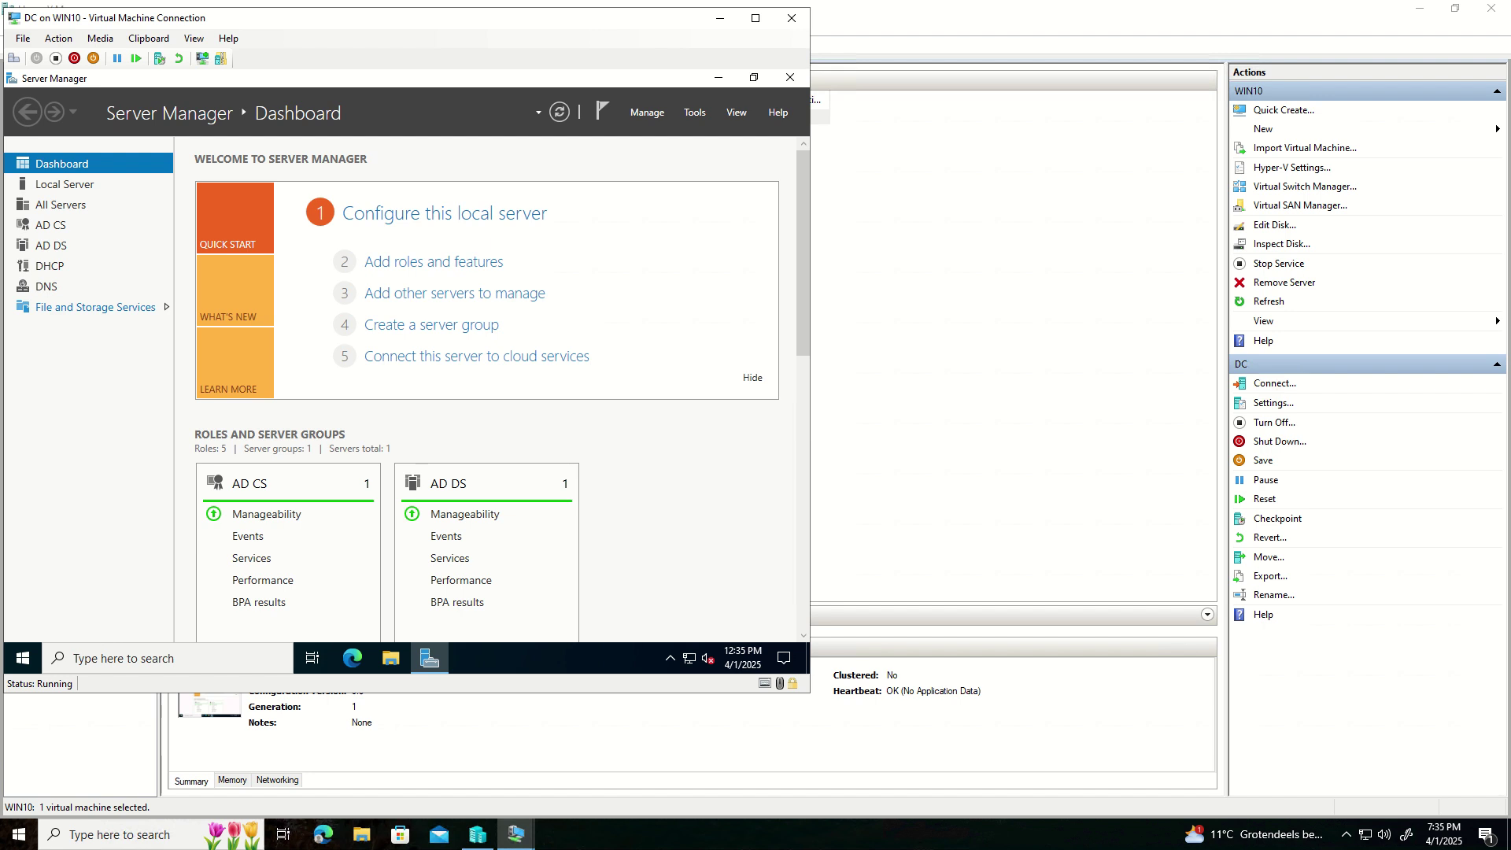
- In Edge, highlight the SCEP infrastructure article's title and its opening sentence about SCEP support
key(alt+Tab)
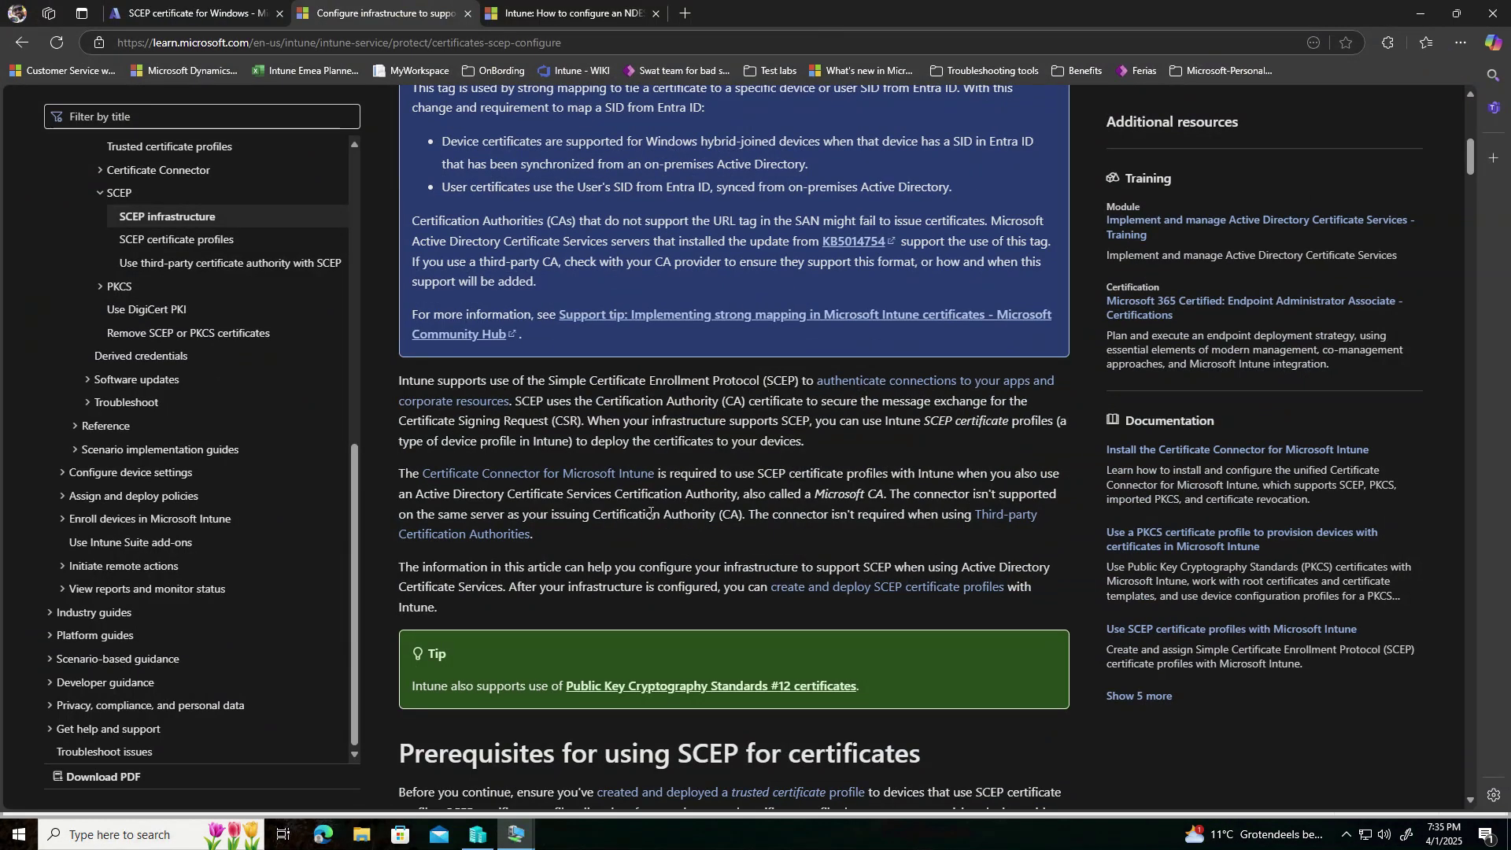
scroll(631, 532, up, 8)
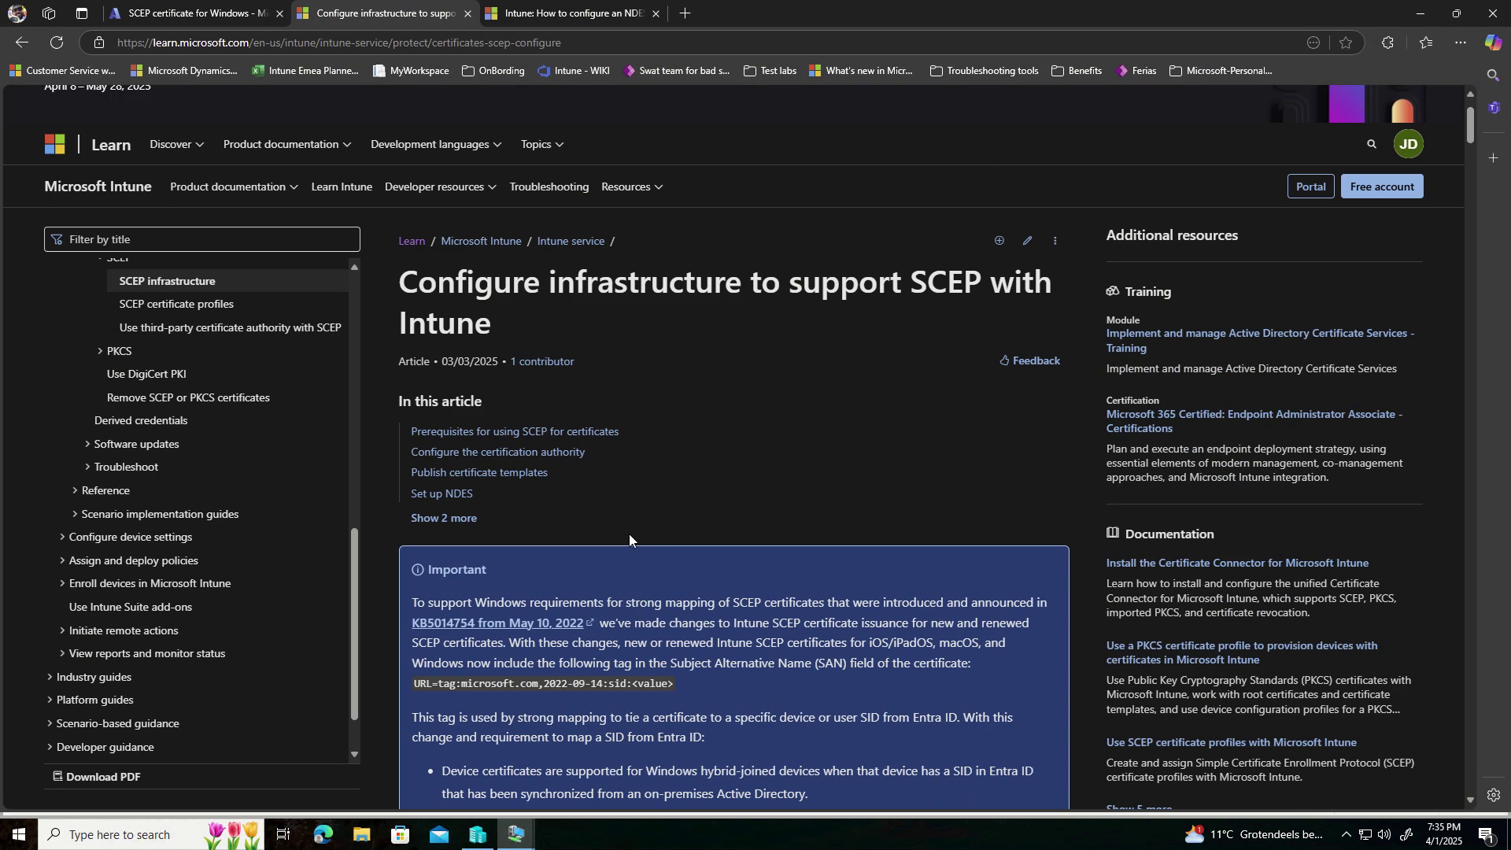
drag(411, 280, 532, 315)
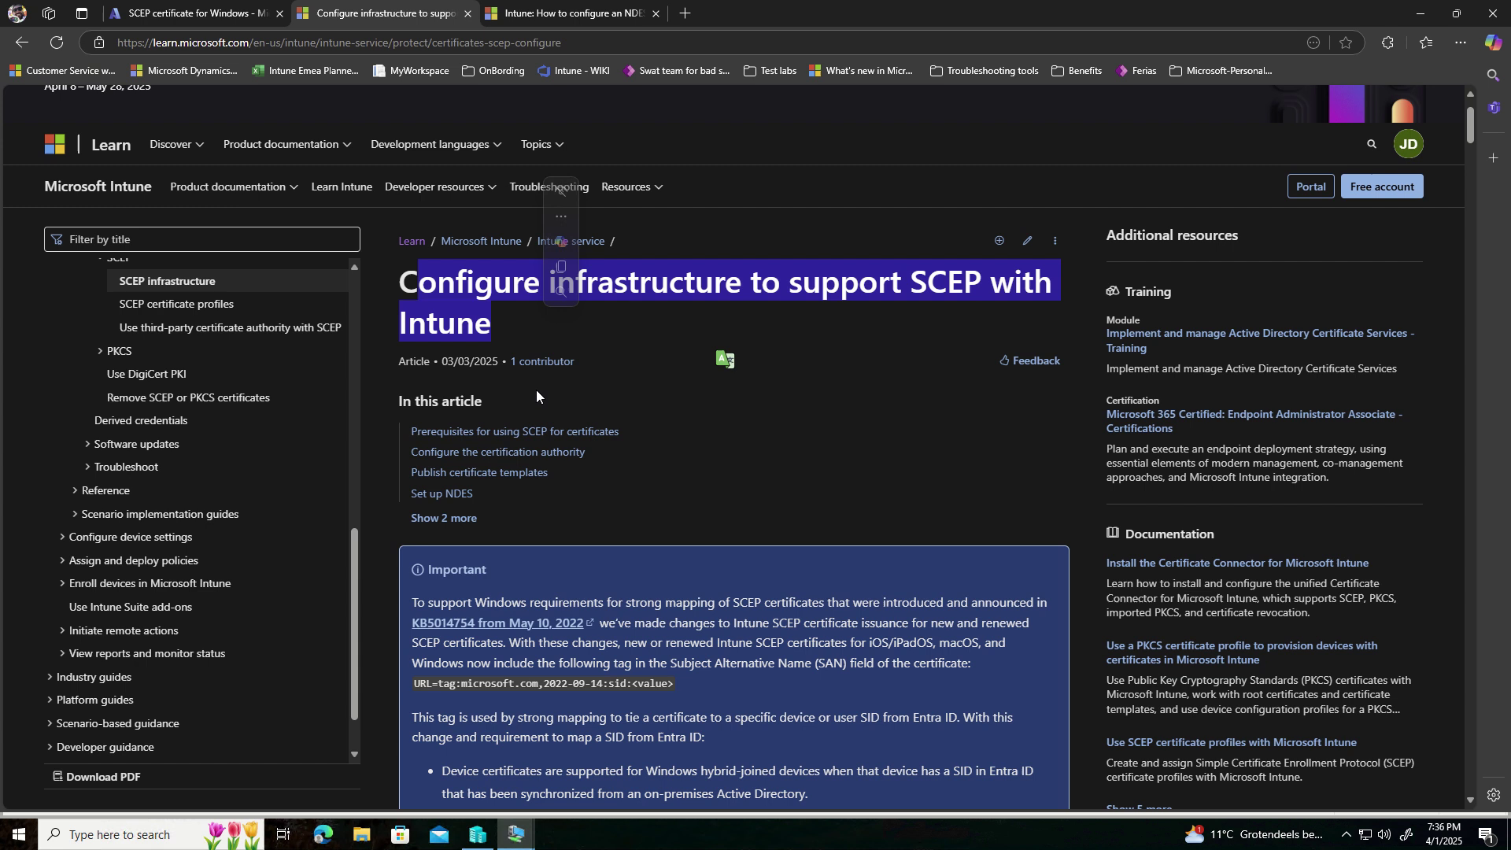
scroll(522, 441, down, 7)
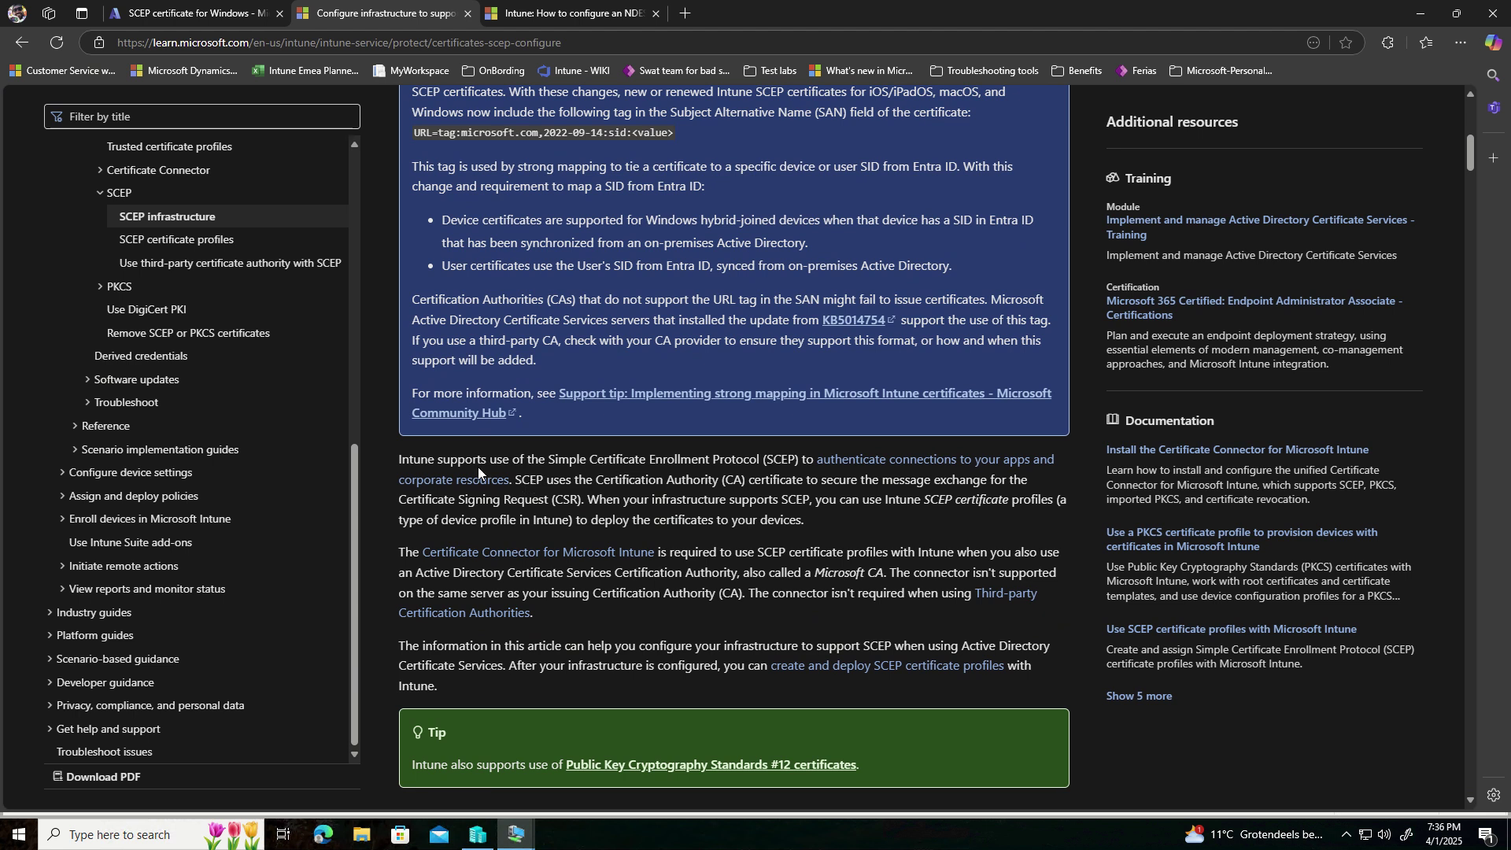
drag(422, 461, 513, 484)
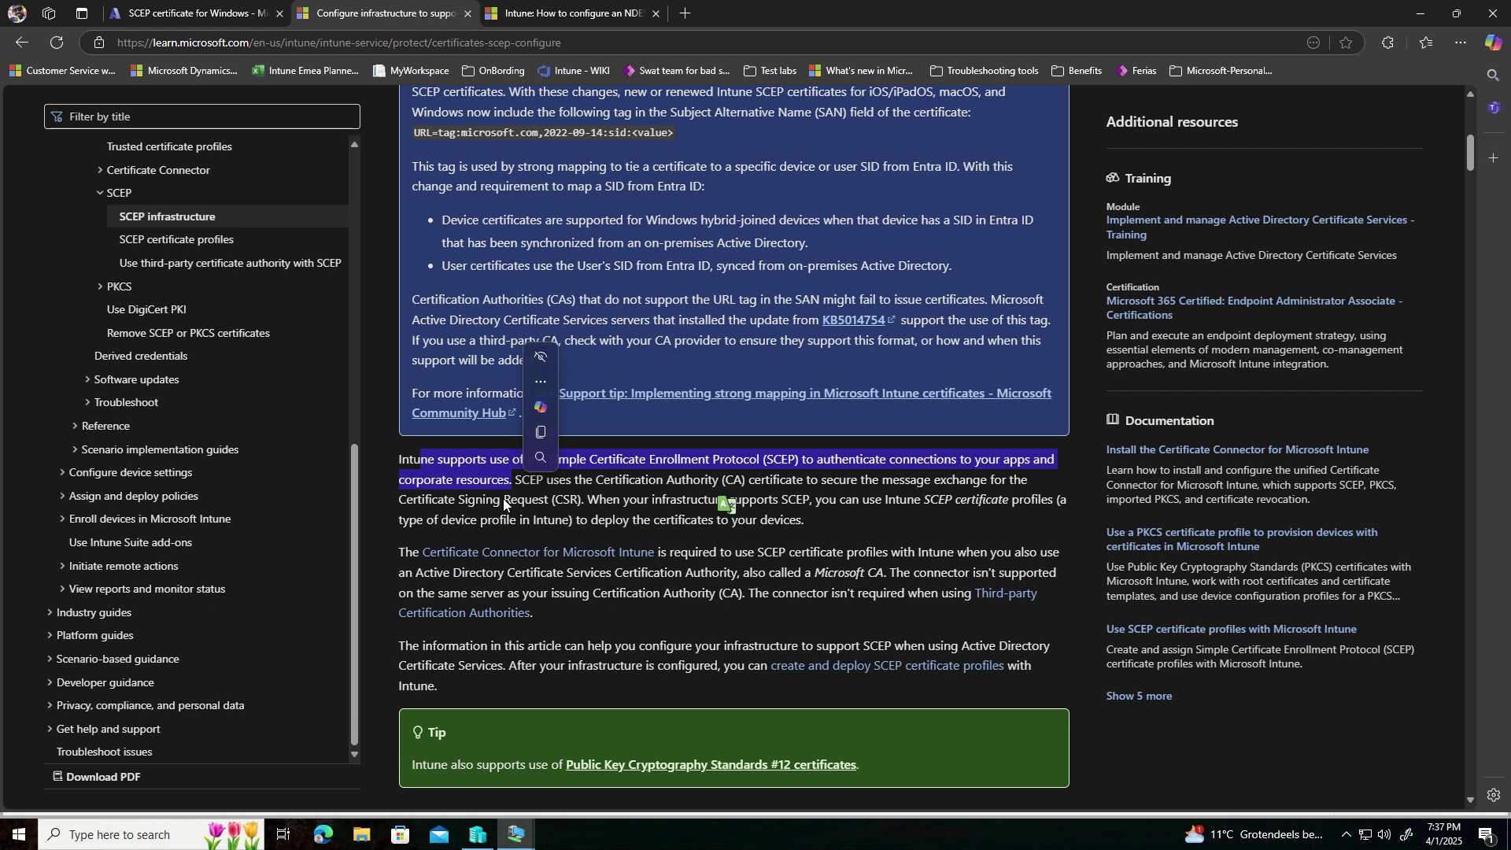
click(597, 532)
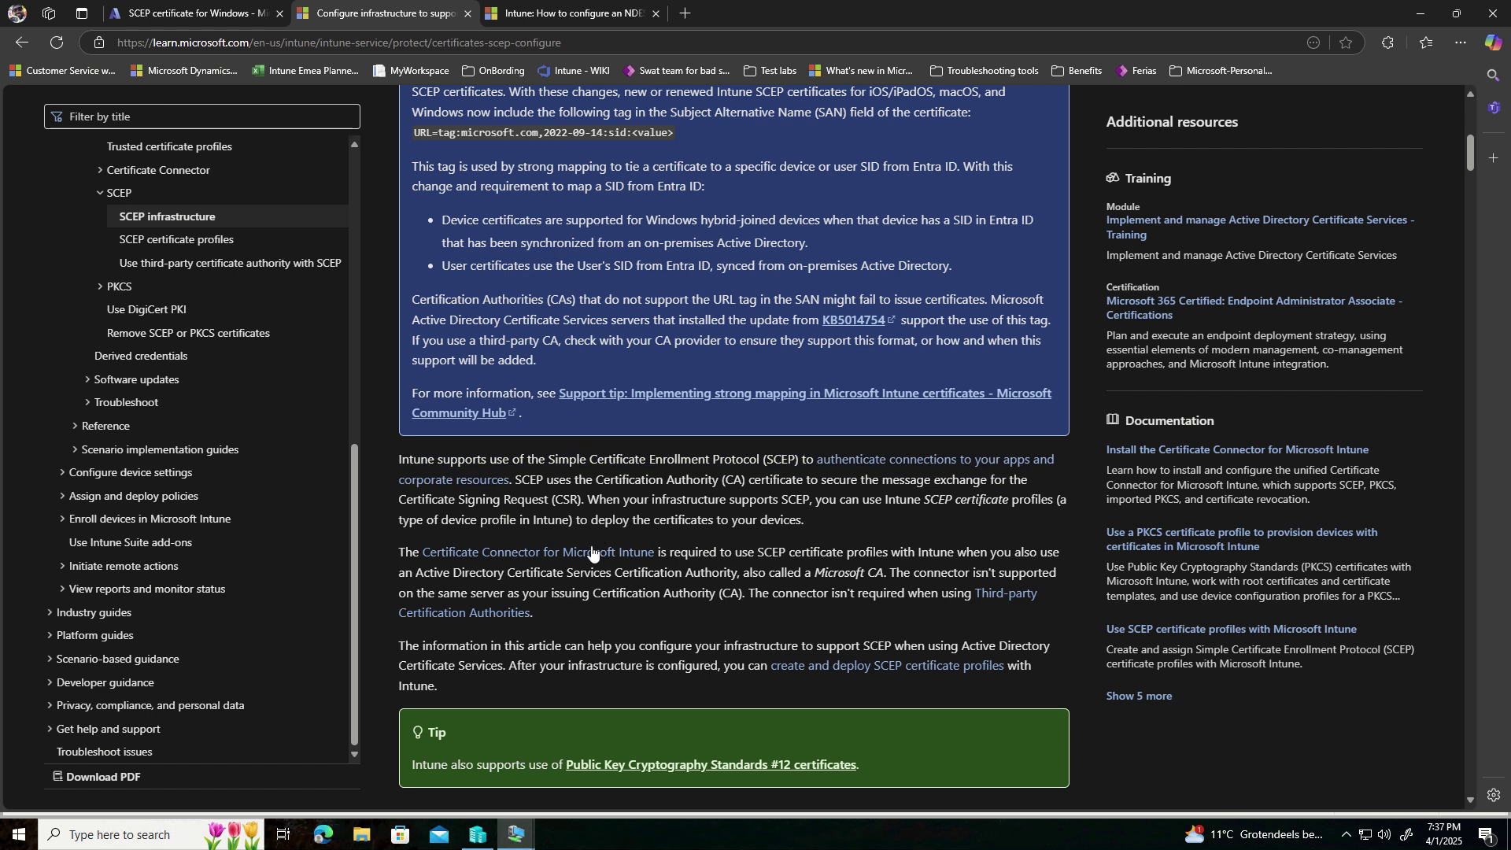
- Scroll to Servers and server roles and highlight 'Active' in the Certification Authority requirement
scroll(590, 546, down, 7)
scroll(590, 545, down, 4)
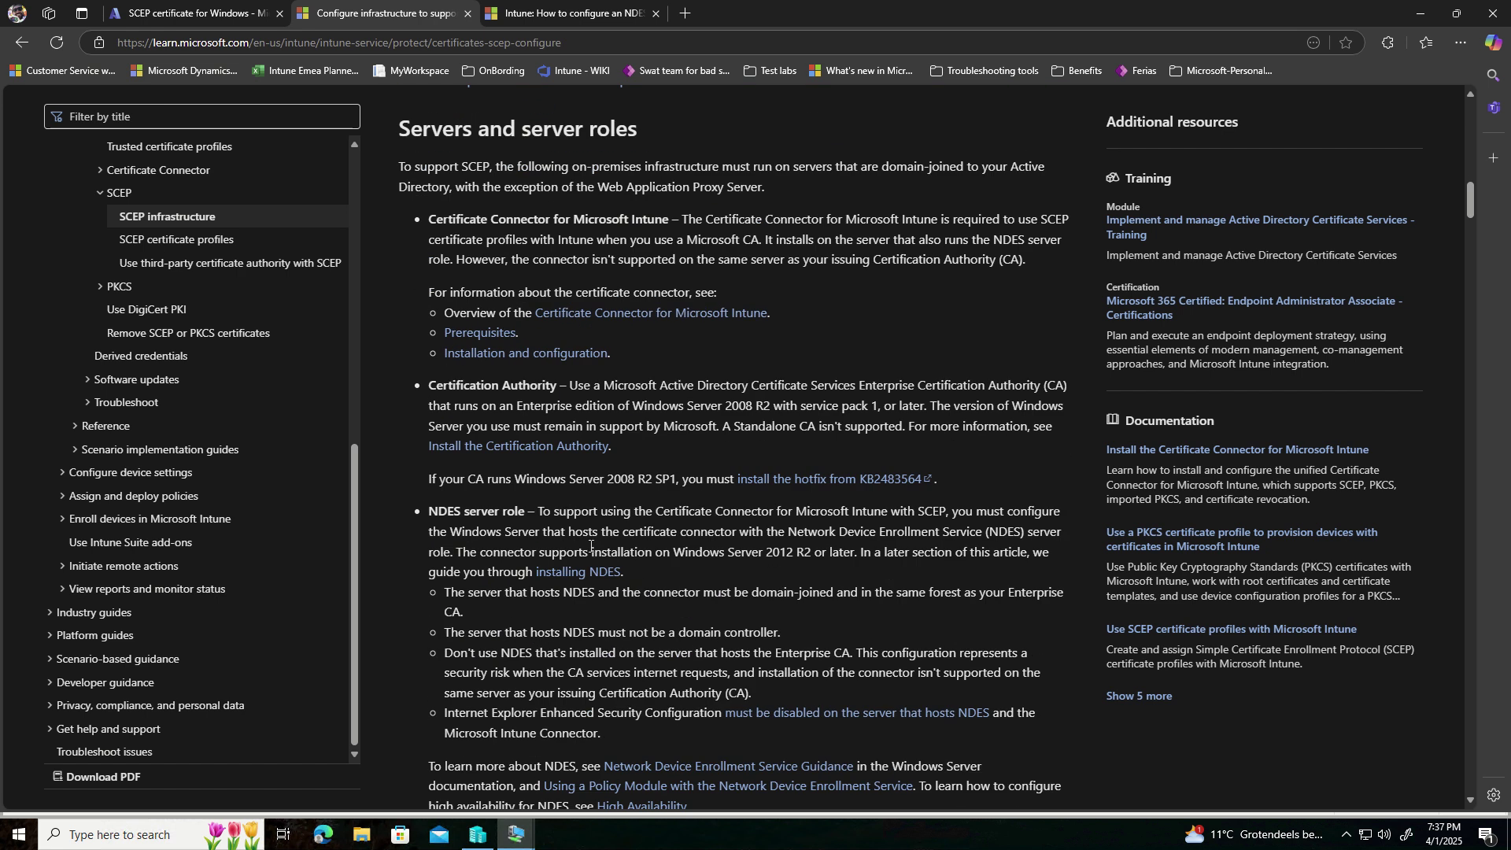
scroll(590, 545, down, 1)
drag(429, 306, 554, 311)
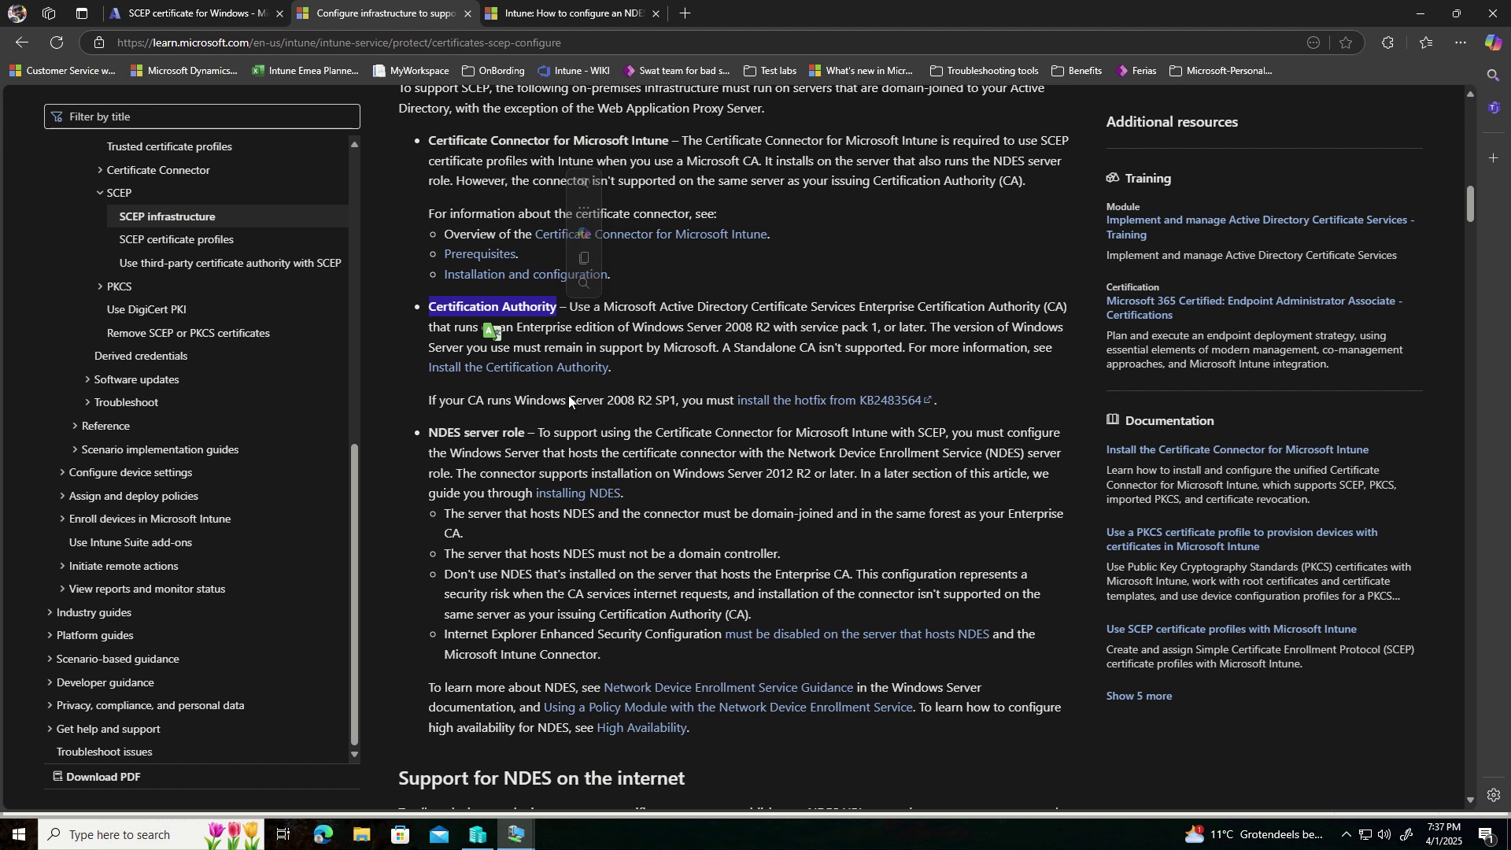
scroll(568, 395, up, 1)
drag(659, 386, 688, 387)
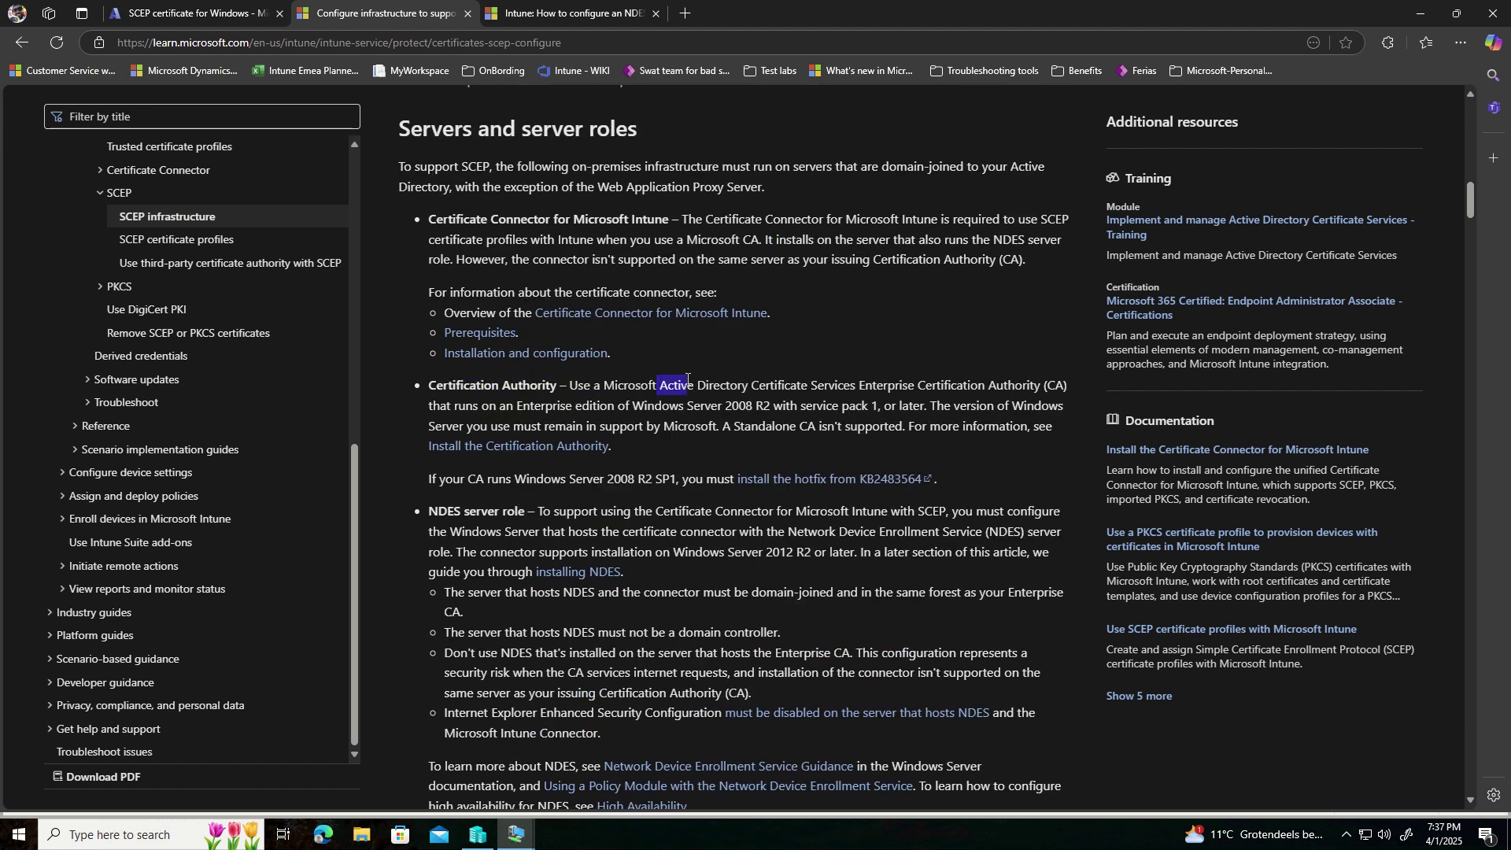
- Highlight the Certificate Connector for Microsoft Intune and NDES server role headings
scroll(635, 423, up, 1)
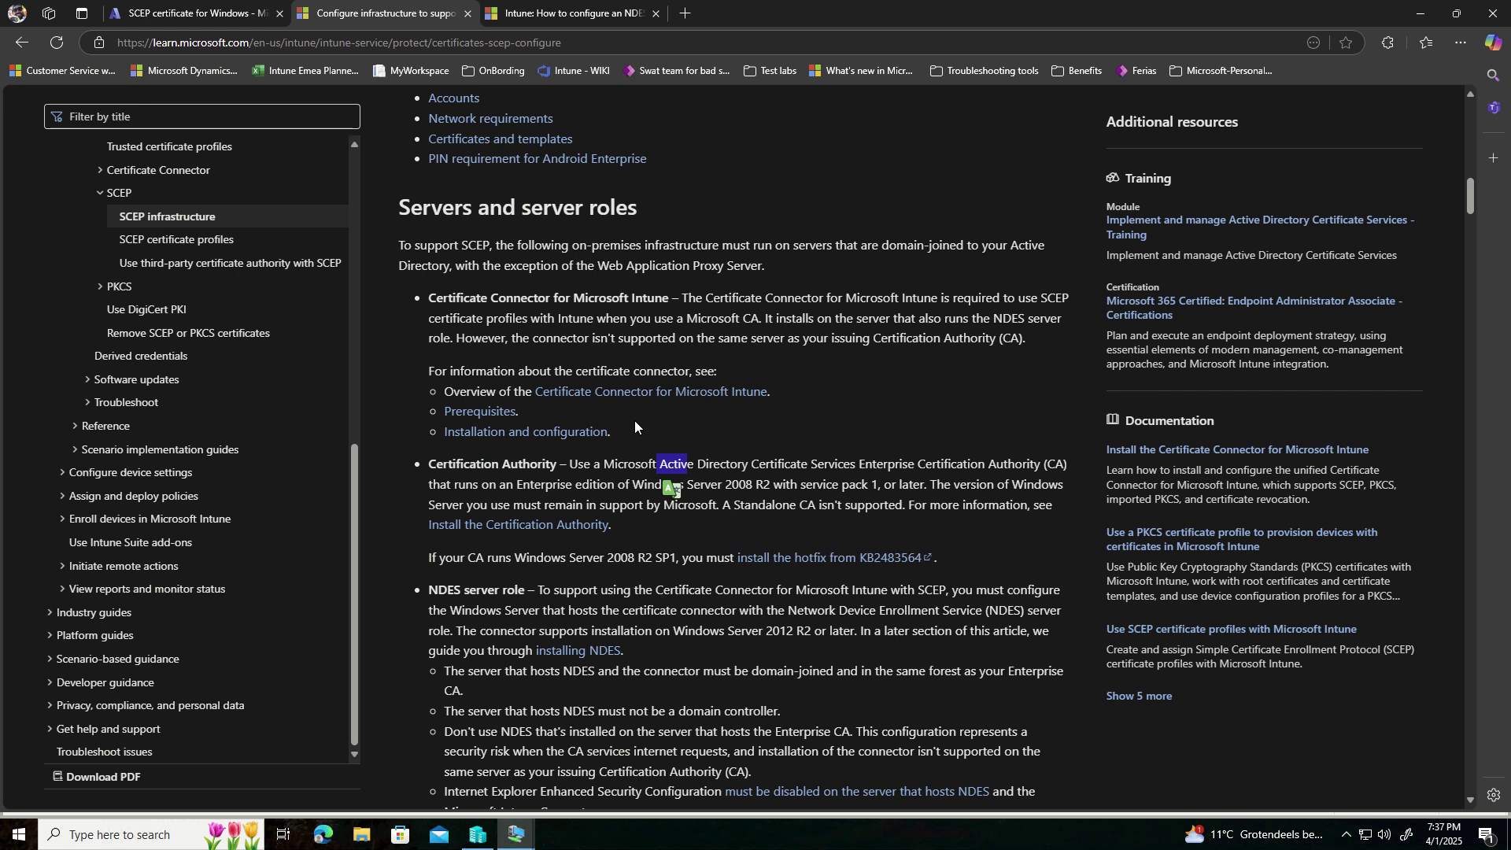
drag(444, 297, 657, 298)
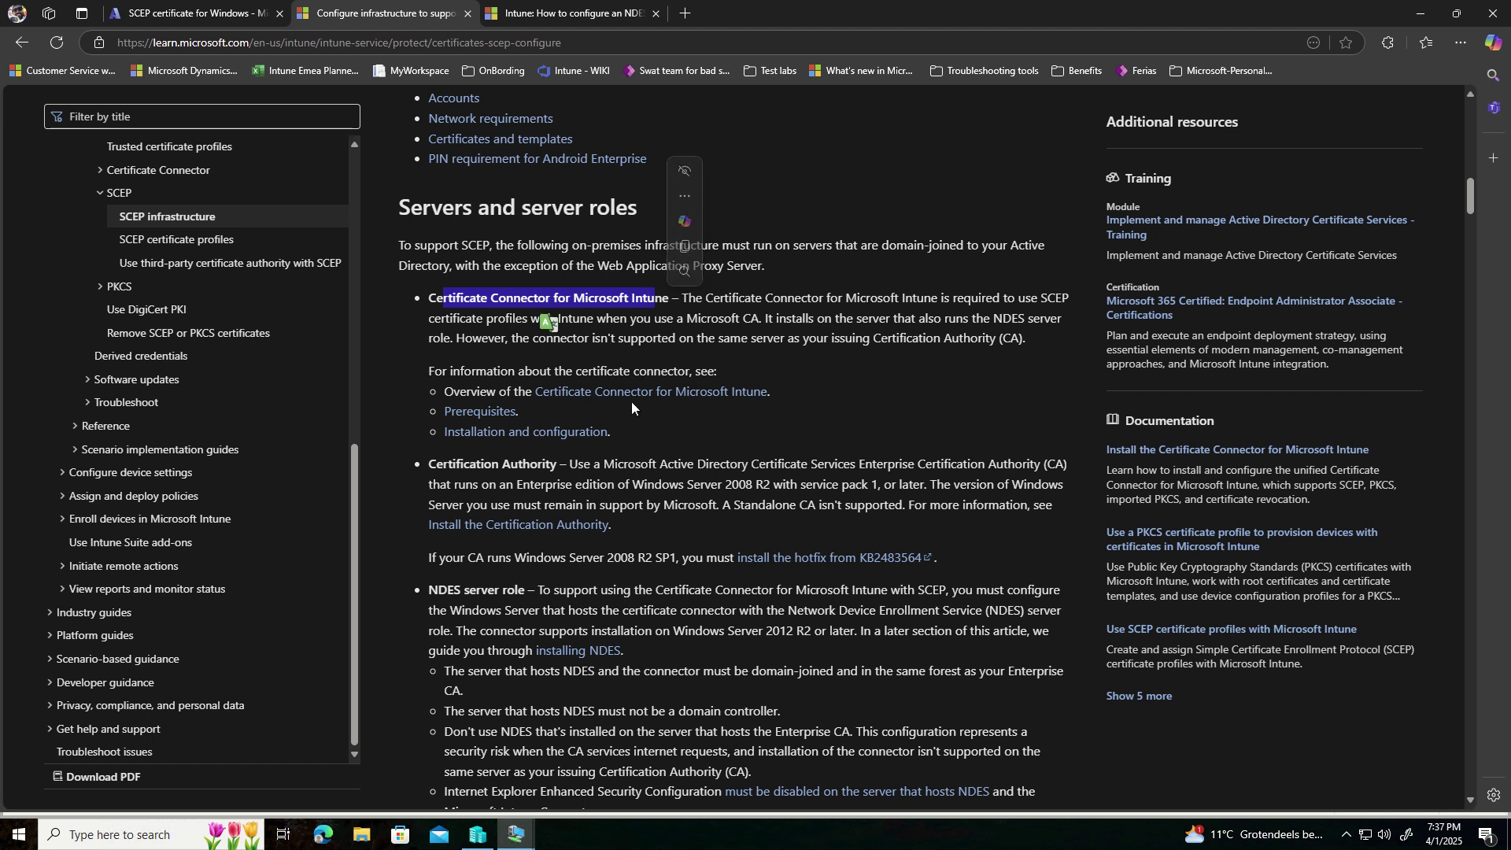
scroll(614, 455, down, 2)
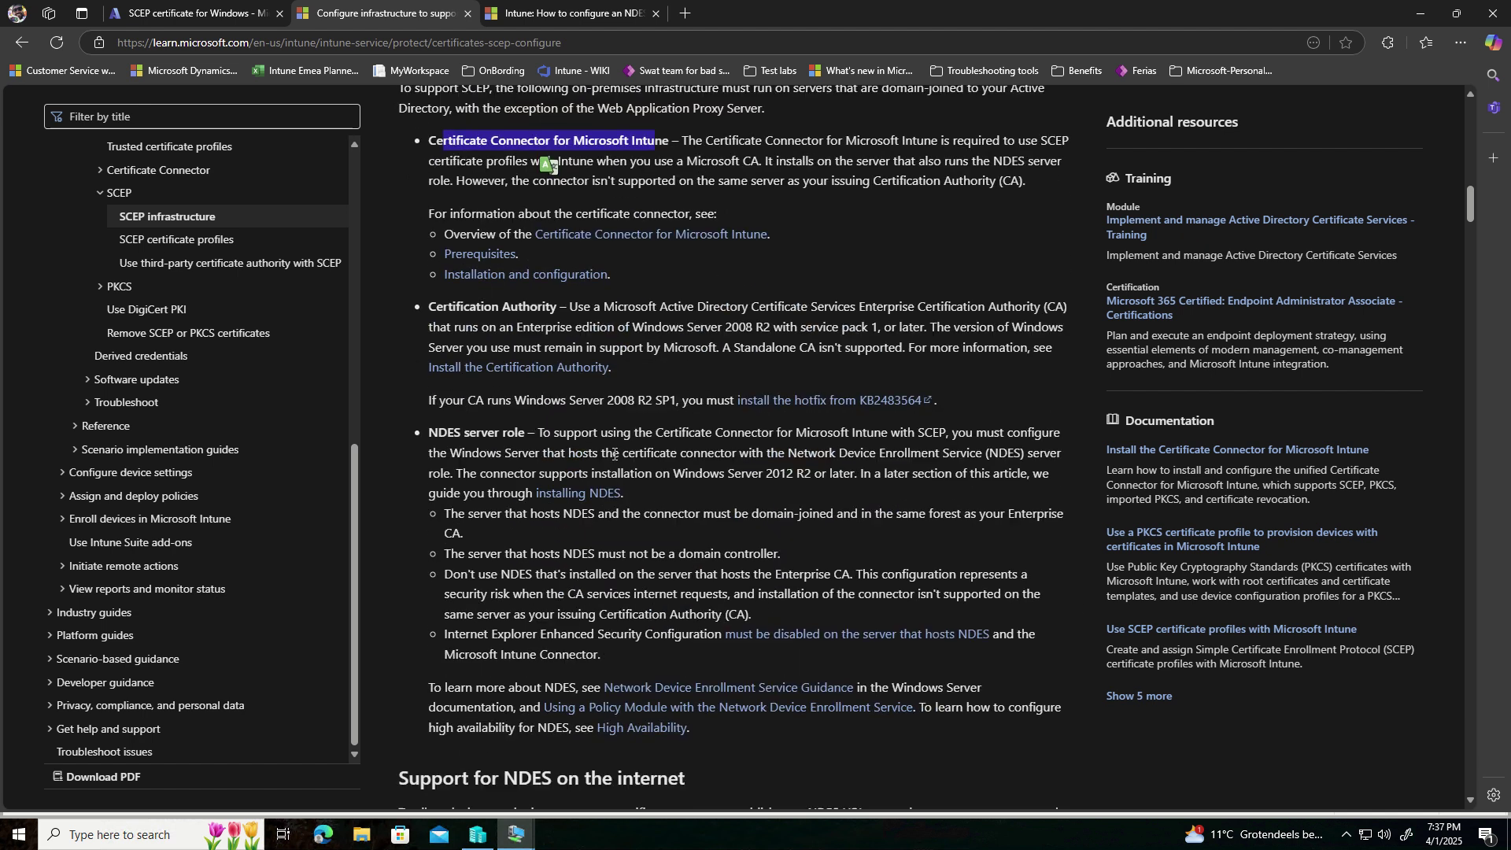
click(430, 432)
drag(431, 432, 534, 438)
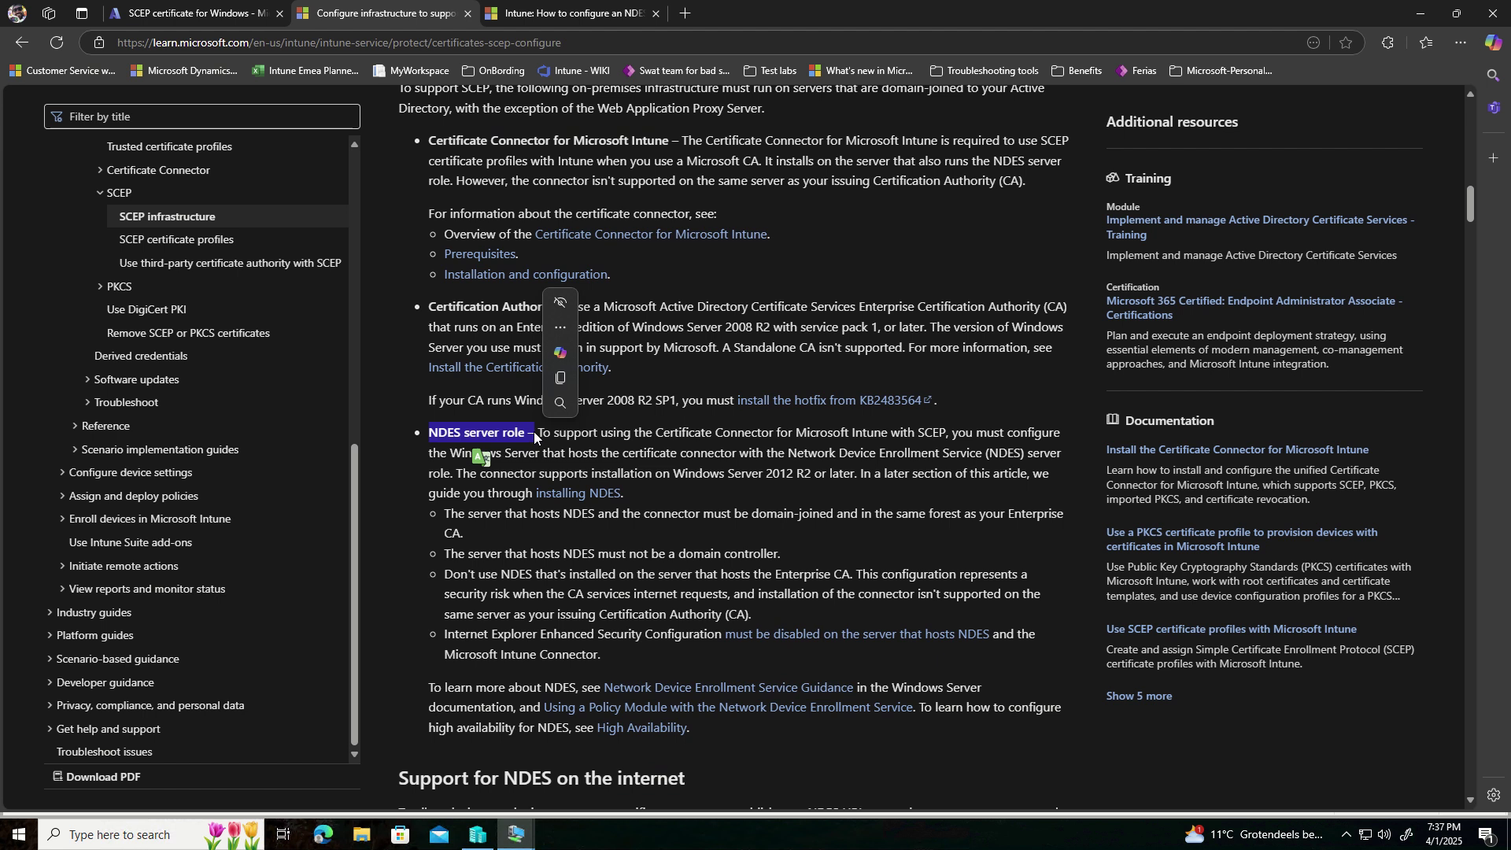
- On the SCEP certificate for Windows profile, highlight the 7 succeeded check-ins
click(208, 16)
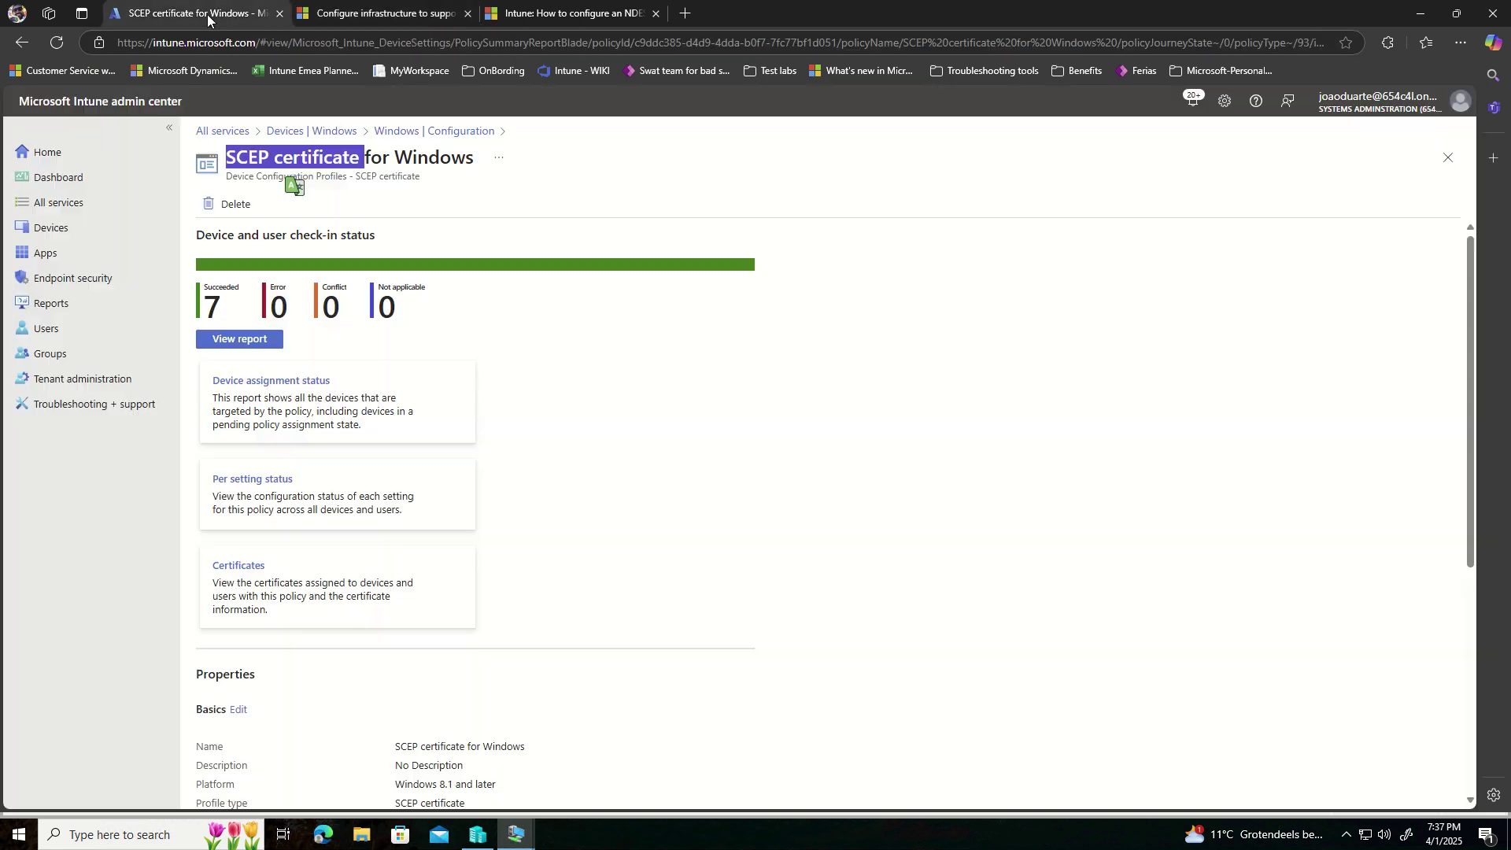
click(775, 418)
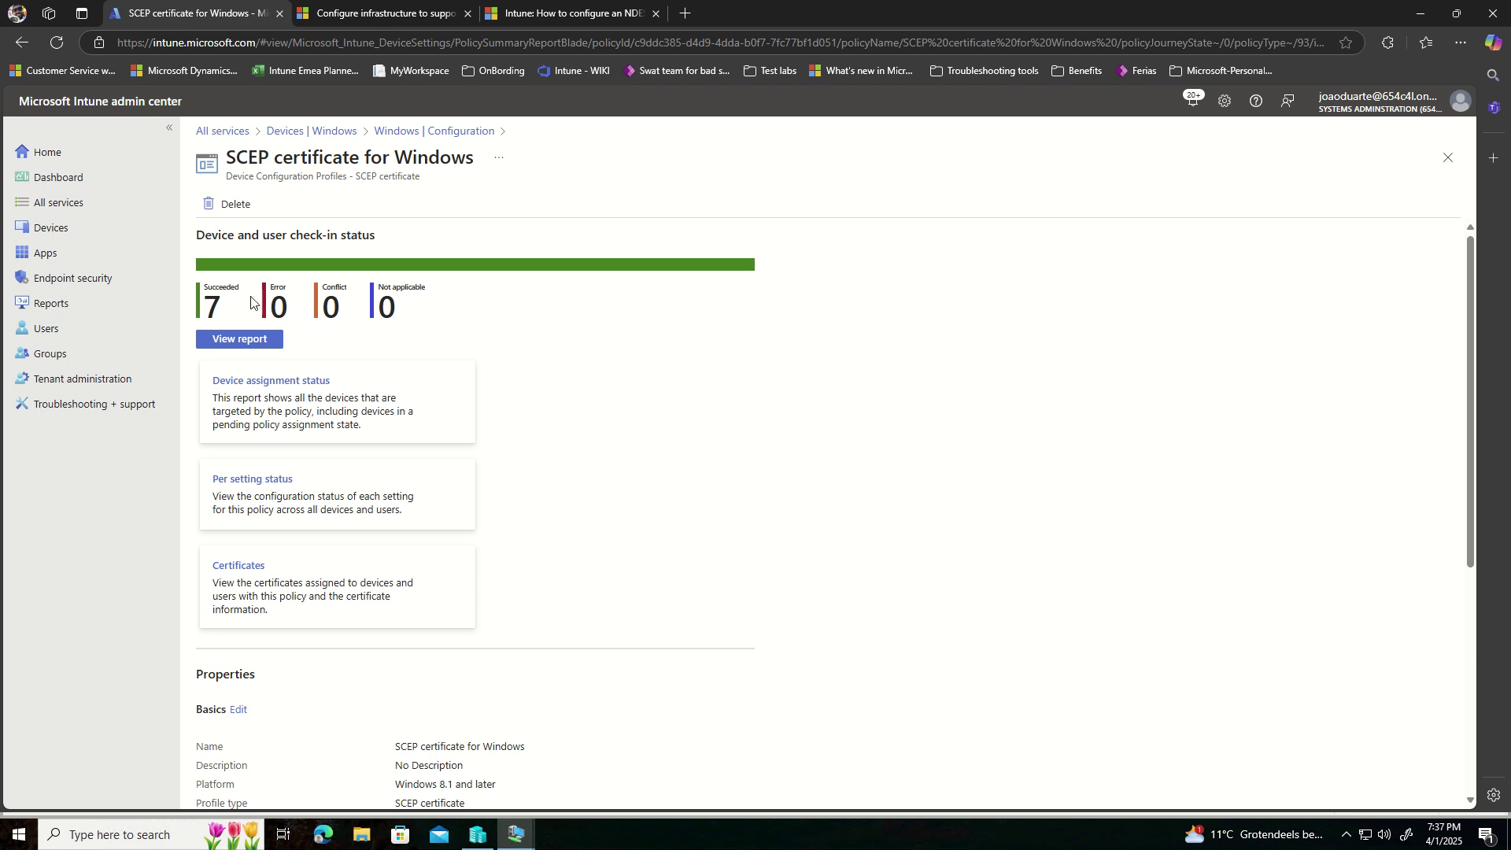
triple_click(229, 306)
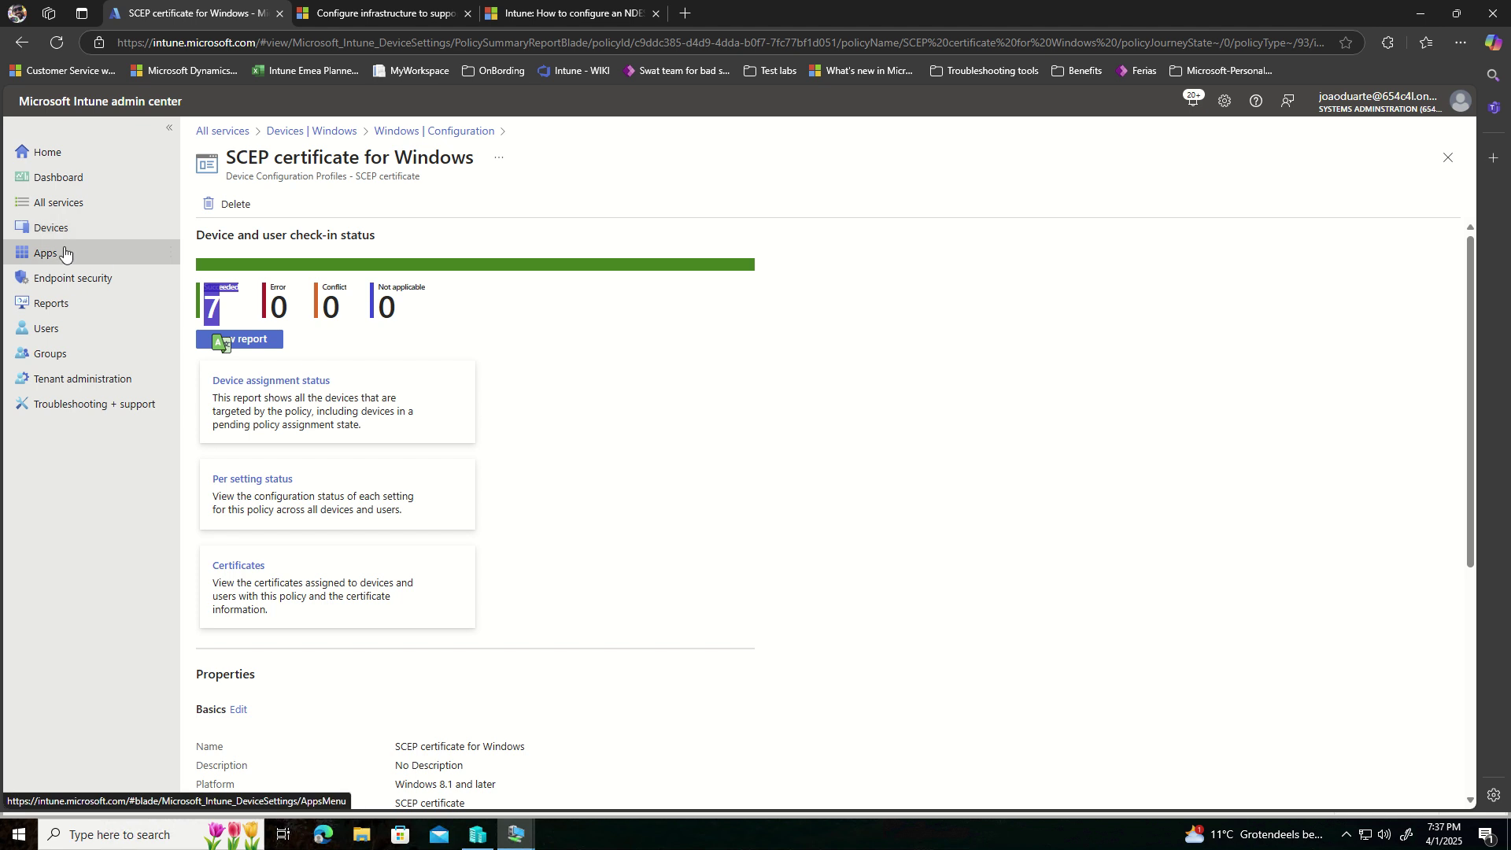
- List the Windows devices and note DESKTOP-VSD8GOM's Personal ownership
click(52, 227)
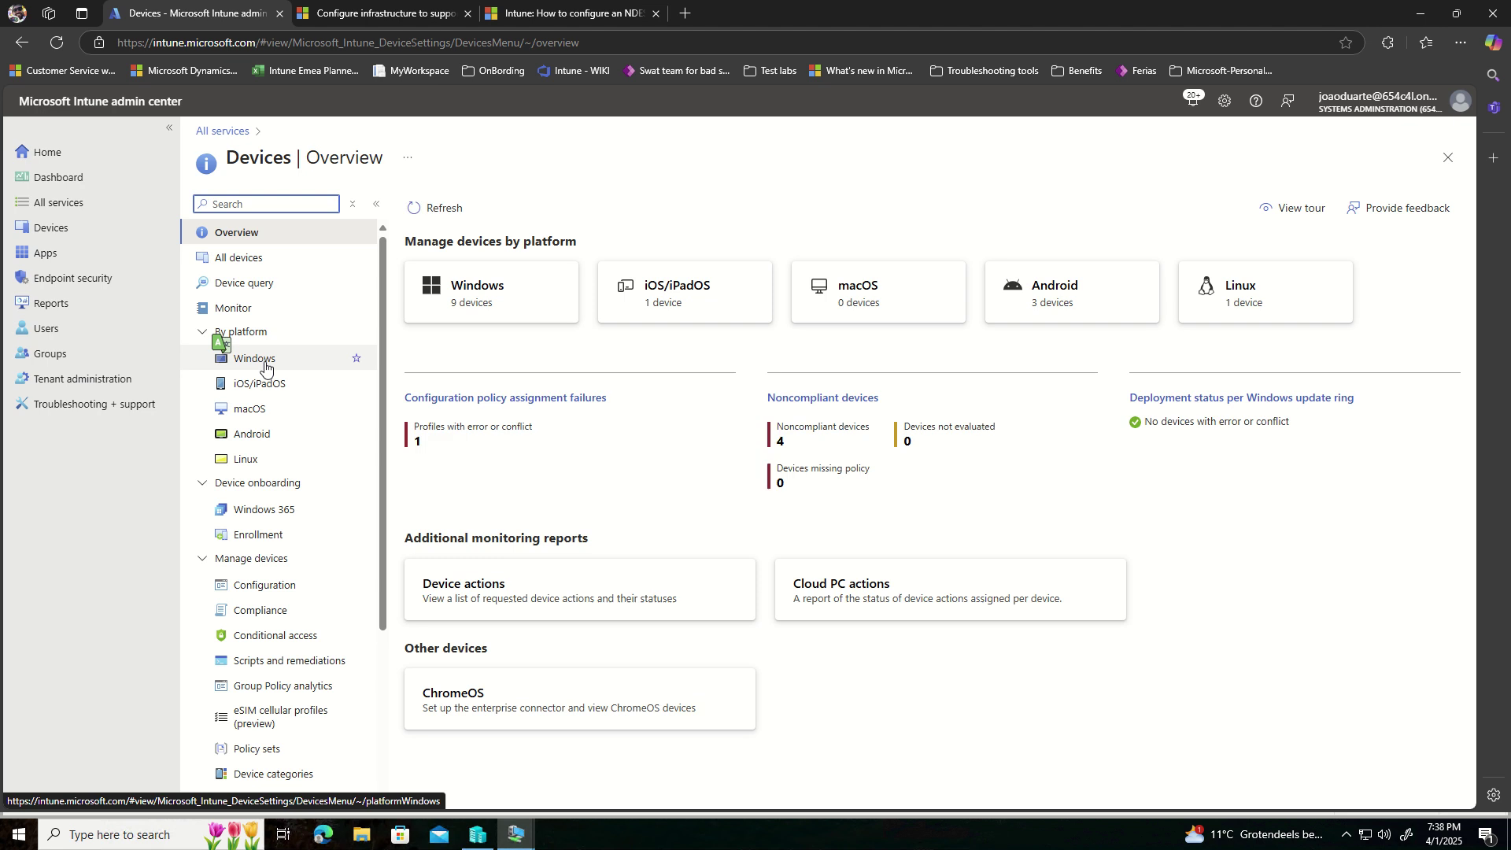
click(265, 367)
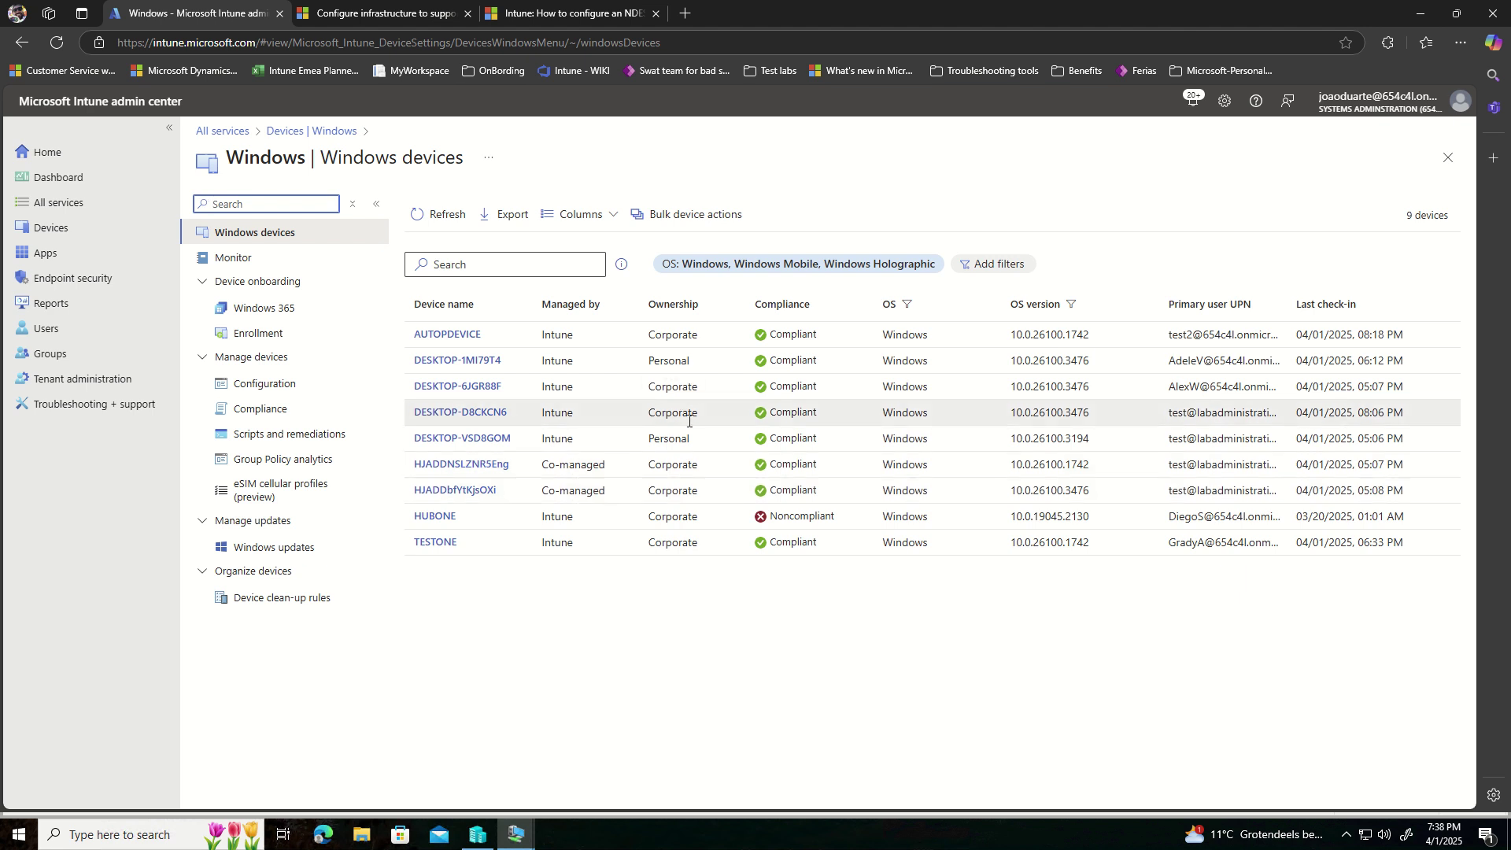
drag(693, 437, 648, 437)
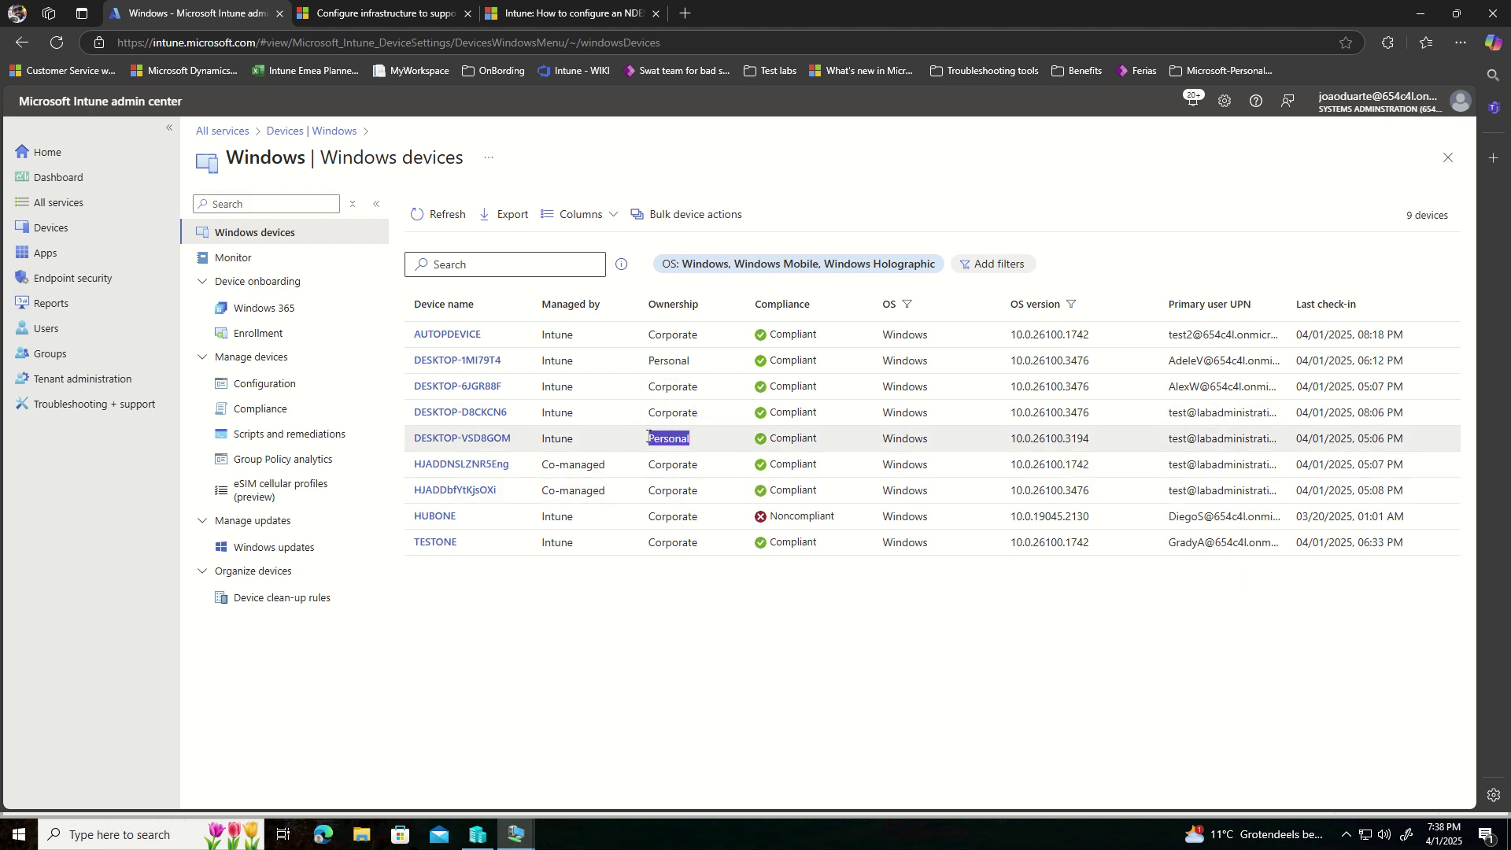
click(605, 442)
- Move the browser aside, then bring up and close the NDESv2 virtual machine console
click(325, 21)
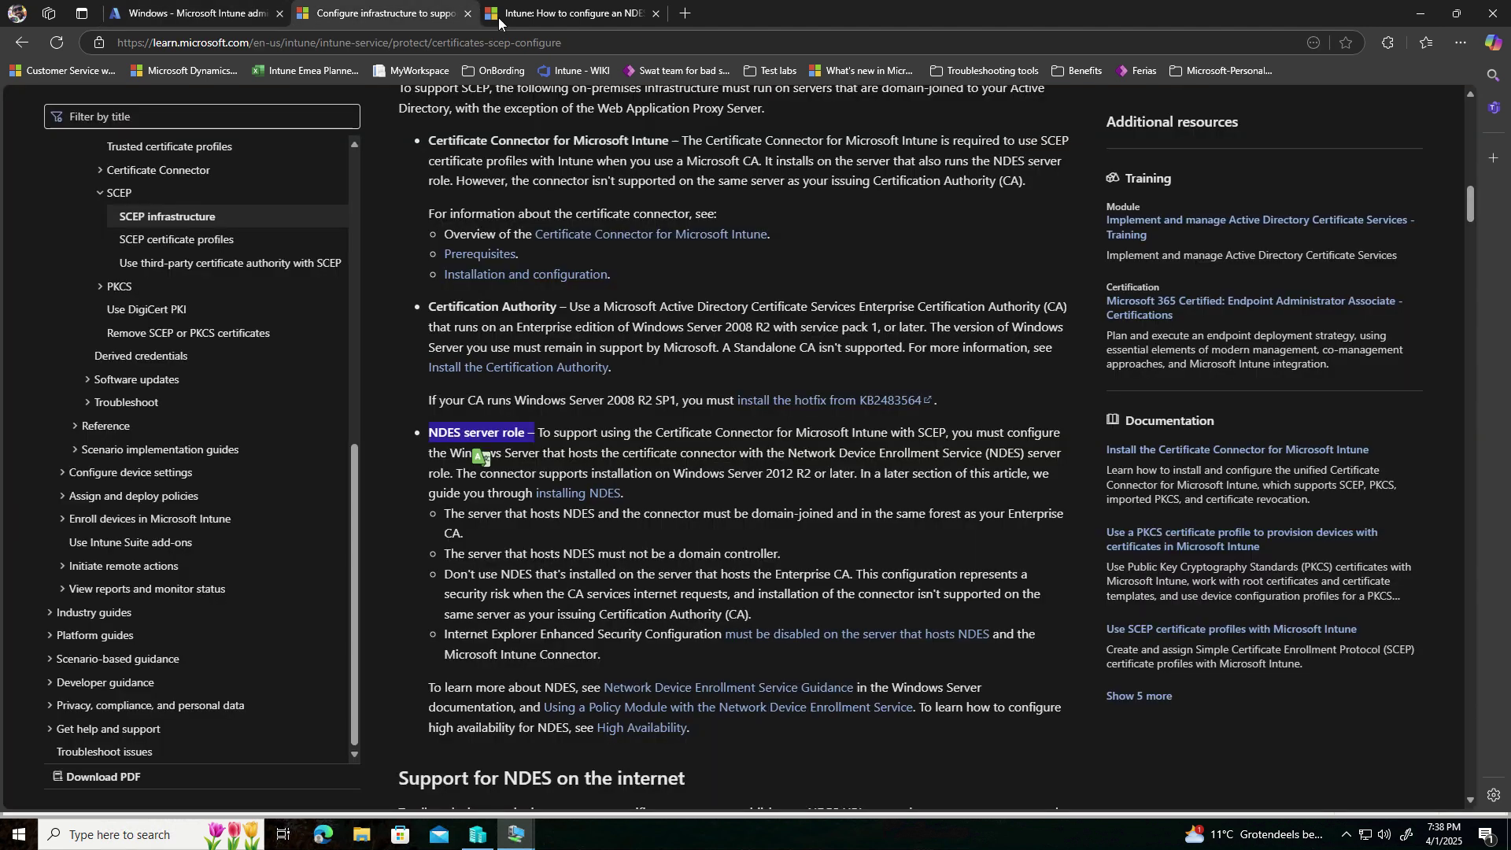
drag(927, 26, 2, 197)
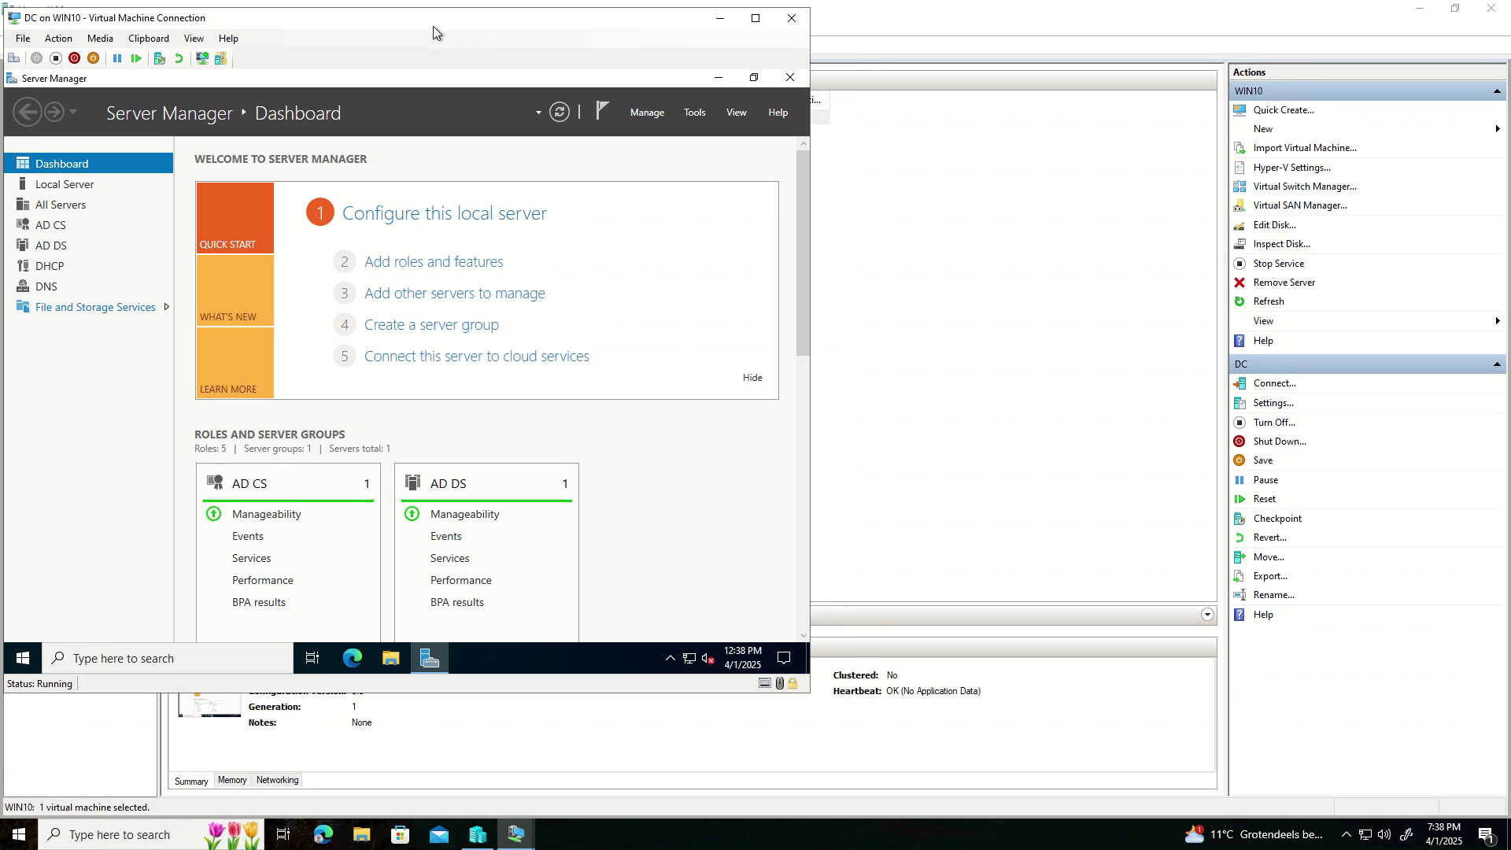
click(526, 826)
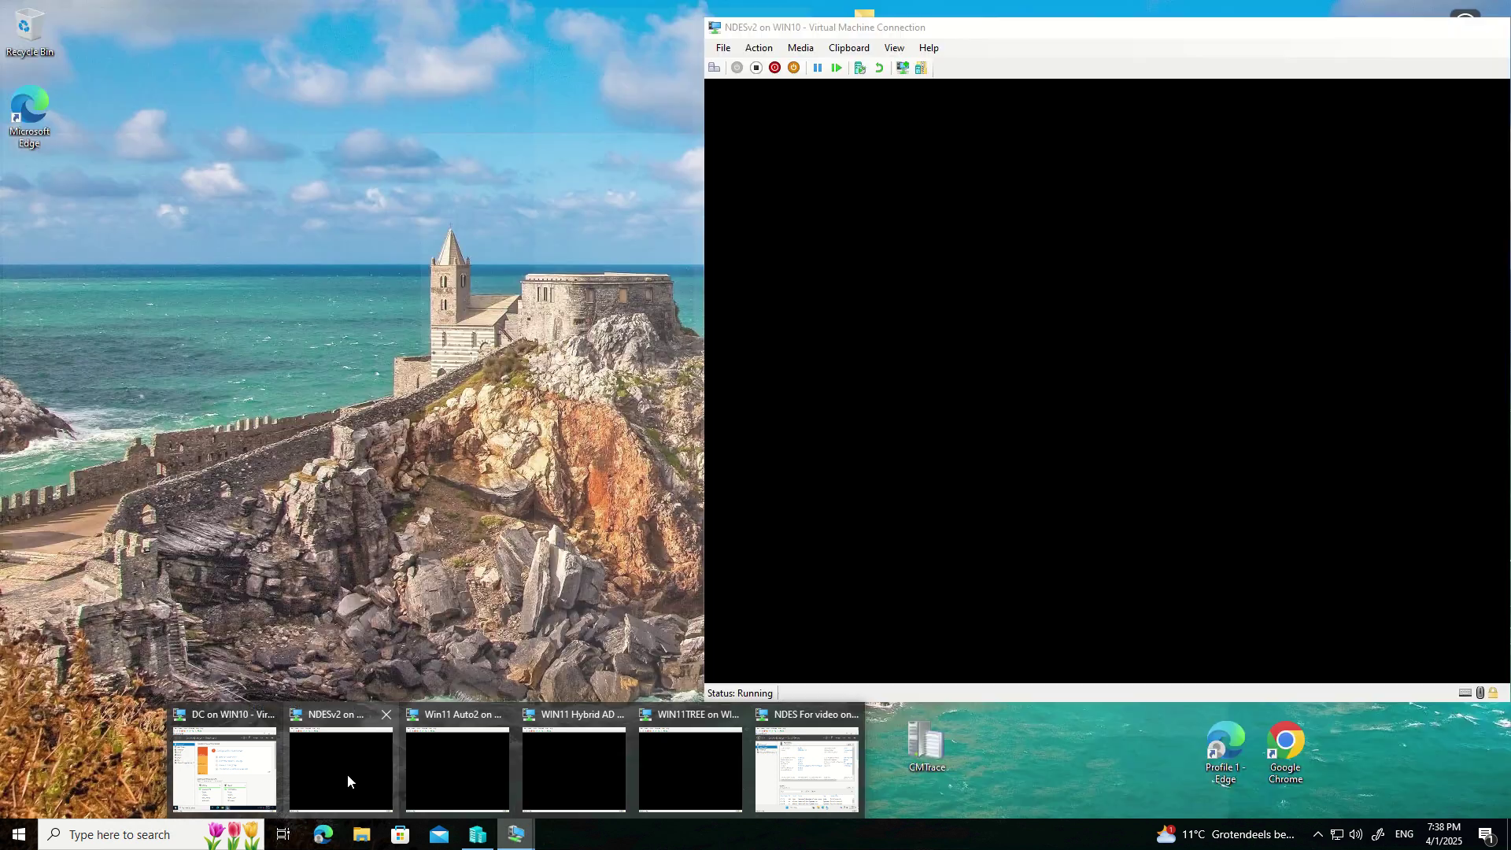
click(347, 772)
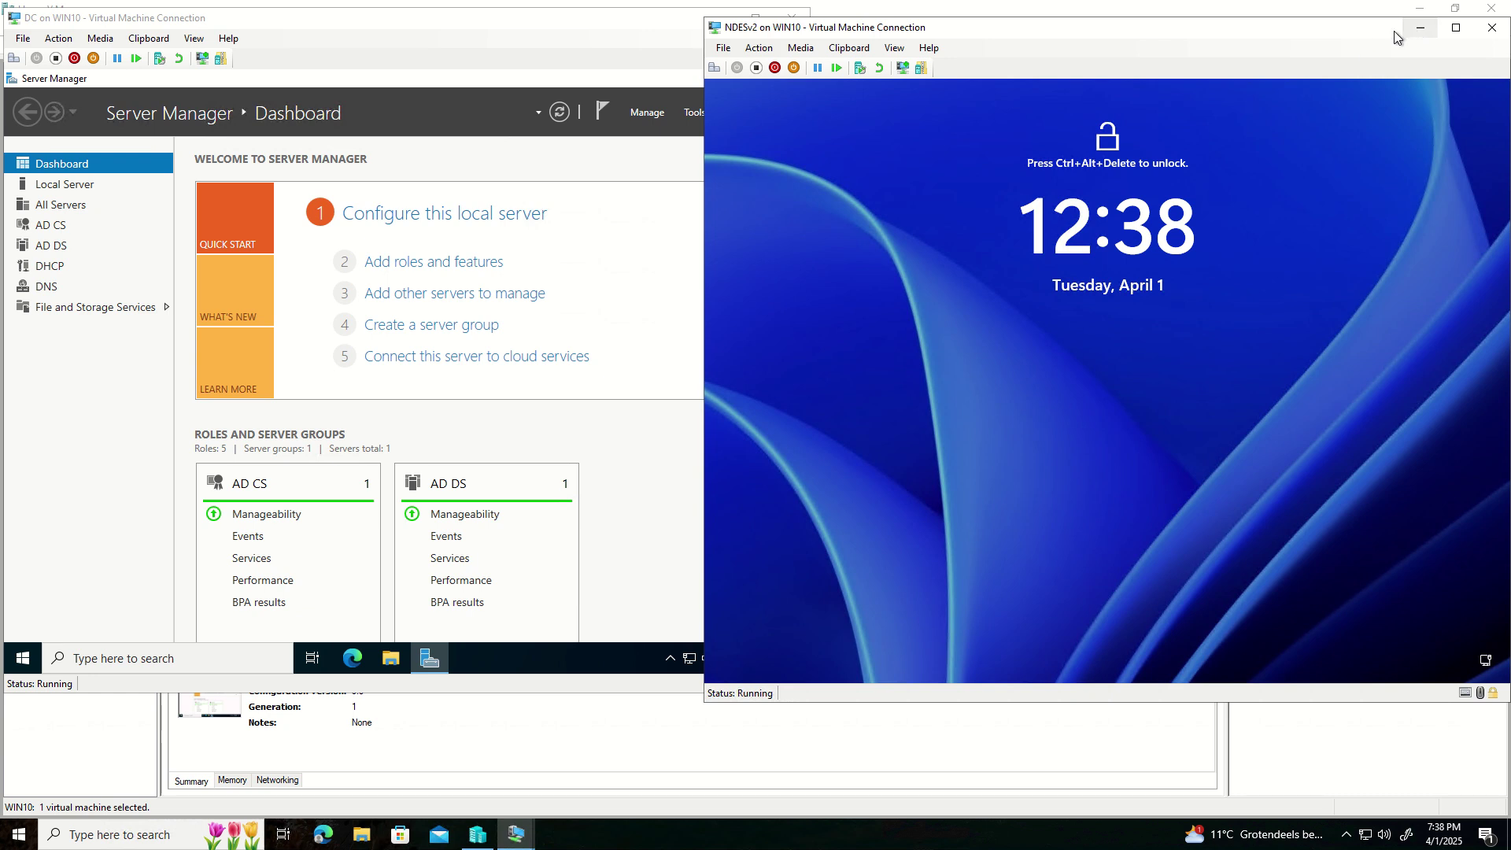
drag(1394, 31, 1357, 28)
click(1455, 26)
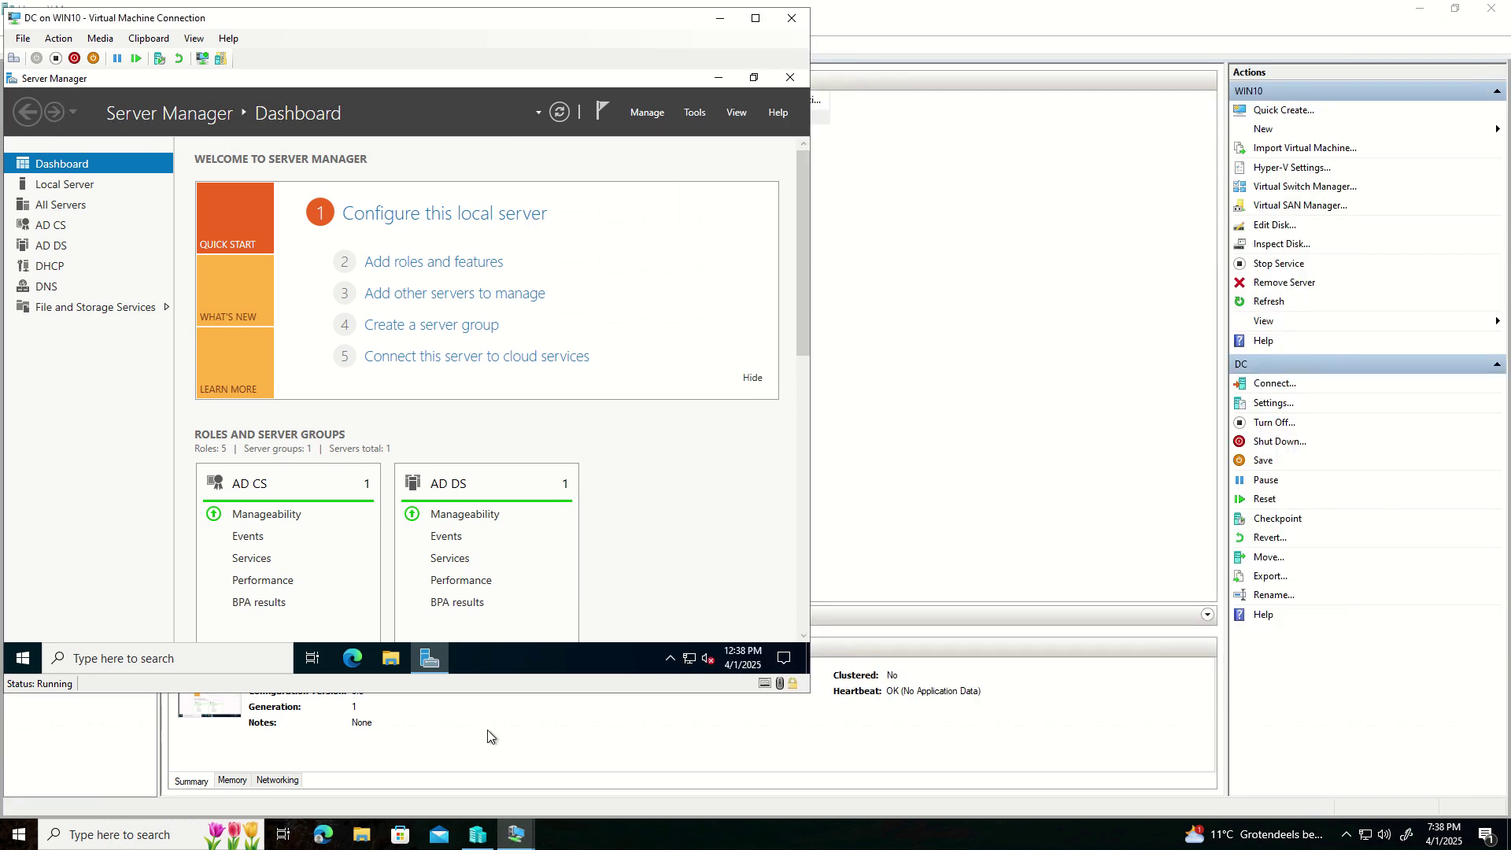
- Place the NDES For video console on the right and bring the DC window forward
click(522, 842)
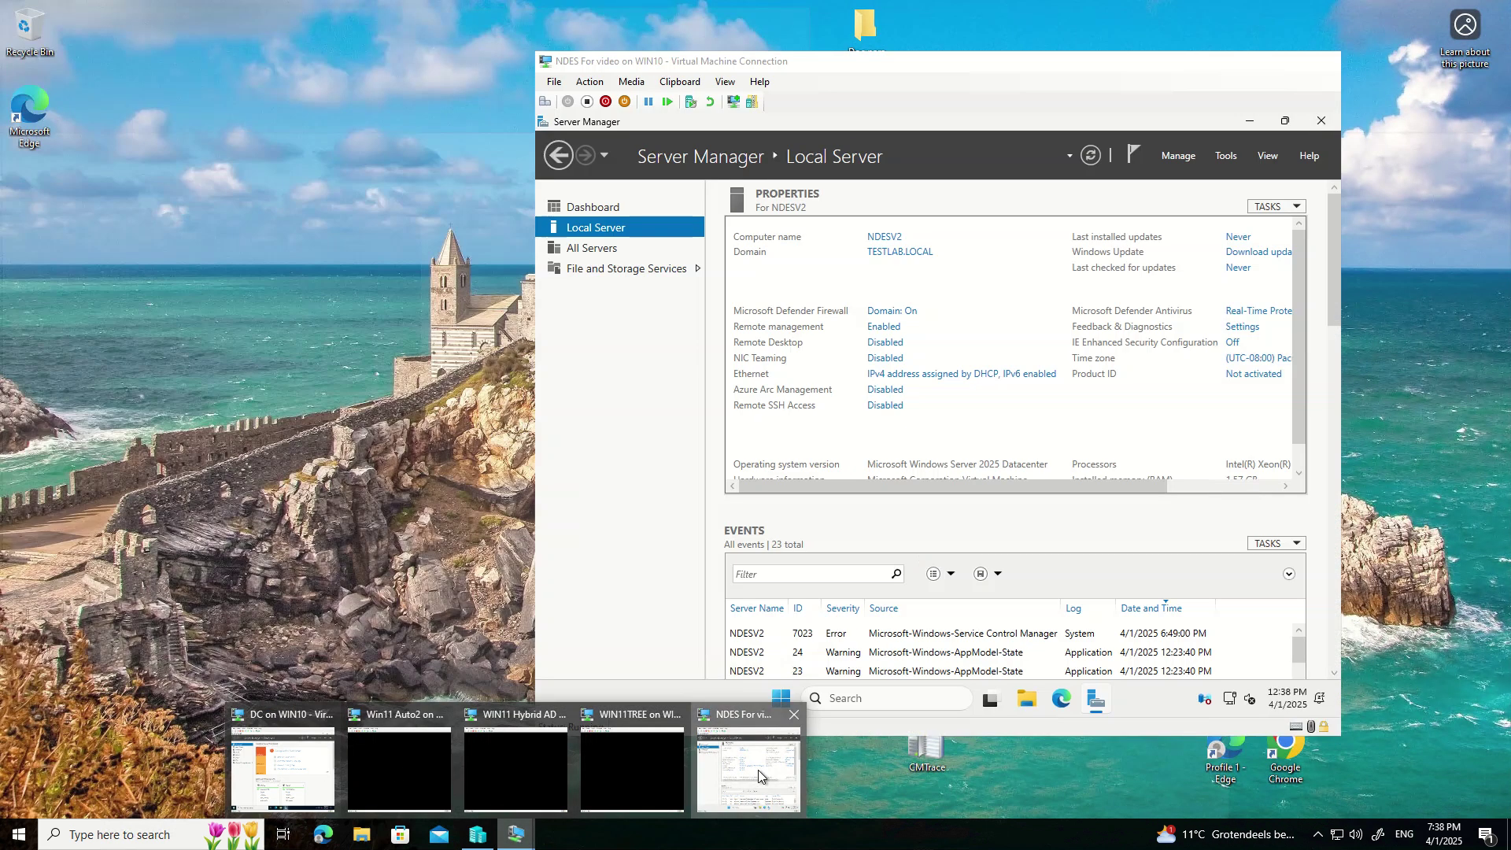
click(758, 770)
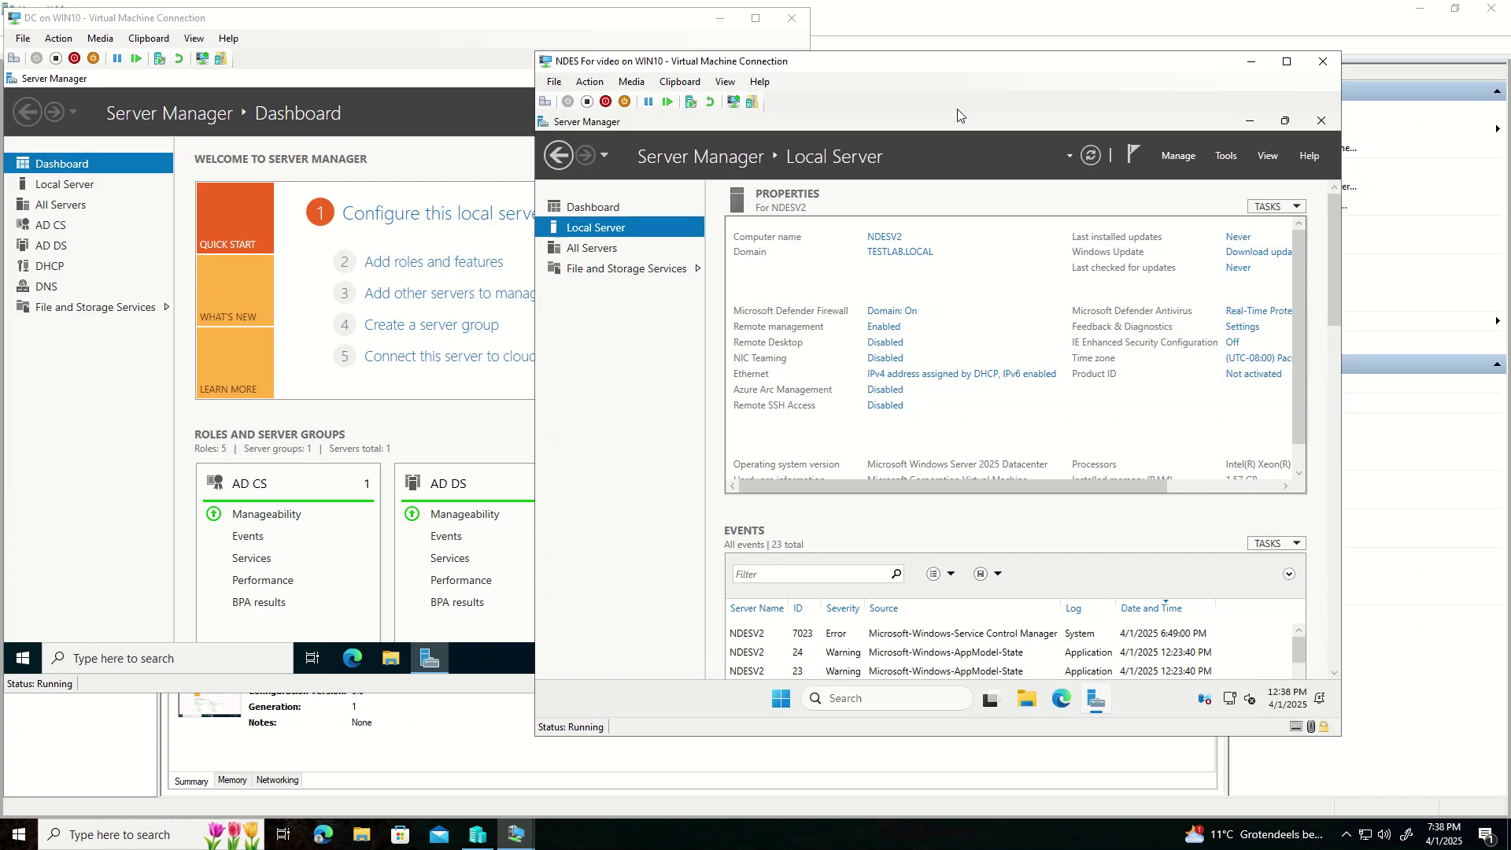
drag(904, 63, 1062, 65)
click(102, 441)
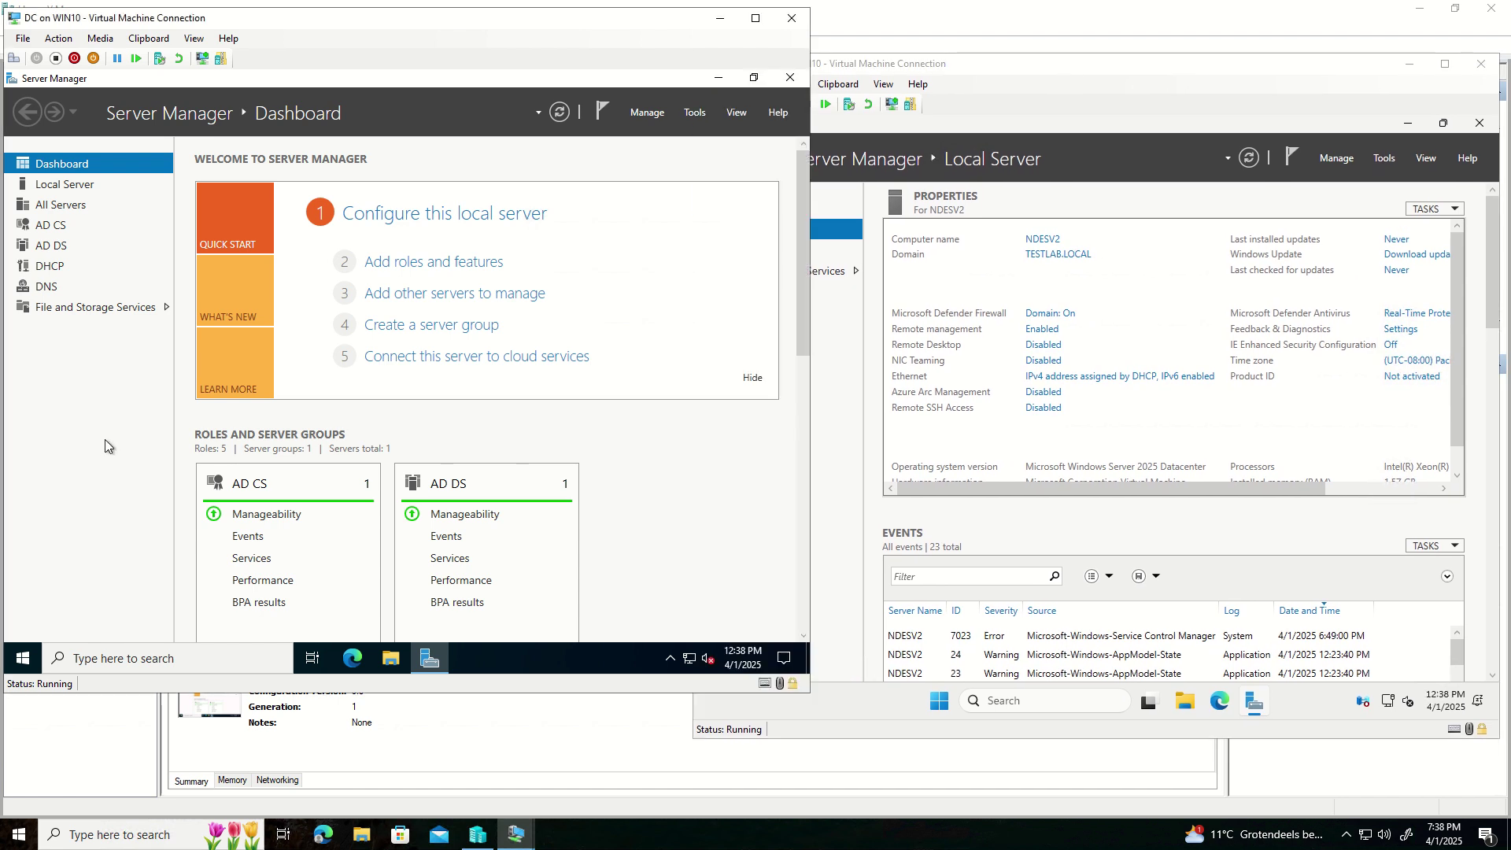
- Launch Active Directory Users and Computers and begin a new user in the Users container
click(696, 111)
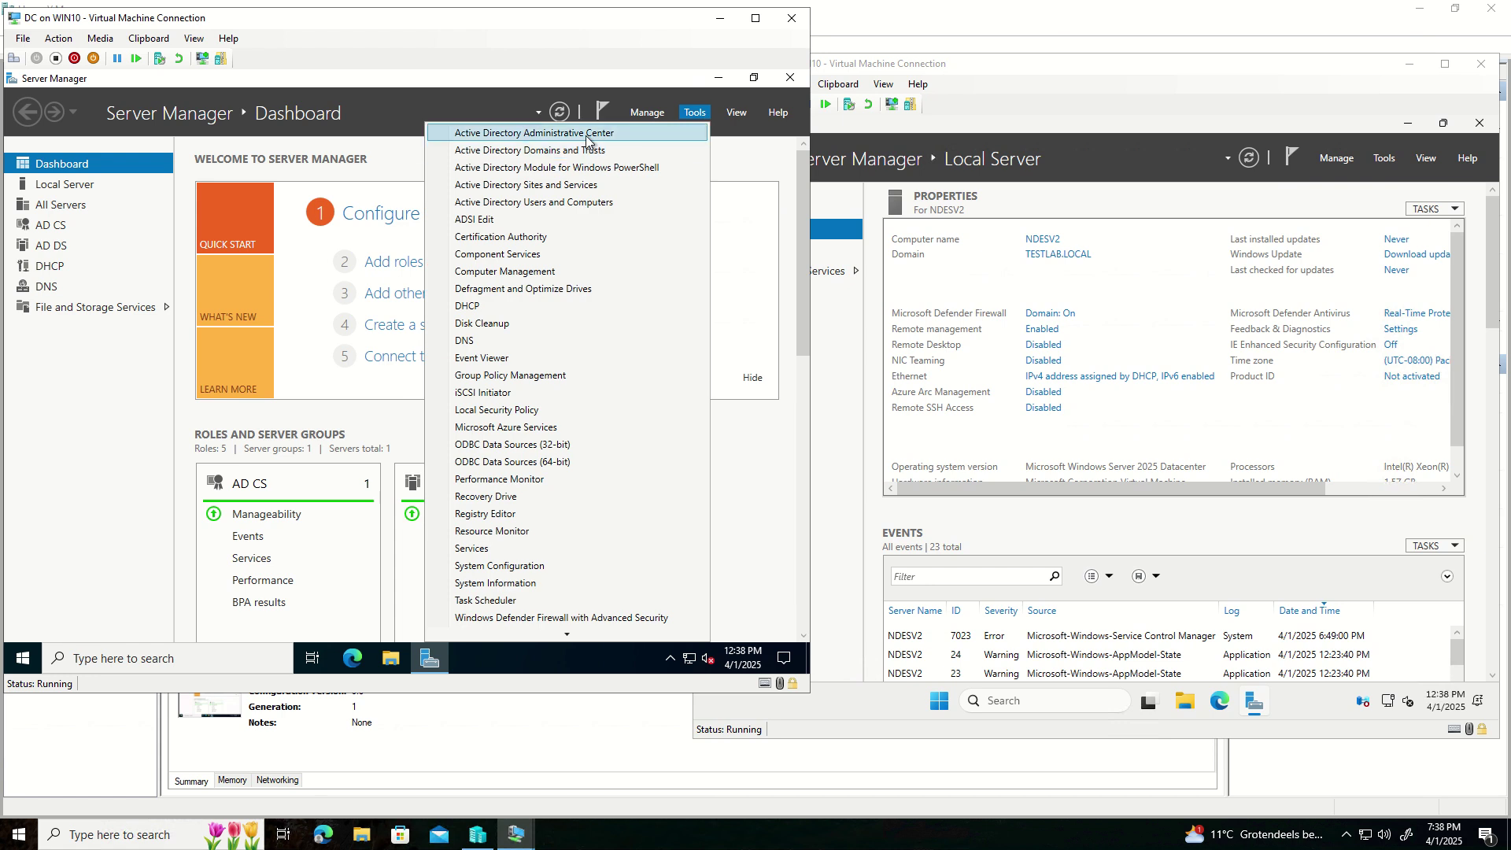
click(562, 203)
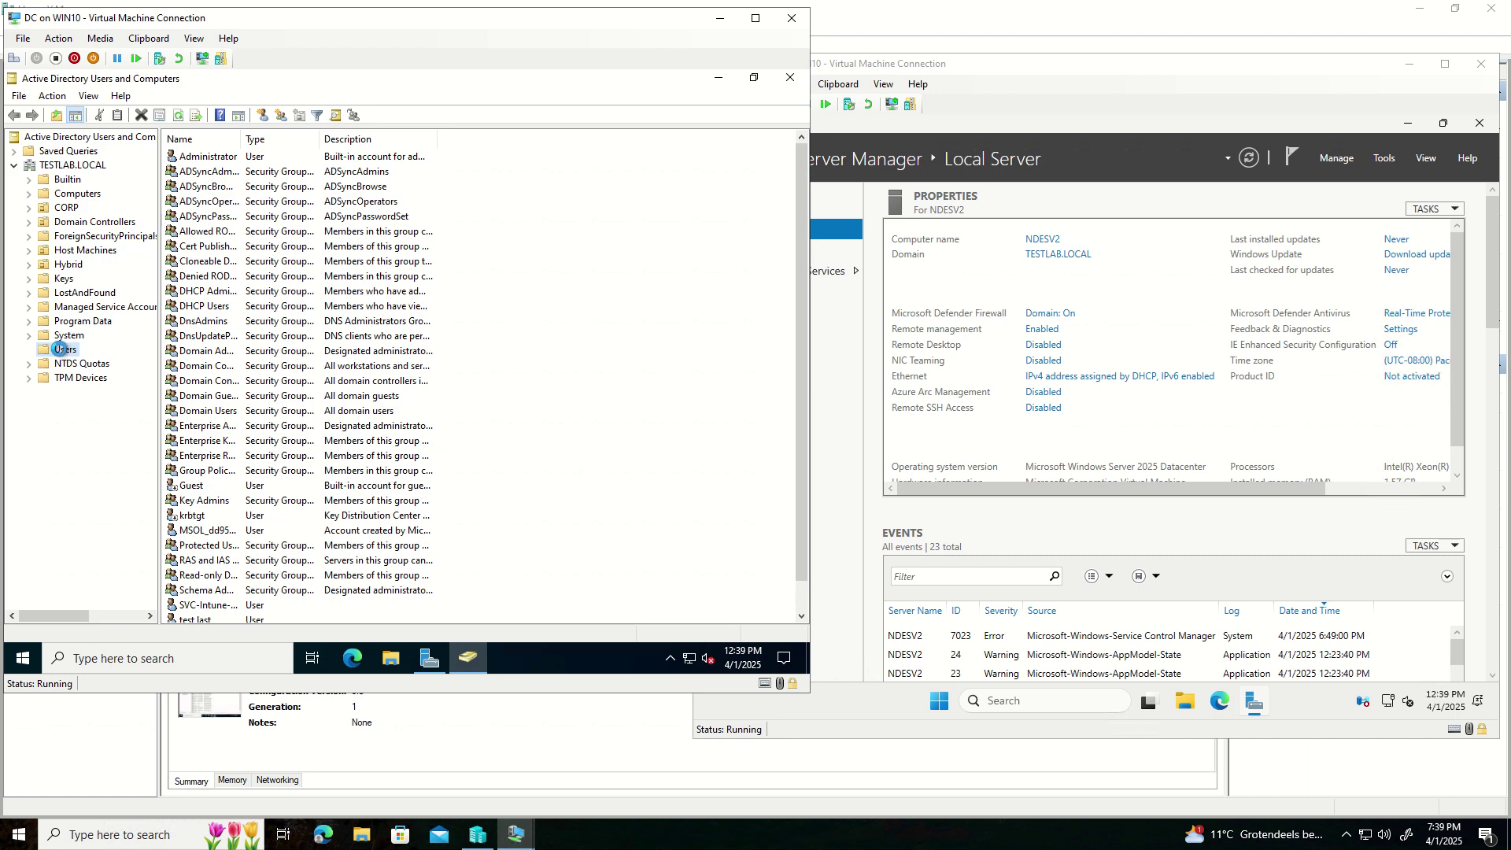
right_click(62, 353)
mouse_move(116, 401)
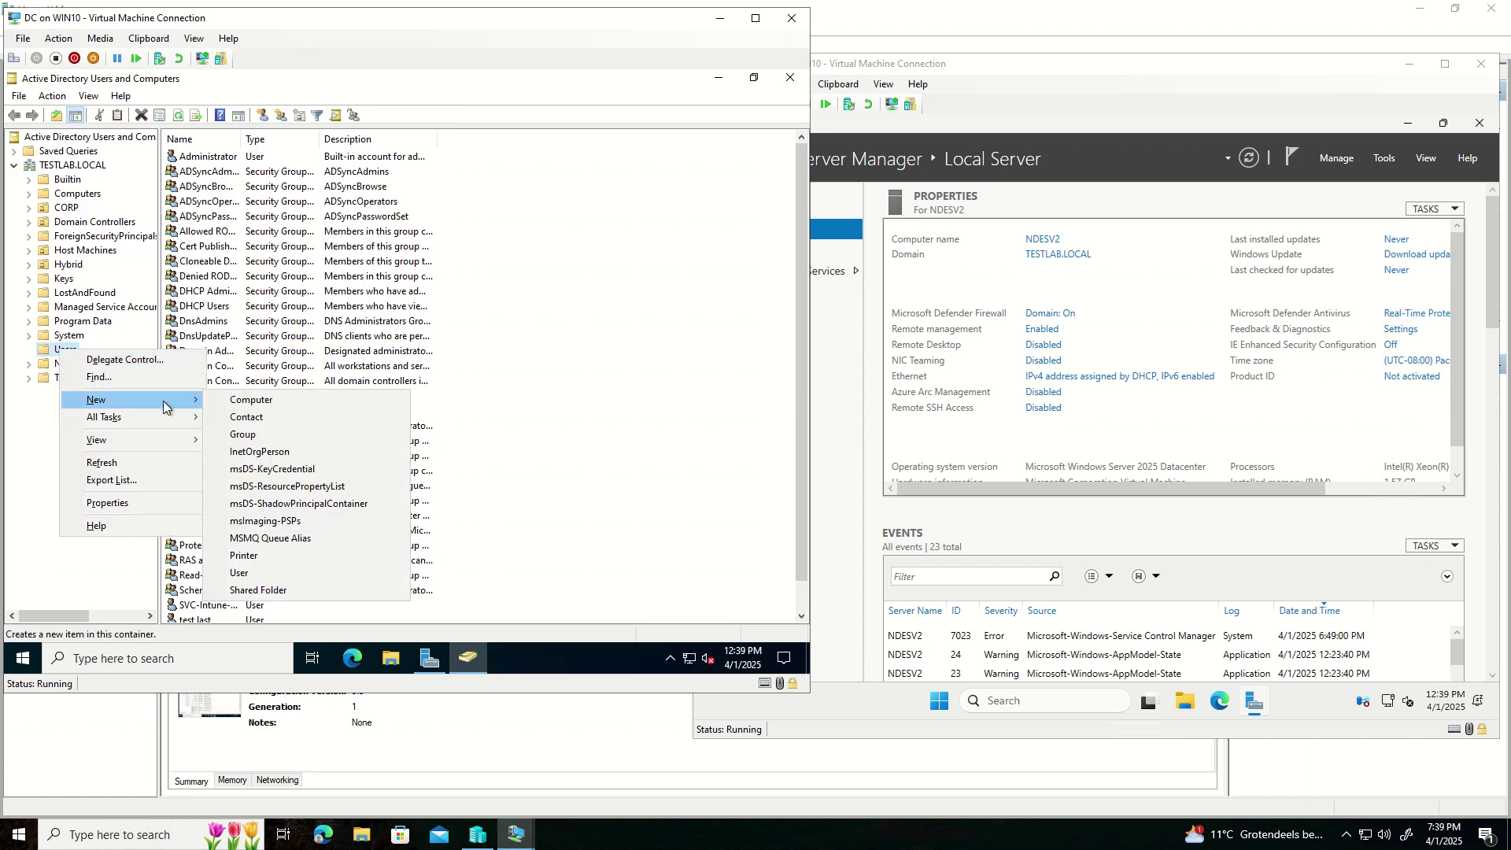
click(239, 573)
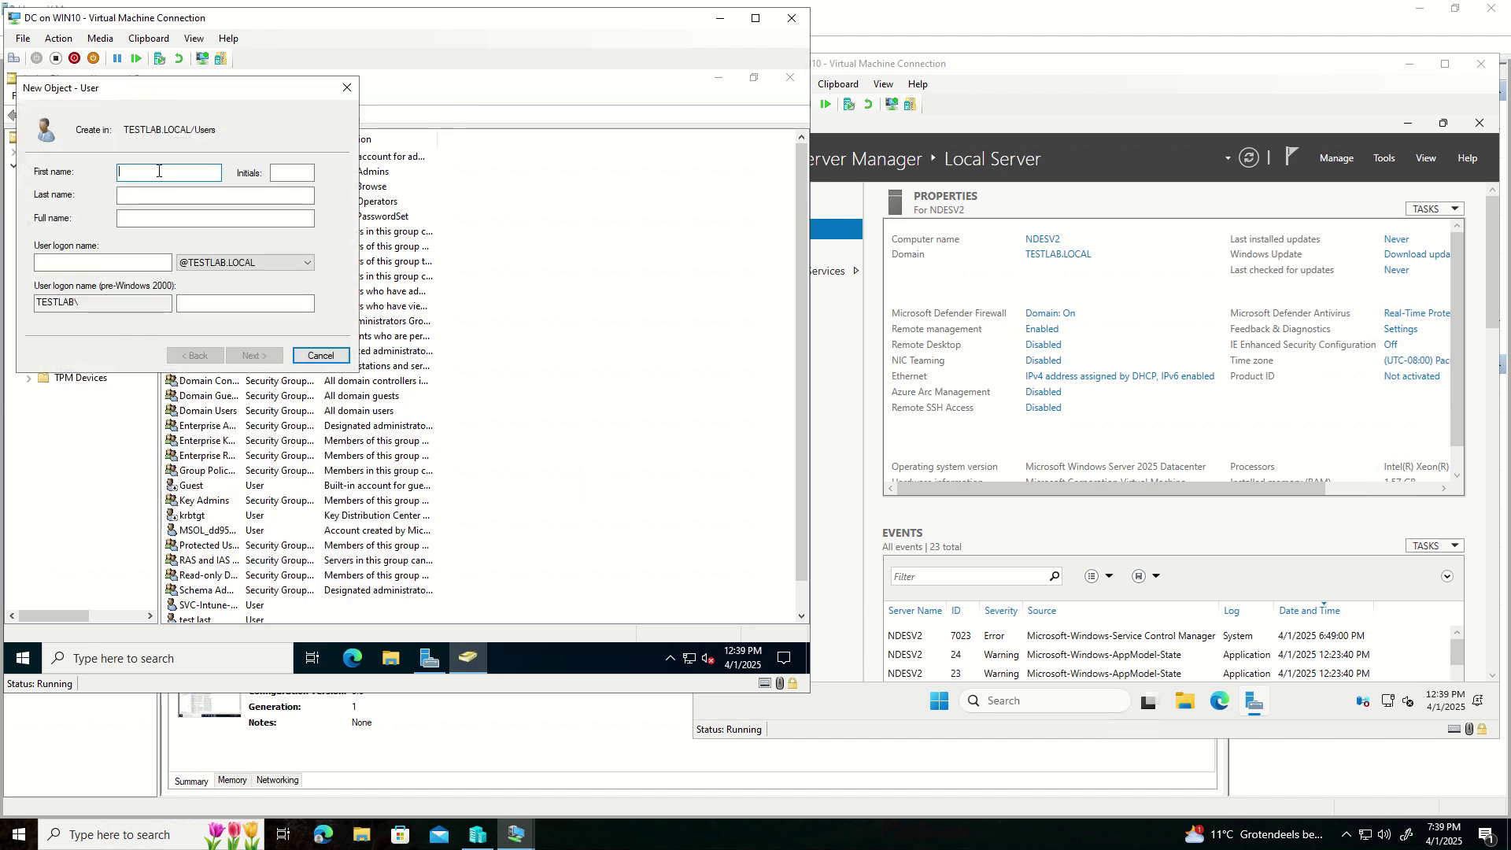
- Enter first name NDES, last name Service and logon name SVC-NDES for the new user
click(111, 261)
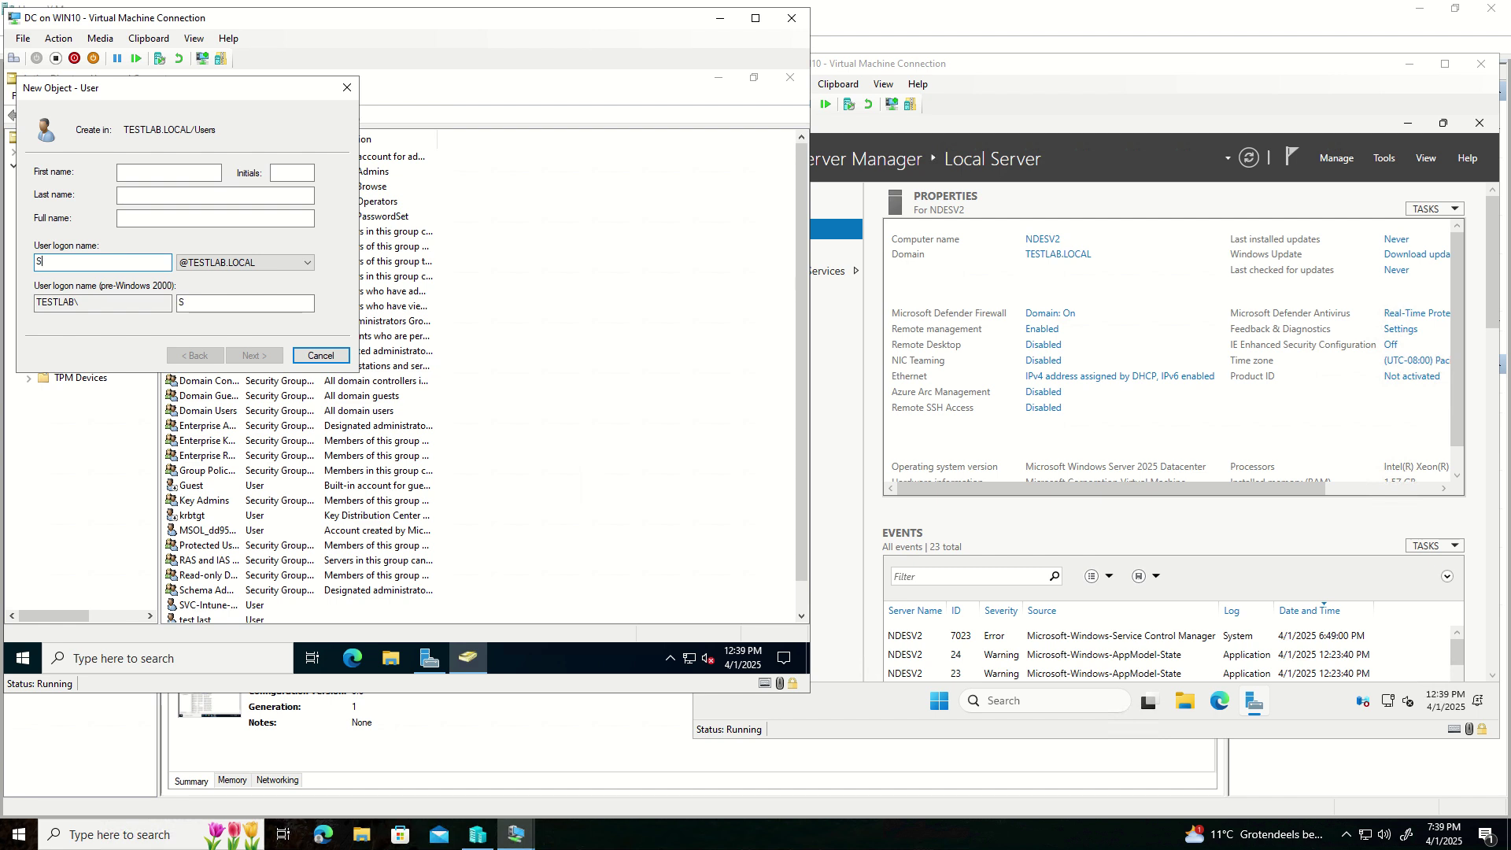
text(VC/INTUNE)
key(BackSpace)
key(BackSpace)
key(BackSpace)
key(BackSpace)
text(NTUNE)
text(NDE)
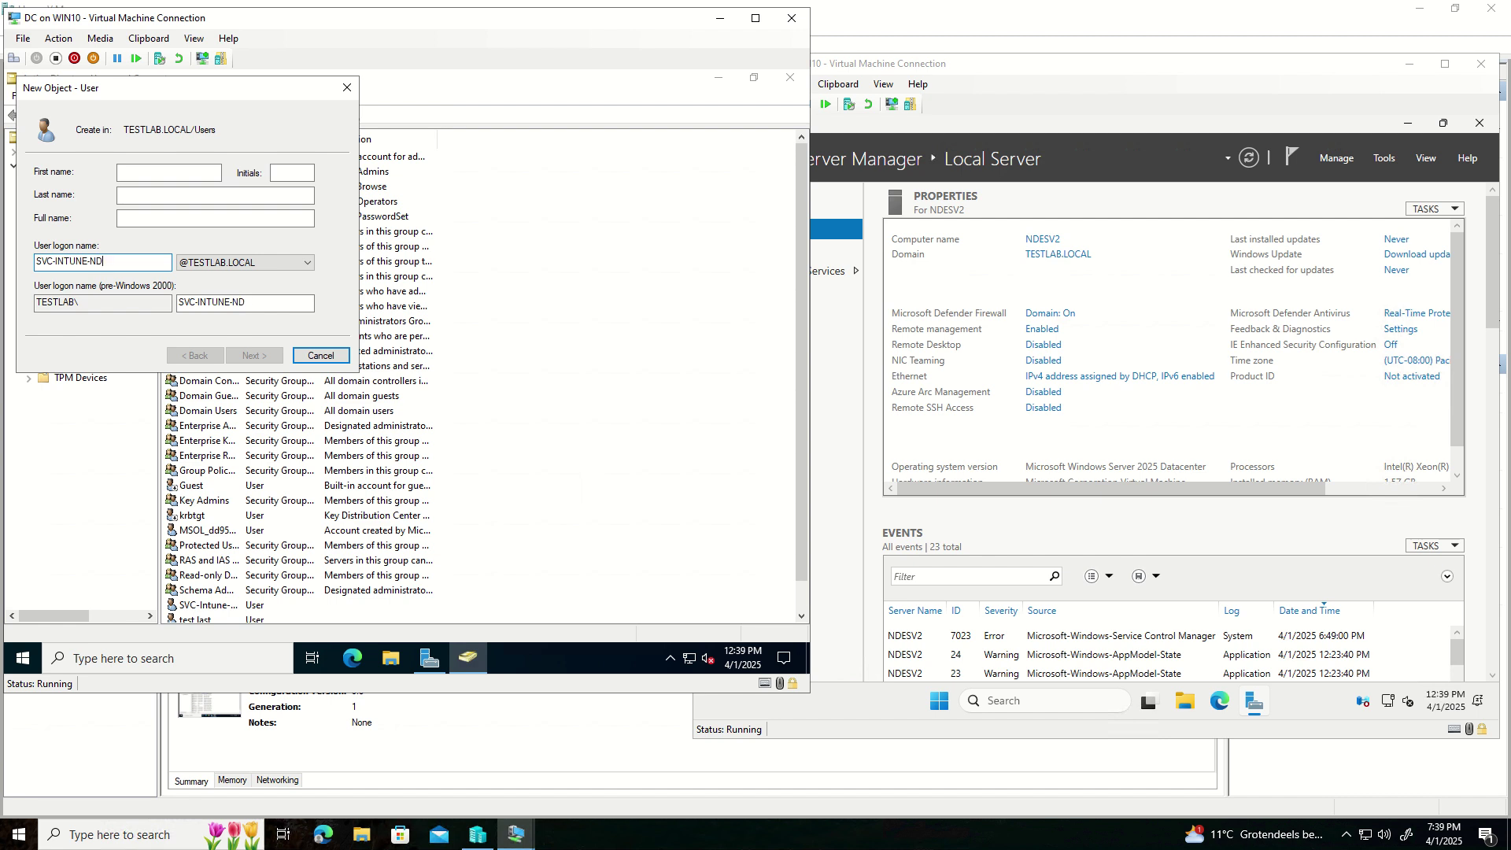
key(BackSpace)
key(BackSpace)
key(BackSpace)
key(BackSpace)
key(BackSpace)
key(BackSpace)
key(BackSpace)
key(BackSpace)
key(BackSpace)
text(NEDDE)
click(160, 195)
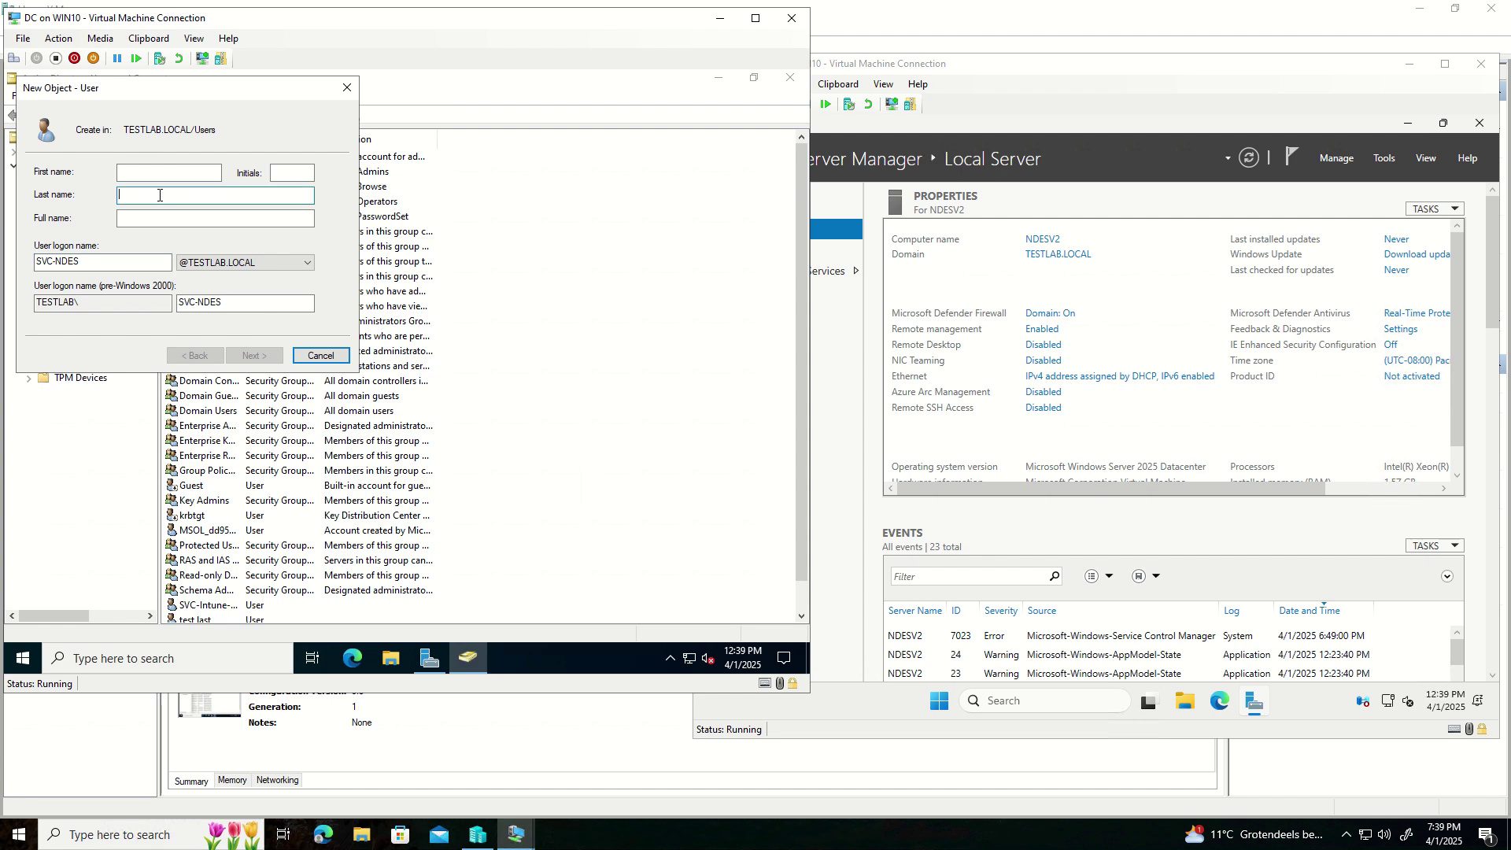
text(Servi)
key(Tab)
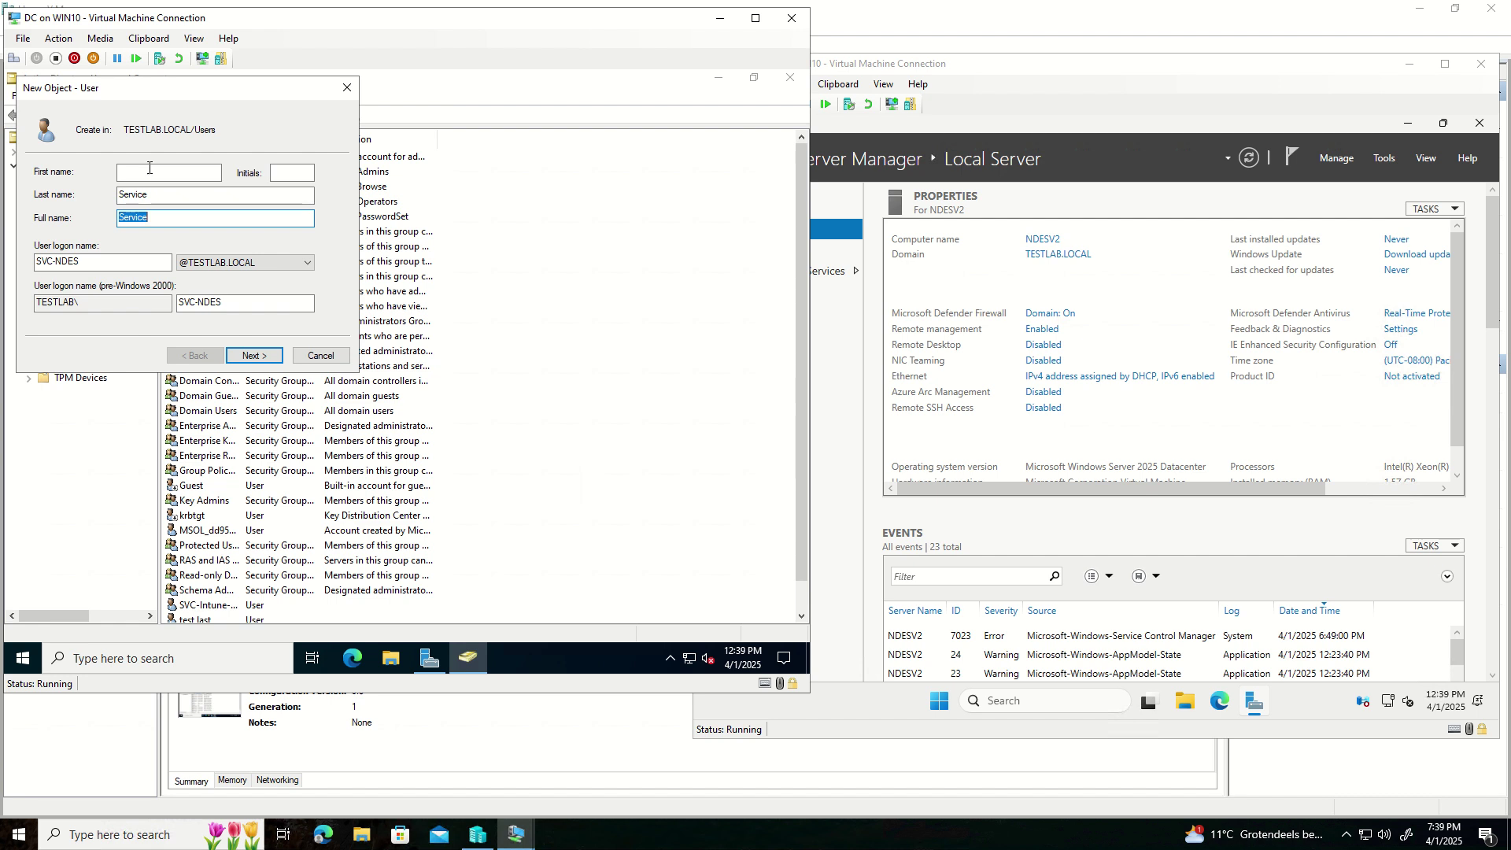
click(173, 179)
text(NDE)
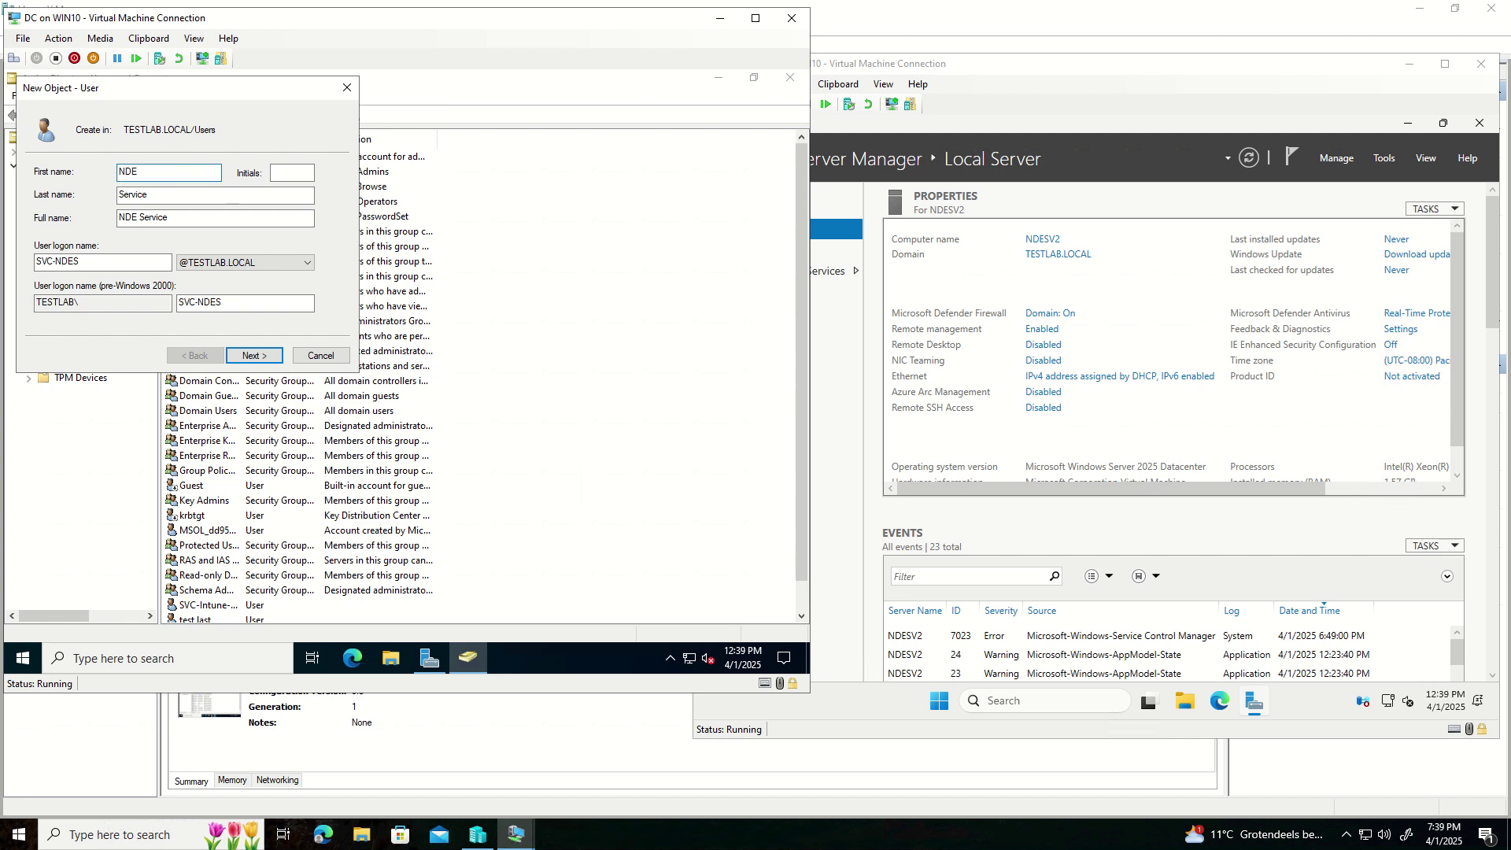
text(S)
click(253, 356)
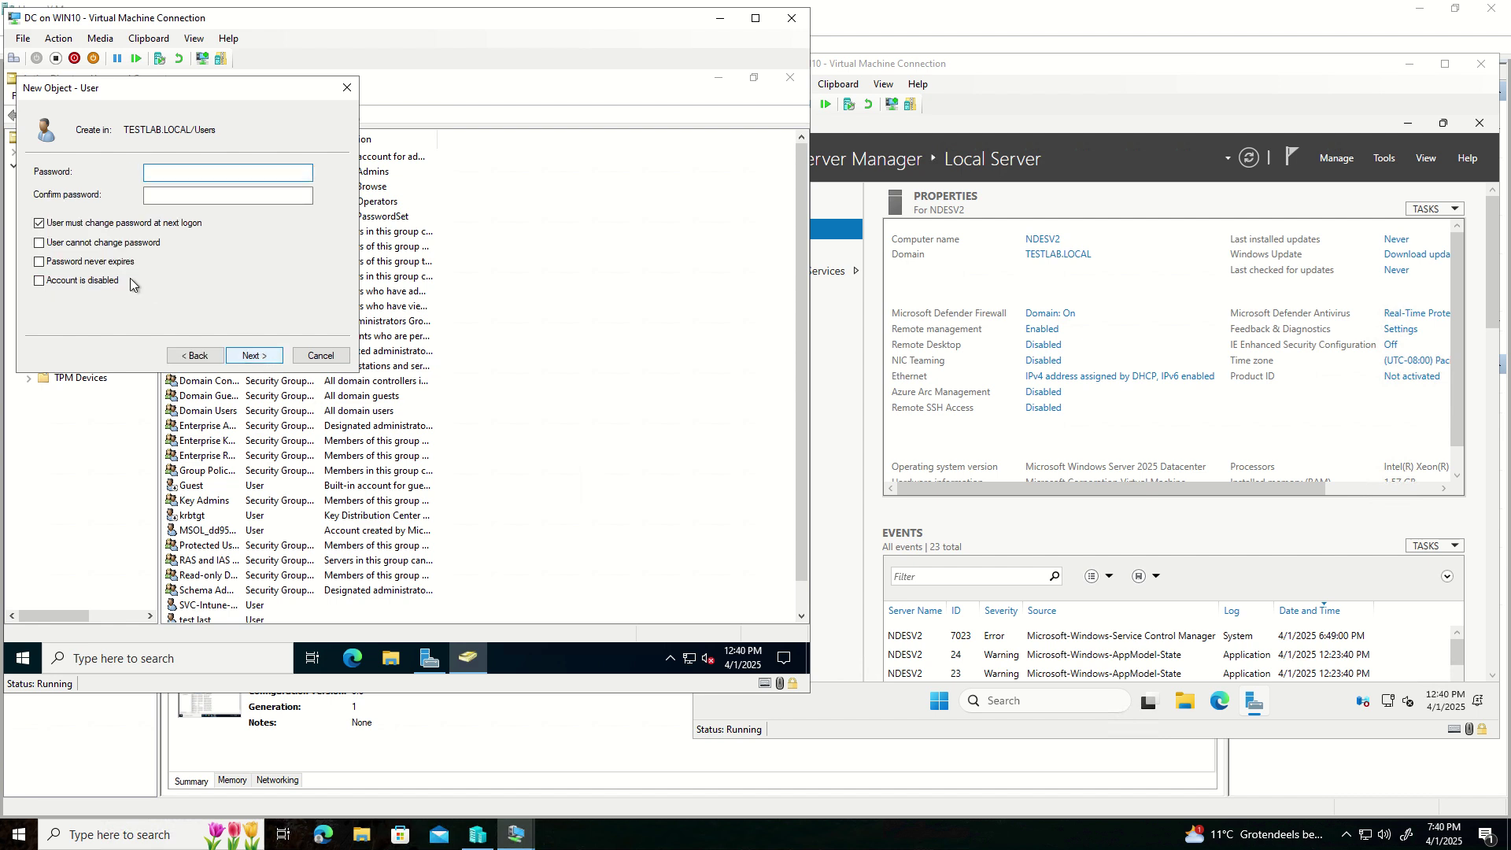
- Set a password that never expires and cannot be changed, with no forced change, and finish
click(39, 225)
click(172, 173)
text(••••••••••)
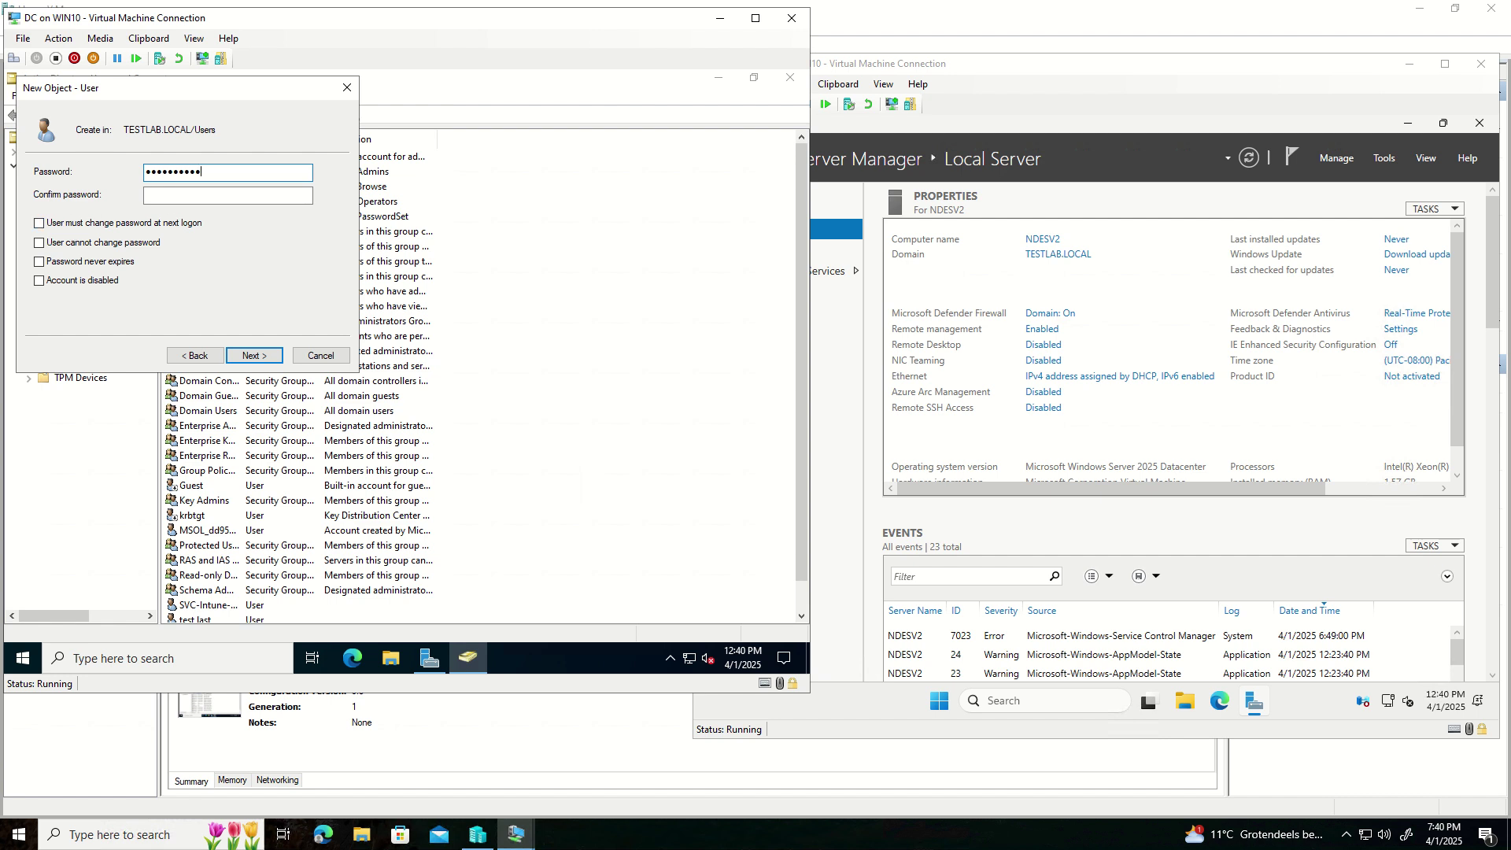
key(Tab)
text(••••••••)
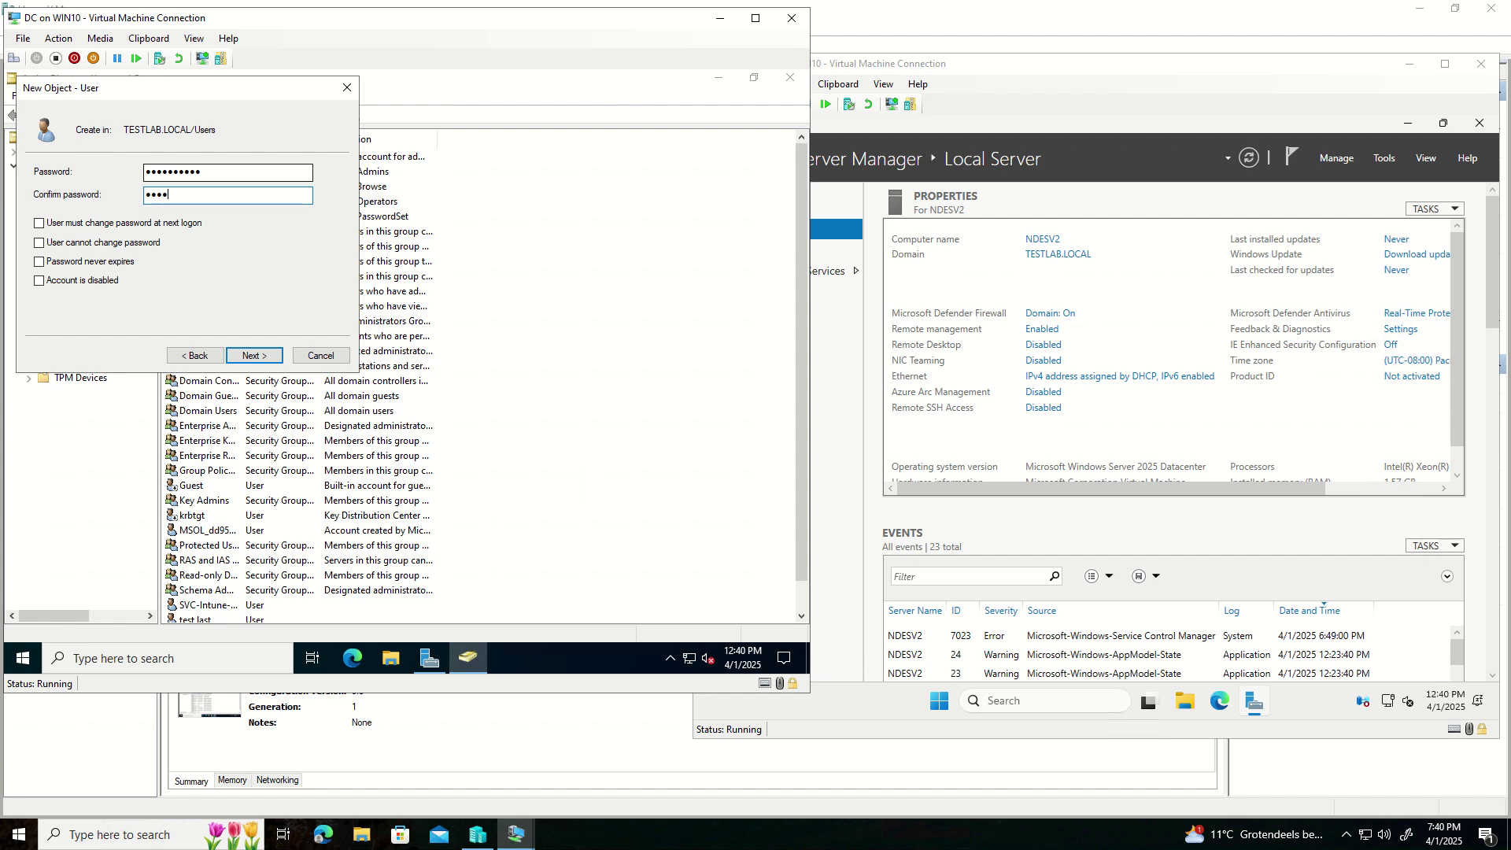
text(•••)
click(39, 261)
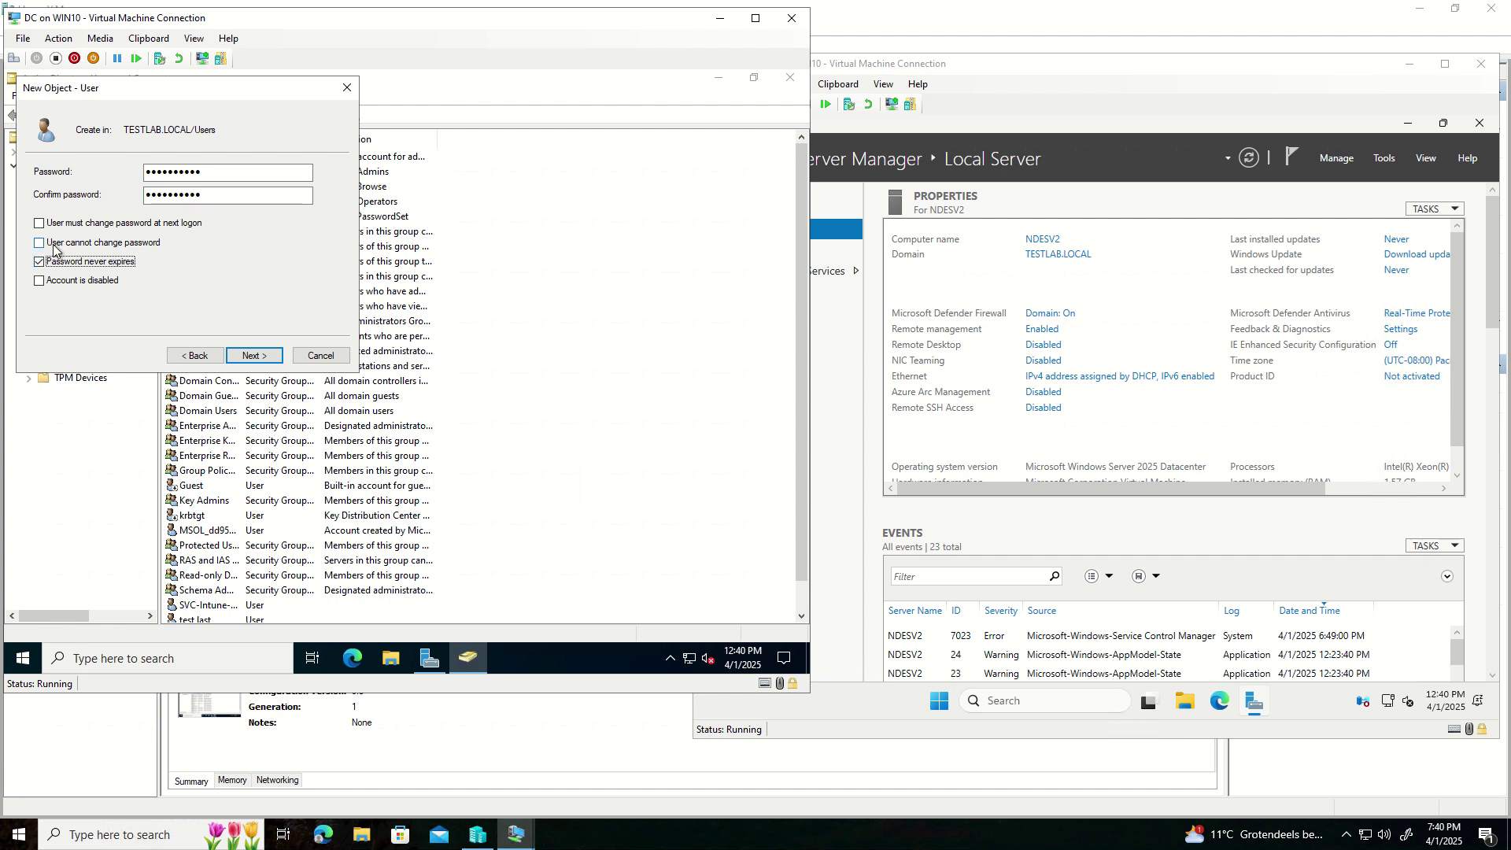
click(39, 243)
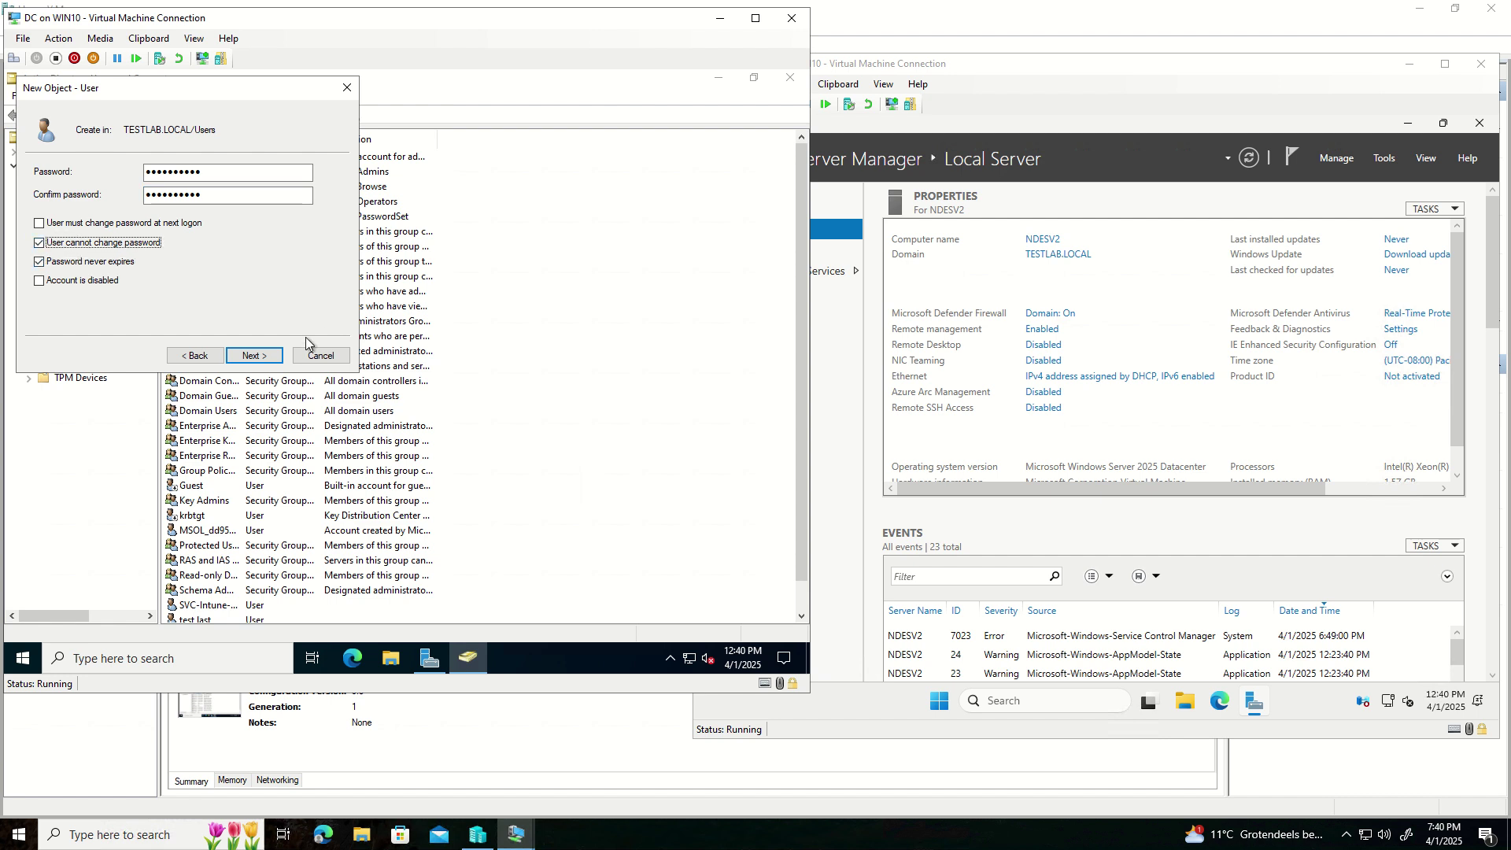
click(266, 354)
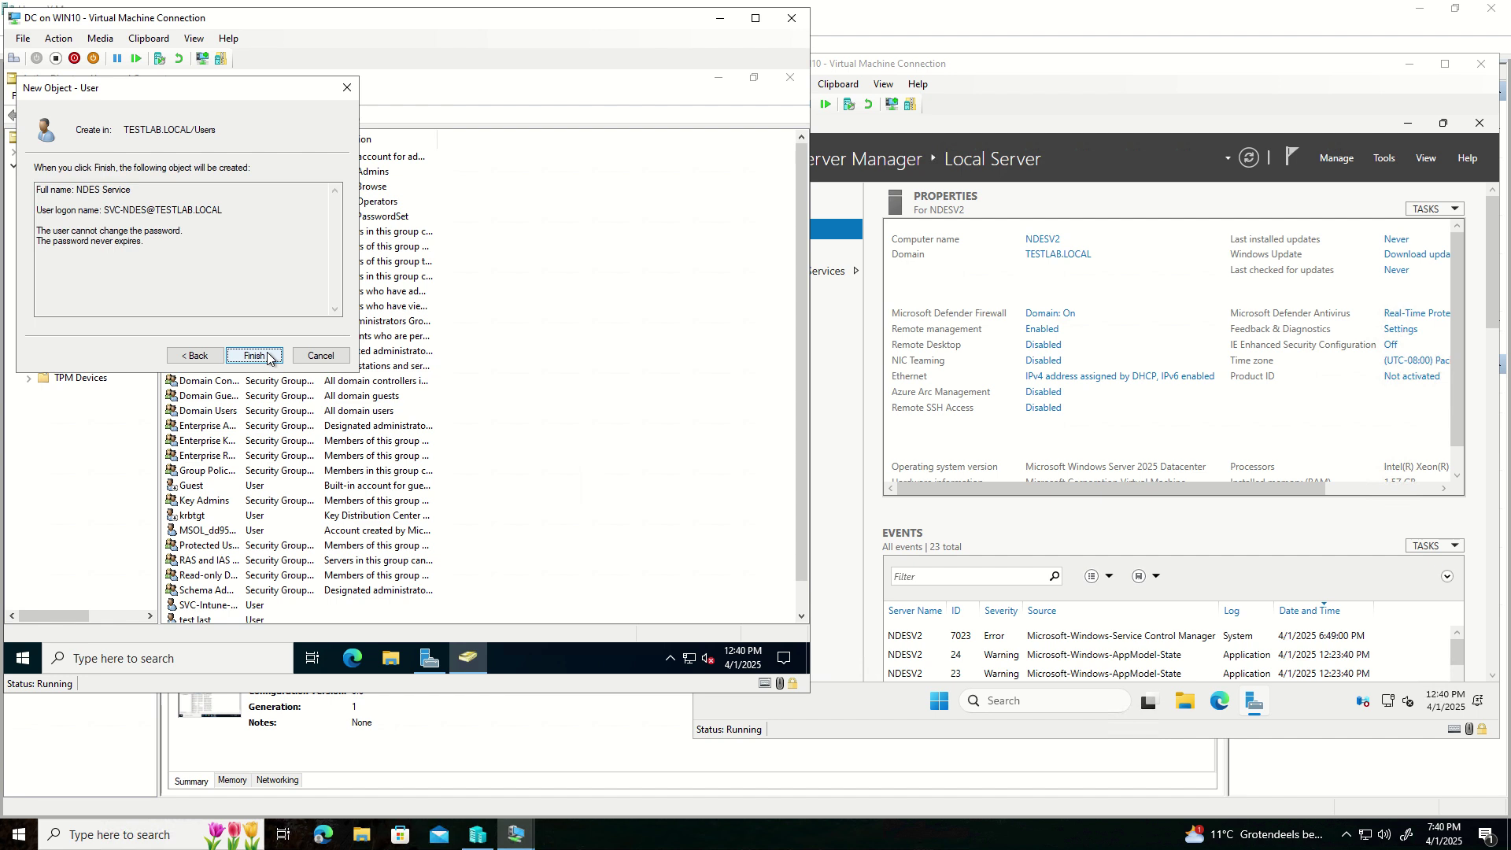
click(255, 356)
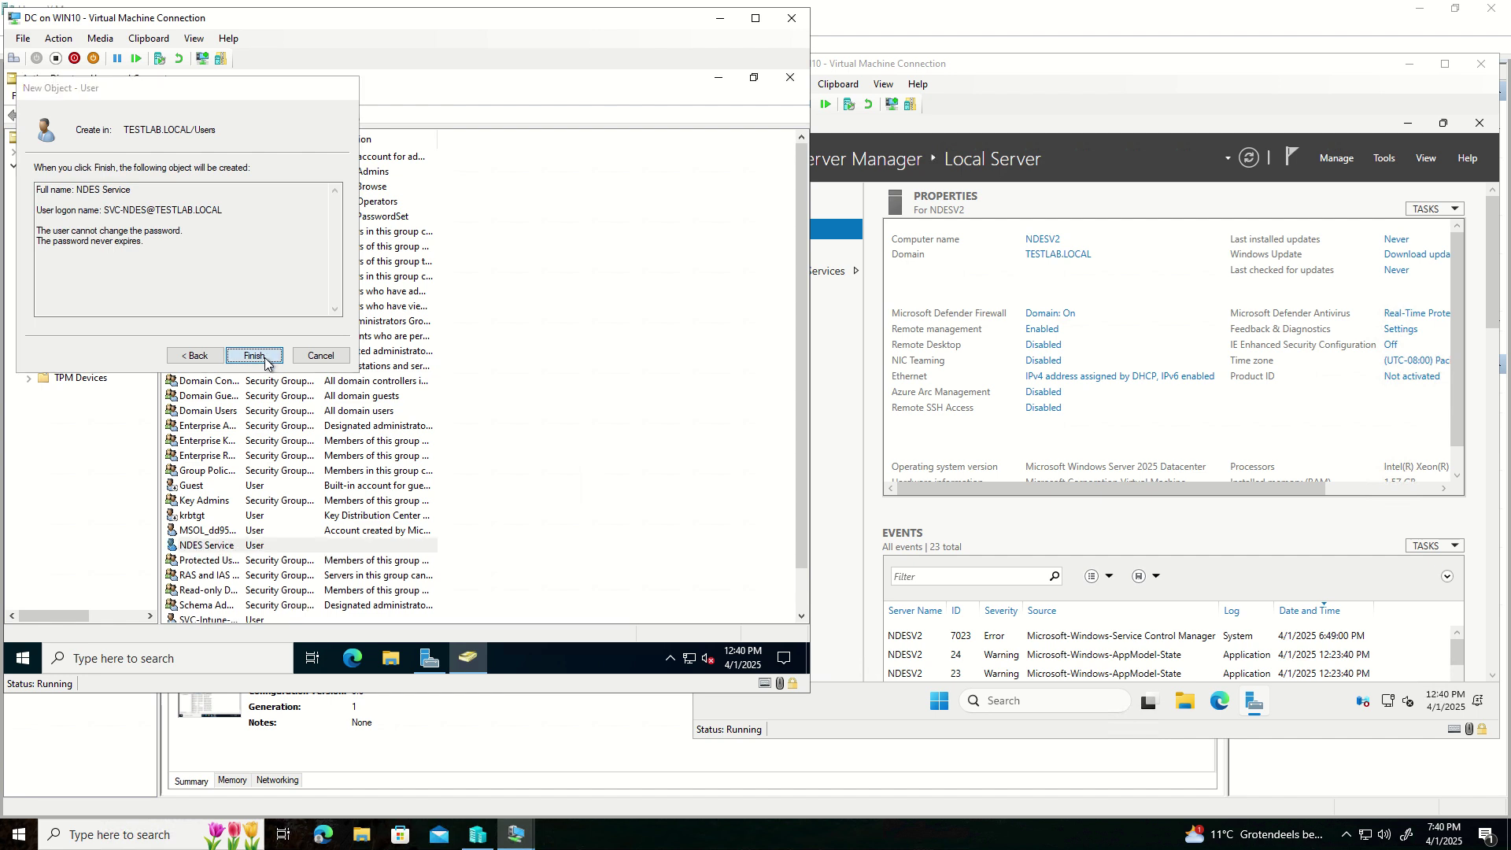
- Review the NDES Service user's Account and Member Of tabs unchanged, then bring up the NDES server console
right_click(228, 545)
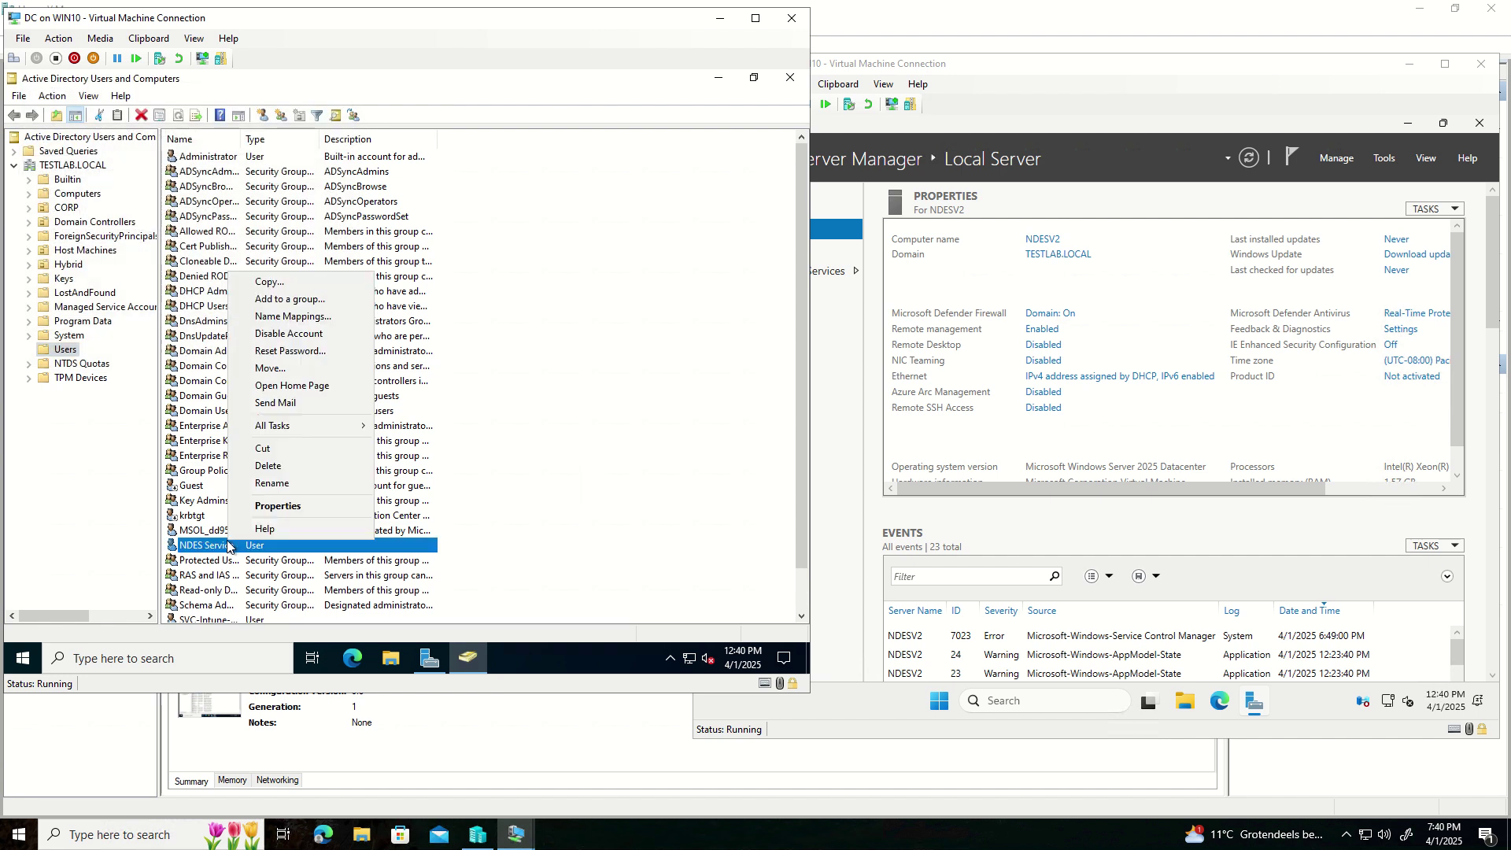
click(284, 505)
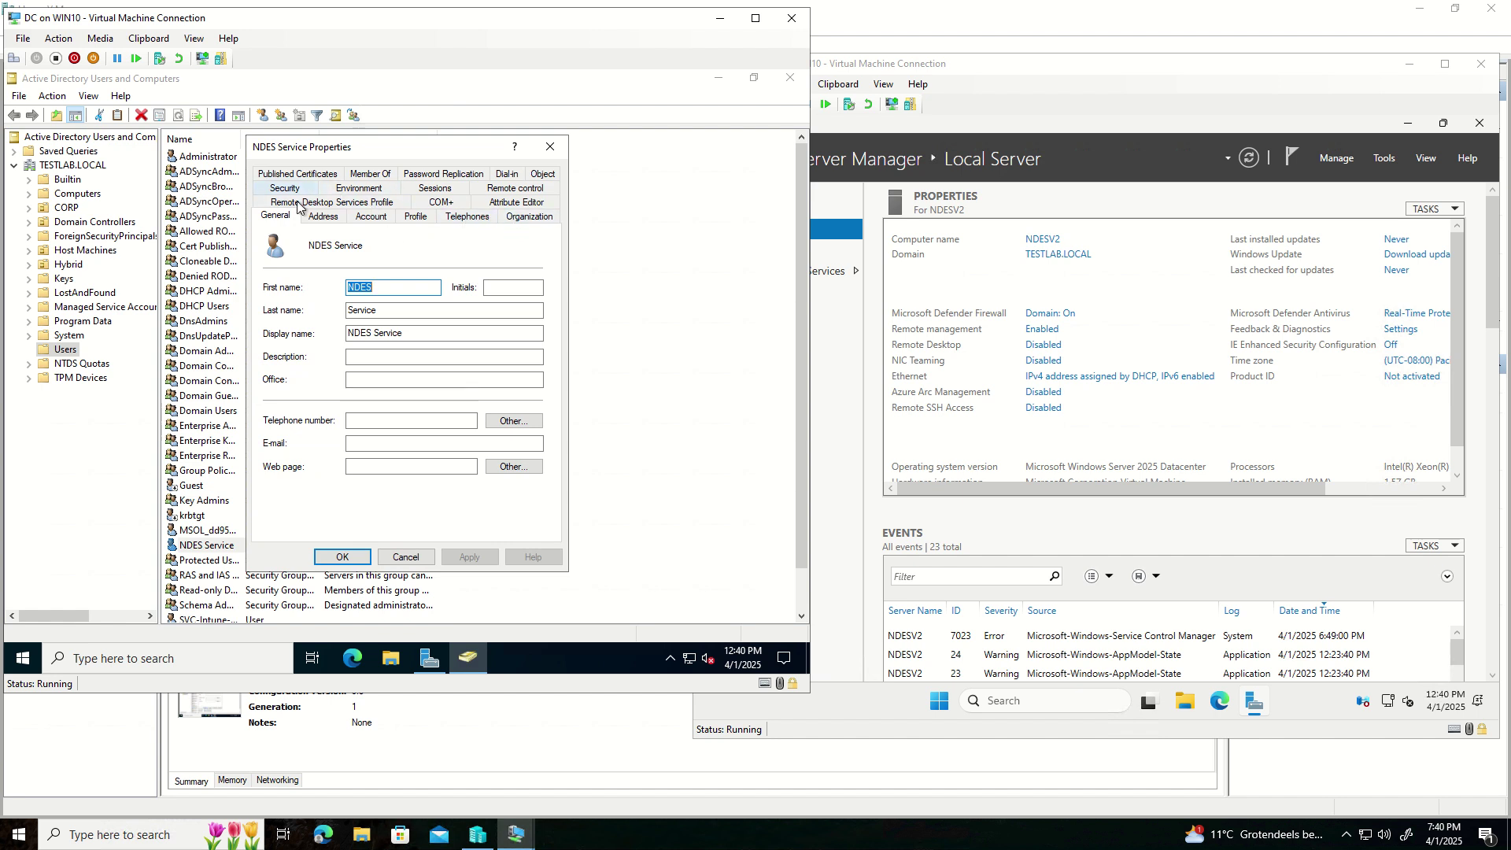
click(368, 221)
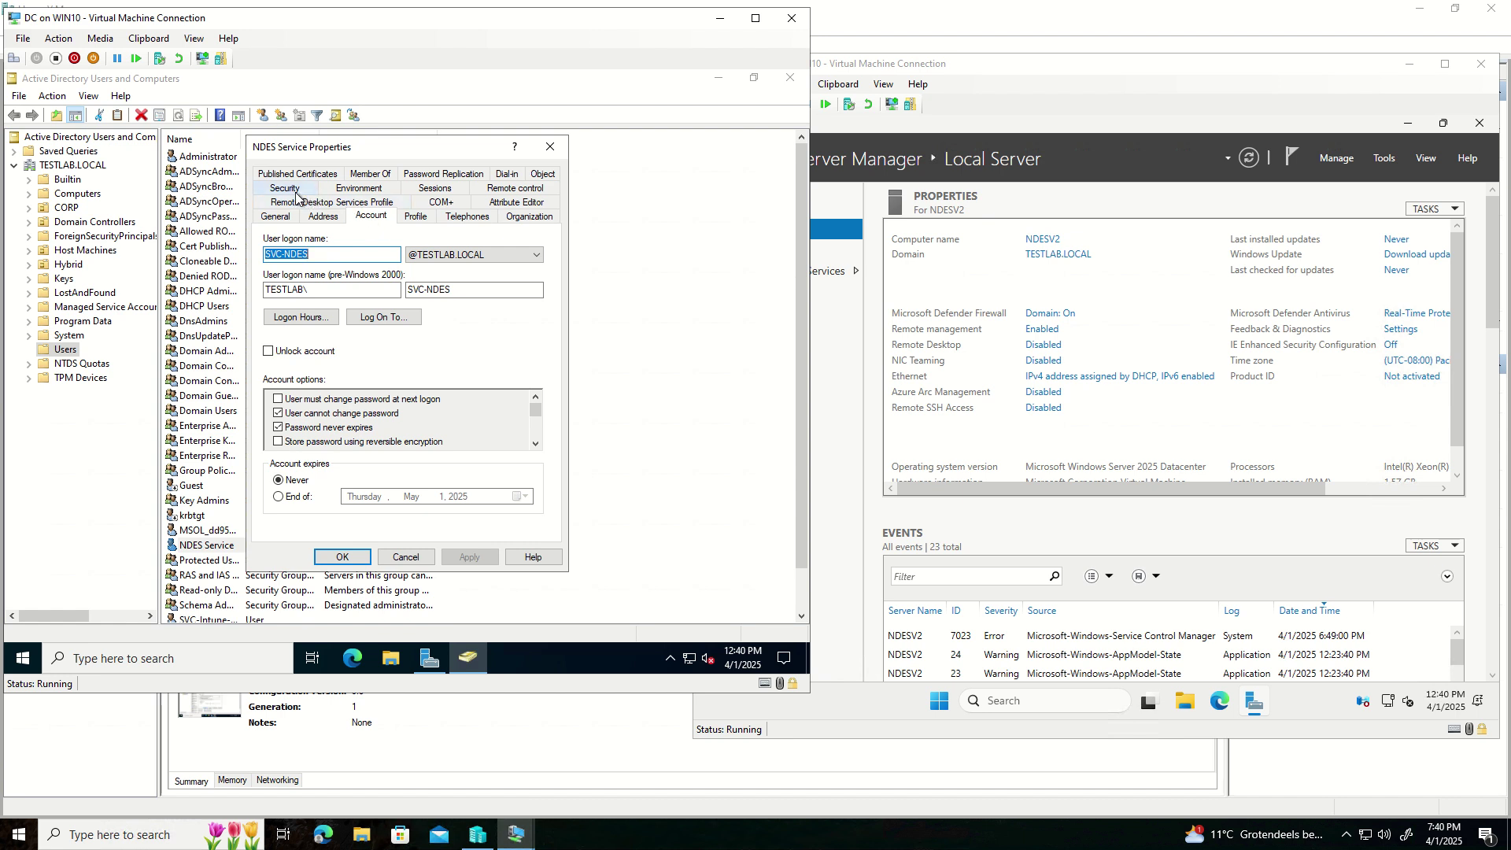
click(367, 178)
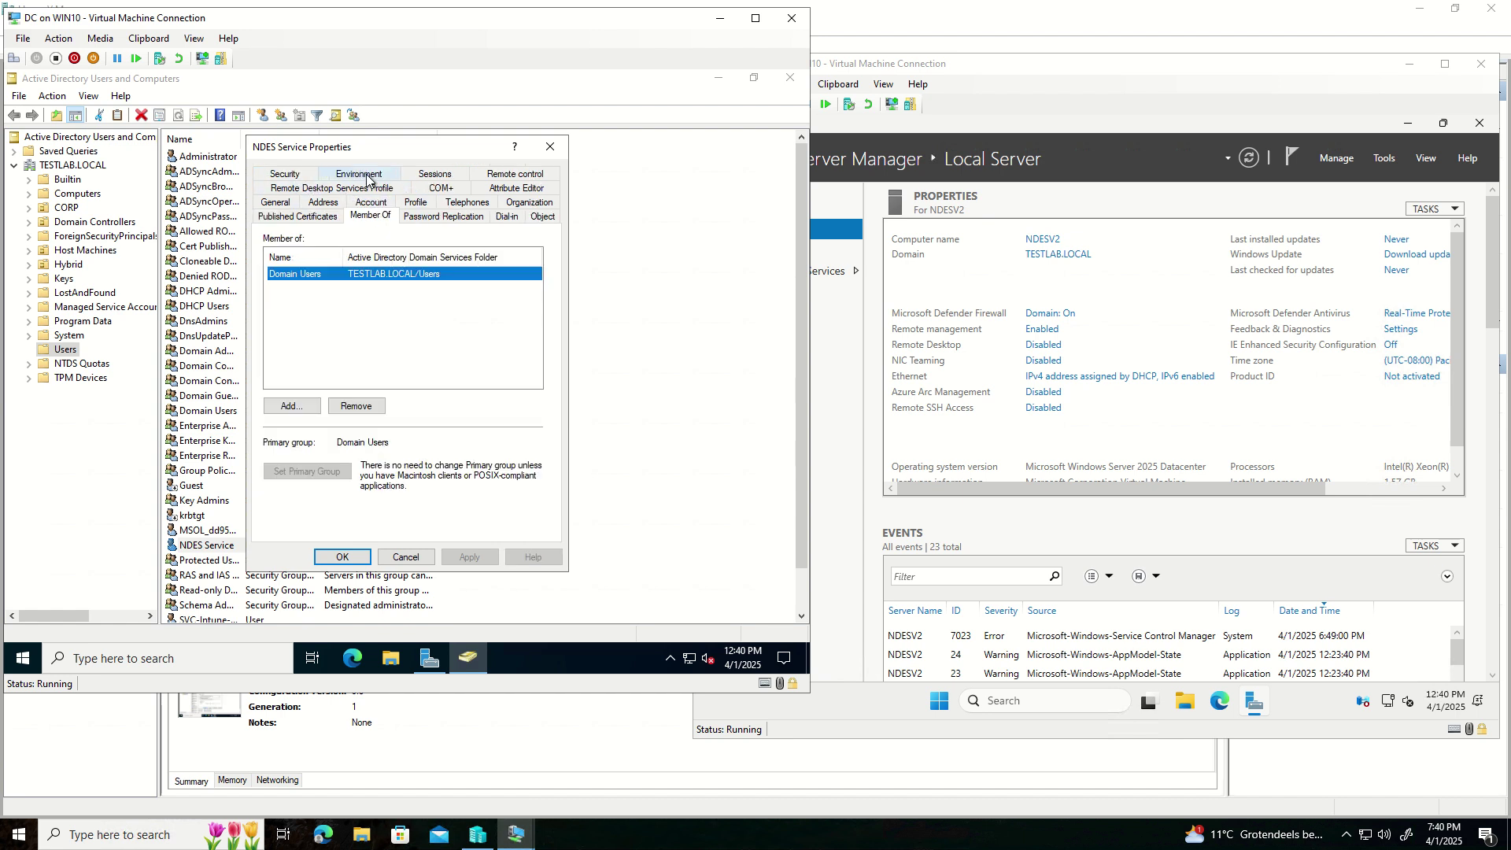
click(291, 405)
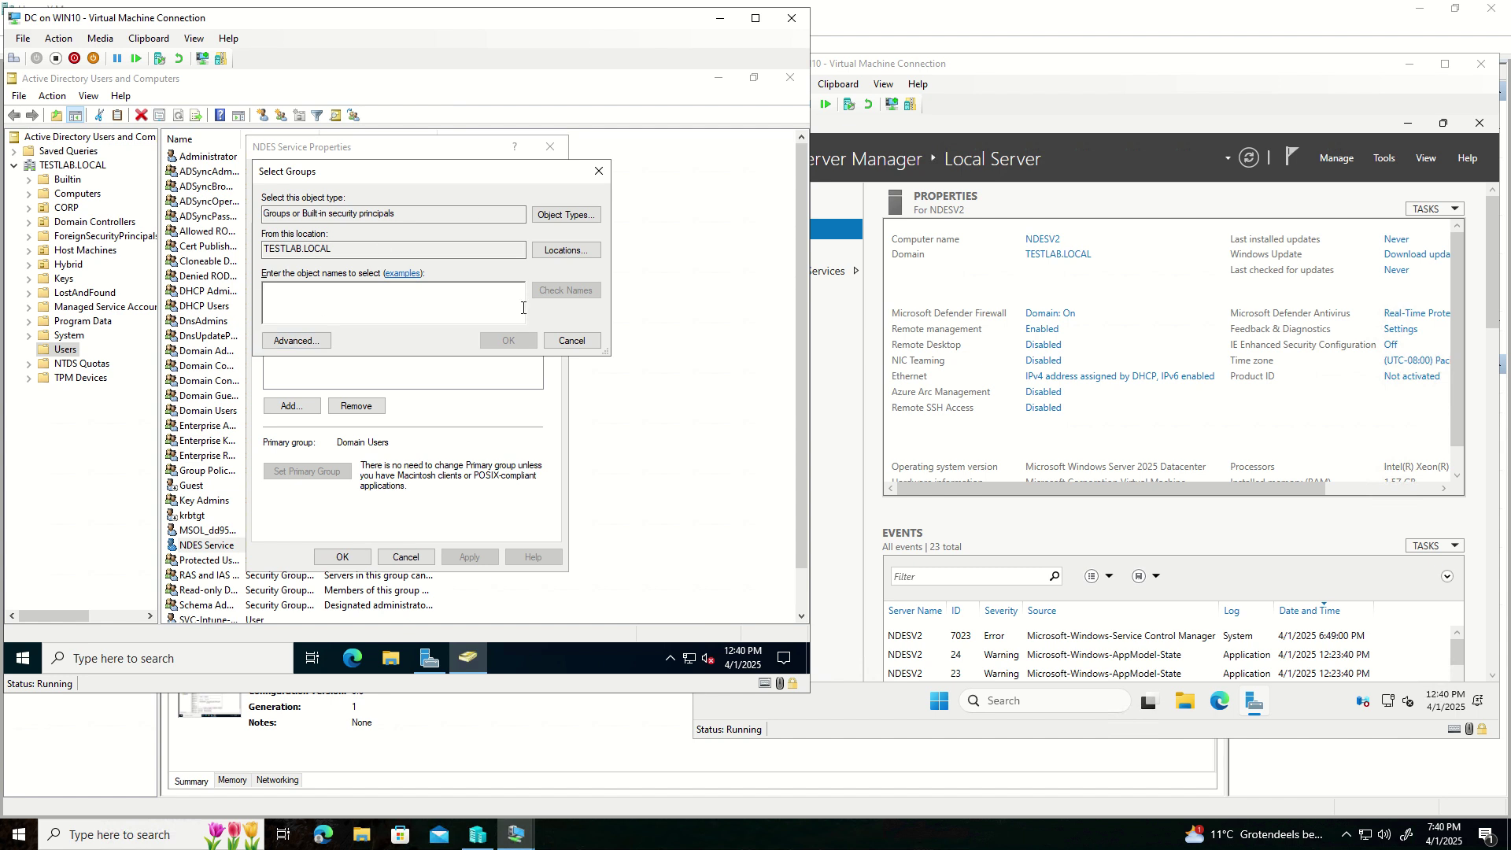
click(568, 340)
click(288, 278)
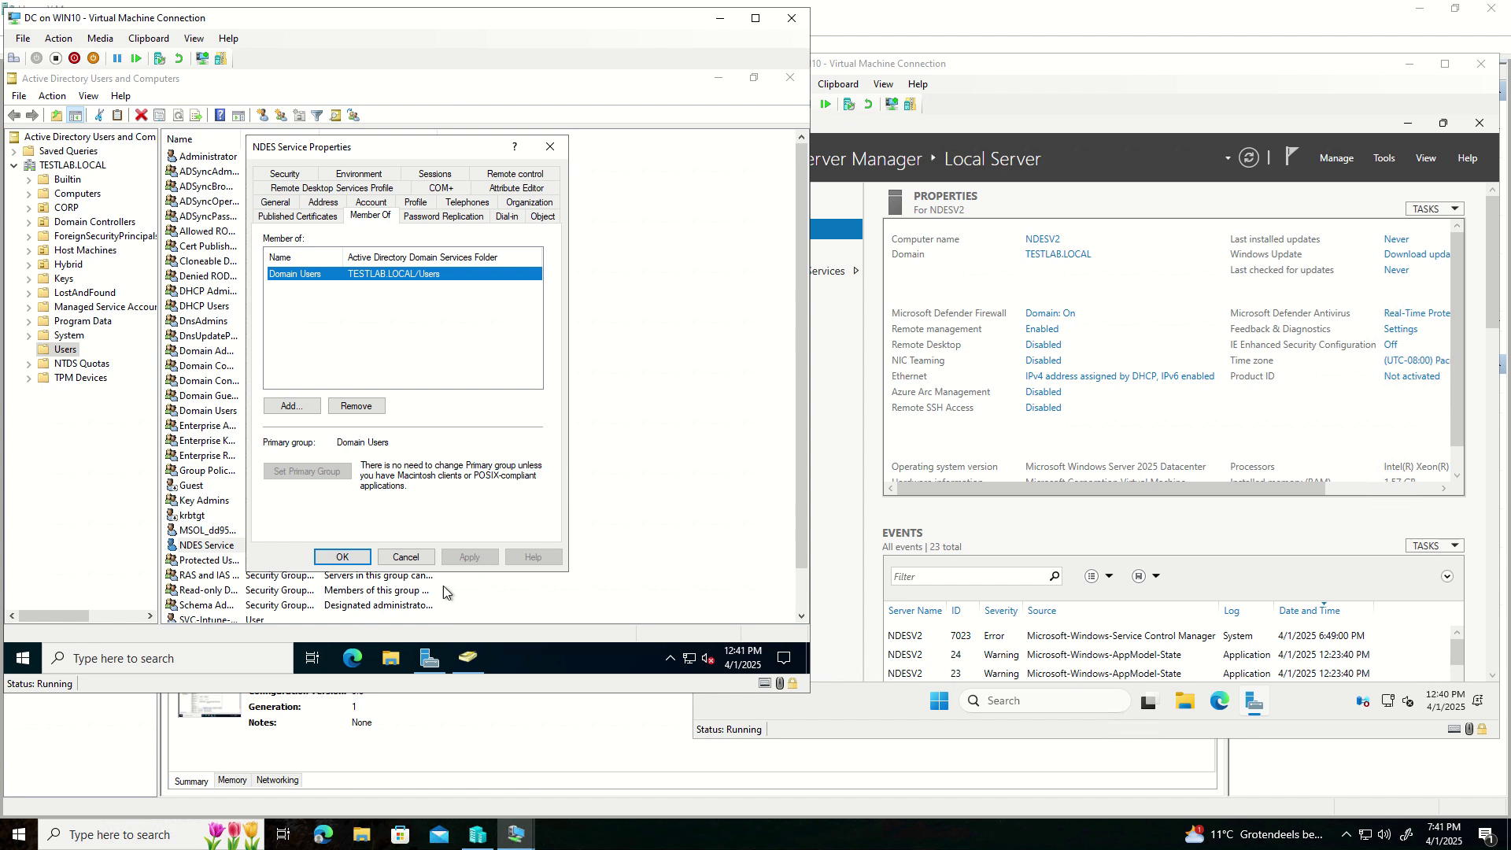
click(407, 558)
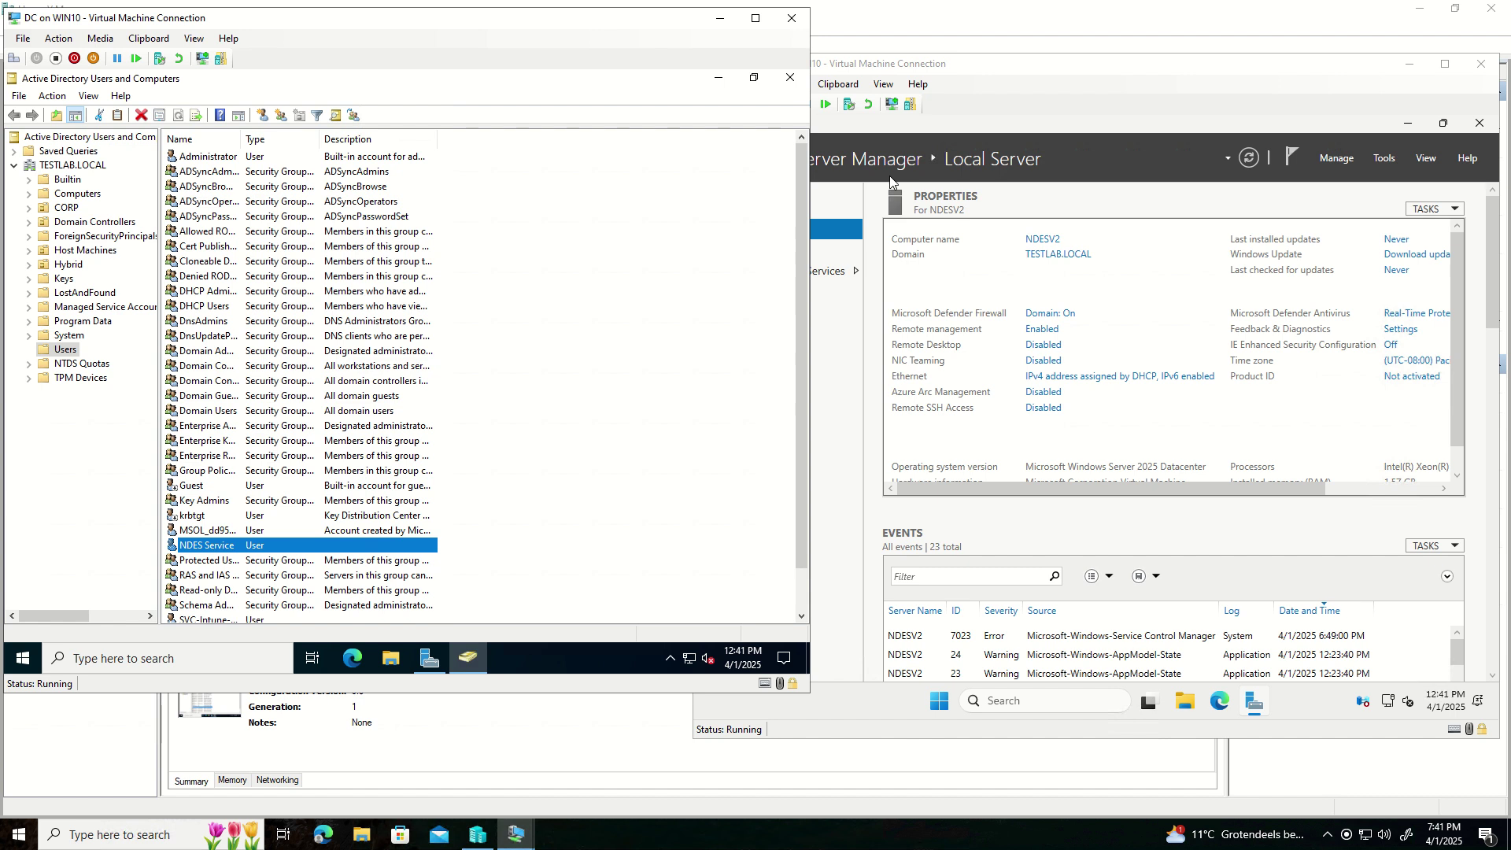
click(1186, 93)
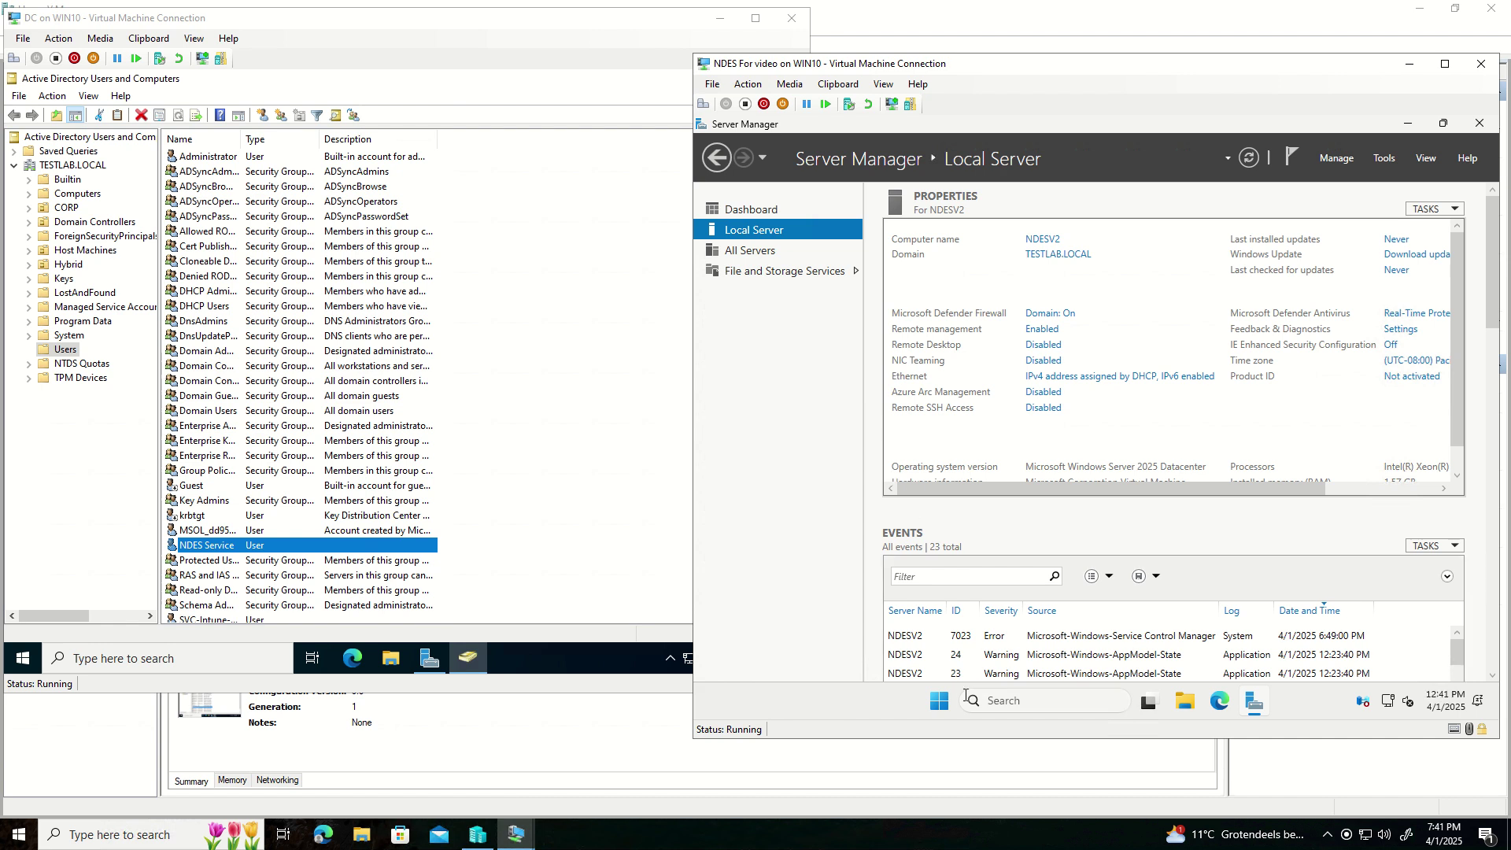
- In Computer Management on the NDES server, open the IIS_IUSRS local group's properties
click(938, 706)
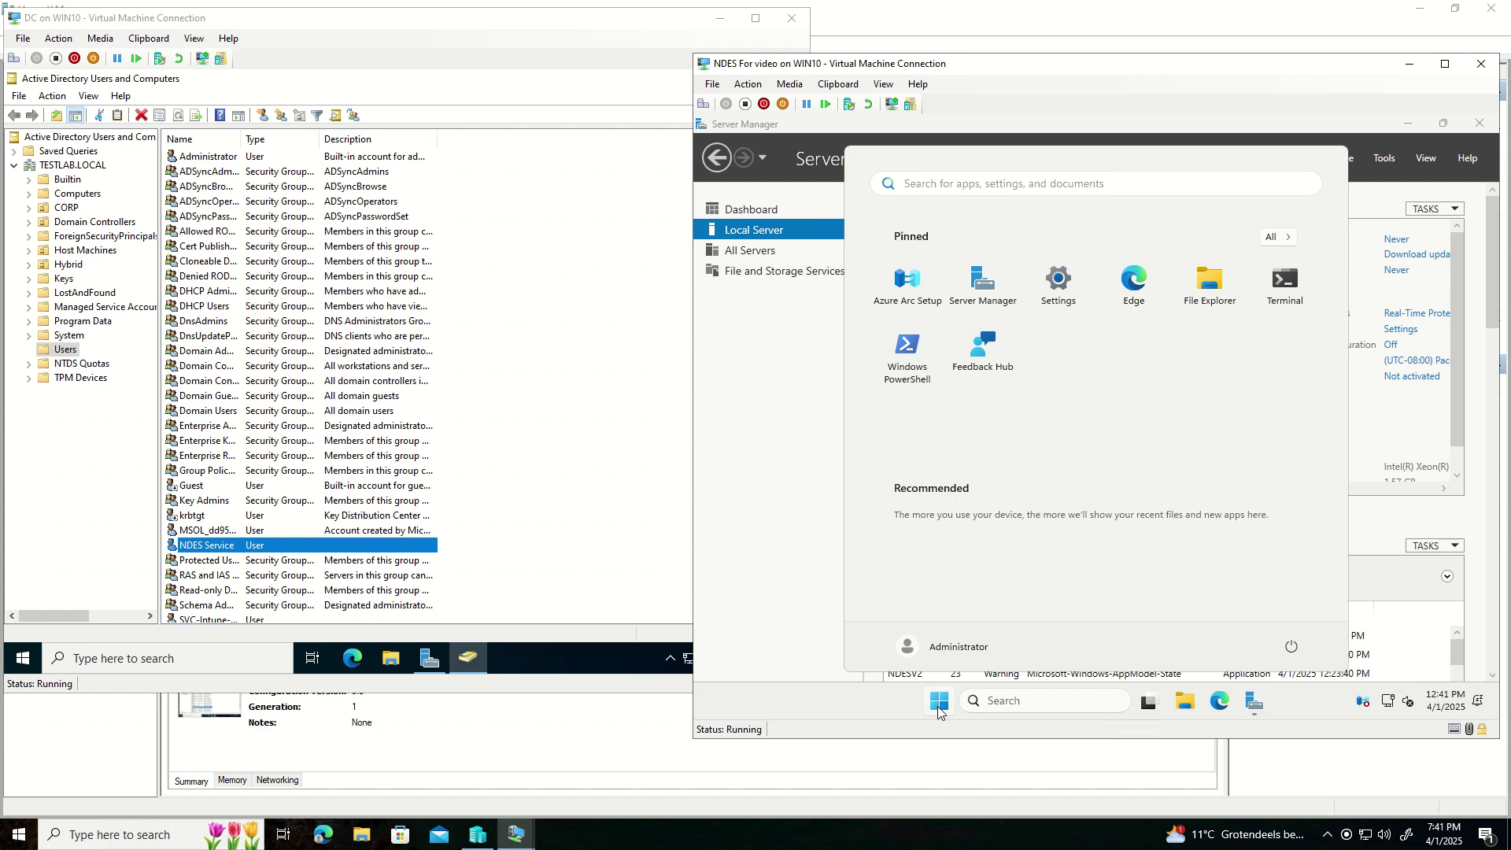
right_click(938, 705)
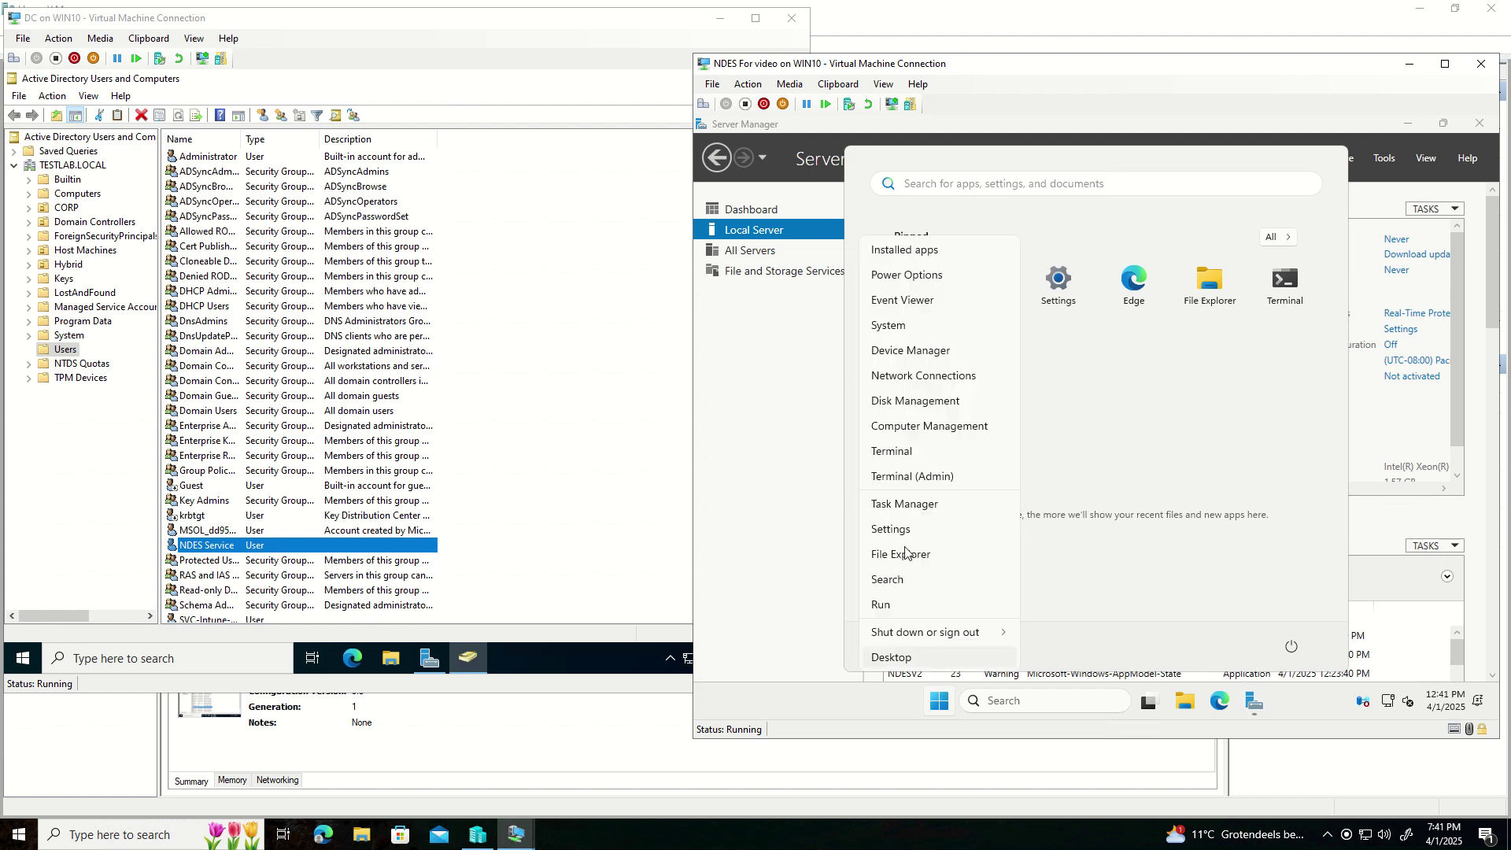
click(909, 427)
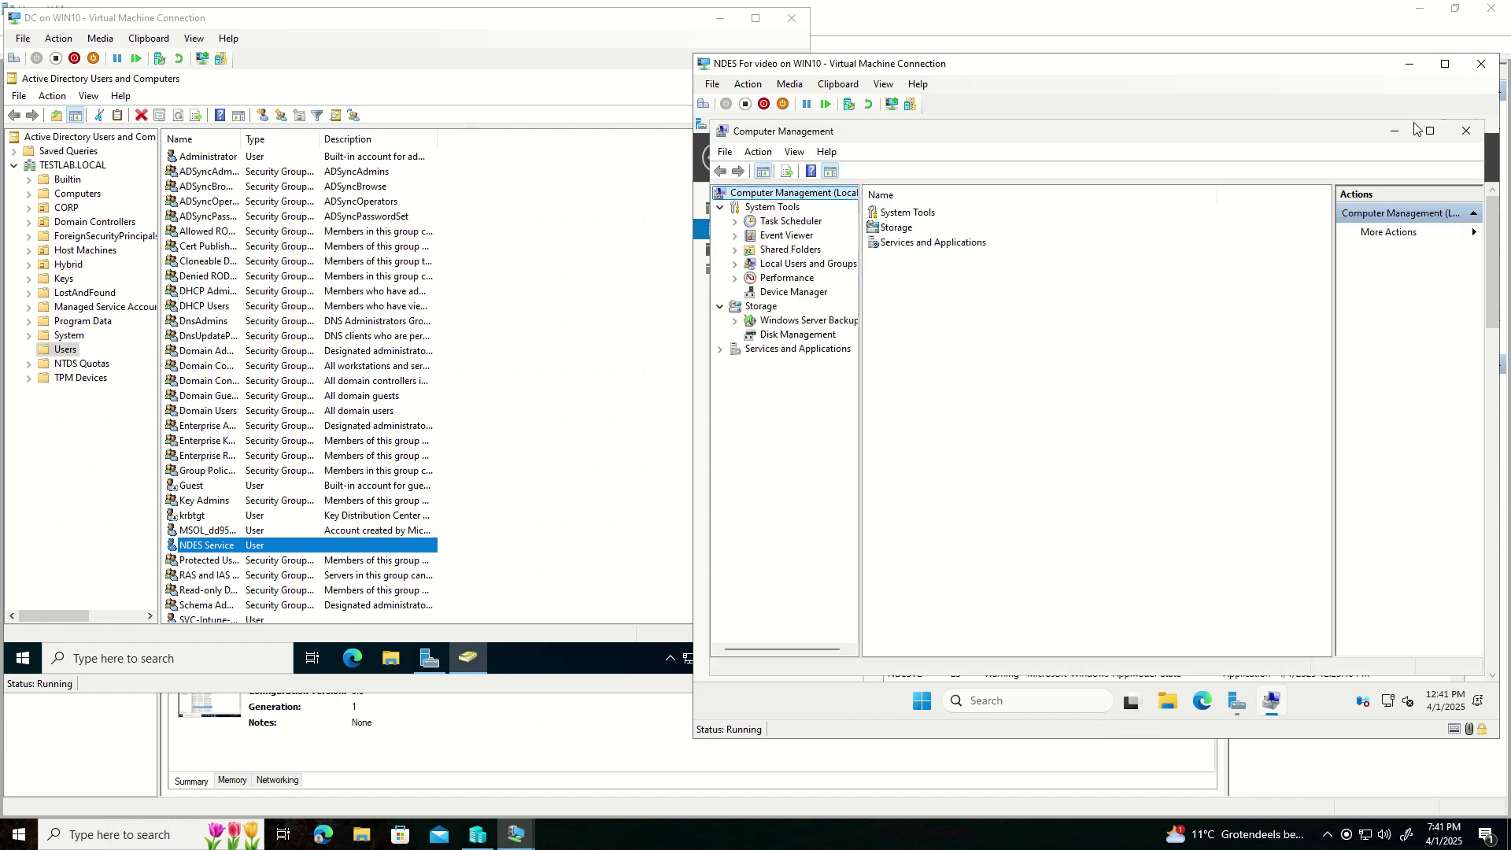
click(736, 264)
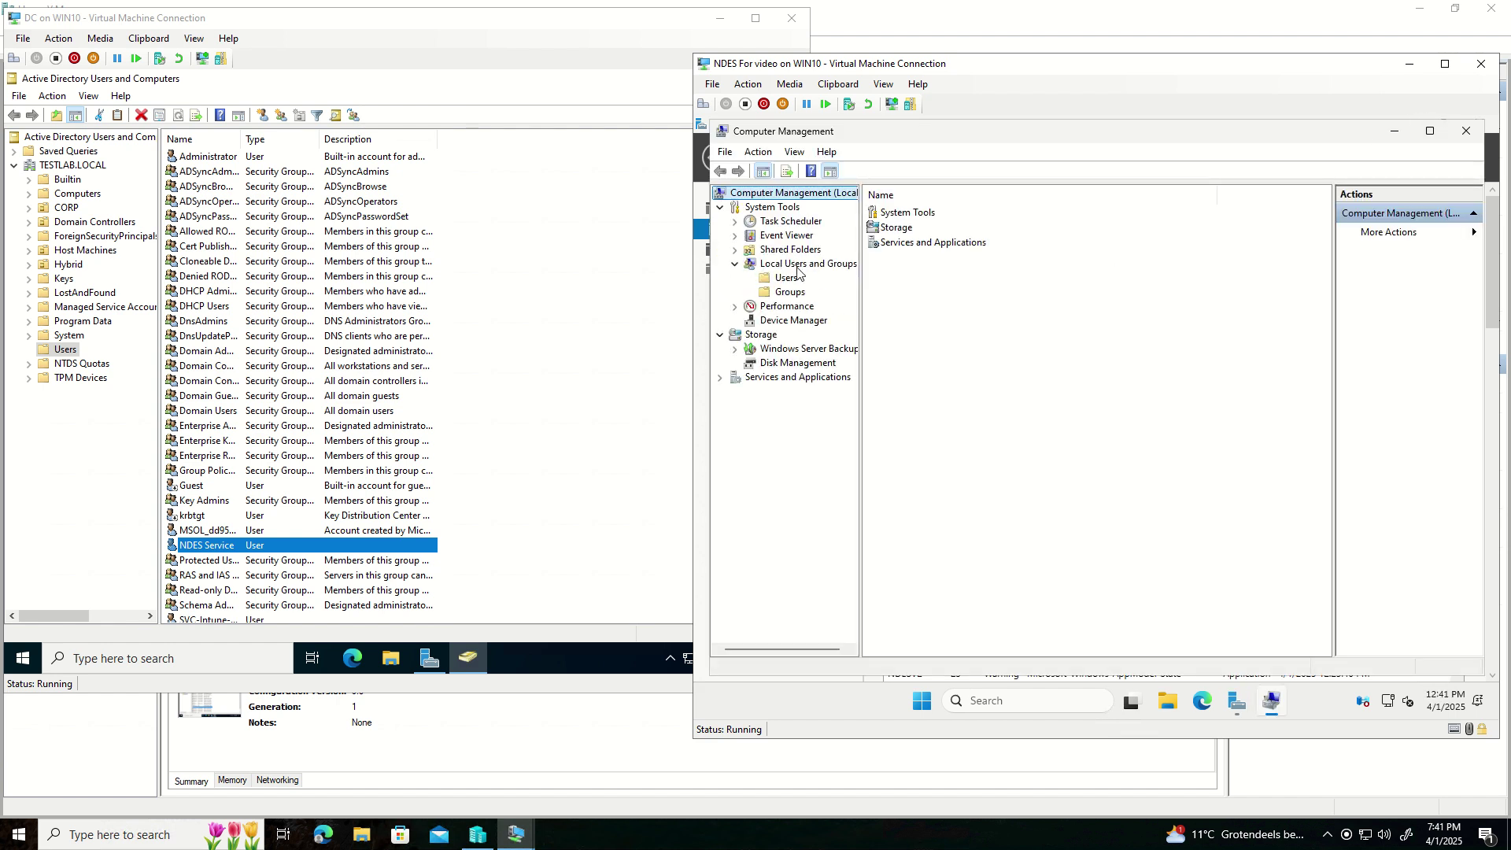
click(801, 268)
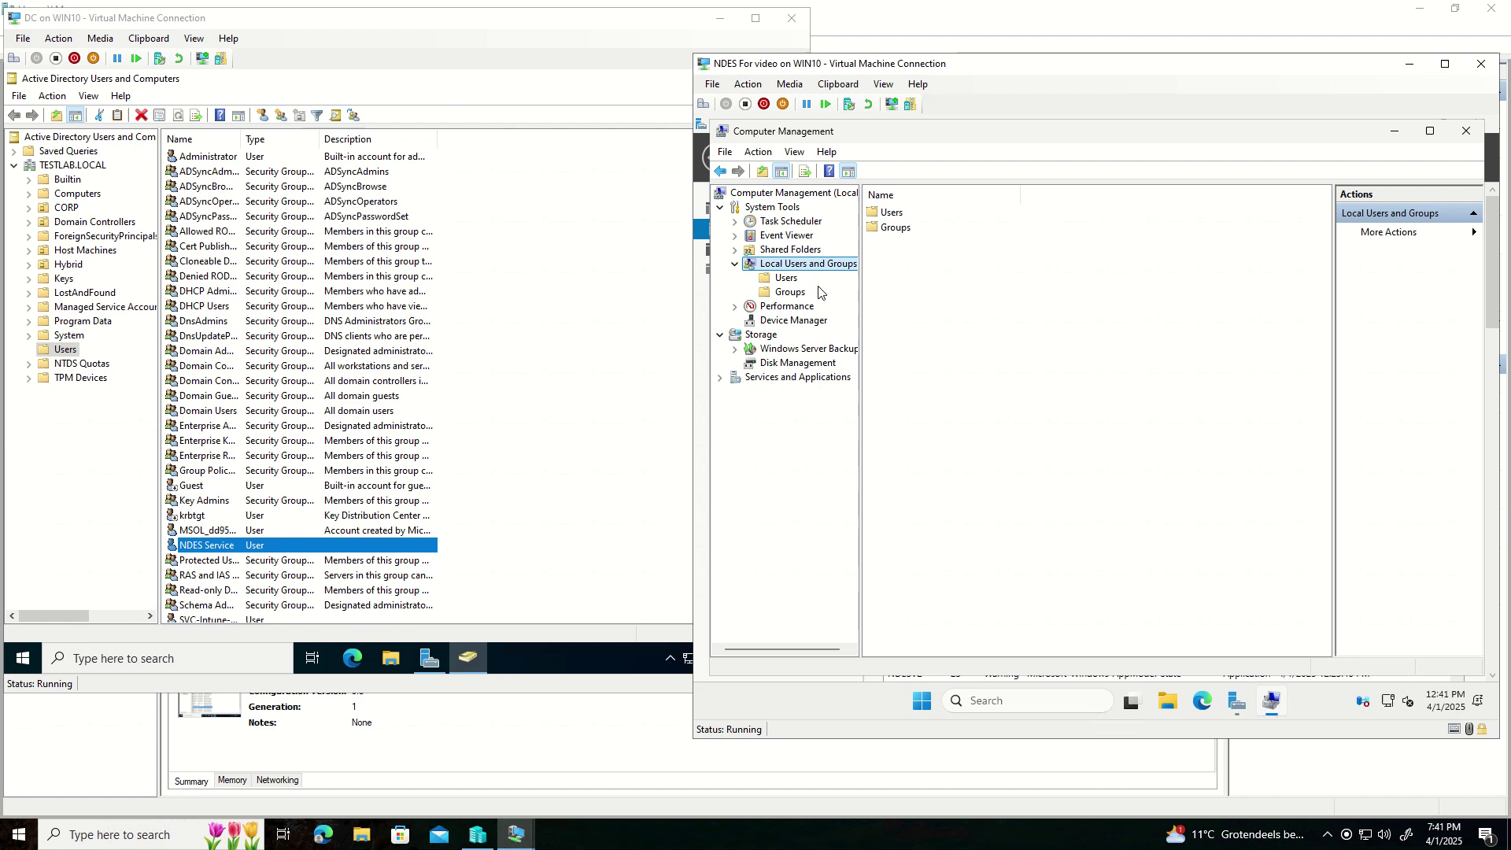
click(791, 293)
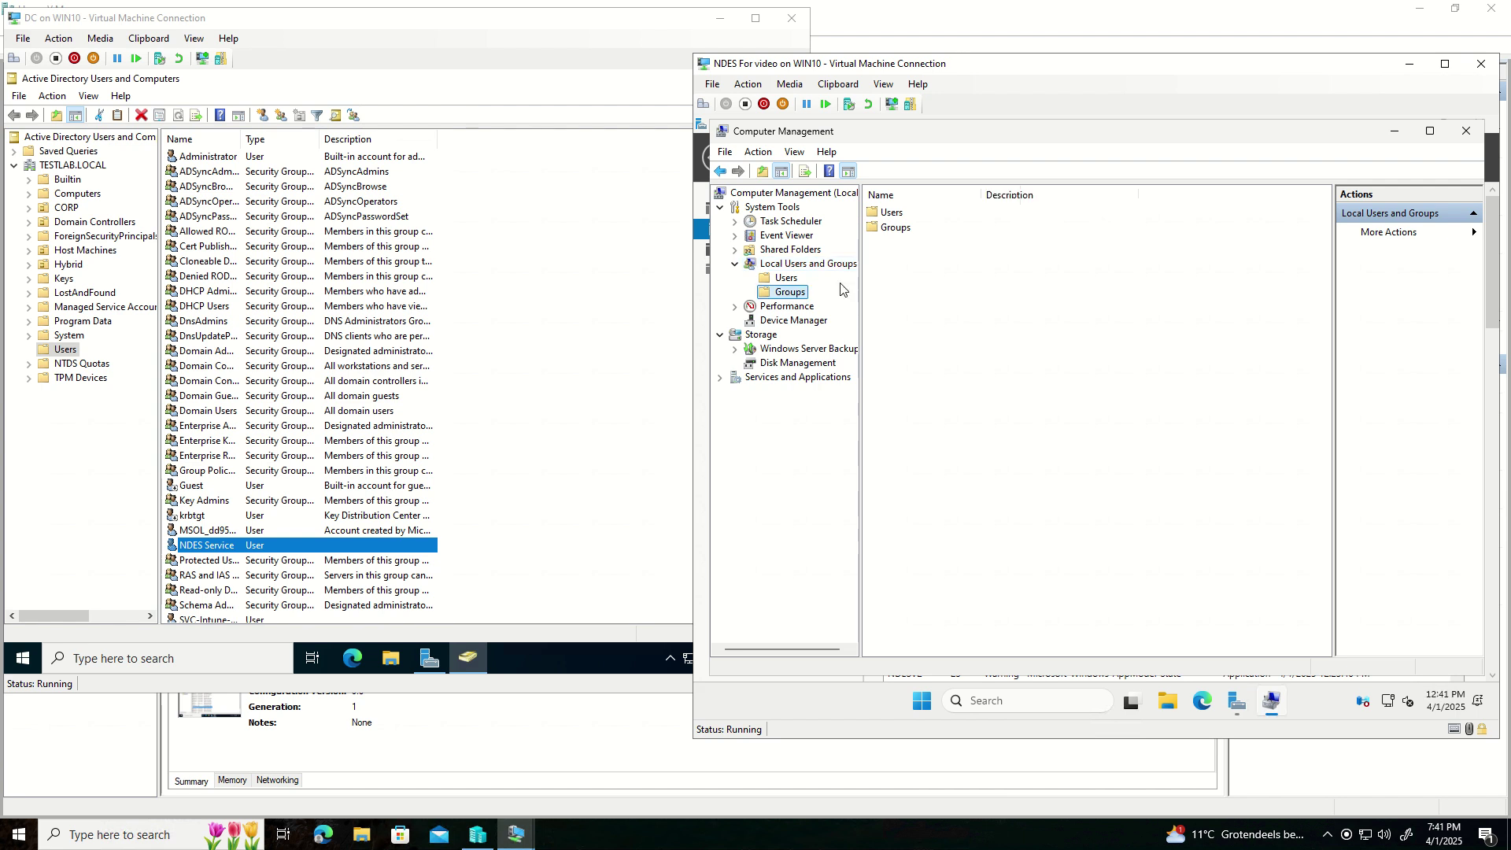
click(906, 365)
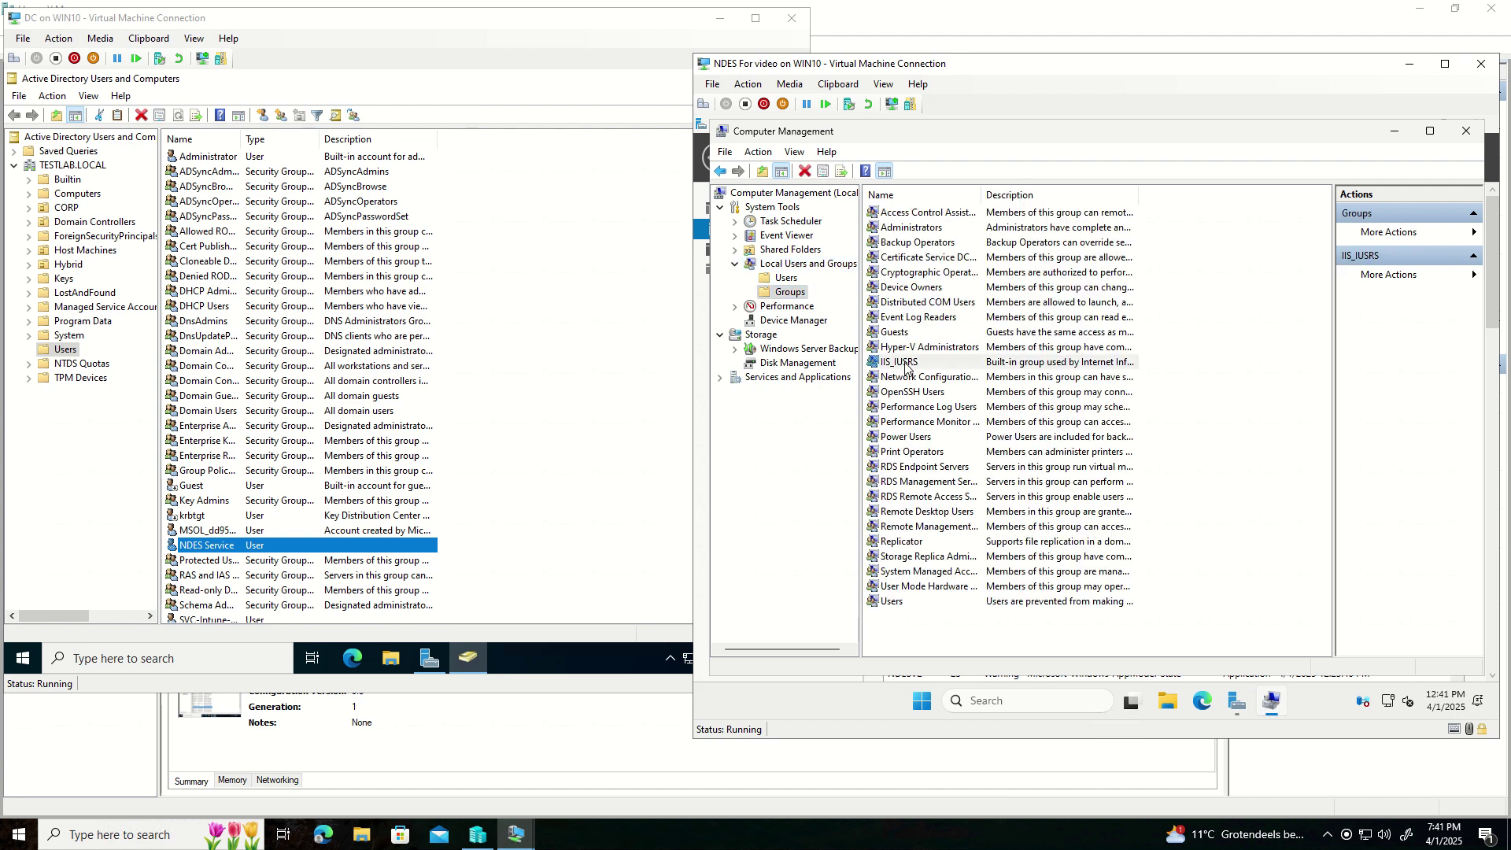
double_click(906, 364)
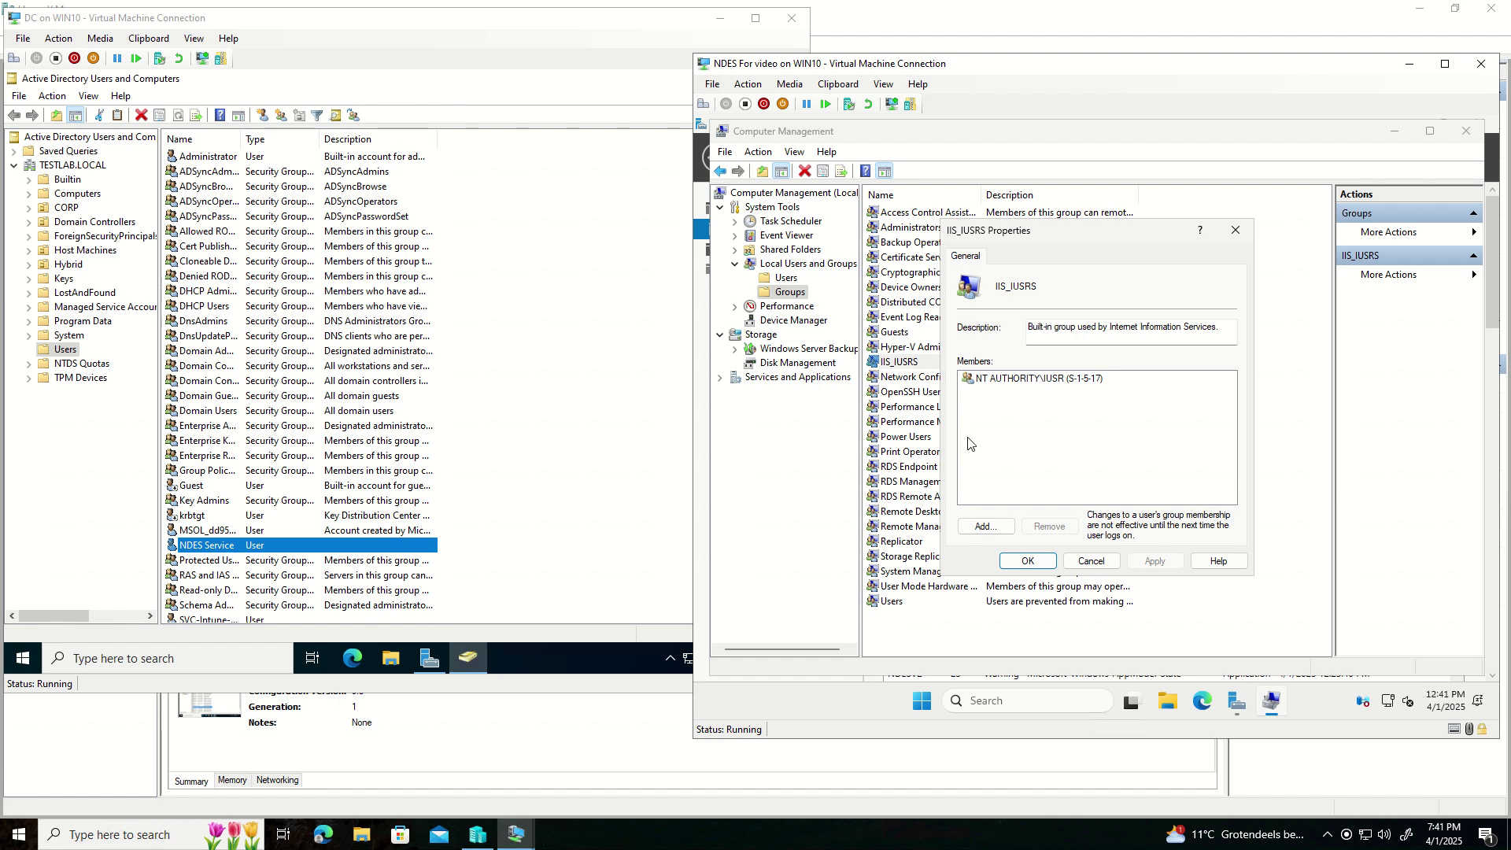
- Add TESTLAB\SVC-NDES as an IIS_IUSRS member and apply the change
click(979, 528)
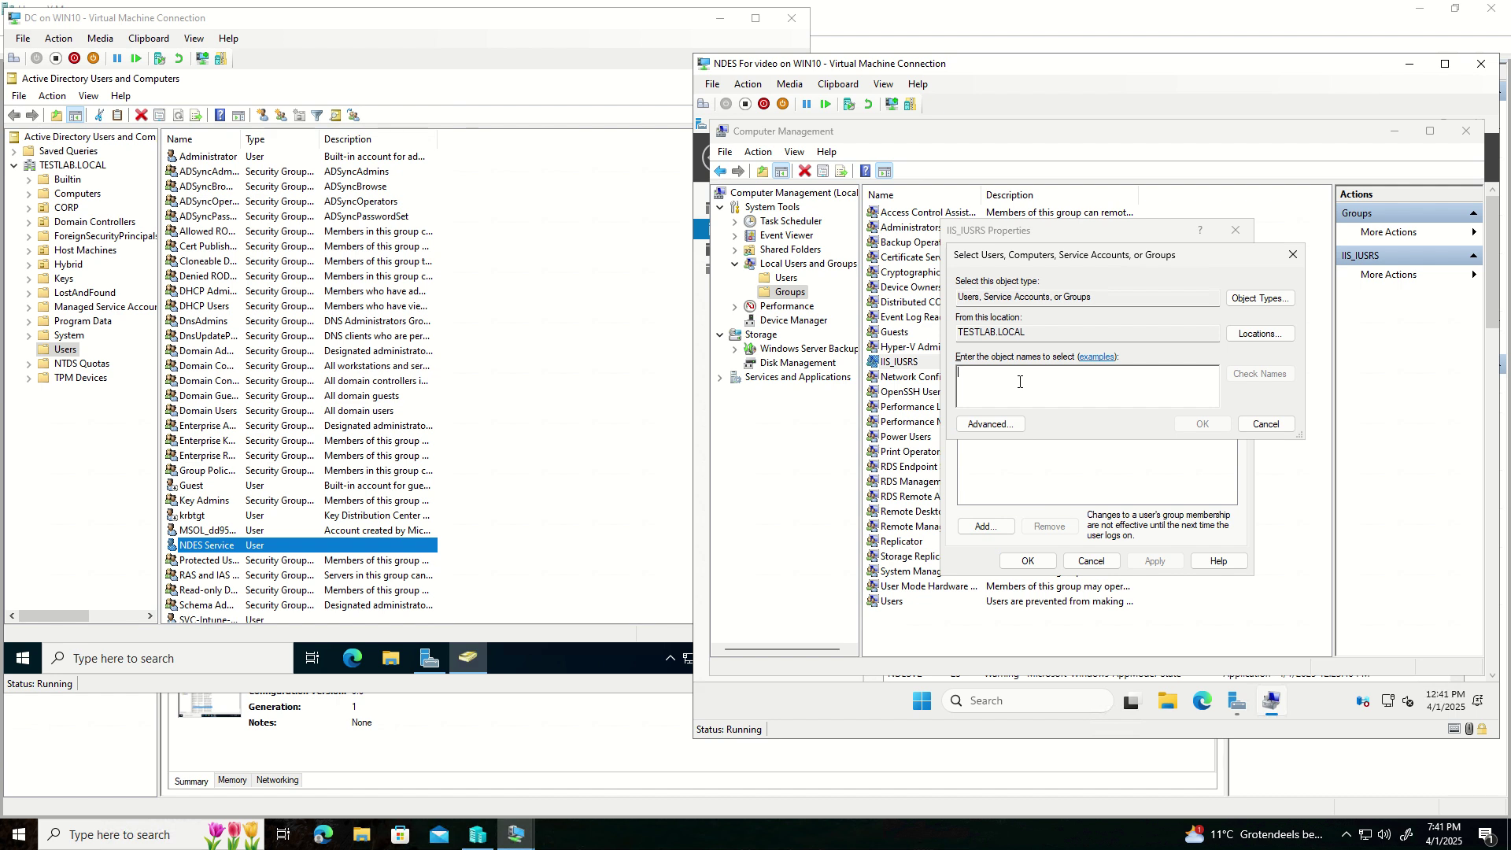
text(SVC/NED)
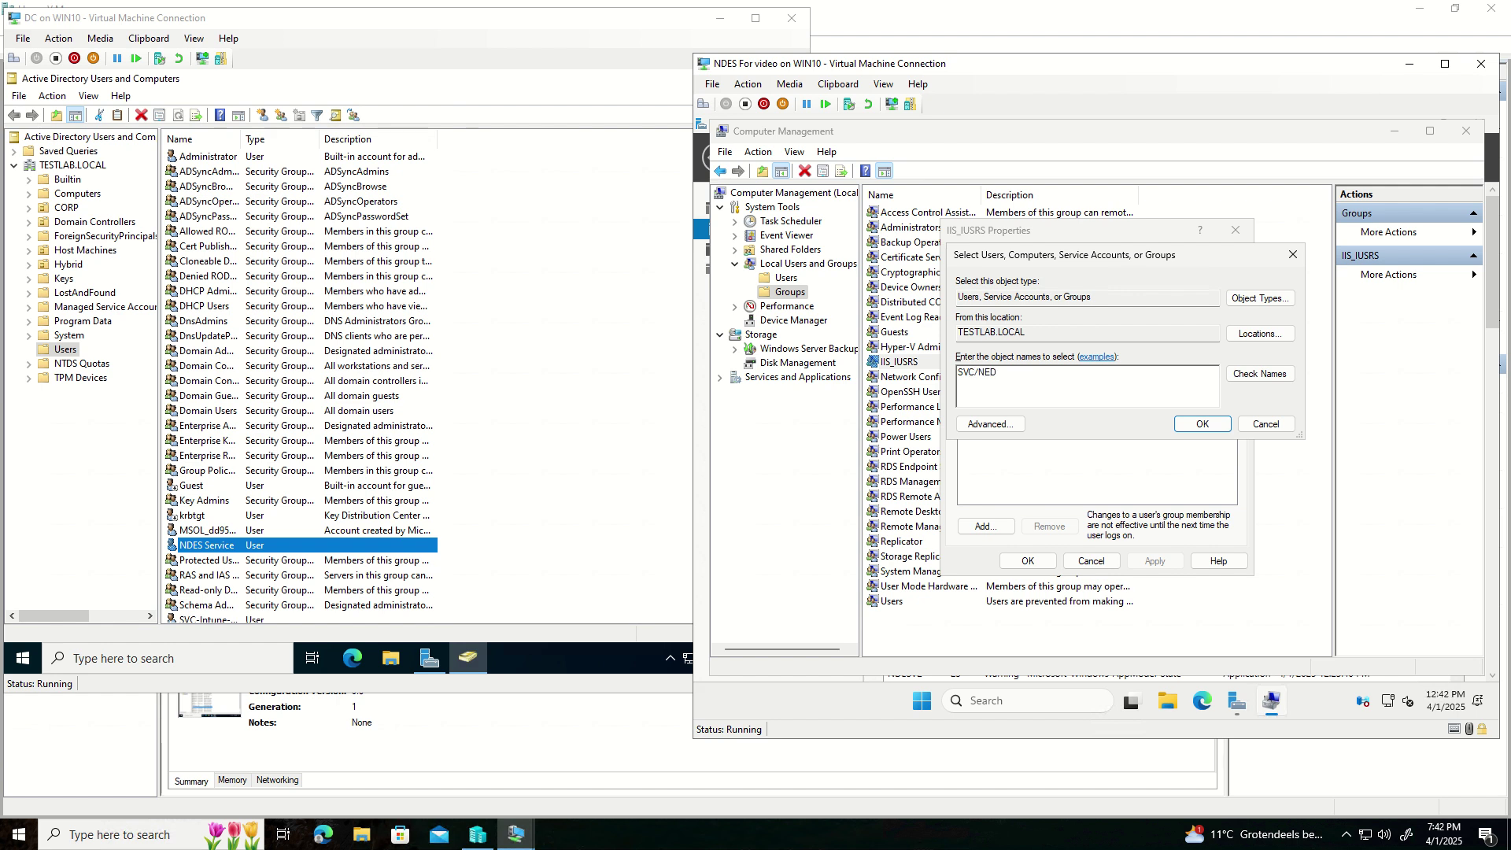
key(BackSpace)
key(BackSpace)
text(DES)
key(BackSpace)
text(-)
key(Return)
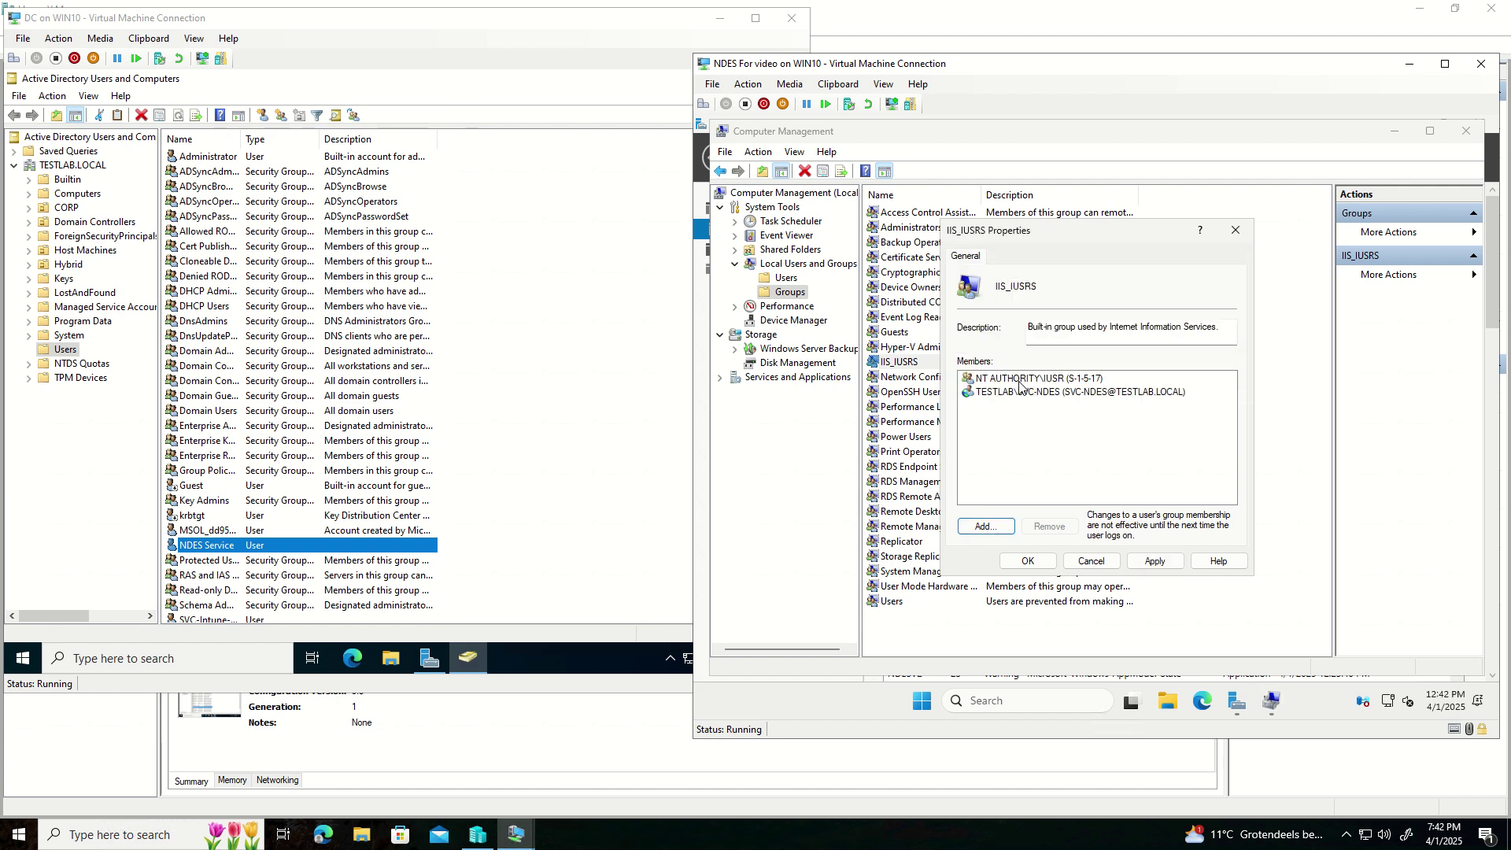
click(1026, 399)
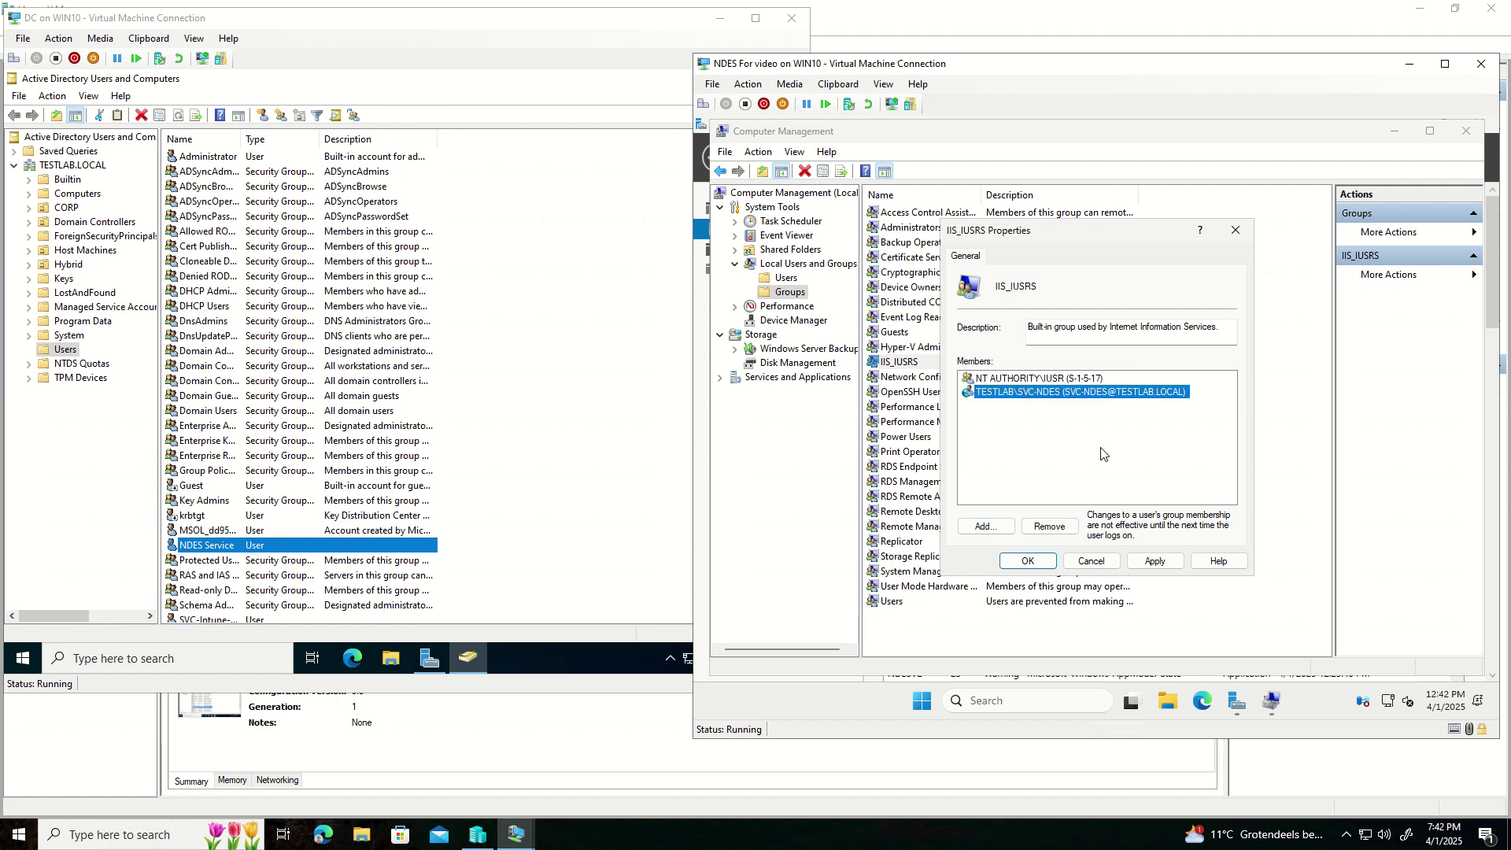
click(1138, 560)
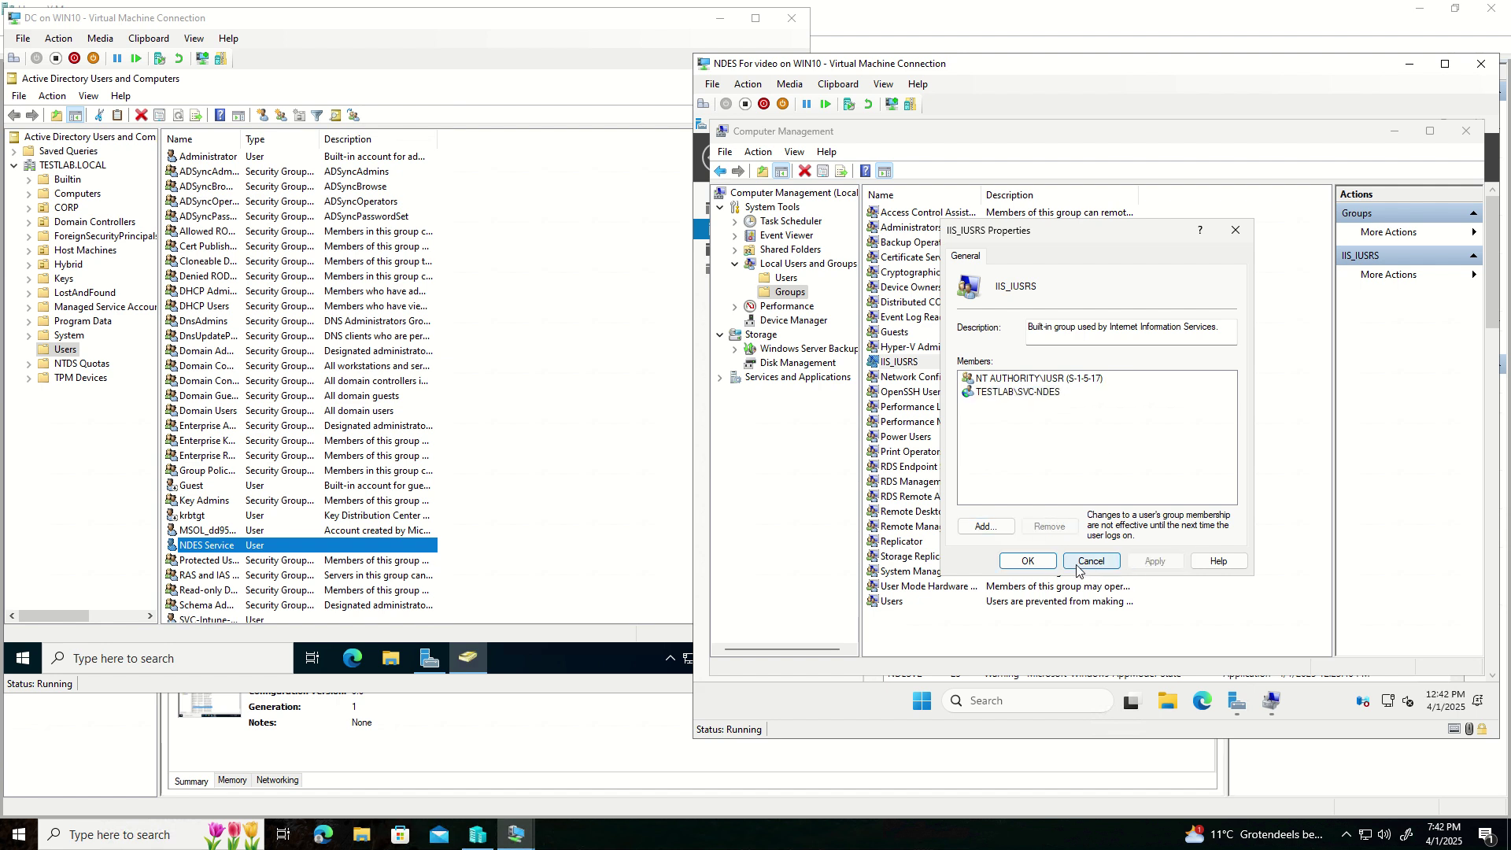
click(1033, 566)
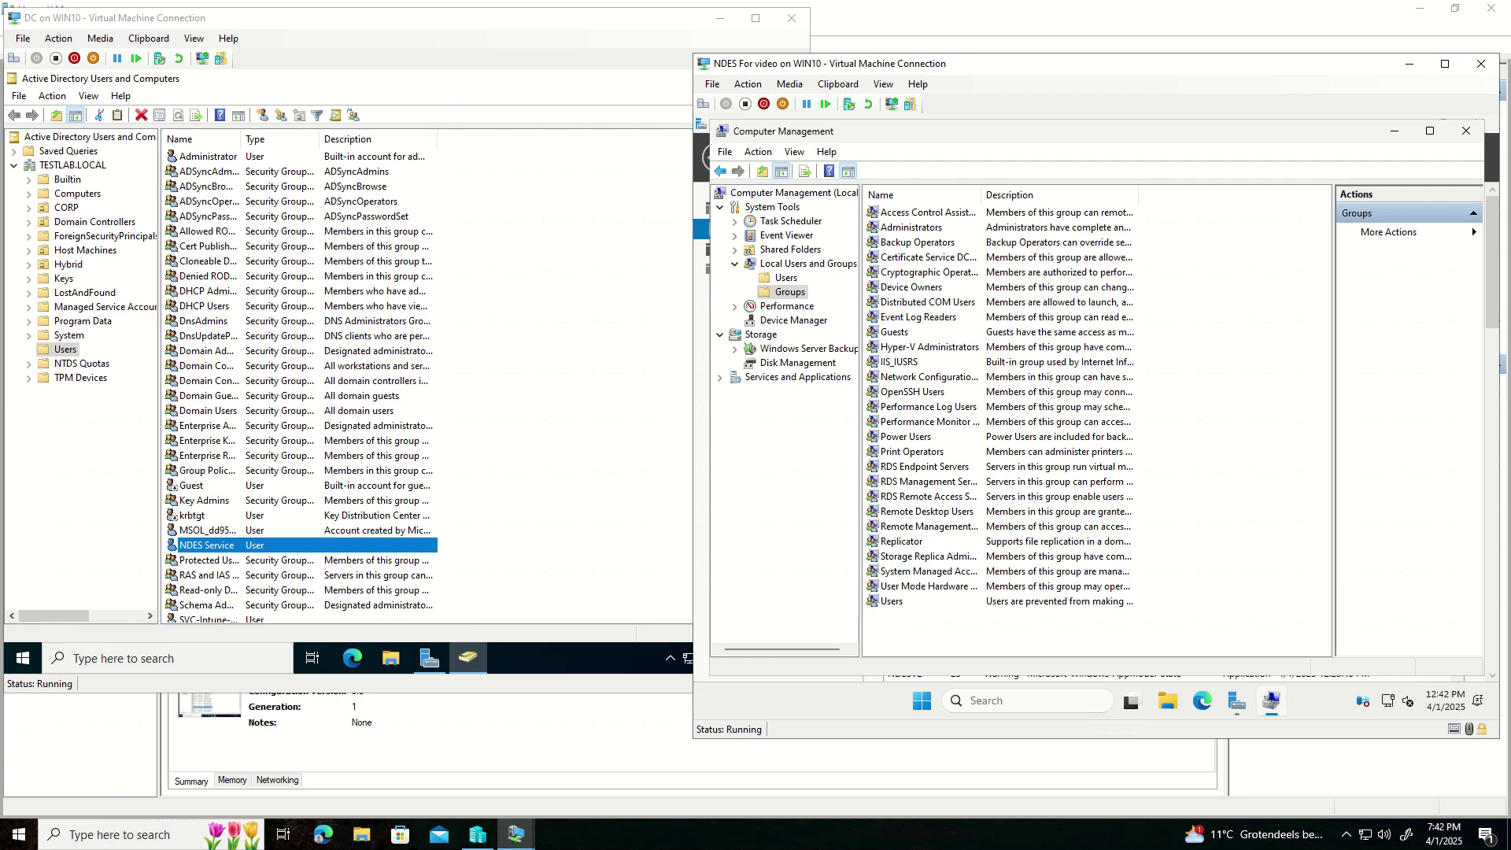
- Switch to the domain controller VM and minimize Active Directory Users and Computers
click(481, 84)
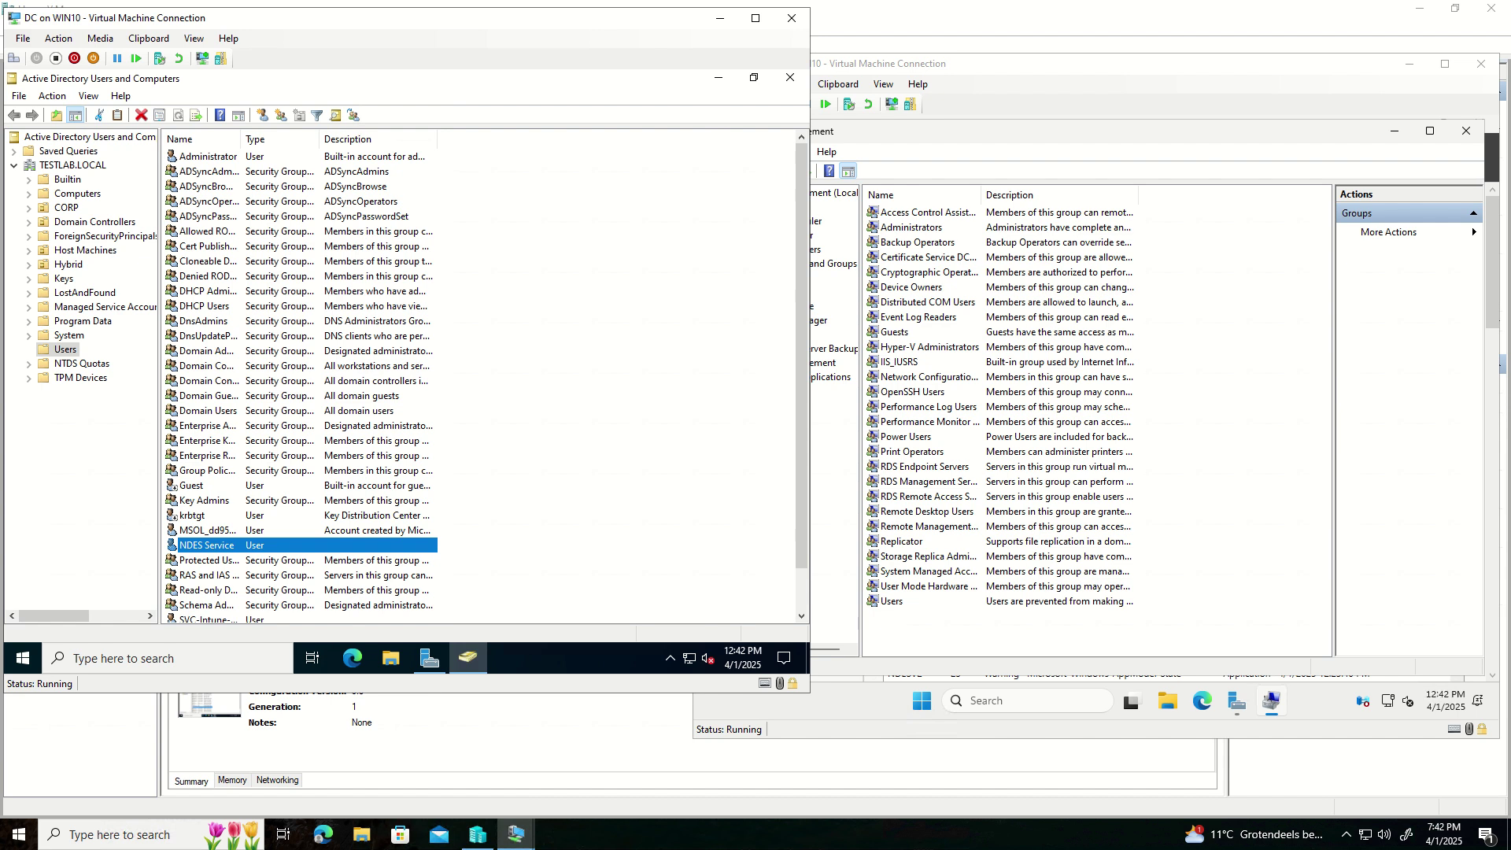
click(726, 72)
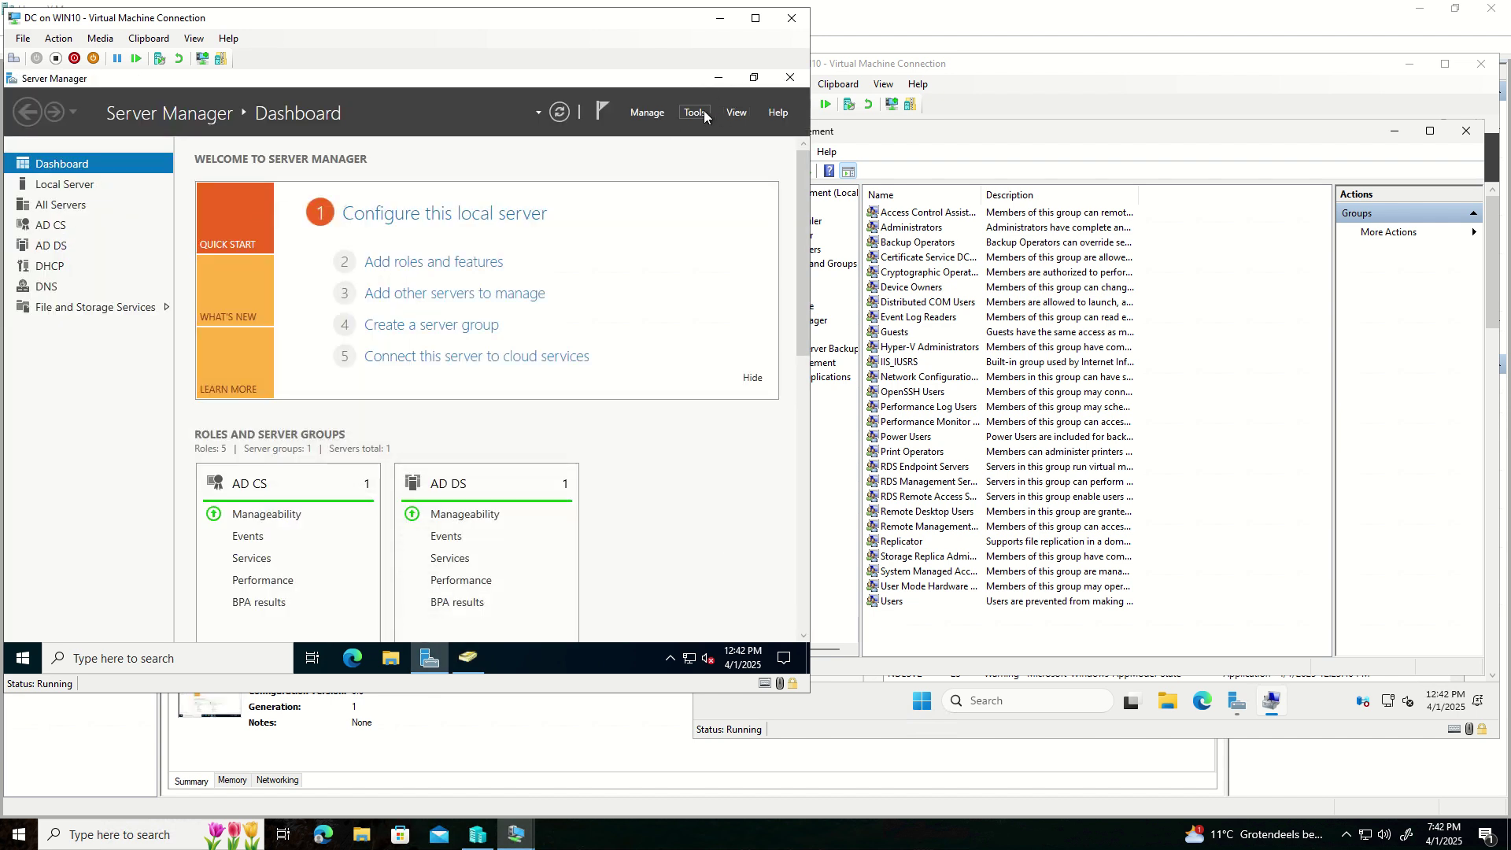
- On DC.TESTLAB.LOCAL, view the installed AD CS role services in Add Roles and Features, then cancel
click(703, 111)
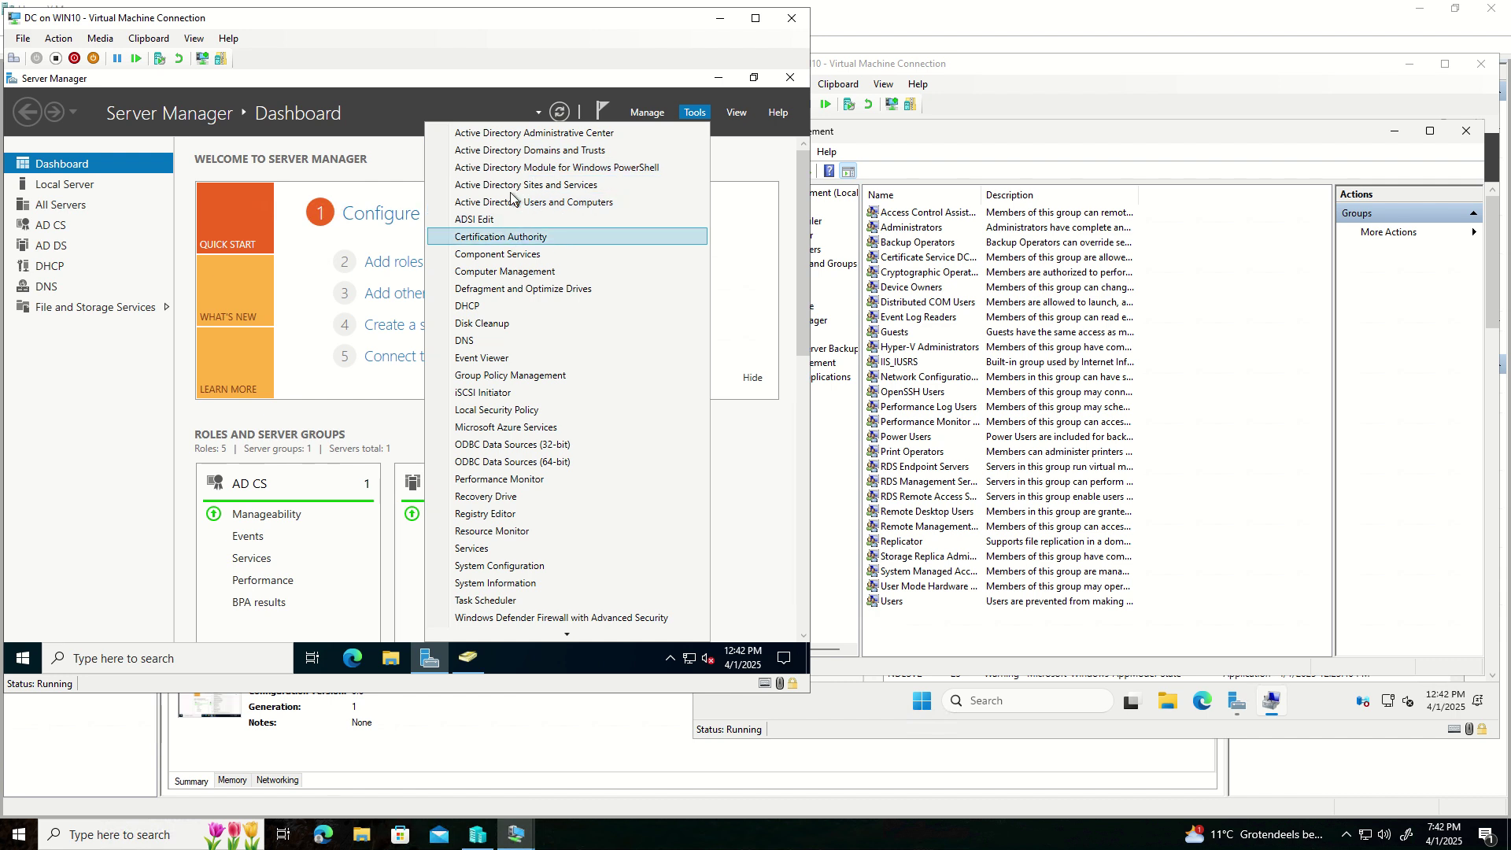
click(648, 113)
click(648, 113)
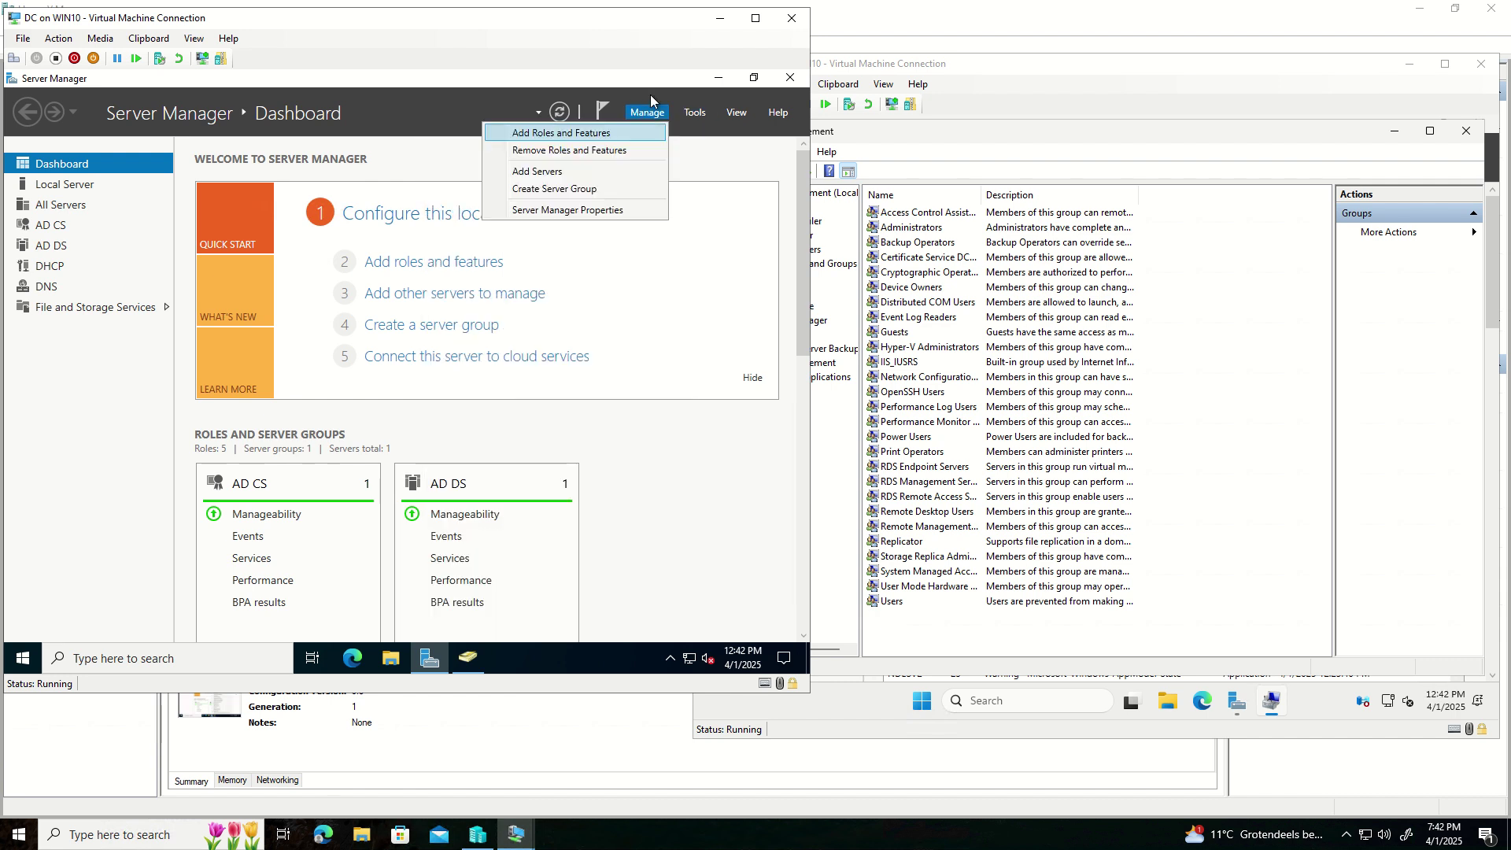
click(590, 135)
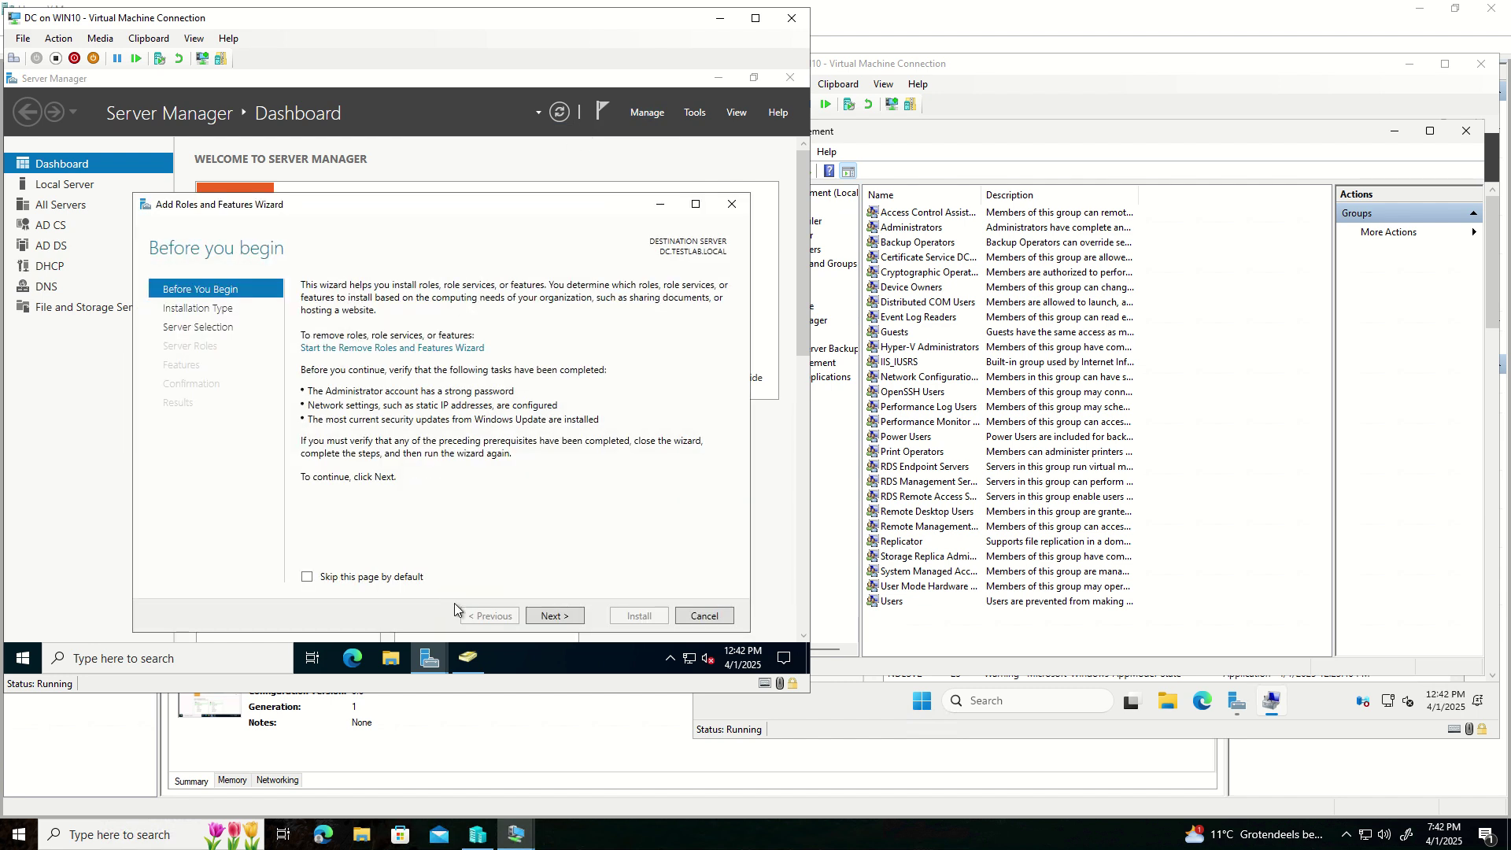
click(541, 615)
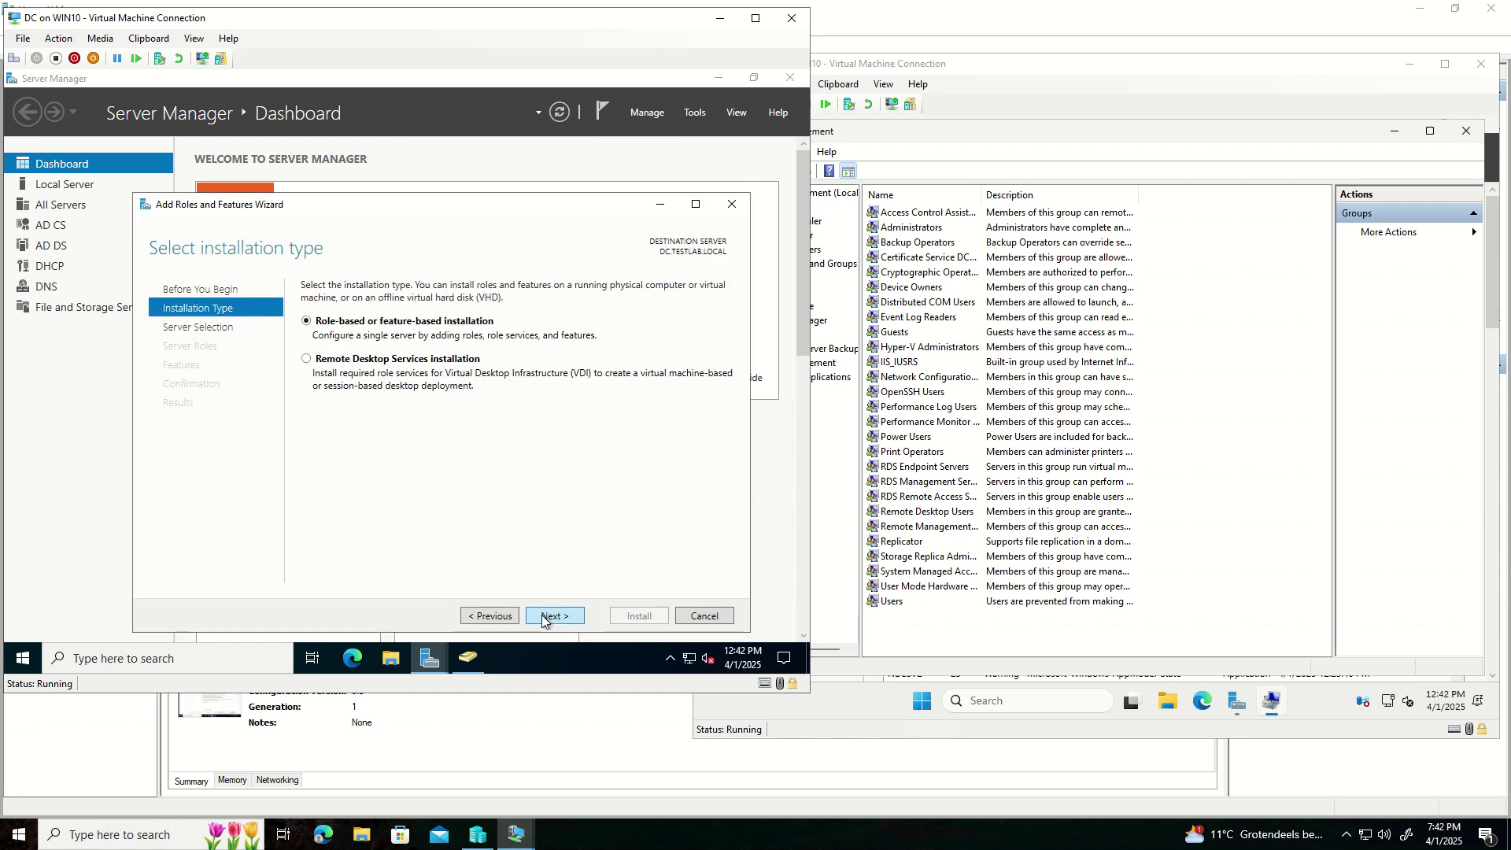
click(543, 617)
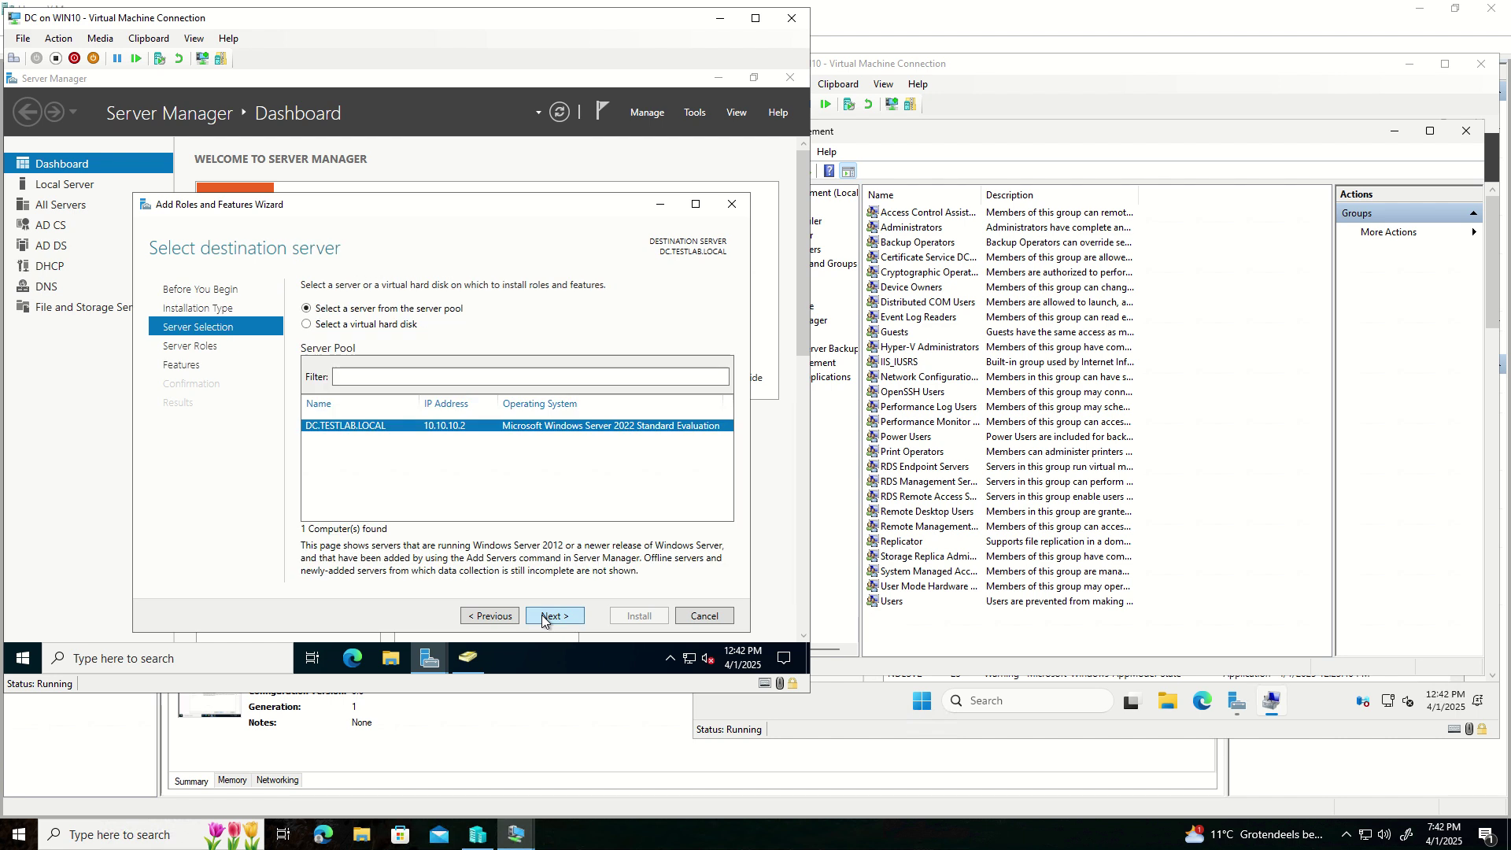
click(542, 617)
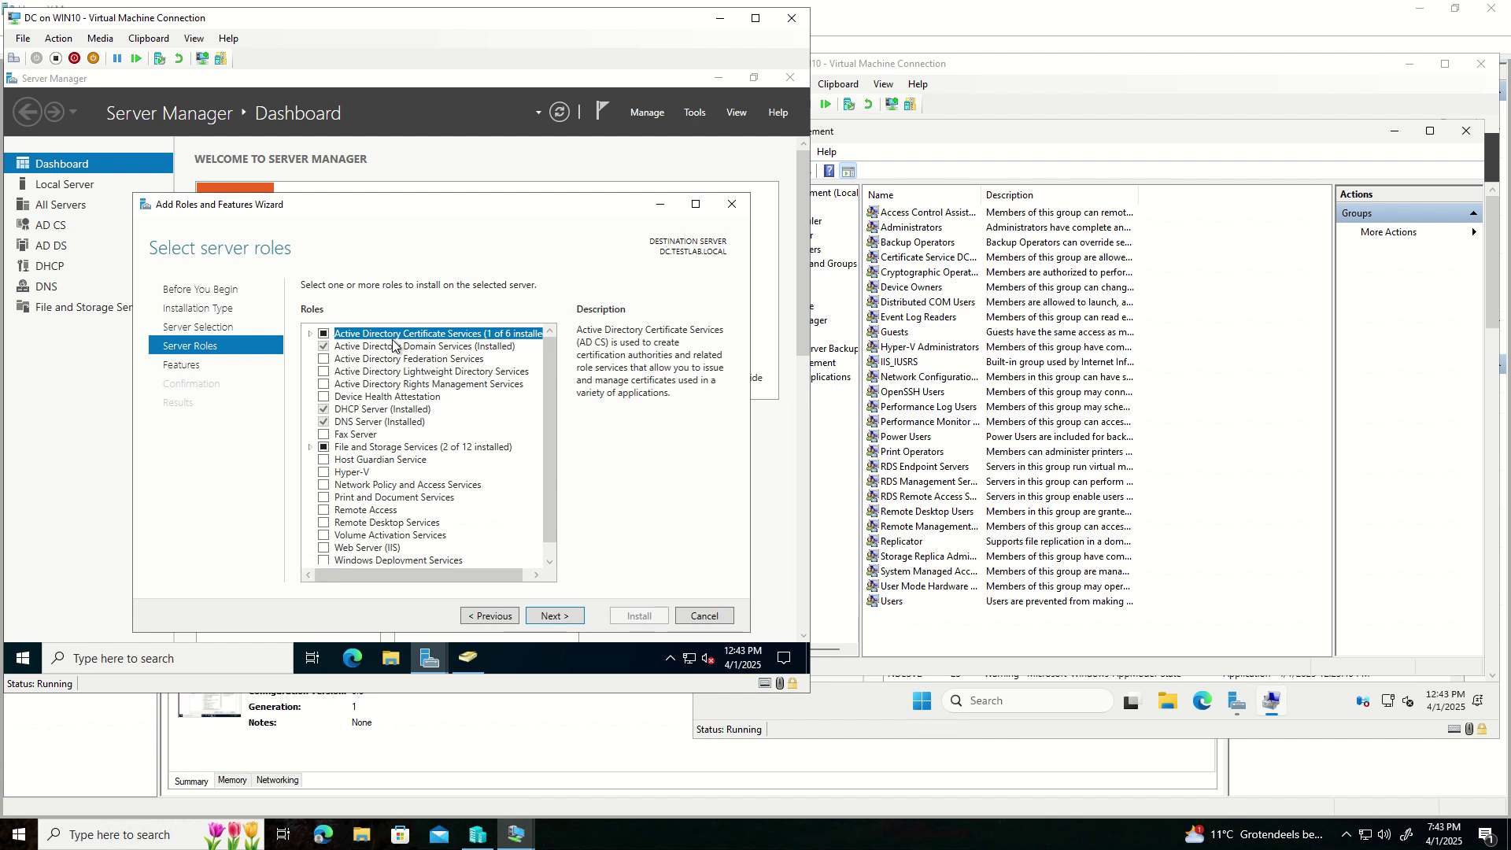
click(311, 335)
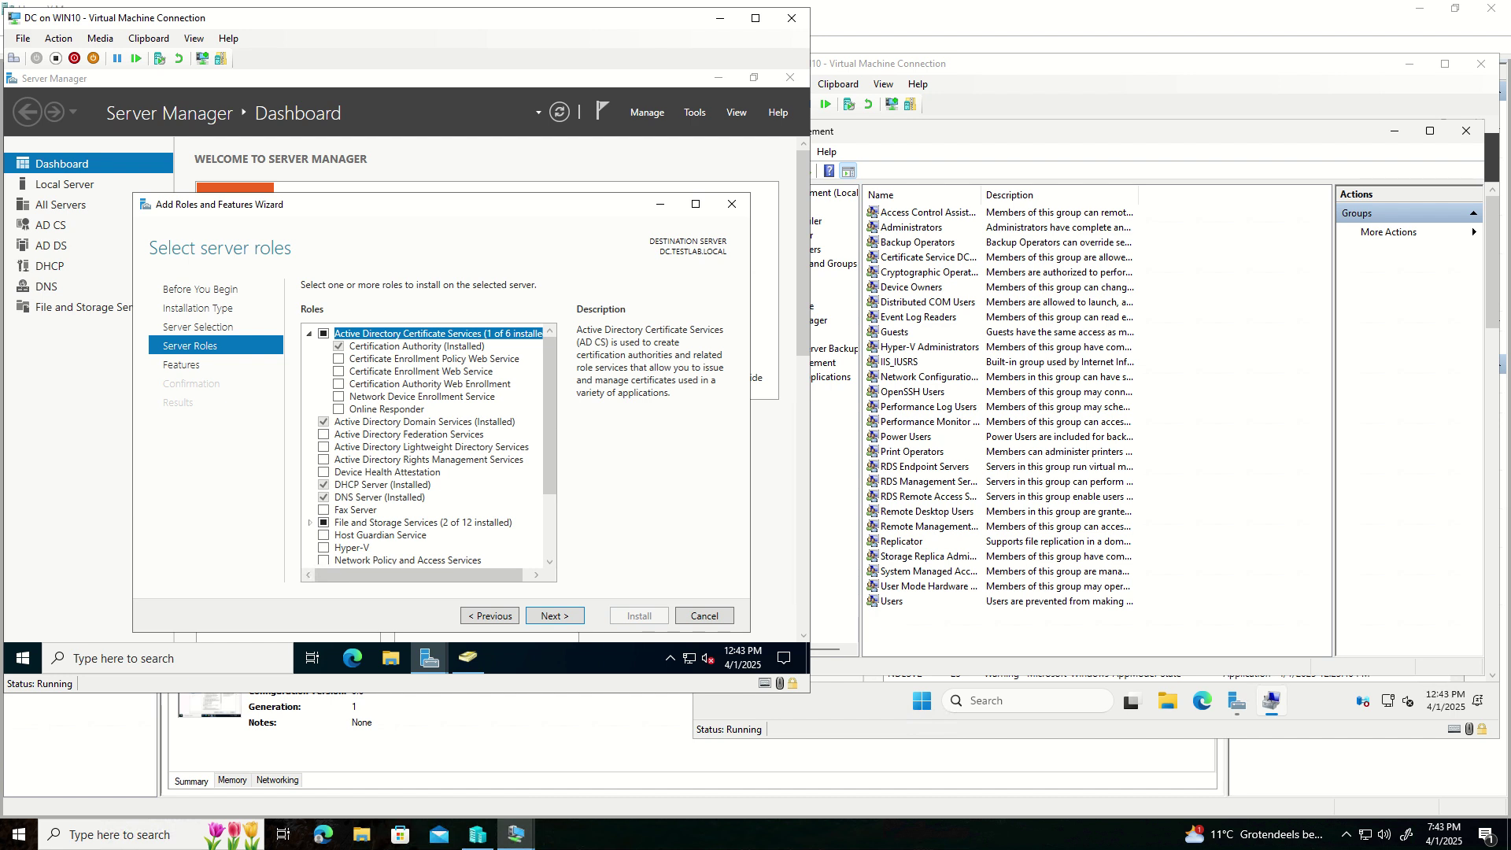
click(694, 617)
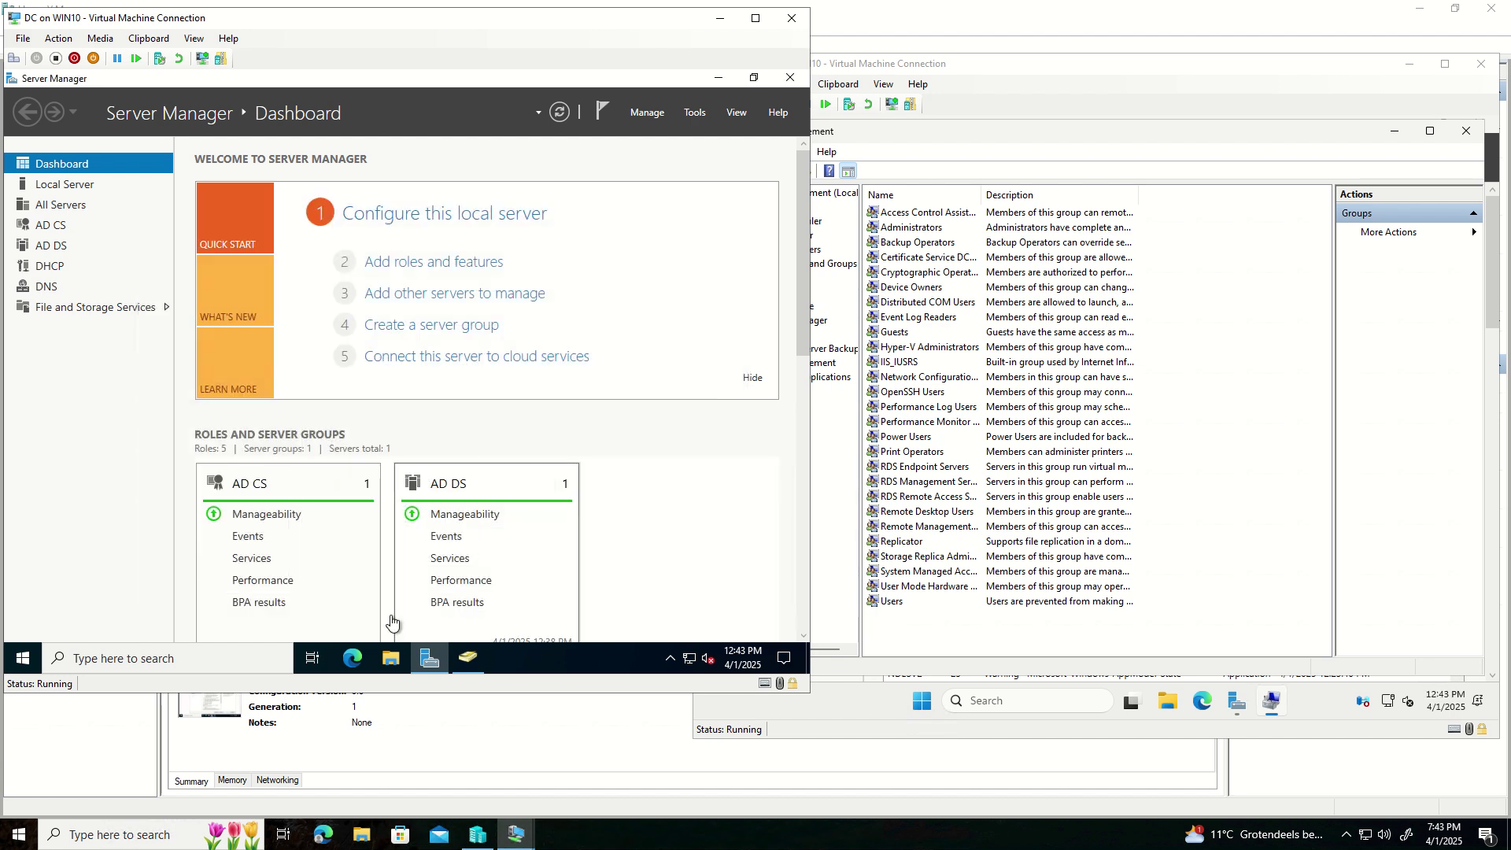
- Launch an empty mmc console from the Run box on the domain controller
click(28, 657)
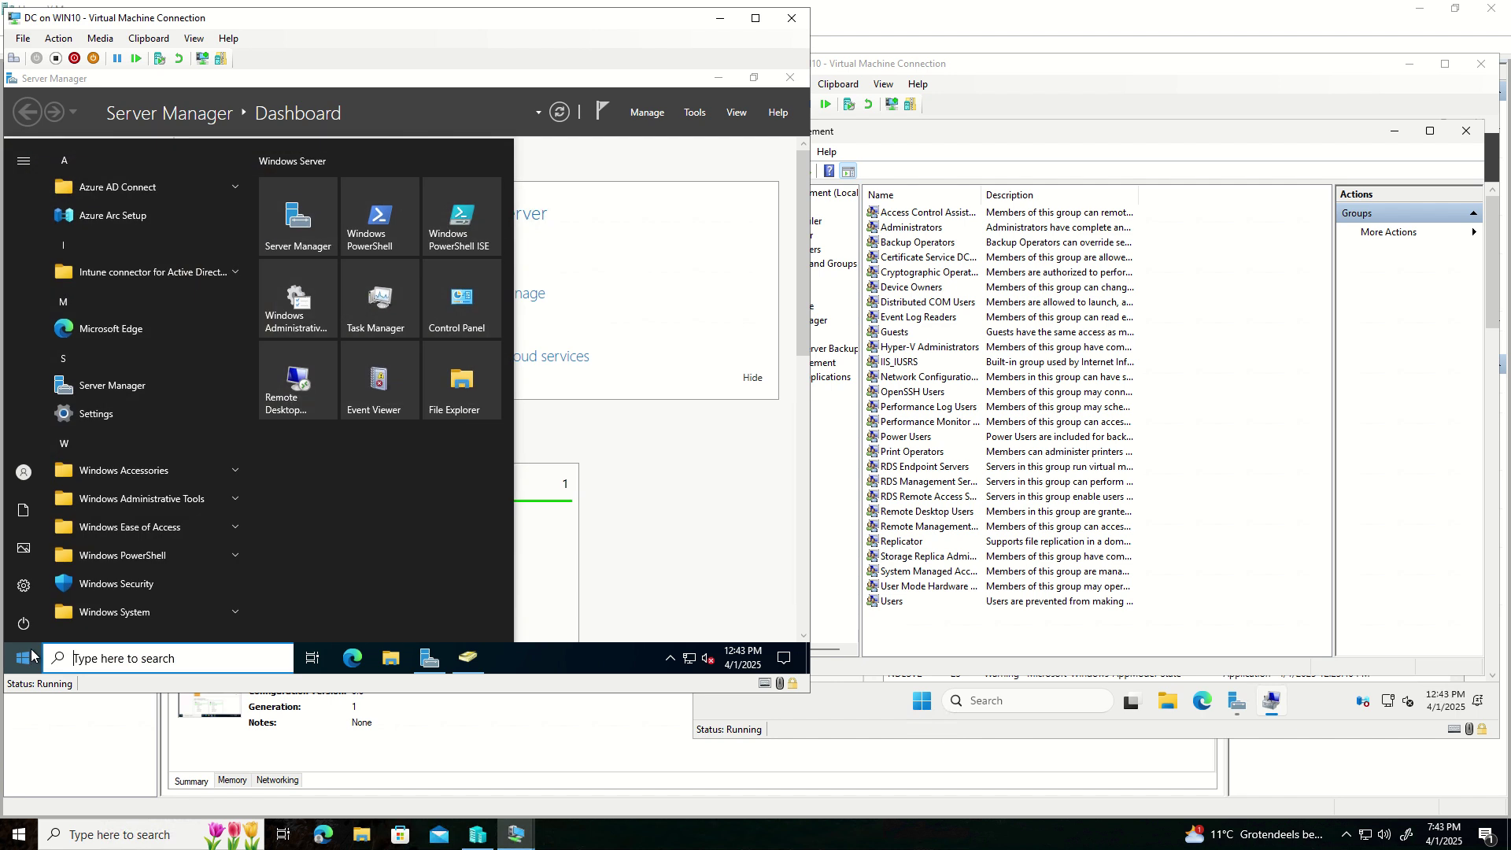
text(r)
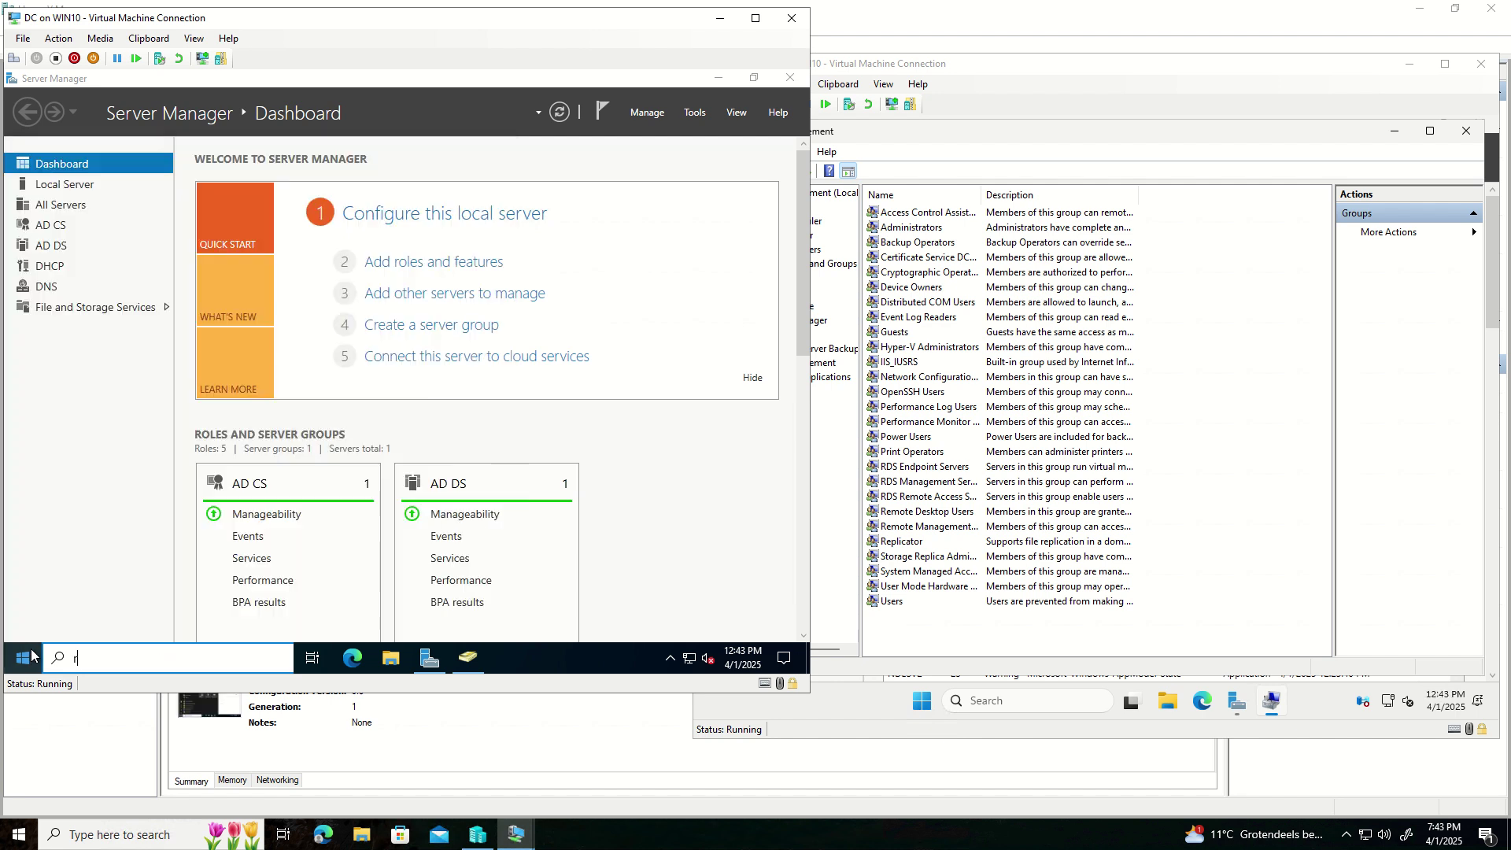
text(un)
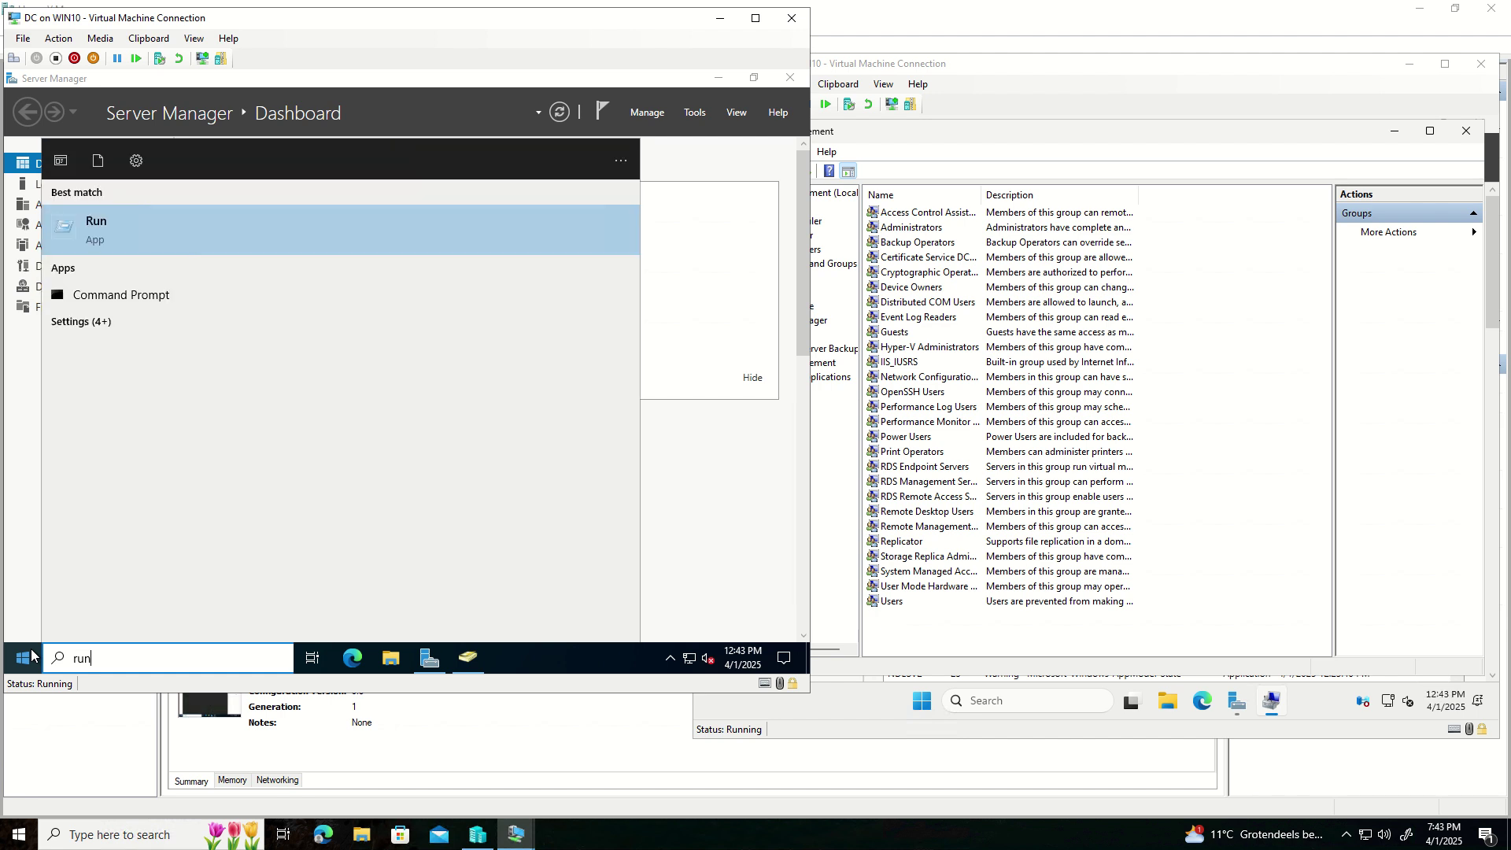
key(Return)
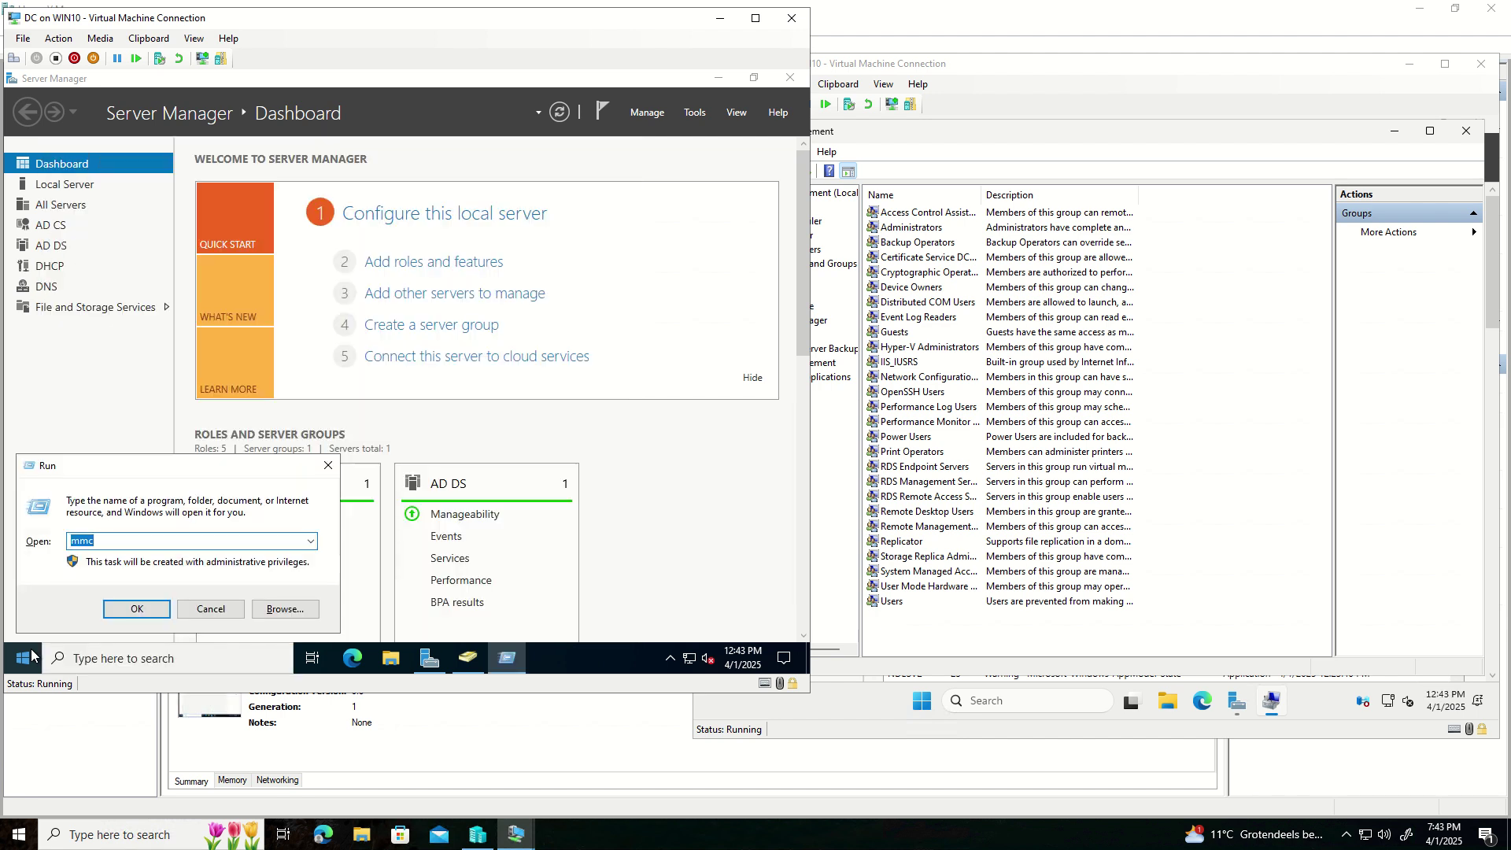
key(Return)
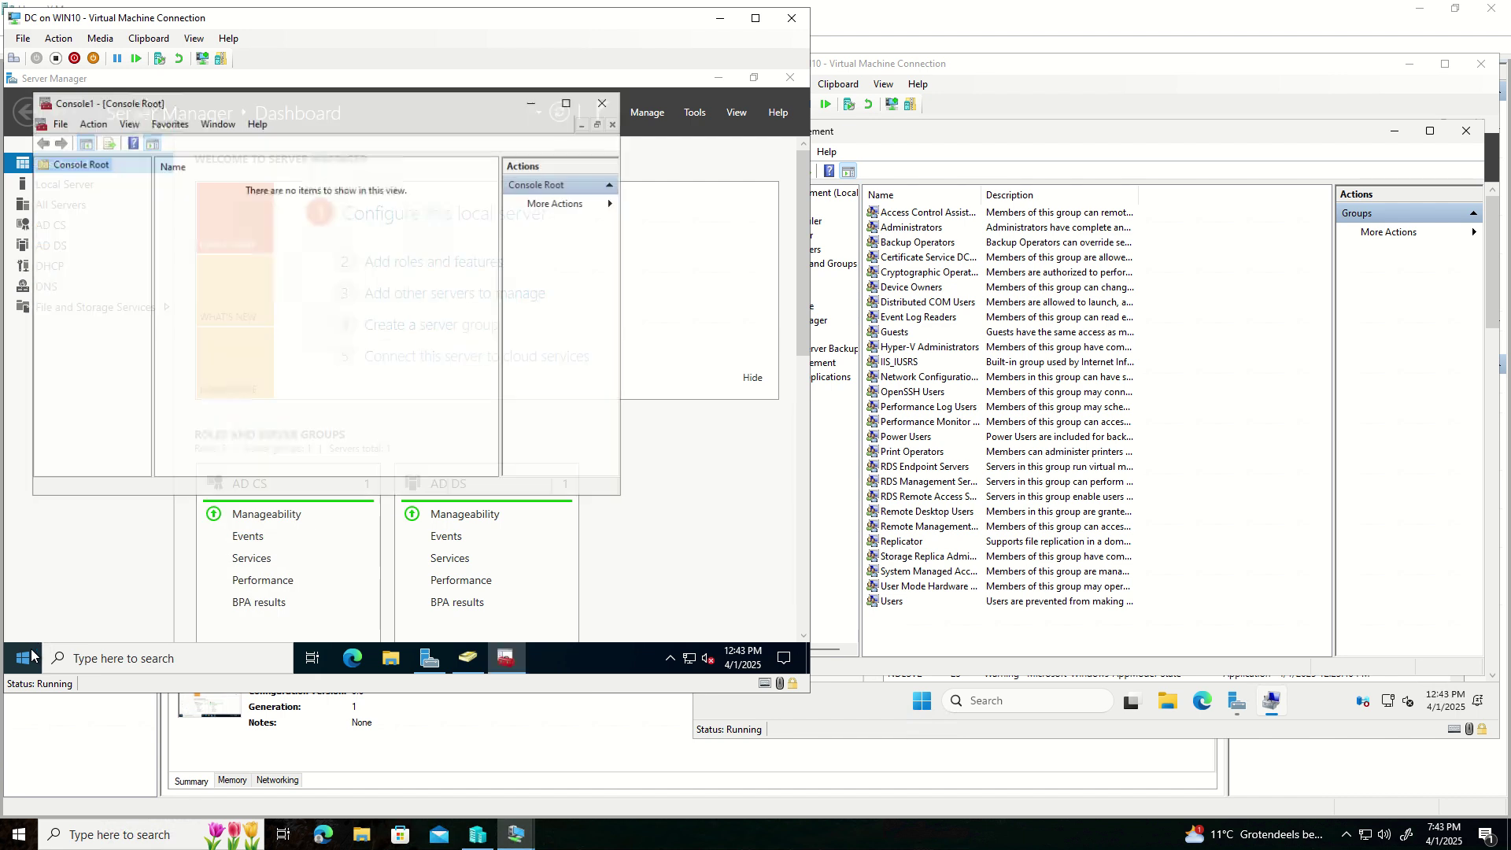
- Add the Certification Authority snap-in for the local computer and maximize Console1
click(60, 123)
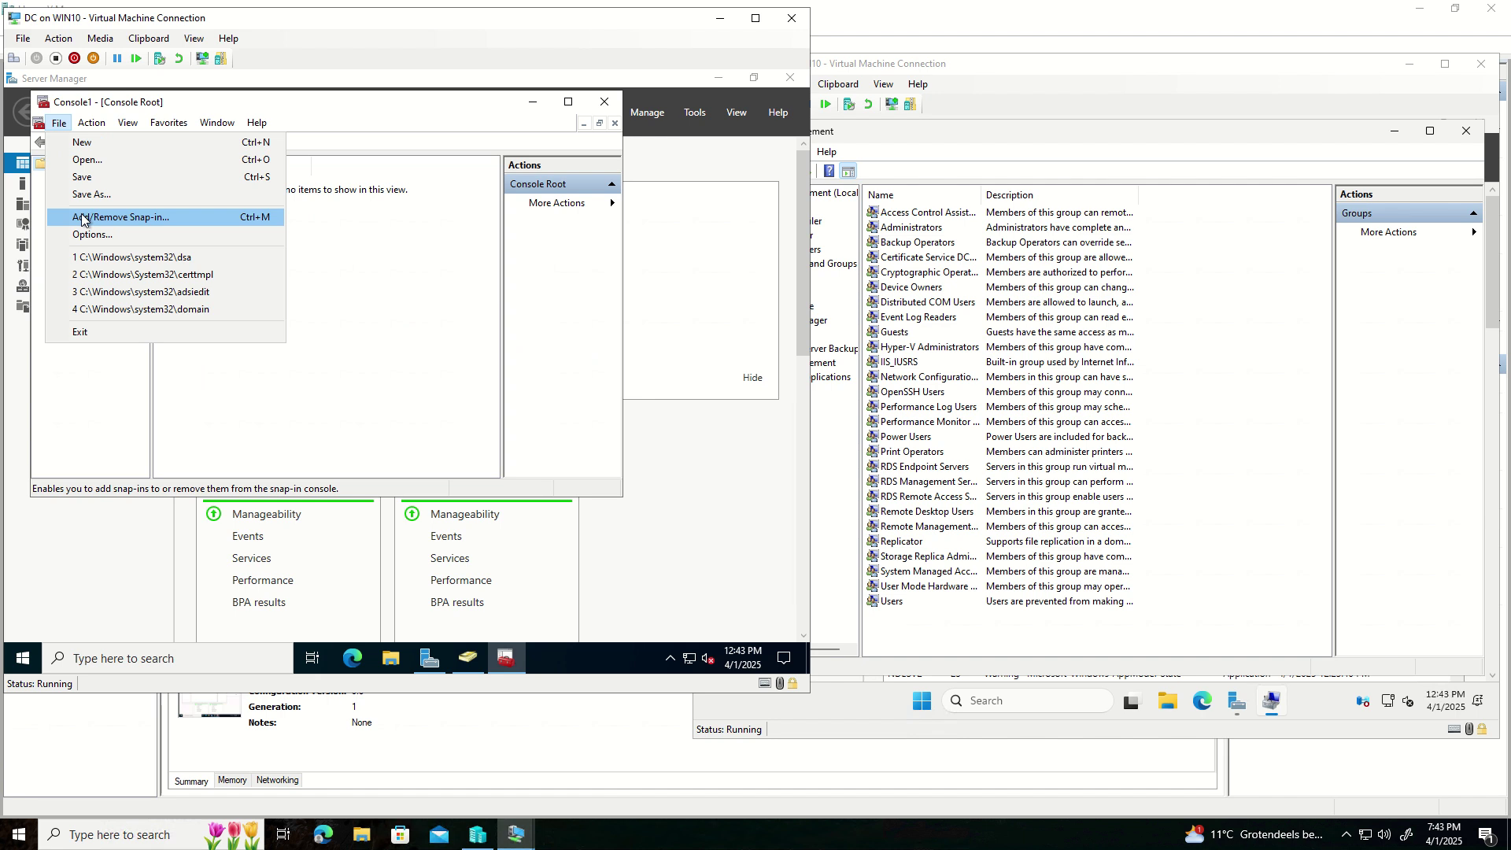
click(78, 216)
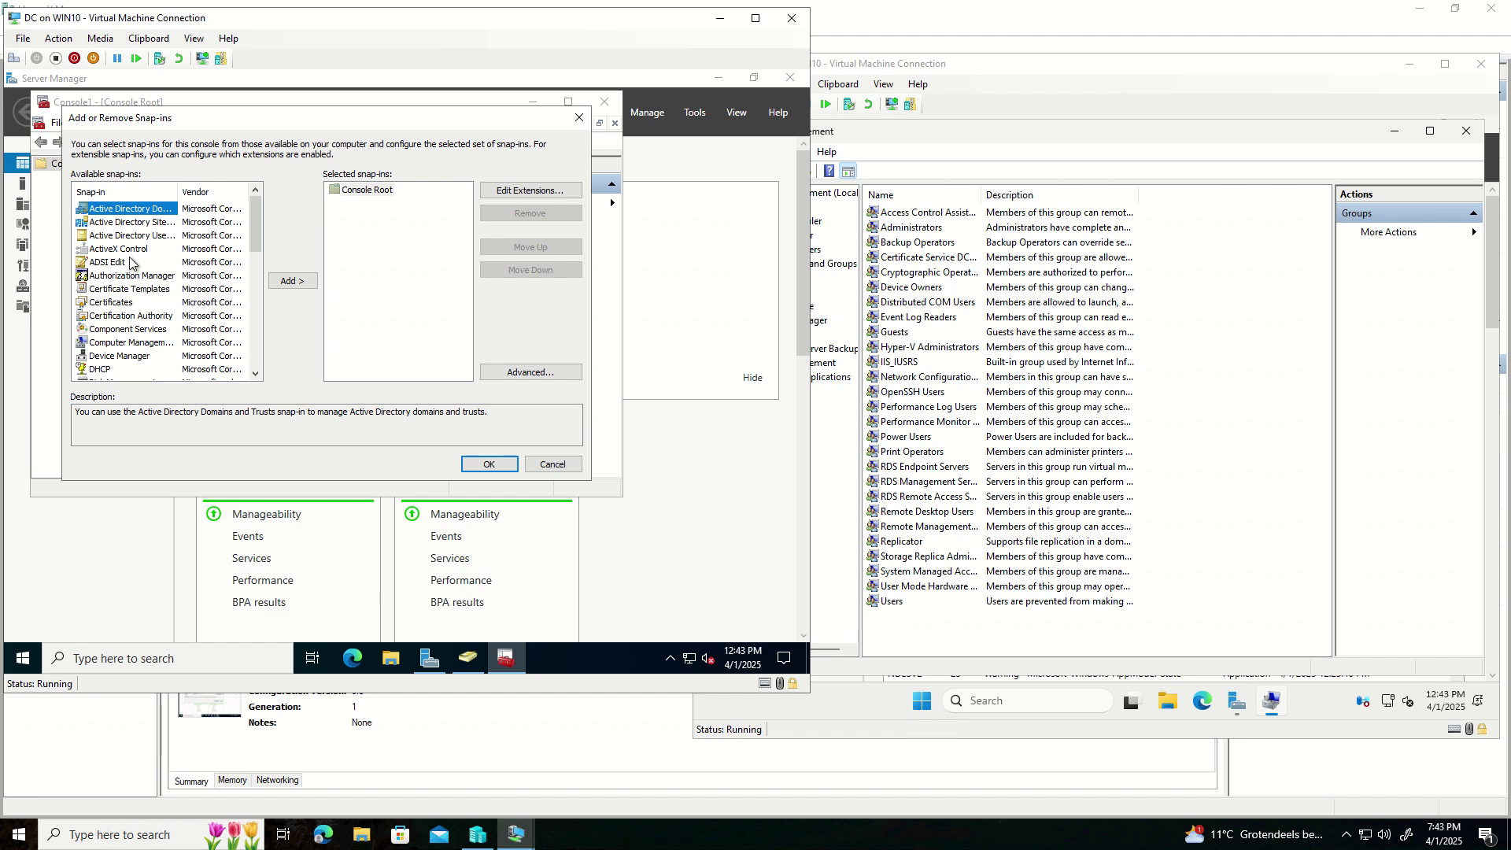
click(129, 315)
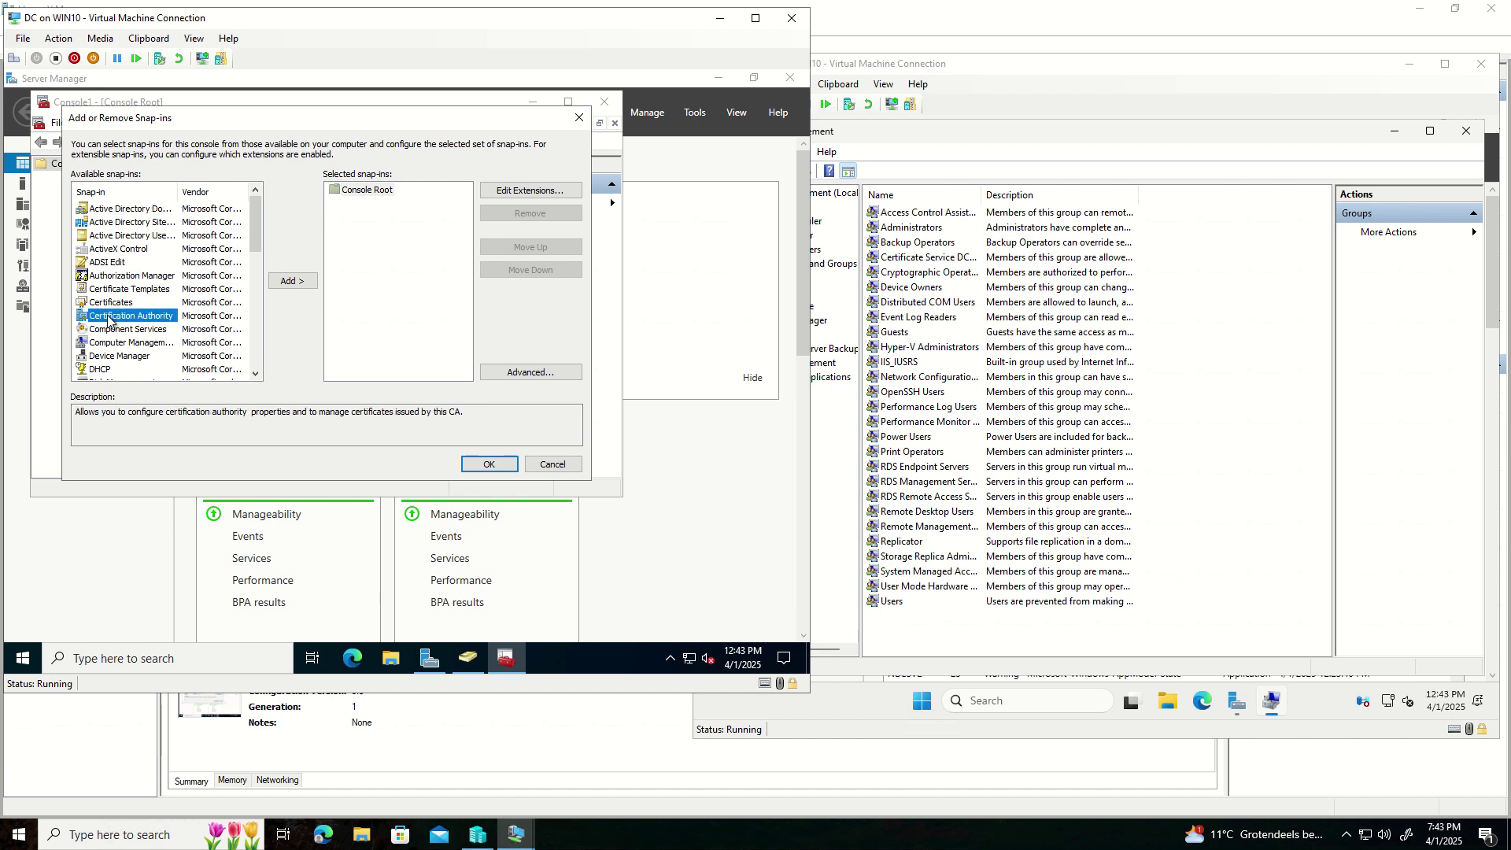
click(297, 283)
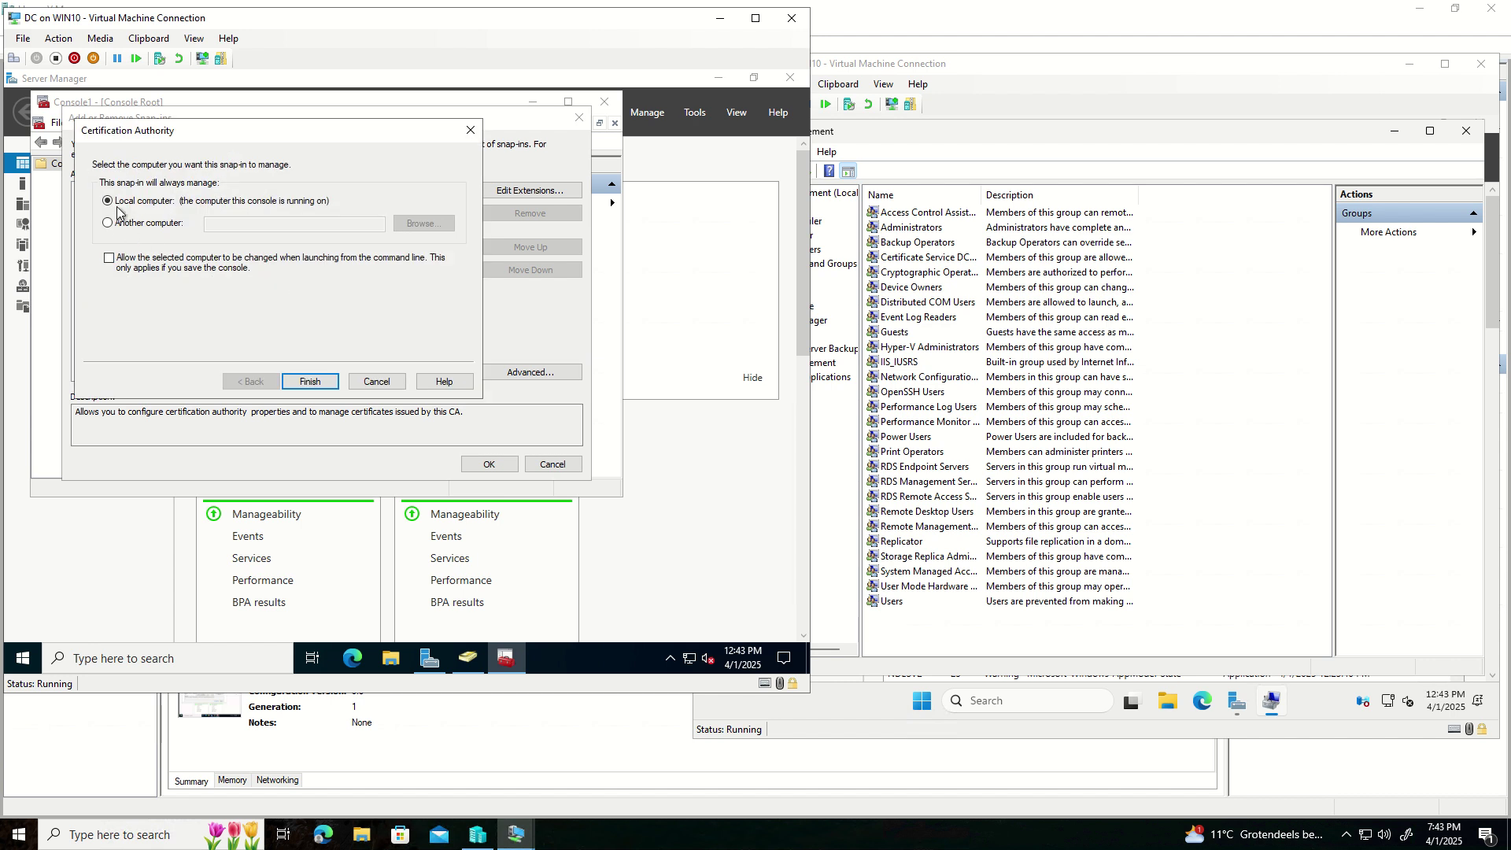
click(310, 382)
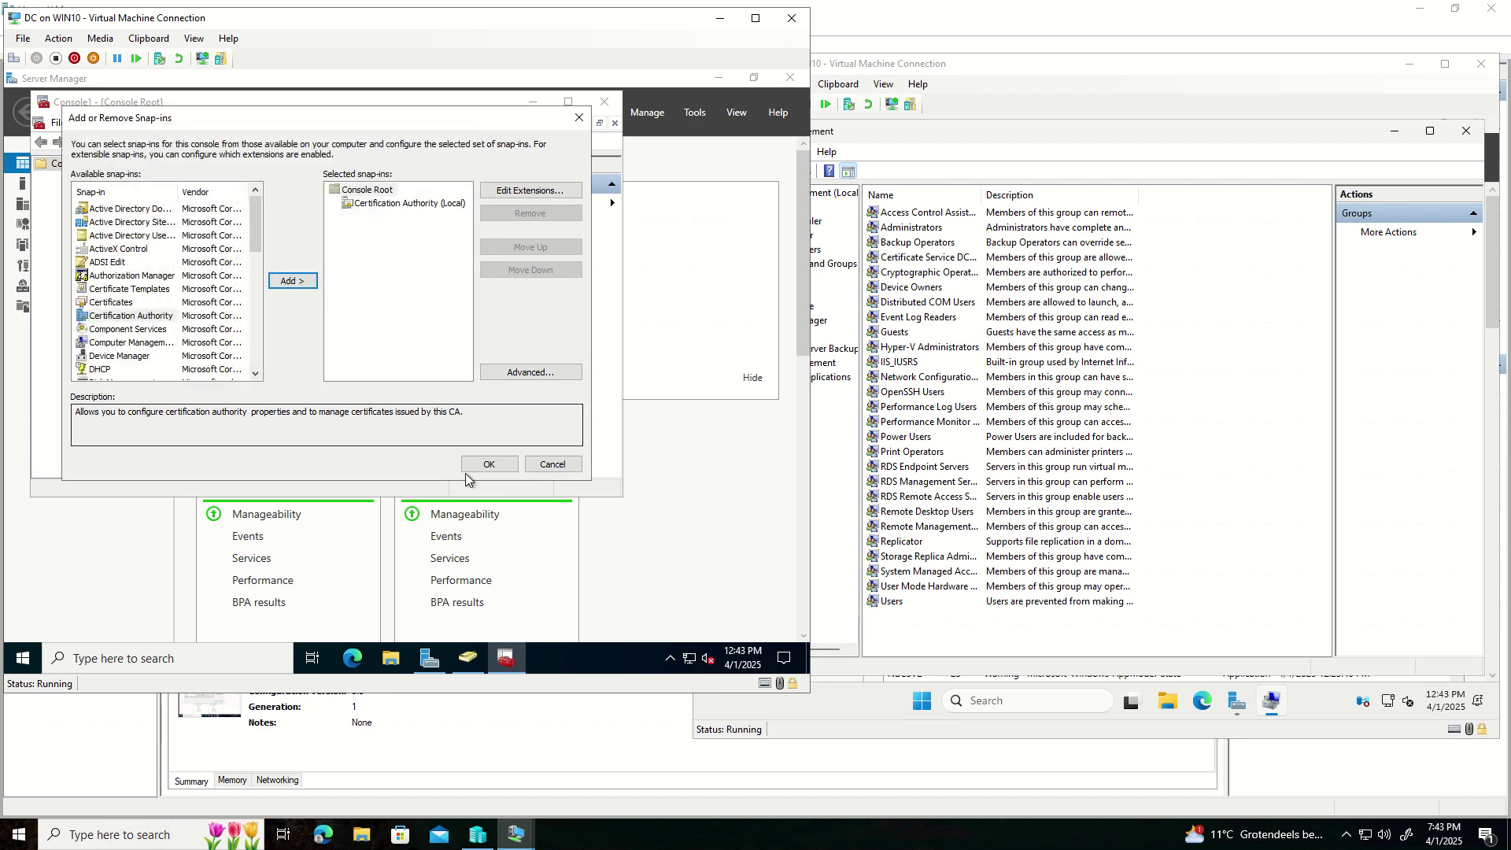
click(488, 464)
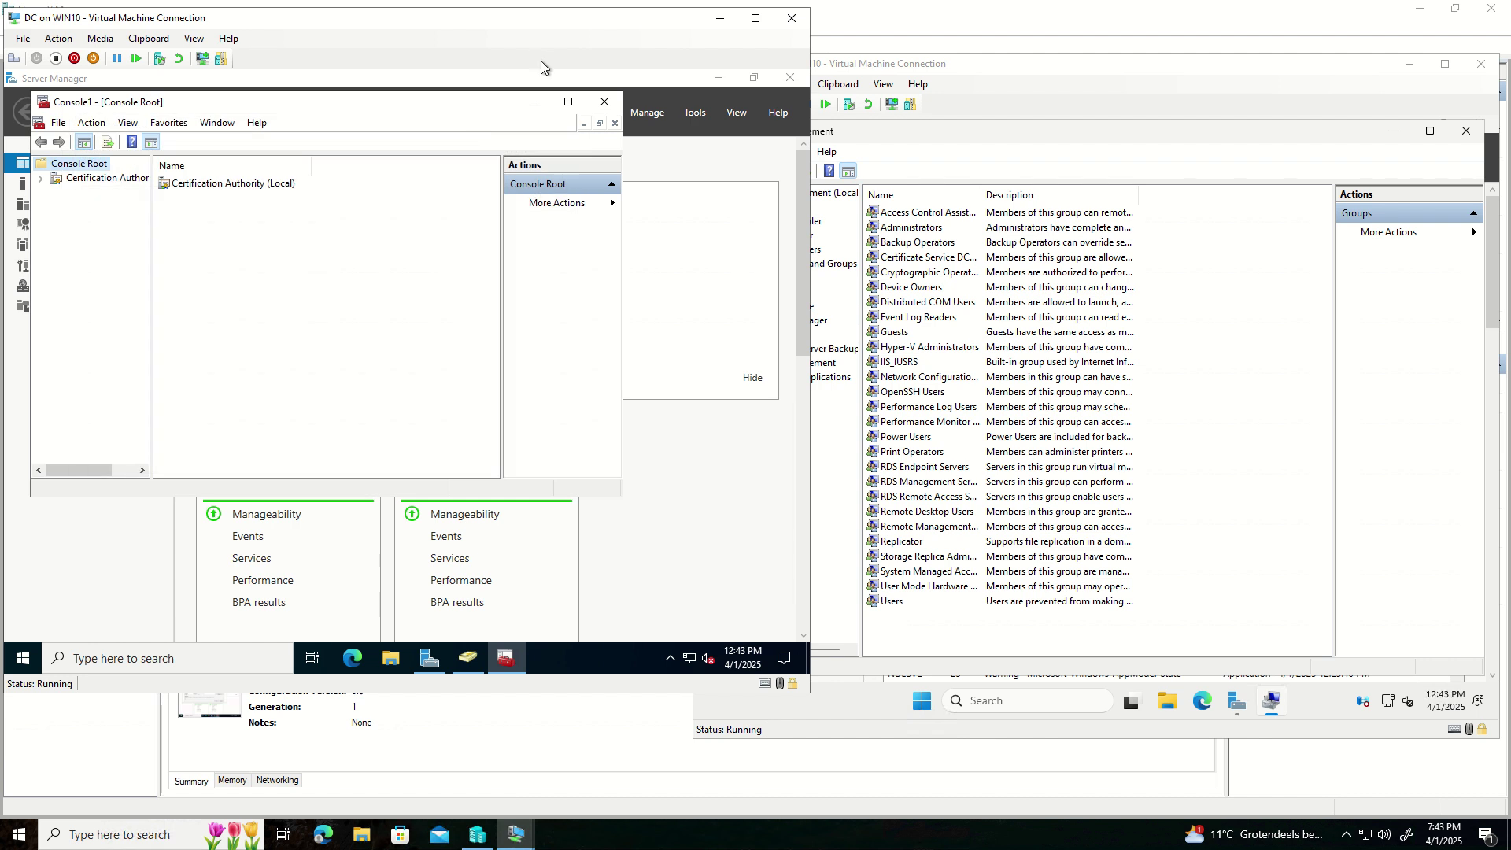
click(568, 101)
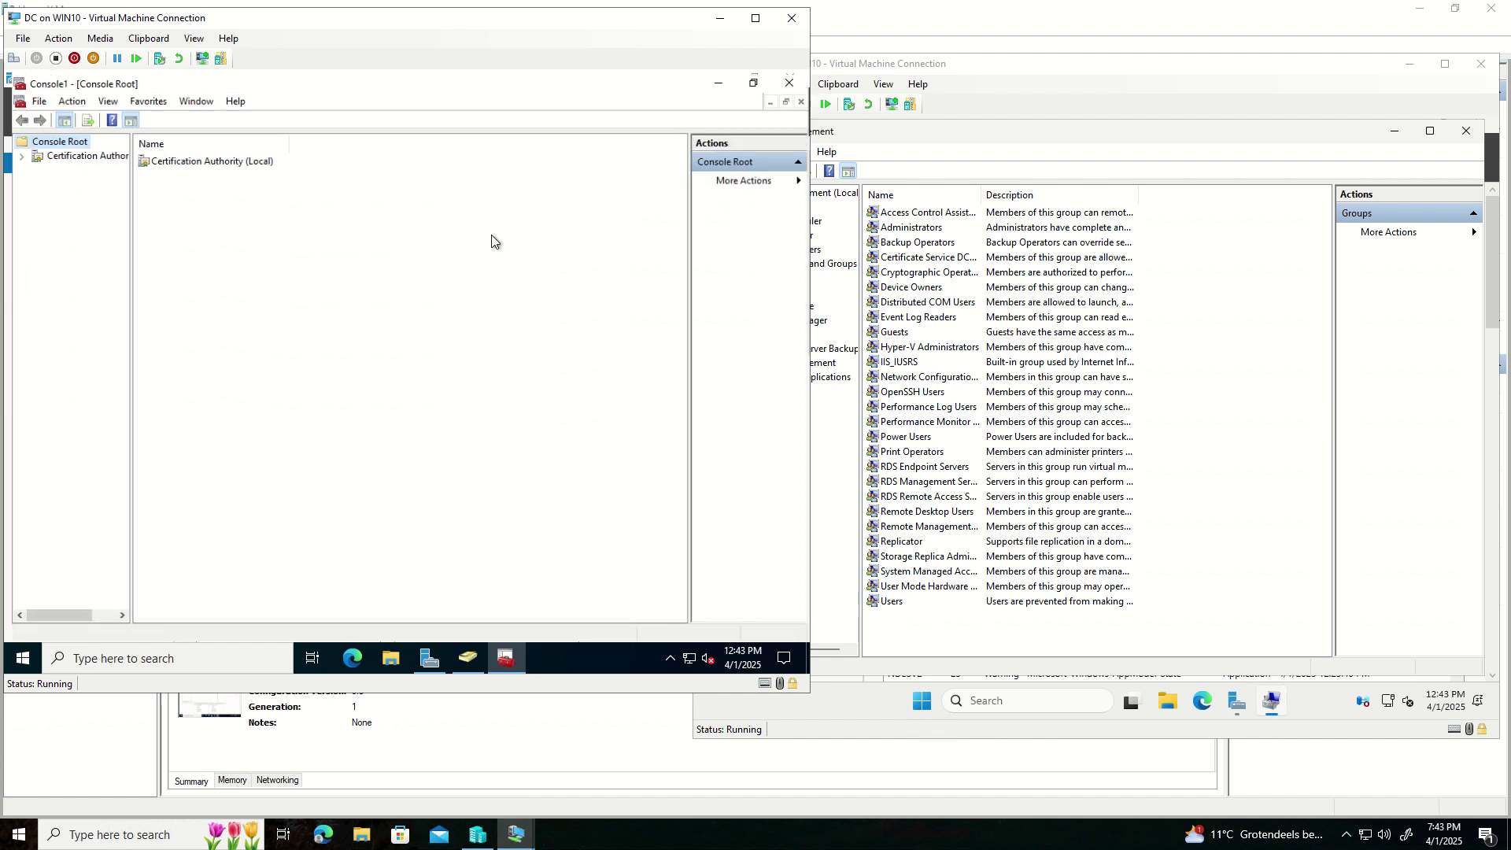
- Expand Certification Authority (Local) and TESTLAB-DC-CA, widen the tree pane, and select Certificate Templates
click(15, 154)
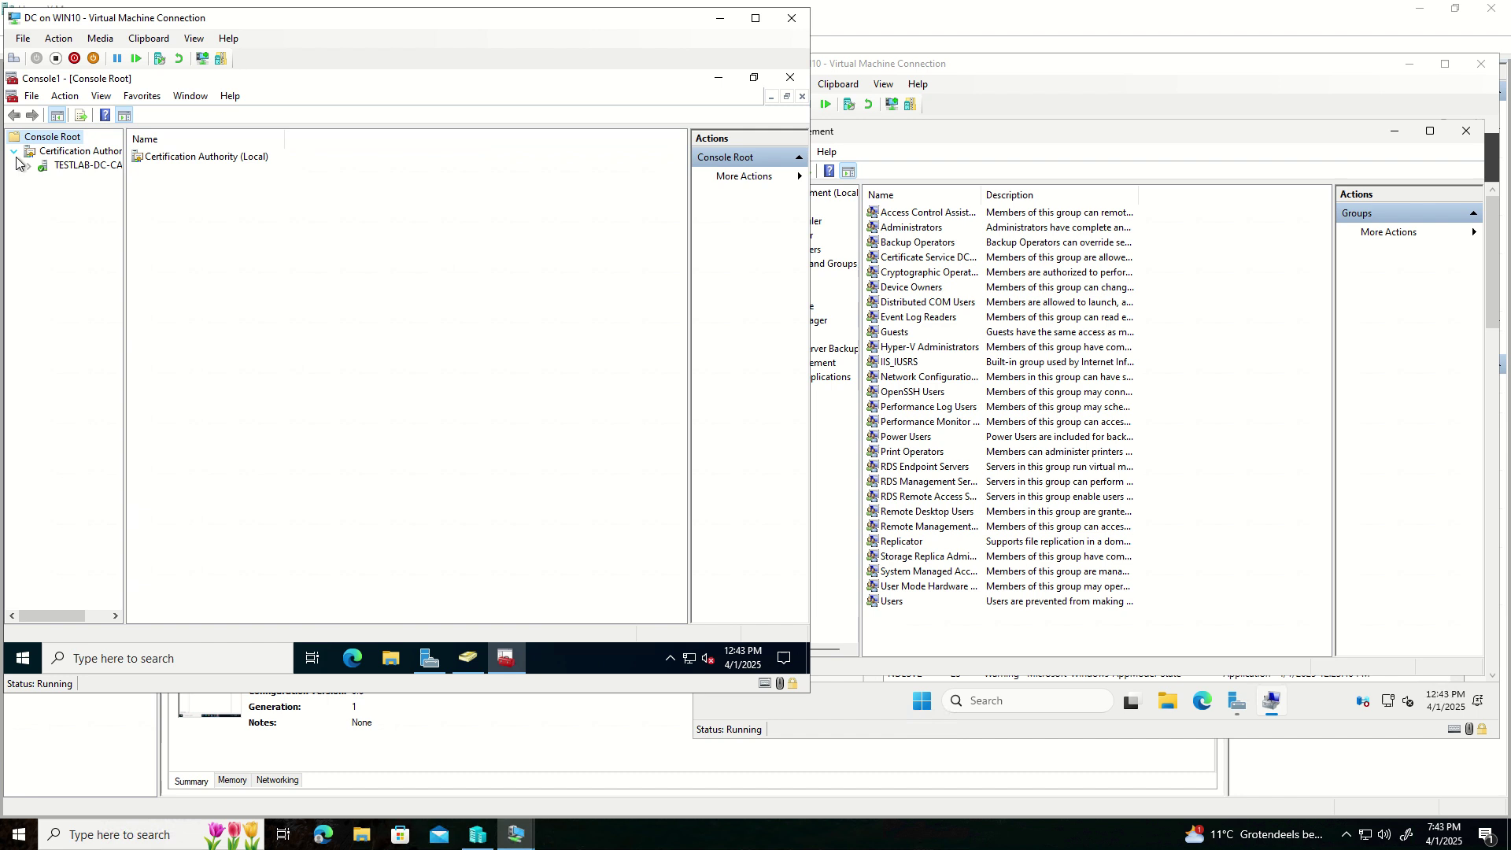
click(29, 167)
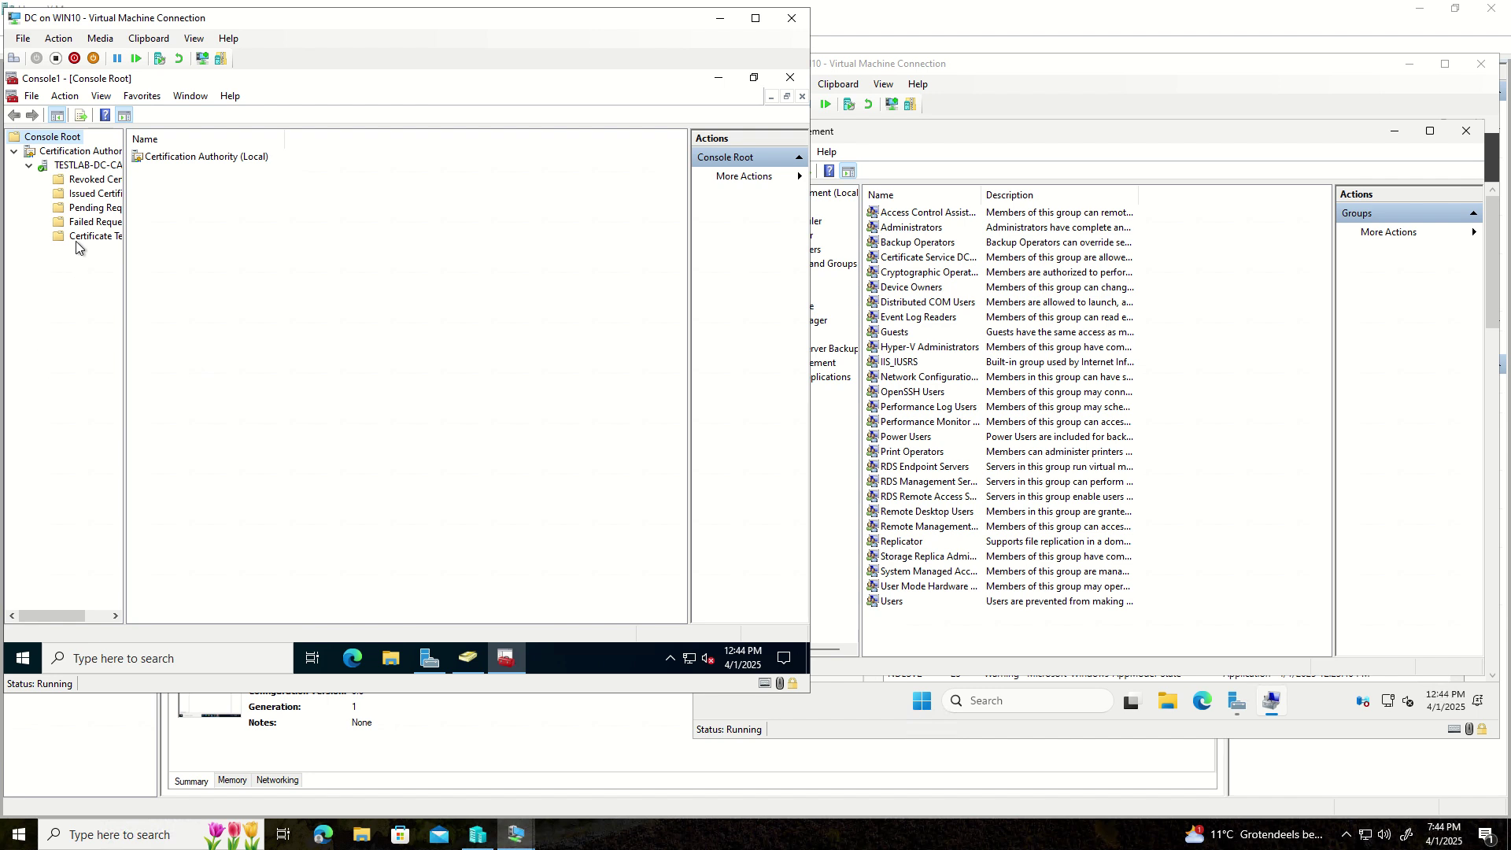
drag(123, 229, 190, 229)
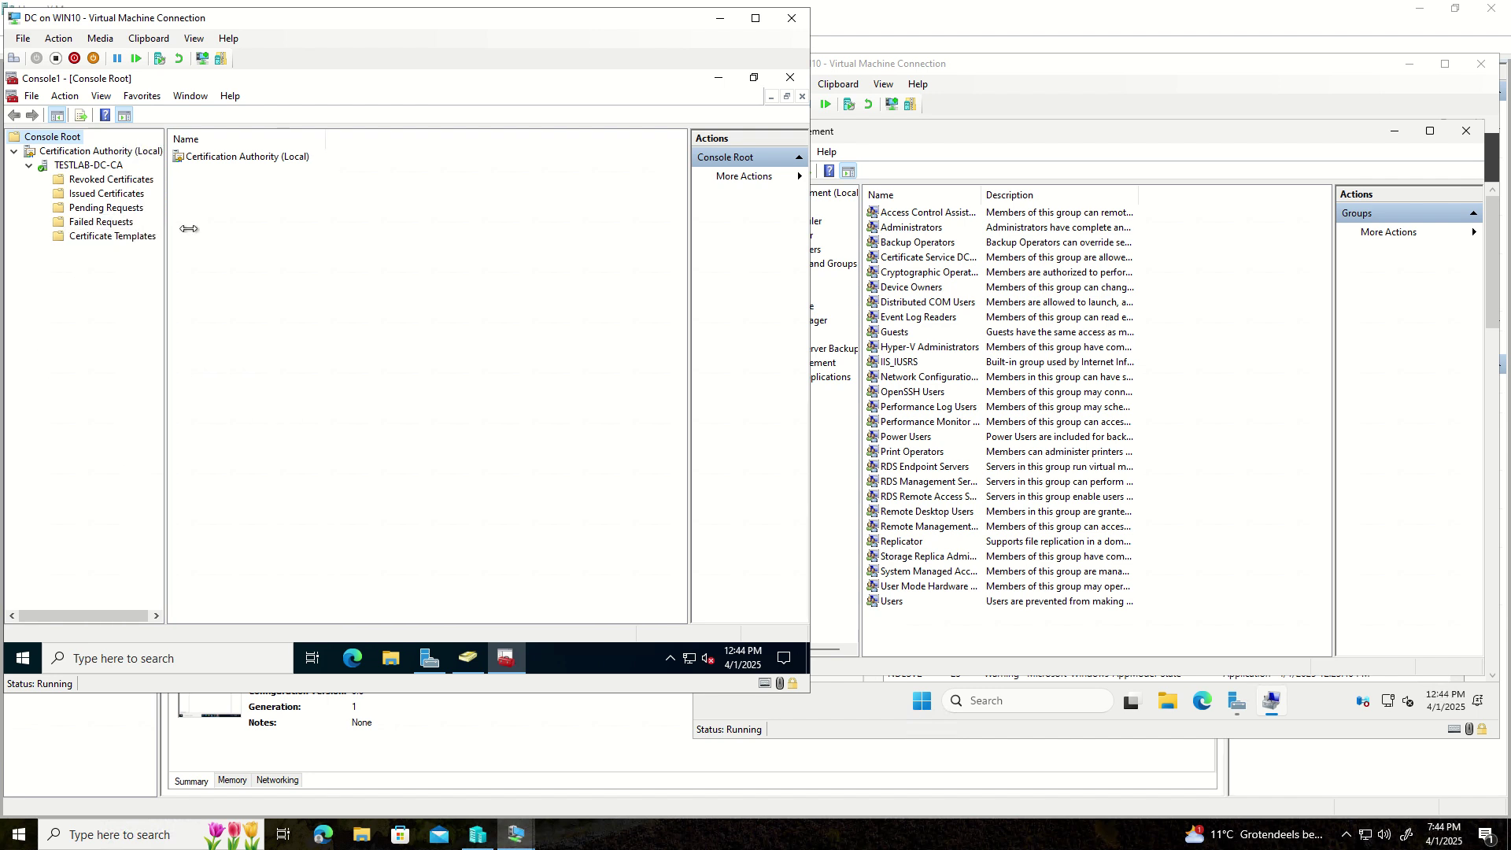
click(137, 236)
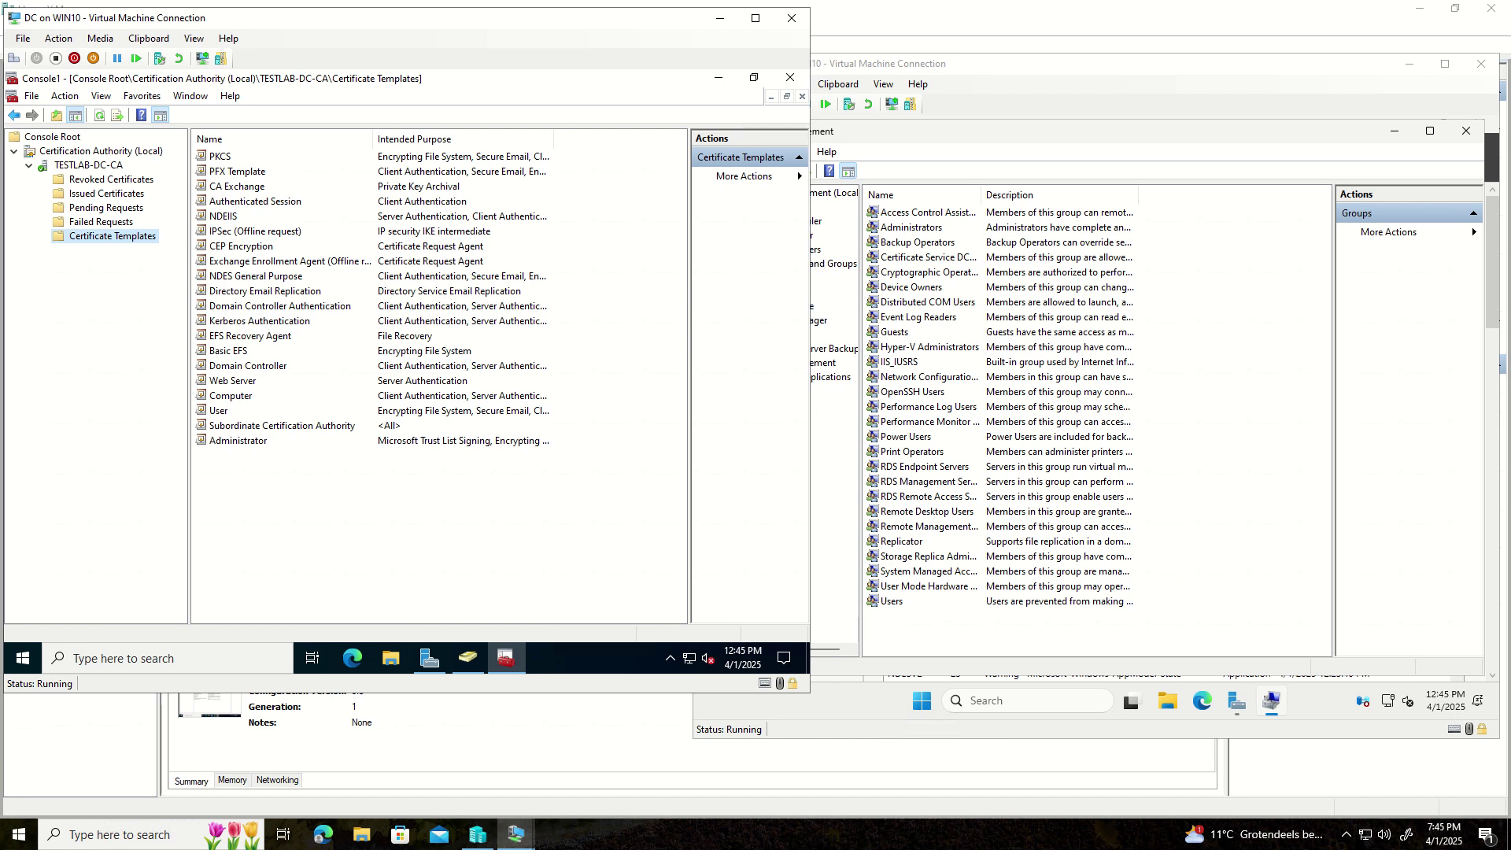
right_click(214, 415)
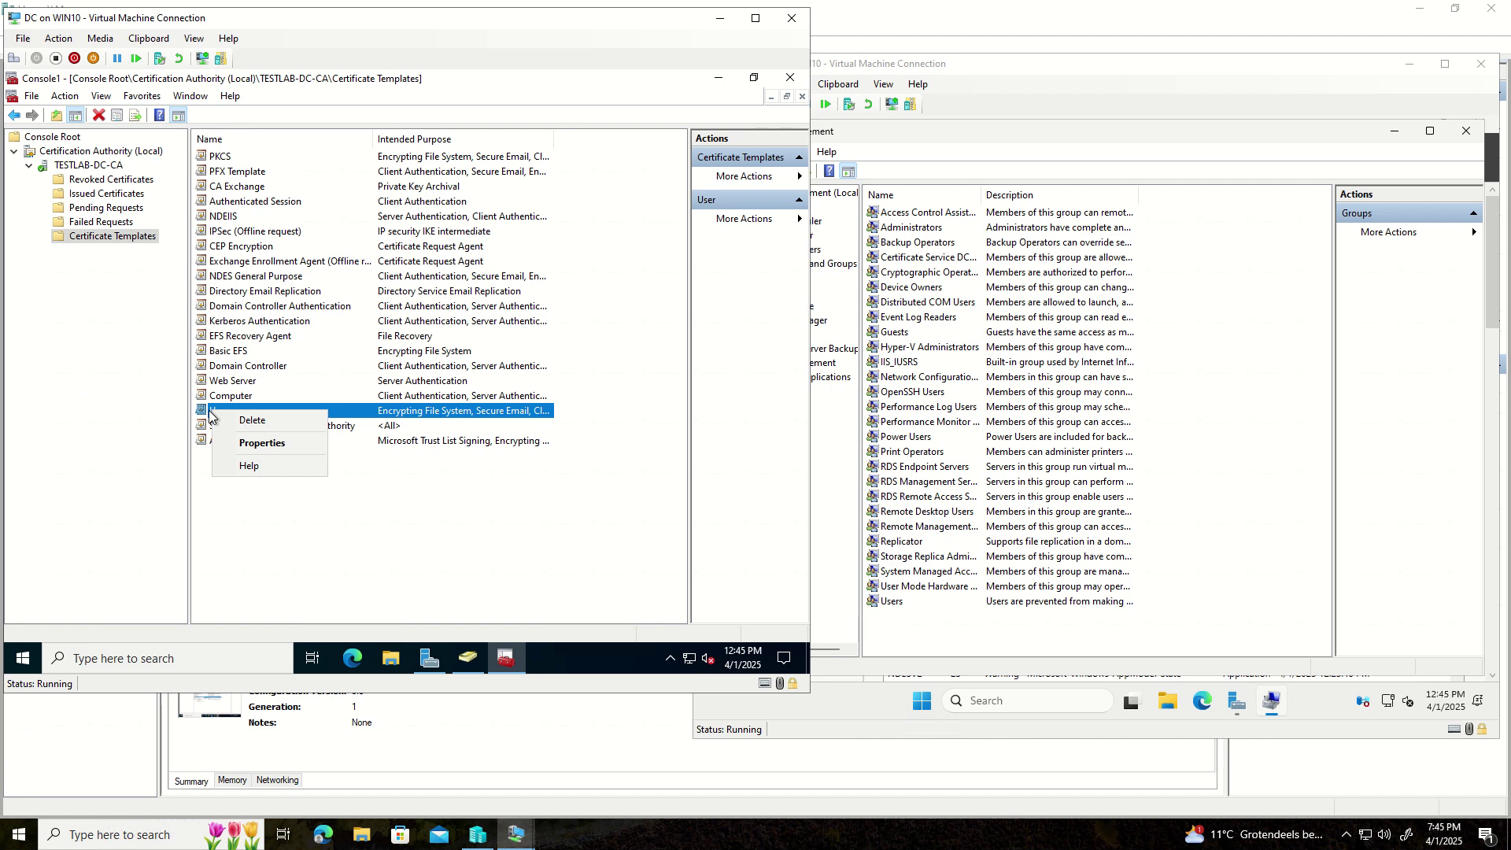
click(251, 266)
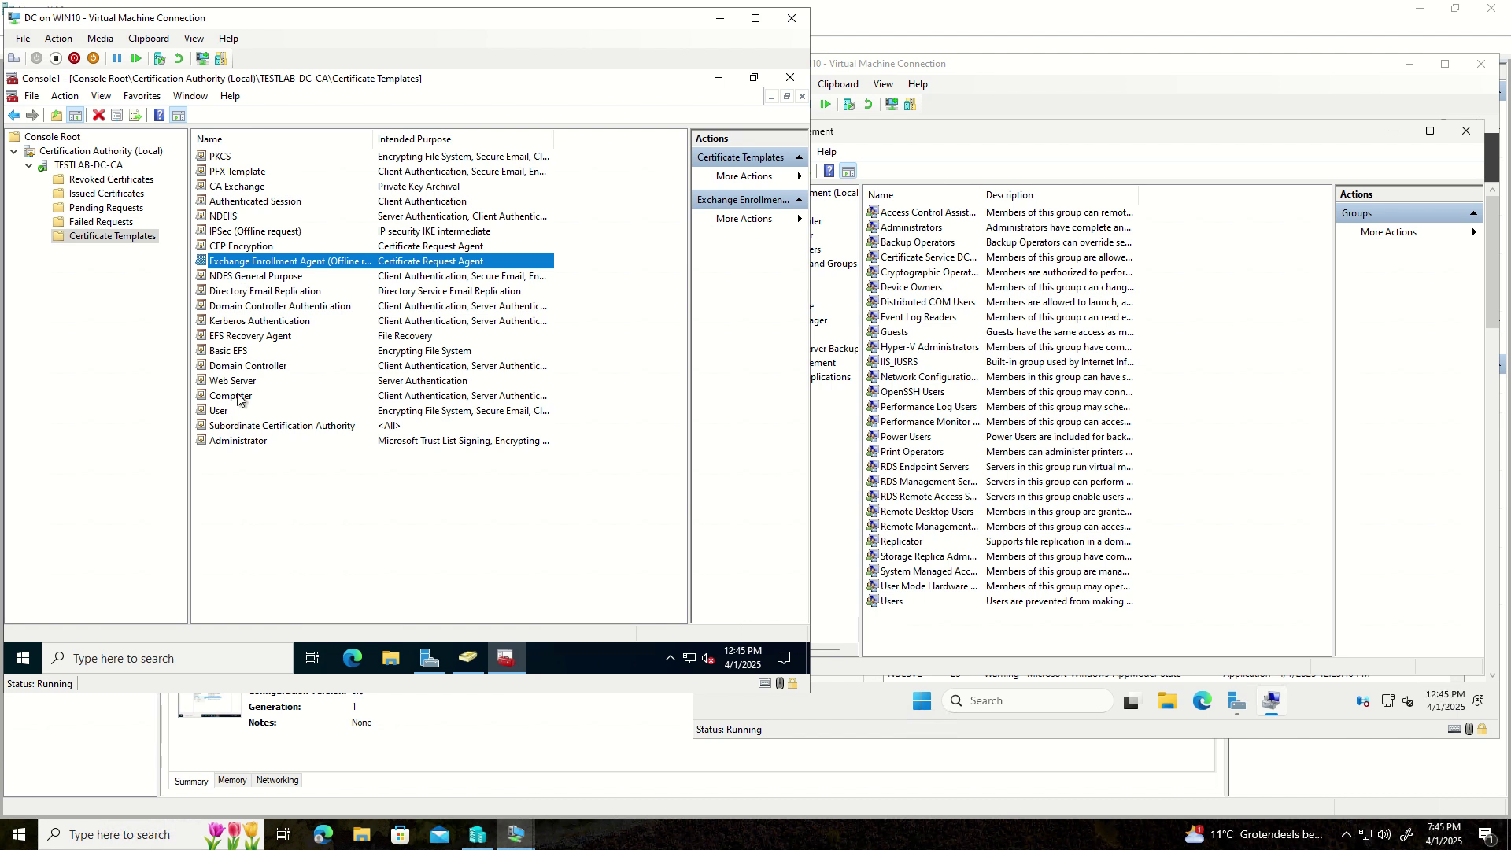
click(246, 276)
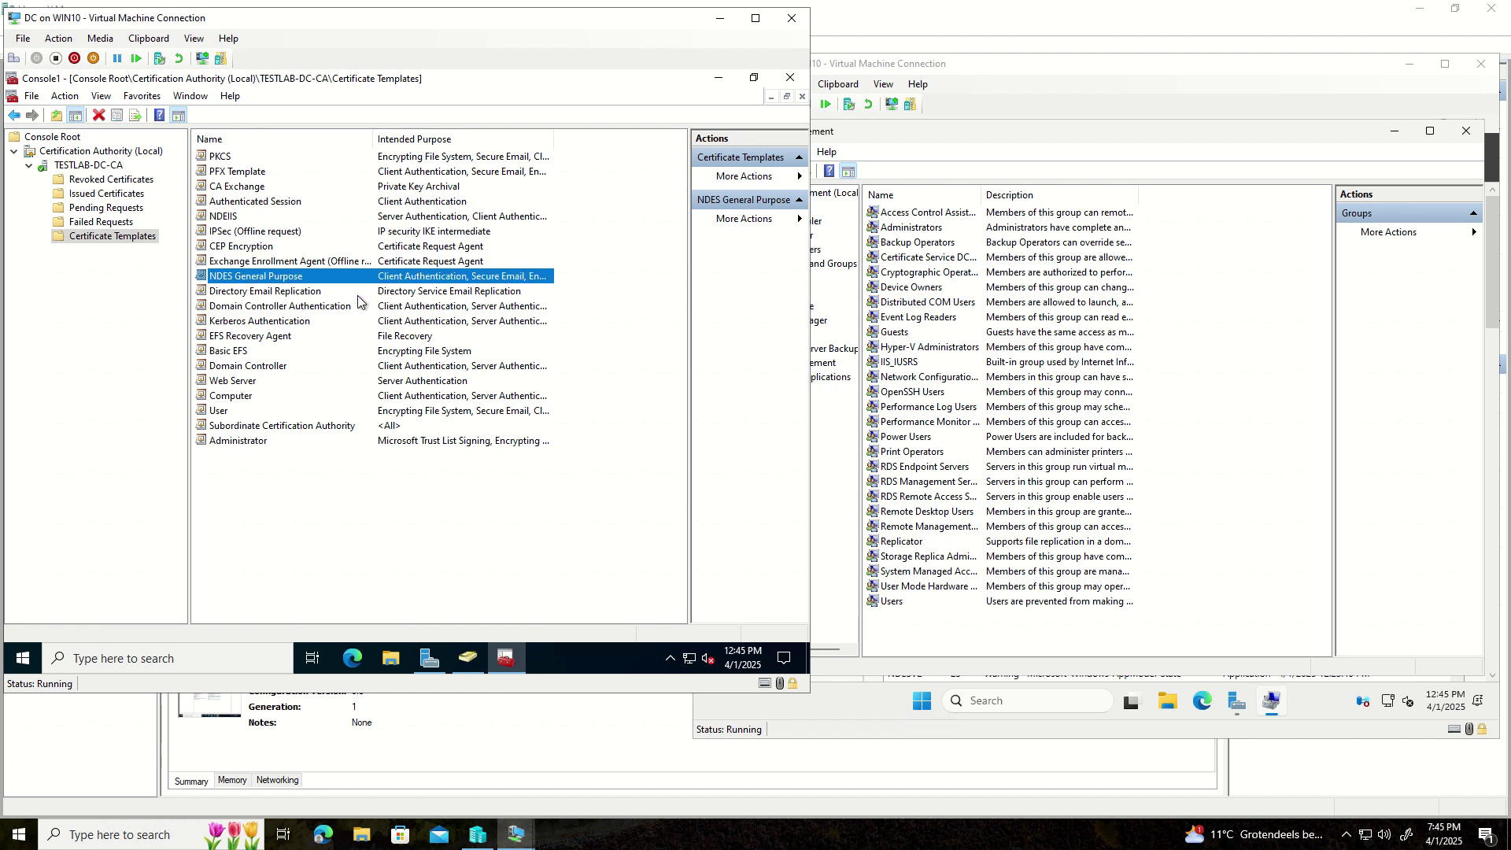
right_click(236, 411)
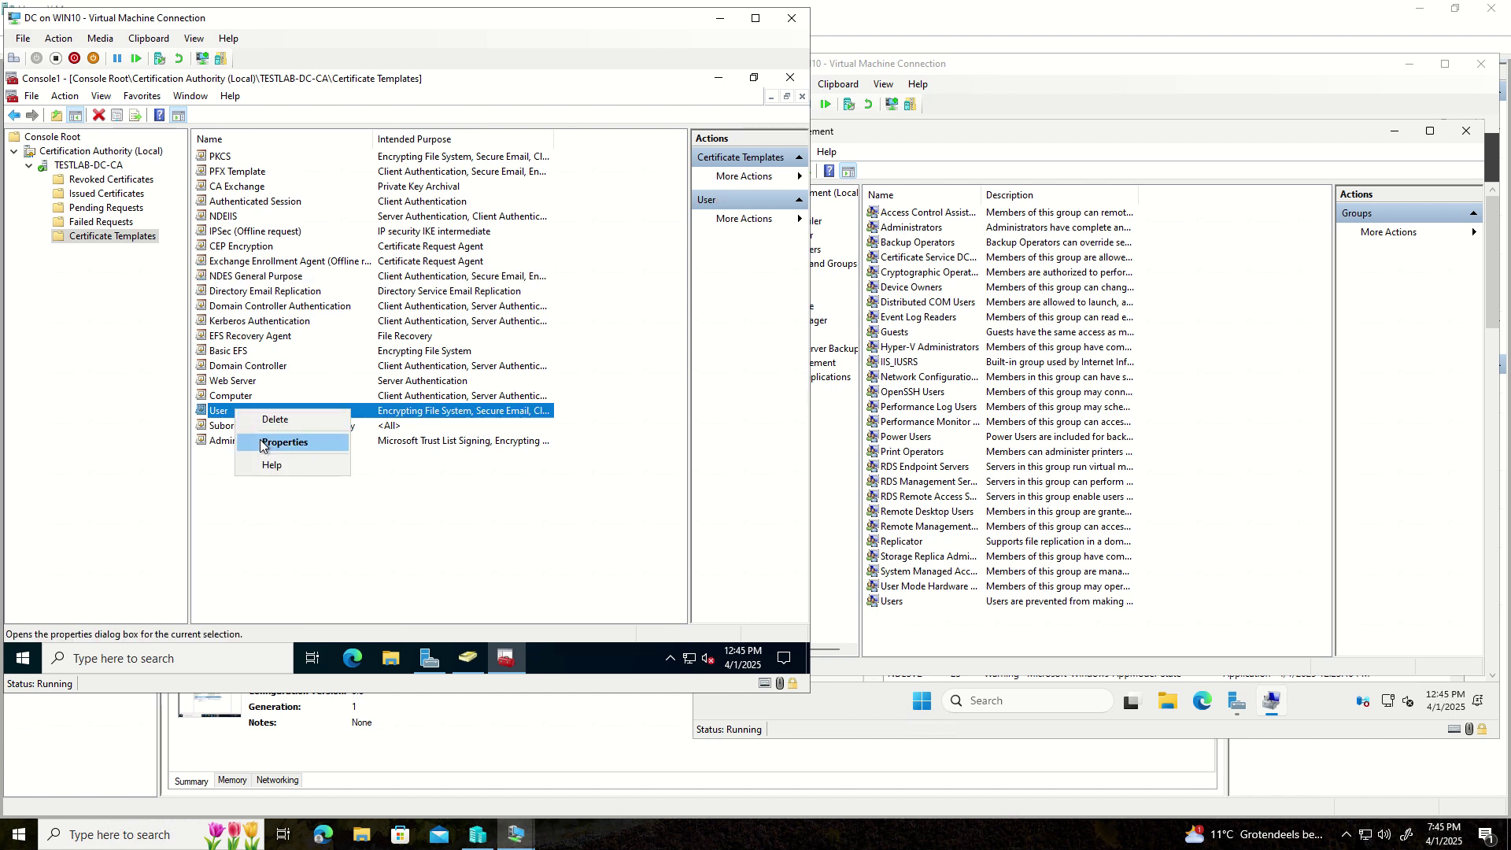
click(226, 474)
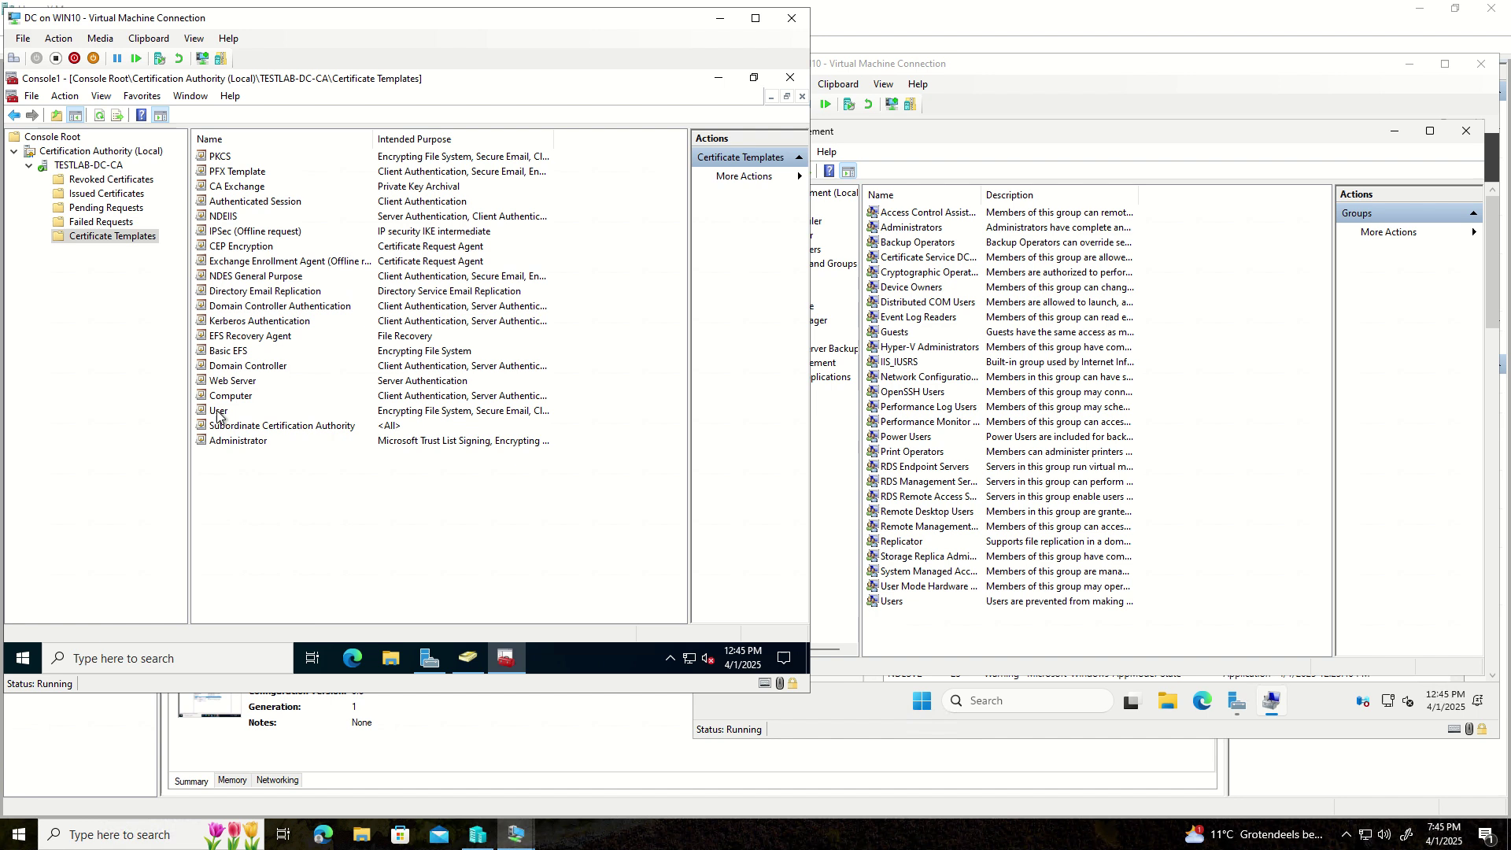
right_click(219, 413)
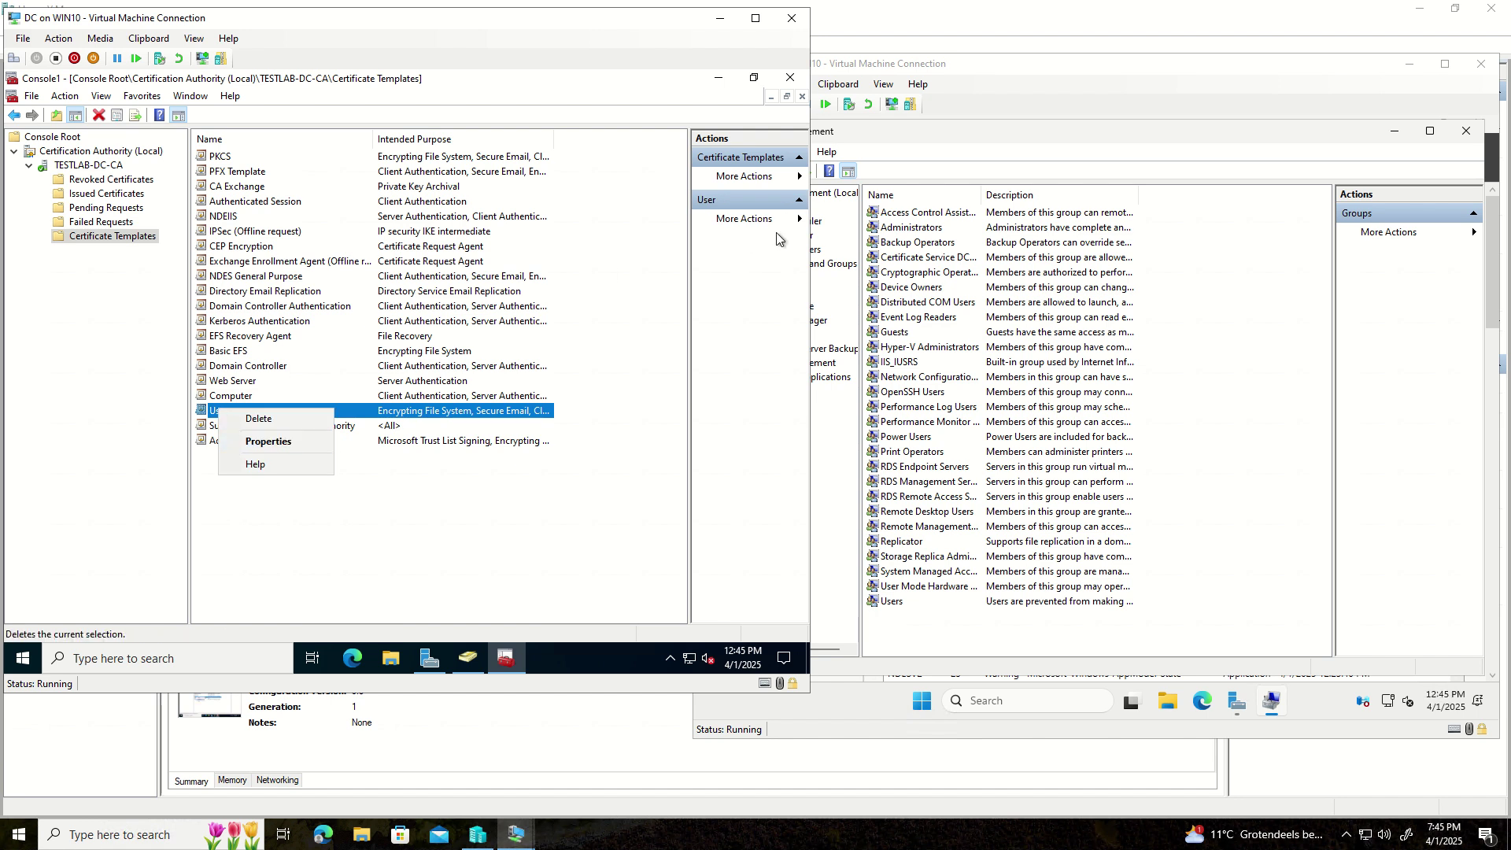
click(767, 222)
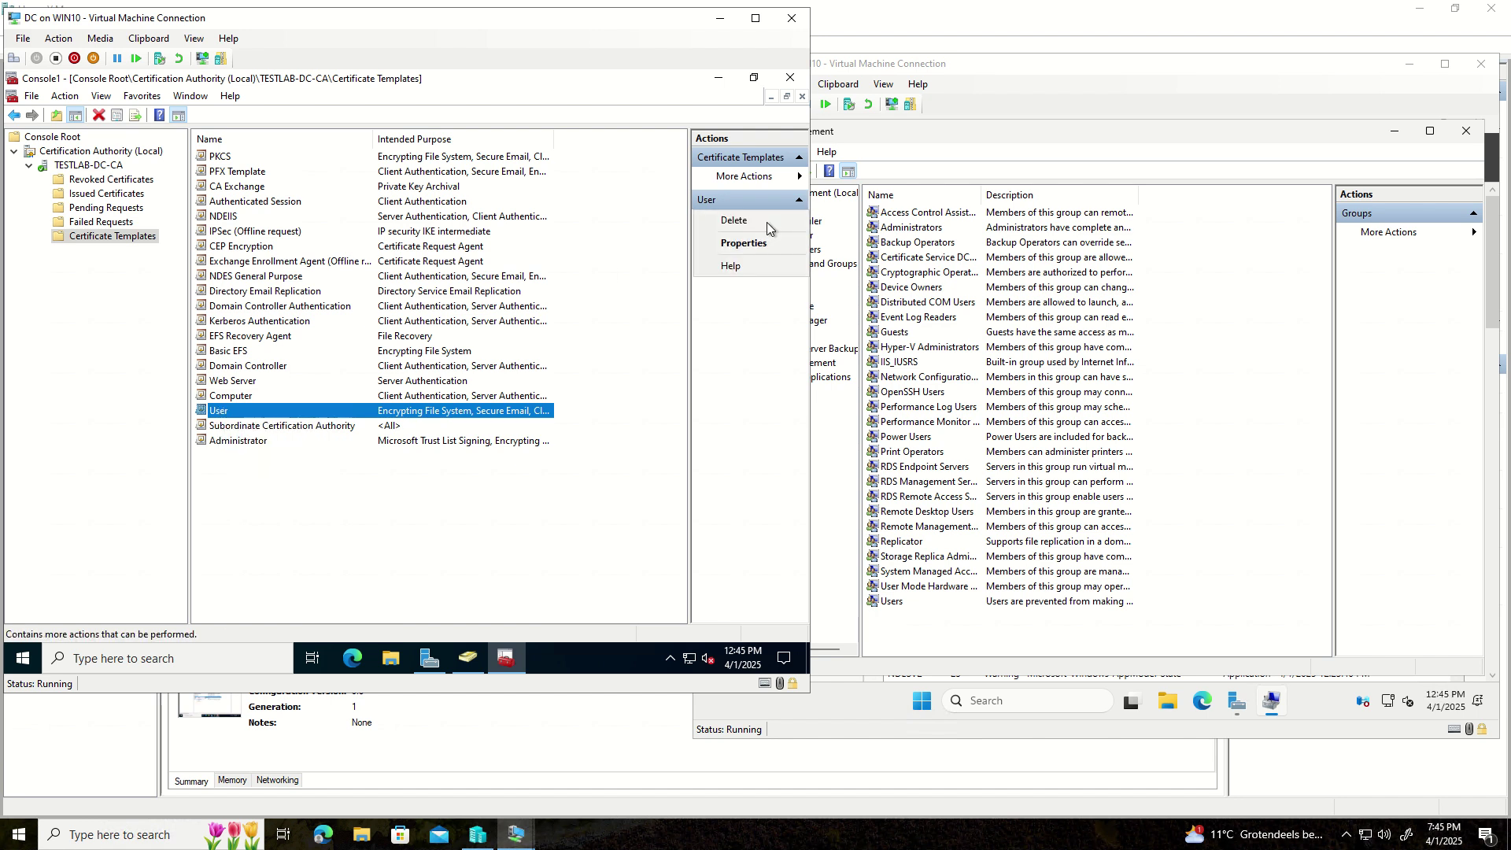
click(155, 305)
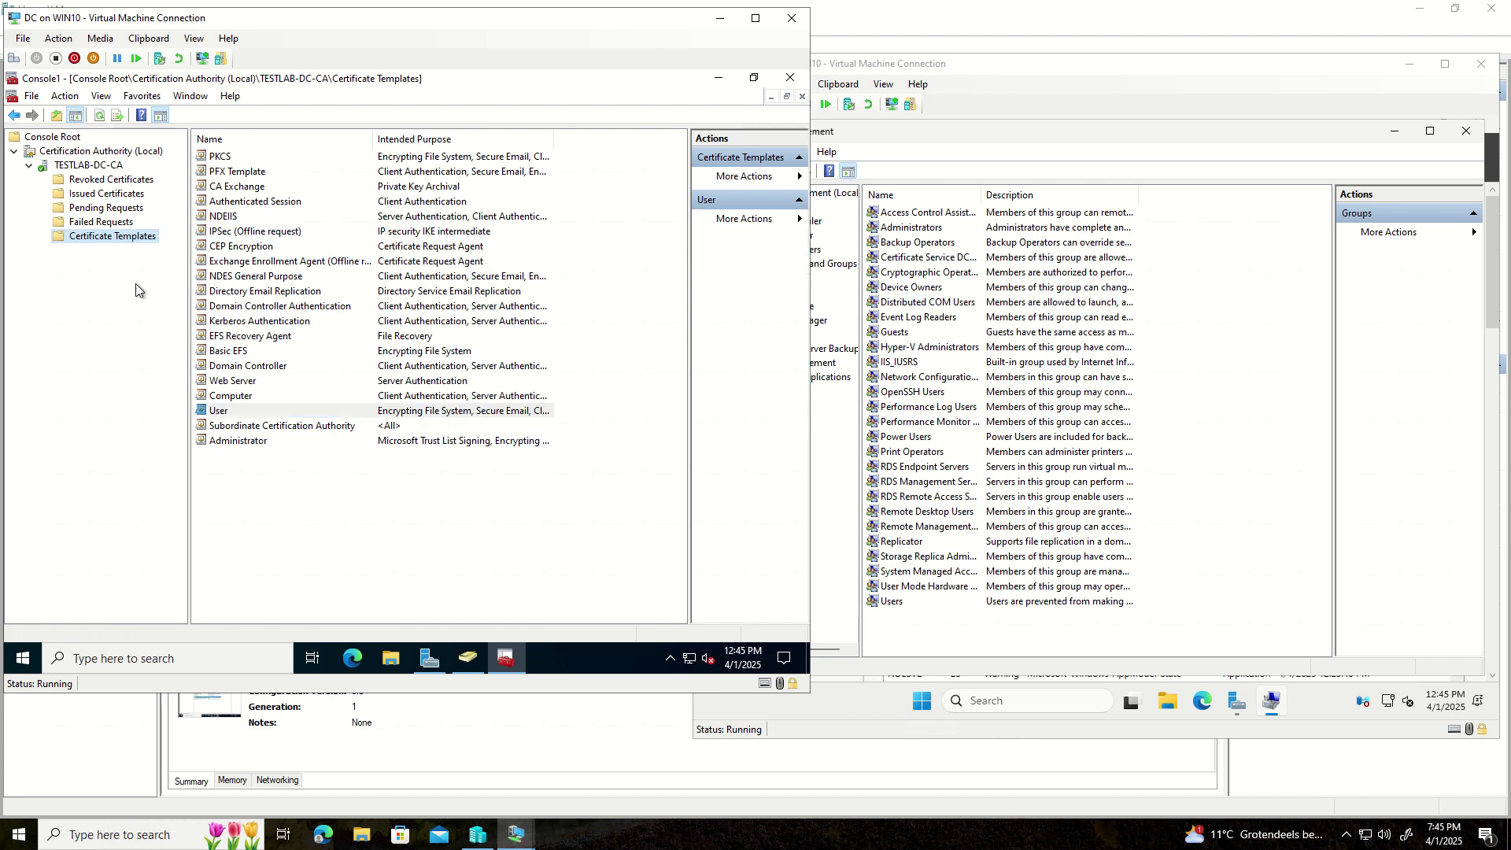
right_click(100, 242)
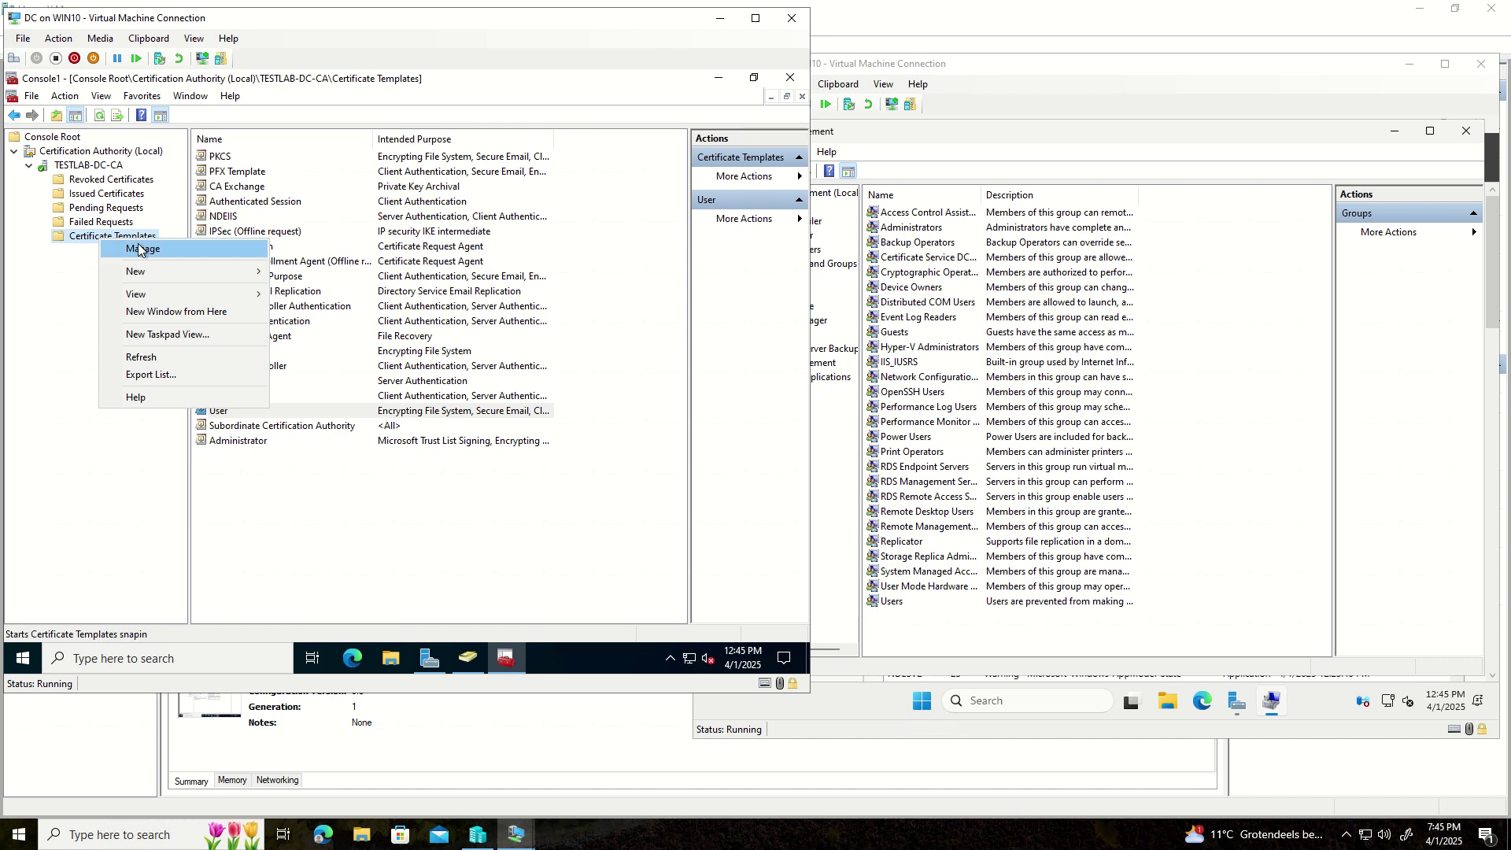
mouse_move(145, 273)
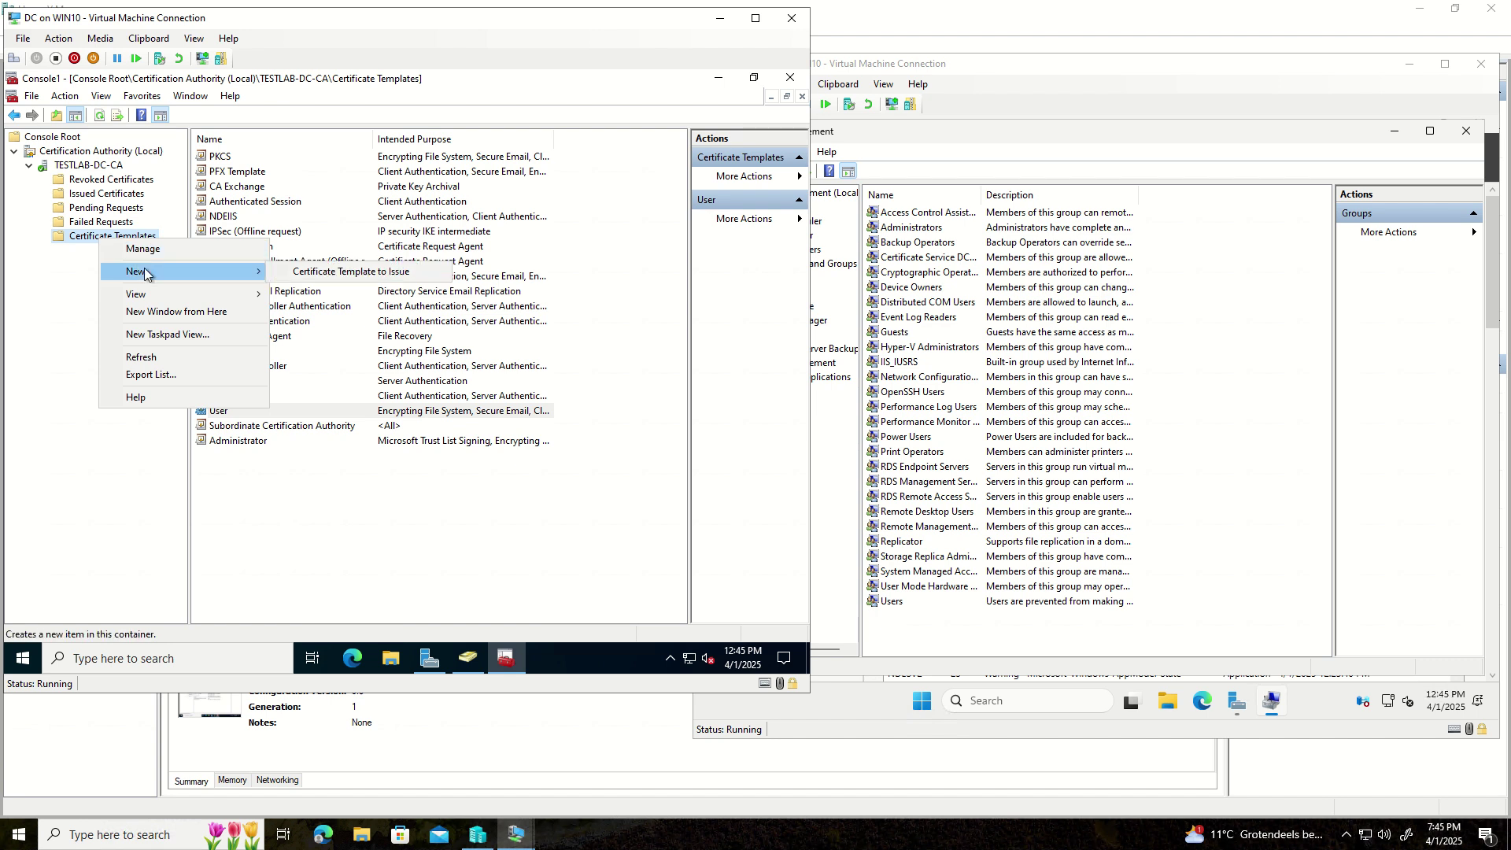
click(306, 273)
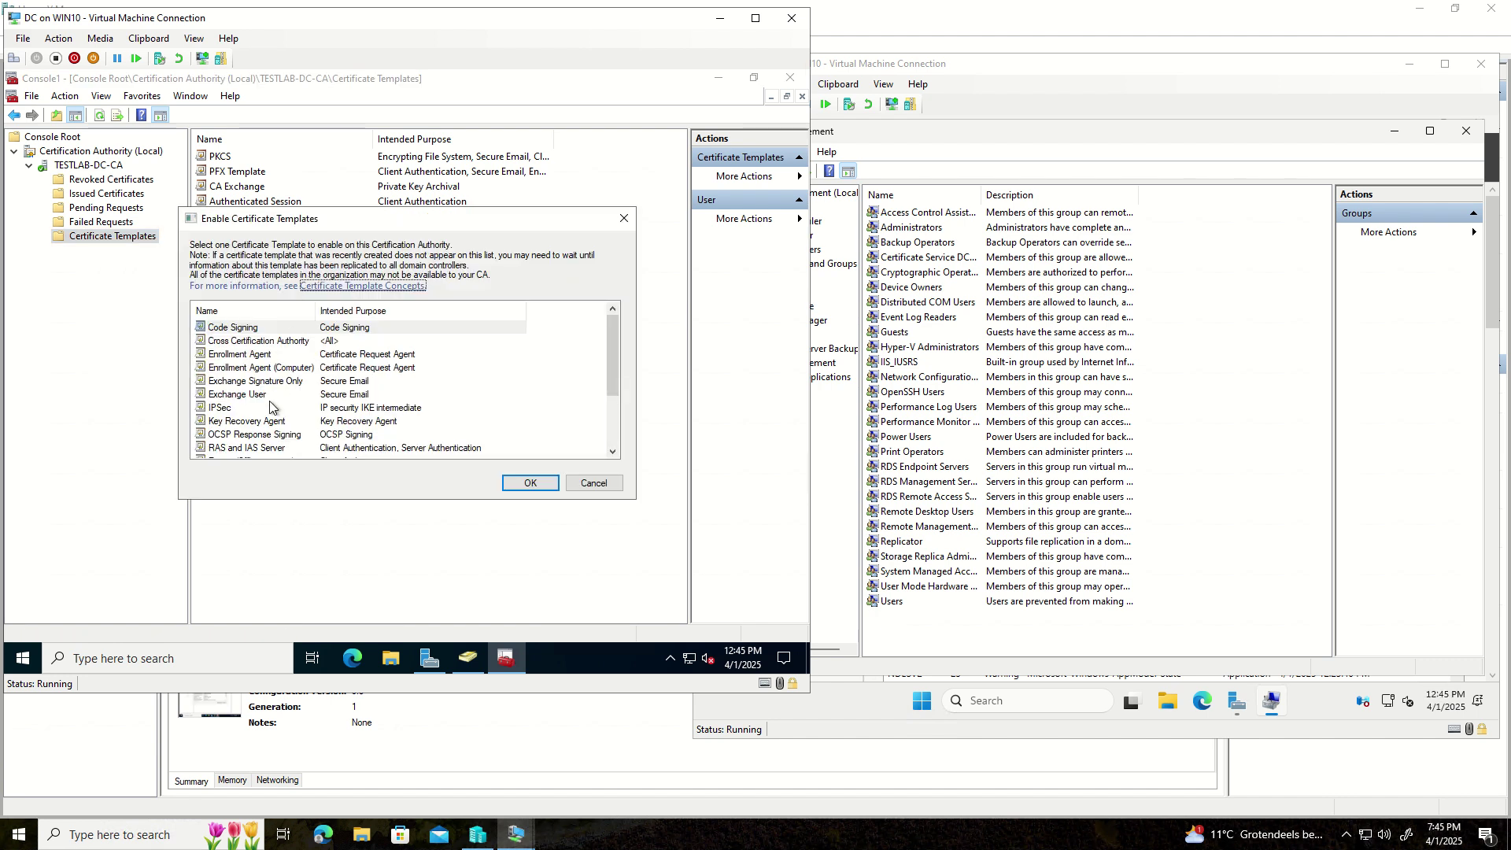
scroll(269, 405, down, 2)
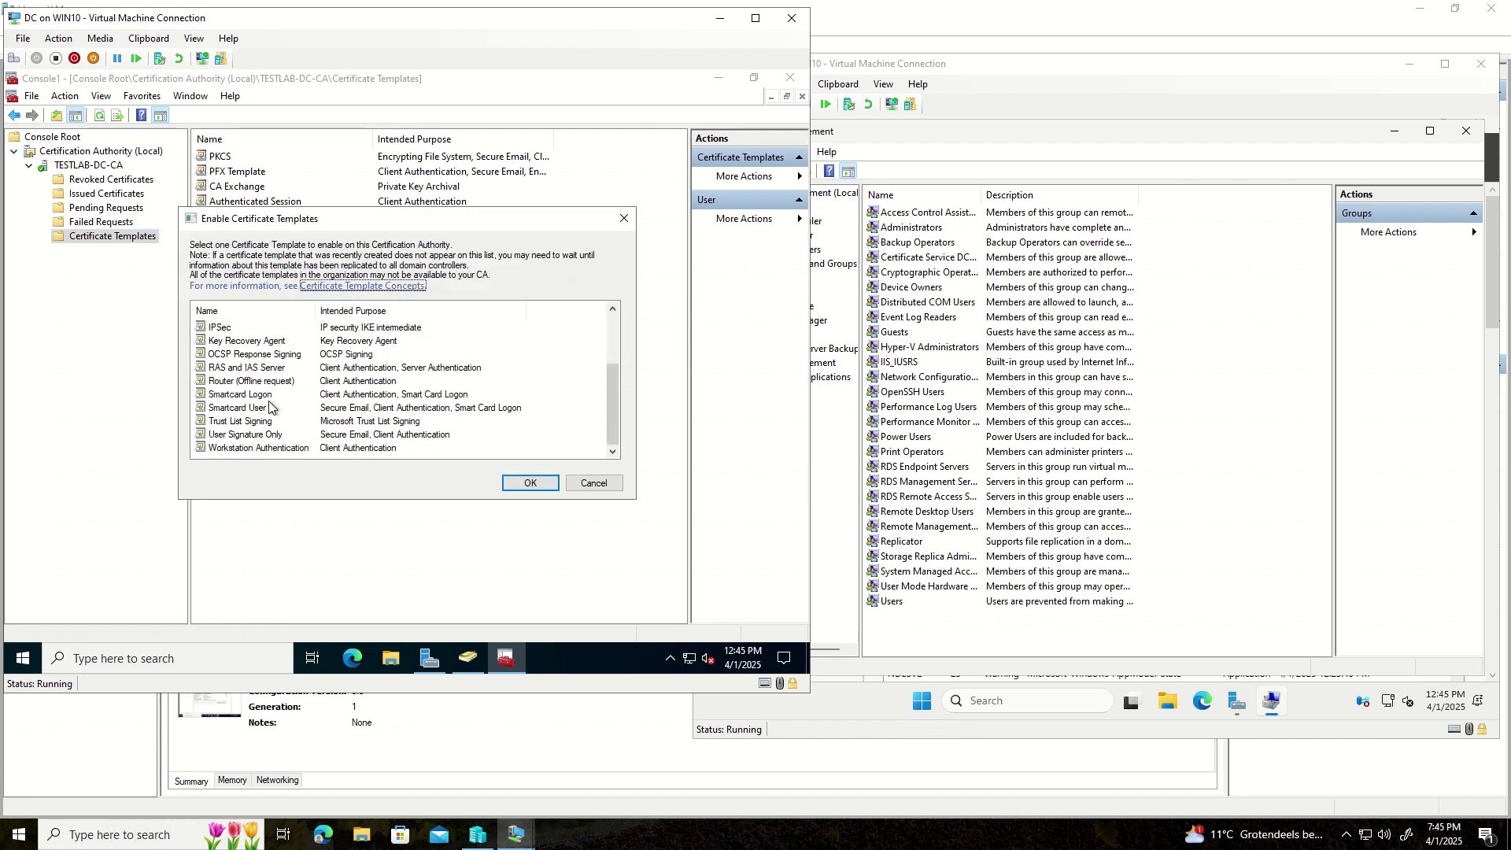
scroll(260, 415, up, 2)
scroll(260, 415, down, 2)
key(Escape)
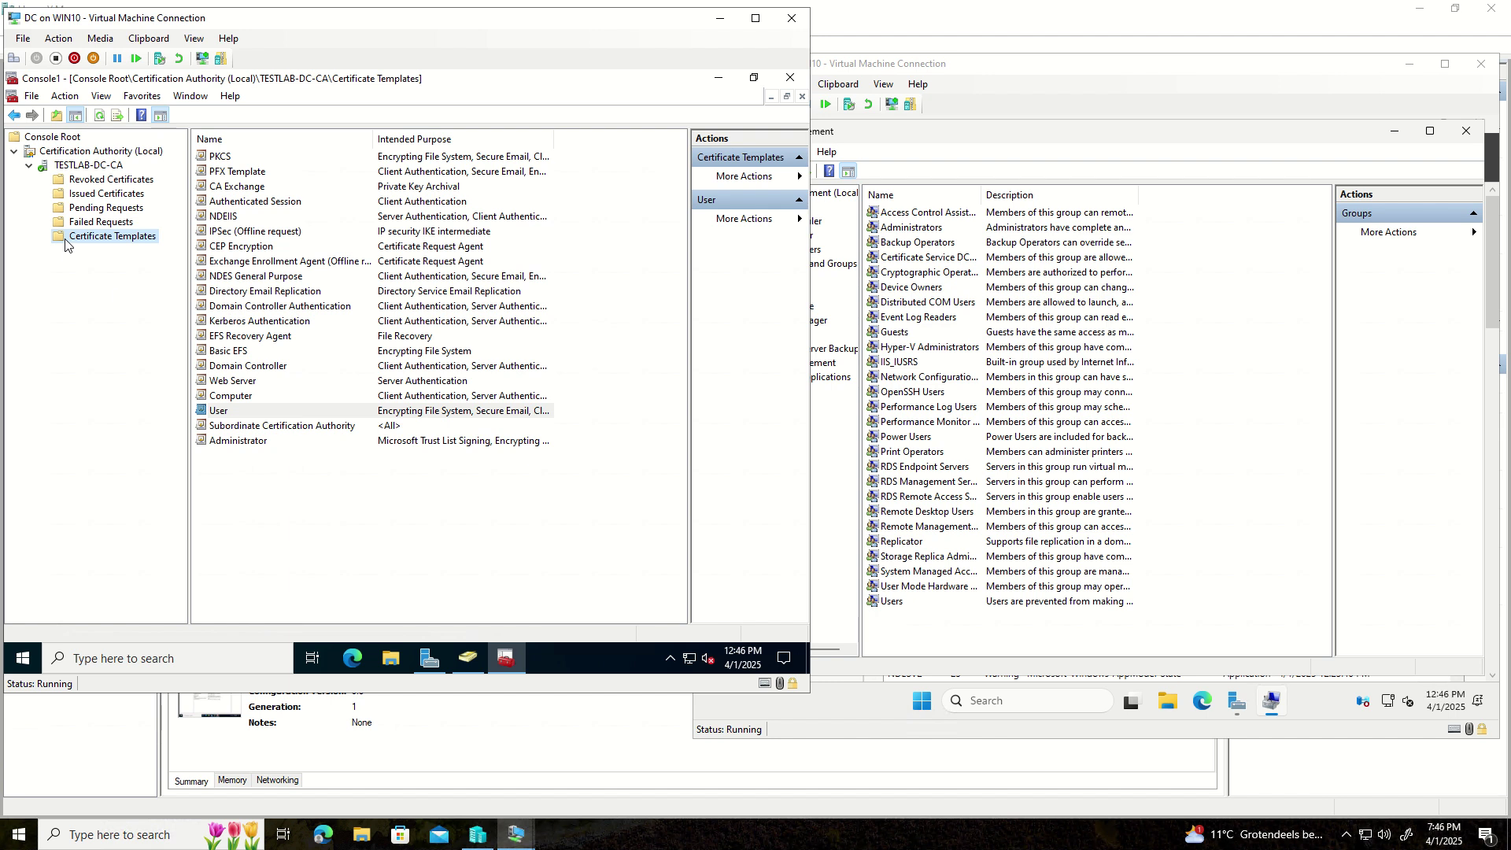
right_click(67, 239)
- Open the Certificate Templates console and duplicate the User template into a new template
click(104, 251)
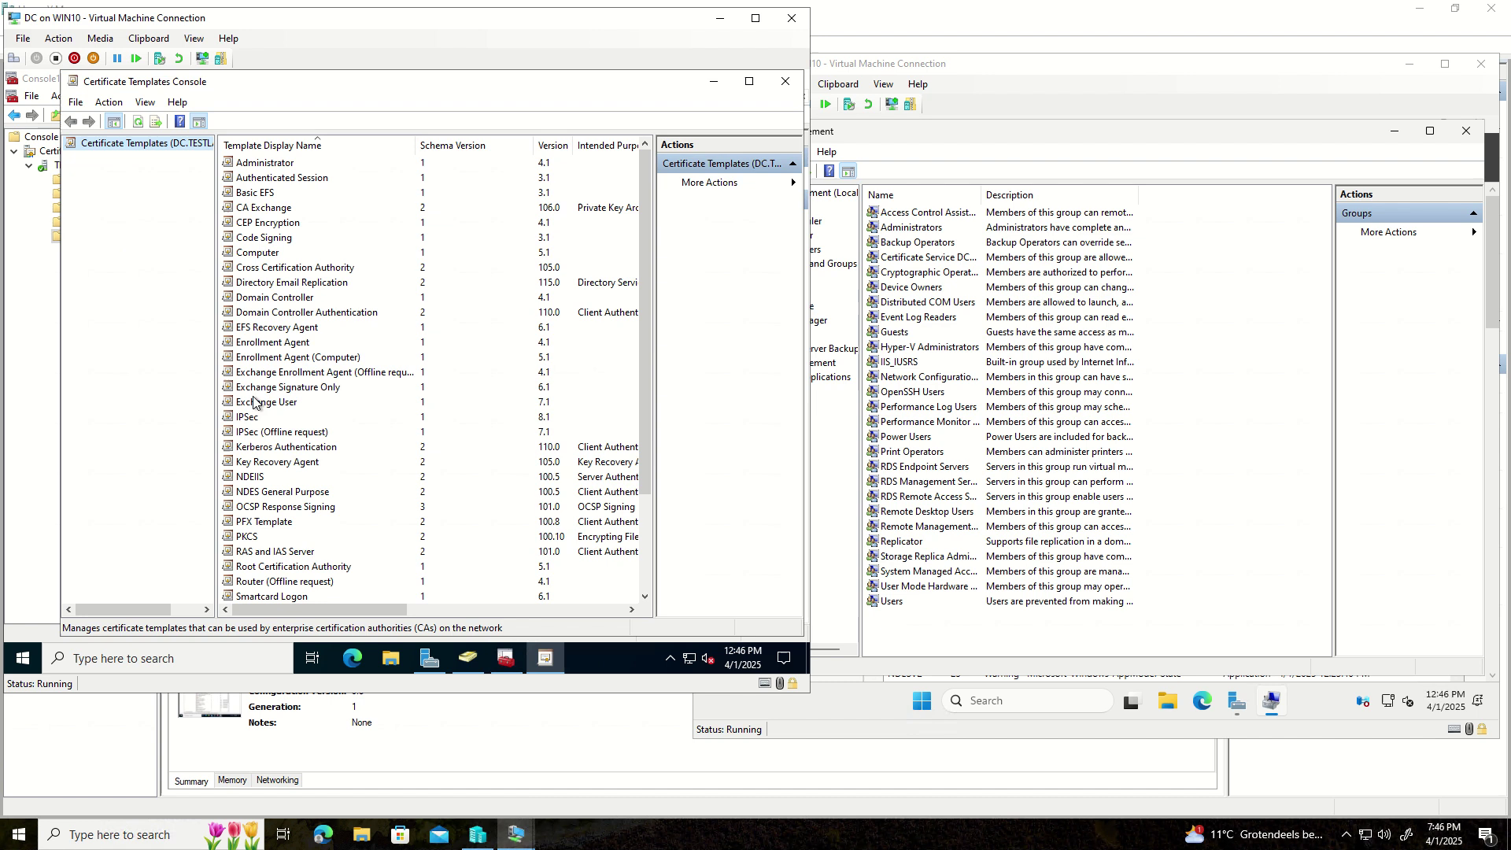
scroll(288, 521, down, 3)
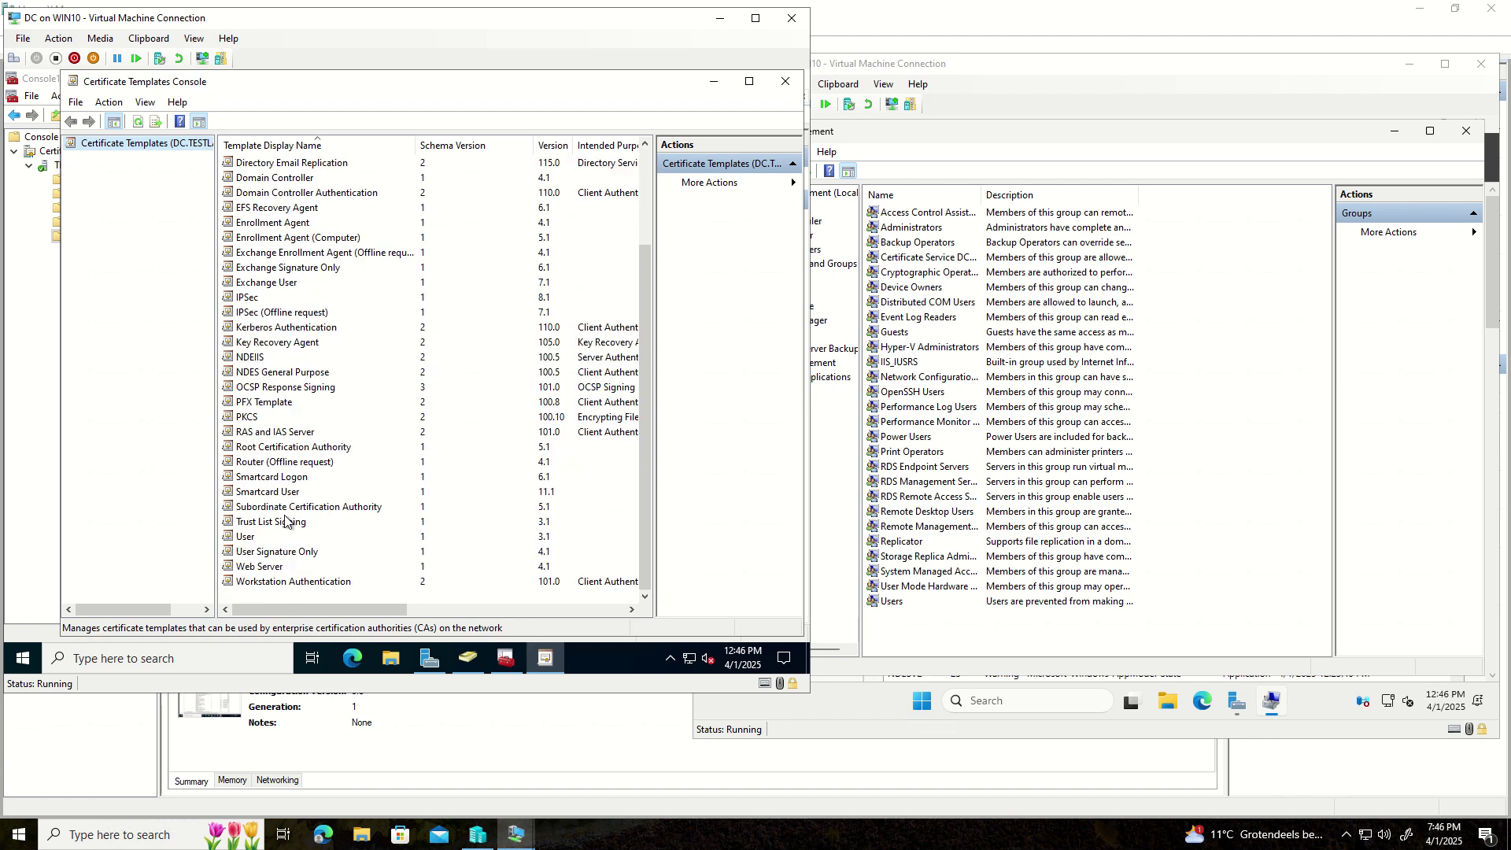
right_click(260, 538)
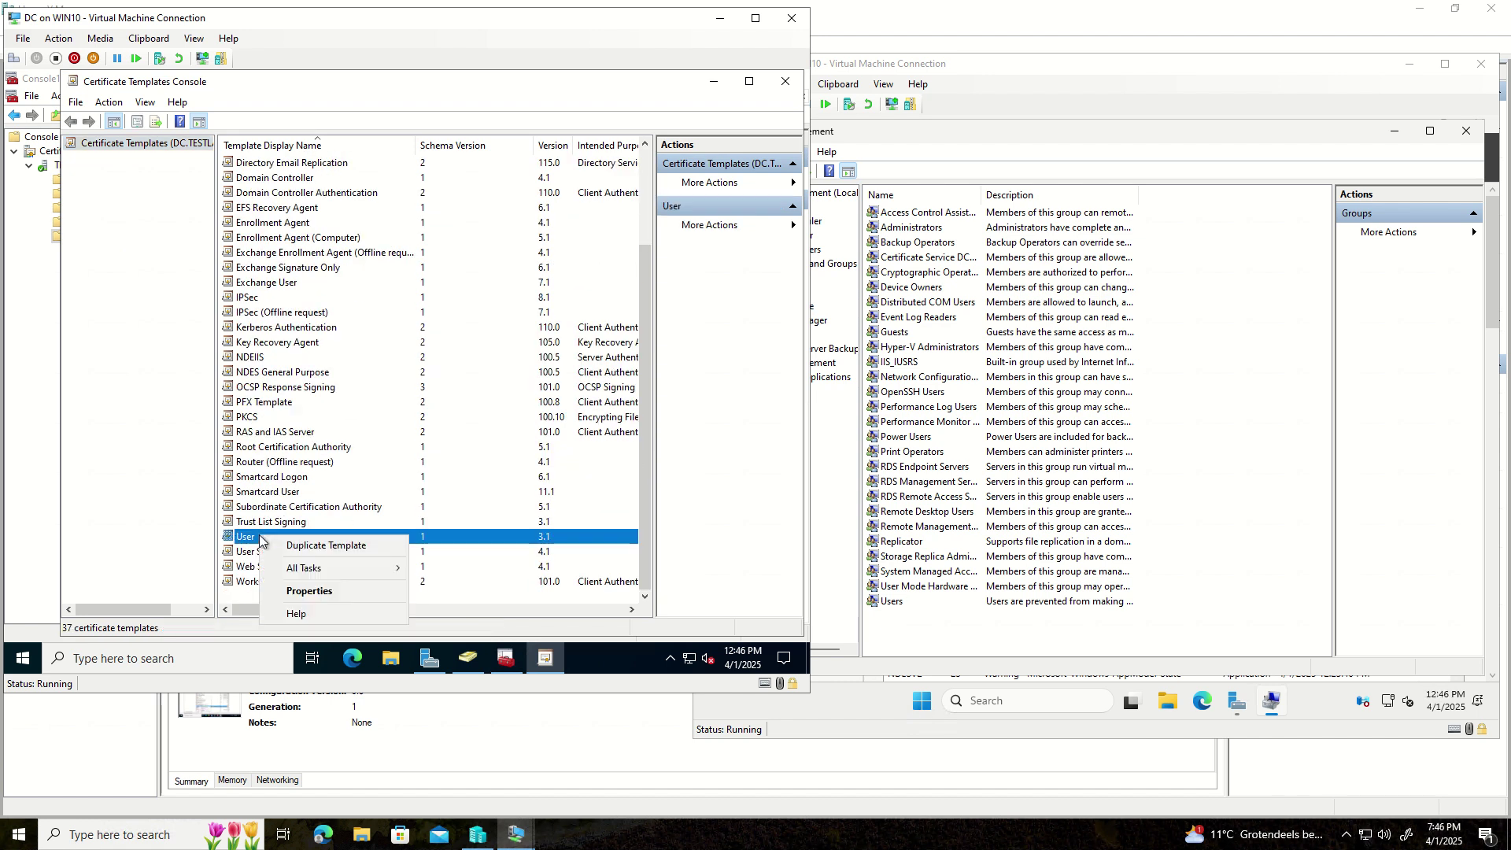
click(325, 549)
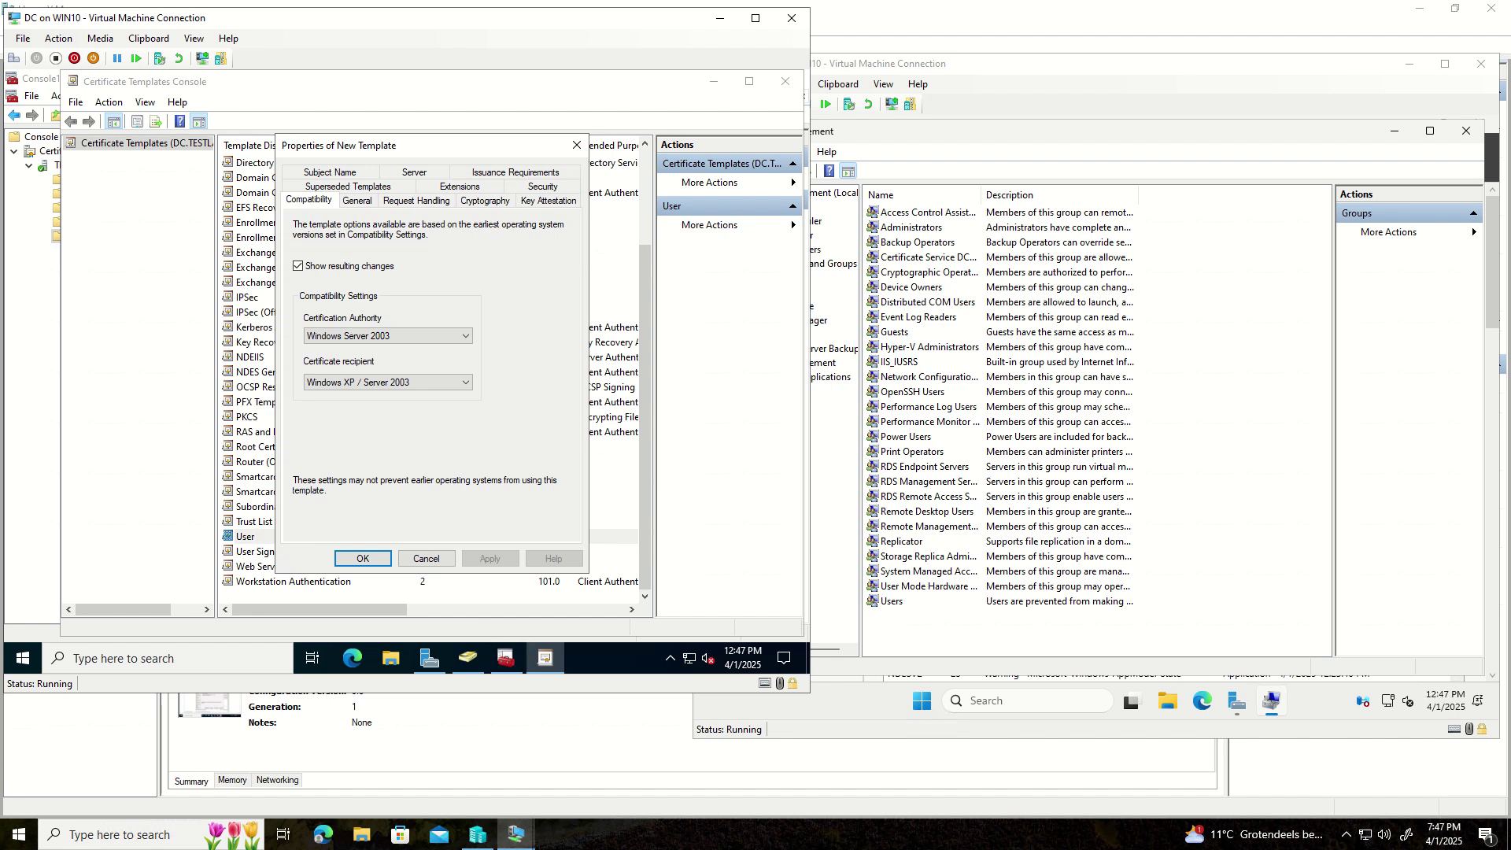
click(359, 201)
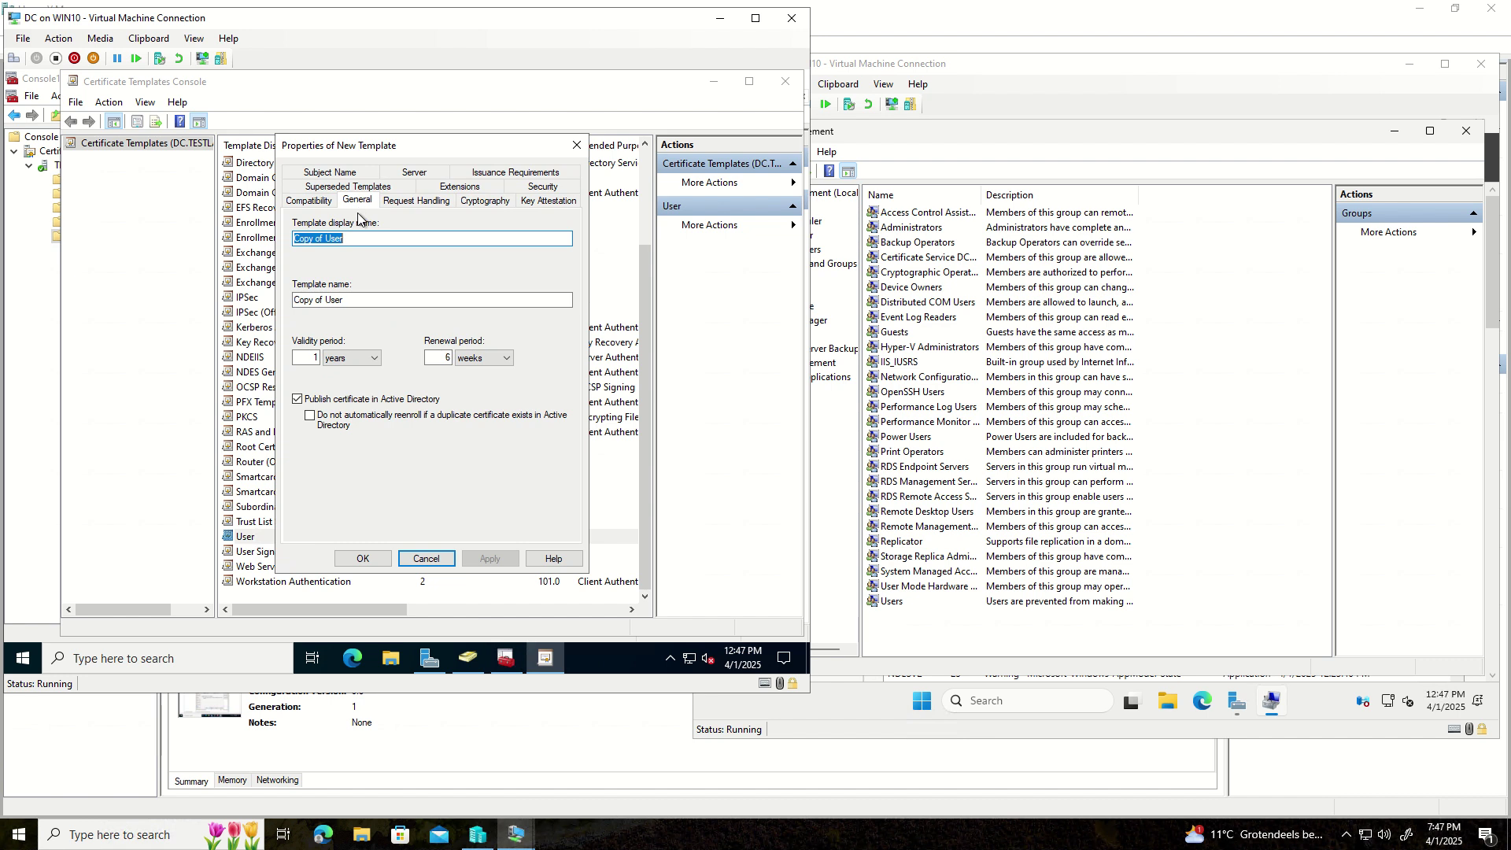
- Rename the template to 'NDES for video' and untick Publish certificate in Active Directory
click(357, 244)
key(ctrl+a)
text(N)
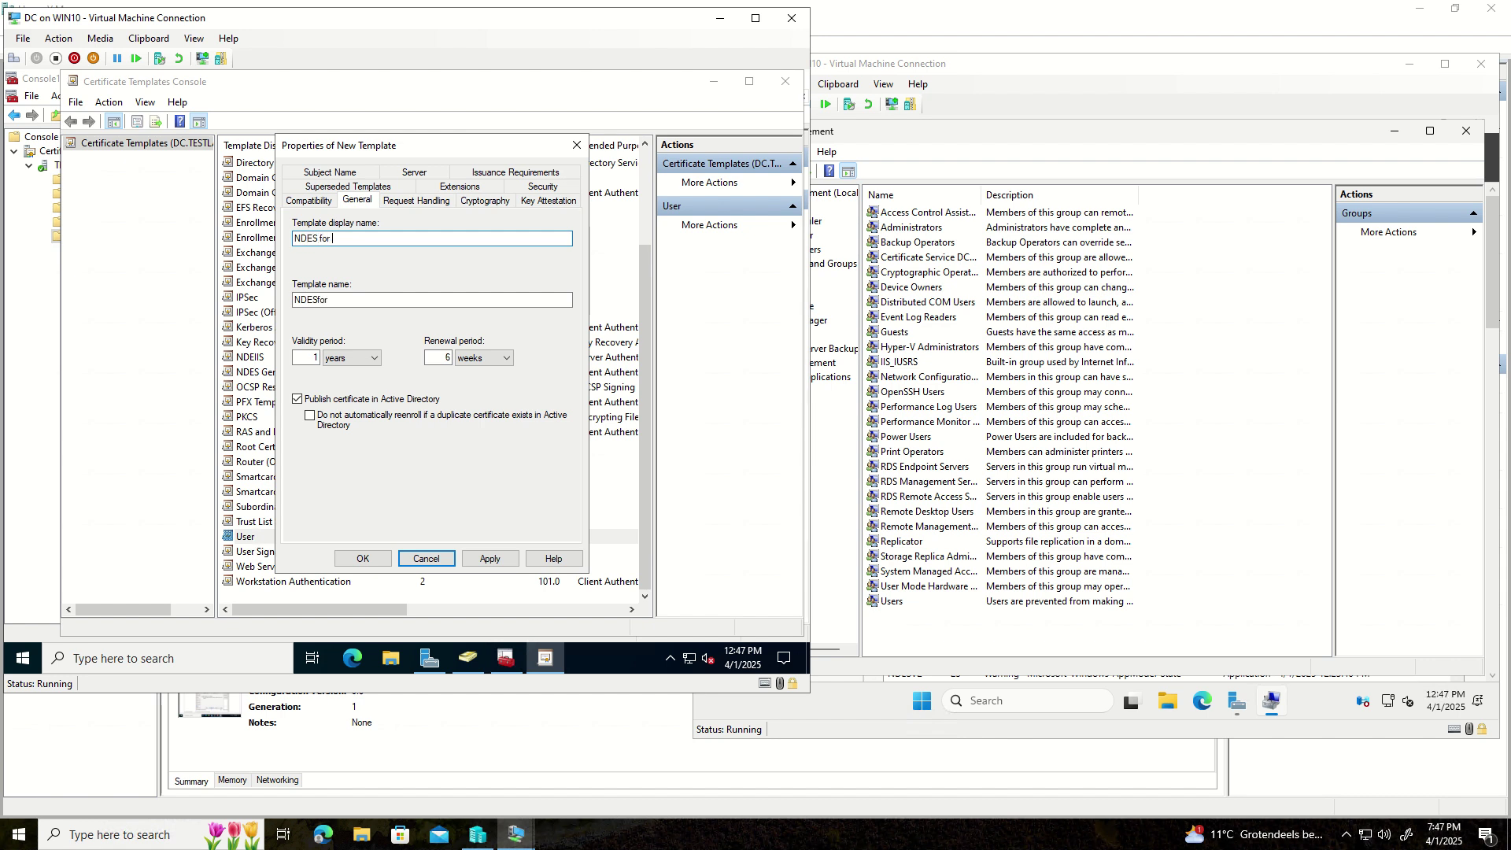
text(DES for video)
click(297, 399)
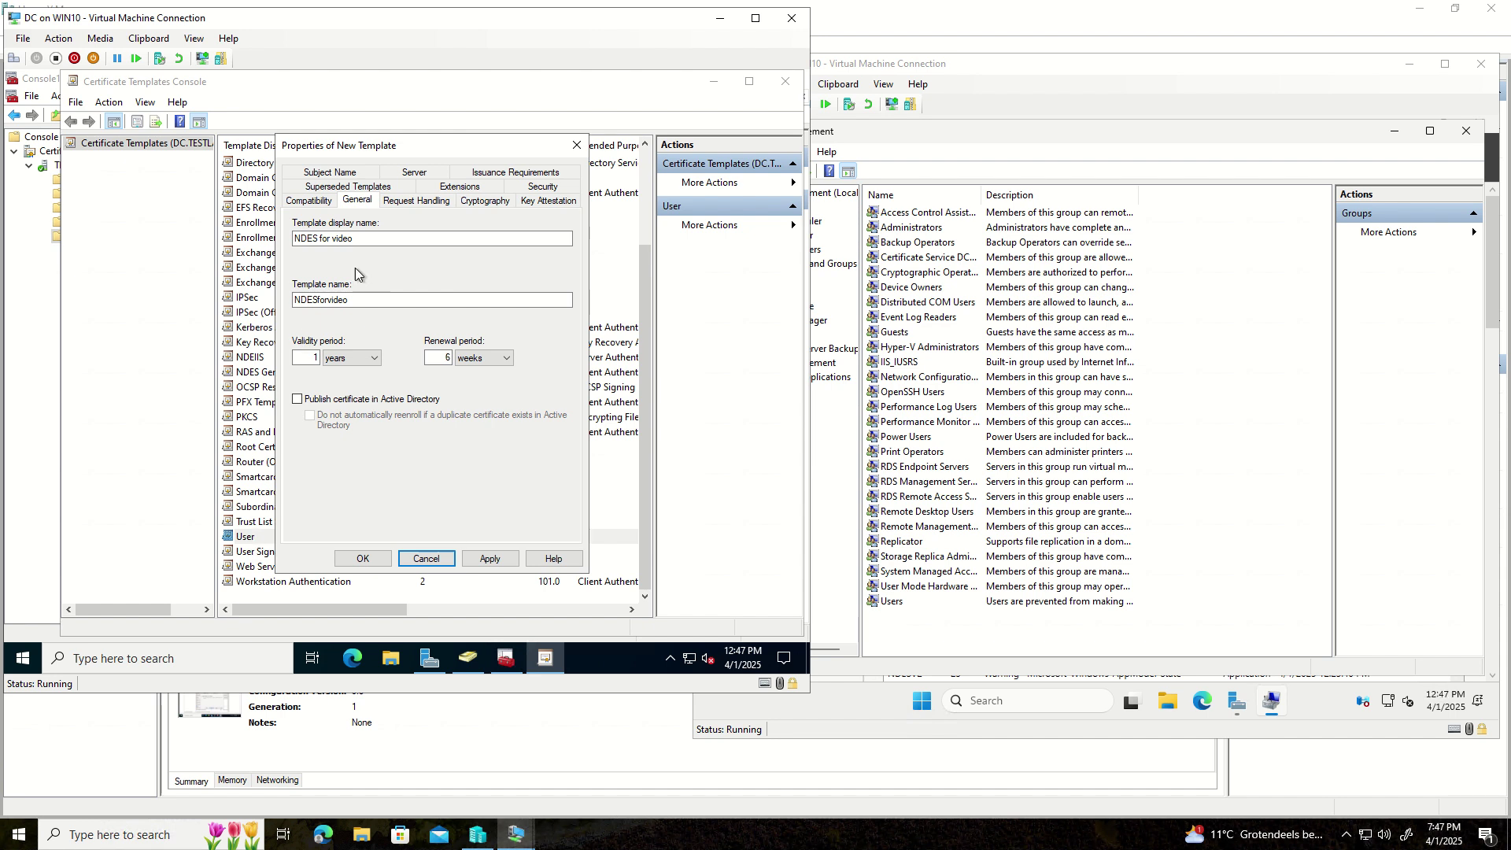
click(417, 203)
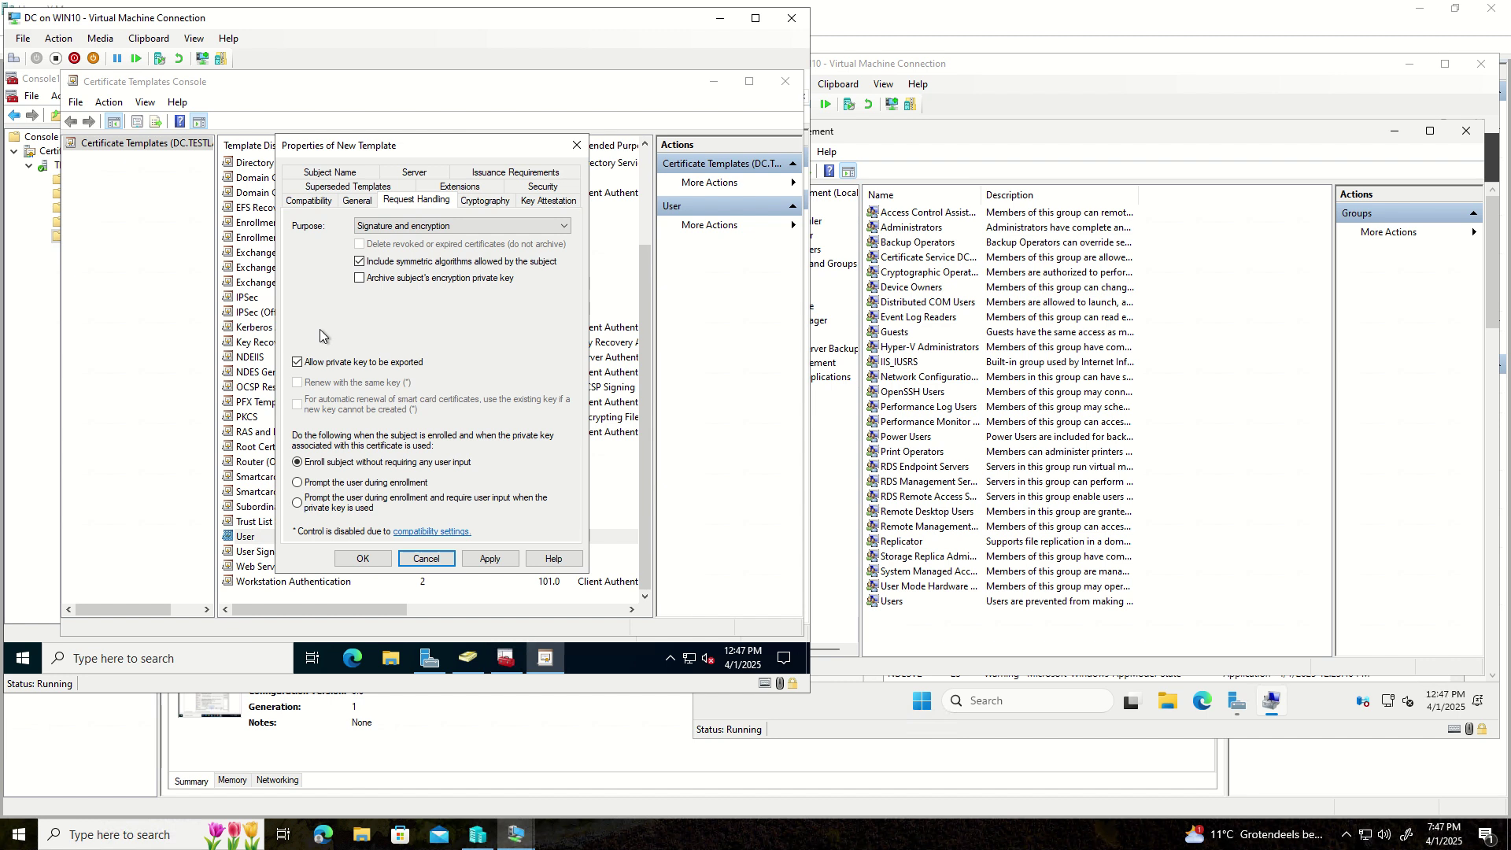
- Disallow private key export and set the subject name to Supply in the request
click(299, 365)
click(337, 173)
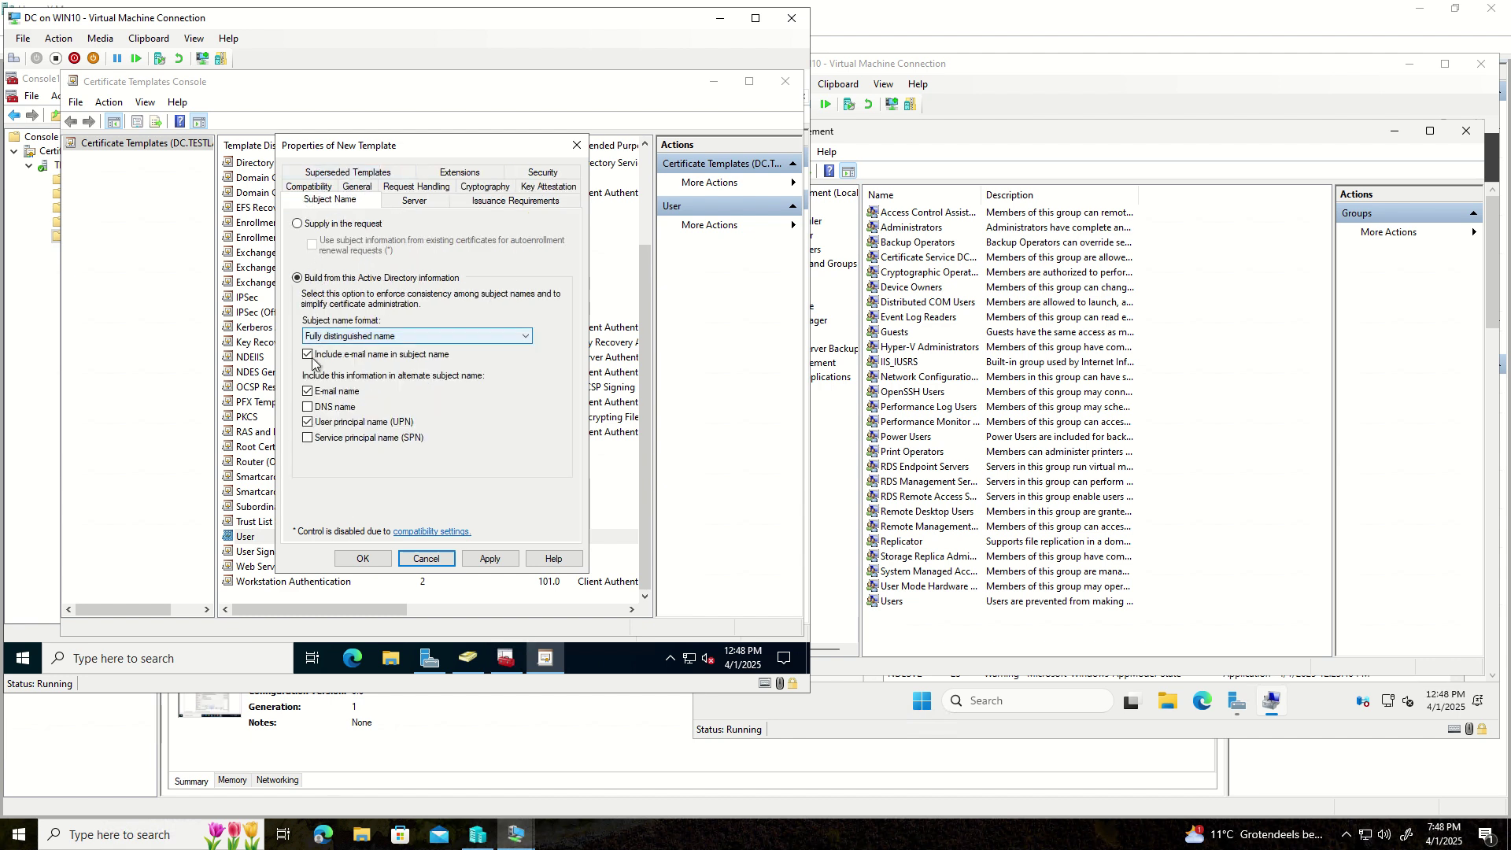
click(299, 225)
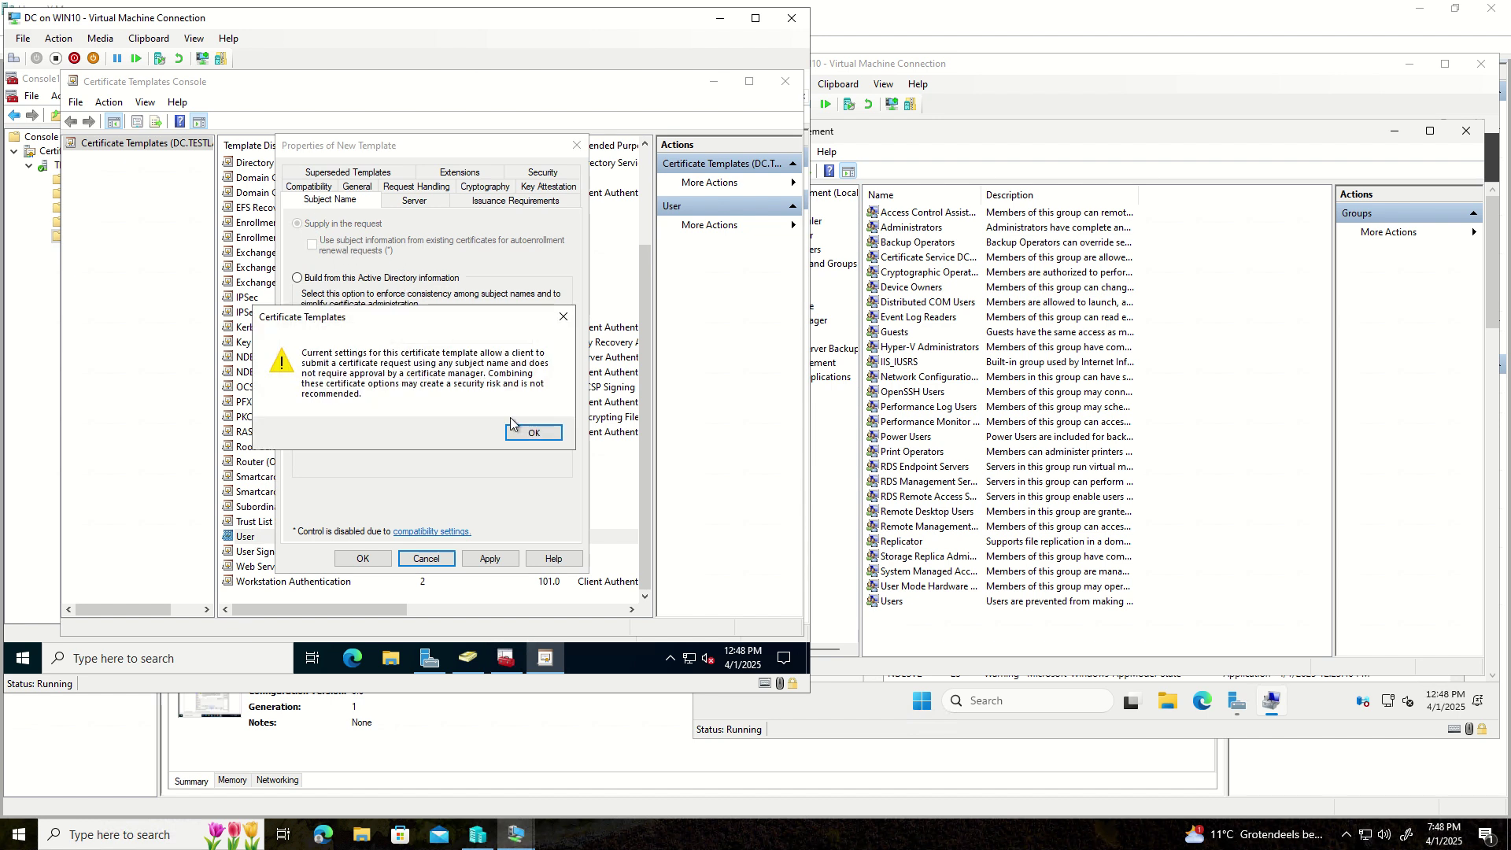
click(535, 433)
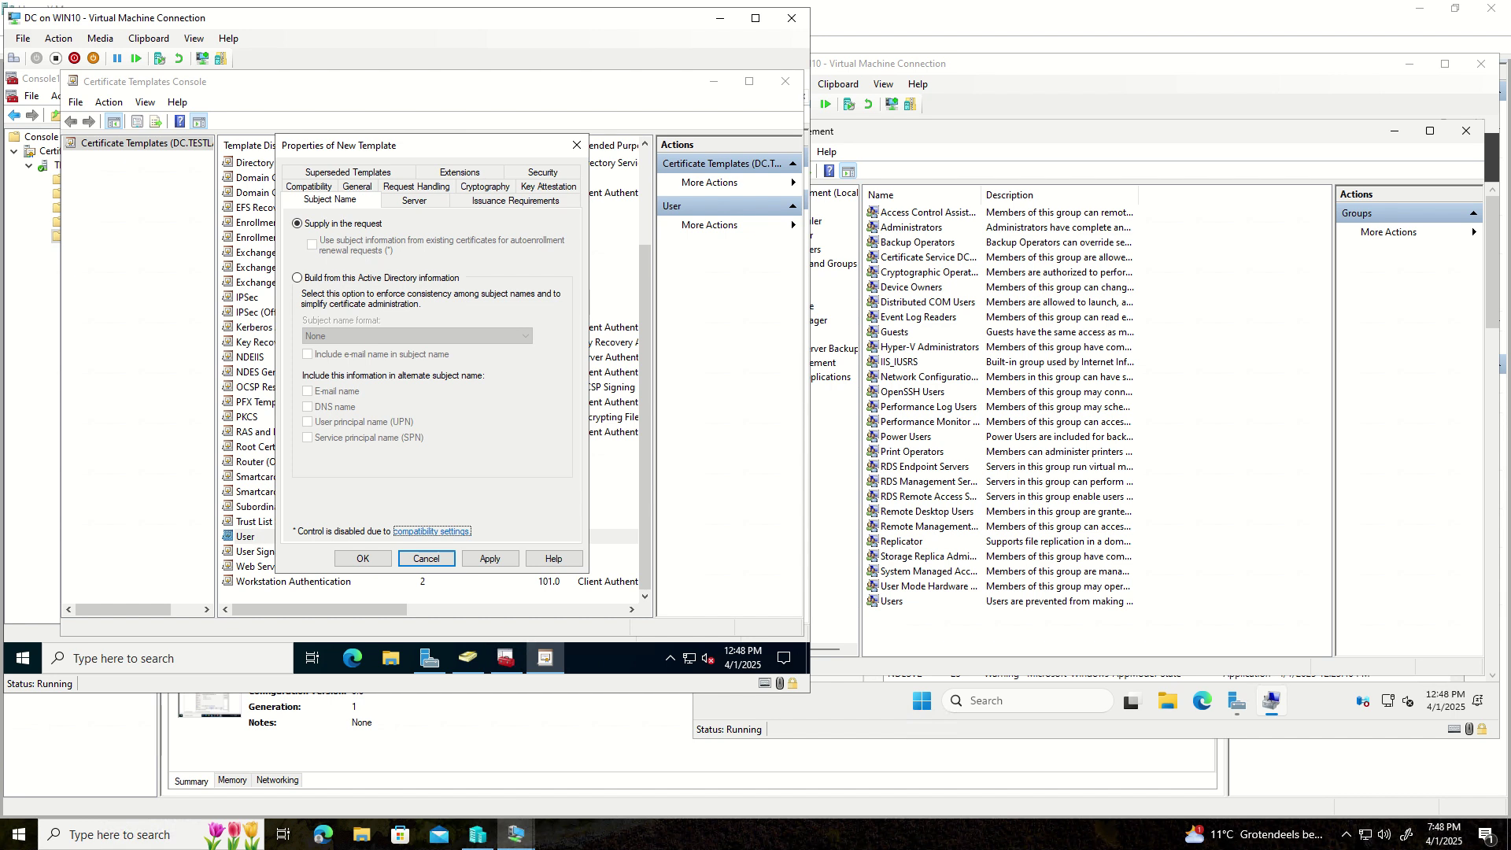
click(523, 173)
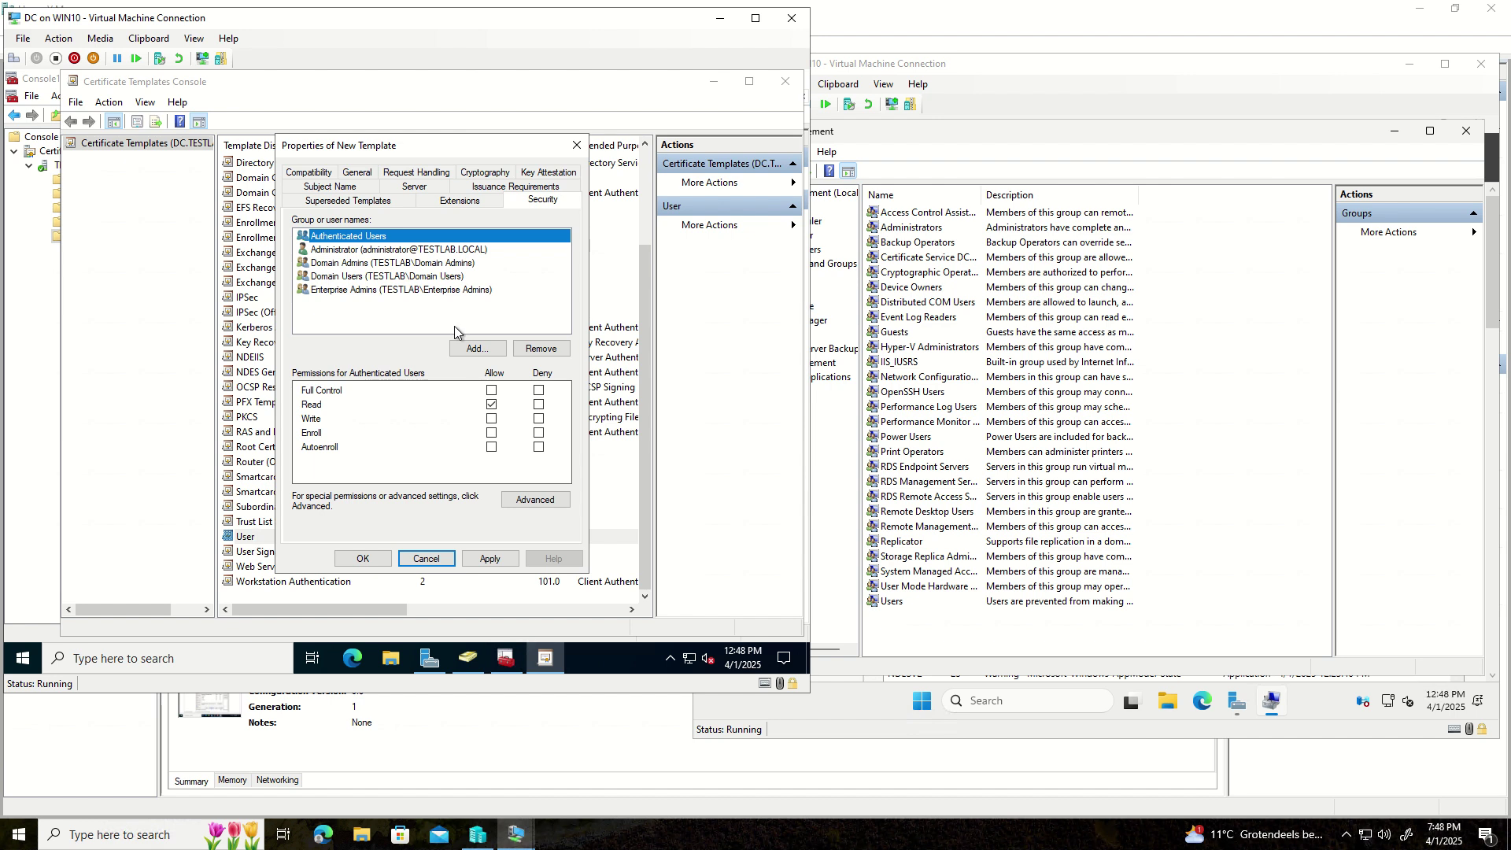
- Add the SVC-NDES account to the template's permissions with Enroll allowed
click(469, 352)
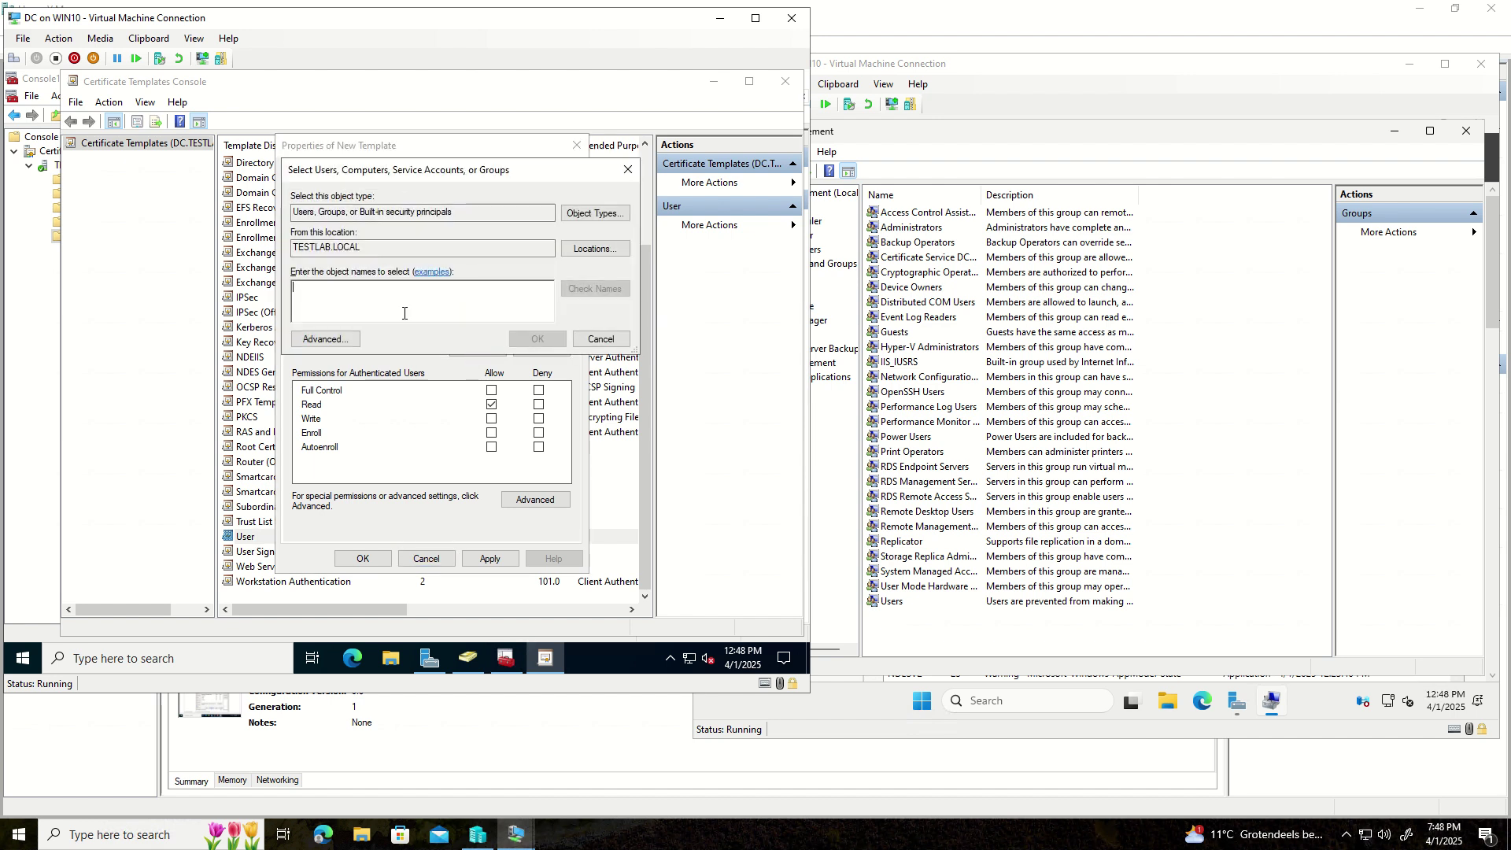
text(SVC)
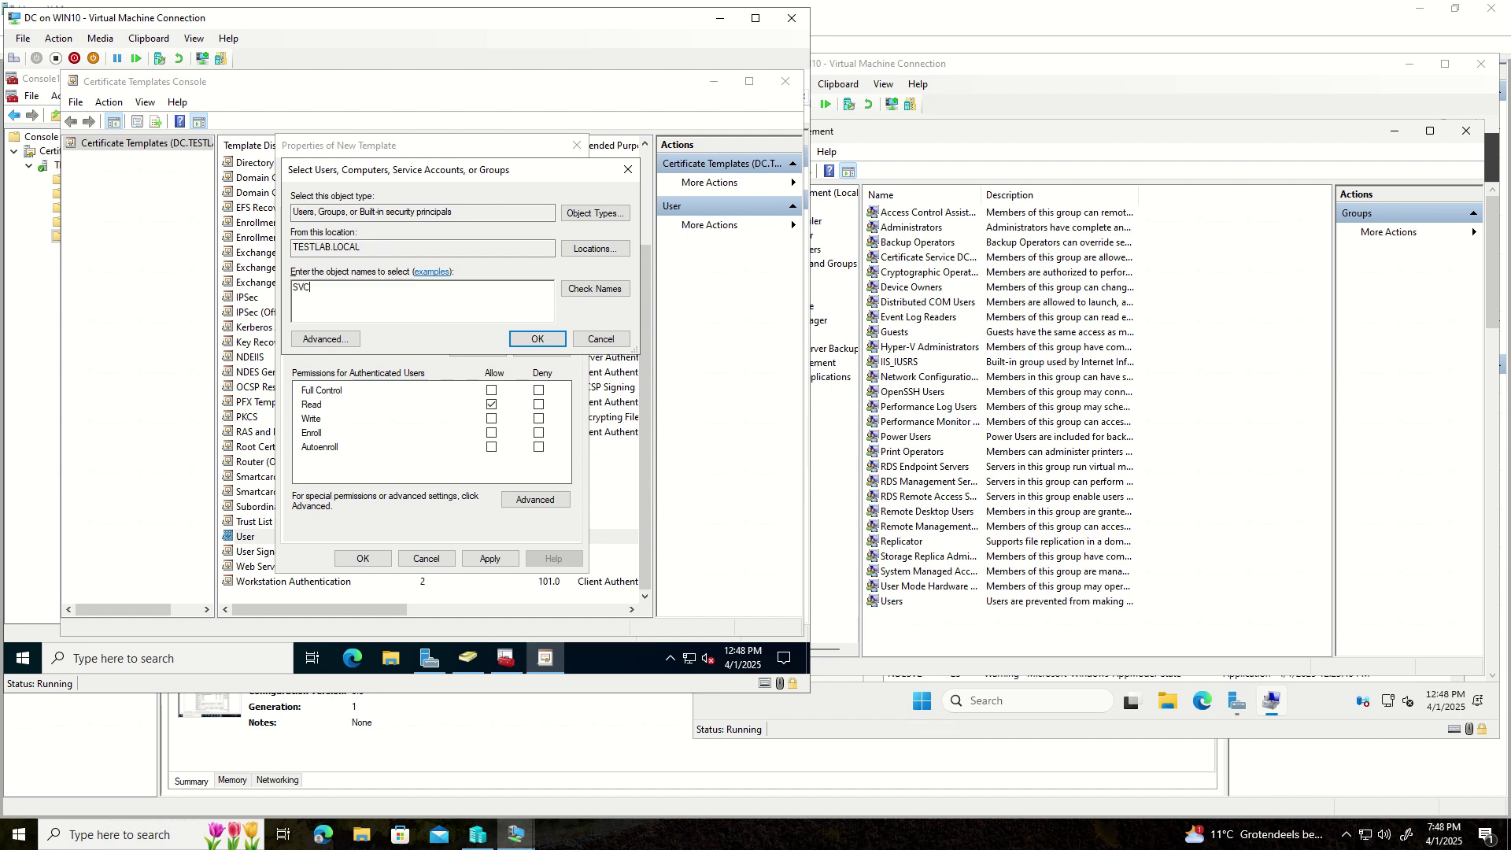
text(-NDES)
key(Return)
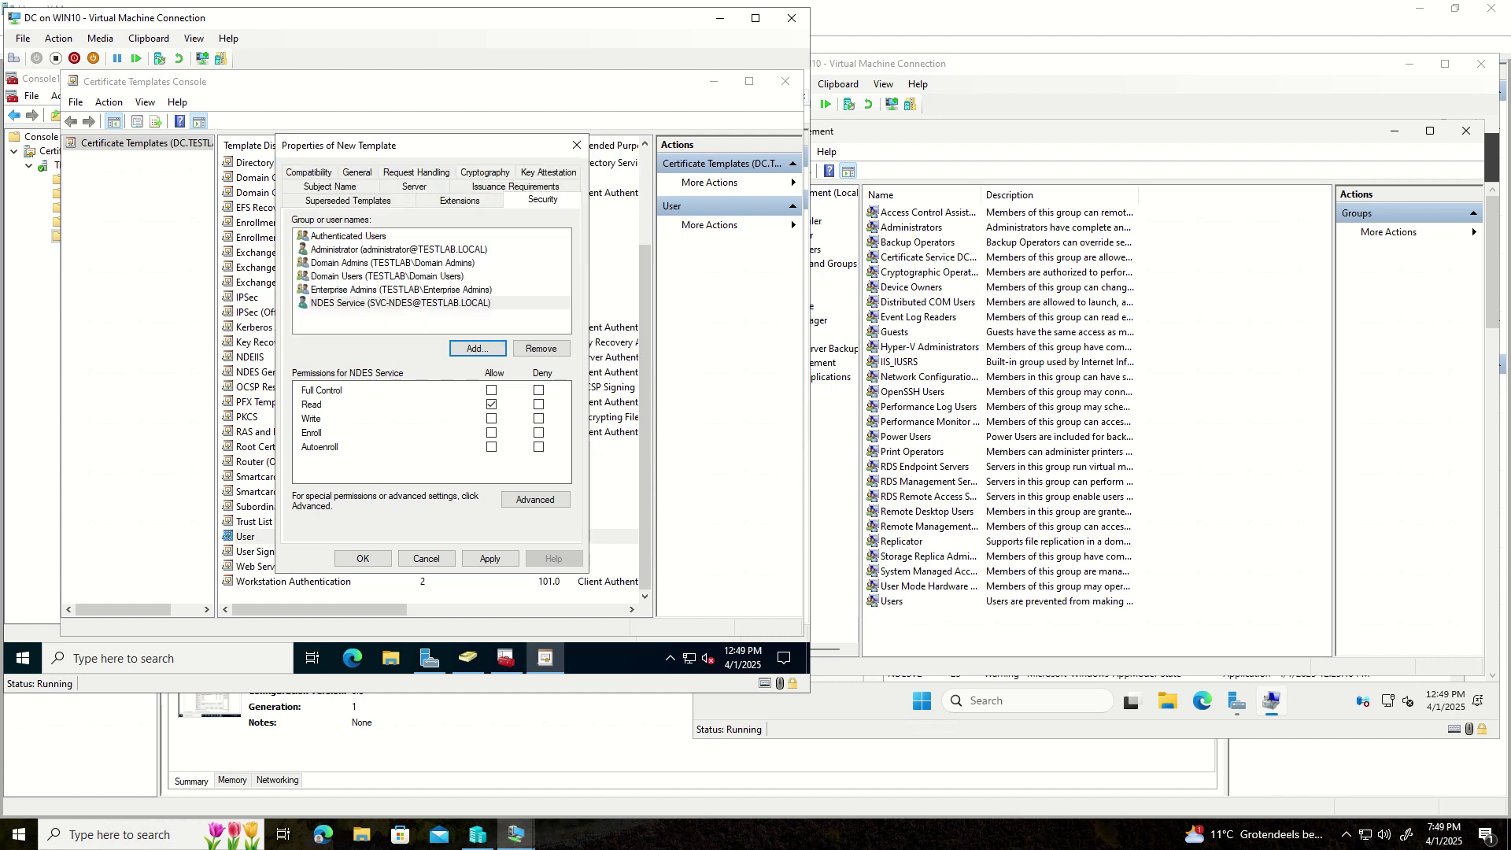
click(491, 435)
click(367, 325)
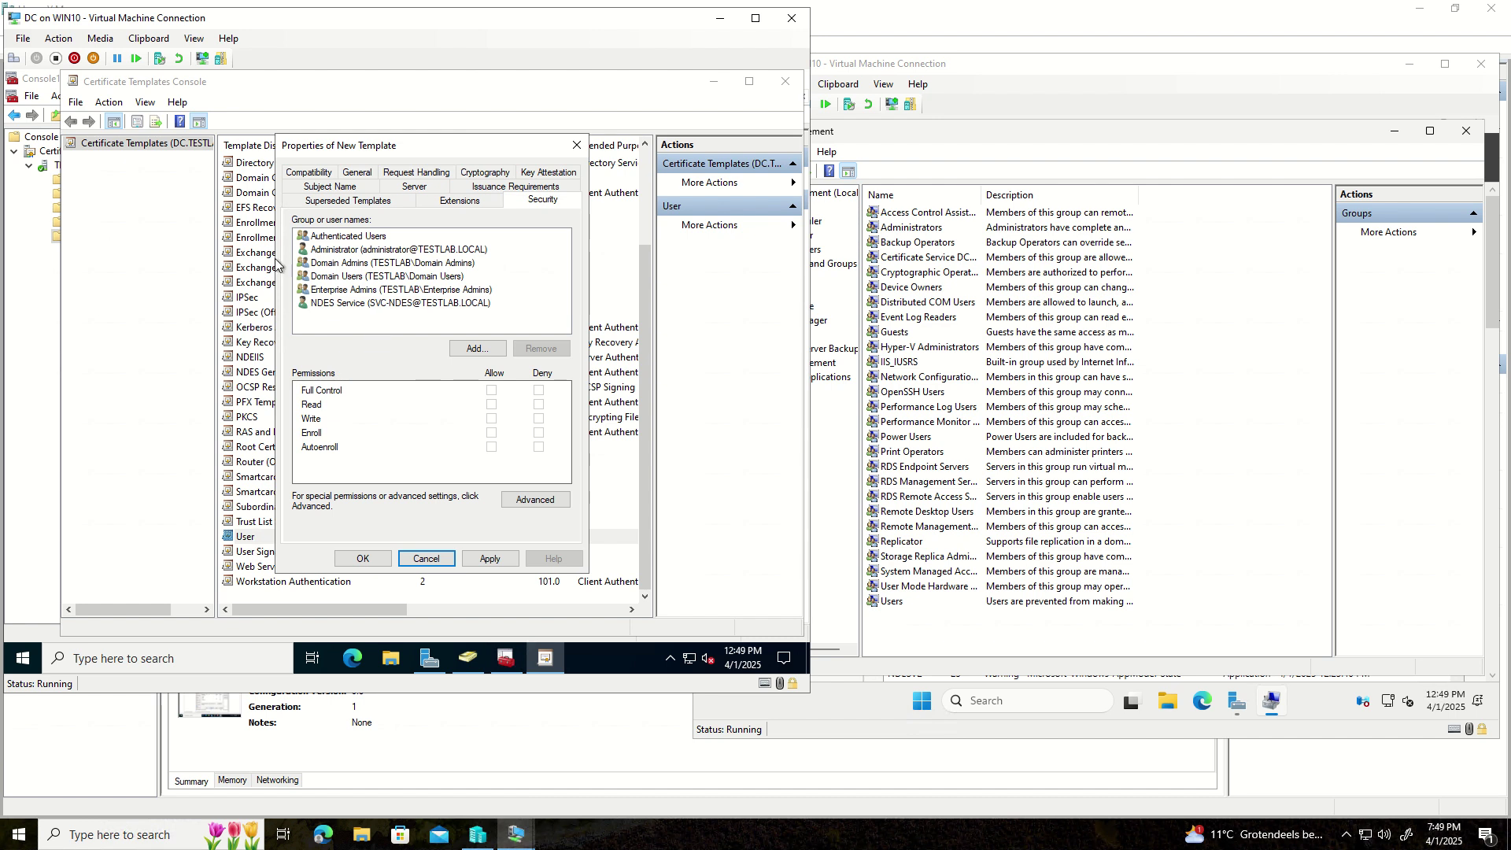
- Close Computer Management on the NDES server, then return to the domain controller
click(472, 349)
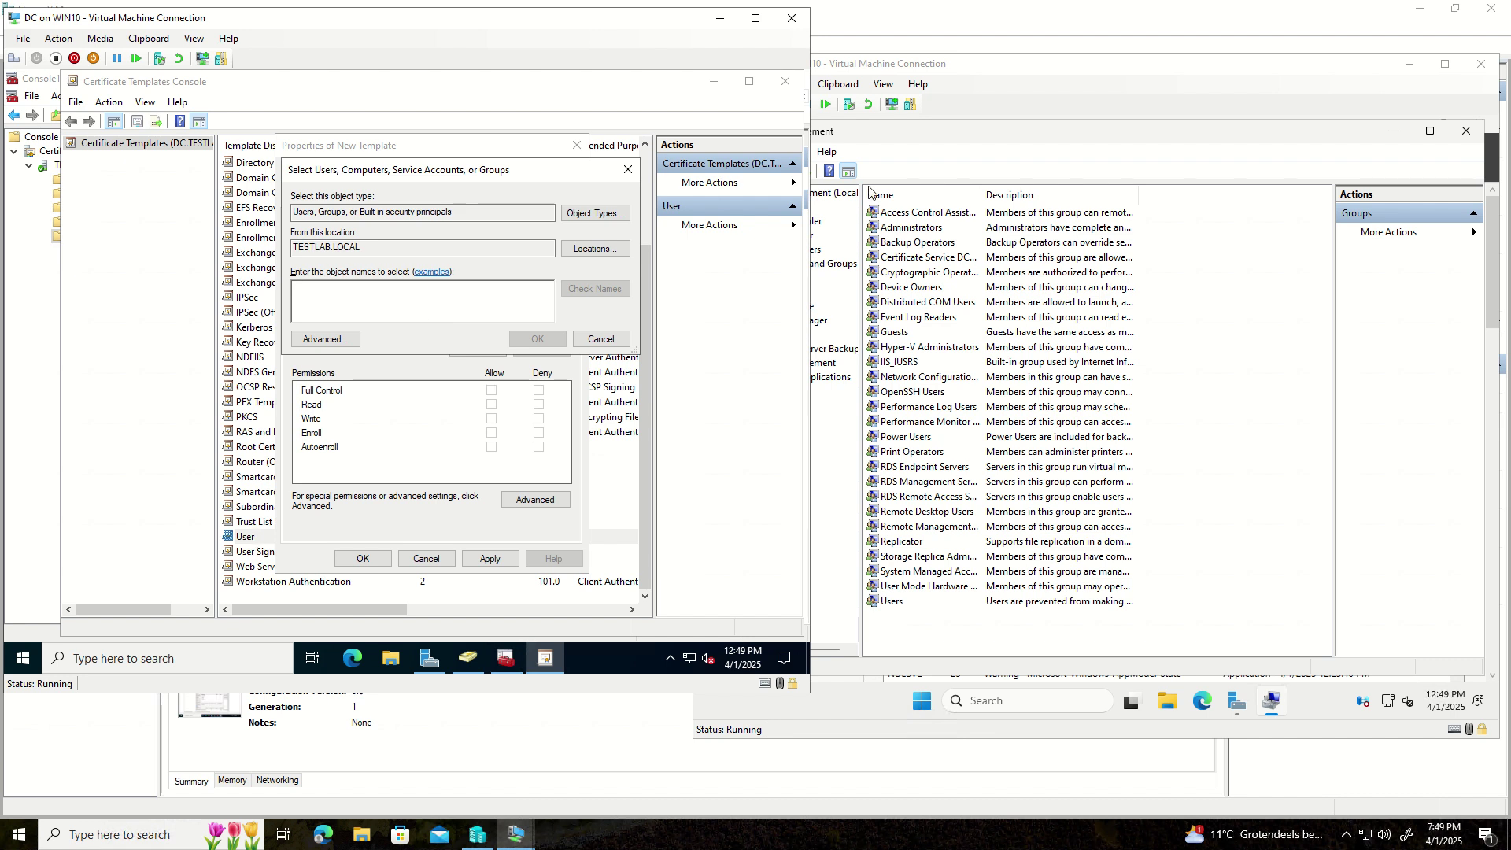
click(1139, 80)
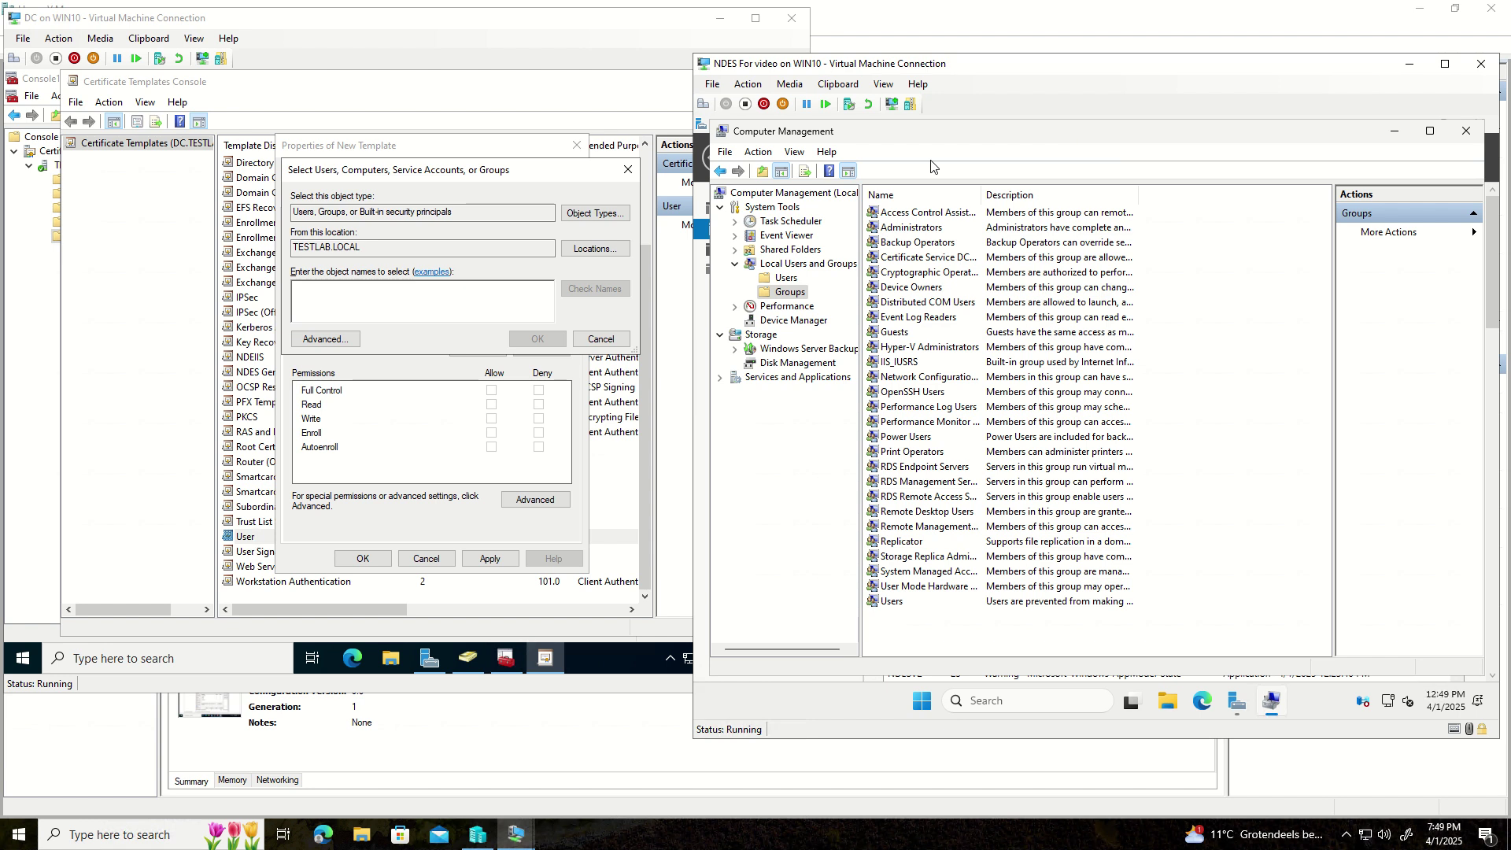
click(1463, 133)
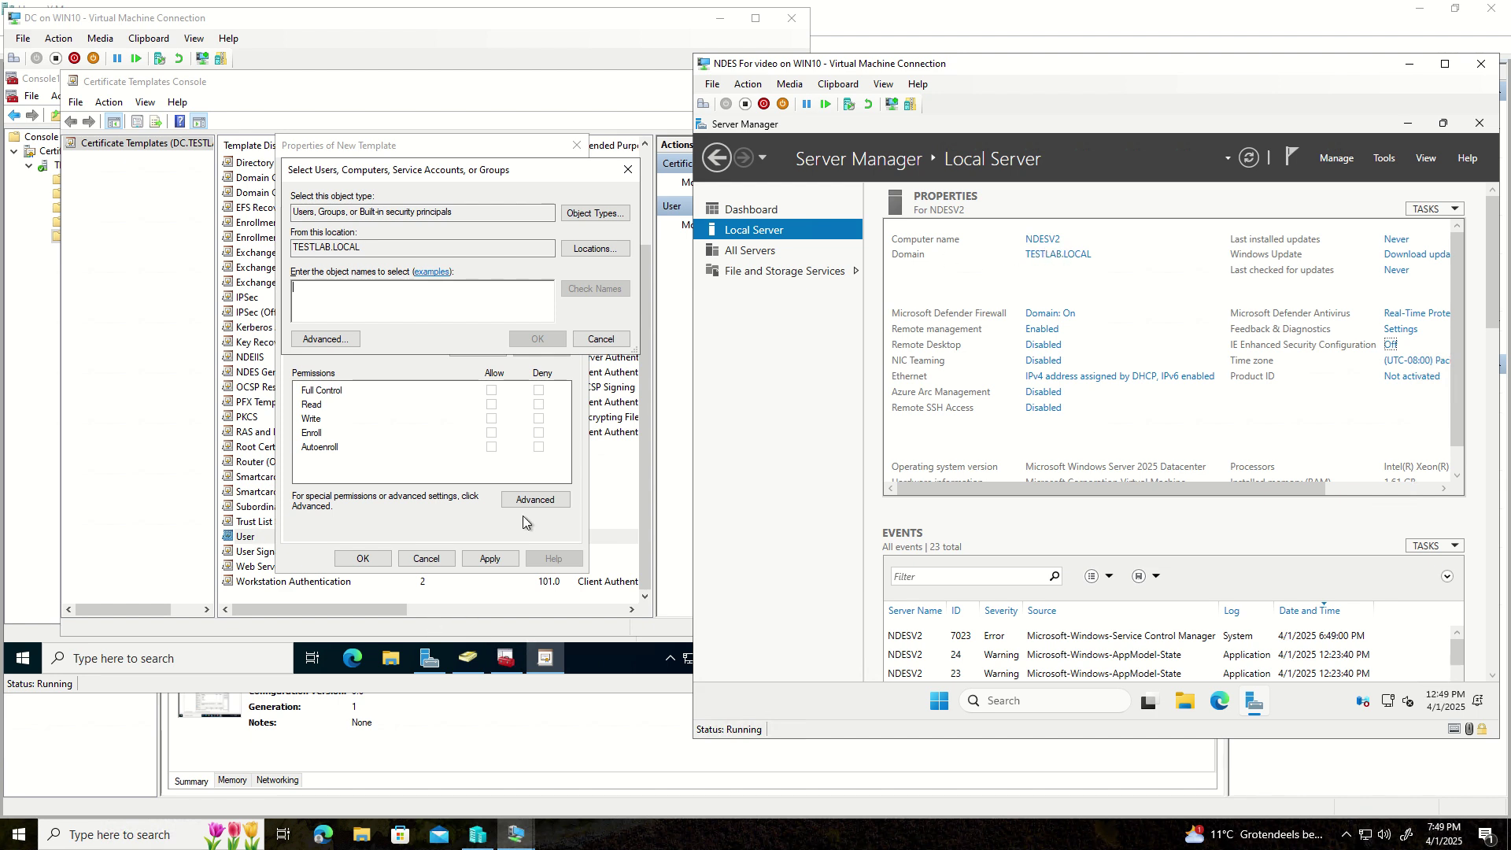
click(353, 308)
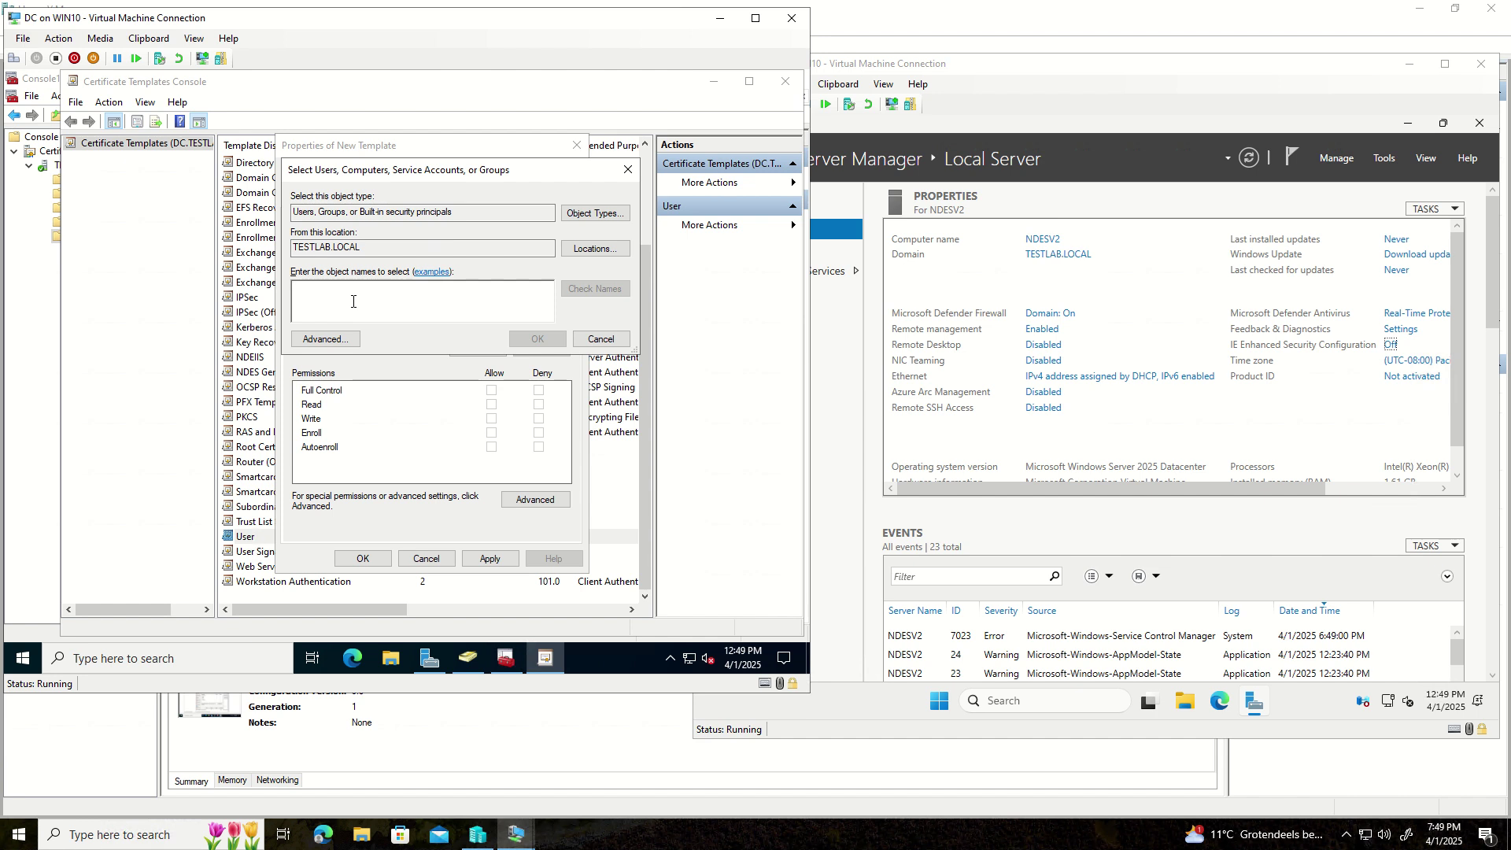
- Add the NDESV2 computer with Enroll allowed, then apply and save the template
click(595, 213)
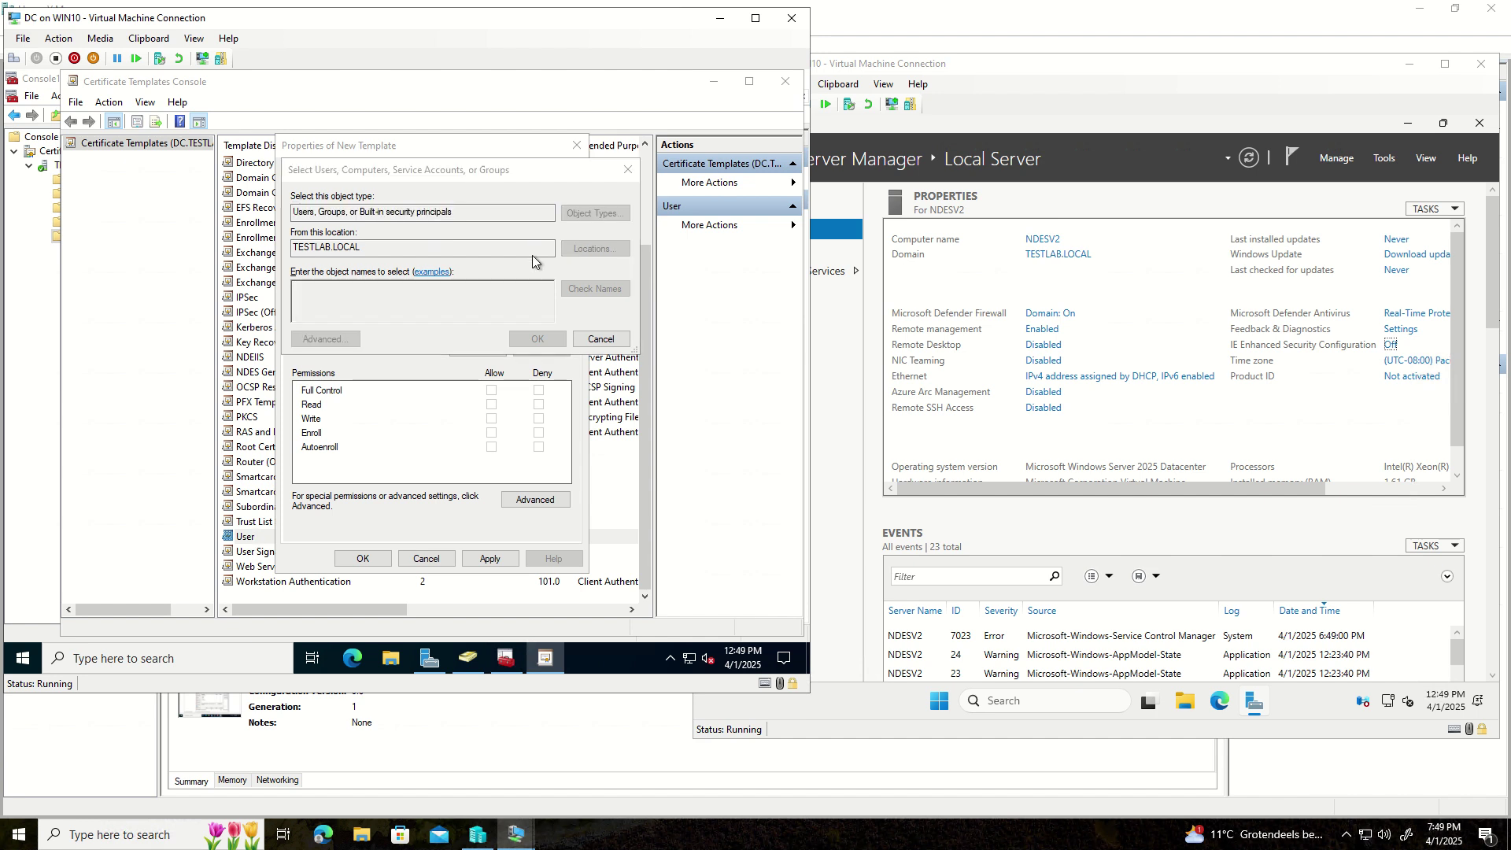
click(307, 289)
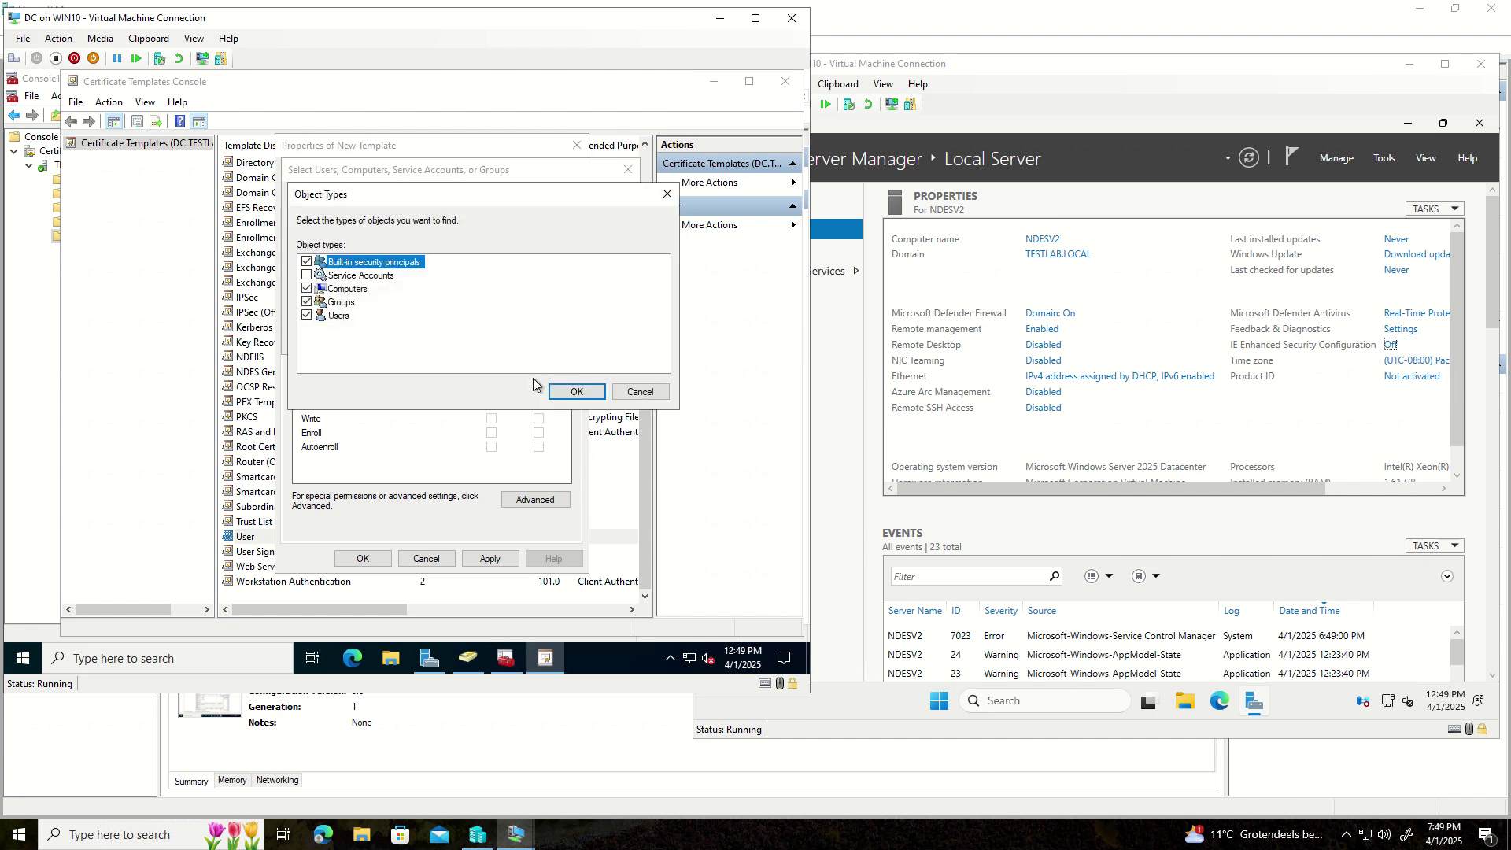
click(574, 391)
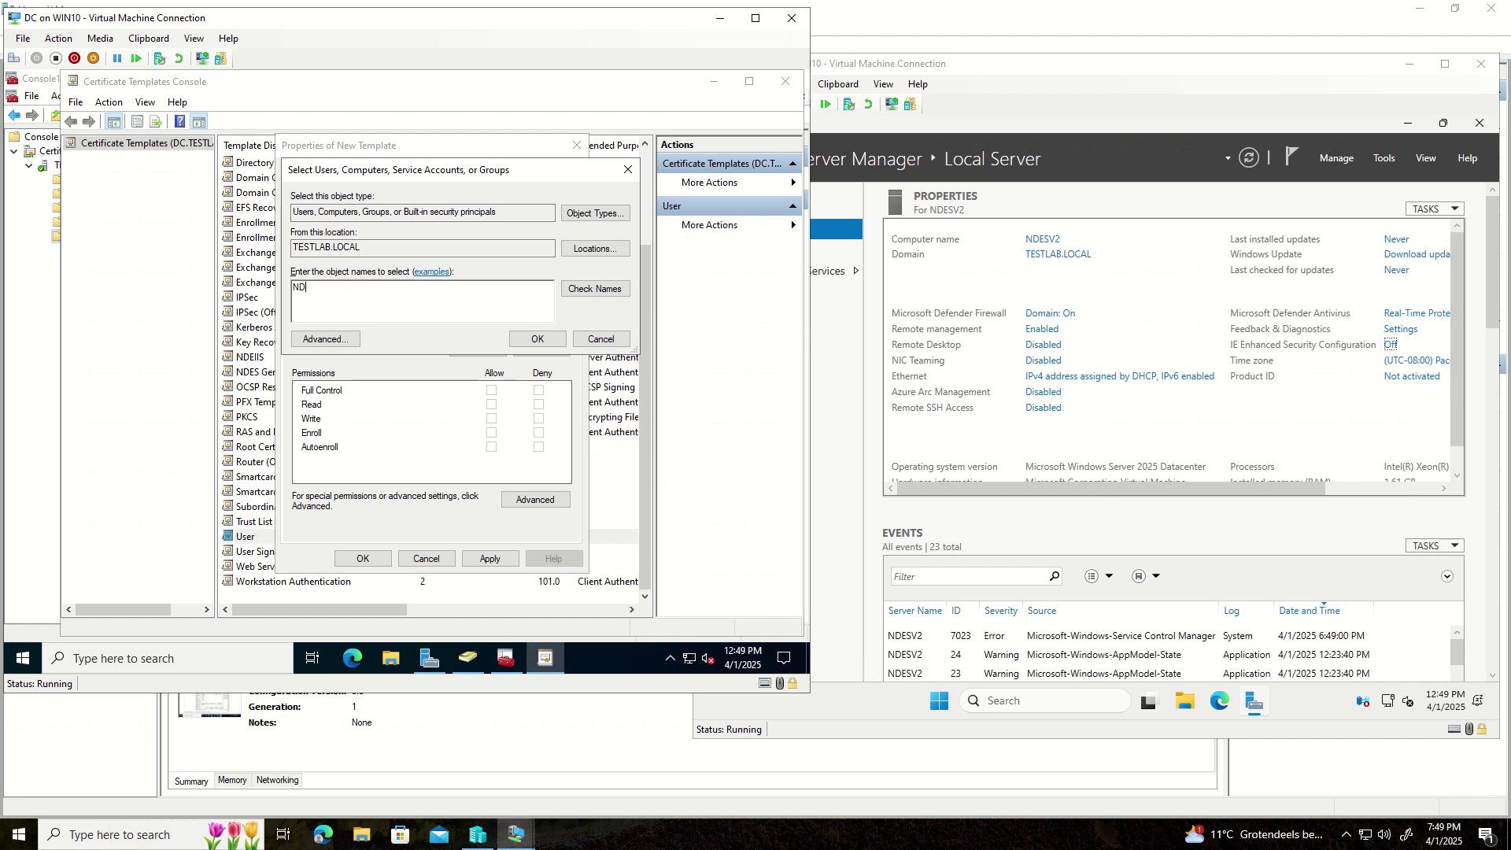
text(NDESV2)
key(Return)
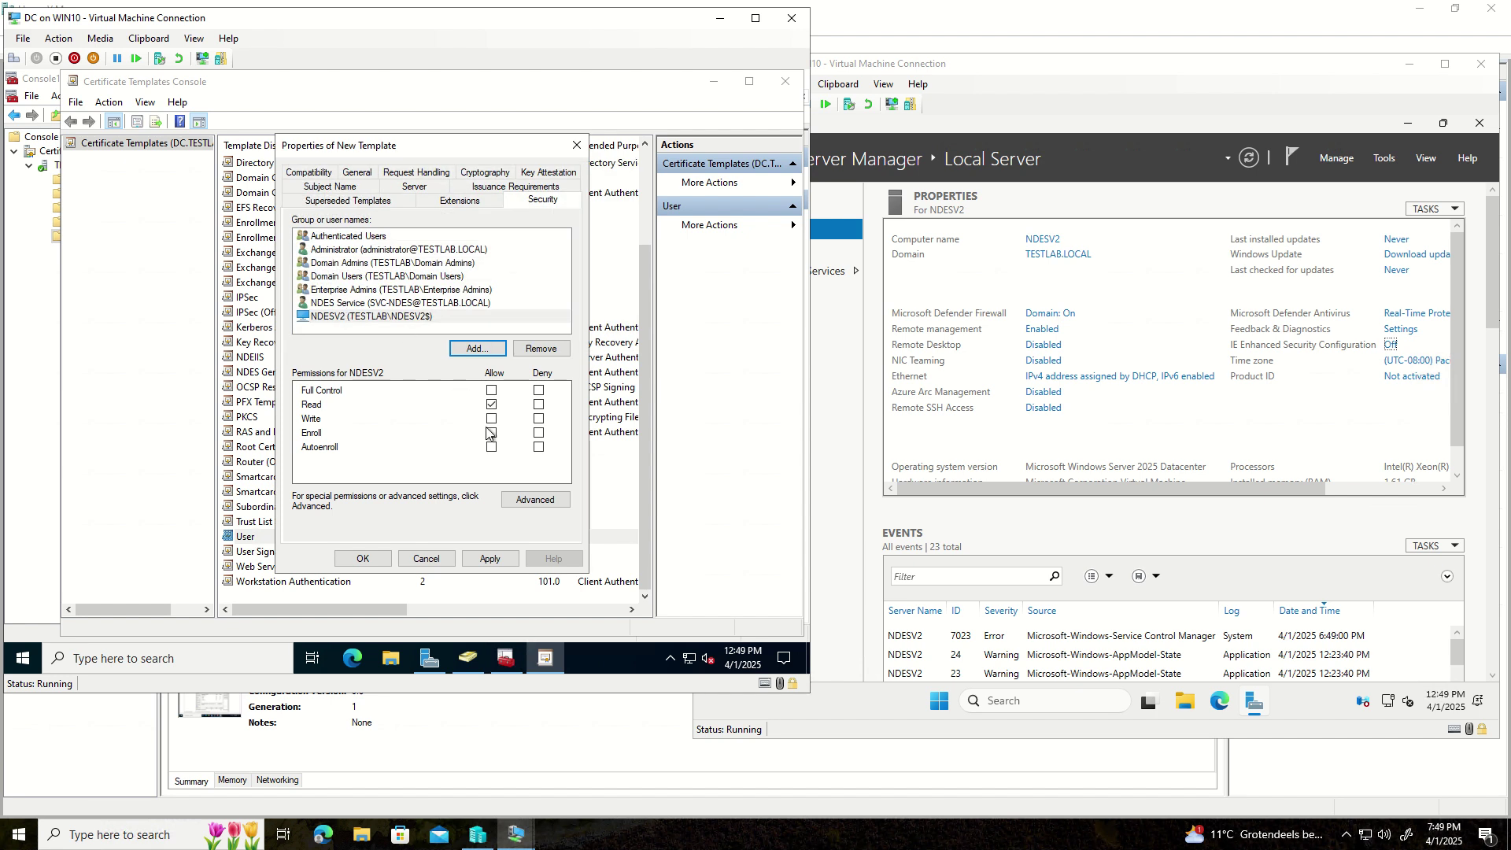
click(491, 433)
click(489, 559)
click(355, 560)
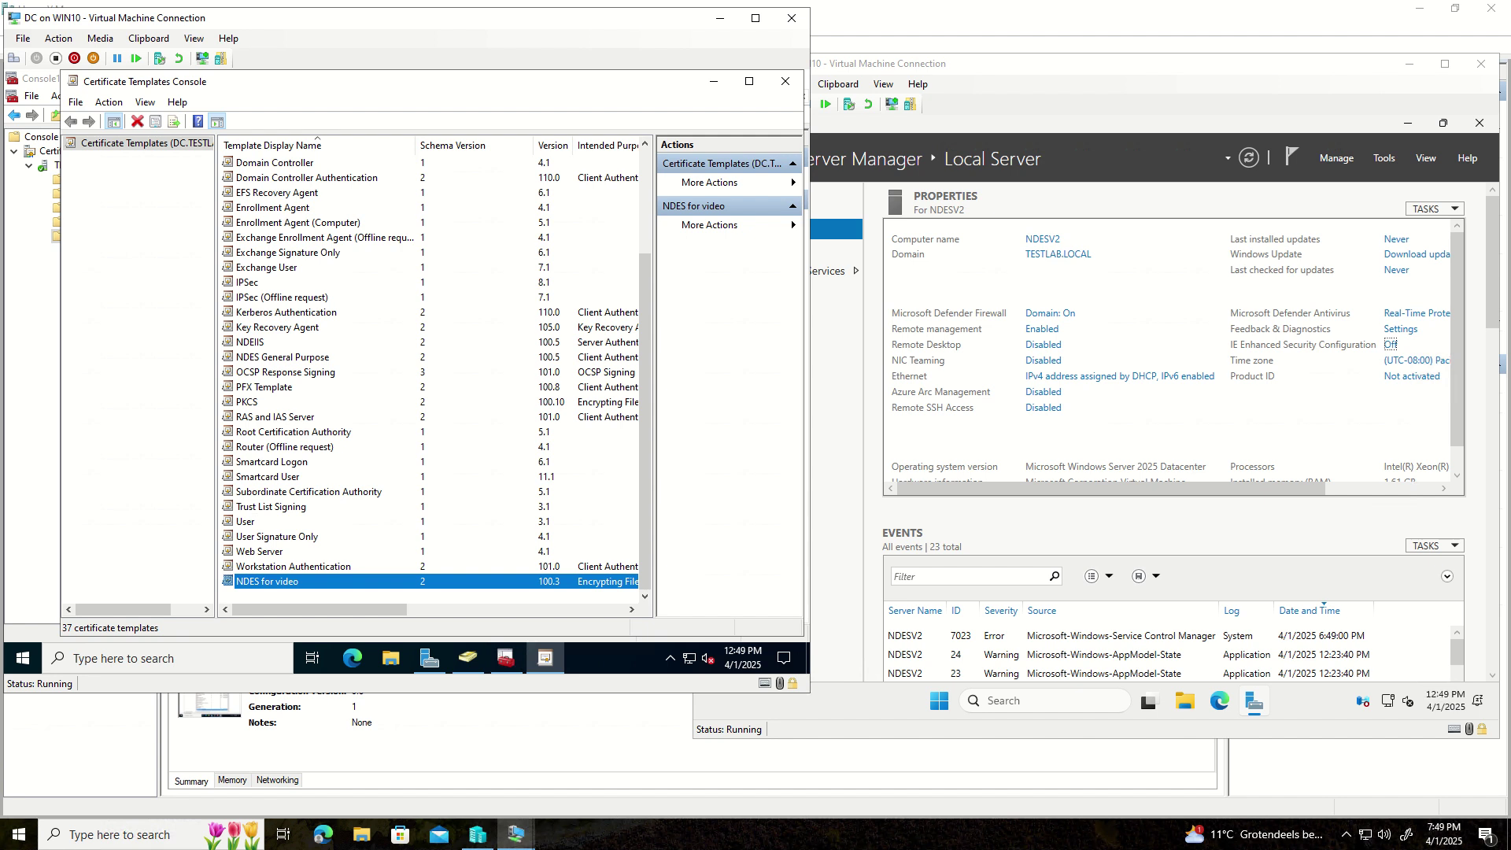
- Inspect NDES for video's Application Policies and Key Usage extensions, then close properties and the templates console
double_click(299, 581)
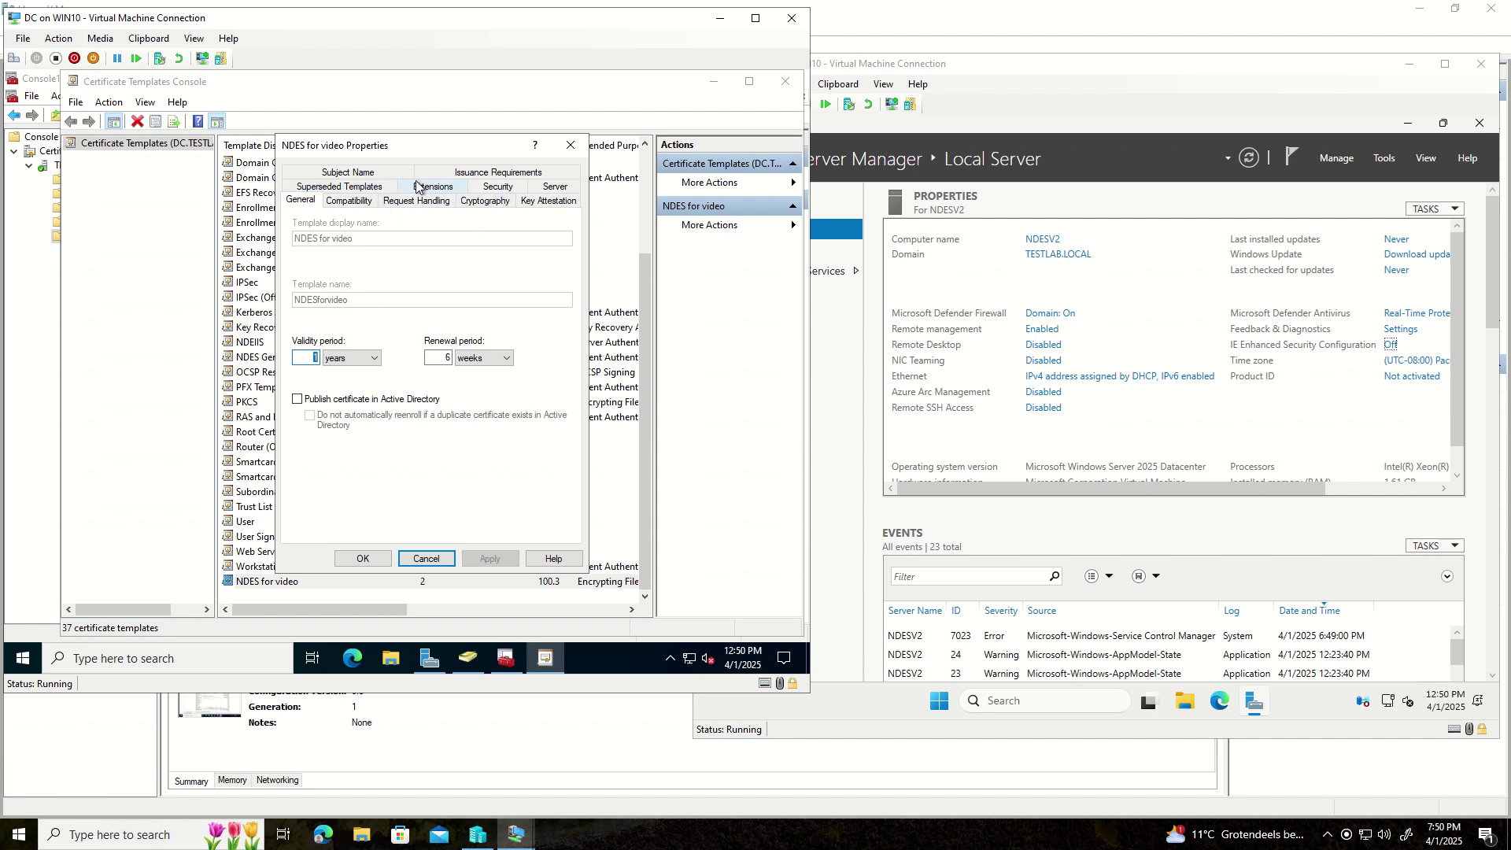
click(422, 187)
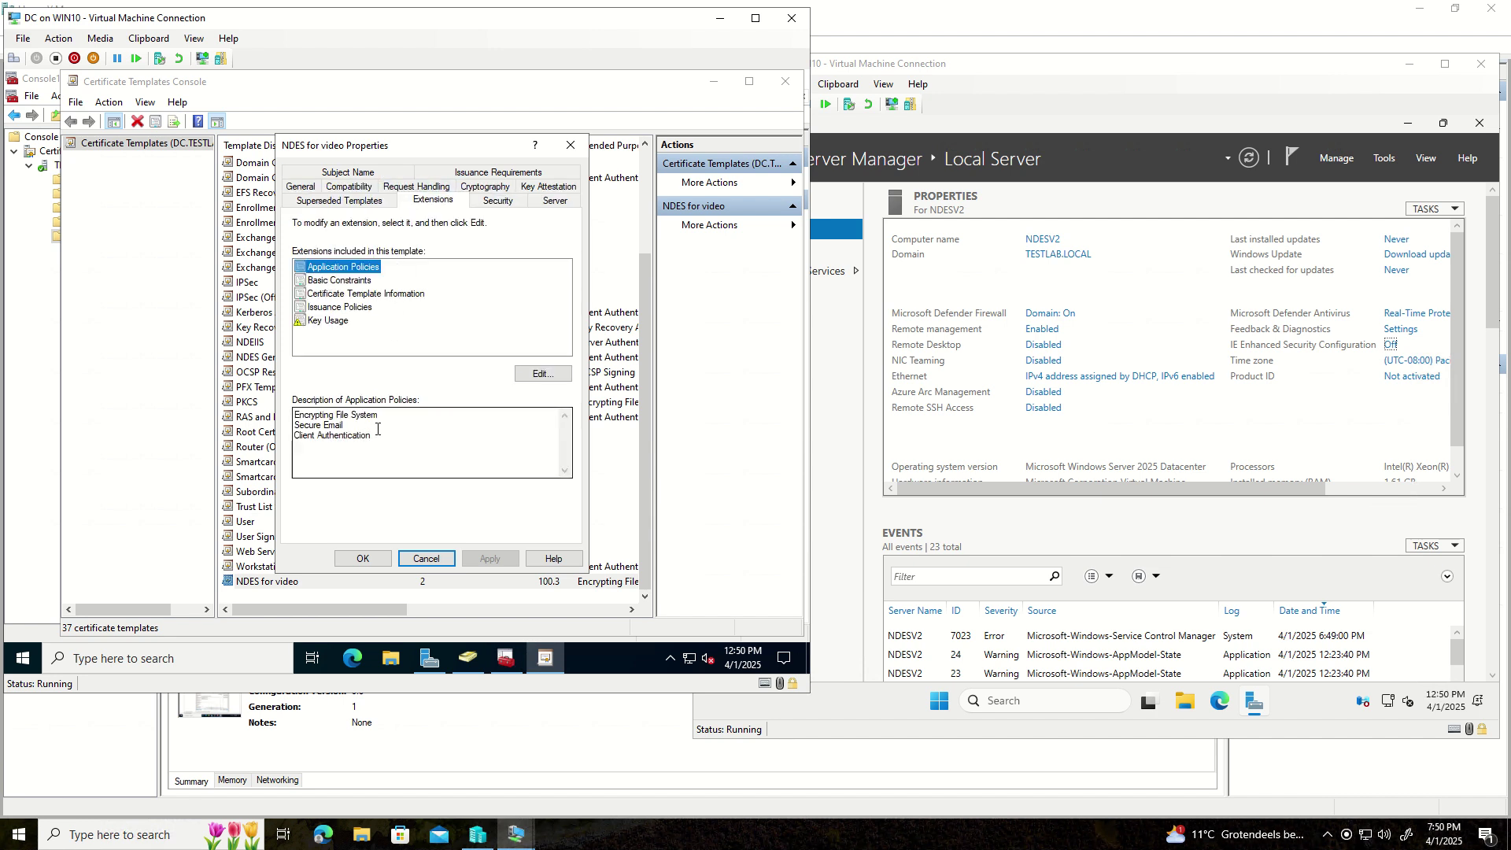
drag(375, 437, 299, 433)
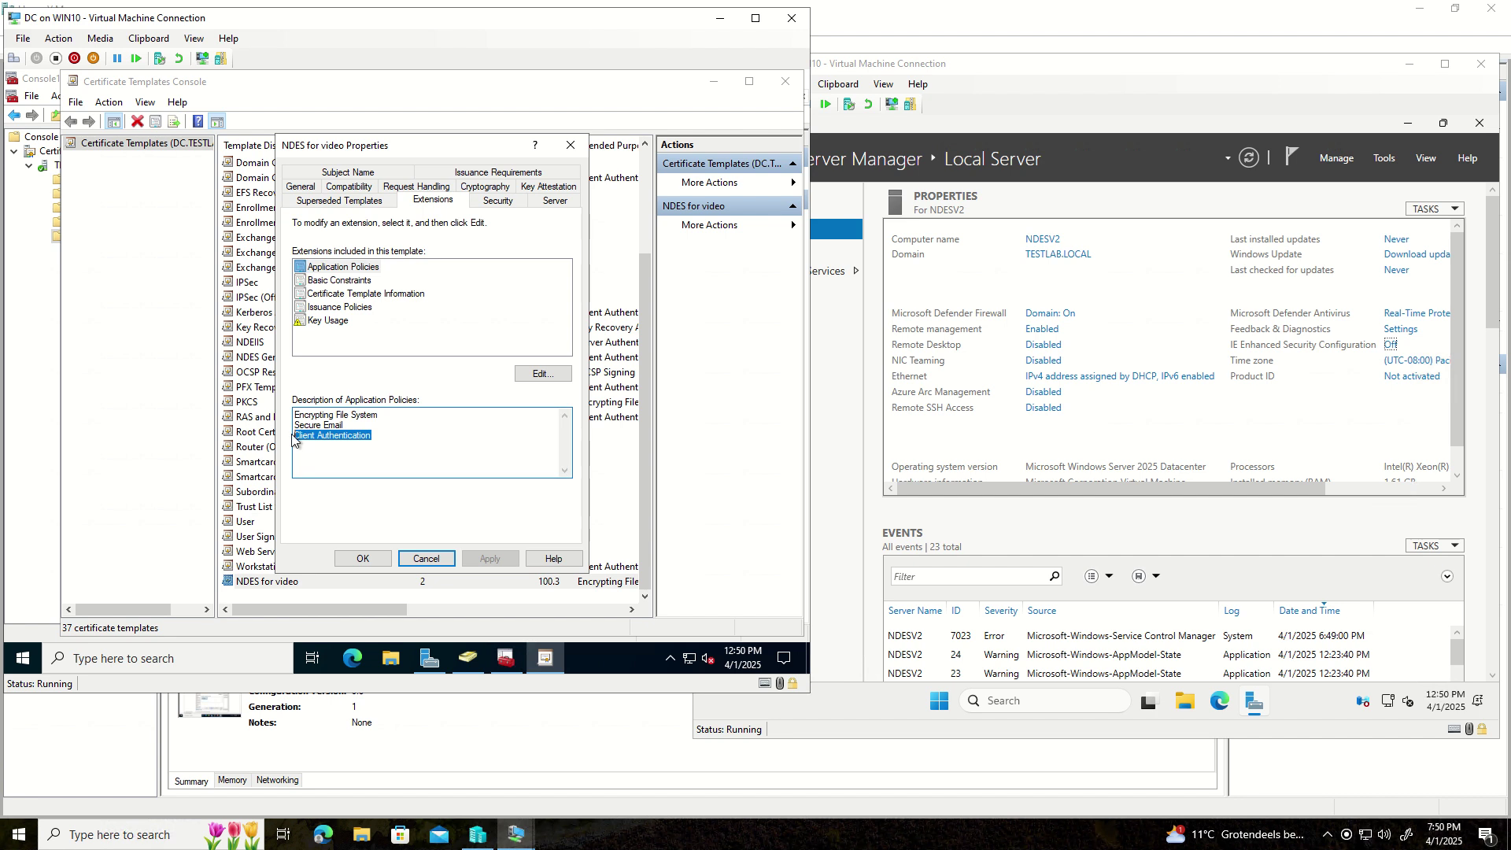
click(309, 419)
drag(375, 437, 298, 437)
click(337, 322)
double_click(338, 324)
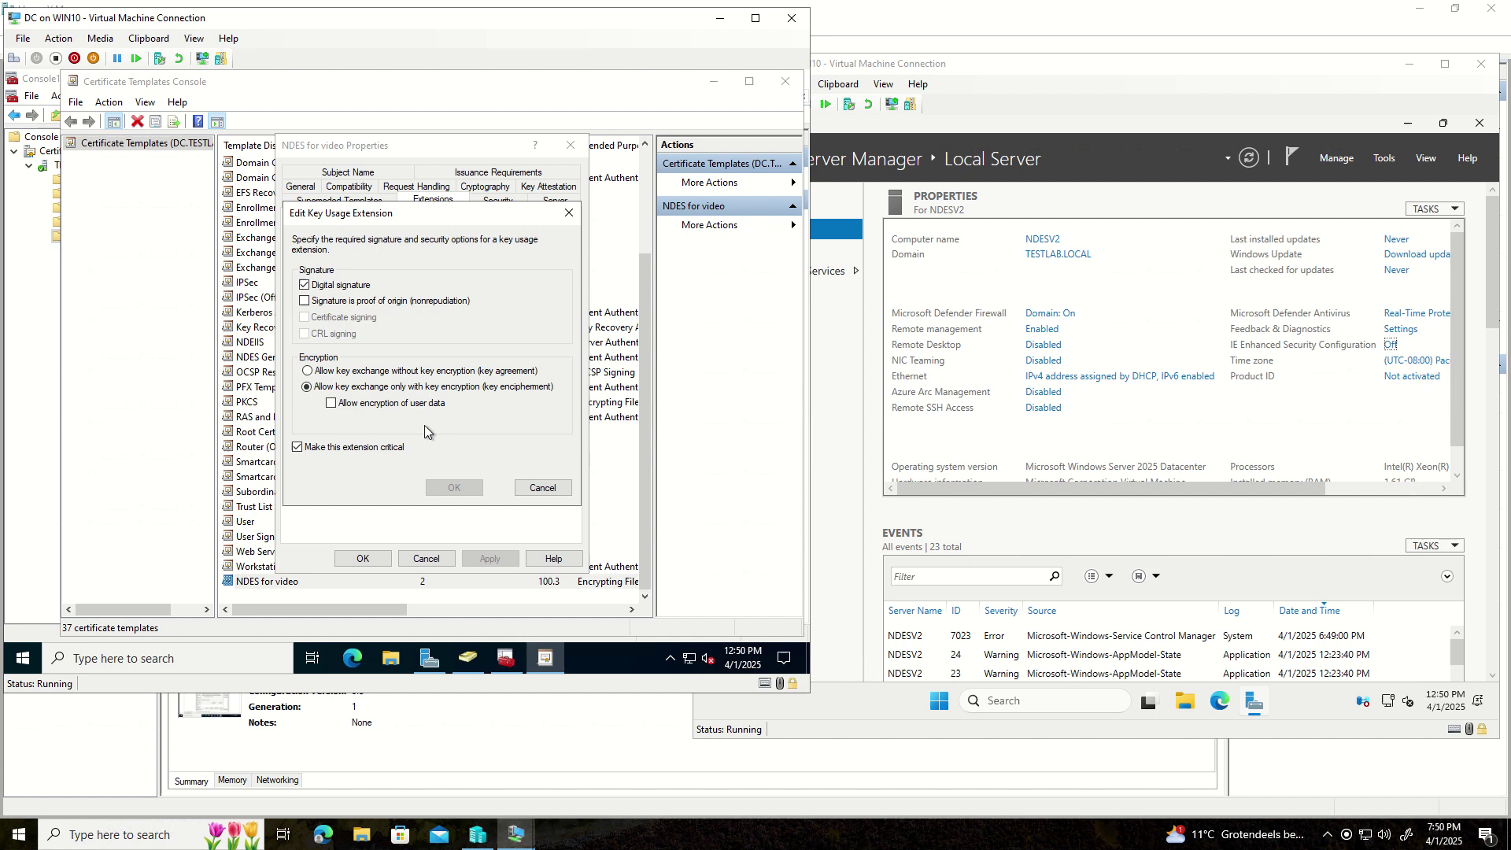
click(542, 487)
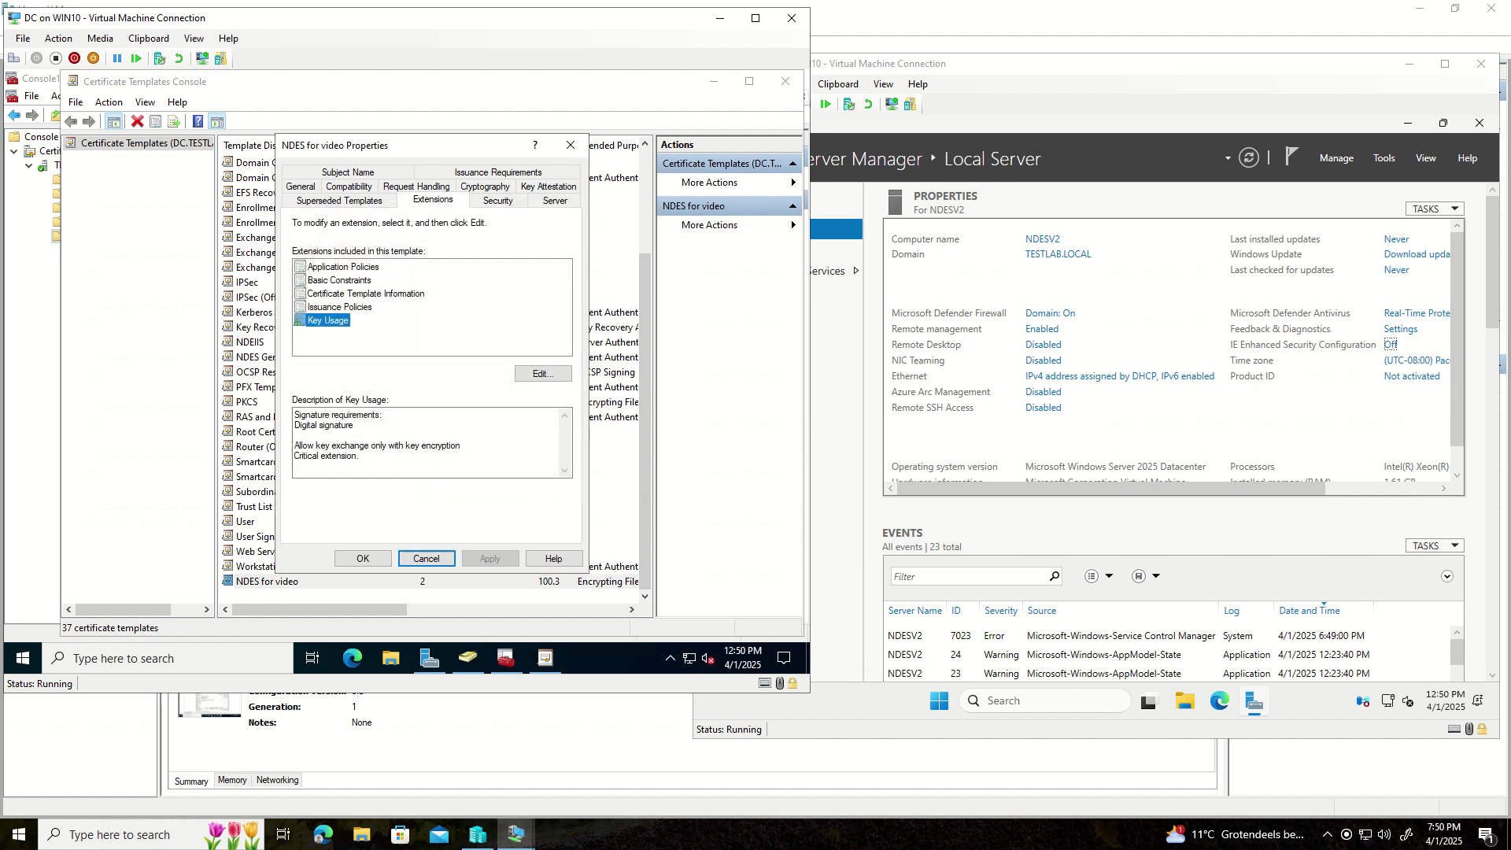
click(572, 147)
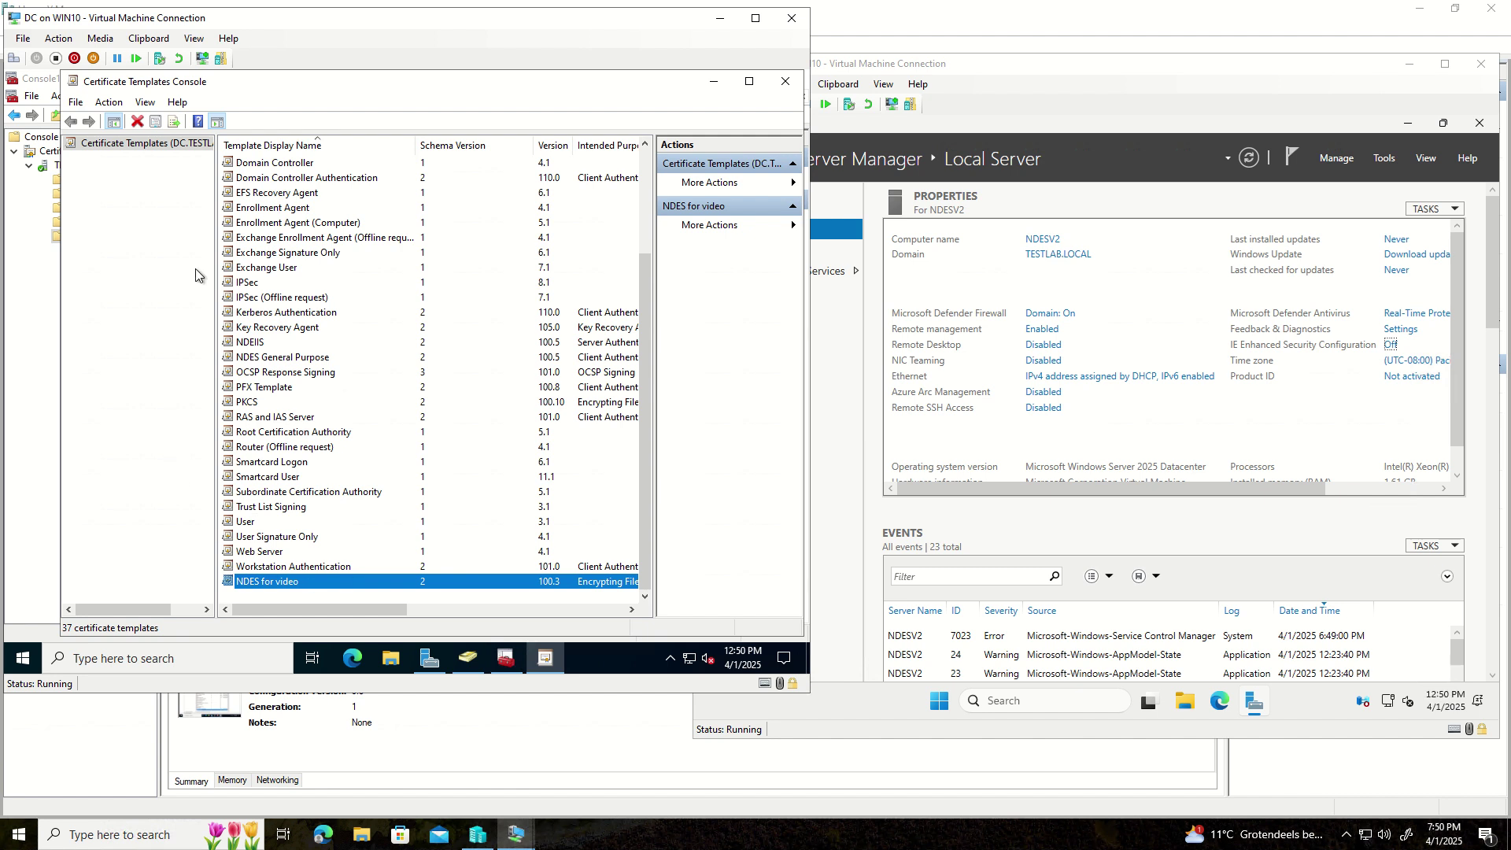
click(786, 89)
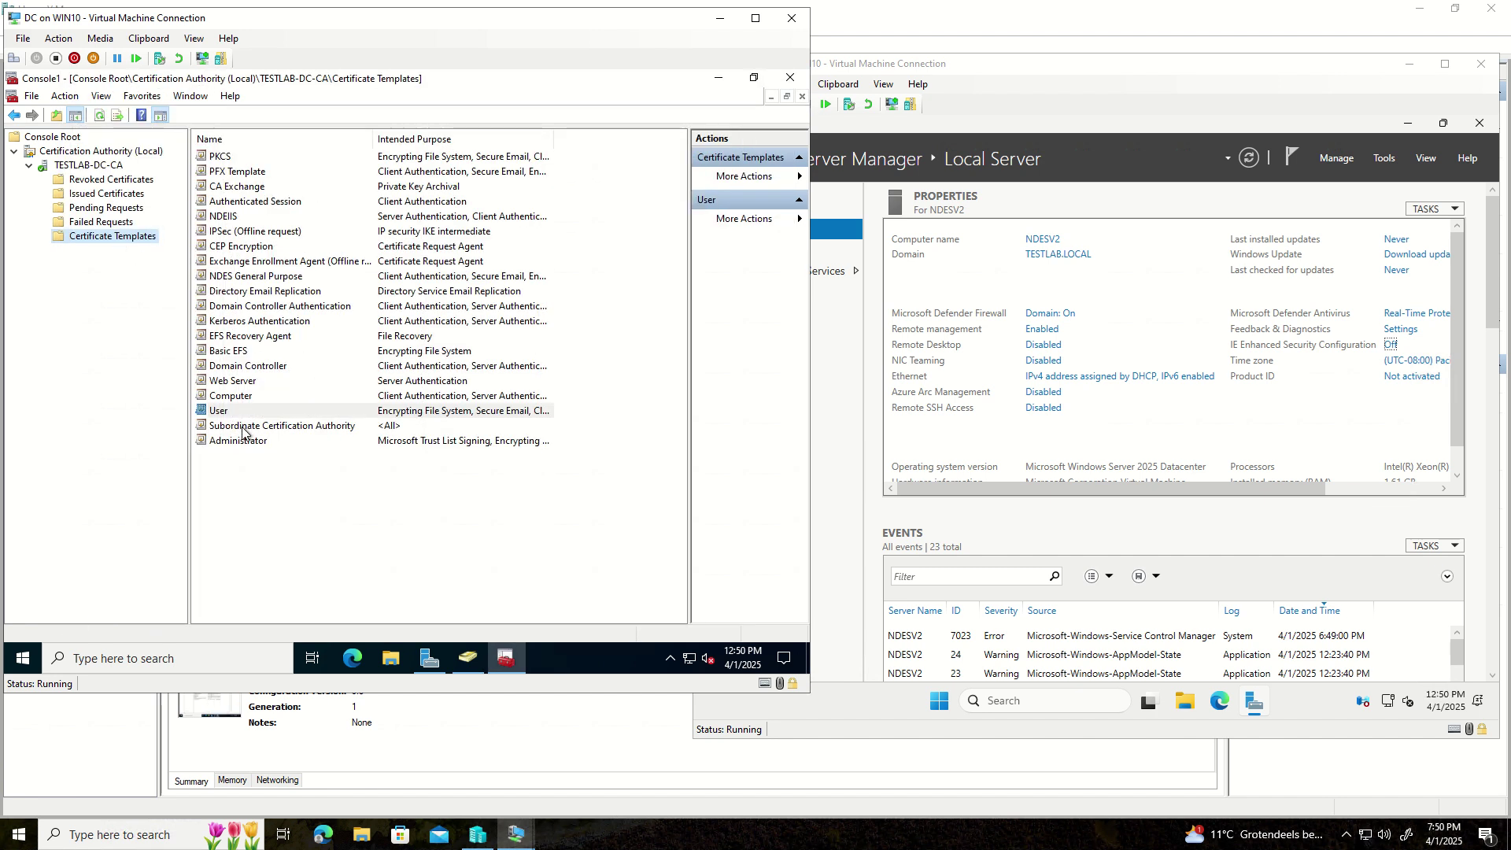
- Refresh TESTLAB-DC-CA's issued templates list and look over existing templates
right_click(245, 492)
click(273, 378)
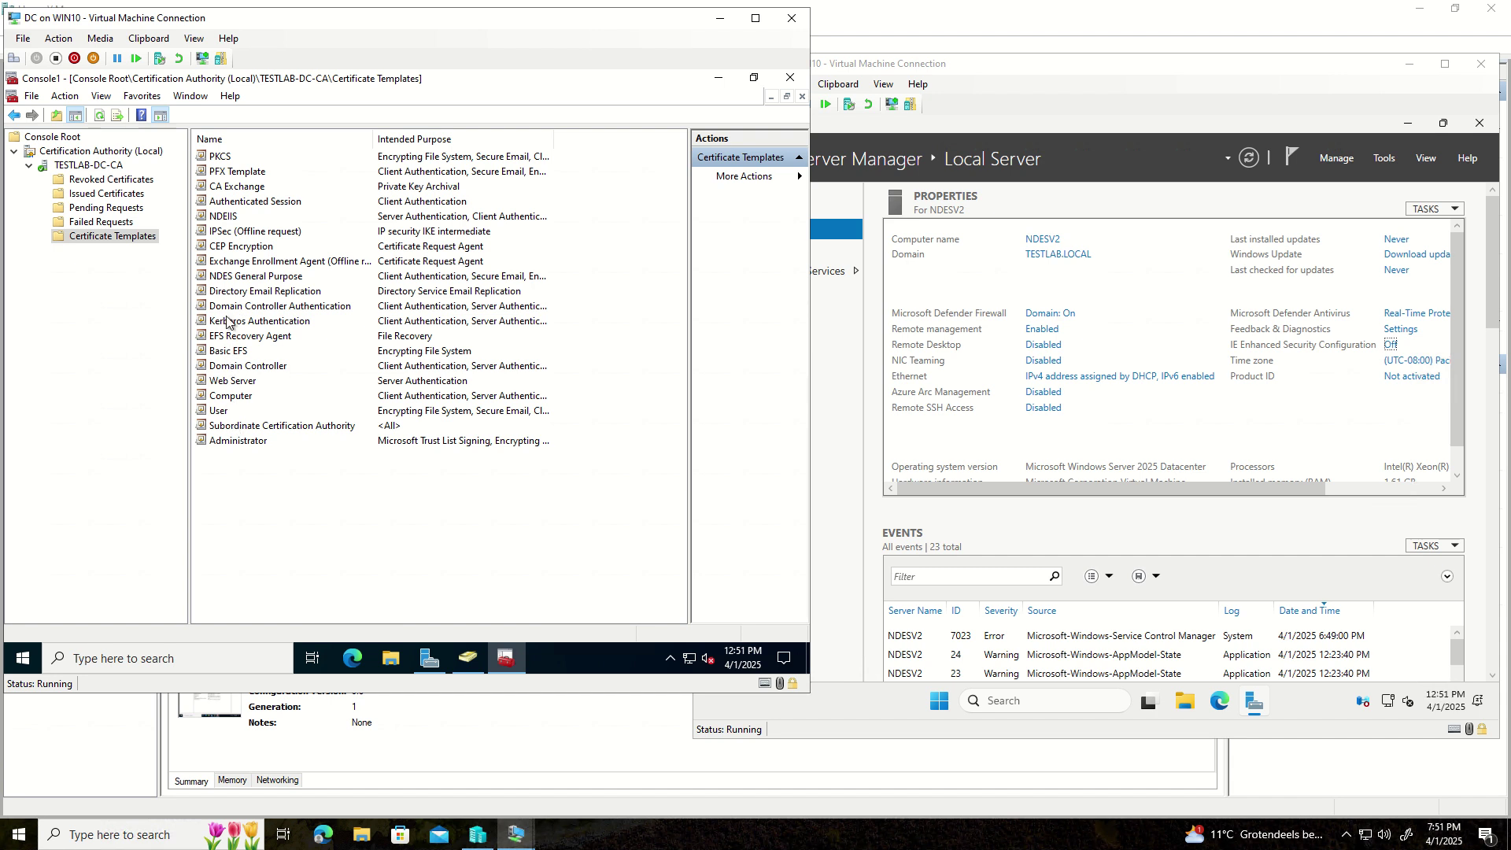
click(238, 277)
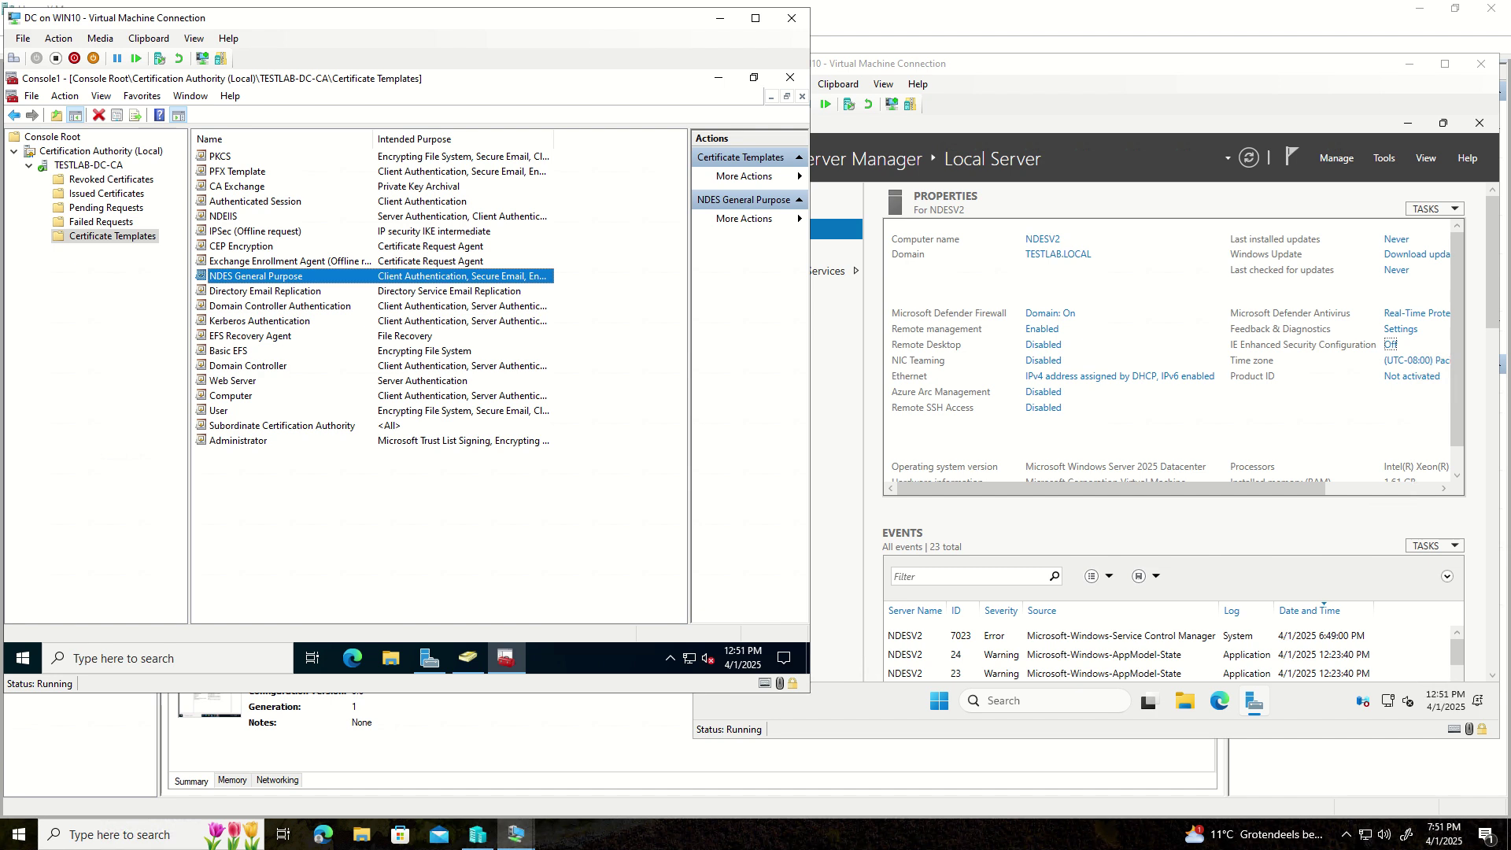
click(252, 306)
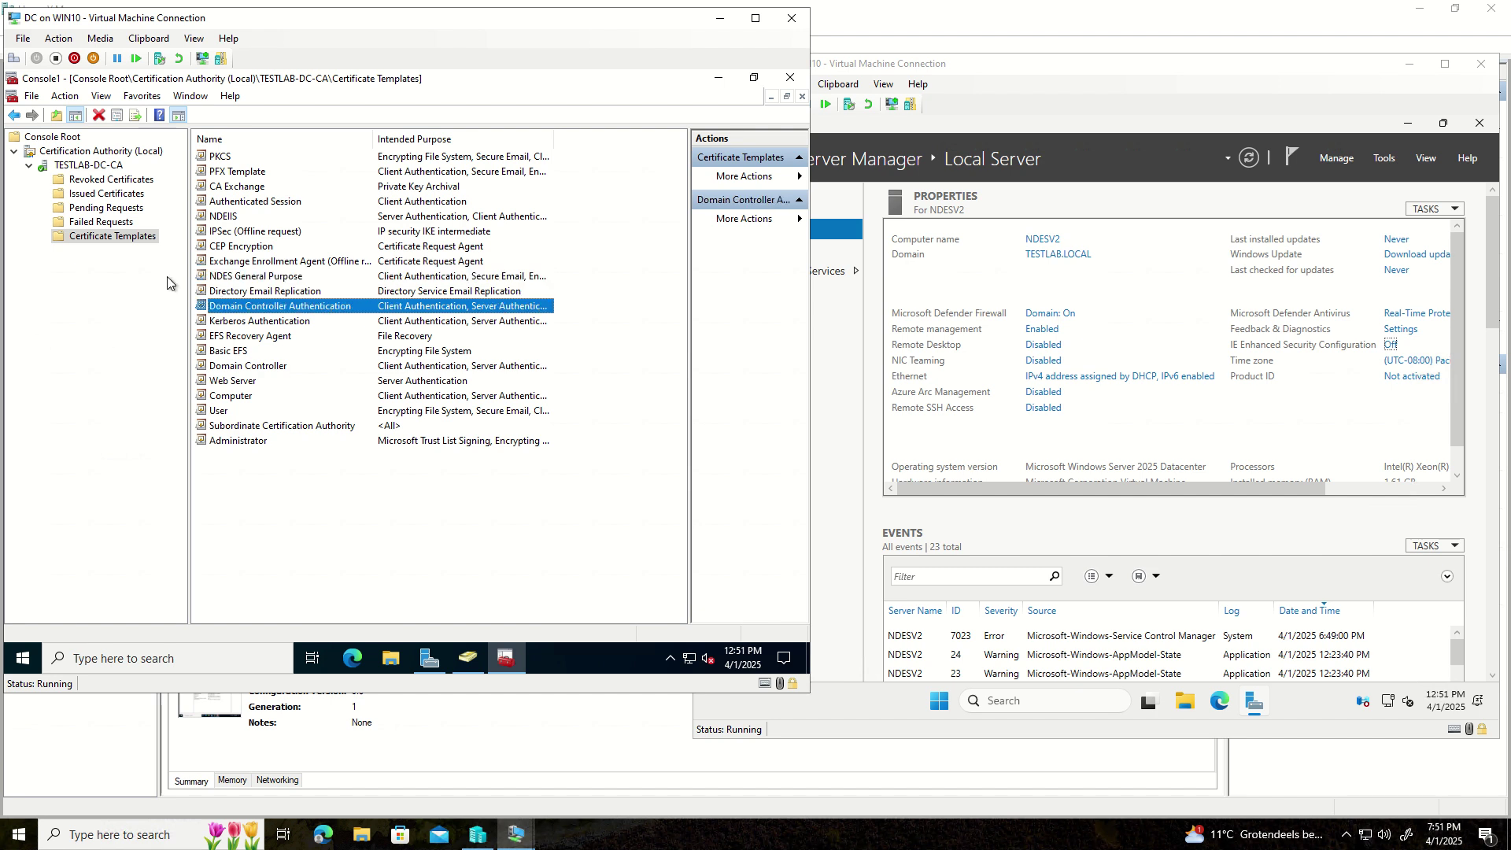
- Issue NDES for video as a new certificate template, then switch to the NDESV2 window
right_click(119, 233)
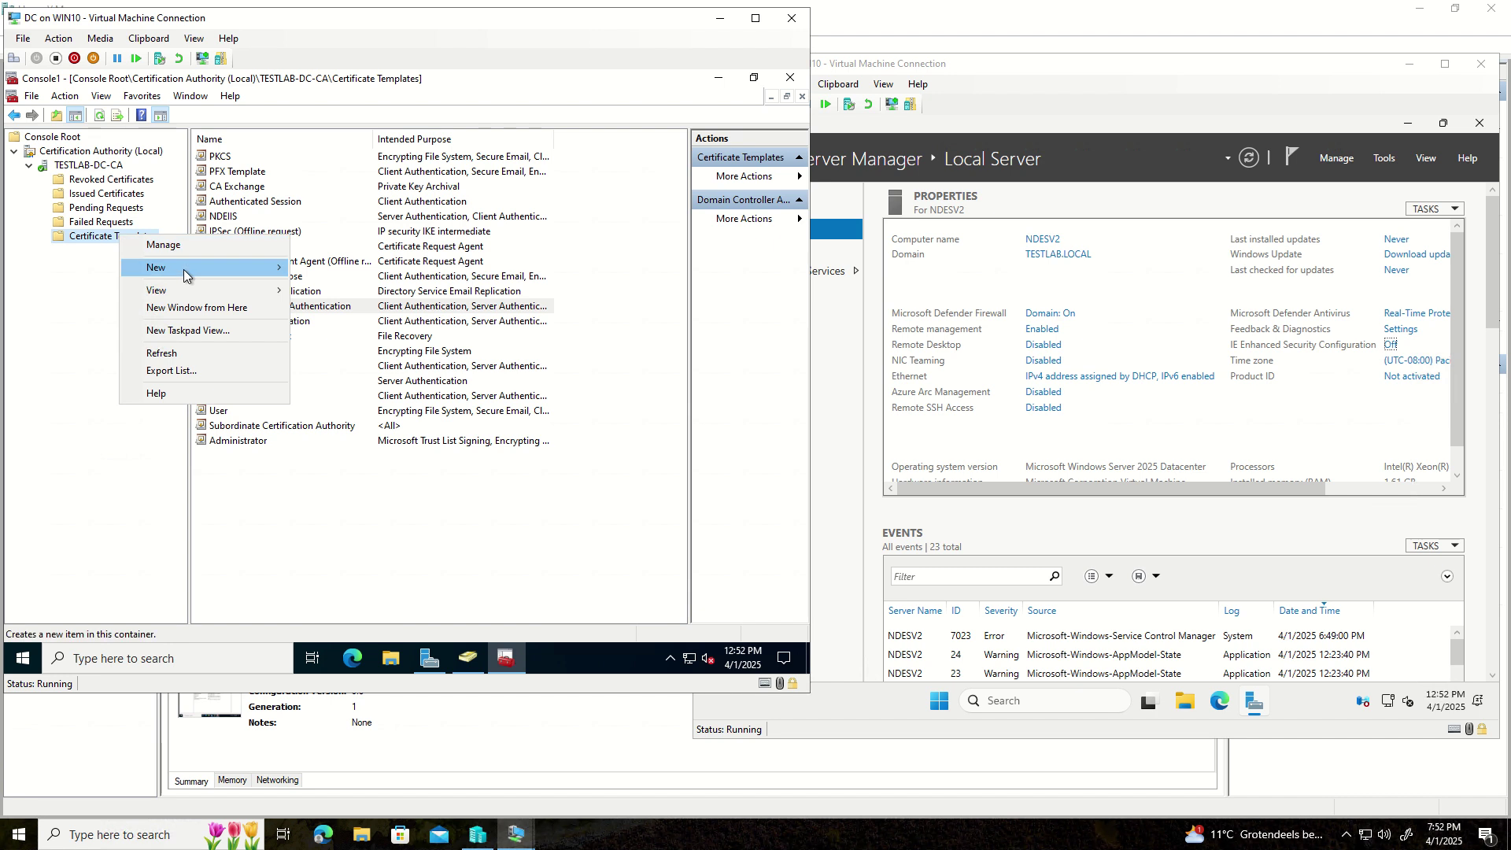
mouse_move(183, 269)
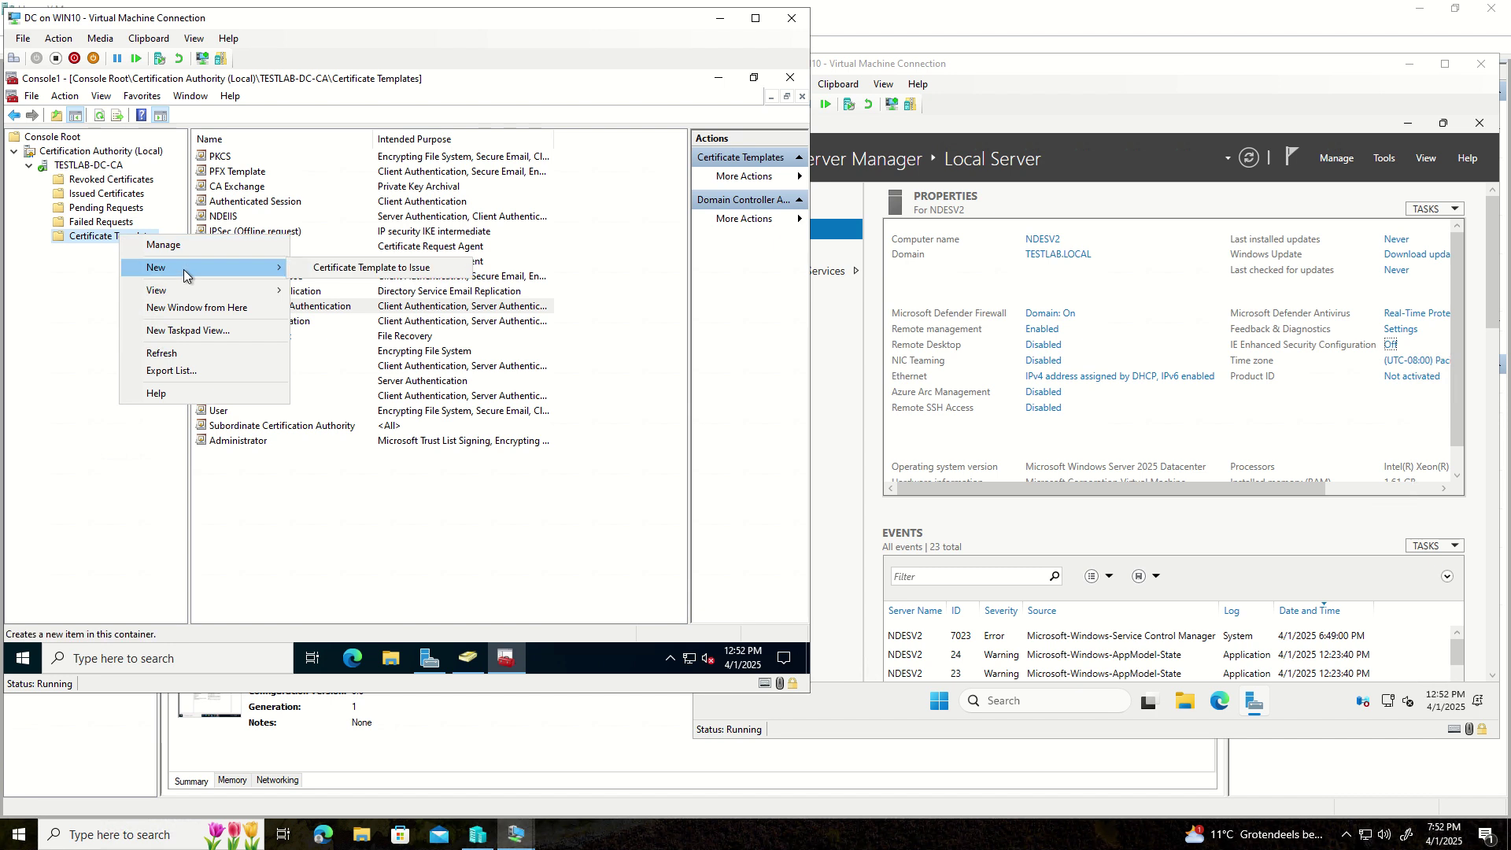
click(338, 270)
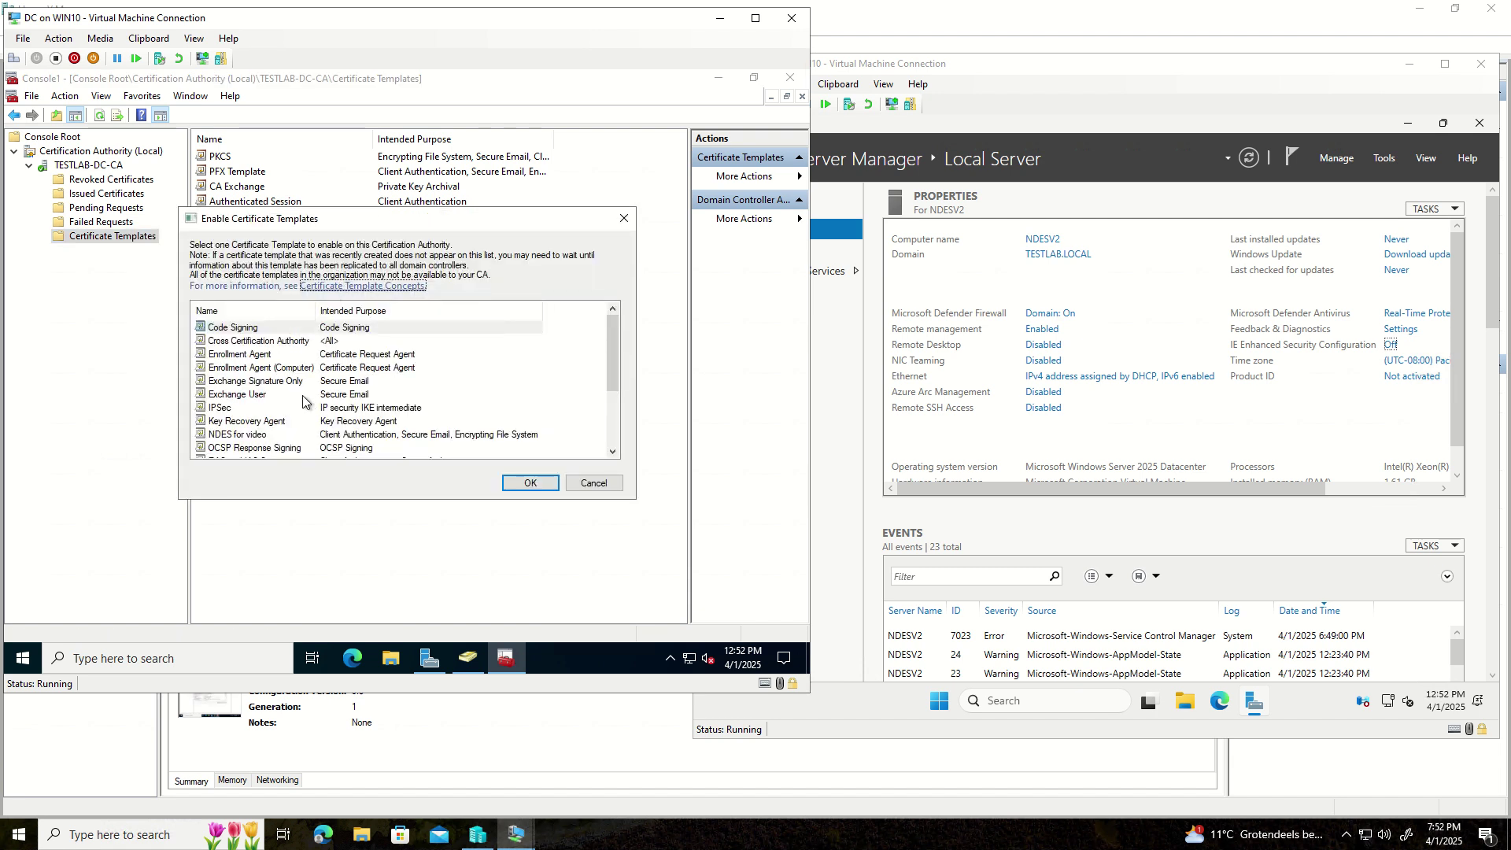
click(230, 438)
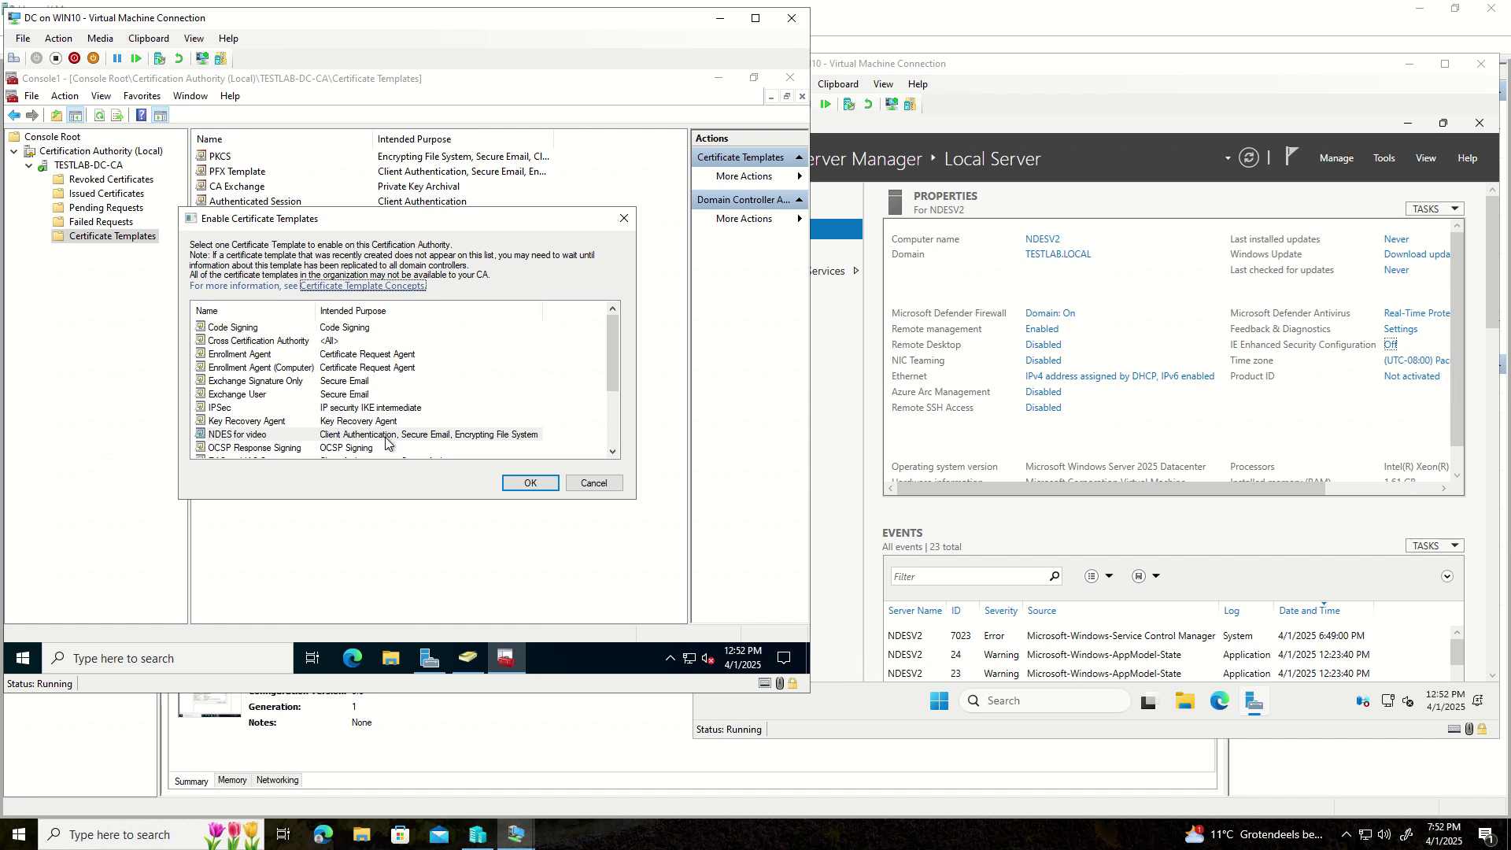
click(527, 482)
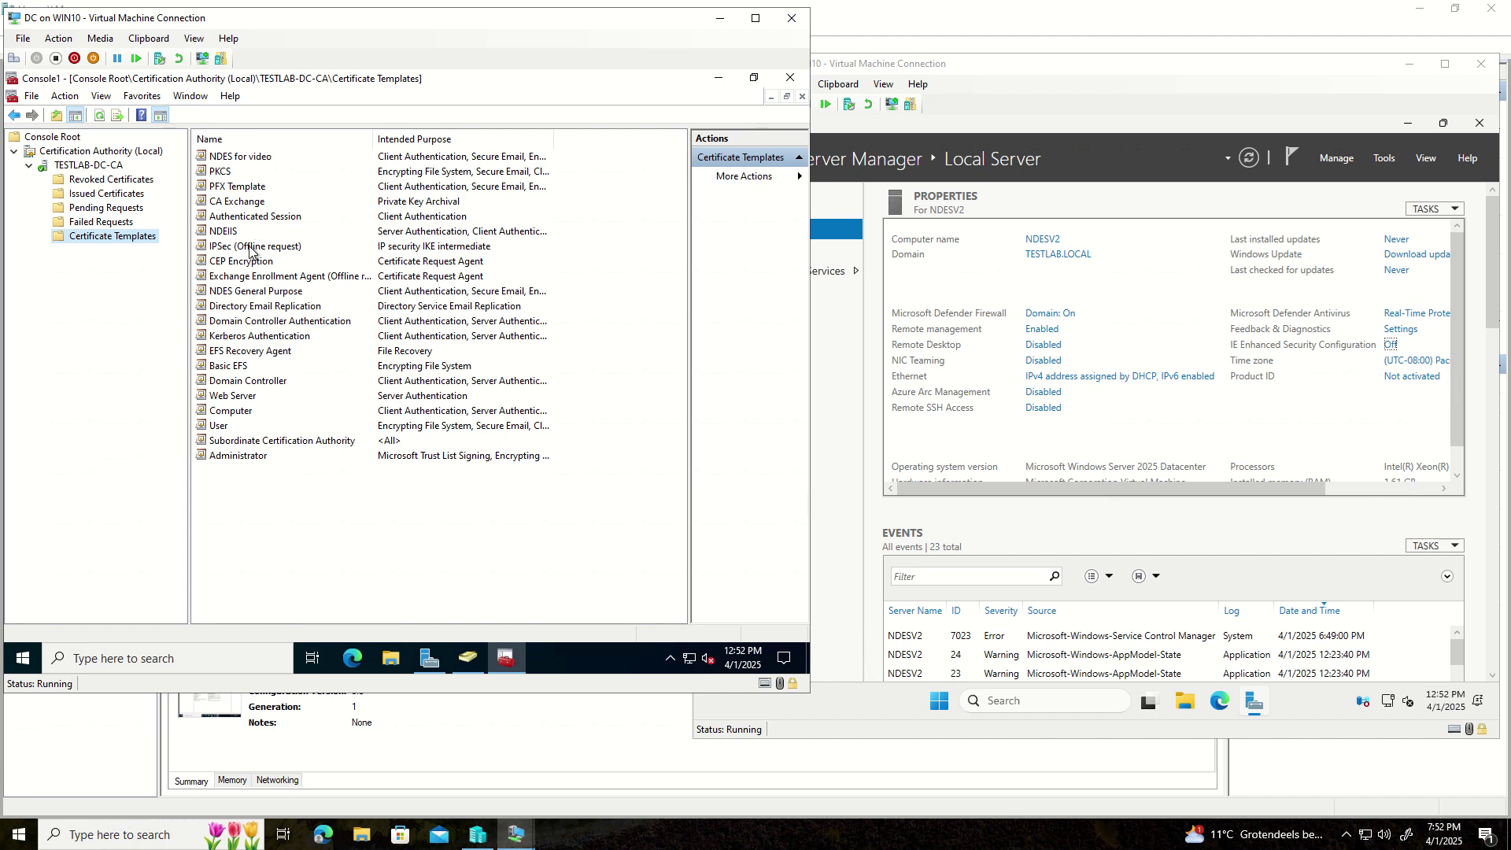
click(240, 307)
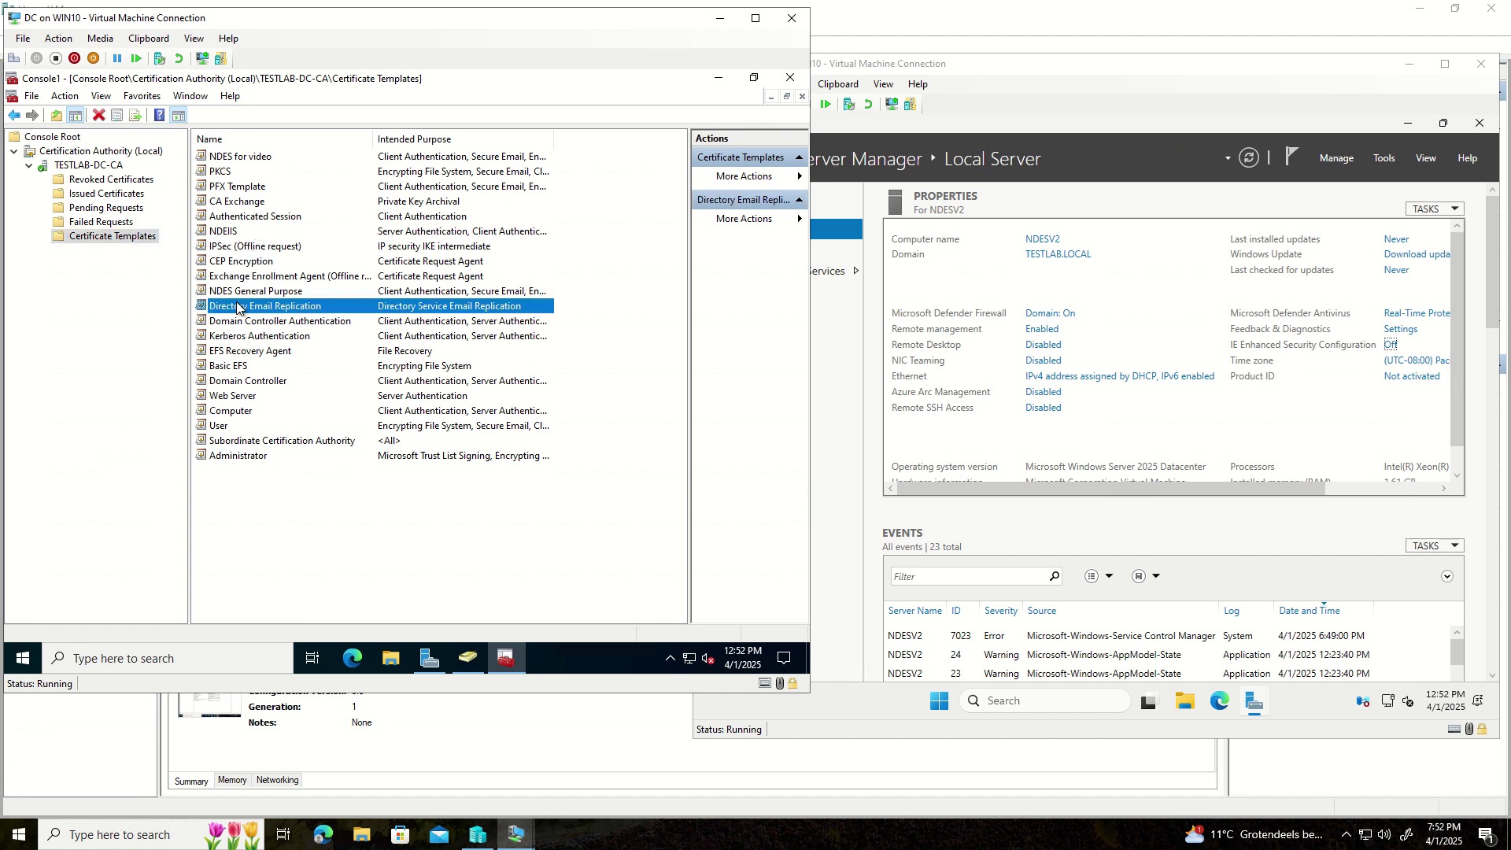
key(Home)
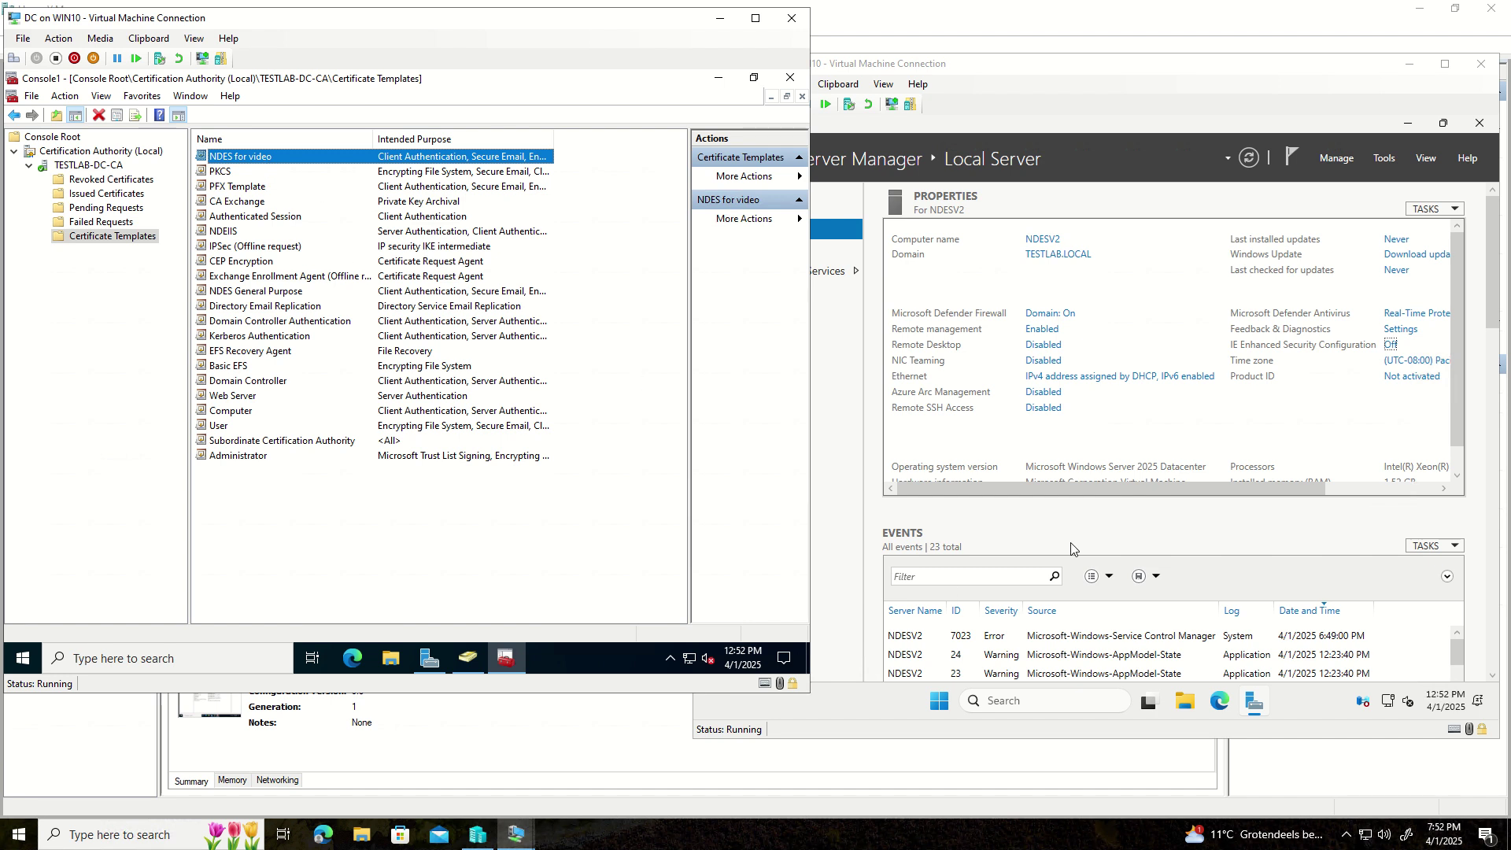
click(1057, 65)
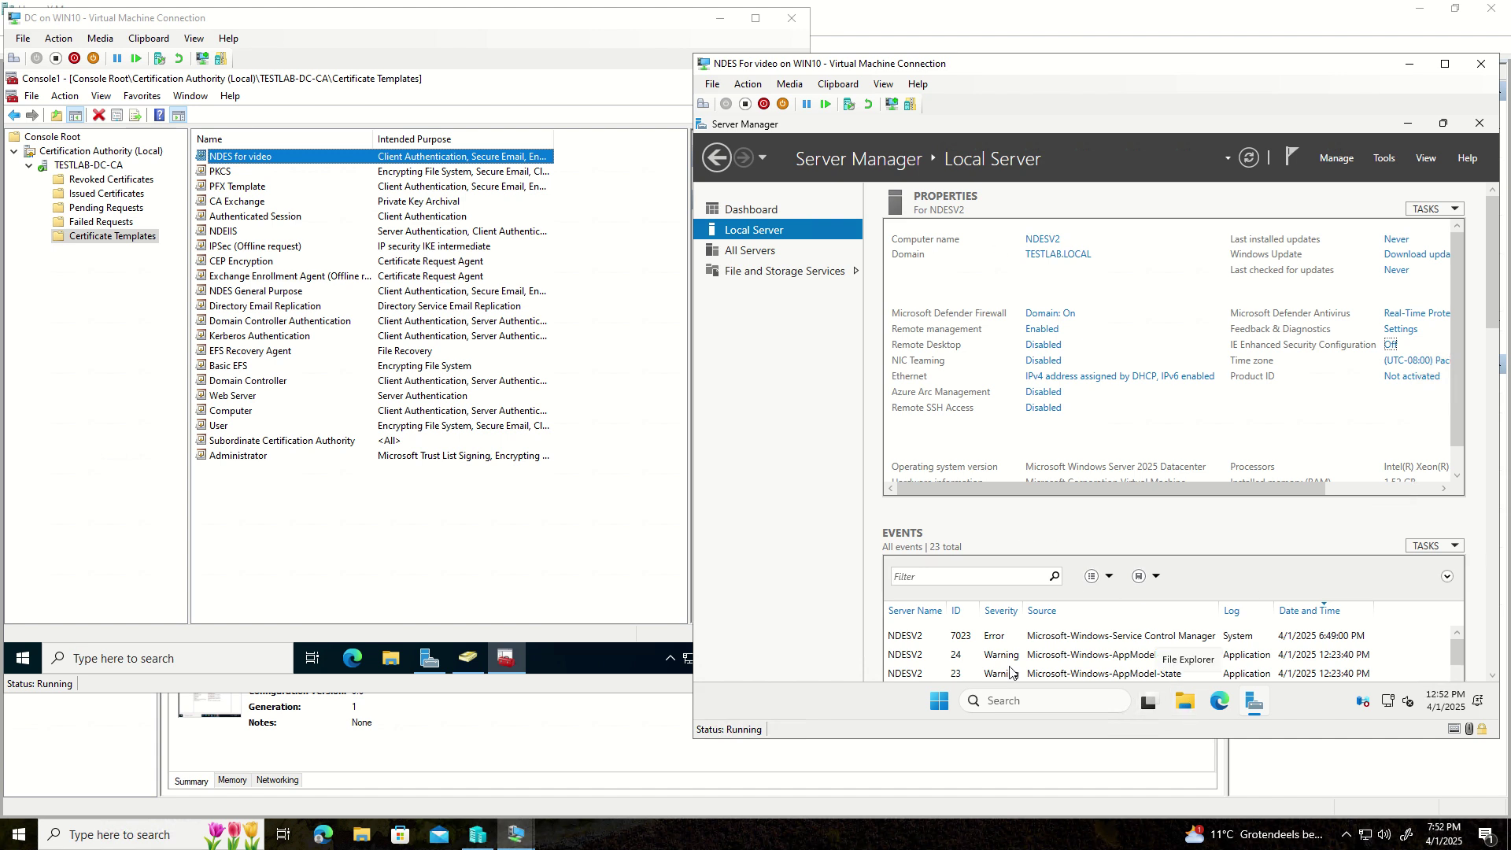
- Launch mmc from the Run box on NDESV2, retrying after a mistyped 'mm'
click(938, 703)
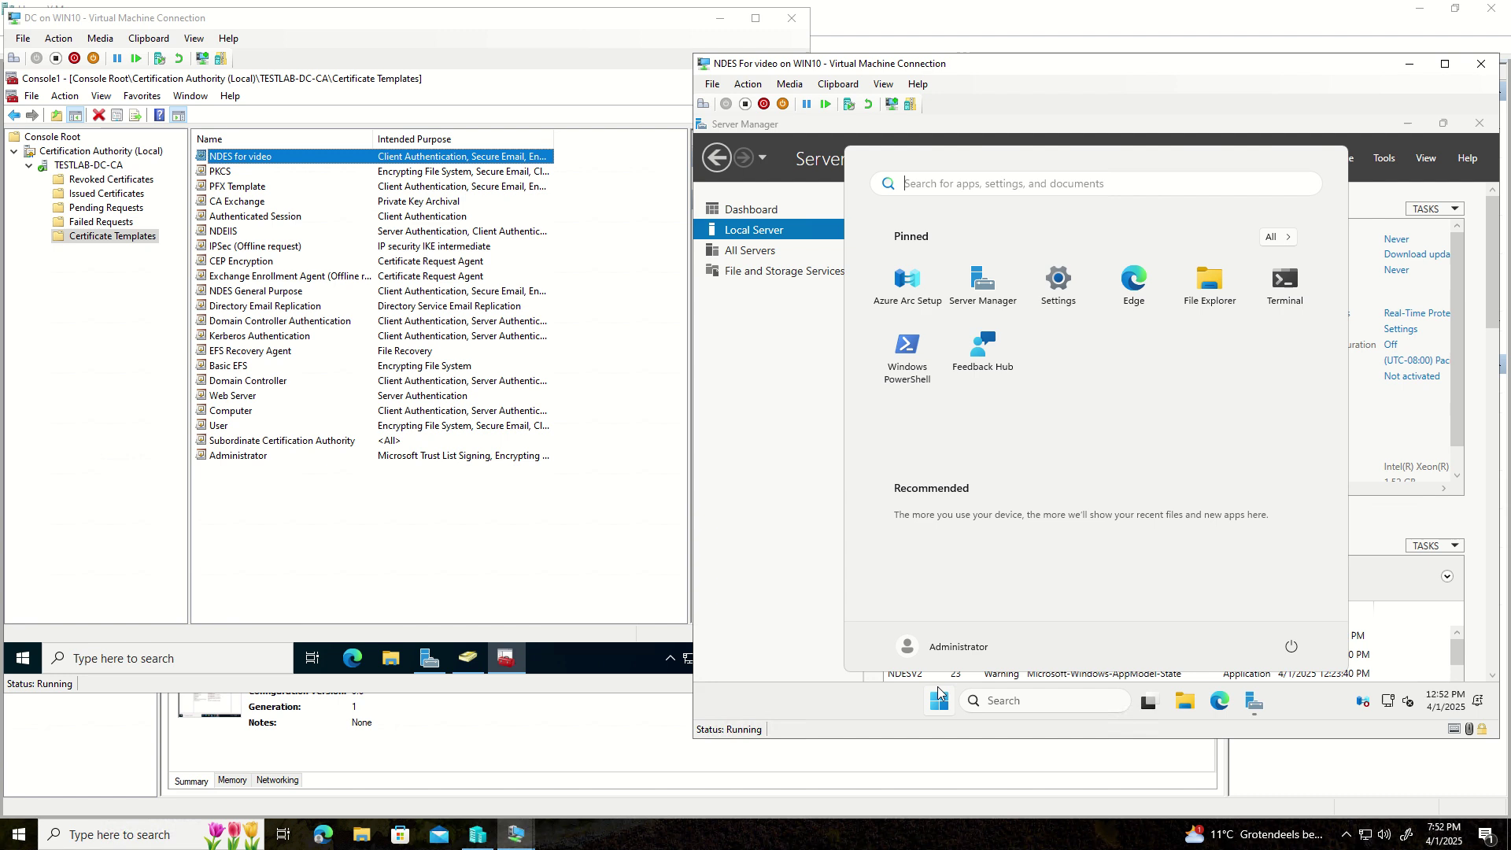
text(run)
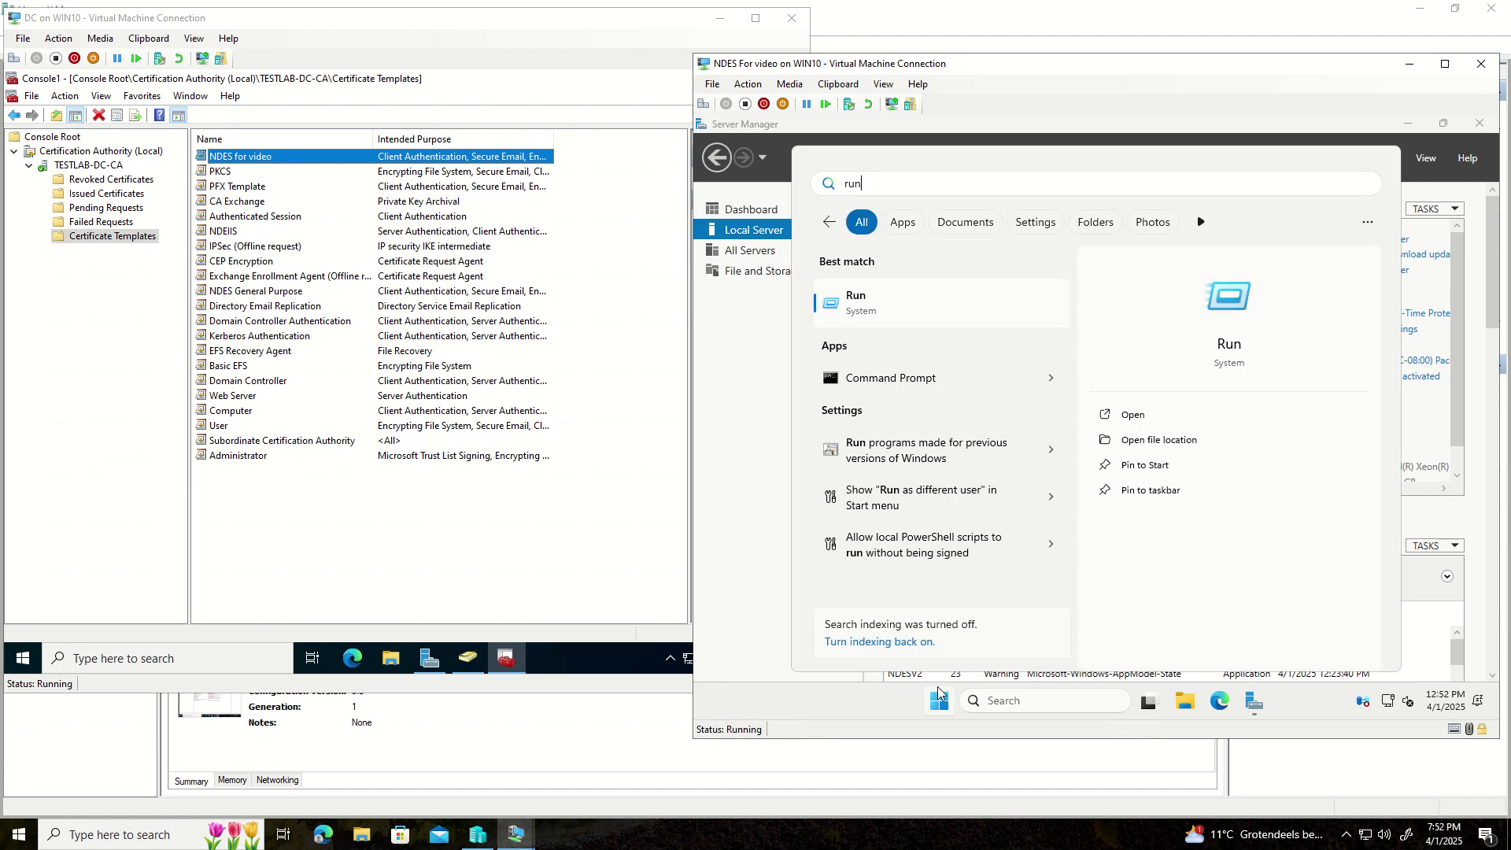
key(Return)
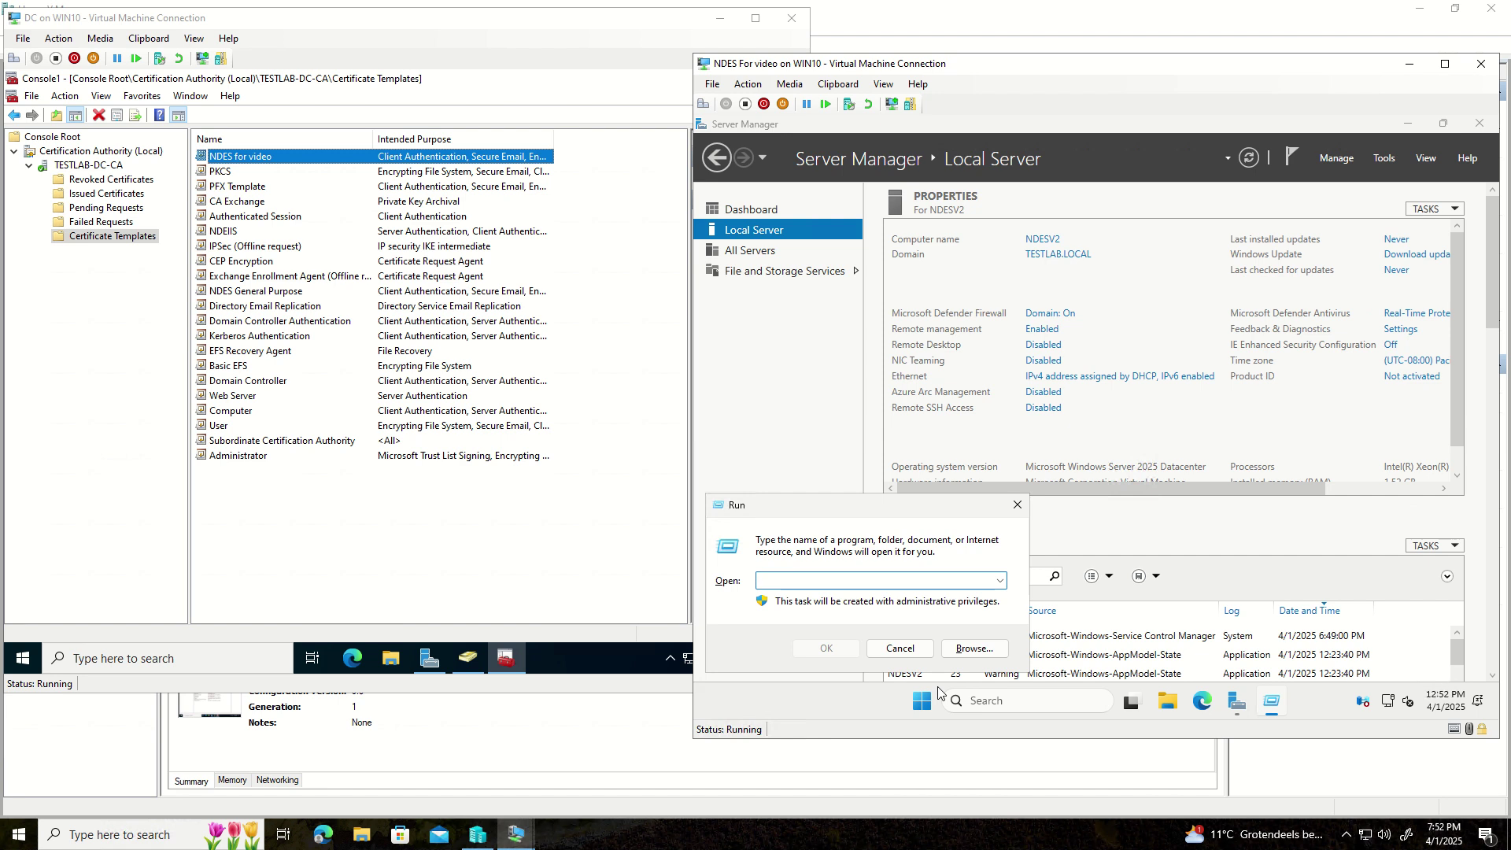
text(mms)
key(Return)
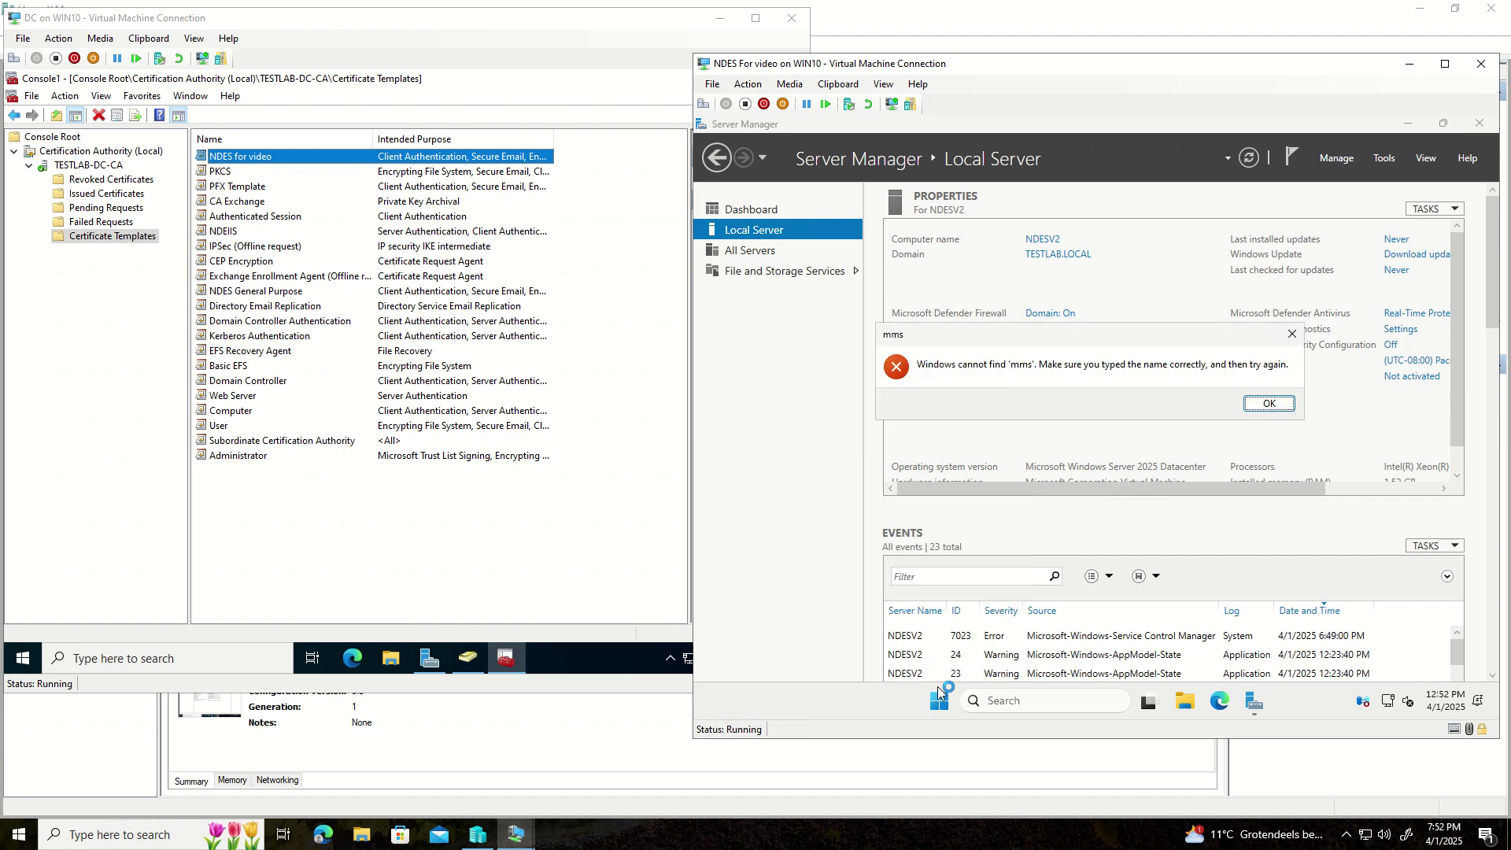
key(Return)
text(mmc)
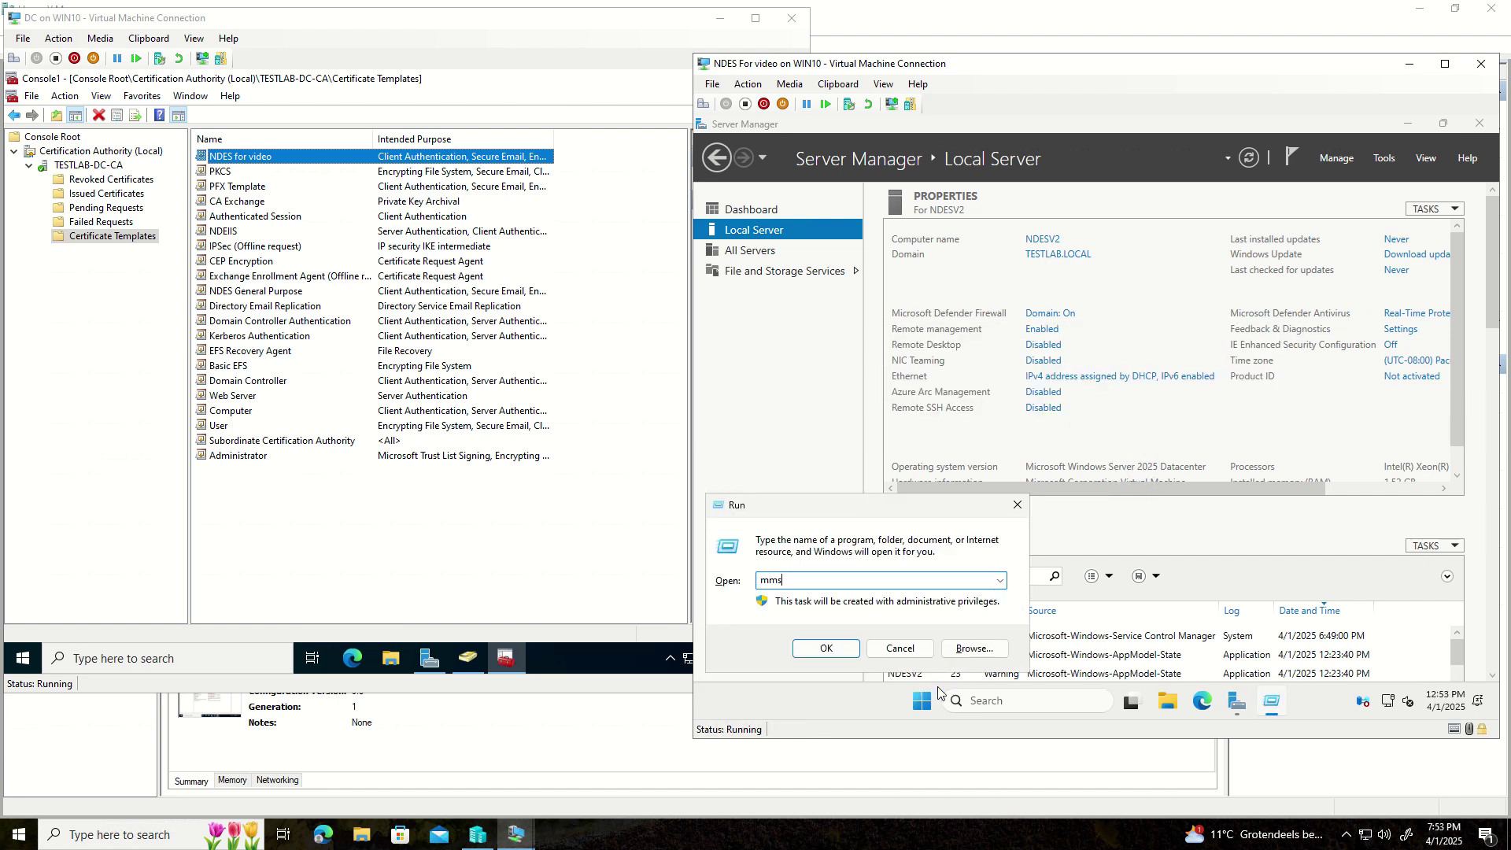
key(Return)
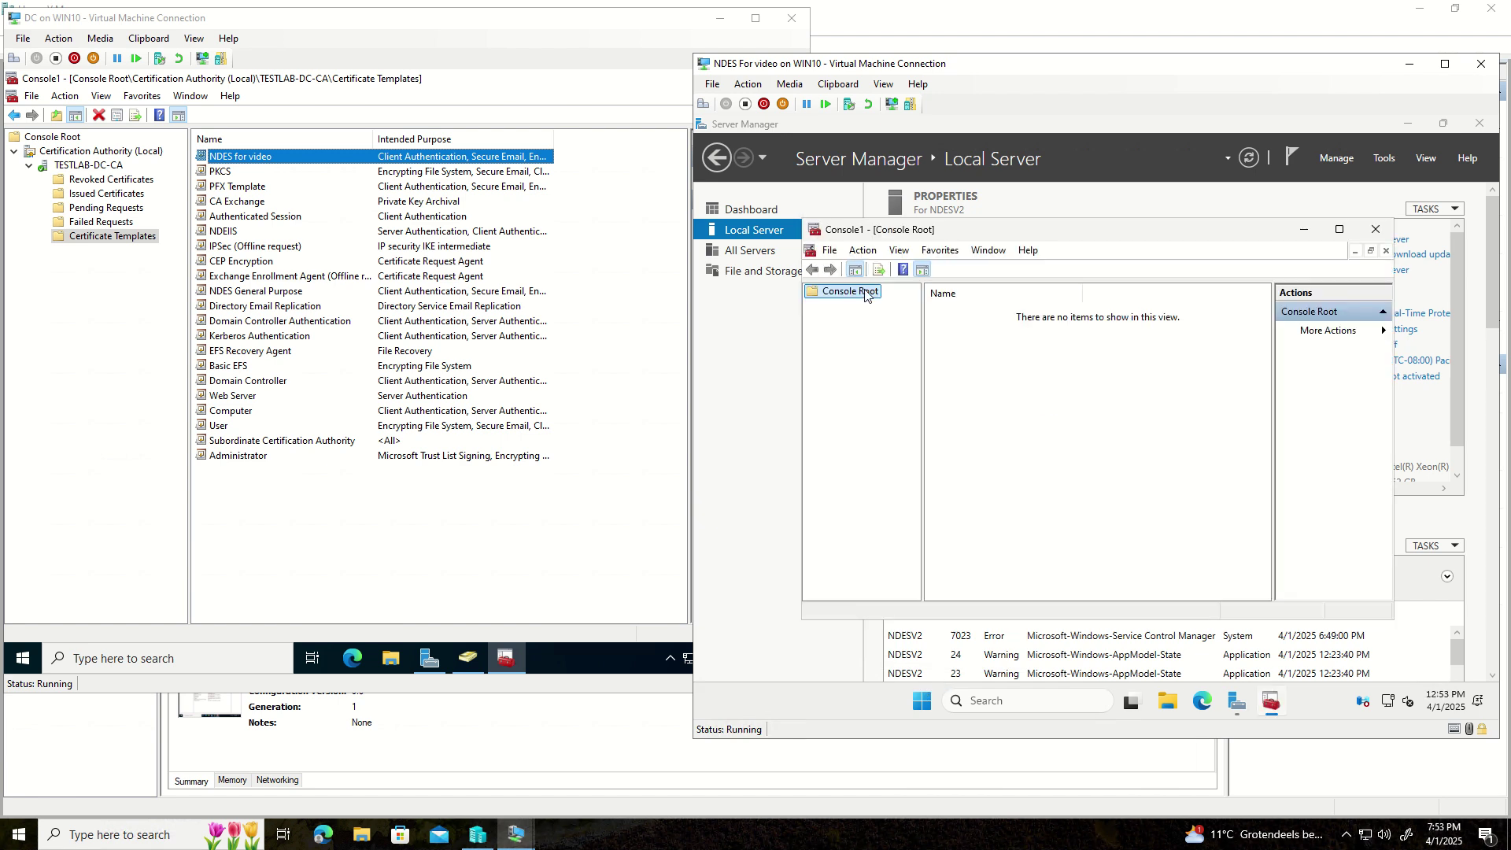
- Add the Certificates snap-in for My user account to the console
right_click(865, 294)
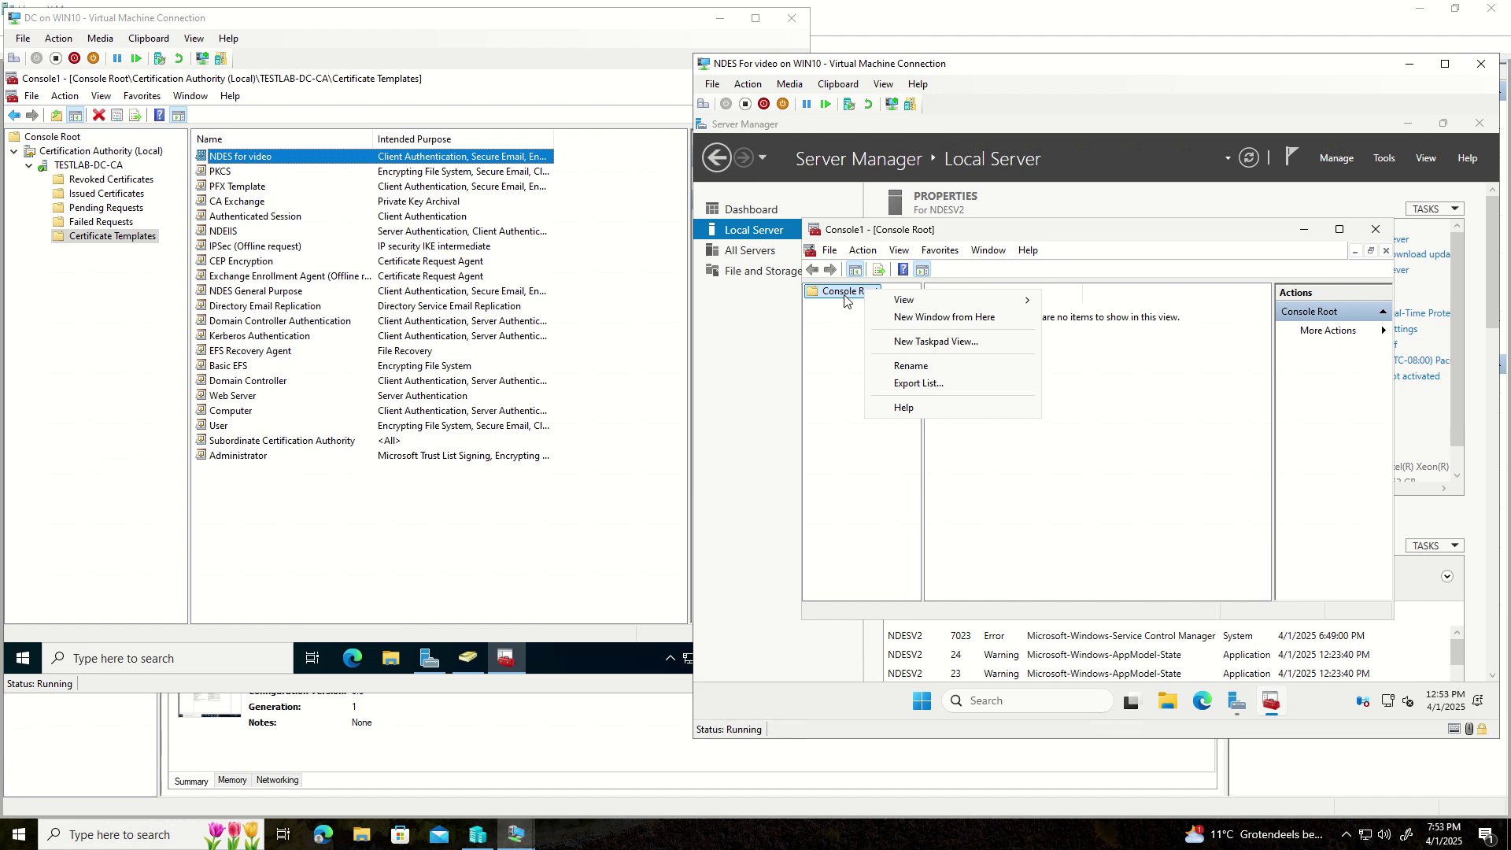
key(Escape)
click(830, 250)
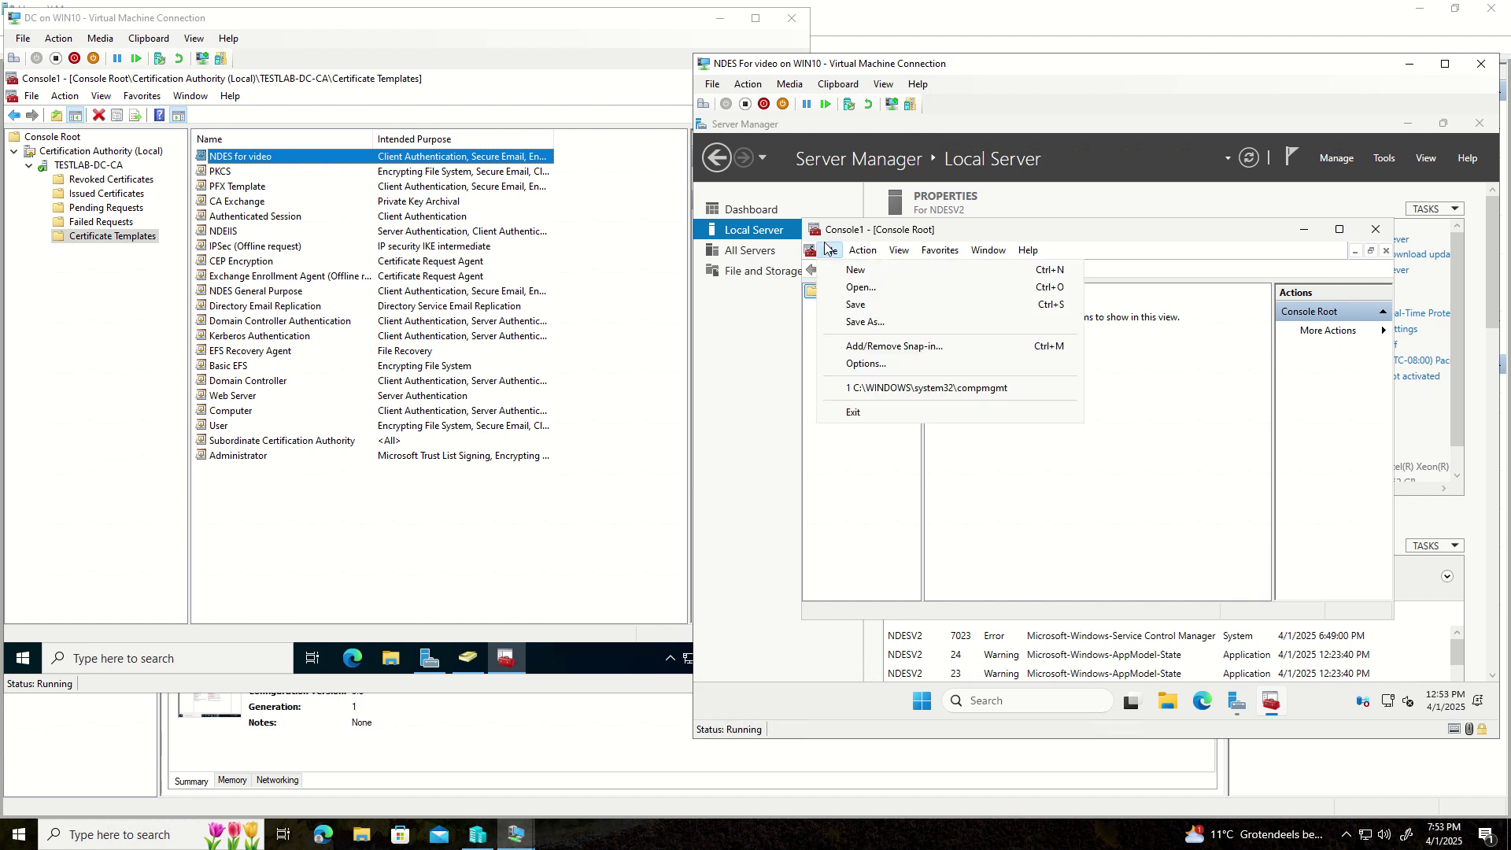
click(864, 350)
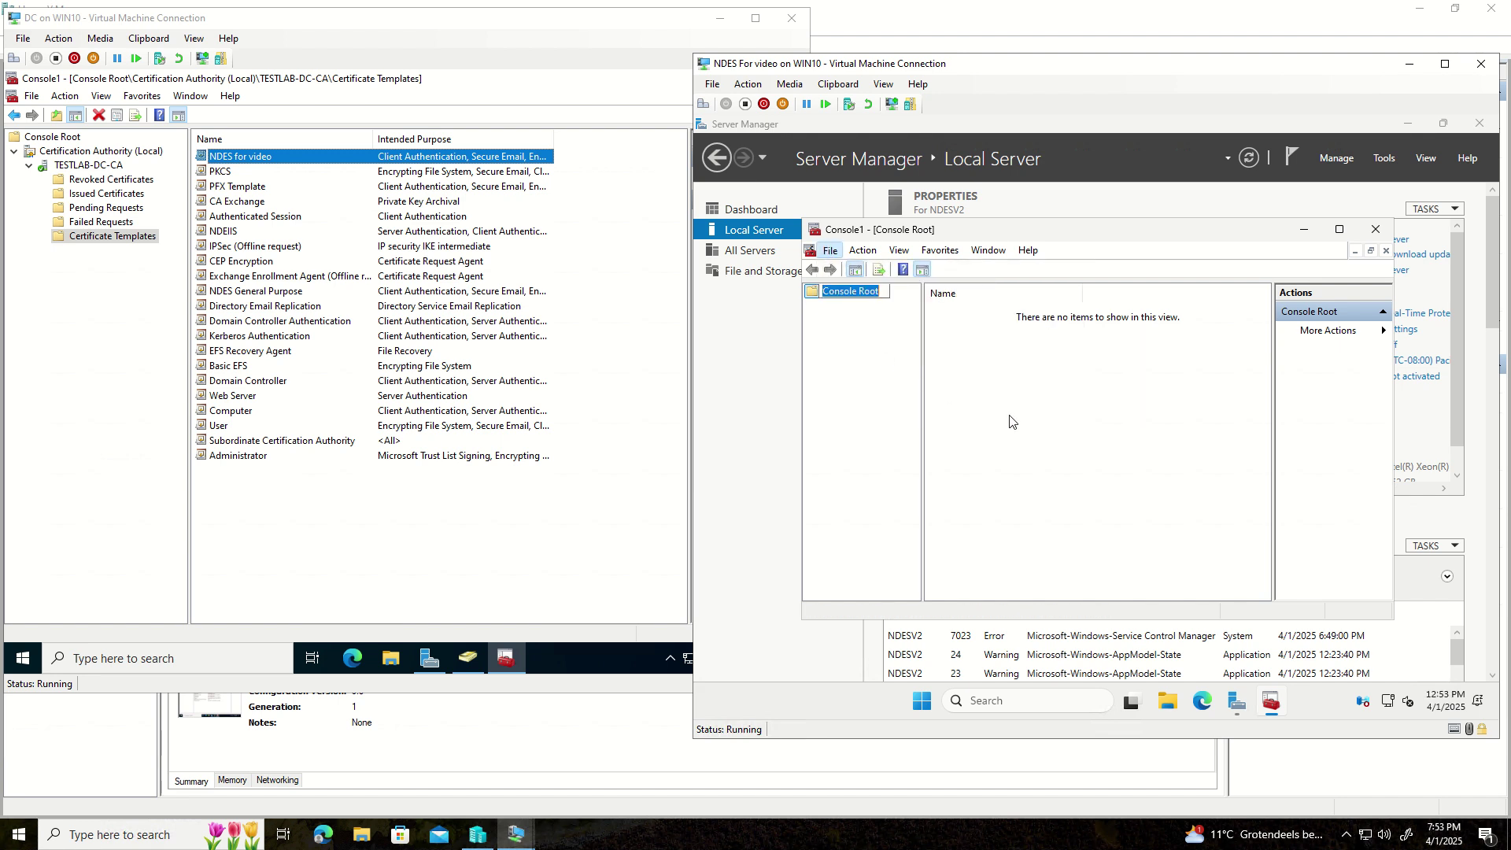
click(841, 359)
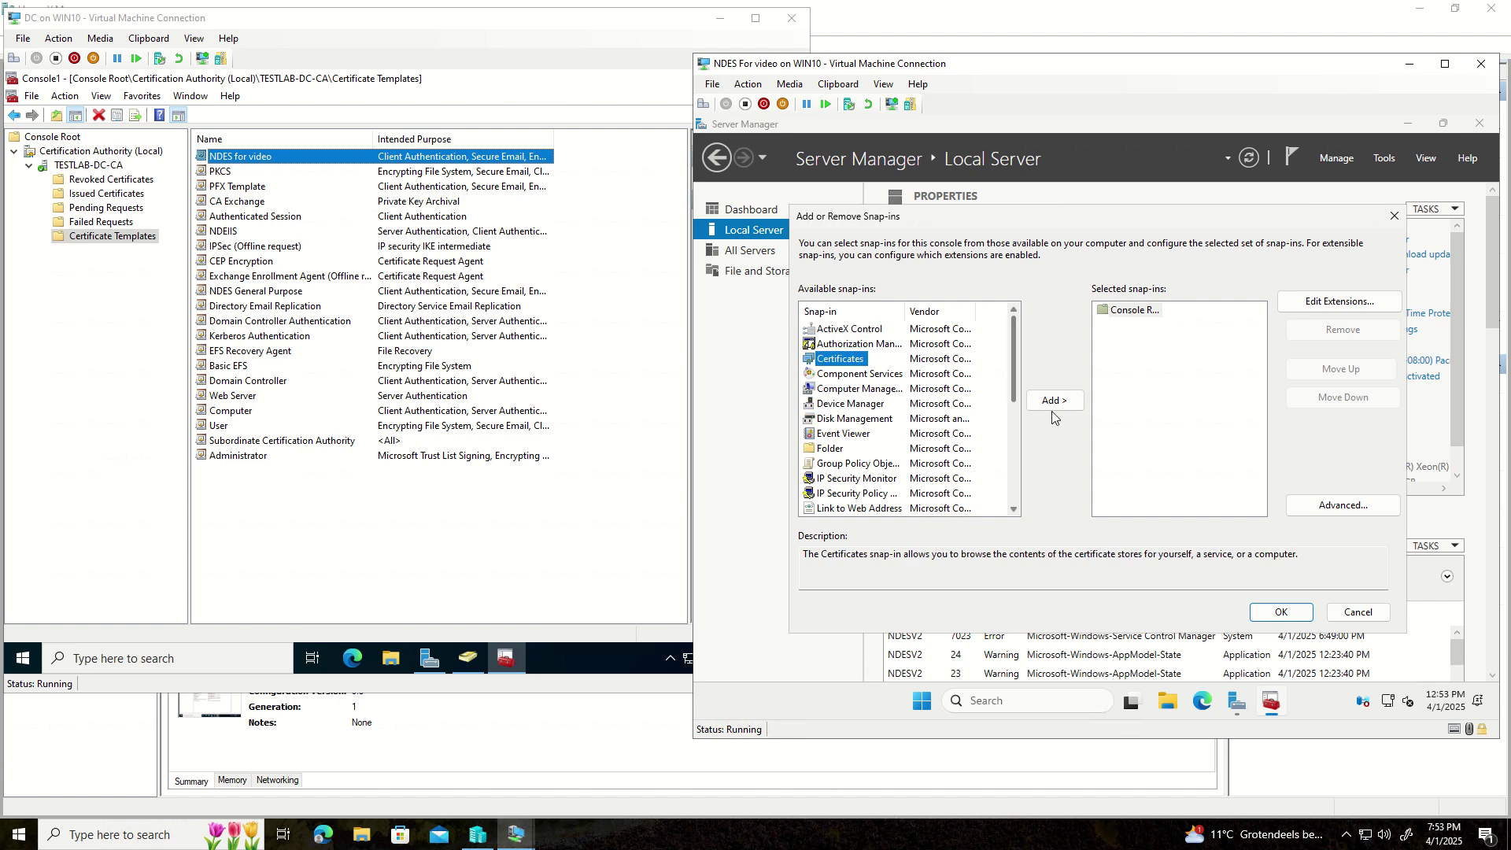
click(1054, 400)
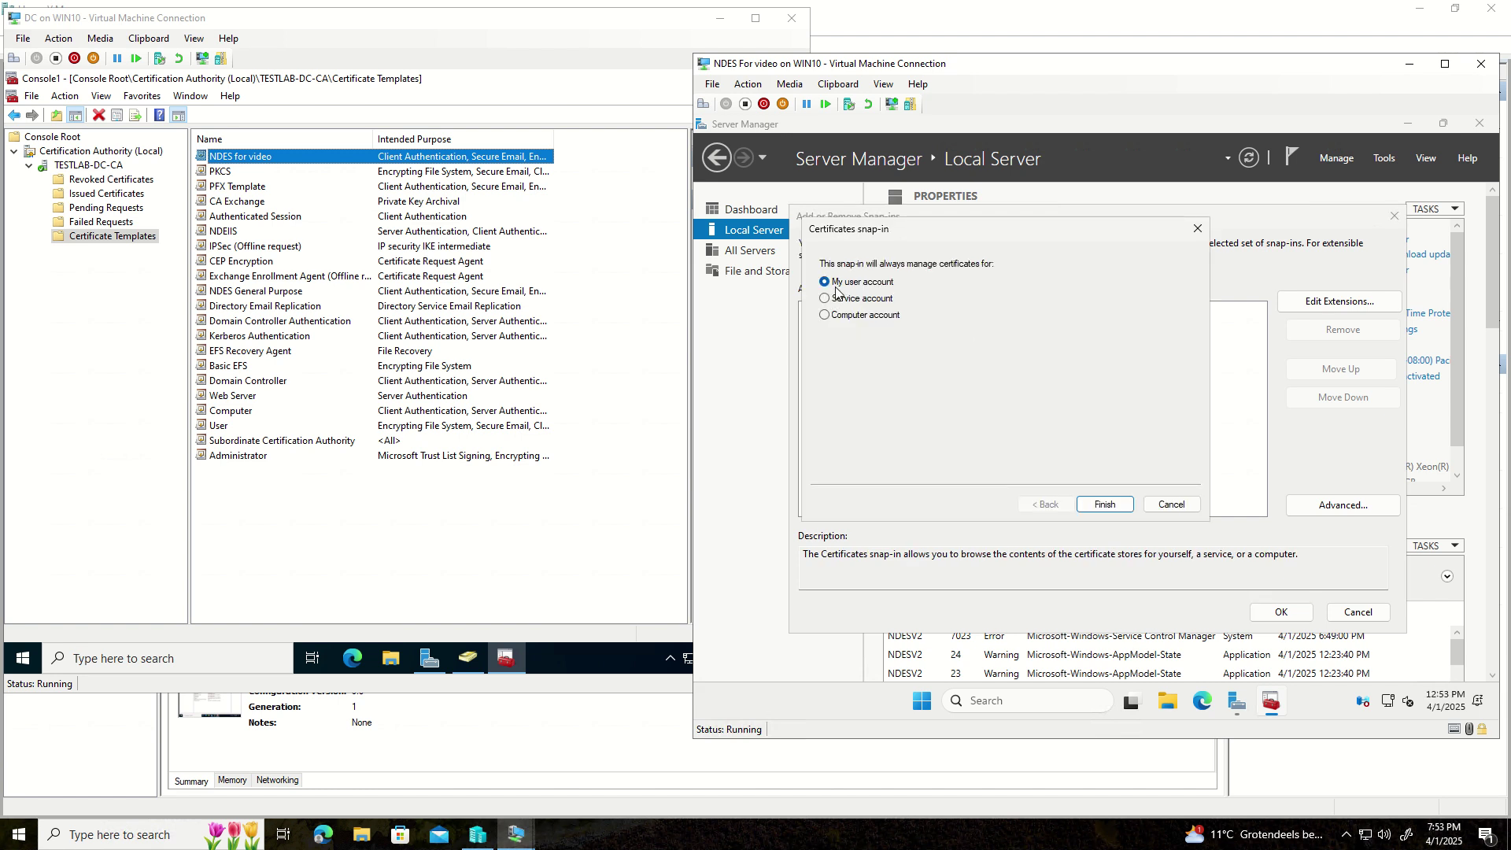
click(1102, 505)
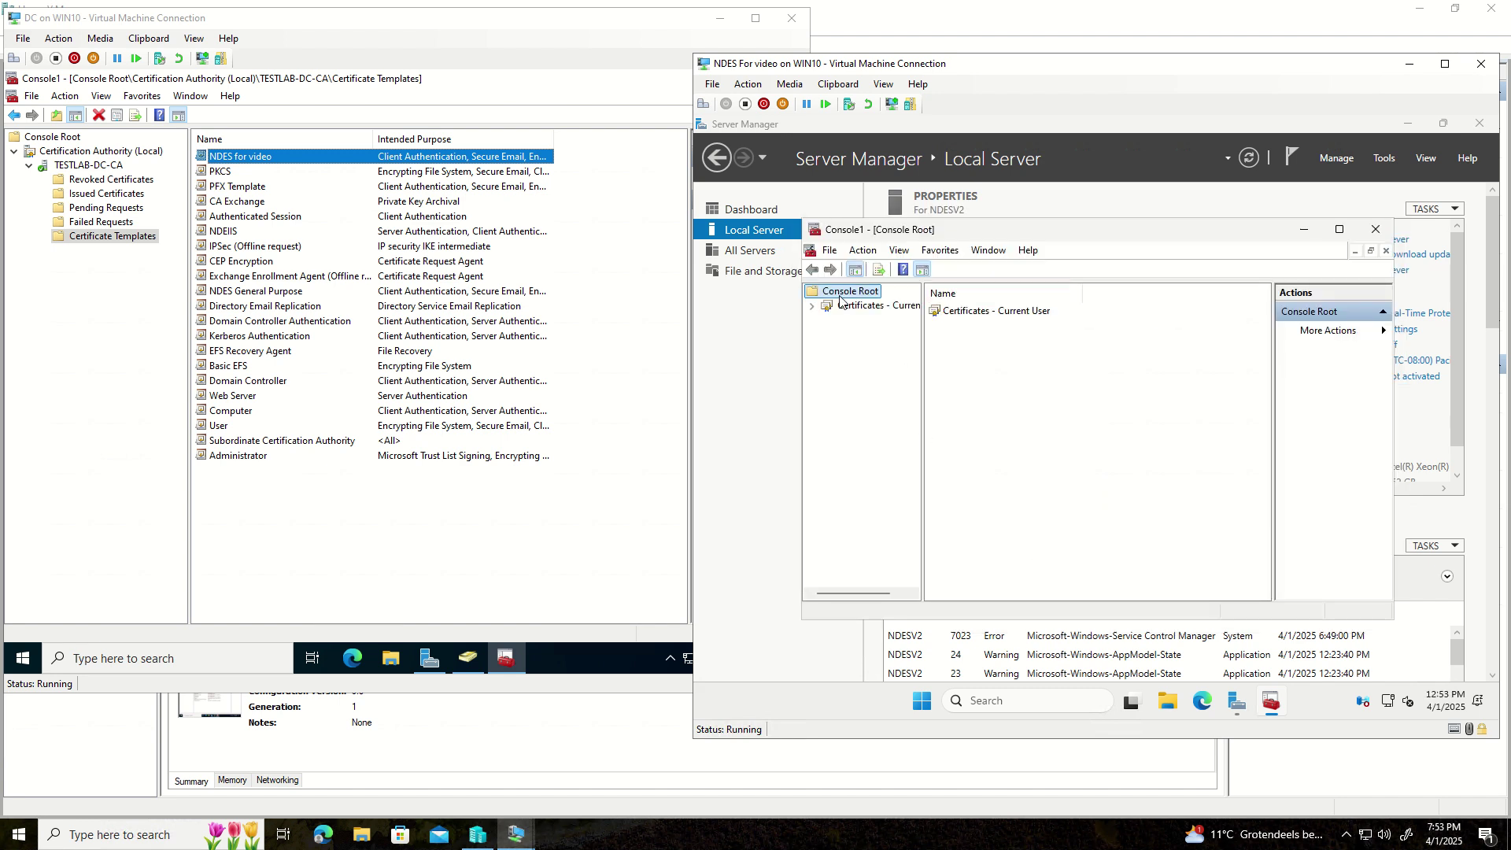
- Start a Request New Certificate for the Current User's Personal store
click(811, 306)
click(858, 321)
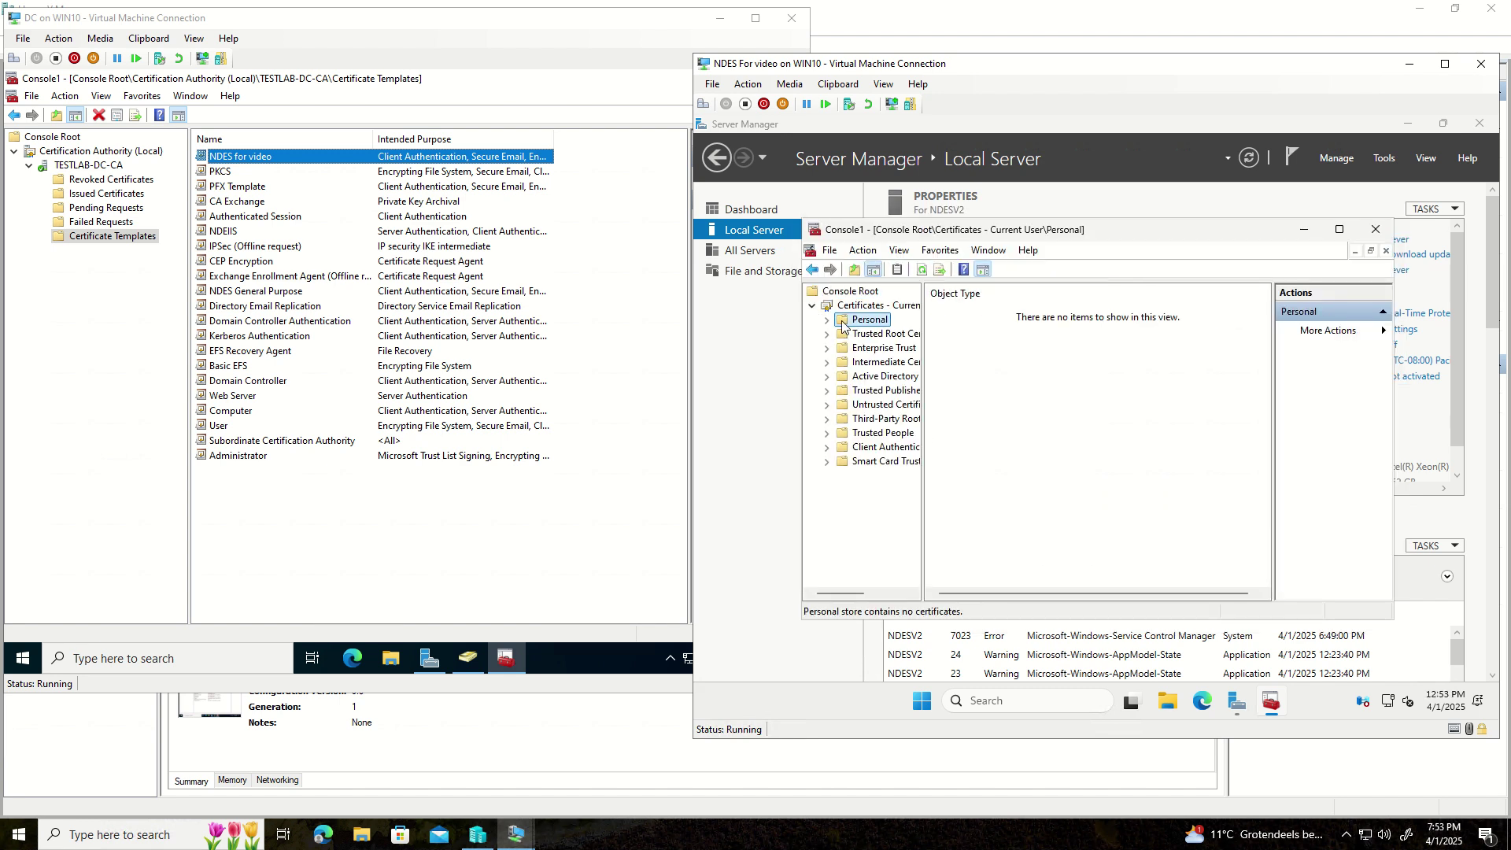
right_click(988, 331)
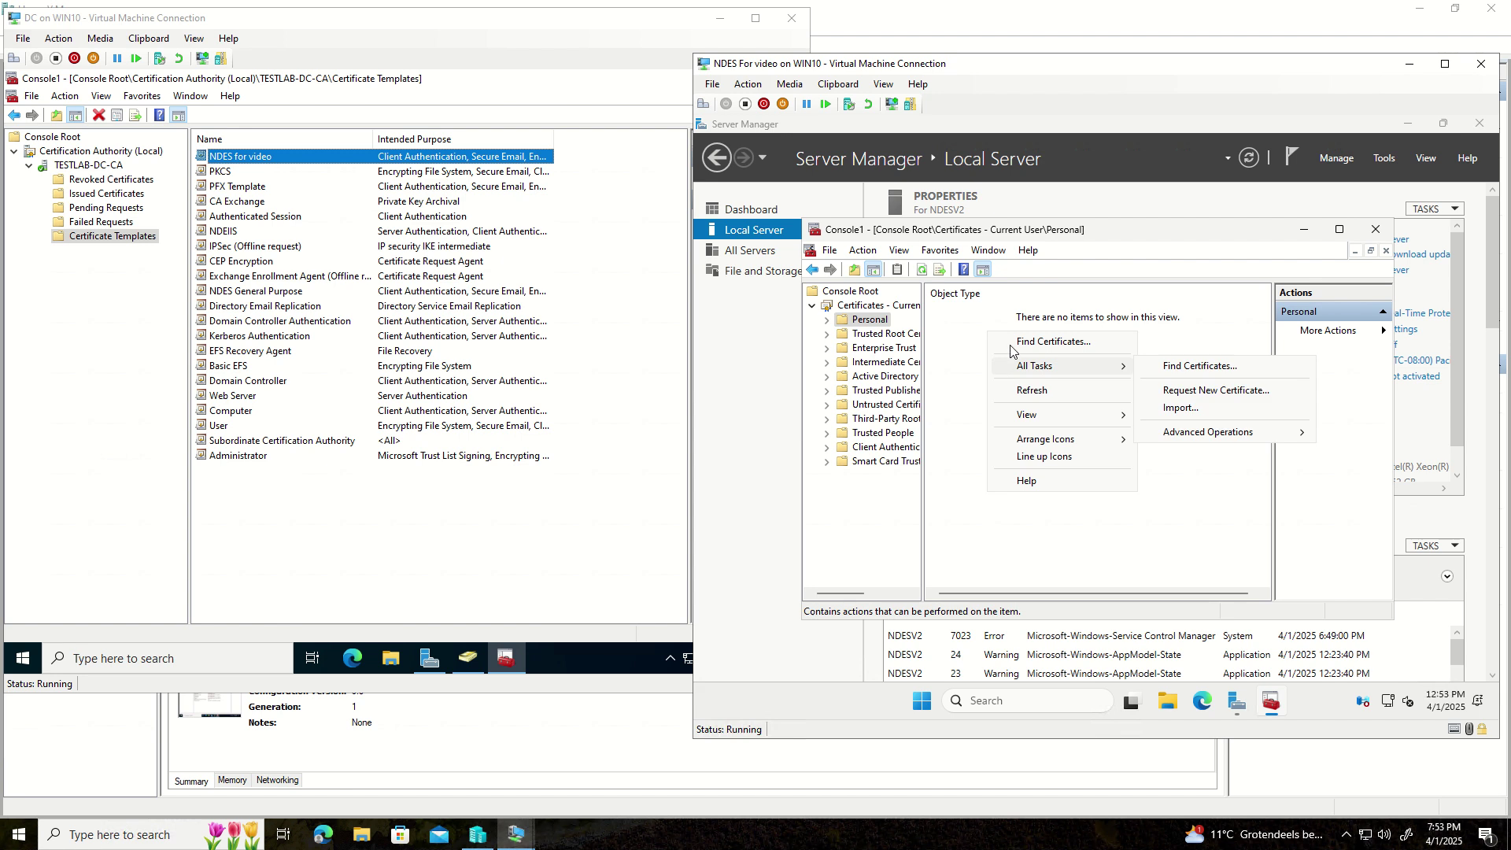
mouse_move(1036, 374)
click(1244, 391)
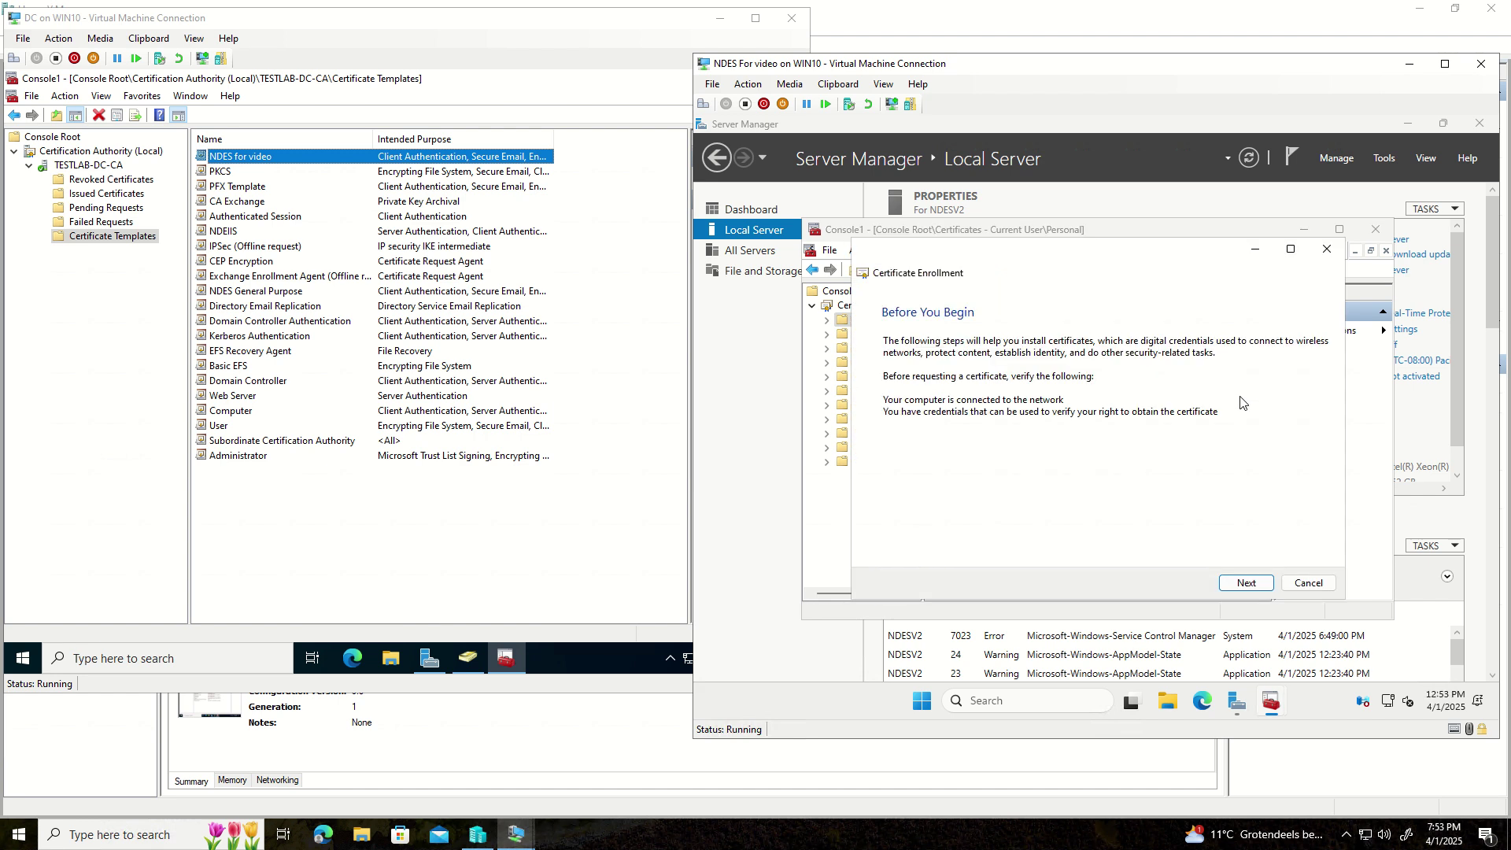
- Advance the Certificate Enrollment wizard with the Active Directory Enrollment Policy to the template list
click(1245, 582)
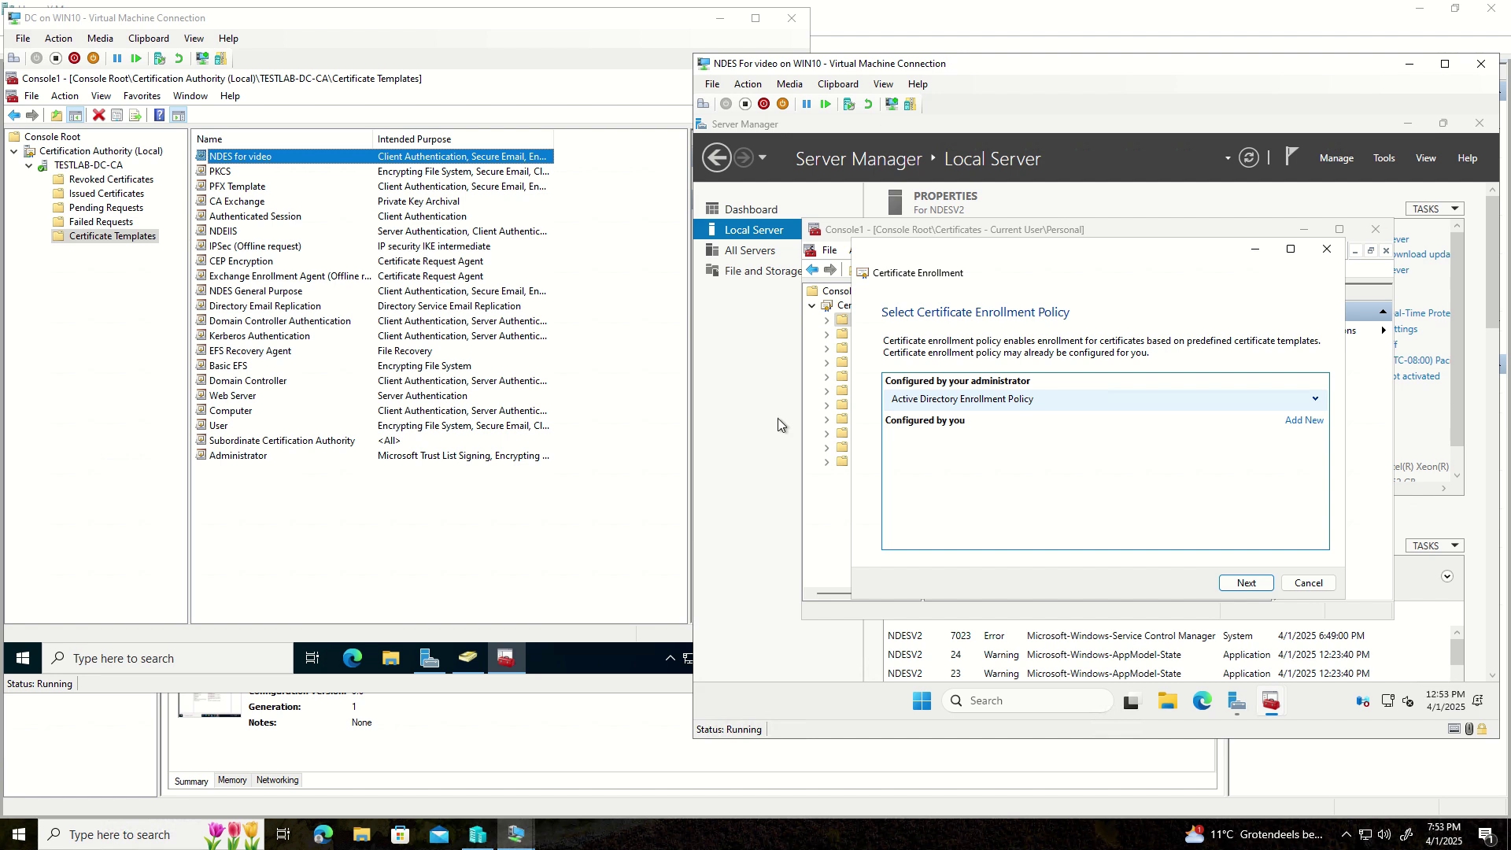
click(1245, 586)
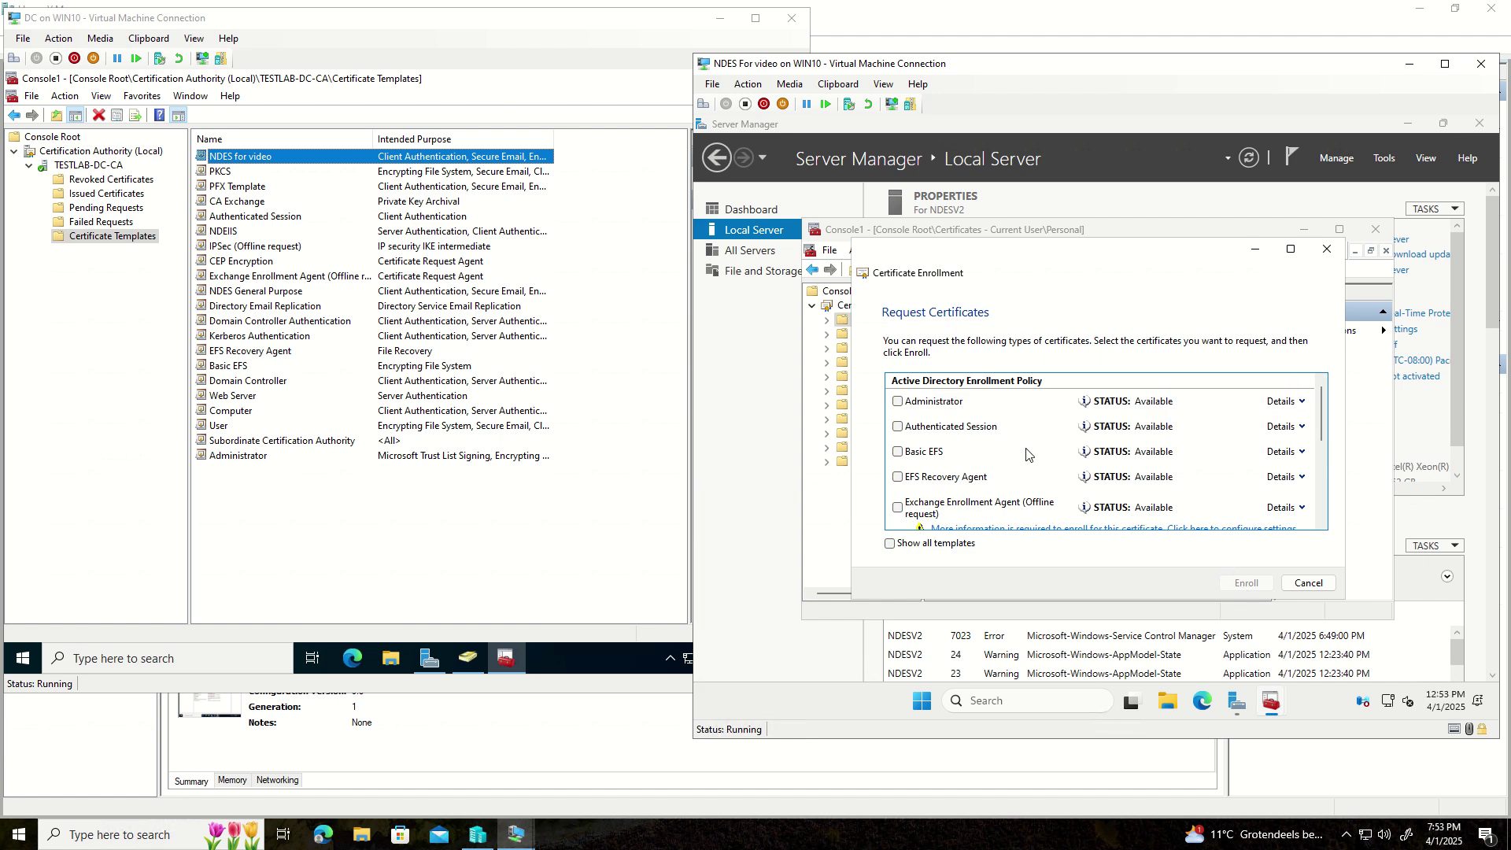
scroll(1019, 462, down, 3)
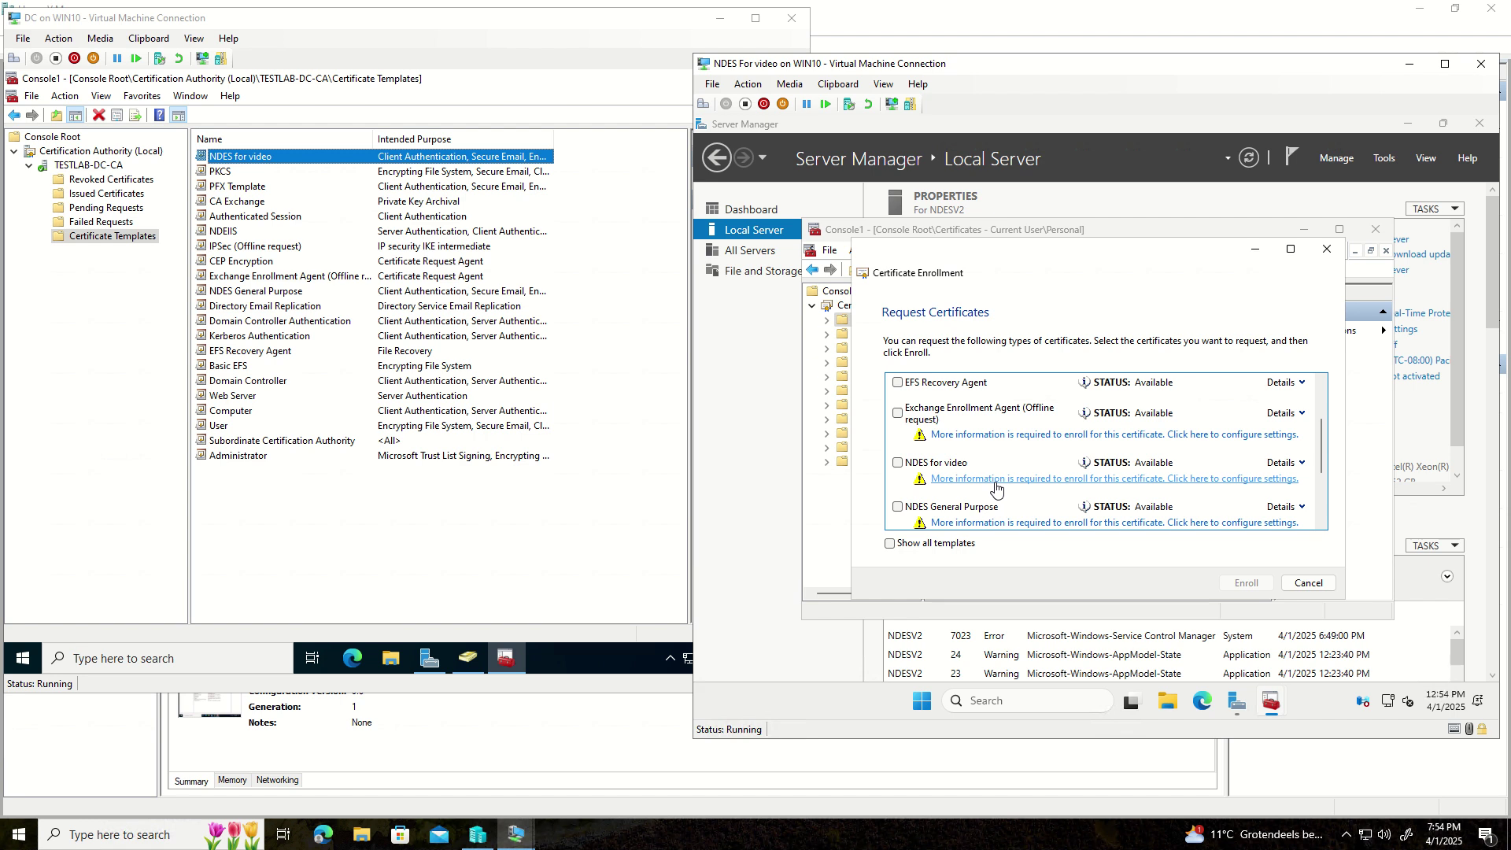
- Inspect the NDES for video subject name settings, then cancel both the properties and the request
click(995, 483)
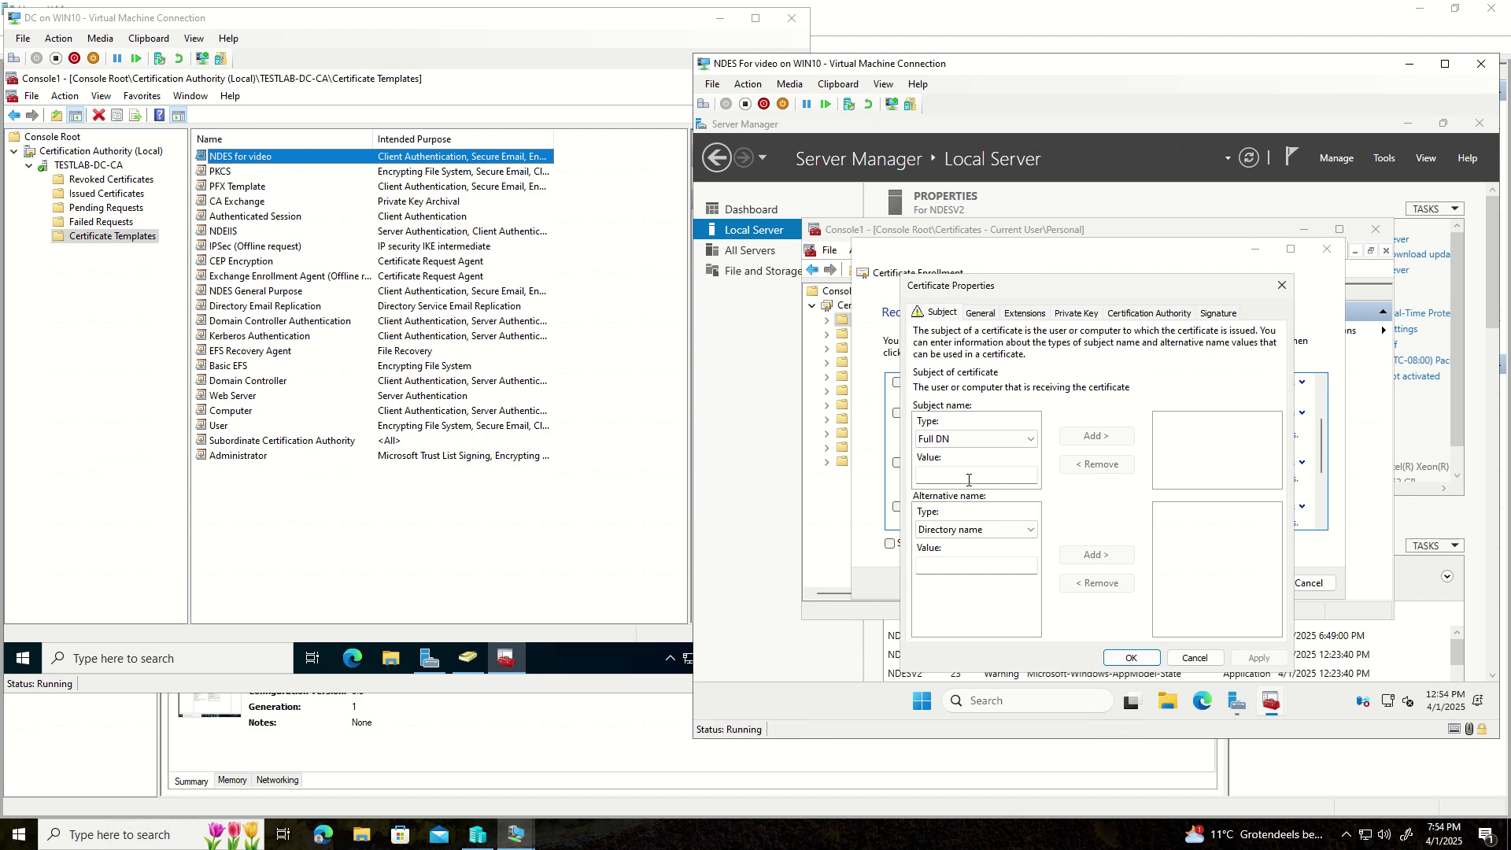
click(944, 439)
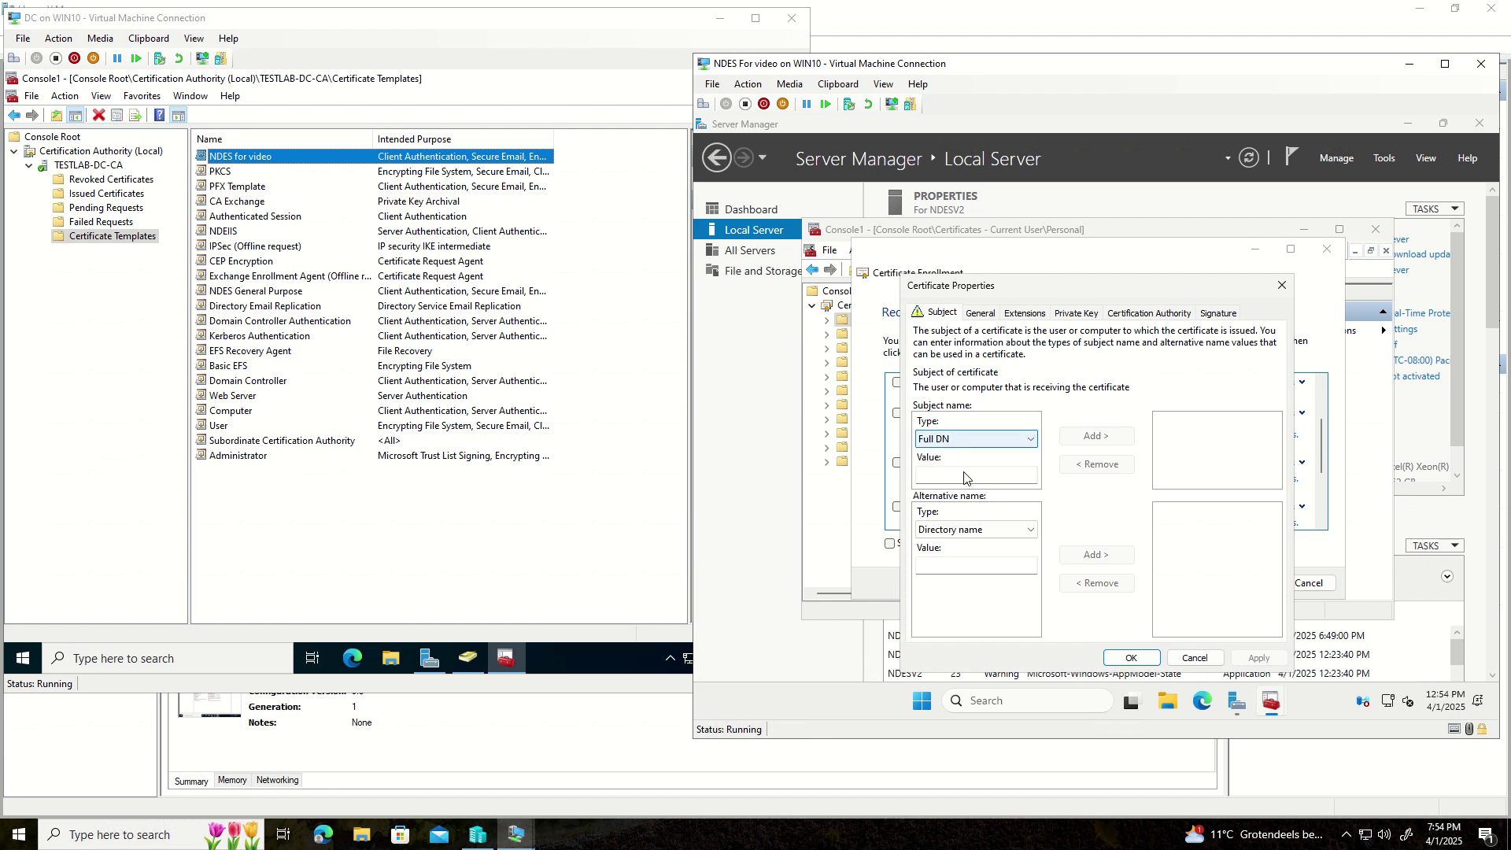
click(964, 476)
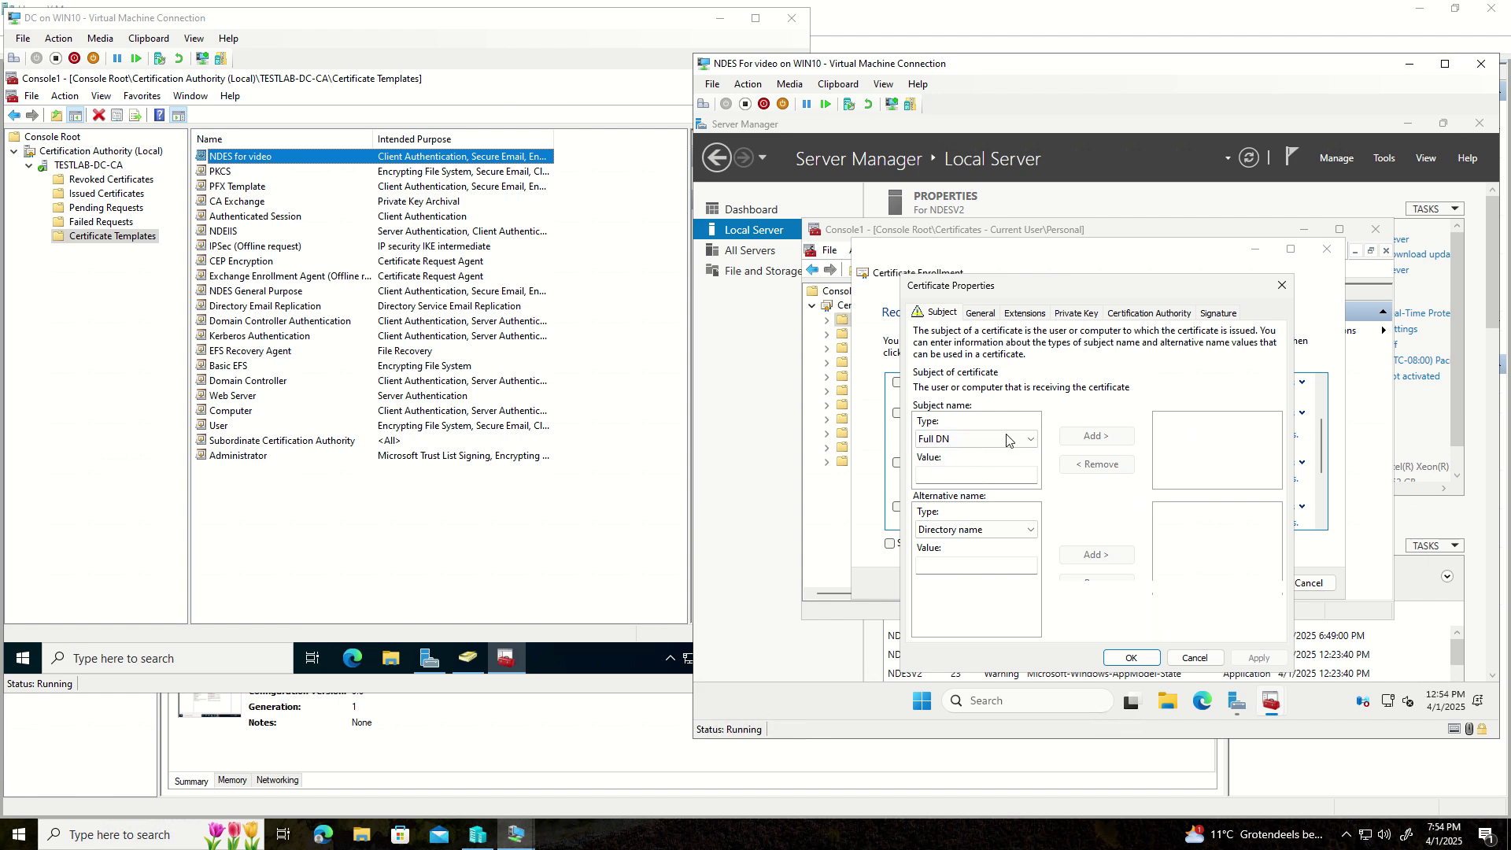
click(1198, 659)
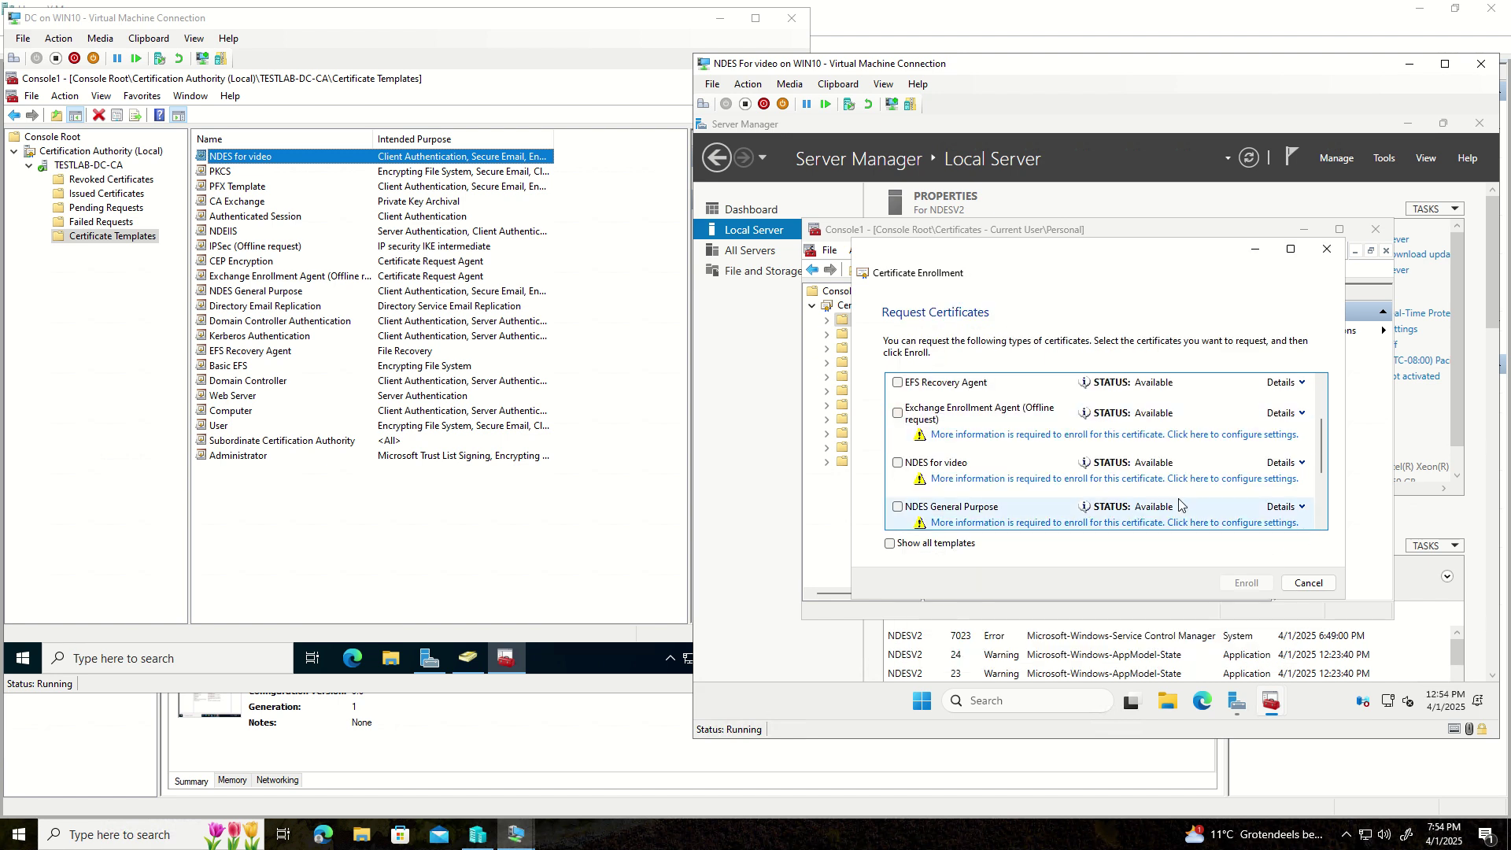
click(1304, 584)
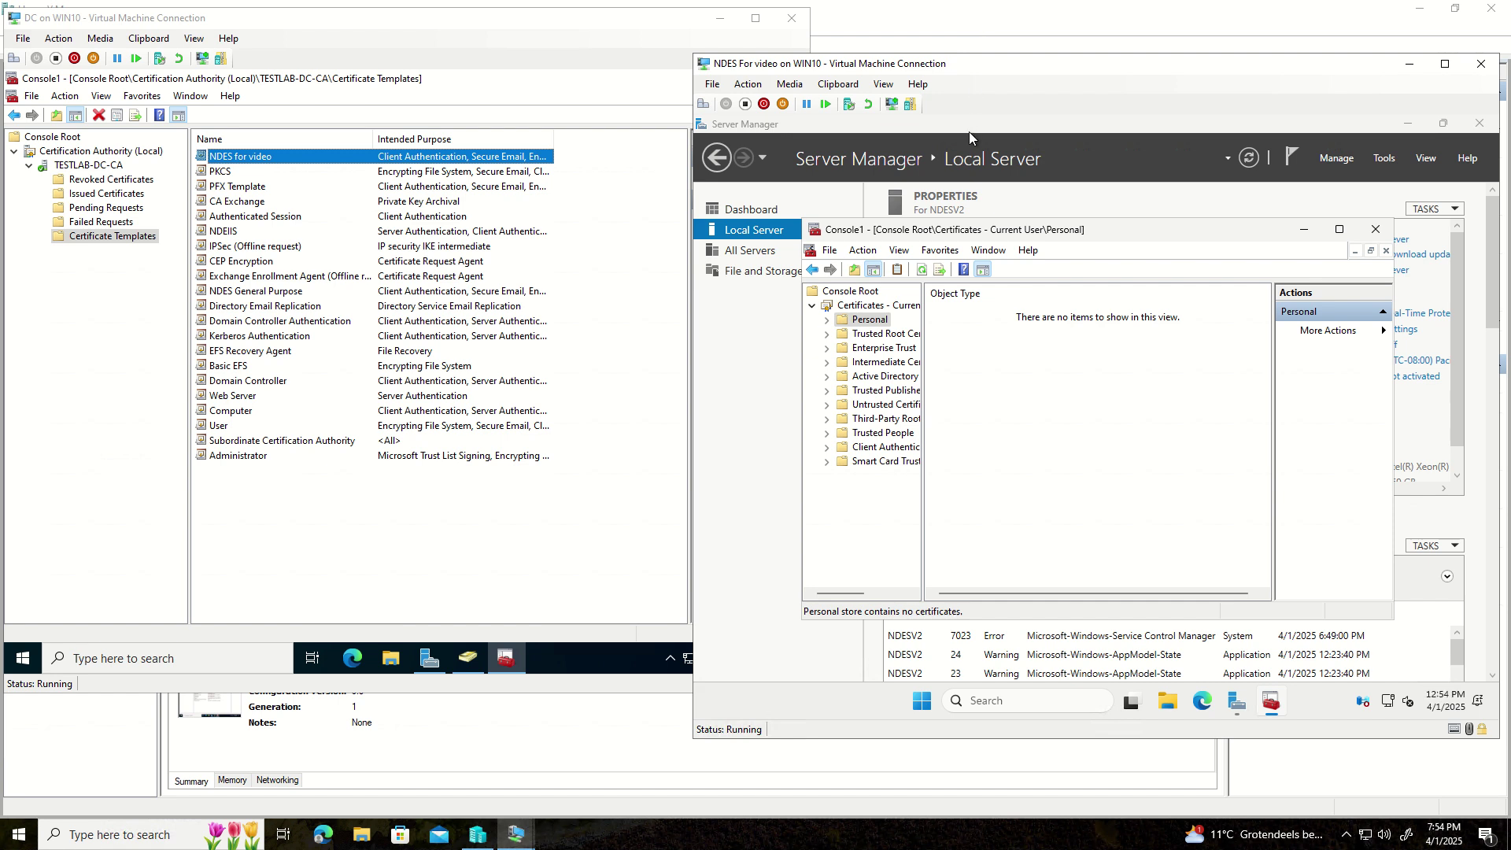
- Launch Windows PowerShell as administrator from the VM's Start menu
click(739, 86)
click(789, 84)
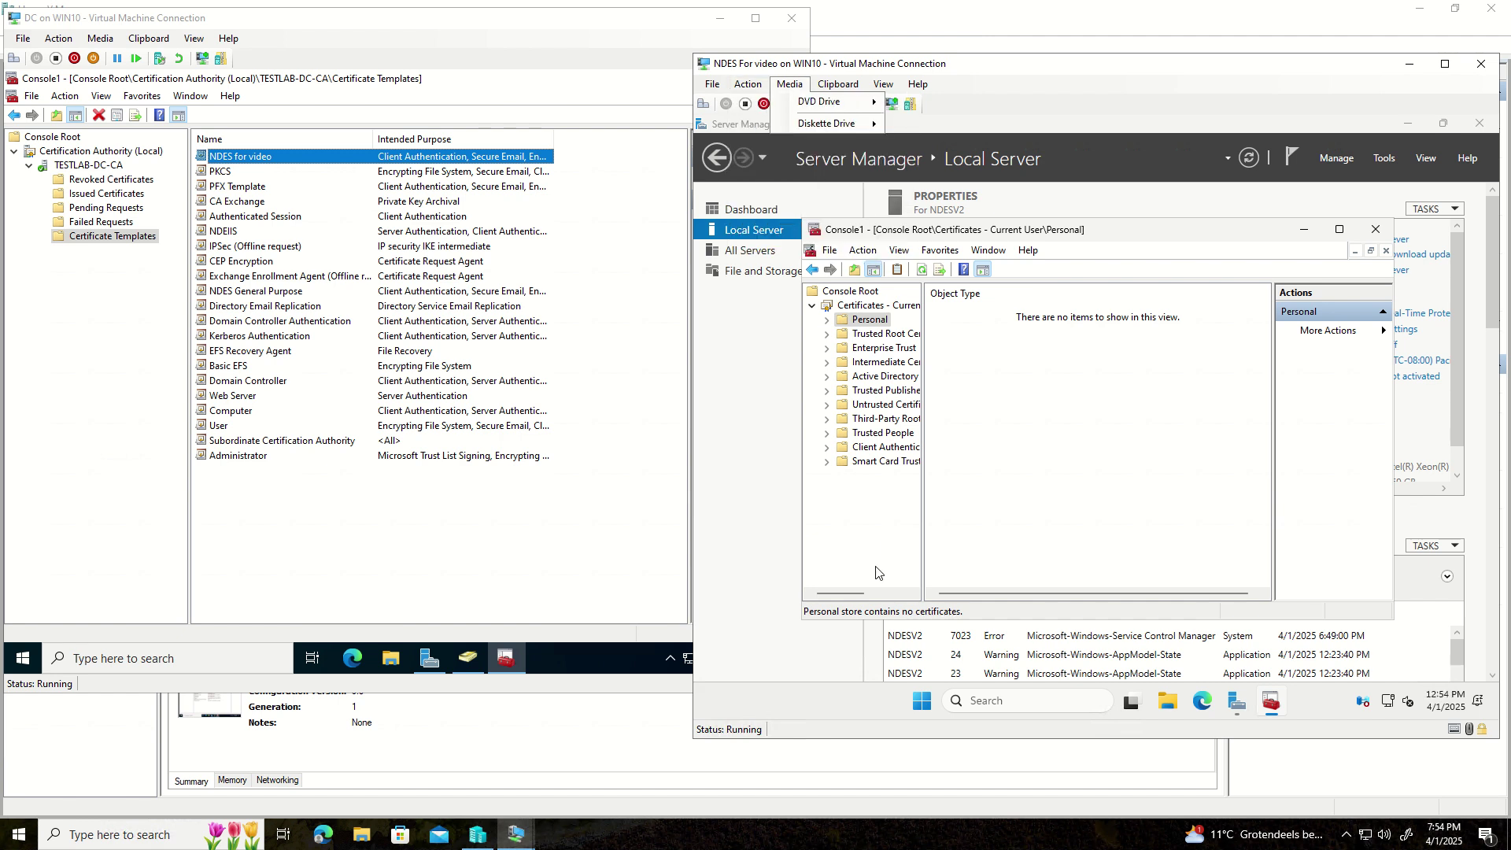
click(927, 700)
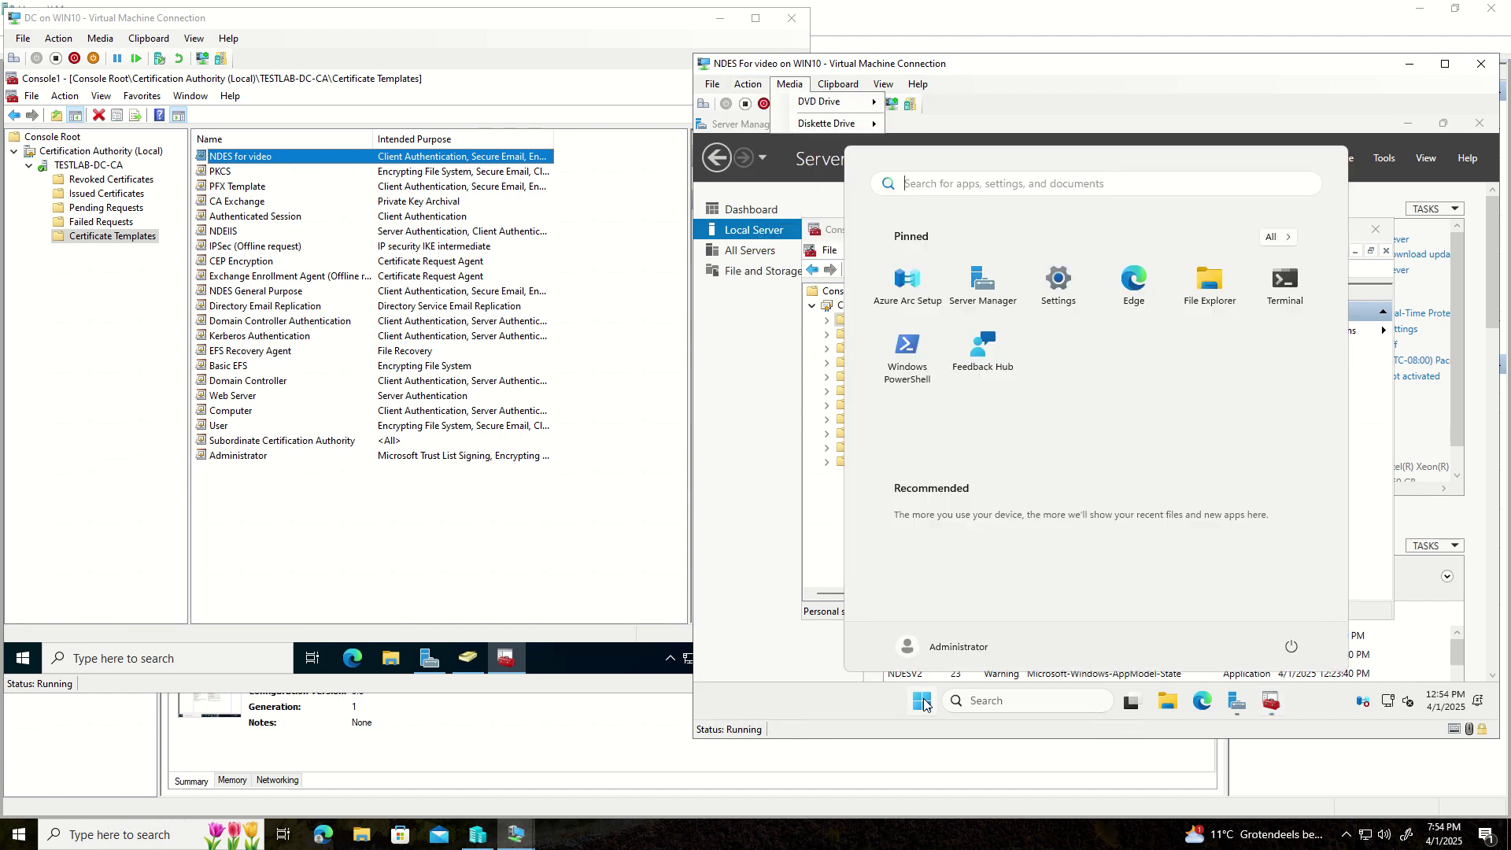
right_click(913, 363)
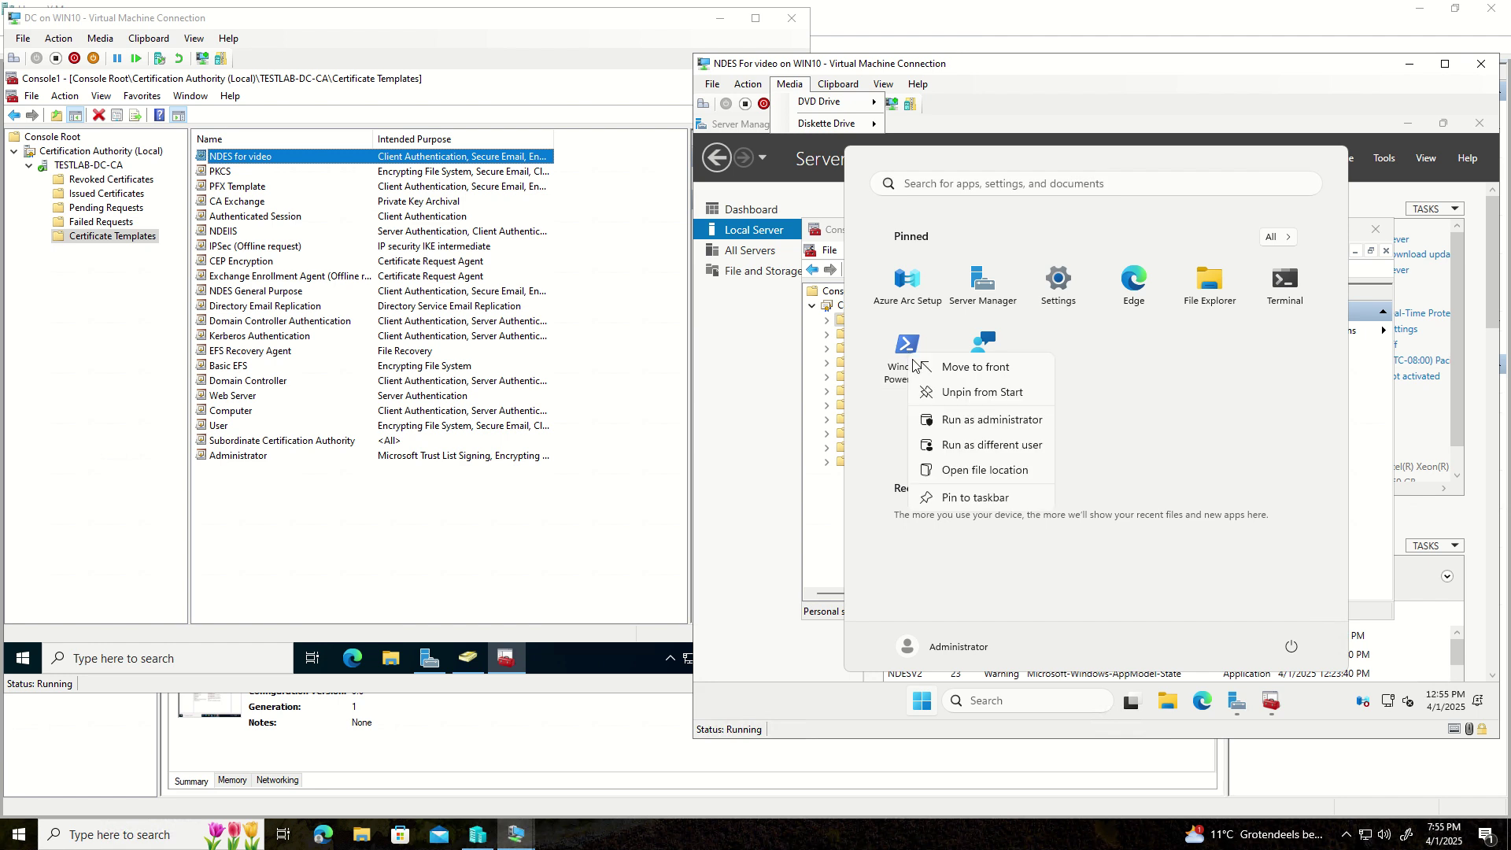
click(967, 421)
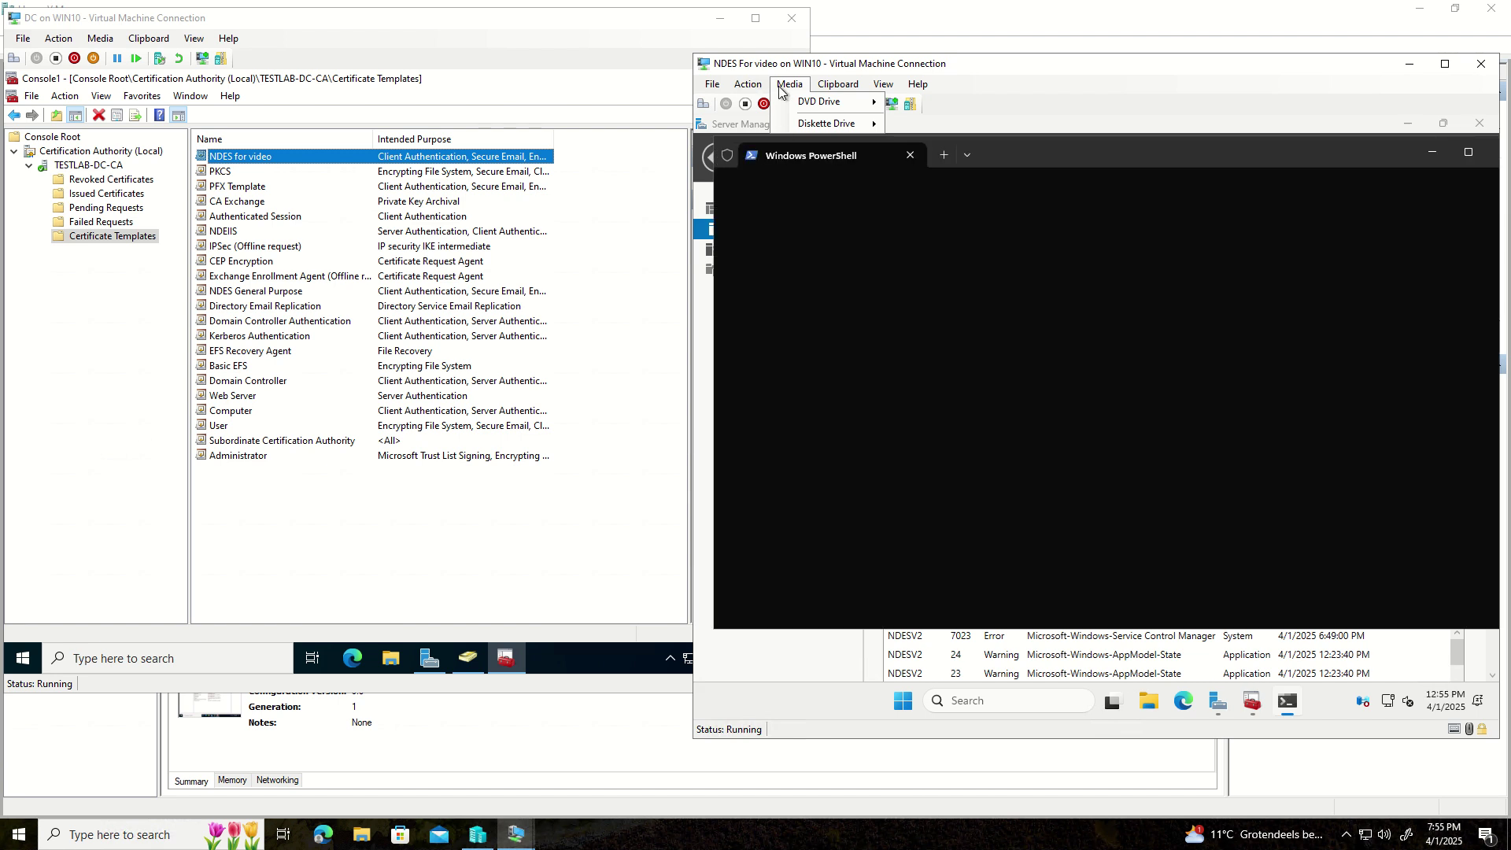
- Type the copied Windows feature command into PowerShell using the VM's clipboard text option
click(823, 85)
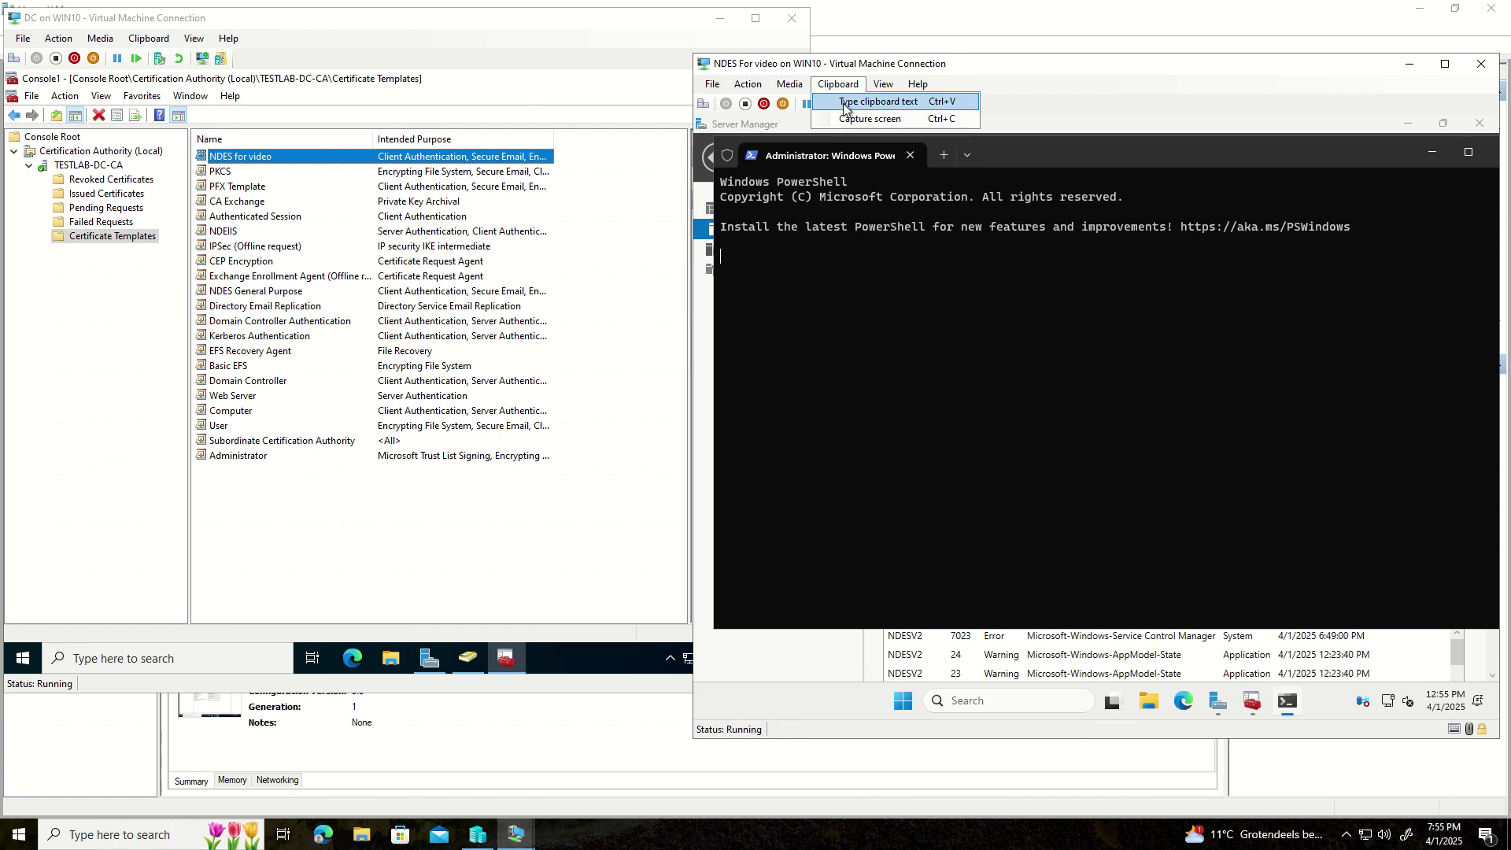
click(844, 107)
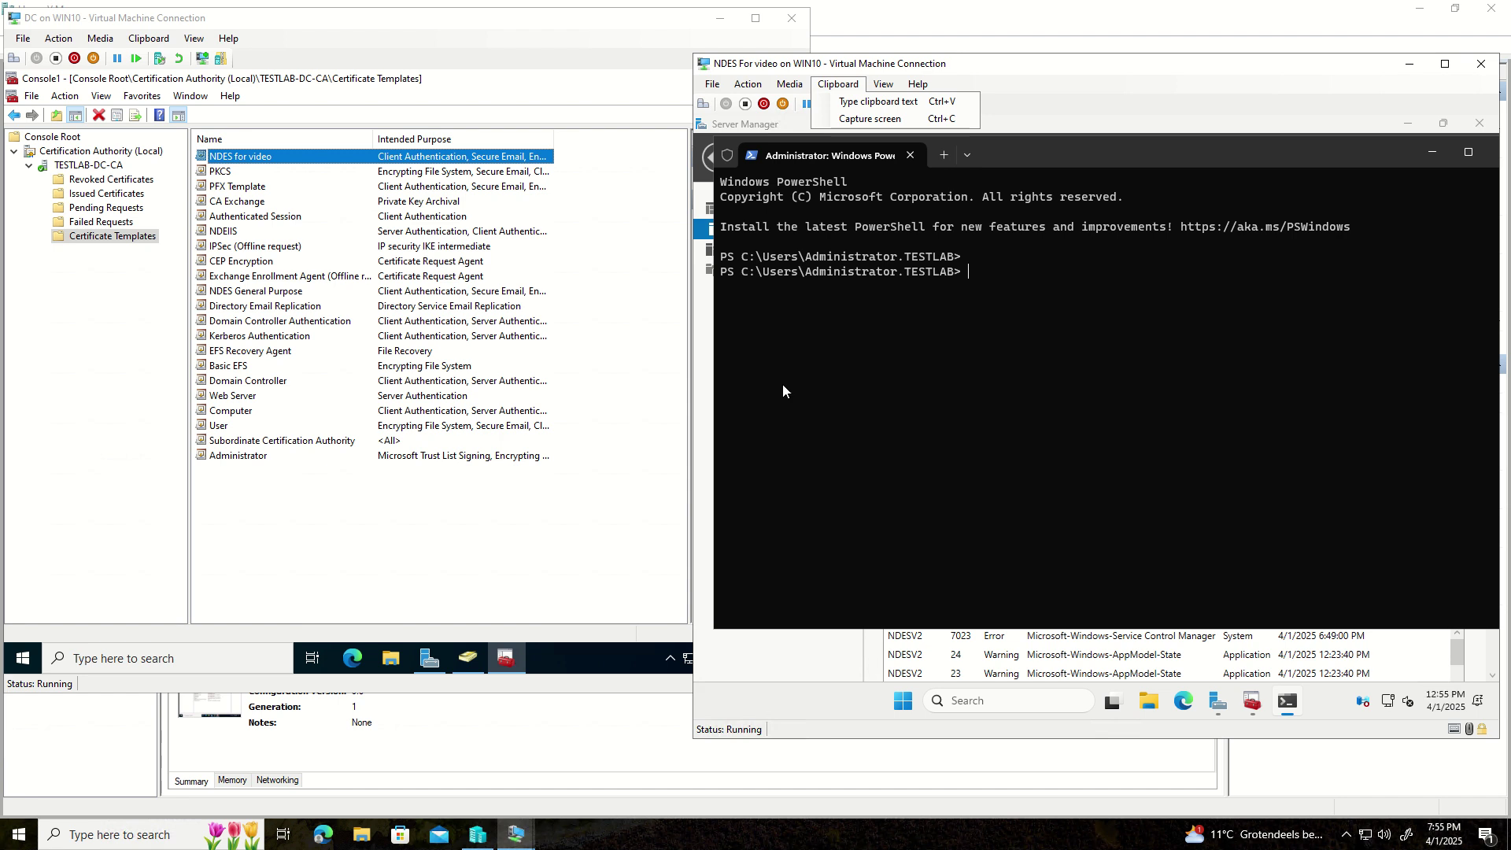
click(858, 105)
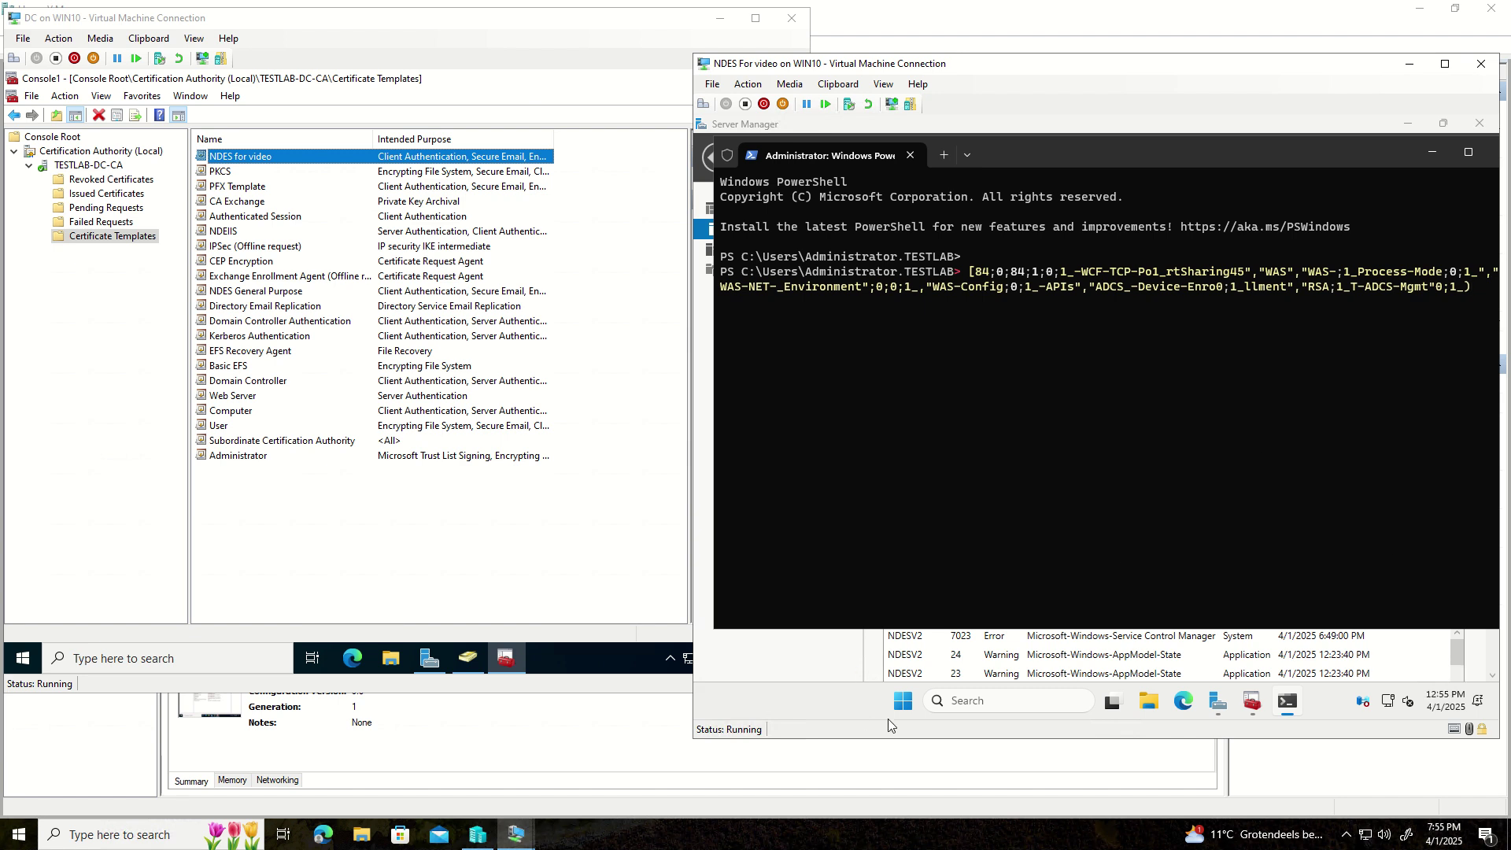
click(909, 709)
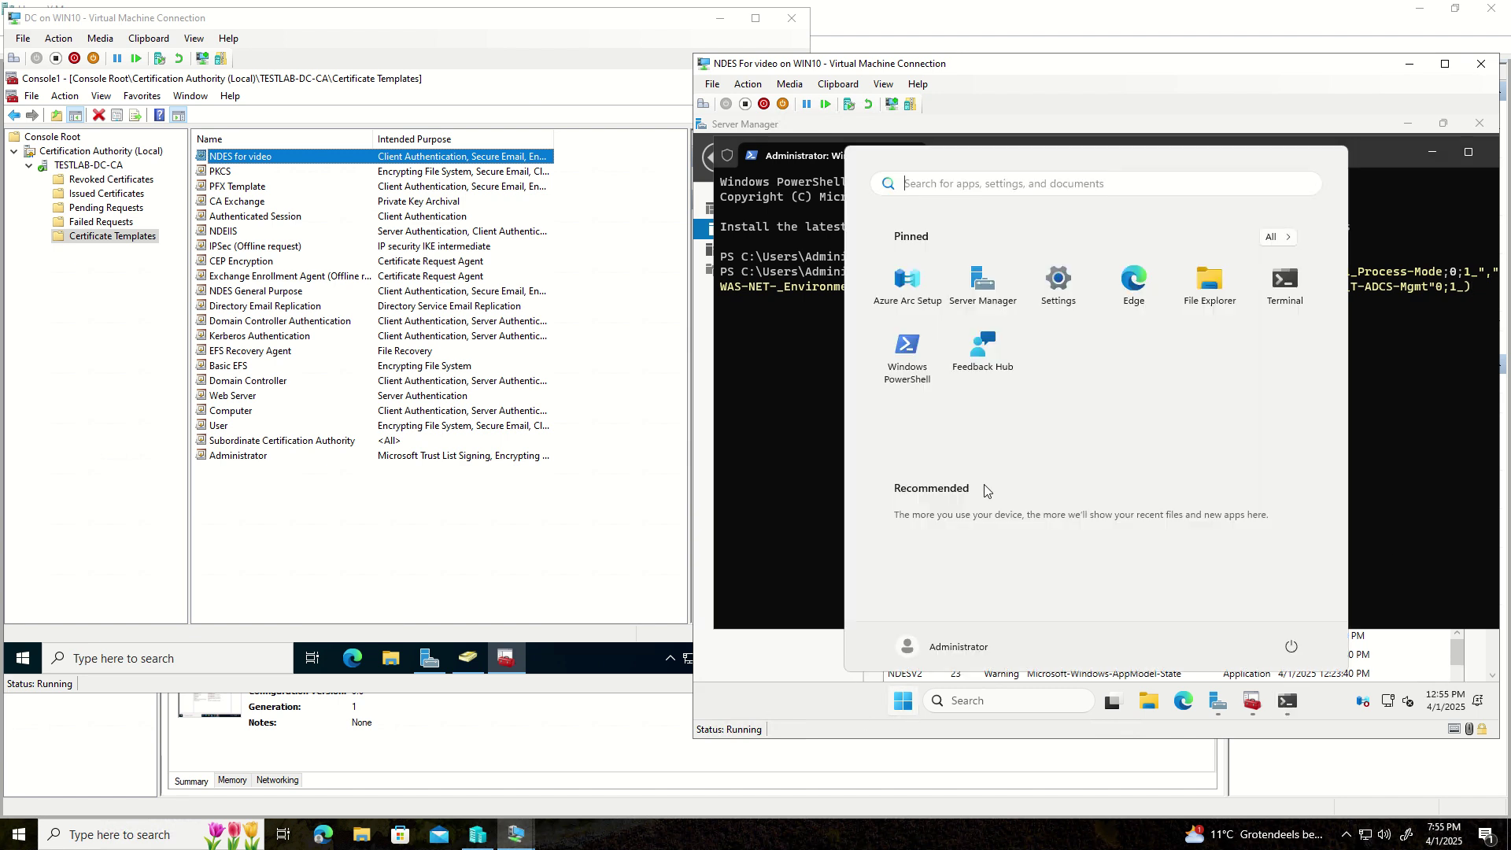
- Open Notepad, type the clipboard's Windows feature list into it, and select the whole line
text(notepad)
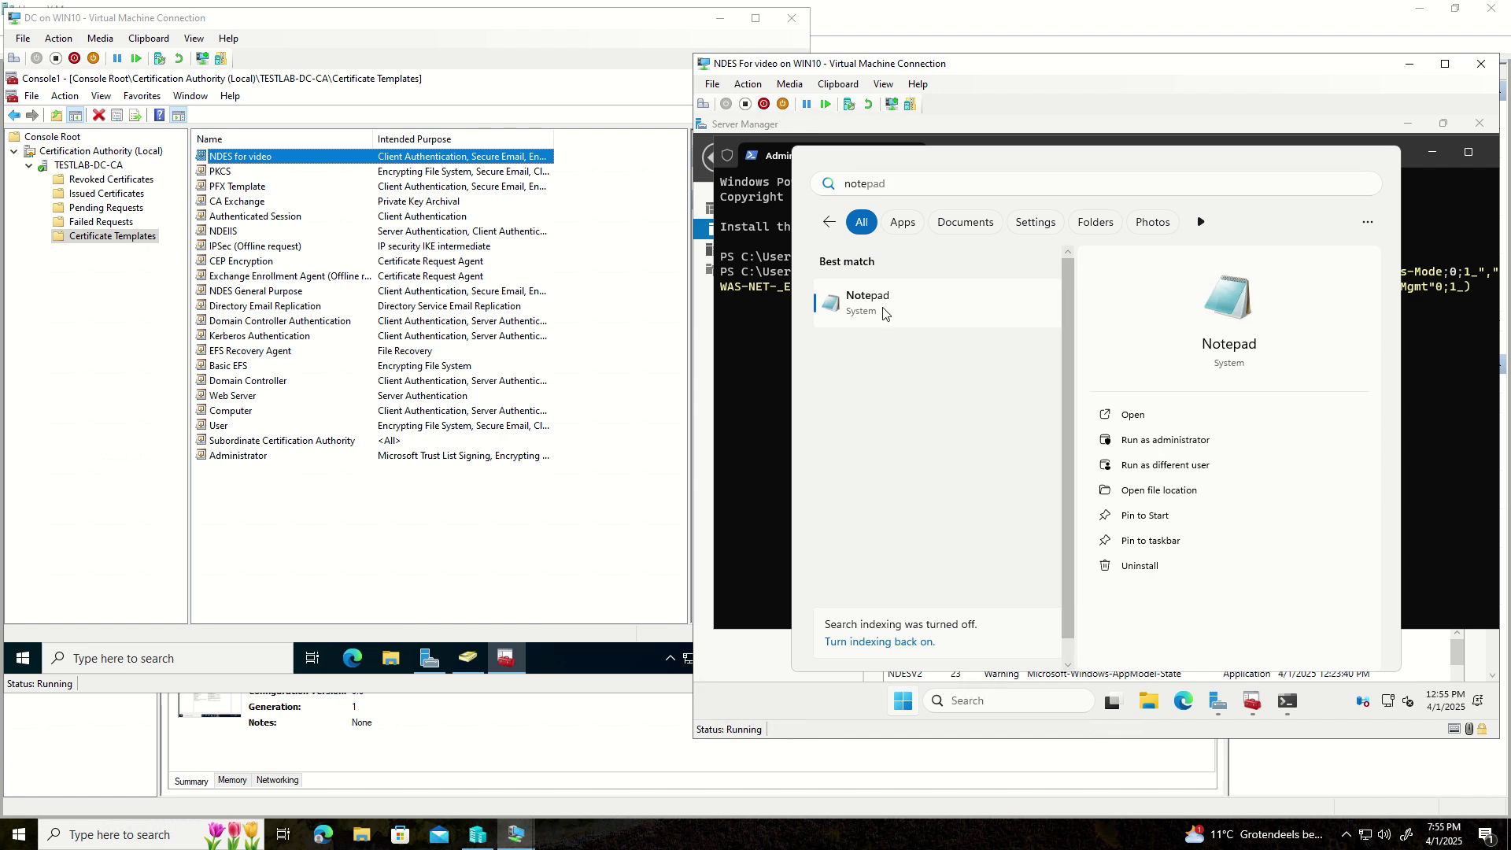
click(883, 304)
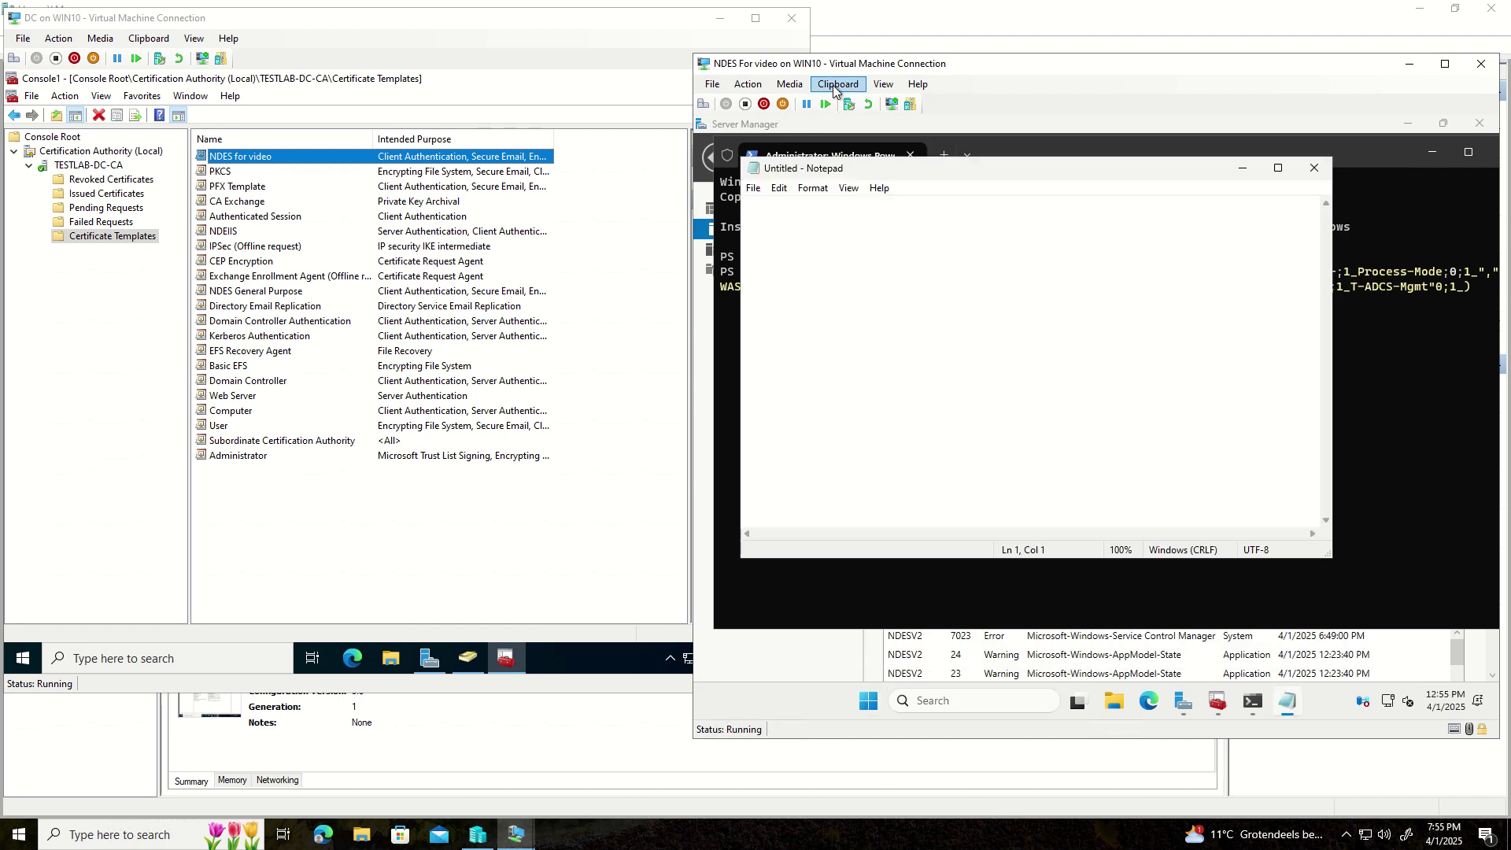
click(836, 84)
click(839, 102)
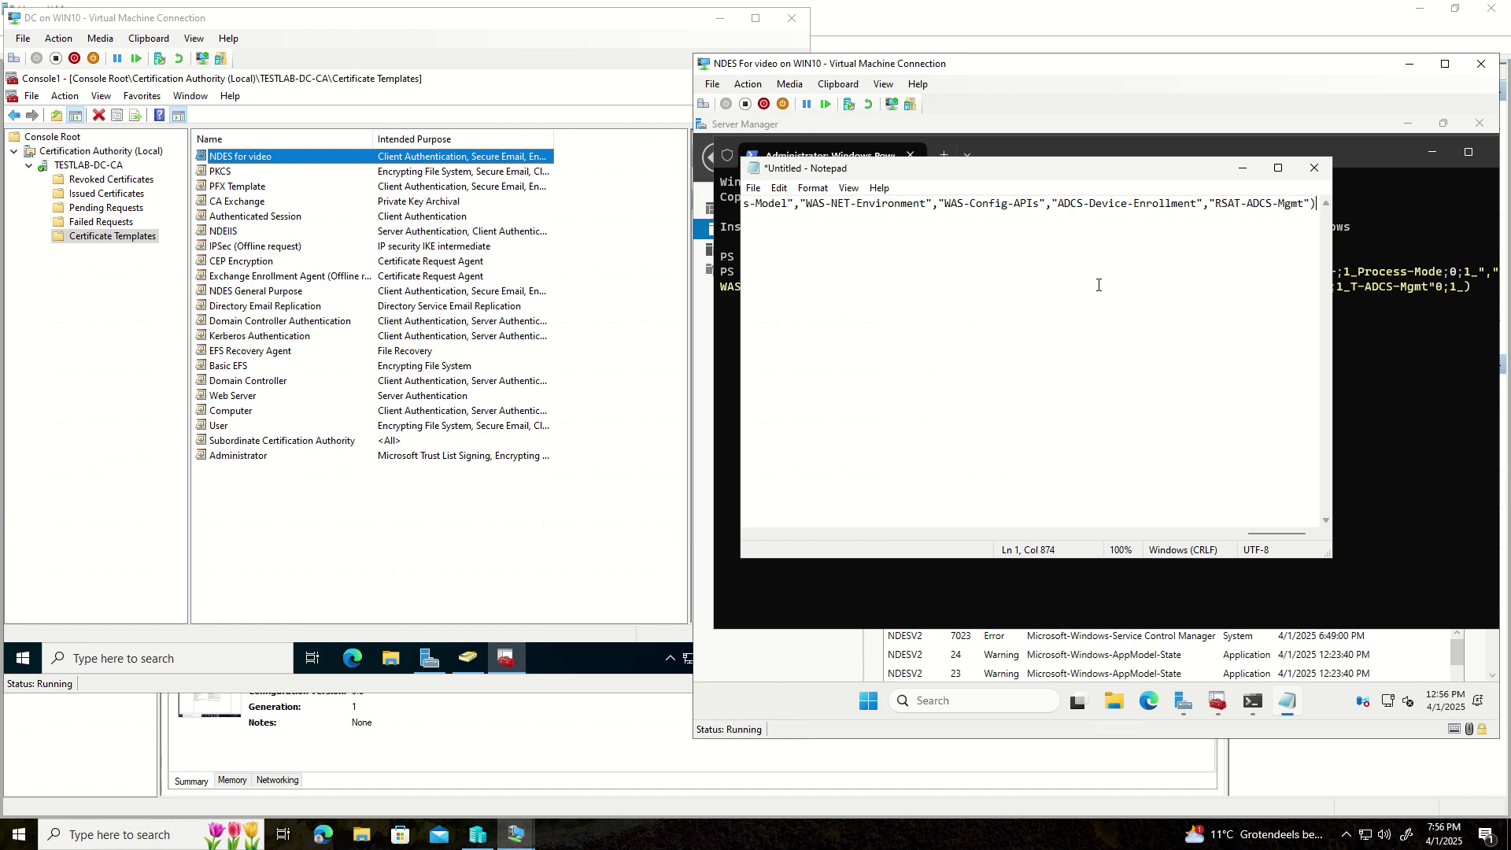
key(ctrl+a)
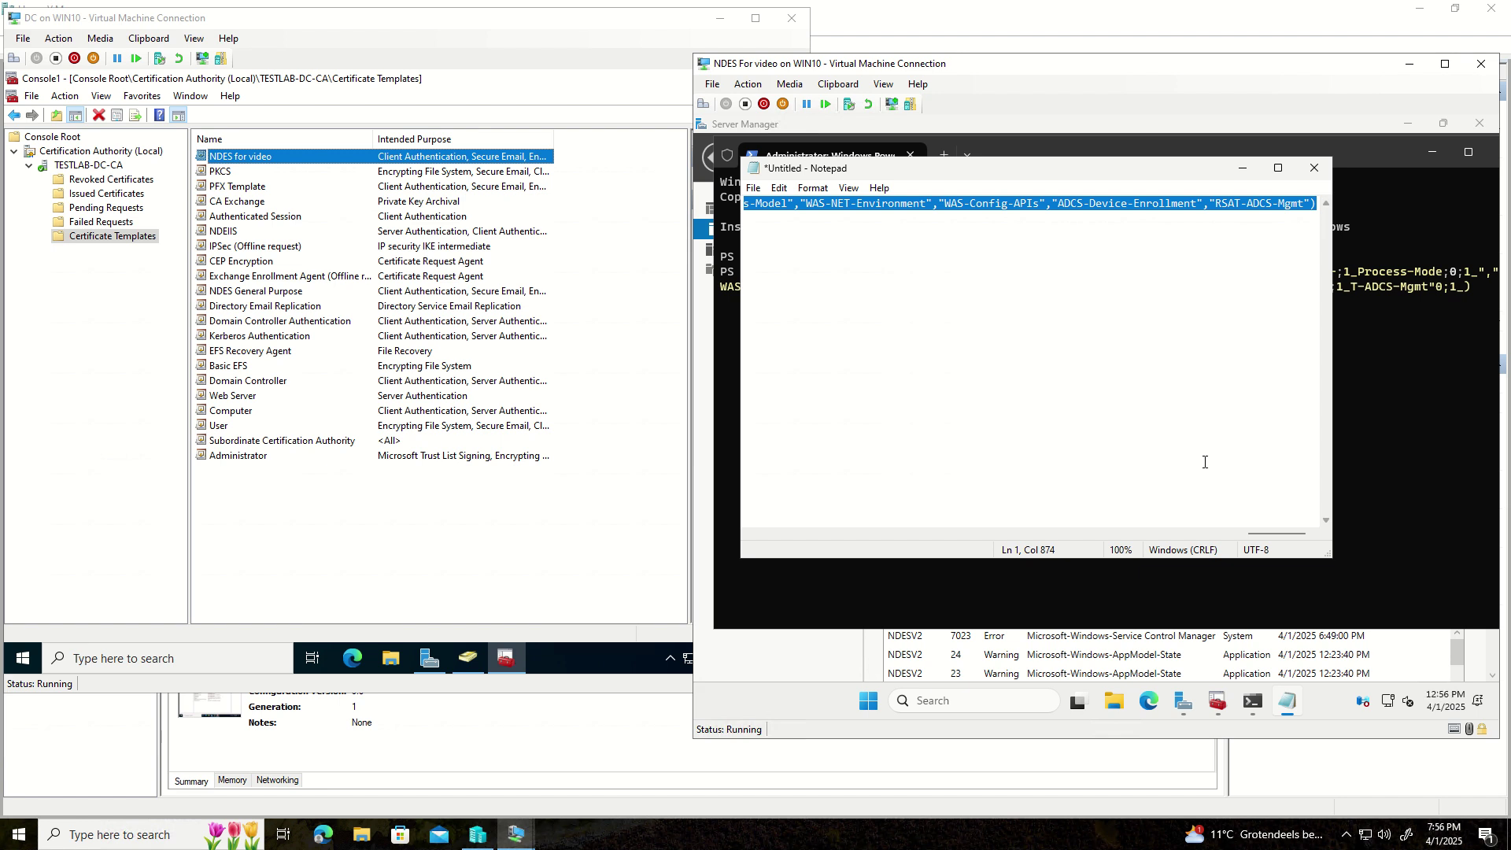
- Erase the garbled PowerShell text and paste the full Add-WindowsFeature command in its place
click(1367, 371)
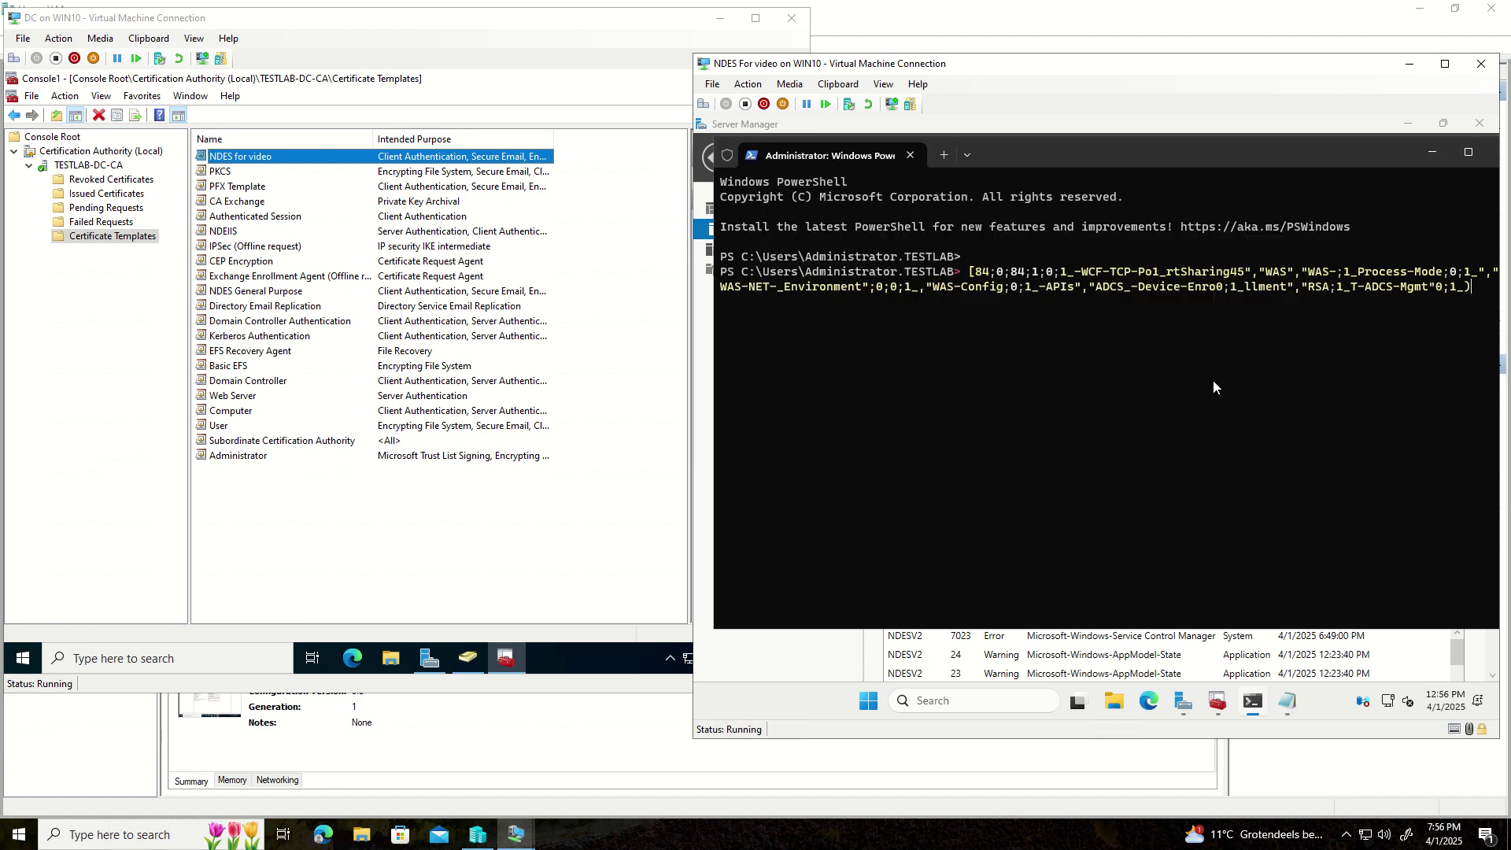
key(BackSpace)
key(BackSpace)
key(BackSpace)
key(BackSpace)
key(BackSpace)
key(BackSpace)
key(BackSpace)
key(BackSpace)
key(BackSpace)
key(BackSpace)
key(BackSpace)
key(BackSpace)
key(BackSpace)
key(BackSpace)
key(BackSpace)
key(BackSpace)
key(BackSpace)
key(BackSpace)
key(BackSpace)
key(BackSpace)
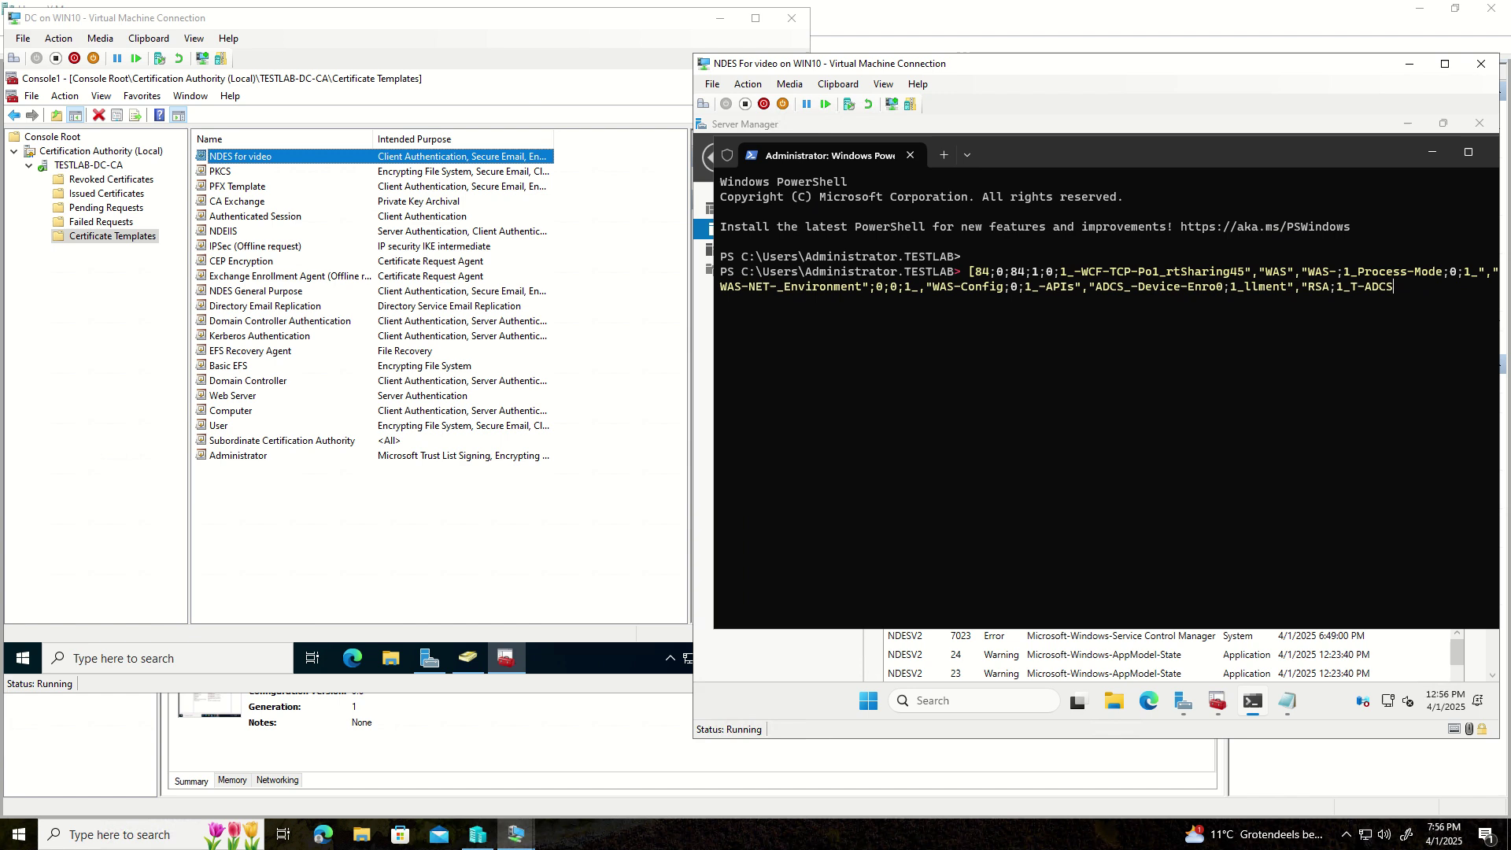
key(BackSpace)
key(BackSpace)
key(BackSpace)
key(BackSpace)
key(BackSpace)
key(BackSpace)
key(BackSpace)
key(BackSpace)
key(BackSpace)
key(BackSpace)
key(BackSpace)
key(BackSpace)
key(BackSpace)
key(BackSpace)
key(BackSpace)
key(BackSpace)
key(BackSpace)
key(BackSpace)
key(BackSpace)
key(BackSpace)
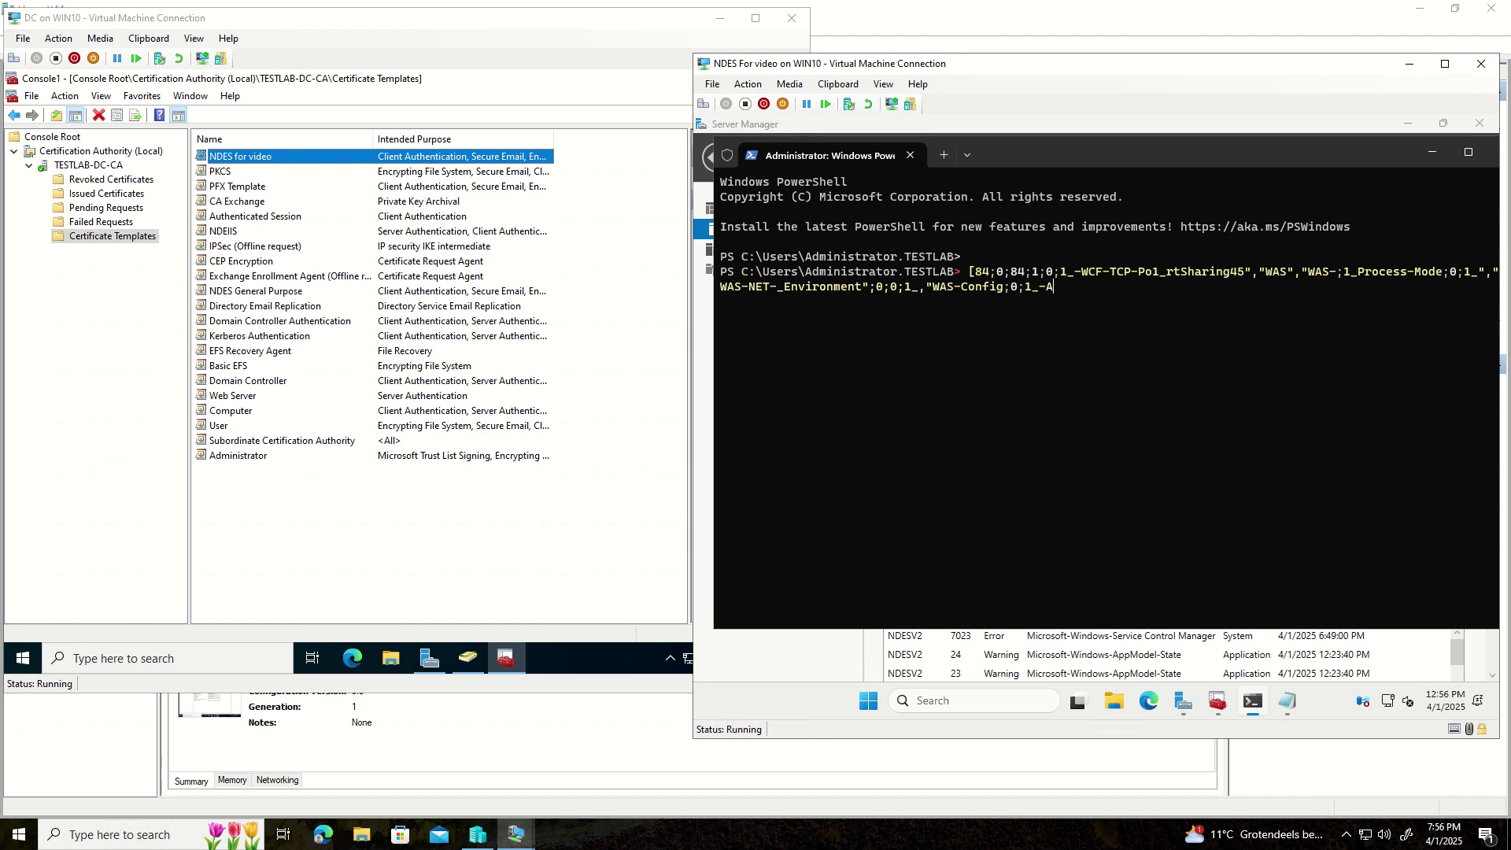
key(BackSpace)
key(BackSpace)
key(BackSpace)
key(BackSpace)
key(BackSpace)
key(BackSpace)
key(BackSpace)
key(BackSpace)
key(BackSpace)
key(BackSpace)
key(BackSpace)
key(BackSpace)
key(BackSpace)
key(BackSpace)
key(BackSpace)
key(BackSpace)
key(BackSpace)
key(BackSpace)
key(BackSpace)
key(BackSpace)
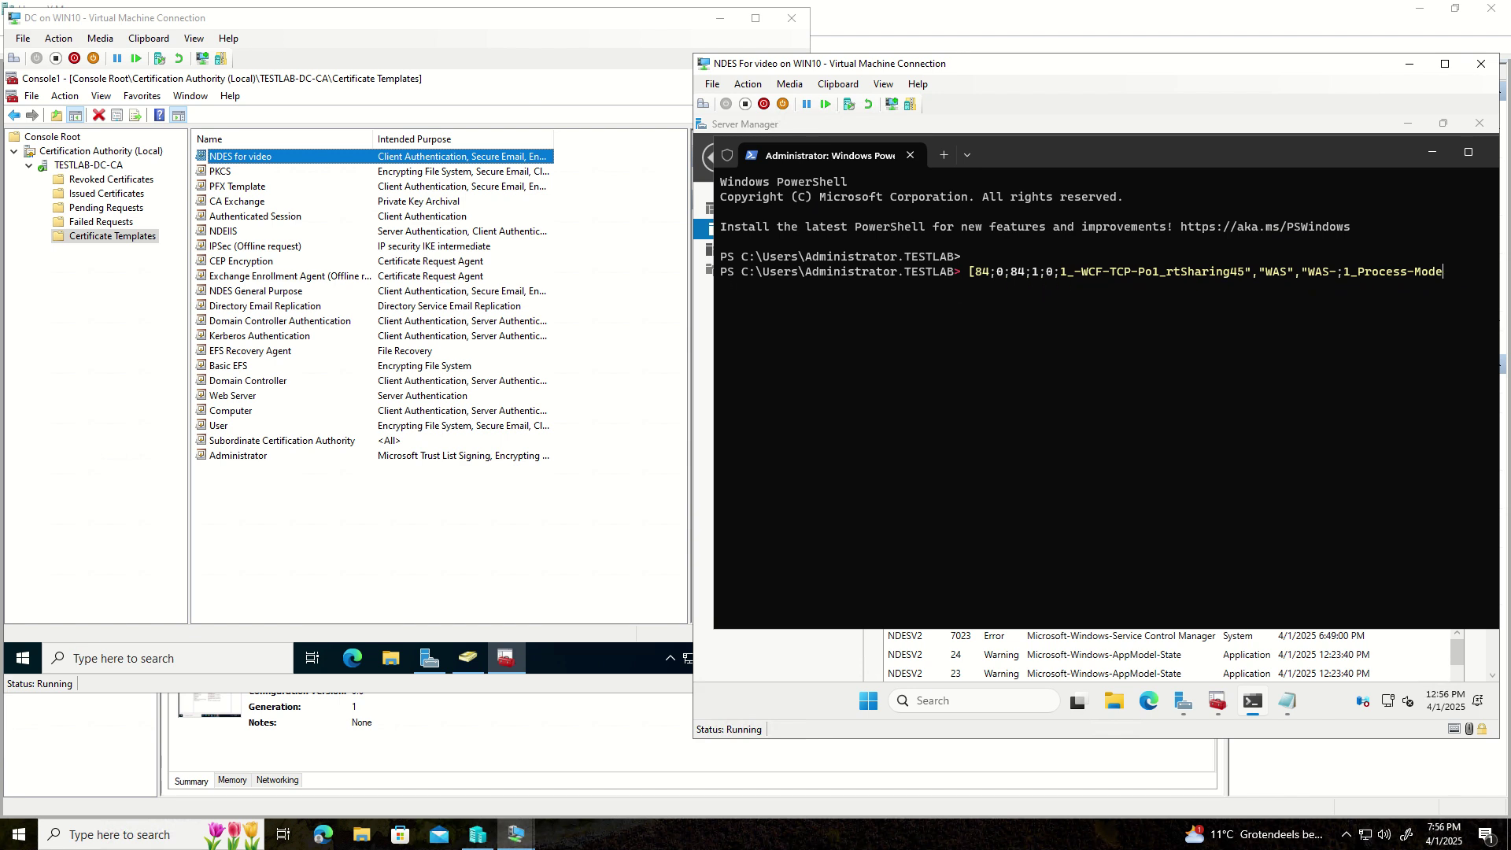
key(BackSpace)
key(BackSpace)
key(BackSpace)
key(BackSpace)
key(BackSpace)
key(BackSpace)
key(BackSpace)
key(BackSpace)
key(BackSpace)
key(BackSpace)
key(BackSpace)
key(BackSpace)
key(BackSpace)
key(BackSpace)
key(BackSpace)
key(BackSpace)
key(BackSpace)
key(BackSpace)
key(BackSpace)
key(BackSpace)
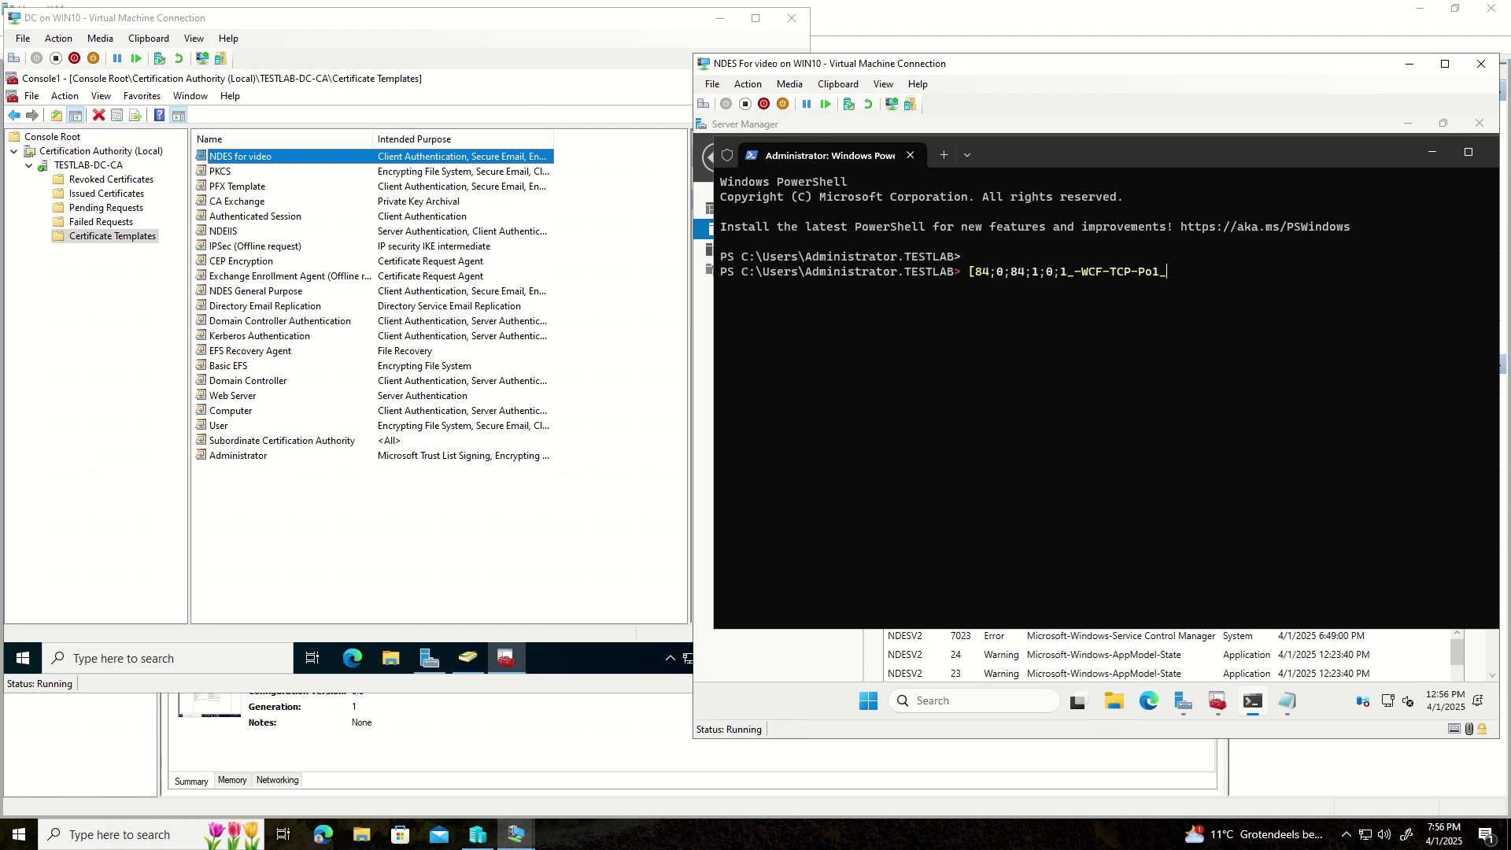
key(BackSpace)
key(BackSpace)
key(BackSpace)
key(BackSpace)
key(BackSpace)
key(BackSpace)
key(BackSpace)
key(BackSpace)
key(BackSpace)
key(BackSpace)
key(BackSpace)
key(BackSpace)
key(BackSpace)
text(Add-WindowsFeature -Name @("Web-Server","Web-WebServer","Web-Common-Http","Web-Default-Doc","Web-Dir-Browsing","Web-Http-Errors","Web-Static-Content","Web-Http-Redirect","Web-Health","Web-Http-Logging","Web-Log-Libraries","Web-Request-Monitor","Web-Http-Tracing","Web-Performance","Web-Stat-Compression","Web-Security","Web-Filtering","Web-Windows-Auth","Web-App-Dev","Web-Net-Ext","Web-Net-Ext45","Web-Asp-Net","Web-Asp-Net45","Web-ISAPI-Ext","Web-ISAPI-Filter","Web-Mgmt-Tools","Web-Mgmt-Console","Web-Mgmt-Compat","Web-Metabase","Web-WMI","NET-Framework-Features","NET-Framework-Core","NET-HTTP-Activation","NET-Framework-45-Features","NET-Framework-45-Core","NET-Framework-45-ASPNET","NET-WCF-Services45","NET-WCF-HTTP-Activation45","NET-WCF-TCP-PortSharing45","WAS","WAS-Process-Model","WAS-NET-Environment","WAS-Config-APIs","ADCS-Device-Enrollment","RSAT-ADCS-Mgmt"))
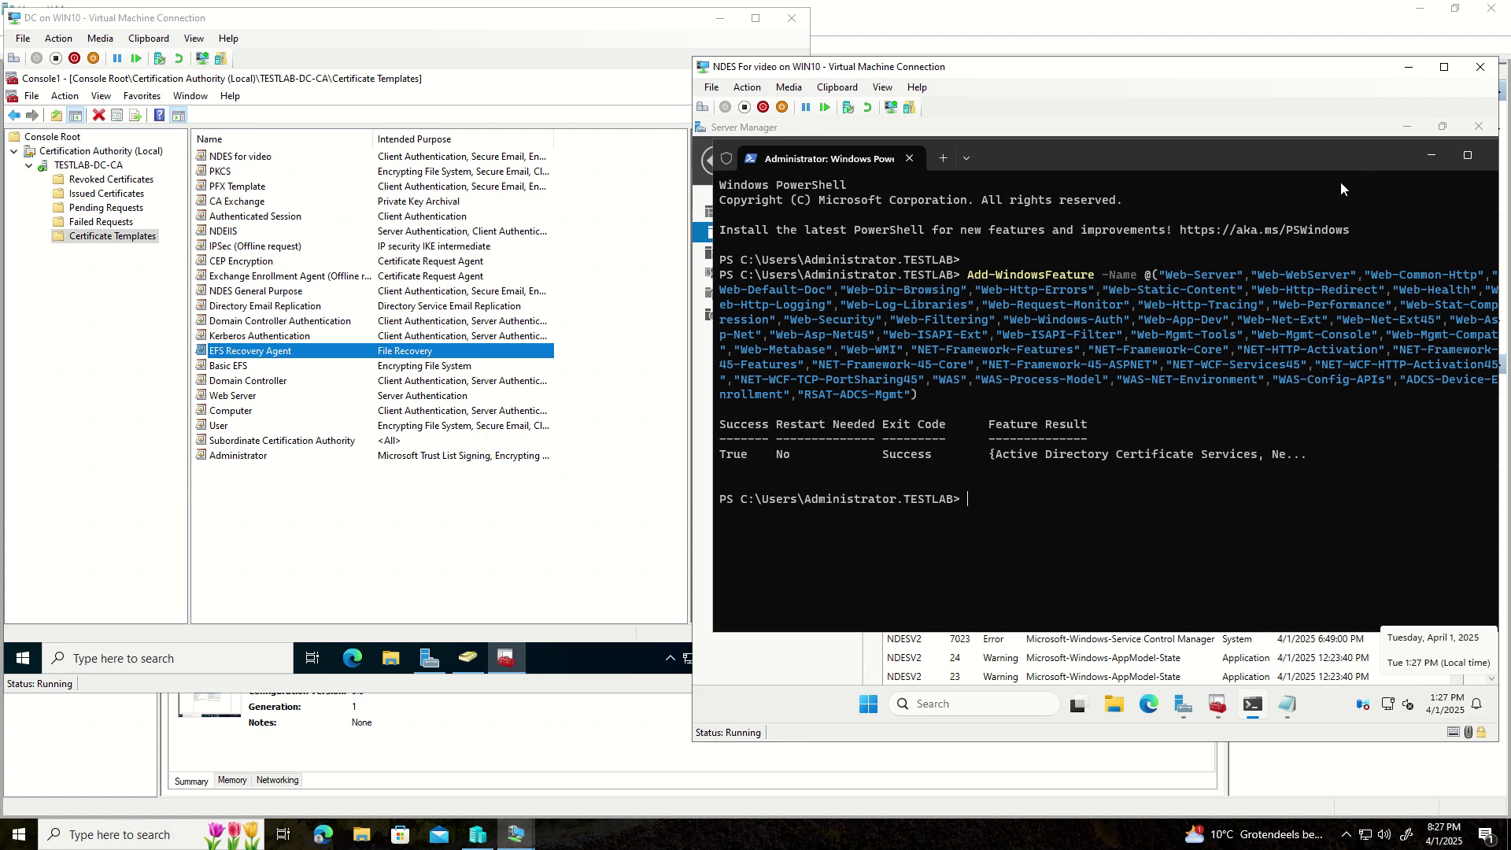
- Close PowerShell and close Notepad without saving
drag(1332, 161, 1294, 177)
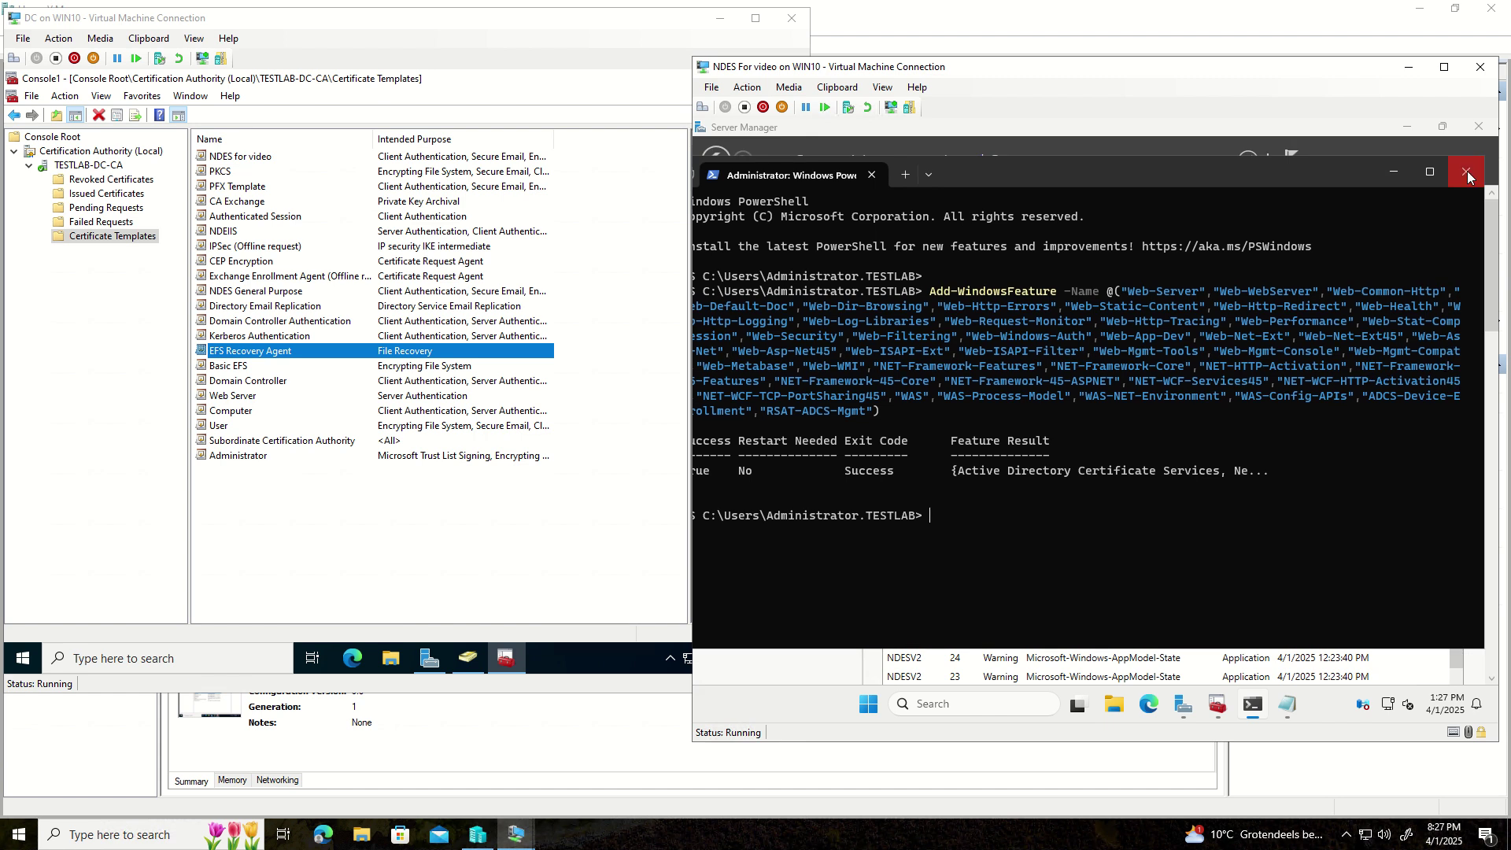
click(1464, 178)
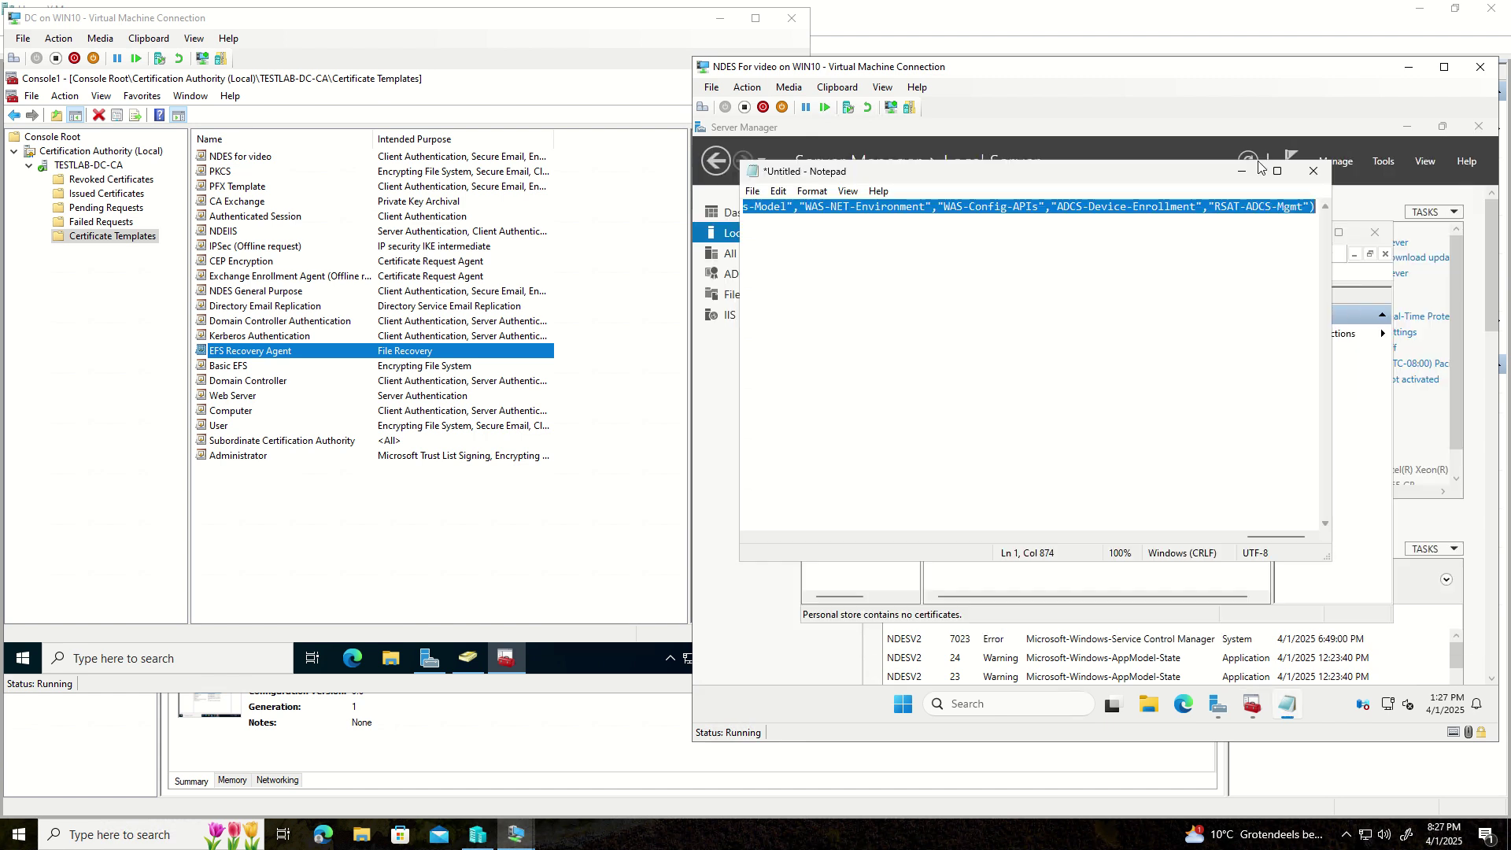
click(1319, 174)
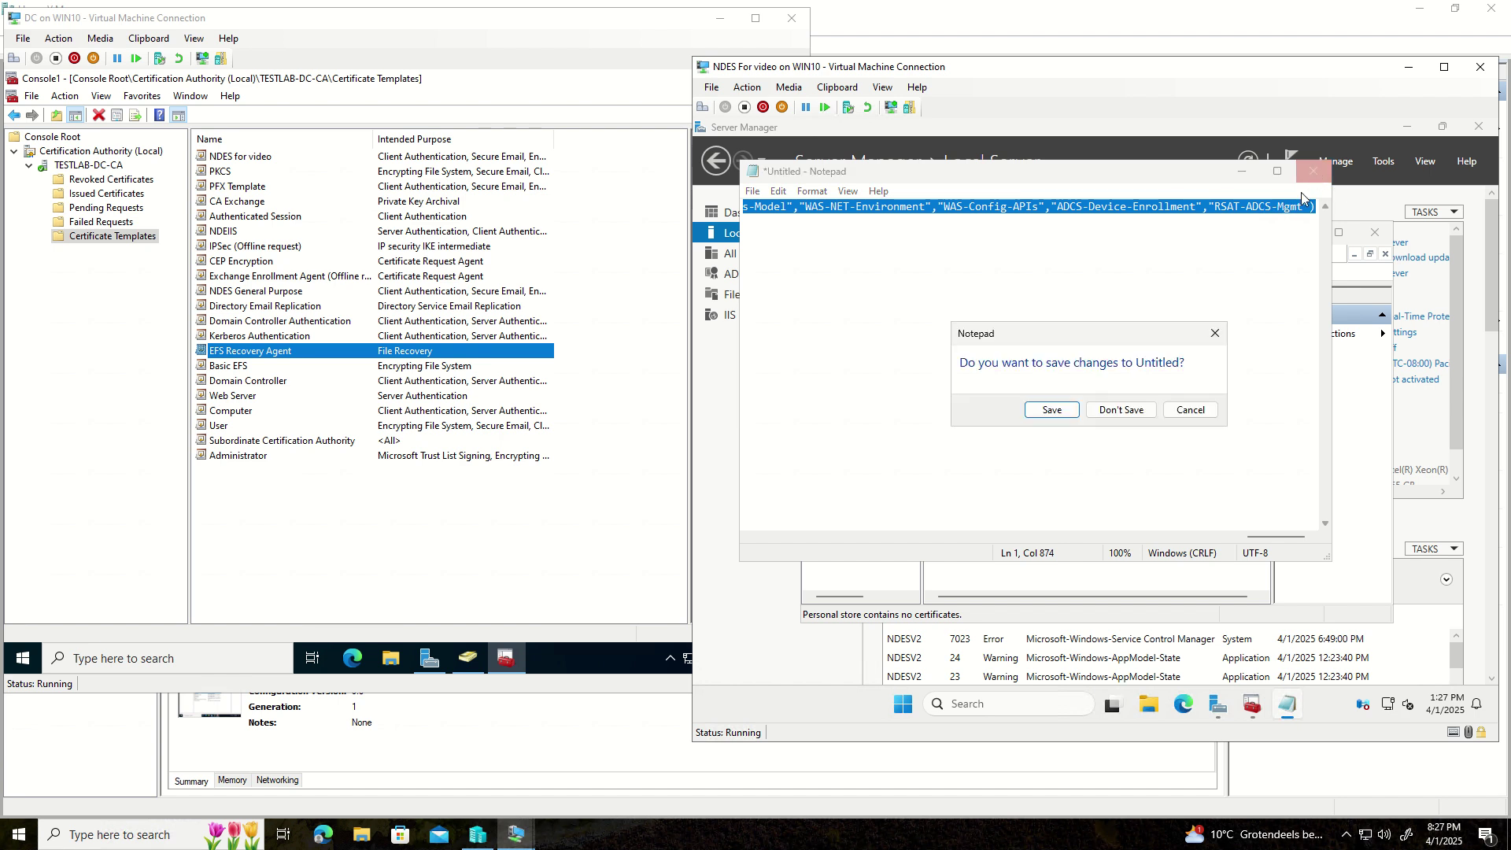
click(1117, 410)
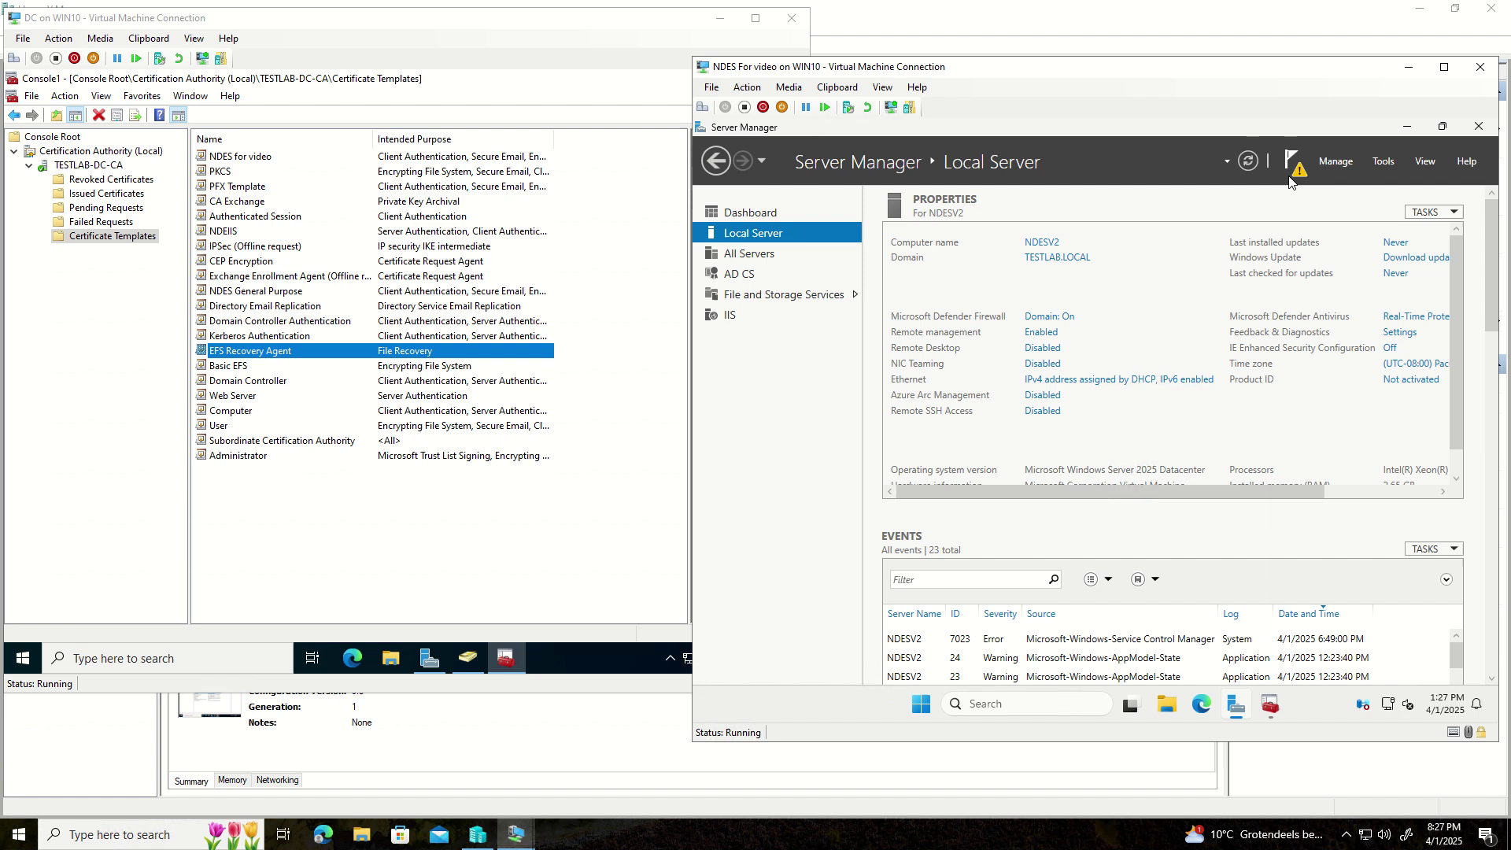
- Restart the NDESV2 server from the Start menu's power options
click(923, 708)
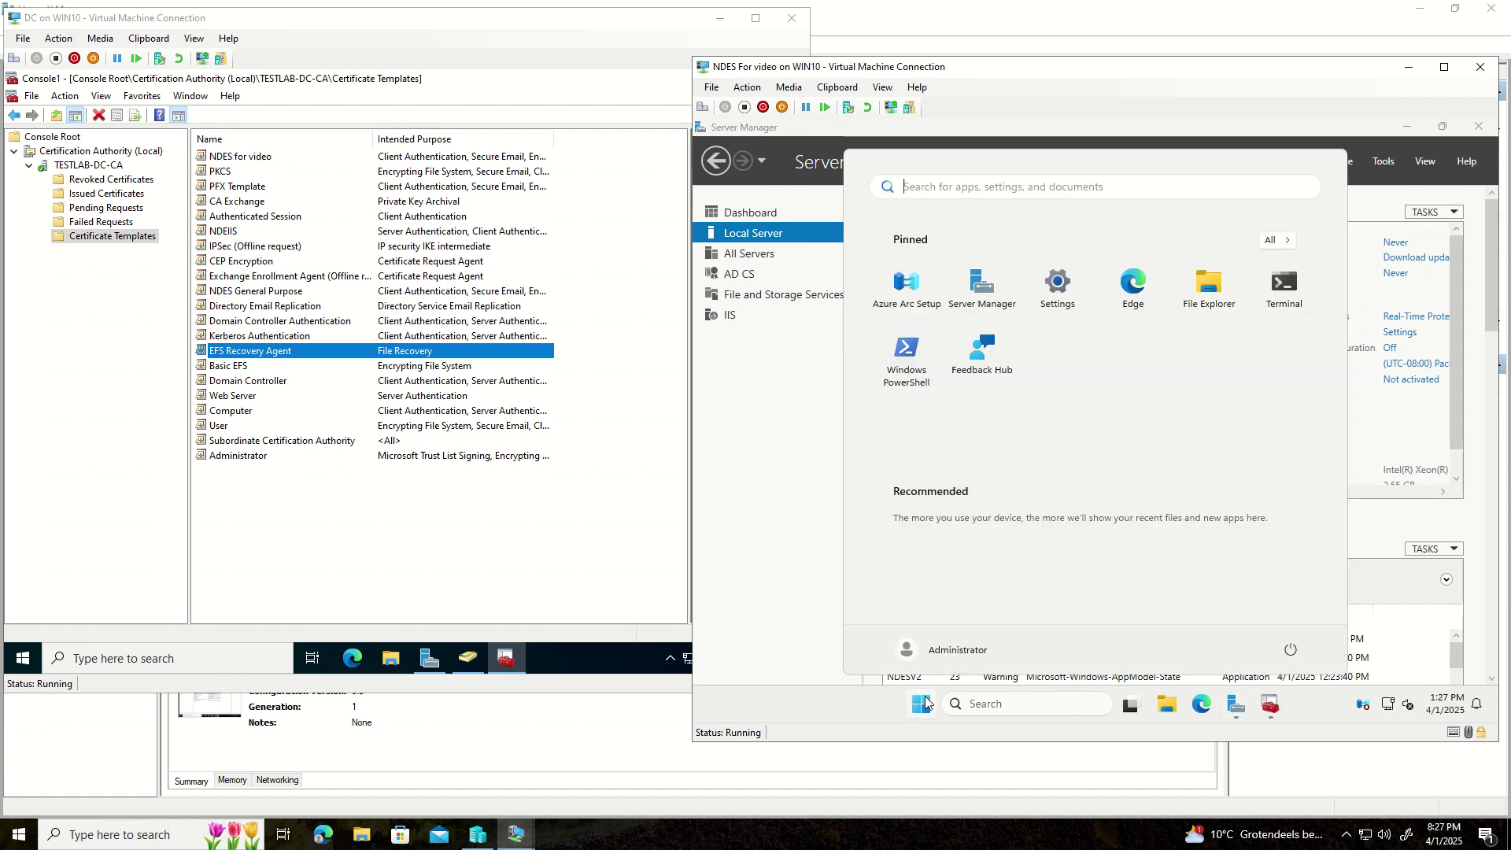
click(1290, 650)
click(1281, 617)
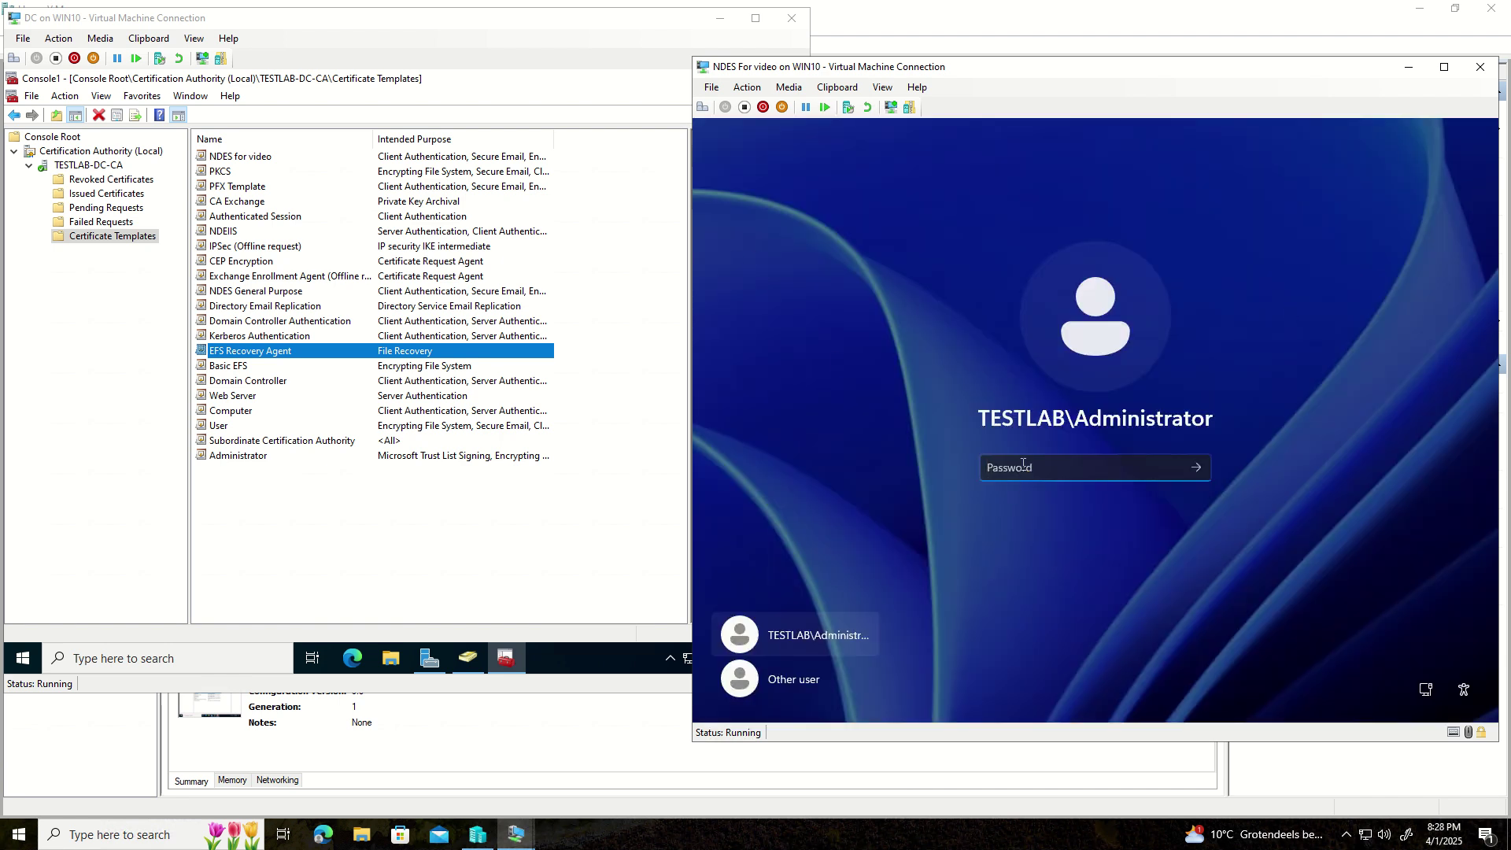
- Sign in with the administrator password and tick 'Don't show this message again' on the Admin Center tip
text(••••••••)
key(Return)
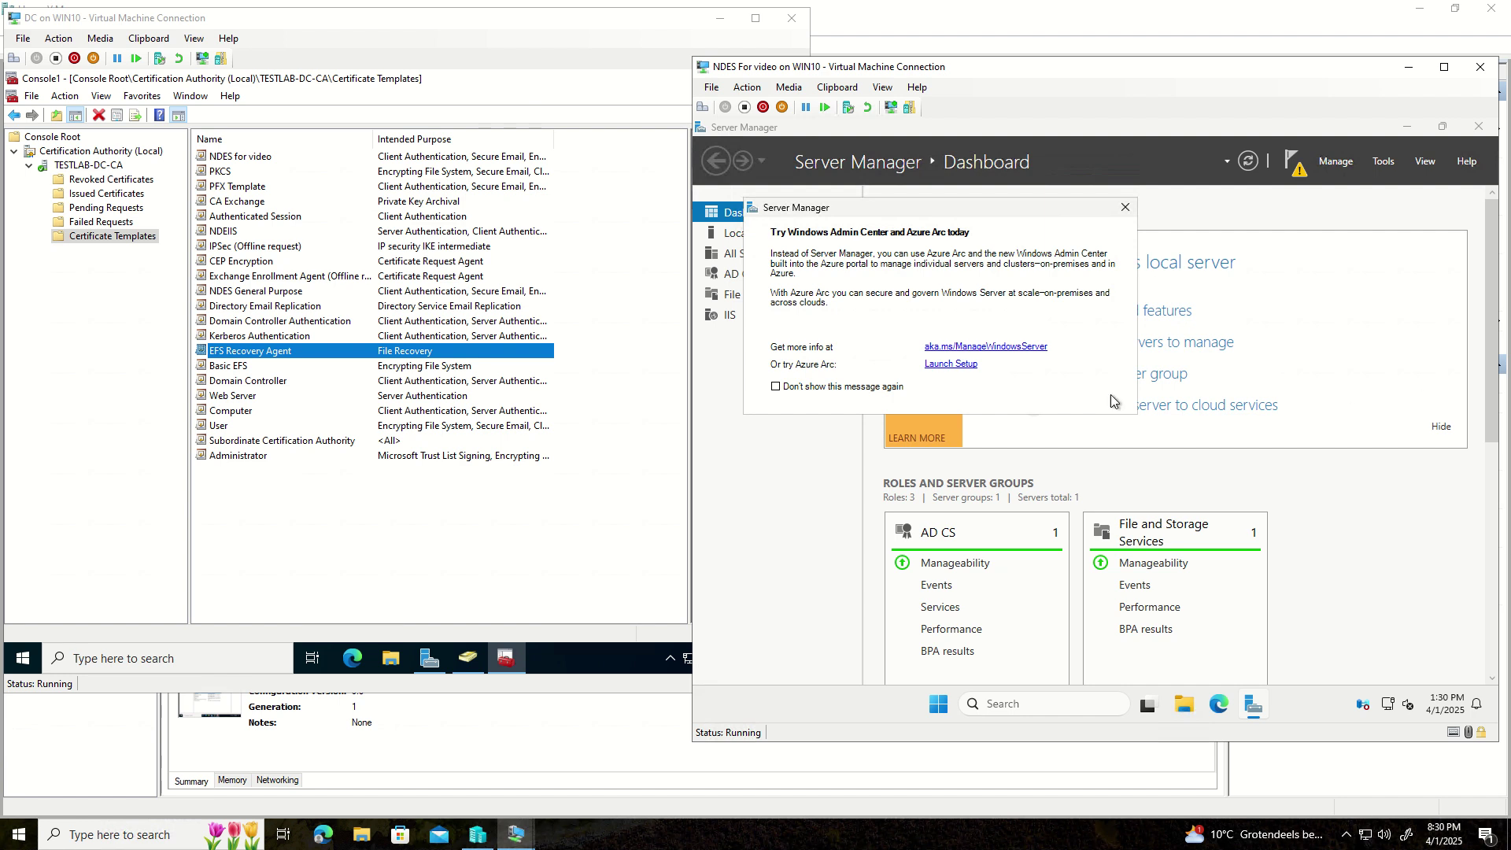
click(782, 386)
- Start Configure Active Directory Certificate Services from the notification flag and tick Network Device Enrollment Service
click(1126, 208)
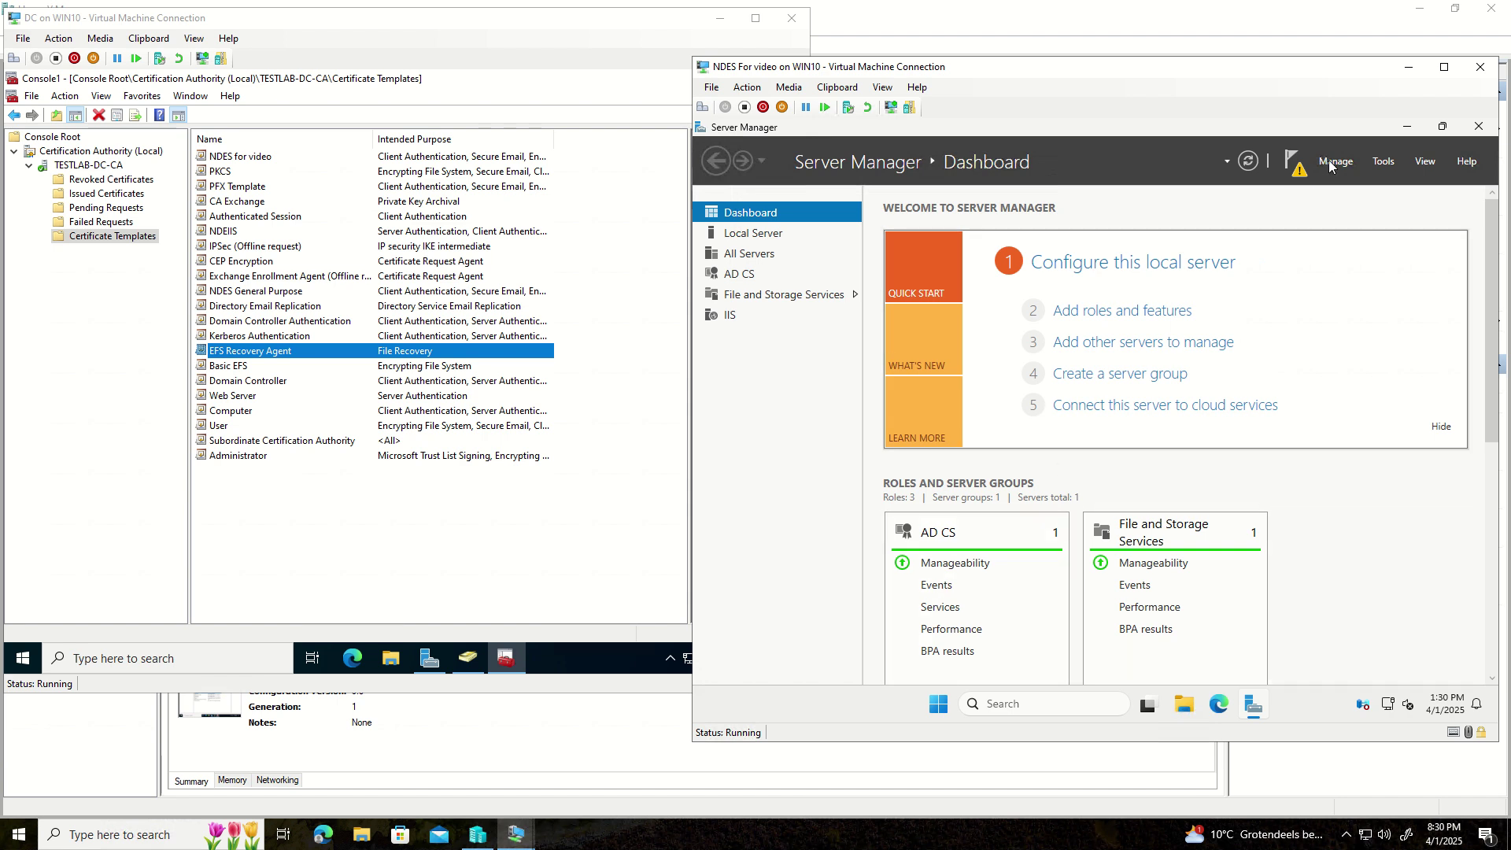
click(1297, 172)
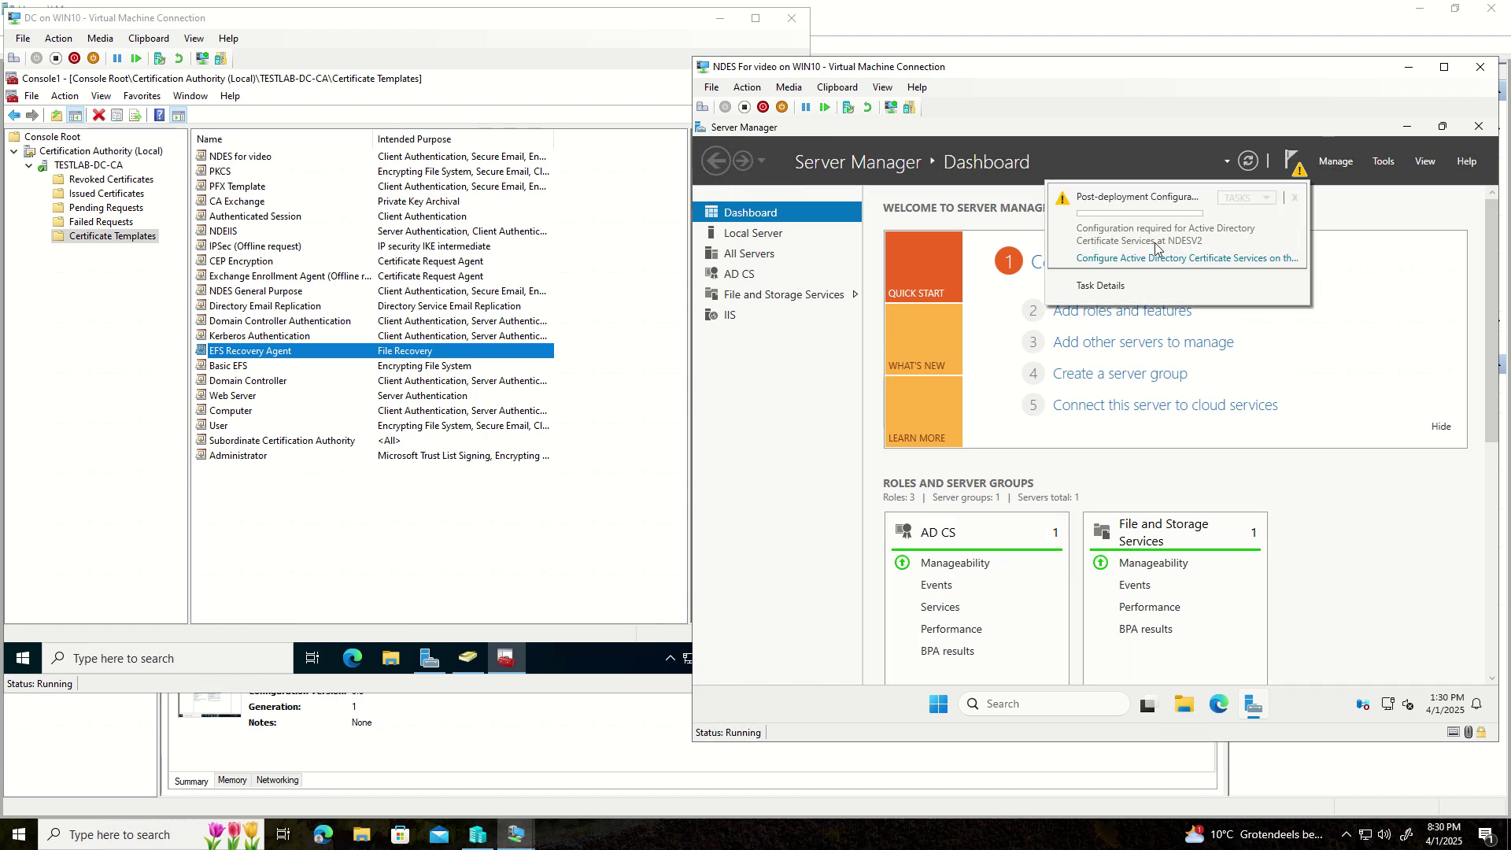
click(1134, 260)
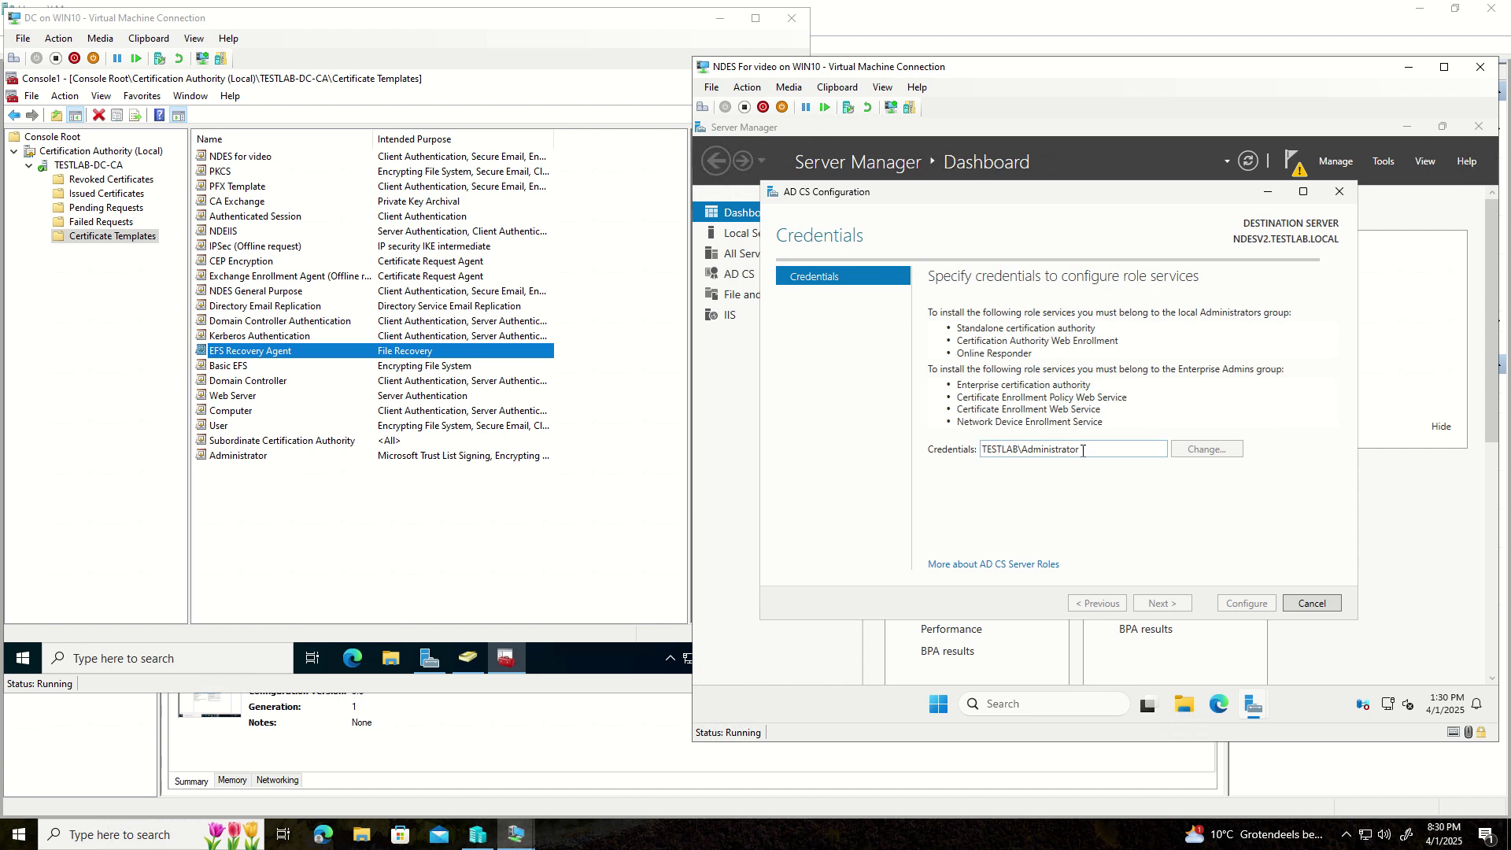
drag(1082, 450, 977, 453)
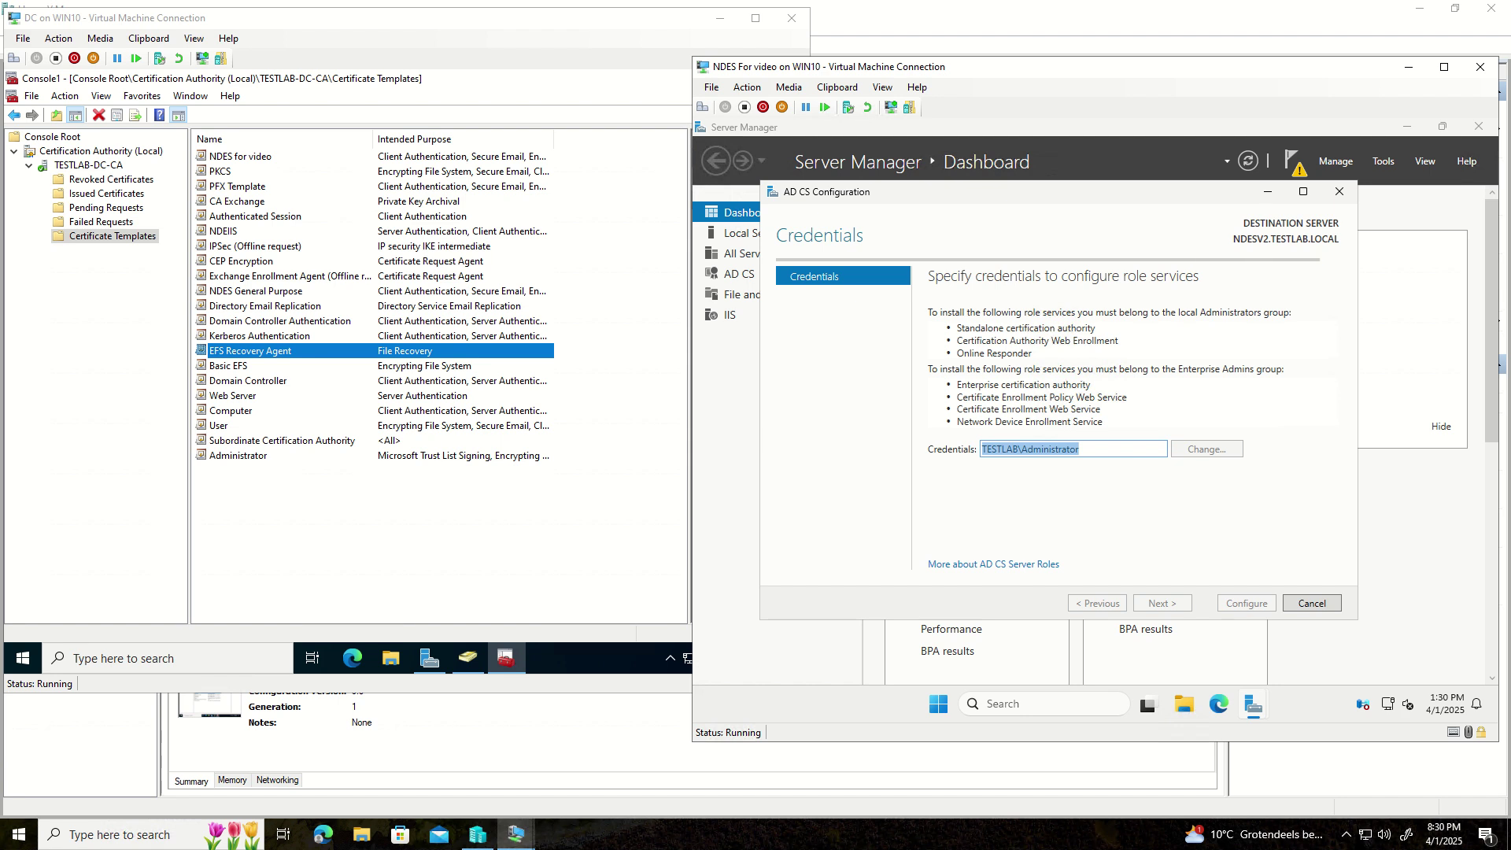
click(1170, 609)
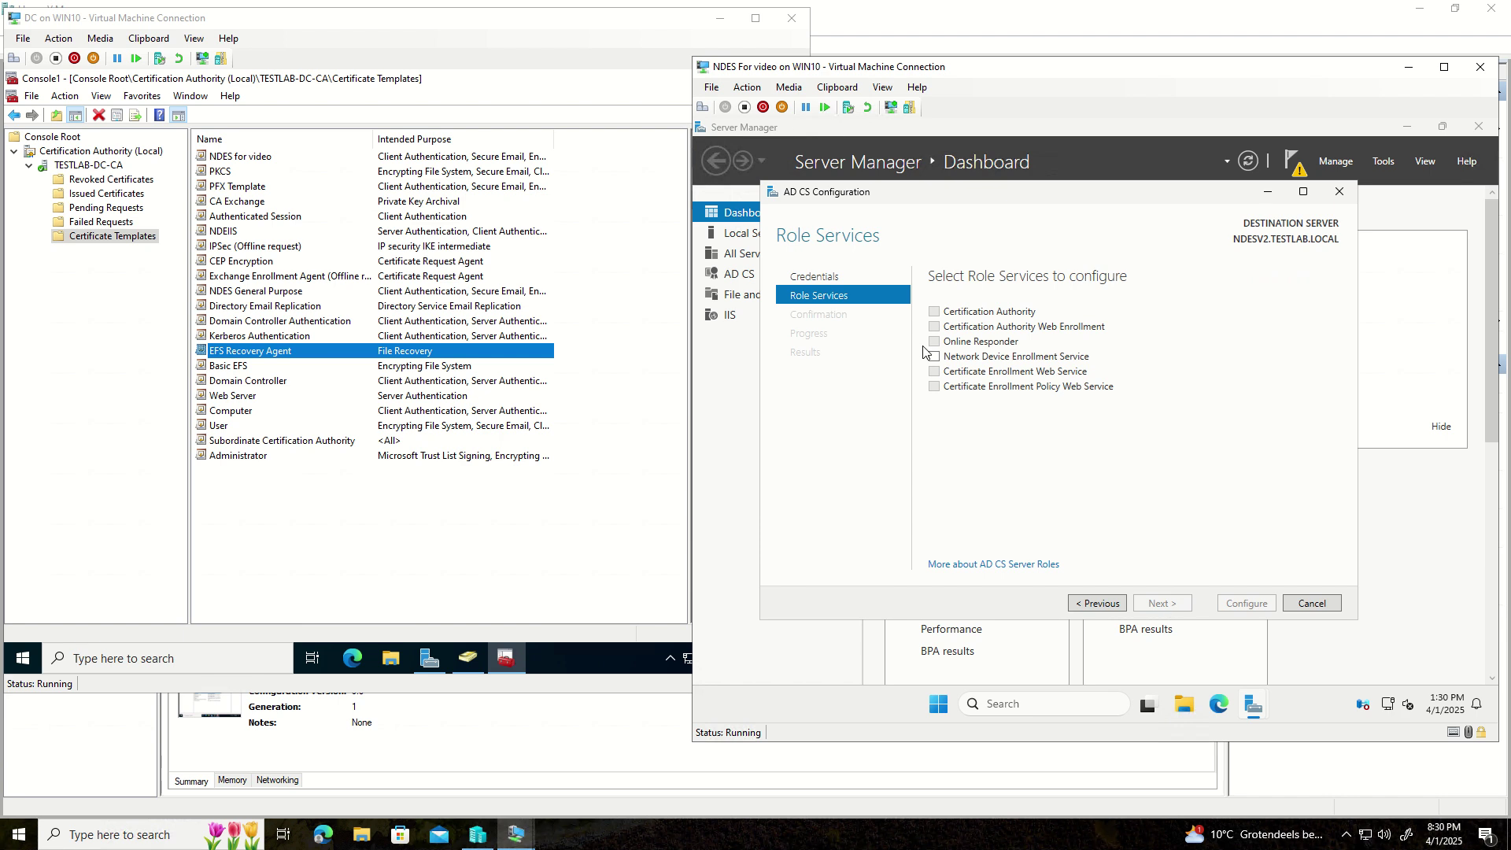
click(934, 356)
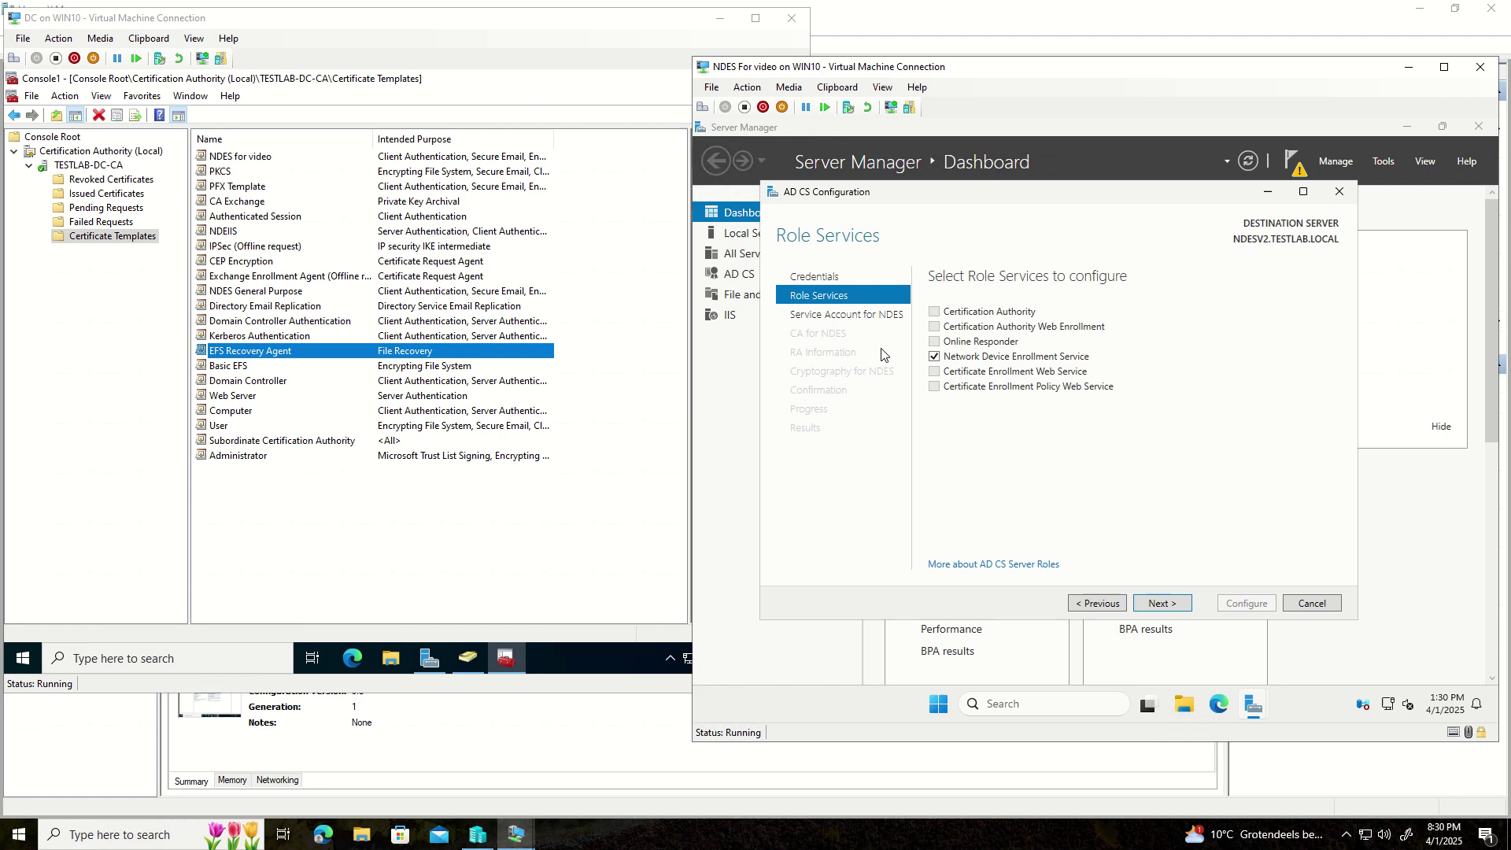
click(1383, 161)
- Open Add Roles and Features for NDESV2 and view the AD CS Network Device Enrollment Service details
click(1338, 162)
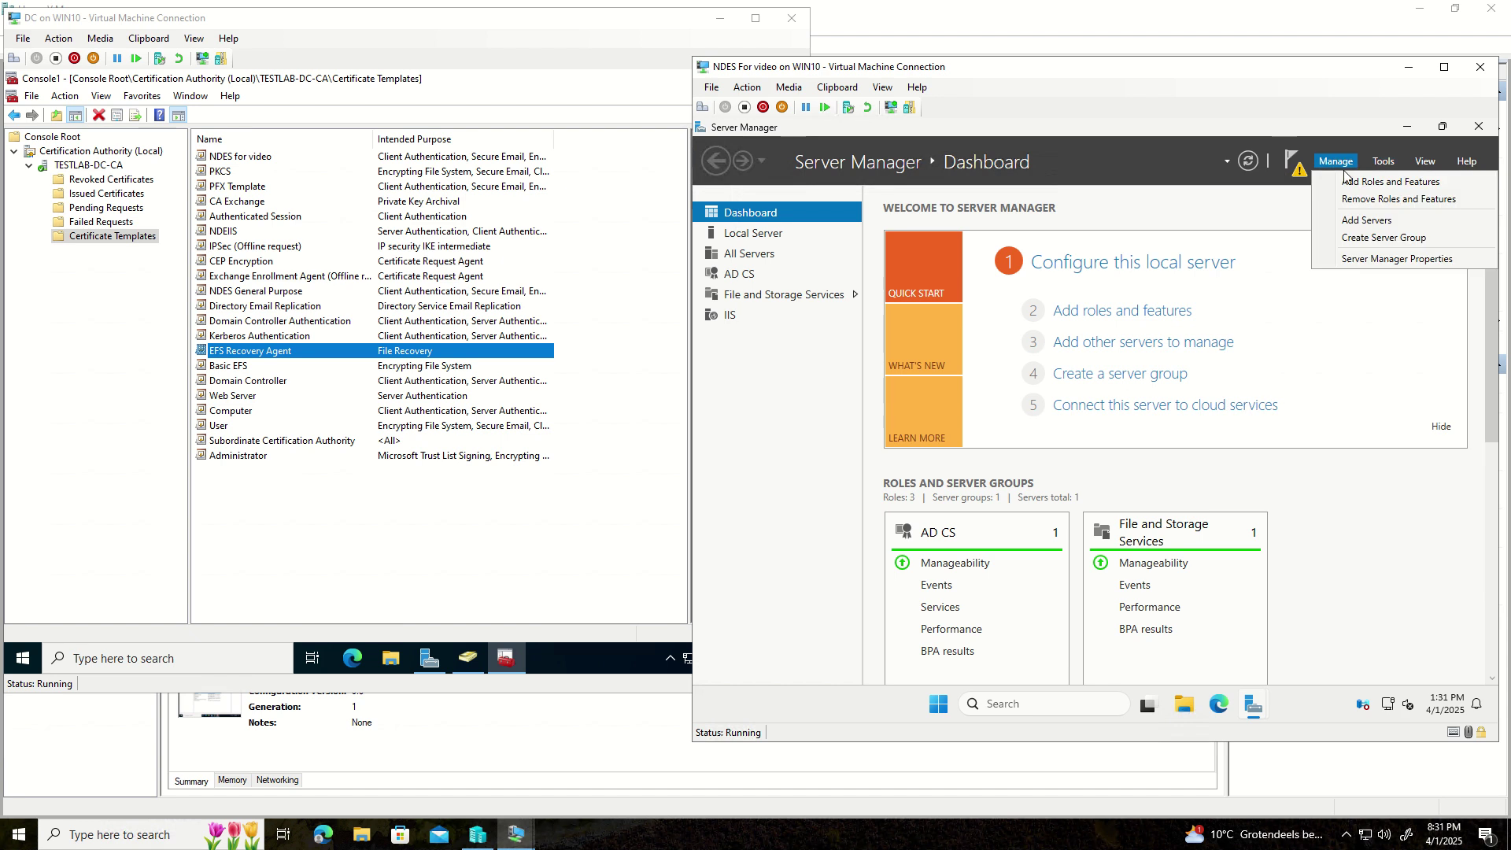
click(1347, 182)
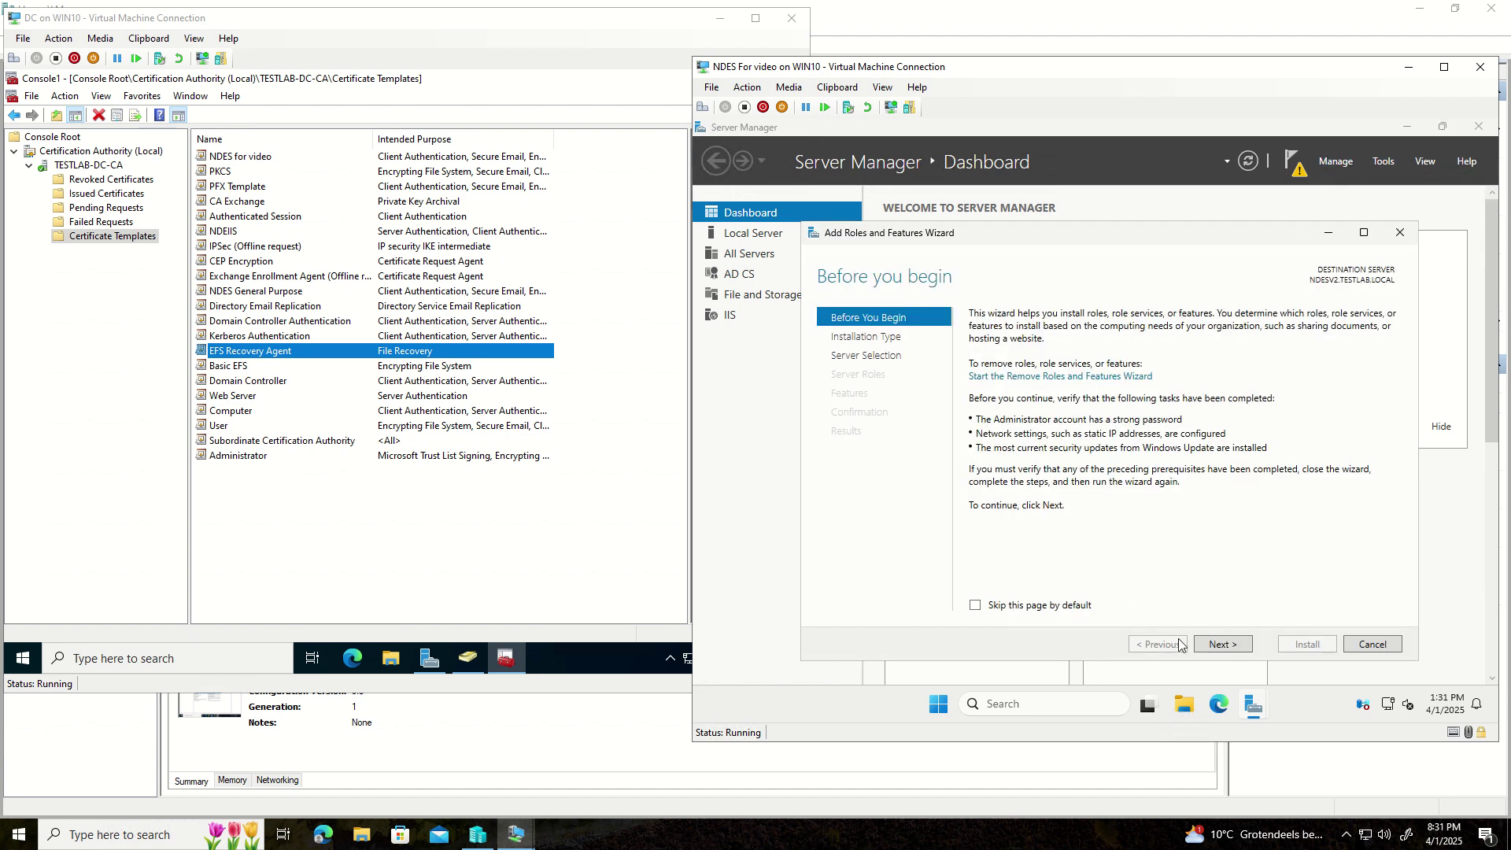
click(1209, 646)
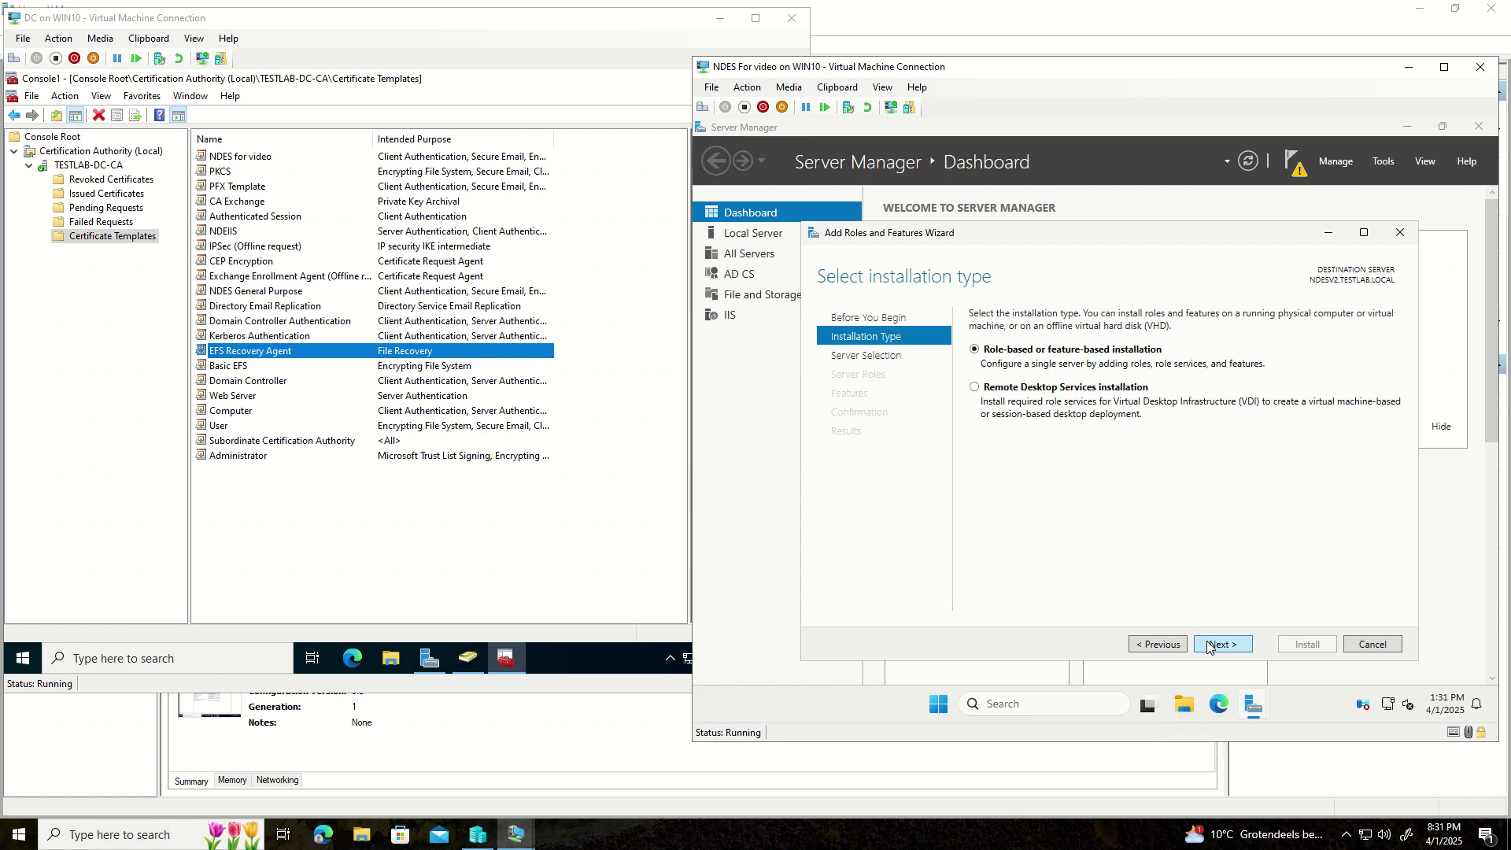
click(1209, 645)
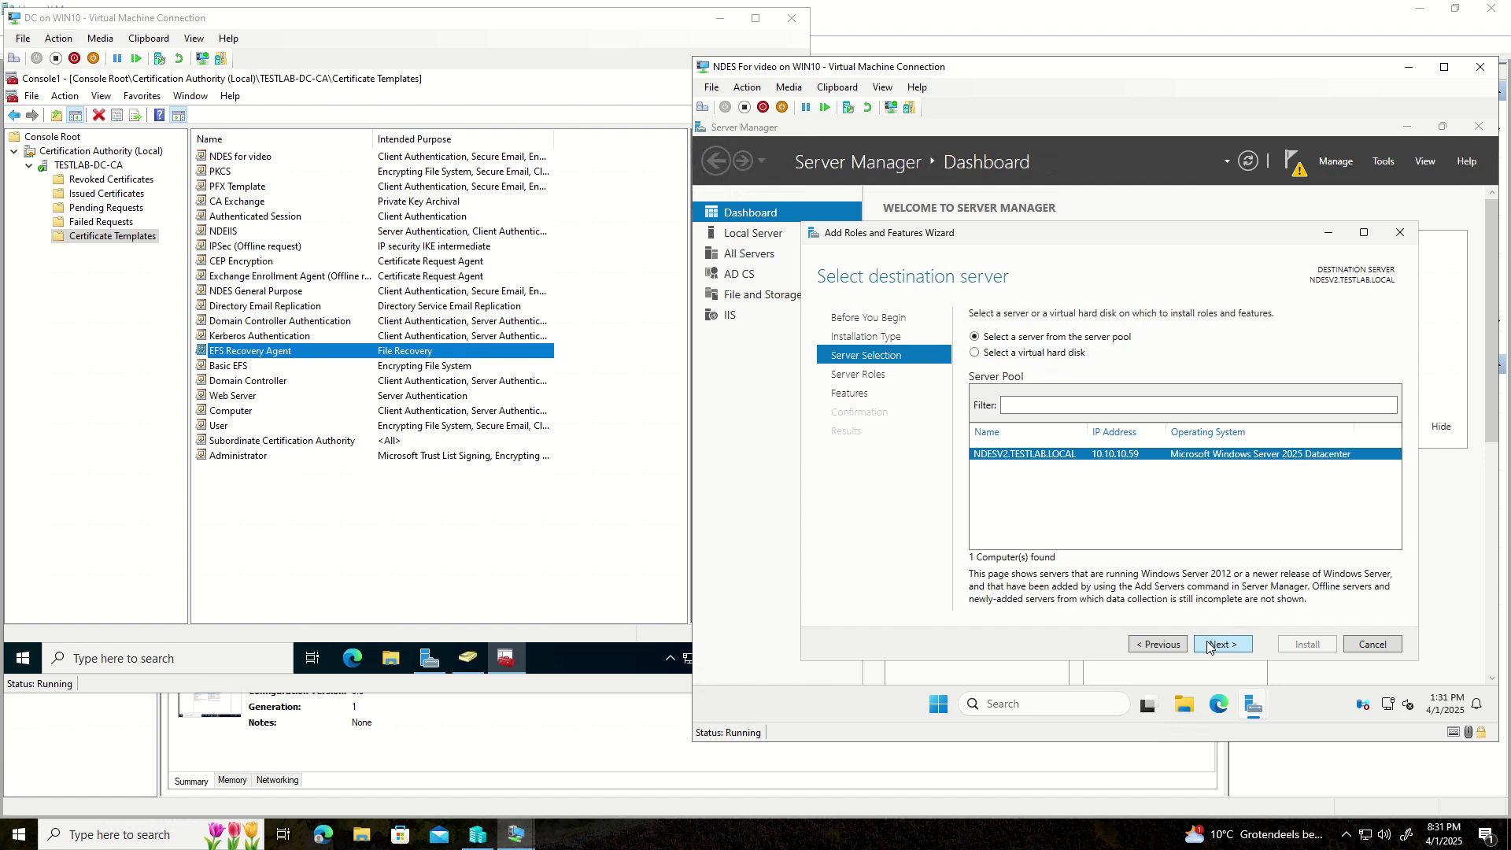
click(1210, 645)
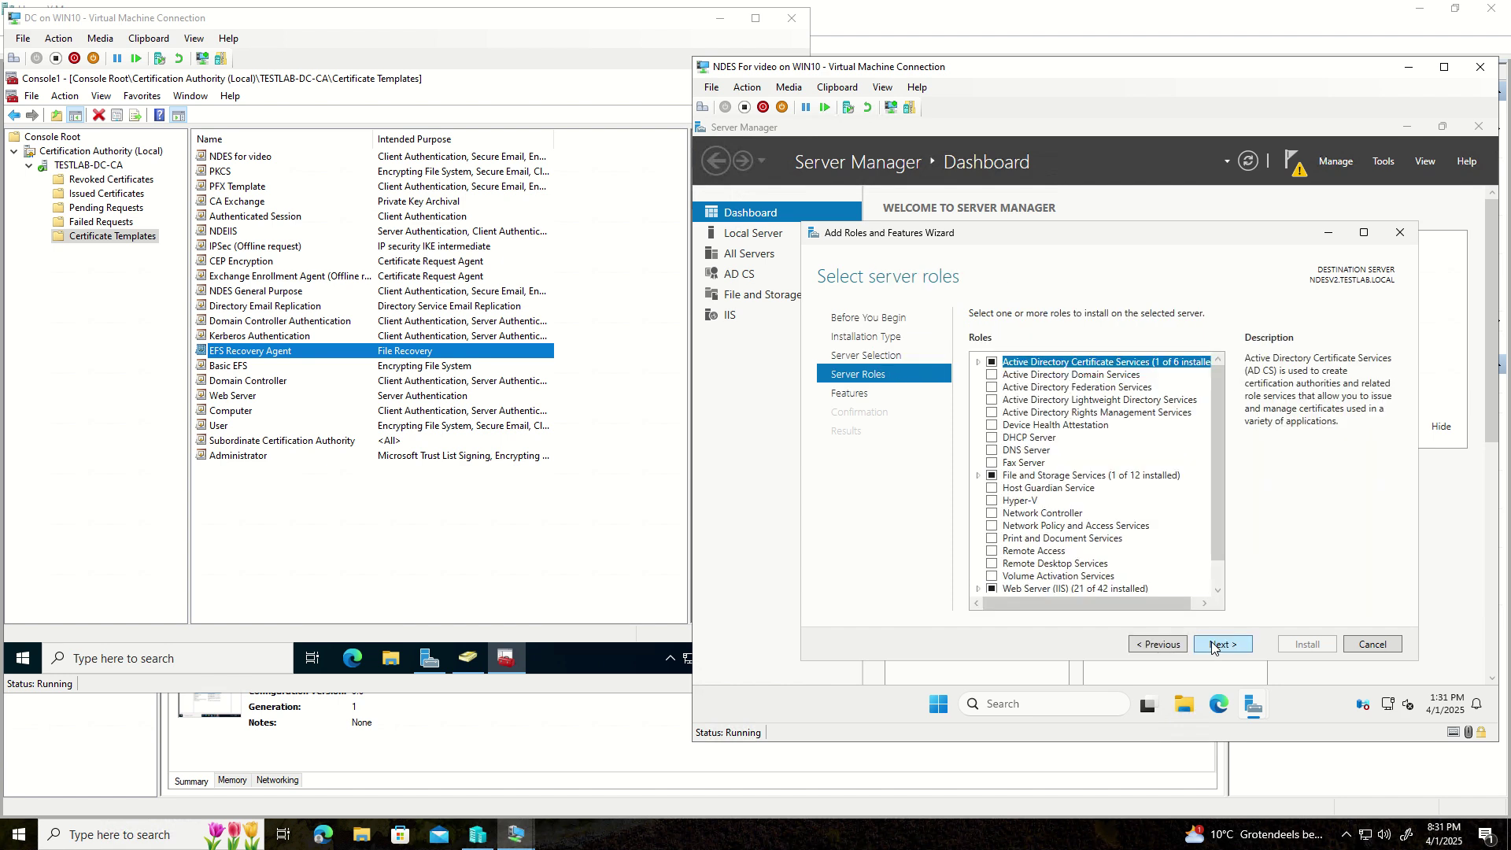
click(978, 363)
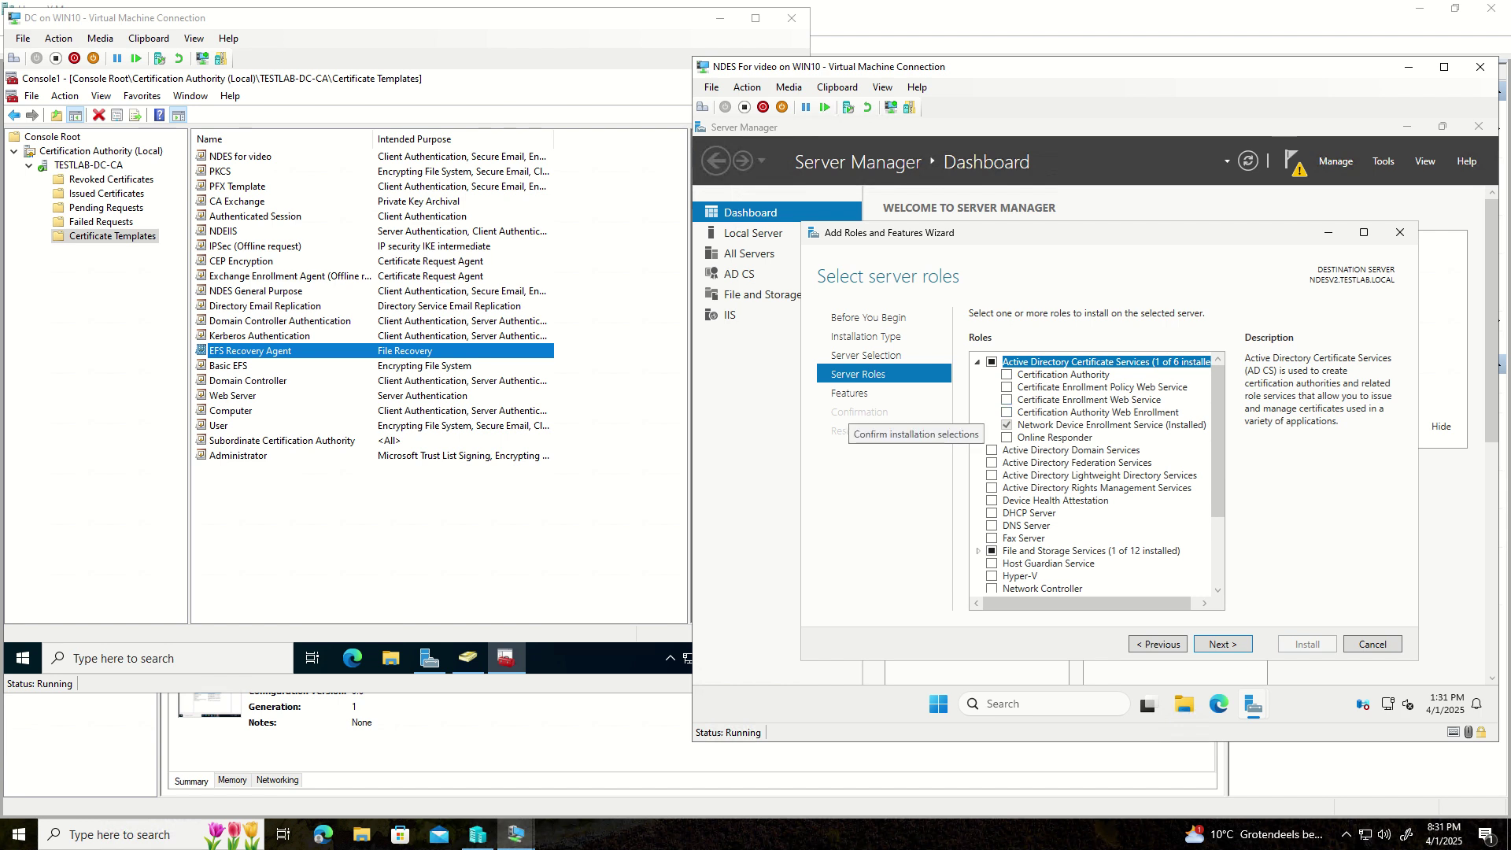
click(1068, 429)
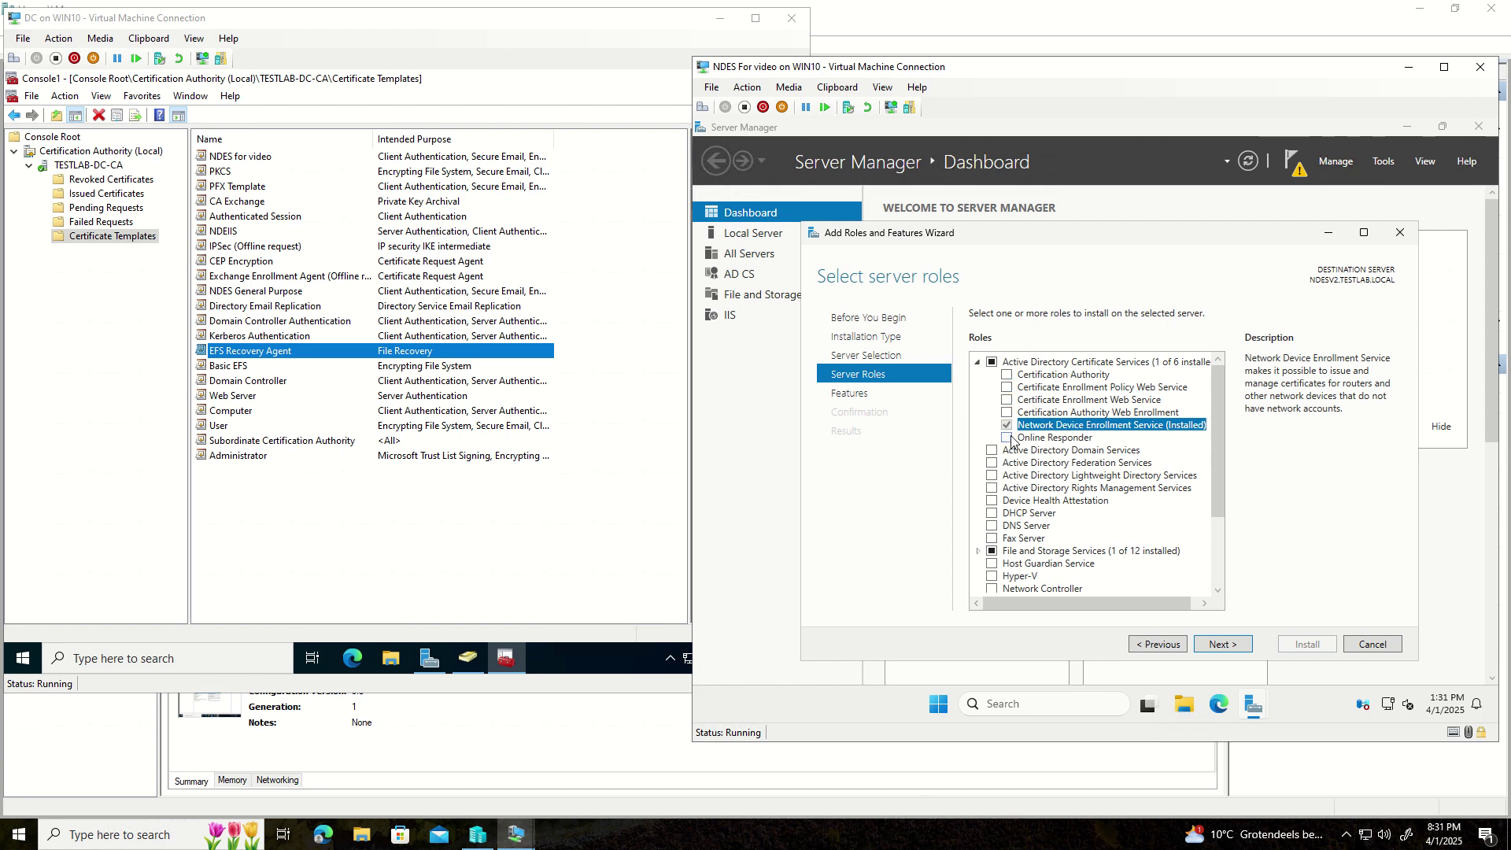
- Expand File and Storage Services and every Web Server (IIS) node to check installed sub-features
click(979, 552)
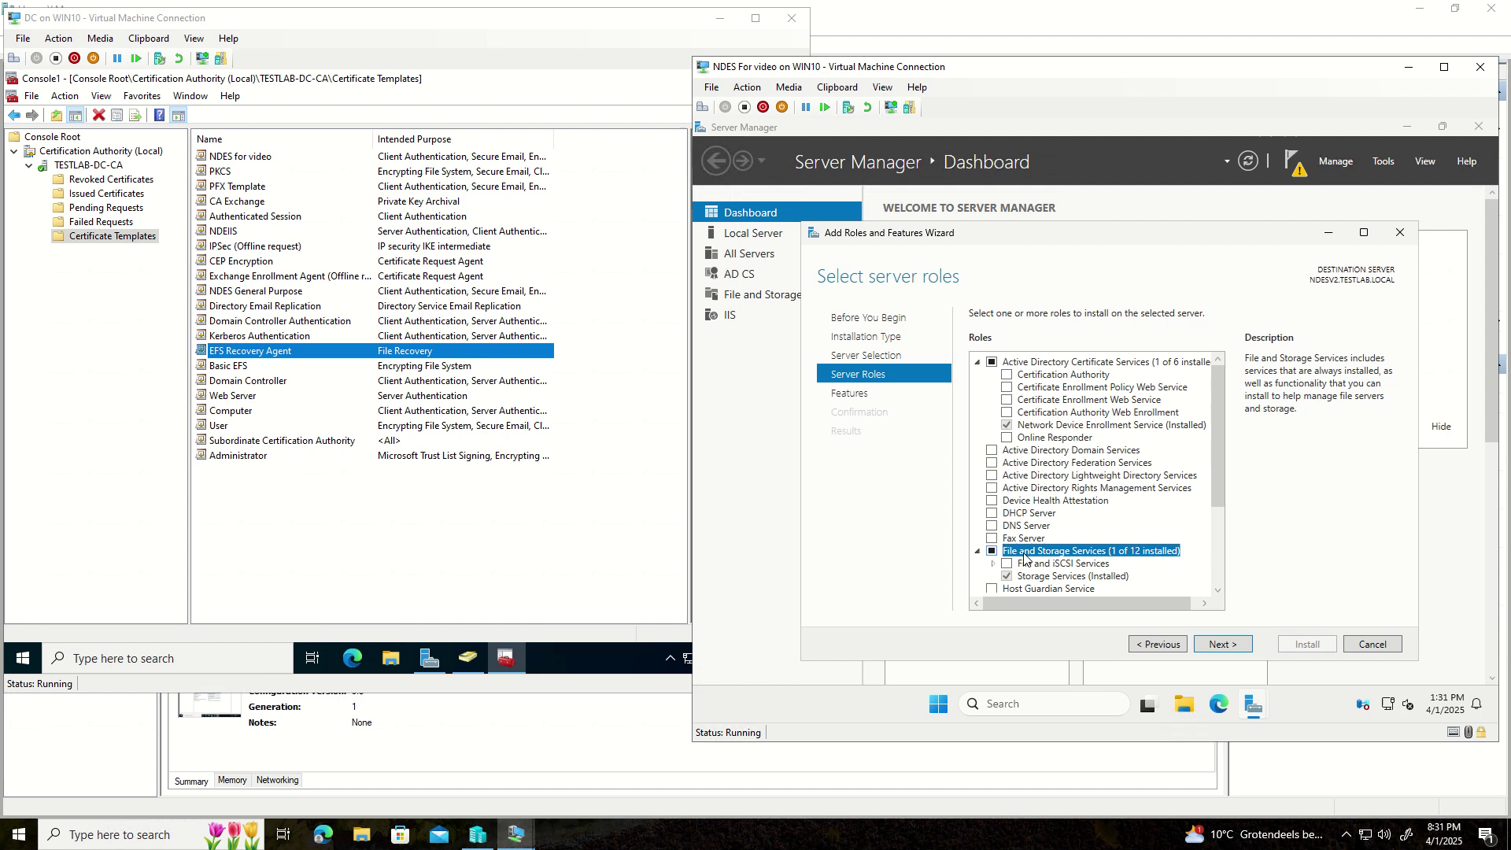
scroll(1024, 557, down, 4)
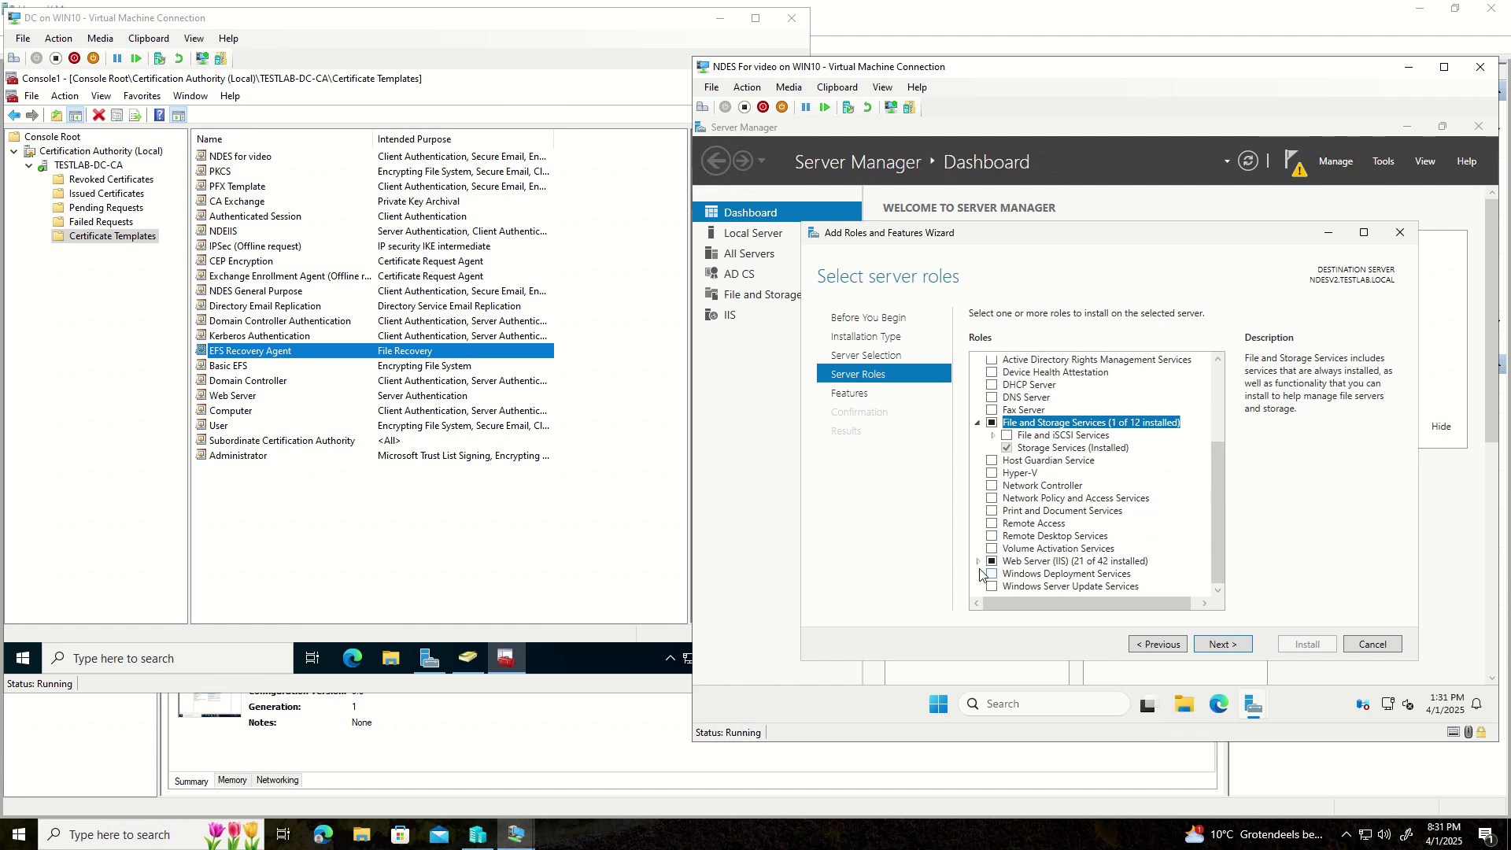
click(978, 561)
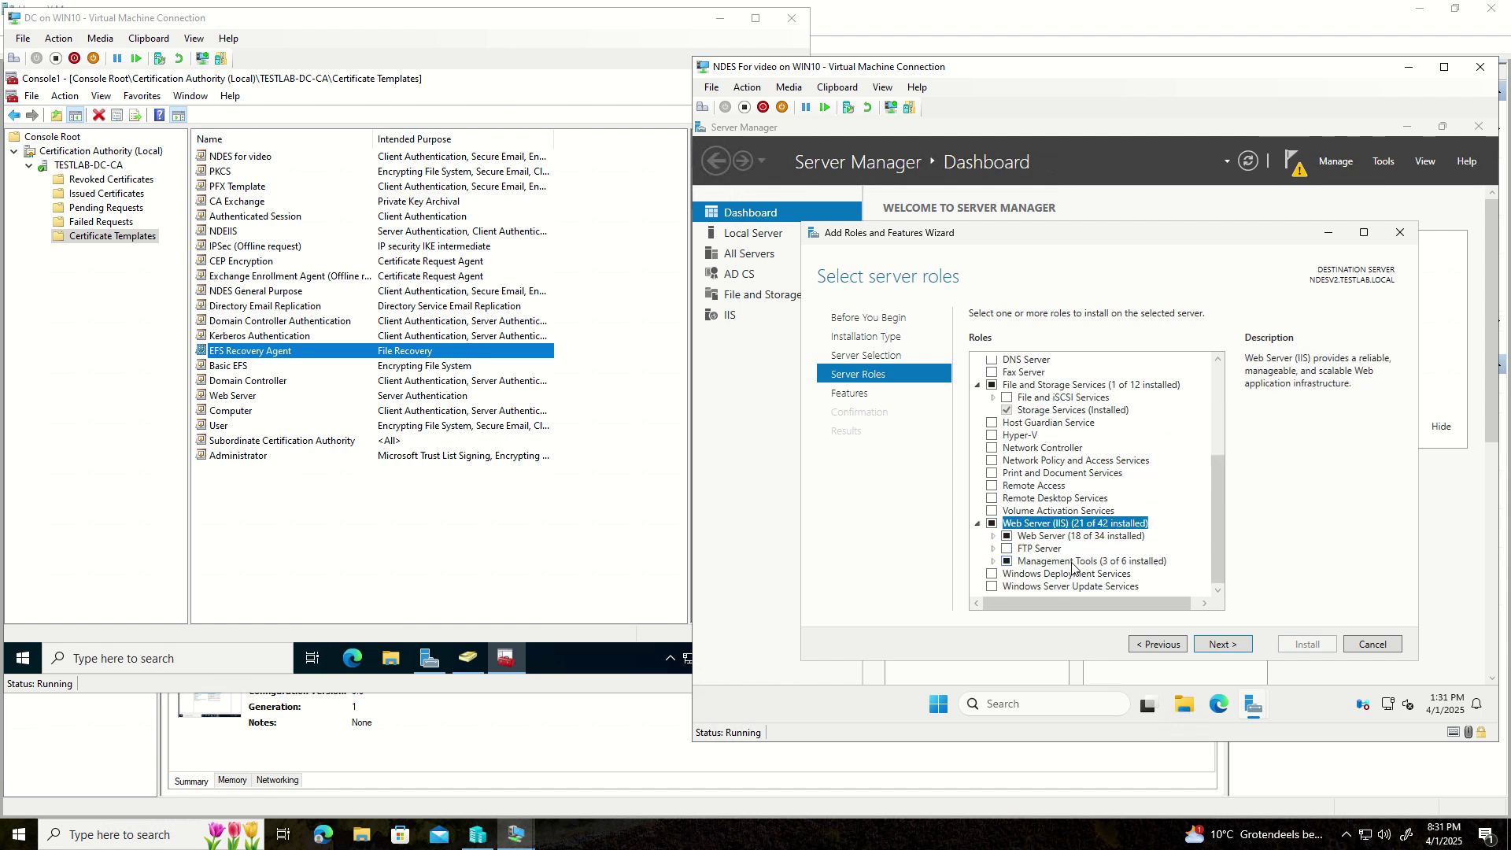
click(996, 538)
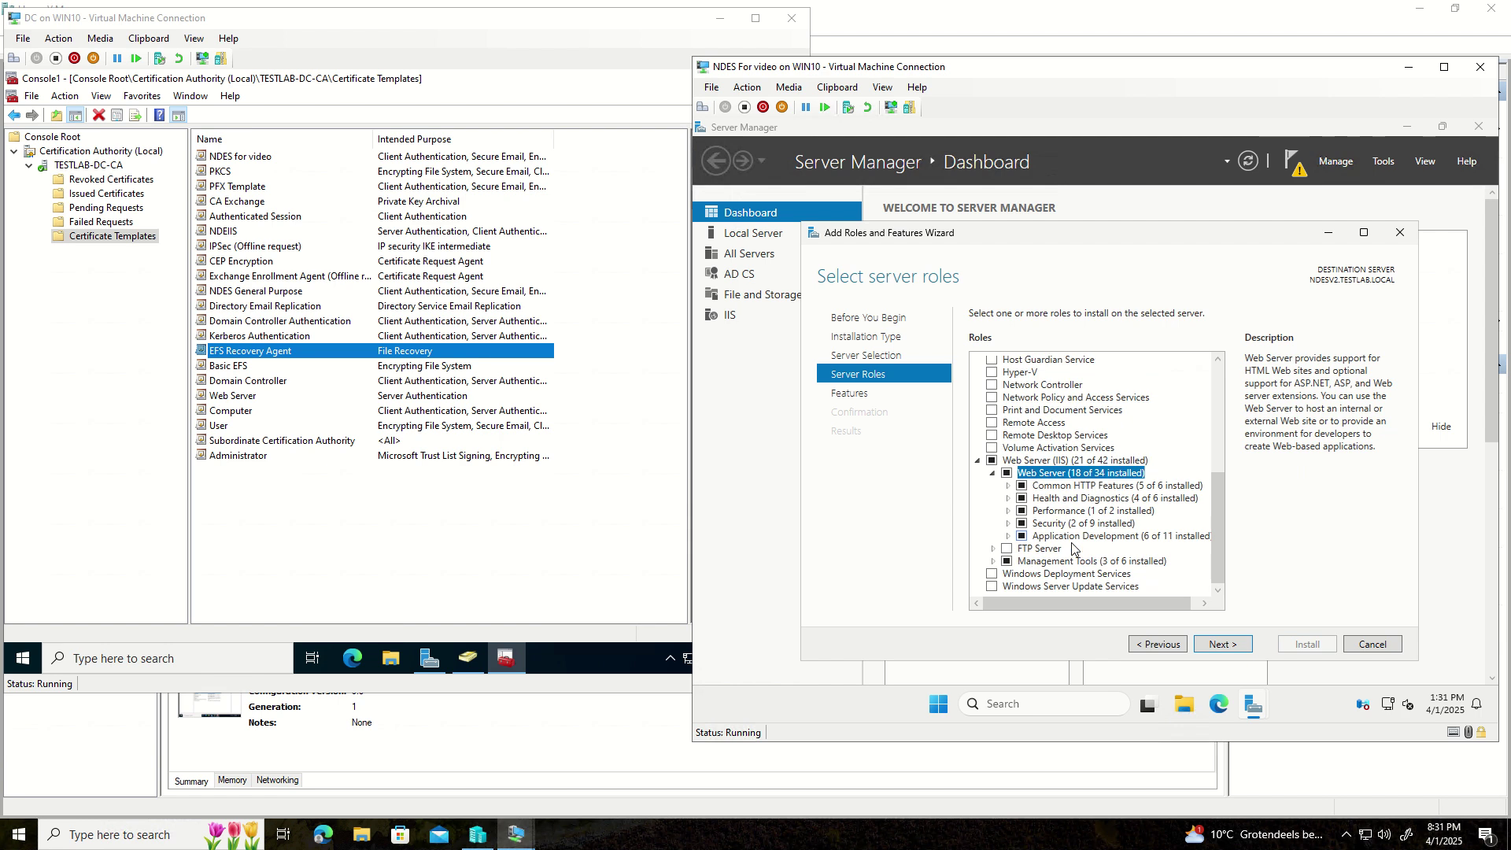
click(1009, 486)
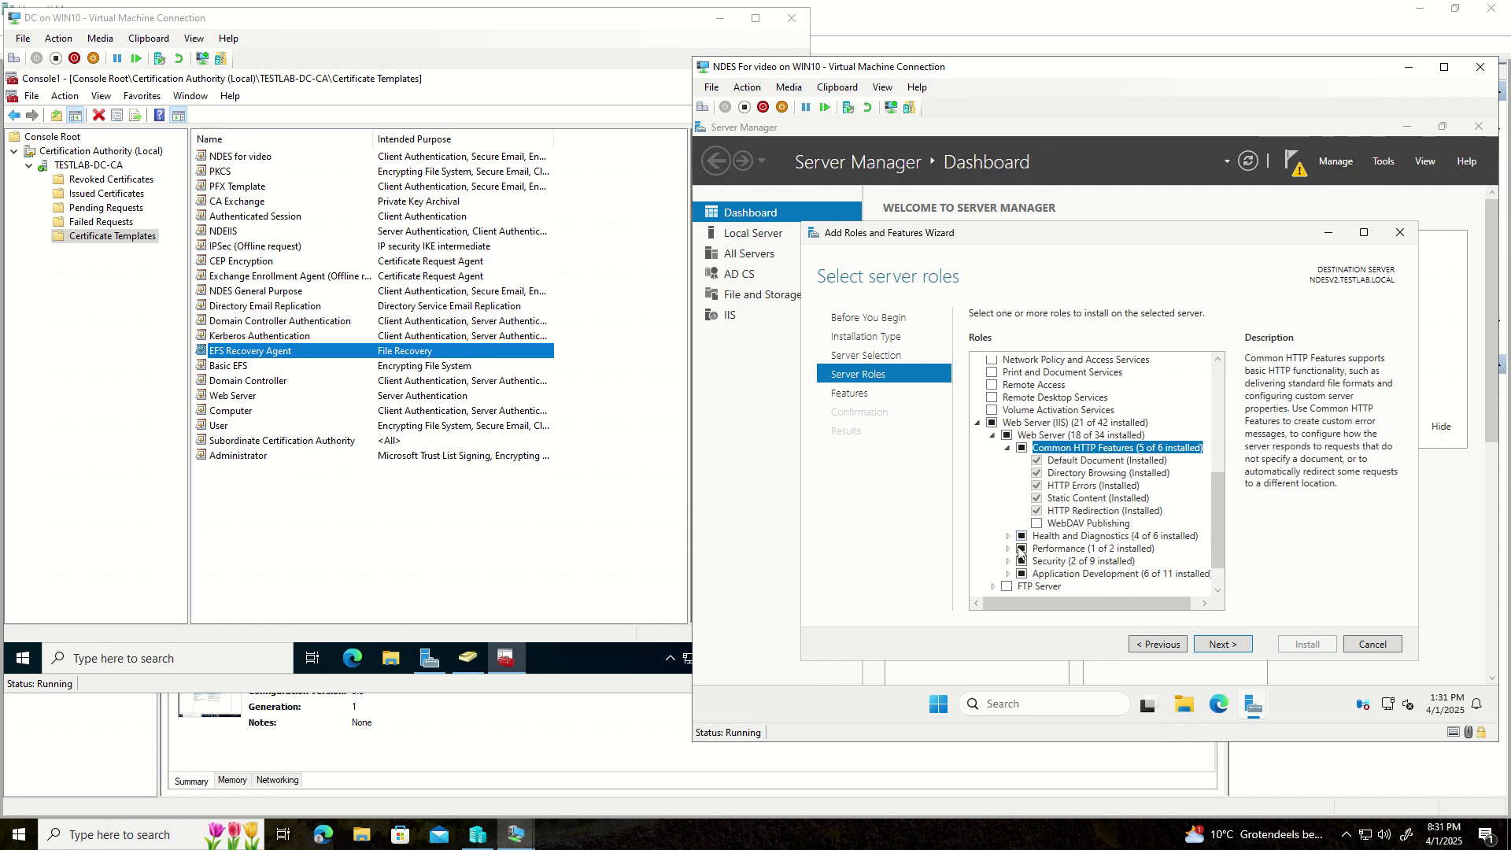
click(1009, 537)
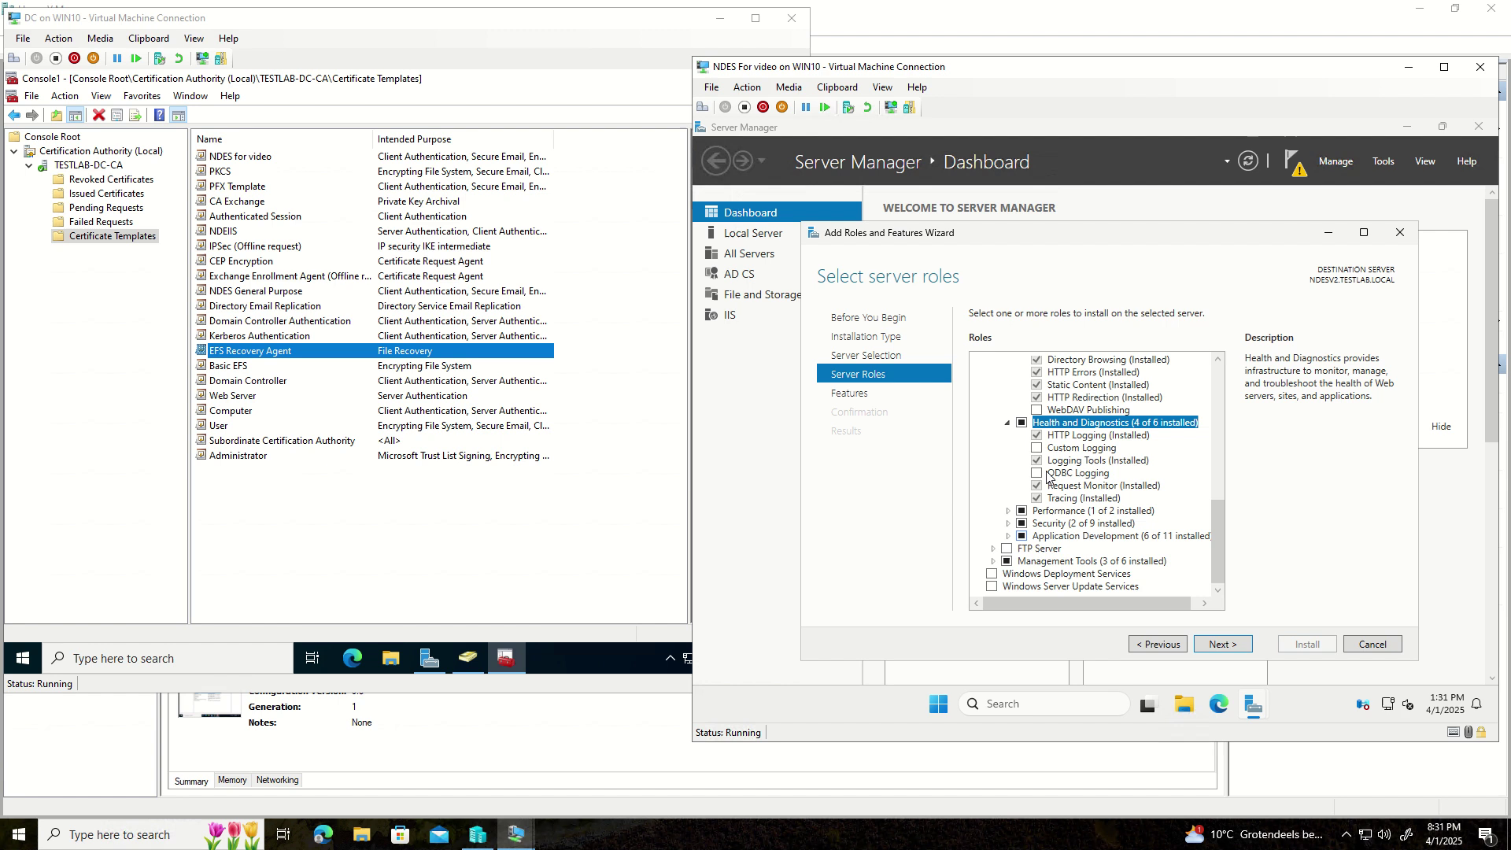
click(1008, 511)
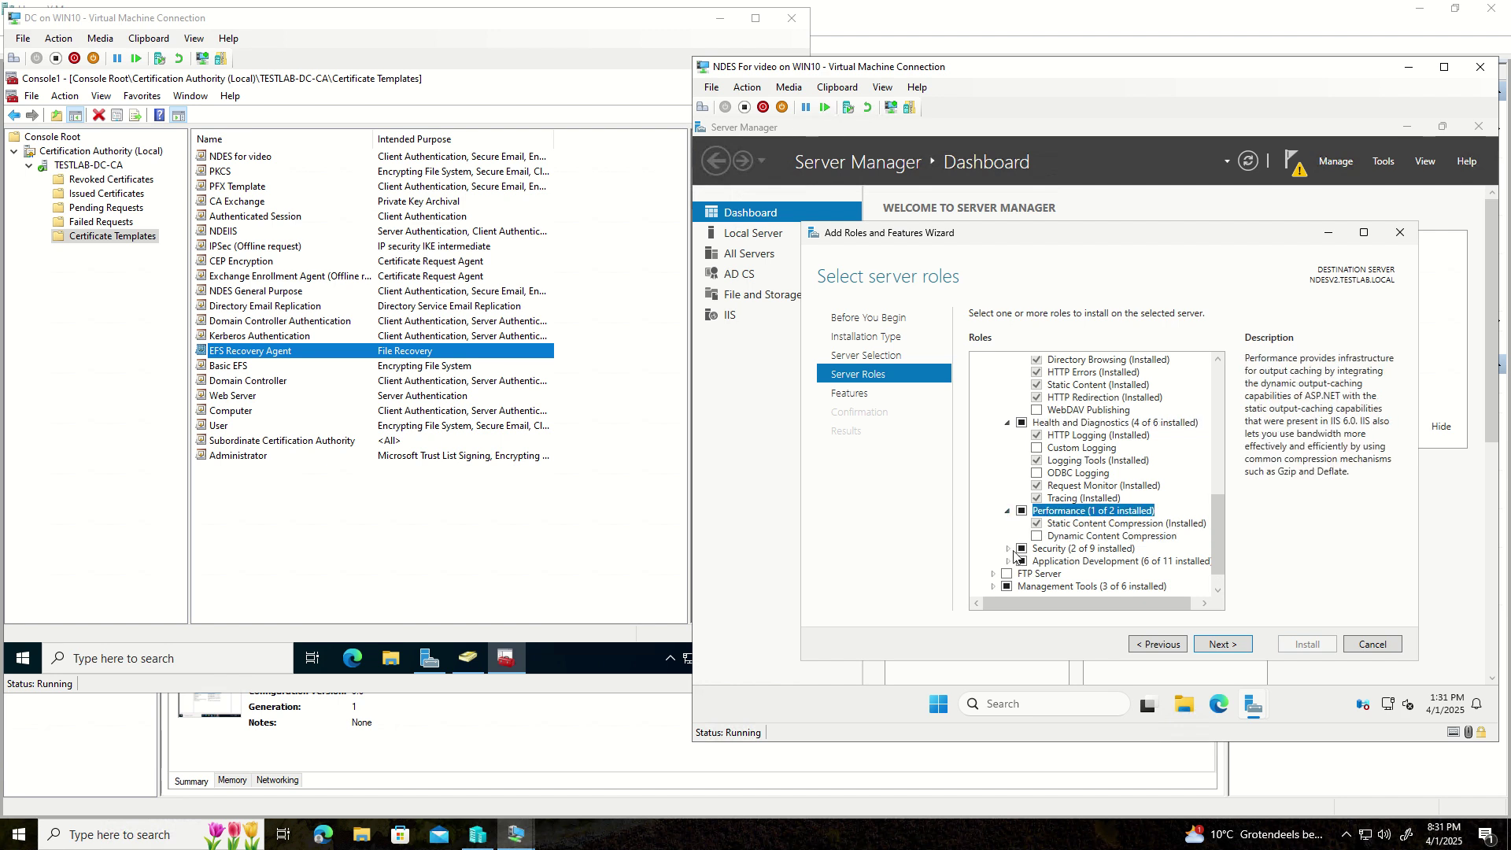
click(1009, 549)
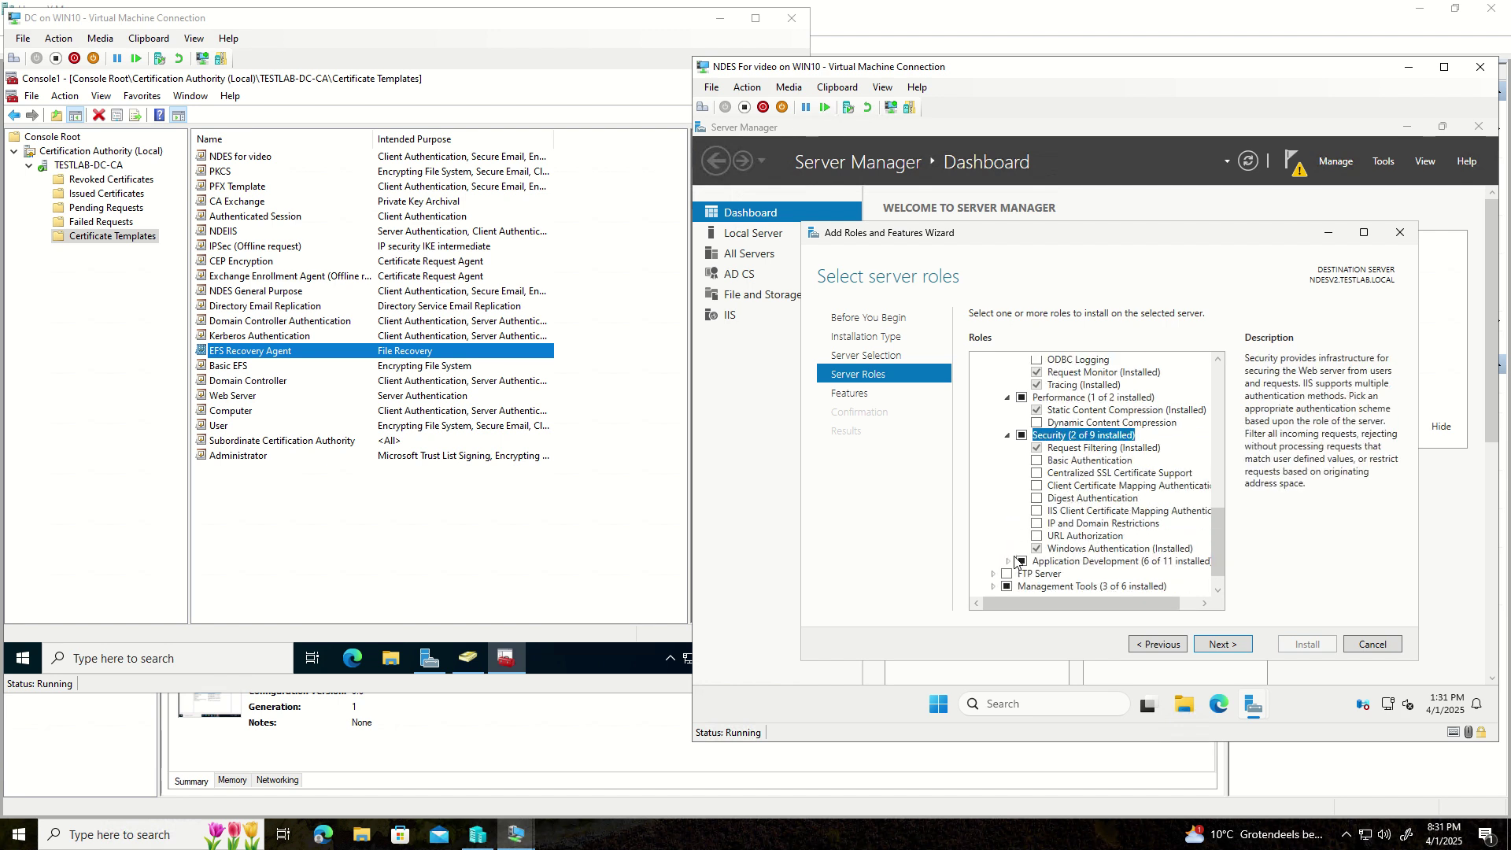
click(1008, 561)
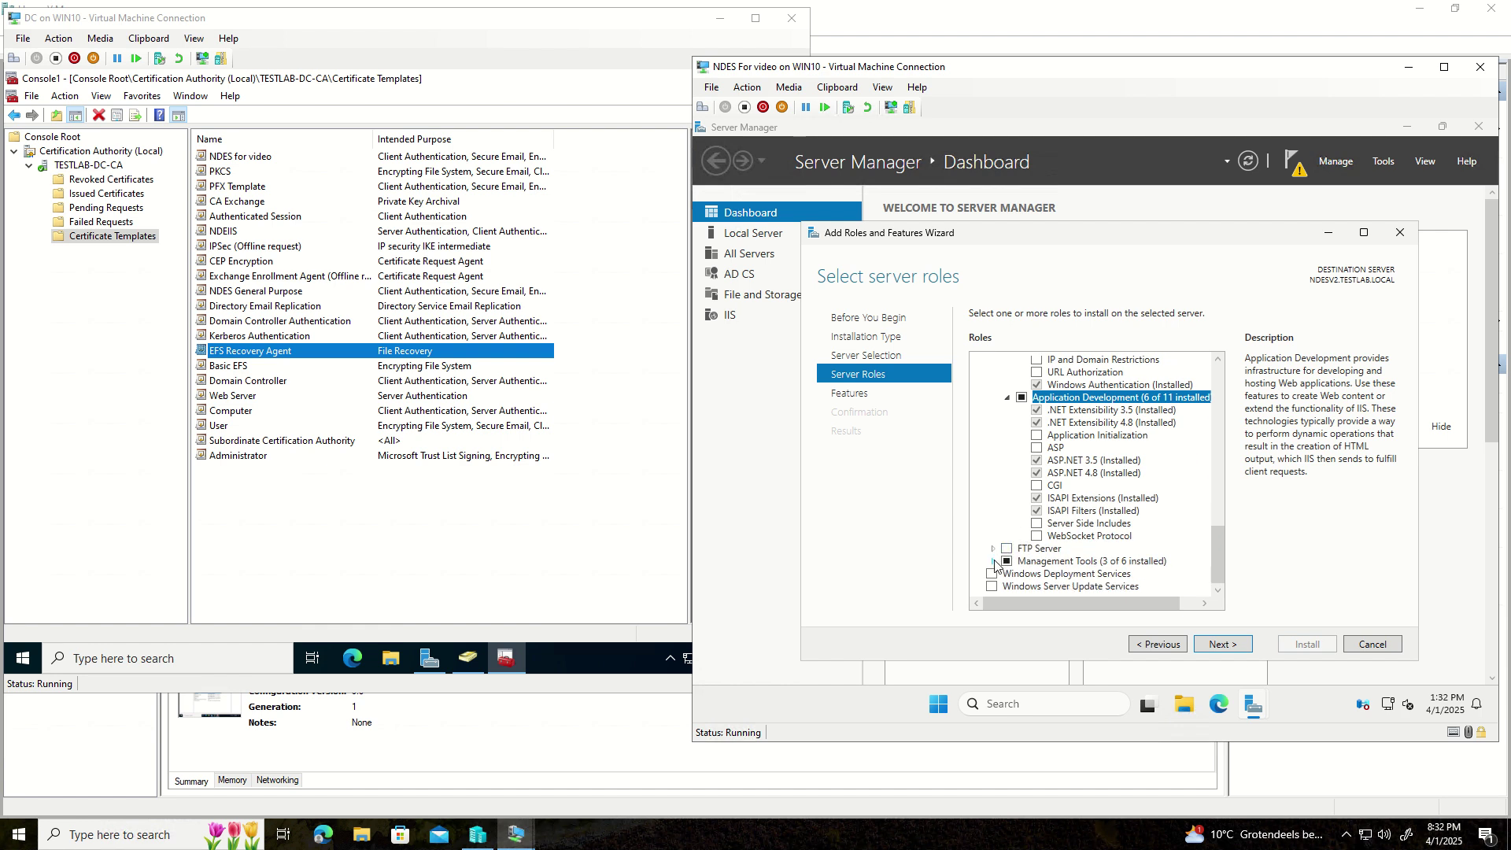
click(996, 563)
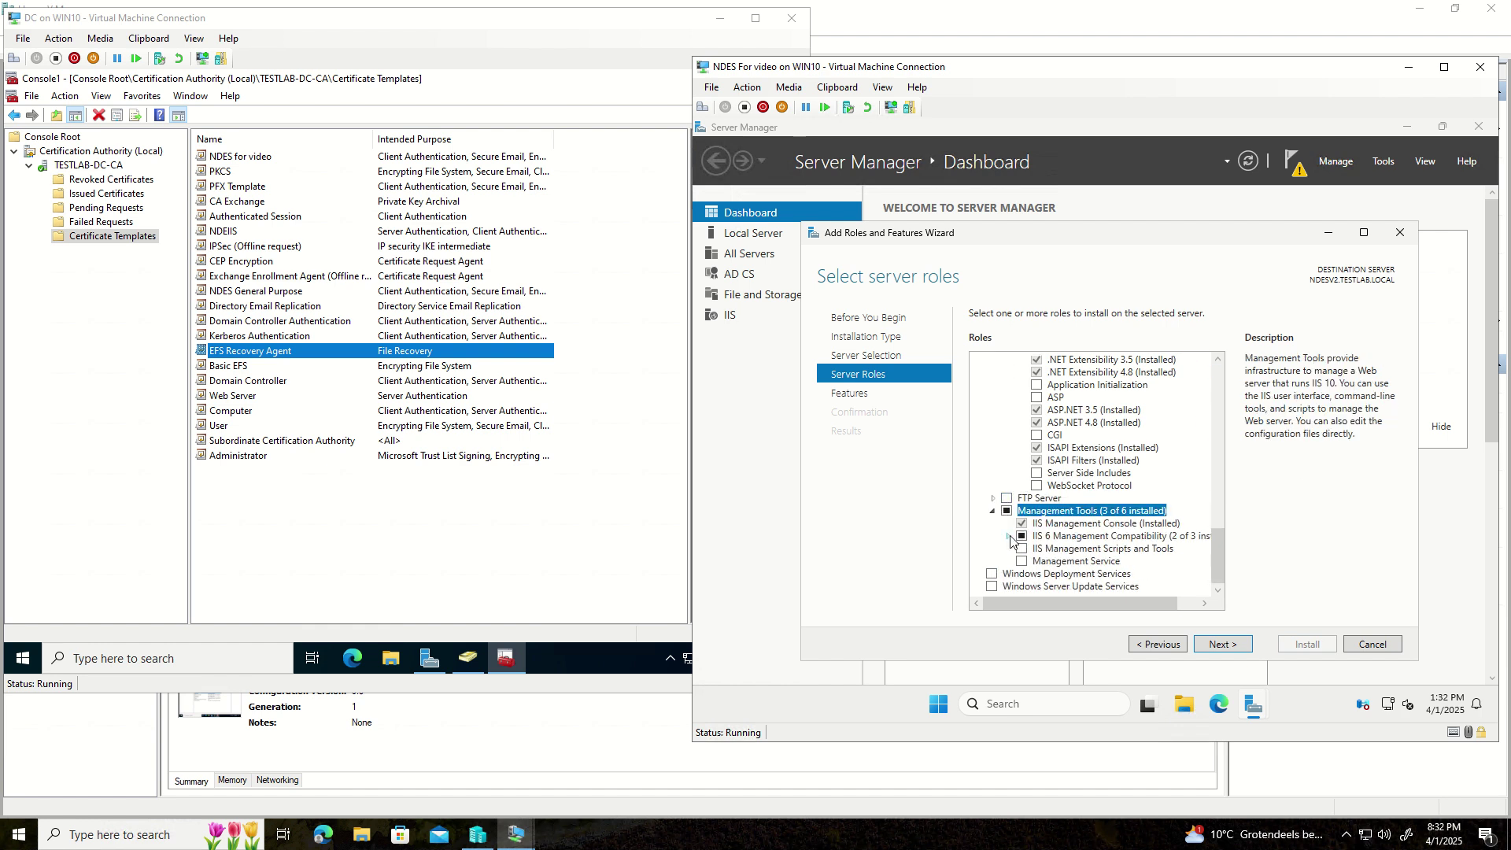
click(1010, 535)
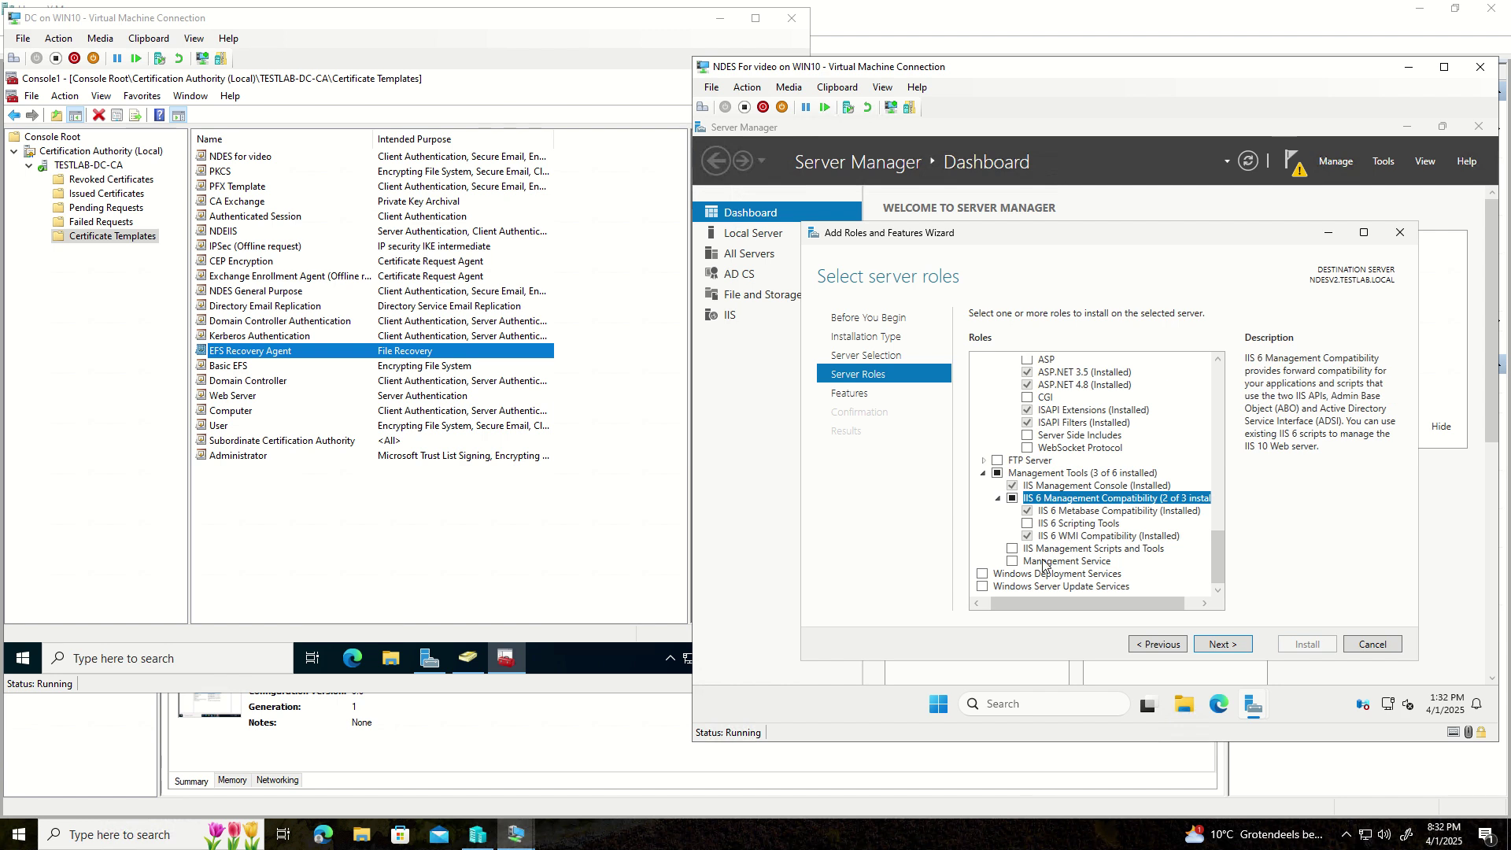
- Cancel the Add Roles and Features wizard without making changes
scroll(1049, 519, up, 4)
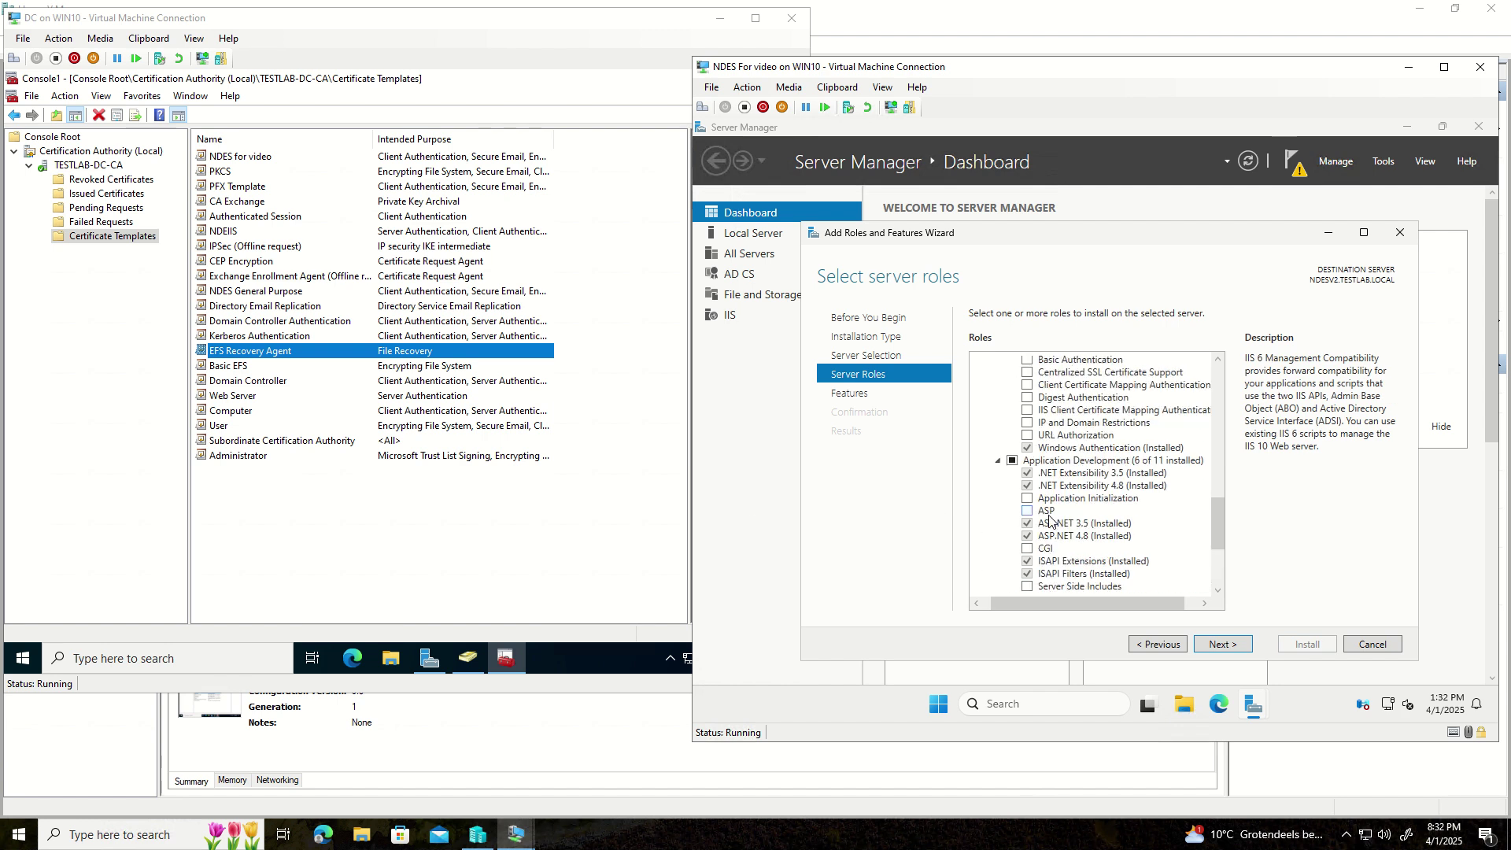
scroll(1049, 519, up, 9)
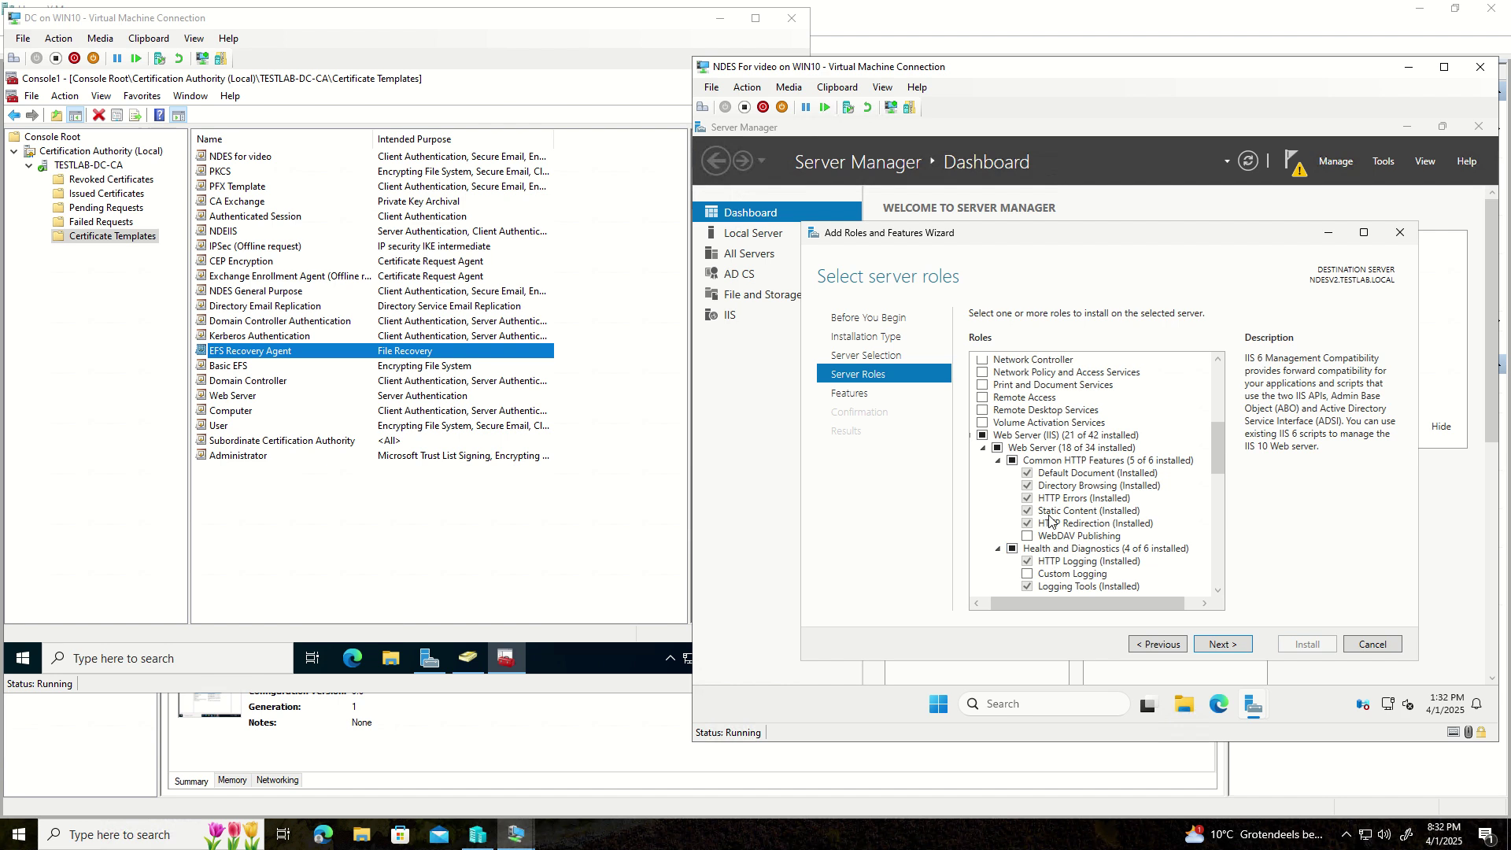
scroll(1048, 519, up, 7)
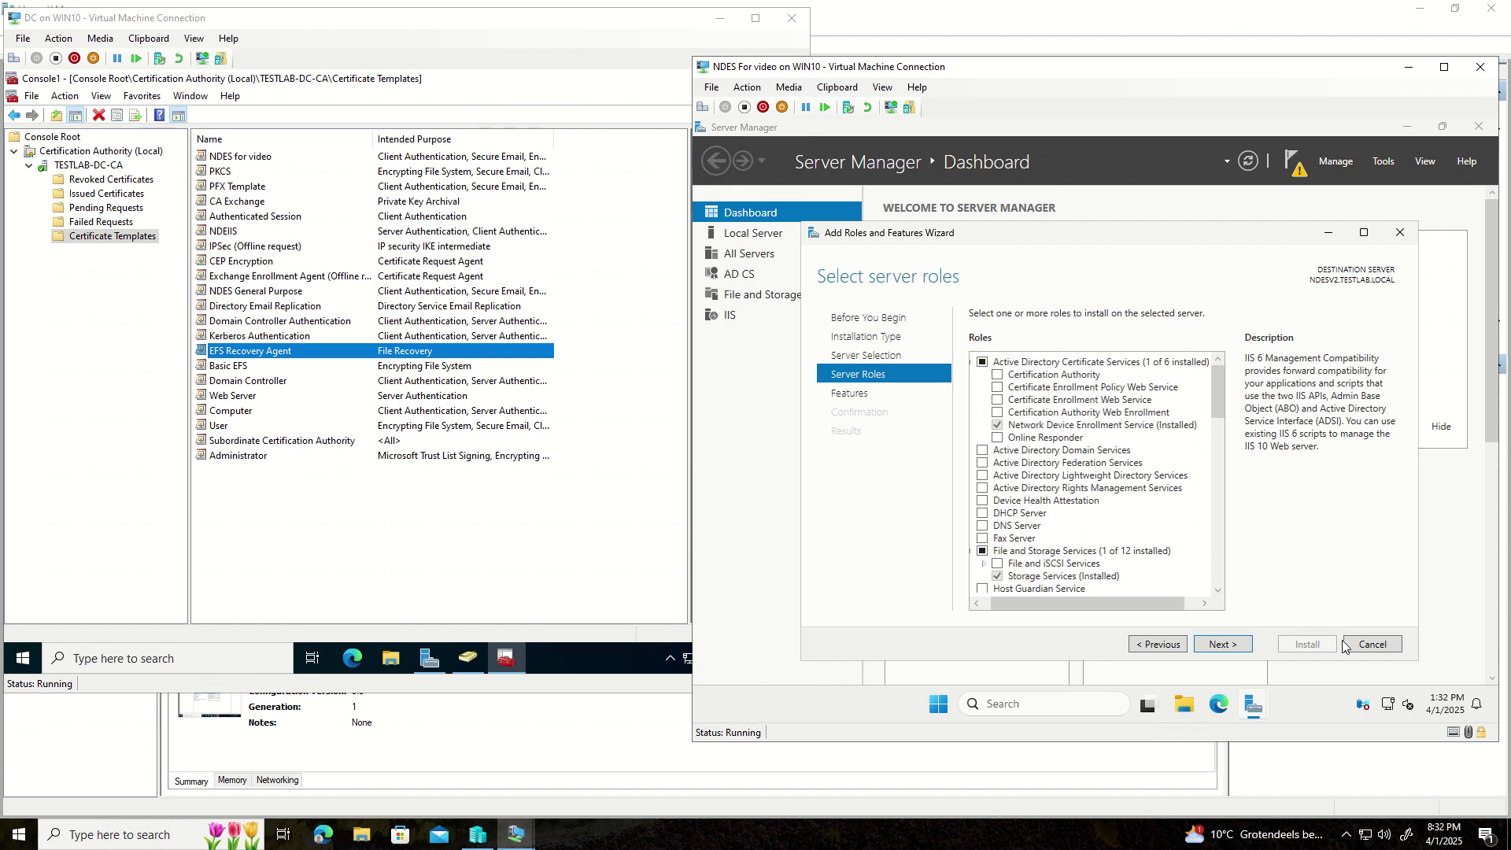
click(1370, 645)
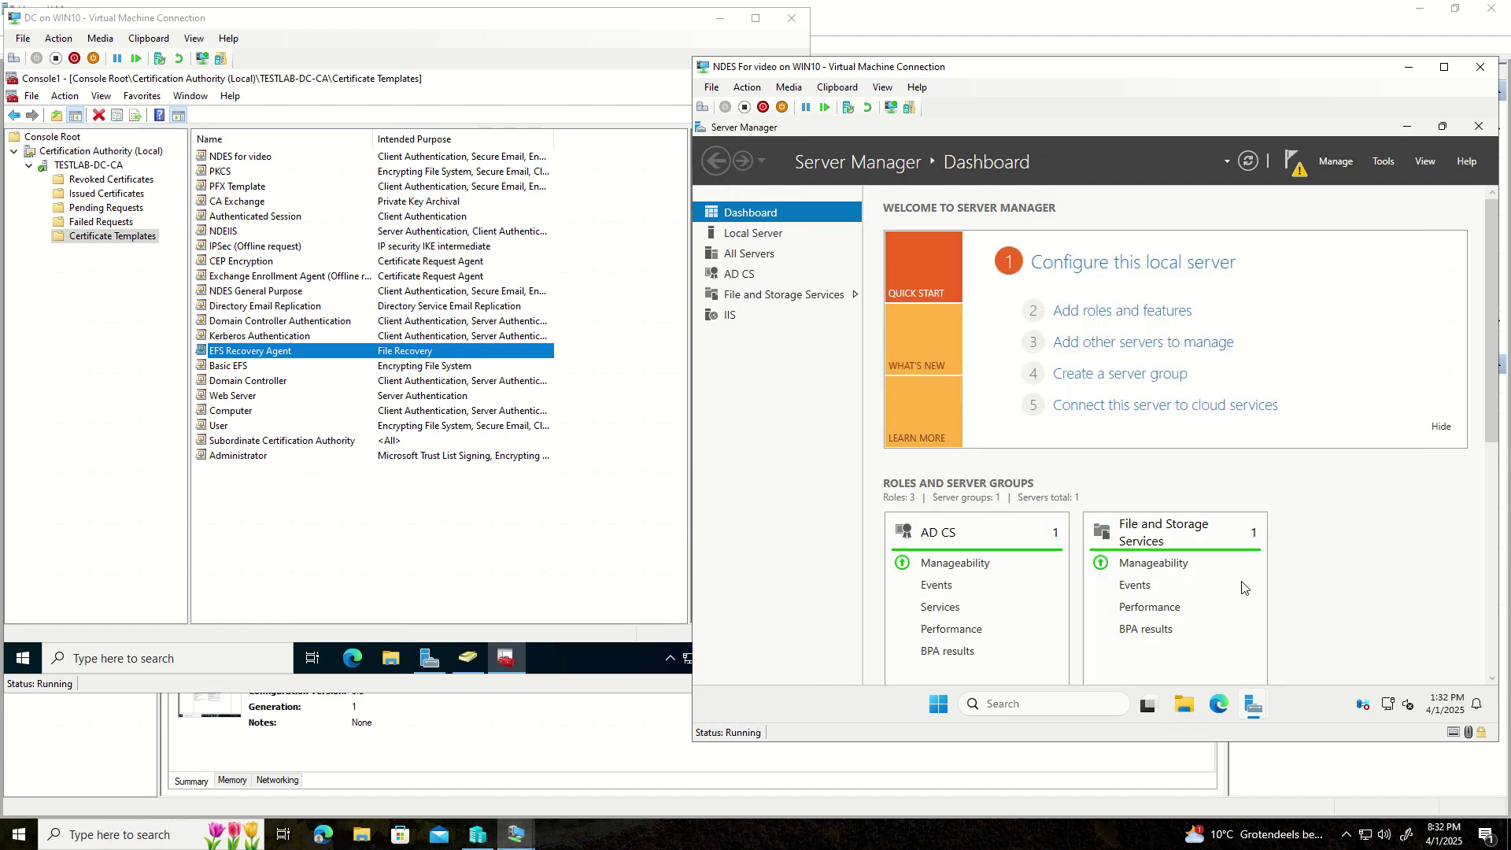
- Specify SVC-NDES with its password as the NDES service account in the AD CS Configuration wizard
mouse_move(1262, 704)
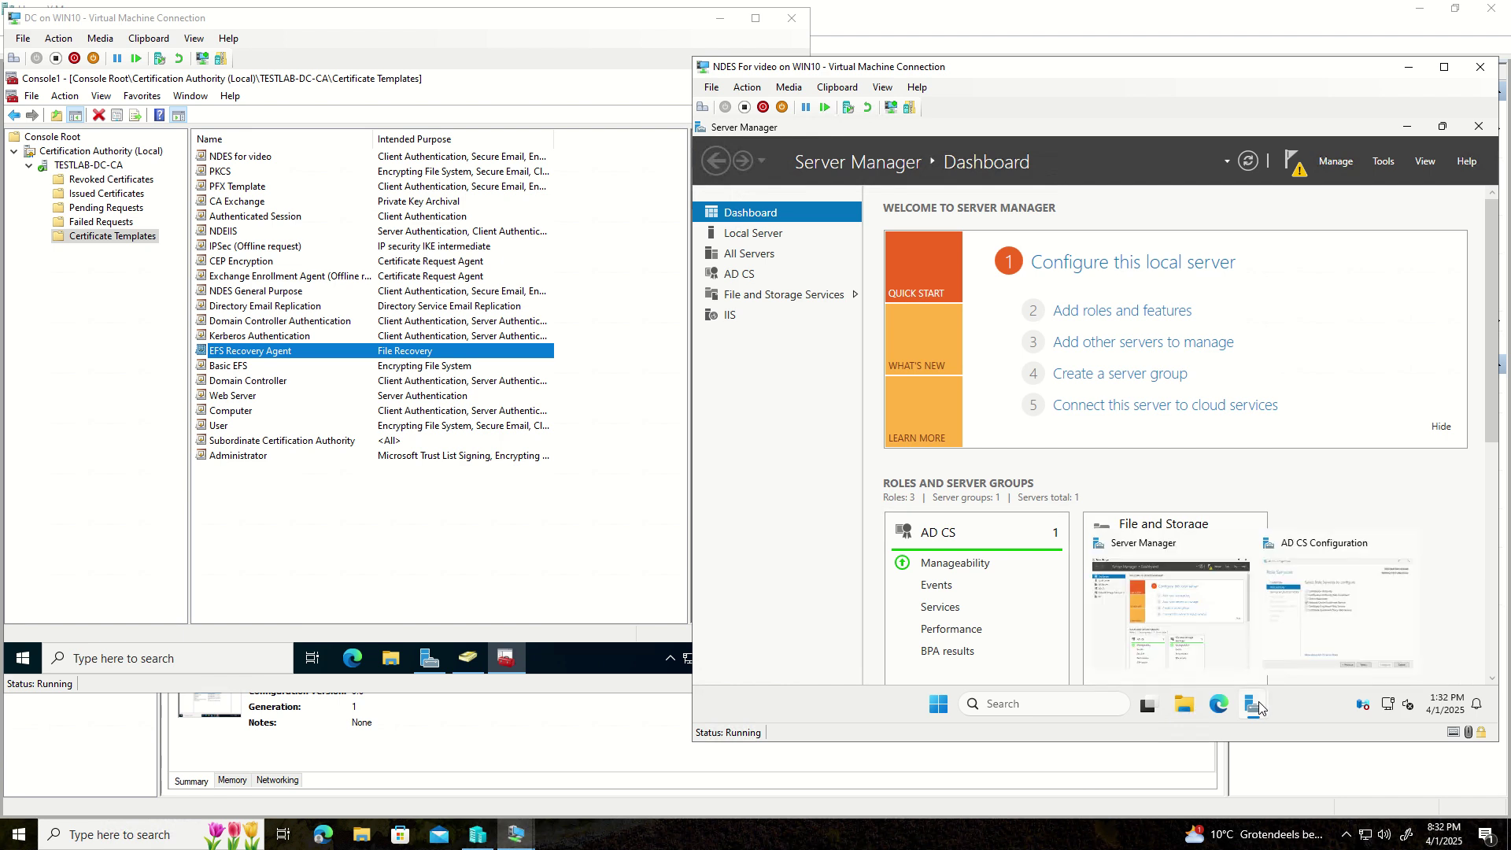
click(1303, 624)
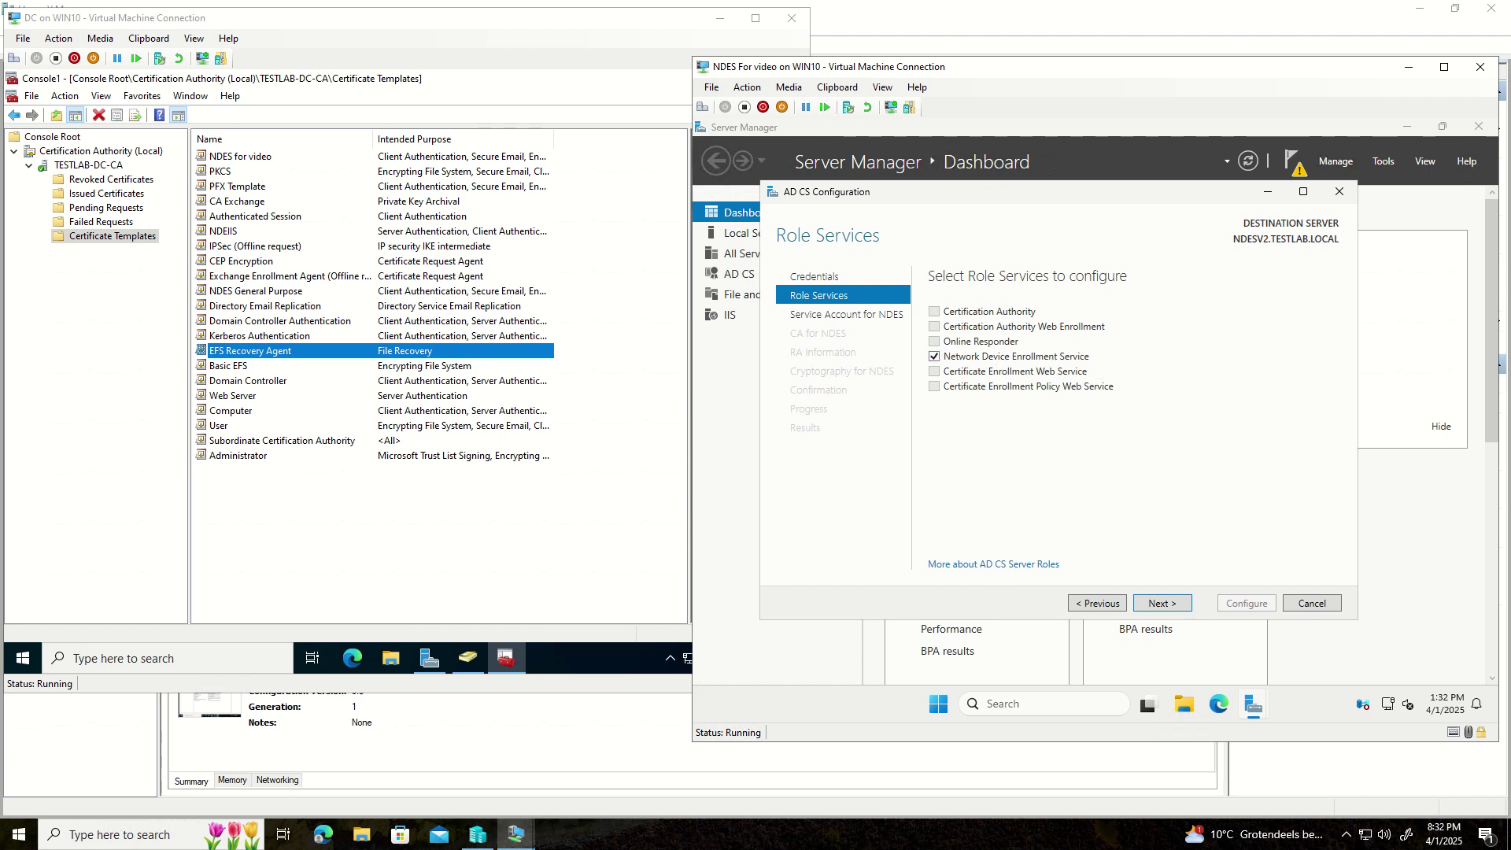
click(1162, 604)
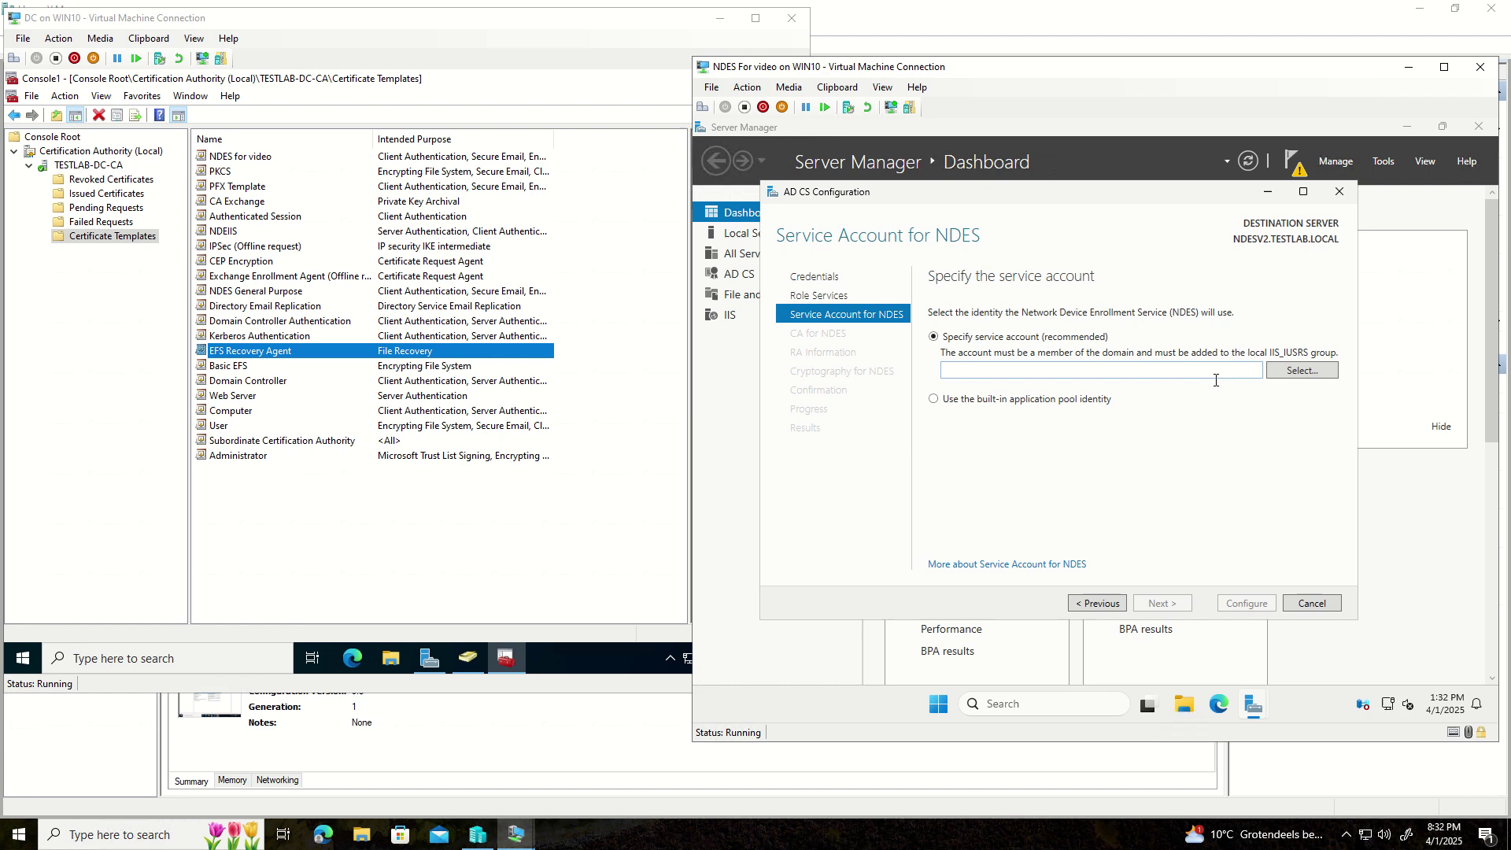
click(1279, 375)
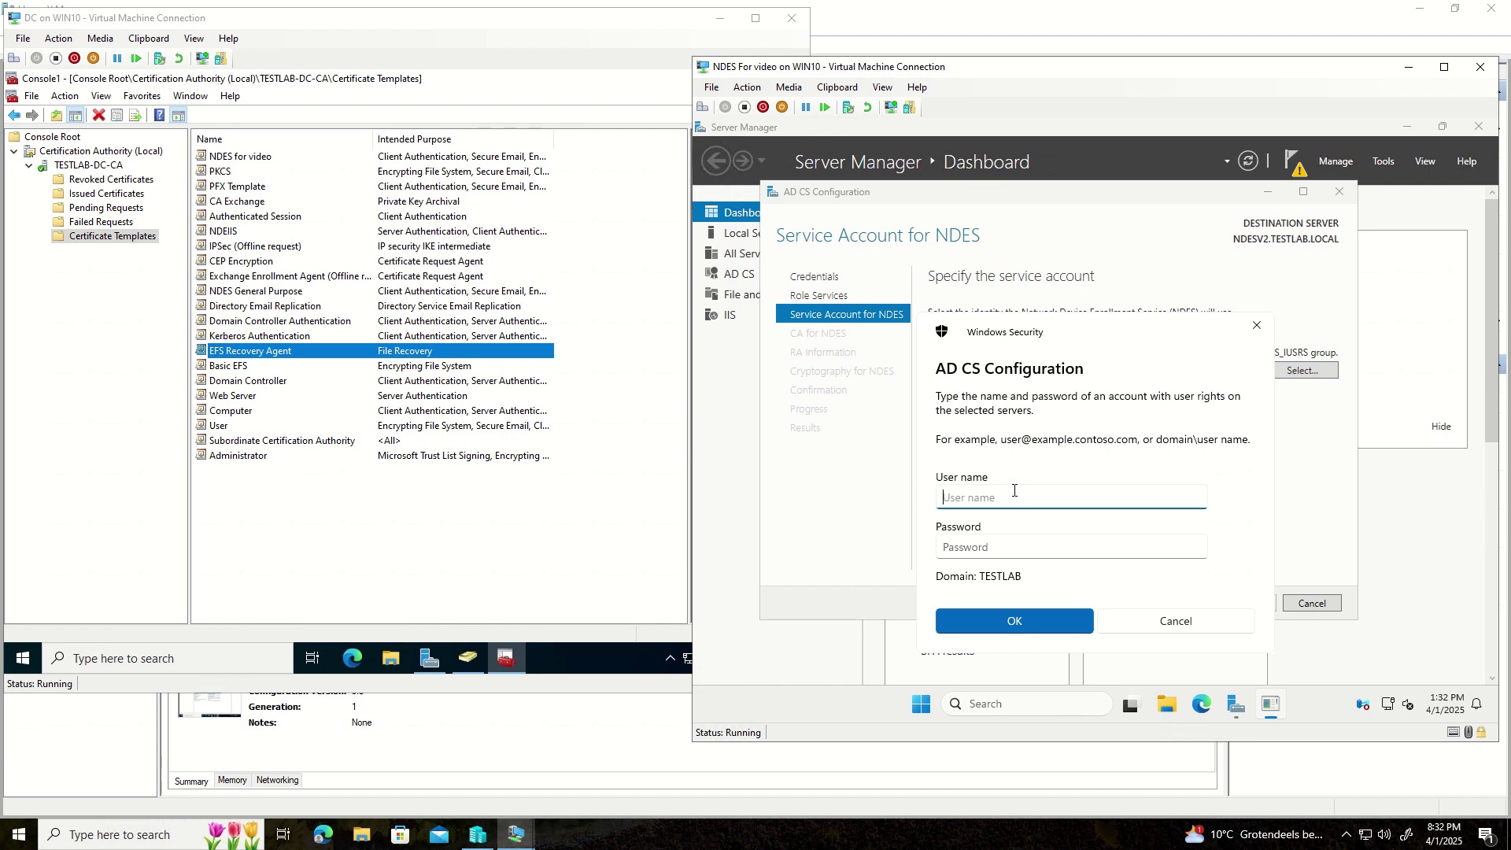
text(Admin)
key(BackSpace)
key(BackSpace)
key(BackSpace)
text(SVC)
text(-NE)
text(D)
key(BackSpace)
key(BackSpace)
text(DES)
key(Tab)
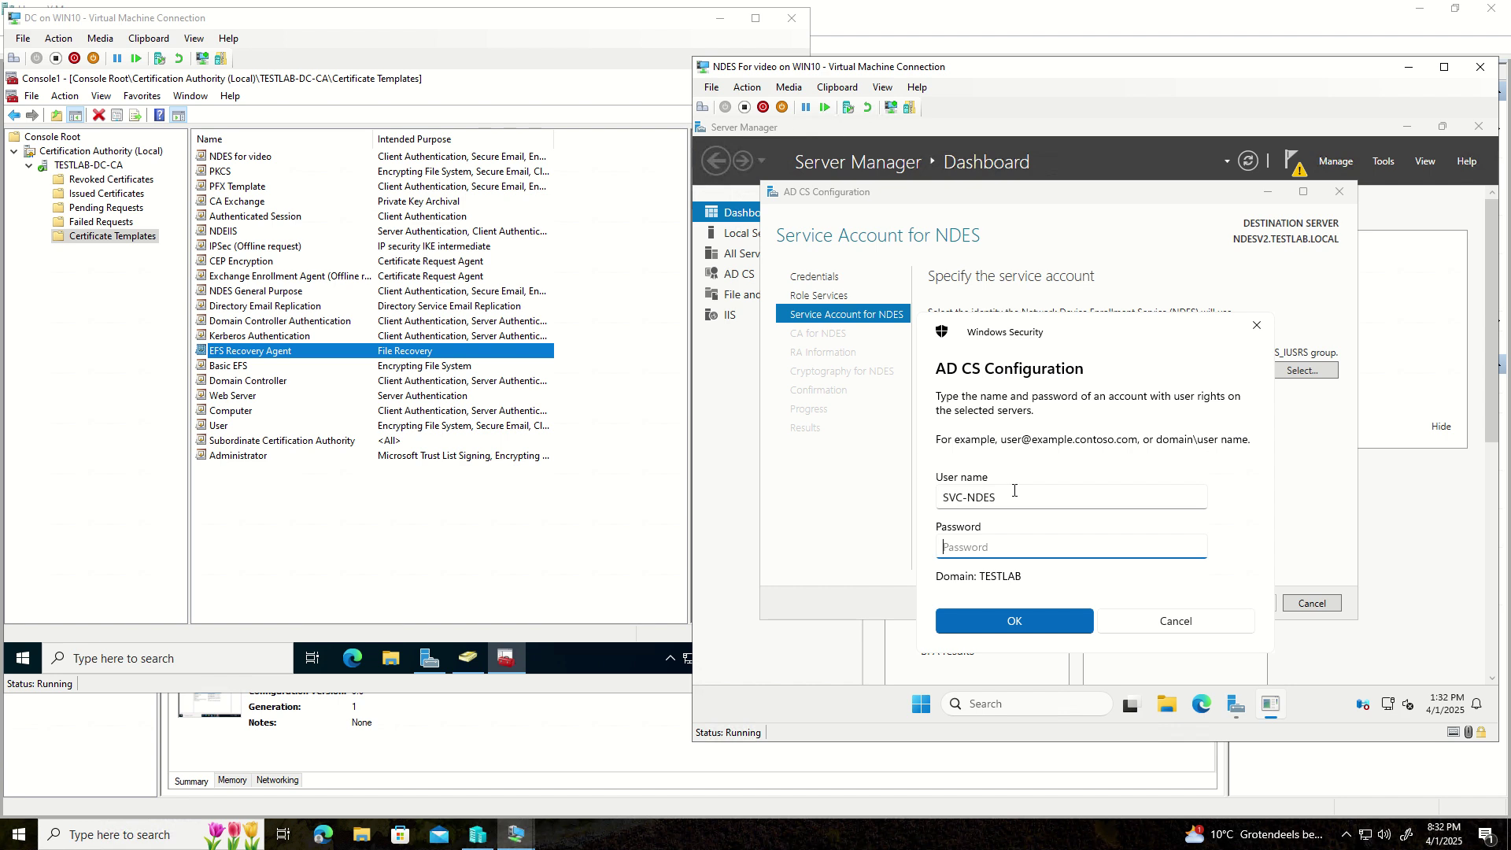
text(**********)
key(Return)
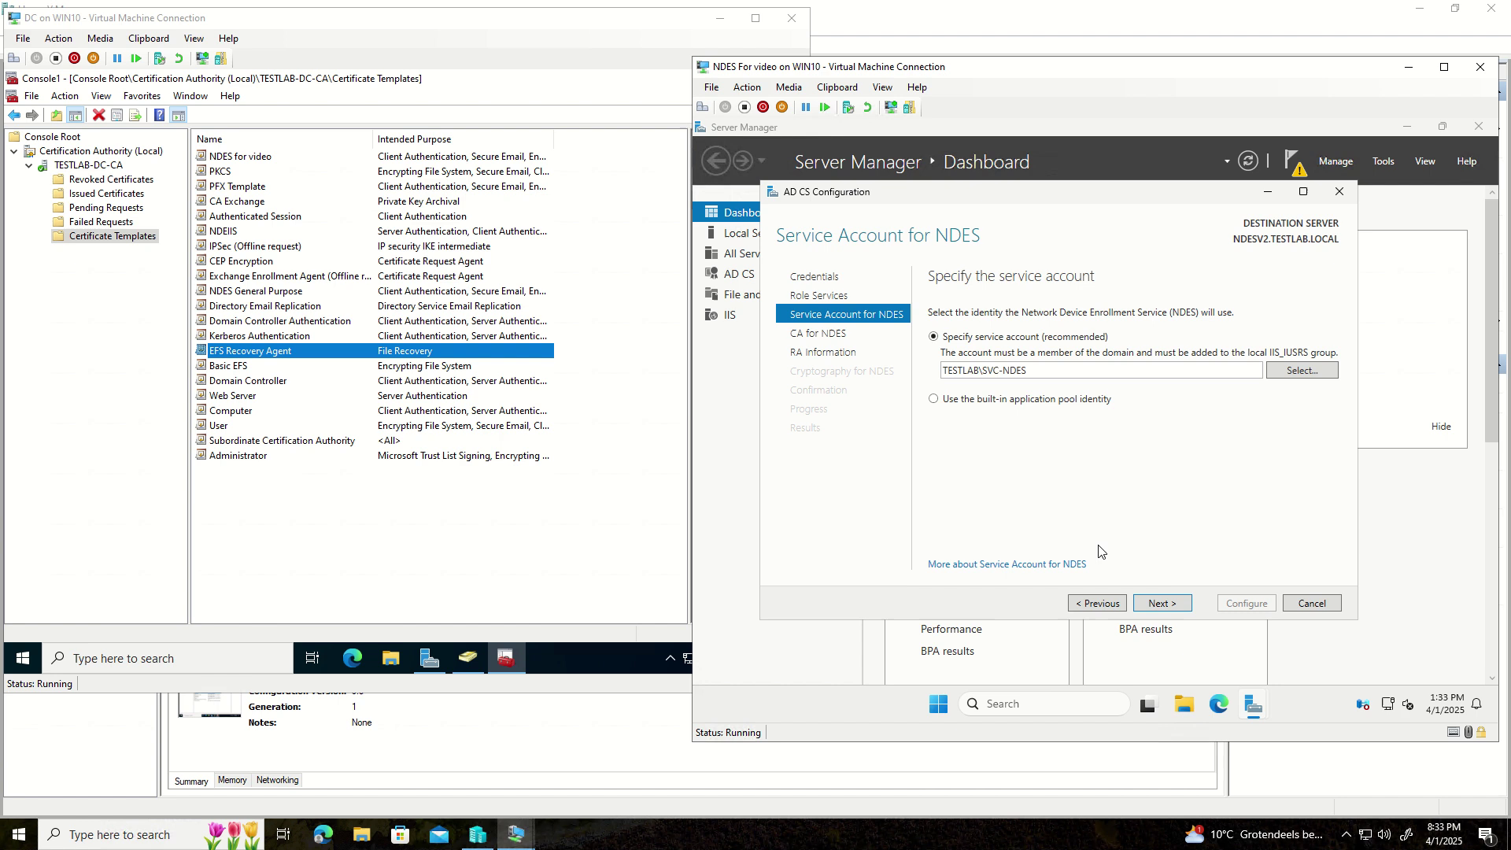
- Select DC.TESTLAB.LOCAL\TESTLAB-DC-CA as the CA for NDES and advance to RA Information
click(1153, 610)
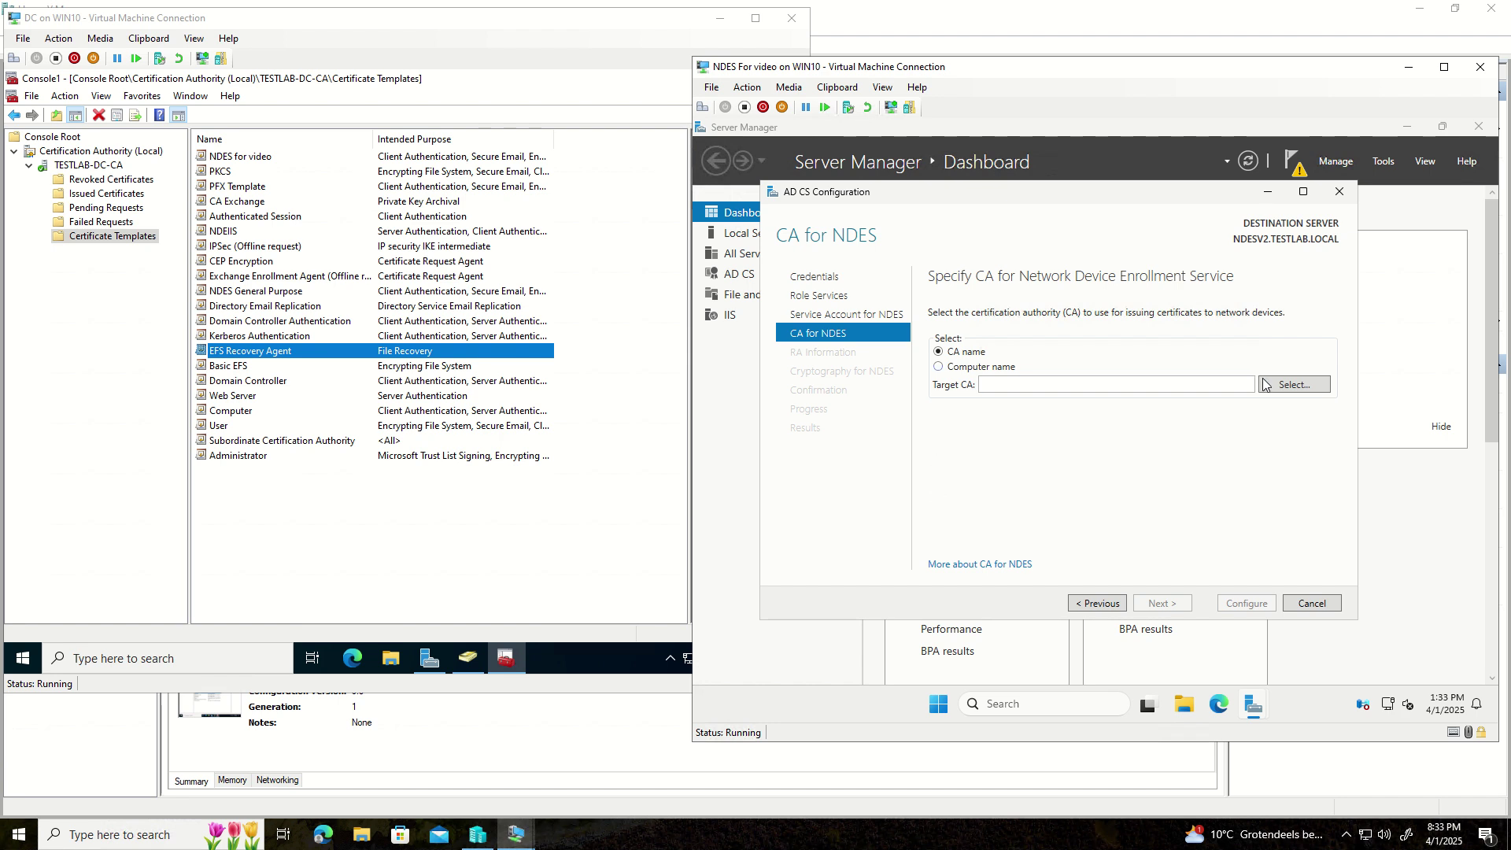
click(1283, 387)
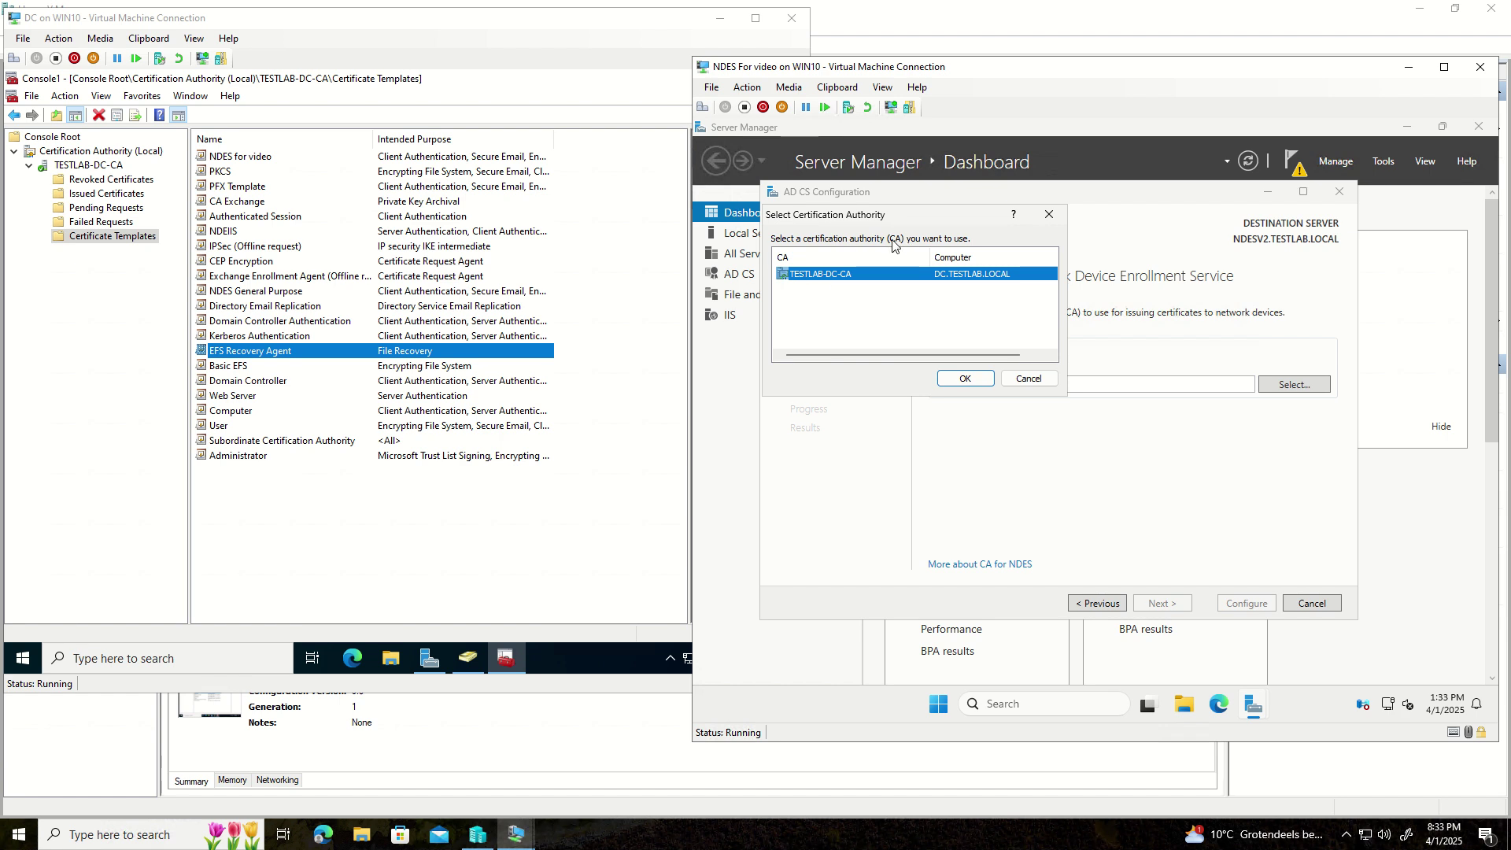
click(965, 379)
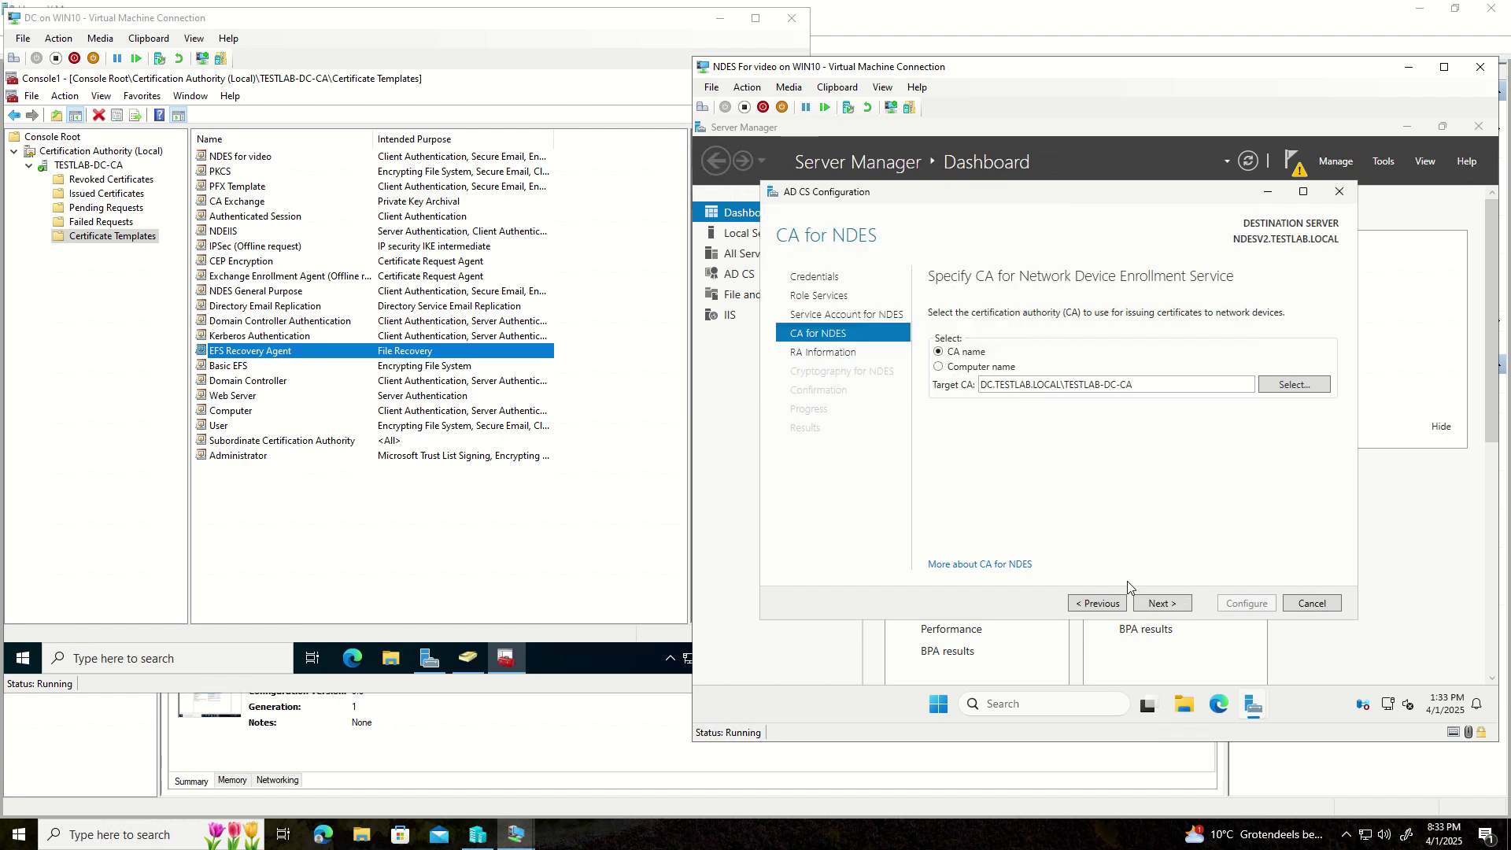
click(1162, 603)
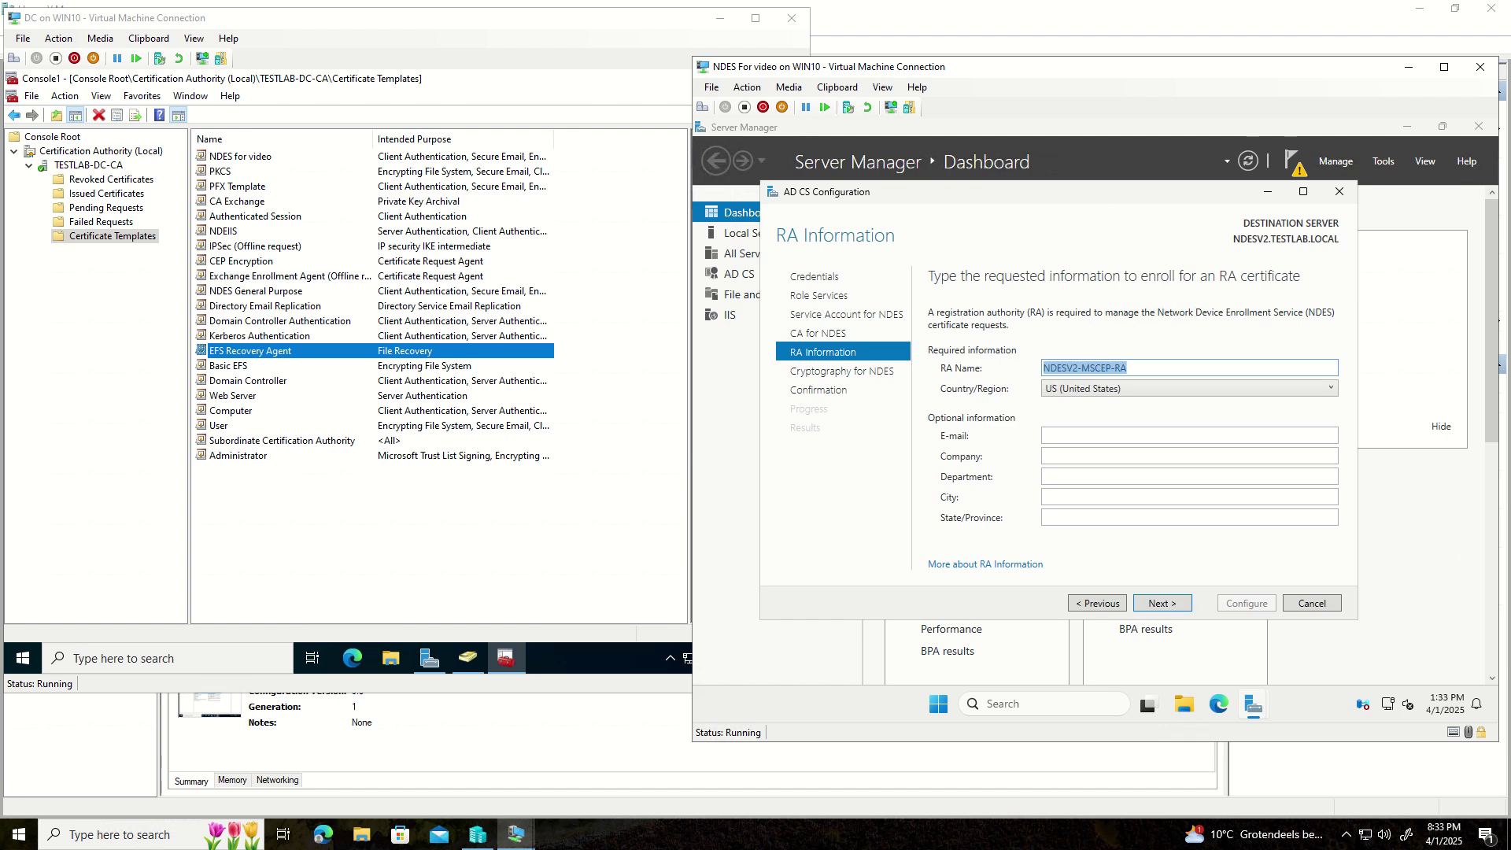
- Accept the default RA details and Microsoft Strong Cryptographic Provider 2048-bit keys to reach Confirmation
click(1164, 604)
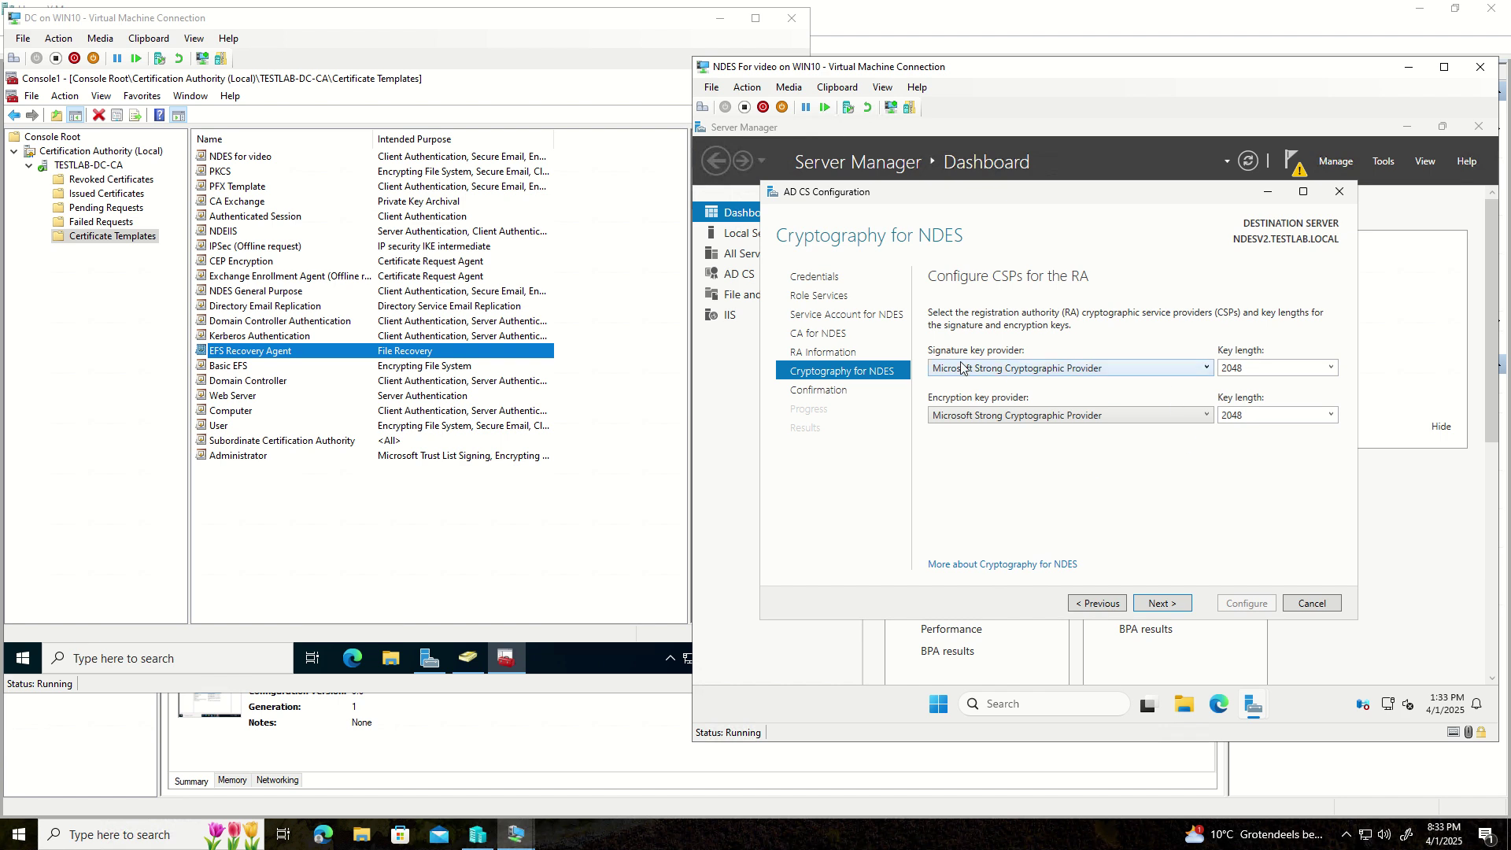
click(1172, 376)
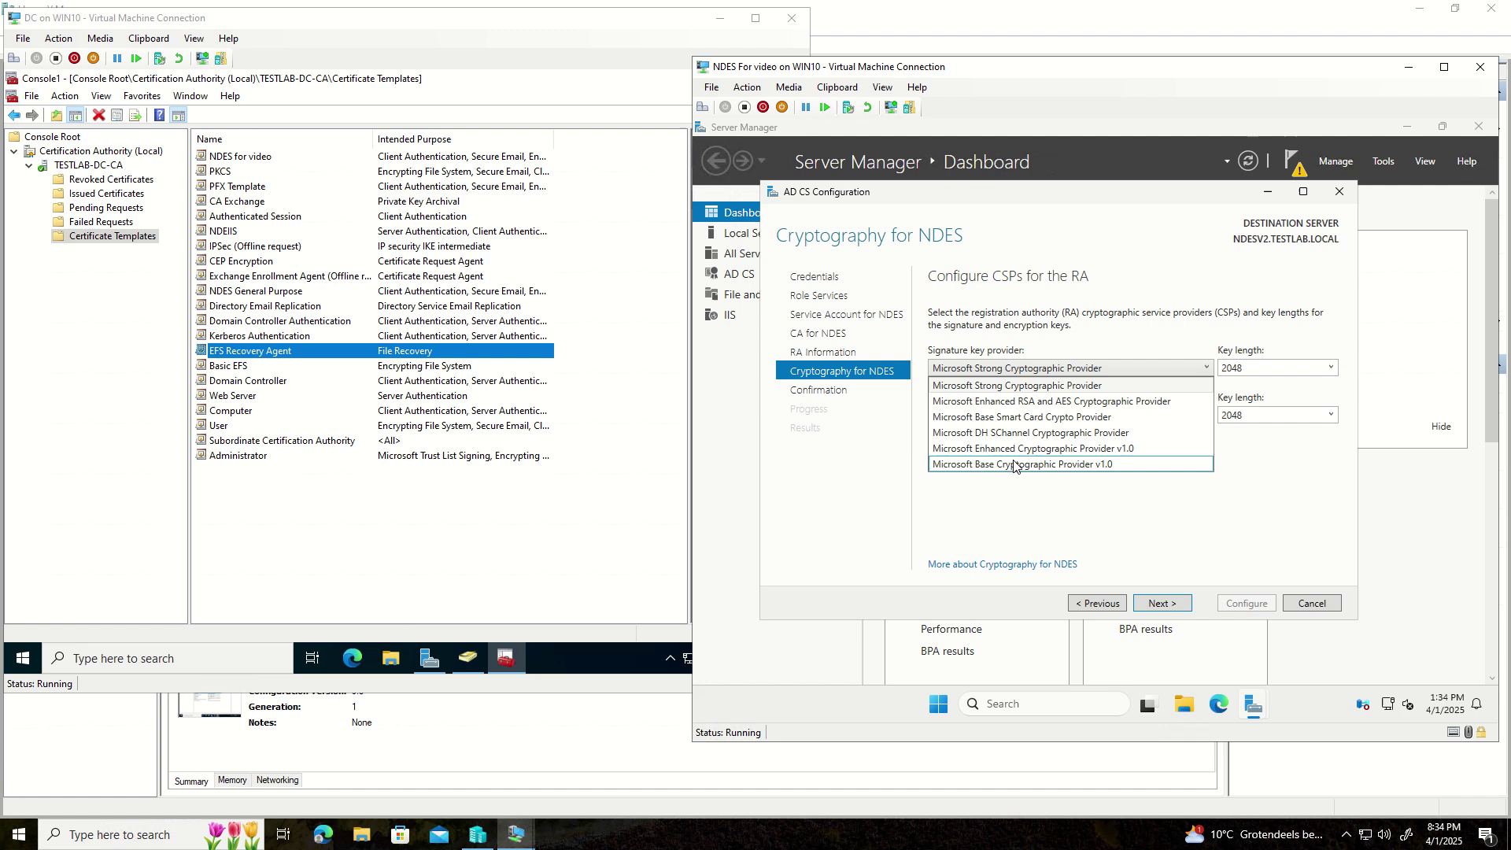
click(1143, 452)
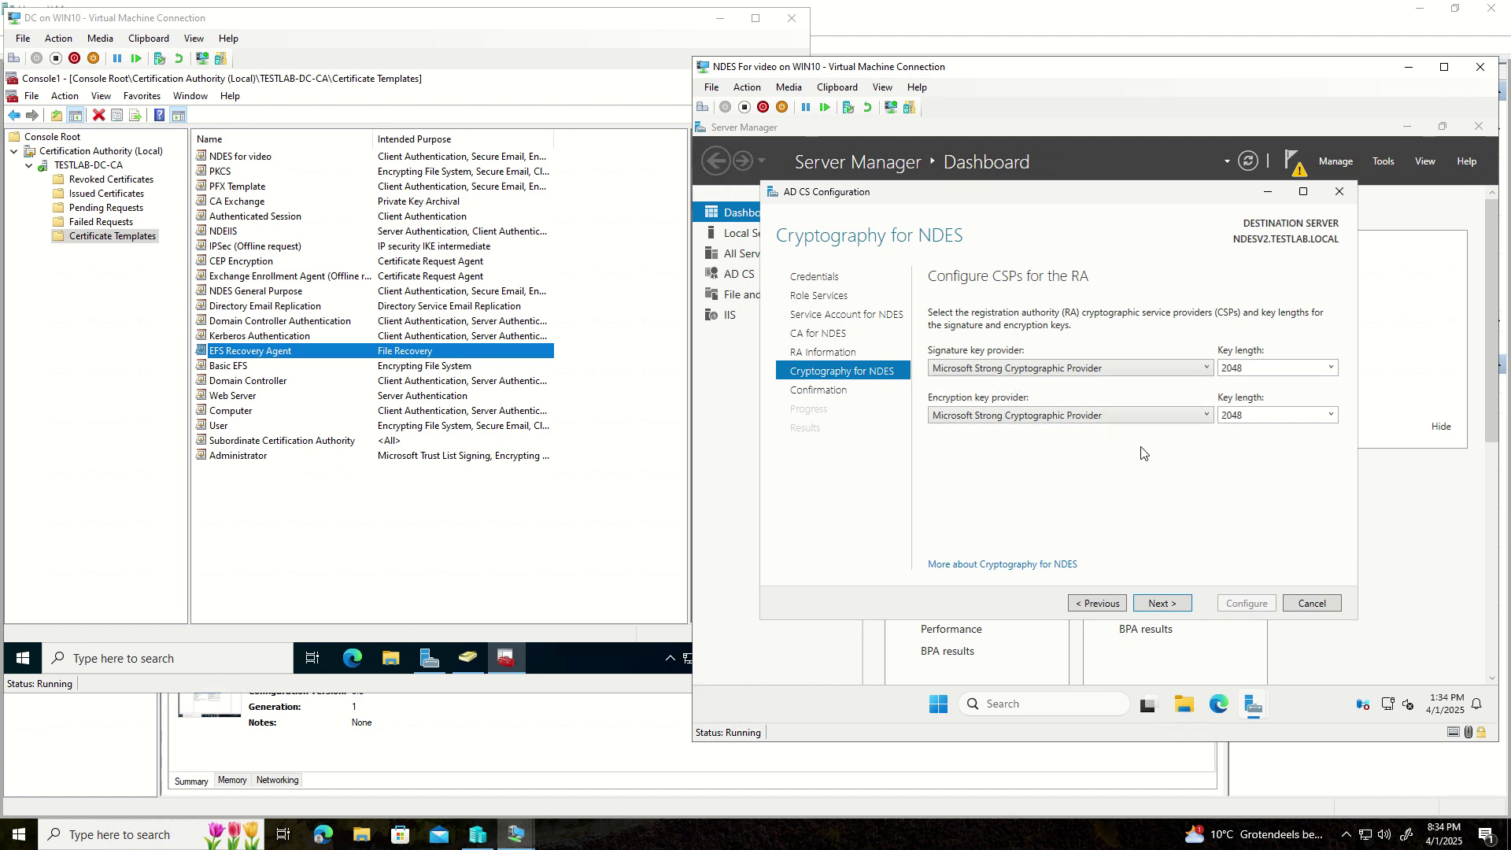
click(1161, 604)
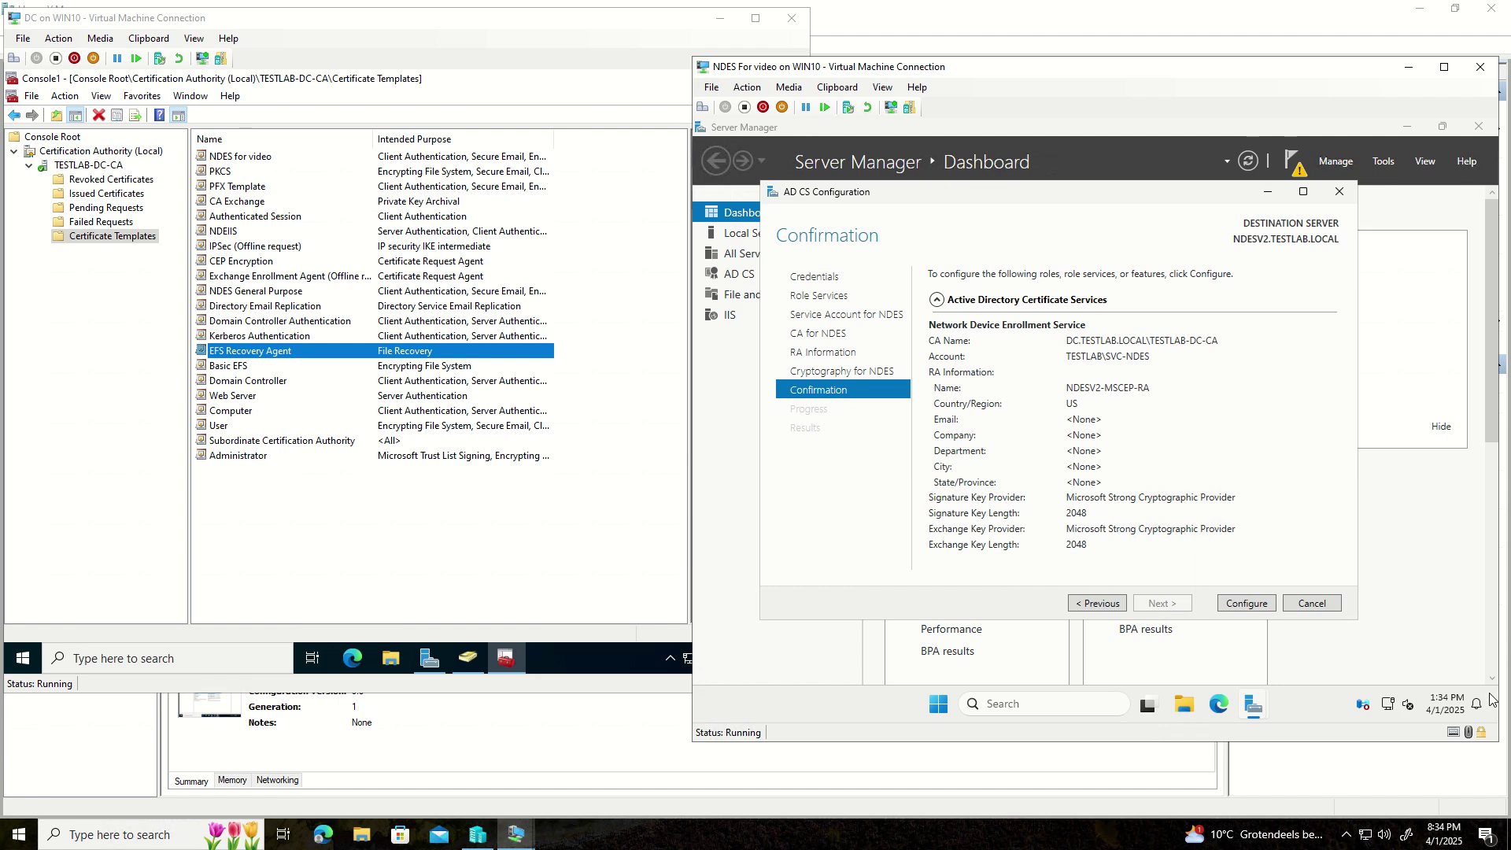
- Configure NDES until Configuration succeeded appears, then close the wizard
click(1247, 604)
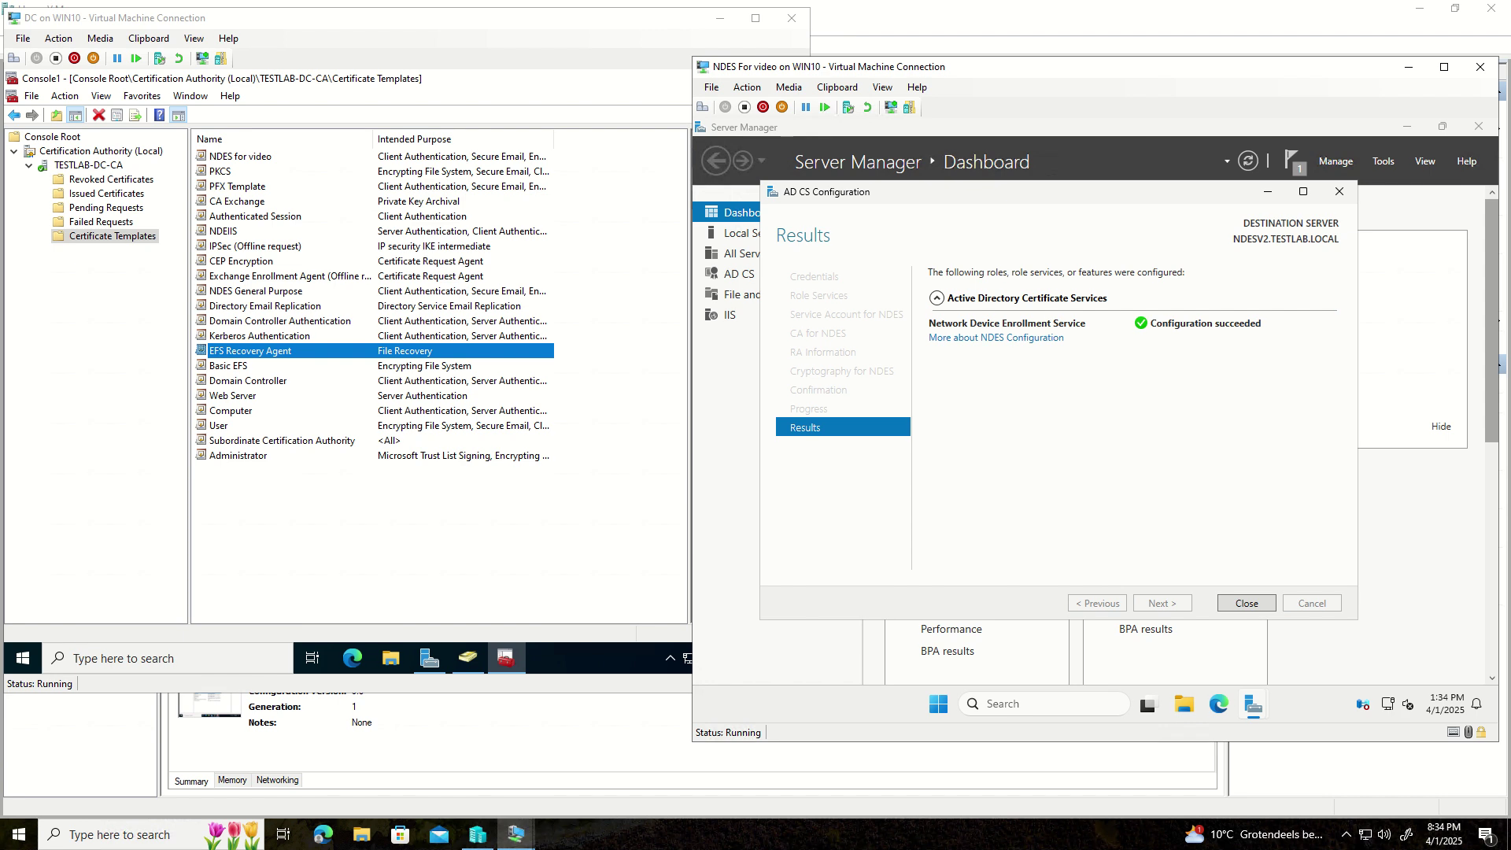
click(1249, 604)
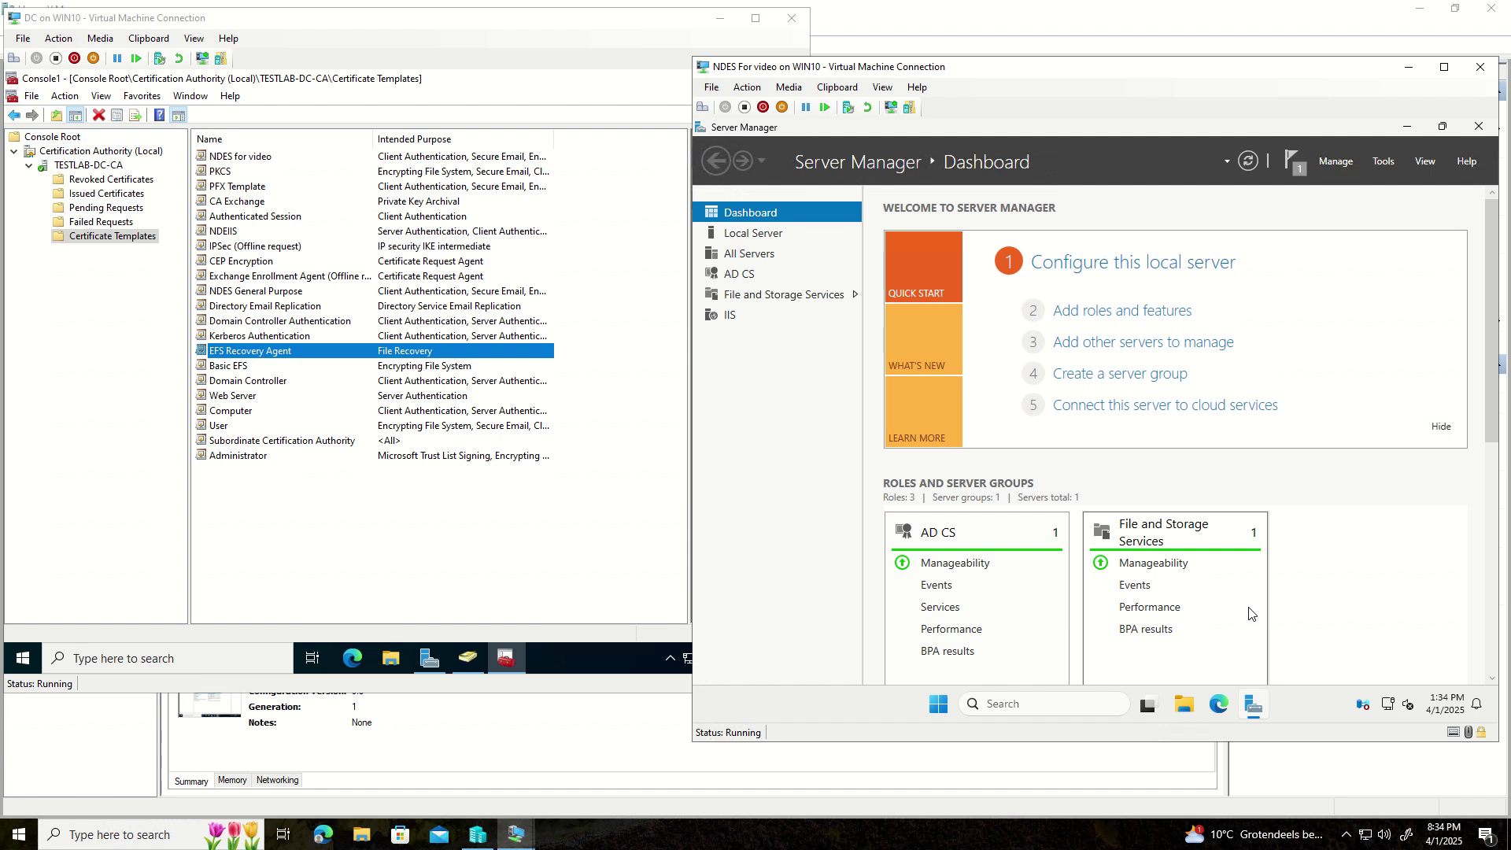
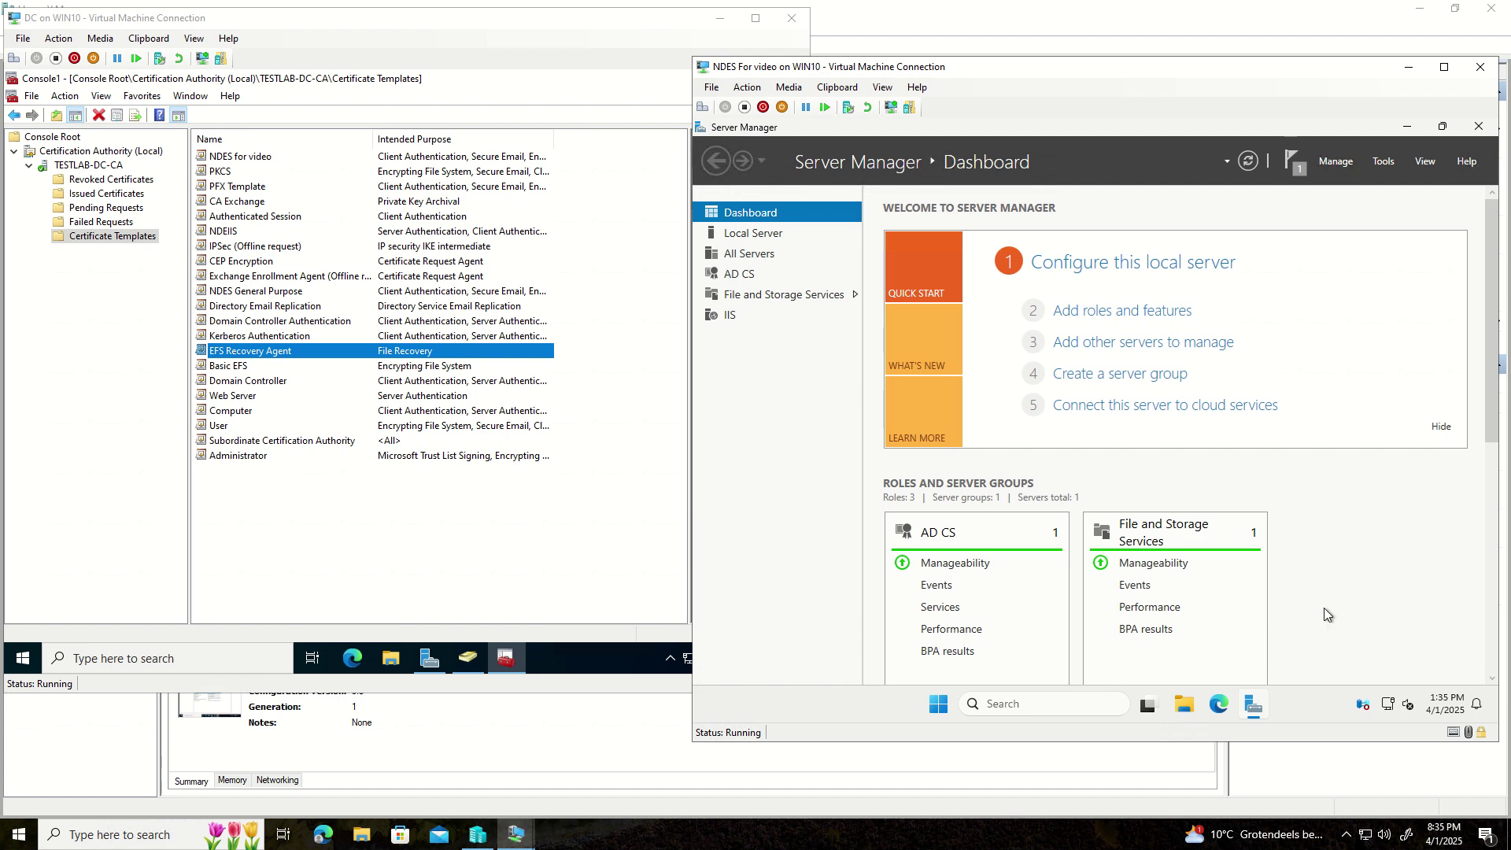
- Launch Windows Terminal as administrator from the Start menu
click(938, 705)
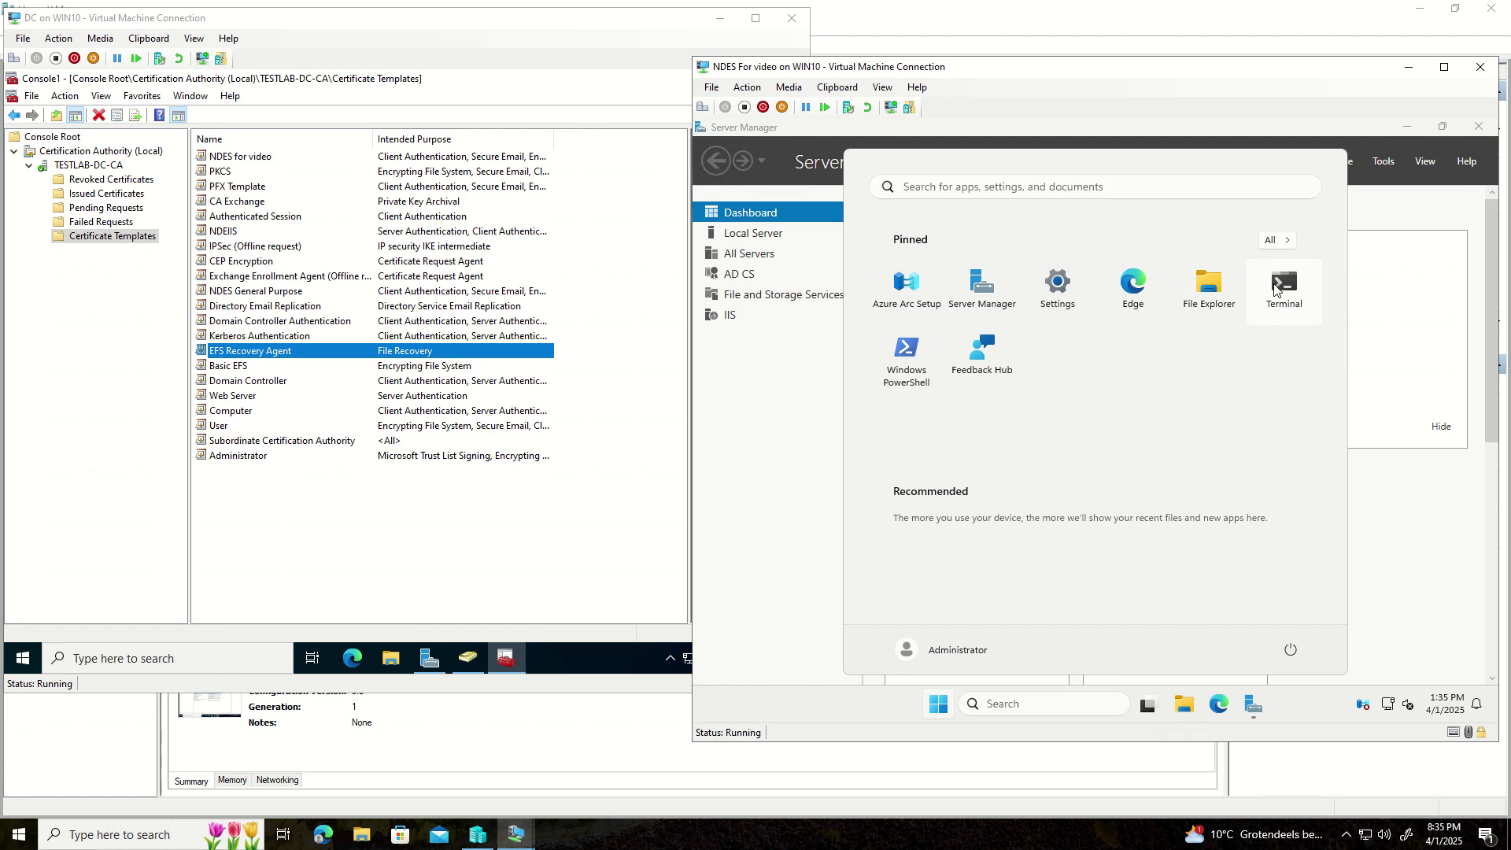
right_click(1275, 289)
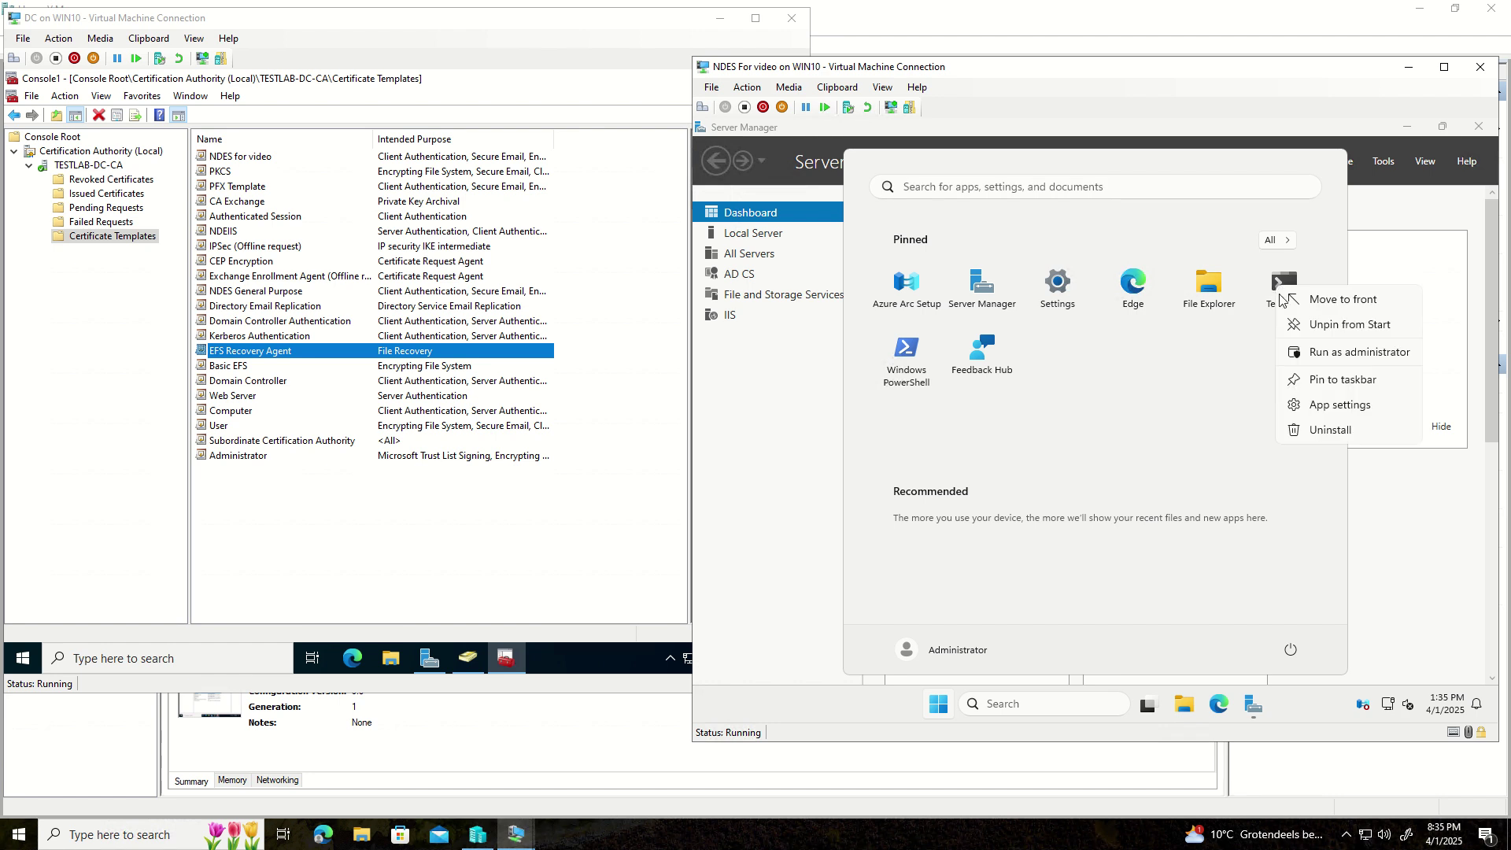
click(1314, 353)
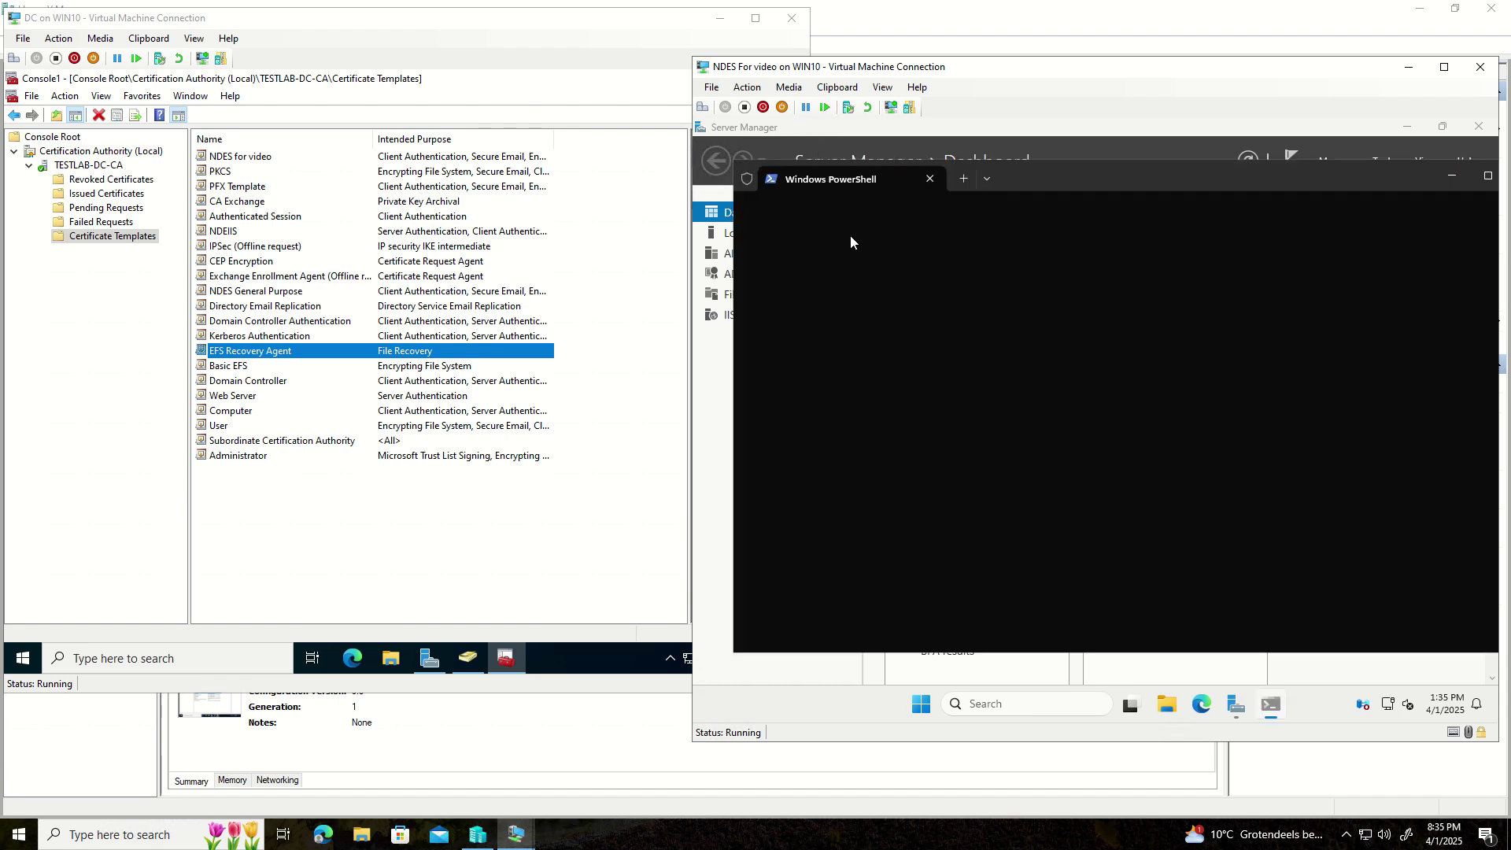
- Clear the garbled setspn command typed in from the VM clipboard, leaving an empty prompt
click(839, 89)
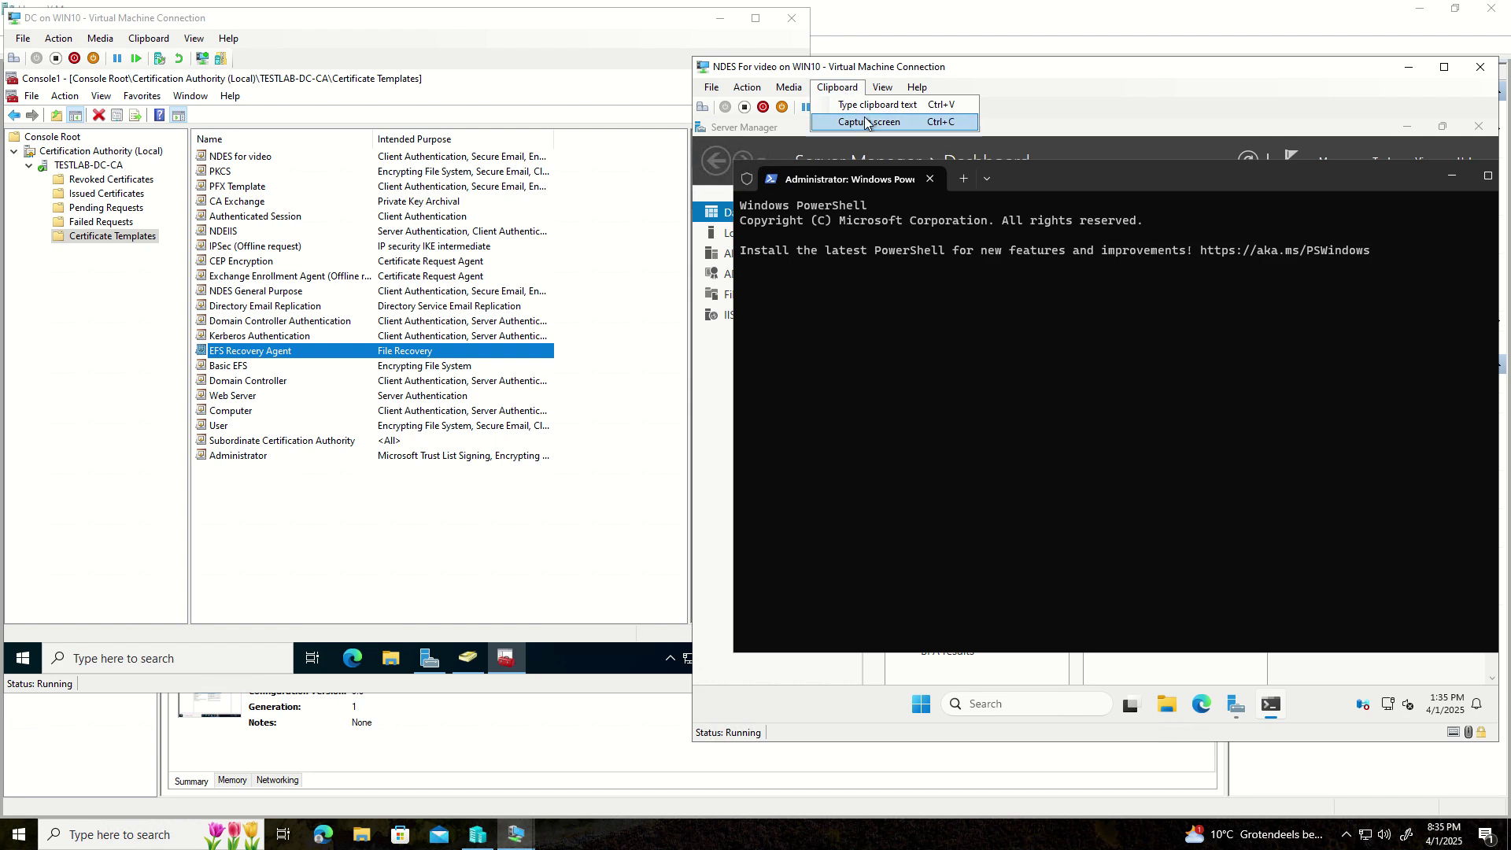
click(864, 109)
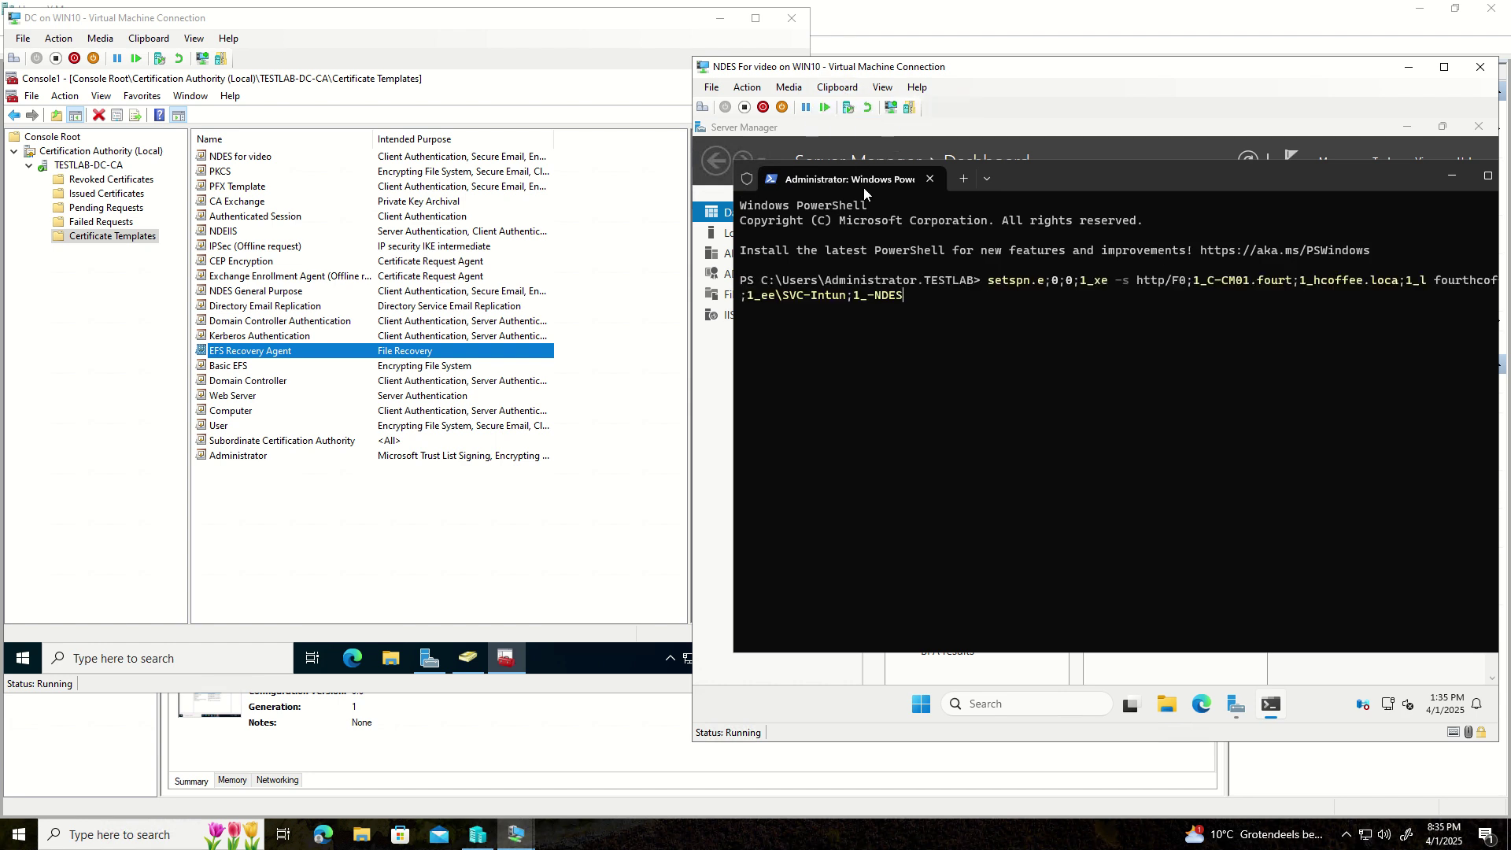
key(ctrl+a)
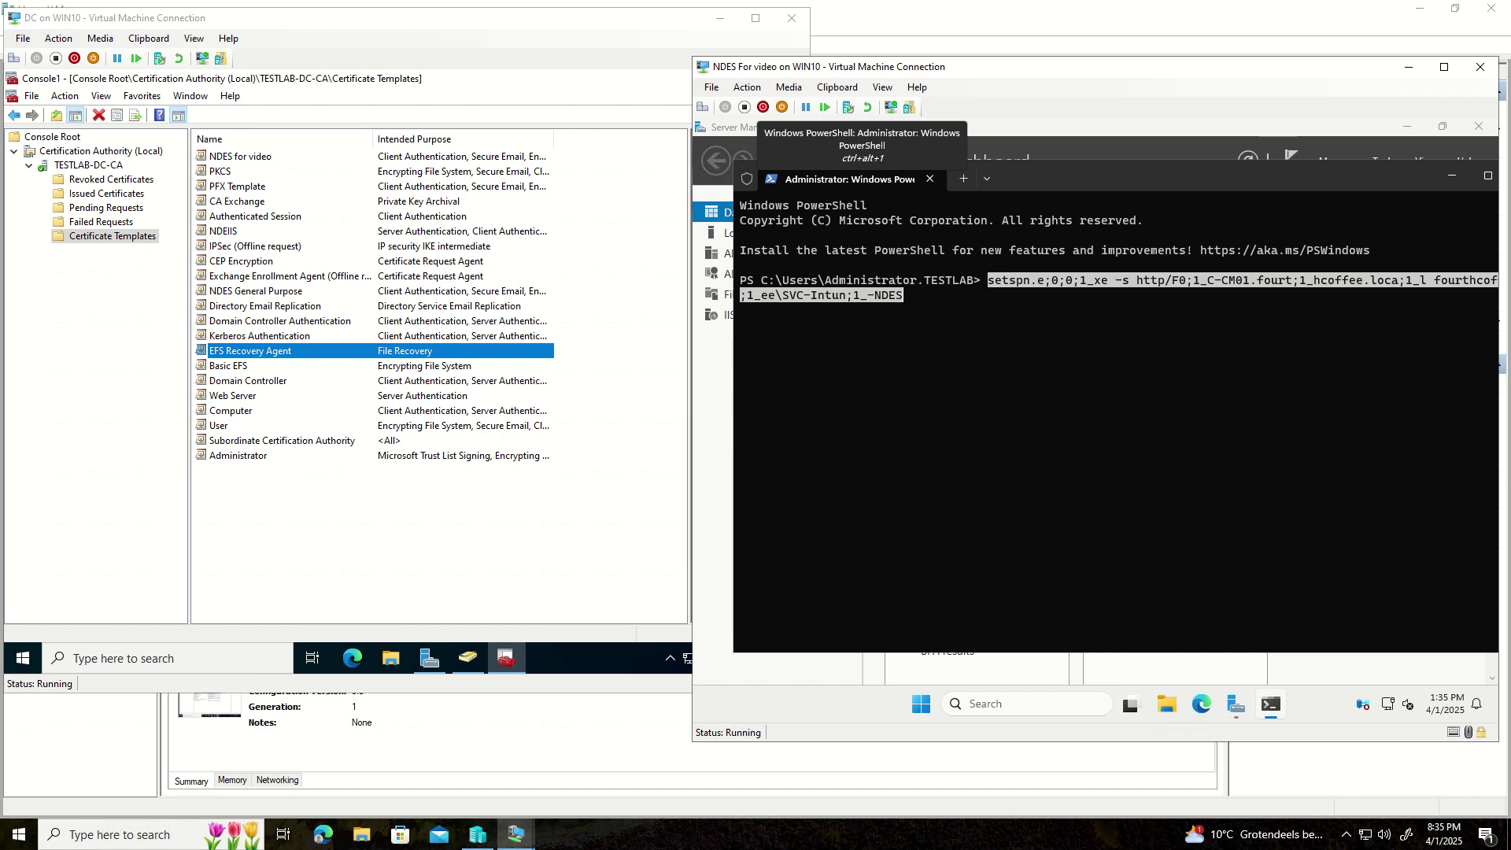
key(BackSpace)
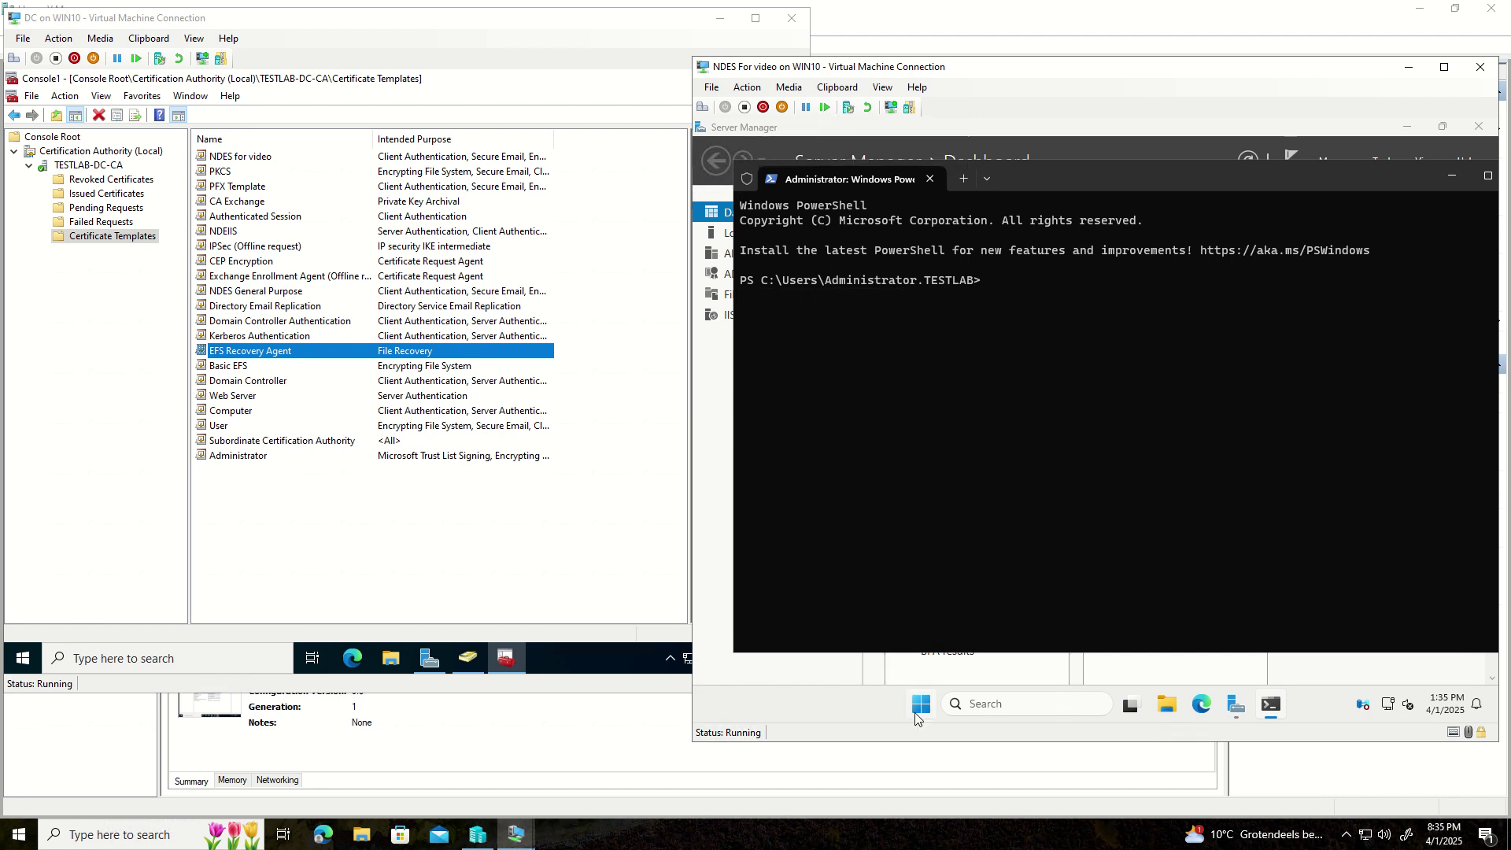
click(918, 713)
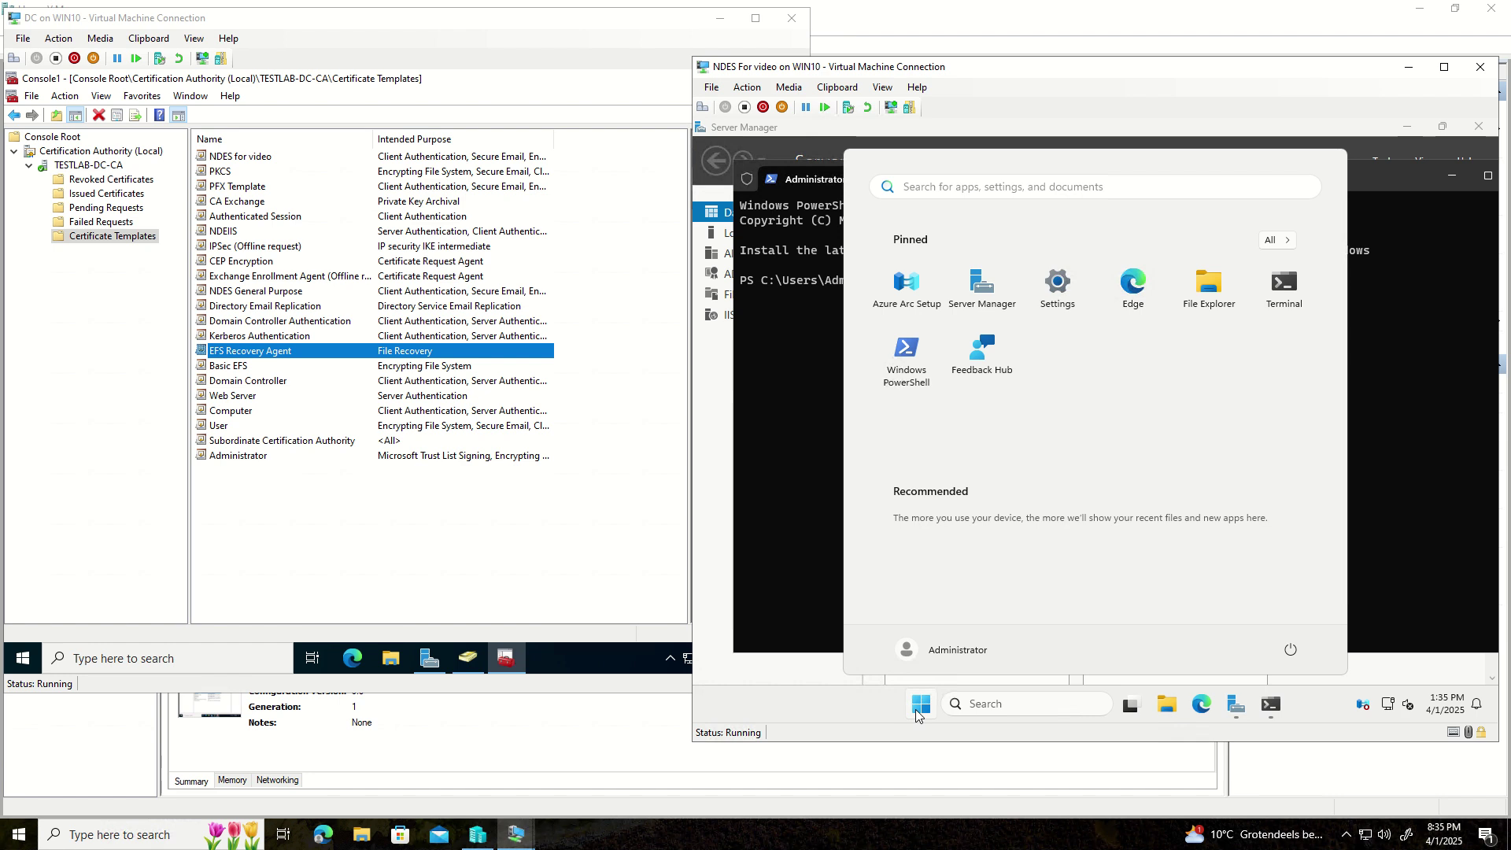
- Open Notepad and paste the setspn command into it from the host clipboard
text(no)
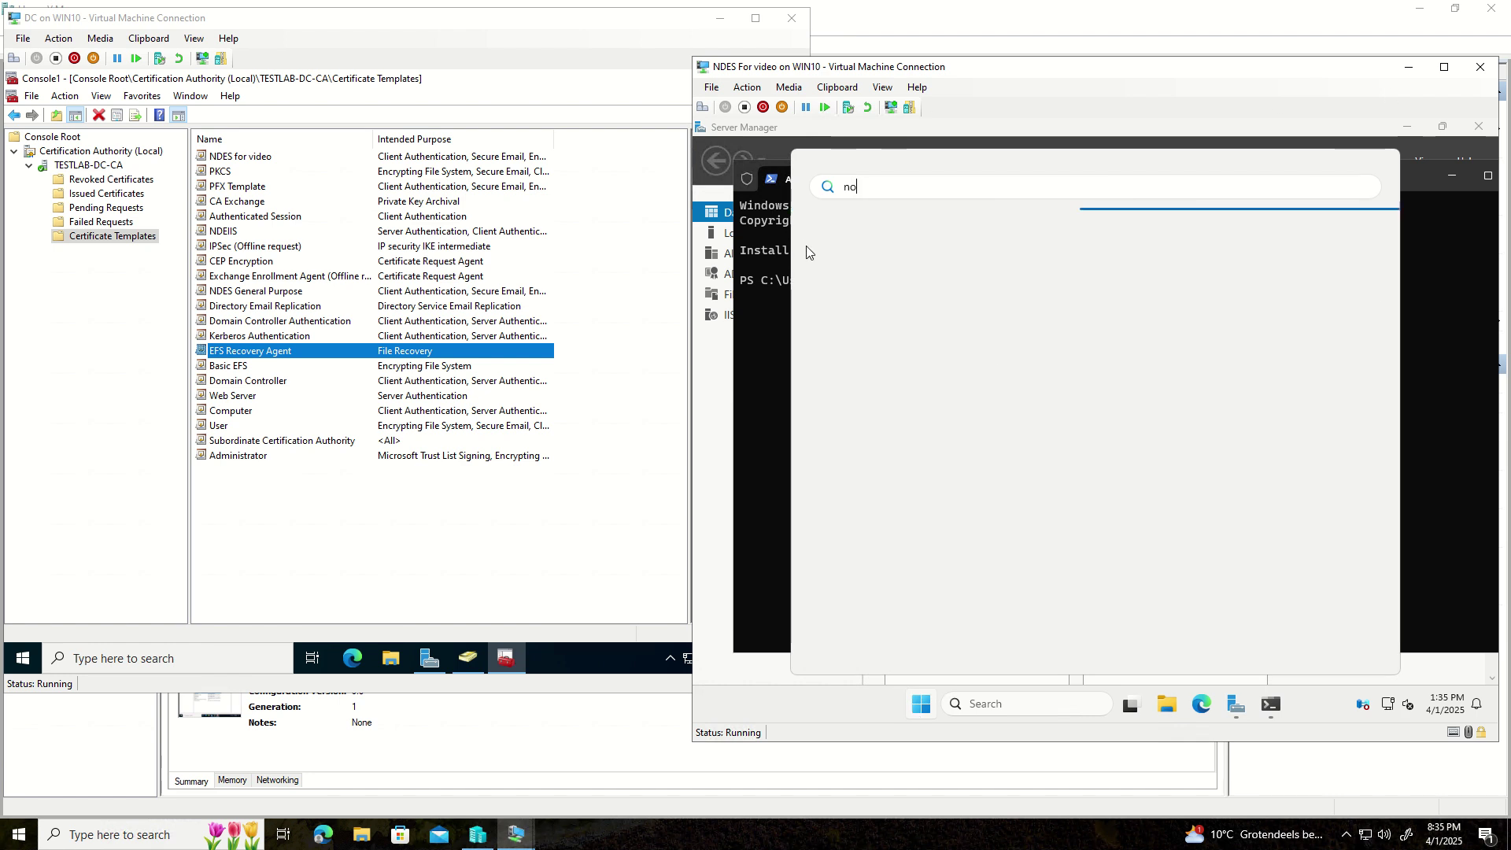
text(te)
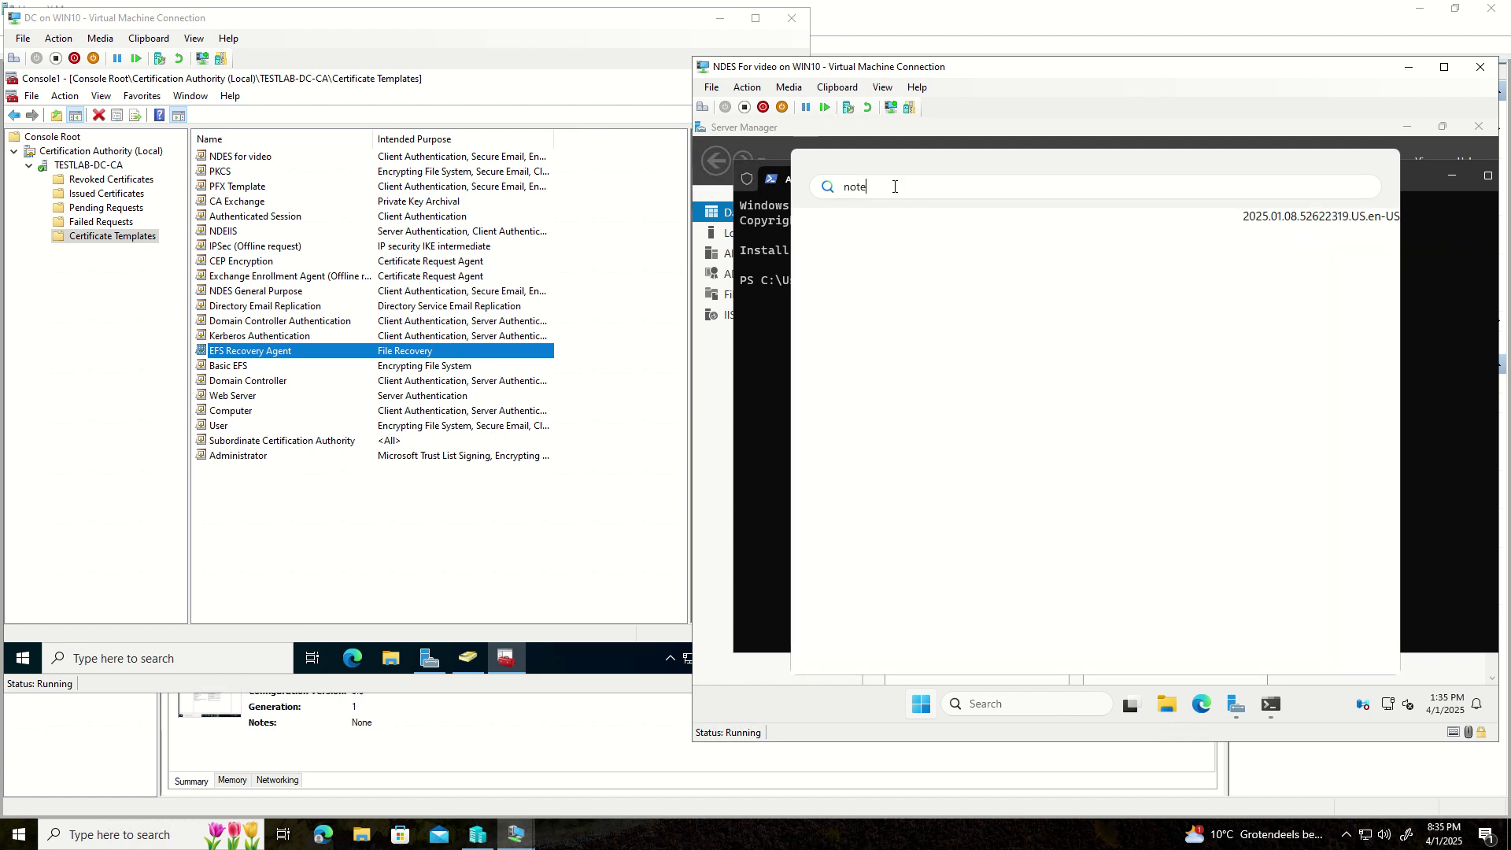
key(BackSpace)
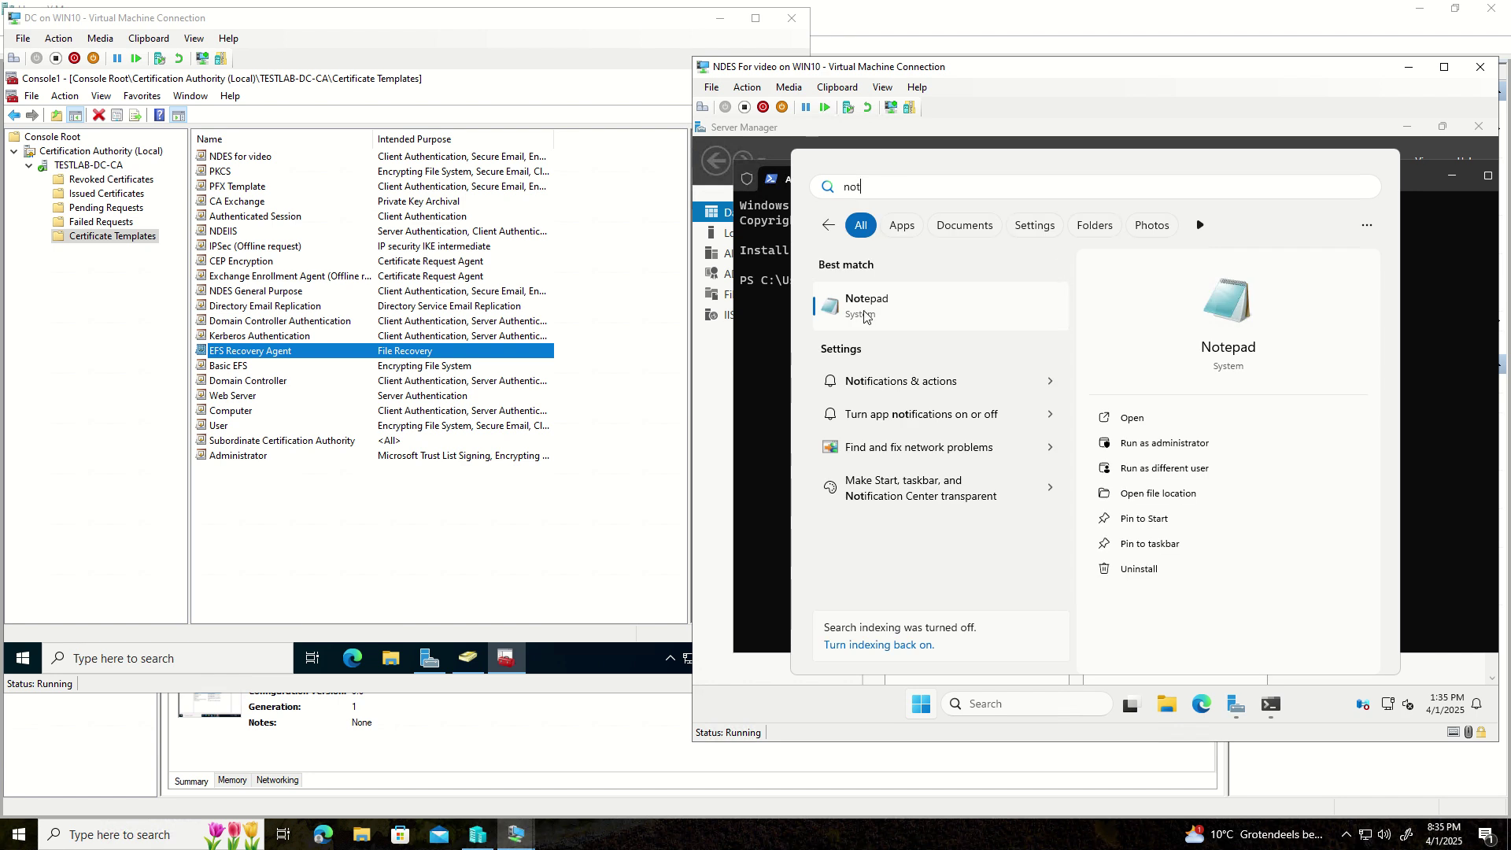
click(866, 314)
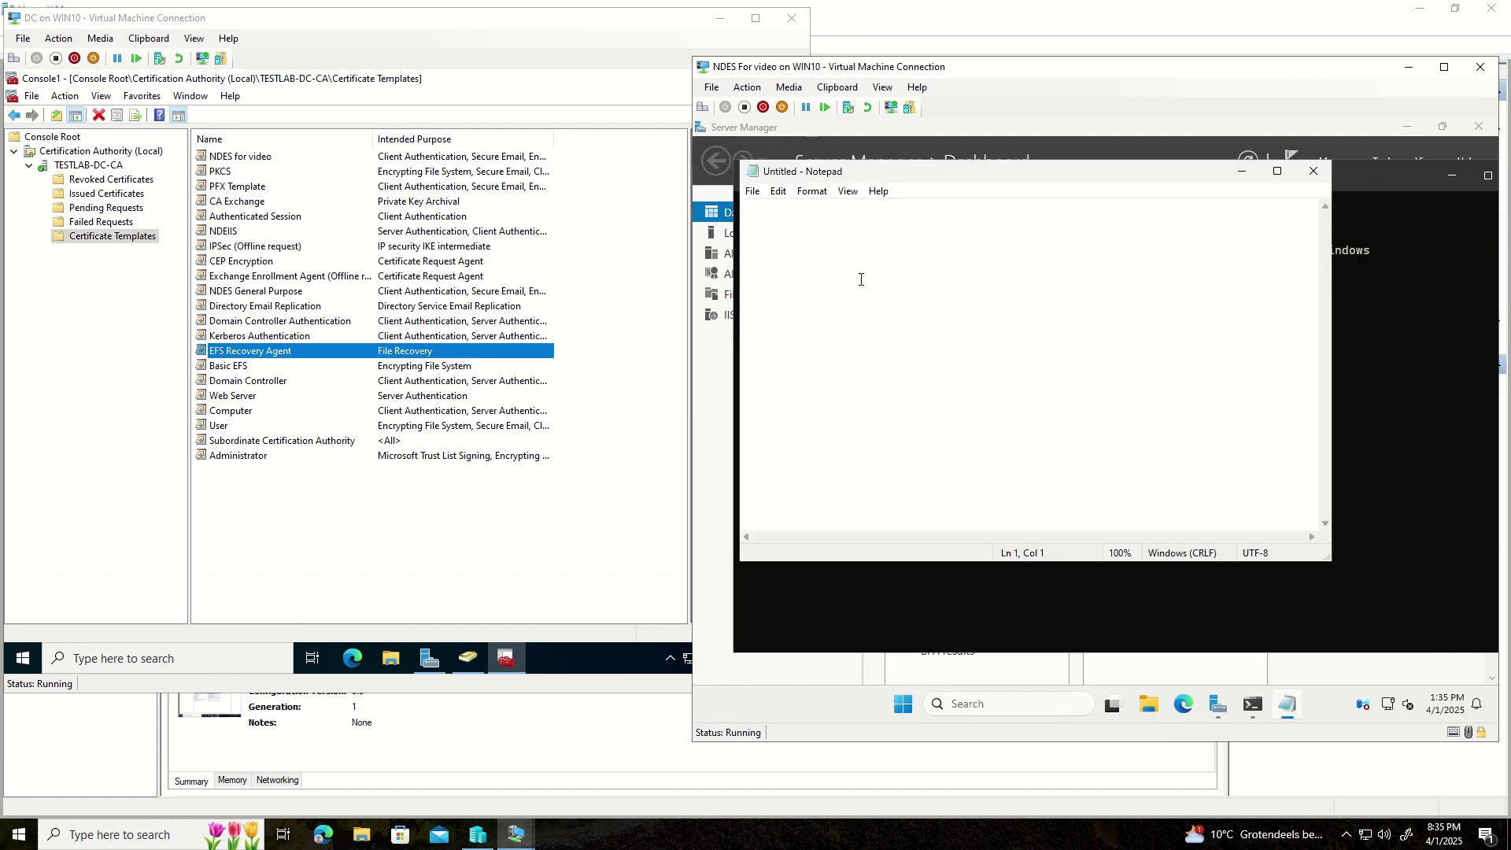
click(836, 87)
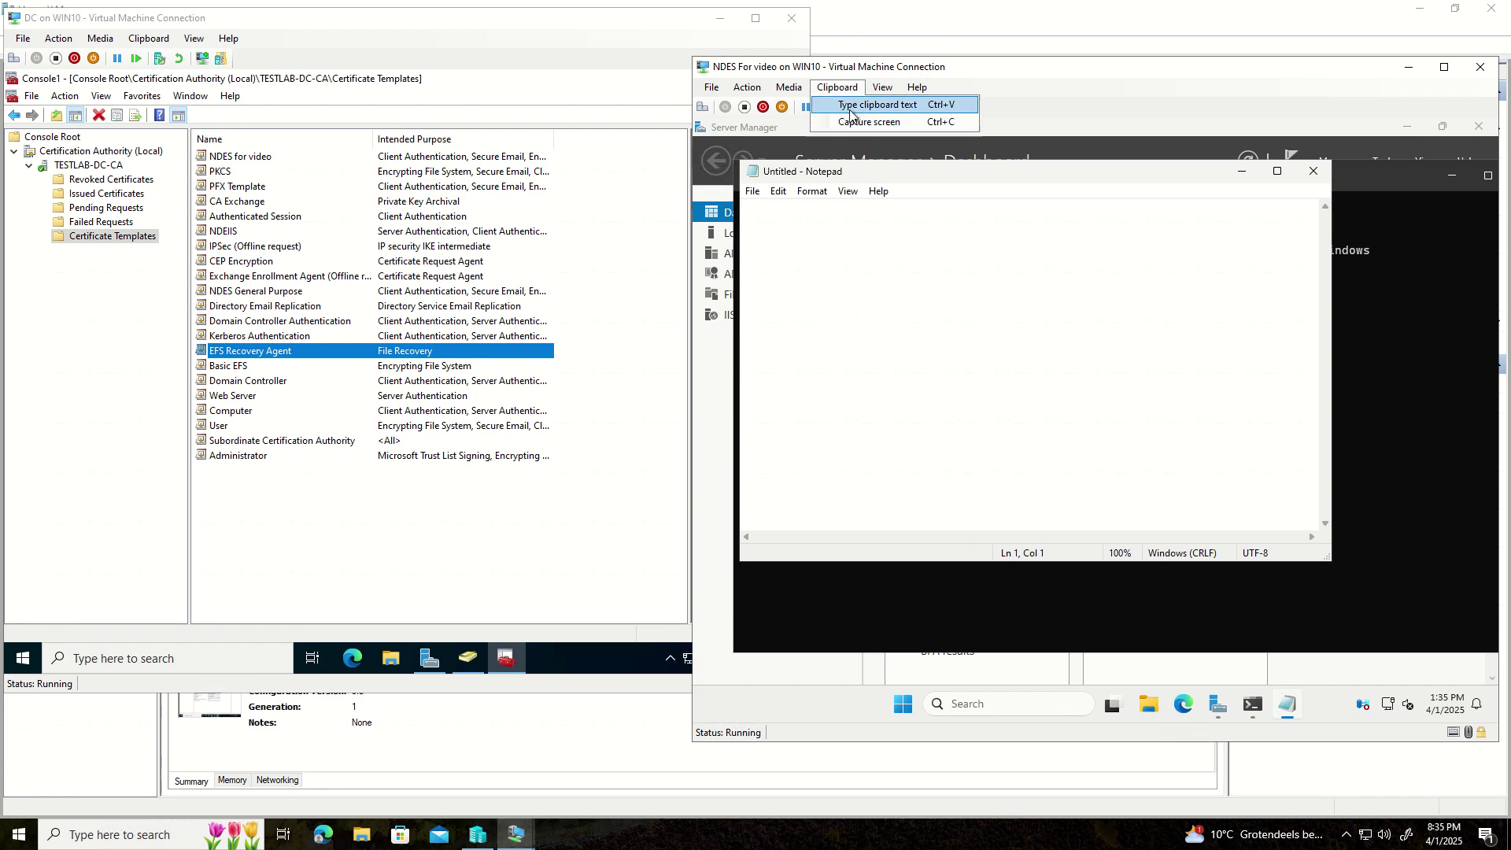
click(846, 107)
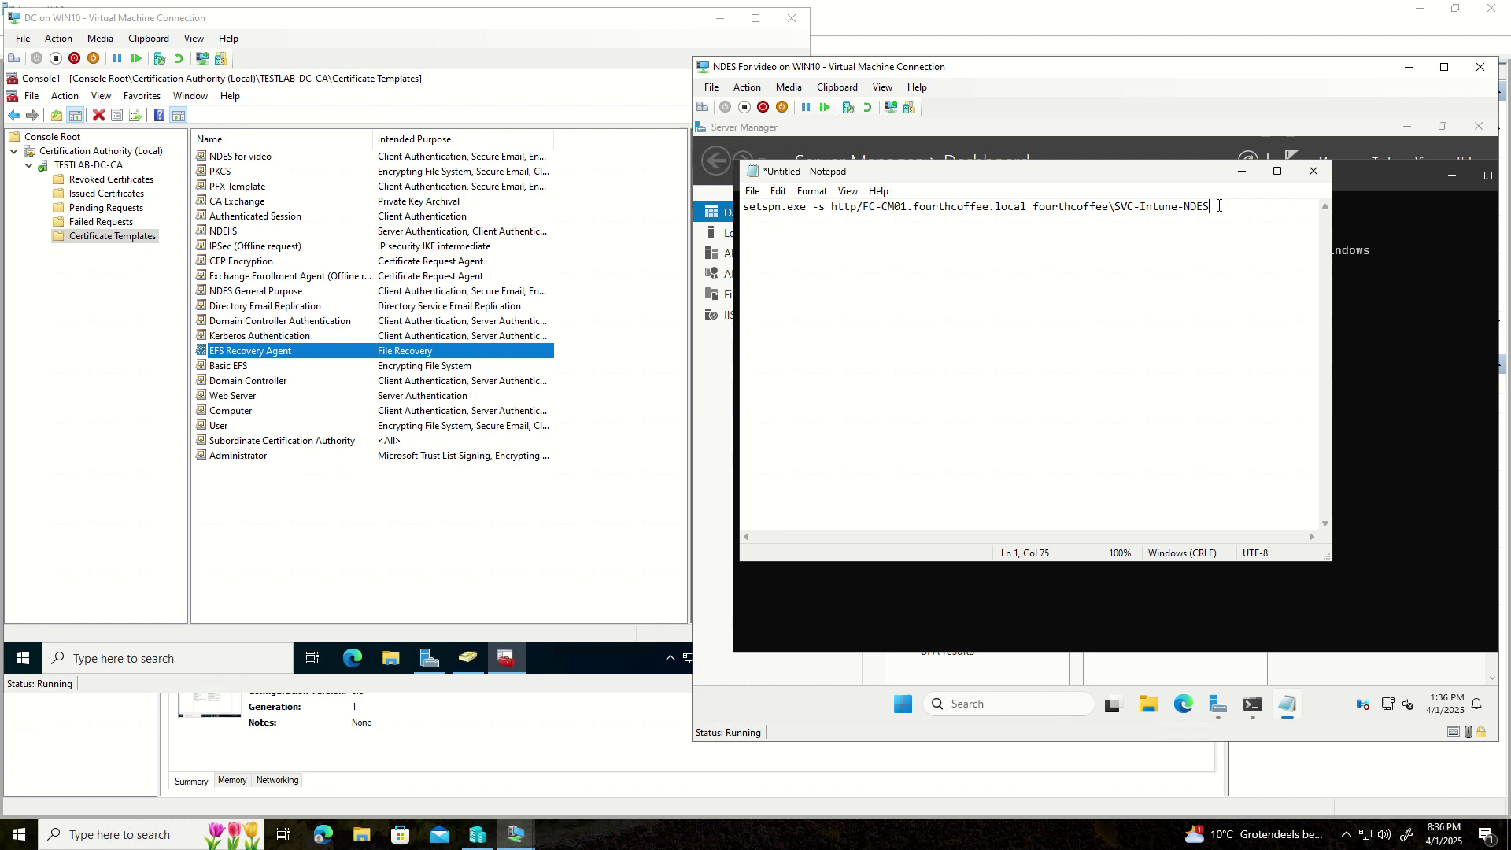
- Edit the command so the account reads SVC-NDES and the SPN host reads NDES
key(Left)
key(Left)
key(Left)
key(Left)
key(Left)
key(BackSpace)
key(BackSpace)
key(BackSpace)
key(BackSpace)
key(BackSpace)
key(BackSpace)
key(BackSpace)
click(1023, 206)
key(BackSpace)
key(BackSpace)
key(BackSpace)
key(BackSpace)
key(BackSpace)
key(BackSpace)
key(BackSpace)
key(BackSpace)
key(BackSpace)
key(BackSpace)
key(BackSpace)
key(BackSpace)
key(BackSpace)
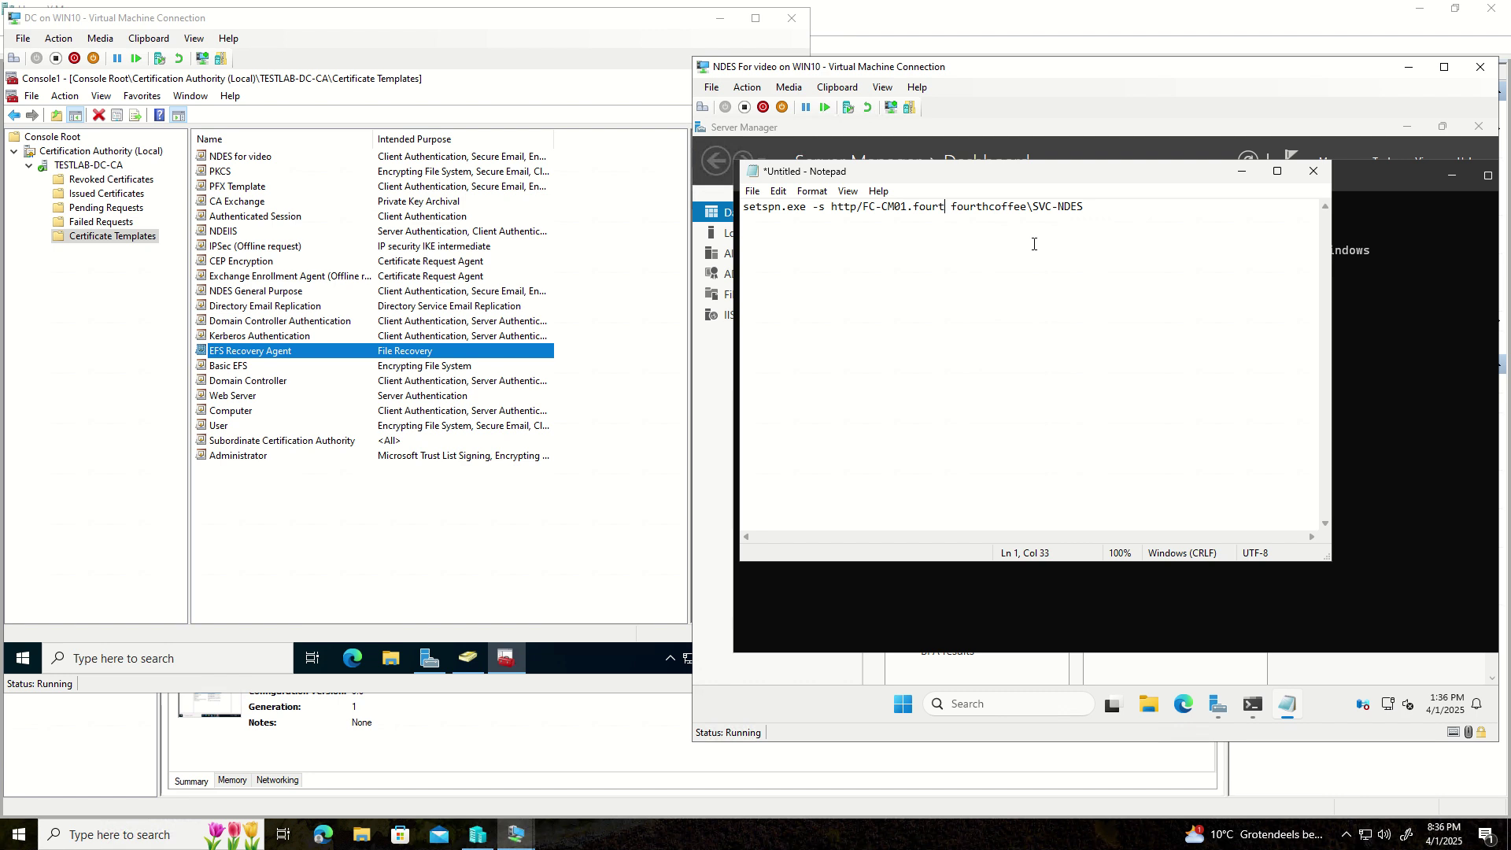
key(BackSpace)
key(BackSpace)
key(BackSpace)
key(BackSpace)
key(BackSpace)
key(BackSpace)
key(BackSpace)
key(BackSpace)
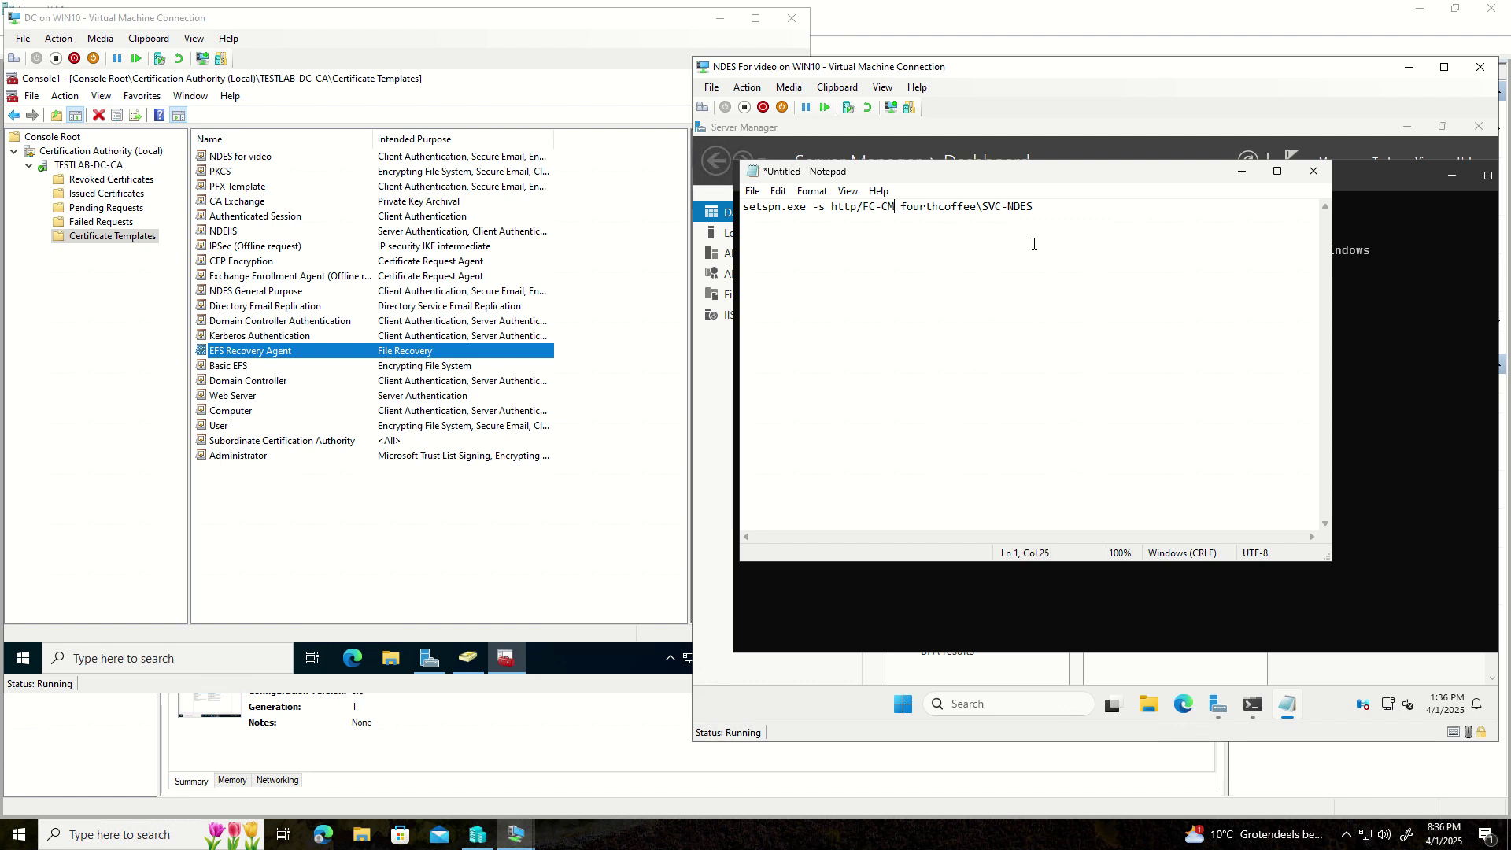
key(BackSpace)
key(BackSpace)
key(BackSpace)
key(BackSpace)
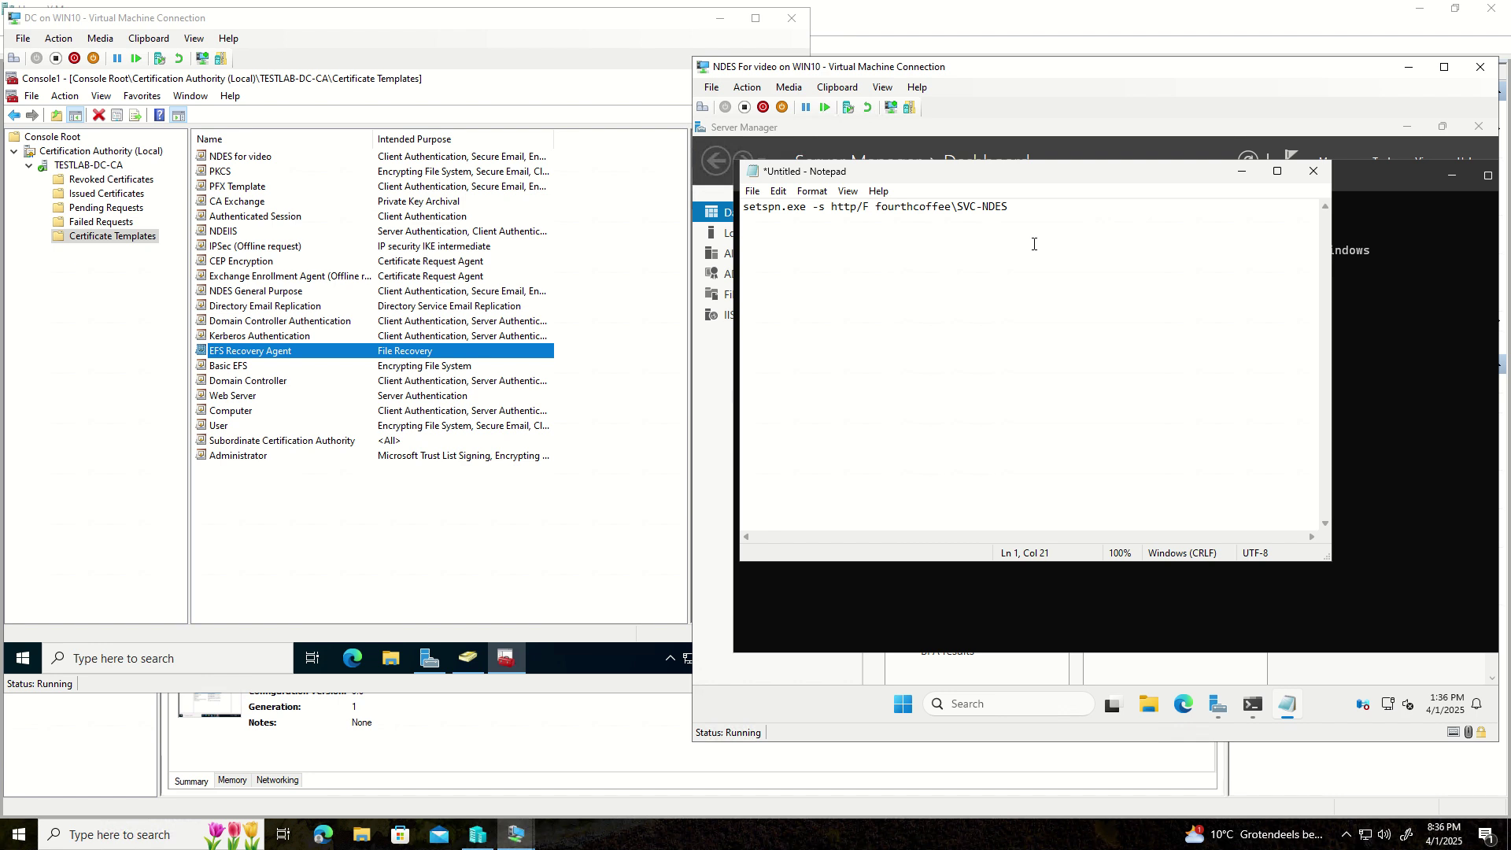
key(BackSpace)
text(NDES)
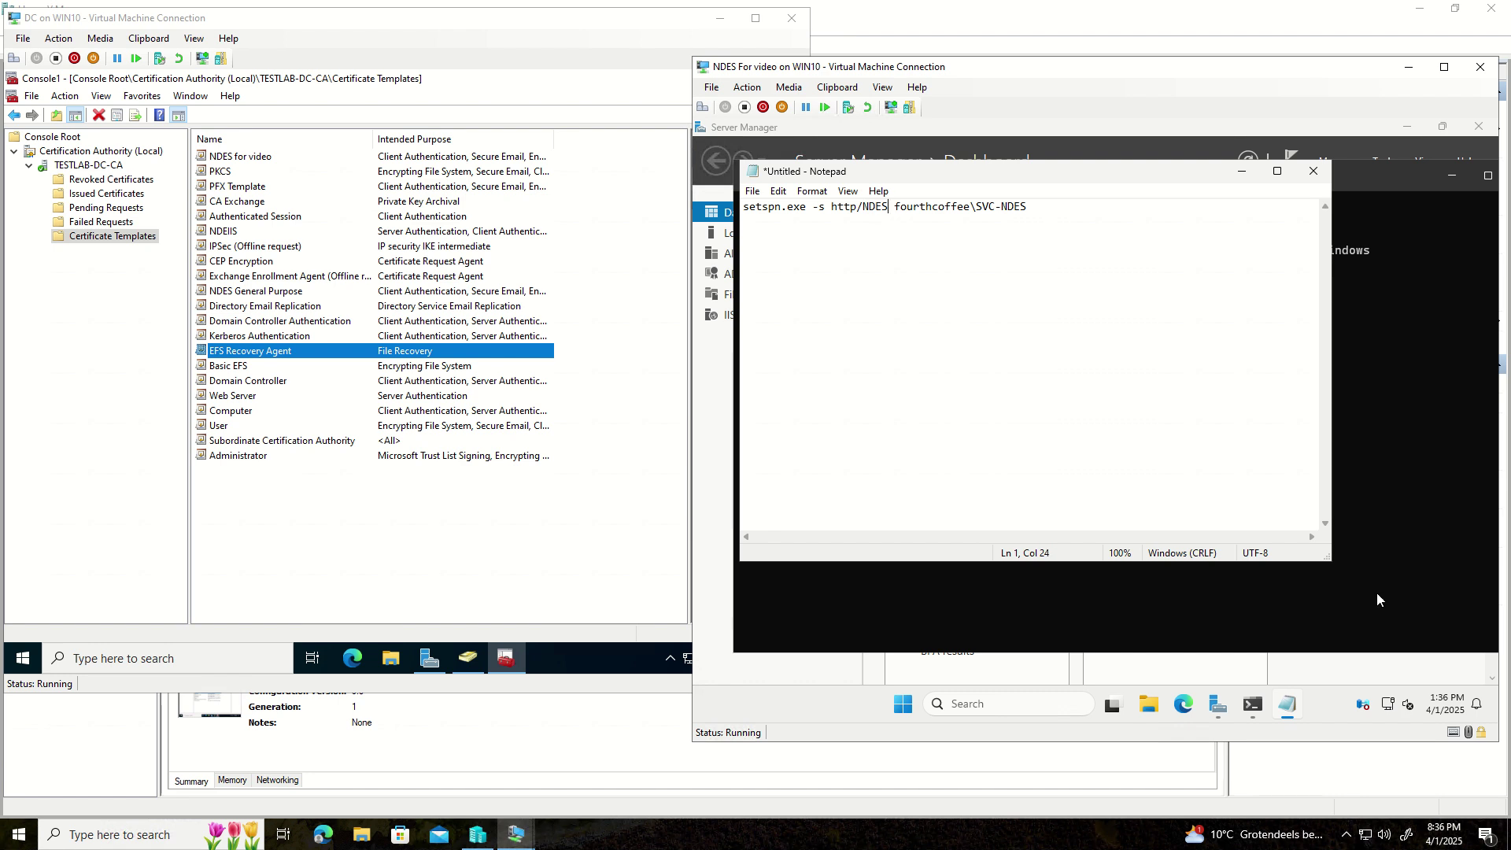
click(1371, 640)
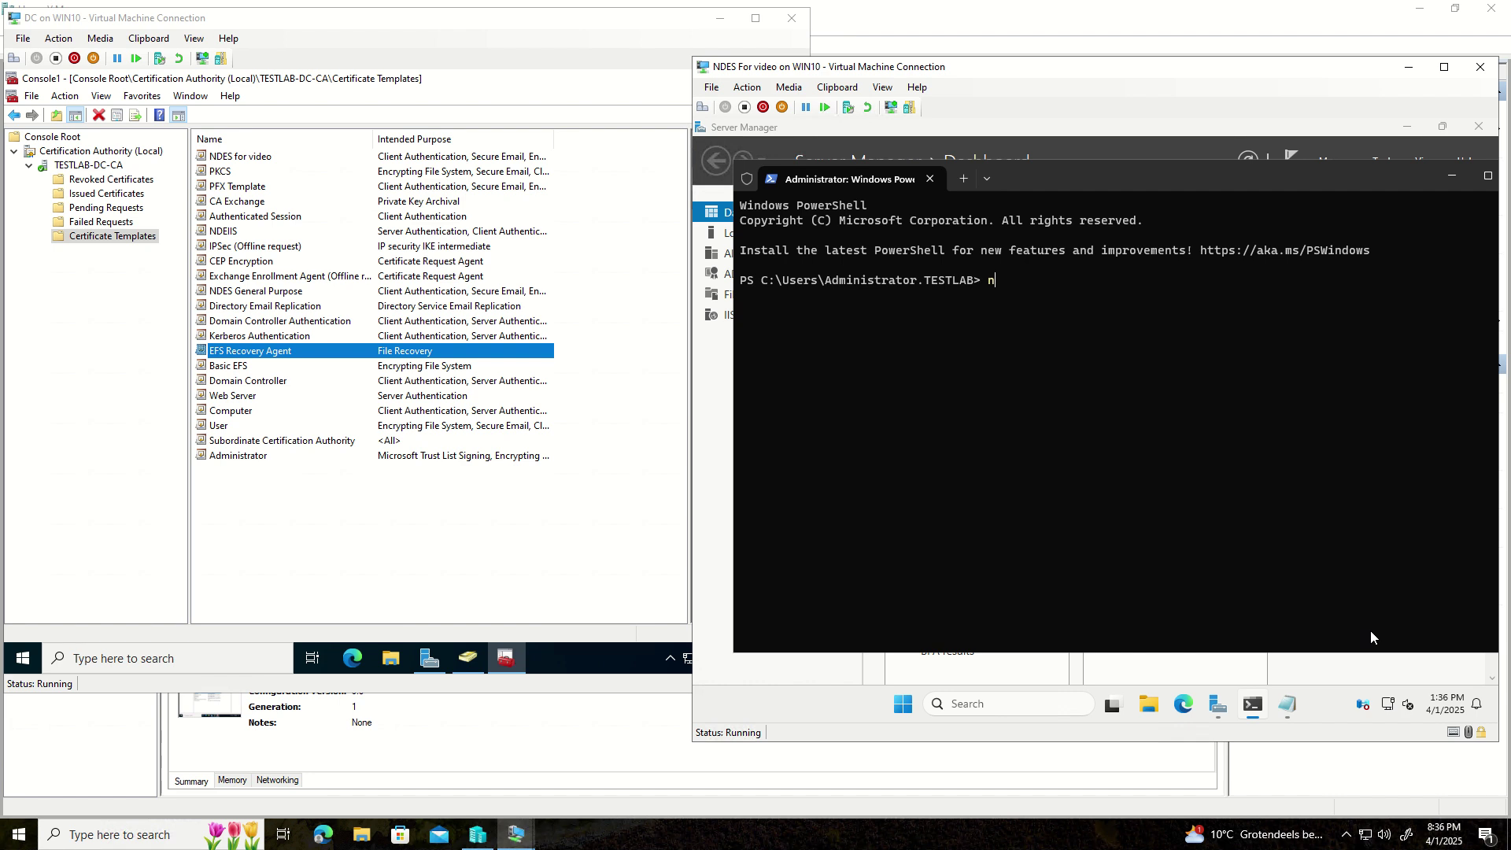
- Run hostname and change the Notepad command's host to NDESV2
text(hostname)
key(Return)
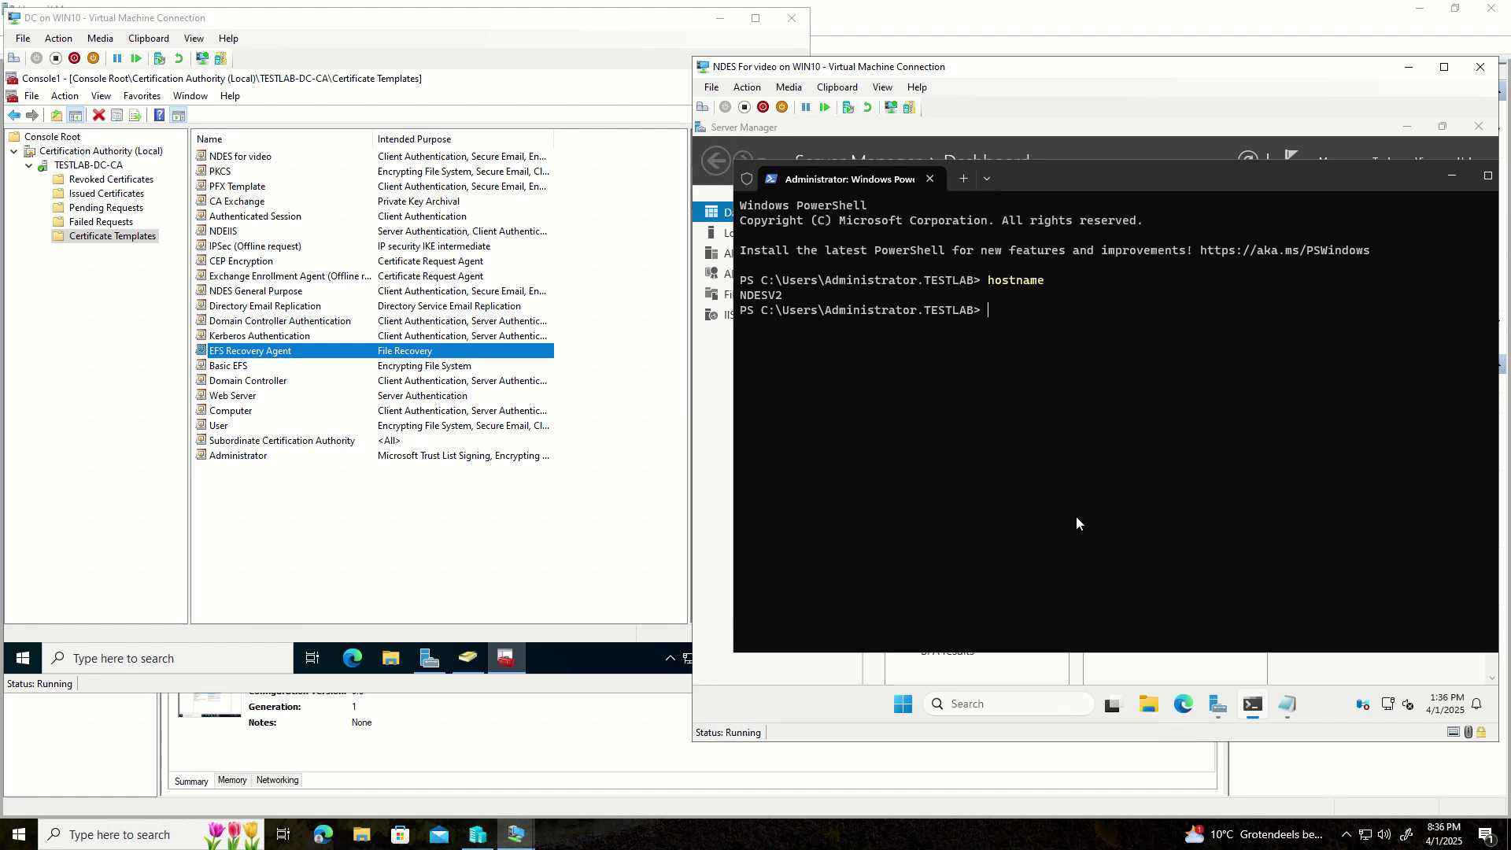
click(1288, 703)
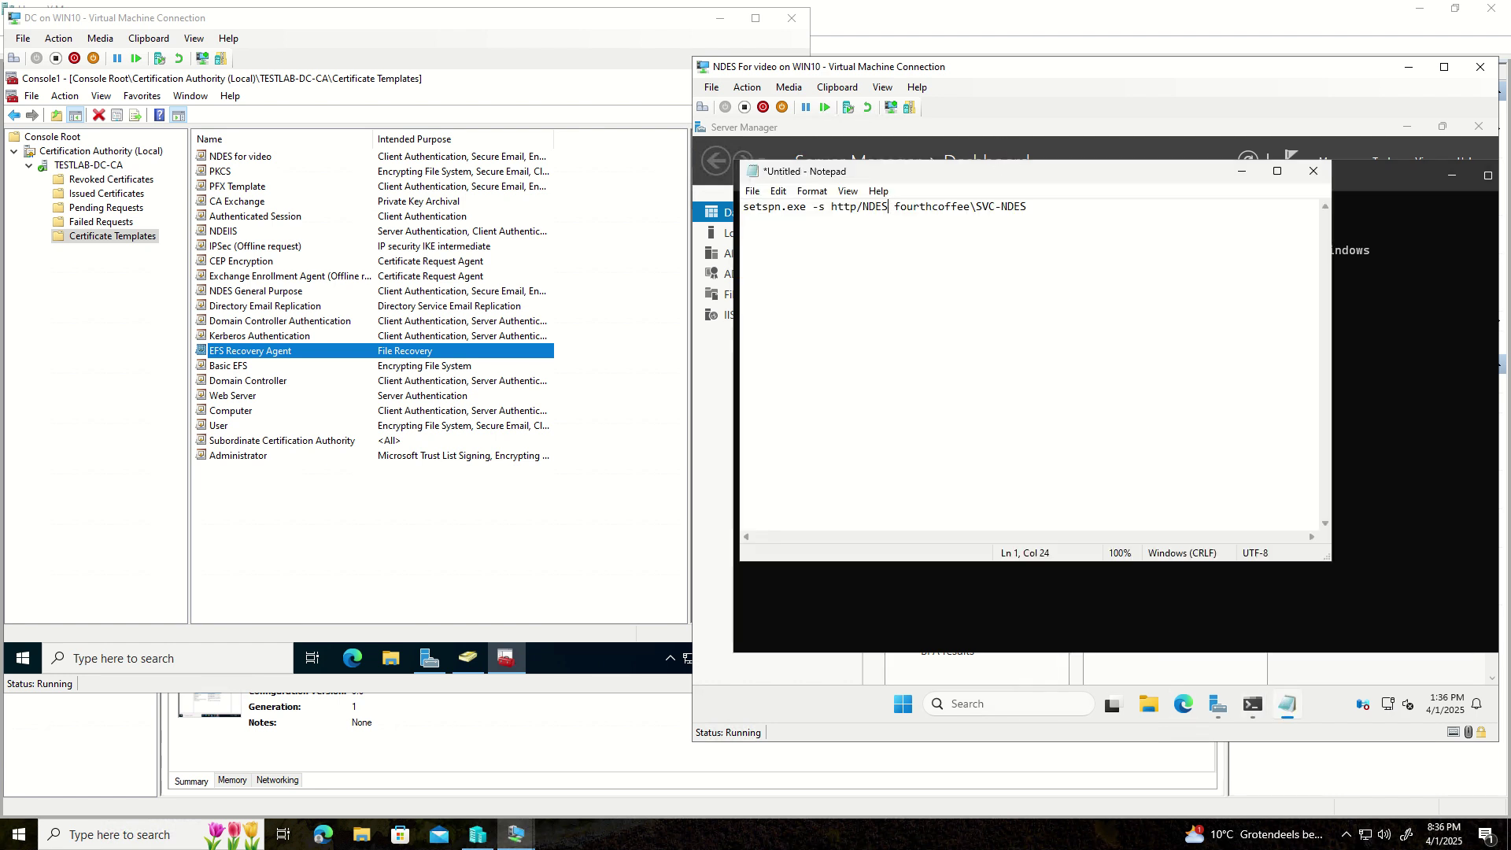
drag(998, 173, 1051, 334)
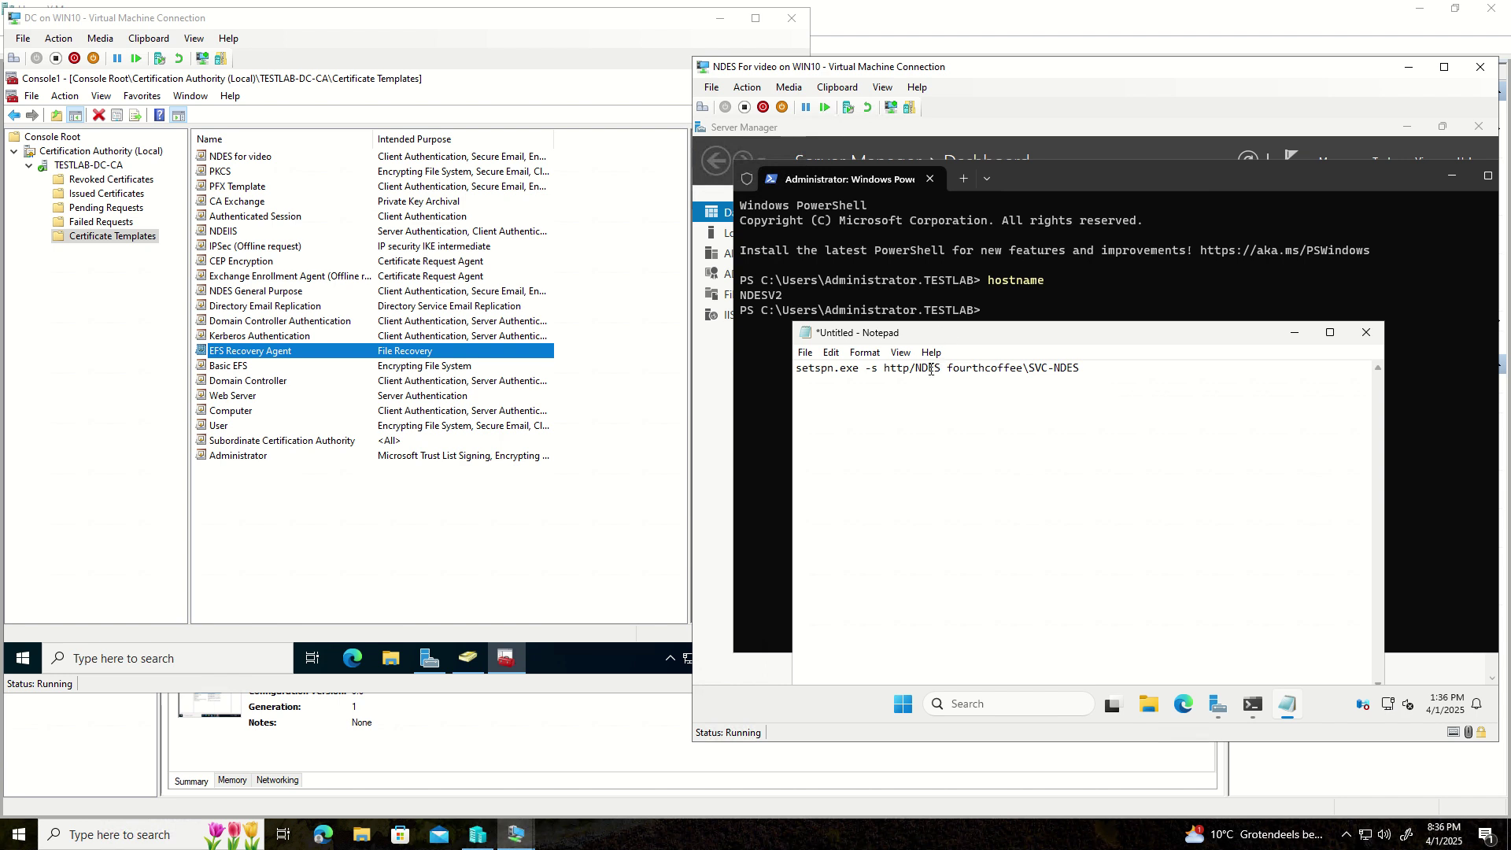
text(V@)
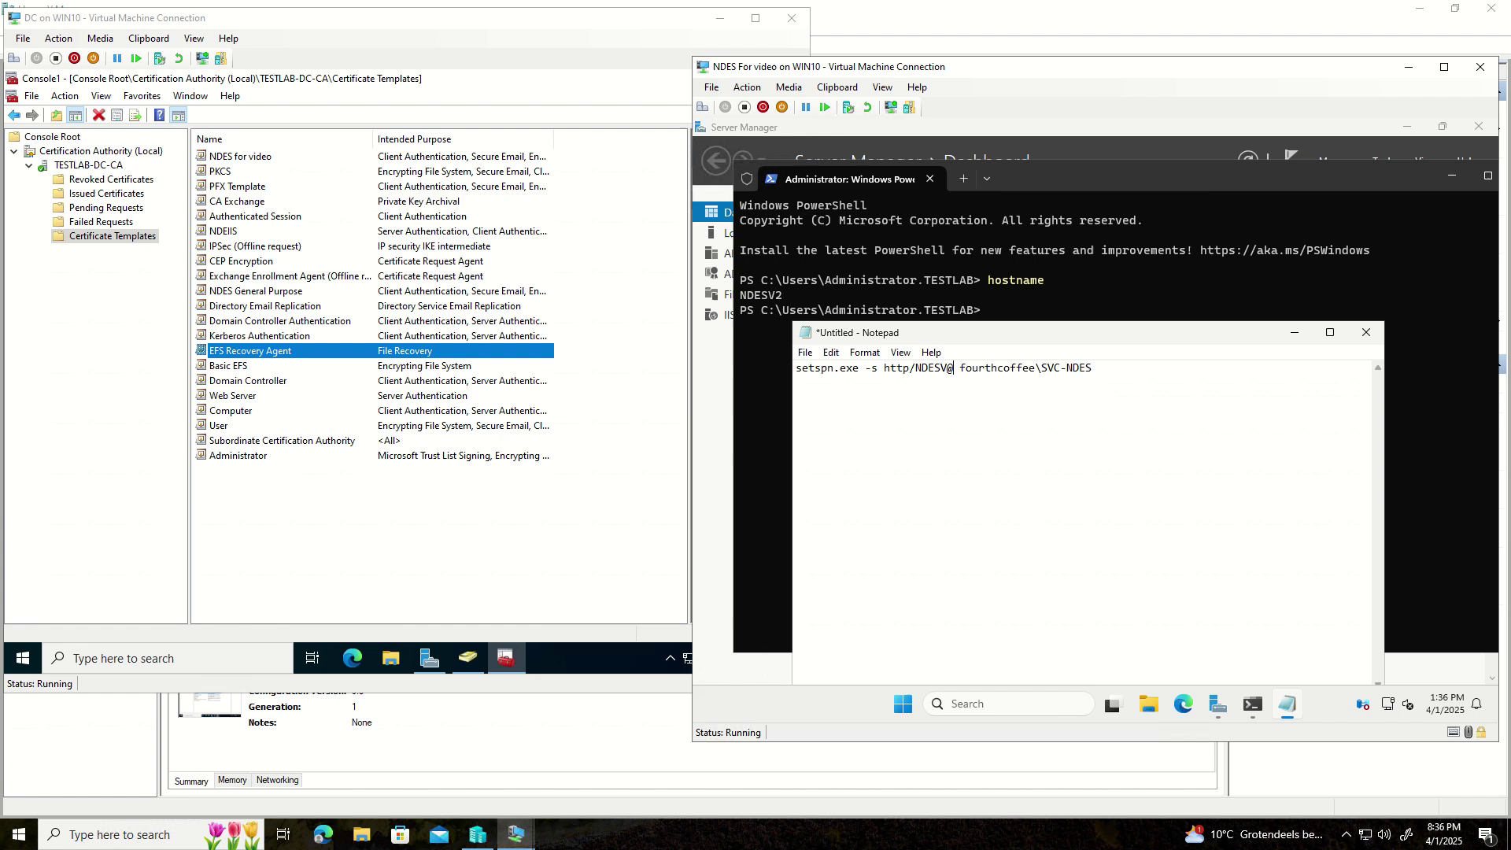
key(BackSpace)
text(2.)
- Run ipconfig /all and mark host name NDESV2 and DNS suffix TESTLAB.LOCAL
click(1003, 307)
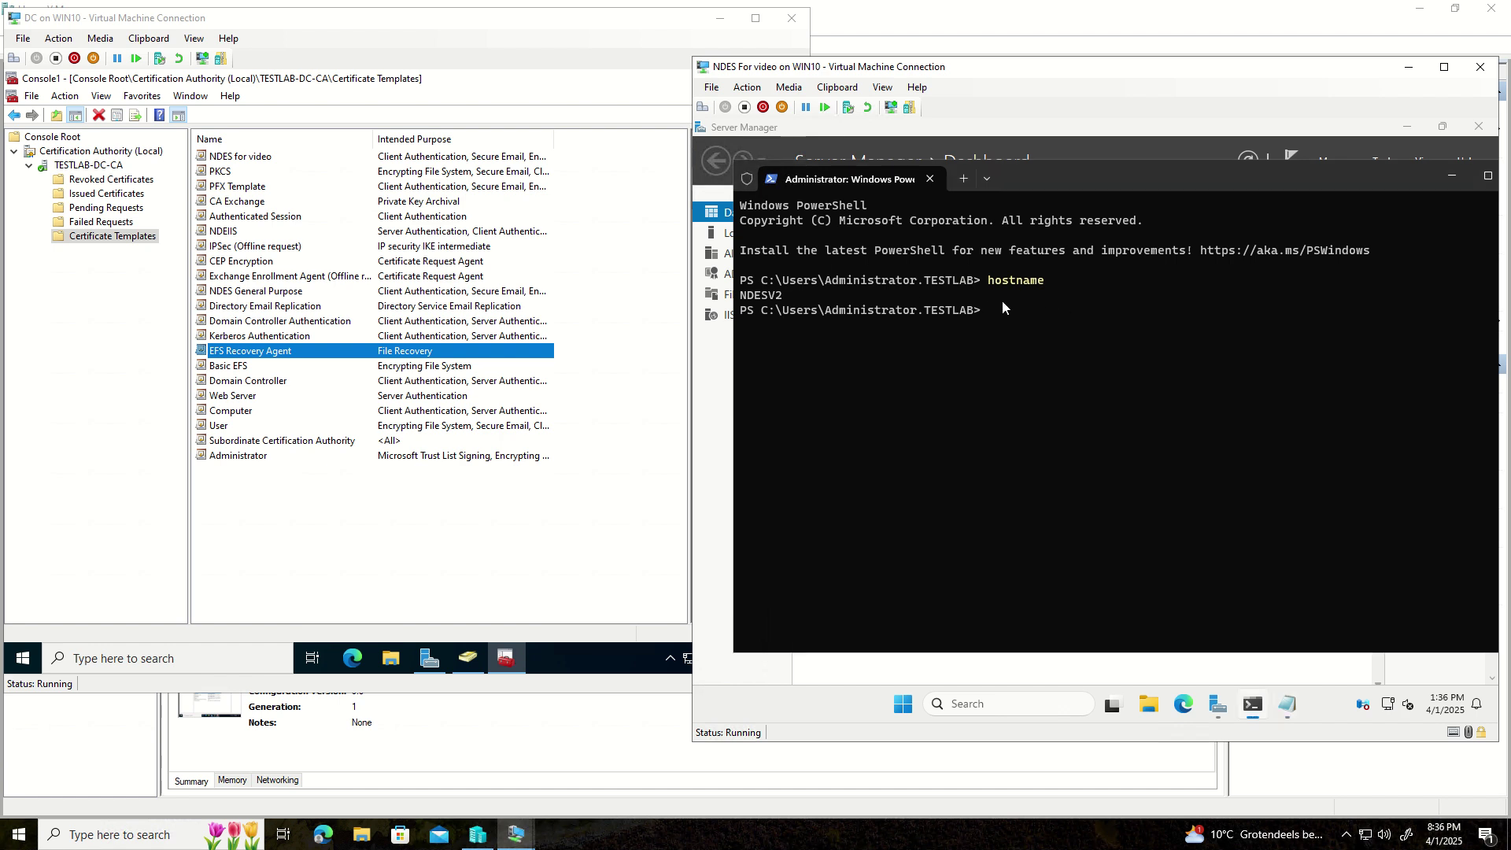
text(ip)
text(config)
text( /?)
key(Return)
text(ipconfig \all)
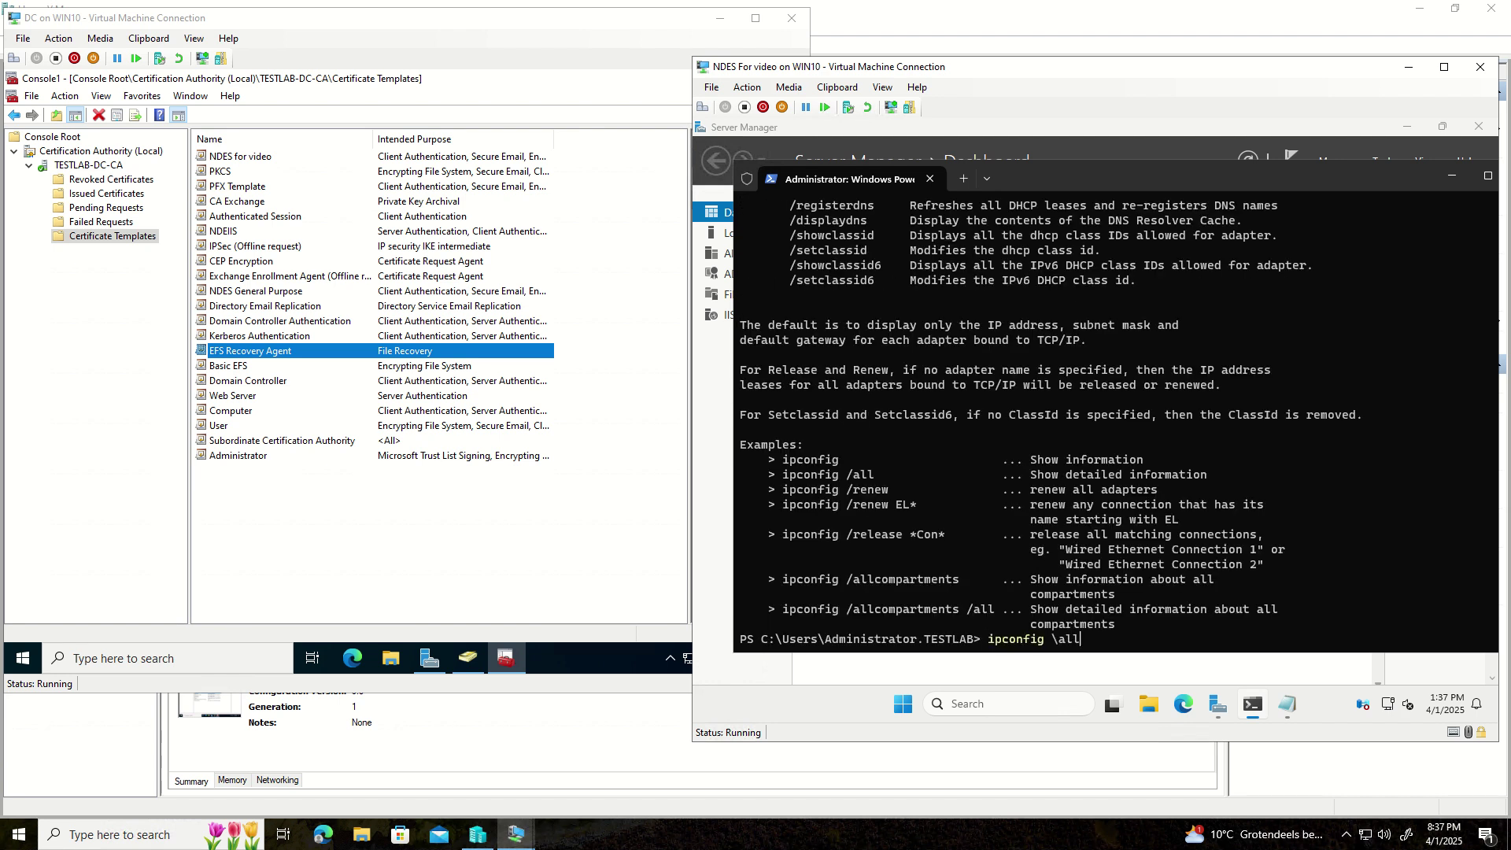
key(BackSpace)
text(-)
key(Return)
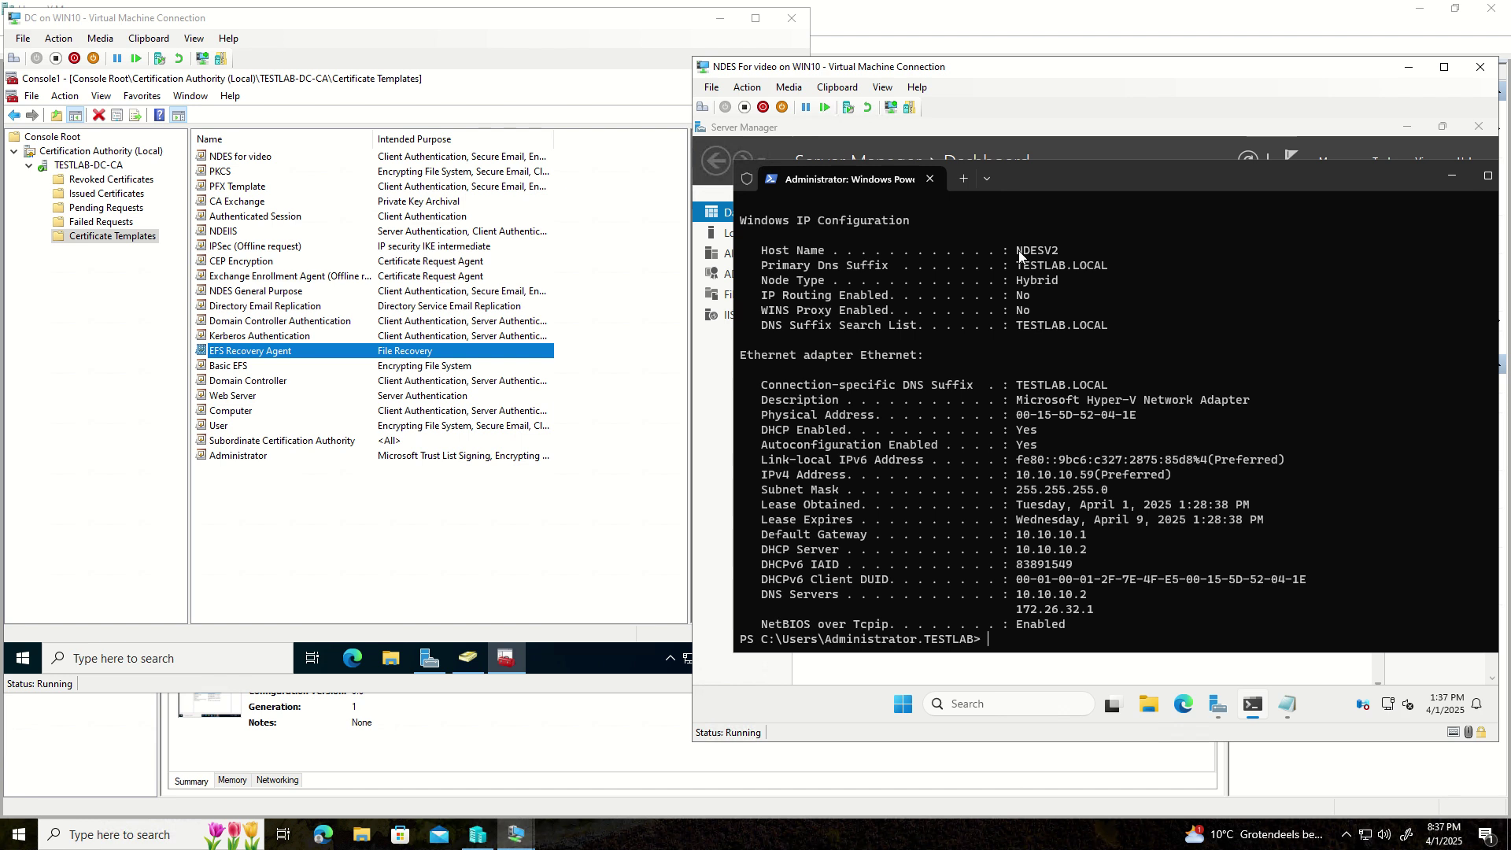
drag(1016, 254, 1107, 267)
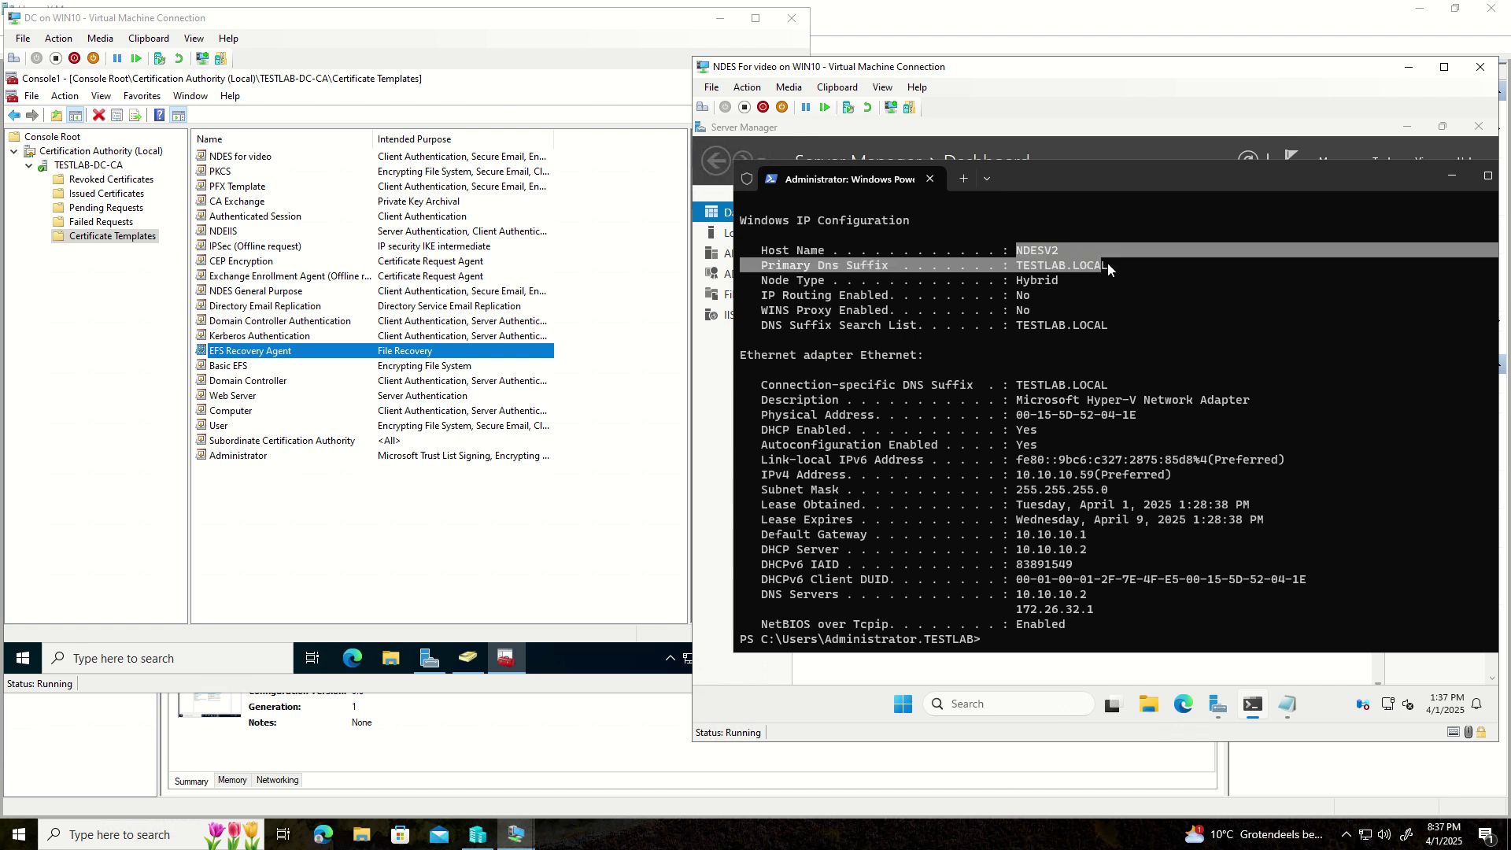
click(1287, 704)
- Correct the command to setspn.exe -s http/NDESV2.TESTLAB.LOCAL TESTLAB.LOCAL\SVC-NDES and select it
click(964, 377)
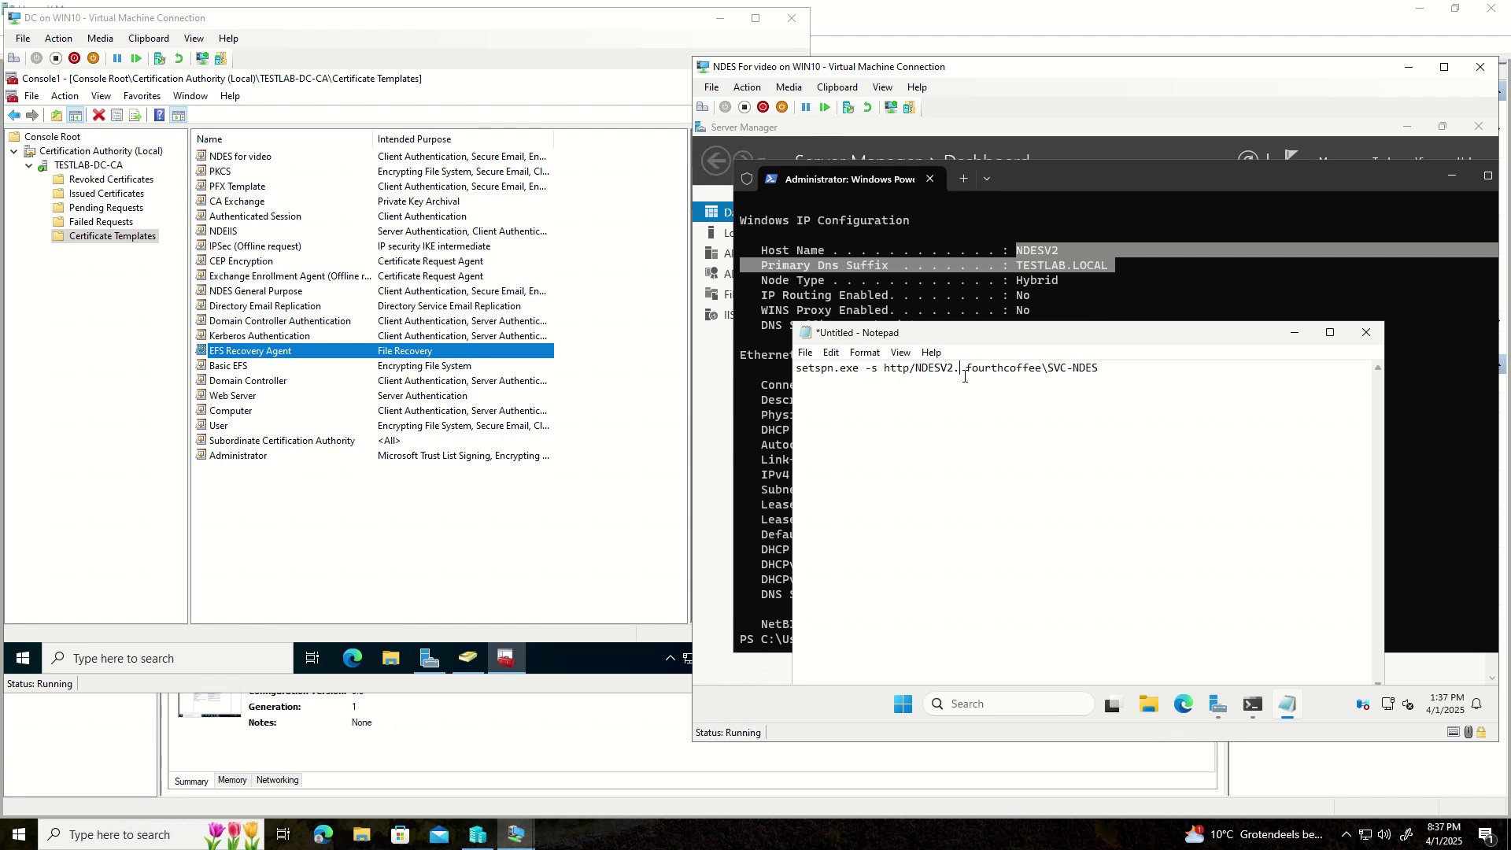
text(TESTLA)
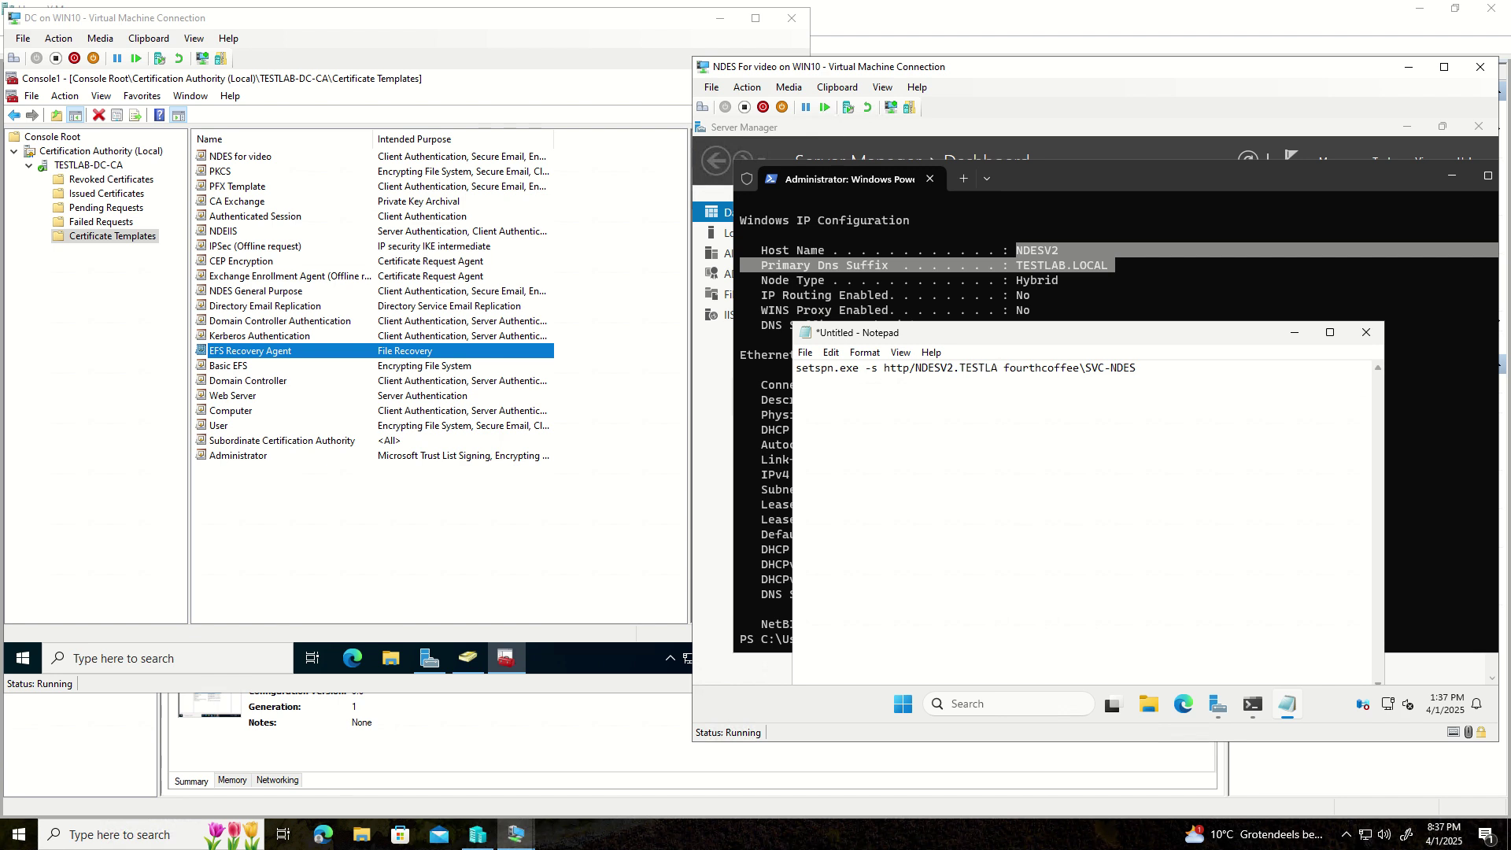
text(B.LOCAL)
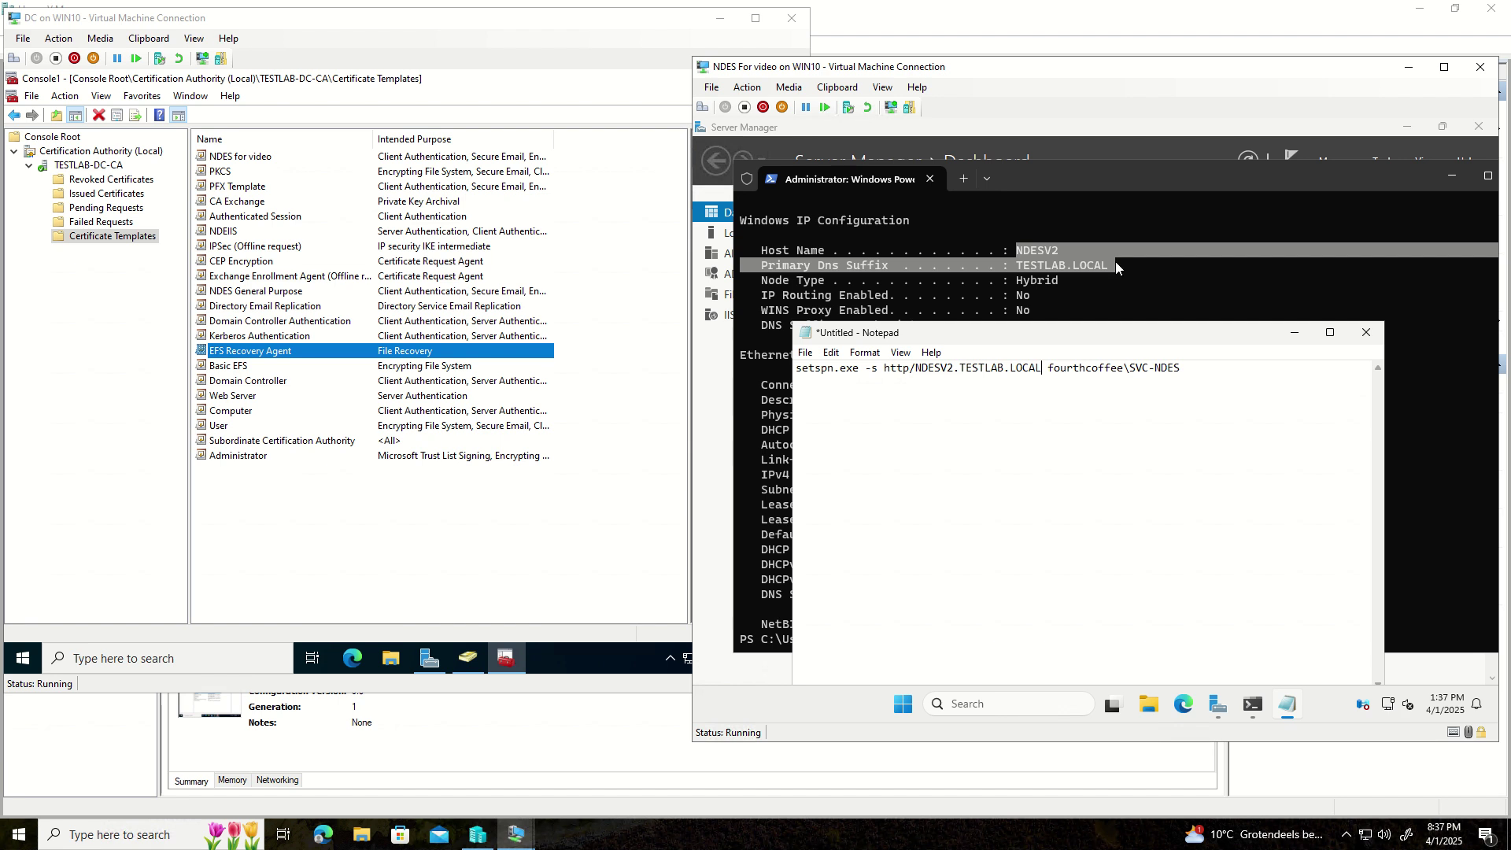
drag(1180, 367, 1047, 368)
click(1125, 368)
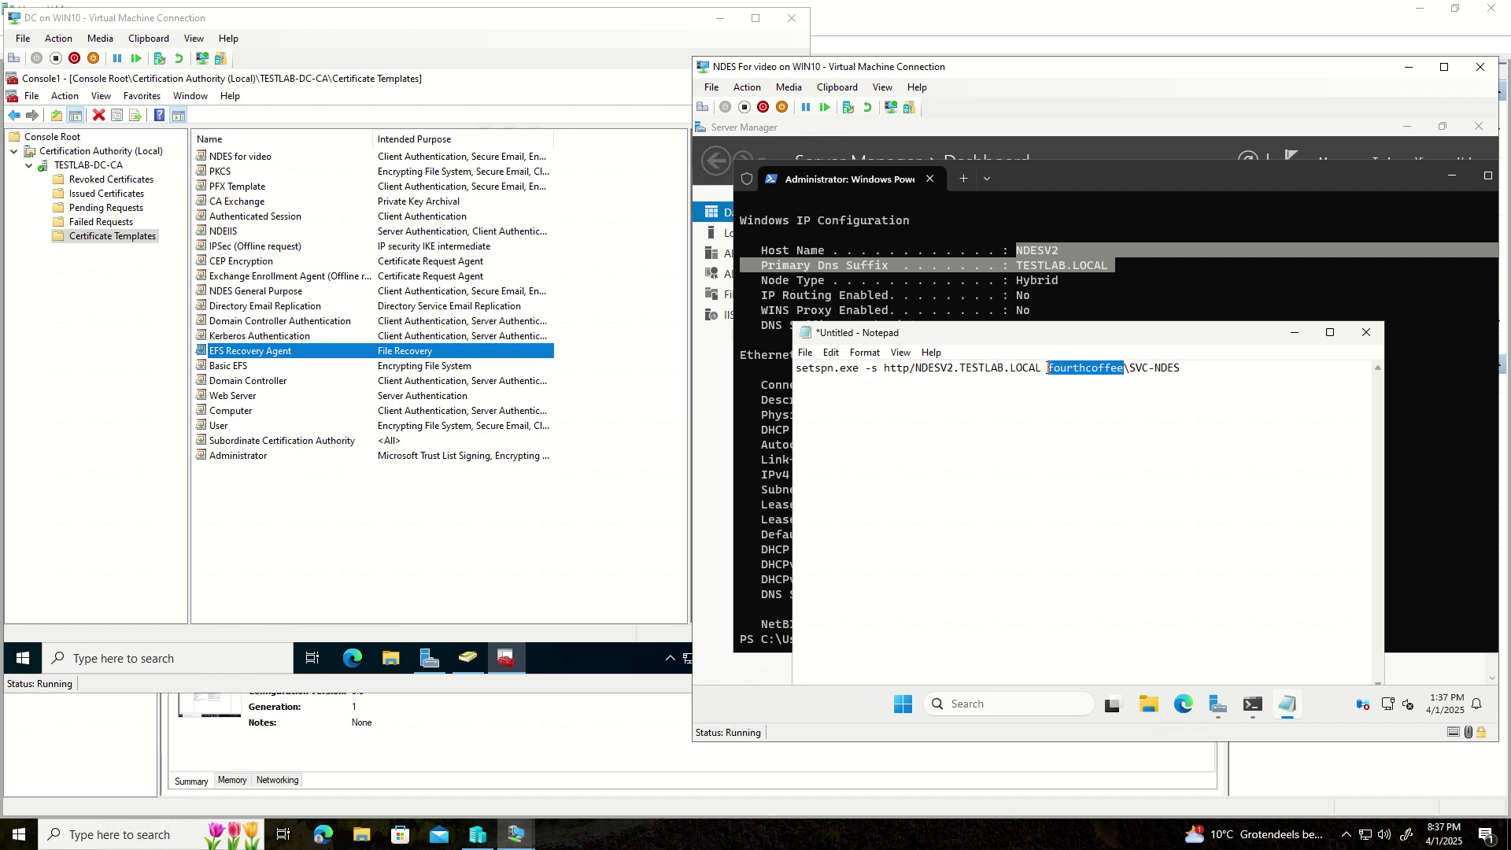
text(TEST)
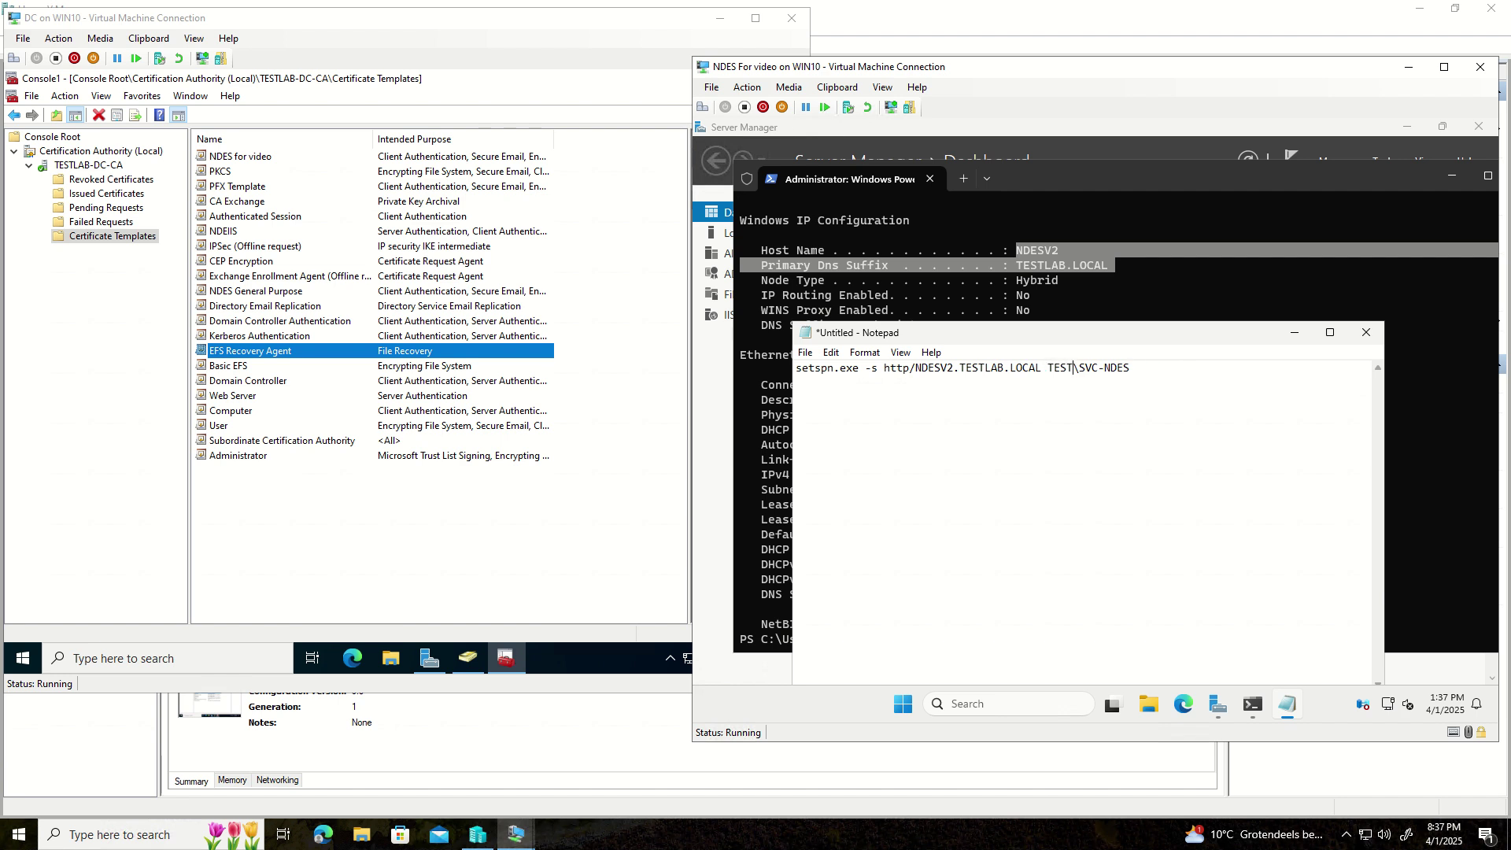
text(LAB.LOCAL)
drag(1204, 370, 783, 364)
key(ctrl+c)
- Paste and run the setspn command to register http/NDESV2.TESTLAB.LOCAL for SVC-NDES
click(1427, 287)
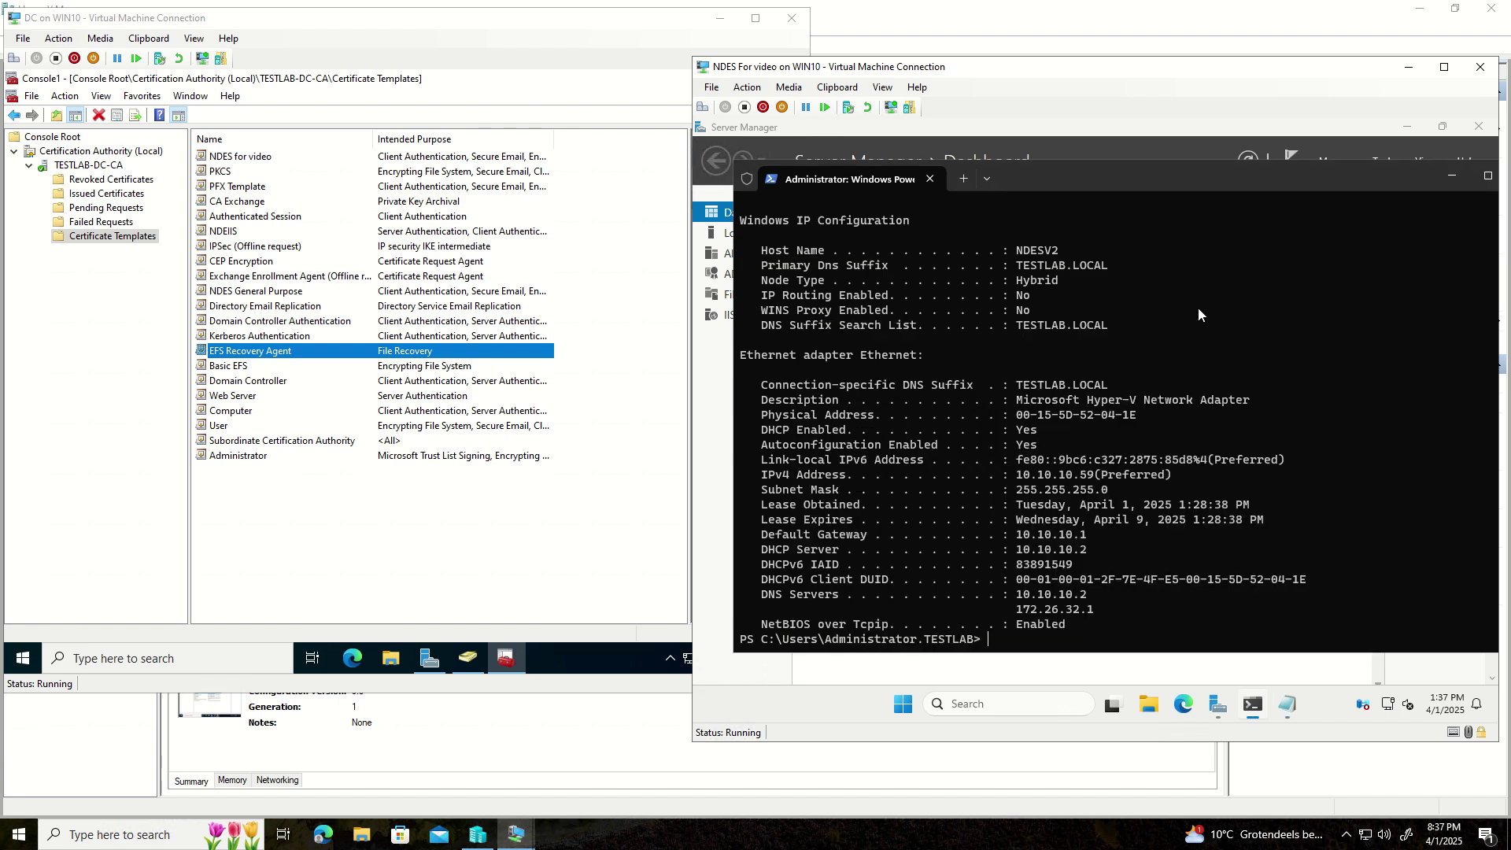
key(ctrl+v)
key(Return)
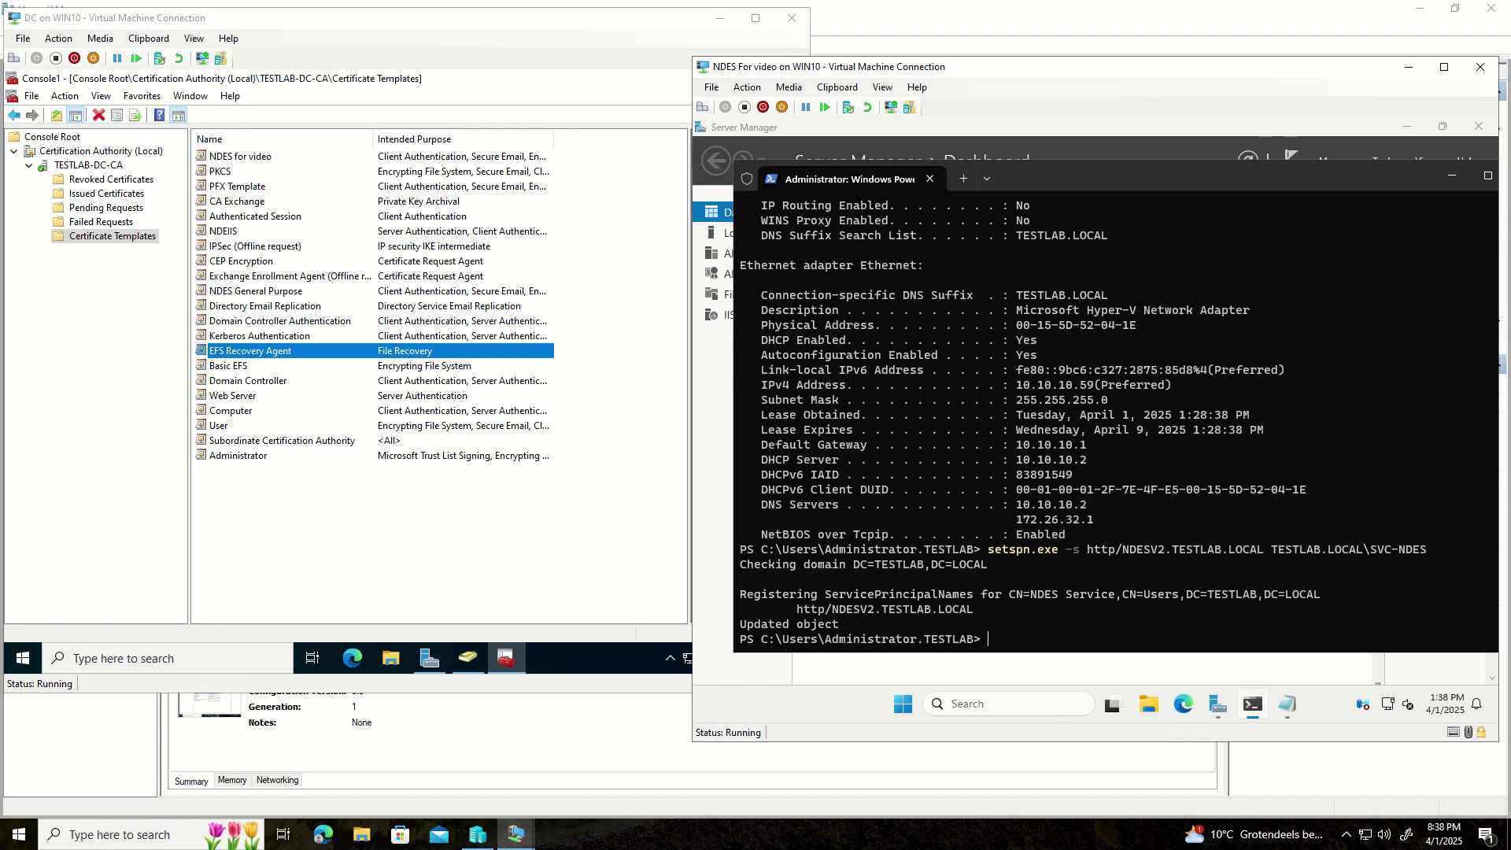
- Launch Registry Editor with regedit through the Run utility
click(906, 704)
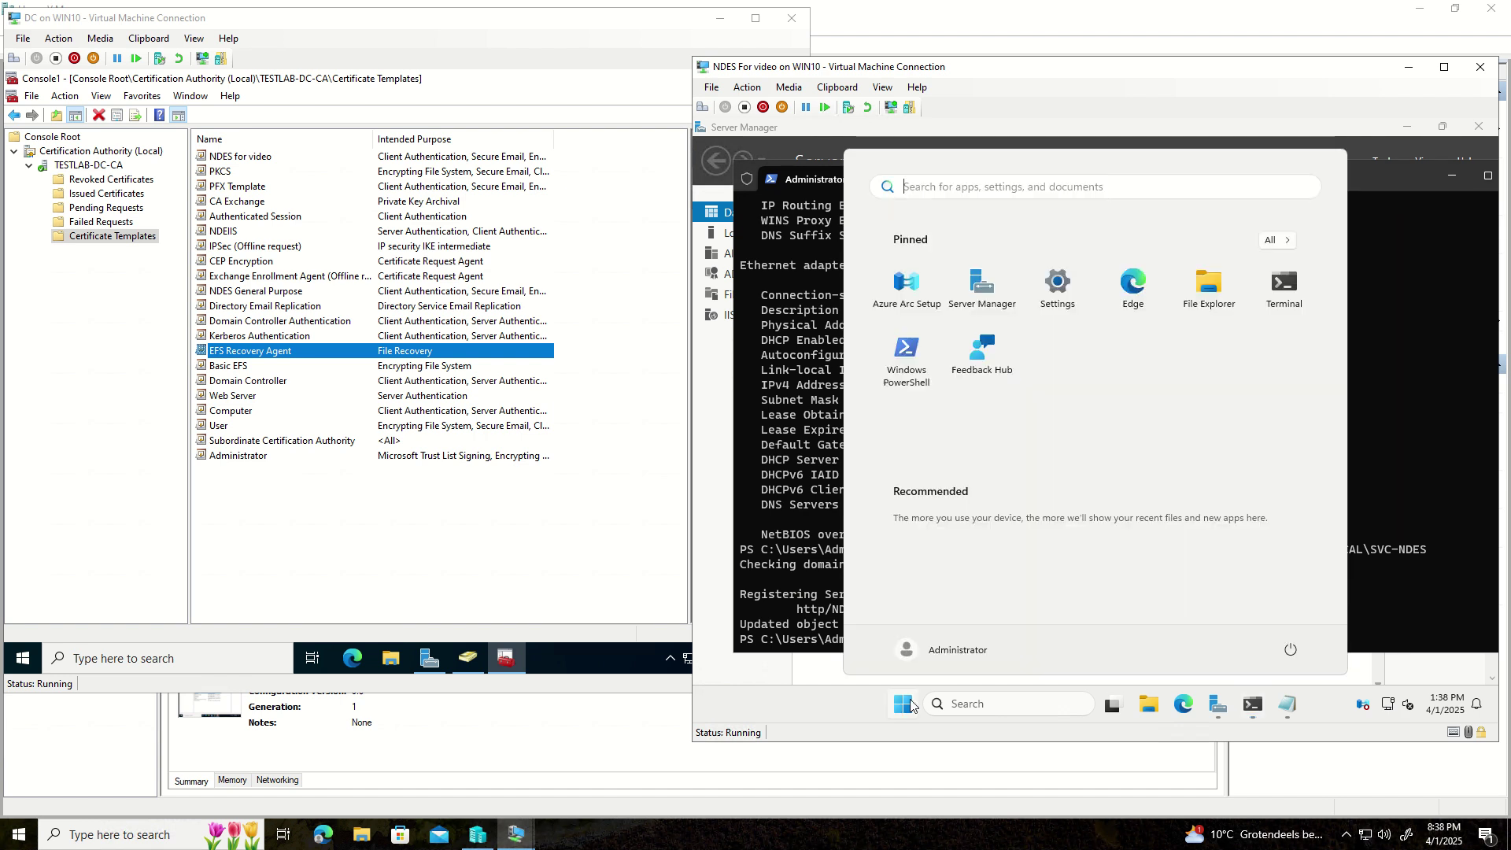
text(run)
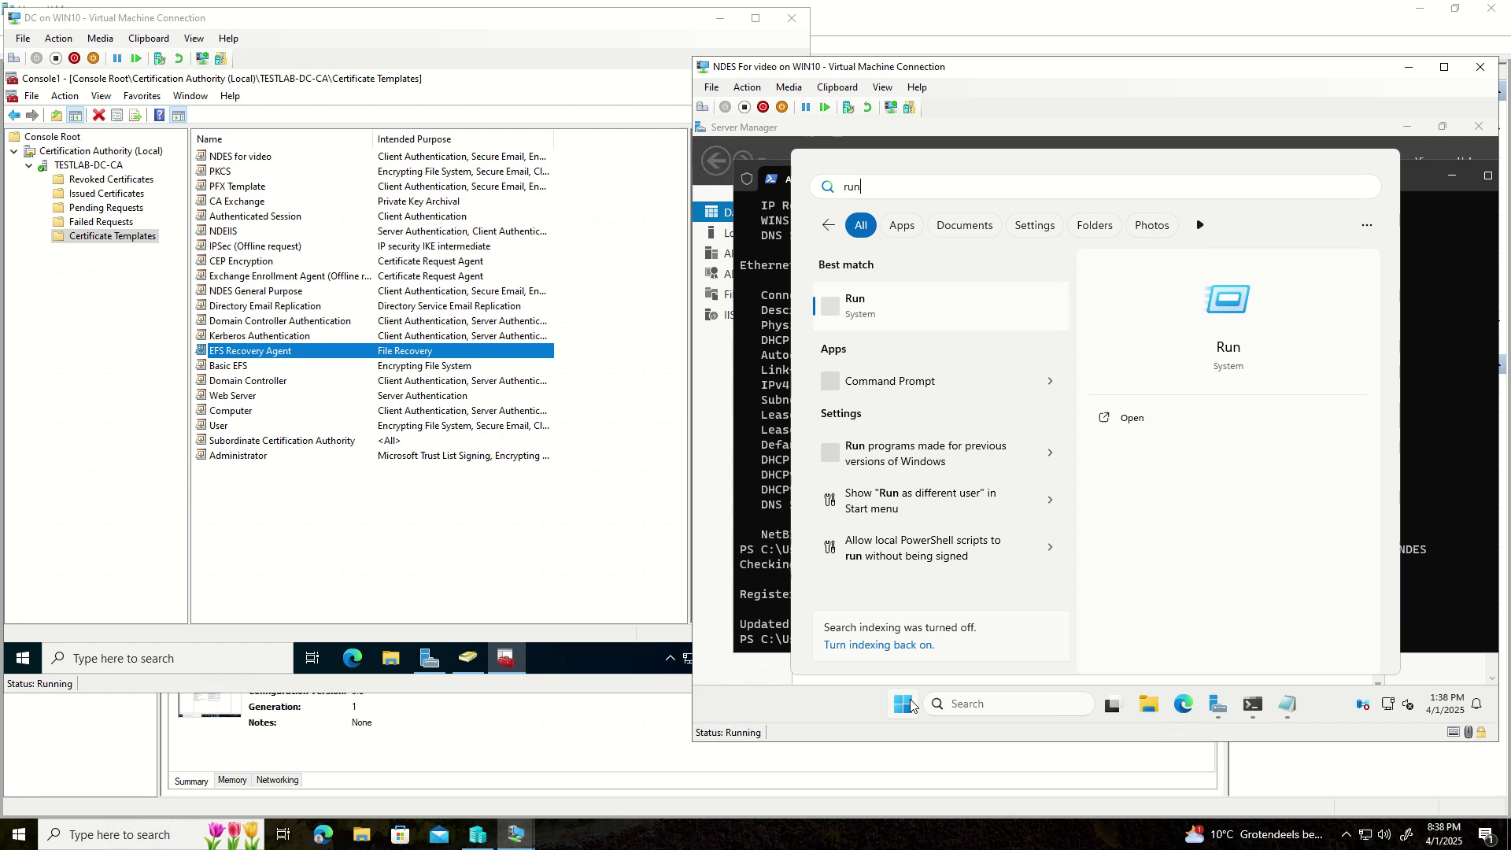
key(Return)
text(re)
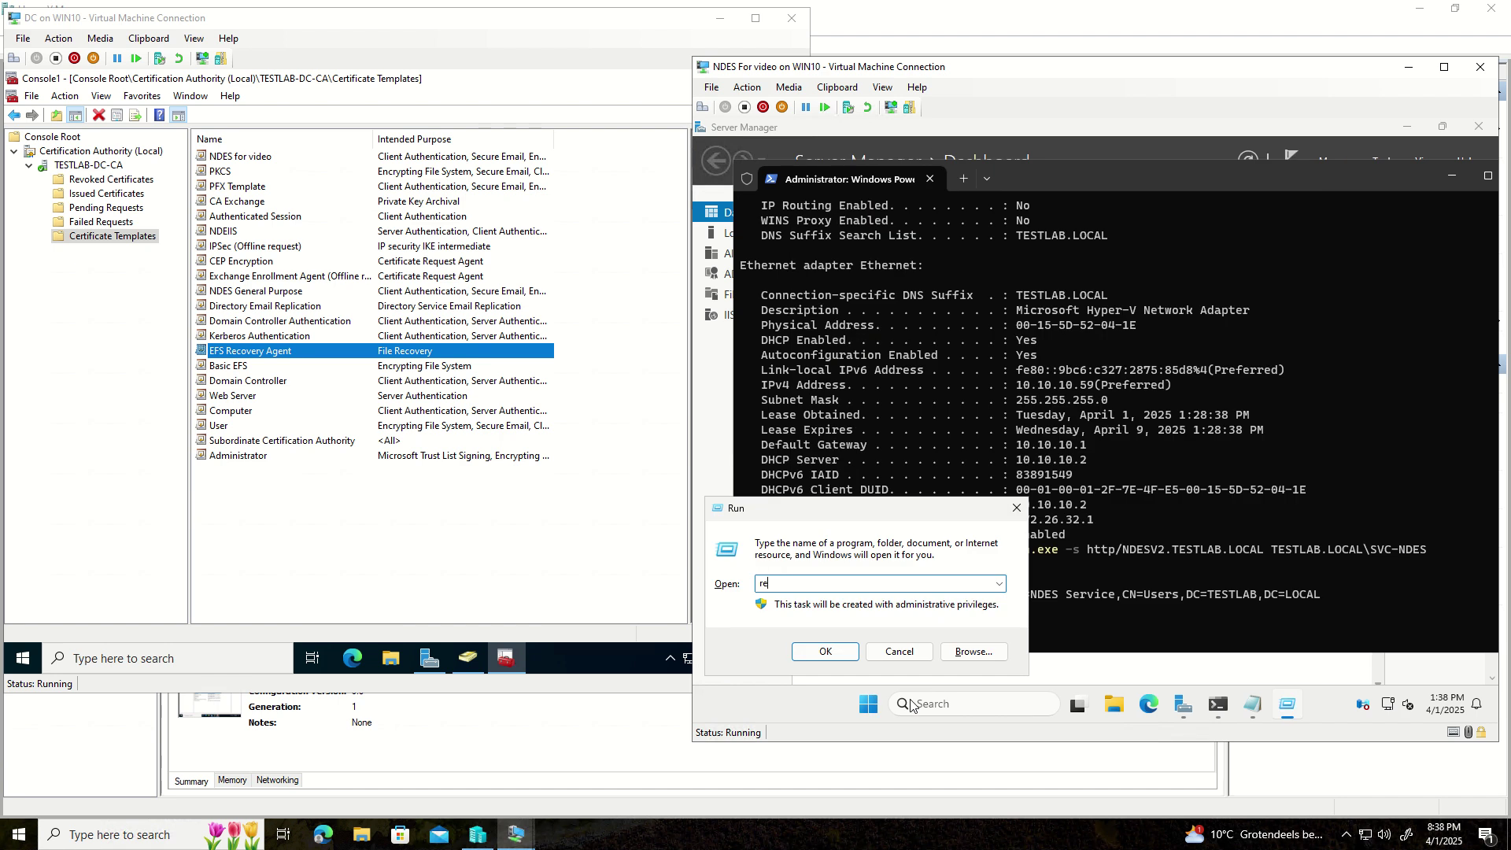
text(gedit)
key(Return)
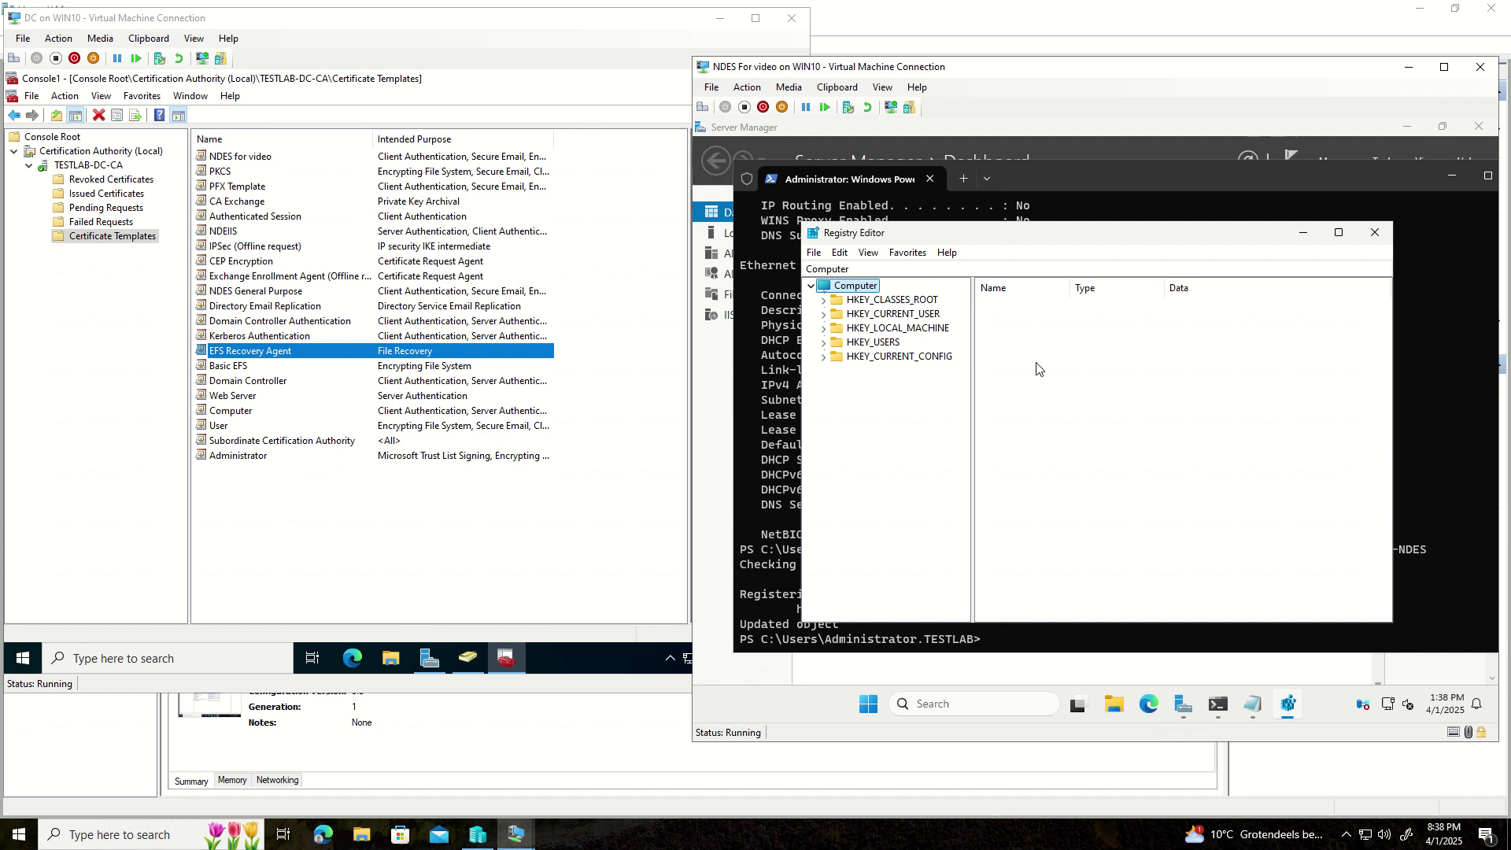
- Navigate to HKEY_LOCAL_MACHINE\SOFTWARE\Microsoft\Cryptography\MSCEP to view its template values
click(825, 328)
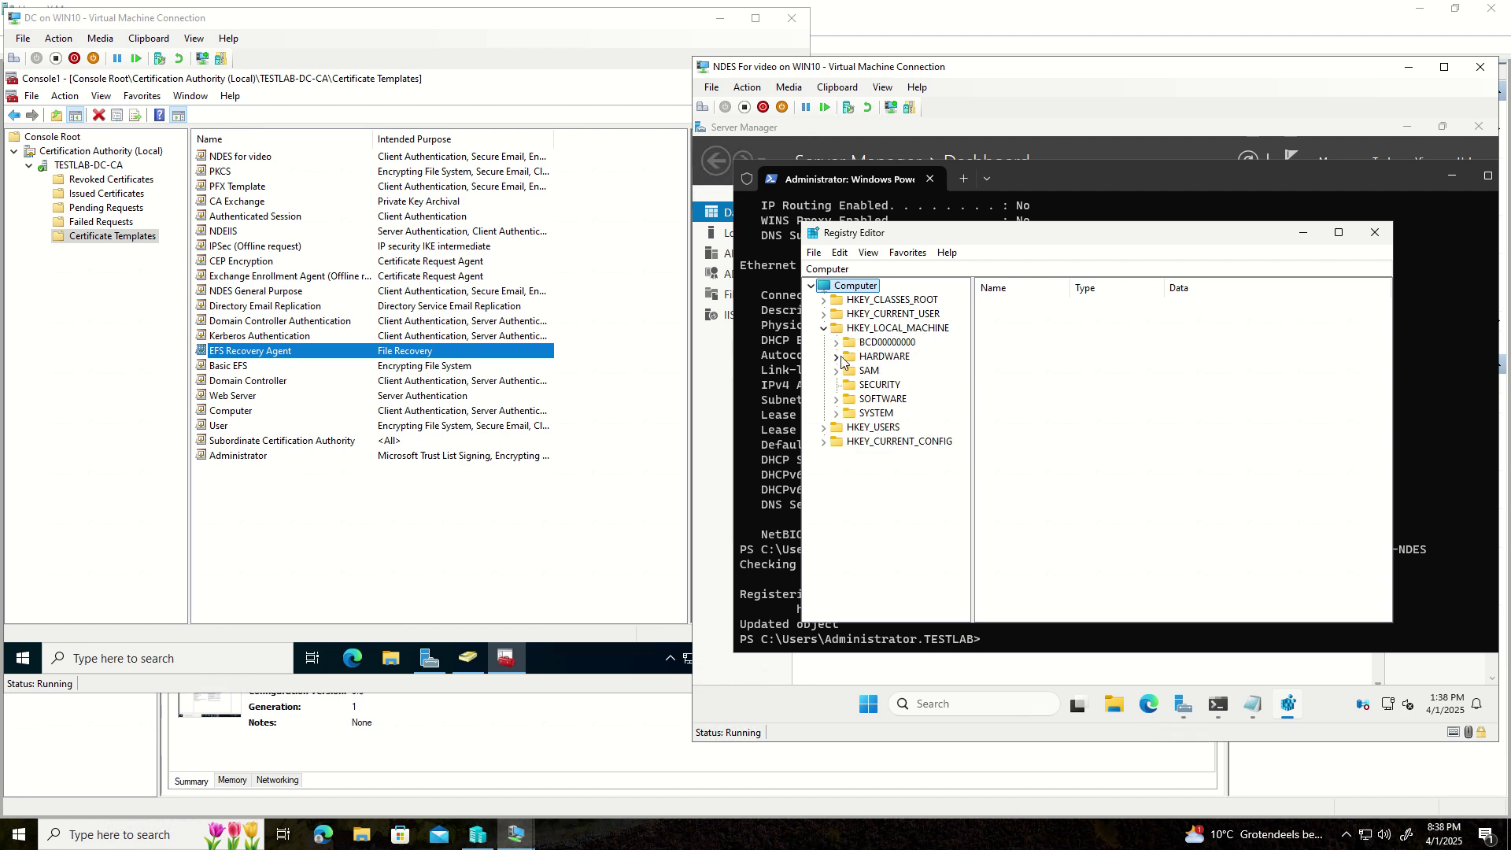
click(835, 399)
scroll(913, 448, down, 2)
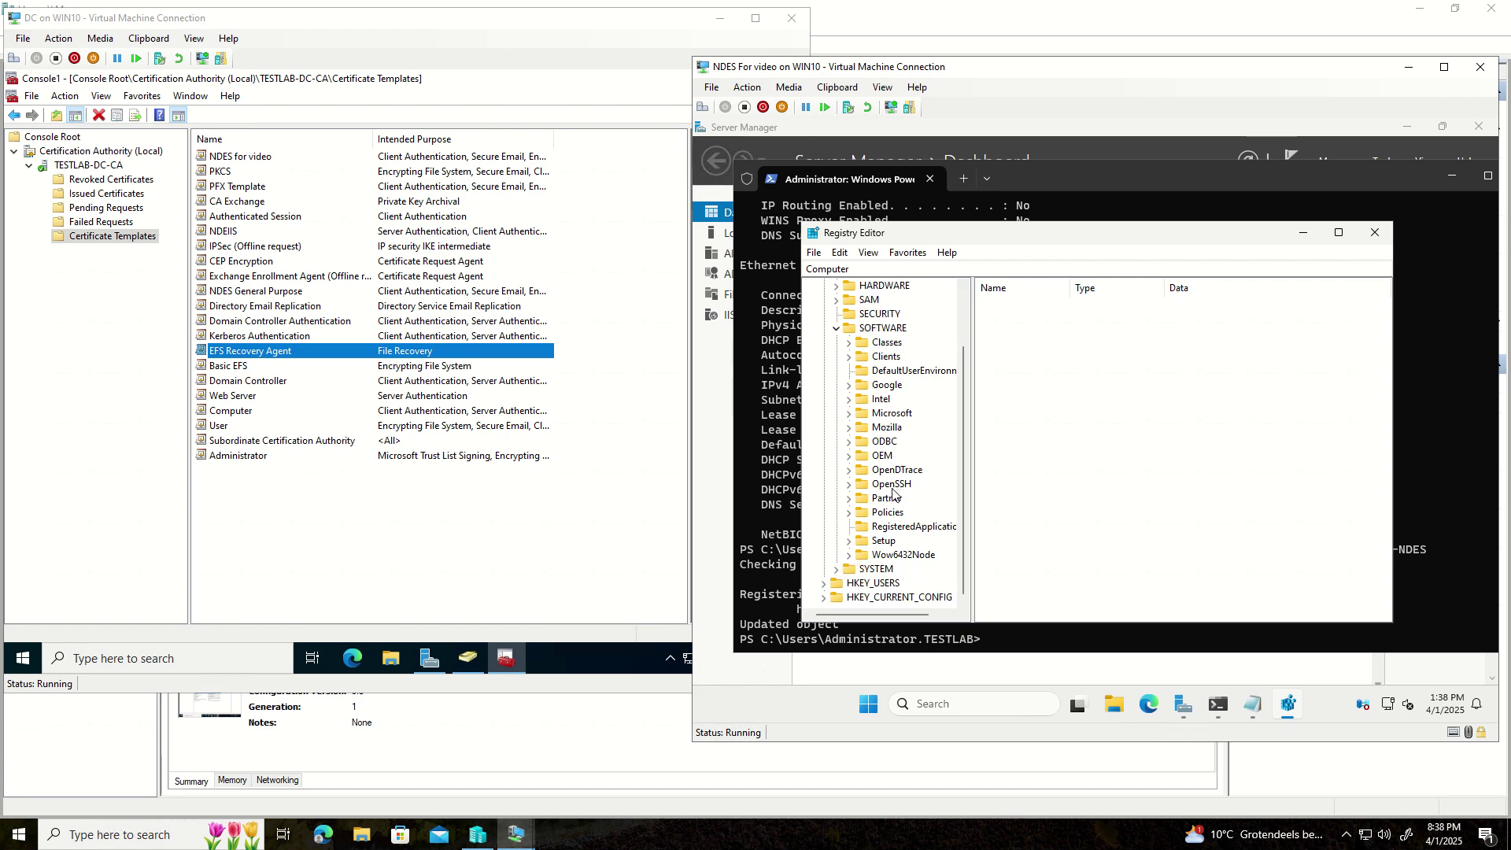
click(849, 414)
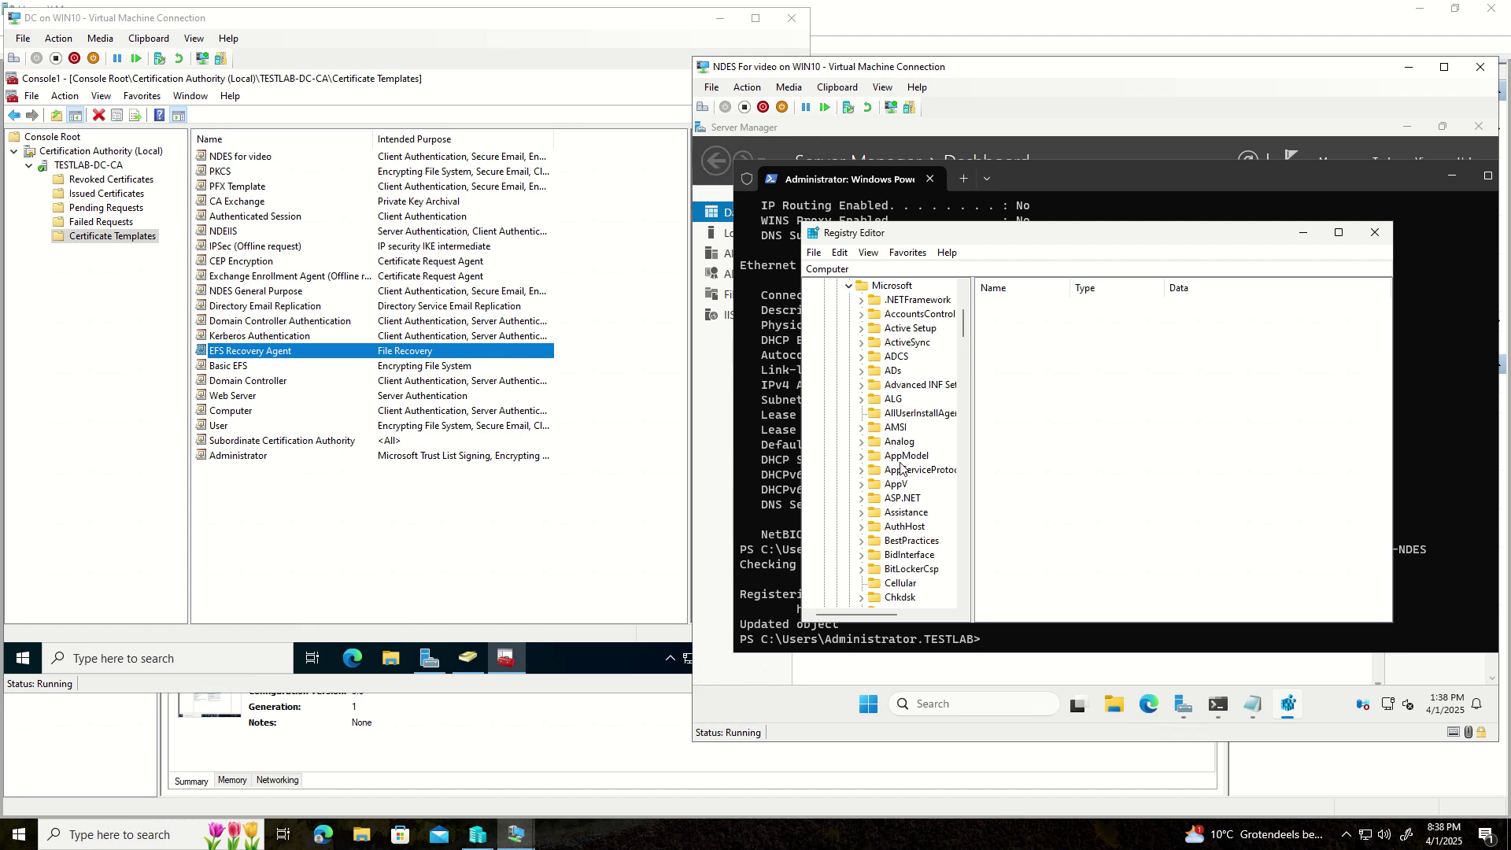
scroll(900, 470, down, 1)
scroll(900, 470, down, 2)
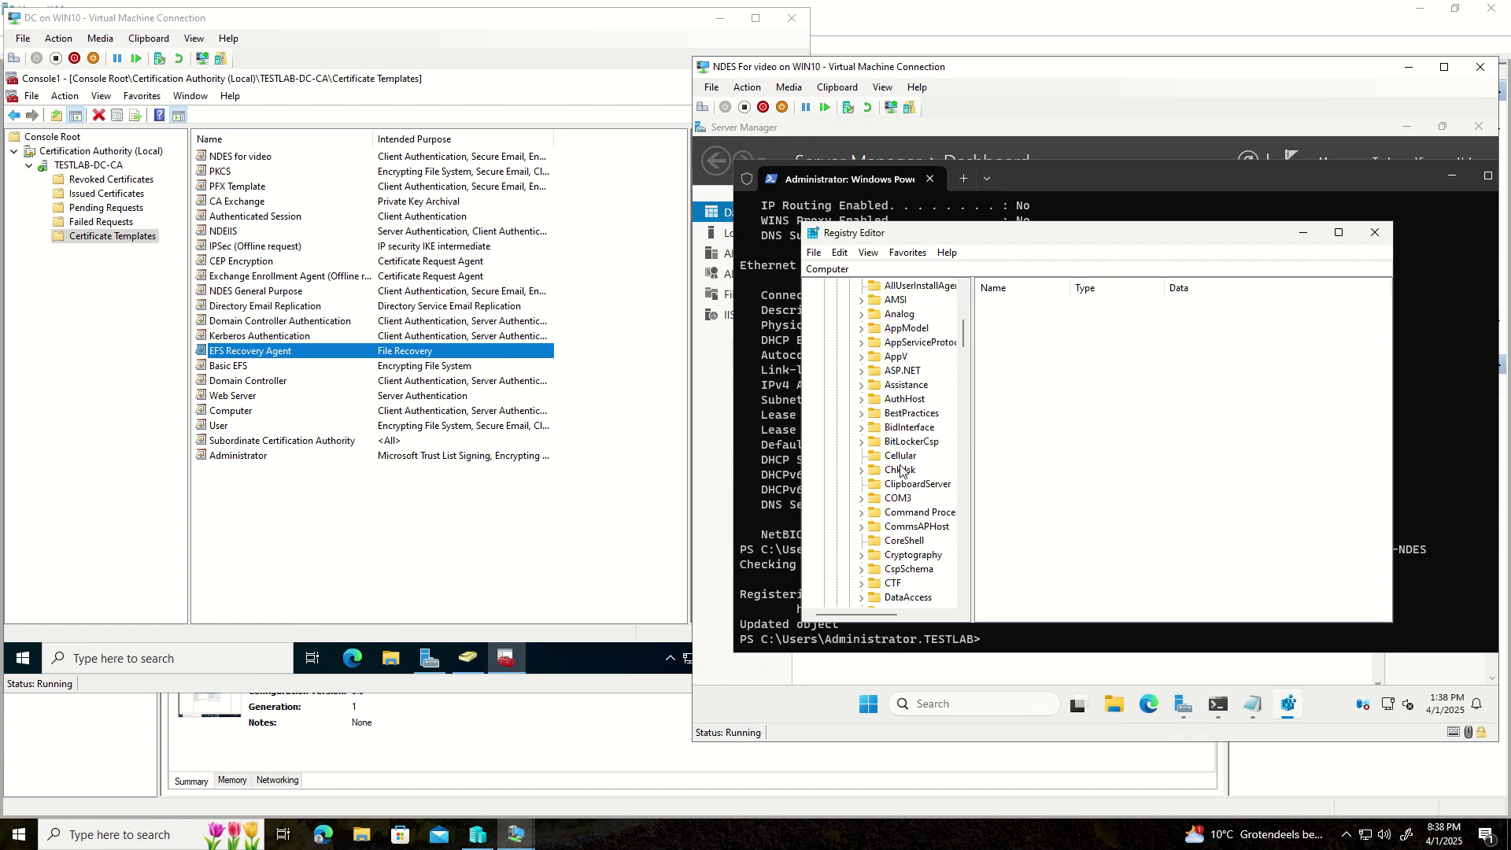
click(887, 556)
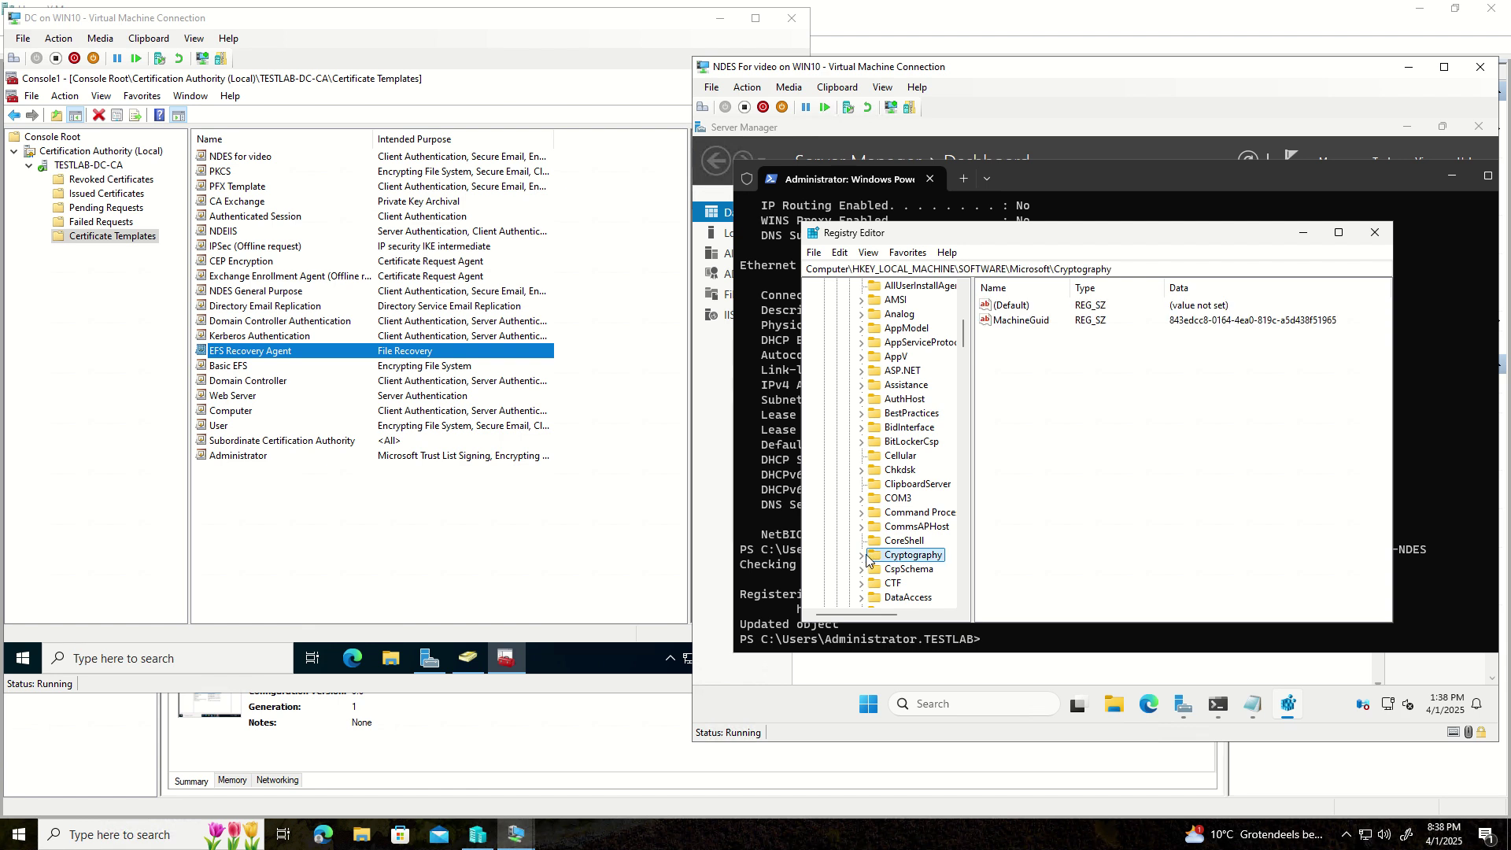
click(861, 556)
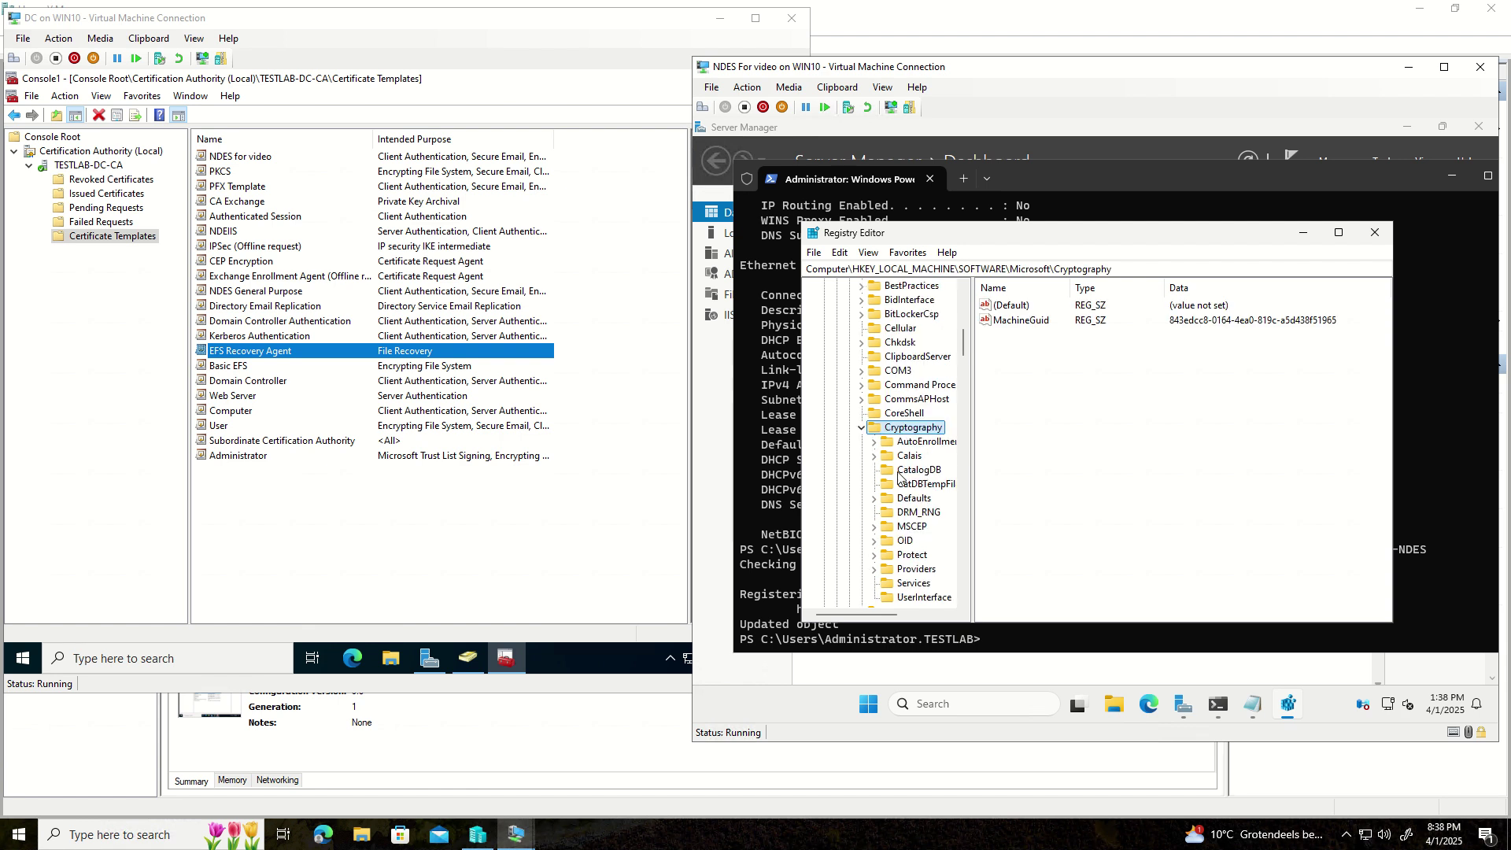
click(911, 528)
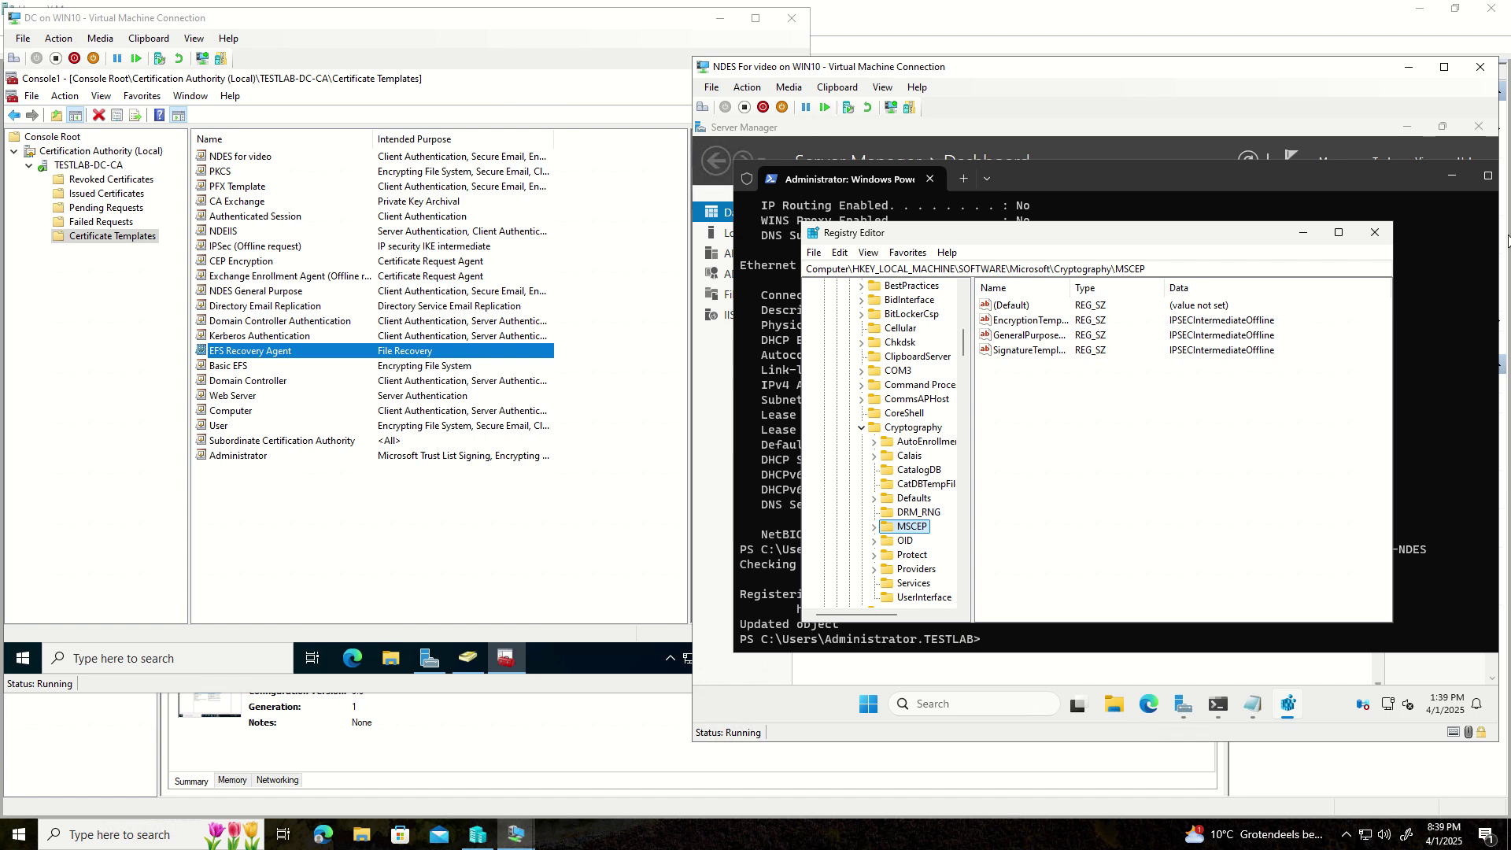
click(1256, 332)
- Change EncryptionTemplate from IPSECIntermediateOffline to NDESGeneralPurpose
double_click(1041, 332)
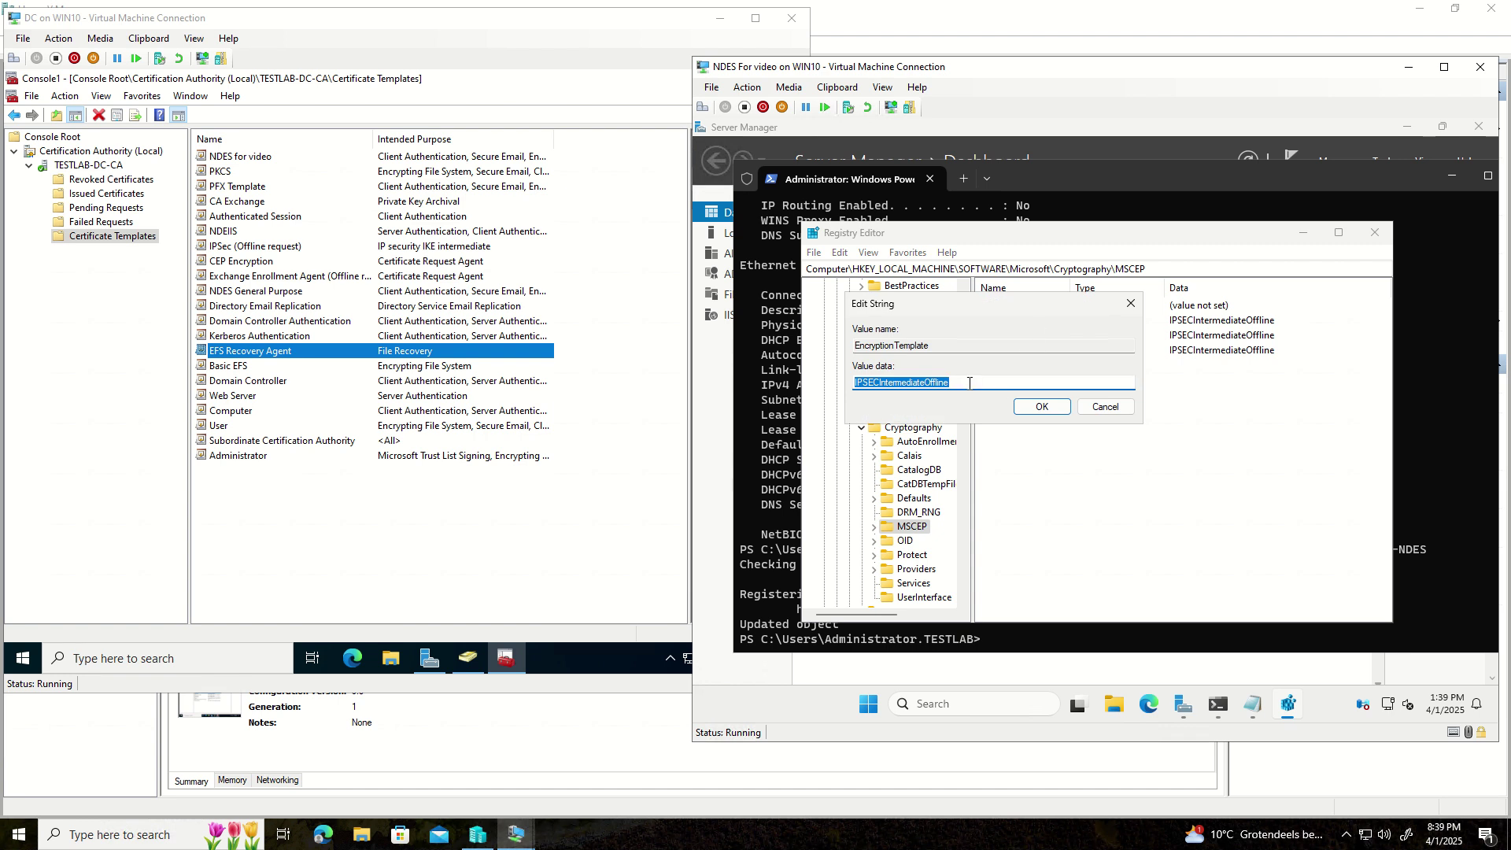
click(886, 381)
double_click(880, 382)
key(ctrl+v)
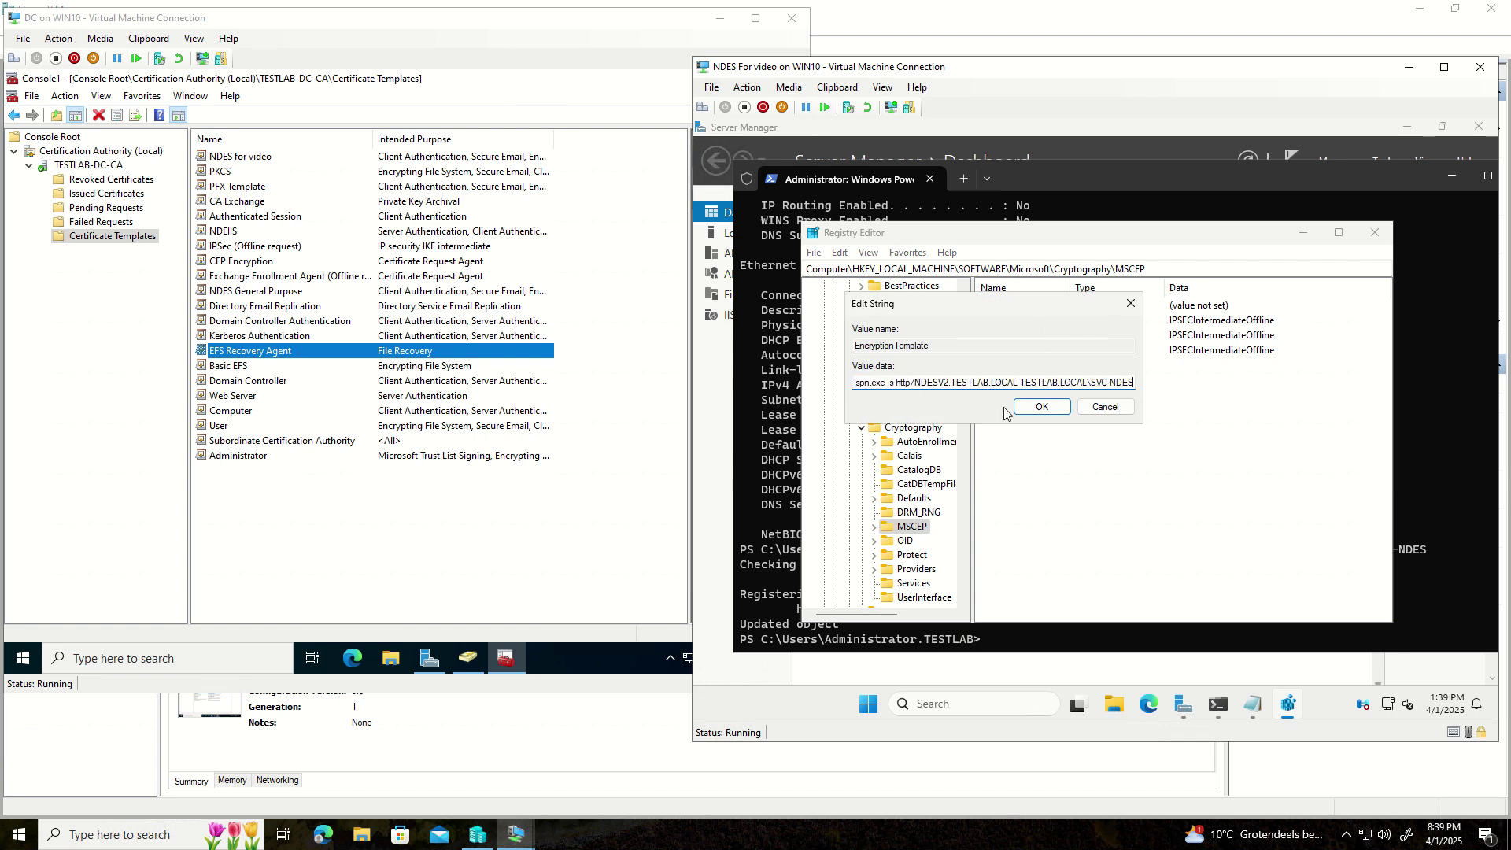
key(ctrl+a)
key(Delete)
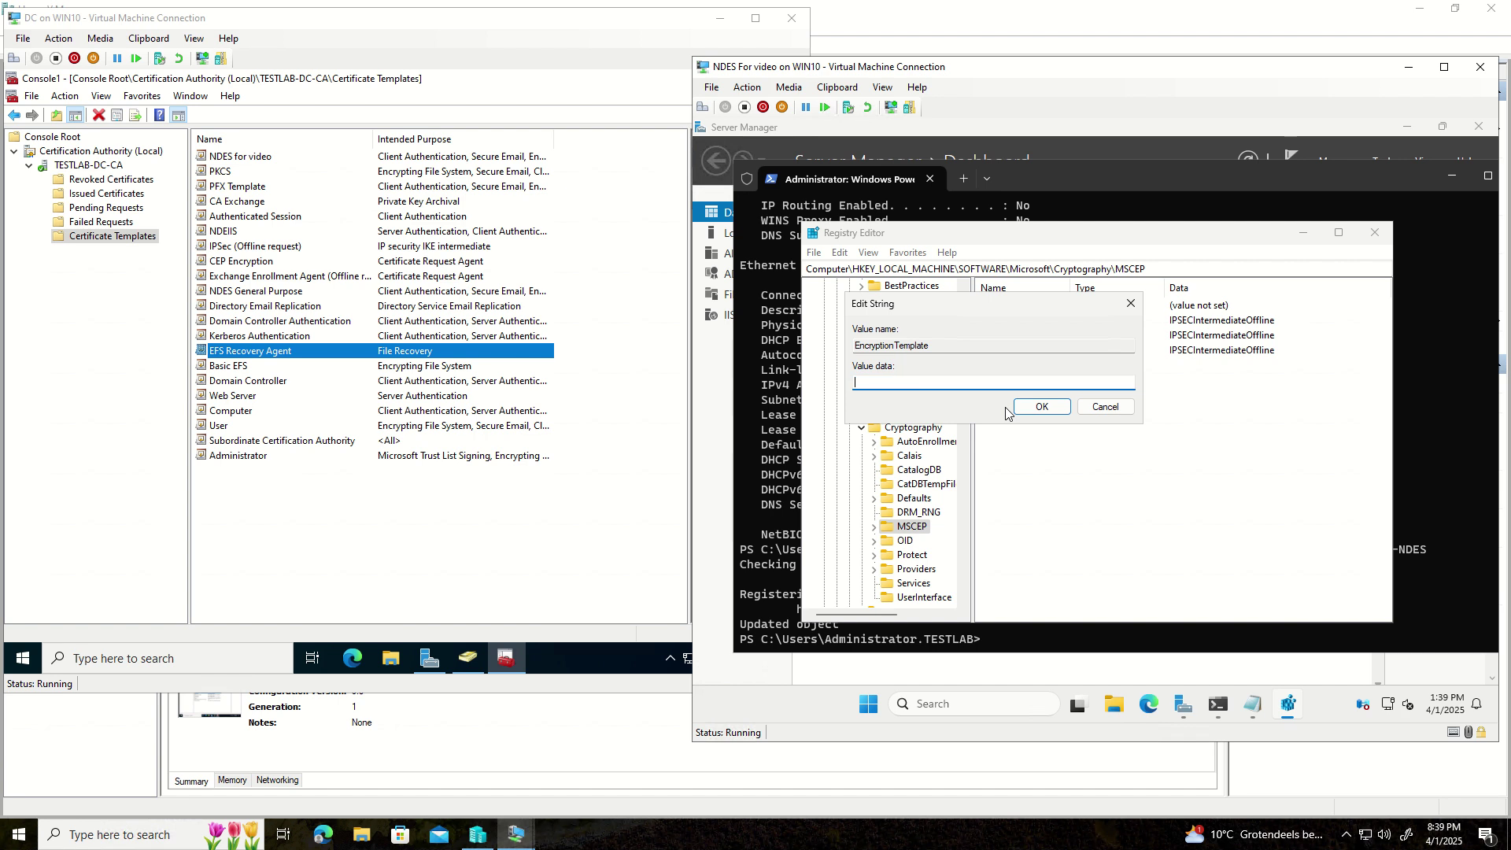
click(837, 88)
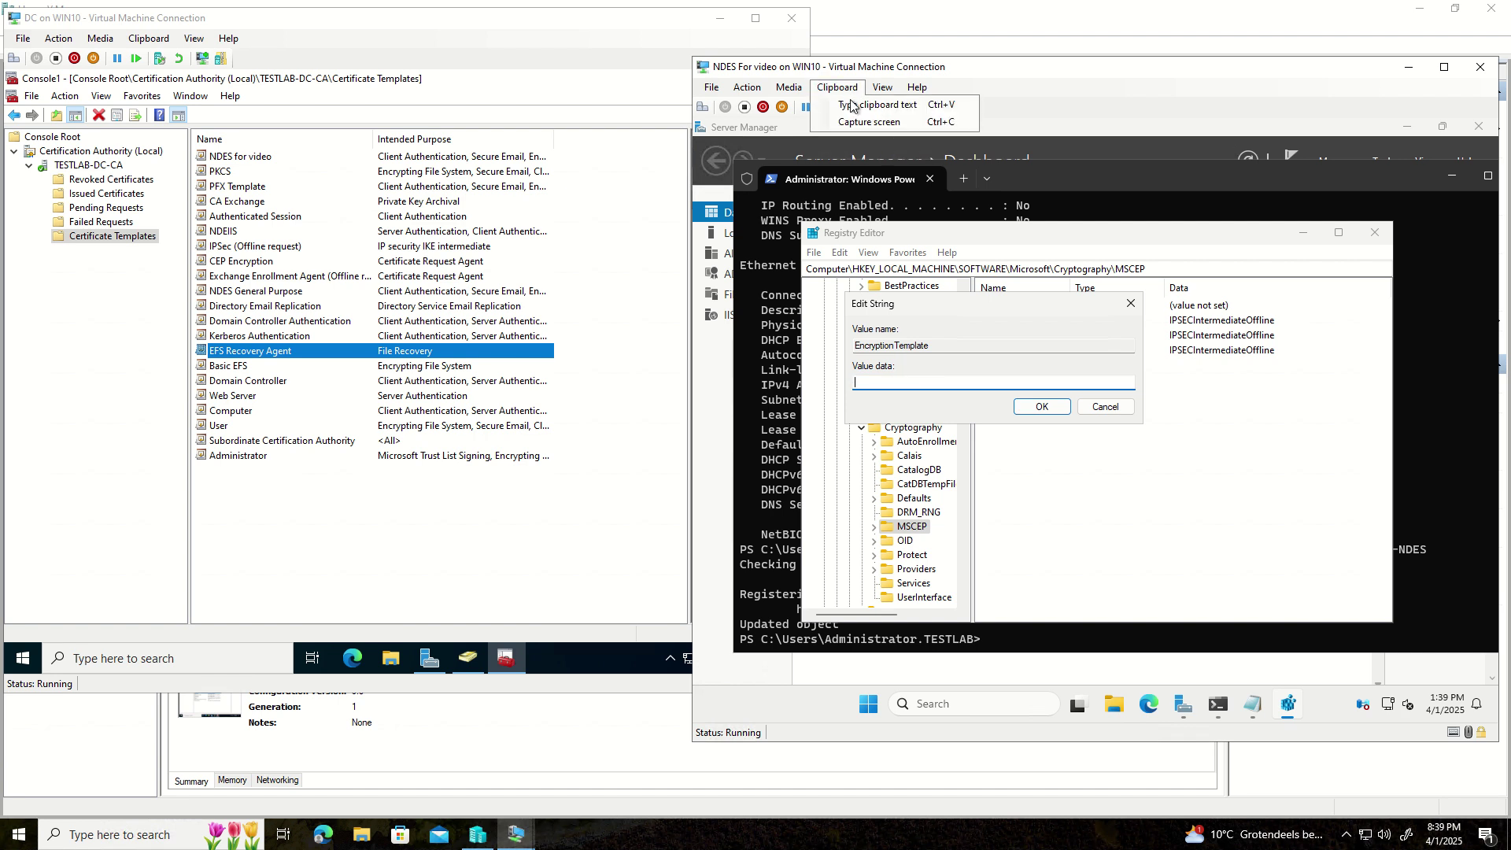
click(852, 107)
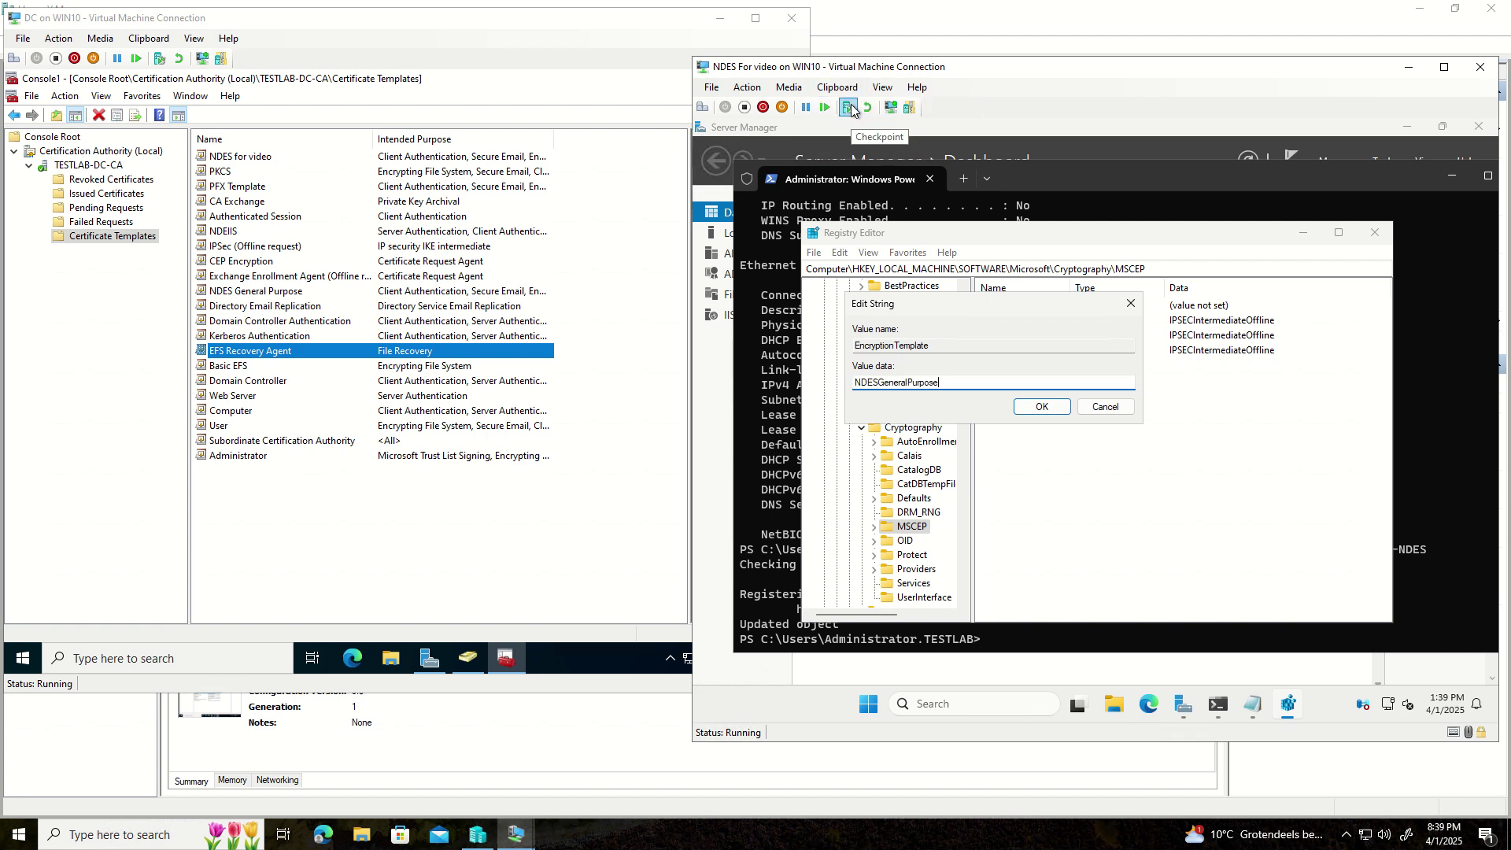
drag(940, 382, 848, 385)
key(ctrl+c)
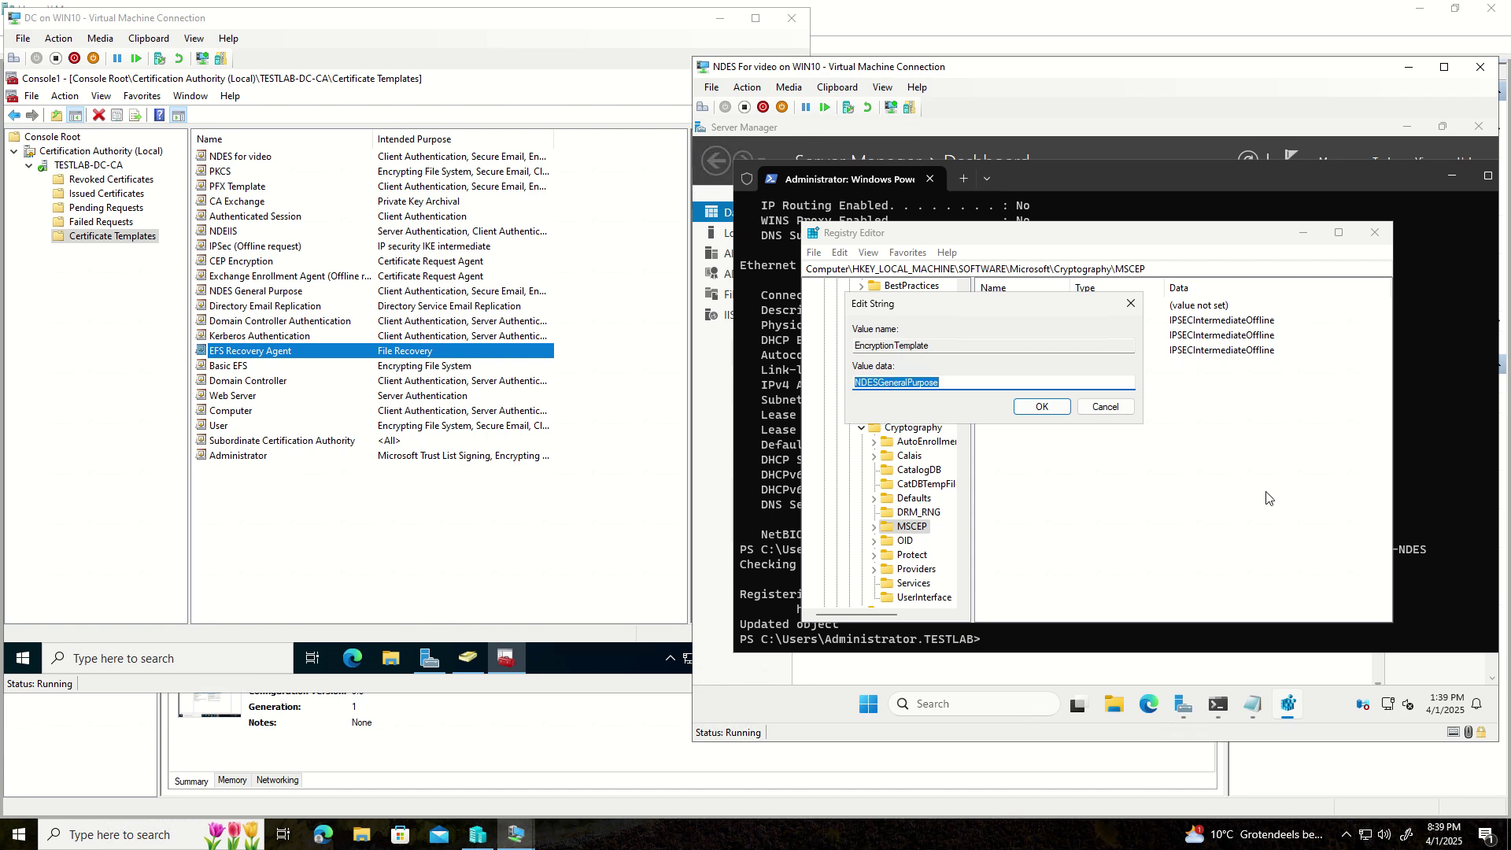
click(1051, 407)
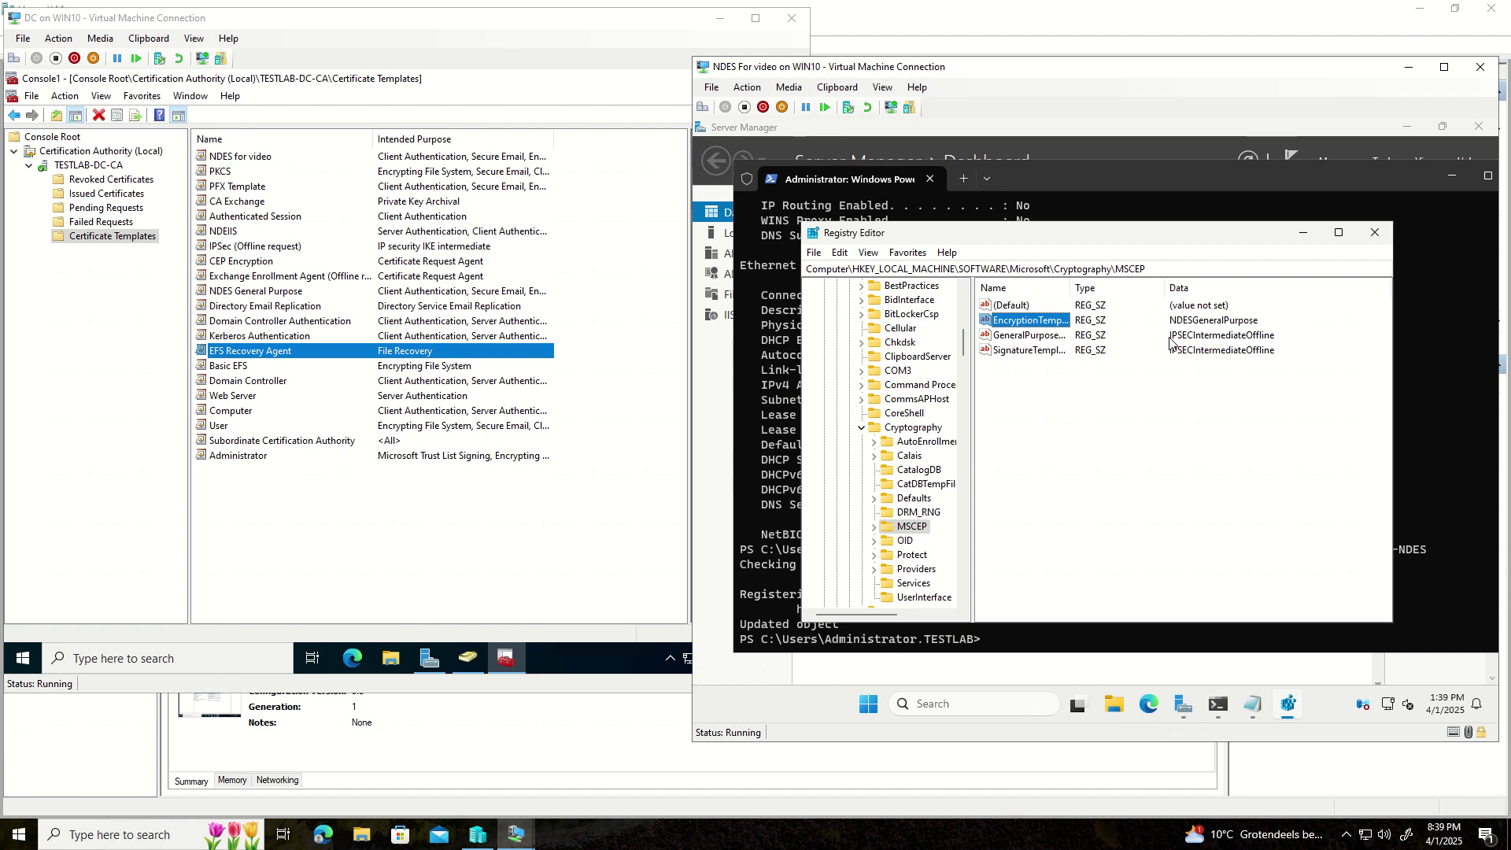
- Set GeneralPurposeTemplate and SignatureTemplate to NDESGeneralPurpose as well
double_click(1014, 336)
key(ctrl+v)
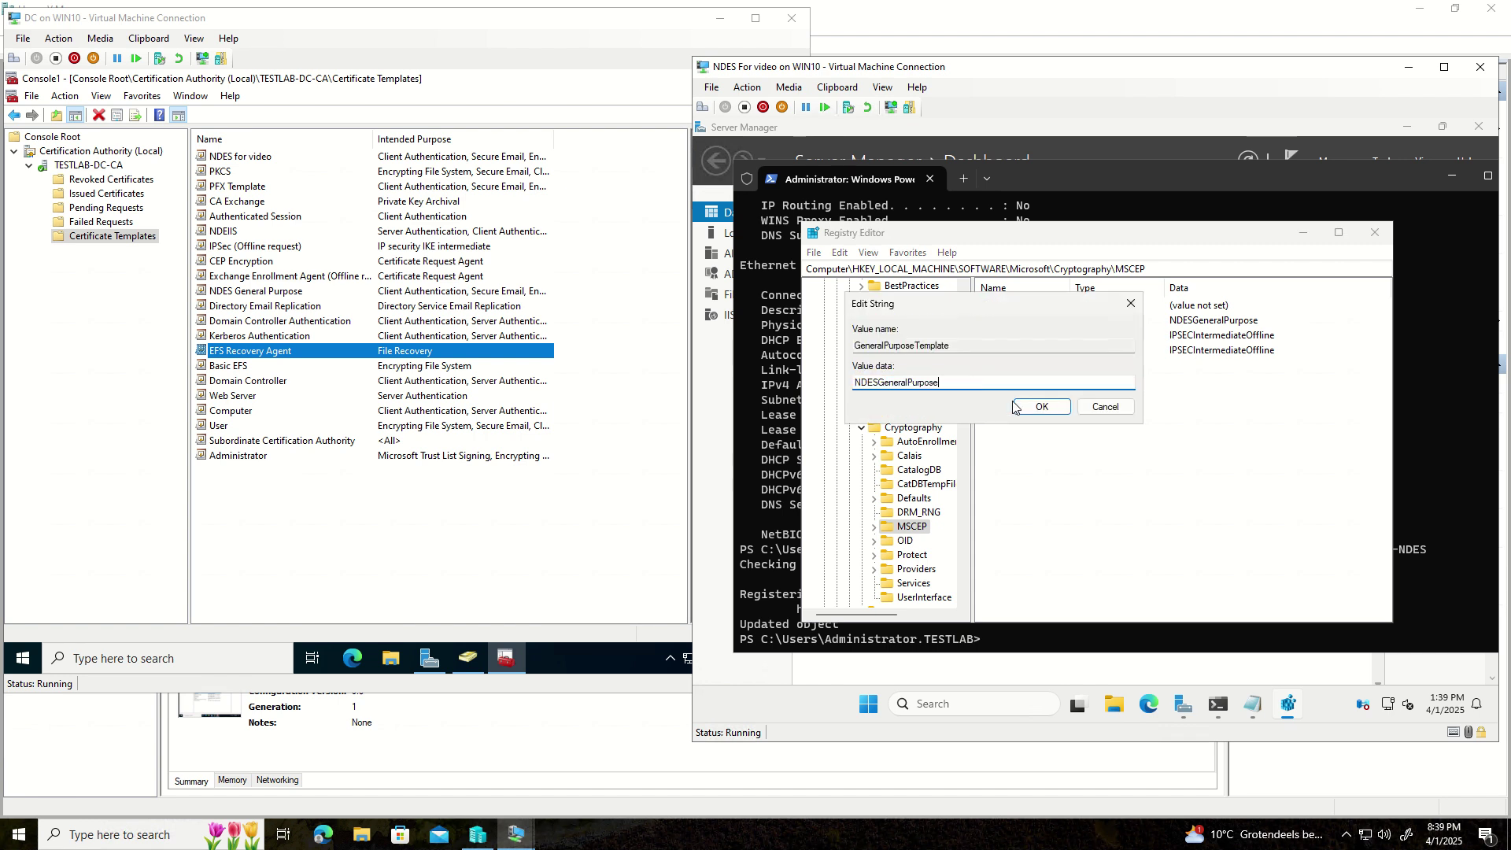
click(1032, 407)
double_click(1000, 355)
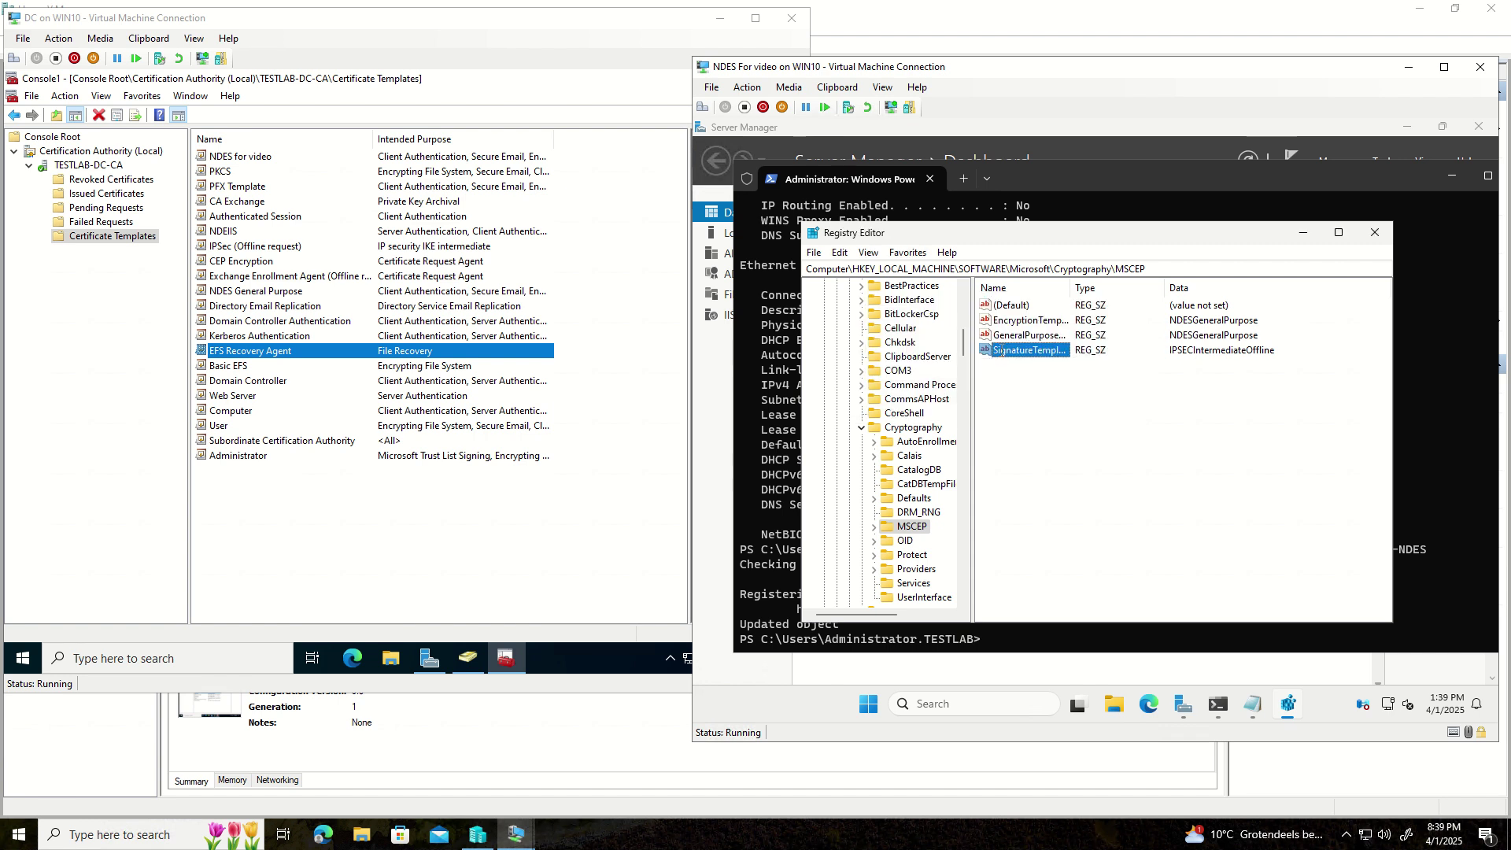
key(ctrl+v)
click(1032, 407)
- Run iisreset in PowerShell to restart Internet services, then return to Registry Editor
click(1478, 570)
key(ctrl+v)
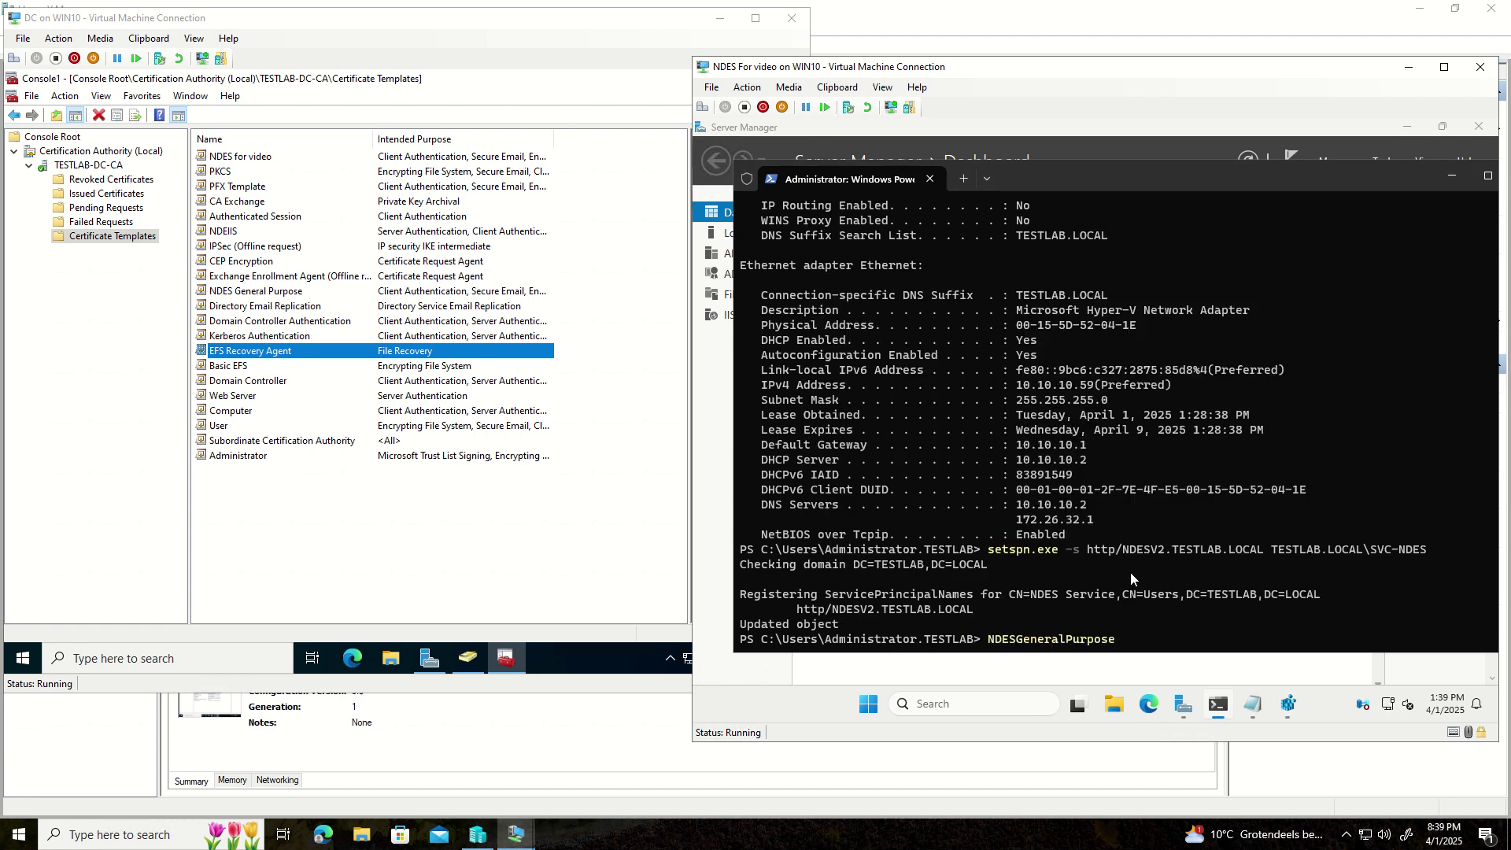
key(BackSpace)
key(BackSpace)
key(BackSpace)
key(BackSpace)
key(BackSpace)
key(BackSpace)
key(BackSpace)
key(BackSpace)
key(BackSpace)
key(BackSpace)
key(BackSpace)
key(BackSpace)
key(BackSpace)
key(BackSpace)
key(BackSpace)
key(BackSpace)
key(BackSpace)
key(BackSpace)
text(iis)
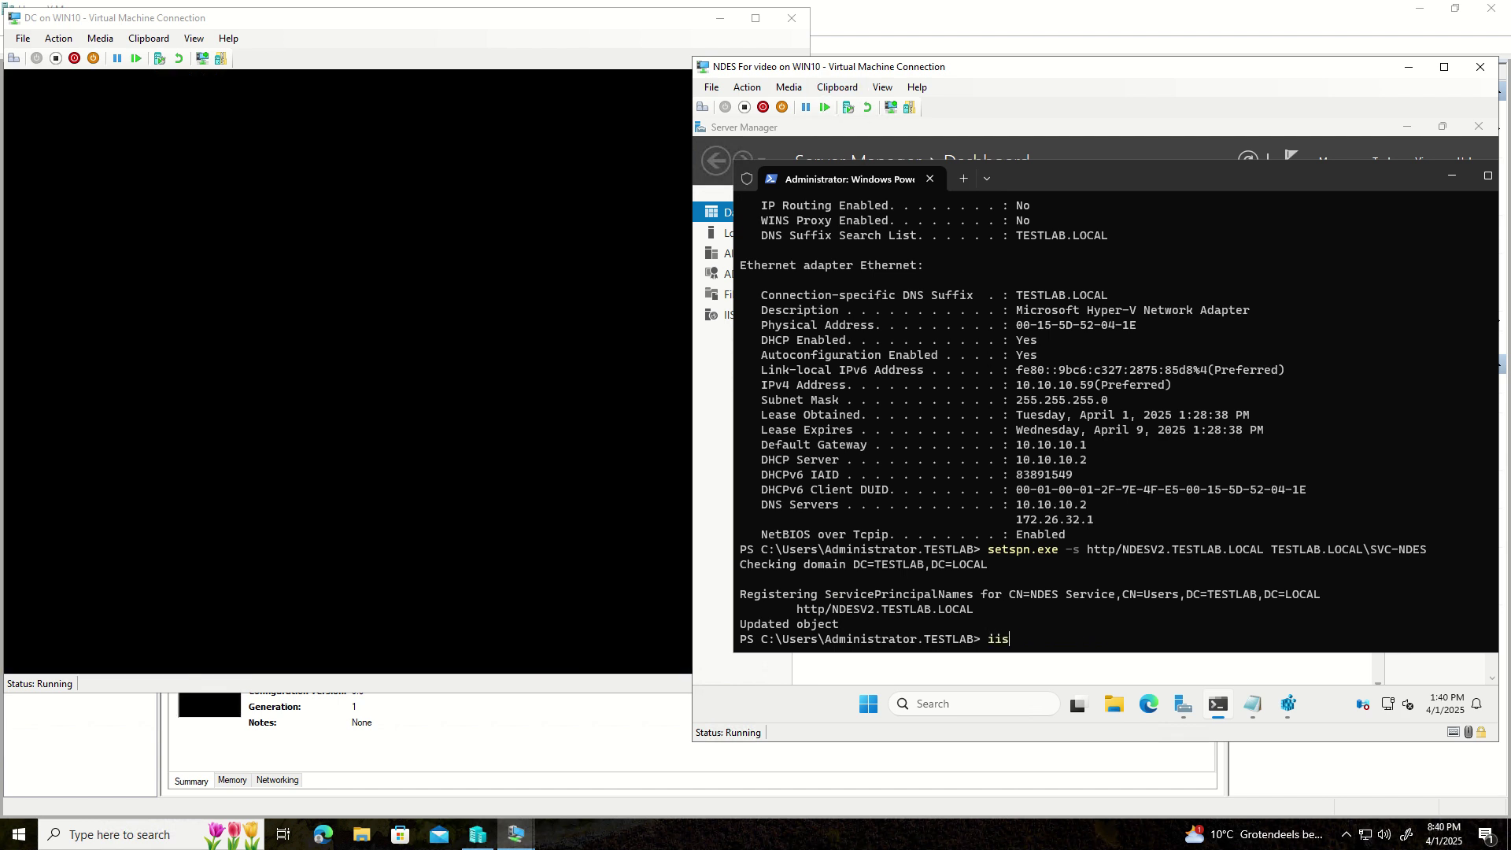
text(reset)
key(Return)
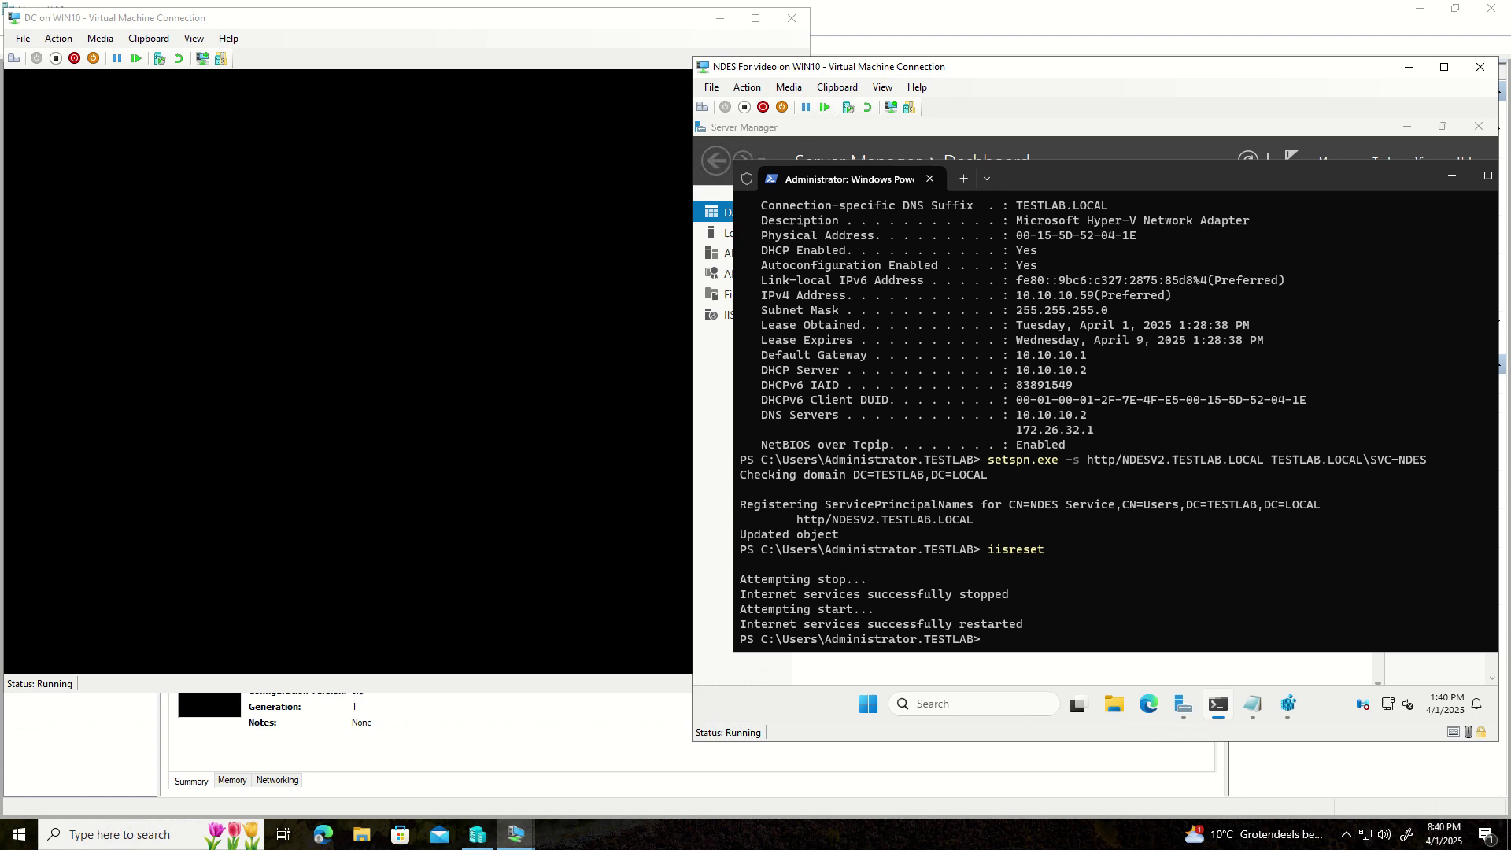
click(1288, 705)
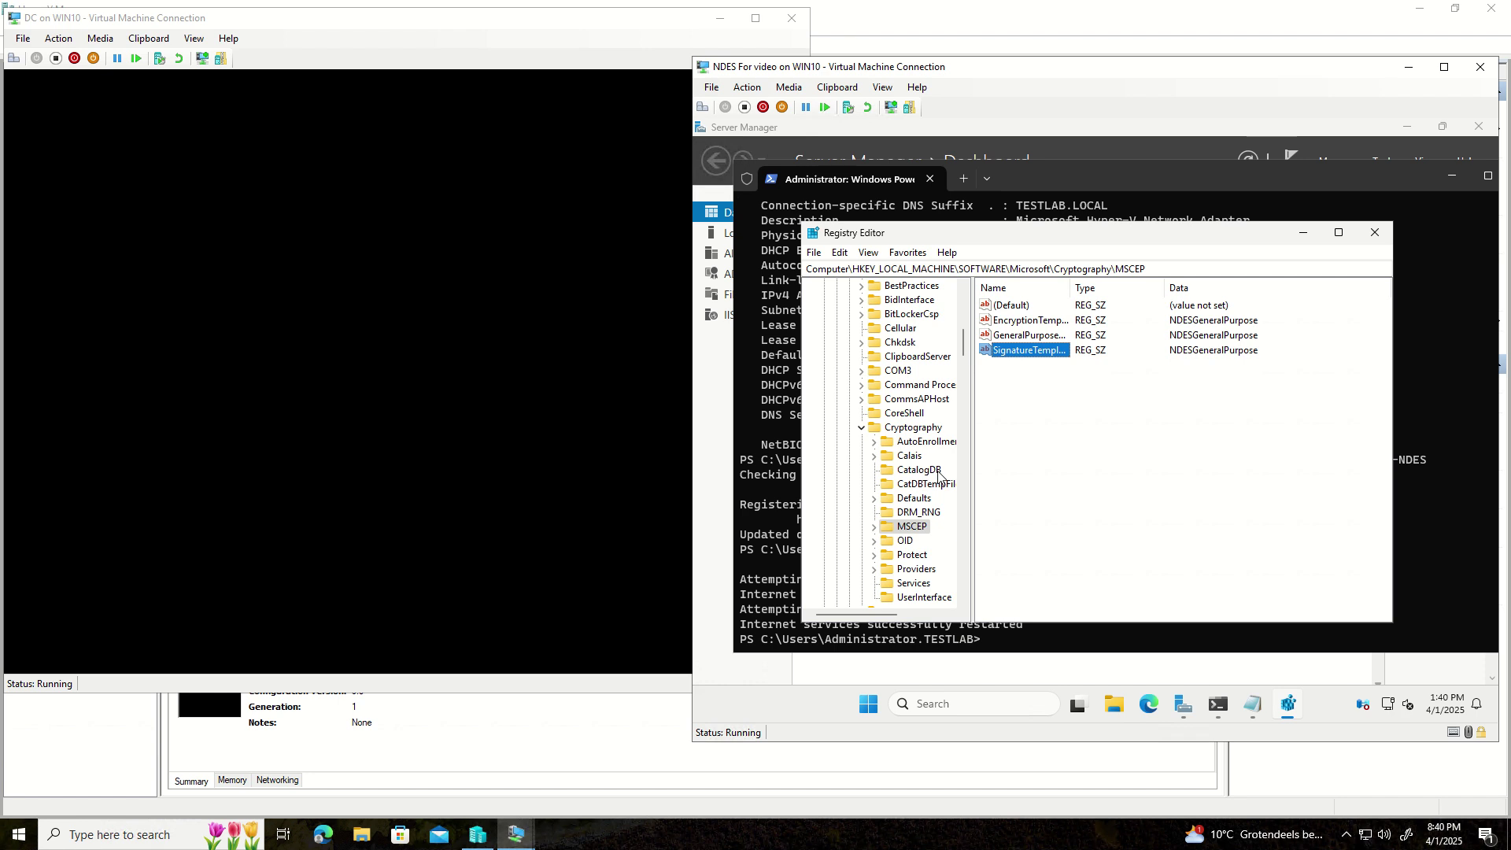
- Collapse the SOFTWARE branch and expand SYSTEM > CurrentControlSet
scroll(938, 472, up, 15)
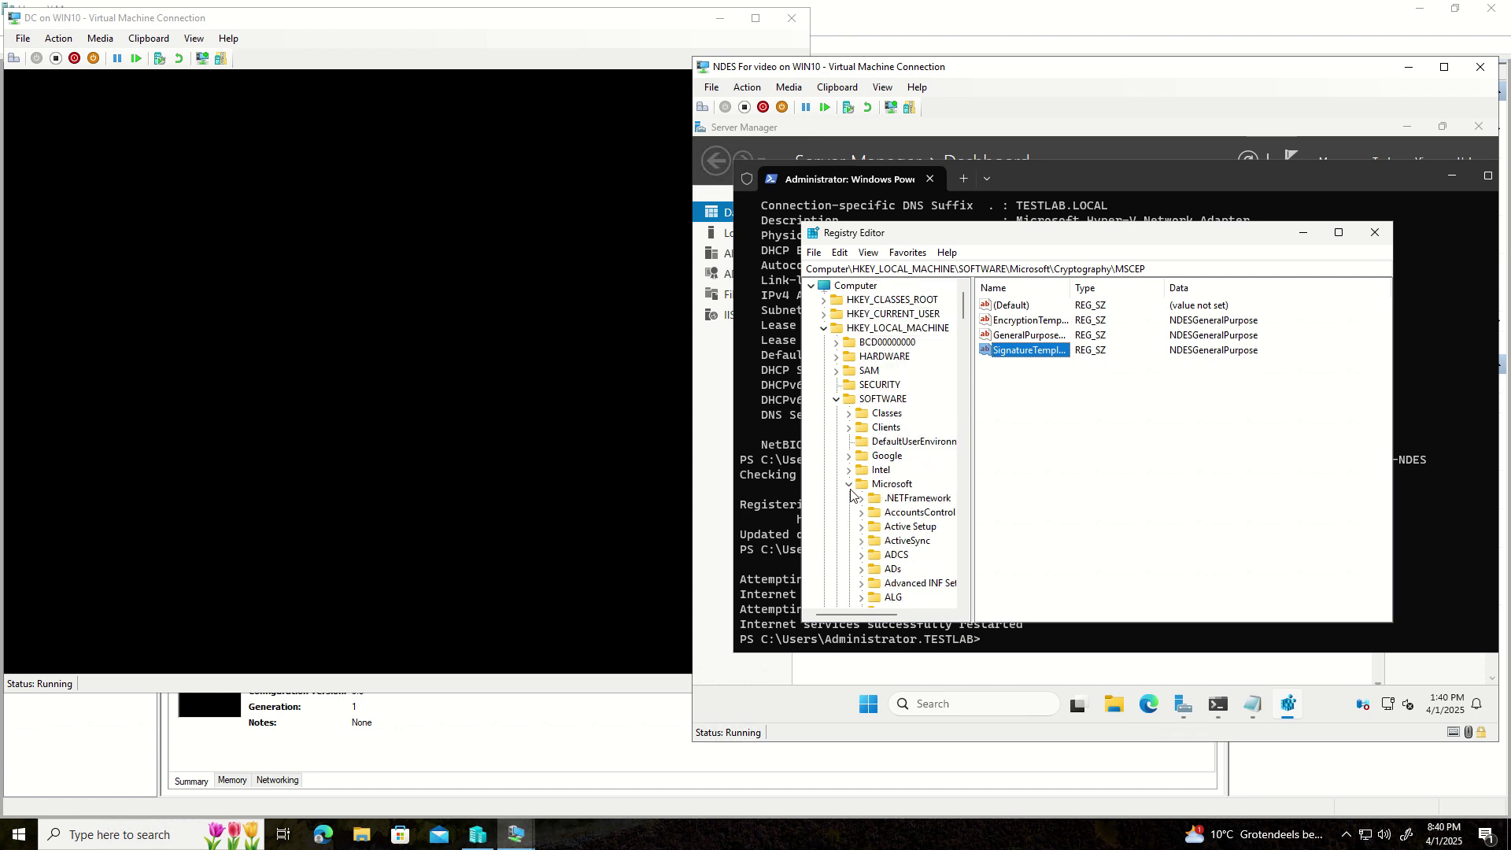
click(849, 485)
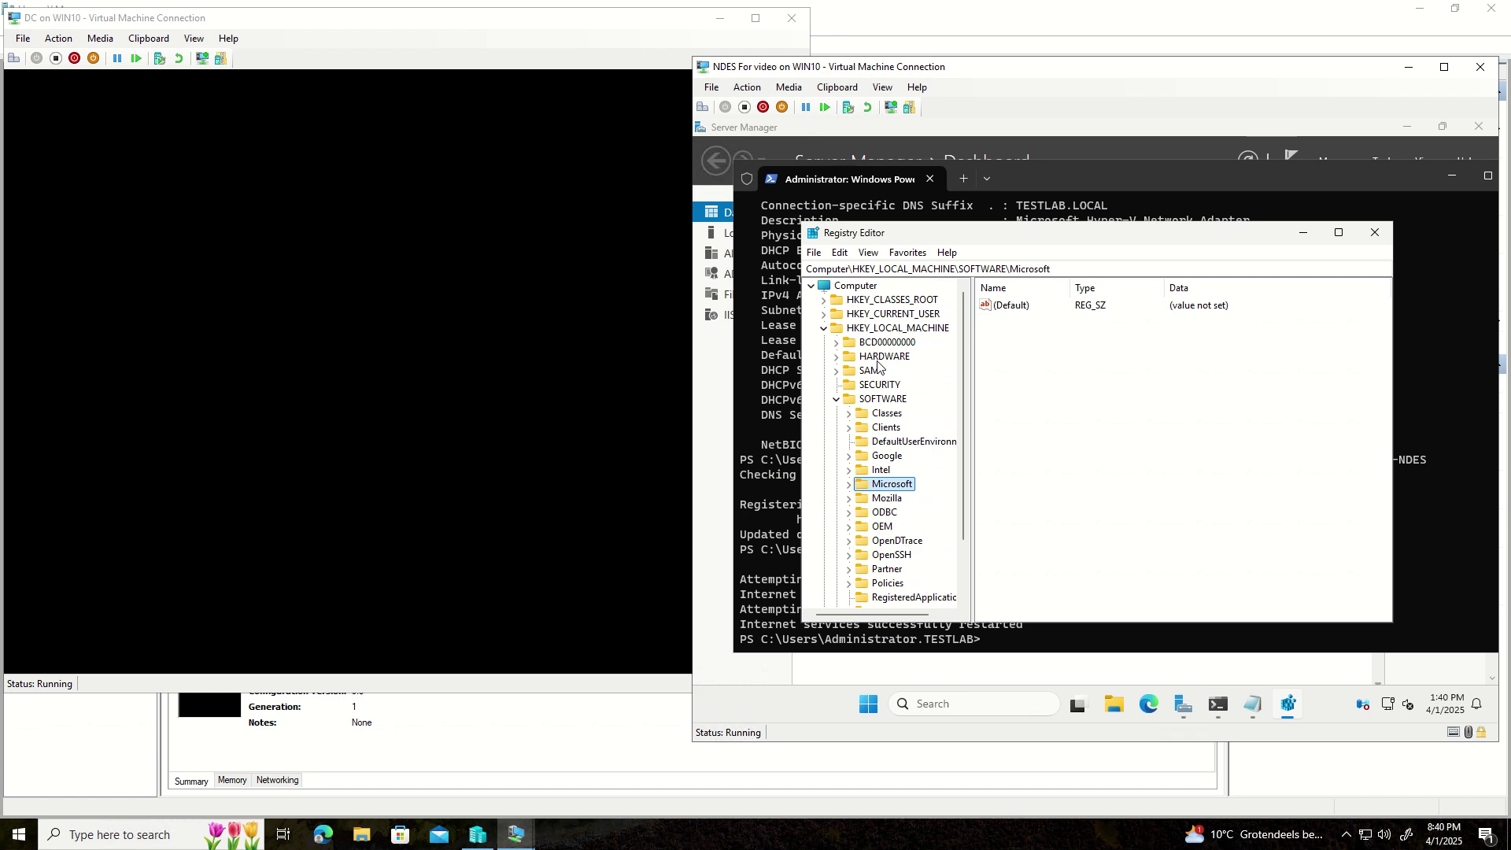
click(838, 401)
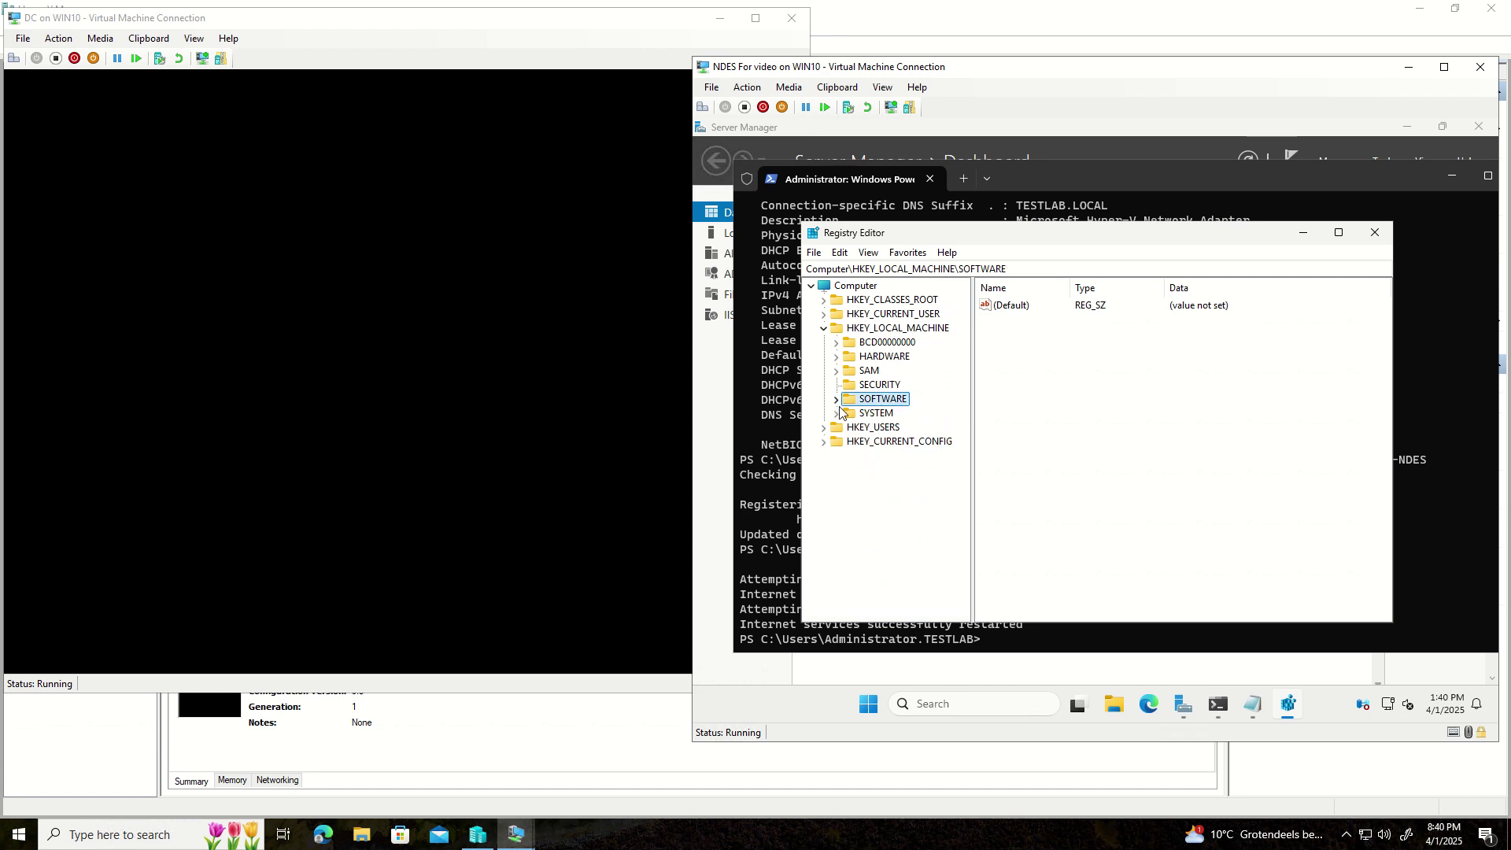
click(836, 413)
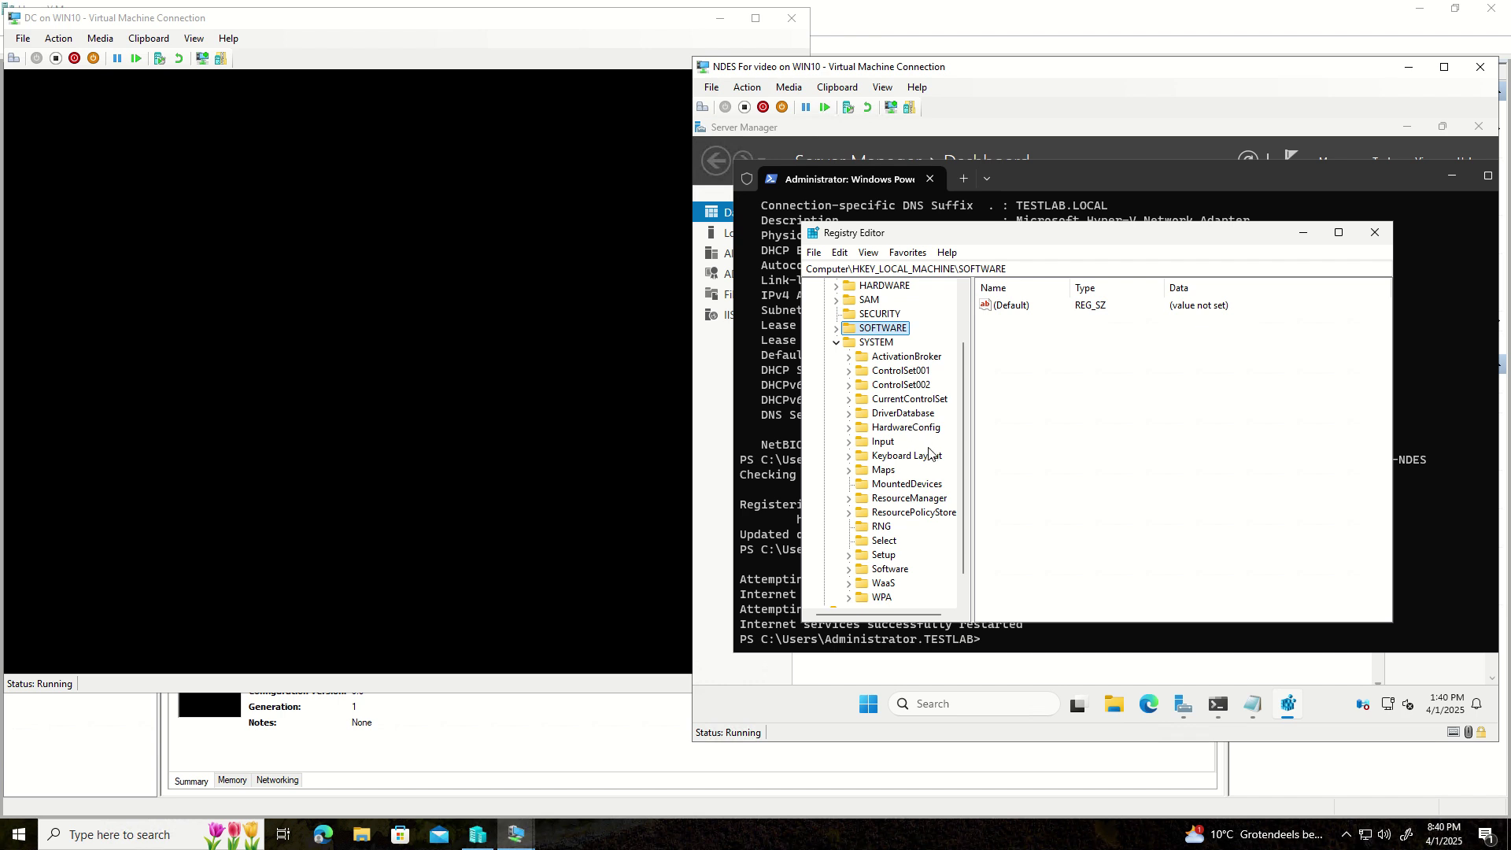
click(849, 399)
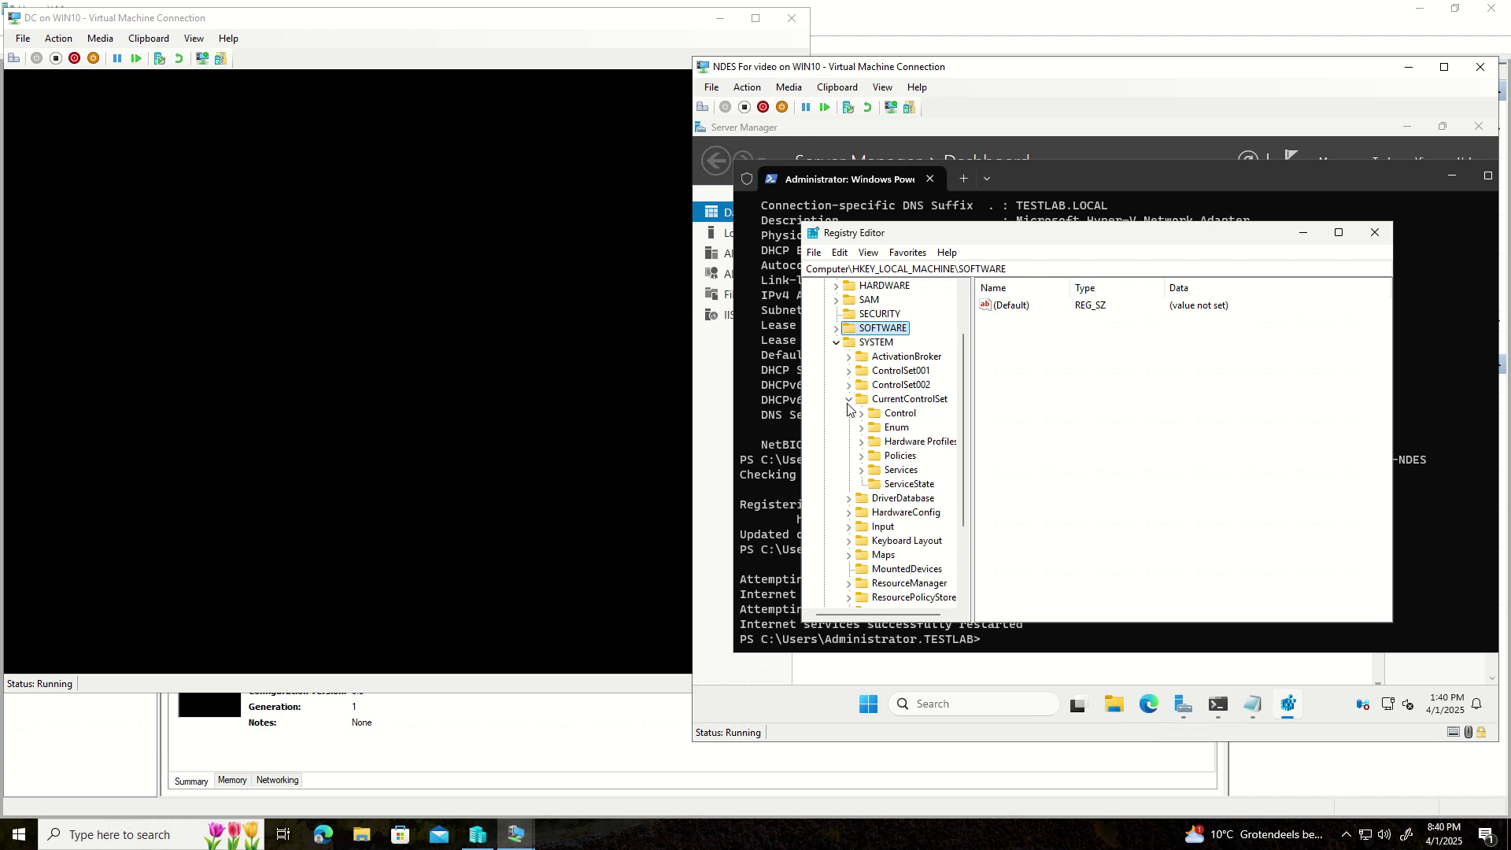
- Expand Services > HTTP and select its Parameters key
click(863, 472)
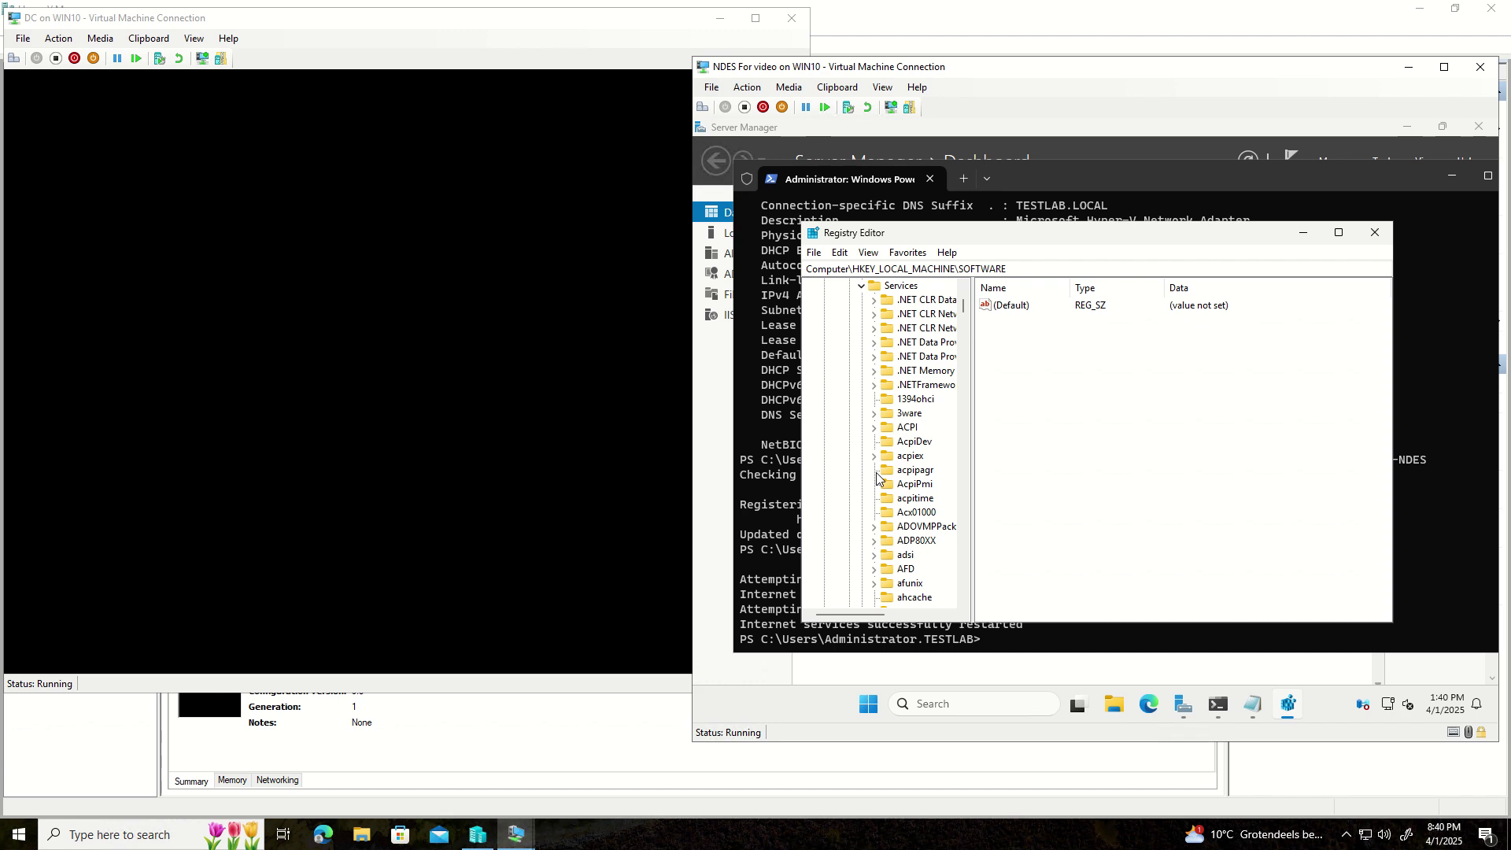
scroll(878, 474, down, 4)
scroll(878, 473, down, 9)
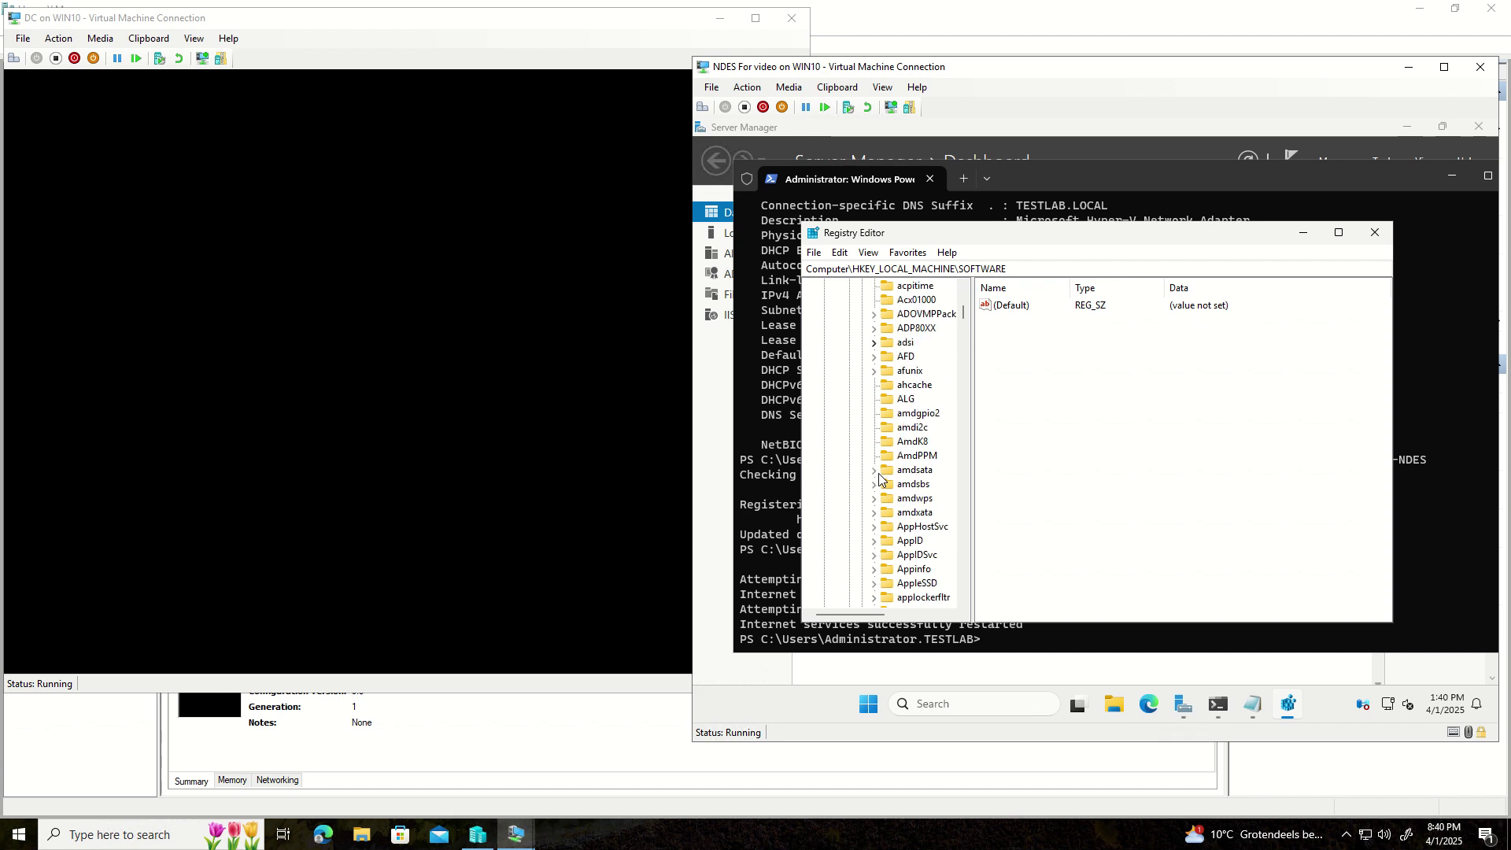
scroll(880, 482, down, 12)
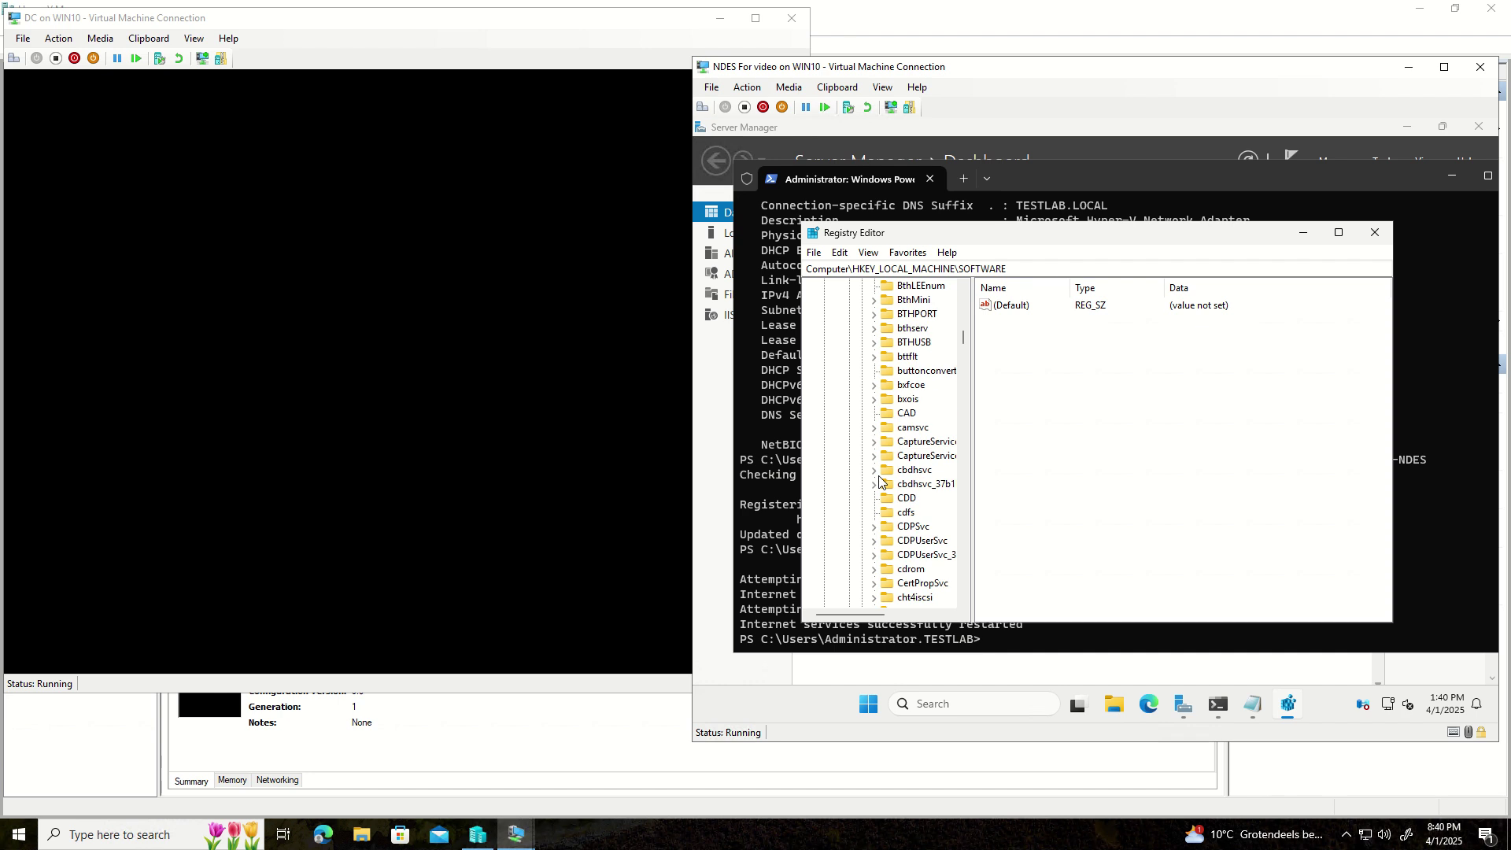
scroll(880, 482, down, 12)
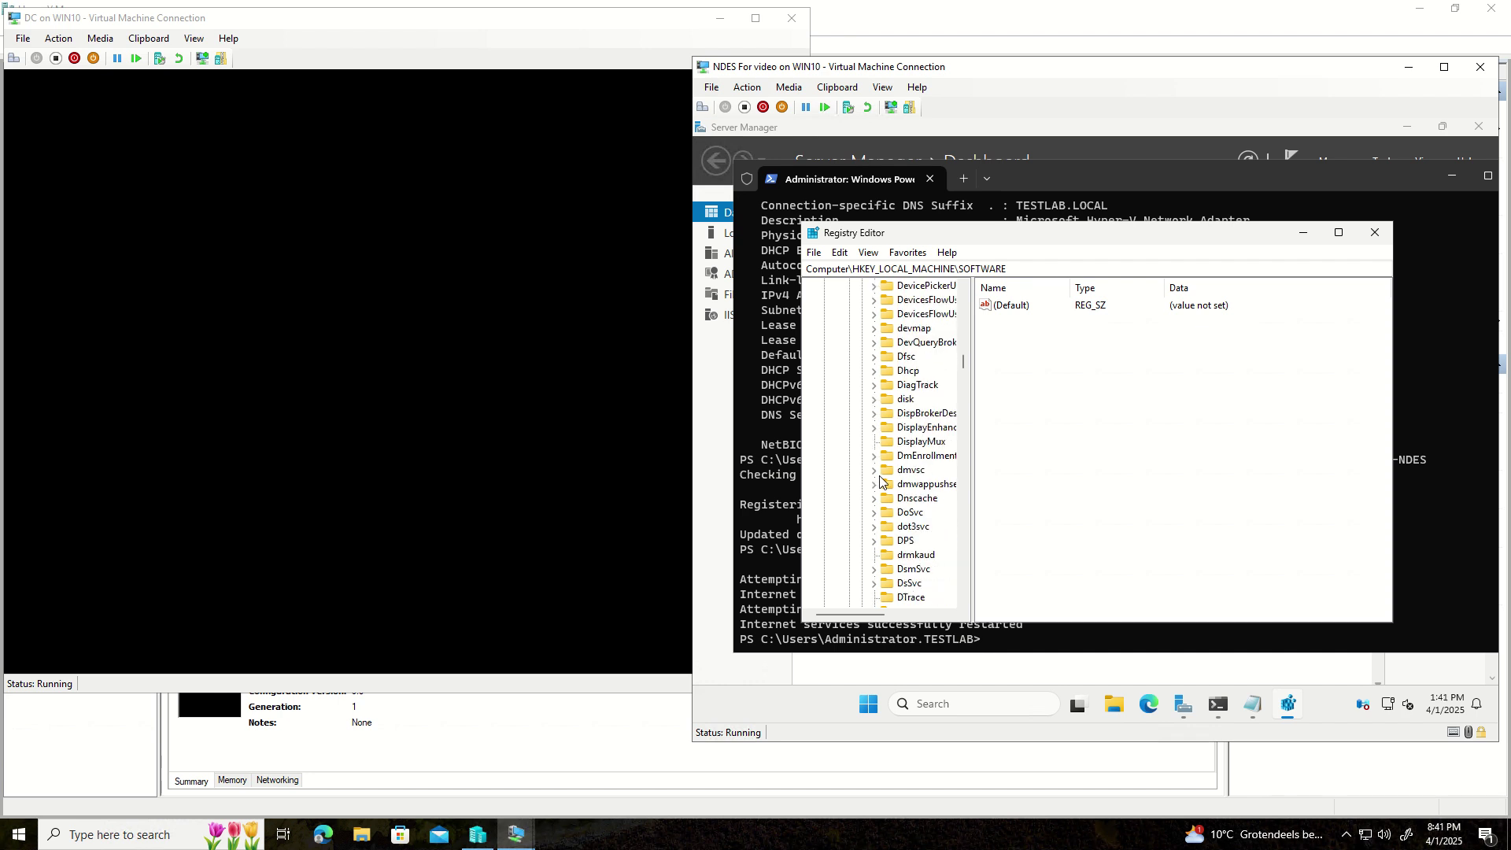
scroll(880, 482, down, 12)
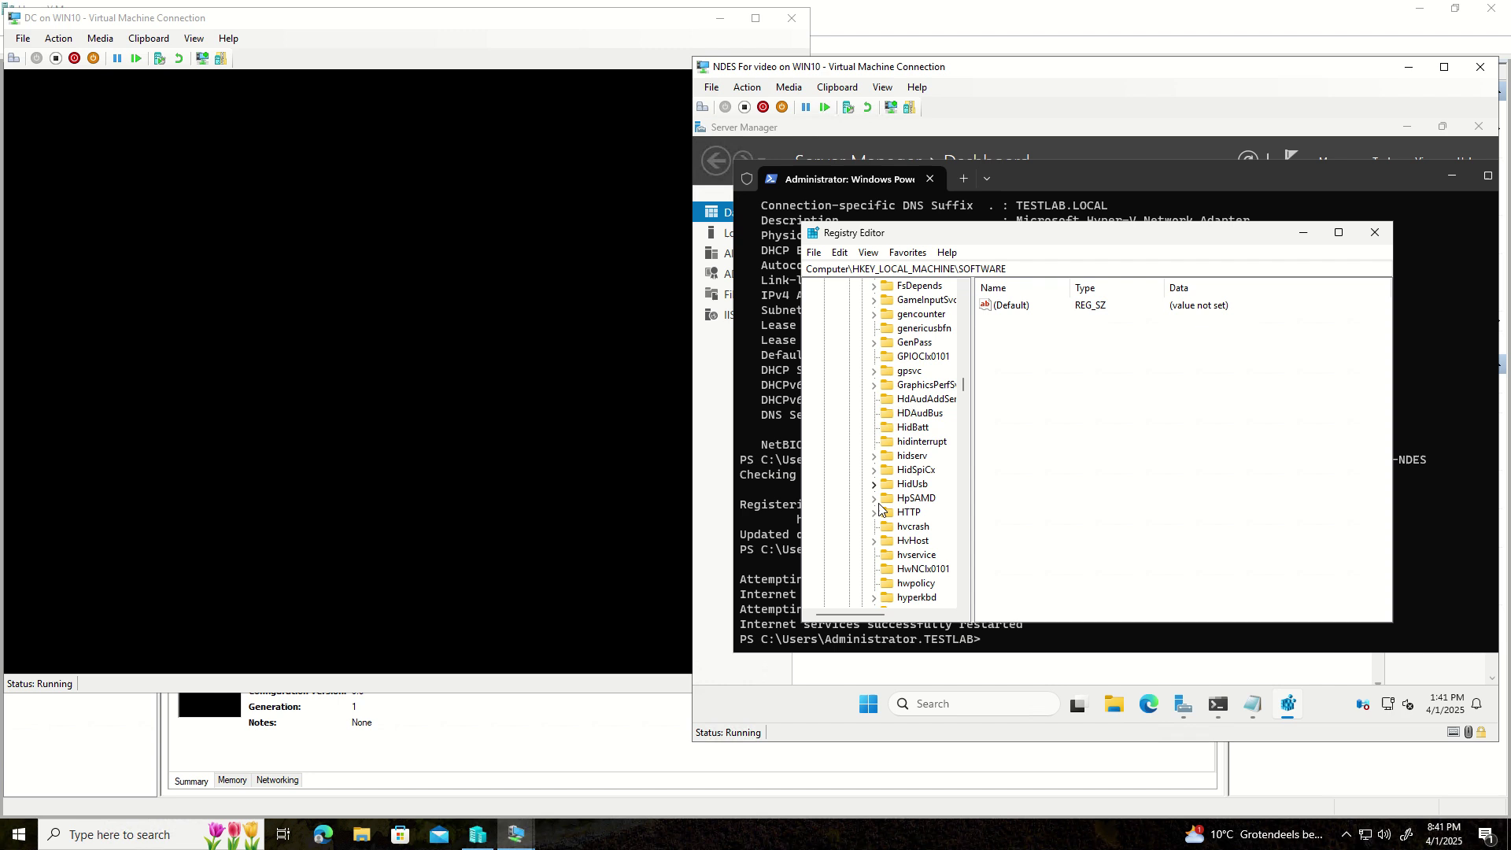
click(875, 512)
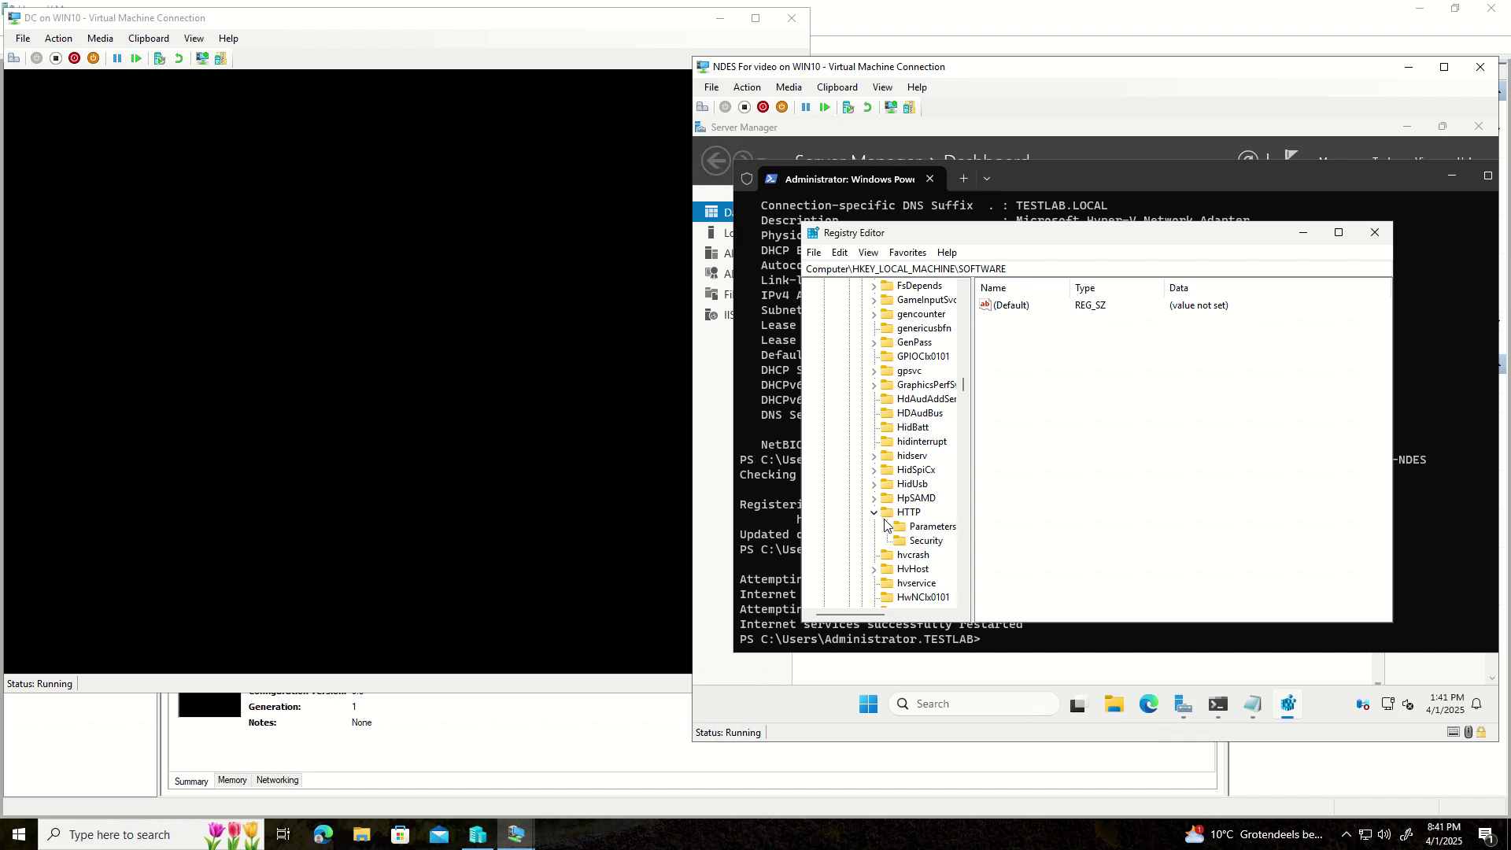
click(897, 528)
click(887, 527)
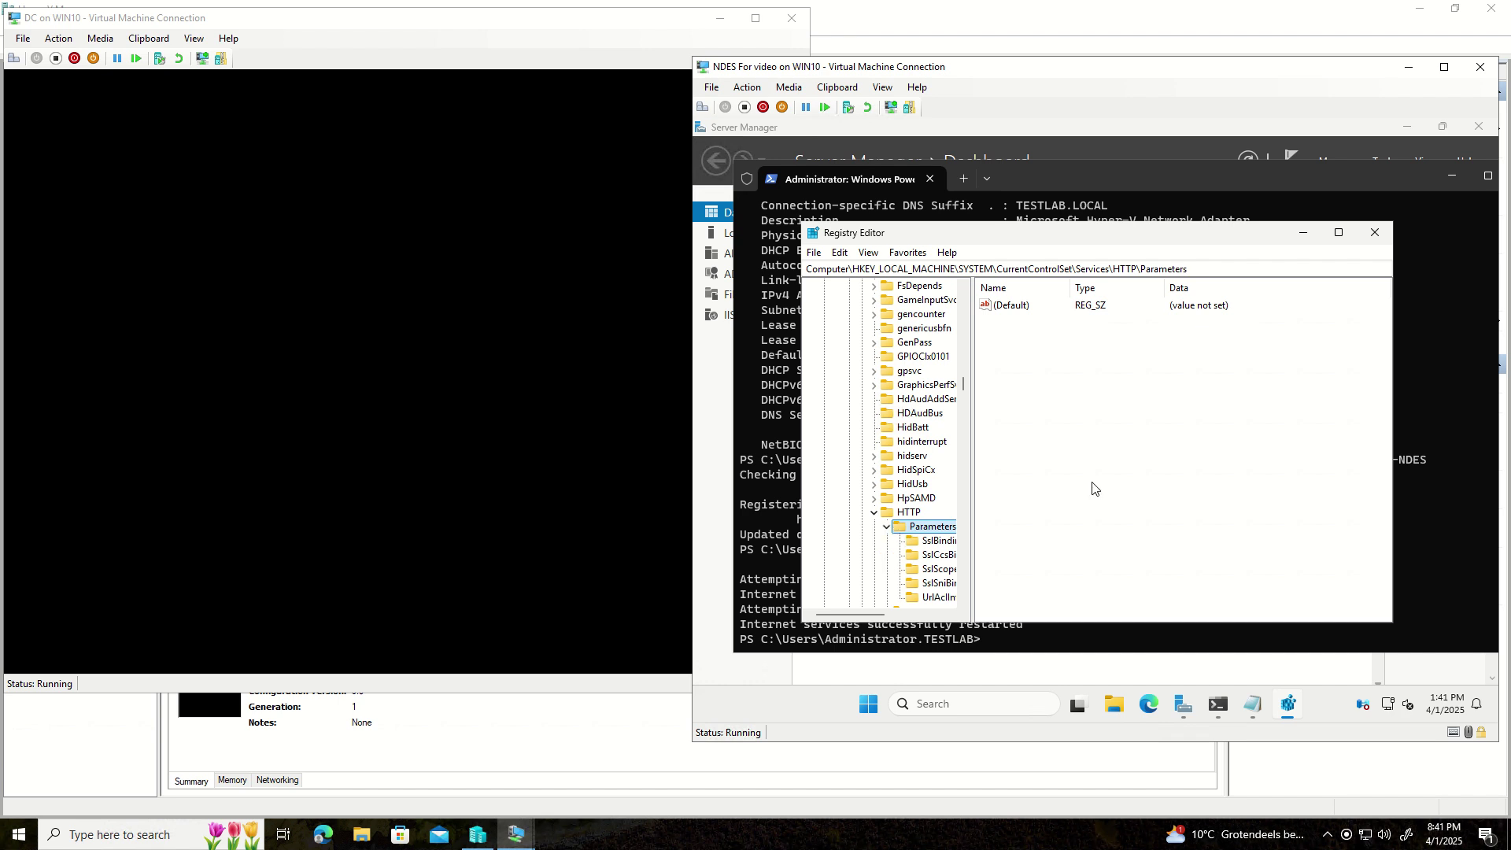
- Add a DWORD (32-bit) value named MaxFieldLength to HTTP Parameters
right_click(1066, 371)
mouse_move(1098, 382)
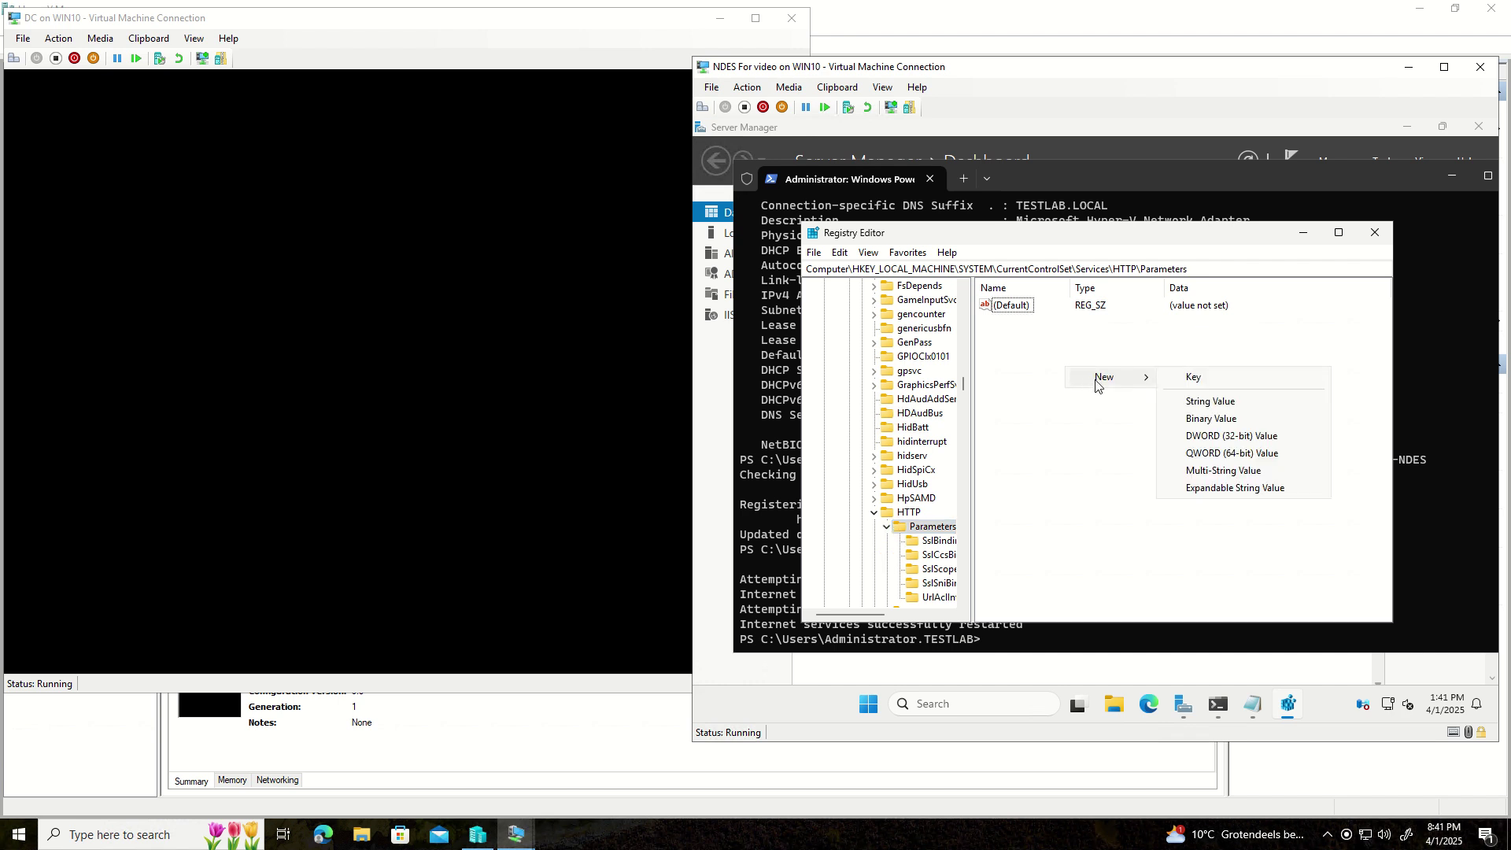
click(1205, 437)
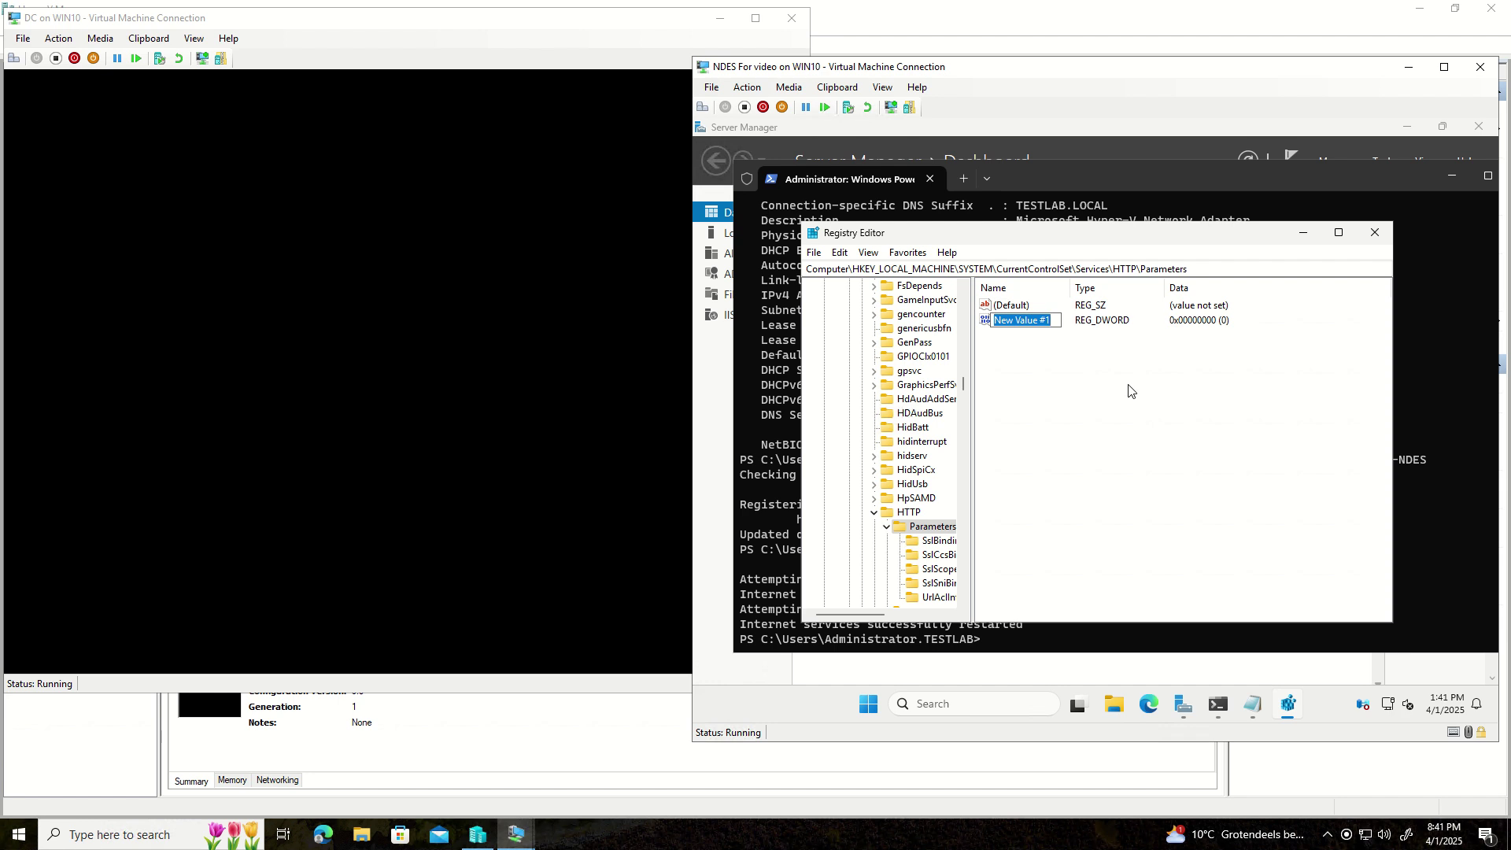
text(MAX)
key(BackSpace)
key(BackSpace)
text(axFieldLength)
key(Return)
- Add a second DWORD (32-bit) value named MaxRequestBytes
right_click(1013, 369)
mouse_move(1059, 374)
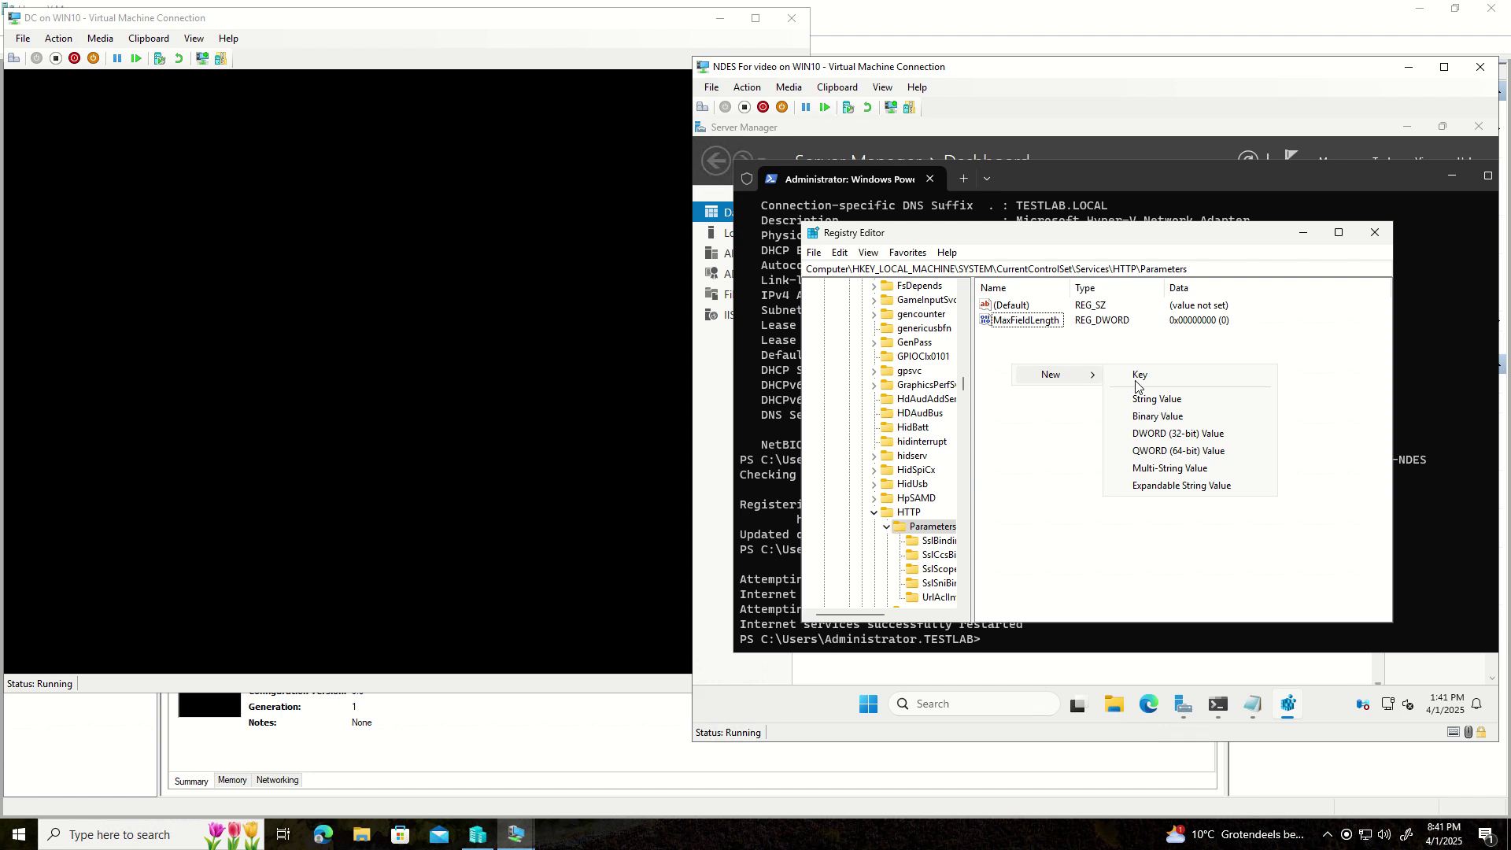
click(1167, 434)
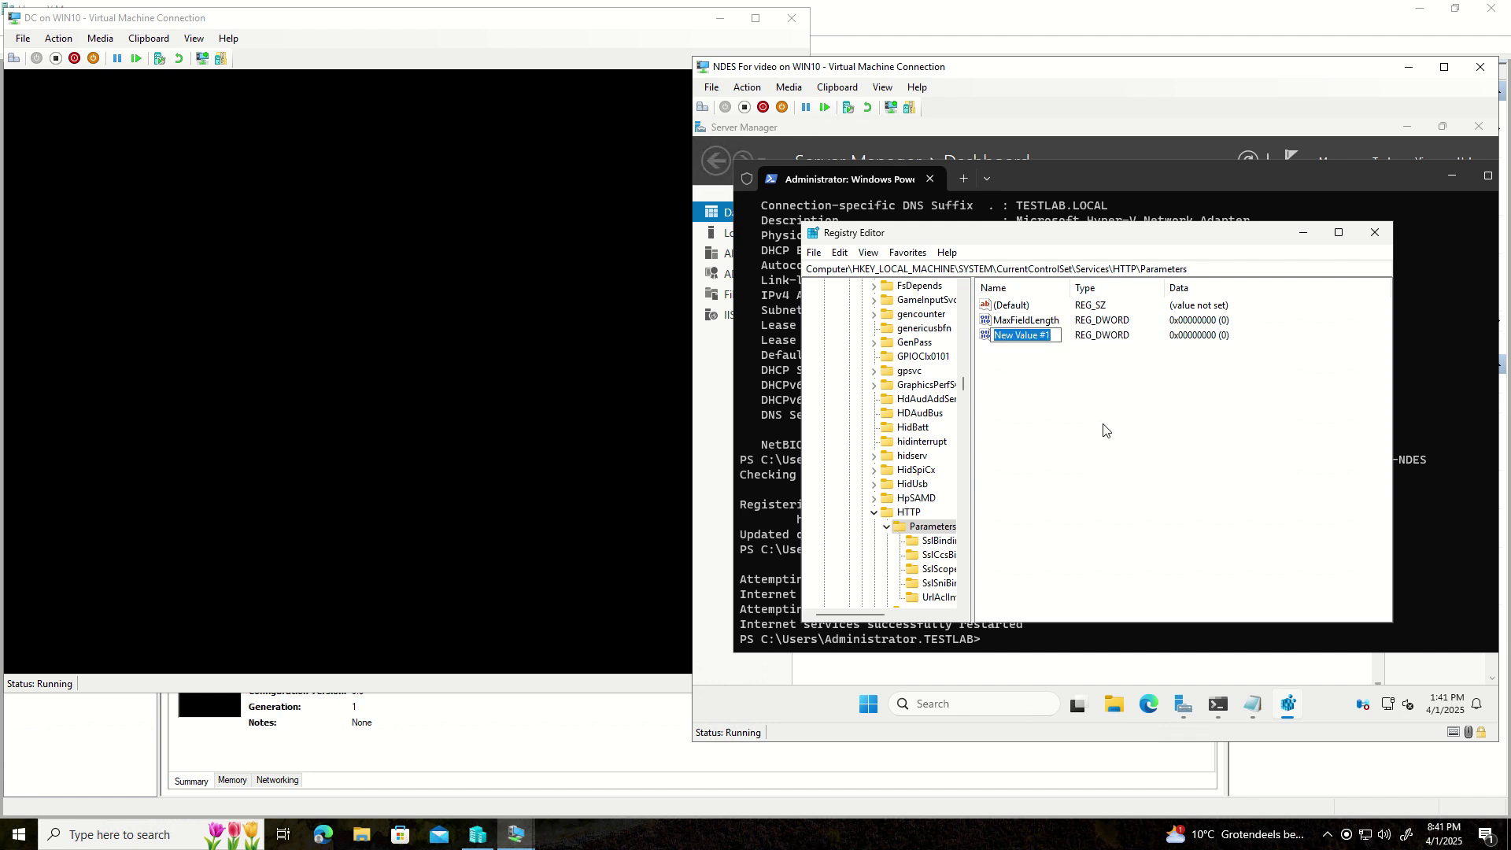
text(MaxRequestBy)
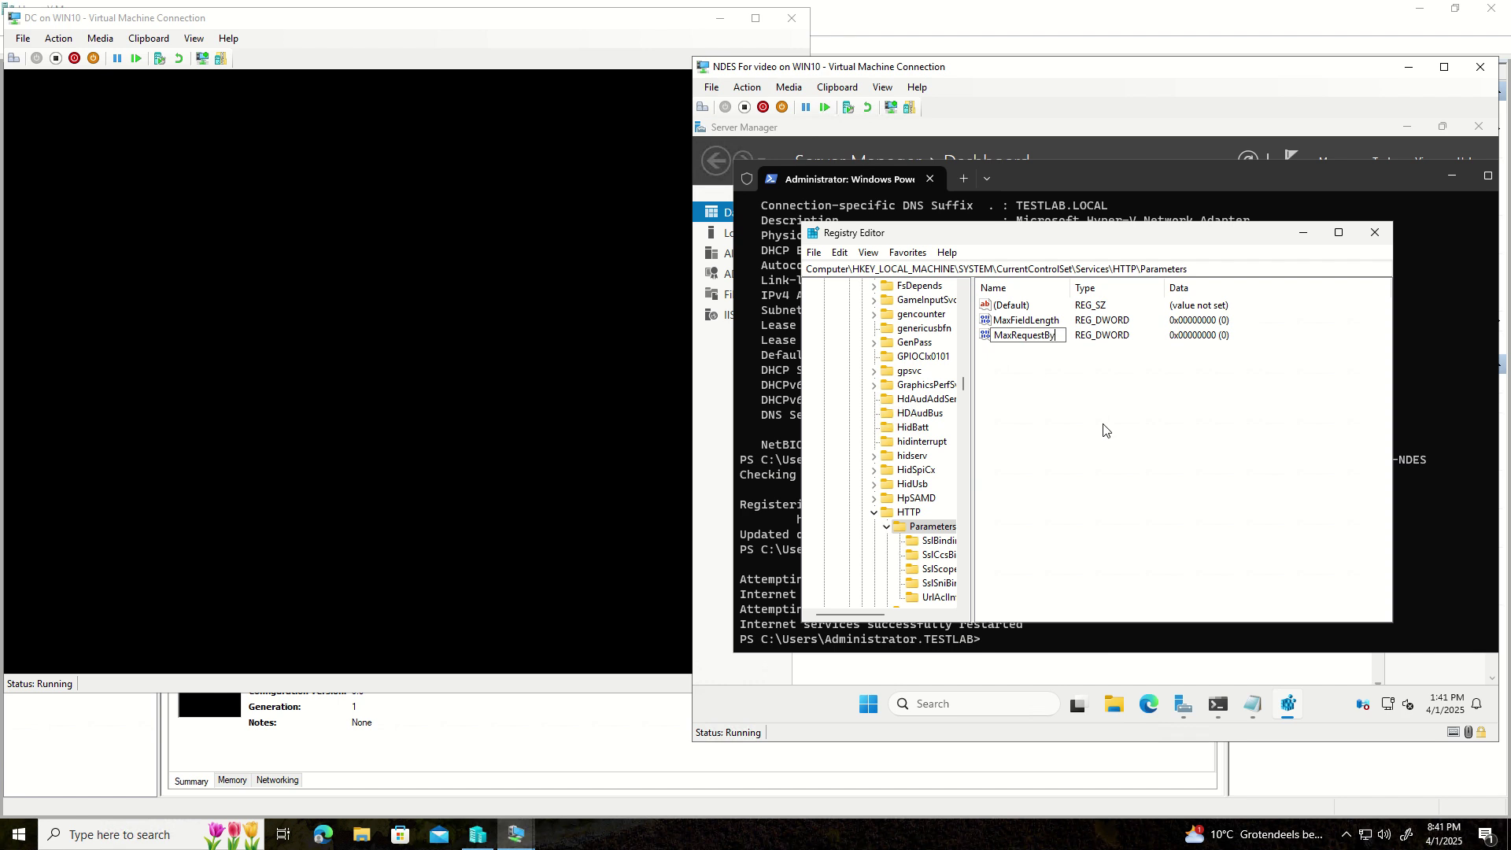
text(tes)
key(Return)
click(1194, 323)
- Set MaxFieldLength to 65534 in Decimal base
double_click(1053, 320)
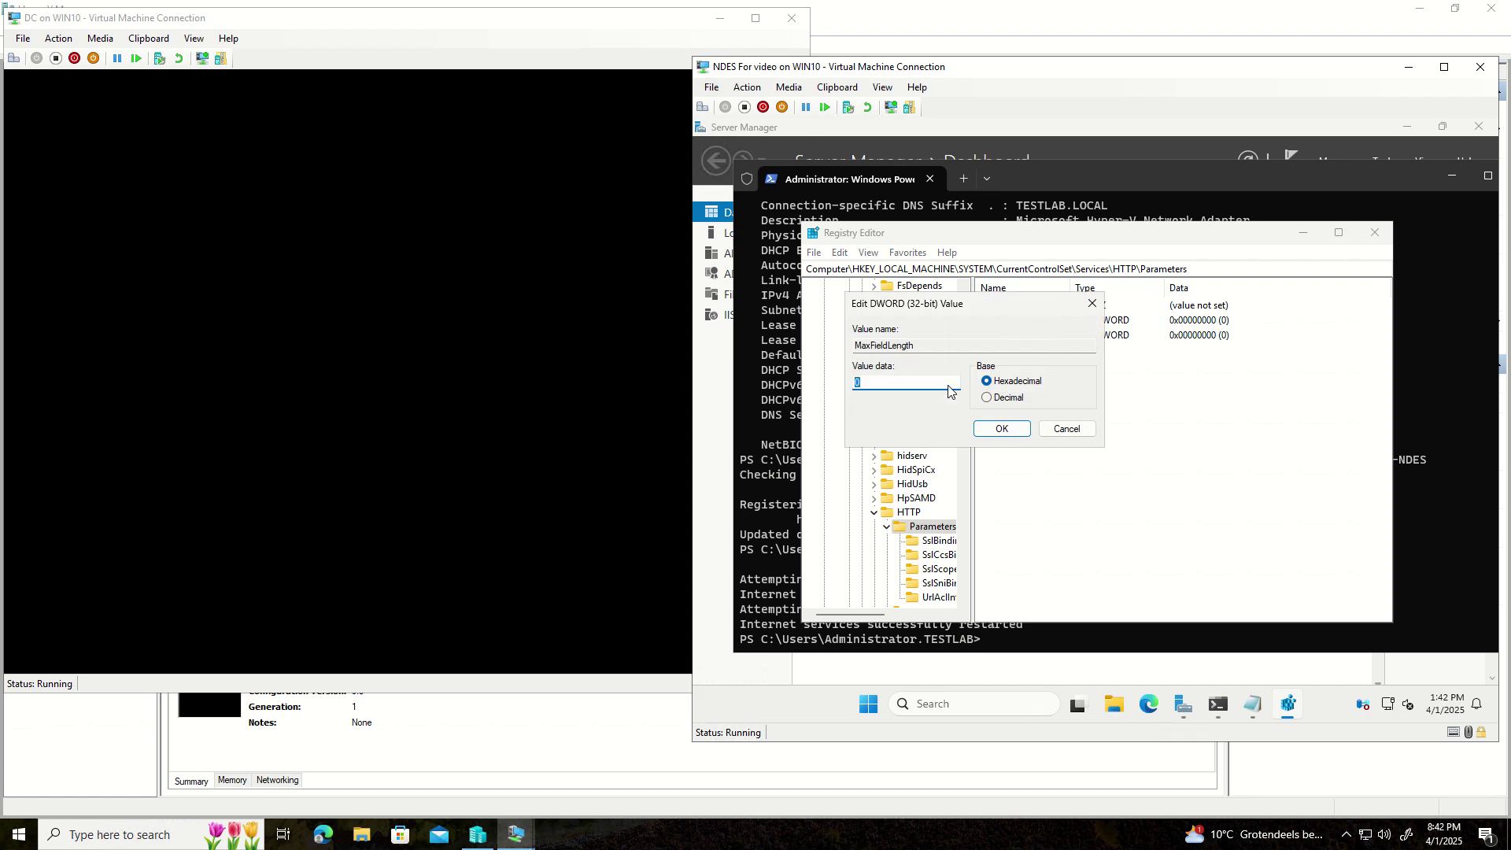
click(999, 399)
click(903, 383)
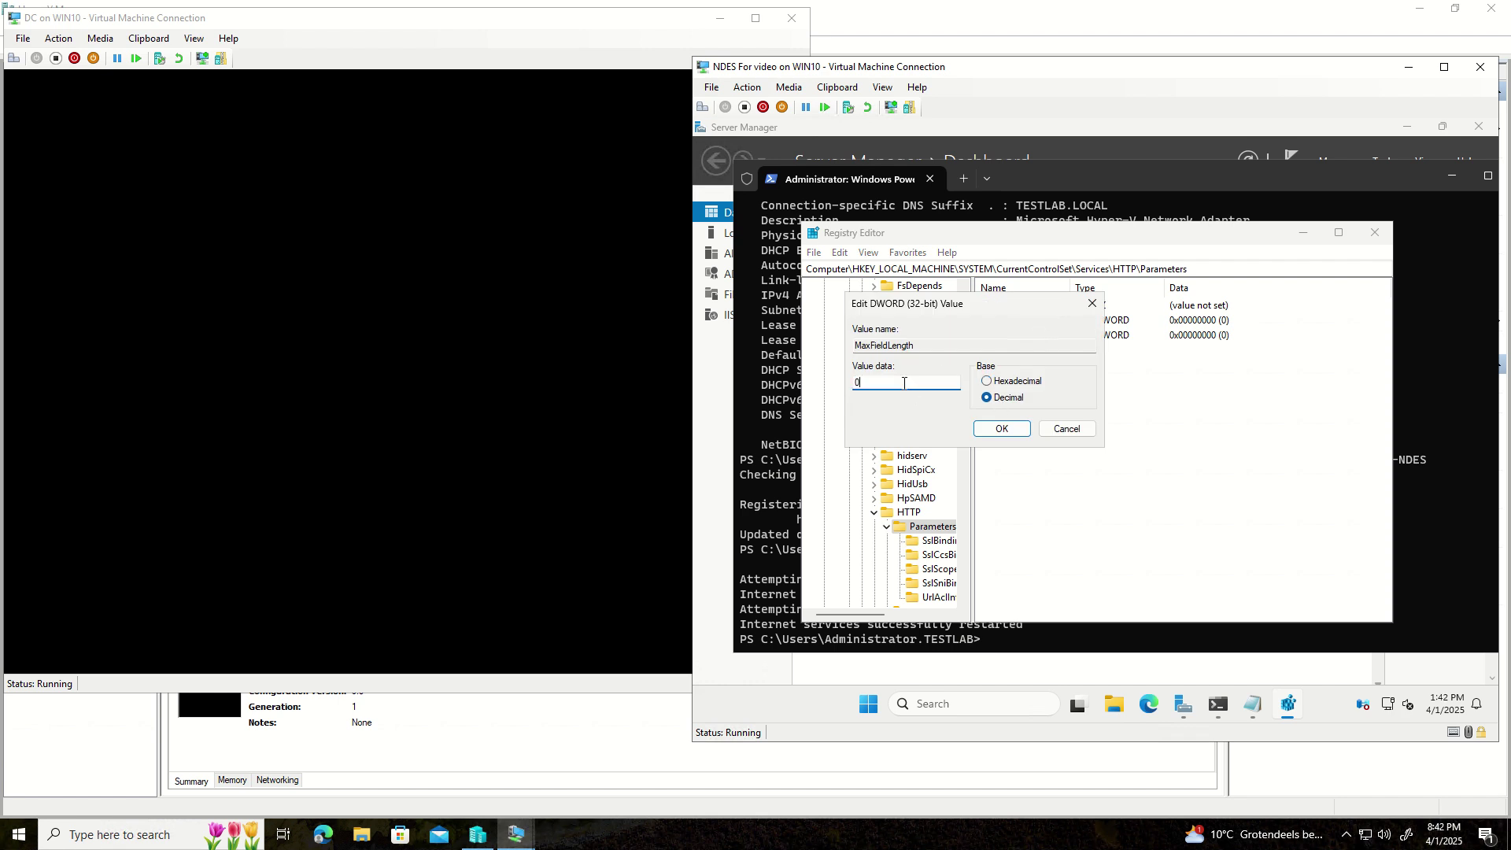
double_click(853, 382)
key(Right)
key(BackSpace)
text(65534)
click(1002, 428)
- Set MaxRequestBytes to 65534 in Decimal base
click(1216, 346)
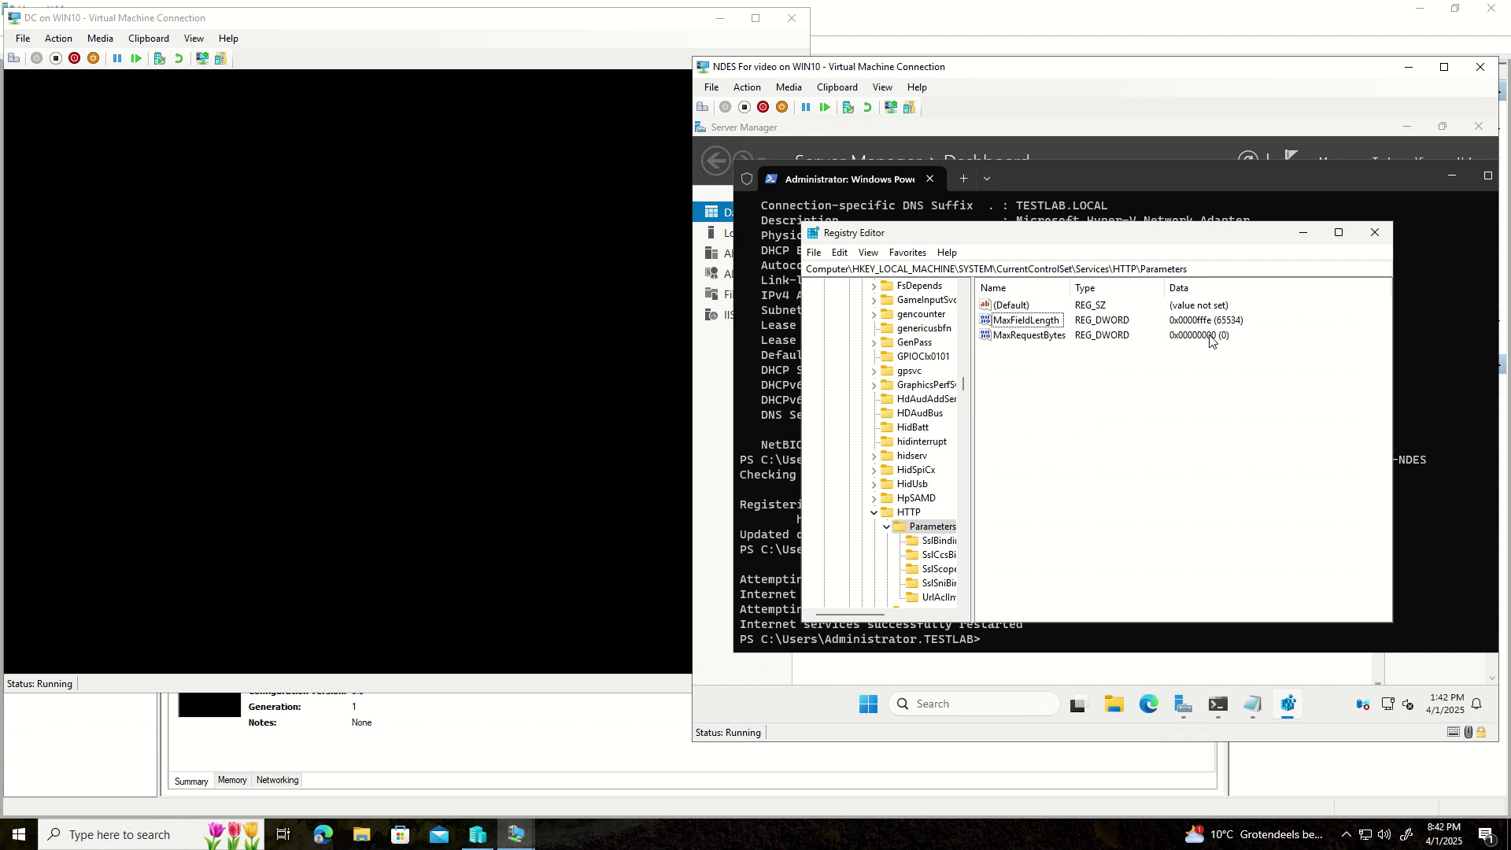
double_click(1022, 337)
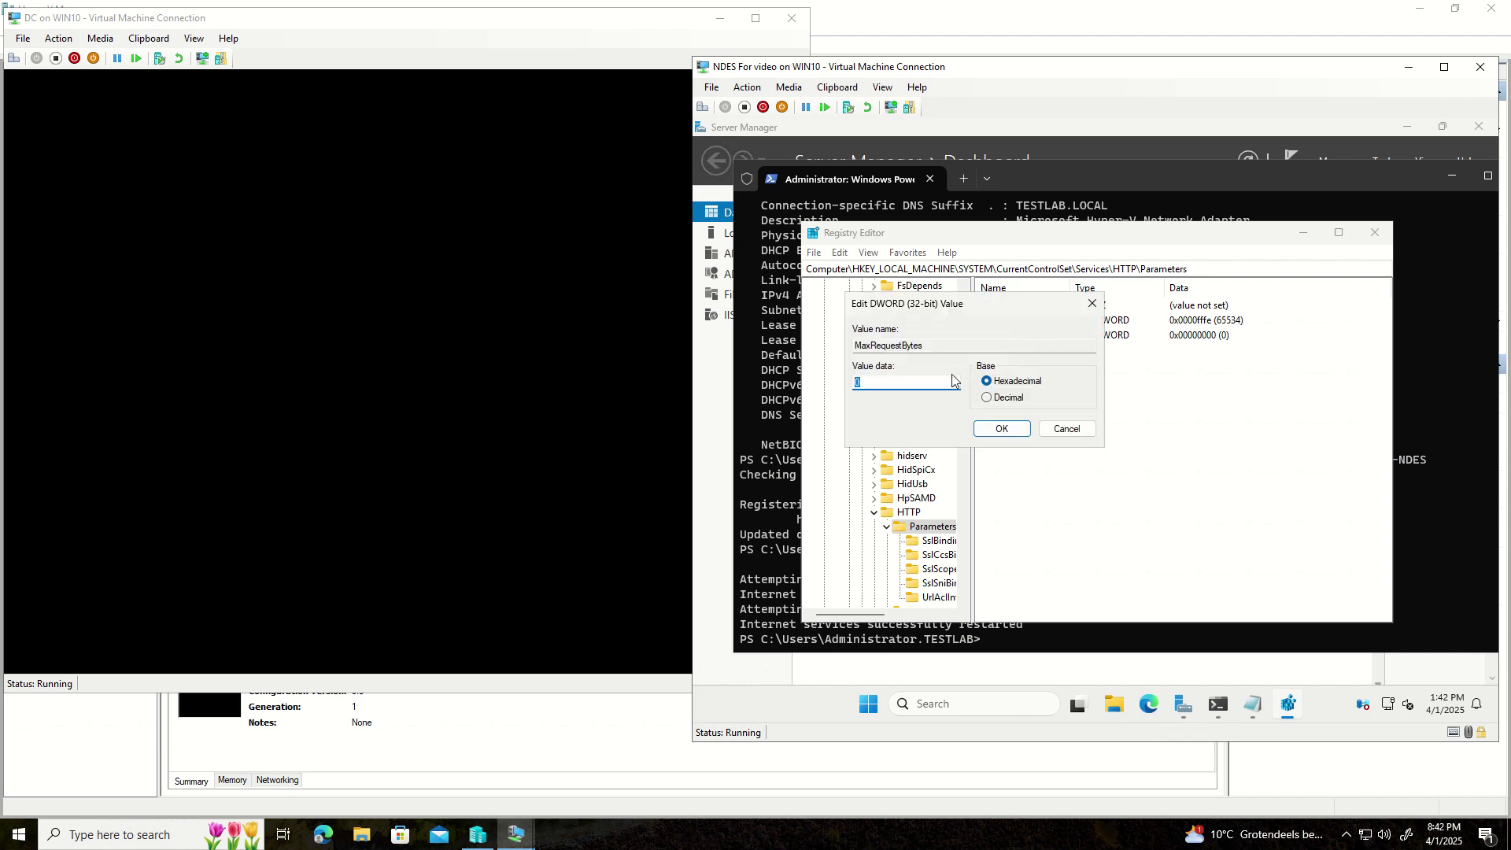
click(986, 397)
drag(909, 384, 812, 384)
text(65534)
click(1007, 434)
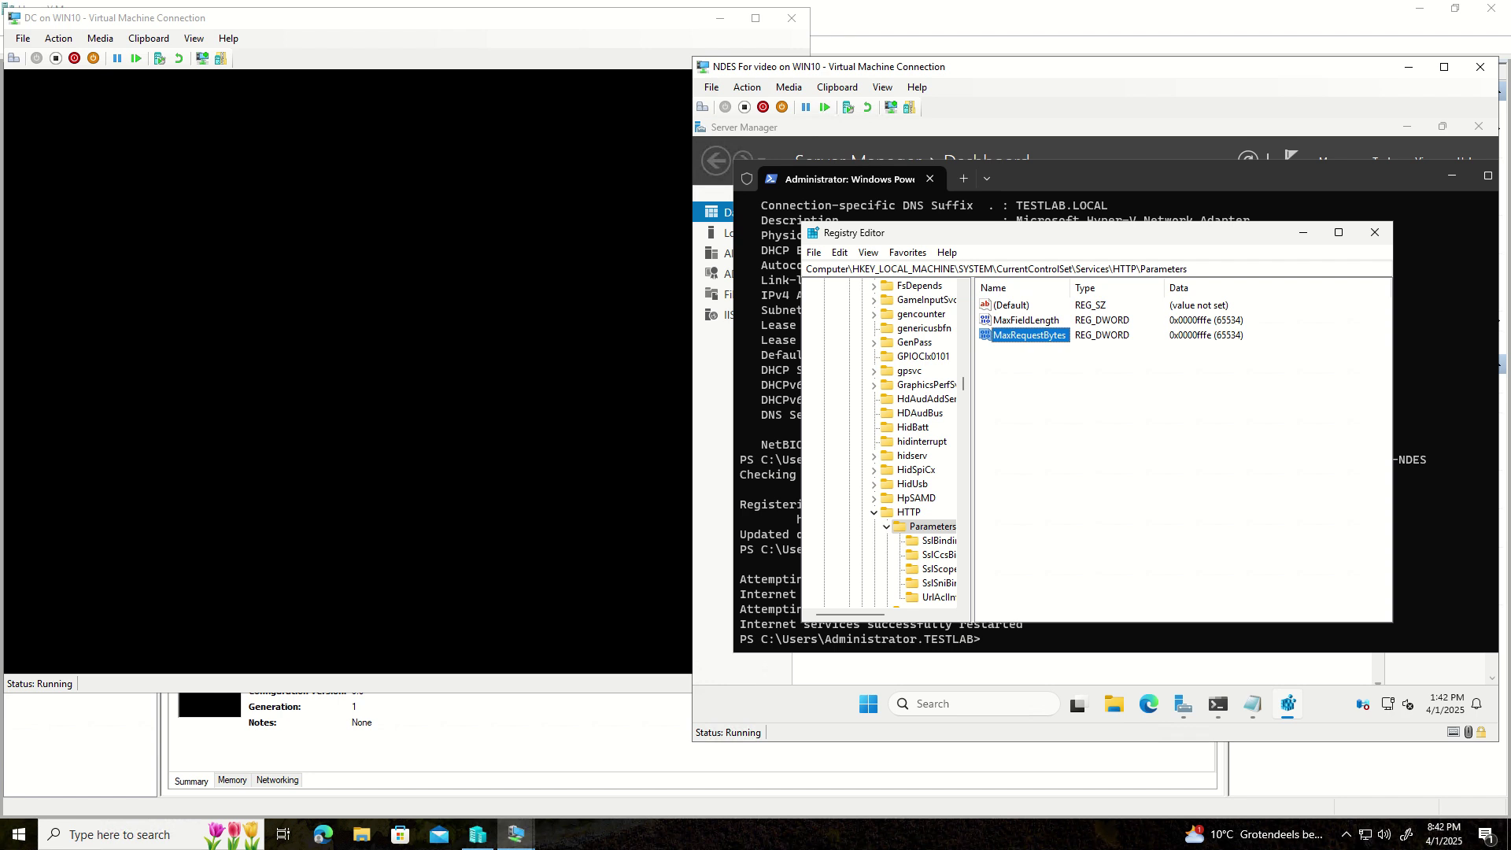
click(1050, 632)
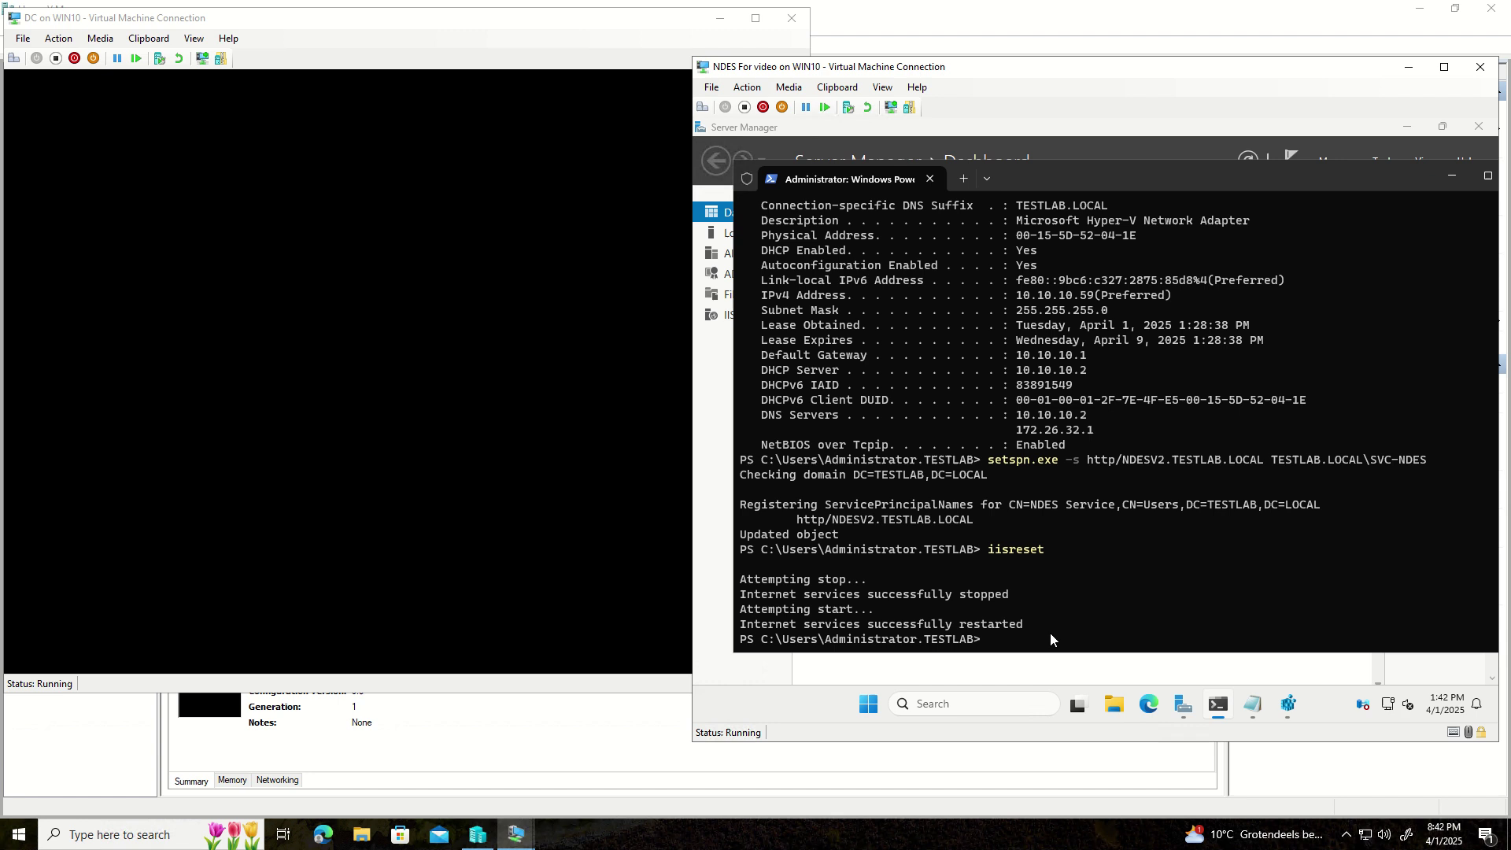
- Run iisreset a second time to restart Internet services with the new limits
text(iisreset)
key(Return)
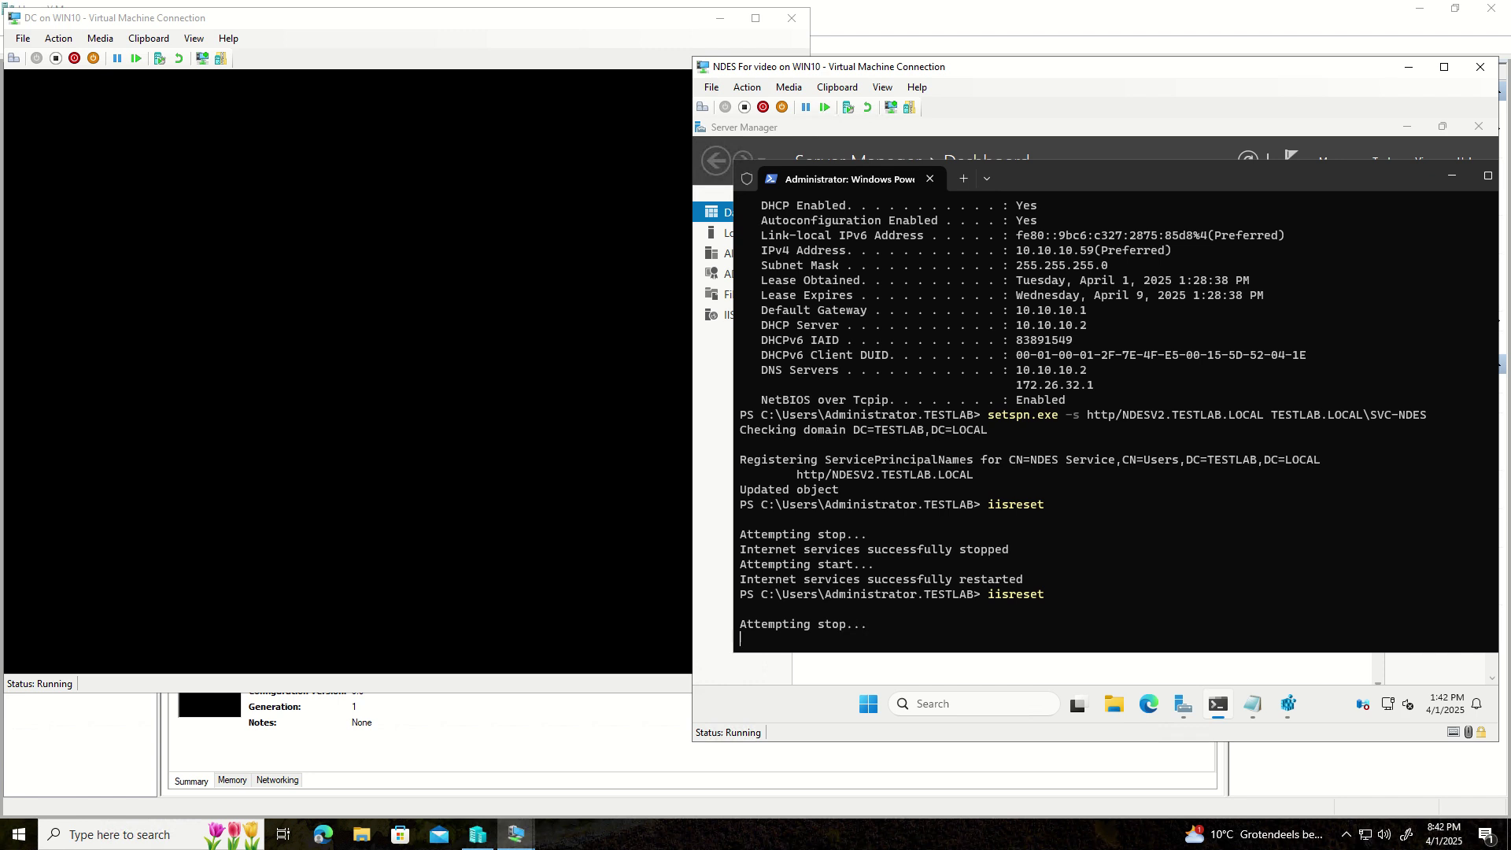
click(1156, 707)
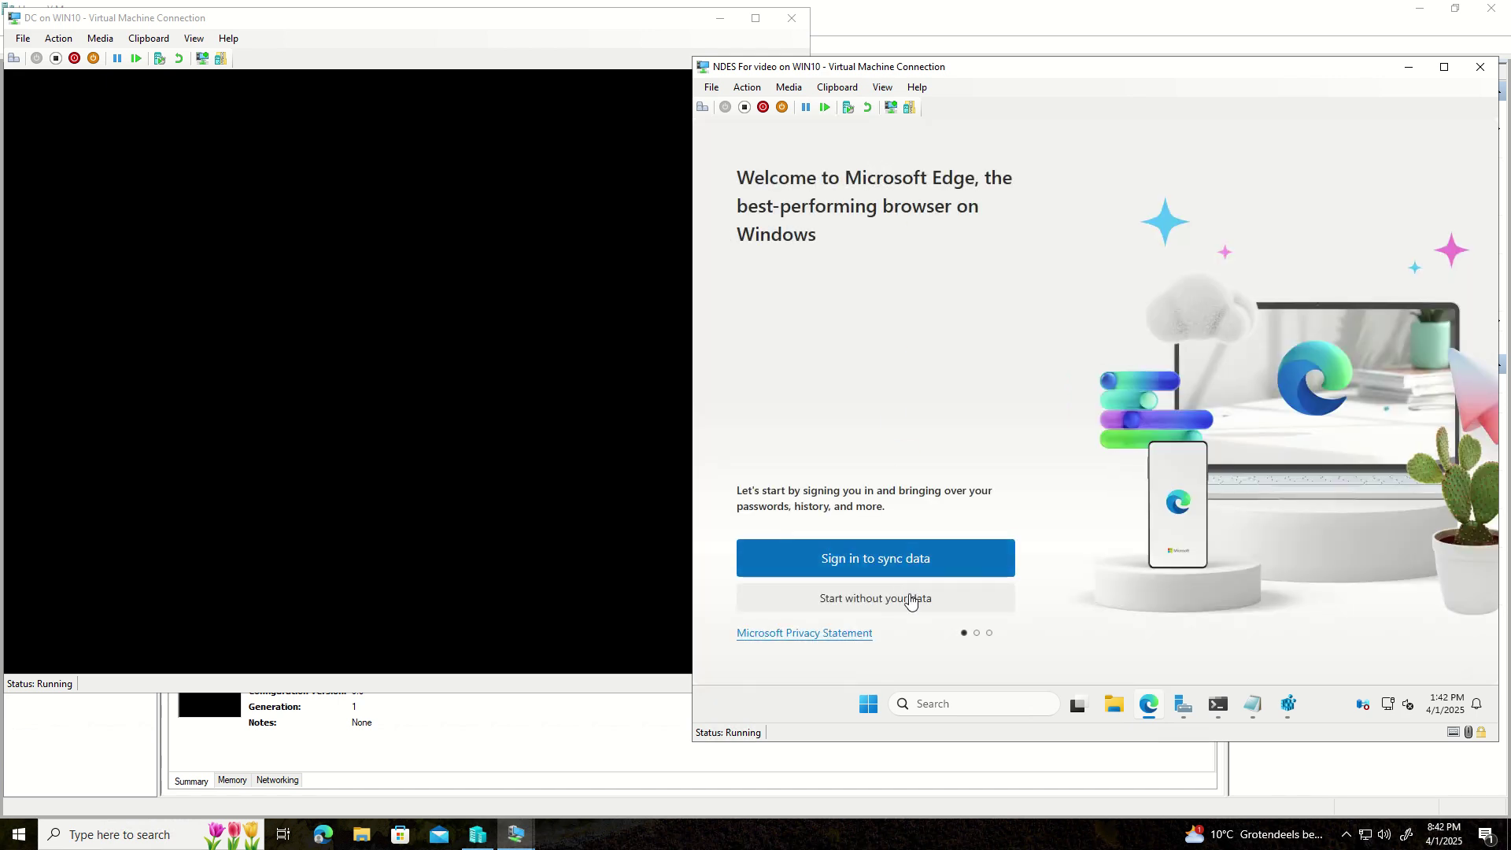
- Finish Edge's first-run setup without syncing browsing data
click(910, 600)
click(858, 602)
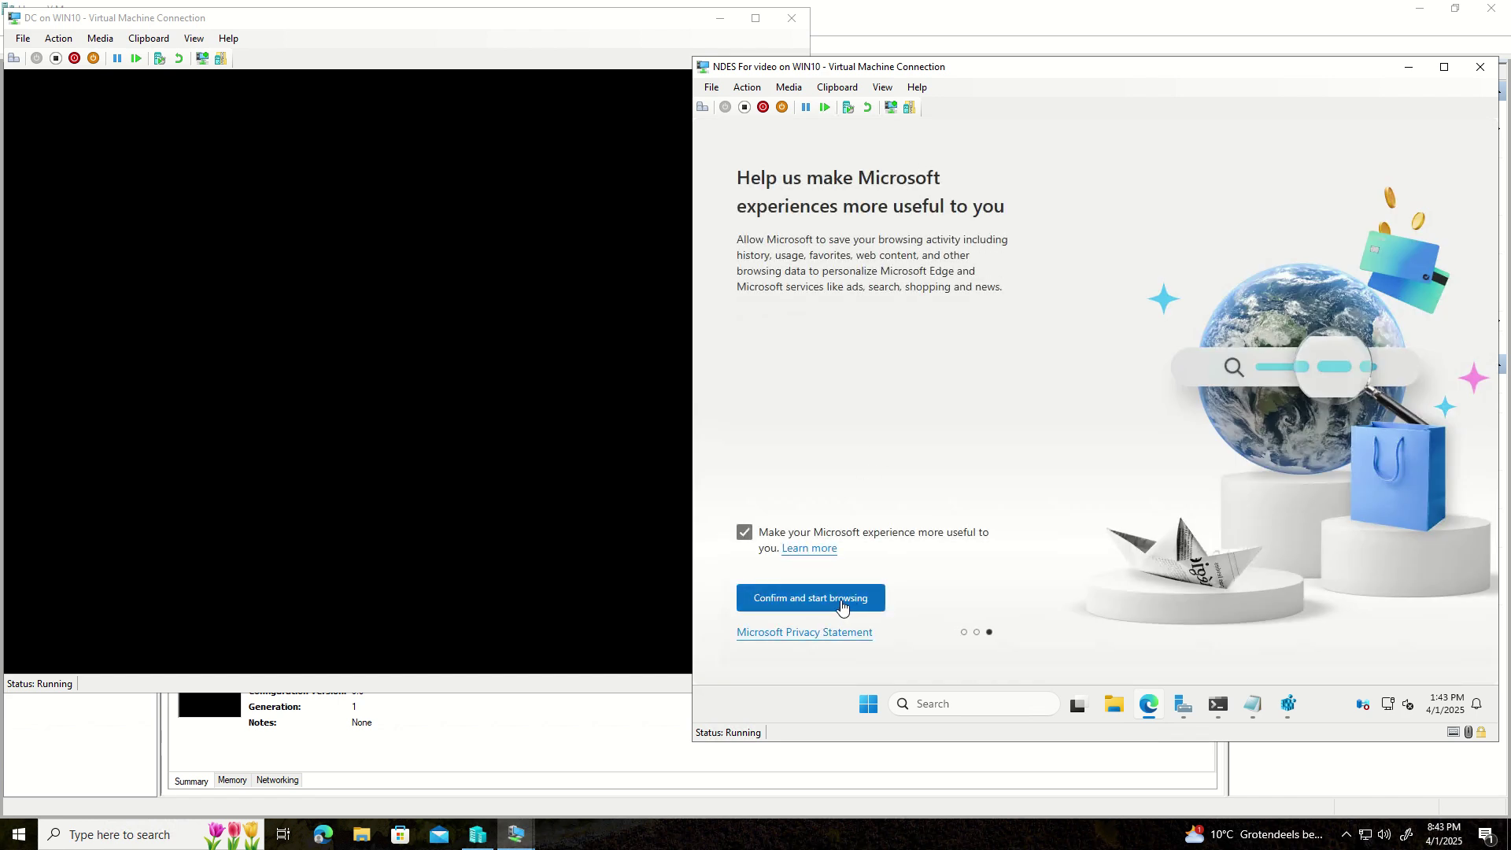
click(844, 600)
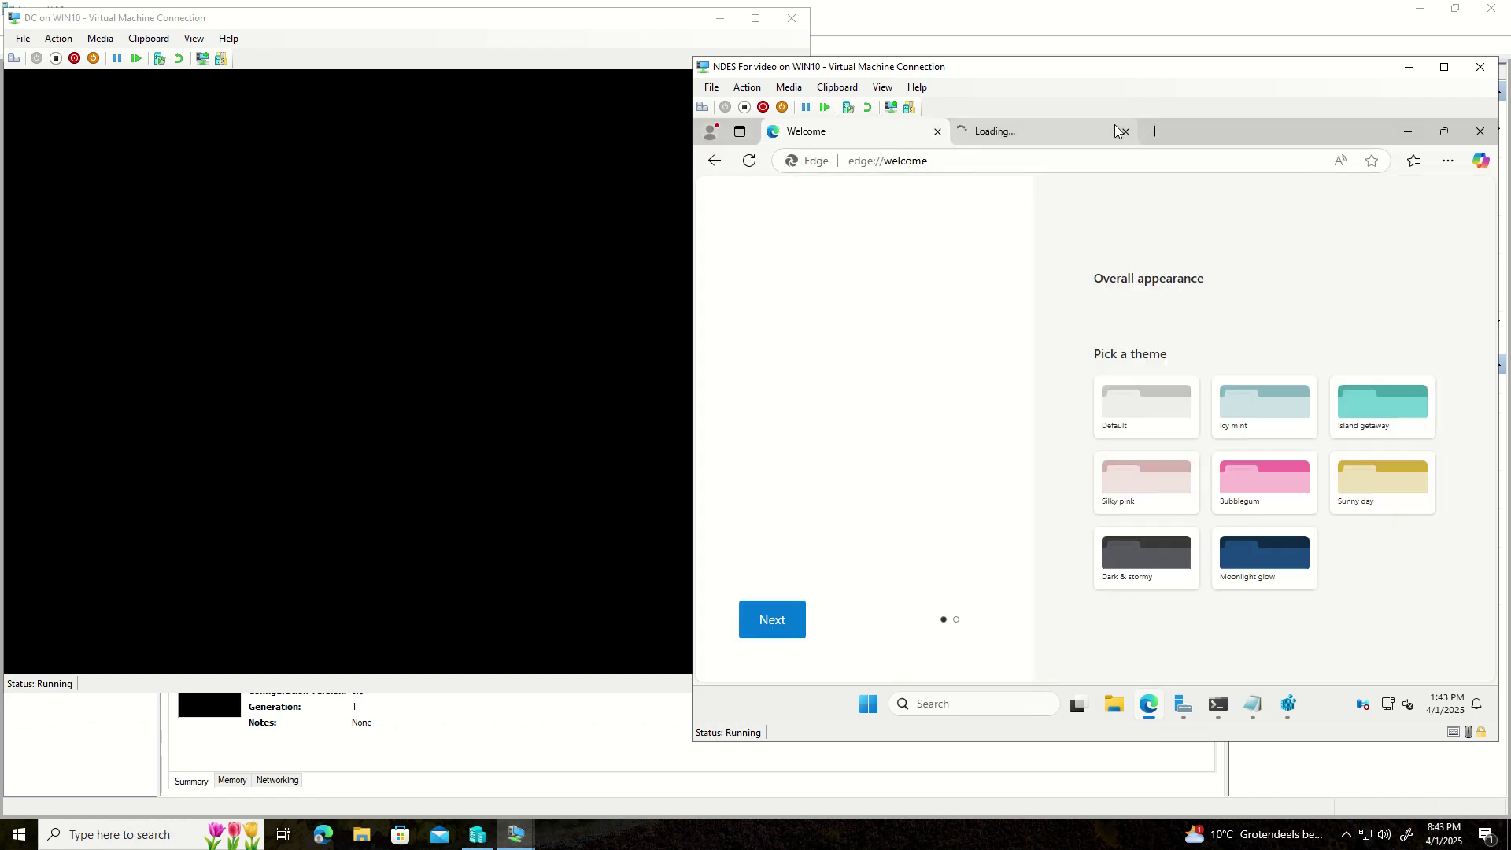
- Start typing http in the address bar, then open a new tab and accept its privacy notice
click(923, 165)
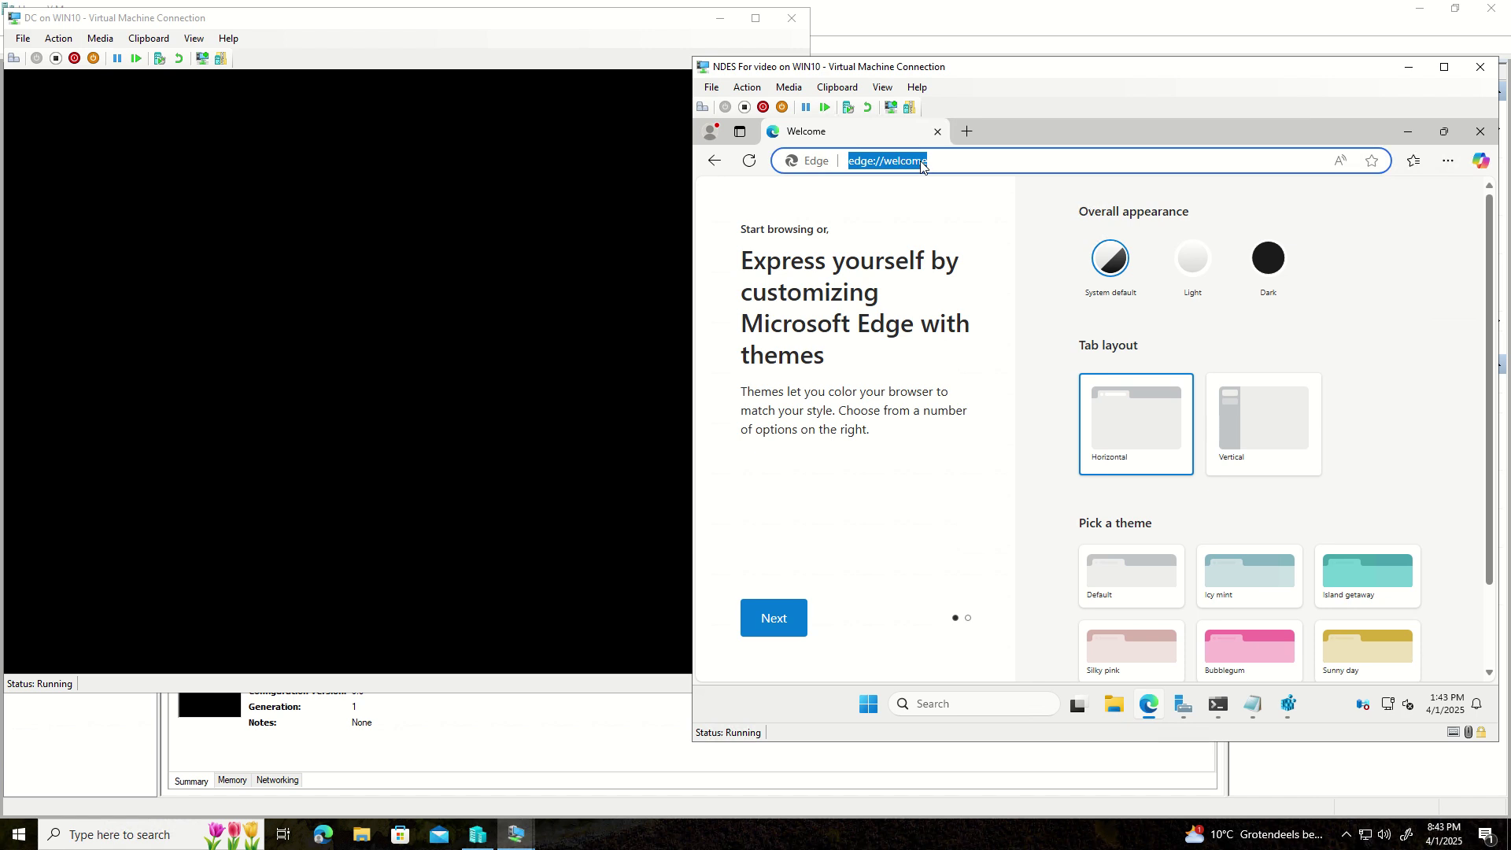
text(http)
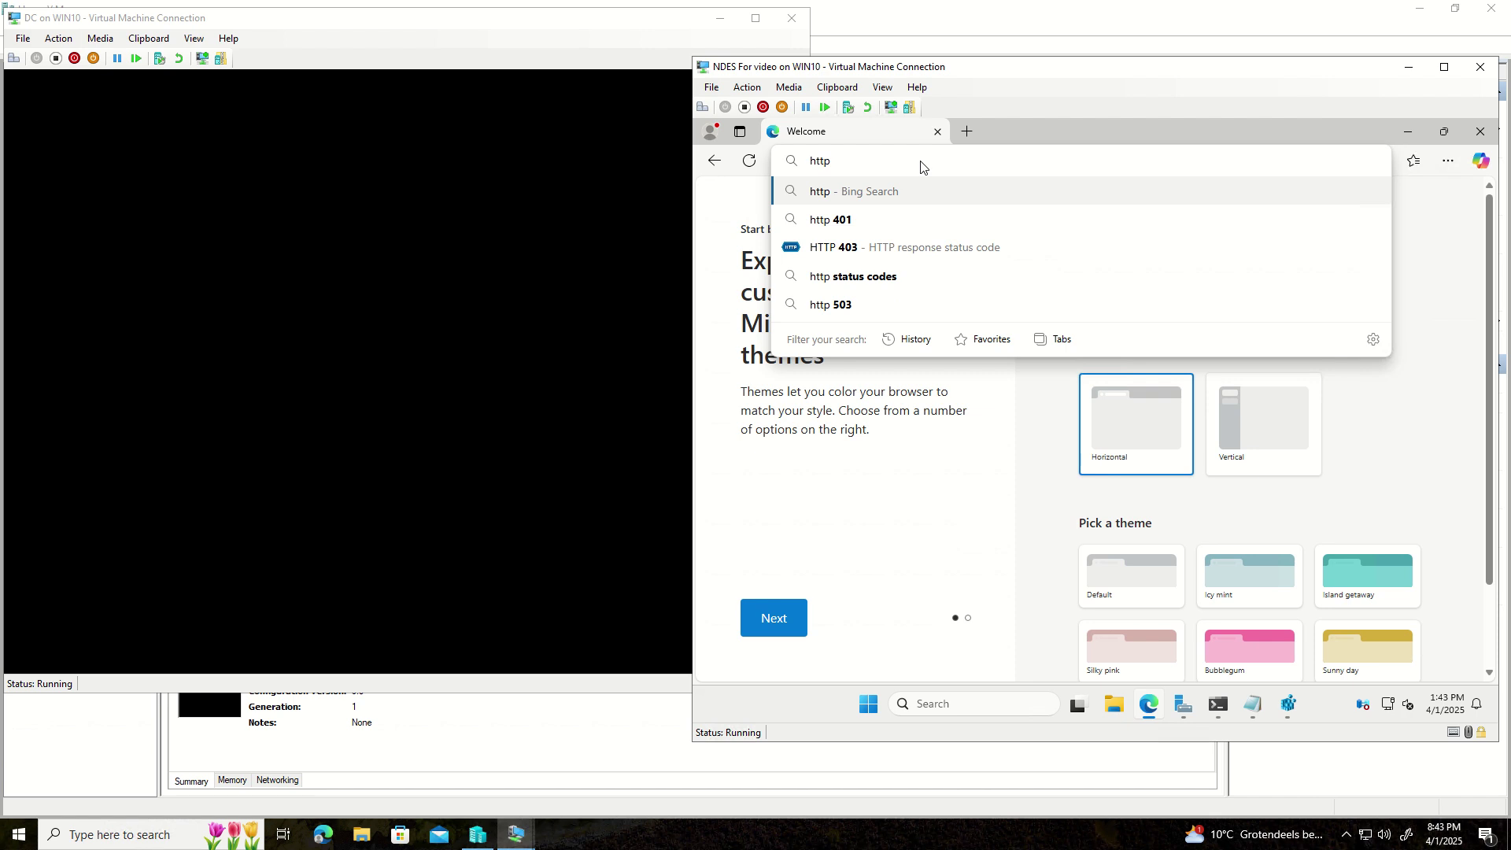
text(±)
key(BackSpace)
click(967, 131)
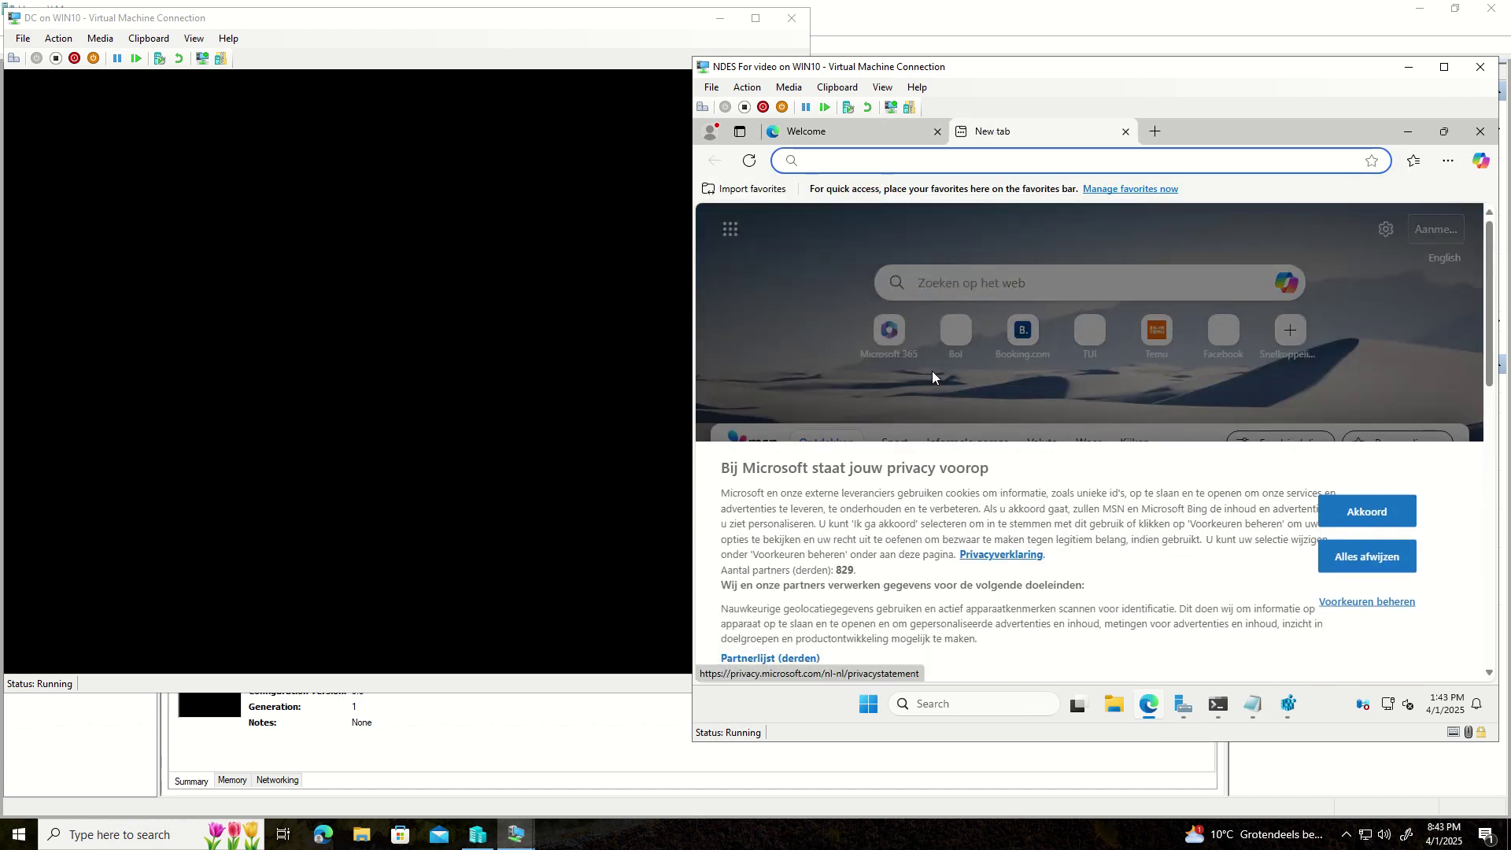
click(883, 330)
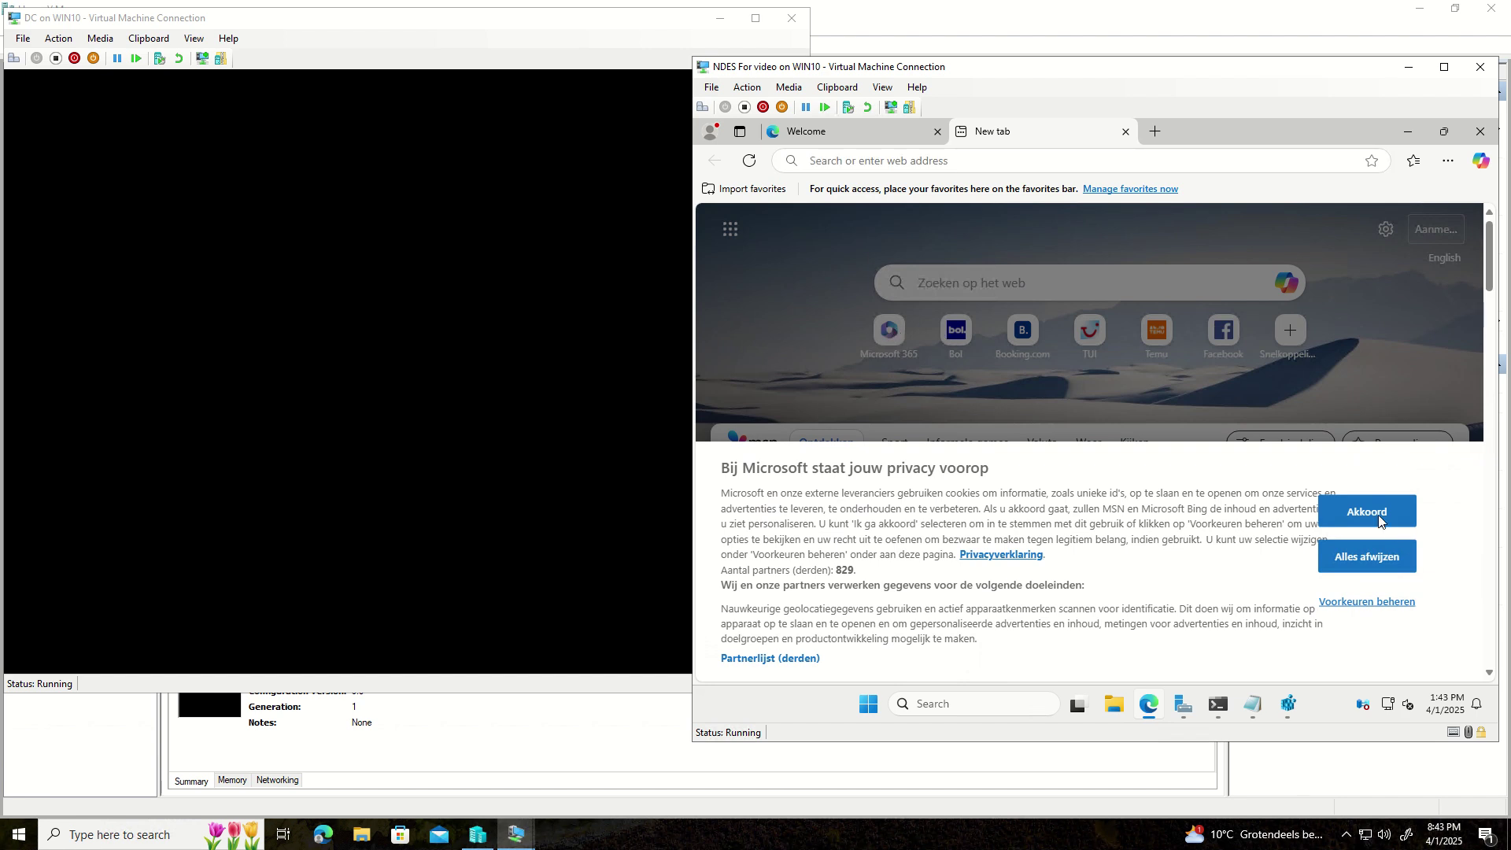
click(956, 332)
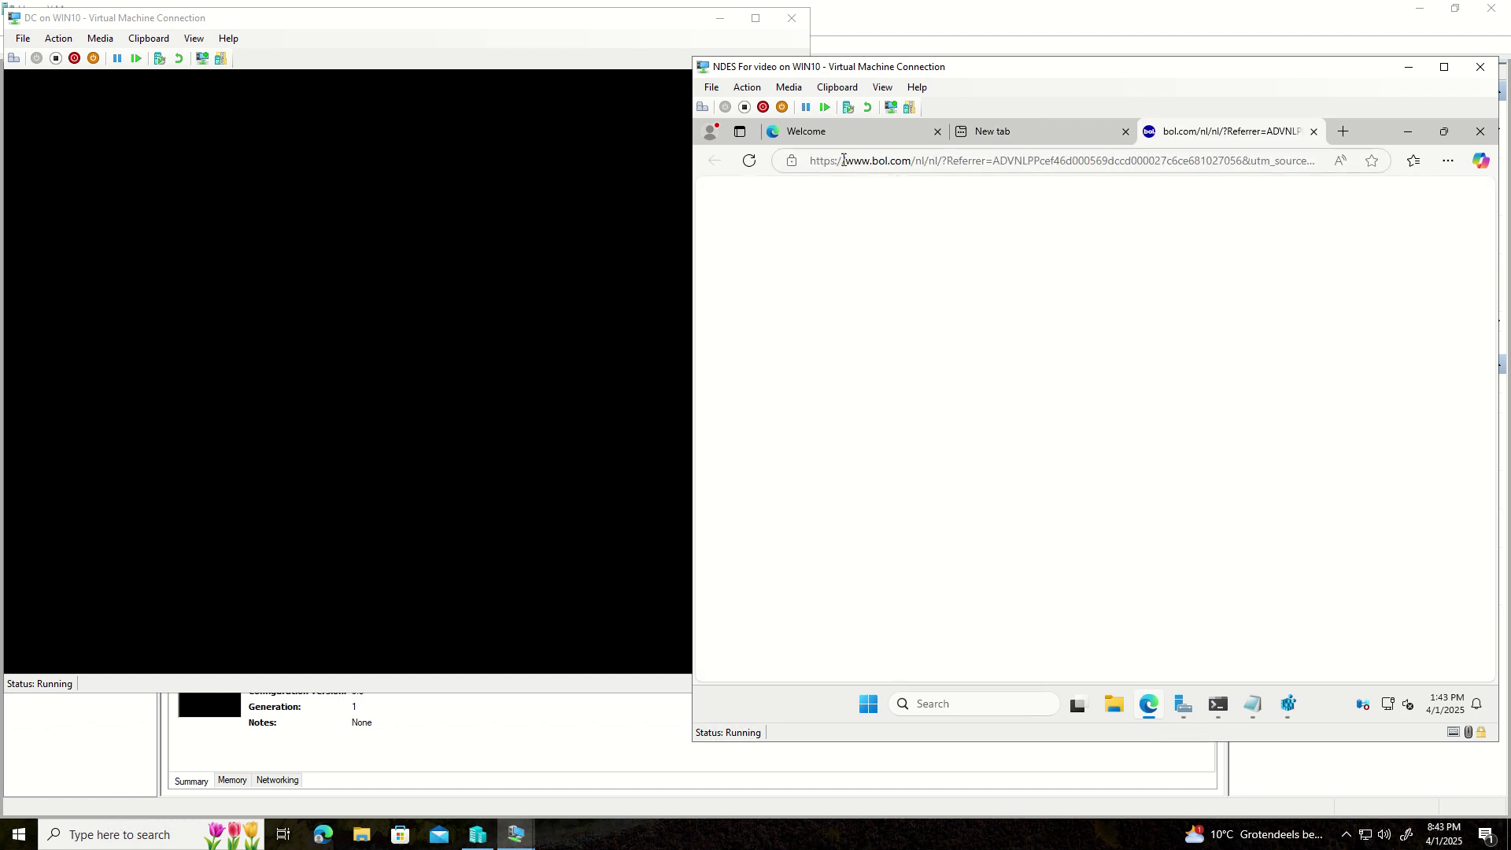
drag(843, 160, 805, 161)
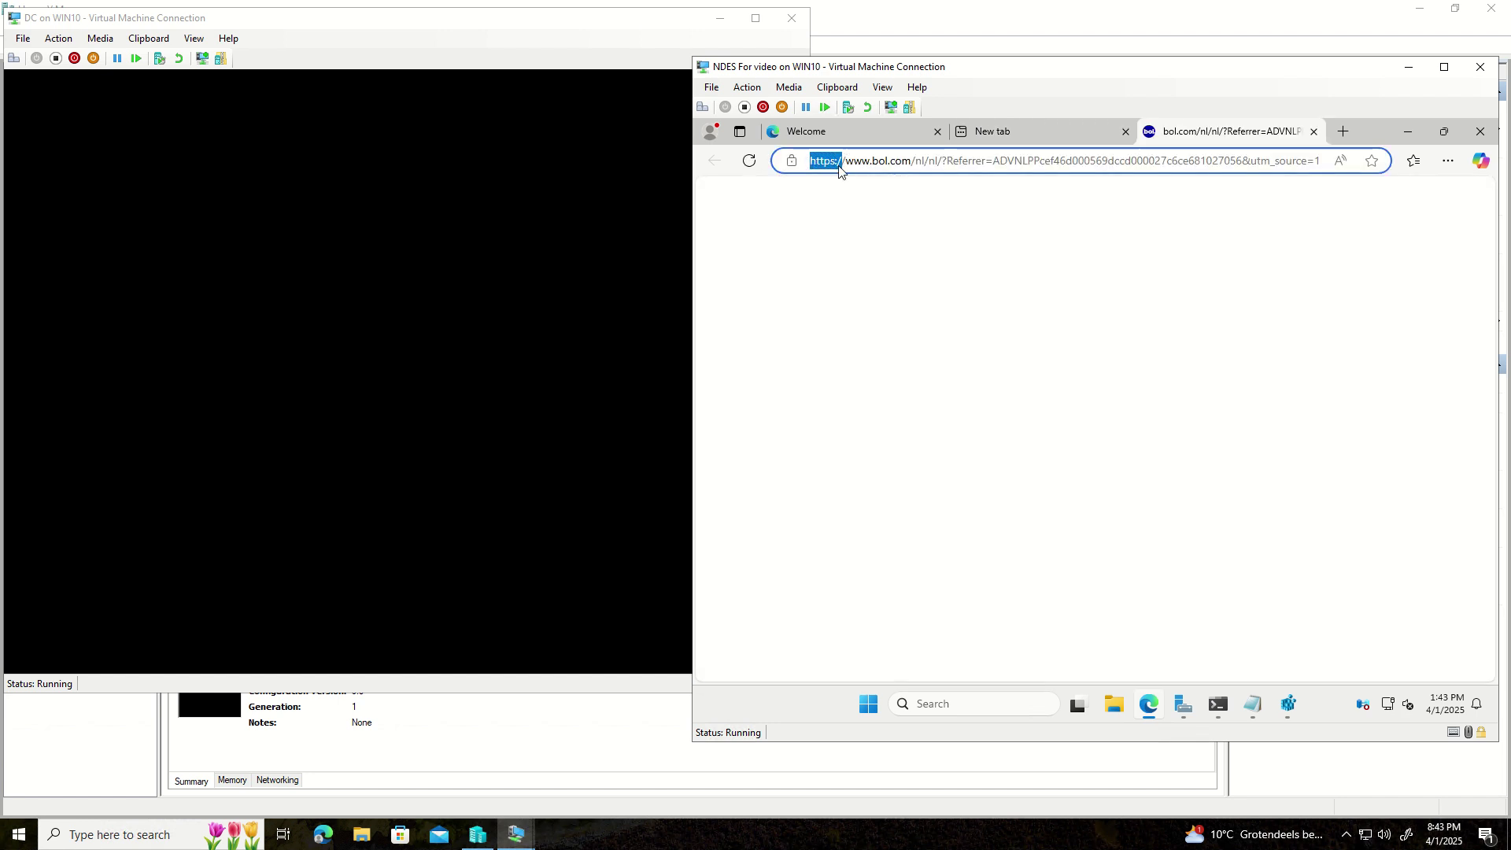
click(842, 162)
double_click(838, 162)
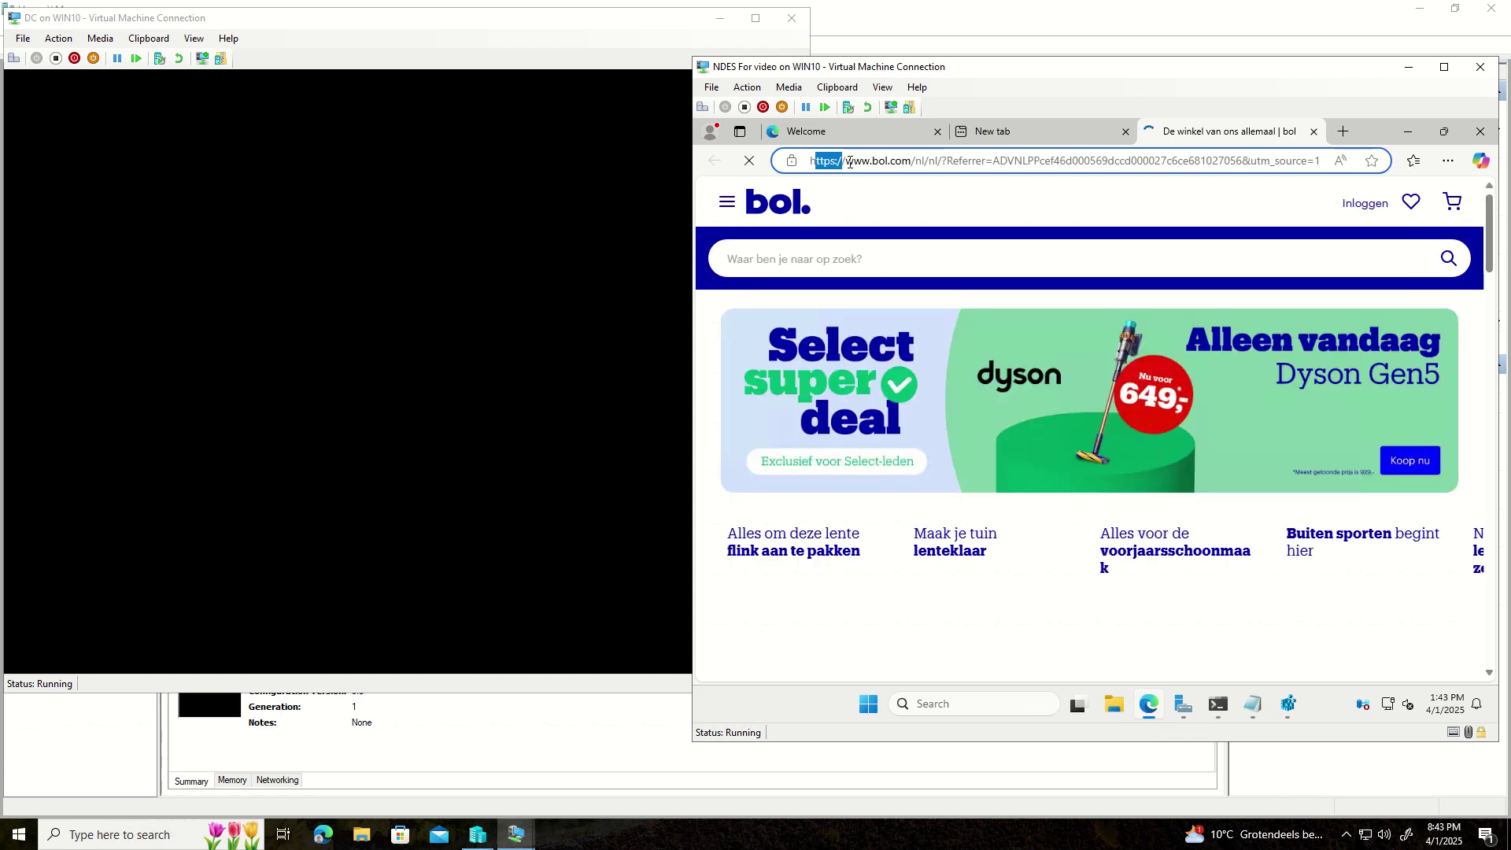
click(836, 164)
key(shift+Home)
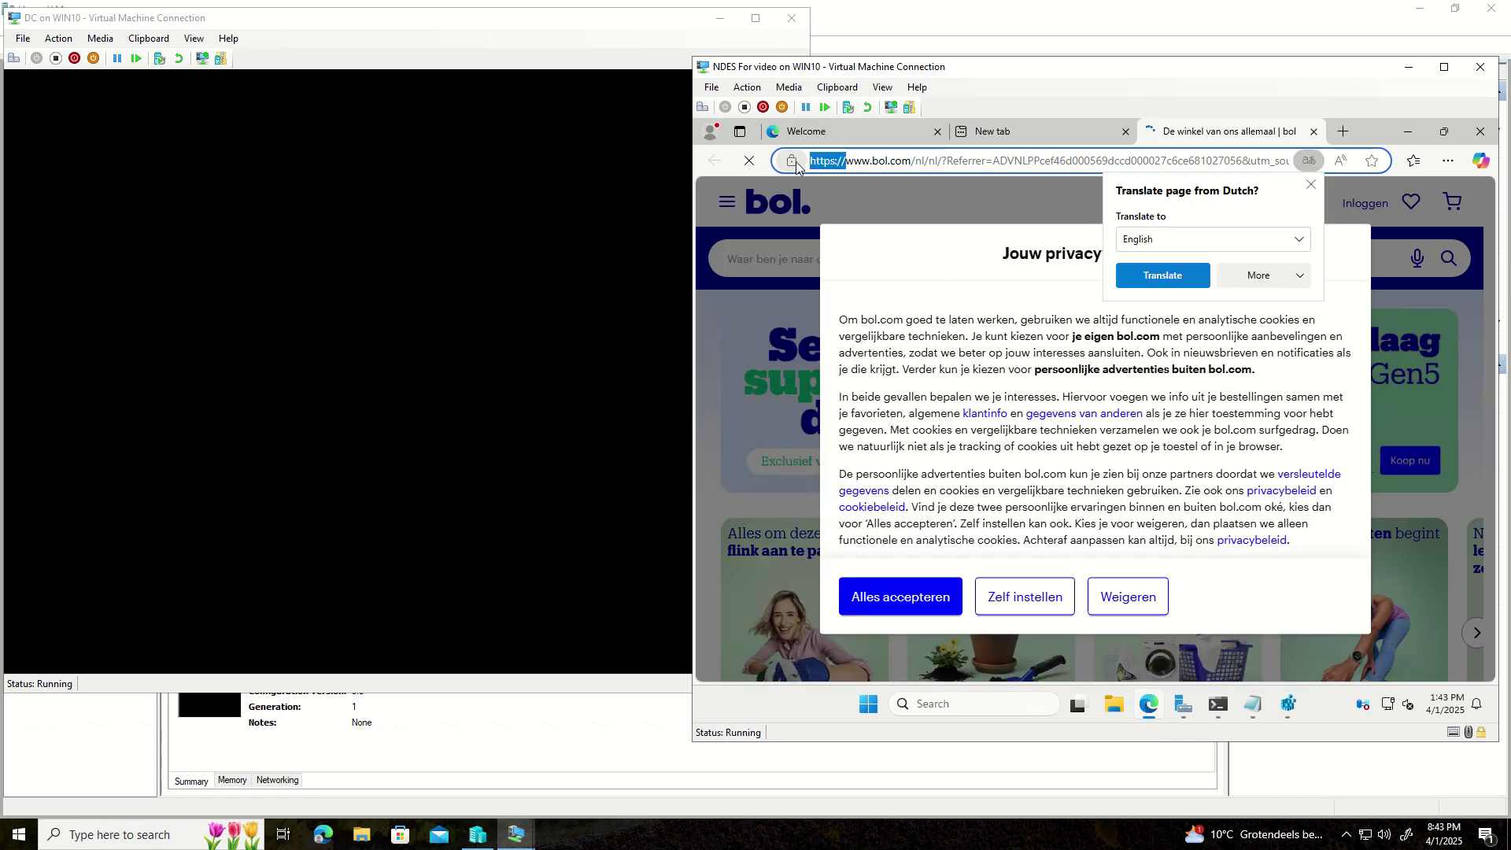
click(970, 131)
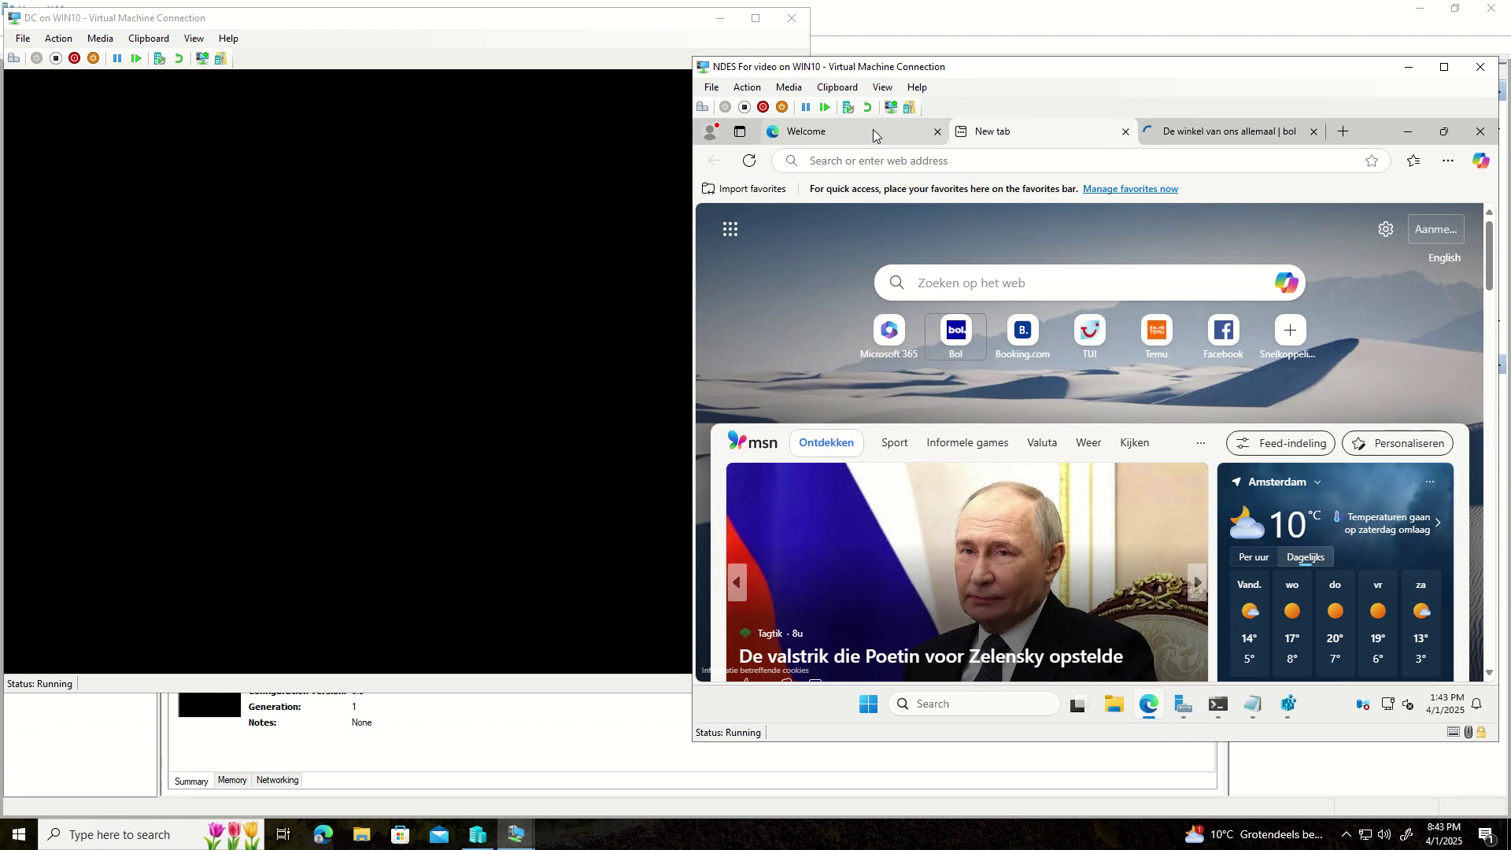
click(879, 139)
click(861, 157)
text(https//)
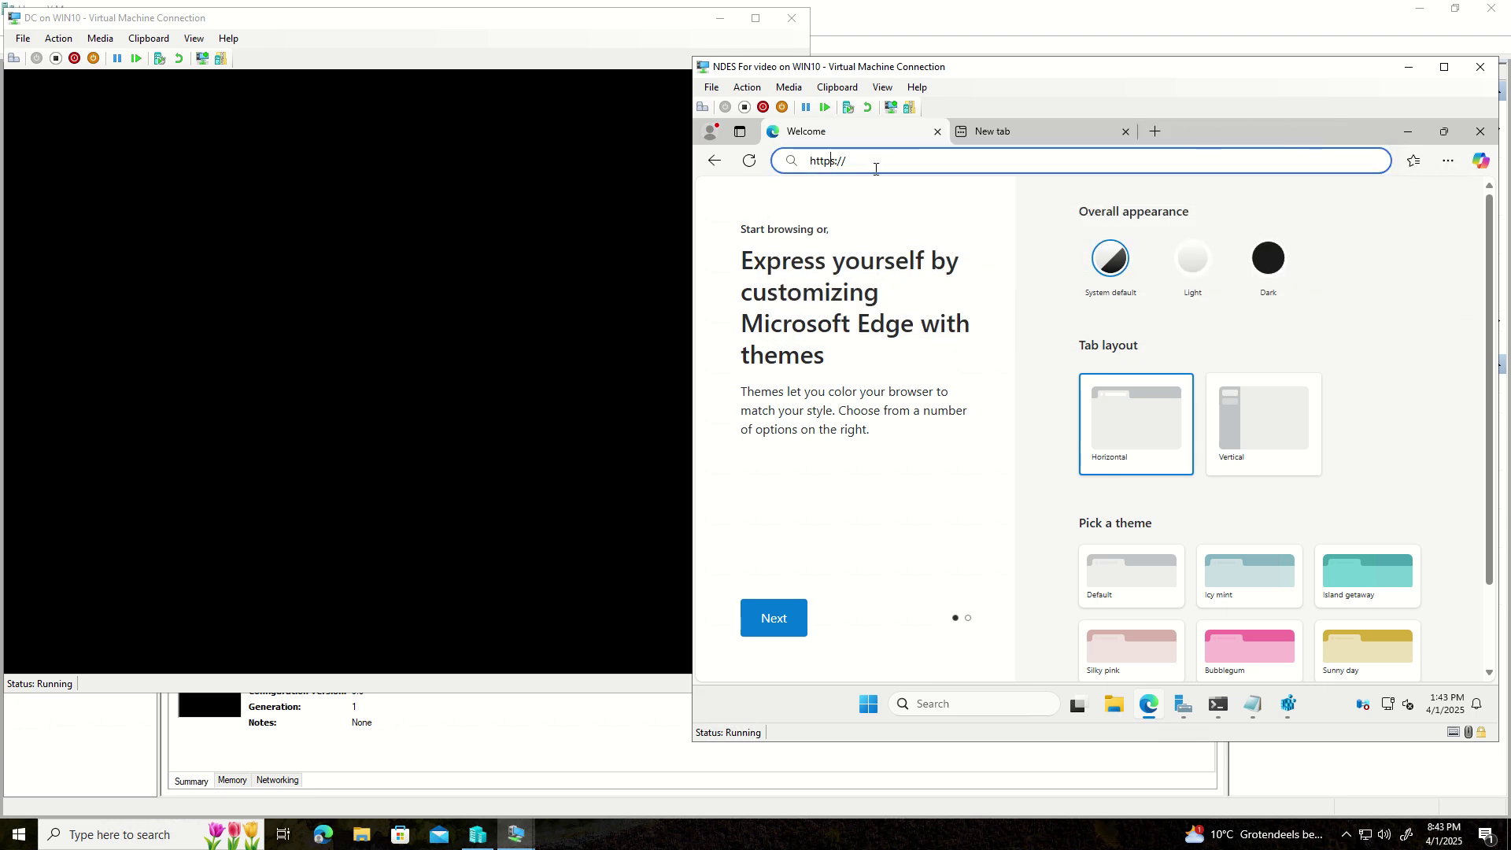
click(833, 161)
key(BackSpace)
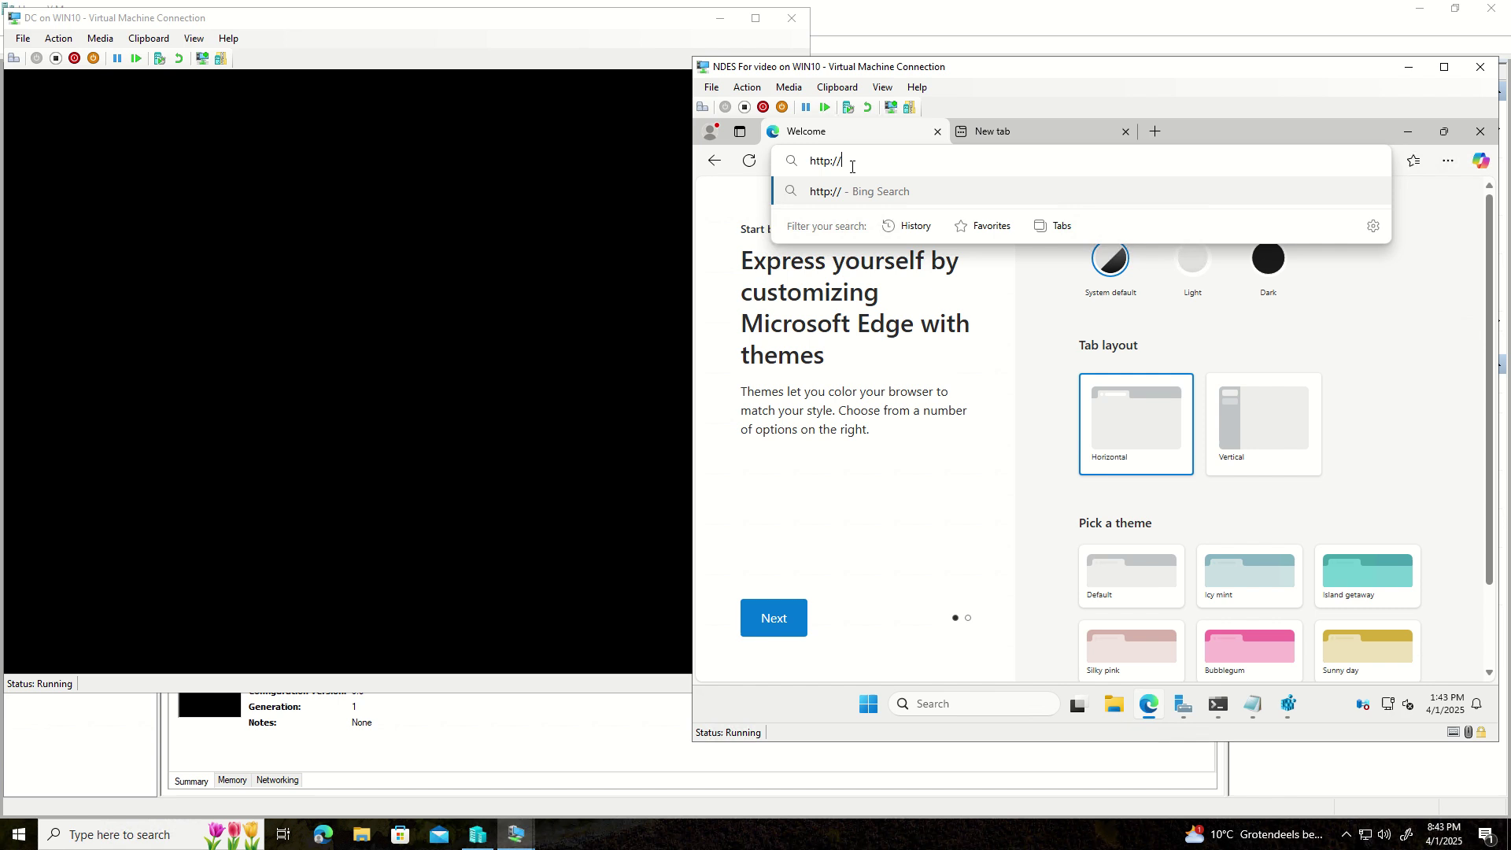
drag(843, 165, 836, 165)
click(859, 168)
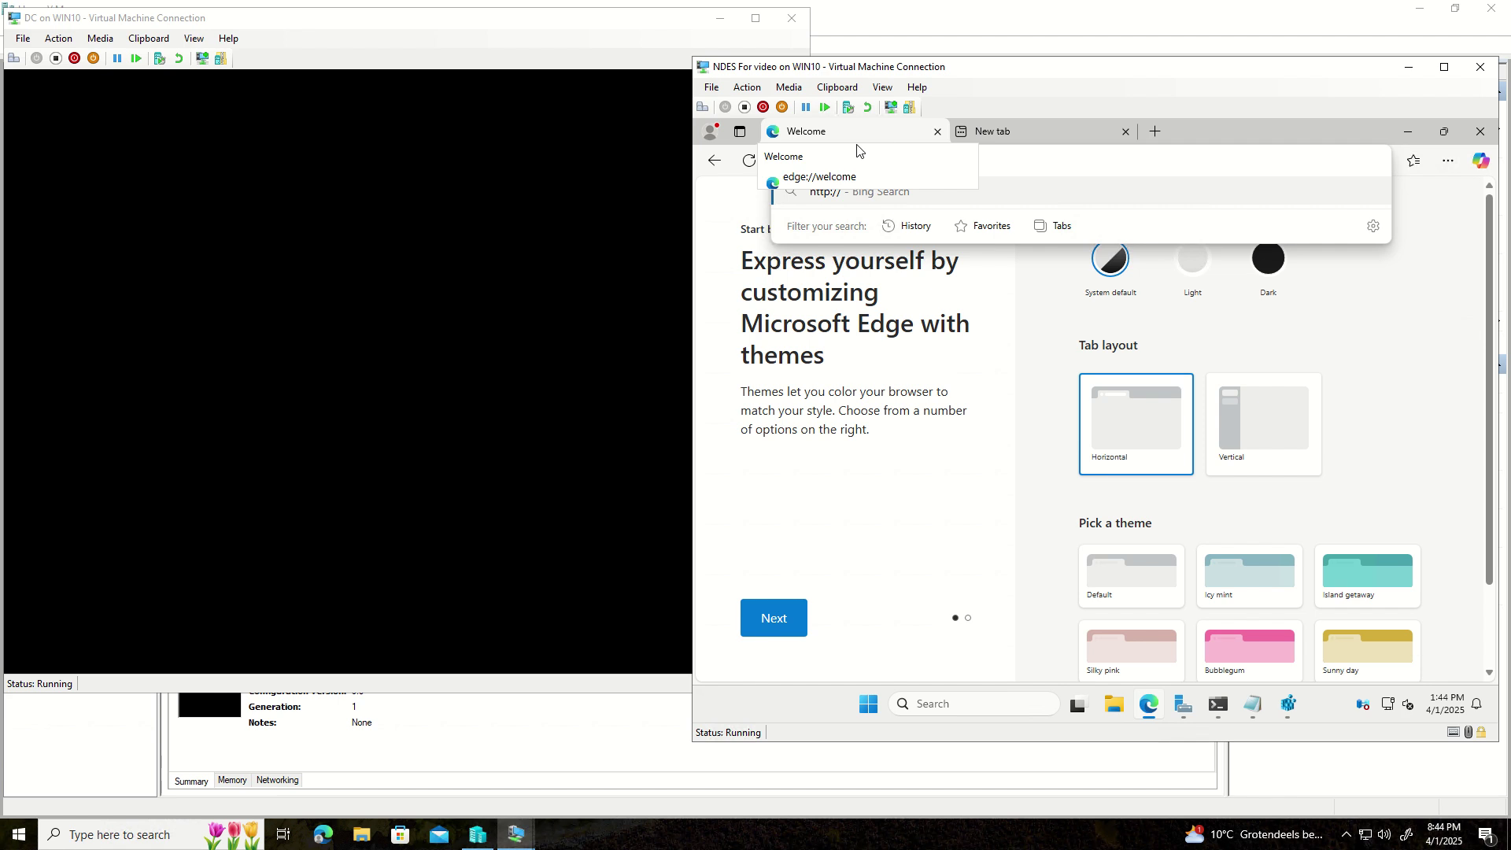
text(f)
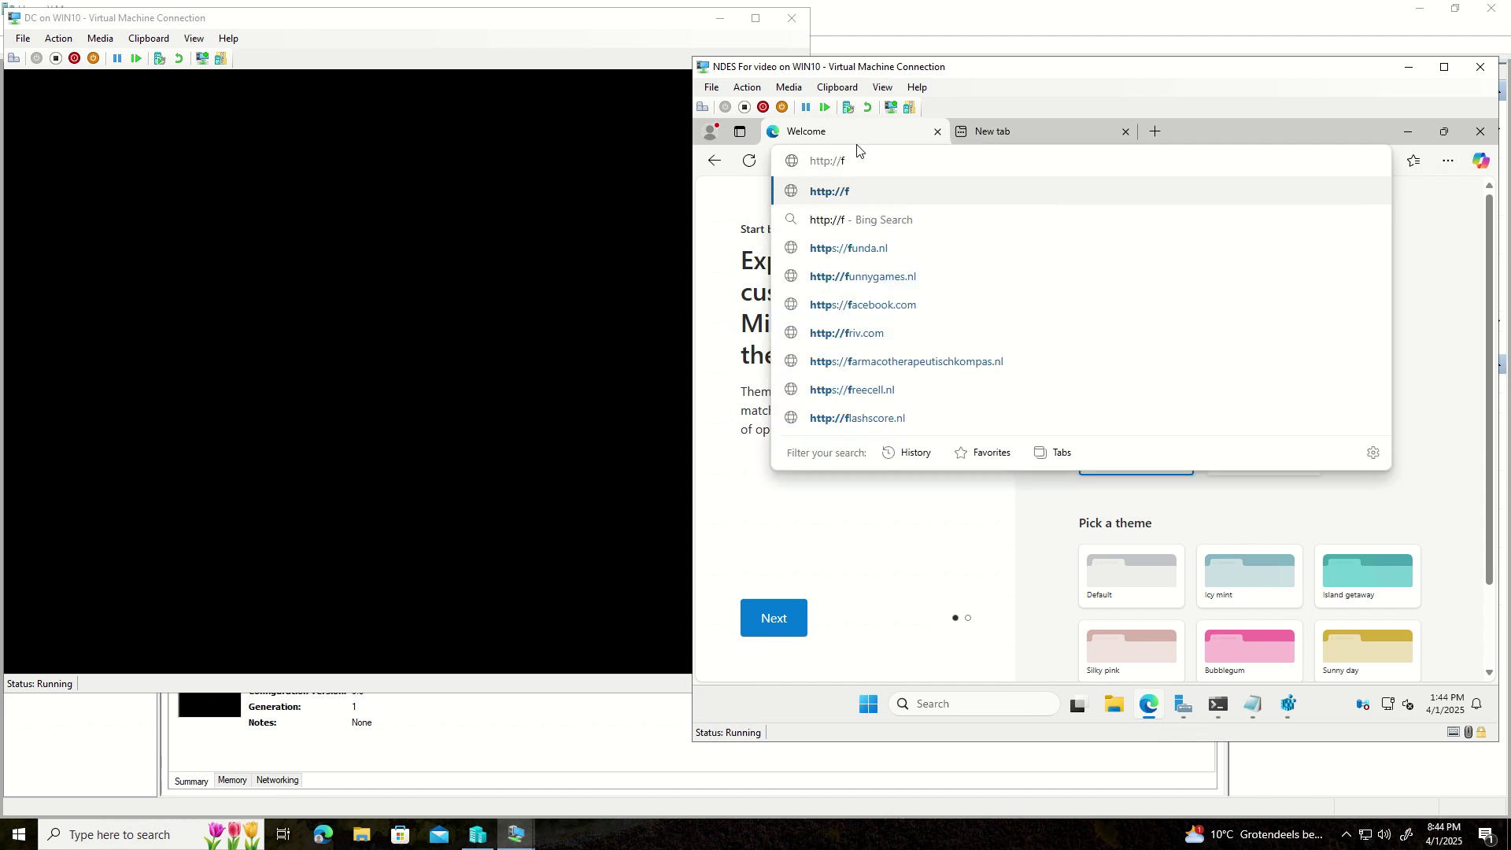
key(BackSpace)
text(ND)
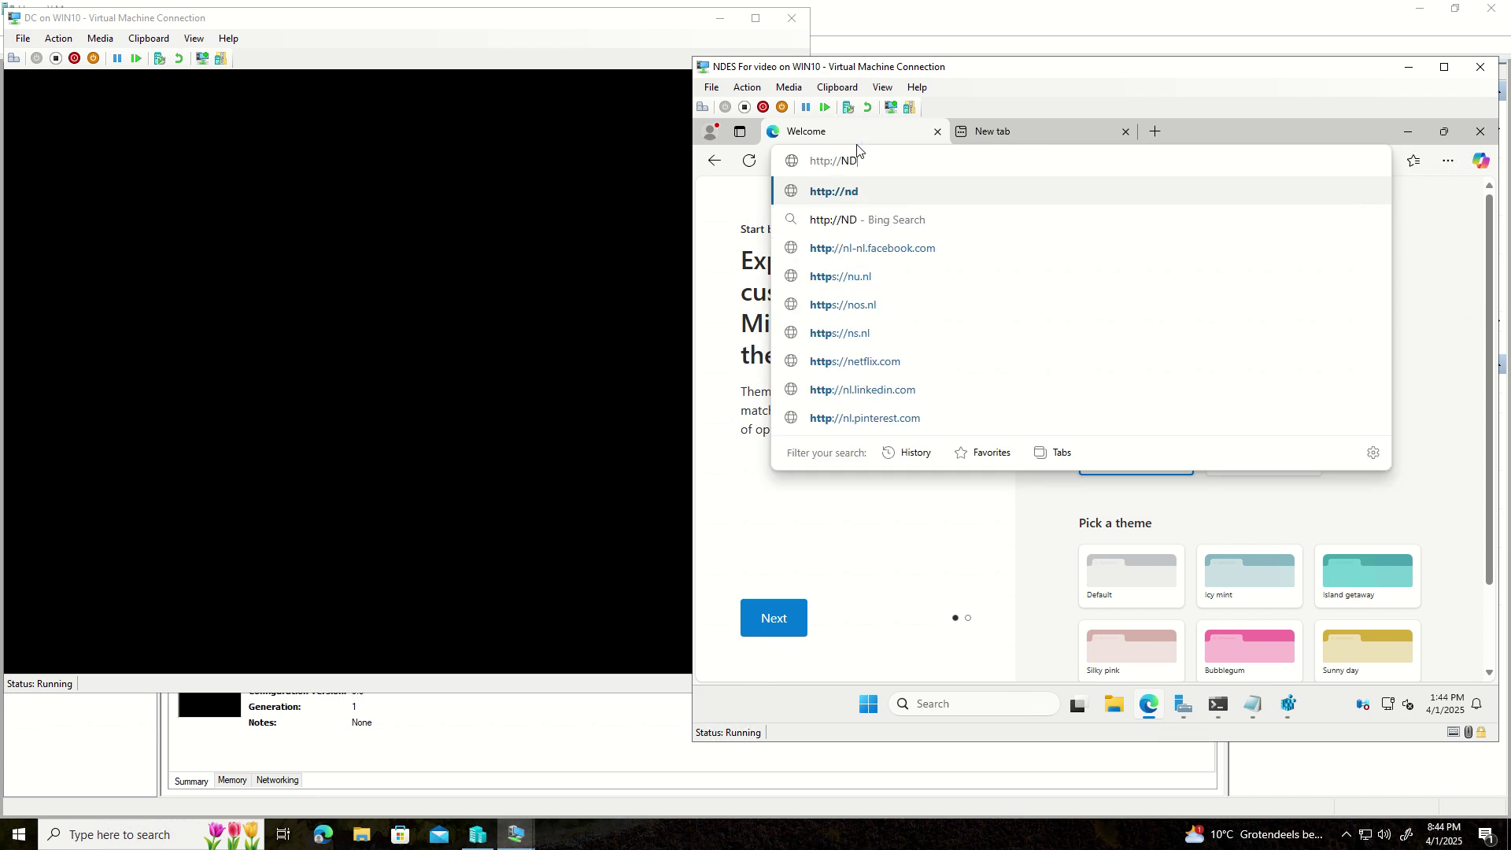
text(ES)
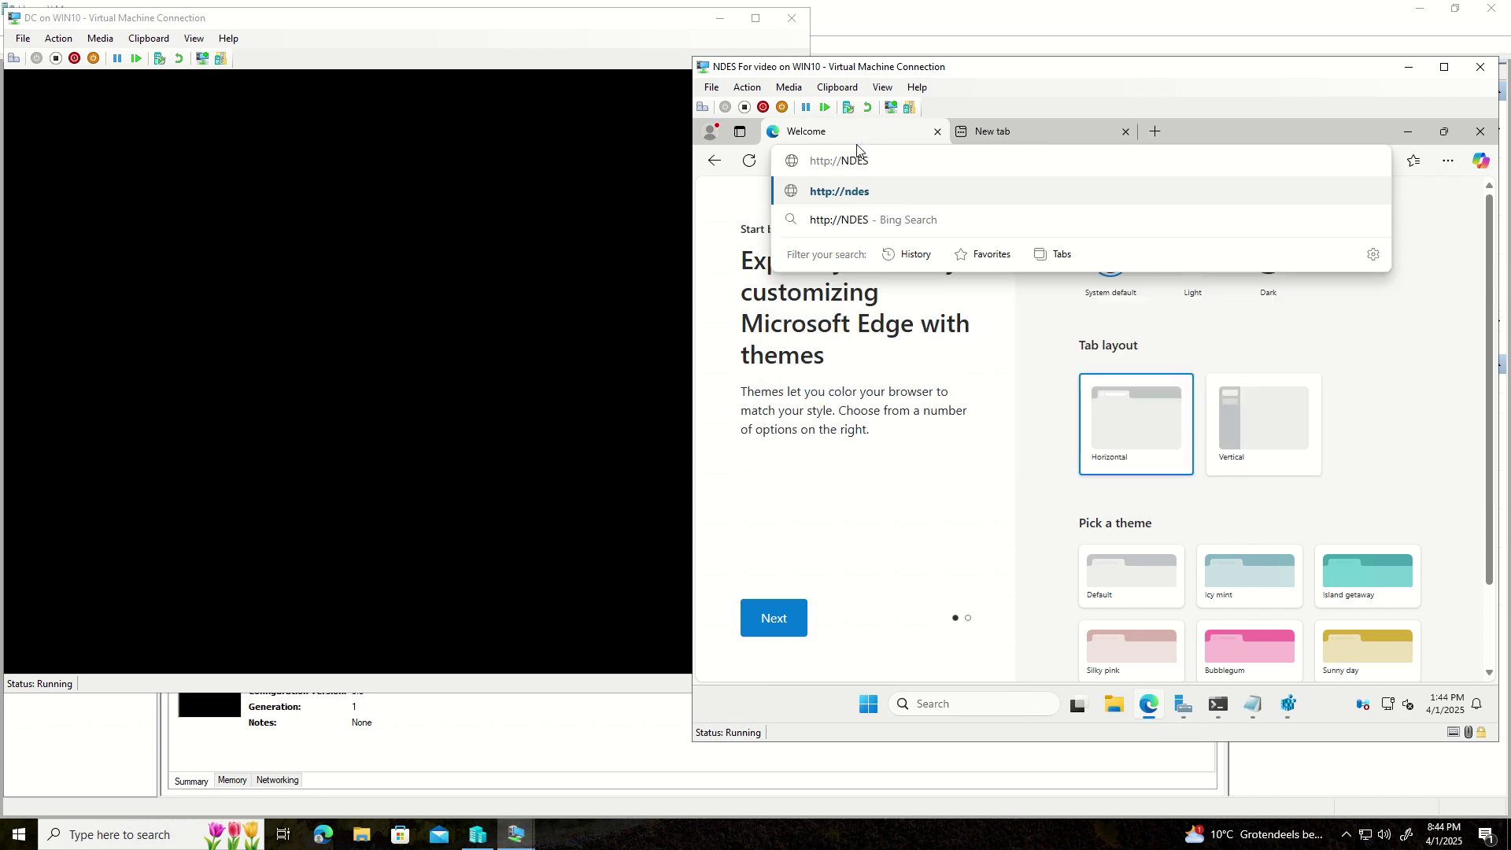
text(v)
key(BackSpace)
text(V2.TESTLAB)
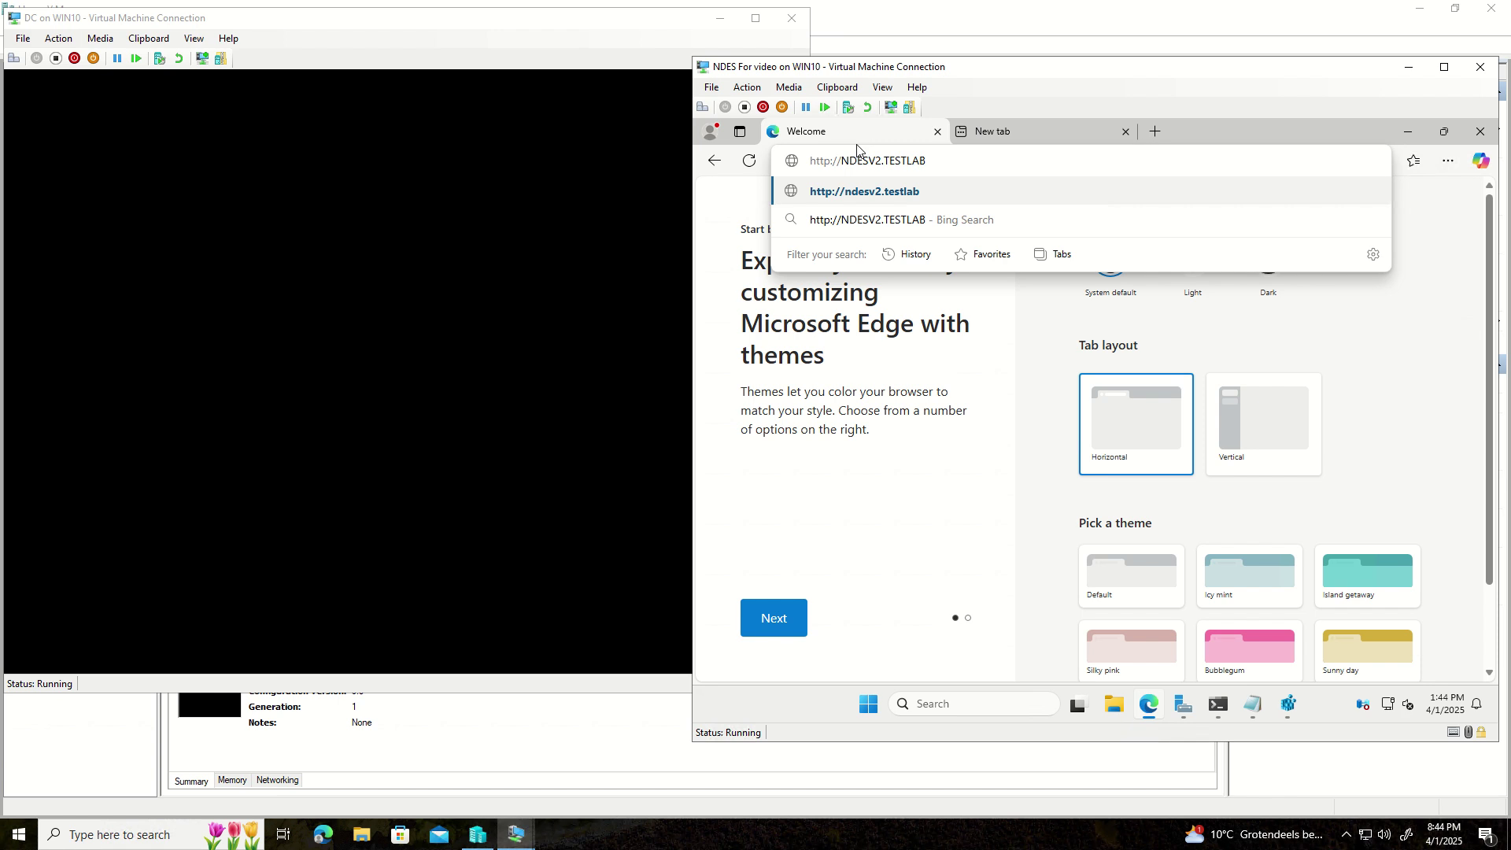
text(.LOCLA)
key(BackSpace)
key(BackSpace)
key(BackSpace)
text(CAL/)
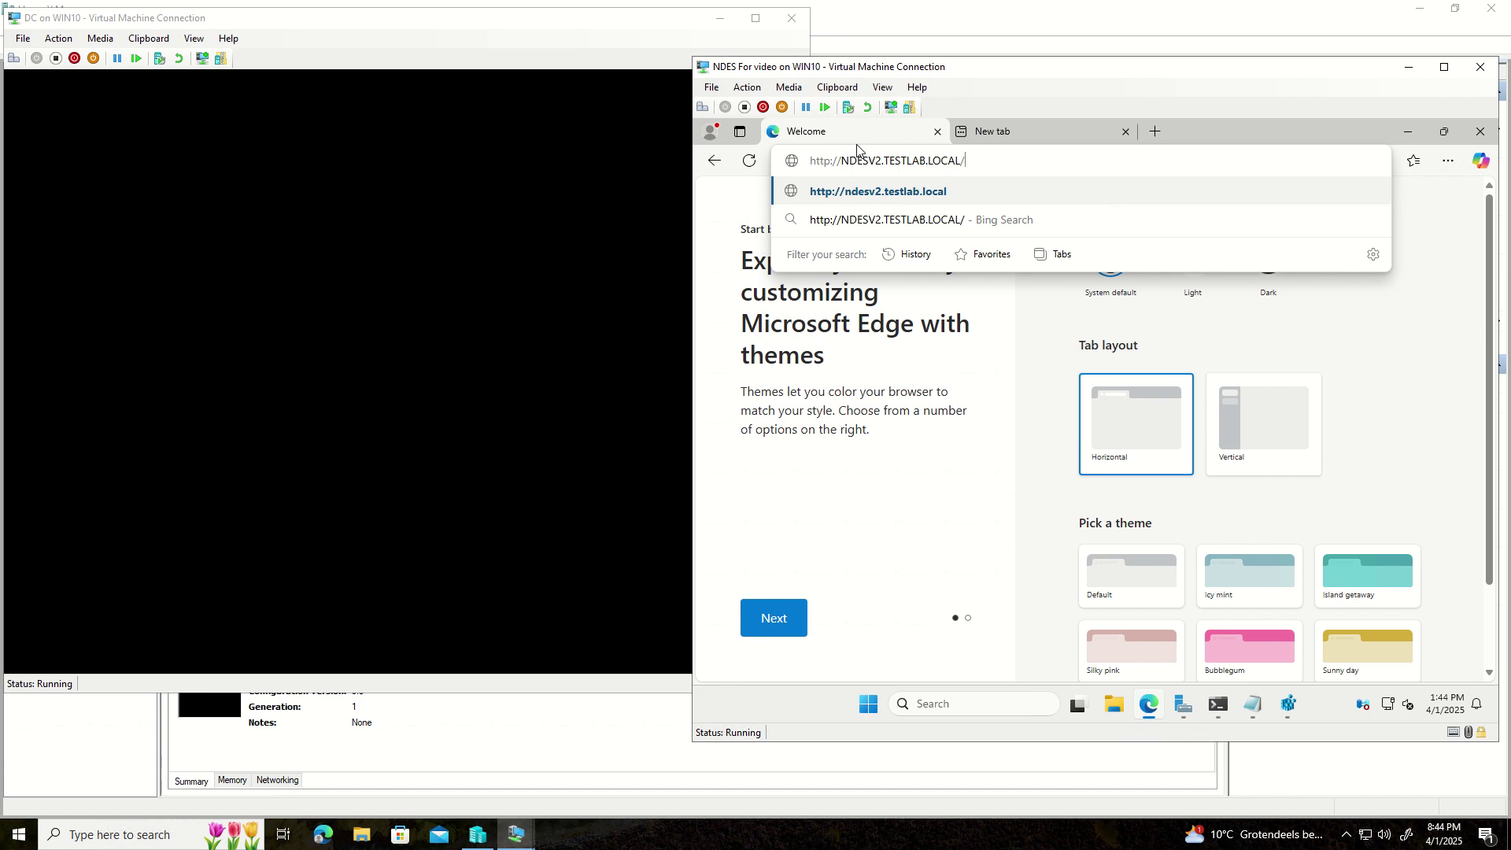
text(certsrv/ms)
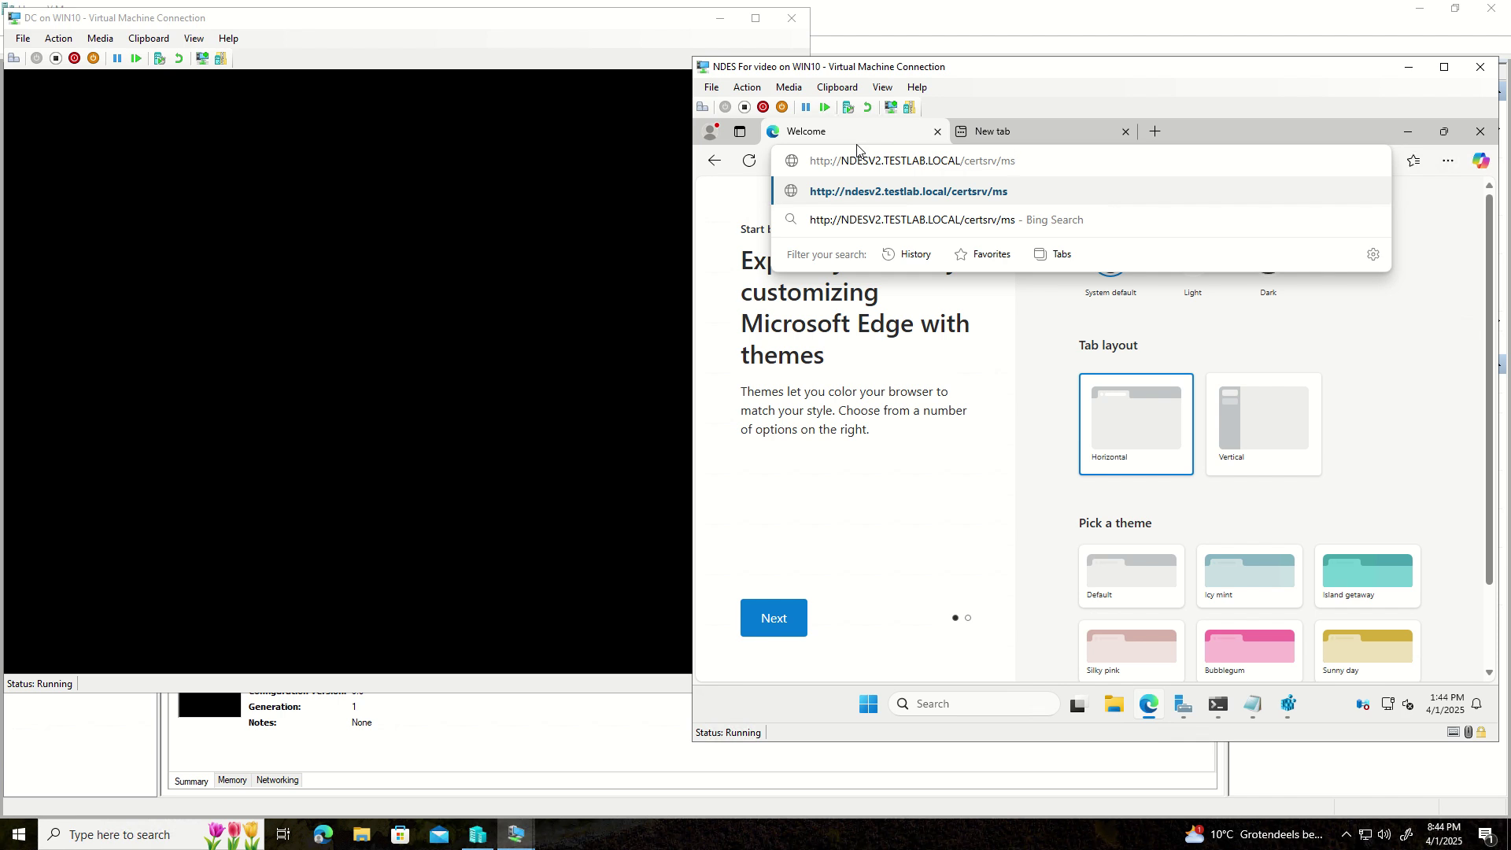
text(cep/mscep)
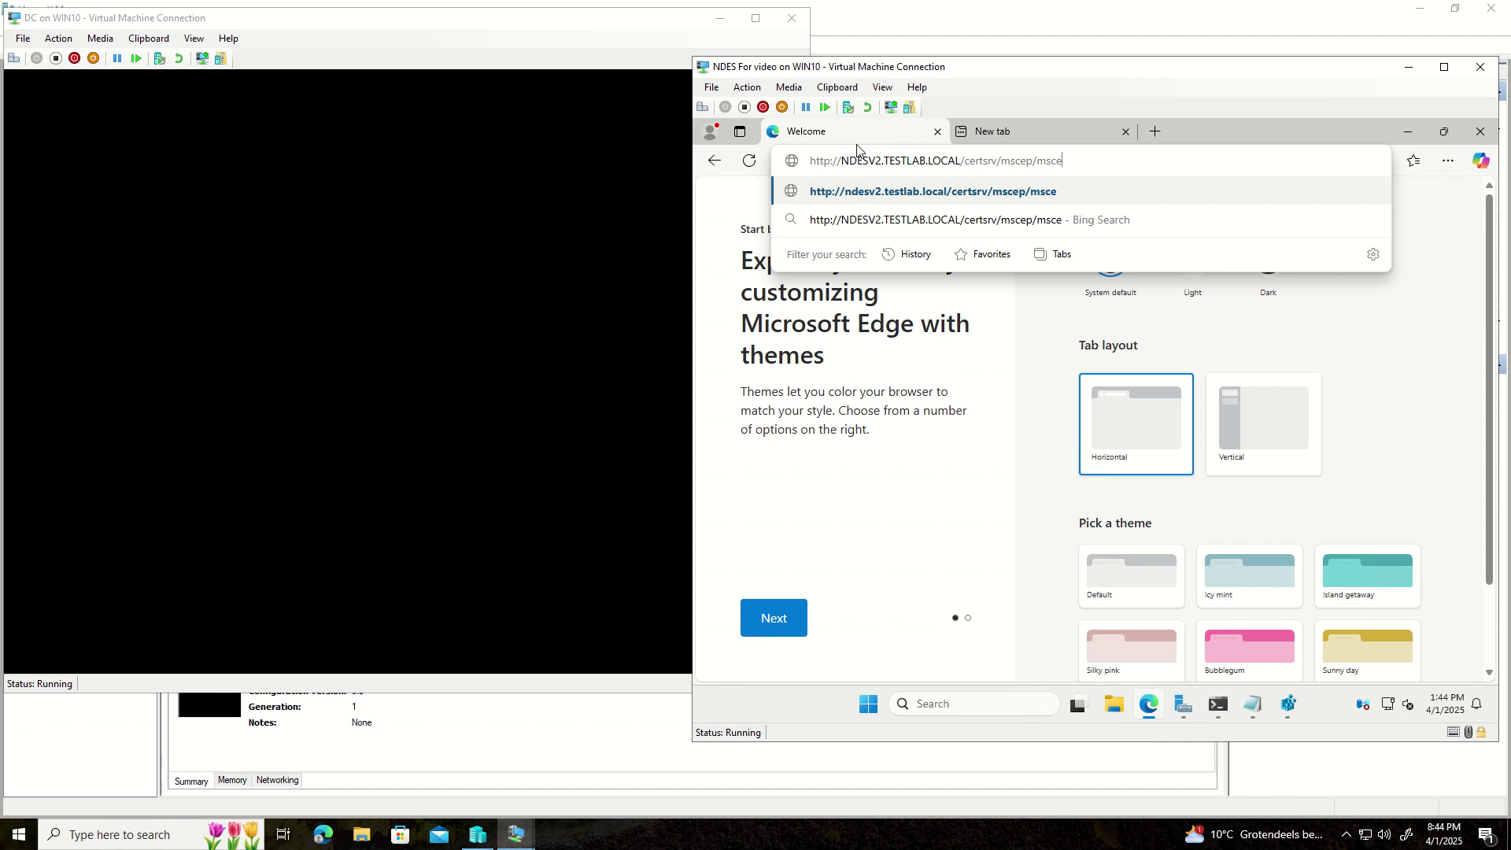
text(.dll)
key(Return)
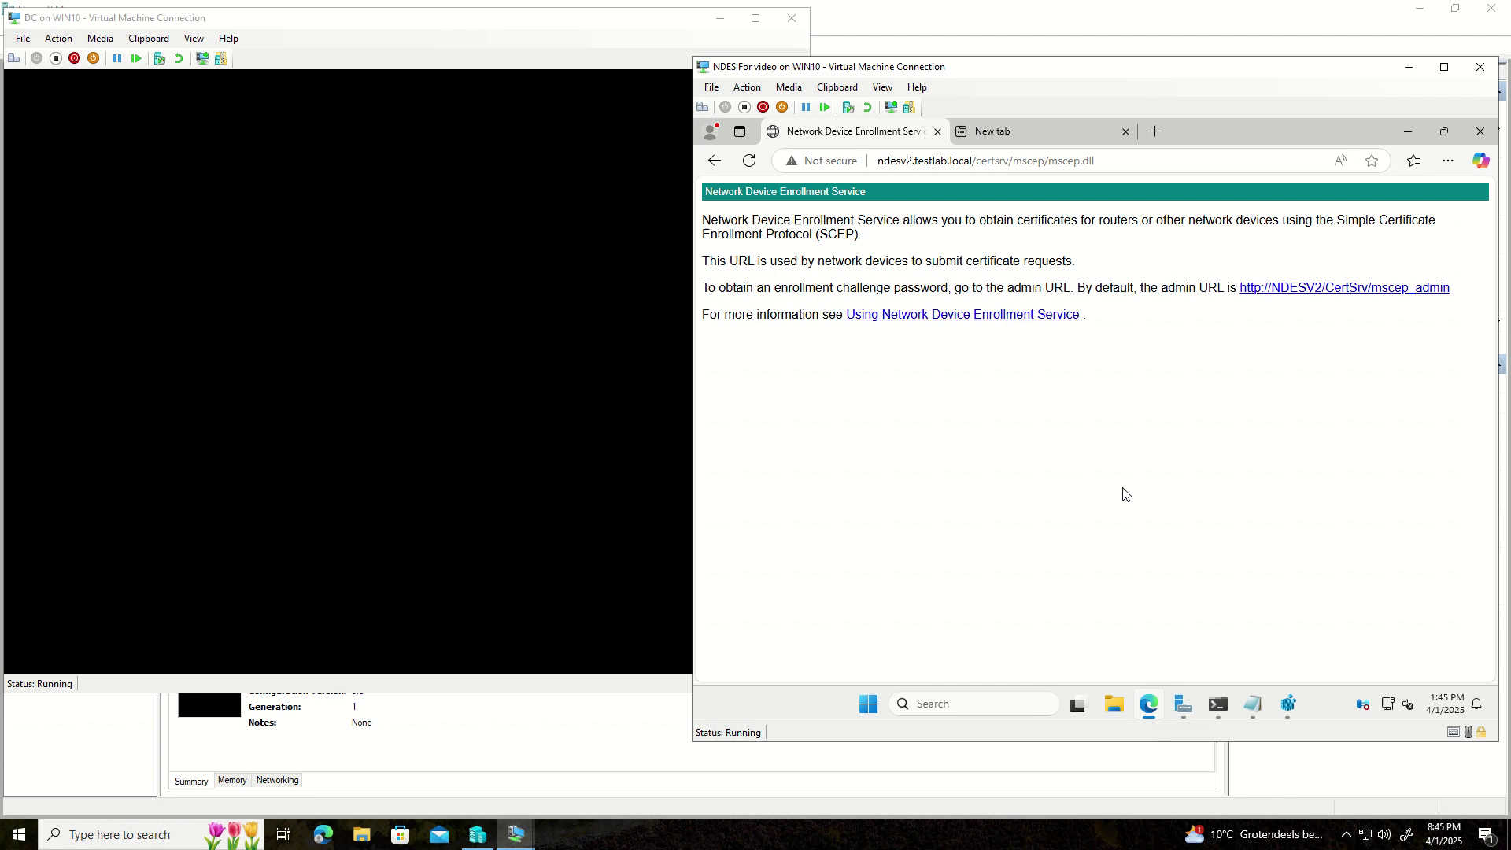
click(1183, 705)
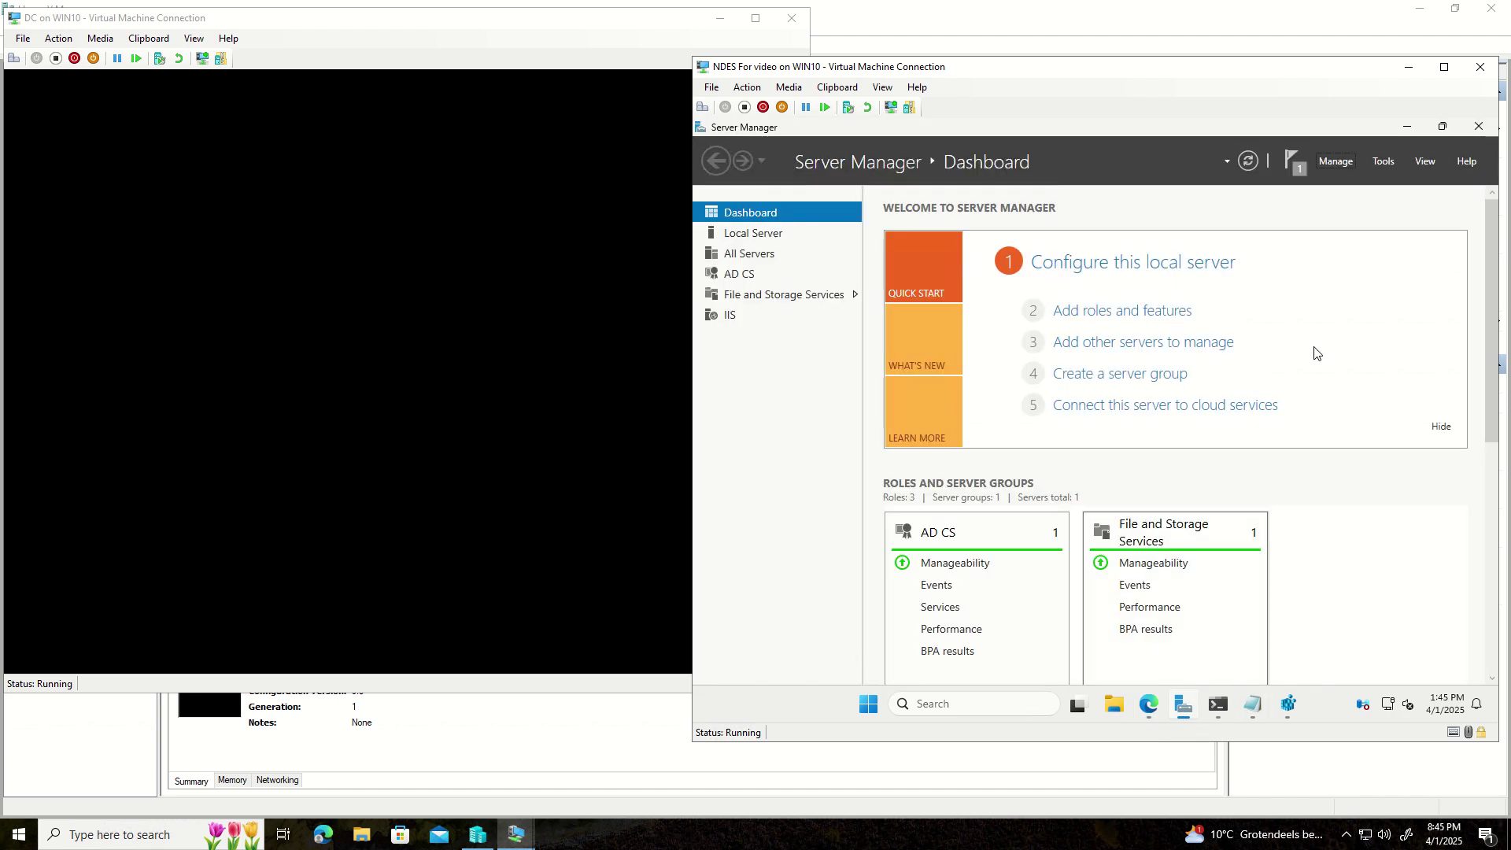
- Launch IIS Manager and open Request Filtering feature settings for NDESV2 > Sites > Default Web Site
click(1384, 163)
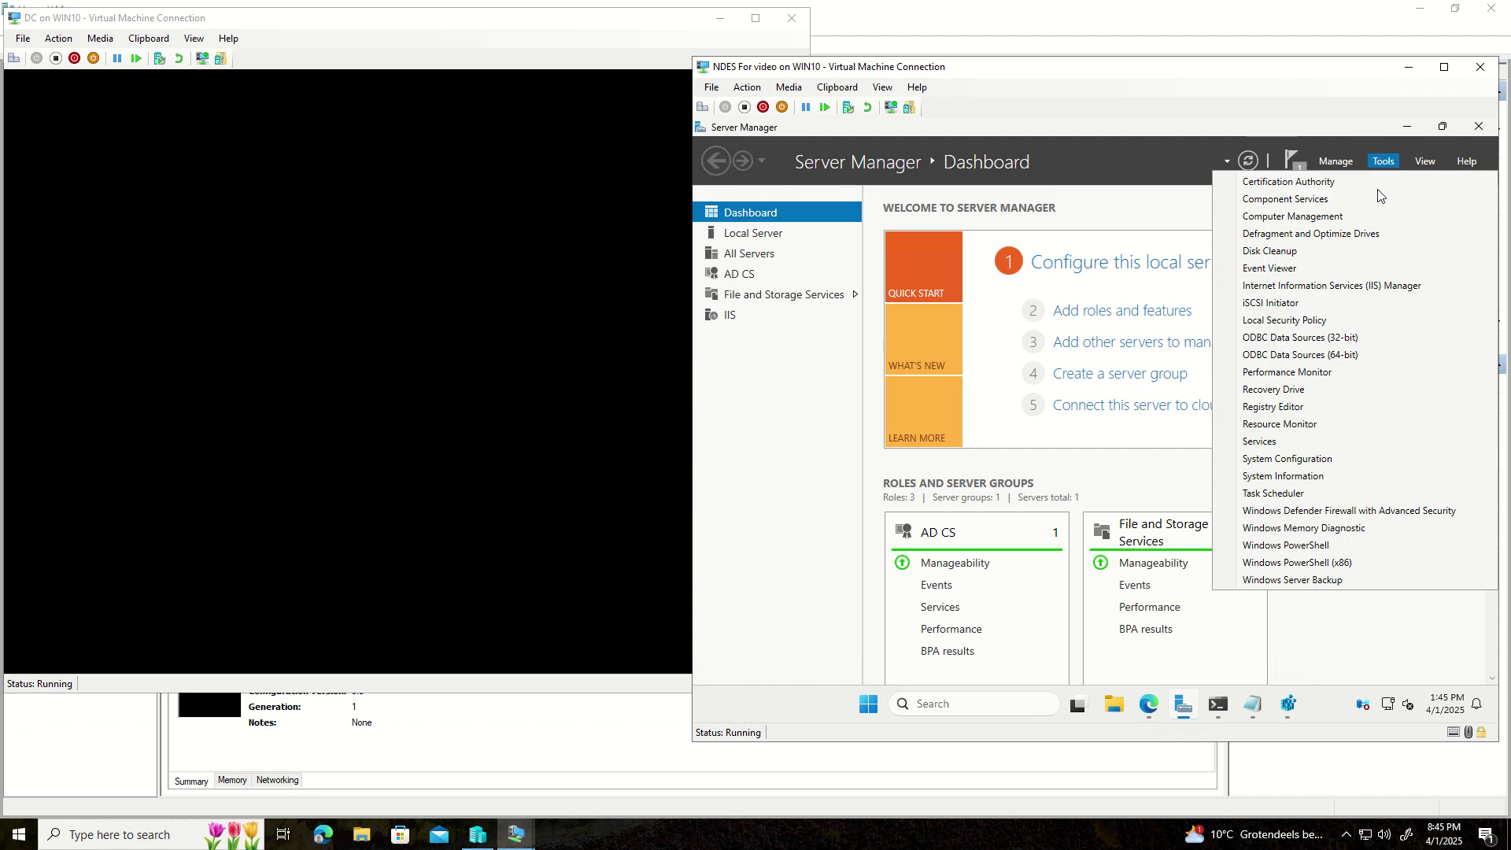
click(1338, 288)
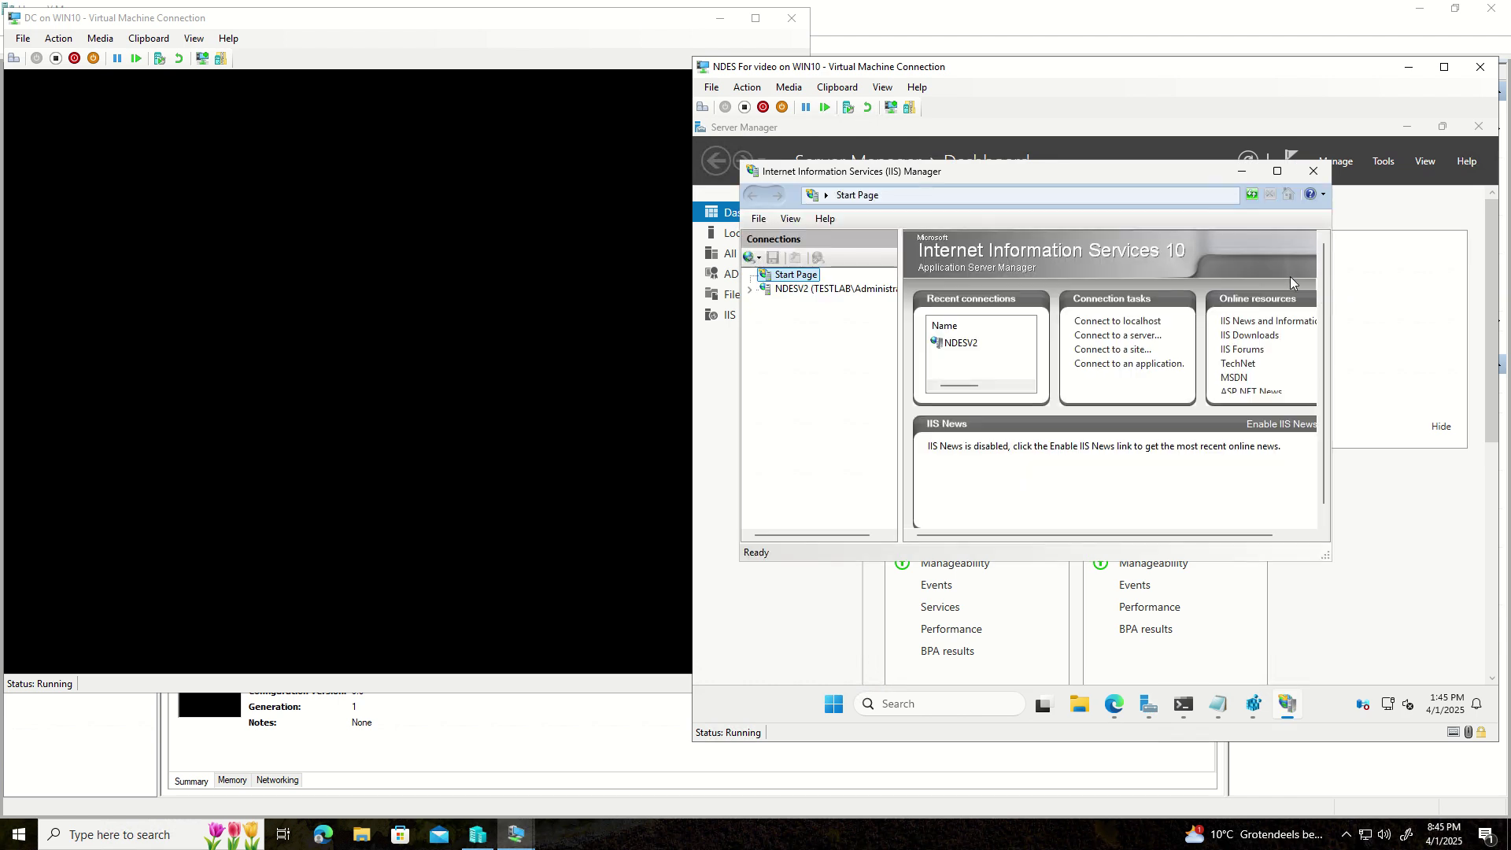
click(1276, 171)
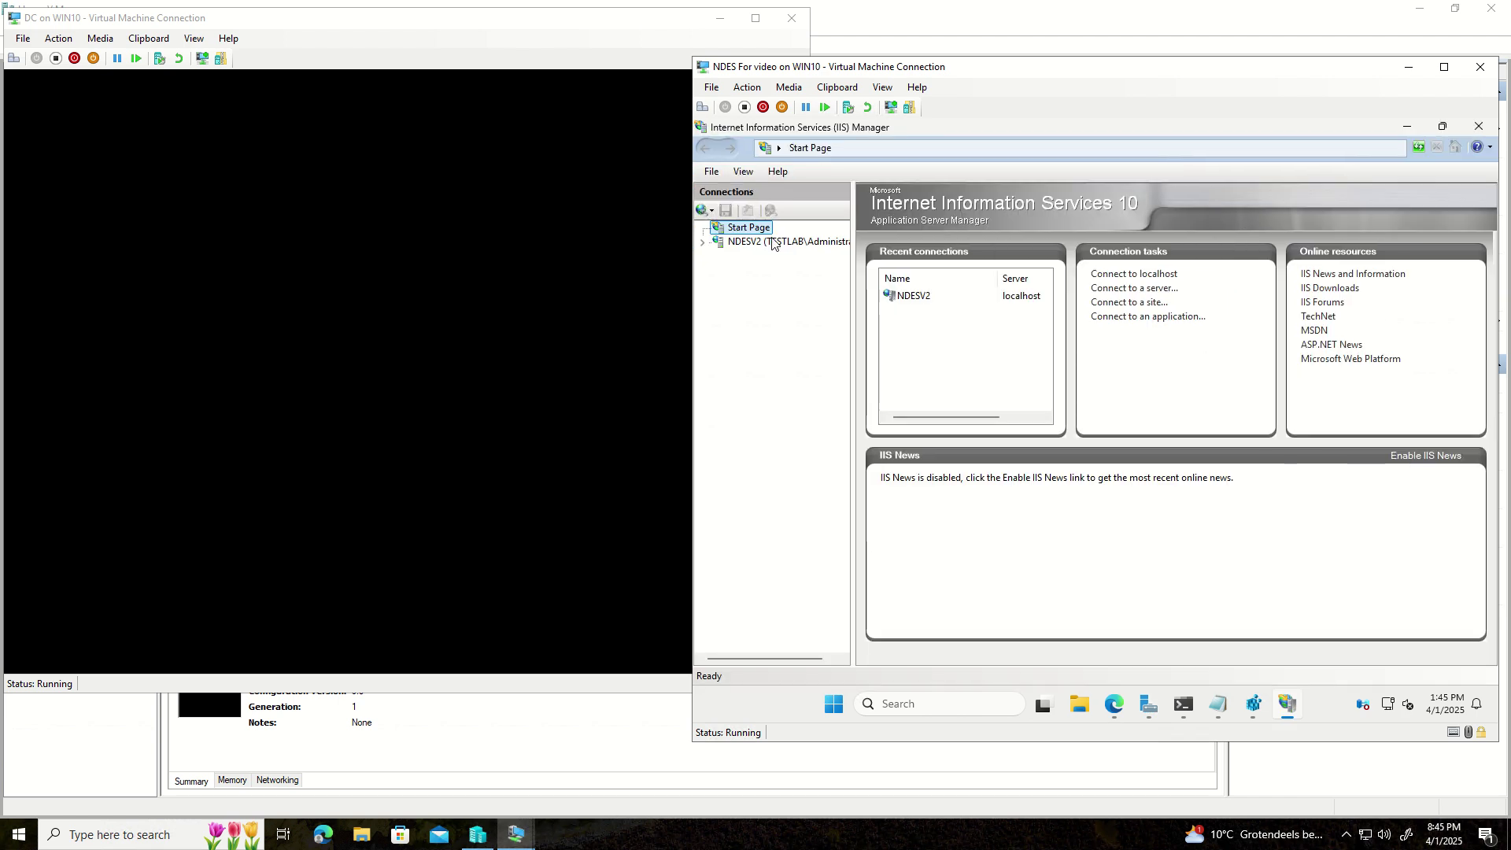
click(701, 244)
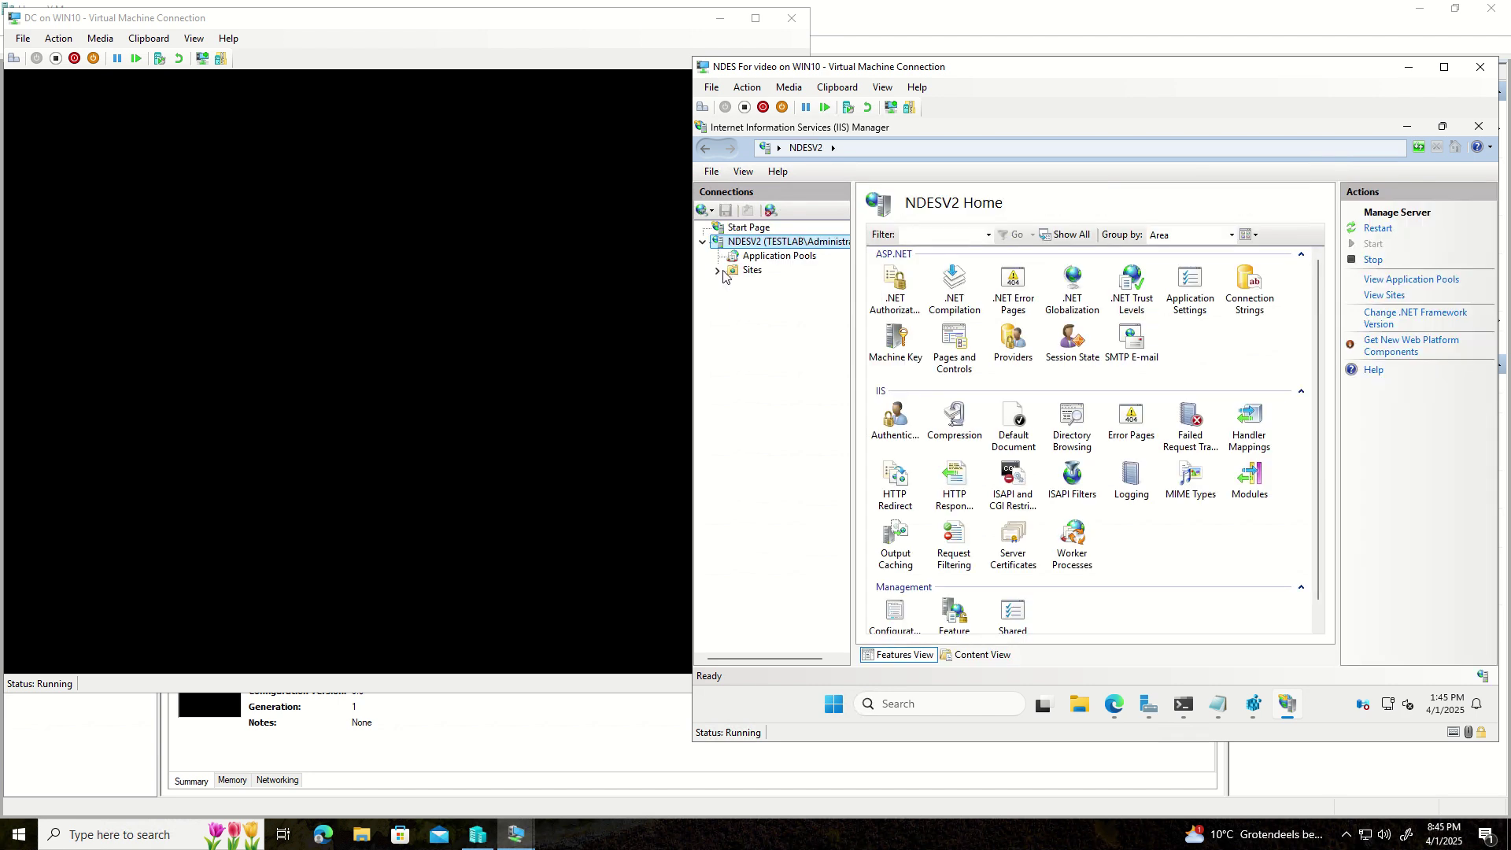
click(717, 270)
click(783, 287)
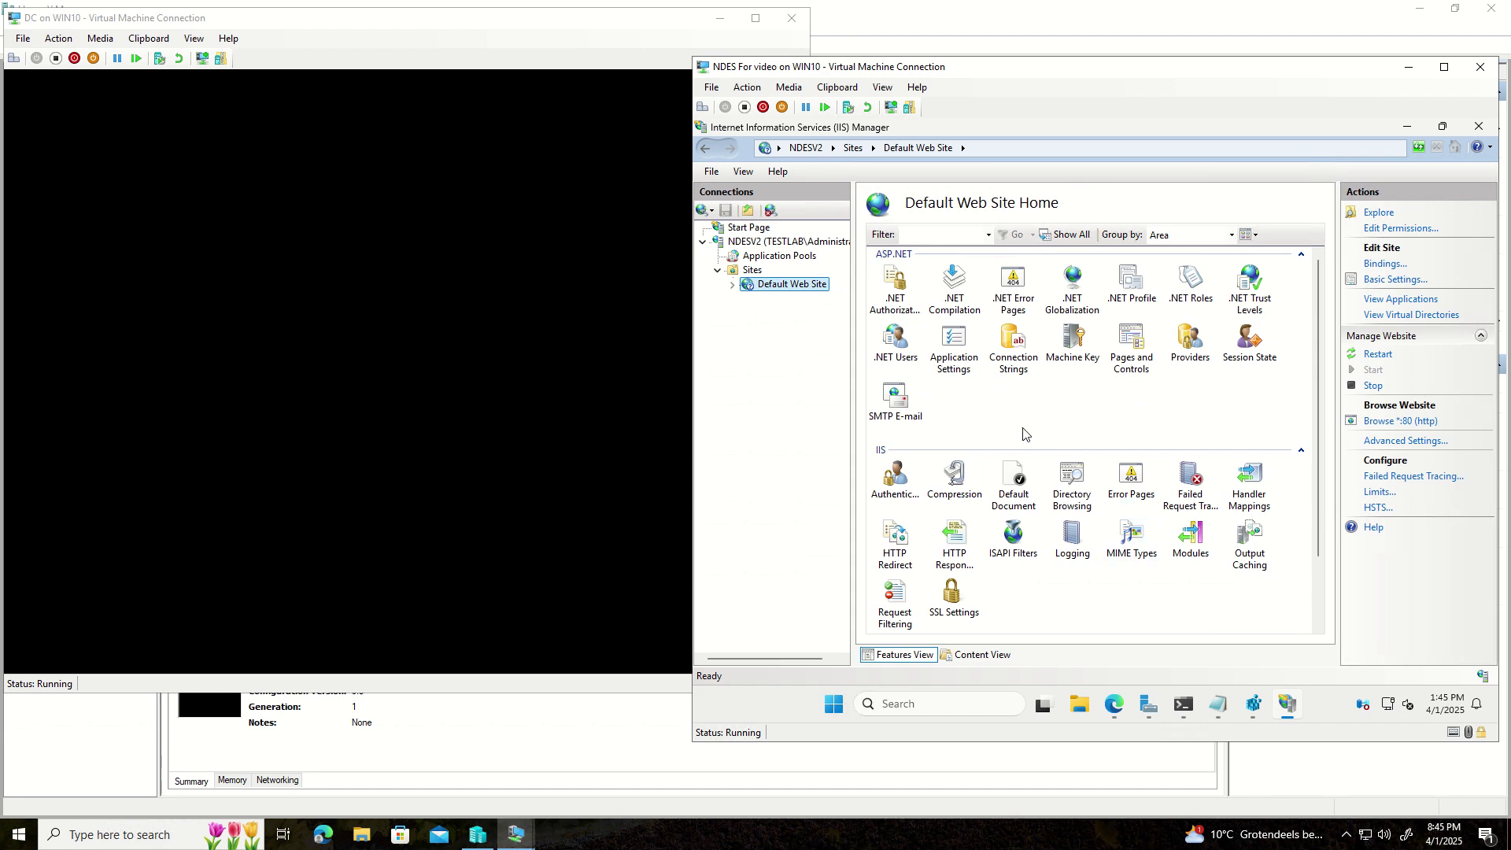
scroll(1026, 437, down, 1)
double_click(909, 517)
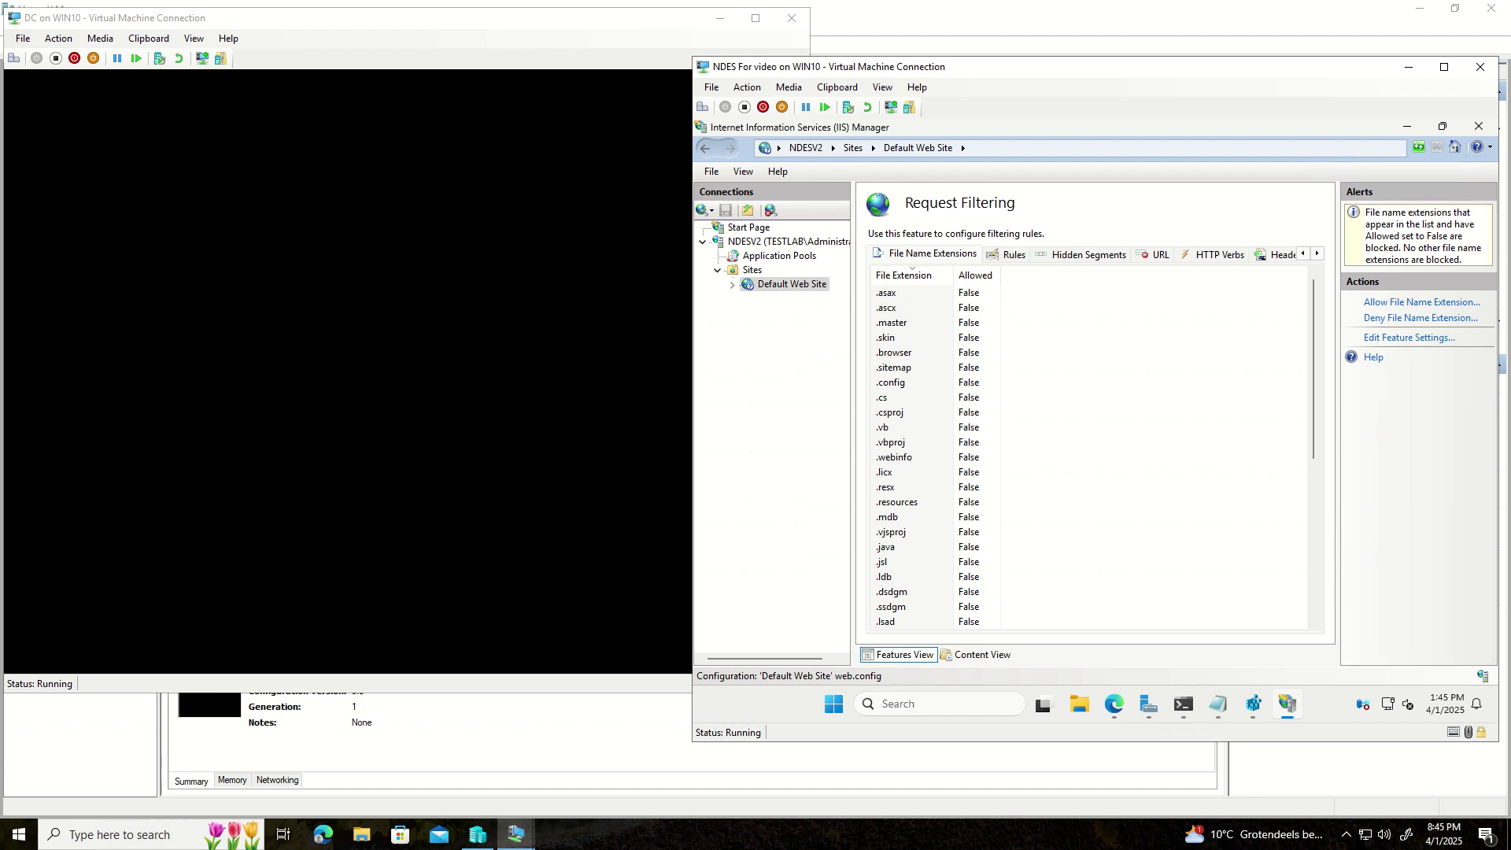
click(1424, 340)
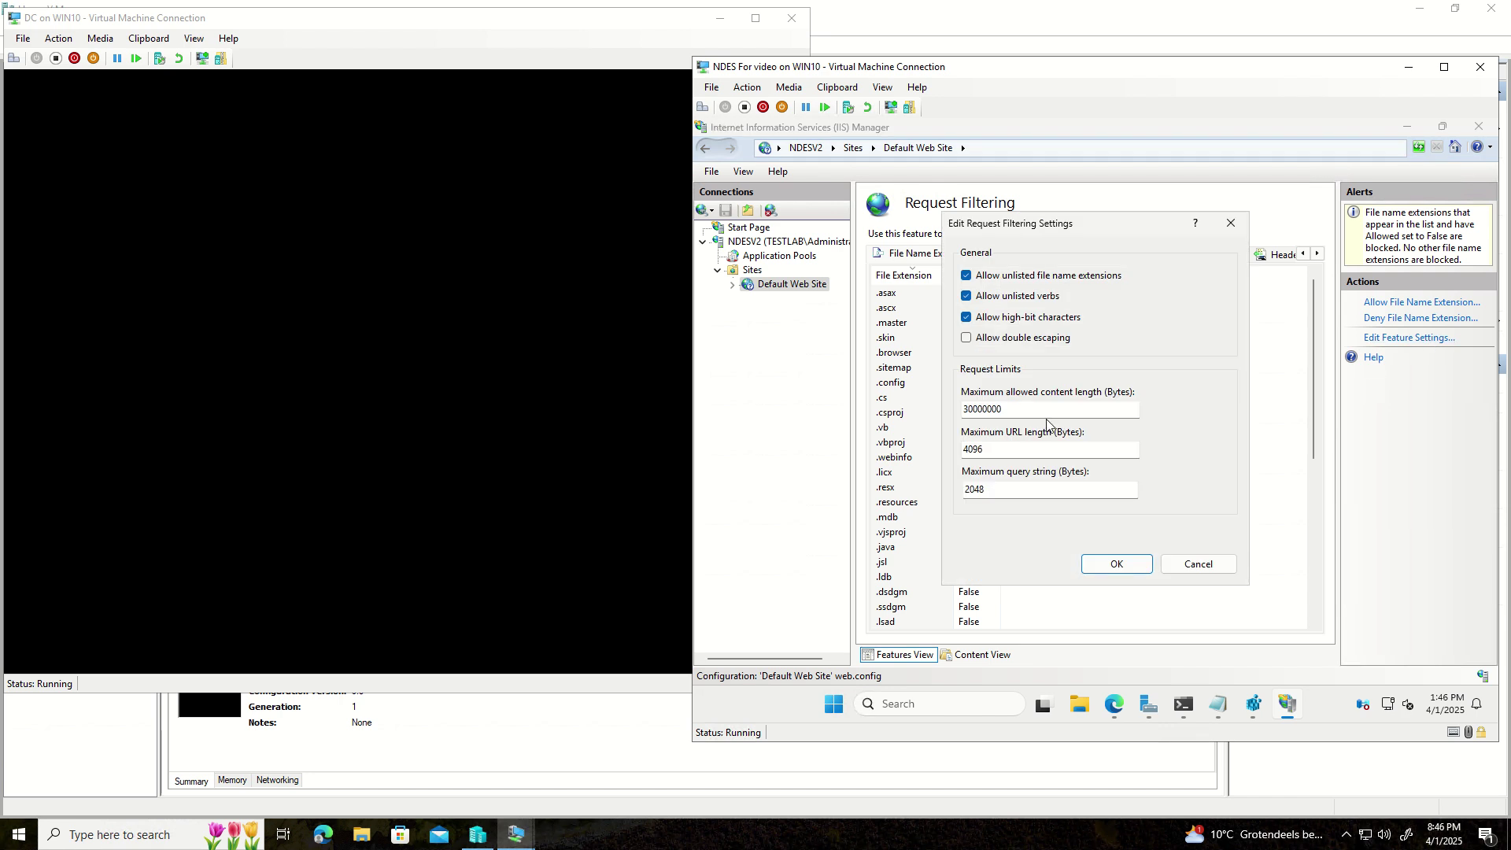
- Change Maximum URL length from 4096 to 65534, with query string at 65534, and save
double_click(980, 450)
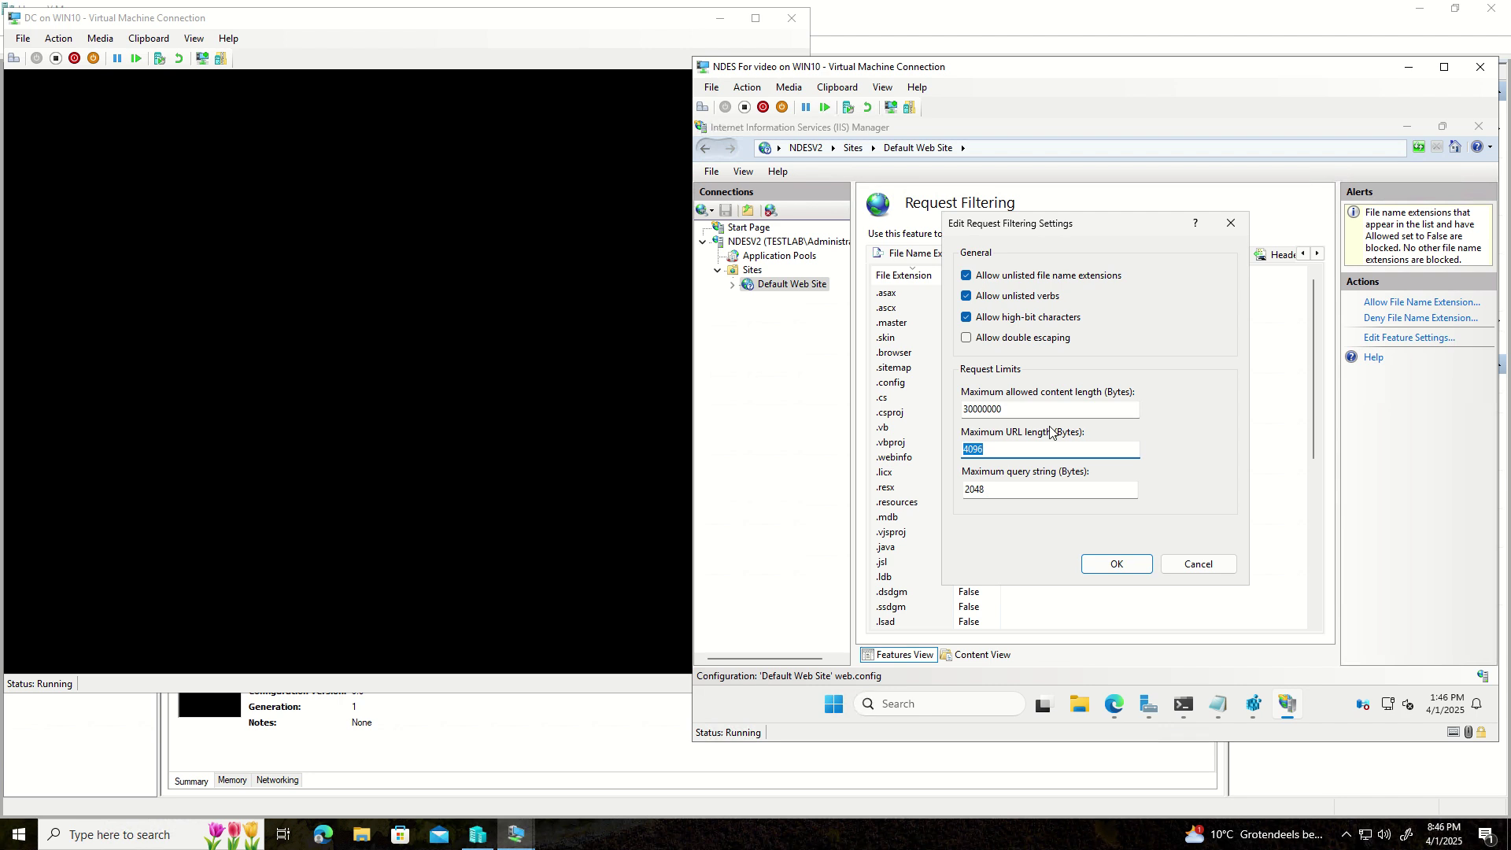
text(6)
text(5534)
drag(998, 451, 947, 457)
key(Tab)
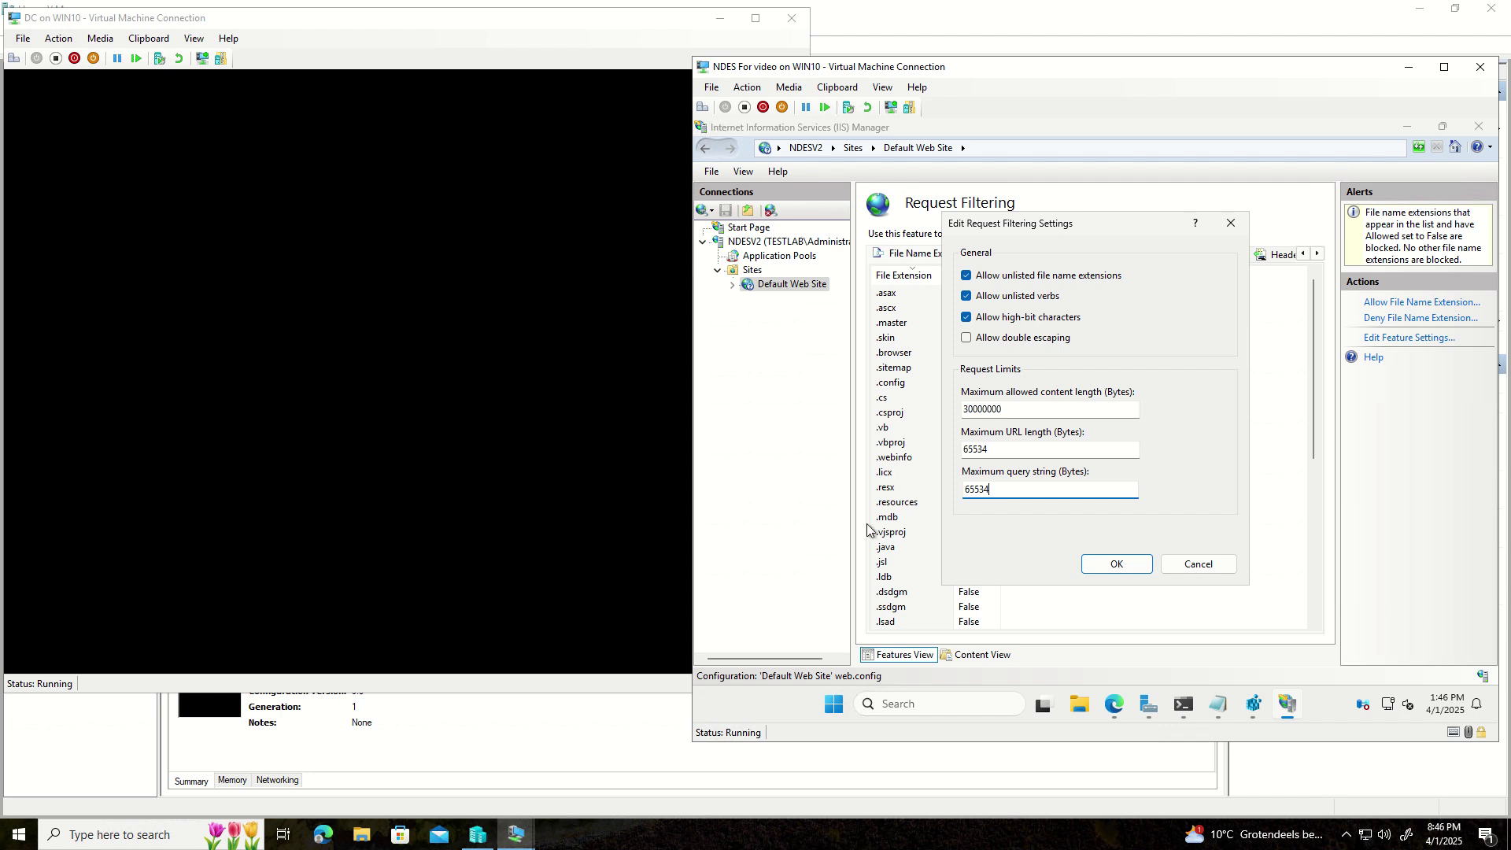
click(1117, 565)
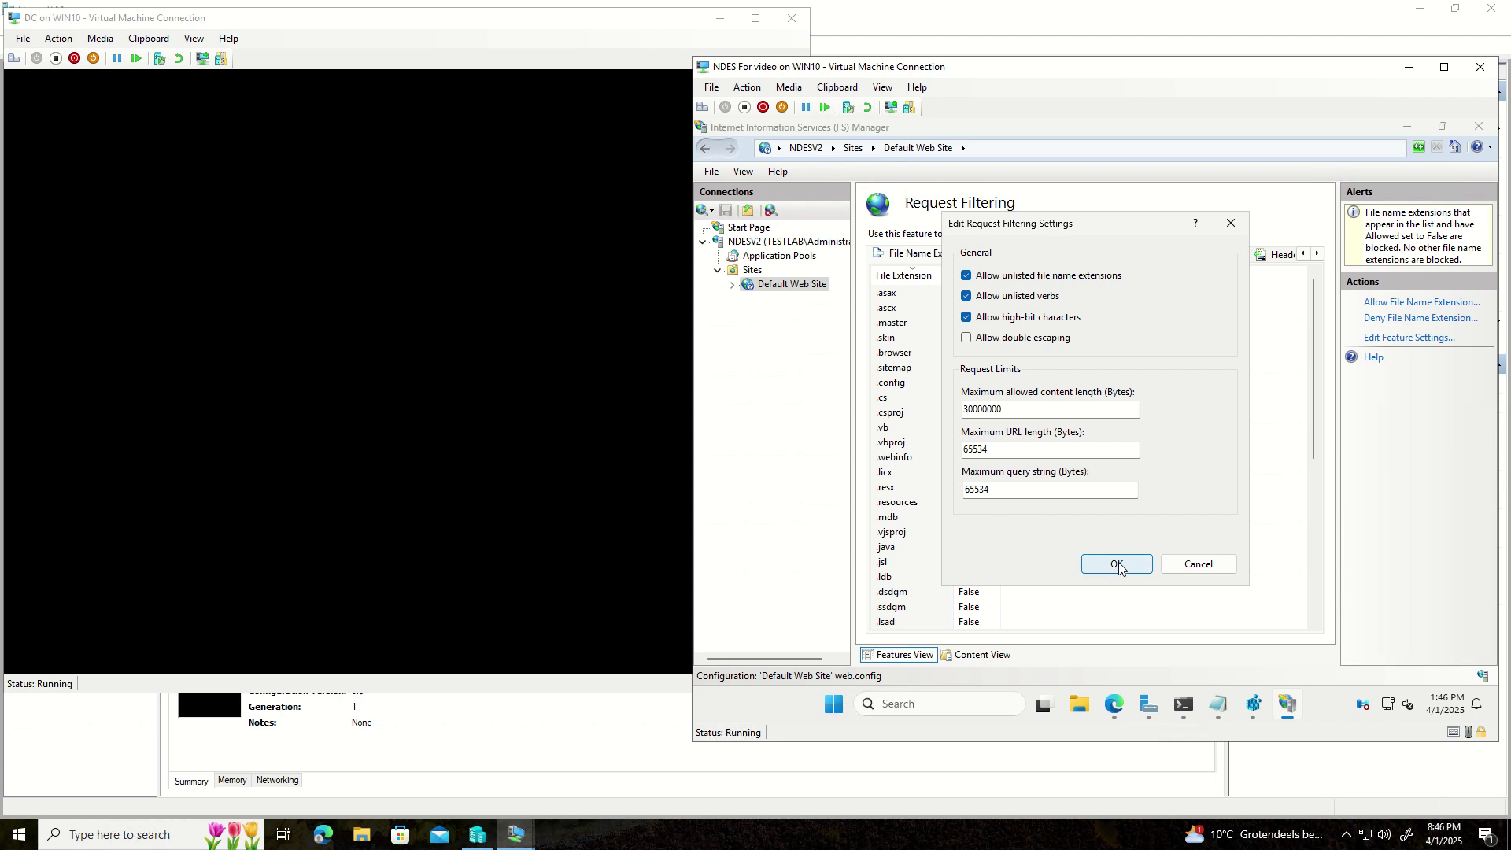
click(1117, 564)
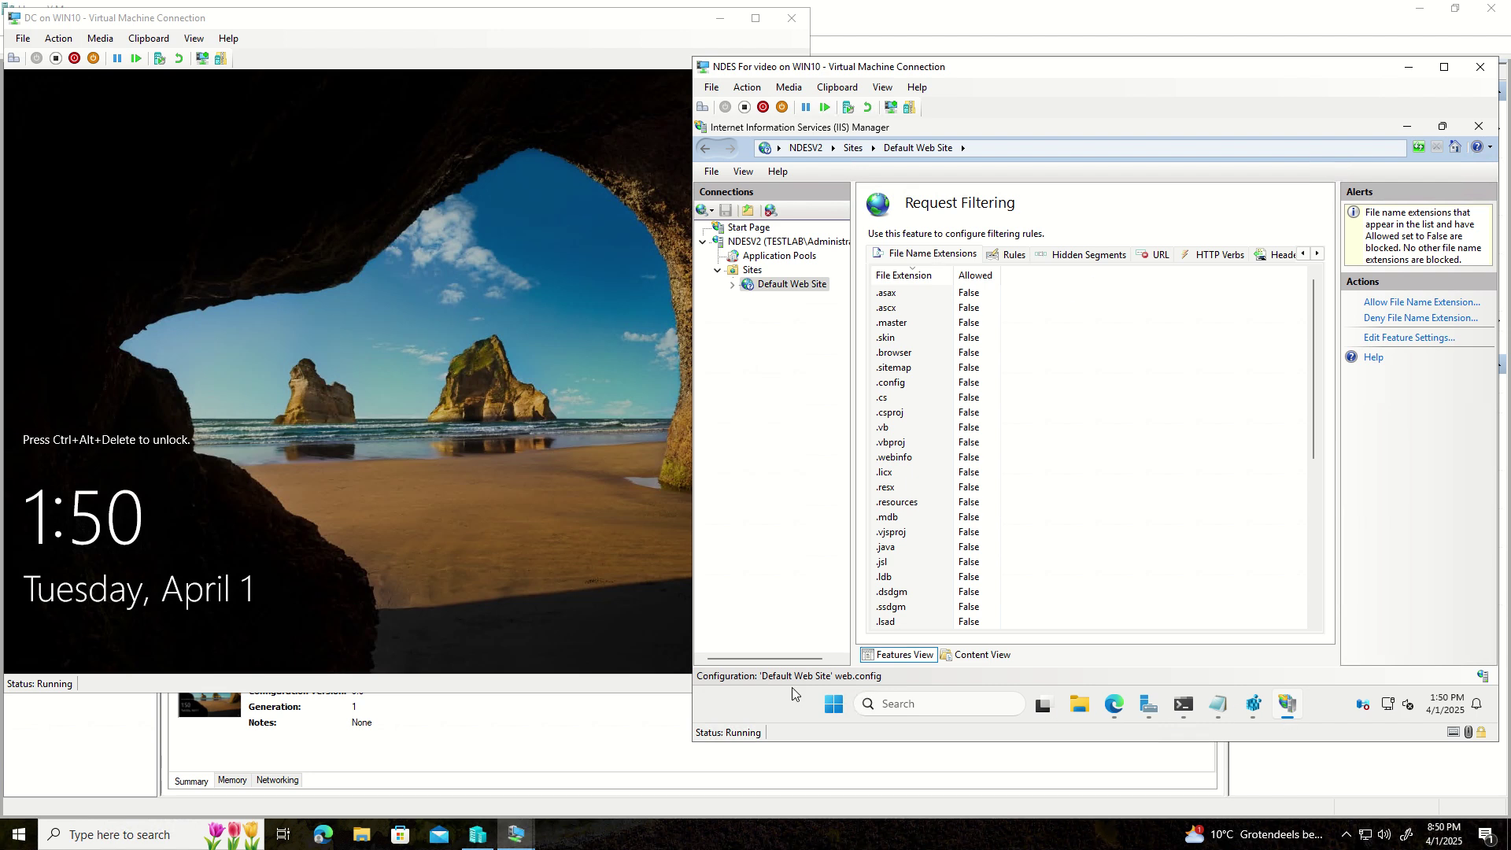
- Search the Start menu for run and launch the Run dialog
click(833, 705)
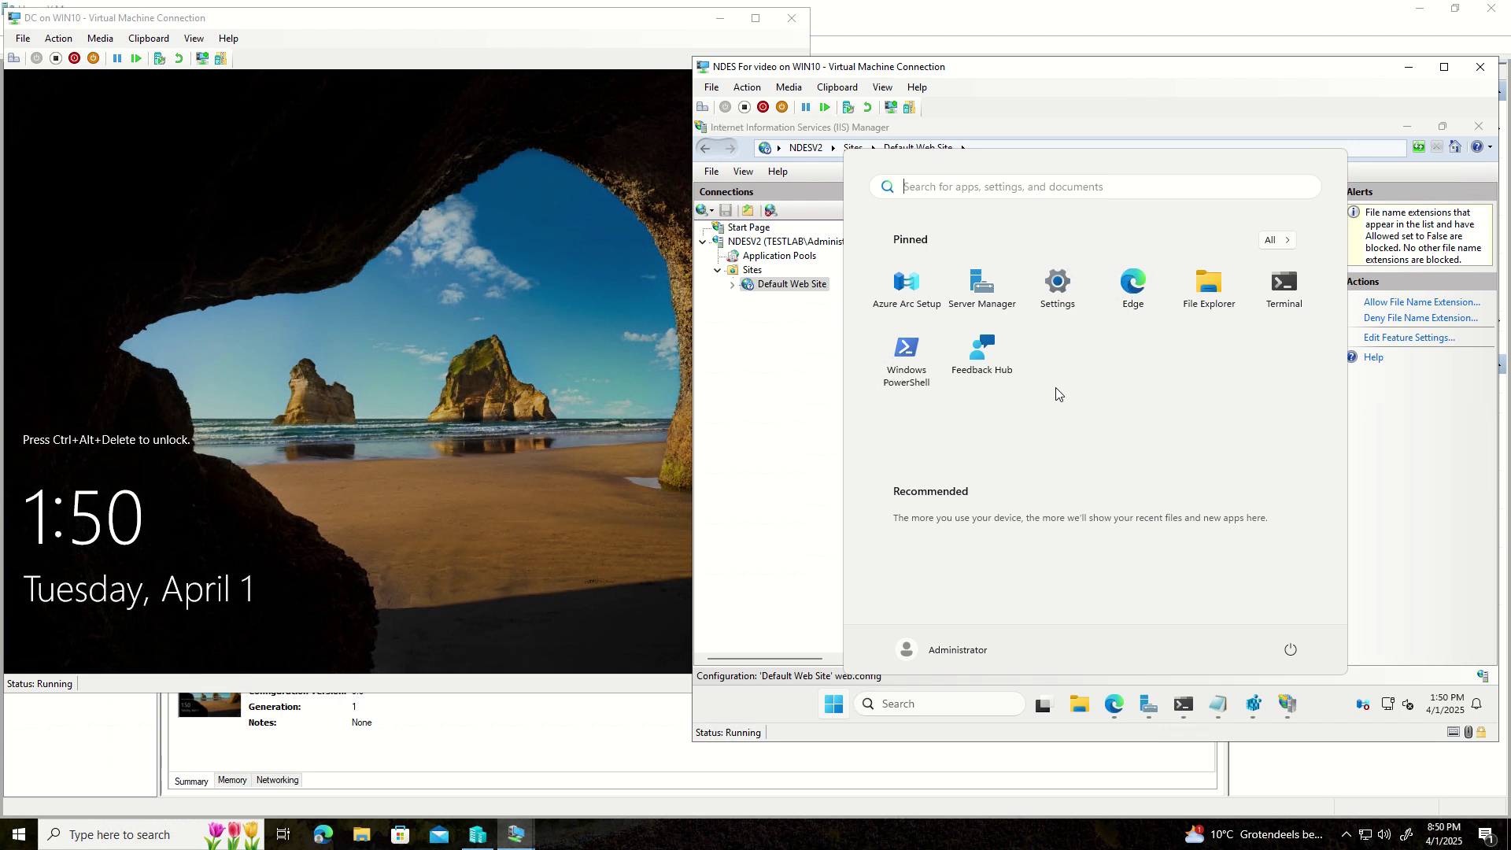
text(run)
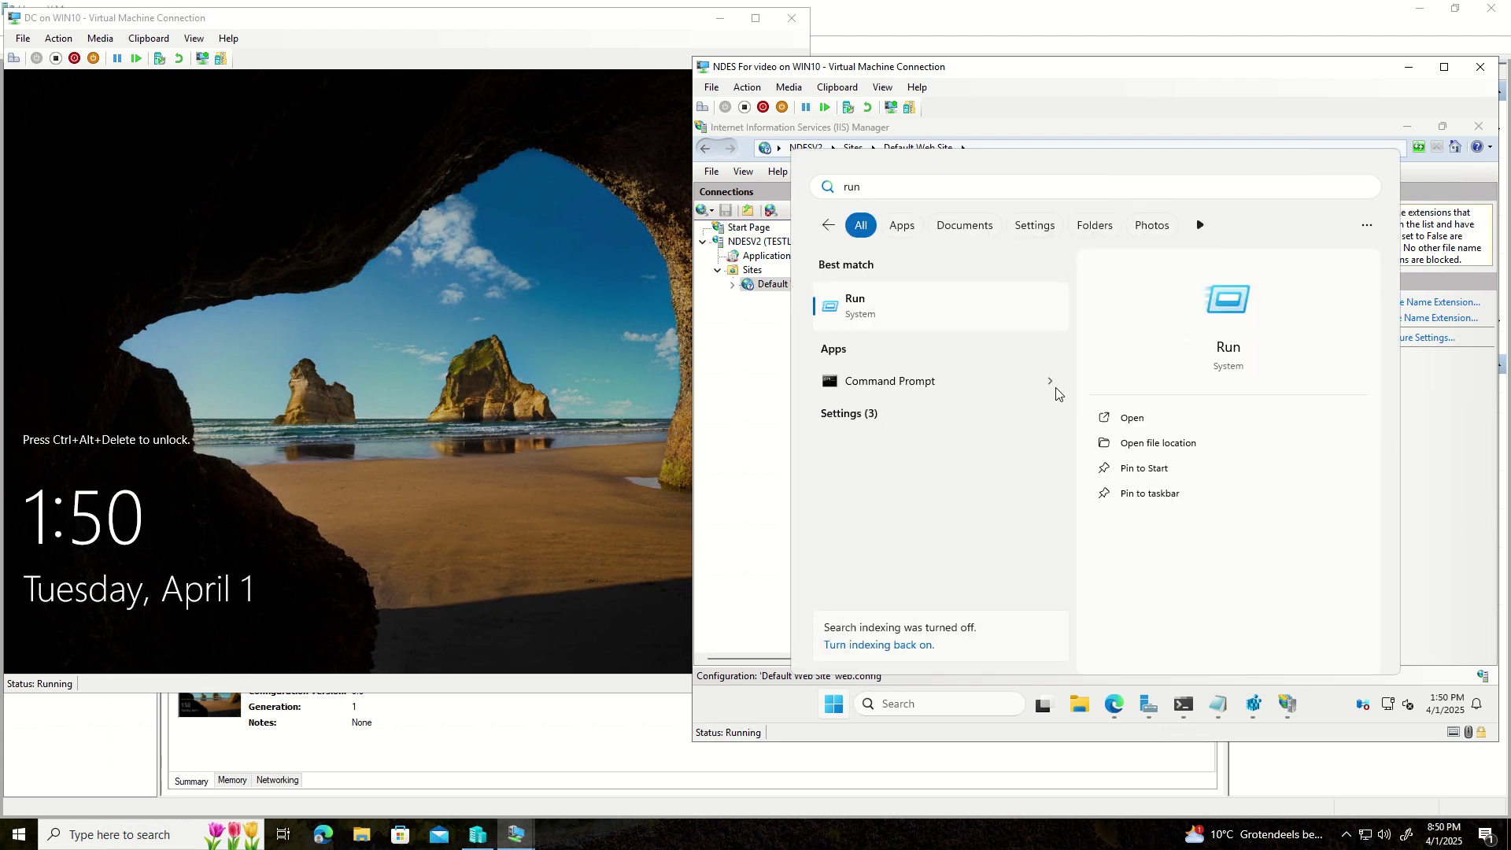
key(Return)
- Start a new Microsoft Management Console from the Run dialog
text(cmd)
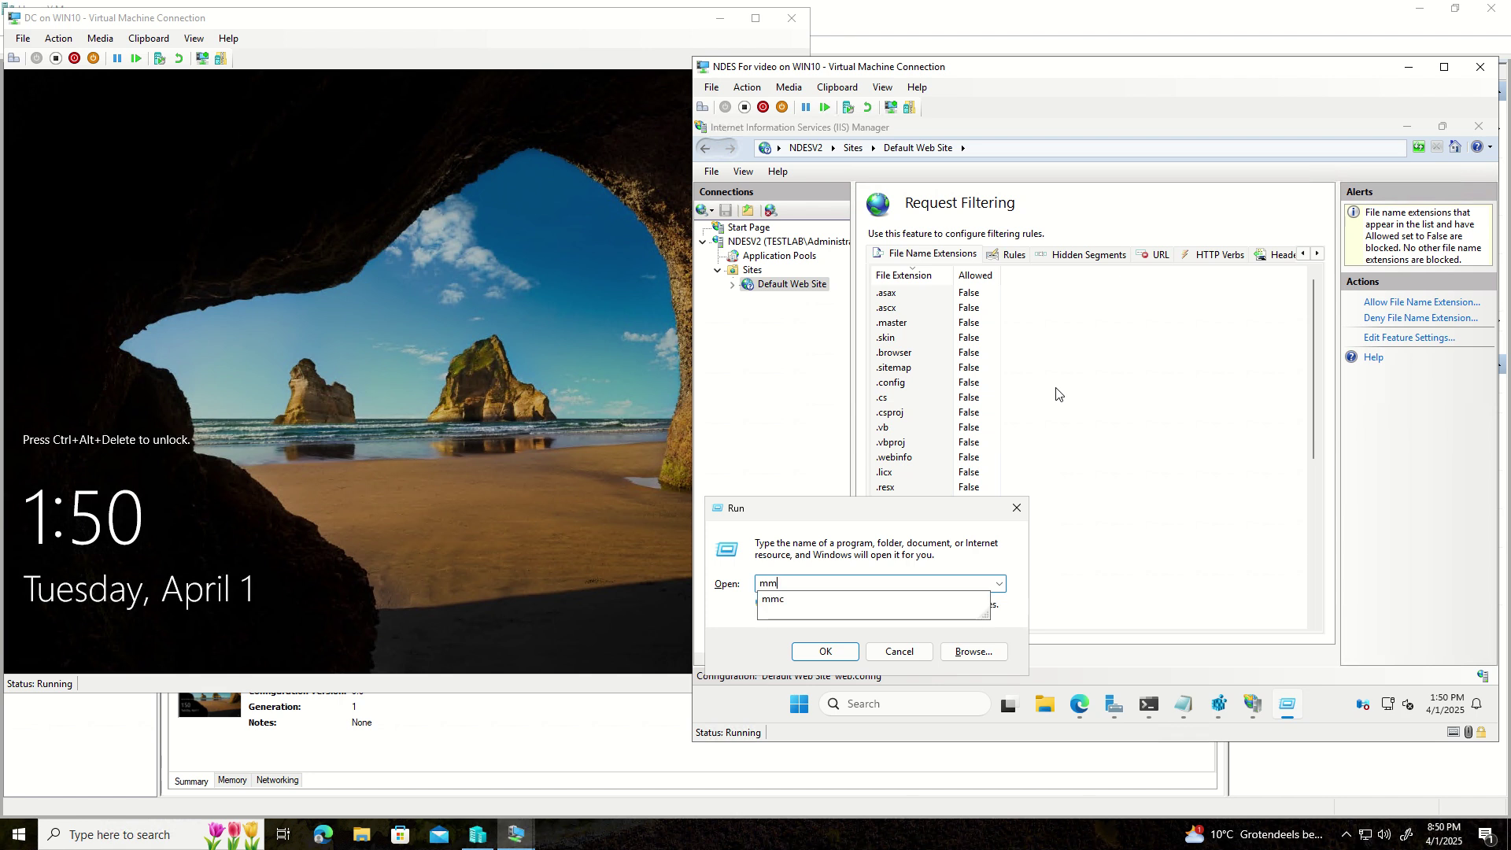
key(Return)
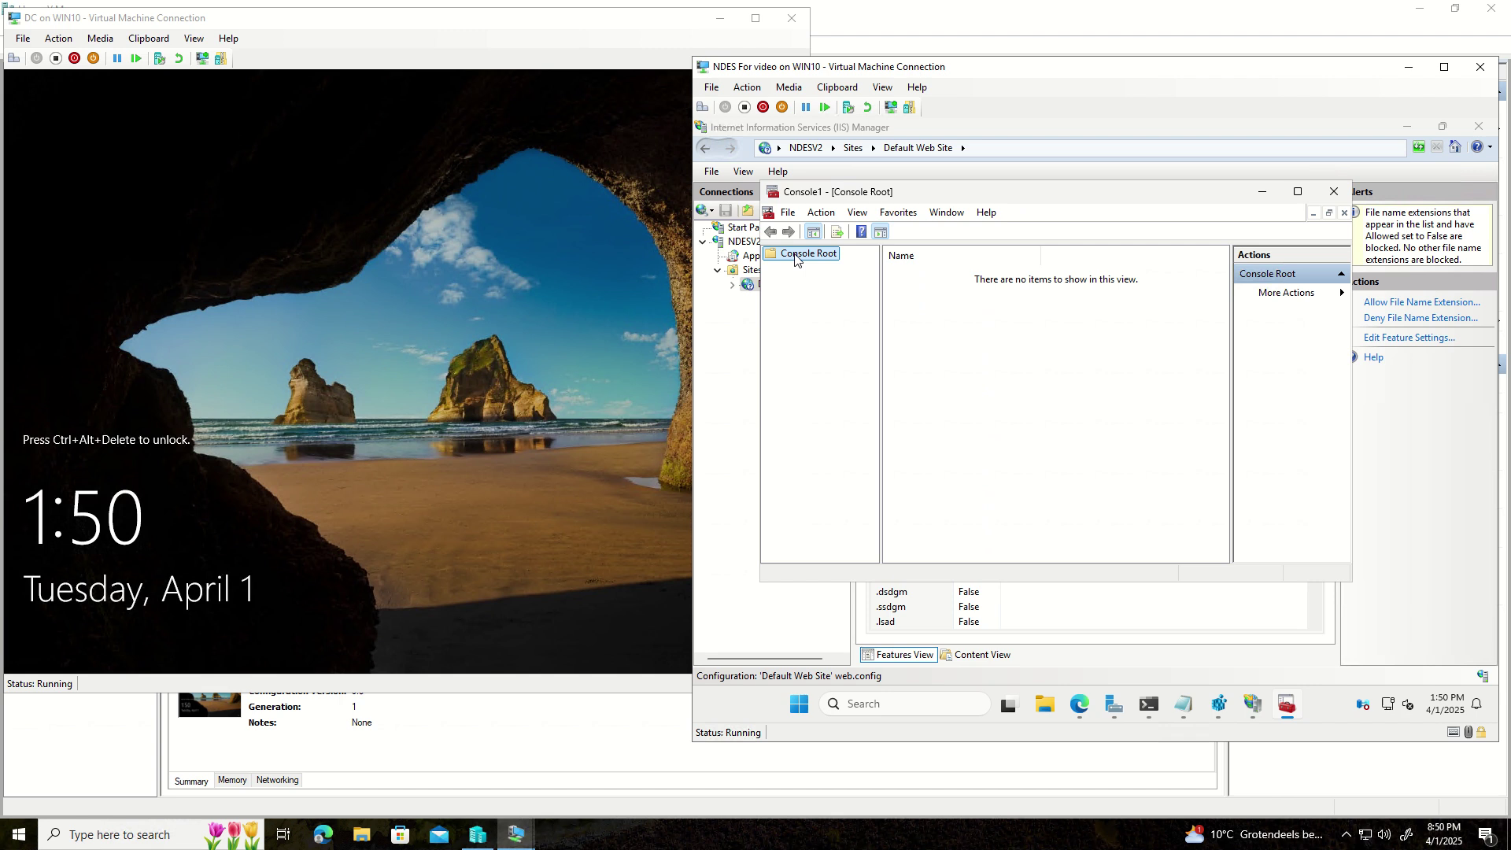
right_click(795, 254)
mouse_move(803, 268)
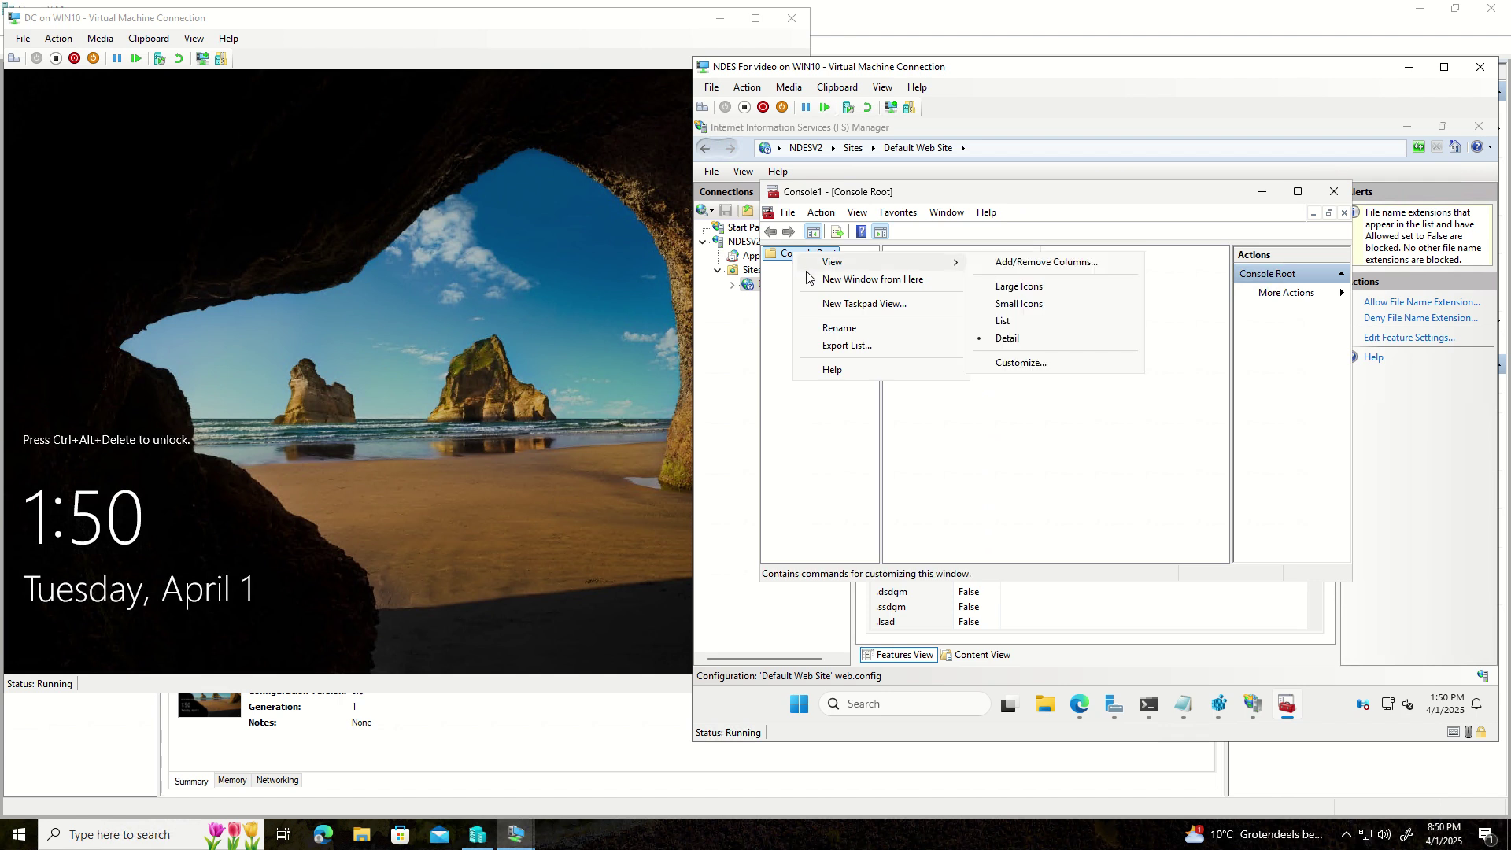
click(788, 213)
click(787, 212)
- Add the Certificates snap-in for the local computer account
click(828, 308)
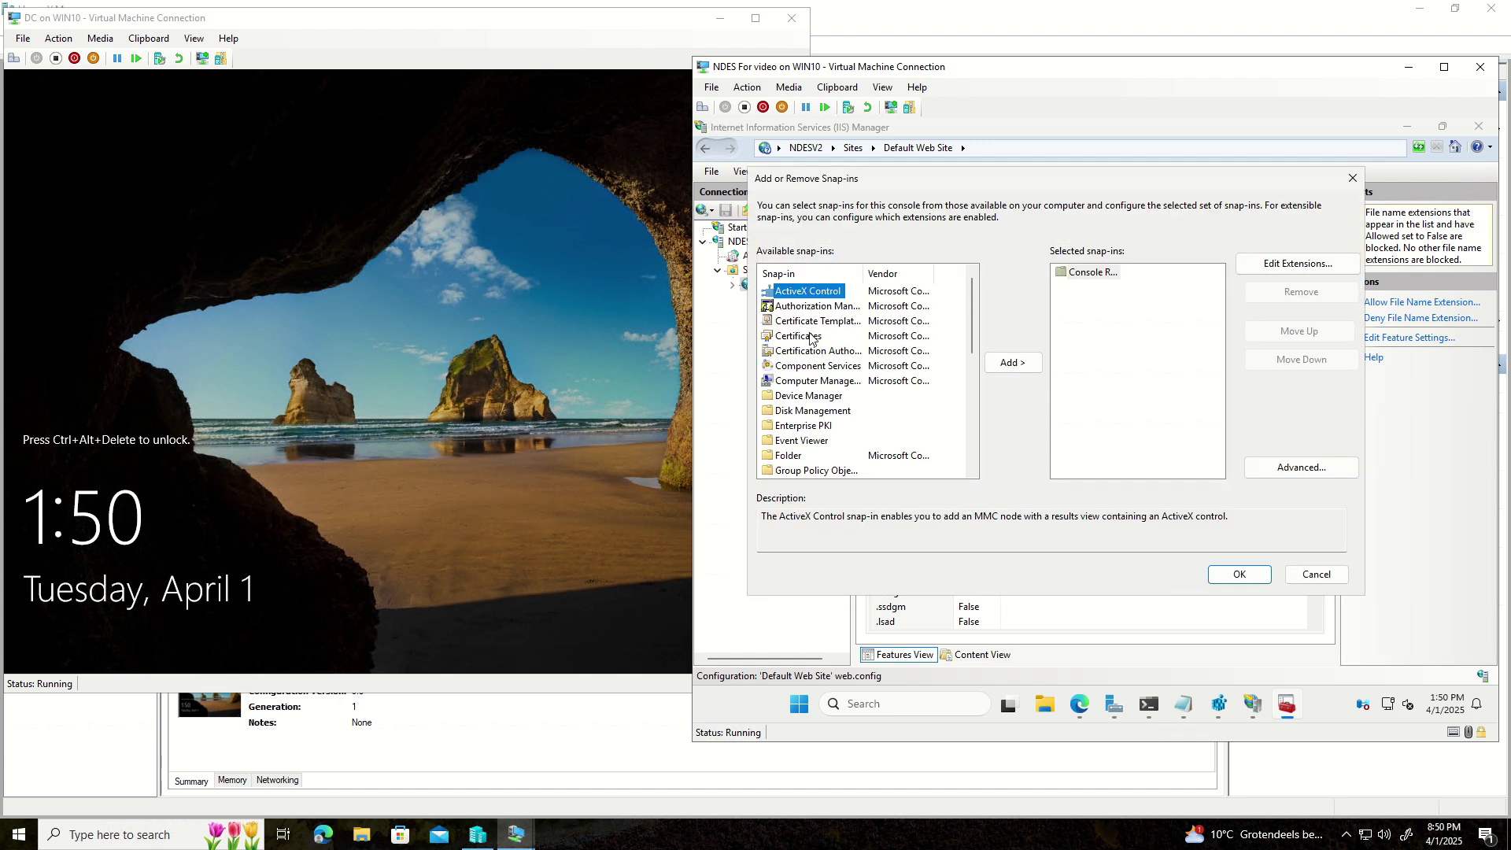
click(798, 336)
click(1015, 363)
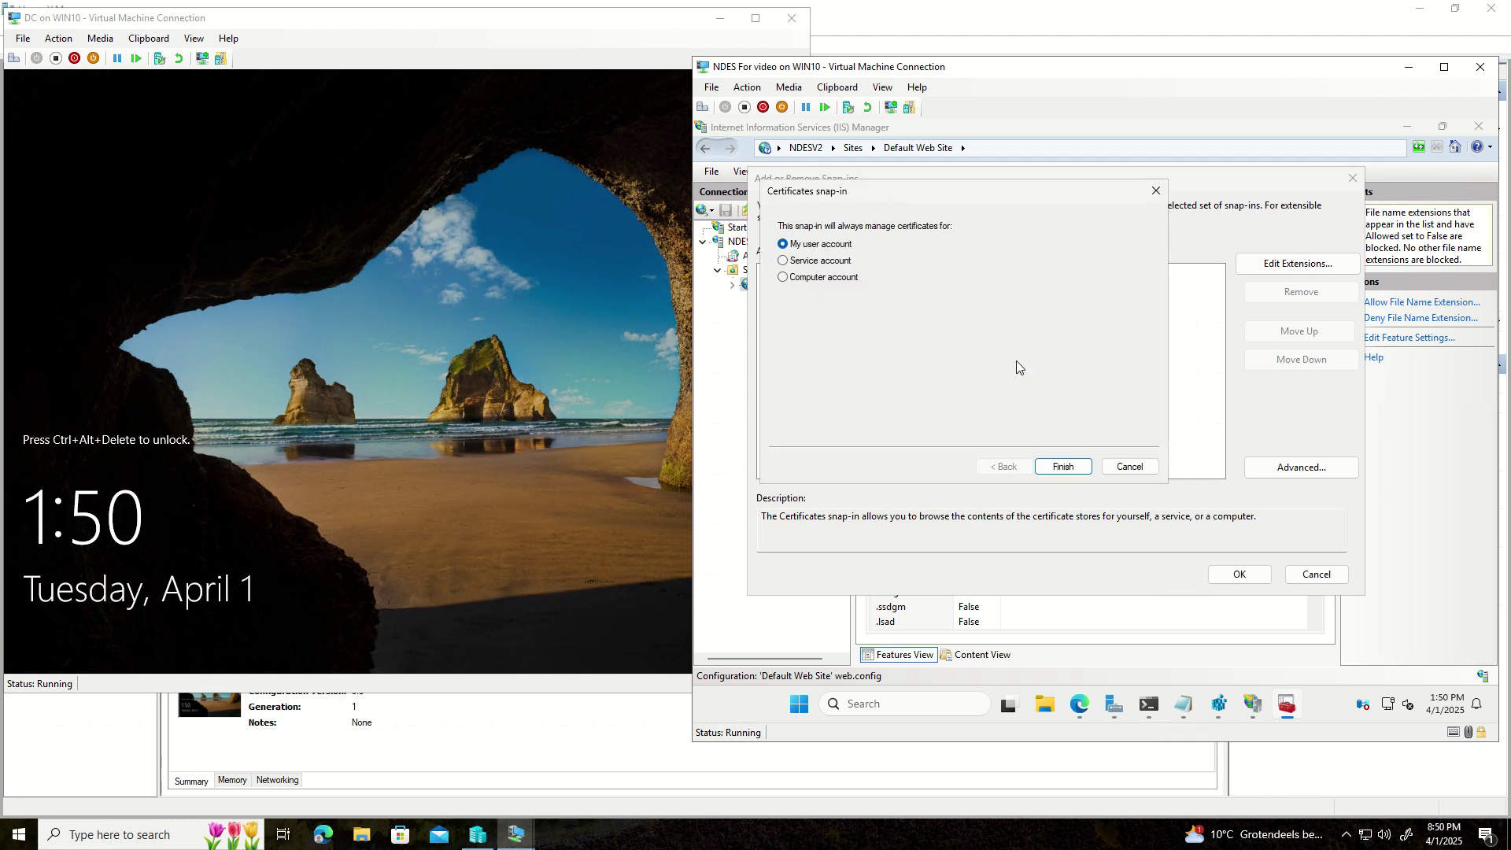
click(804, 280)
click(1060, 467)
click(1060, 467)
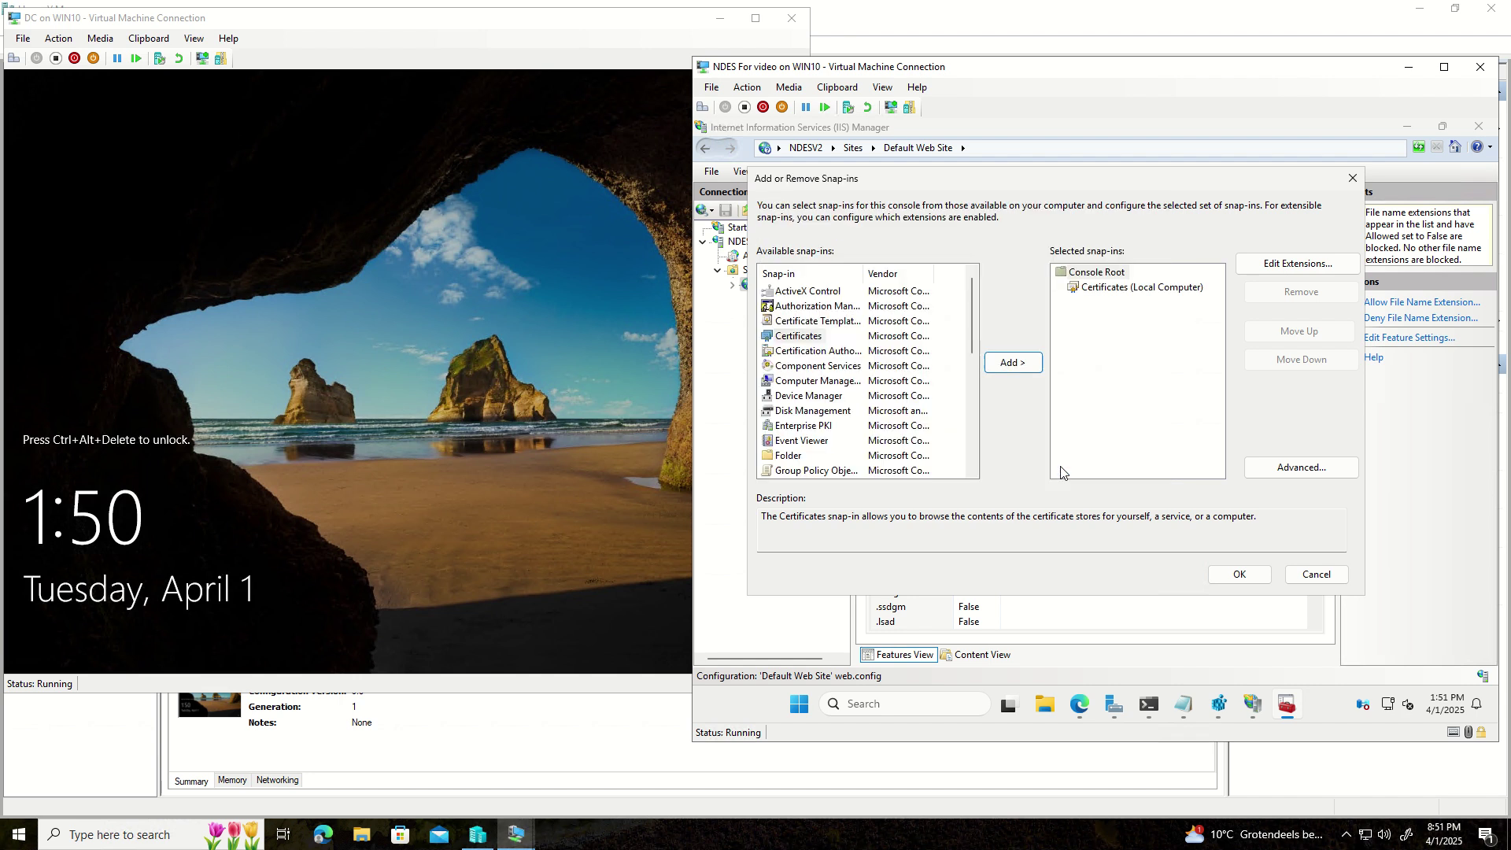
click(1257, 582)
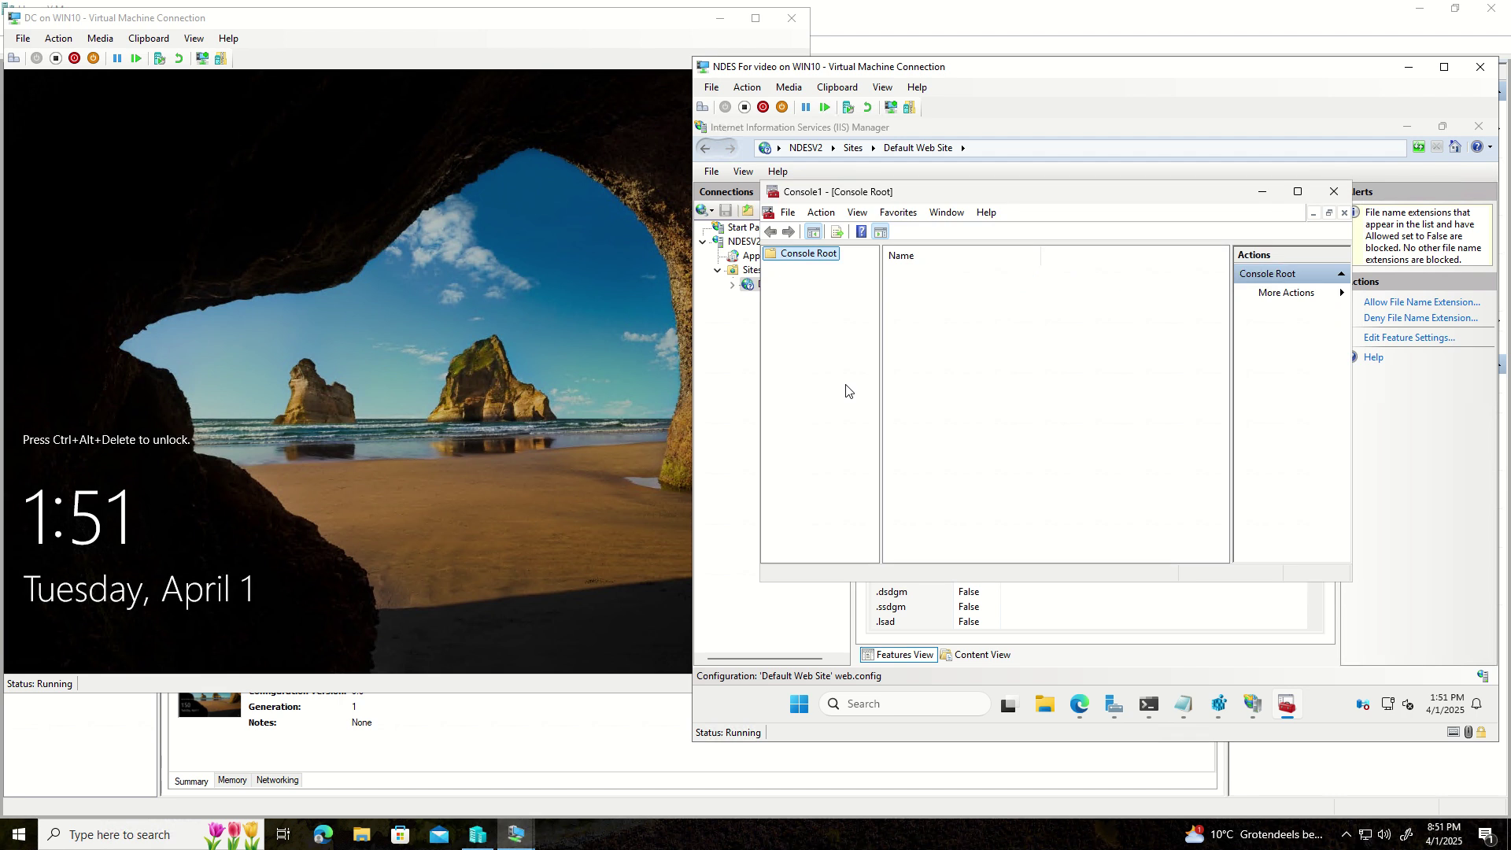
- Open Personal > Certificates and start a Request New Certificate wizard
click(769, 269)
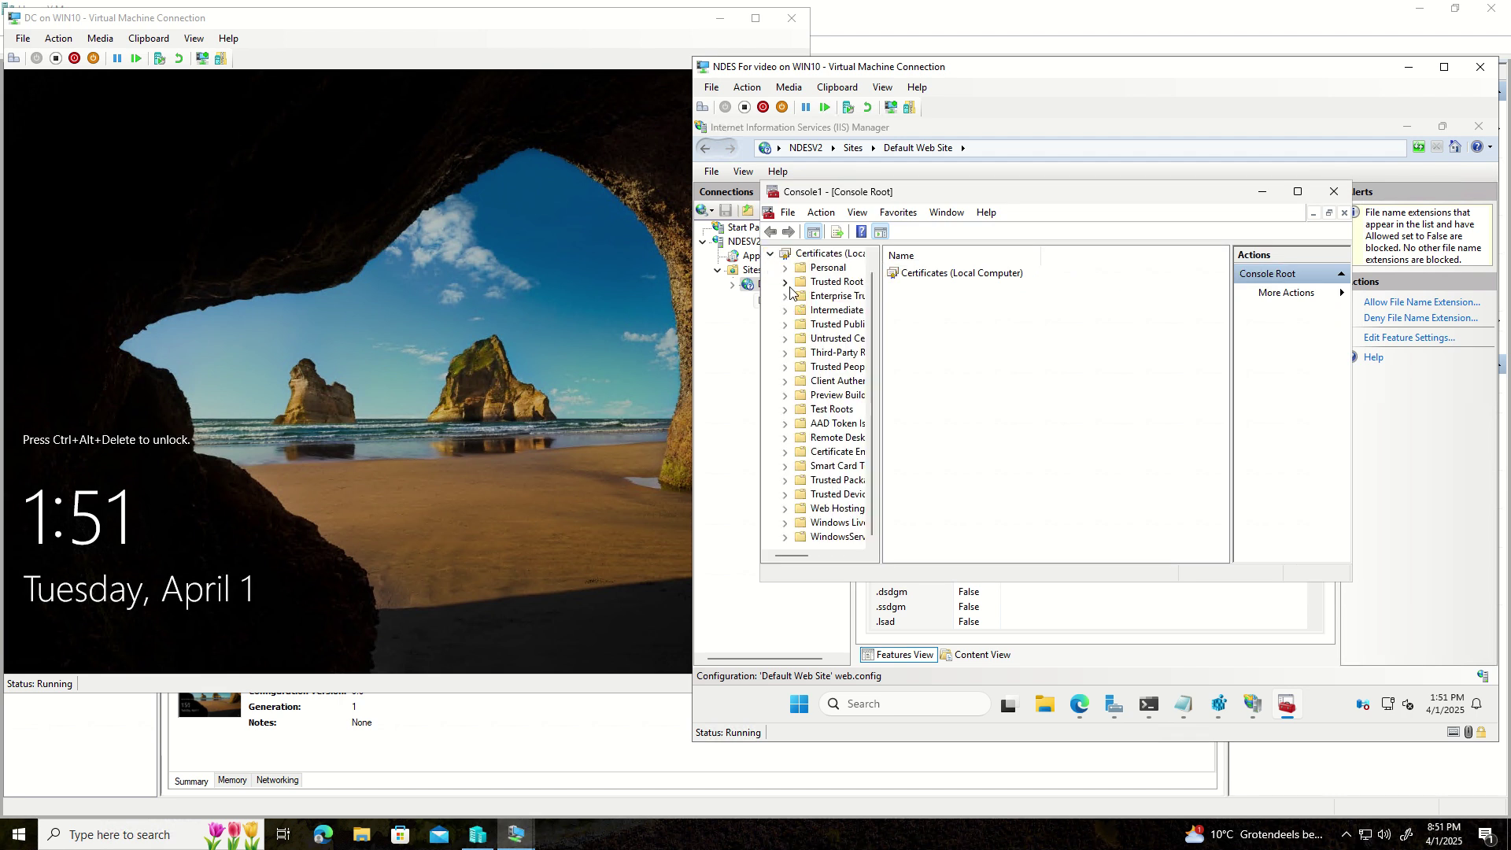
double_click(806, 273)
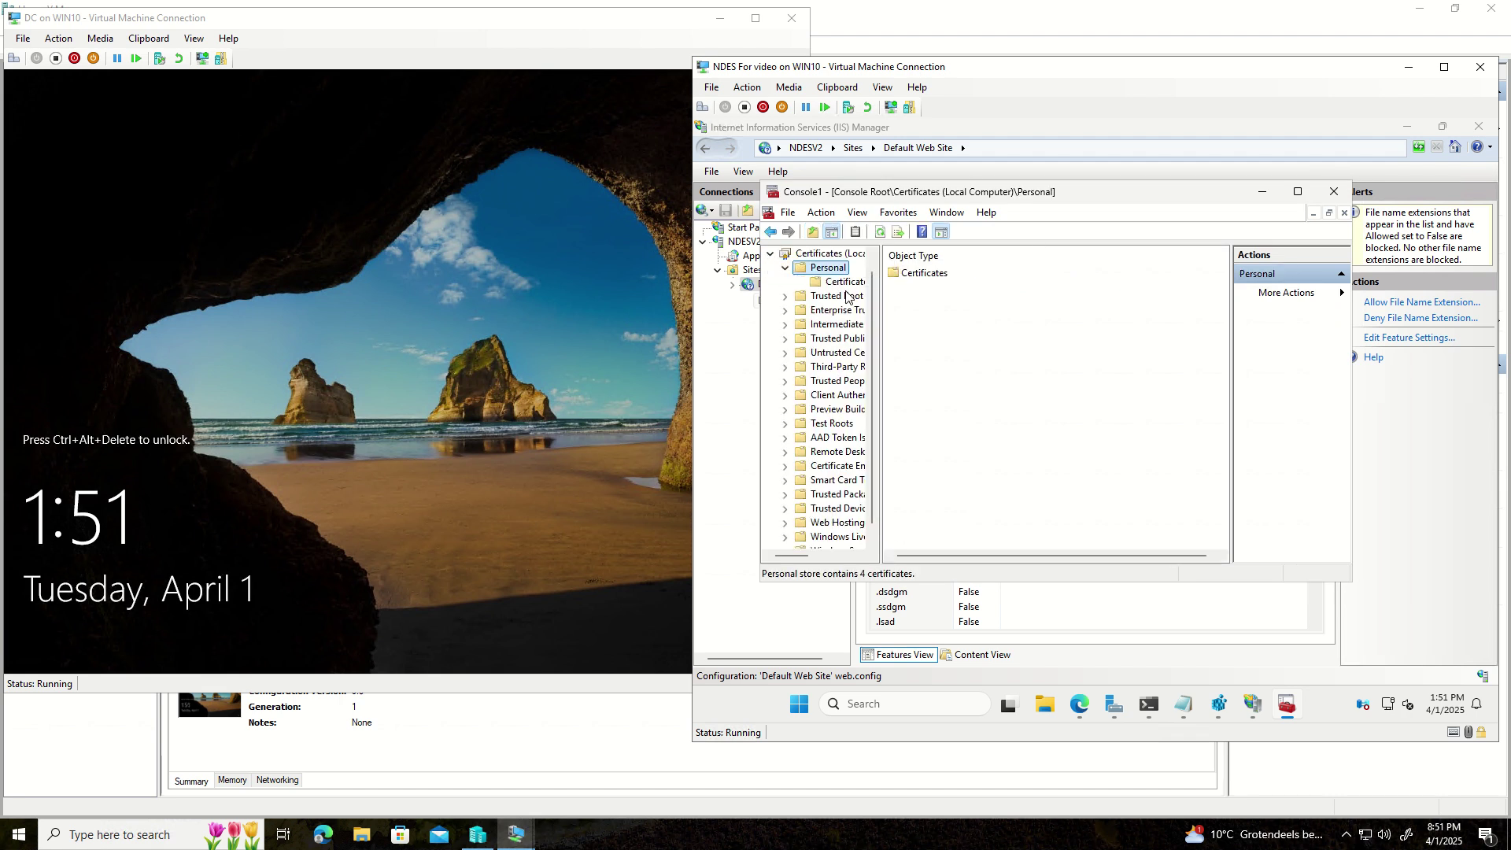
click(847, 282)
right_click(969, 375)
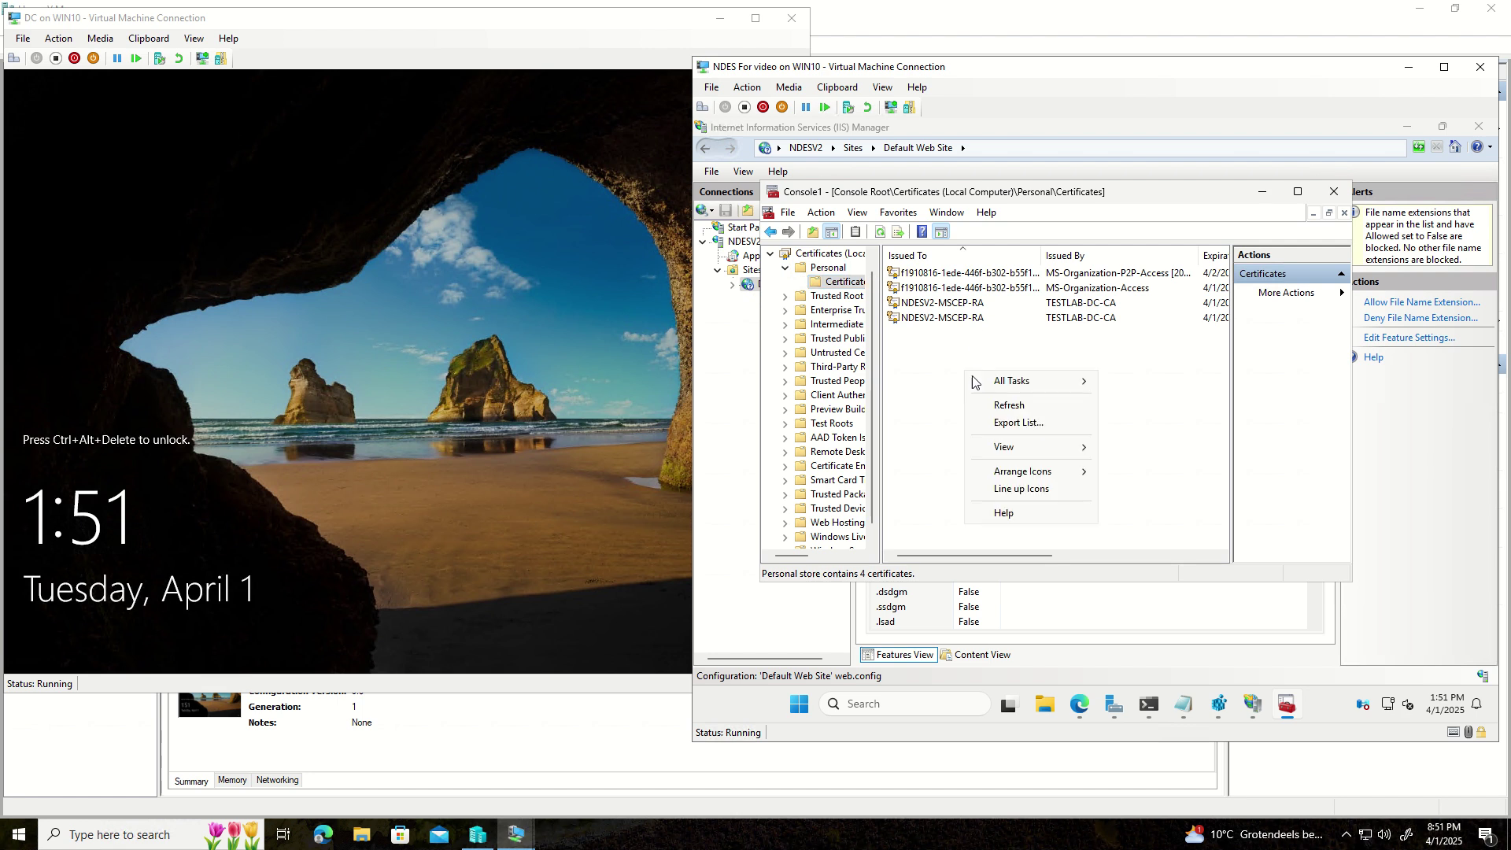
mouse_move(981, 389)
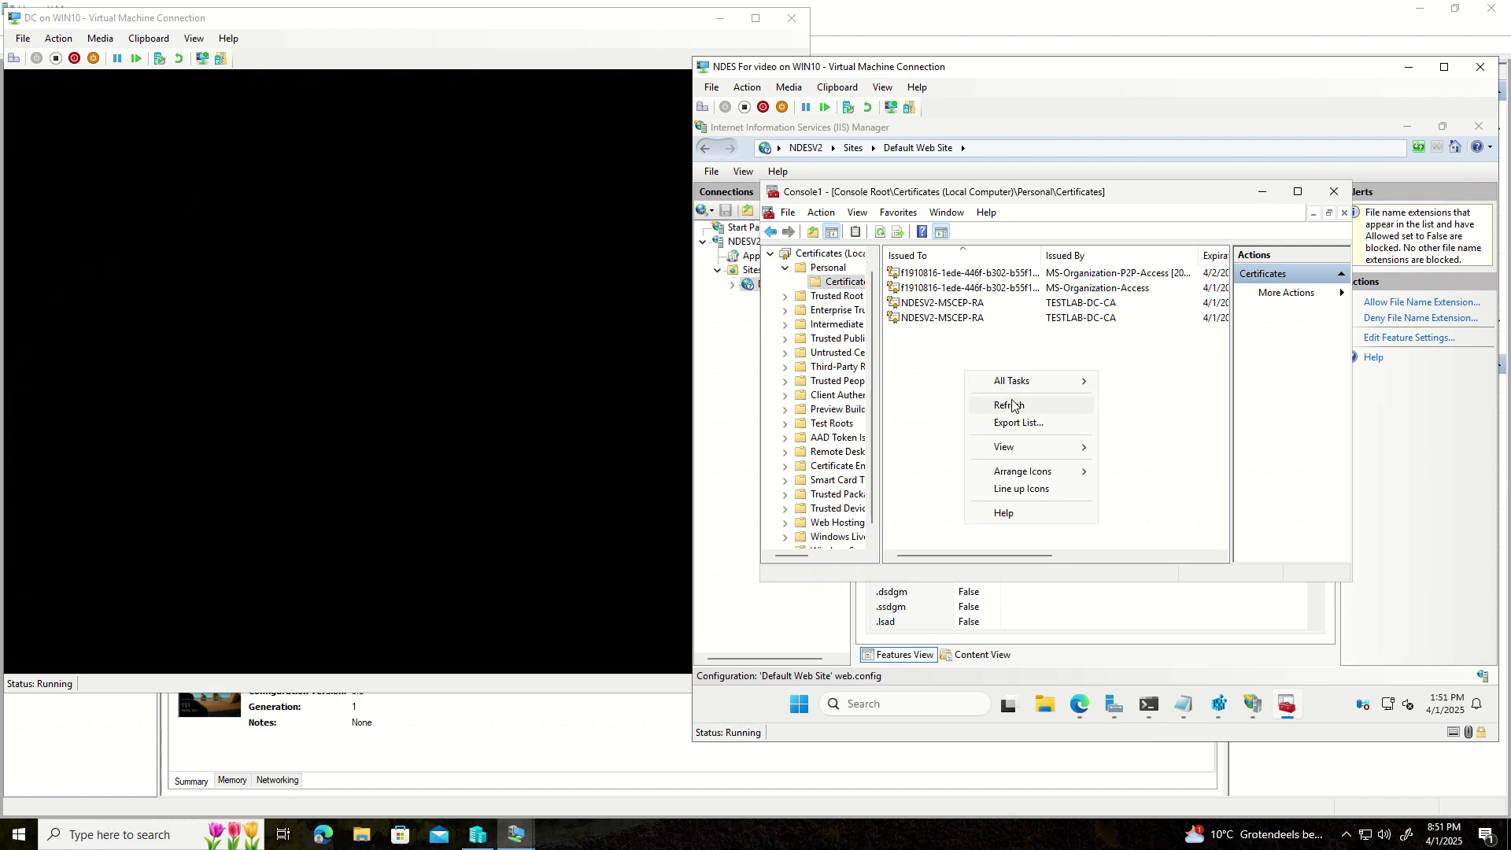
mouse_move(1033, 386)
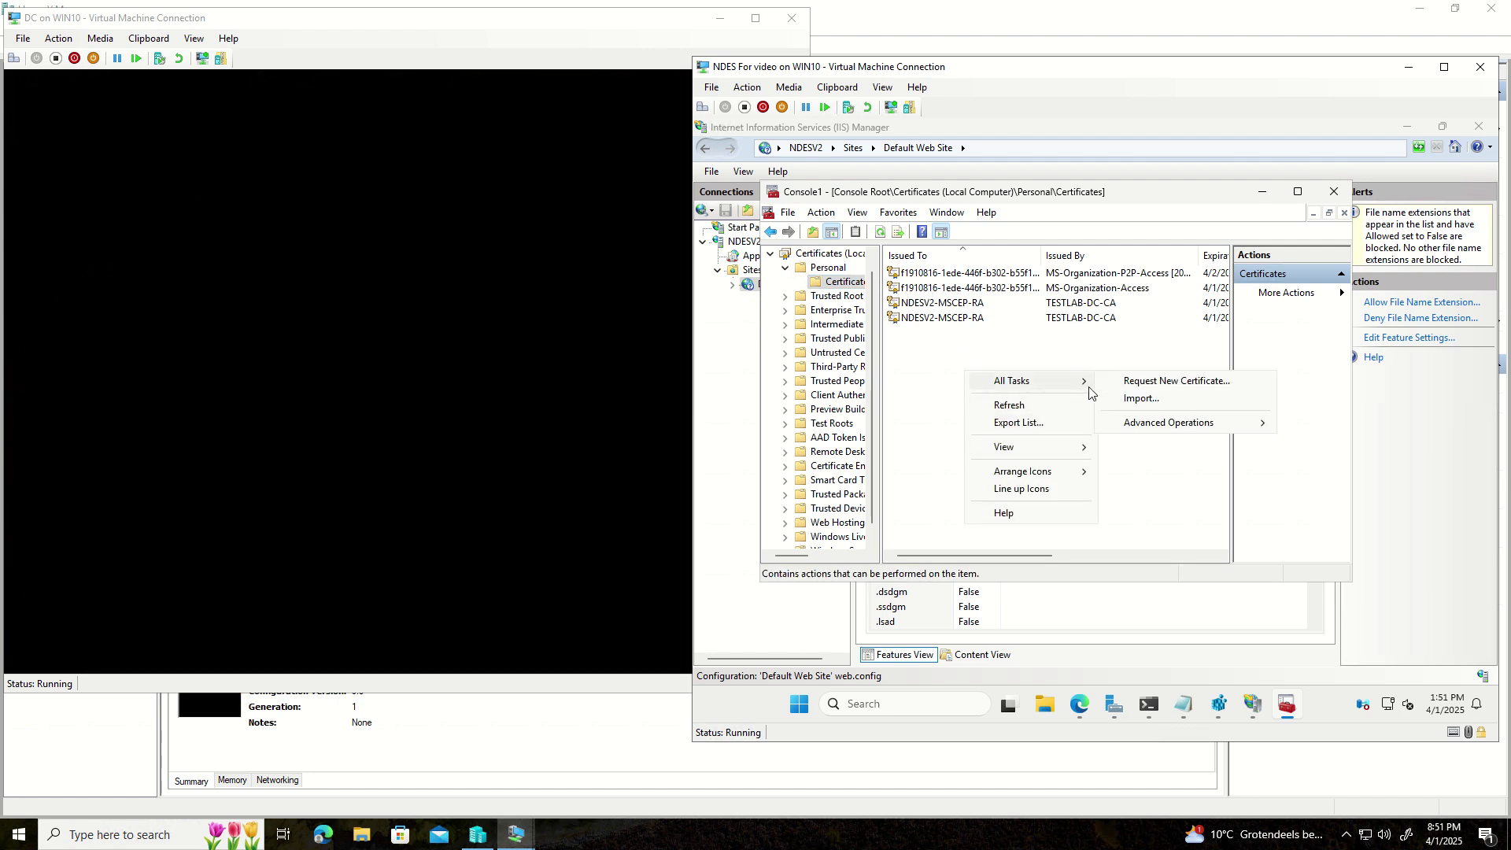
click(1173, 385)
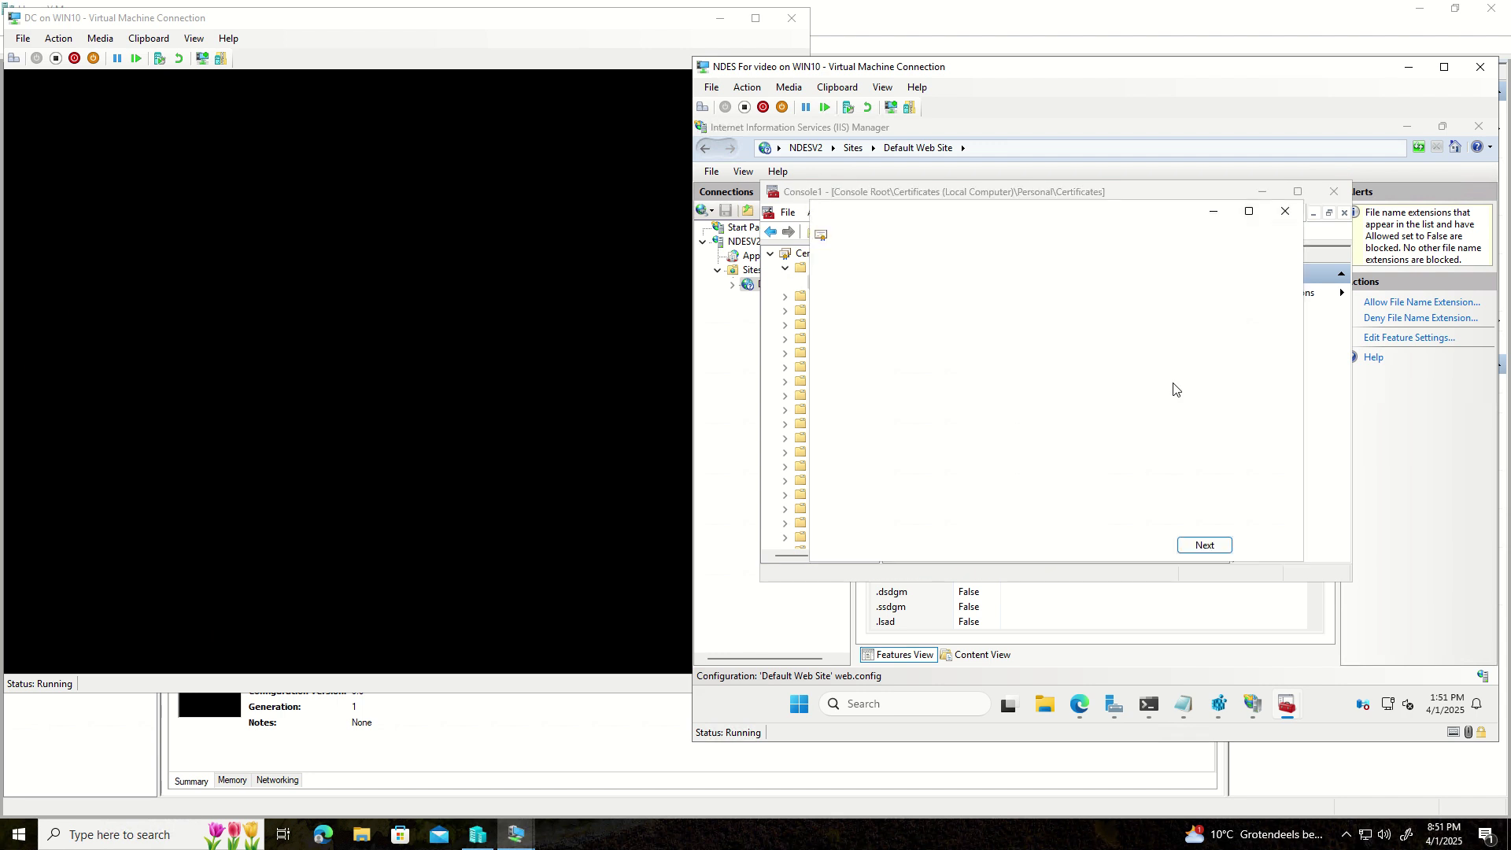
- Continue with Active Directory Enrollment Policy and open the NDEIIS template's required settings
click(1204, 544)
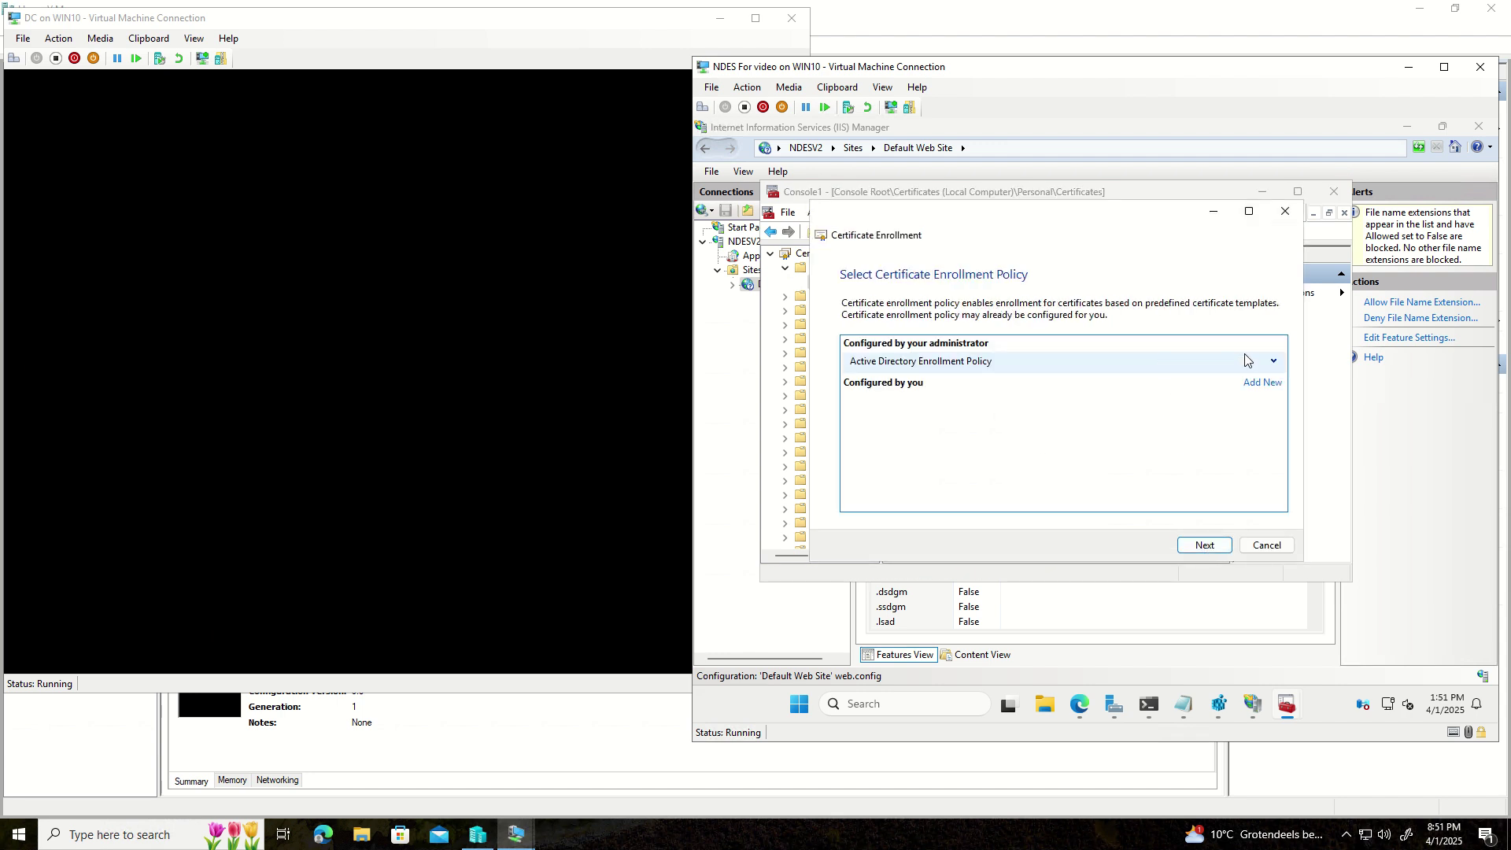
click(1273, 360)
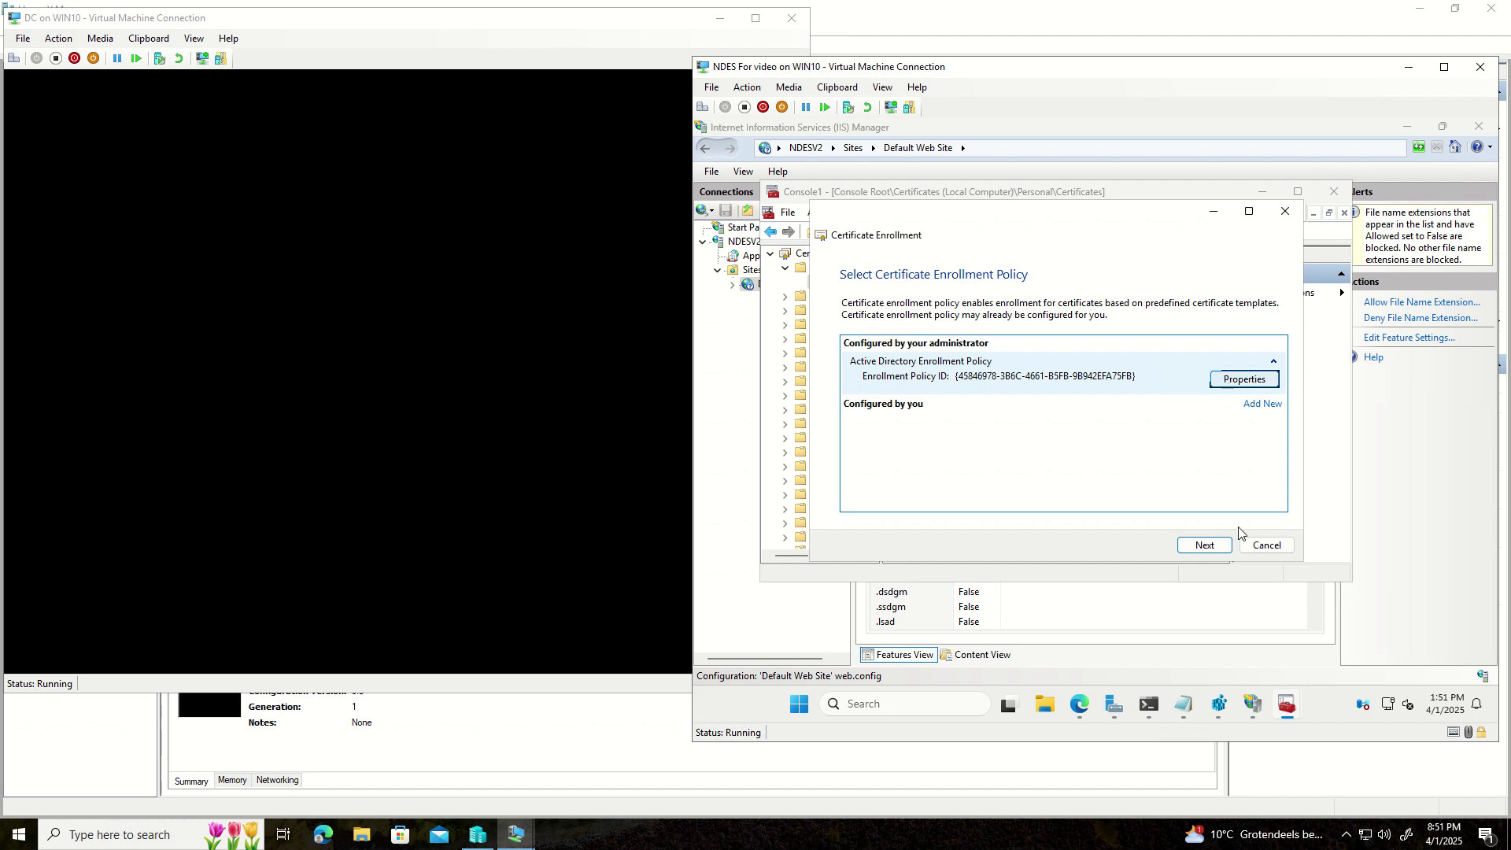
click(1184, 545)
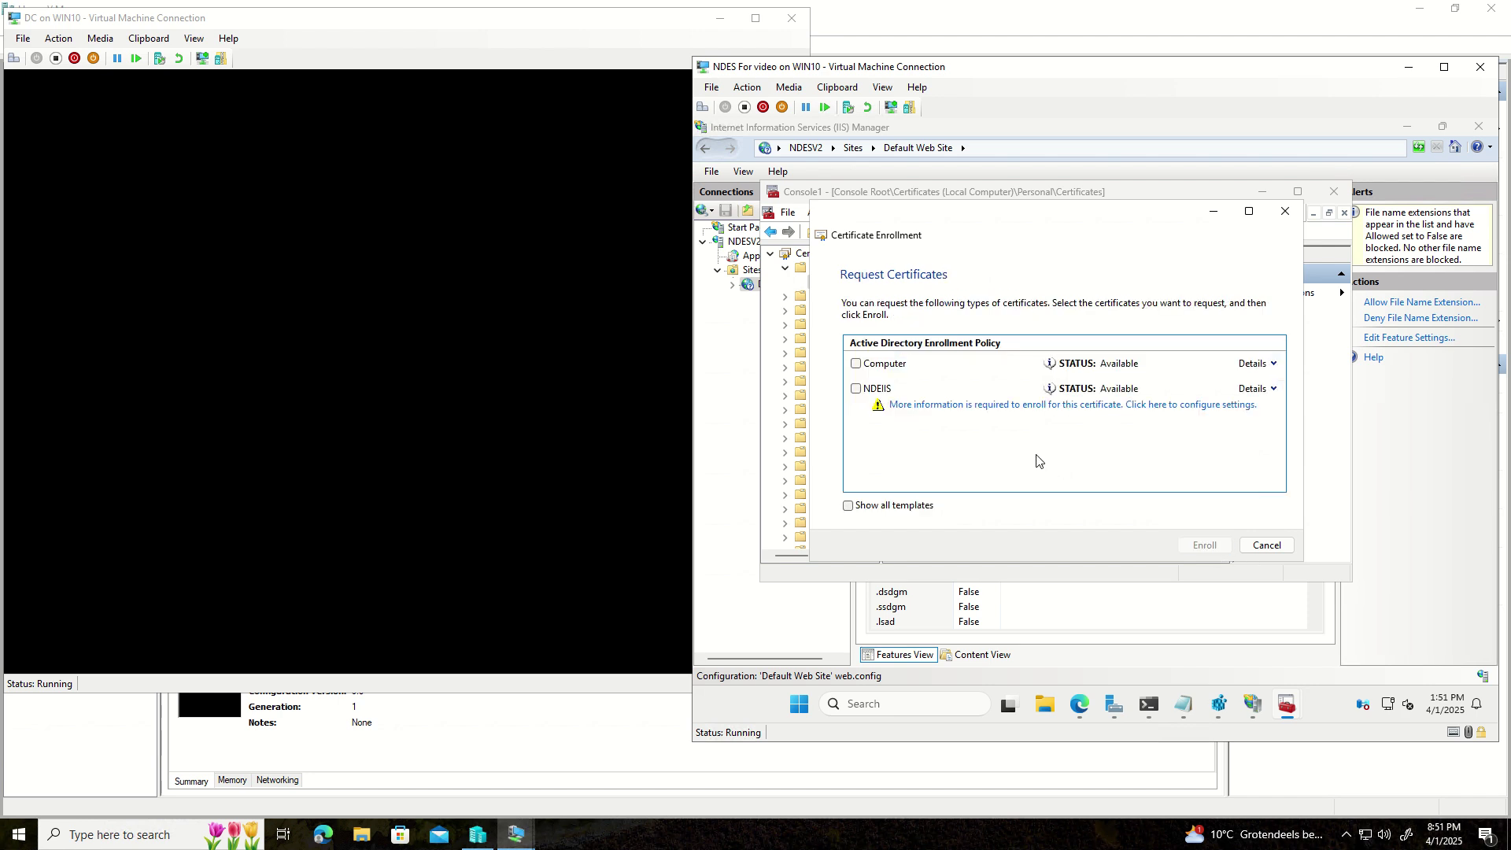
click(939, 406)
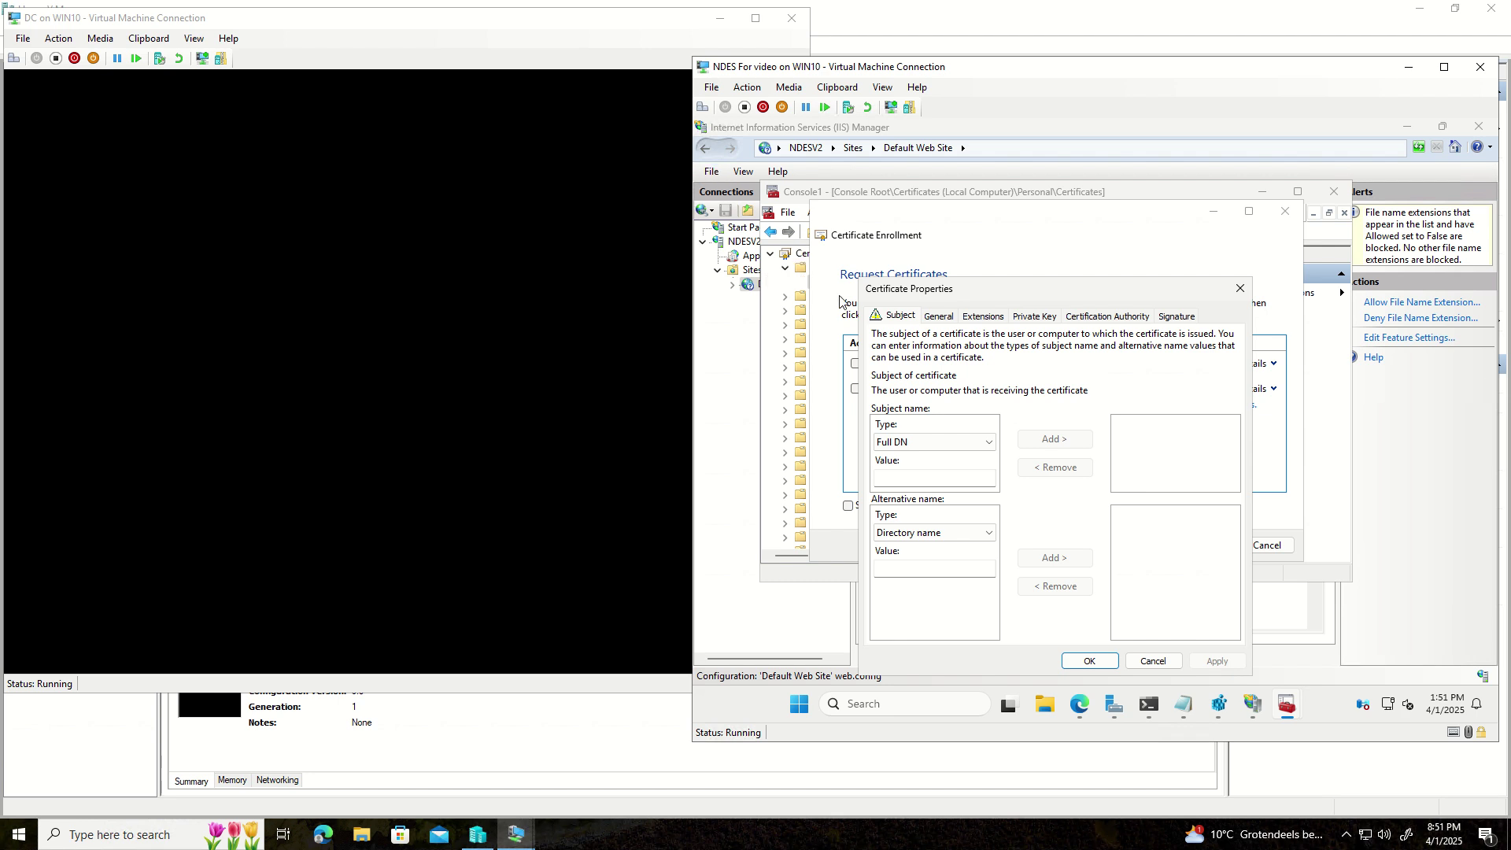
- Add Common name NDESV2.TESTLAB.LOCAL to the subject and choose DNS as alternative name type
click(947, 442)
click(934, 476)
click(928, 480)
text(NDES)
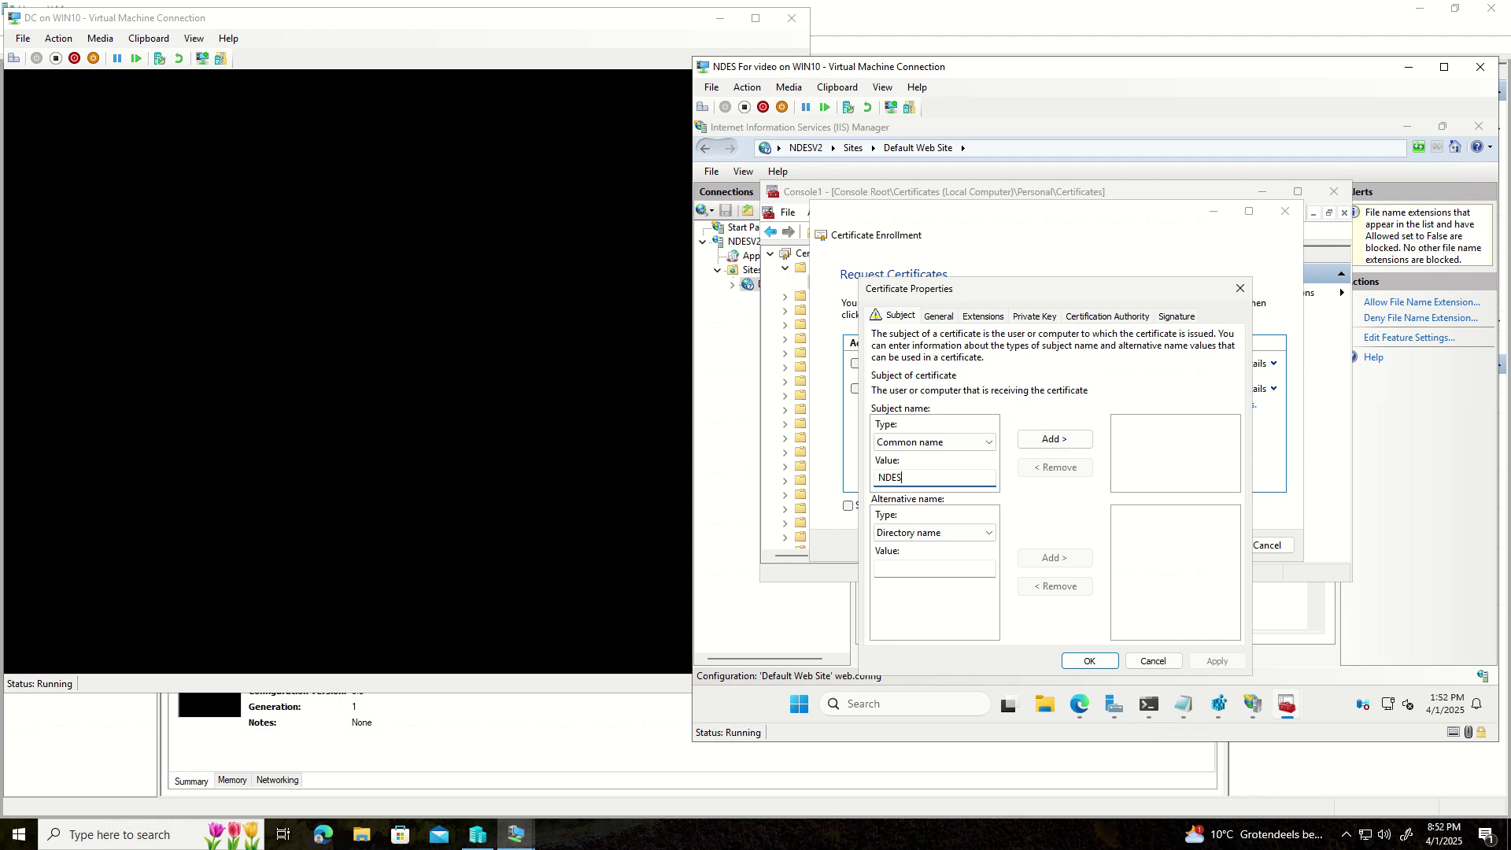
text(V2.TESTLAB.LOCAL)
click(1043, 439)
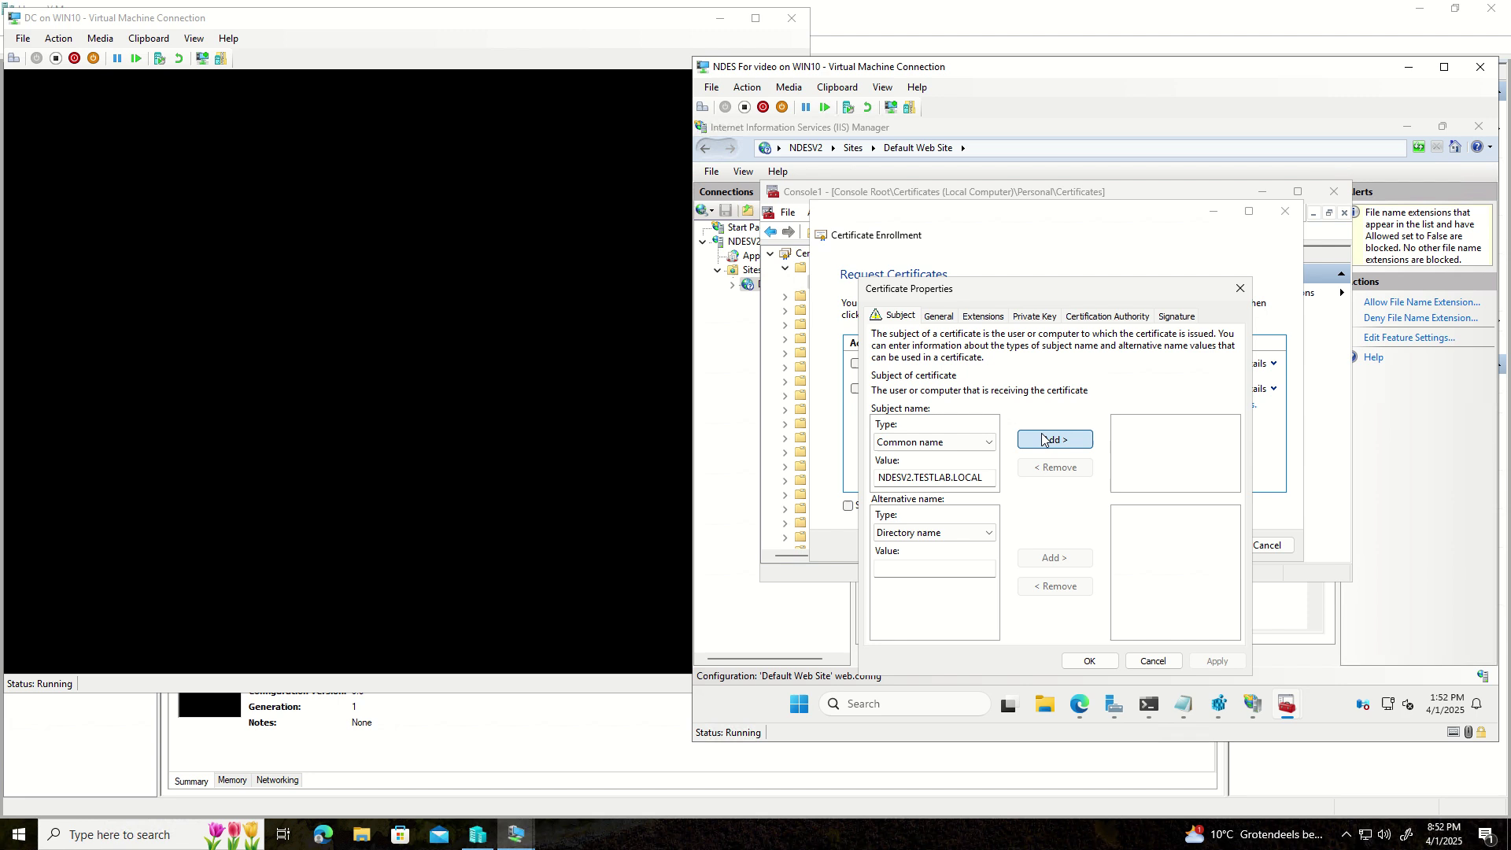
click(952, 537)
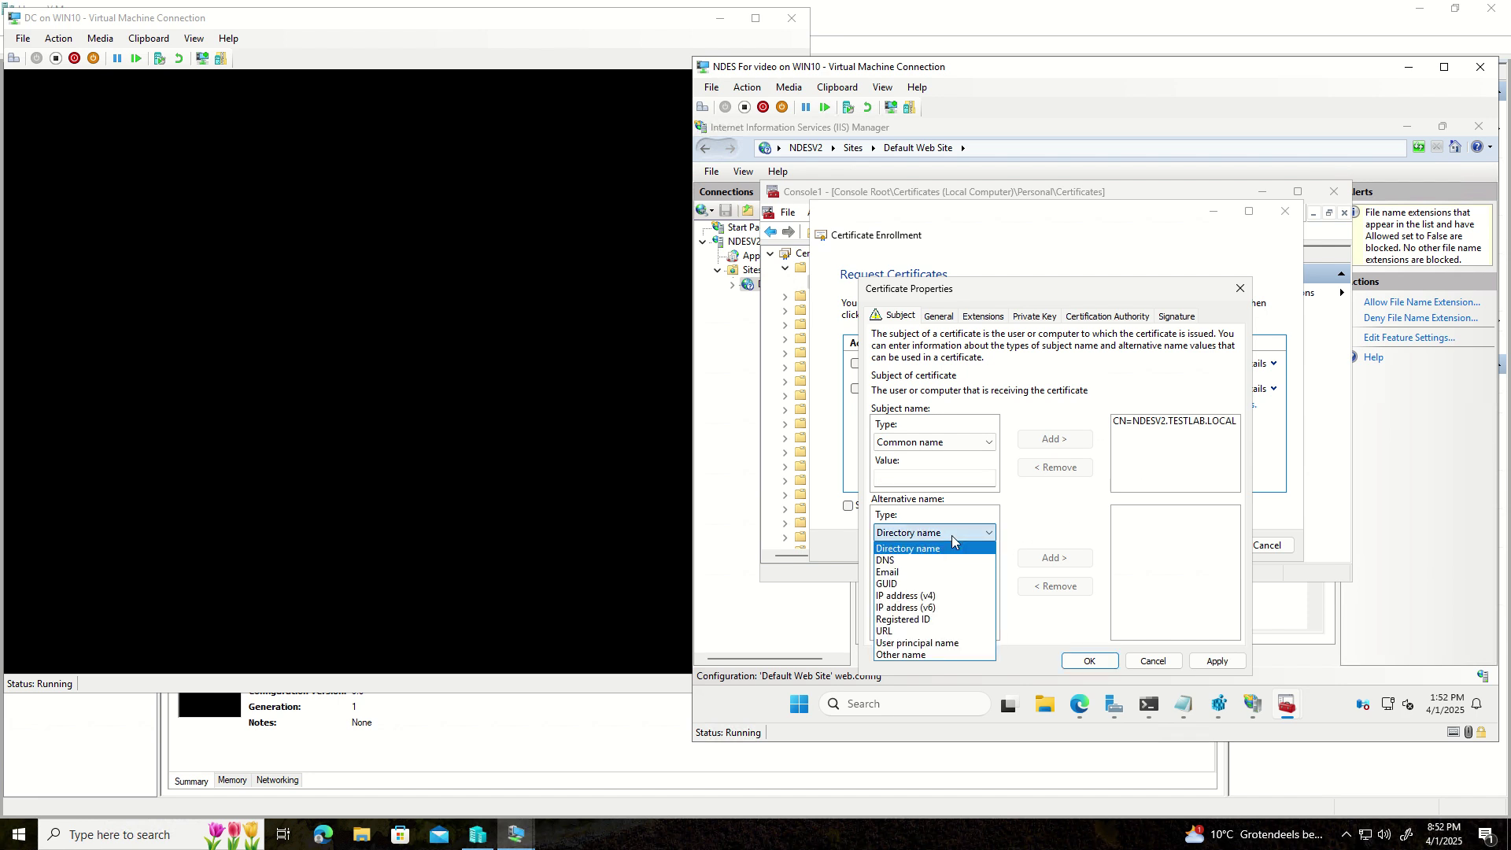
click(936, 561)
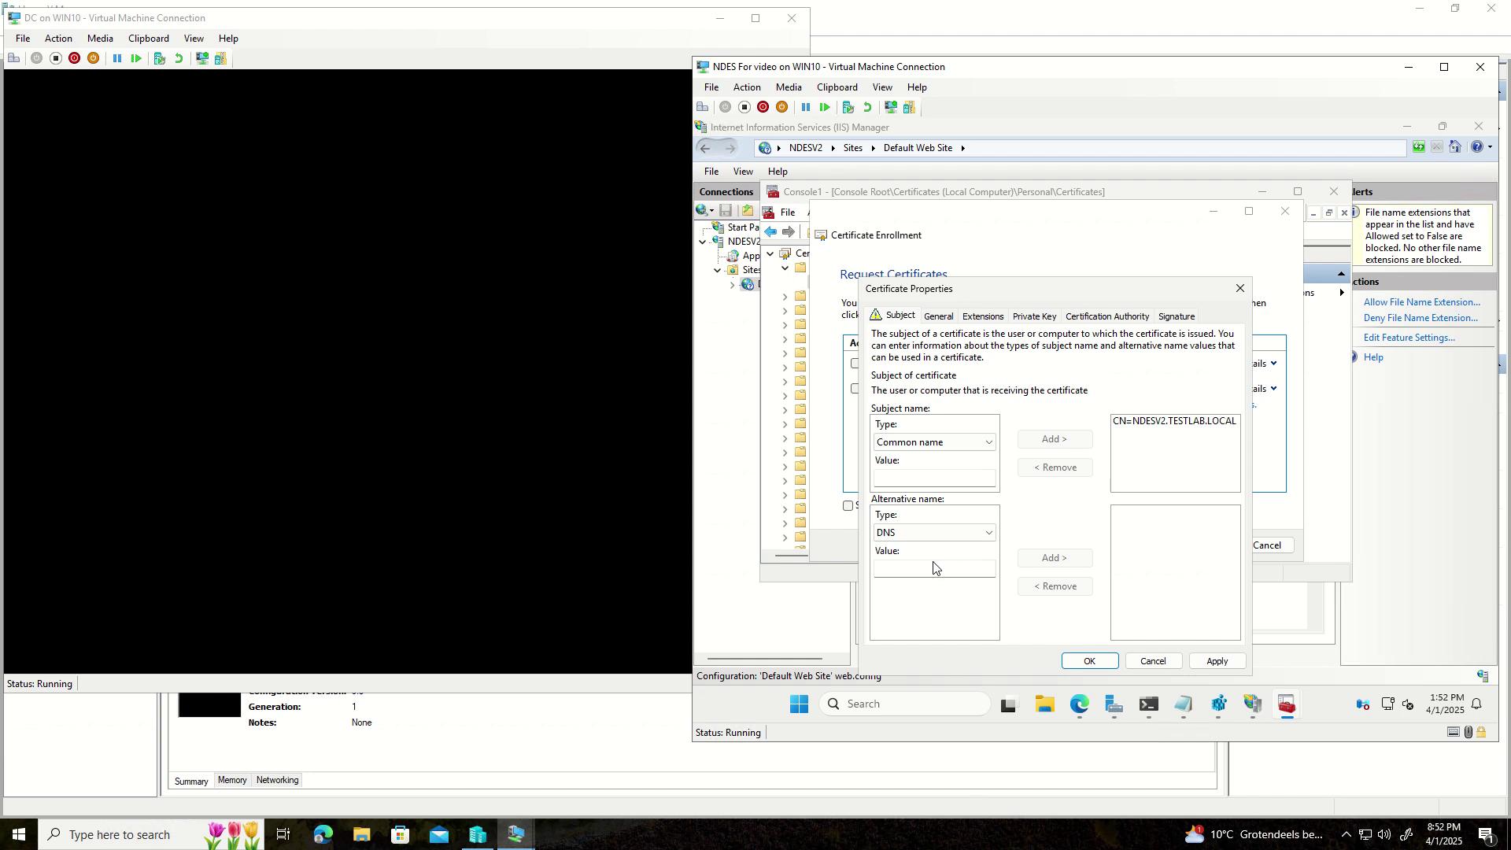
- Add NDESV2.TESTLAB.LOCAL as a DNS alternative name, correcting the mistyped ending
click(938, 567)
click(1136, 422)
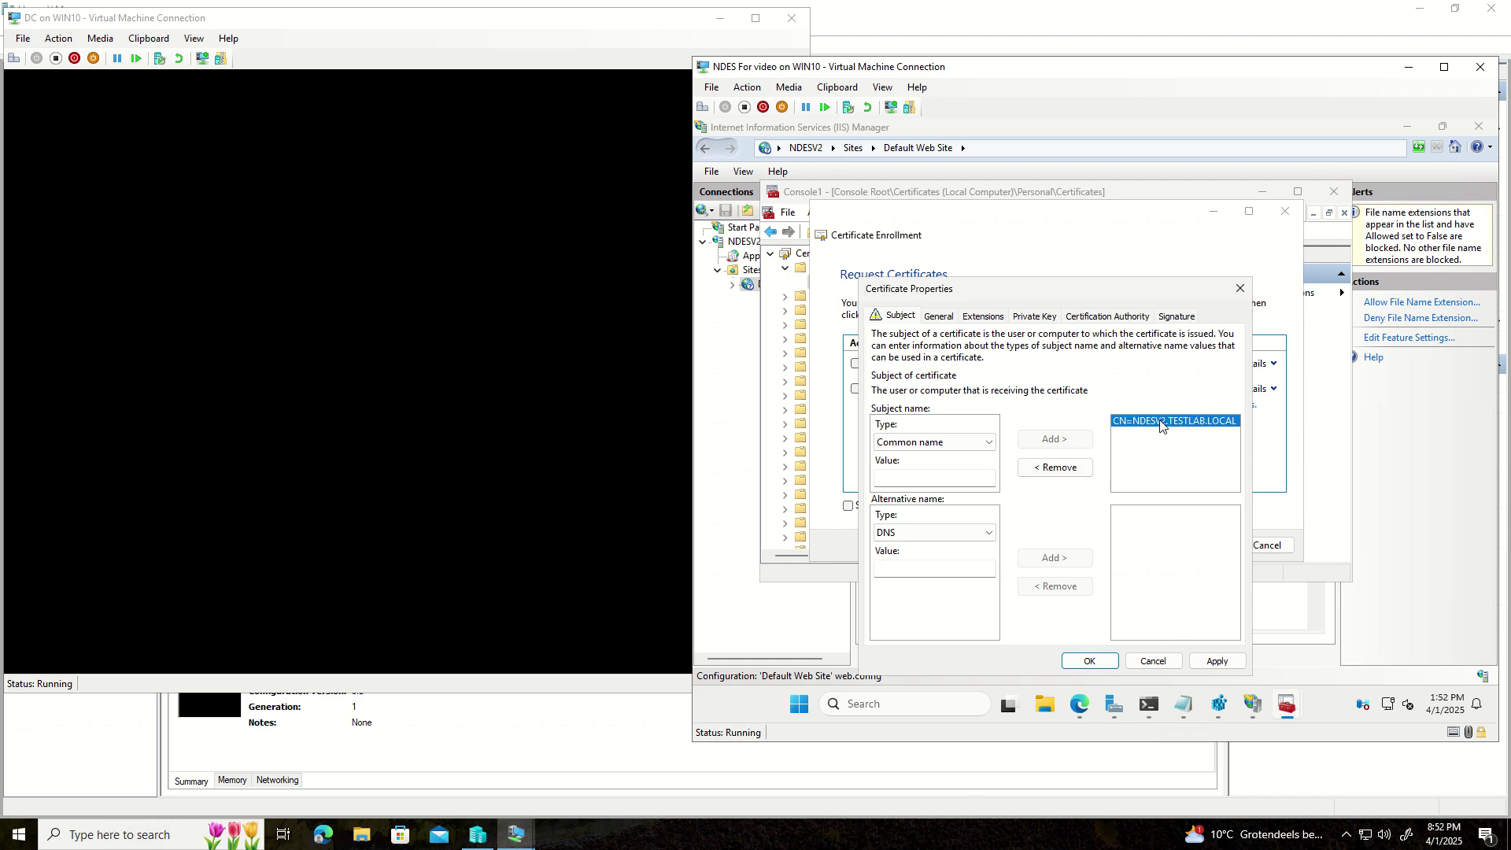
click(905, 572)
text(NDESV2.TESTLAB.LOCLA)
key(BackSpace)
key(BackSpace)
drag(913, 568, 870, 569)
key(ctrl+c)
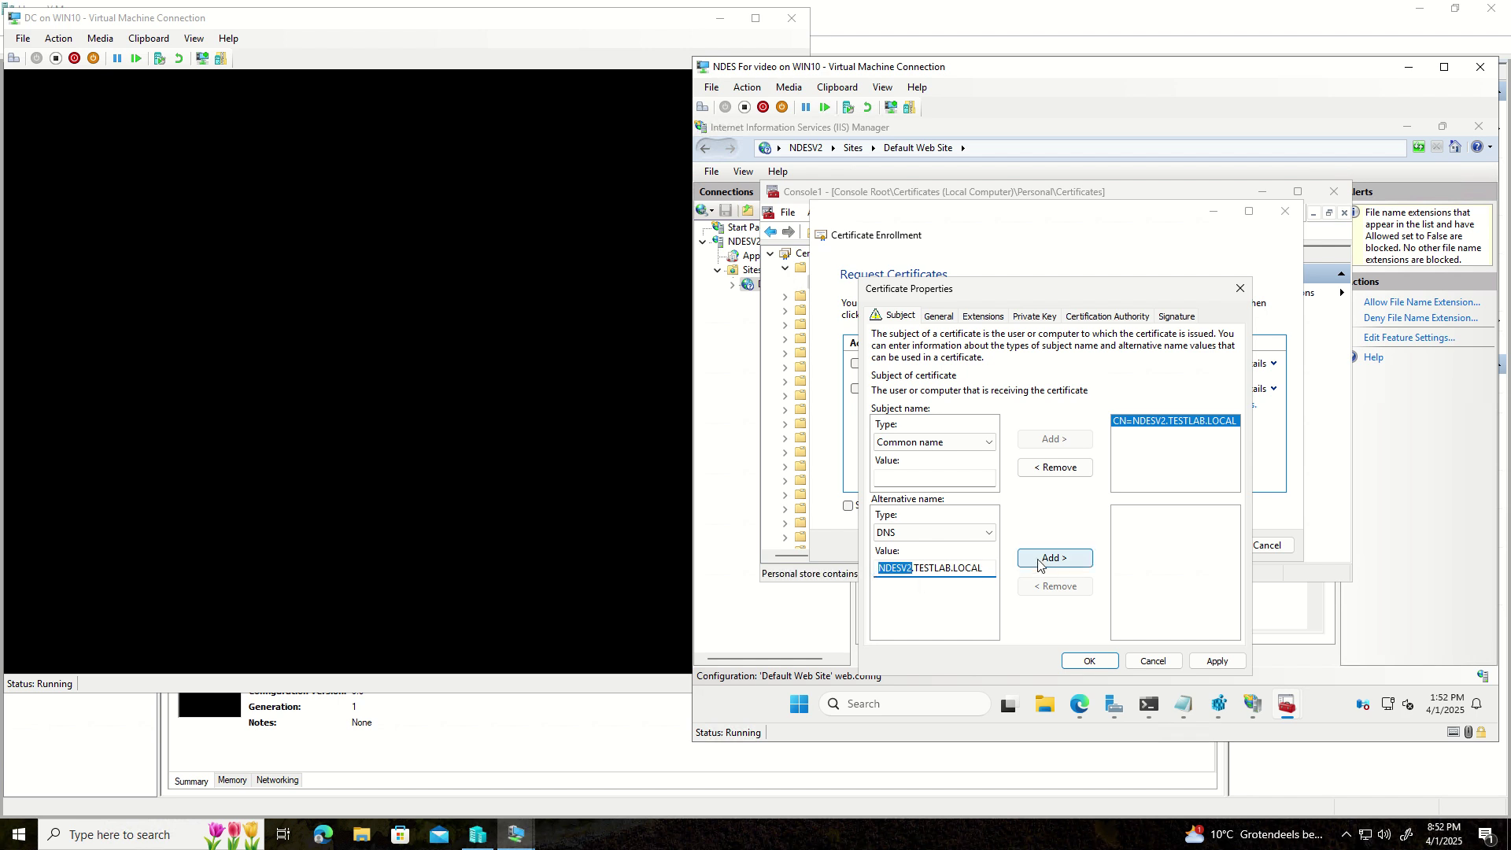
click(1031, 561)
- Add the short host name NDESV2 as a second DNS alternative name
click(913, 573)
key(ctrl+v)
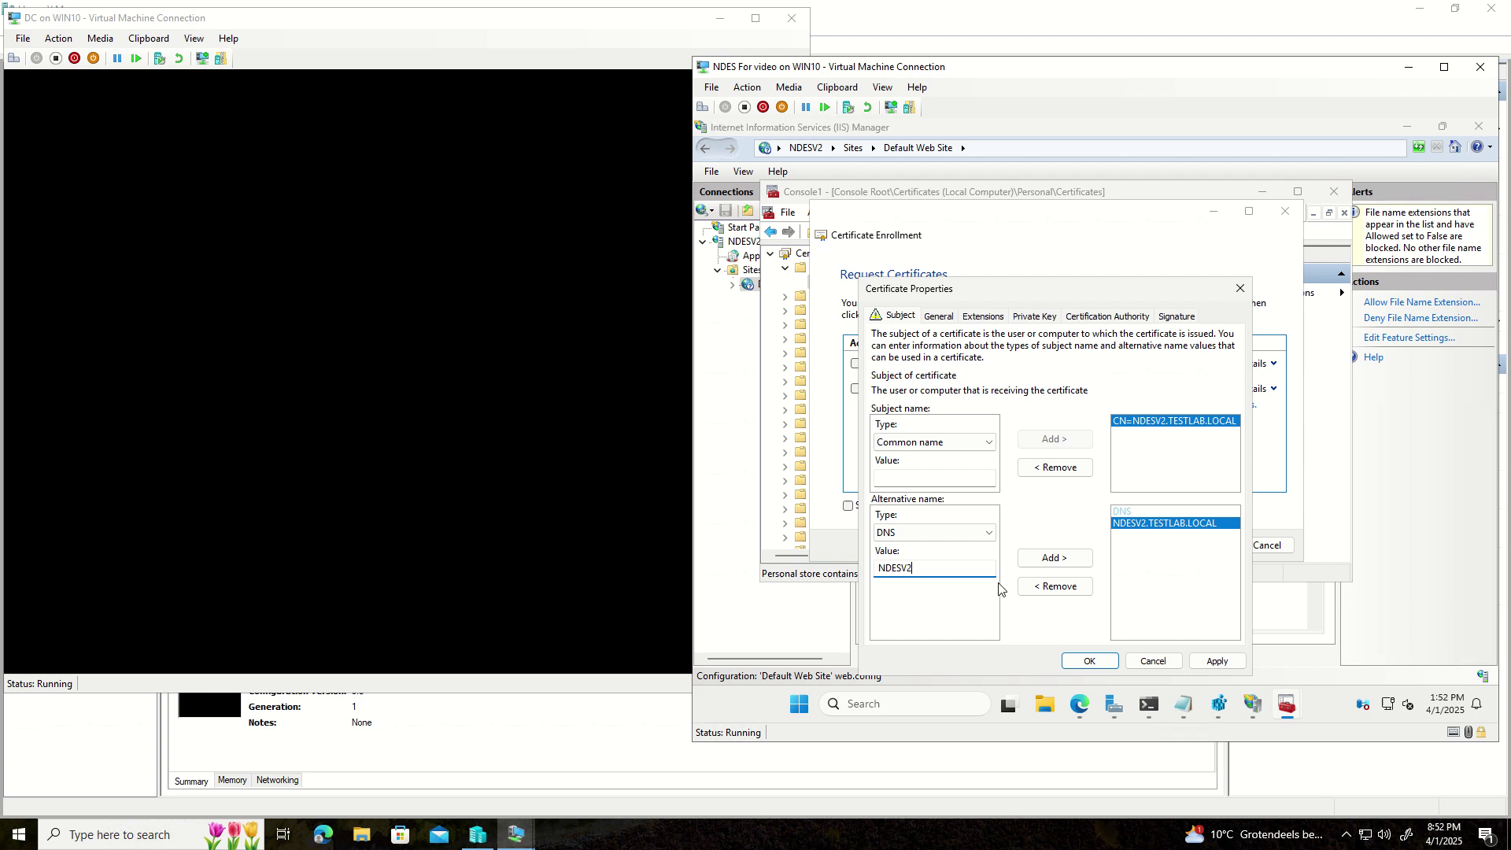
click(1040, 560)
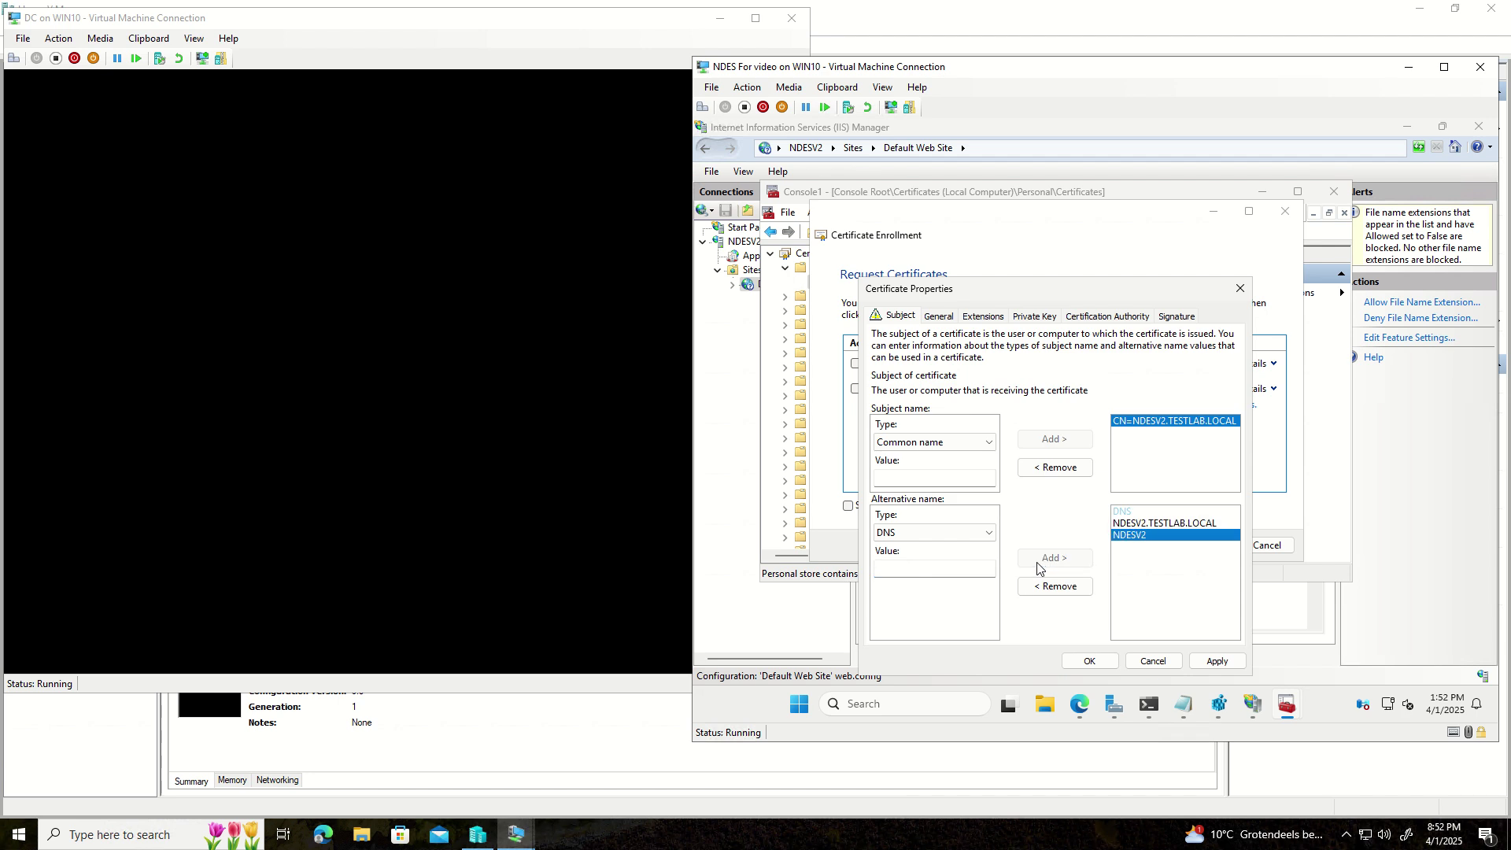
- Add NDESV2.systemsadmintration.pt as a DNS alternative name and apply the subject changes
click(945, 570)
key(ctrl+v)
text(.sy)
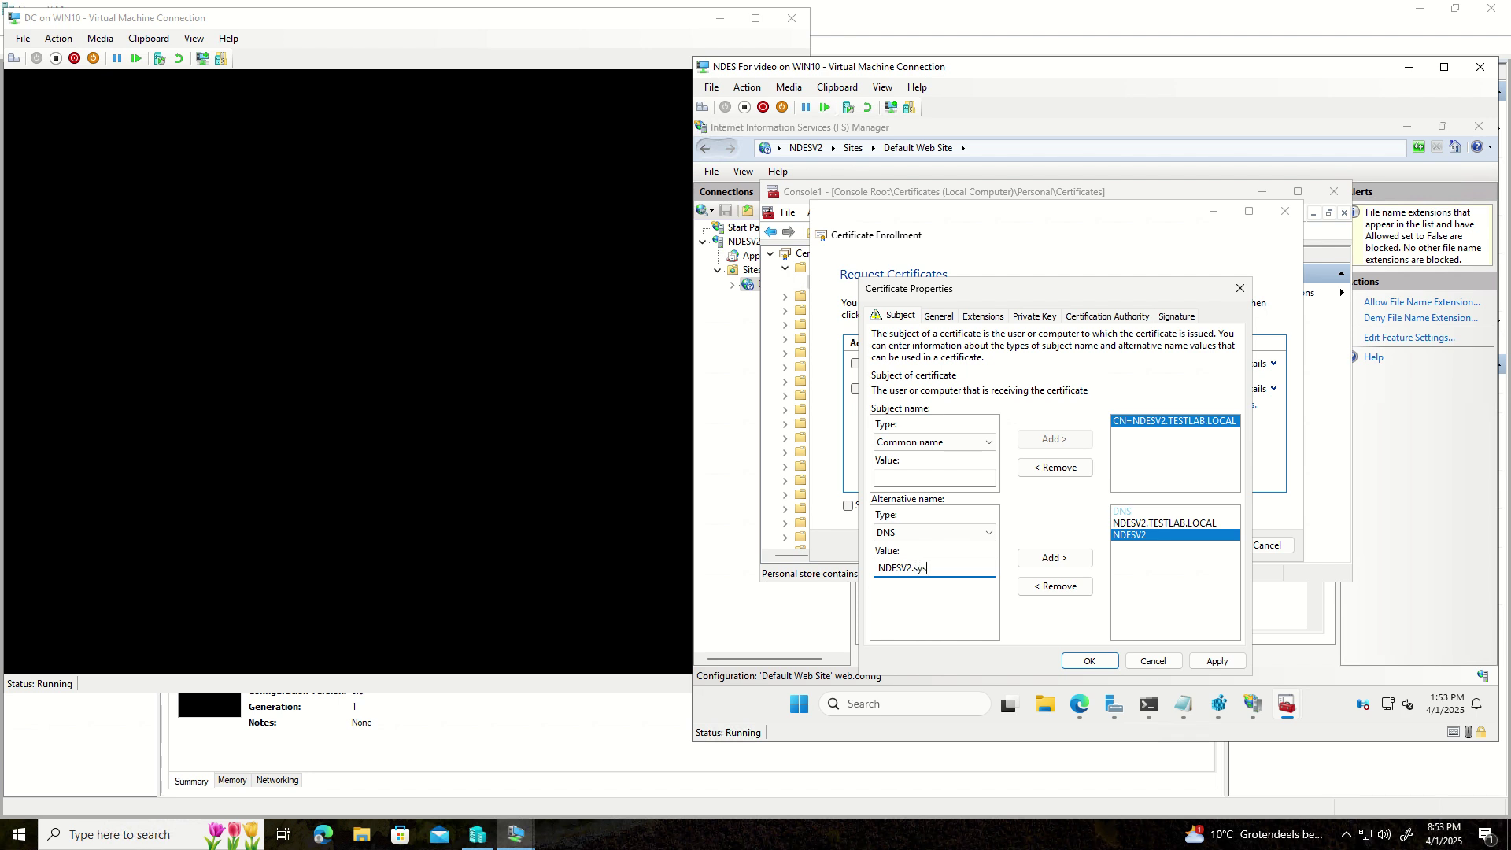
text(stemsadmintration.pt)
click(1061, 559)
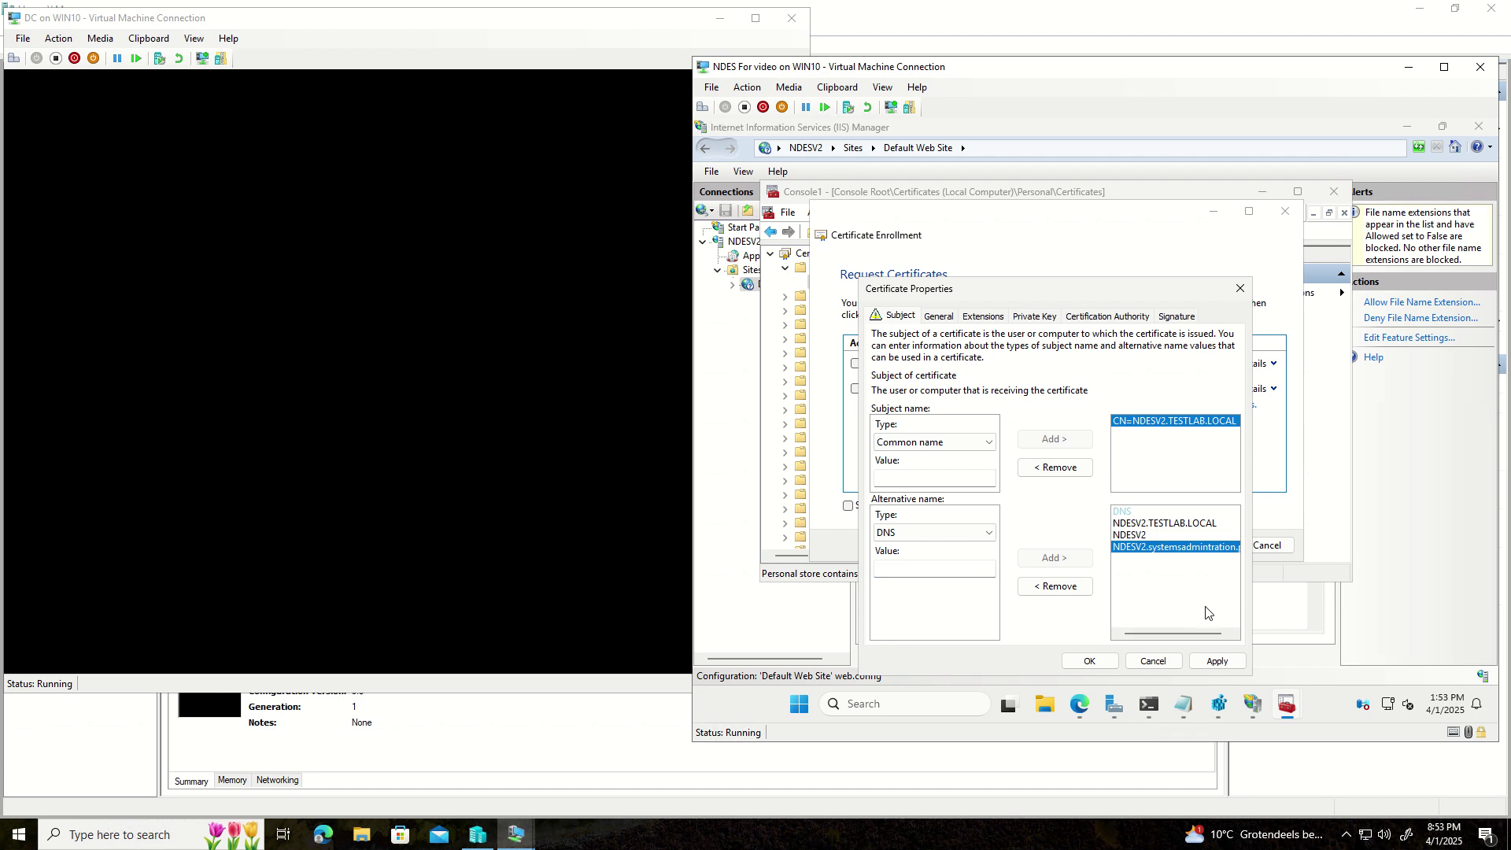
click(1190, 662)
click(940, 317)
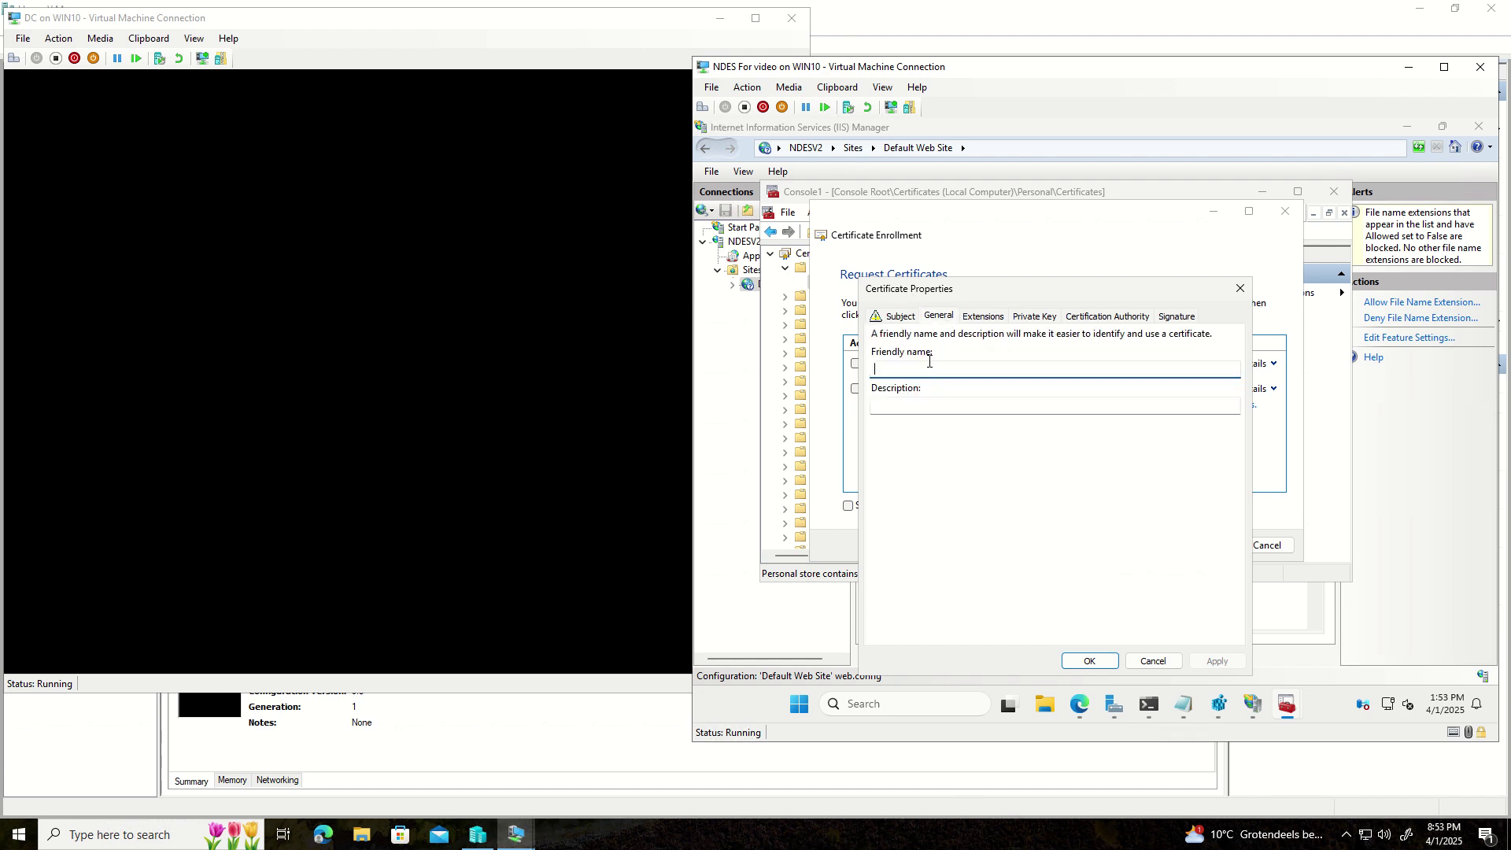
- Set the certificate friendly name to 'IIS NDES' and confirm the properties
text(IIS NDES)
click(1212, 661)
click(1115, 662)
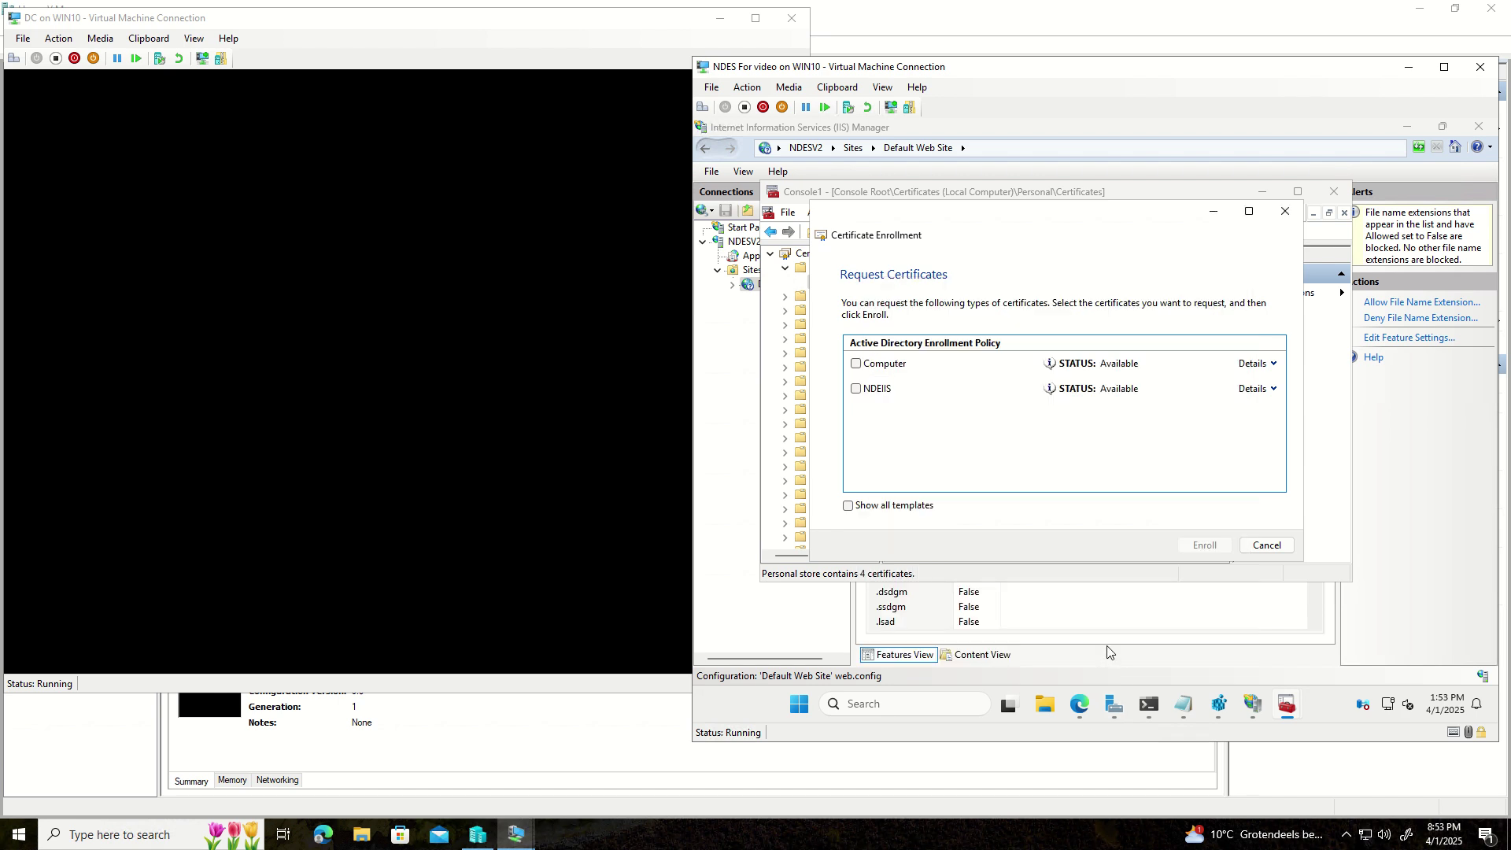
- Enroll the NDEIIS certificate, then close Console1 without saving
click(856, 388)
click(1211, 548)
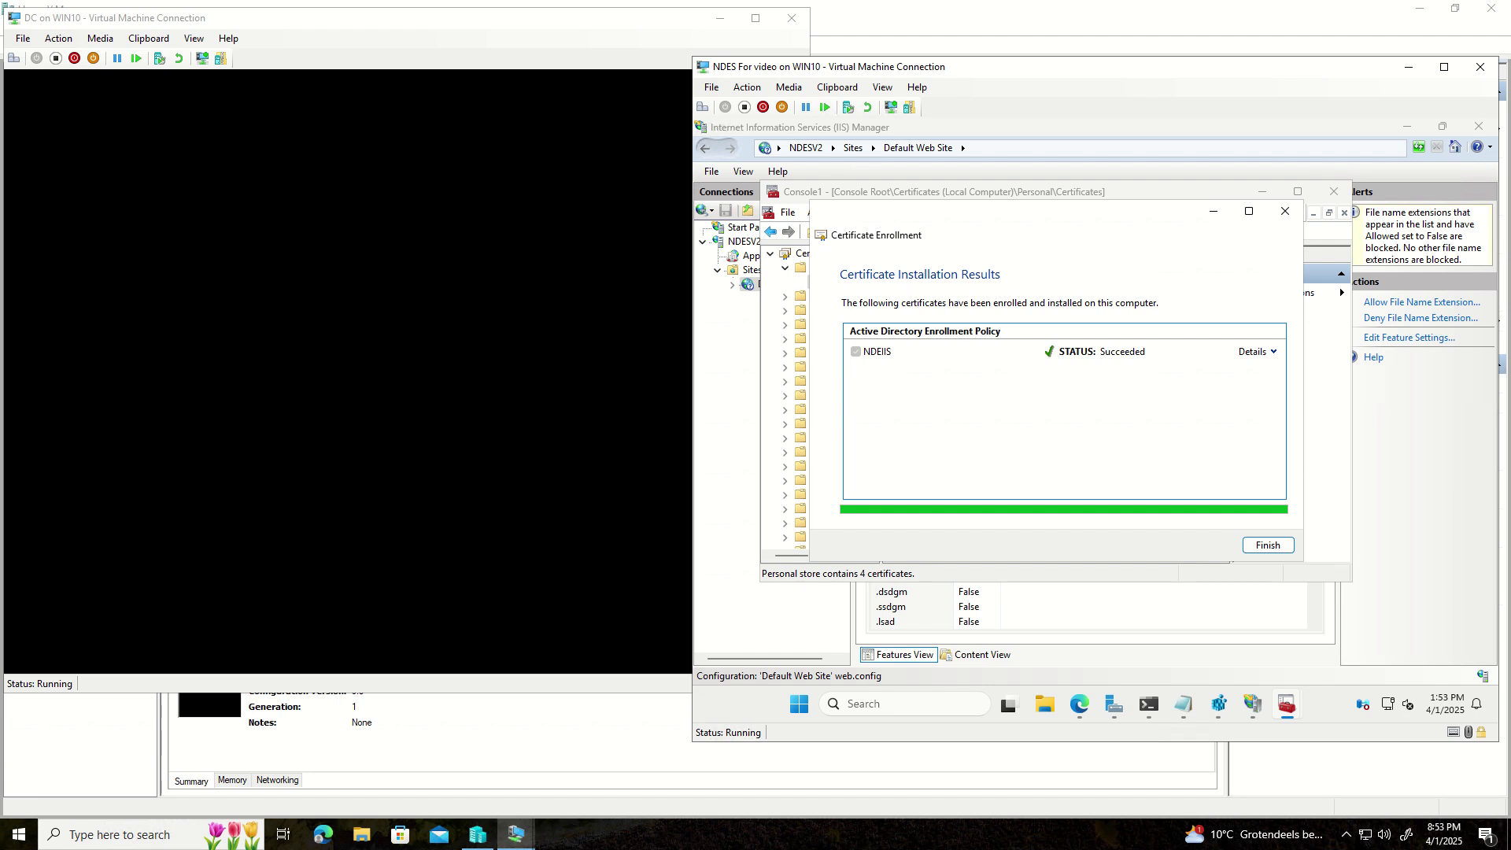
click(1271, 546)
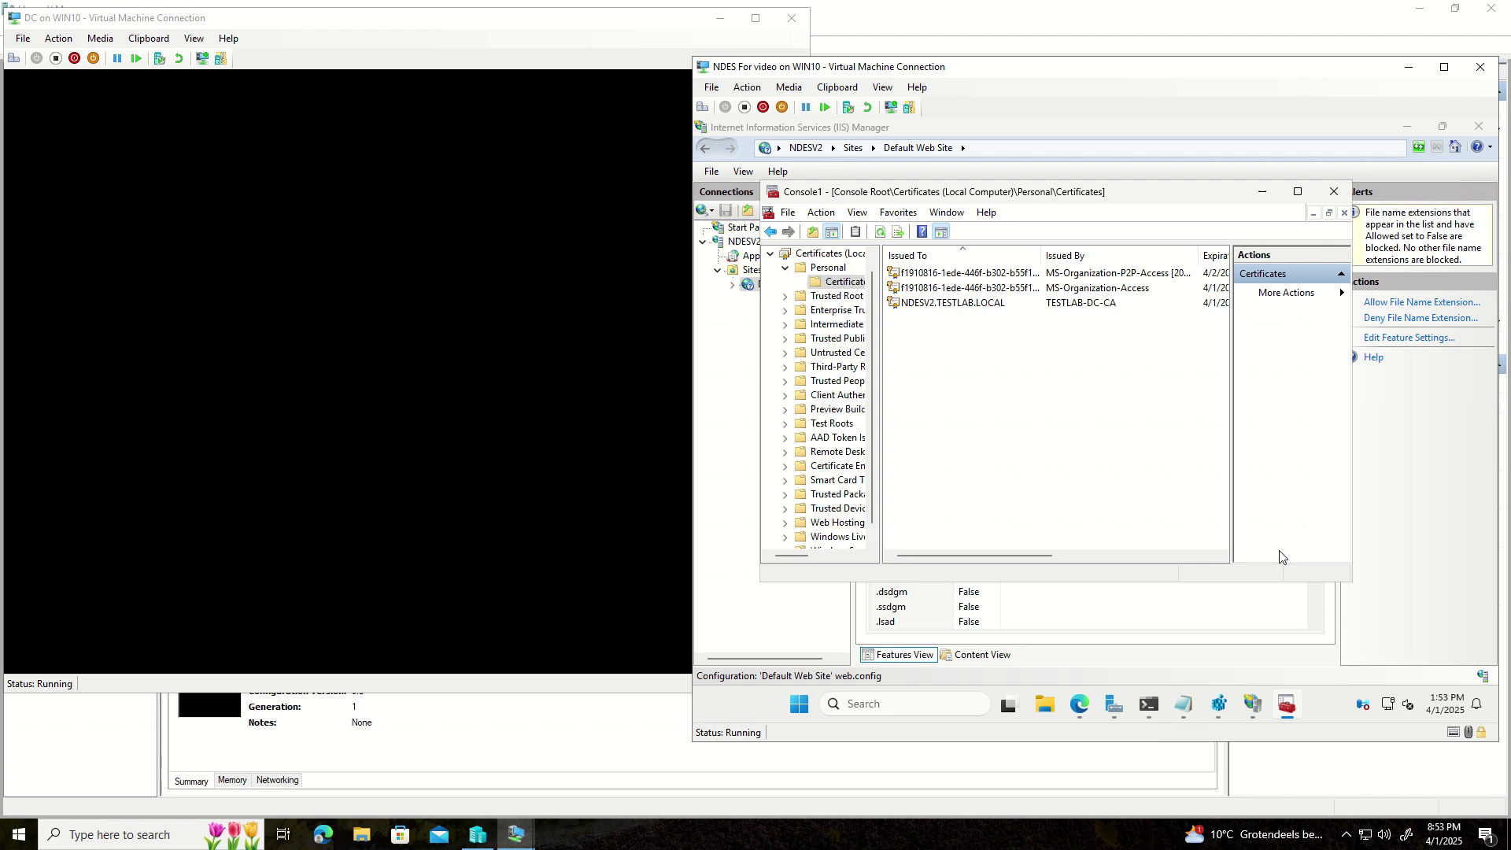
click(1334, 192)
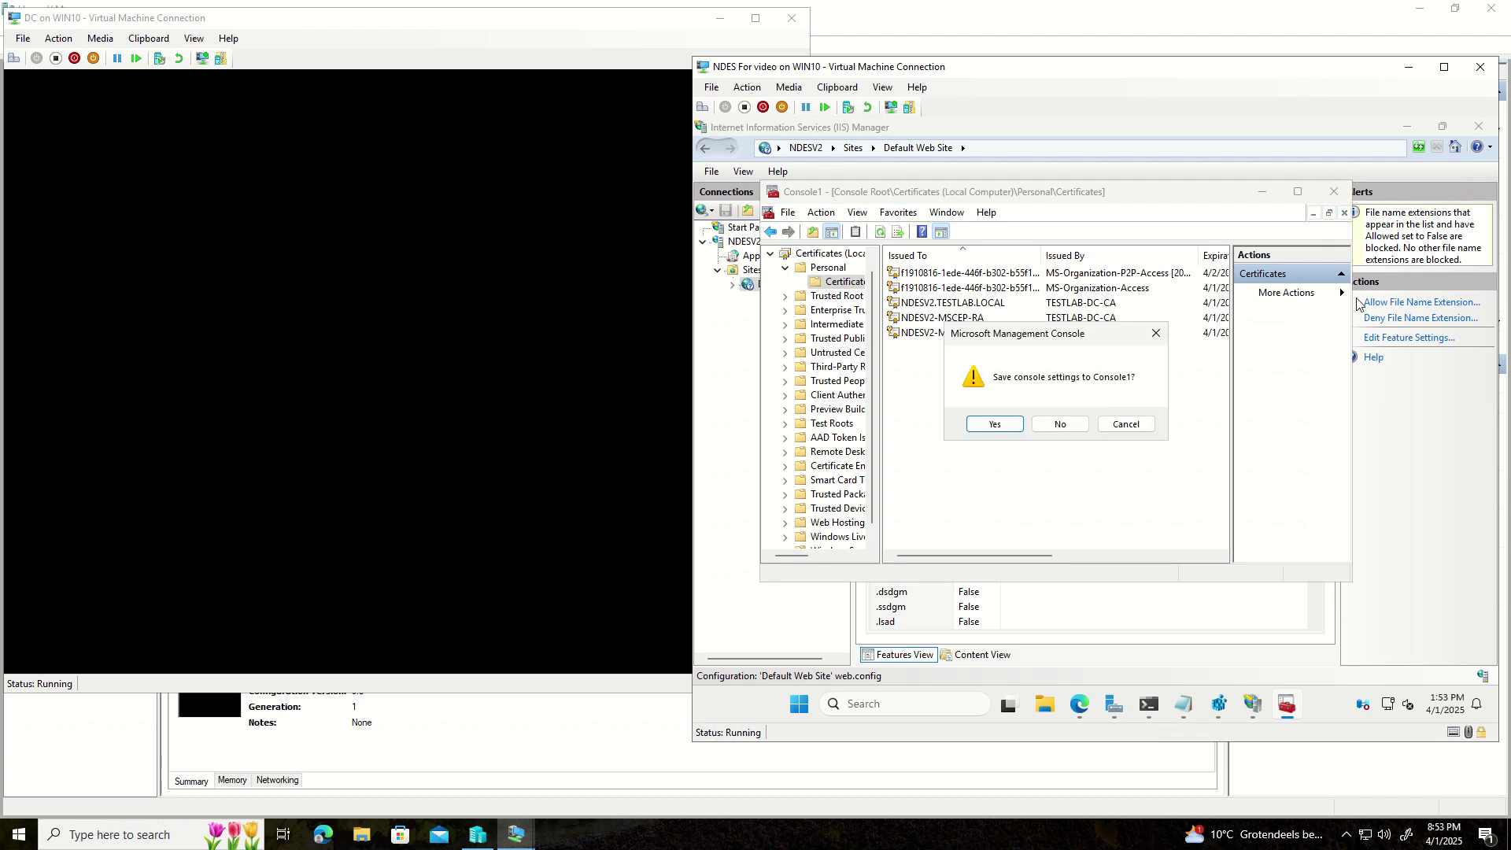
click(1060, 425)
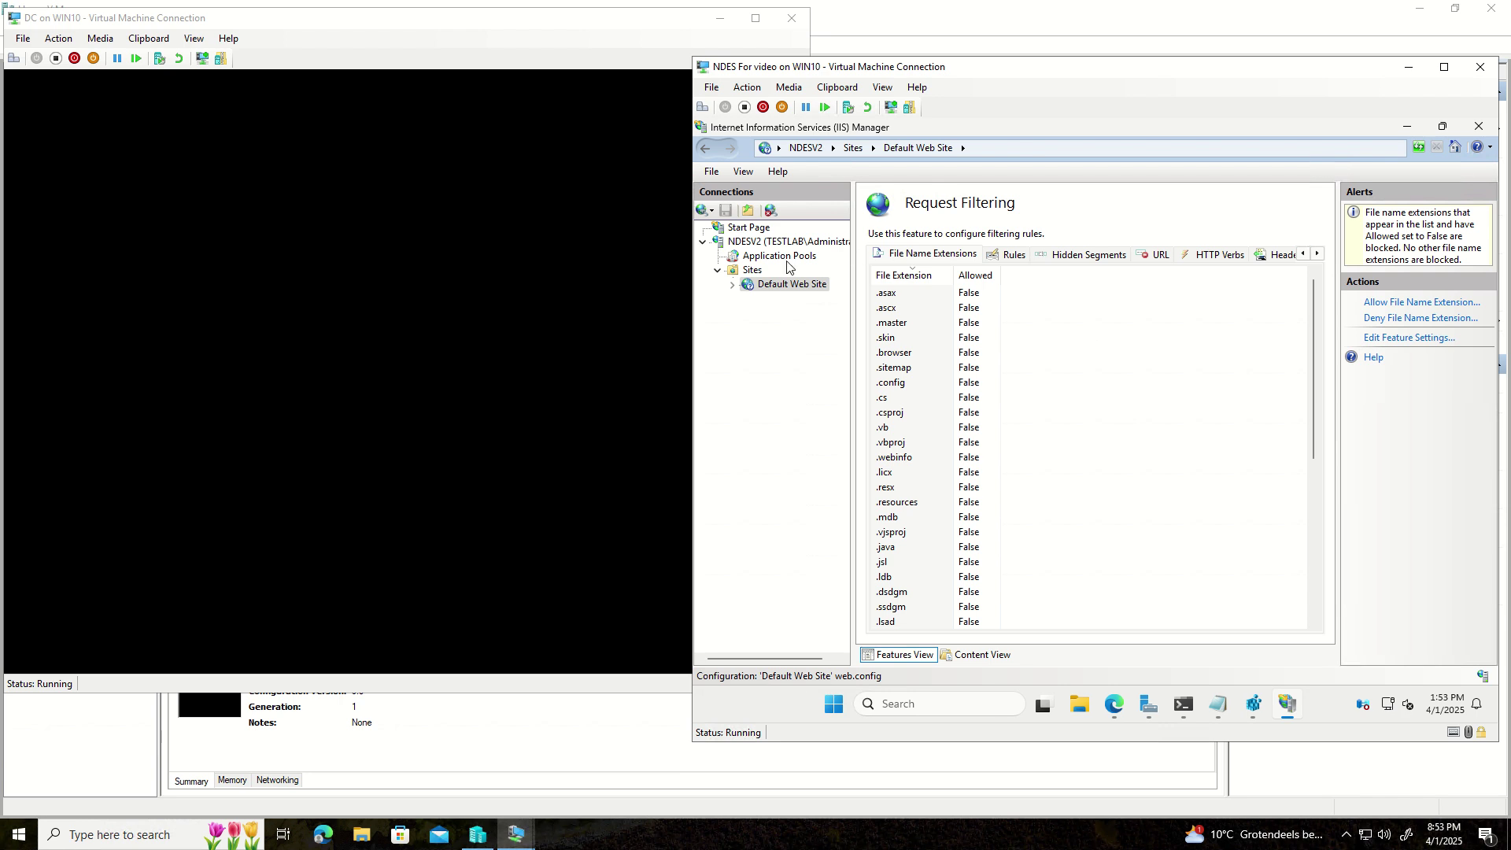
- Add a Default Web Site binding of type https, port 443, using SSL certificate IIS NDES
click(763, 288)
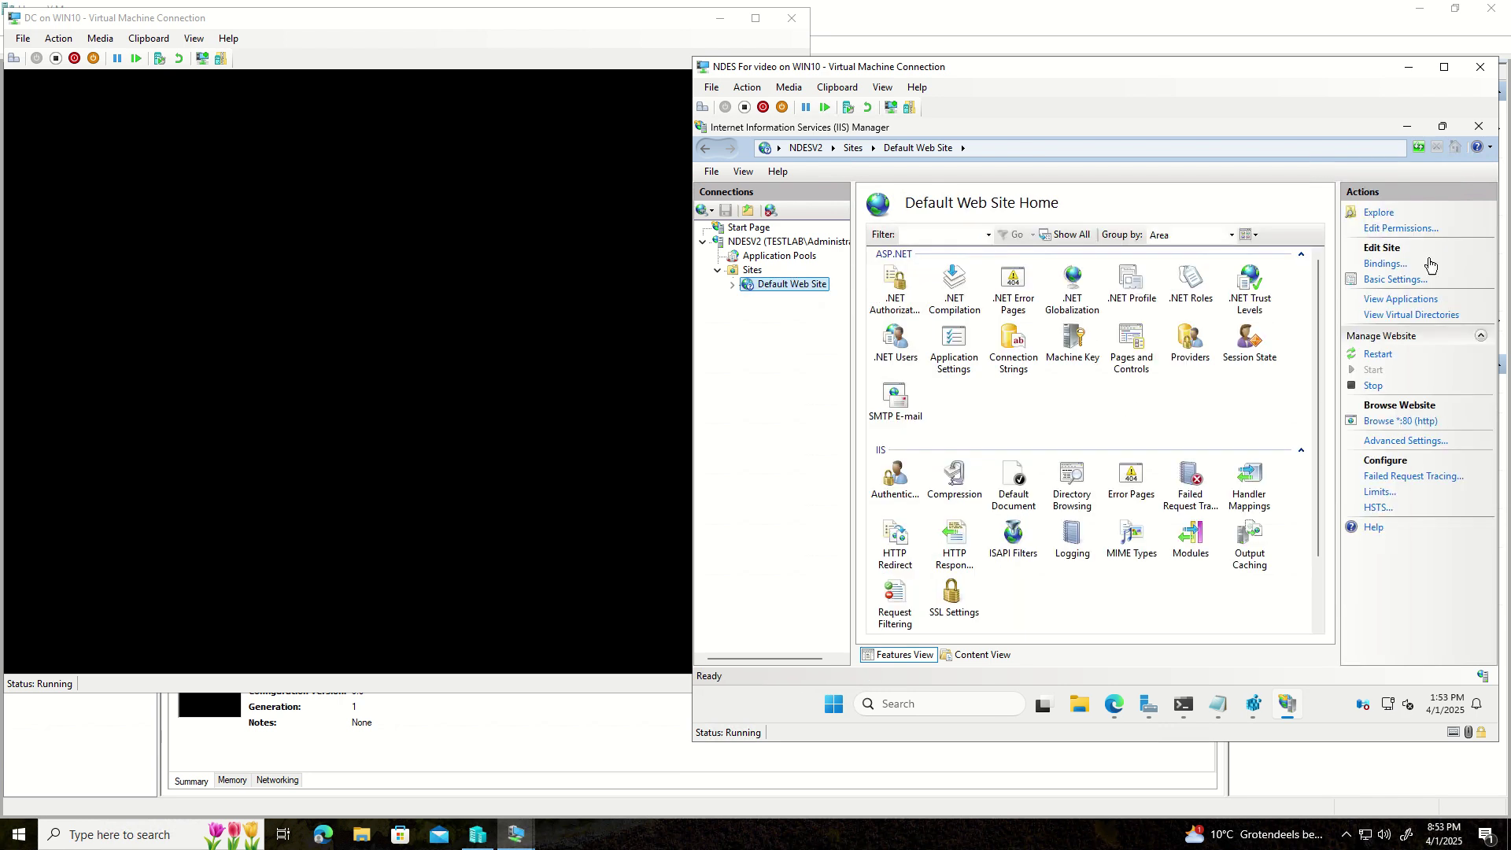
click(1372, 265)
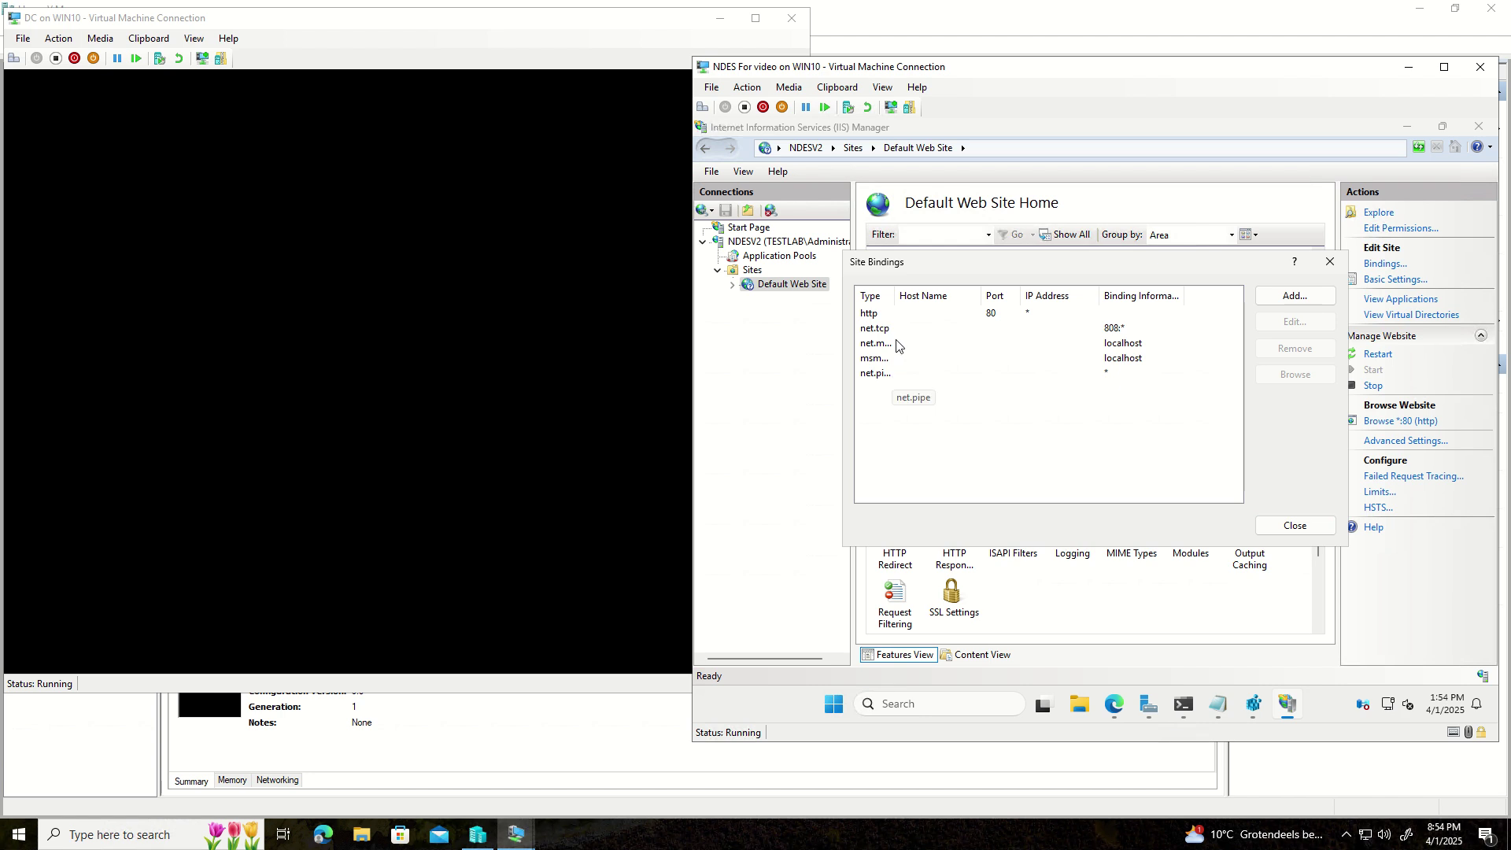
click(1310, 299)
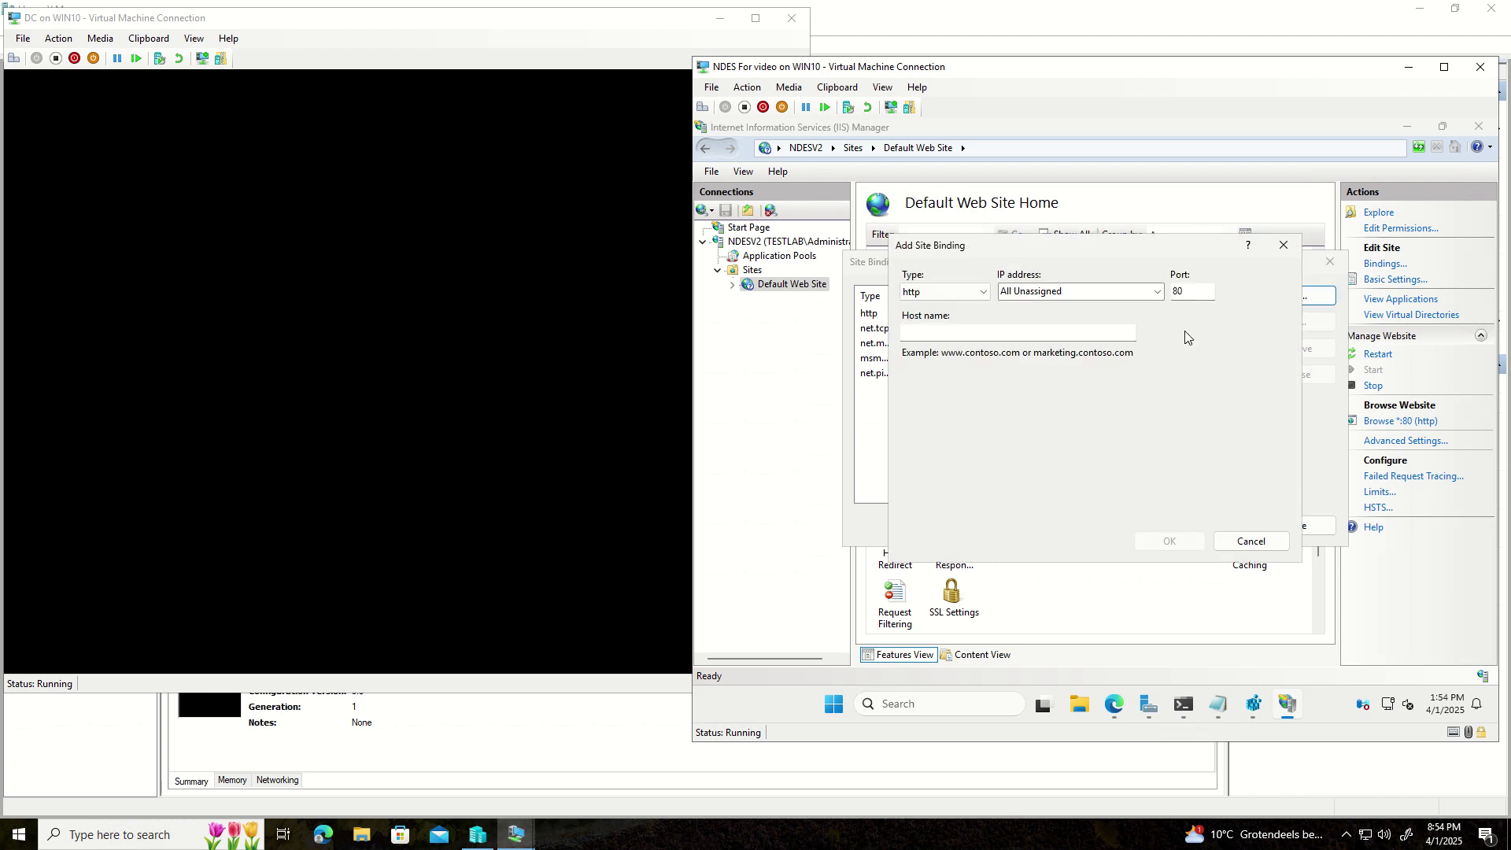
click(1283, 245)
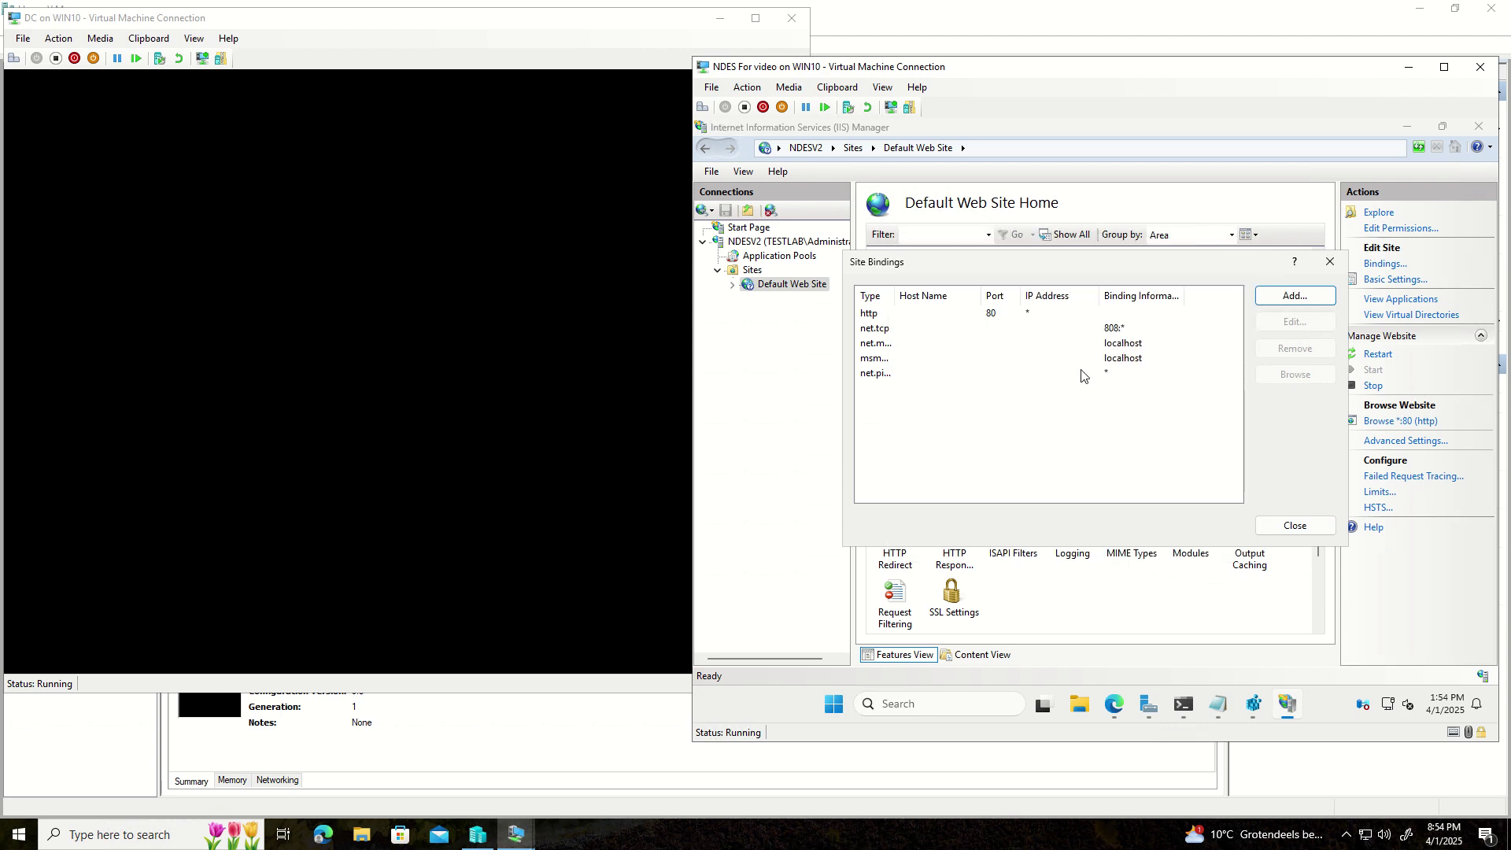
click(1281, 299)
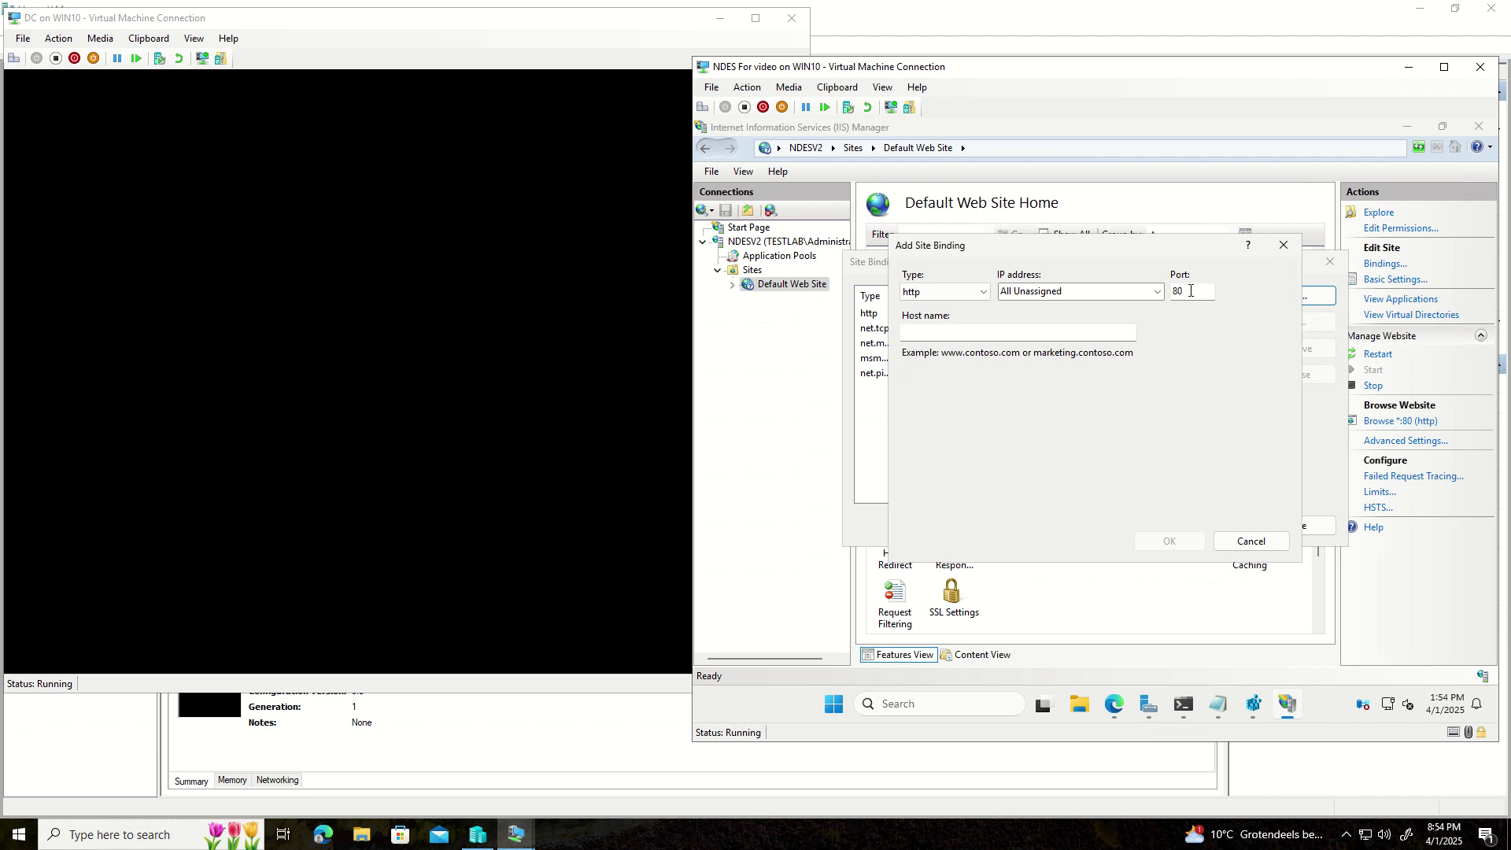
click(983, 292)
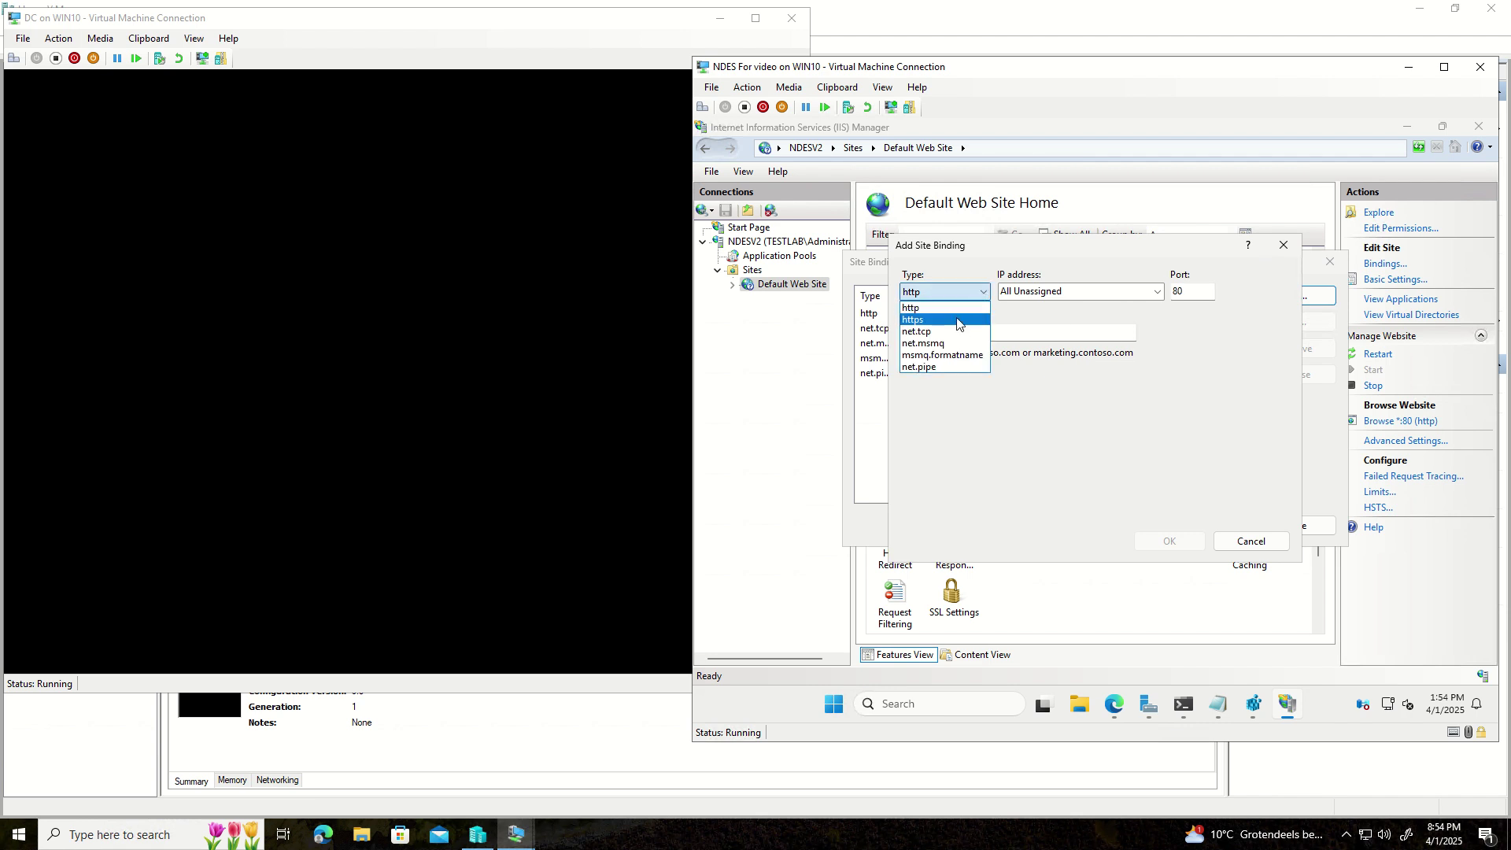
click(960, 317)
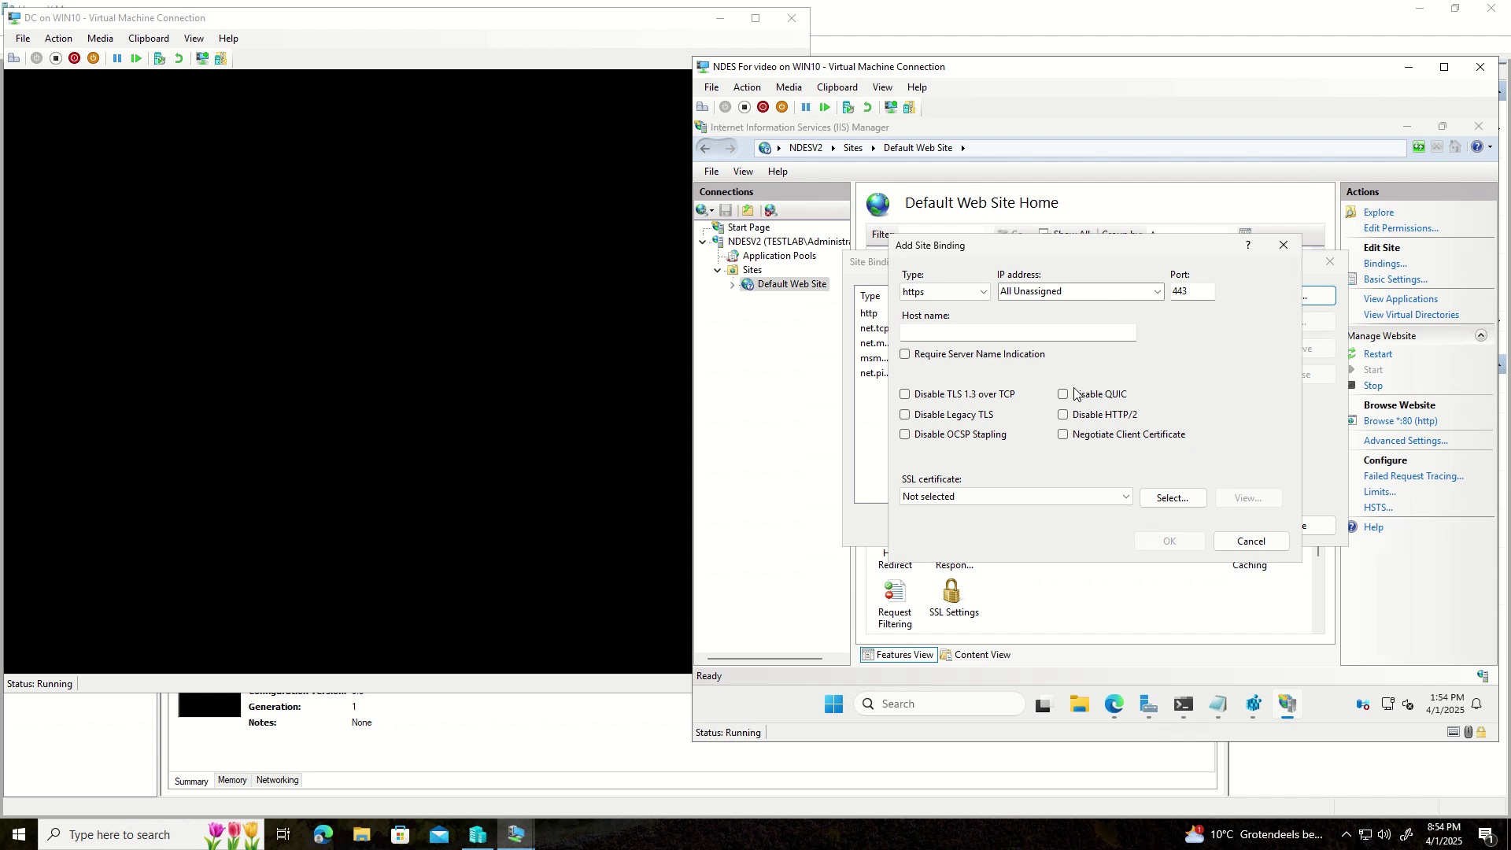
click(1110, 497)
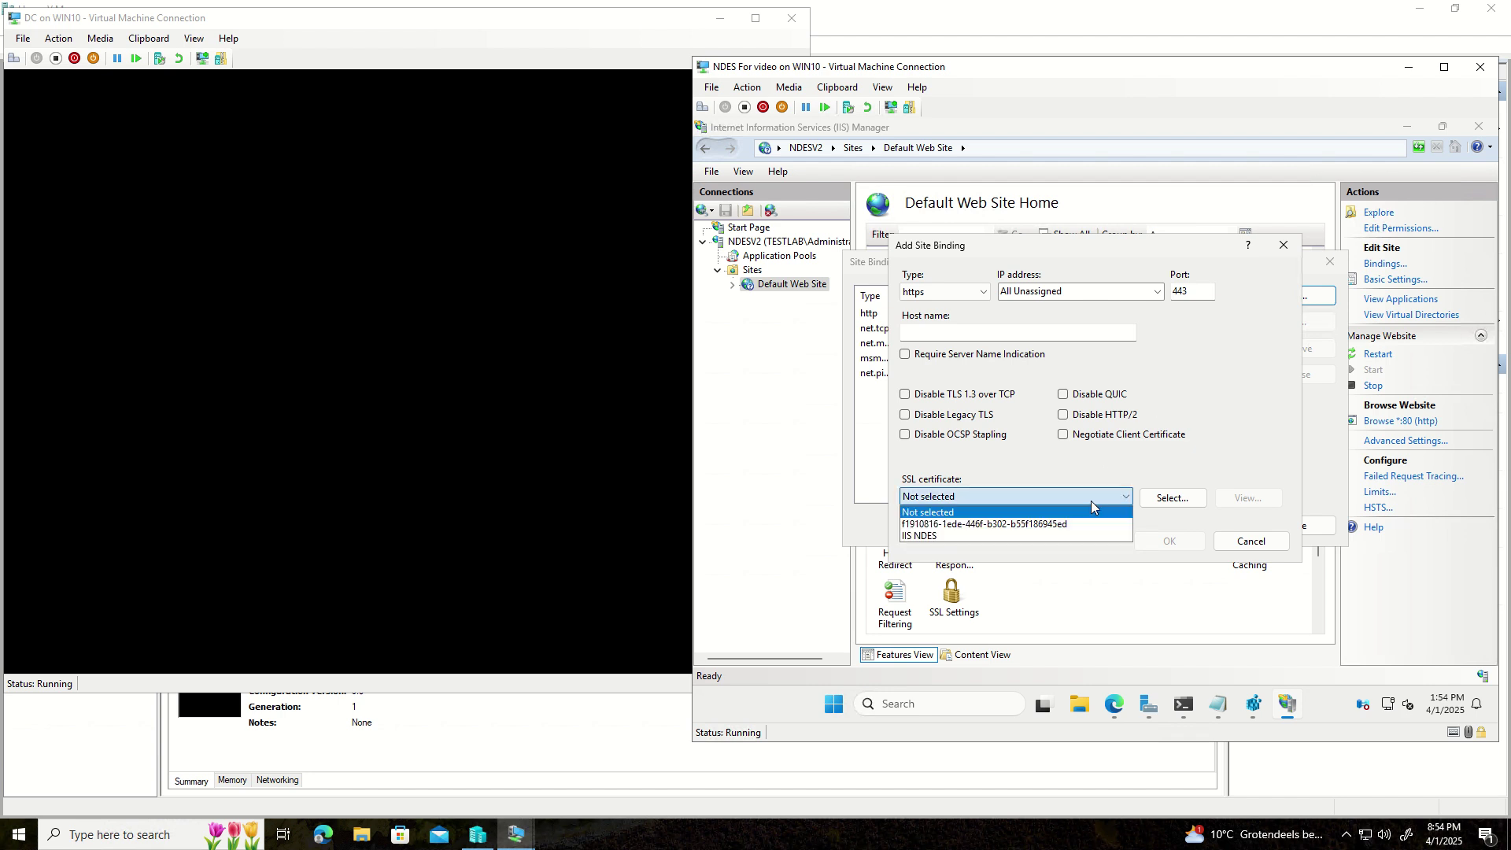
click(979, 535)
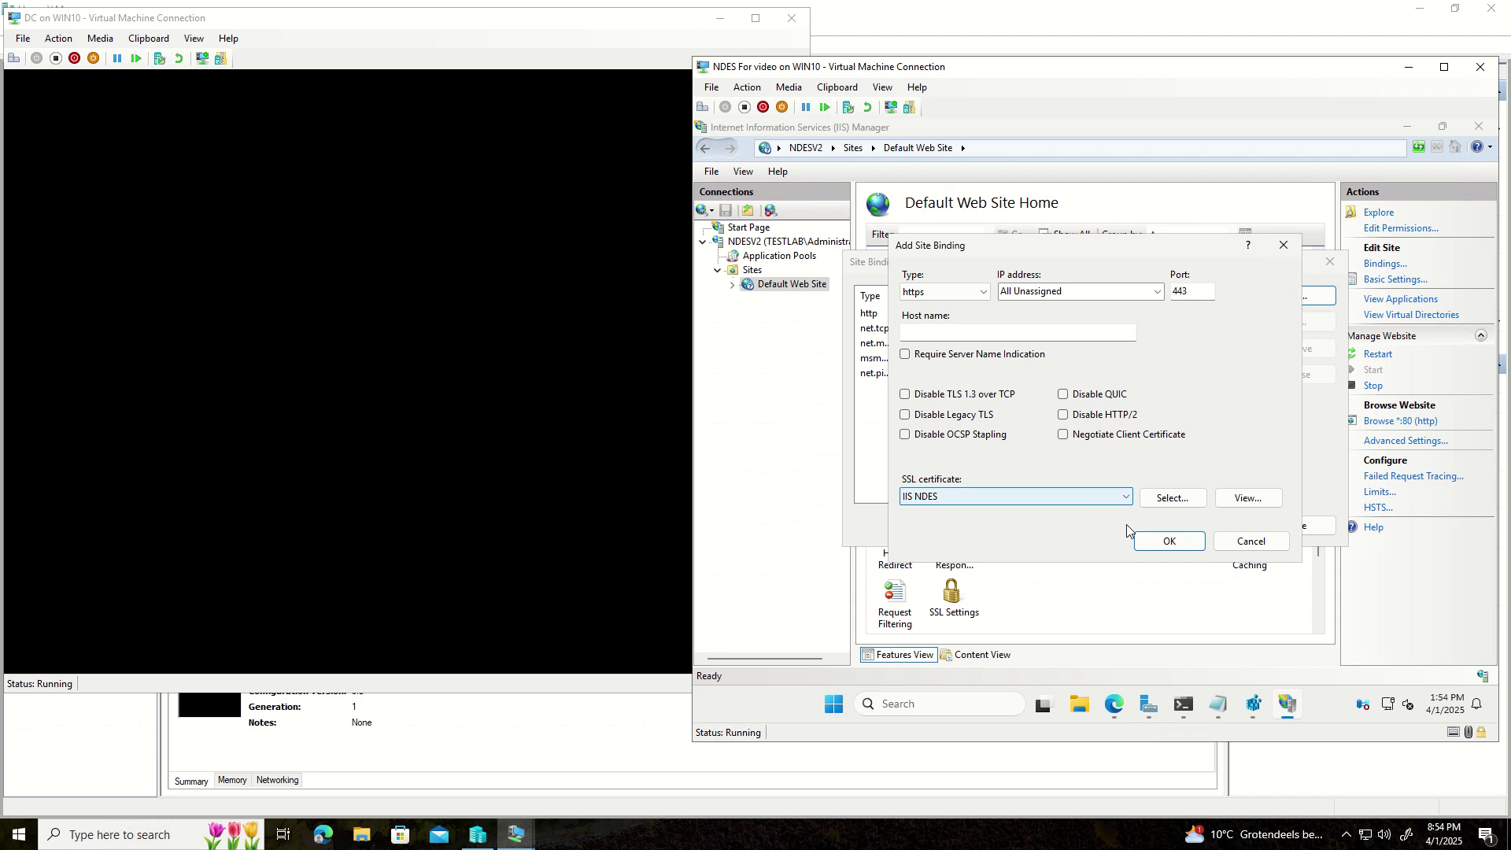
click(1166, 547)
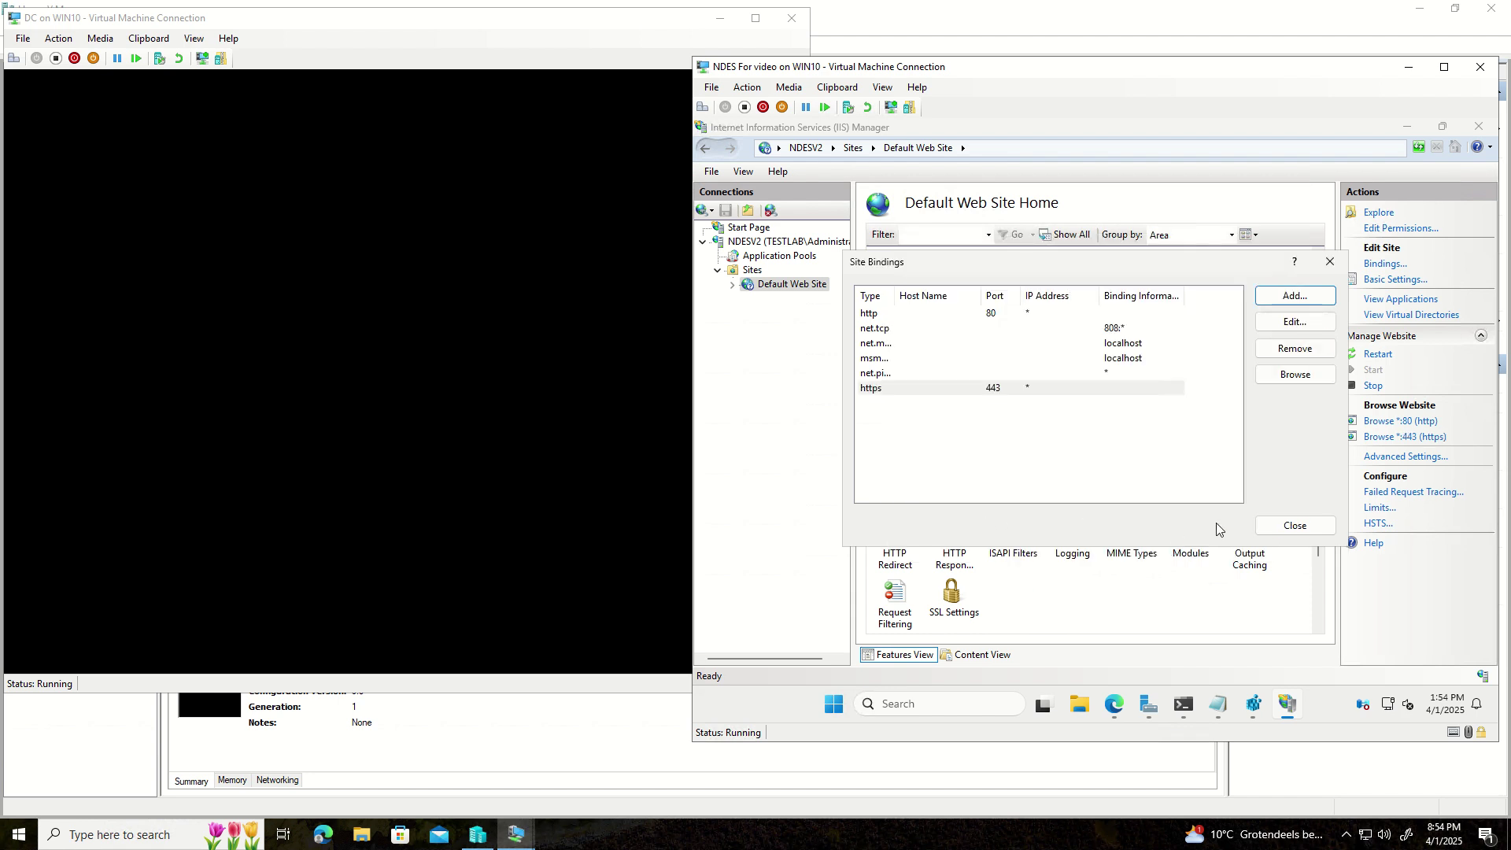
click(1290, 530)
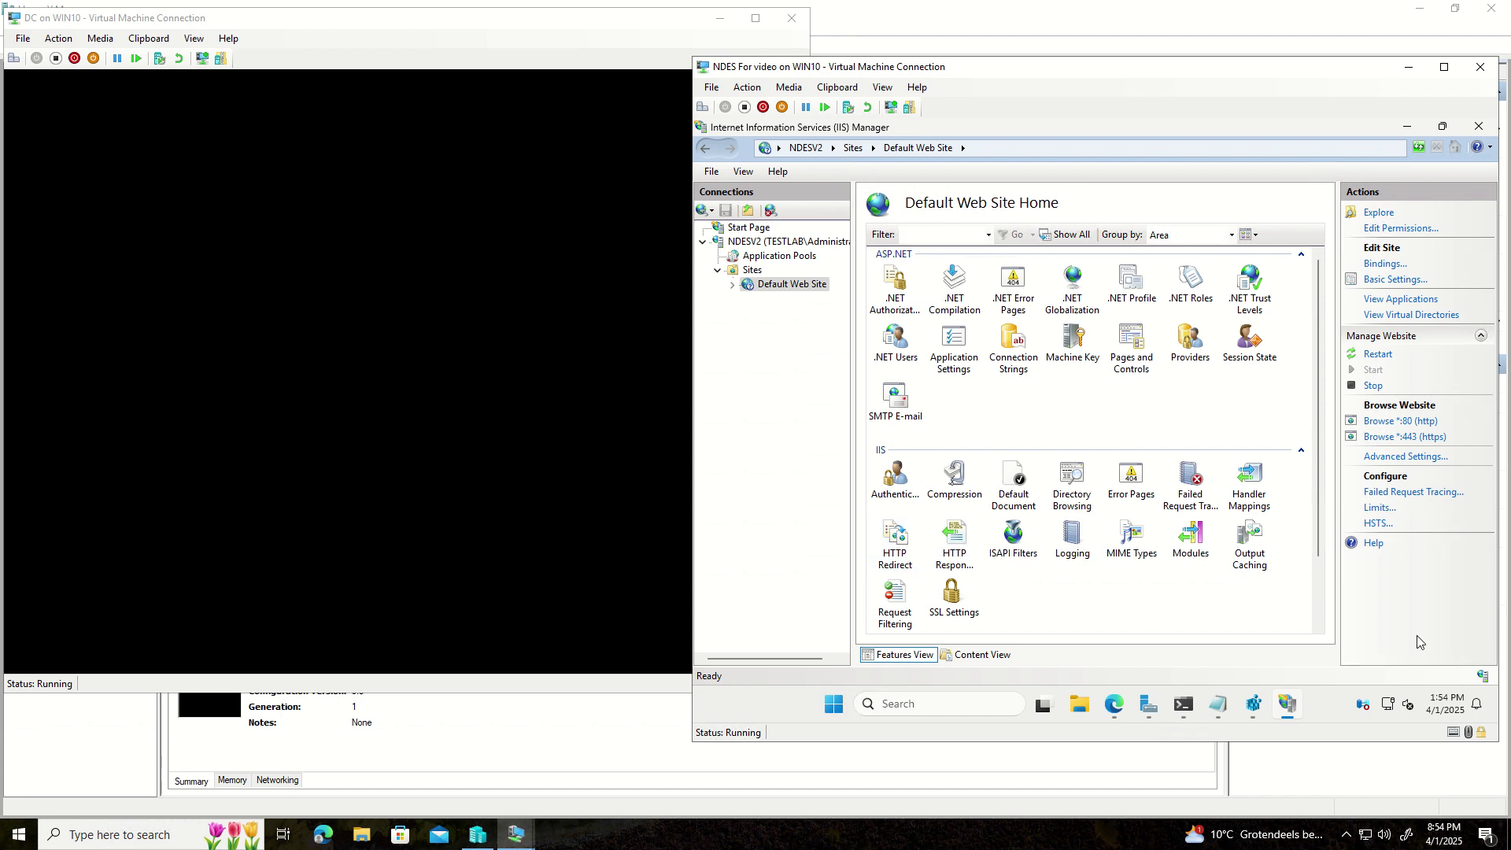
- Bring Edge forward and return to the Network Device Enrollment Service page tab
click(1114, 703)
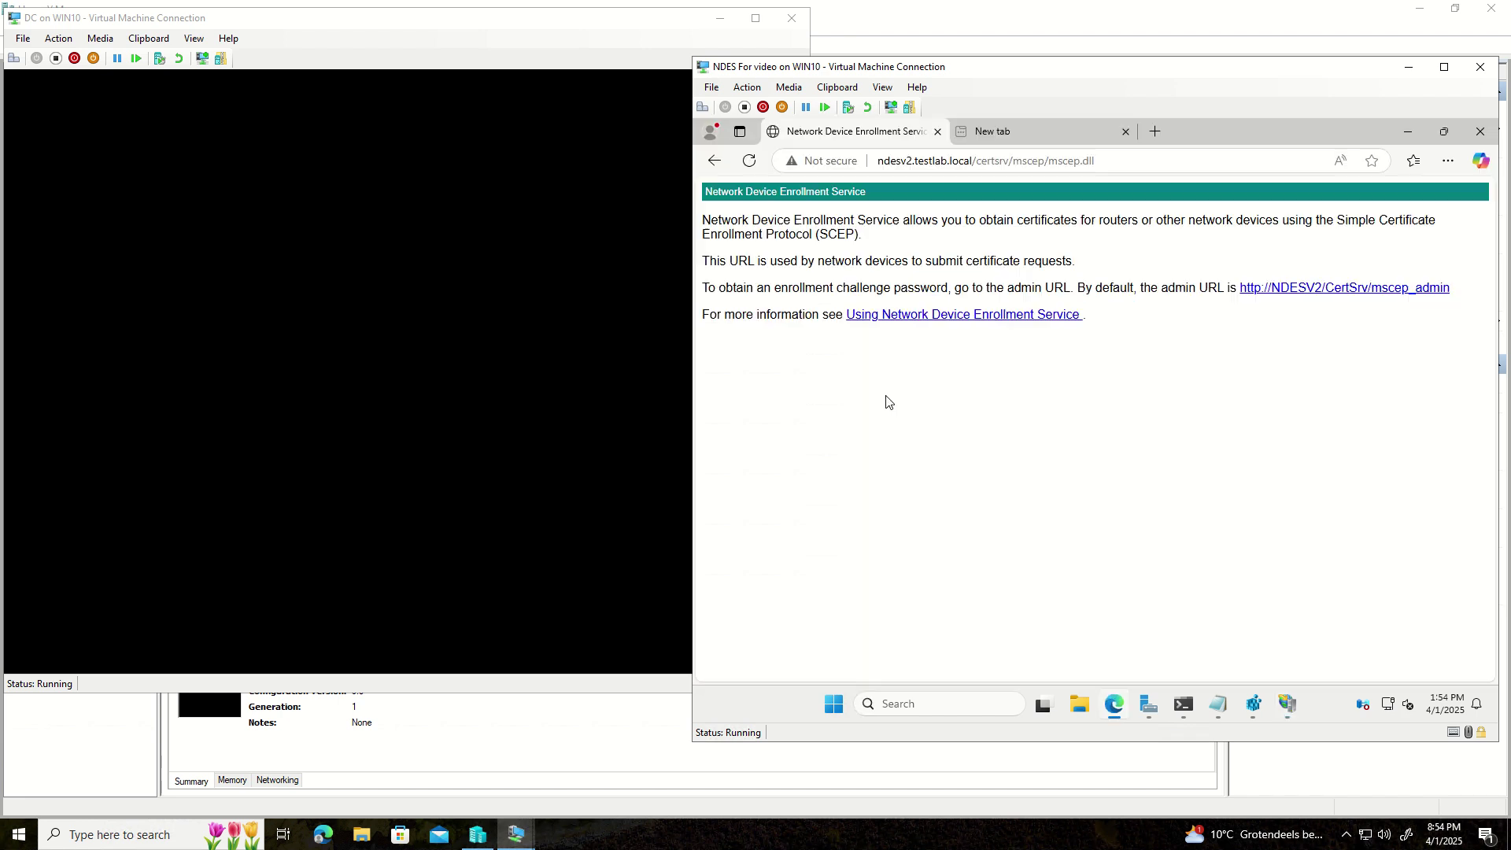
click(885, 161)
click(884, 162)
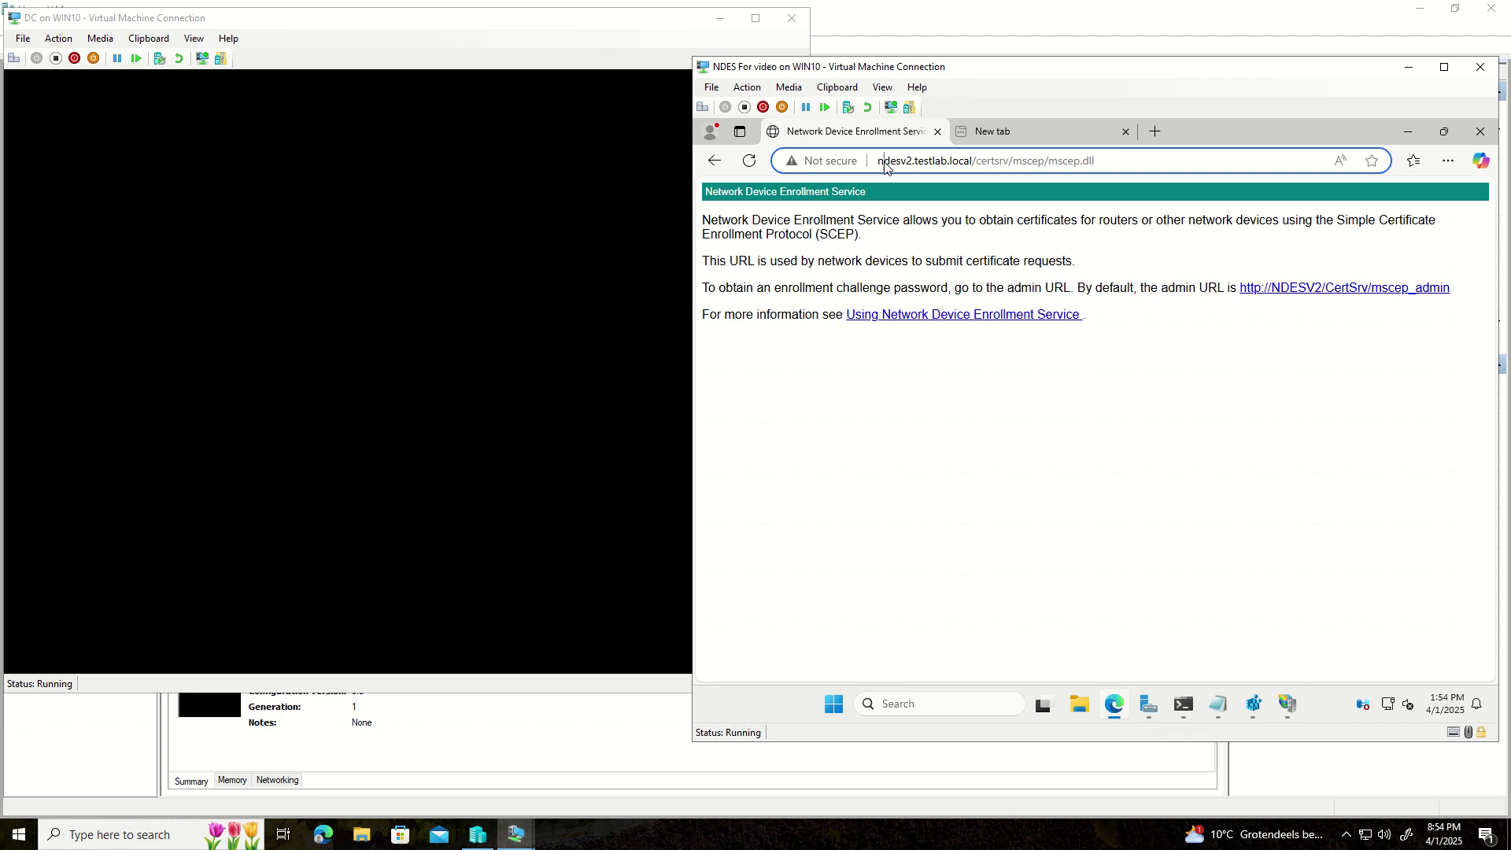
click(1002, 134)
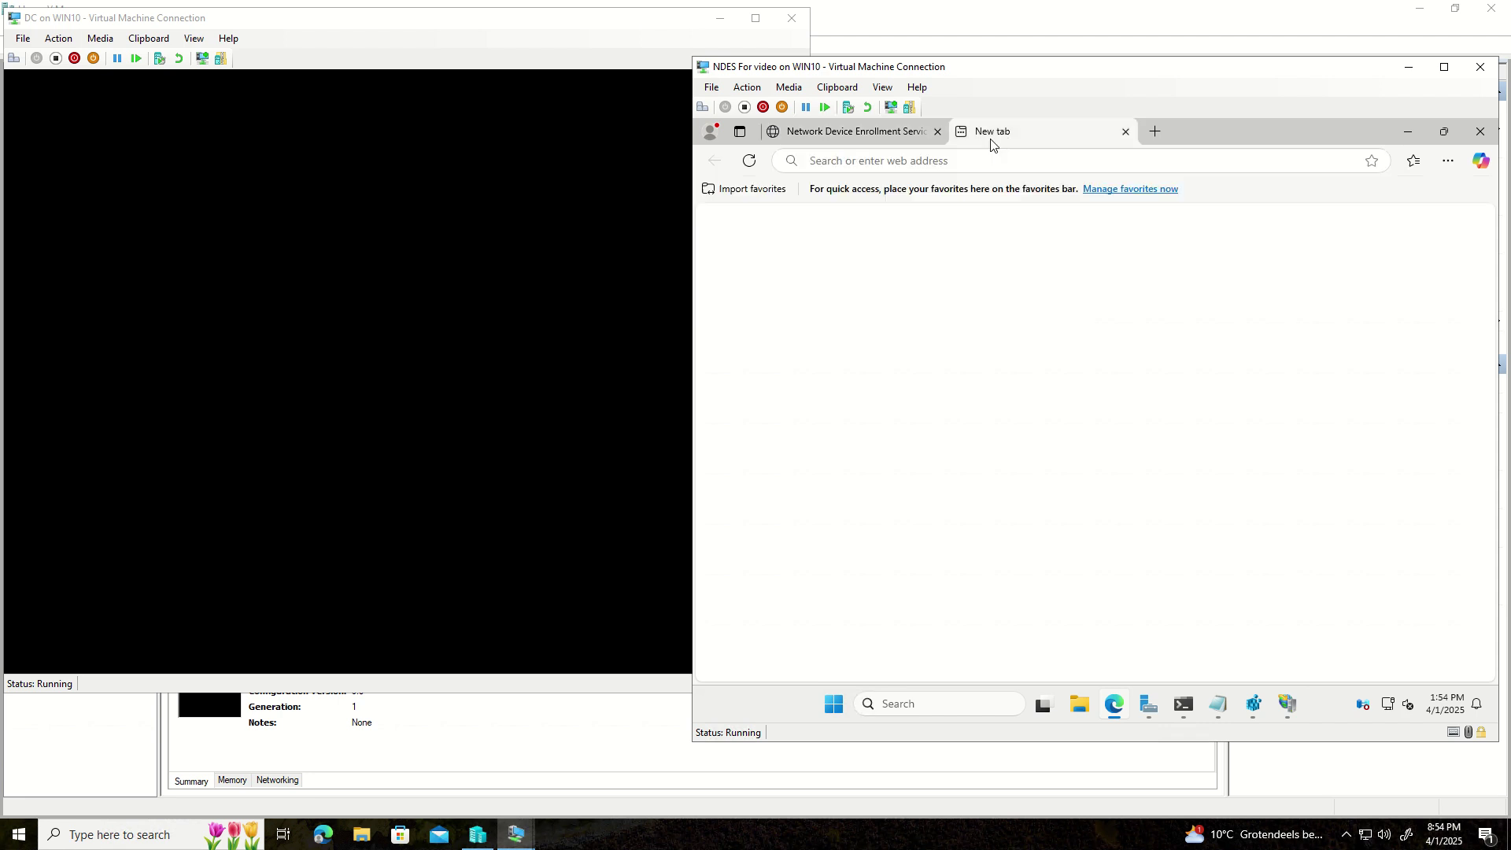
click(872, 346)
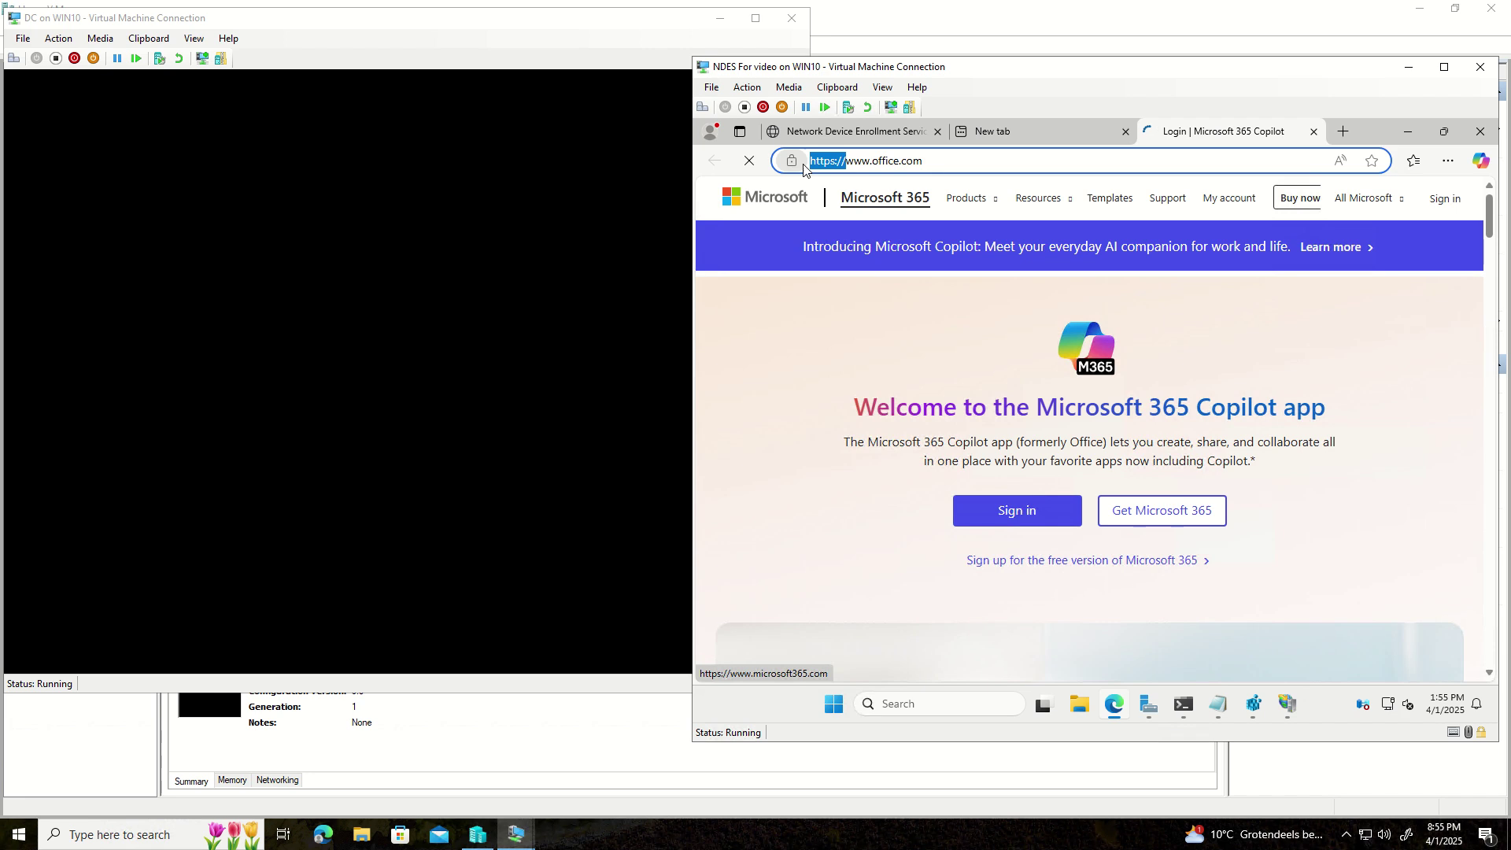
click(894, 132)
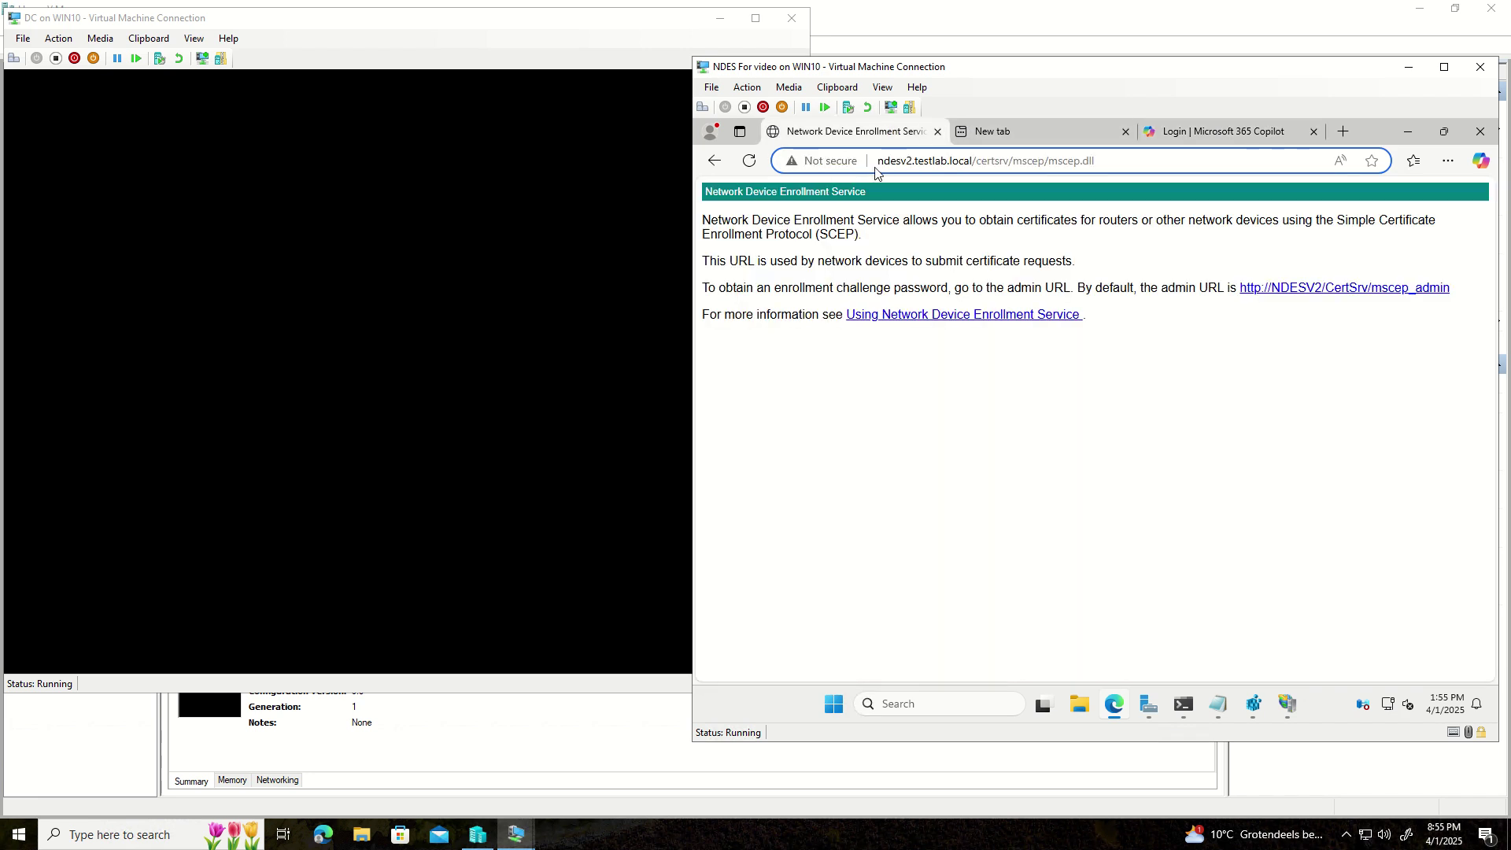
click(952, 177)
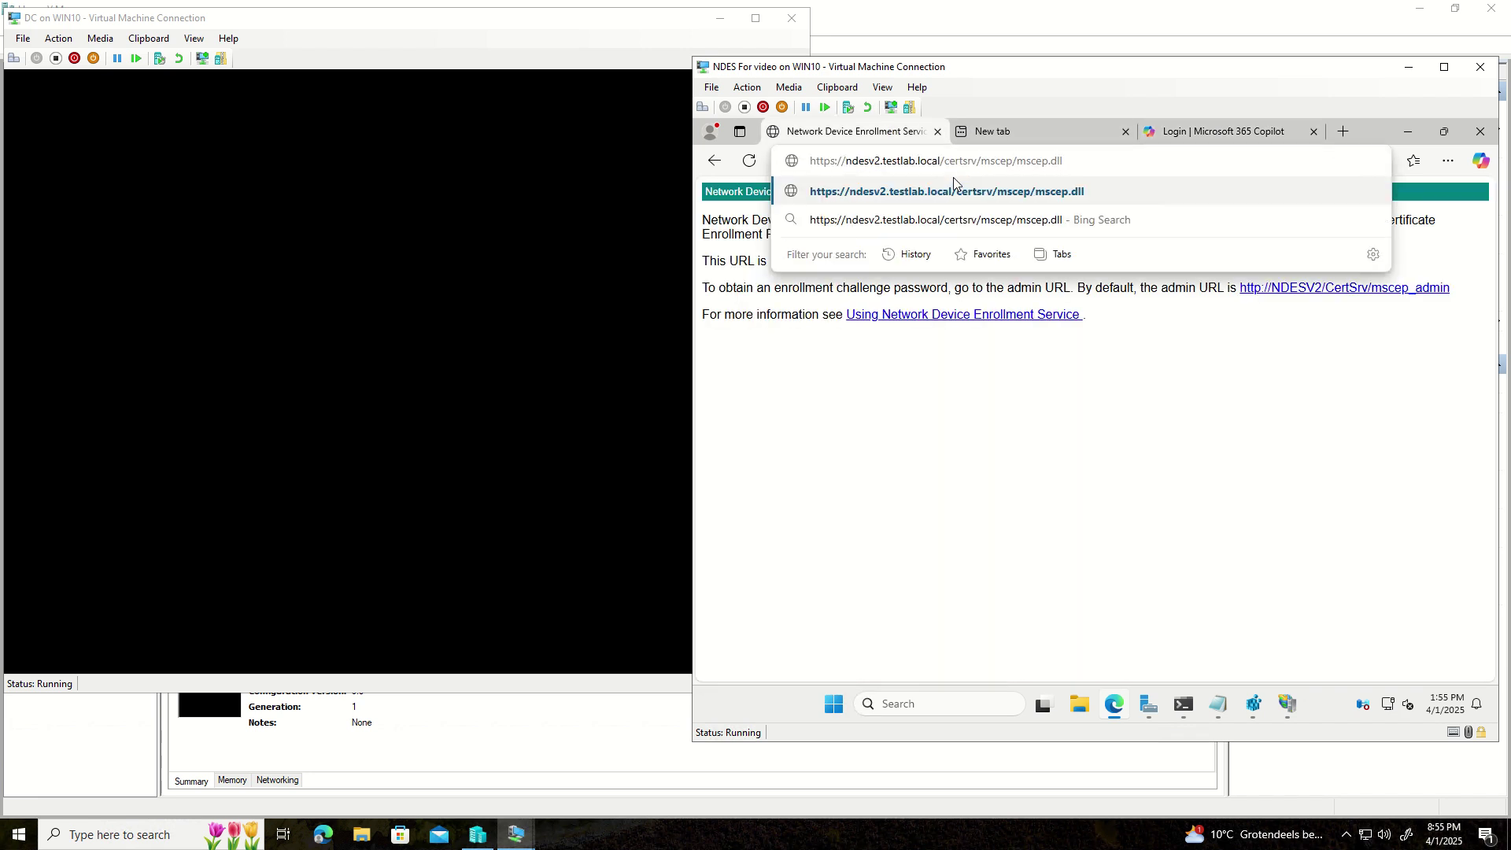
key(Return)
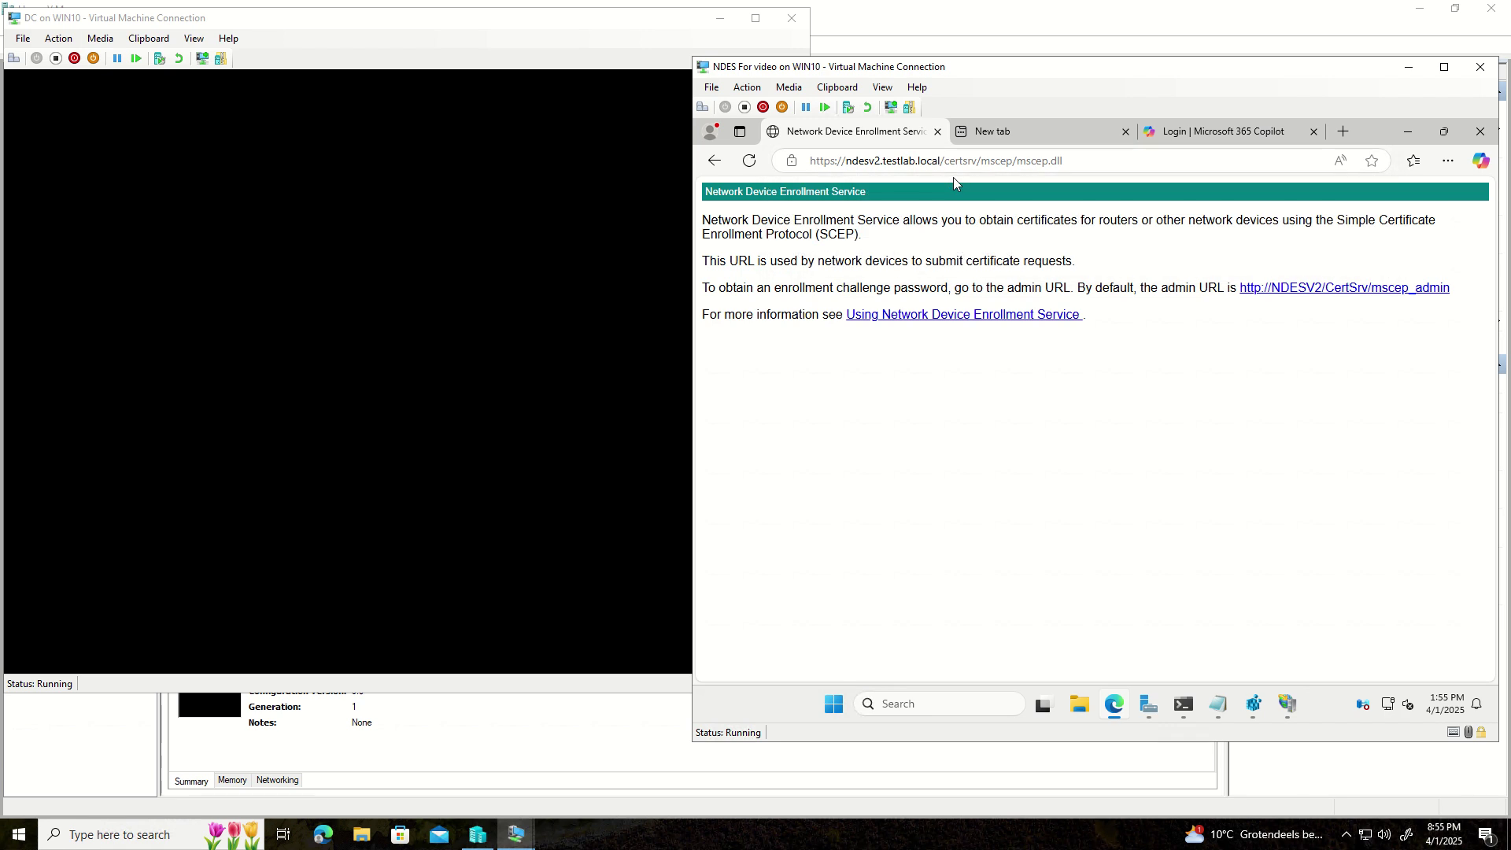
click(793, 165)
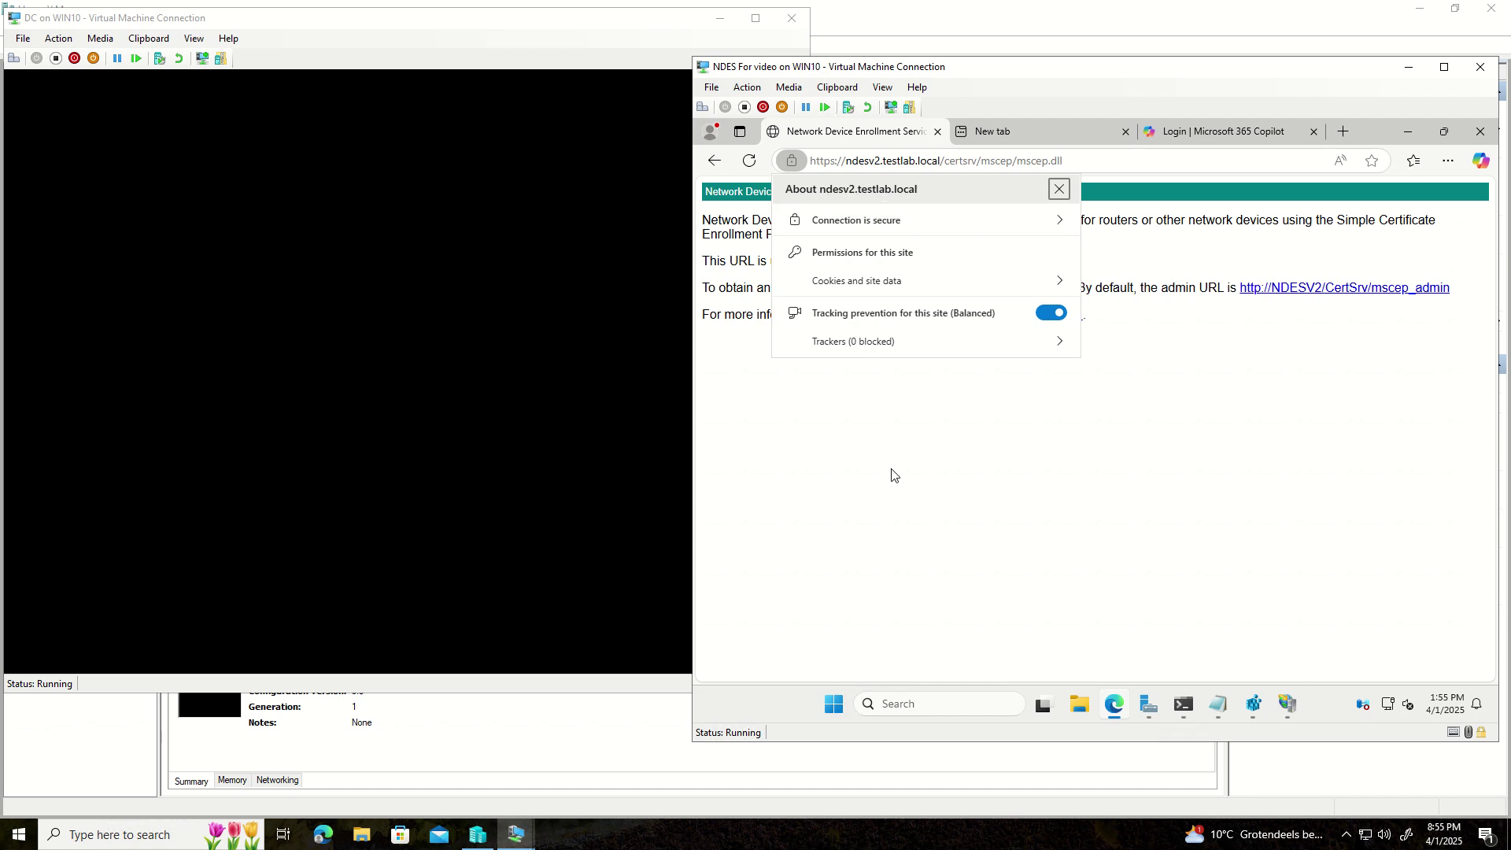
click(872, 227)
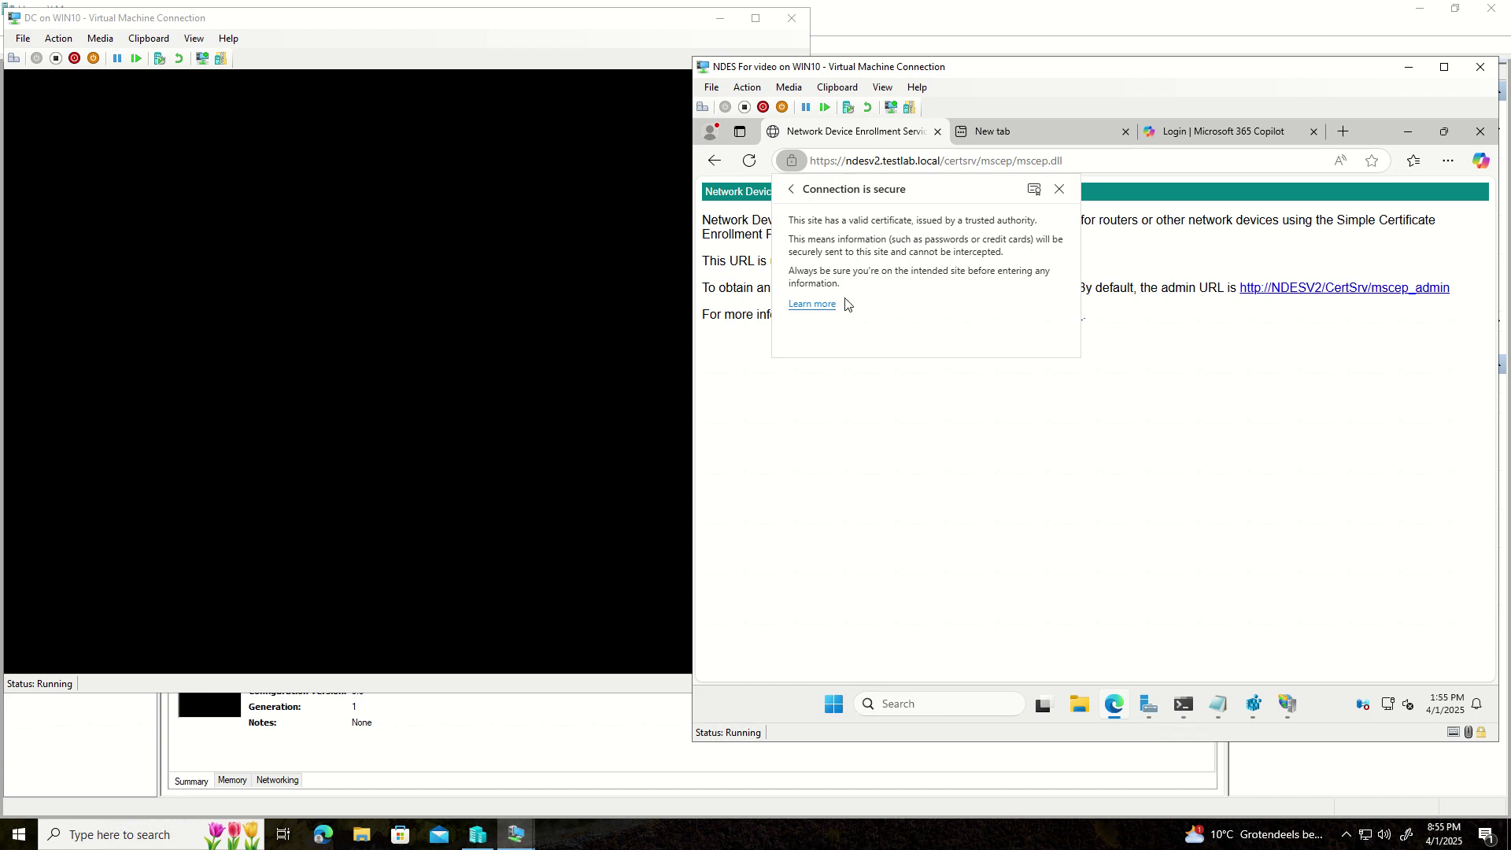
click(893, 438)
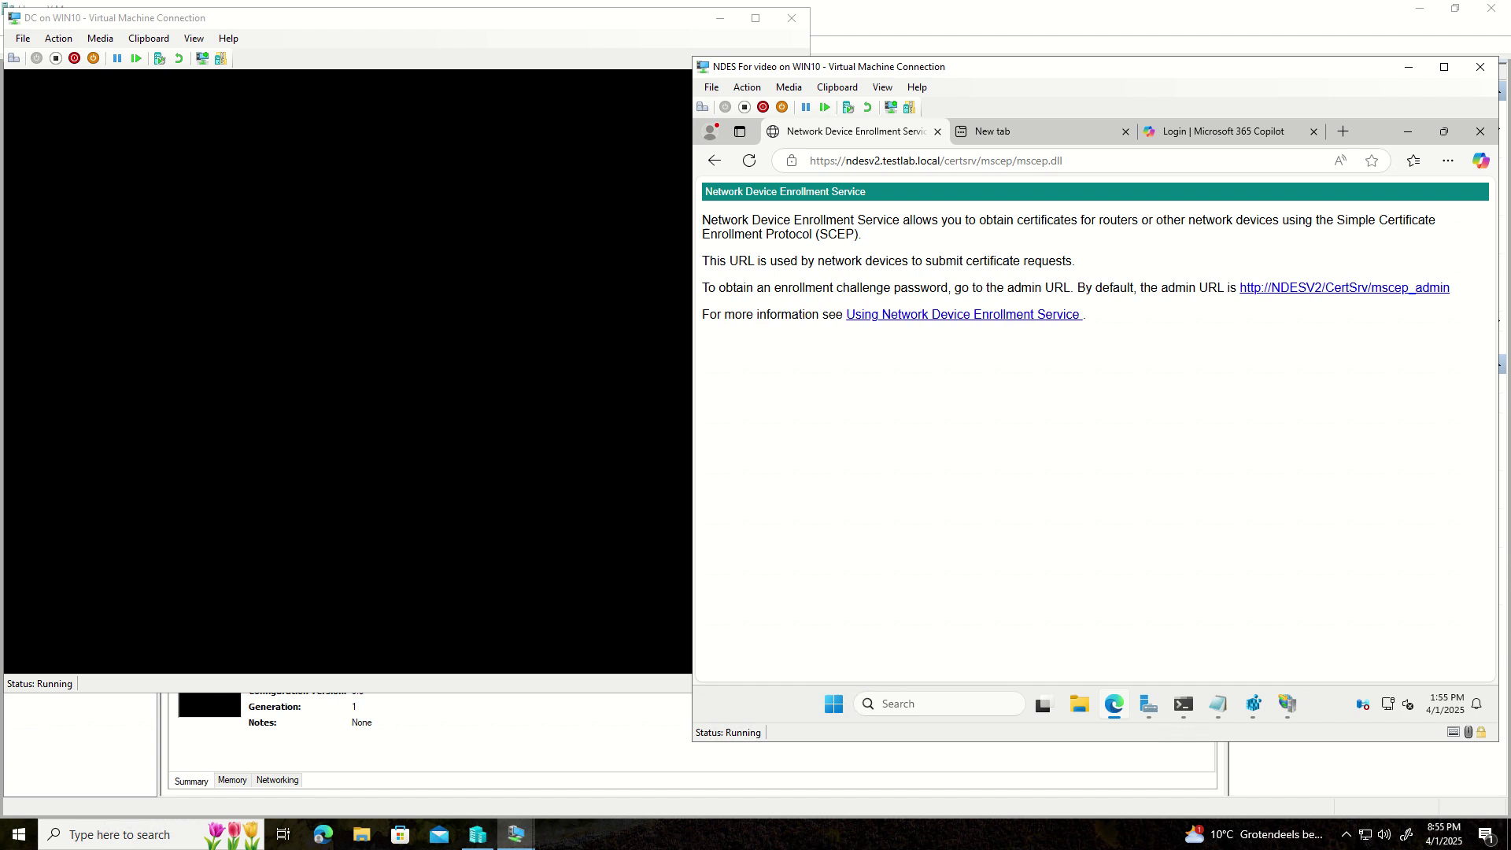
click(1013, 130)
- Search Bing for 'intune admin portal' and open the Microsoft Intune admin center result
click(1011, 155)
text(i)
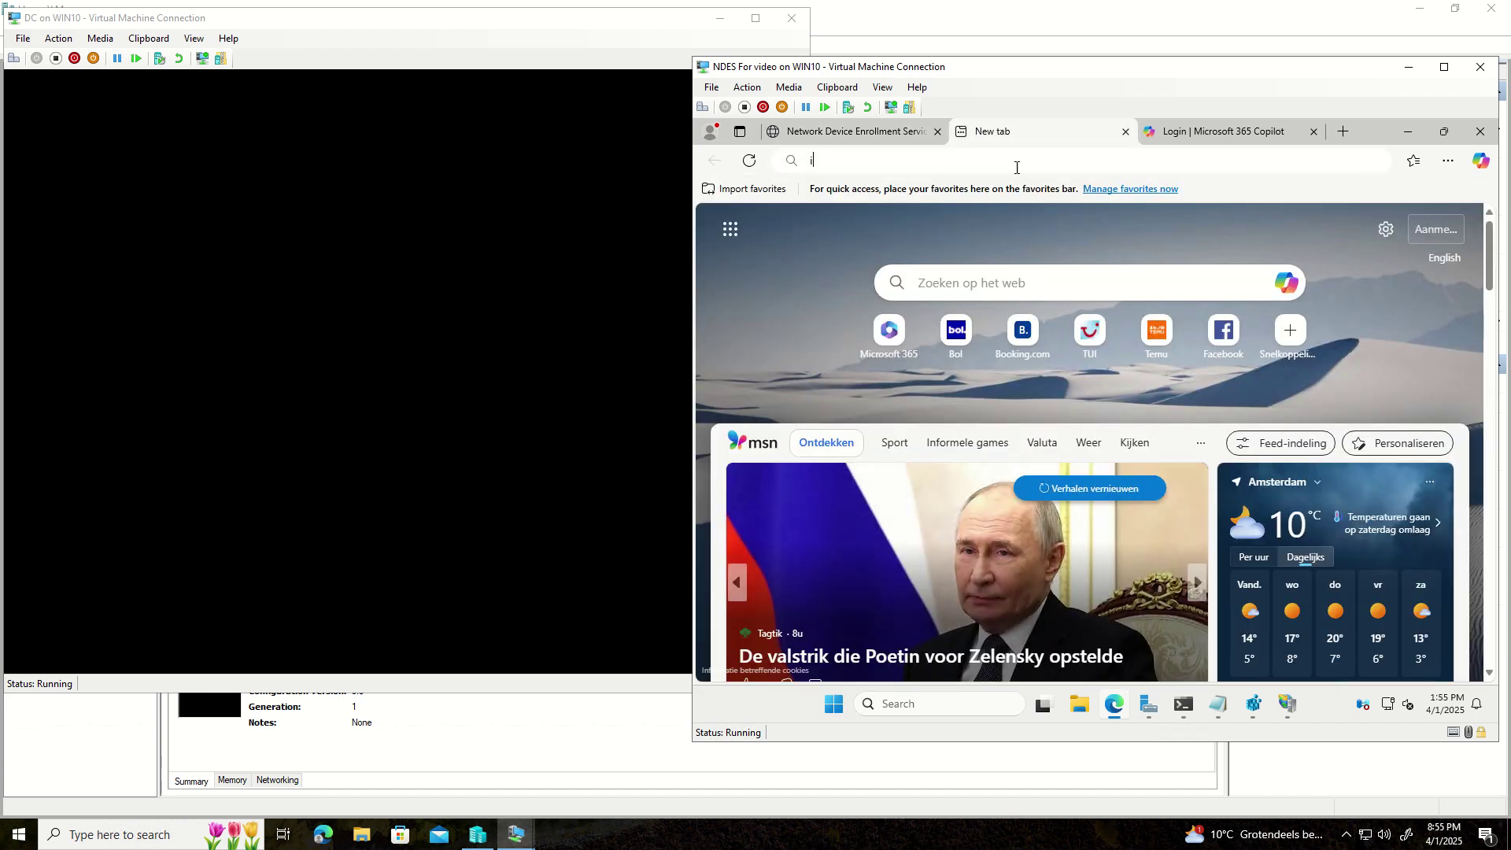
text(ntune)
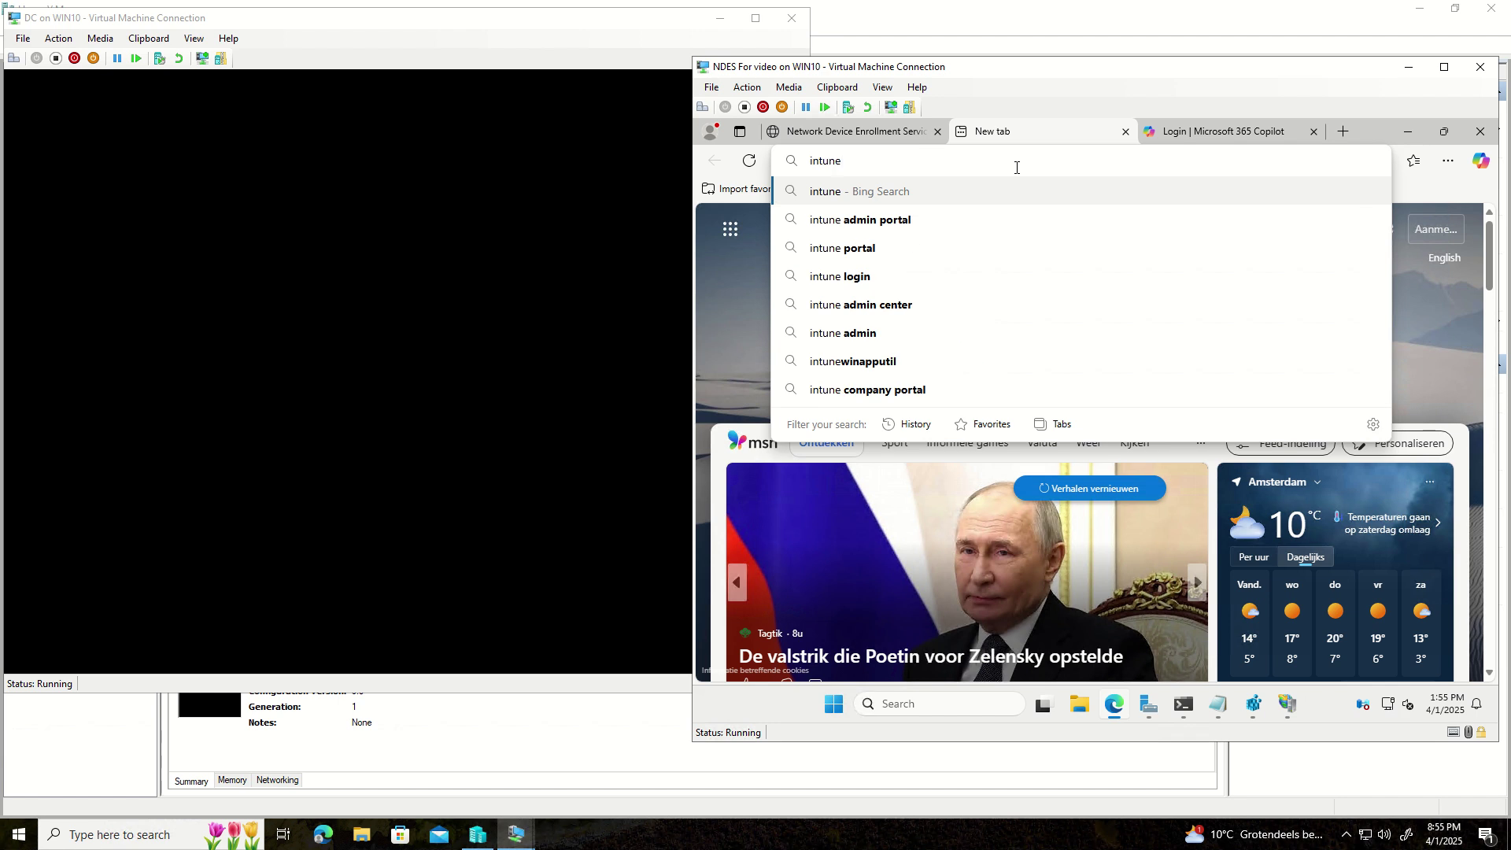
key(Down)
key(Return)
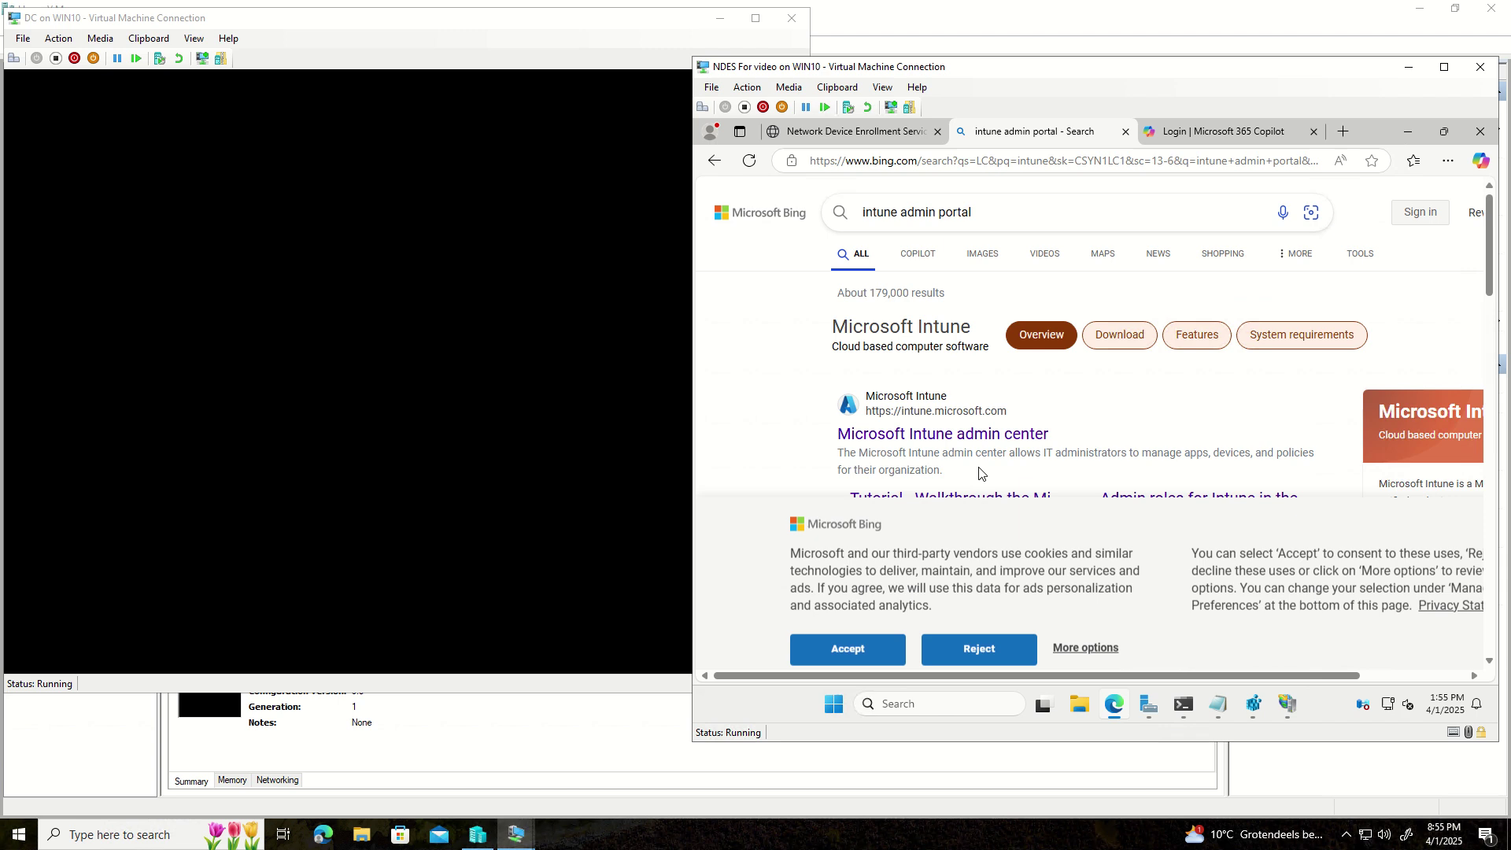
click(951, 435)
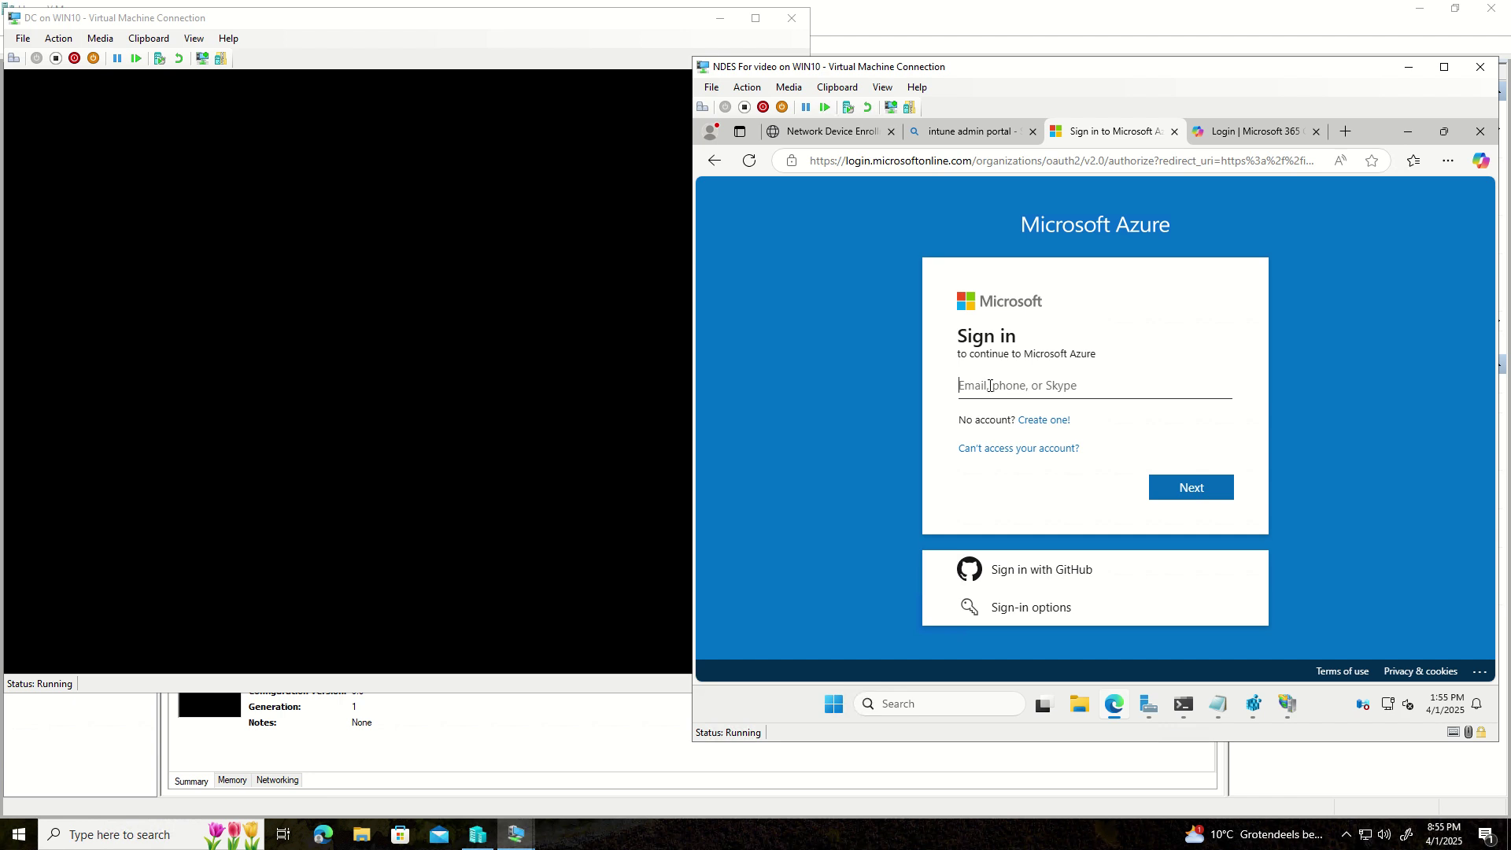
- Sign in with the tenant admin account e-mail and its password
key(Return)
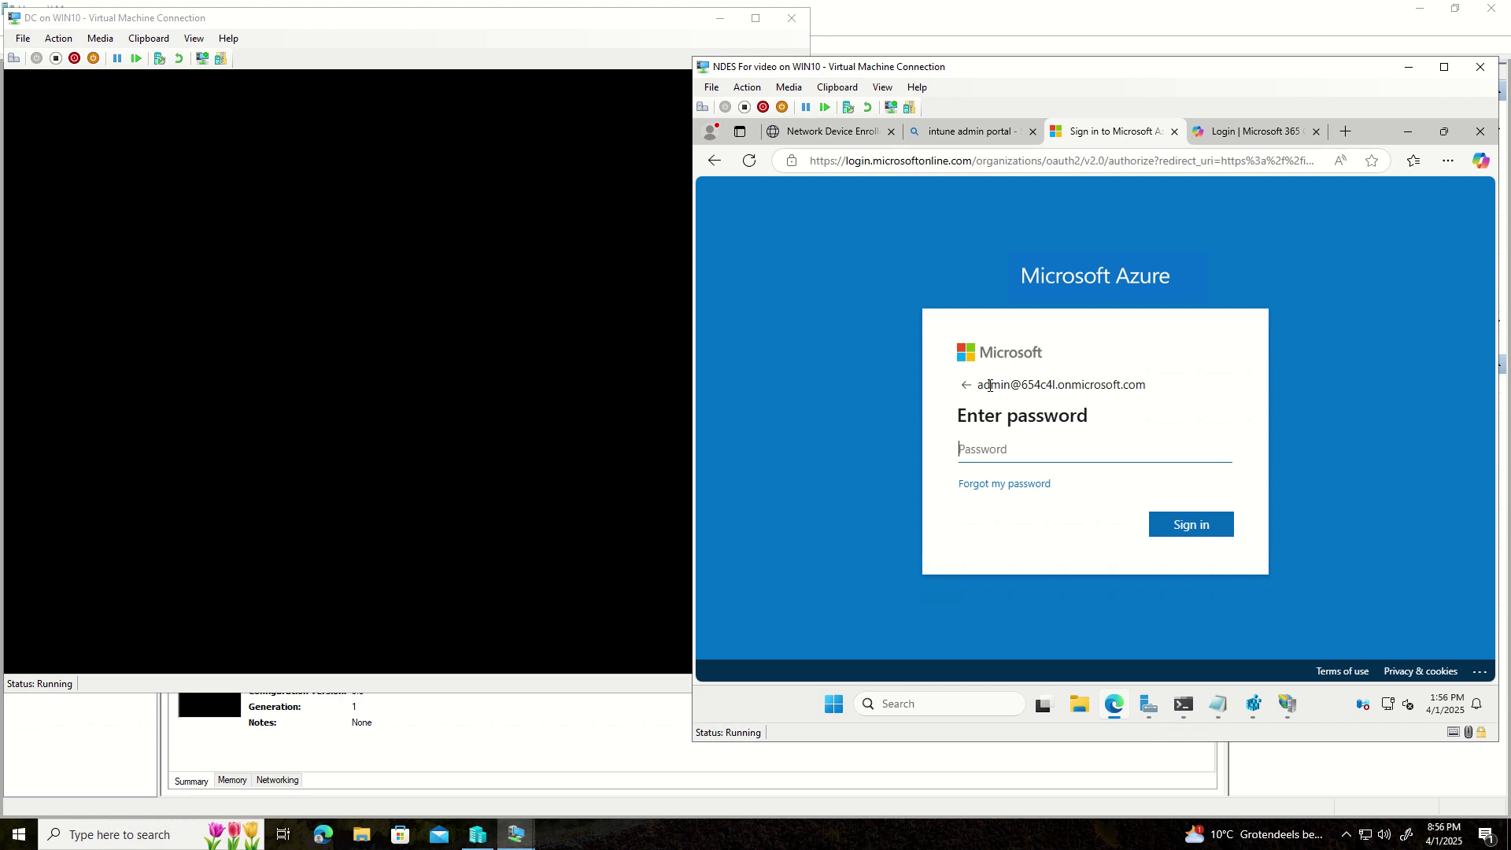
text(**********)
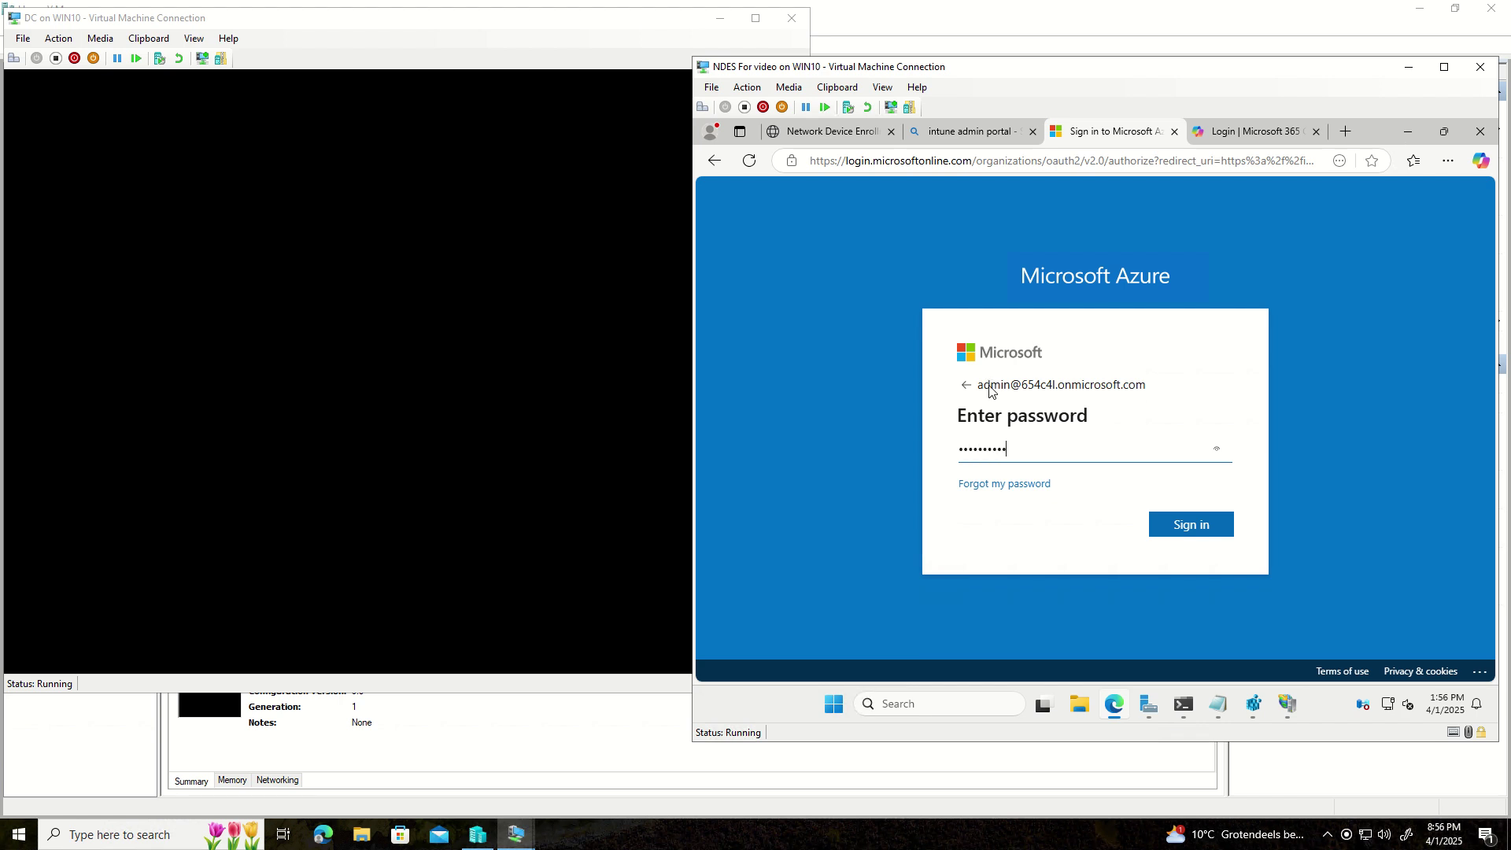
key(Return)
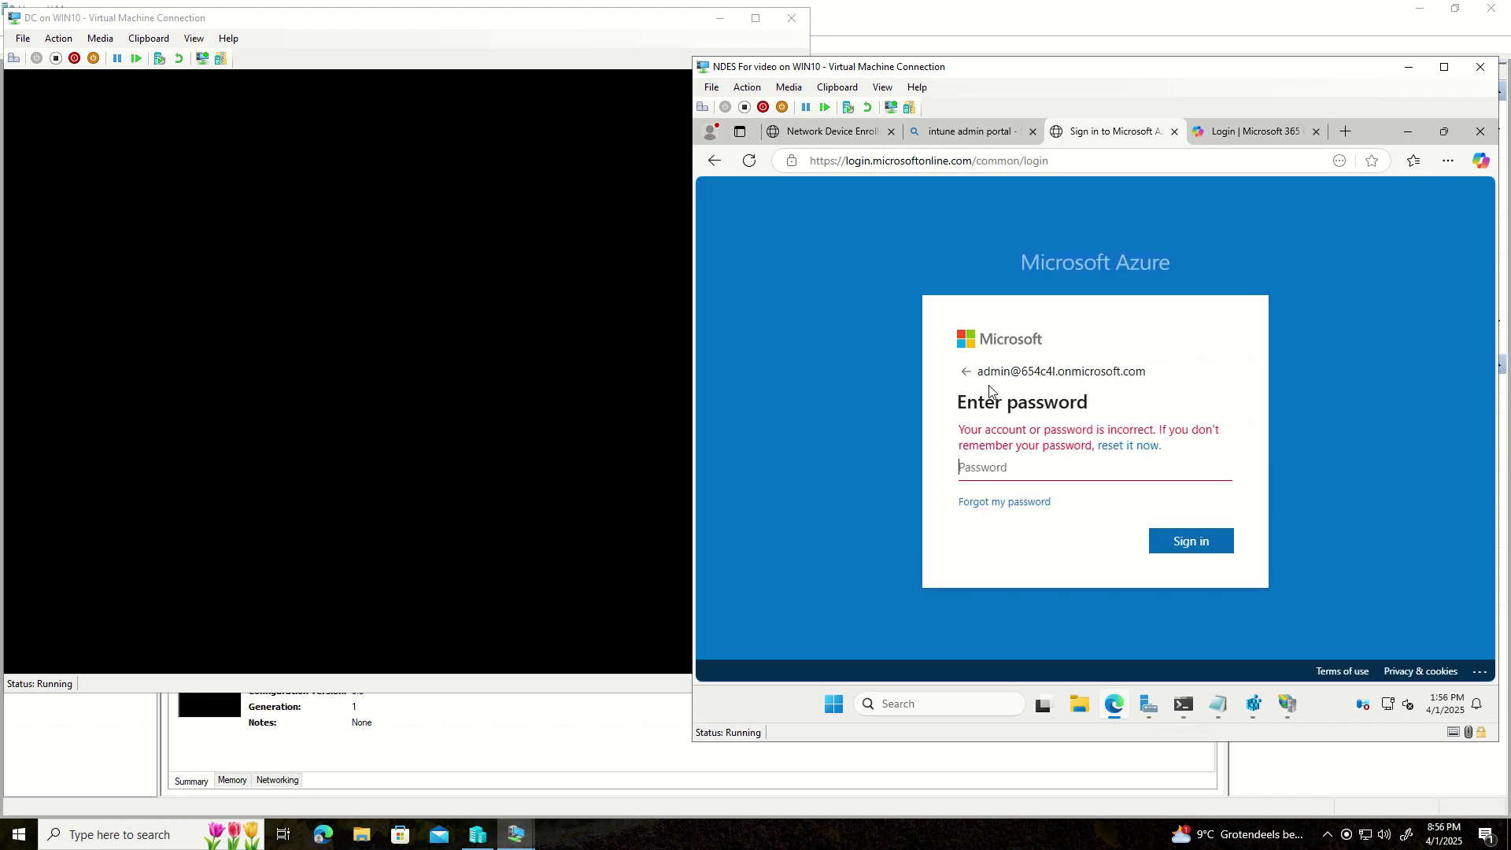
text(***)
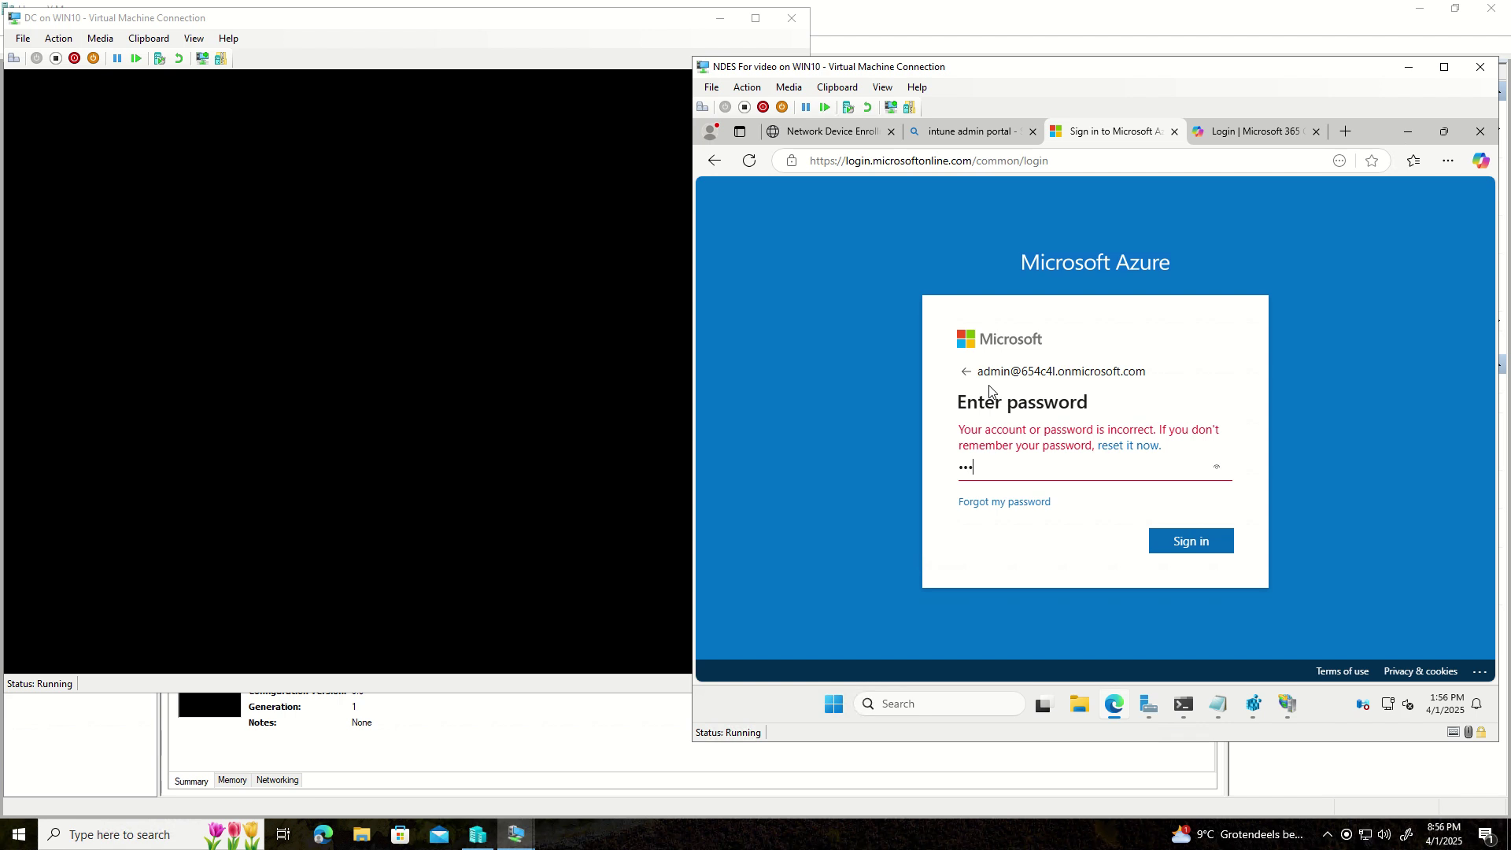
text(******)
key(Return)
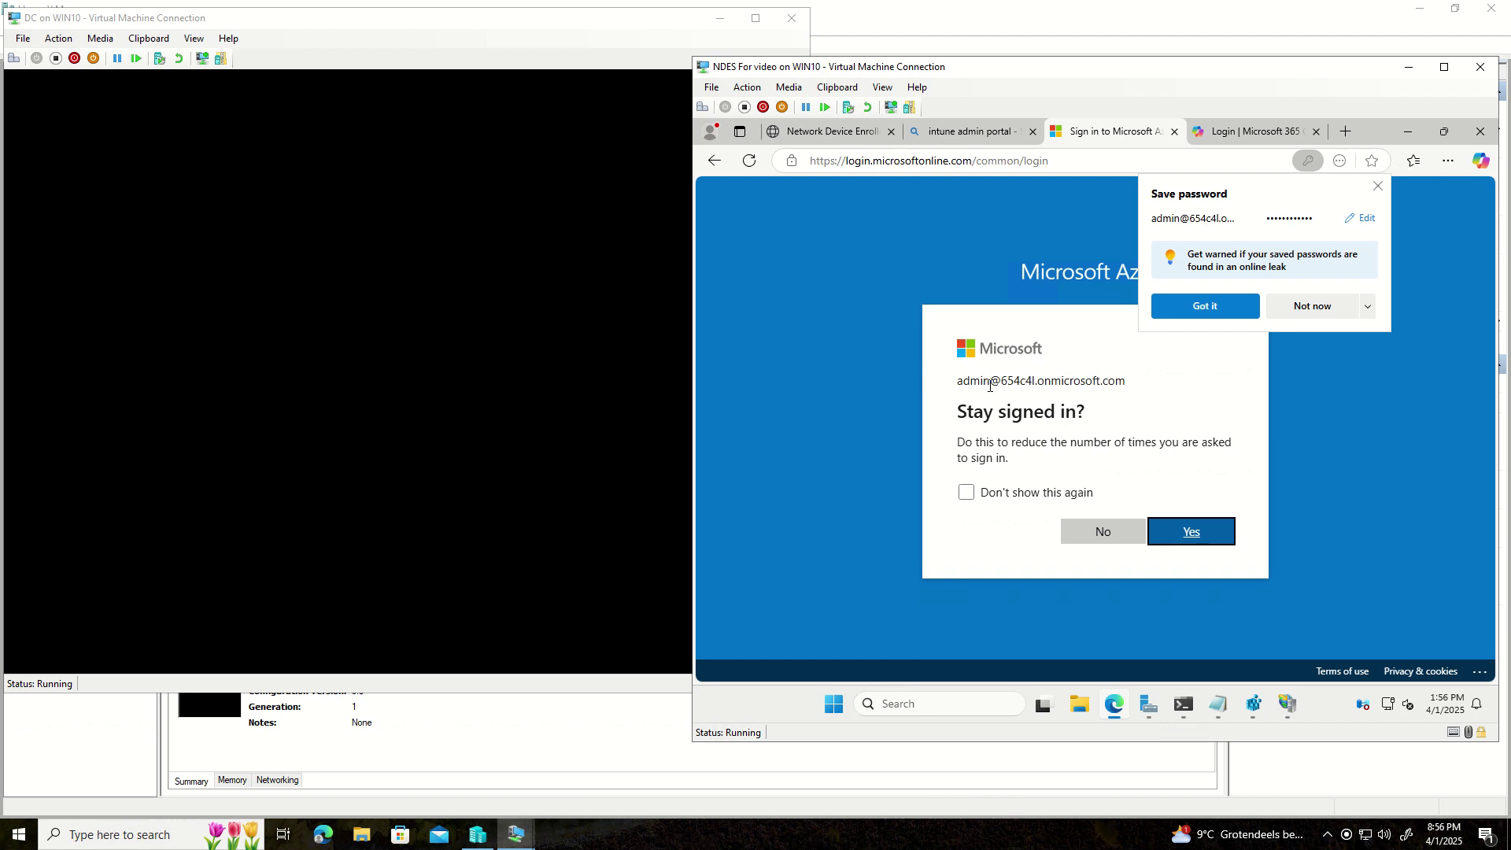
- Stay signed in, dismiss the password and browser sign-in offers, and close the search tab
click(1198, 537)
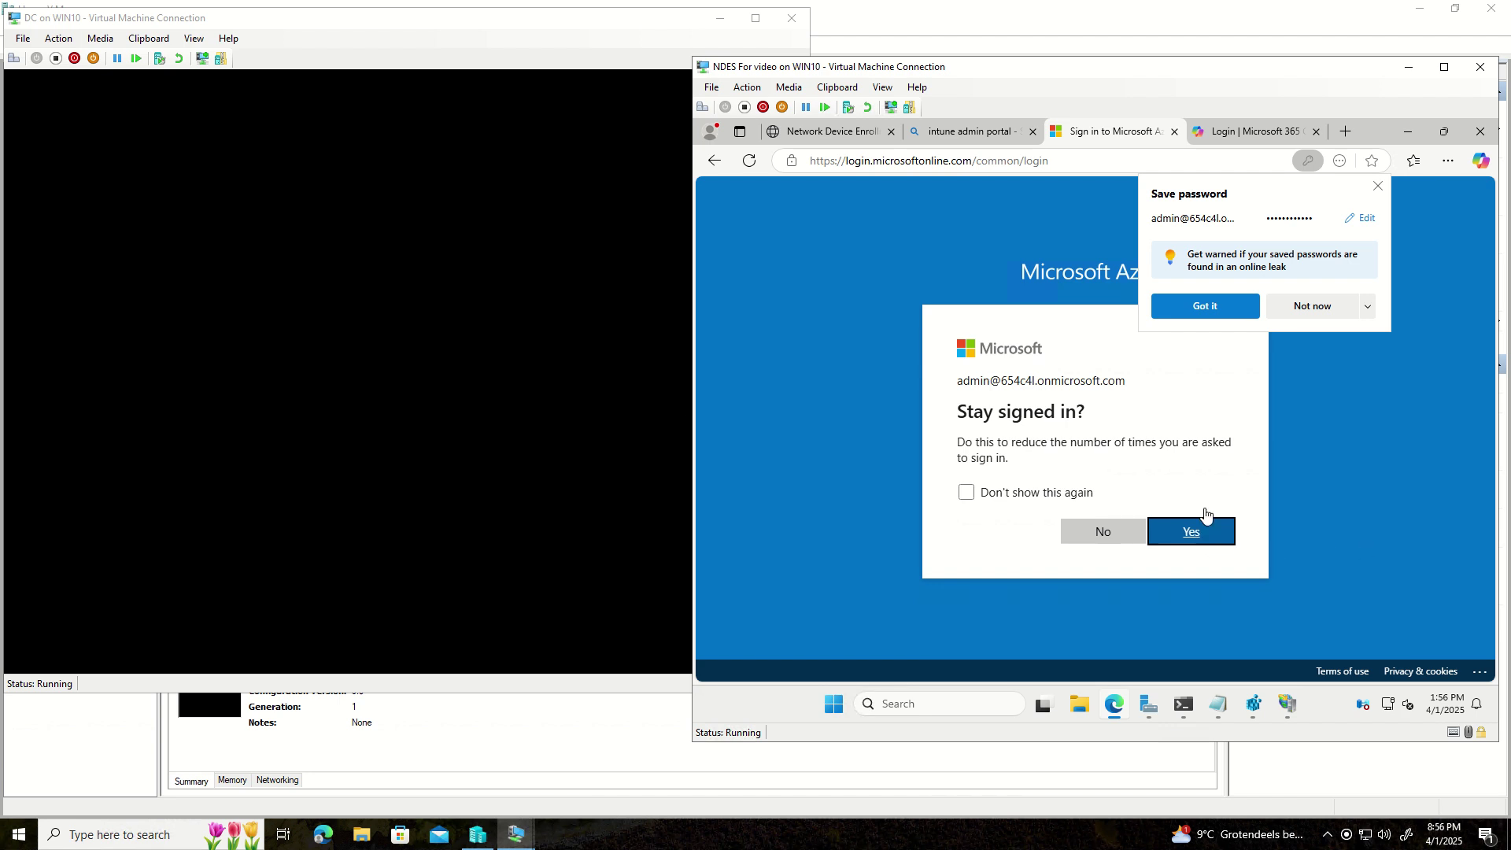
click(1375, 188)
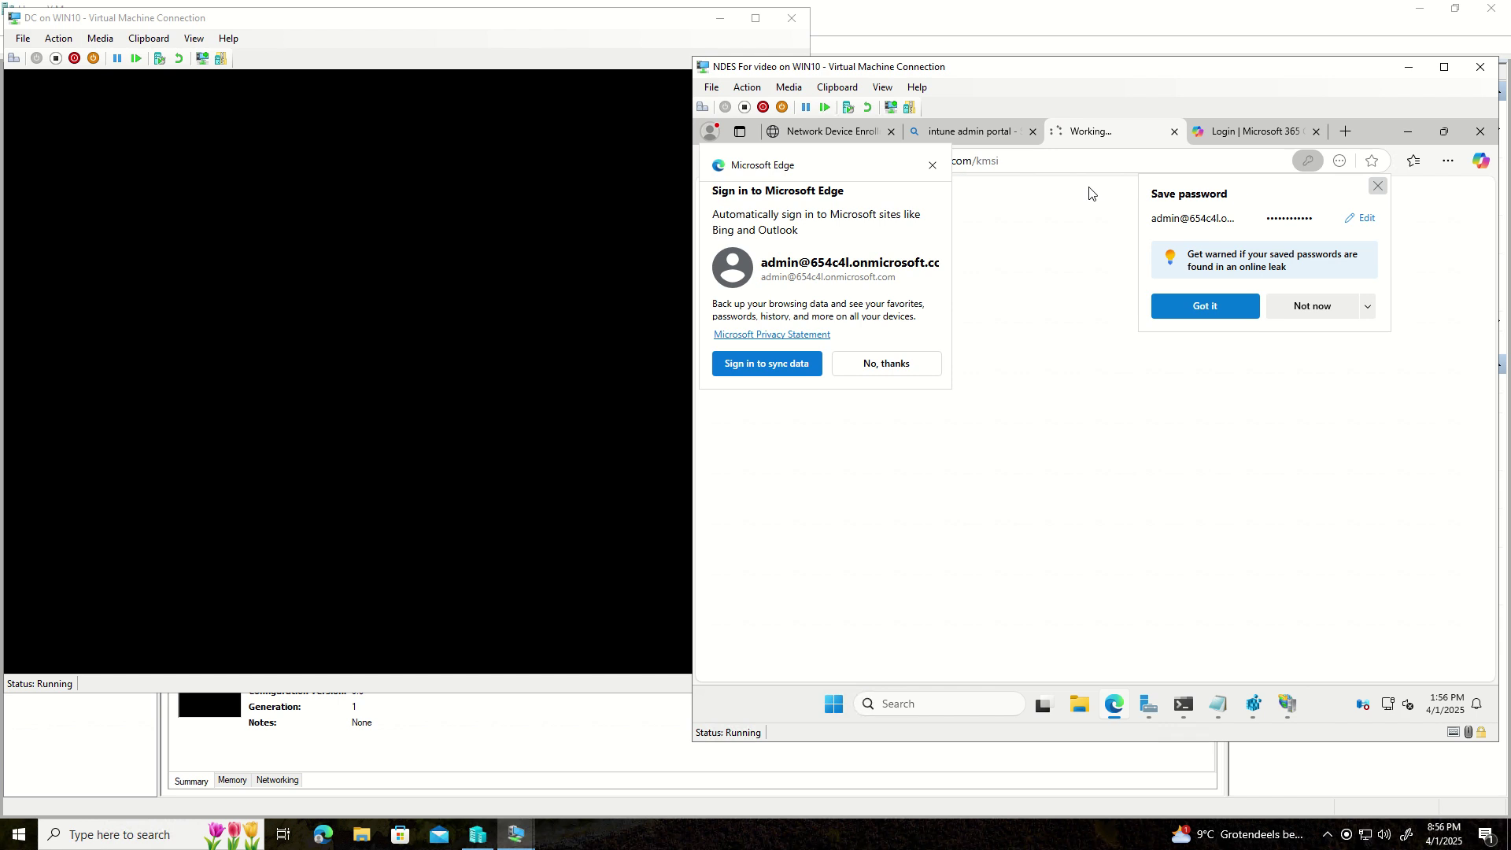
click(932, 167)
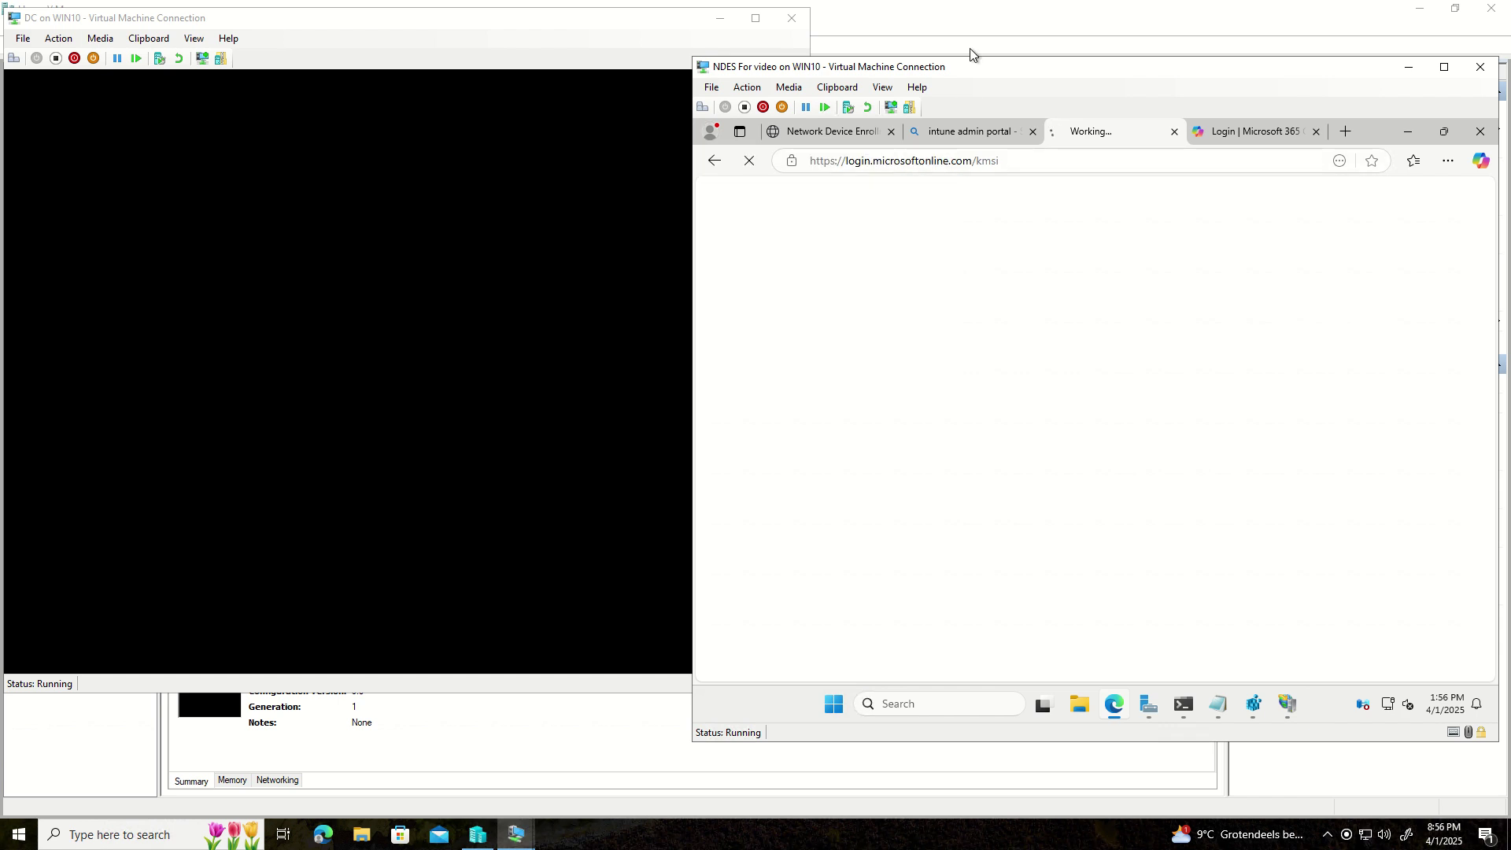
click(1034, 132)
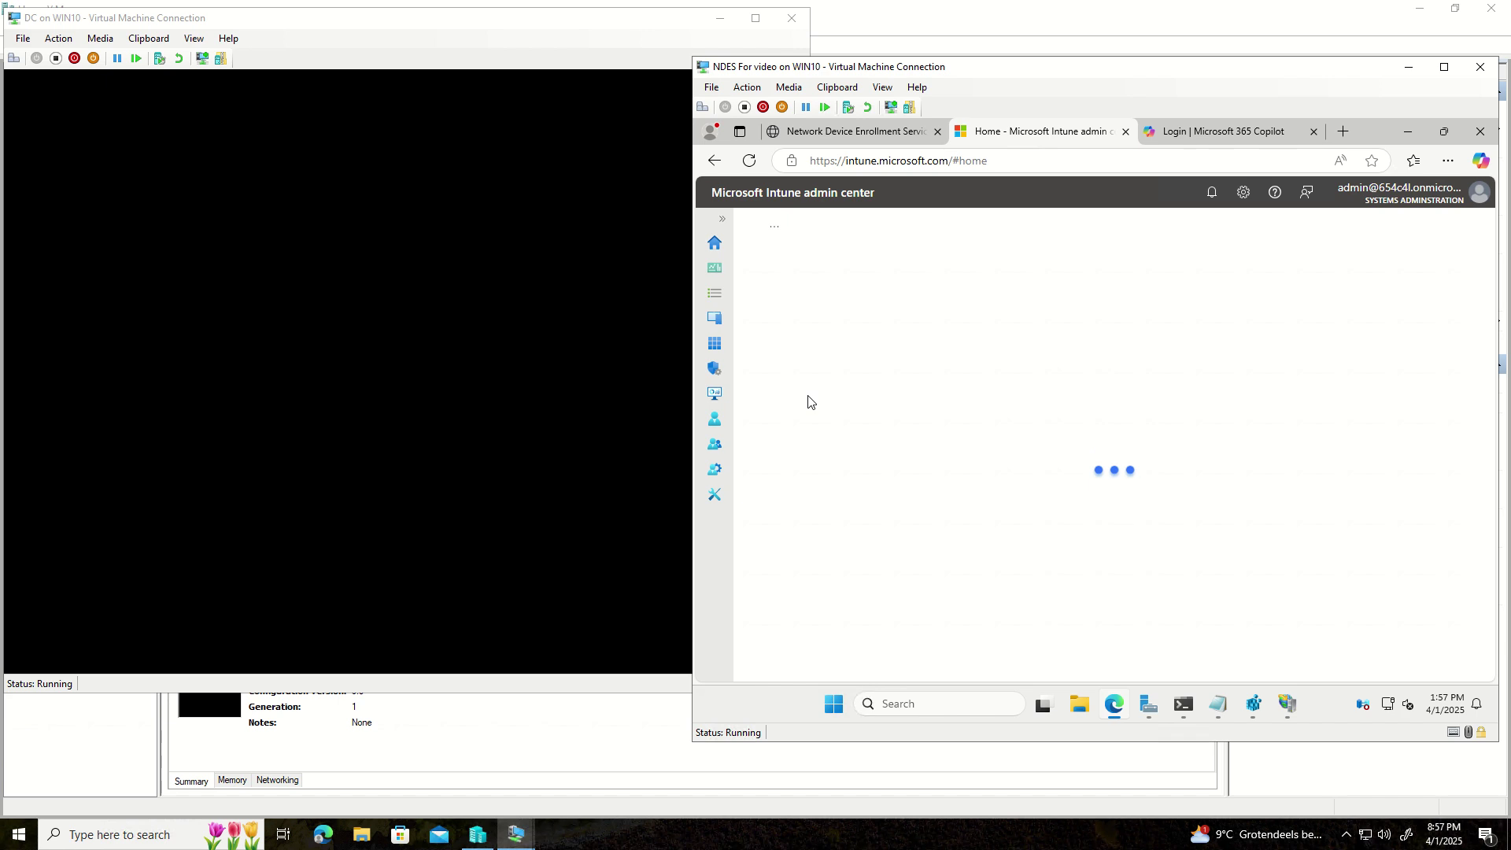
- Go to Tenant admin > Connectors and tokens > Certificate connectors and add a connector
click(716, 472)
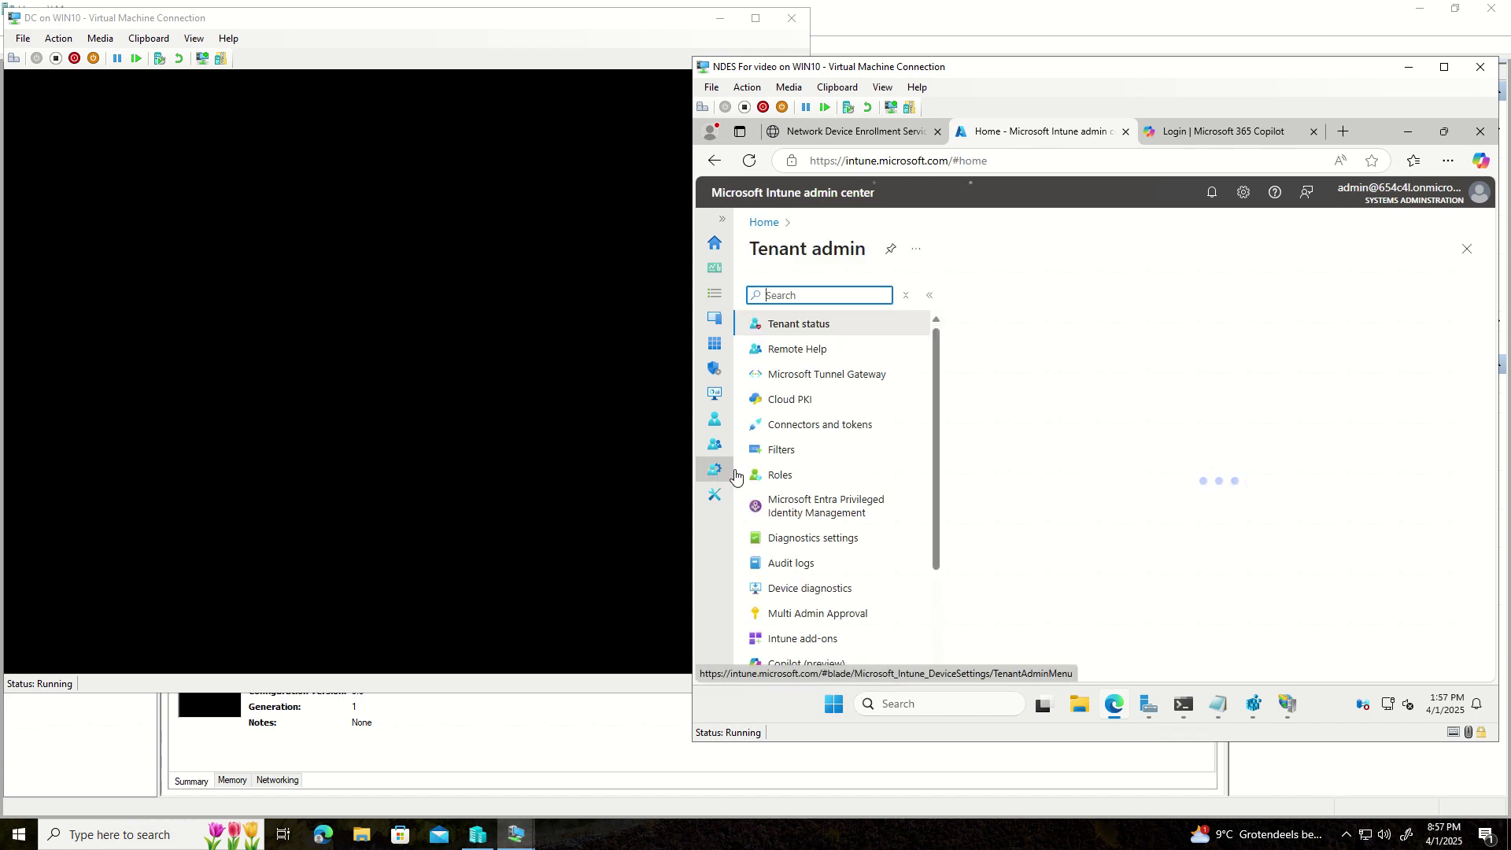
click(814, 429)
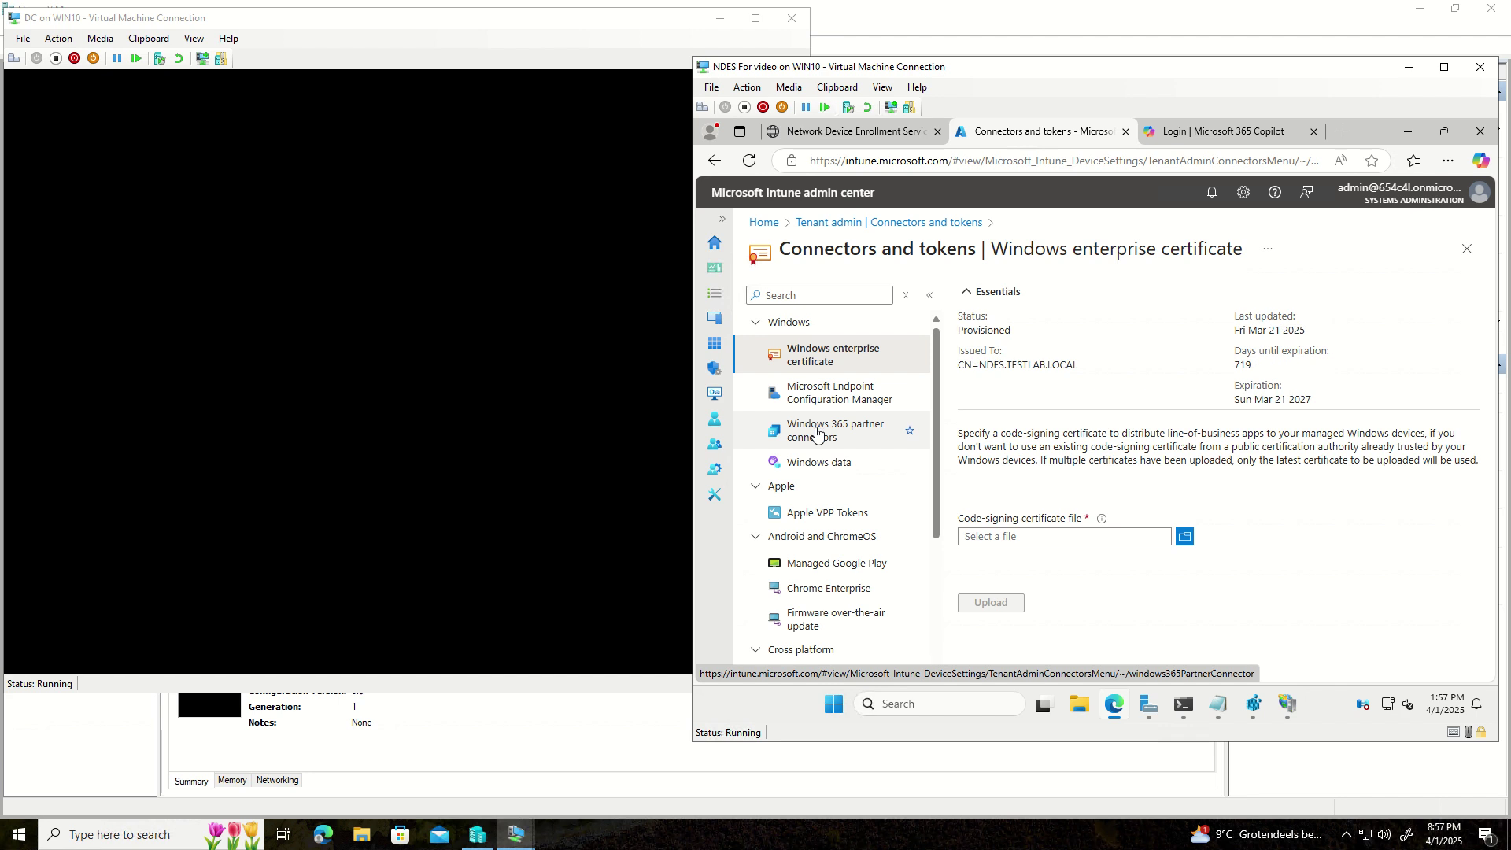
scroll(816, 431, down, 3)
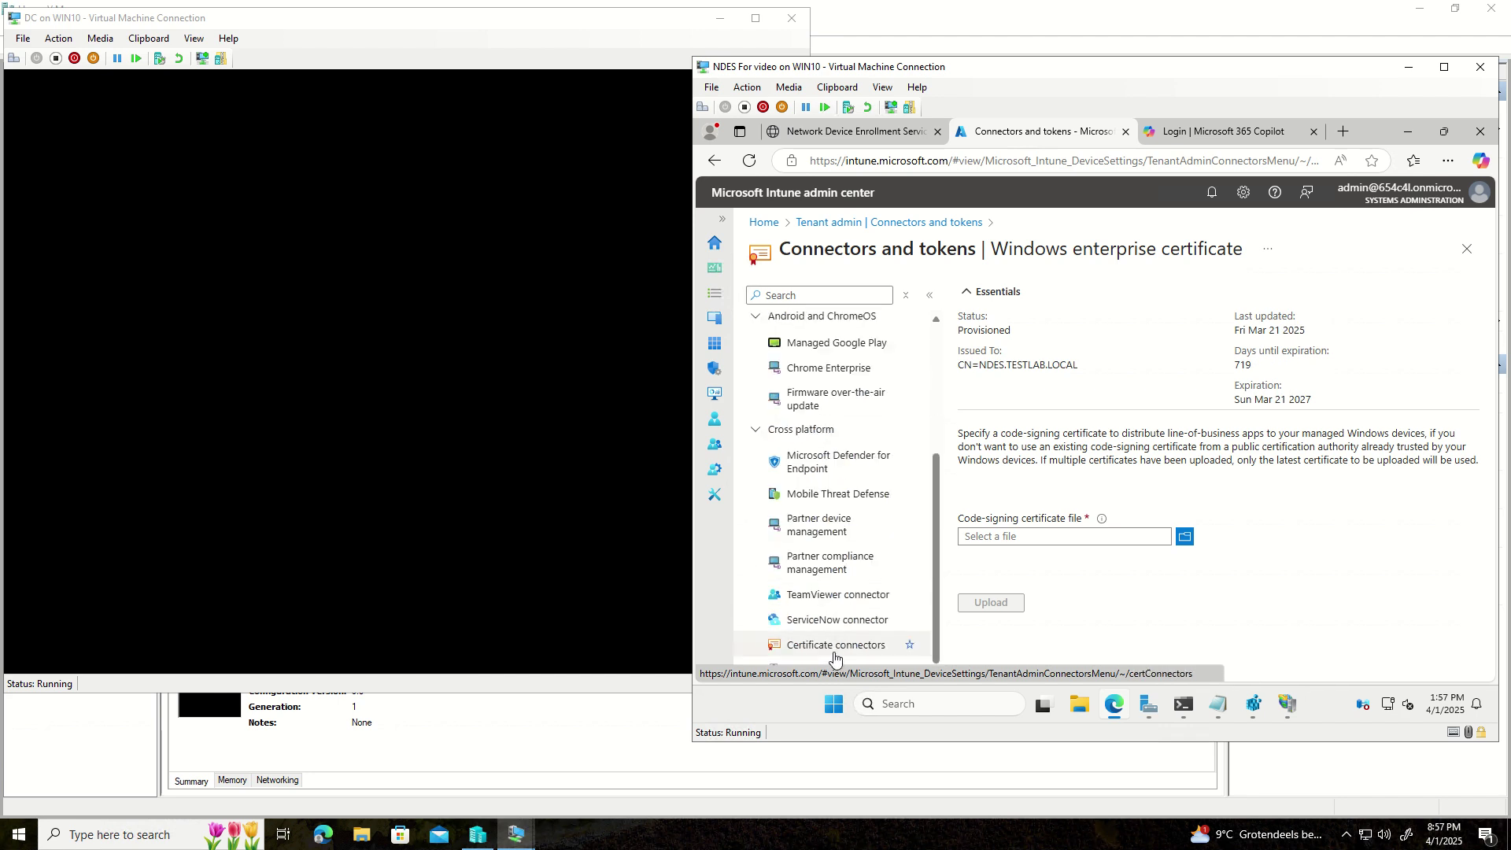
click(834, 647)
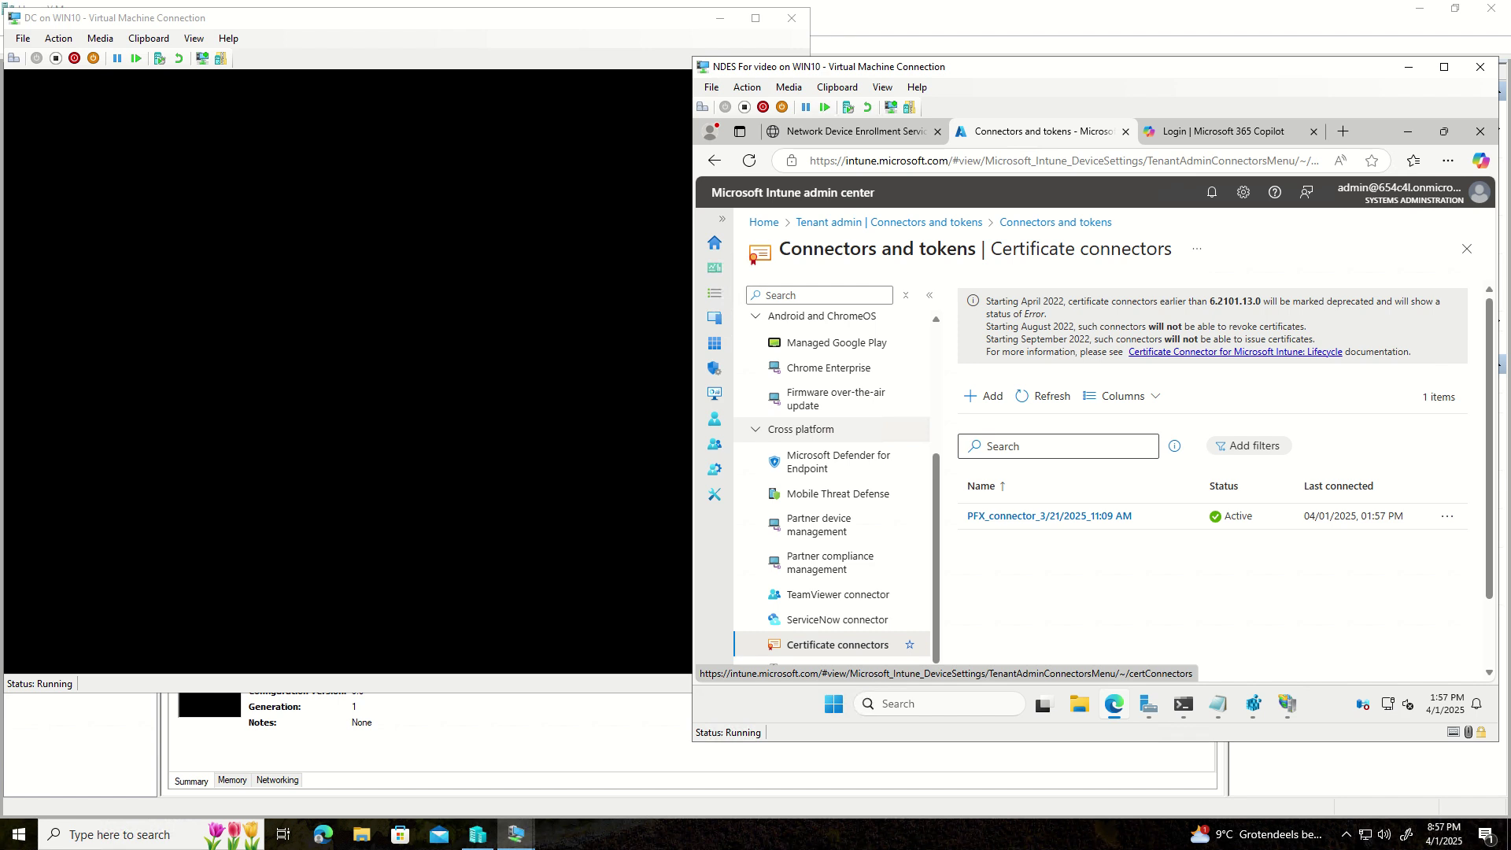
click(983, 397)
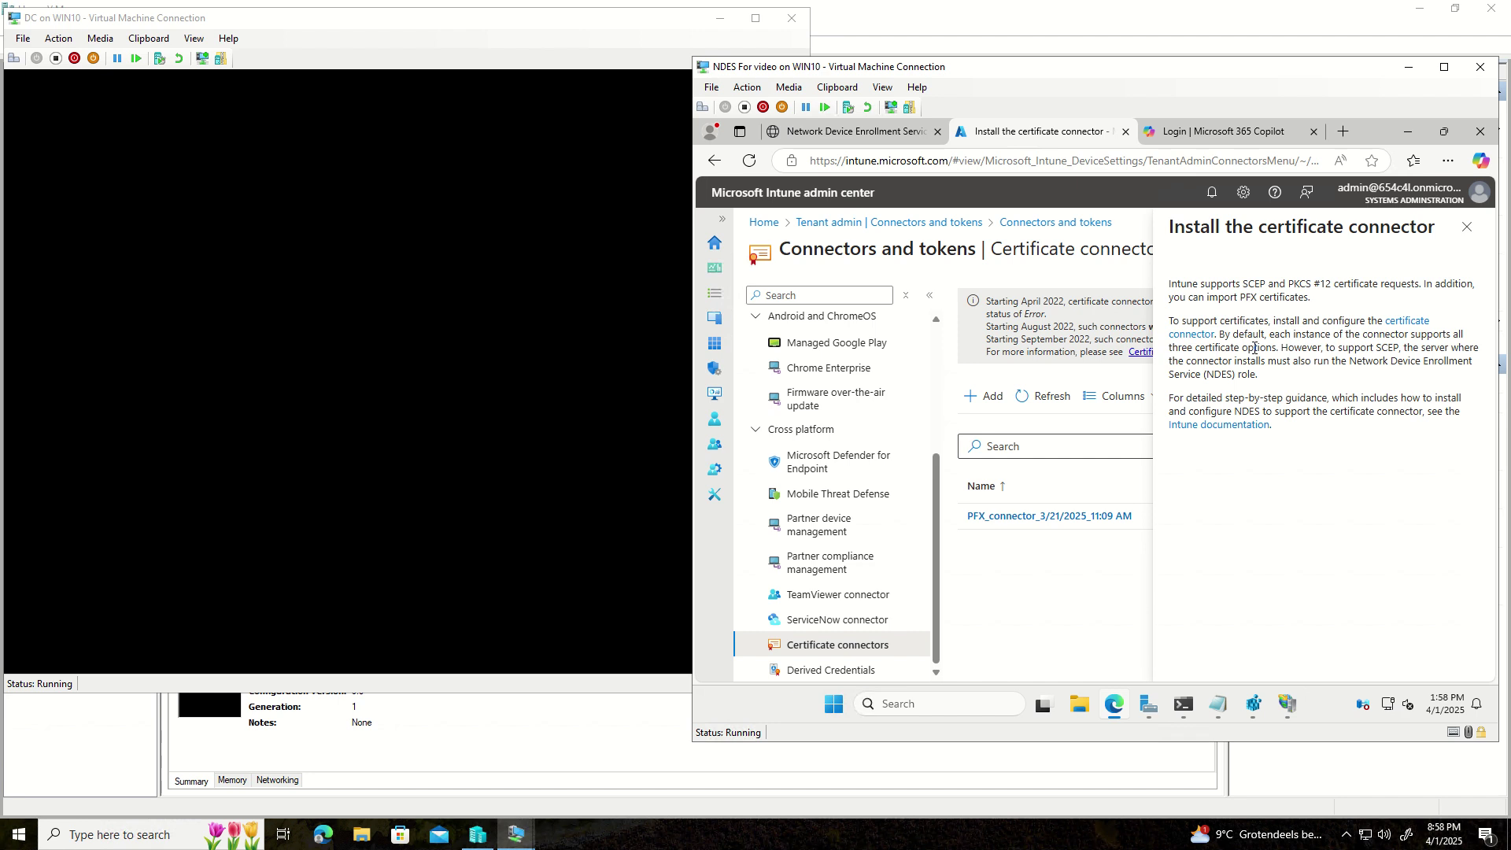
- Download IntuneCertificateConnector.exe, run it, and accept the license terms
click(1399, 326)
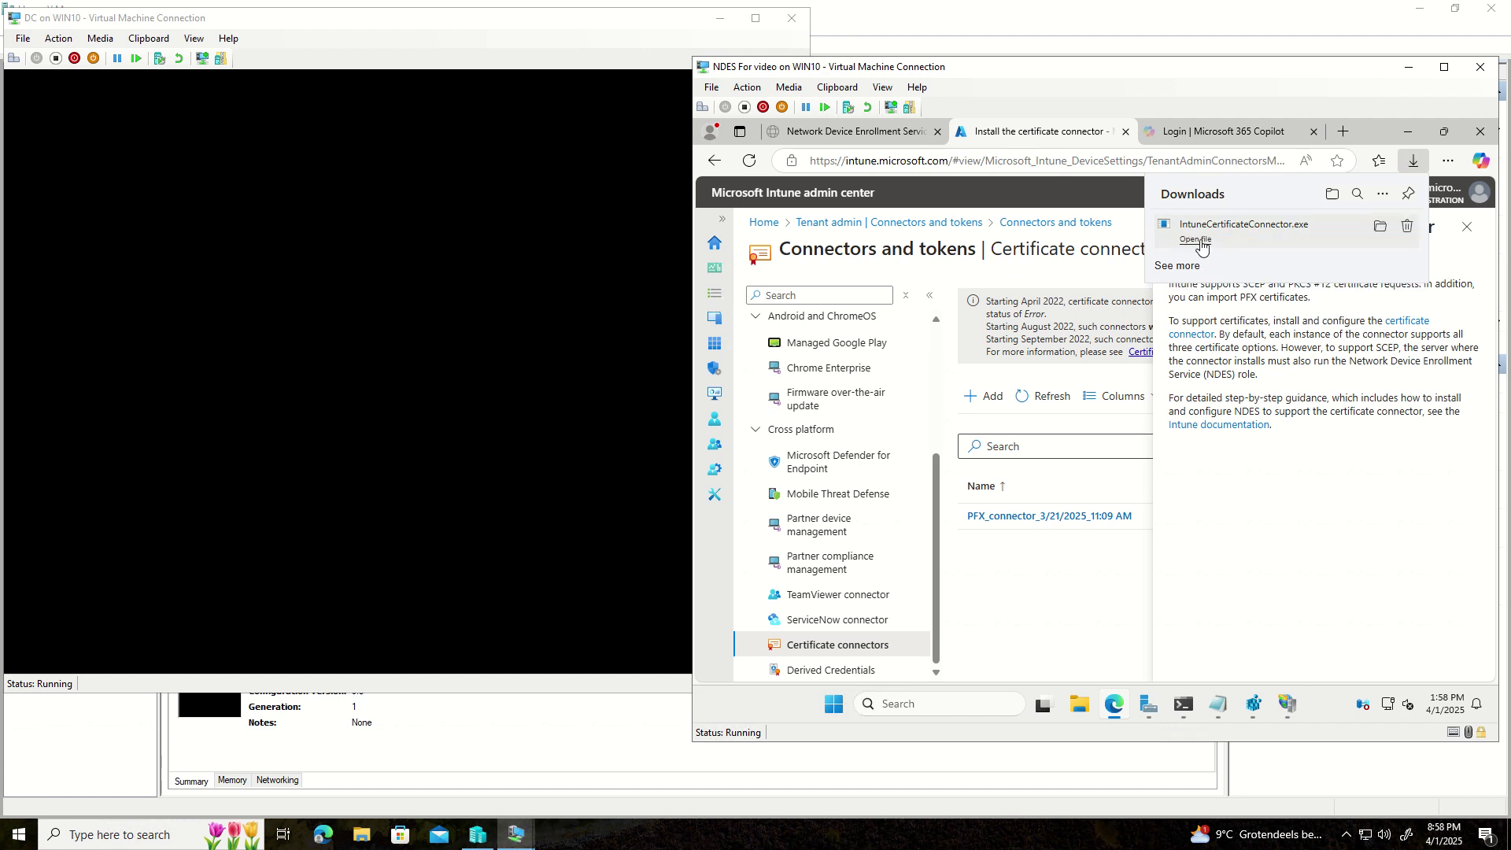
click(1201, 242)
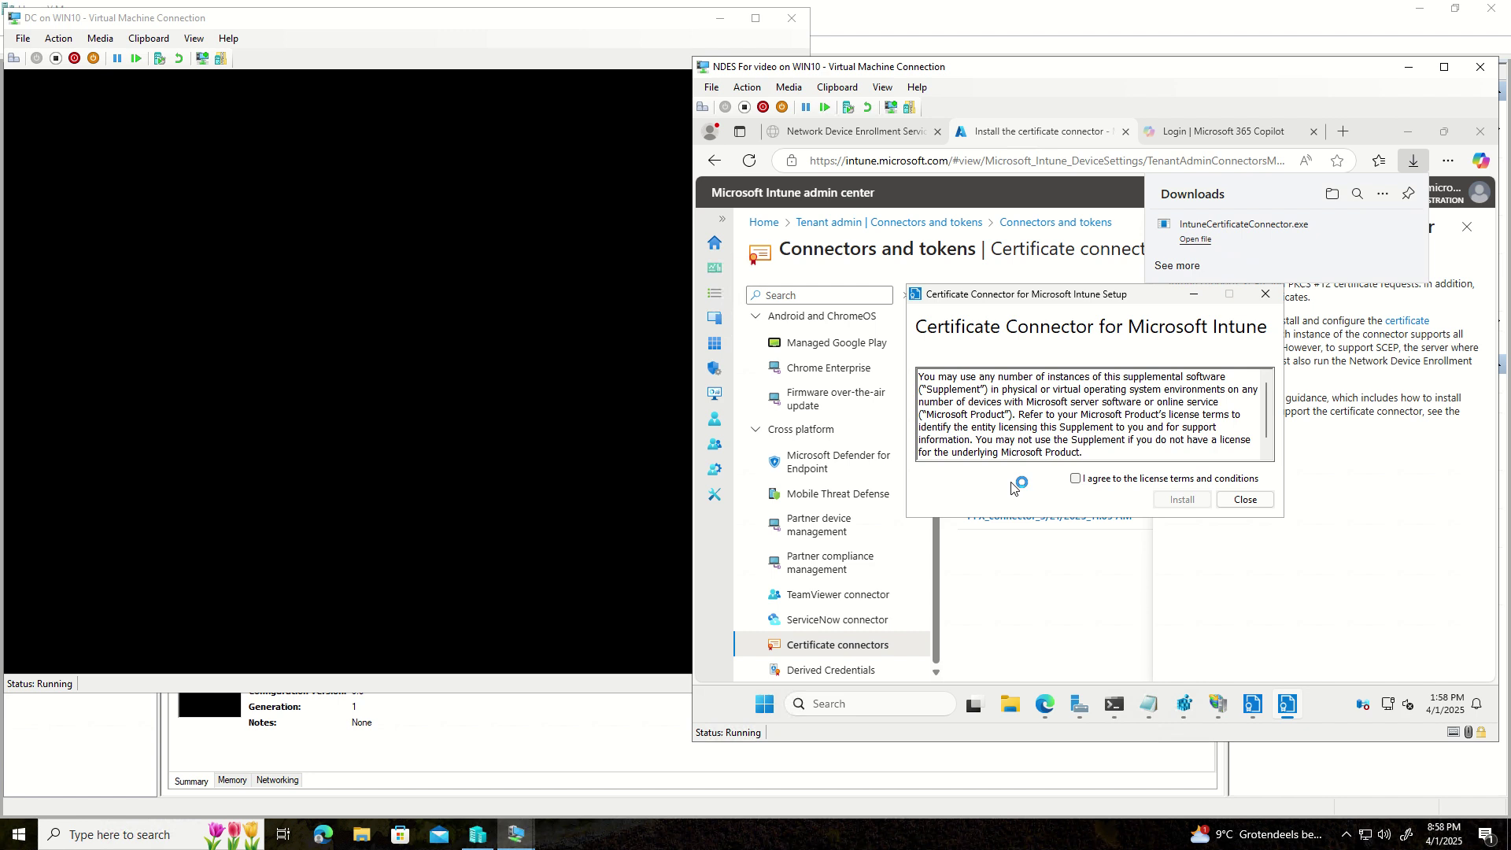
click(1075, 478)
- Cancel the duplicate setup window, install the certificate connector, and launch its configuration
click(1265, 293)
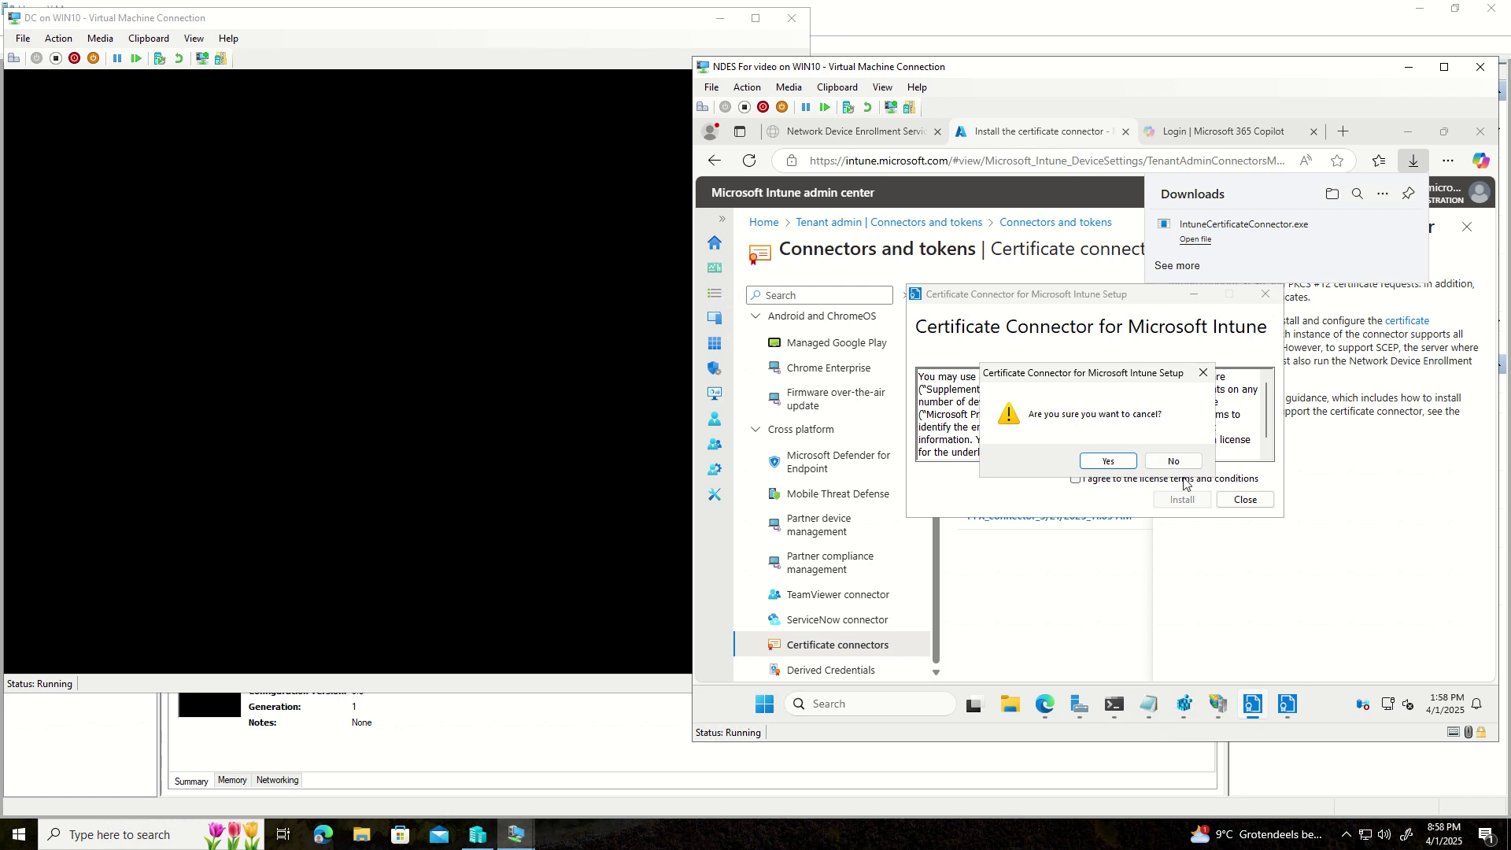
click(1108, 461)
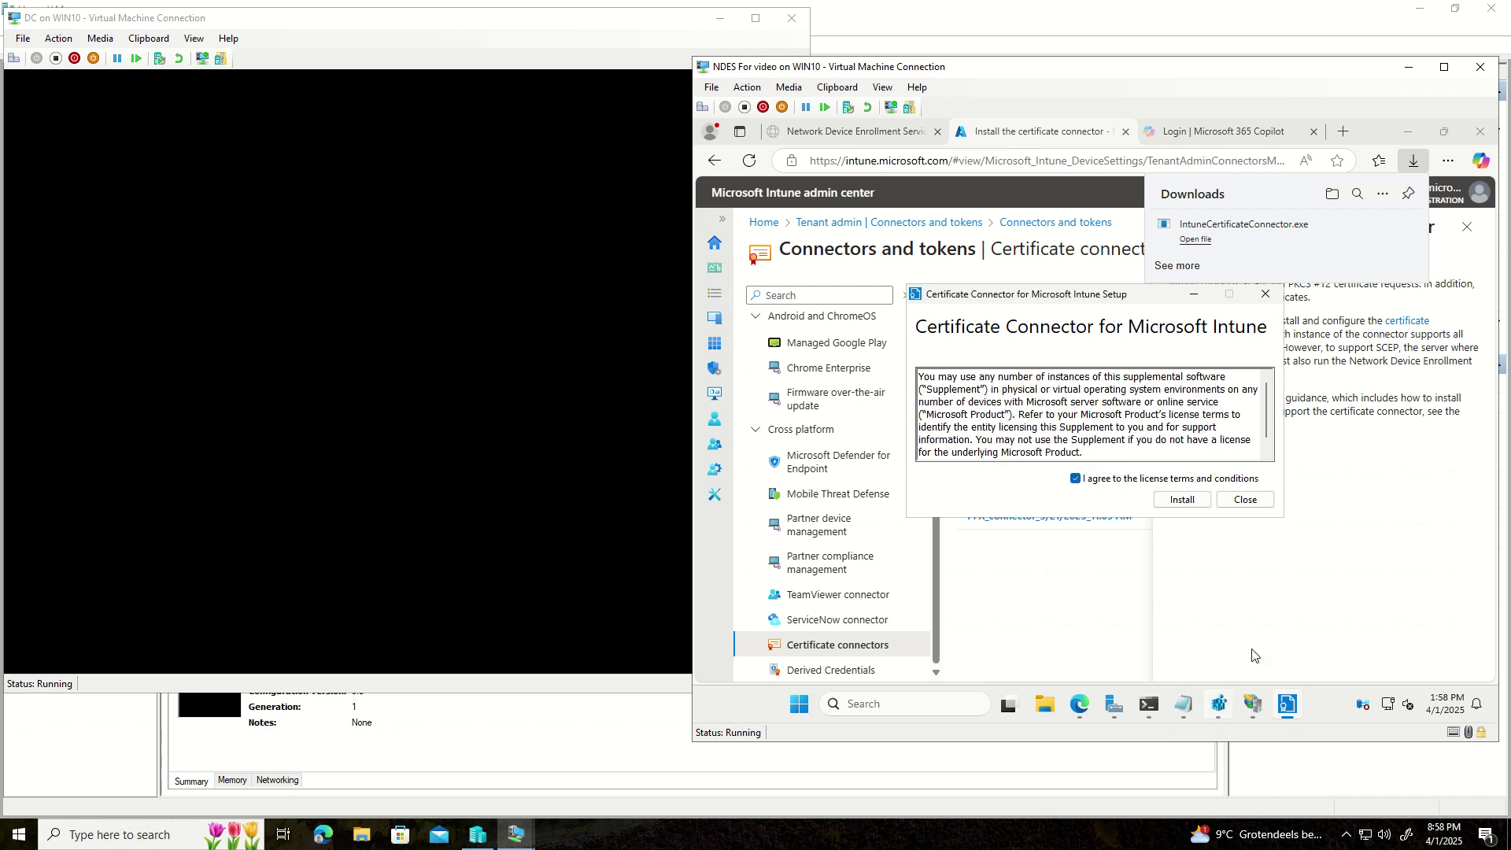
click(1180, 499)
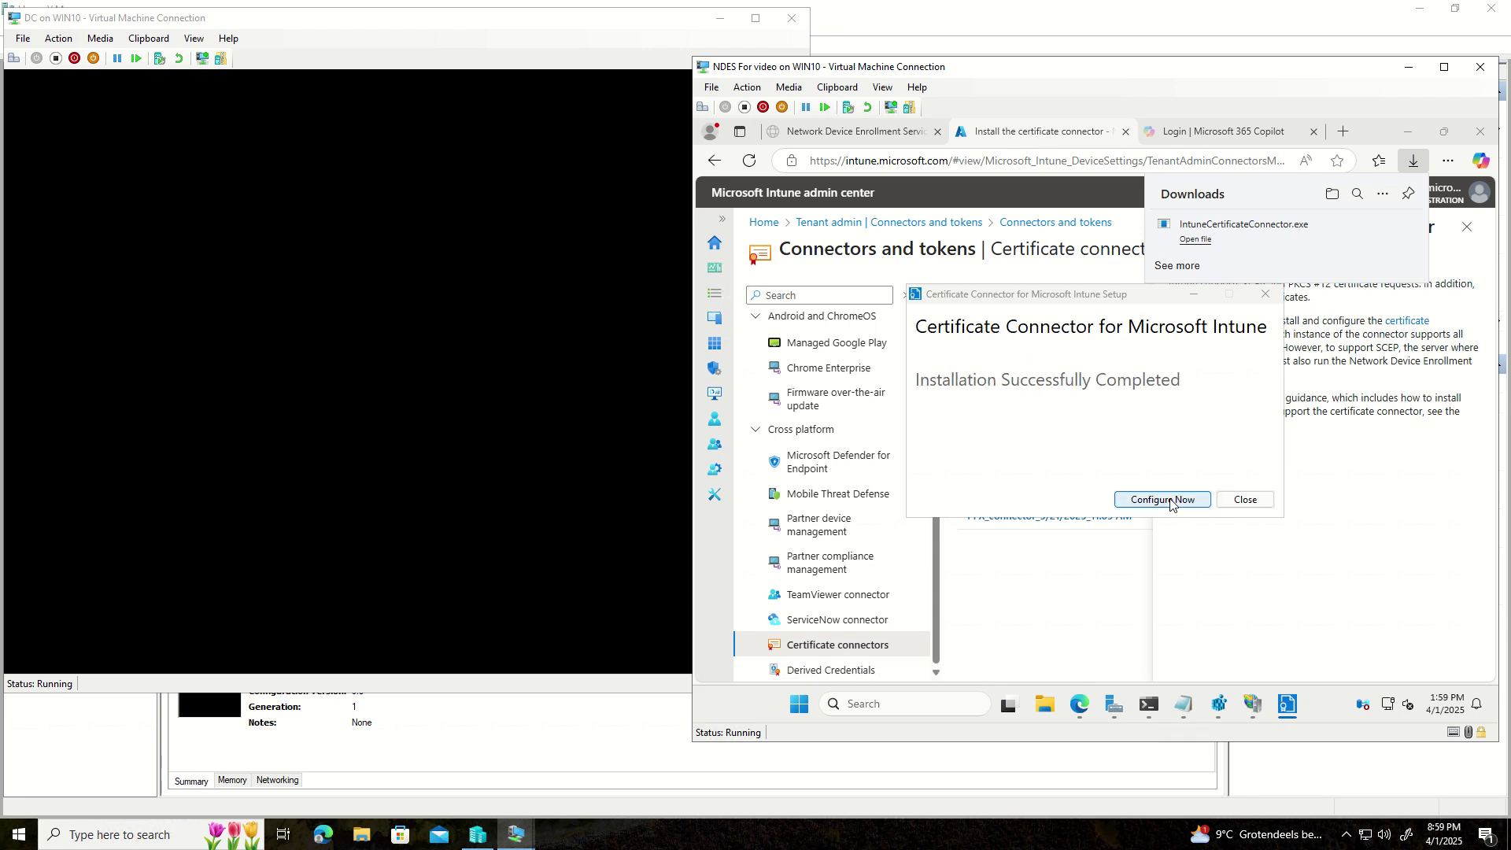
click(1170, 501)
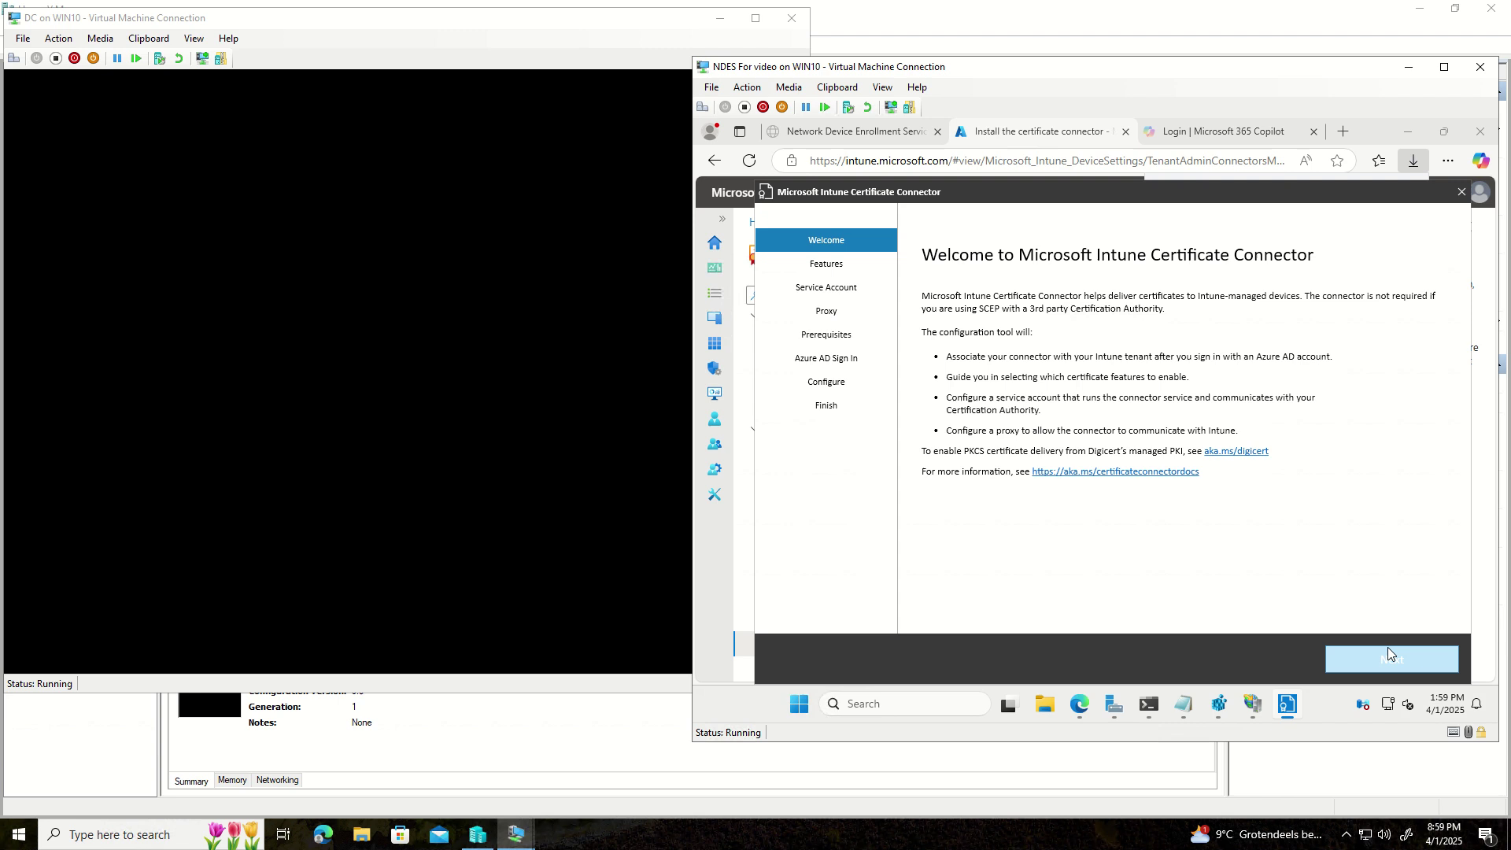
- Untick PKCS and PKCS imported certificates, keeping SCEP and revocation, and reach Service Account
click(1386, 650)
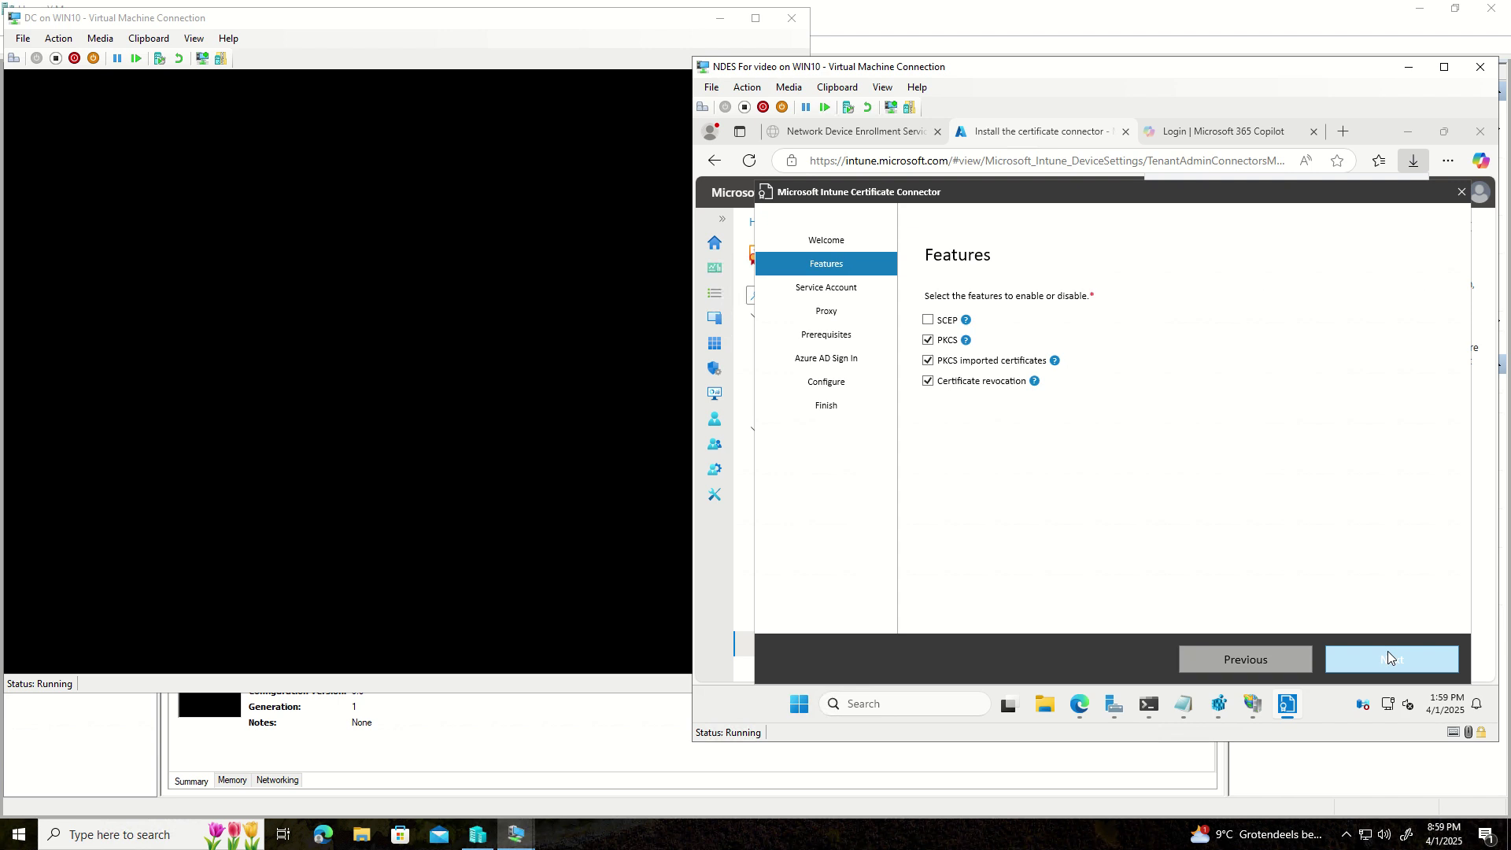
click(929, 340)
click(938, 367)
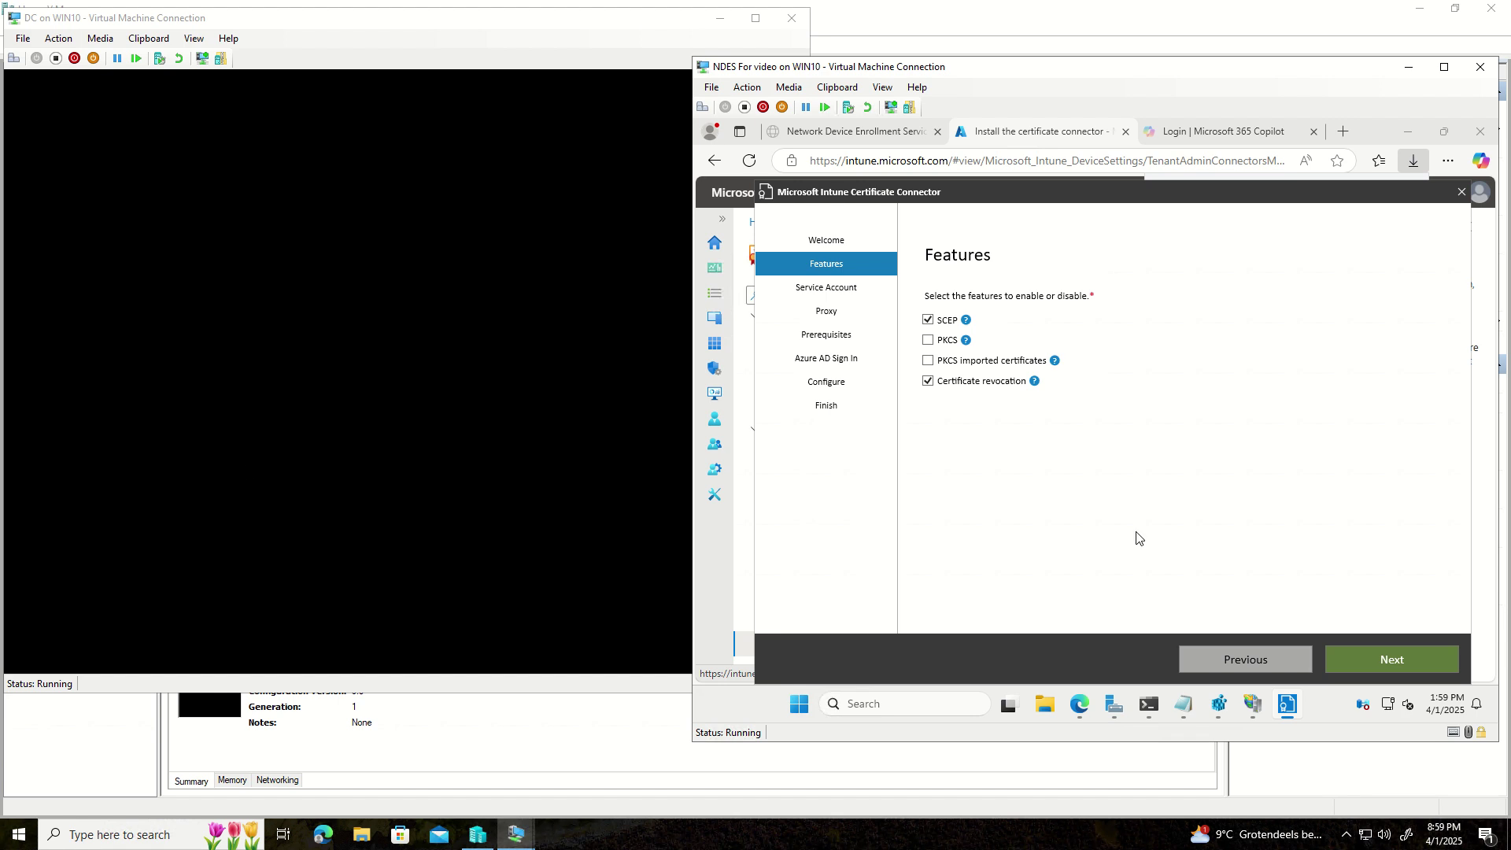
click(1405, 657)
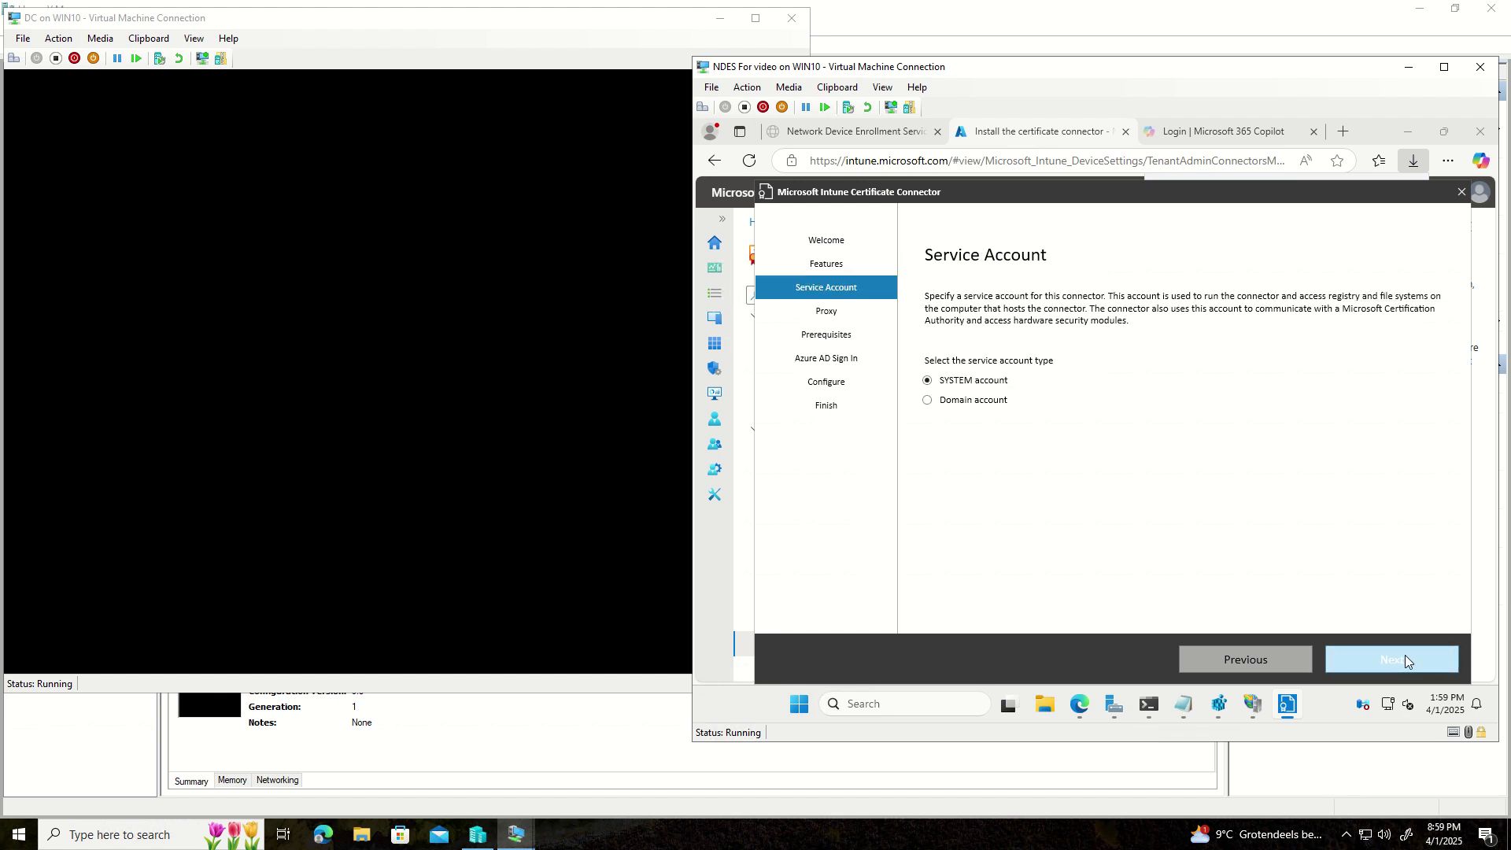
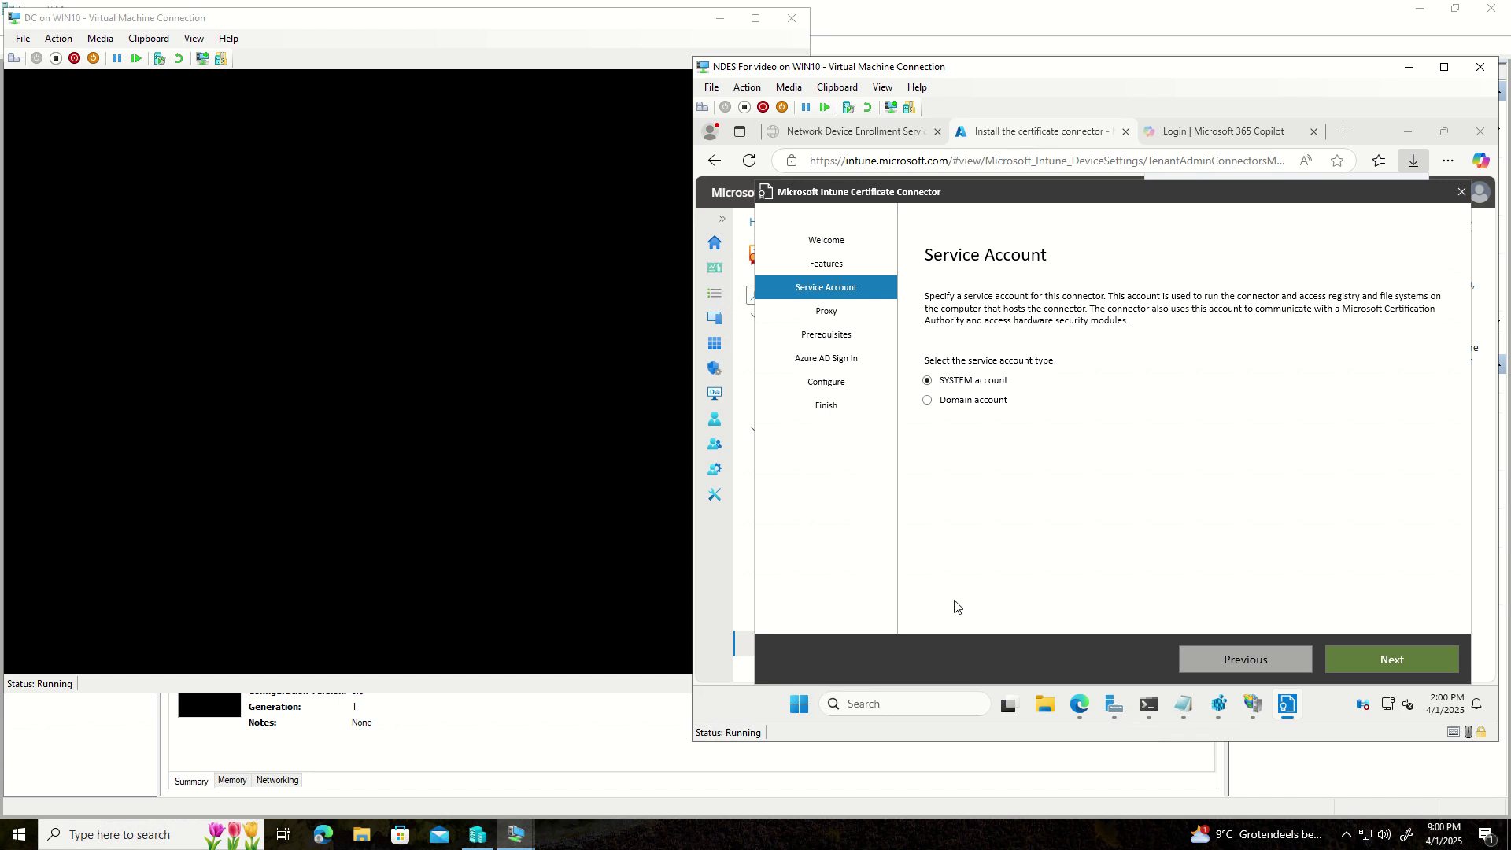
- Advance past Service Account, Proxy and the passed Prerequisites checks
click(1355, 660)
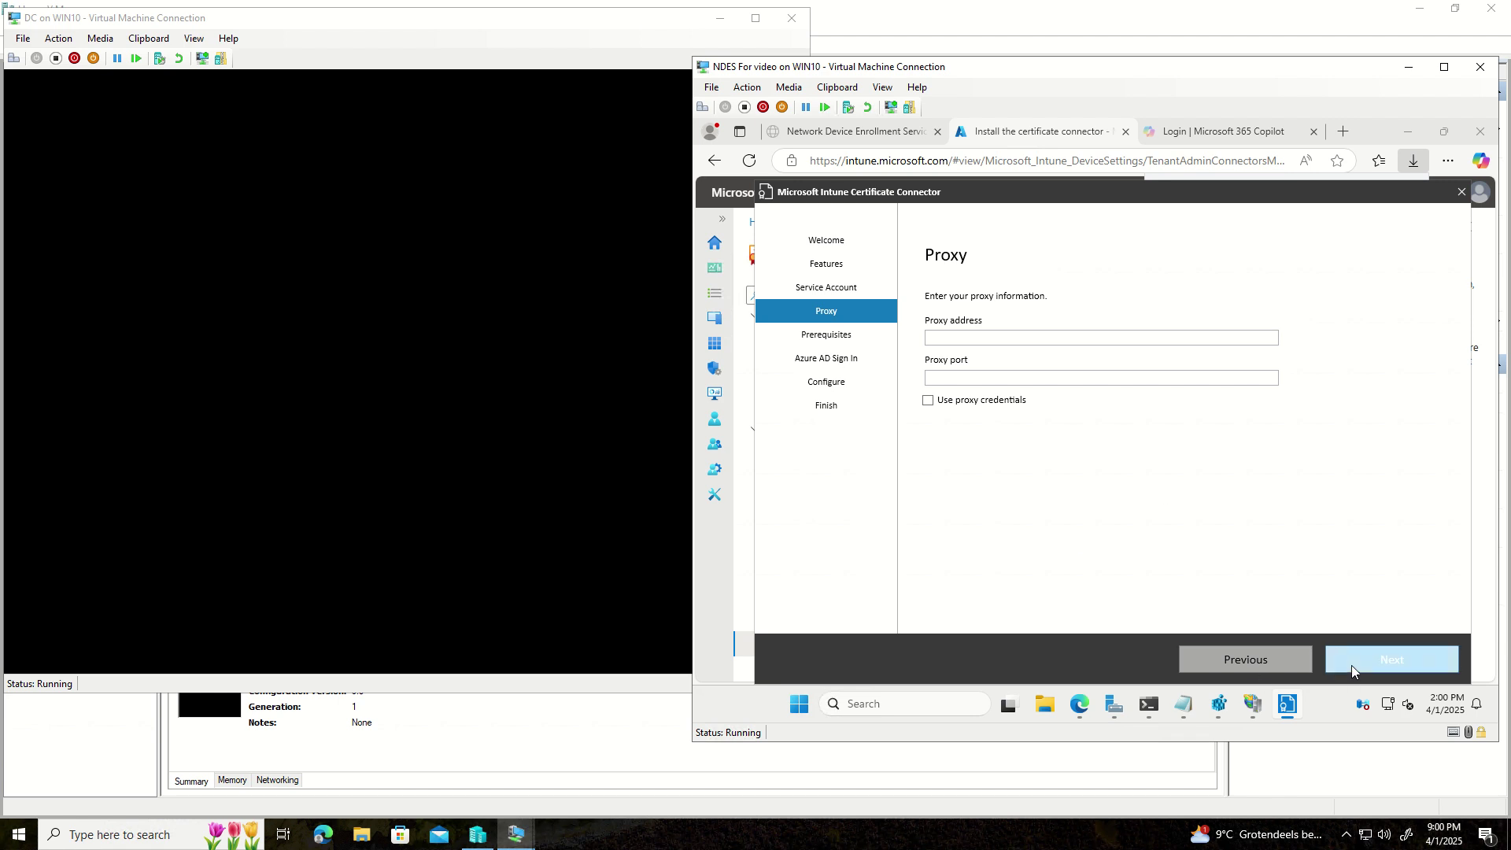
click(1352, 664)
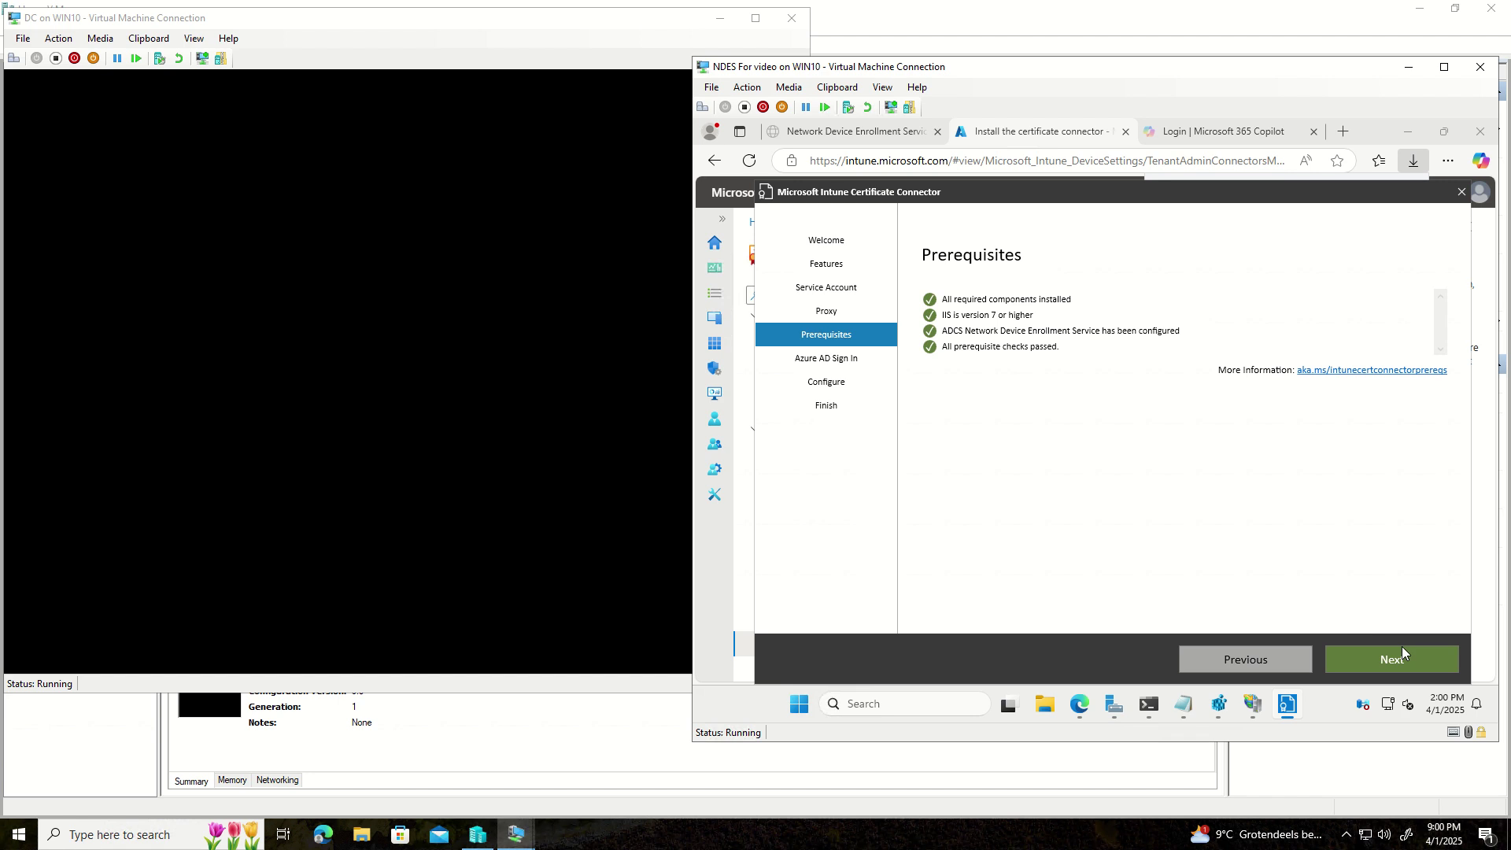
click(1400, 659)
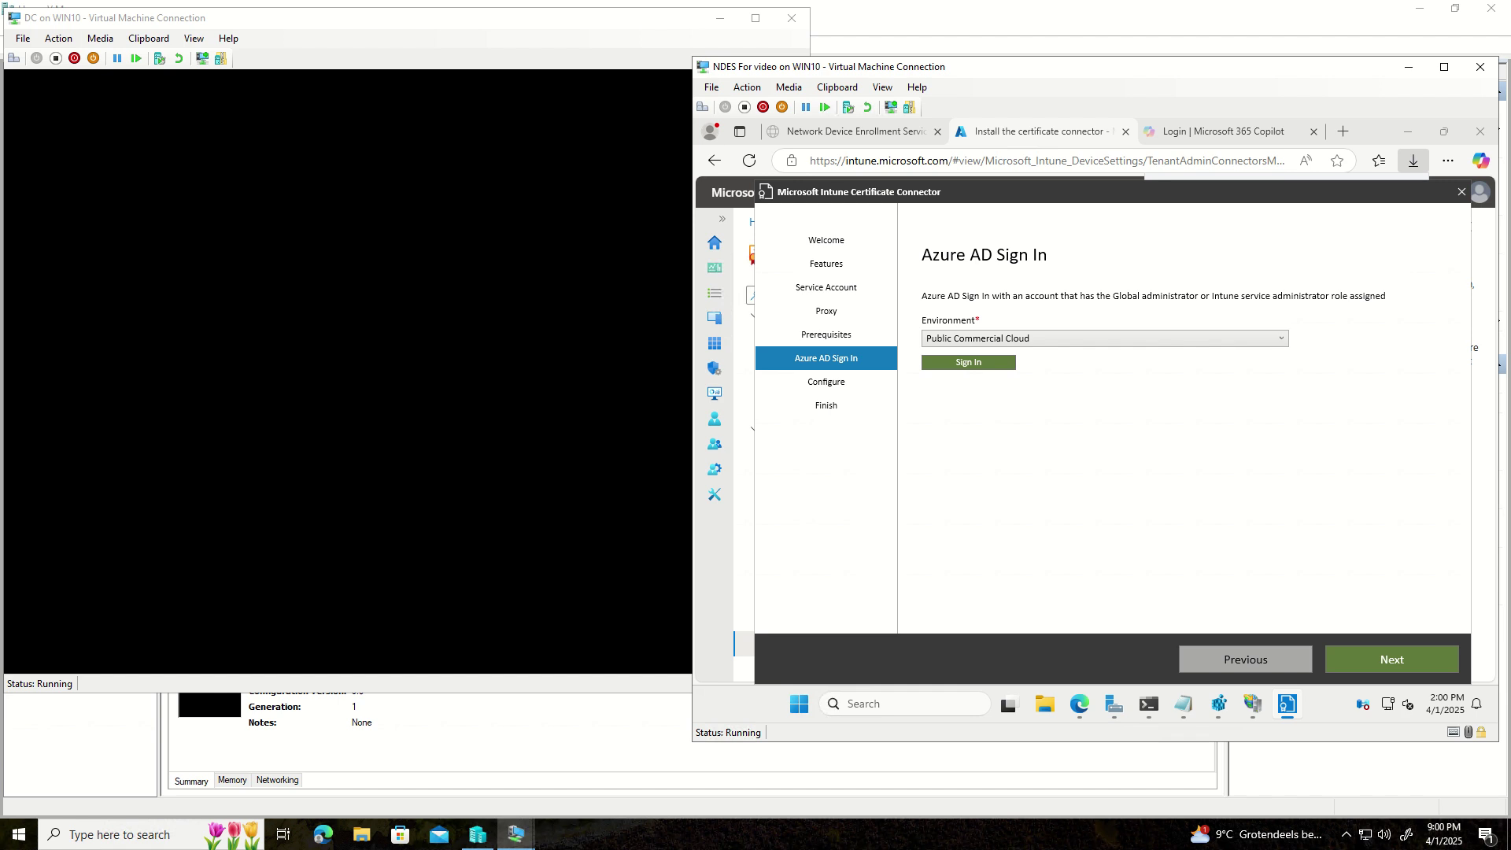
- Keep Public Commercial Cloud as the environment and start the Azure AD sign-in
click(1023, 337)
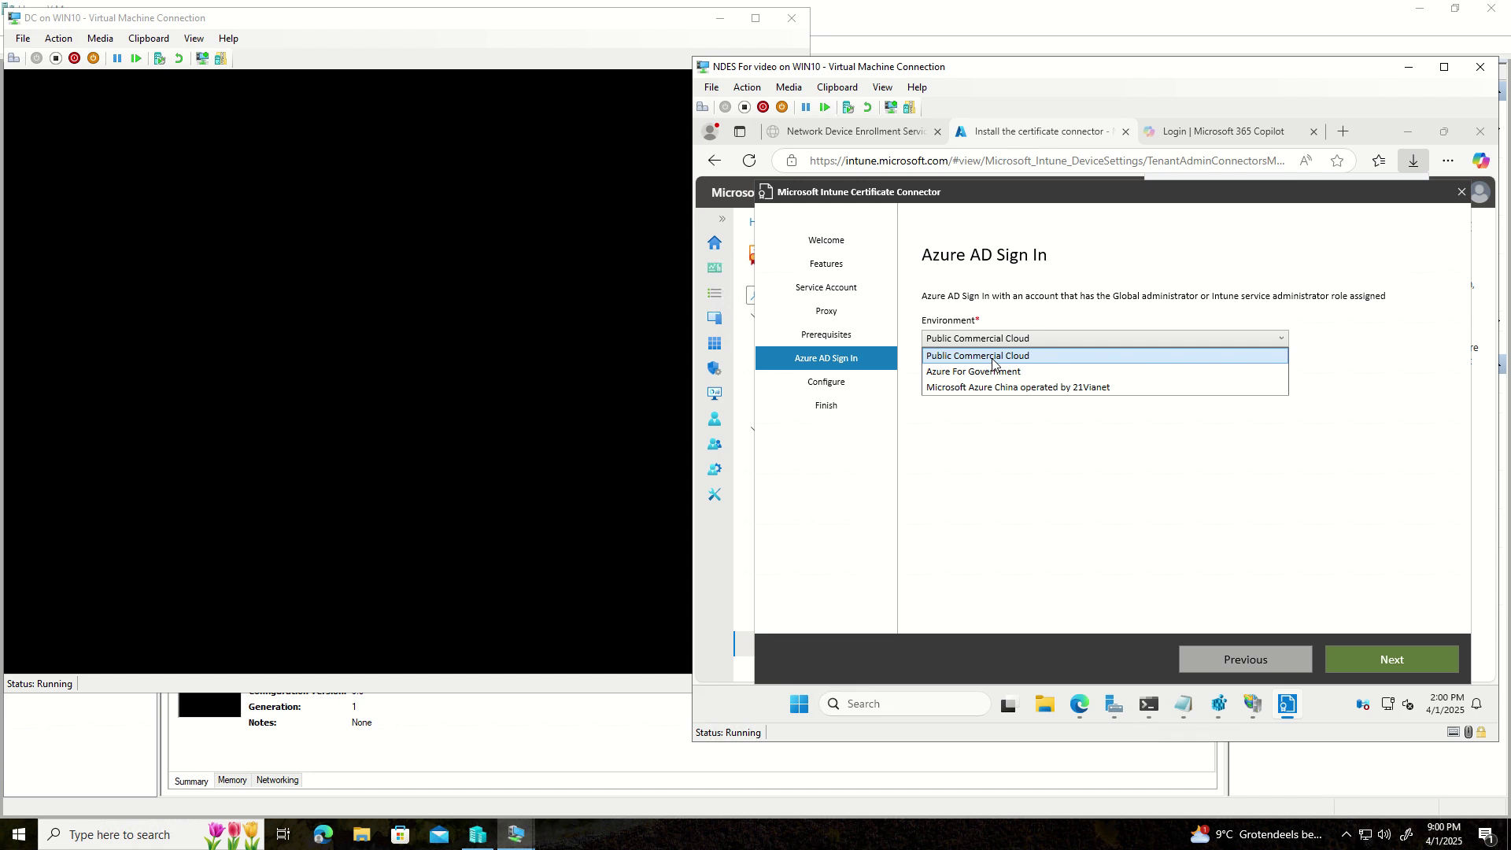
click(1069, 432)
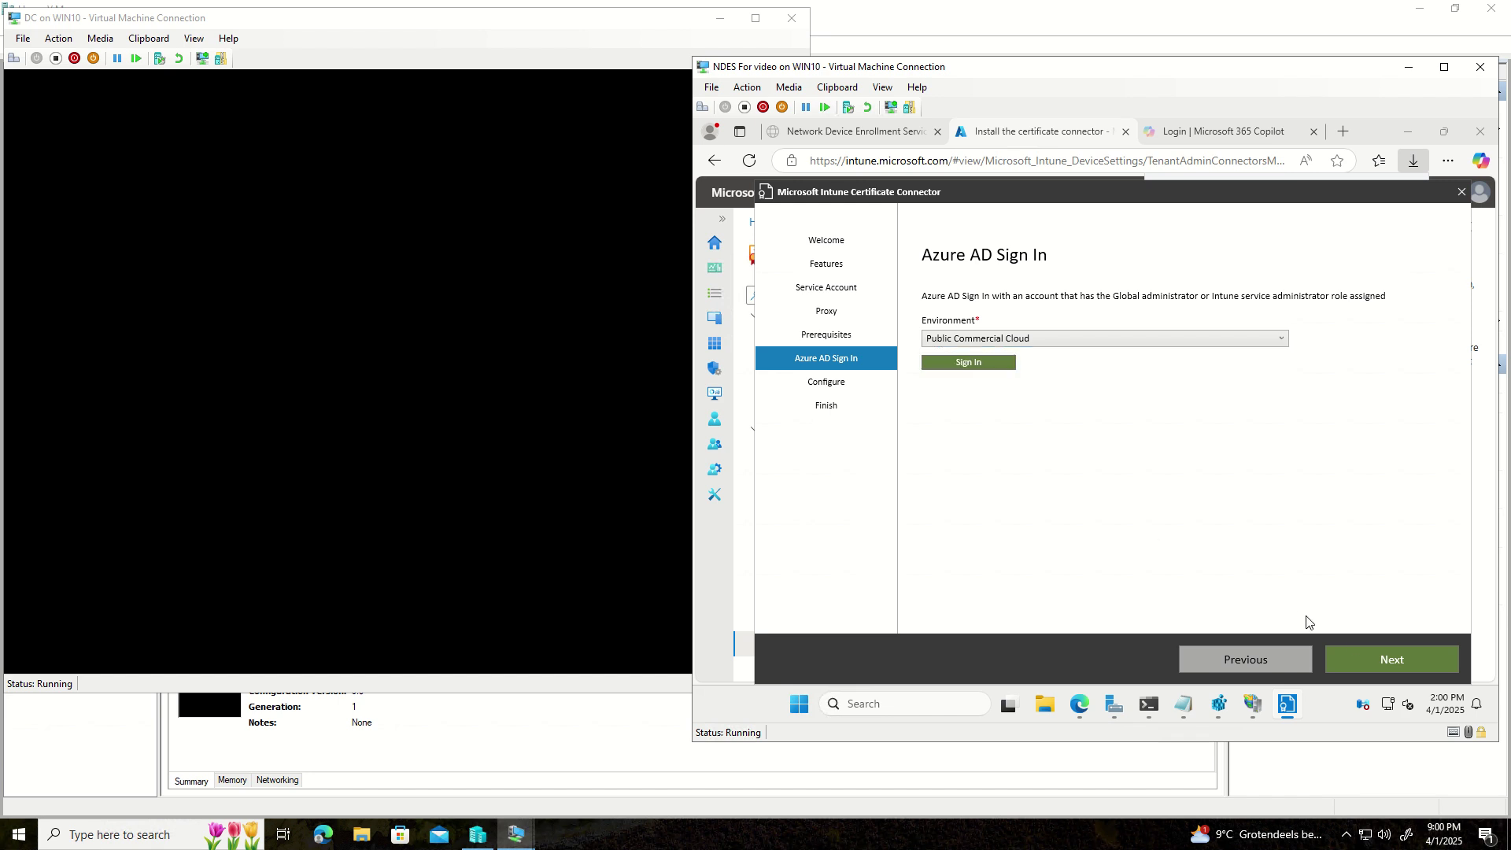
click(1368, 653)
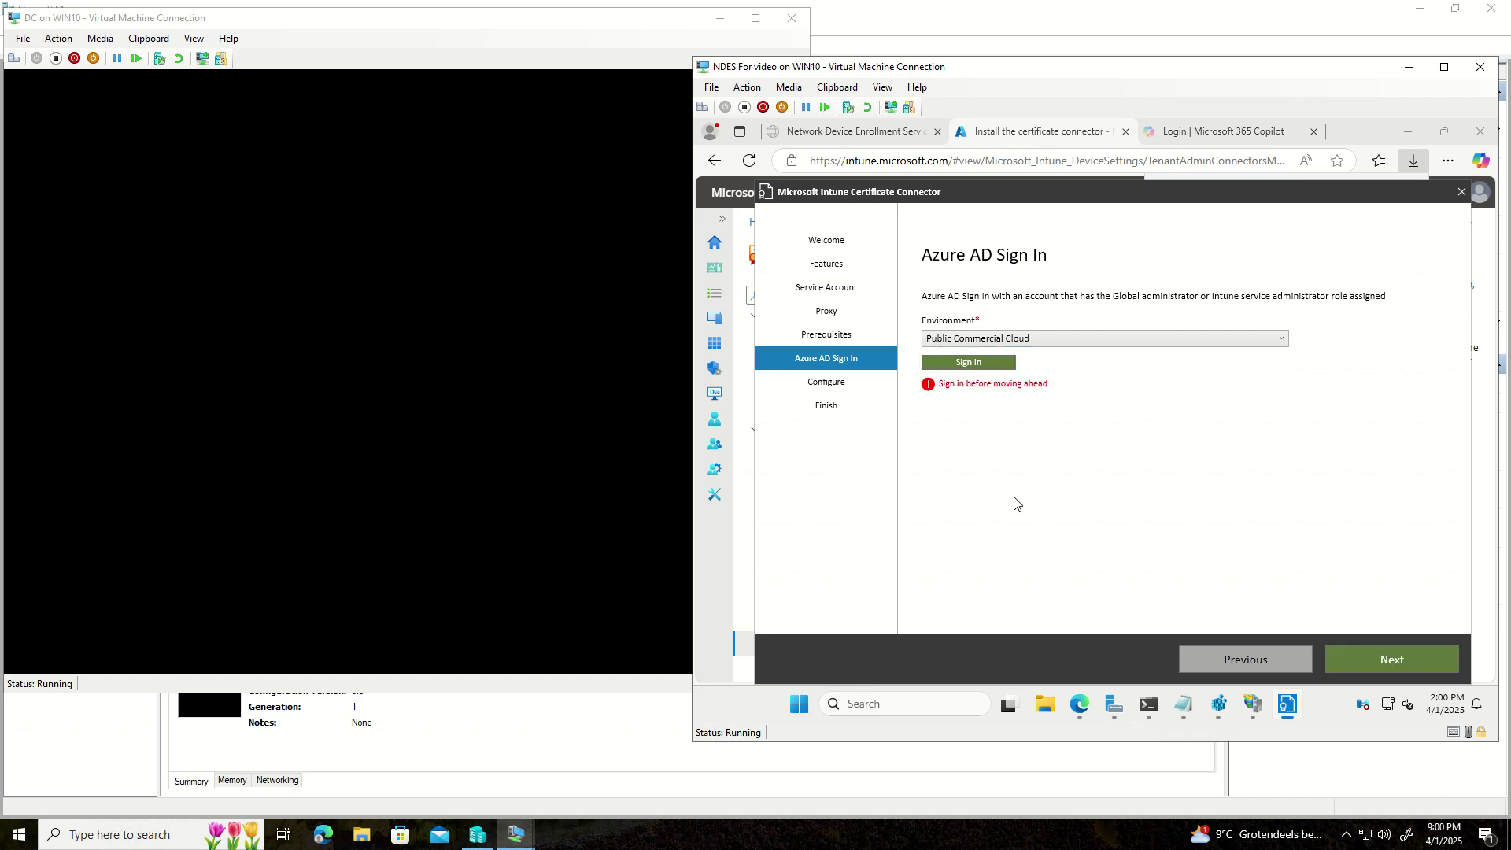
click(975, 370)
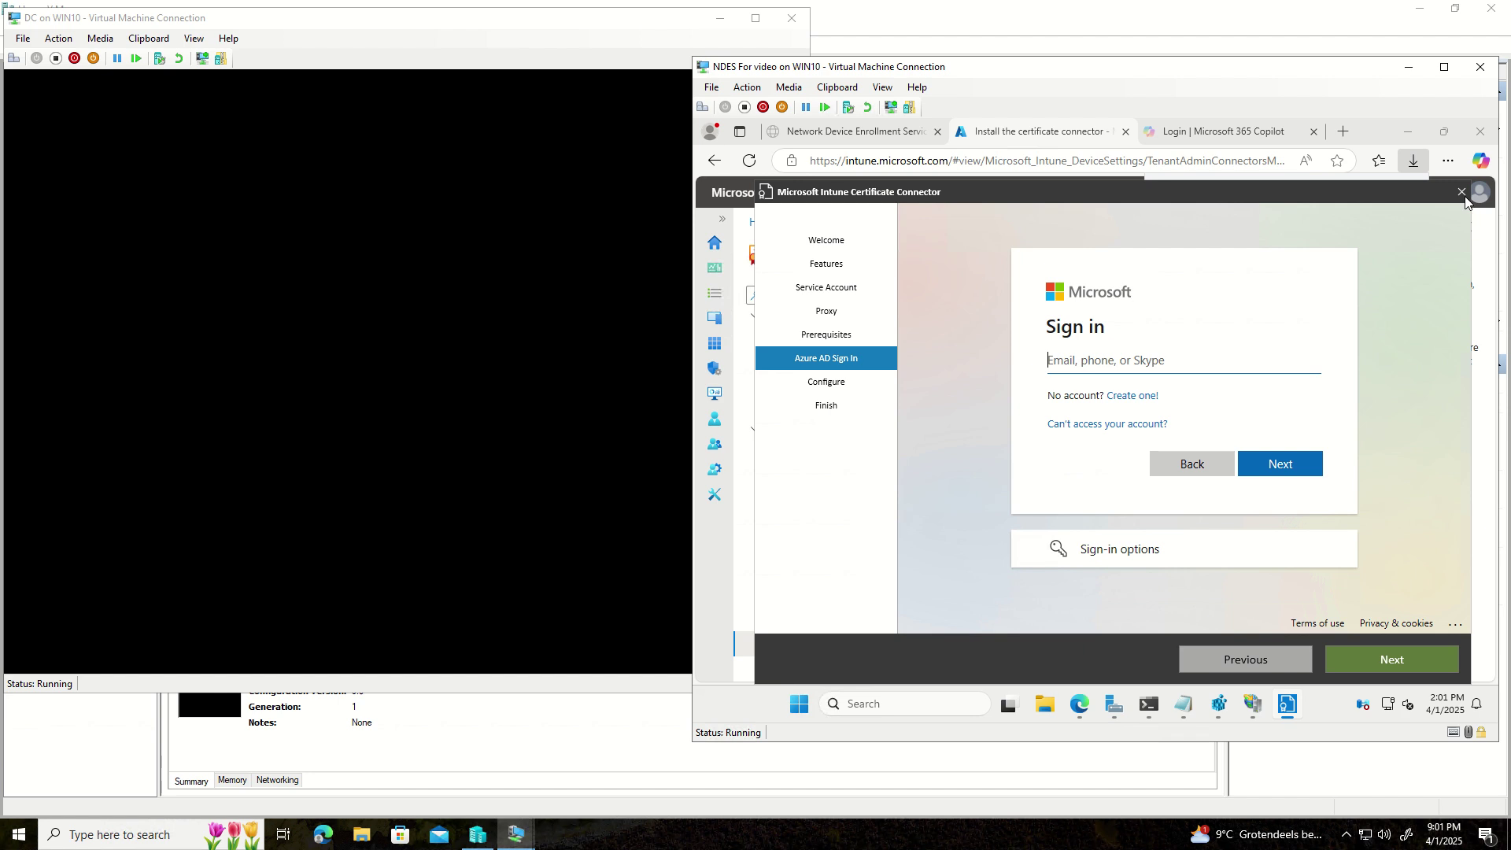
- Minimize the DC window and connect to NDESv2, taking over its existing session
click(718, 18)
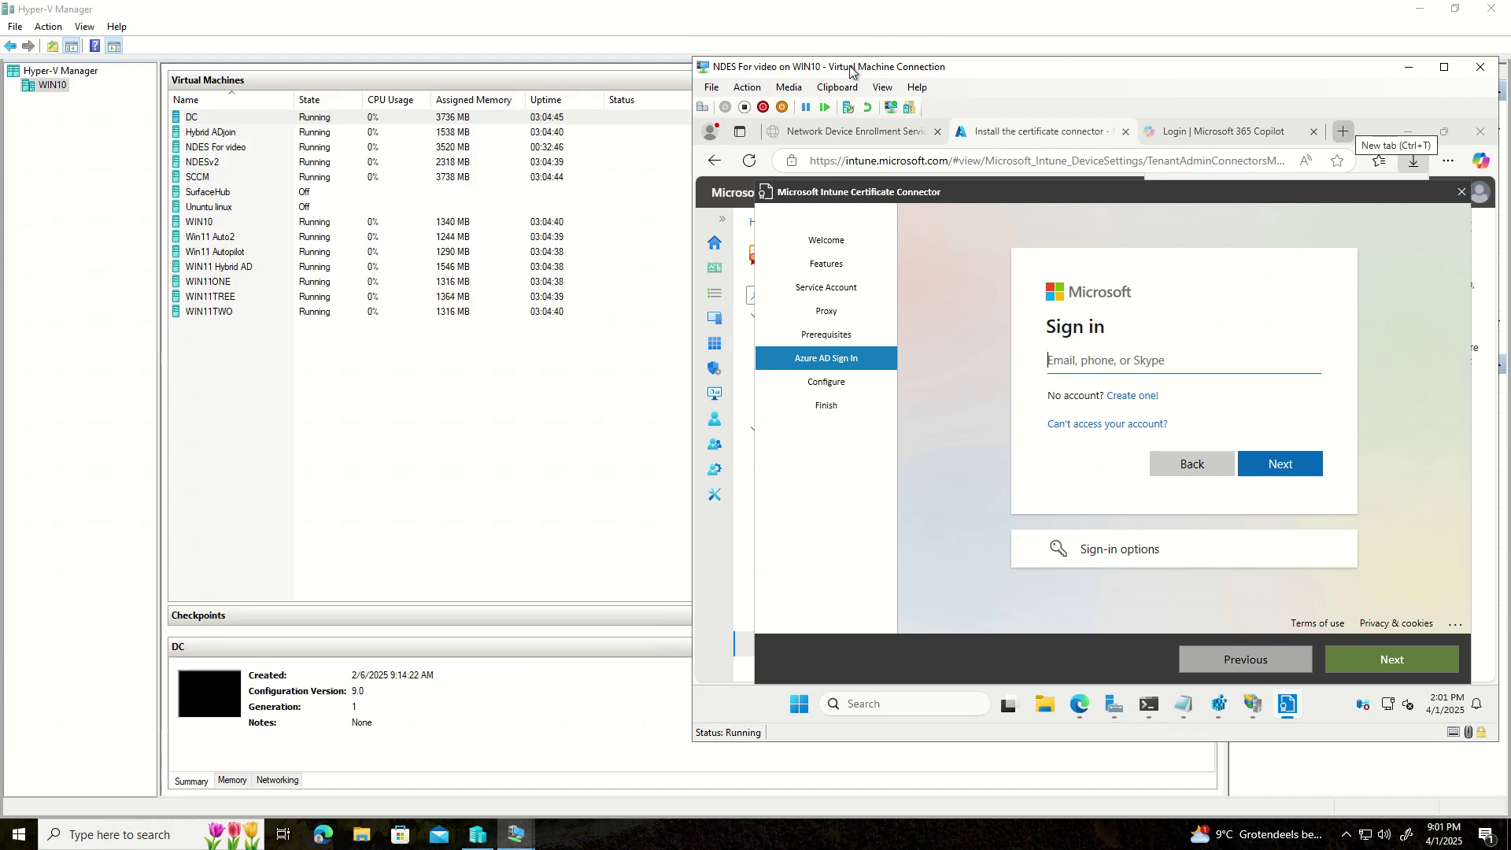
click(206, 168)
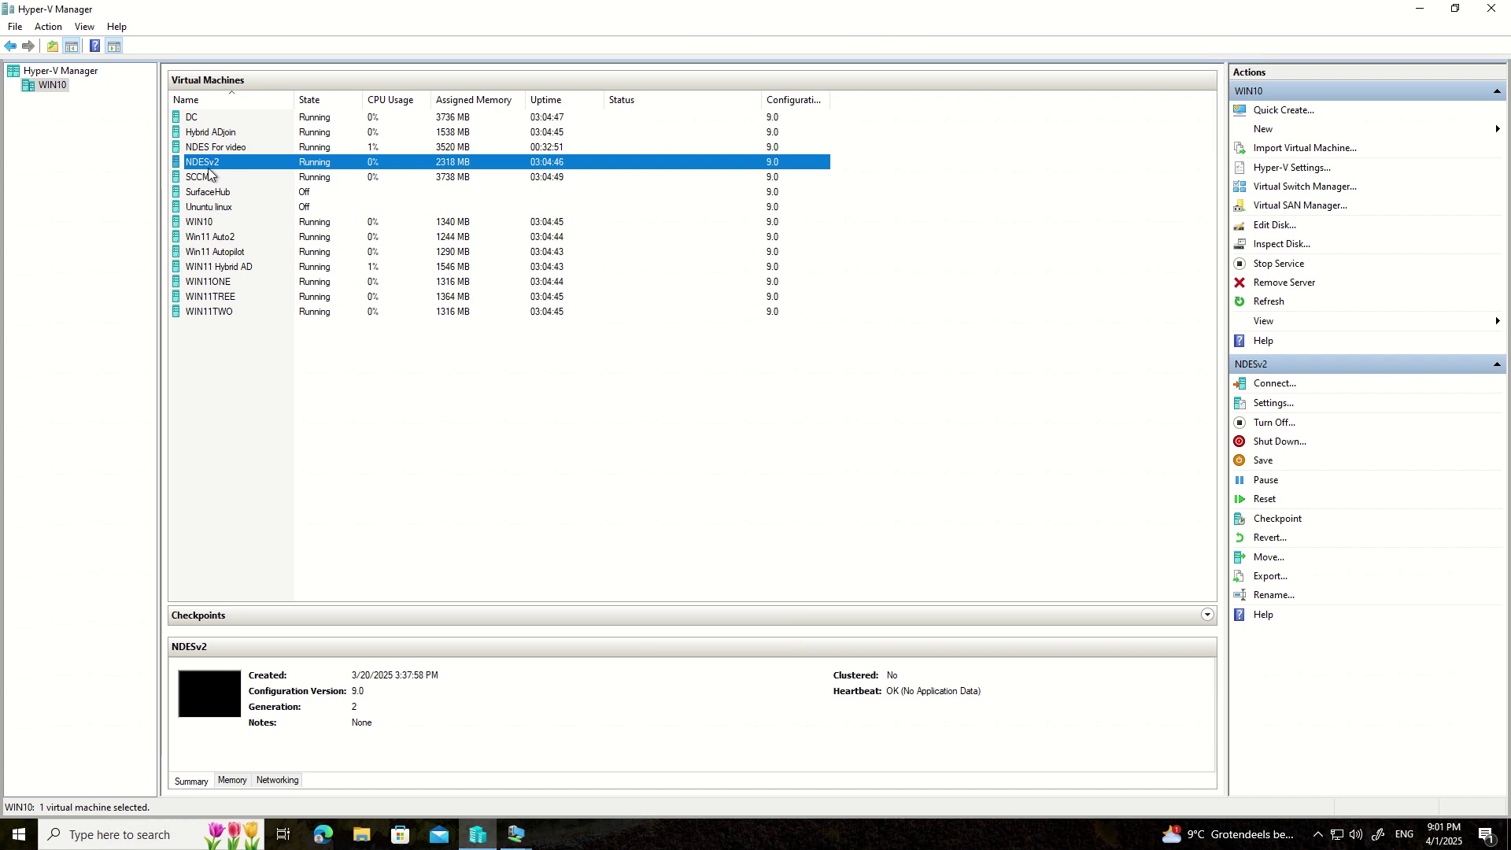
double_click(209, 168)
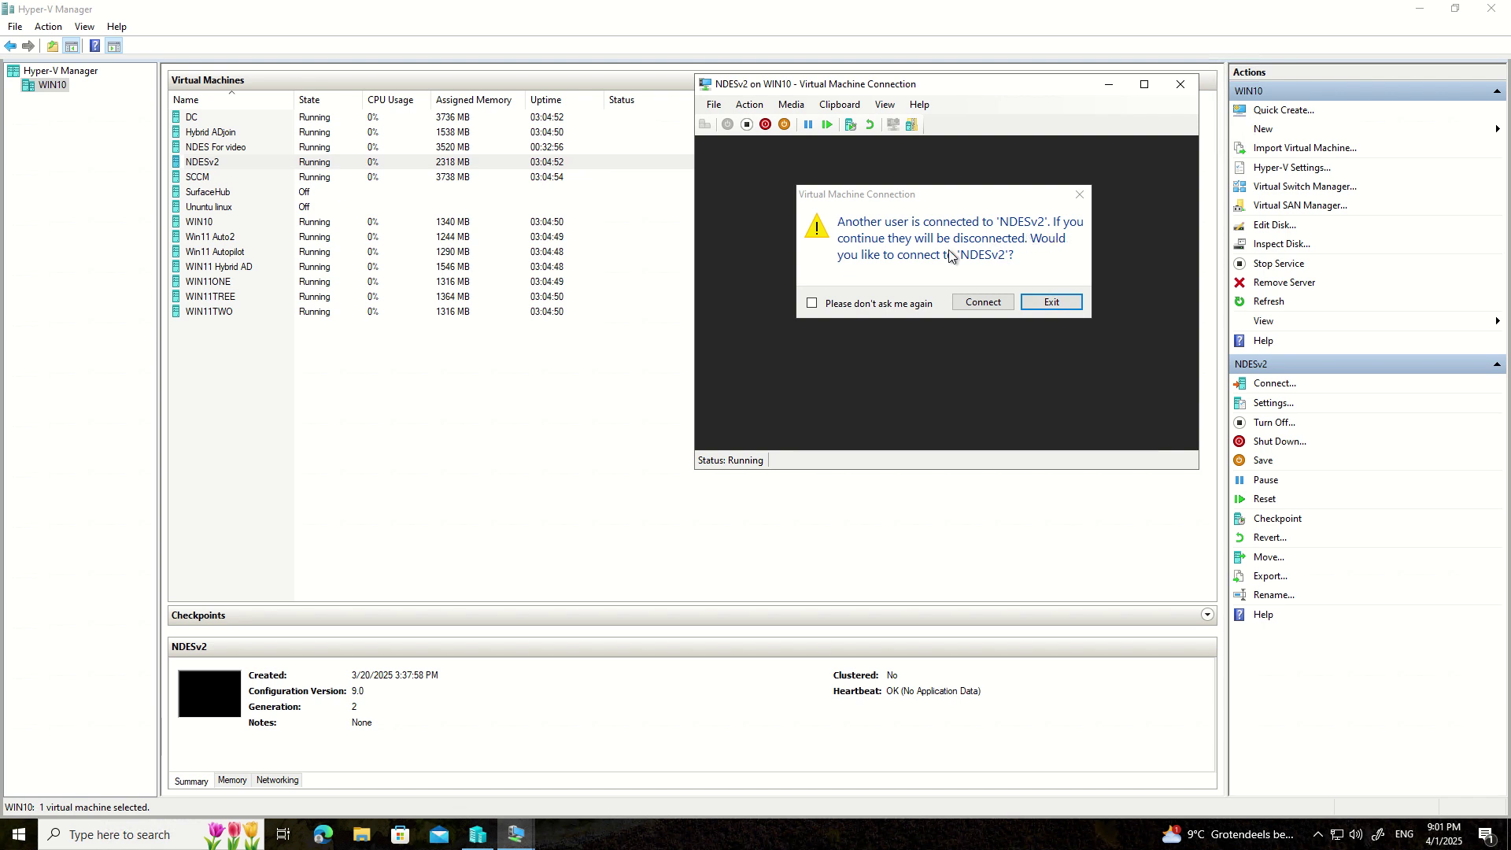
click(982, 302)
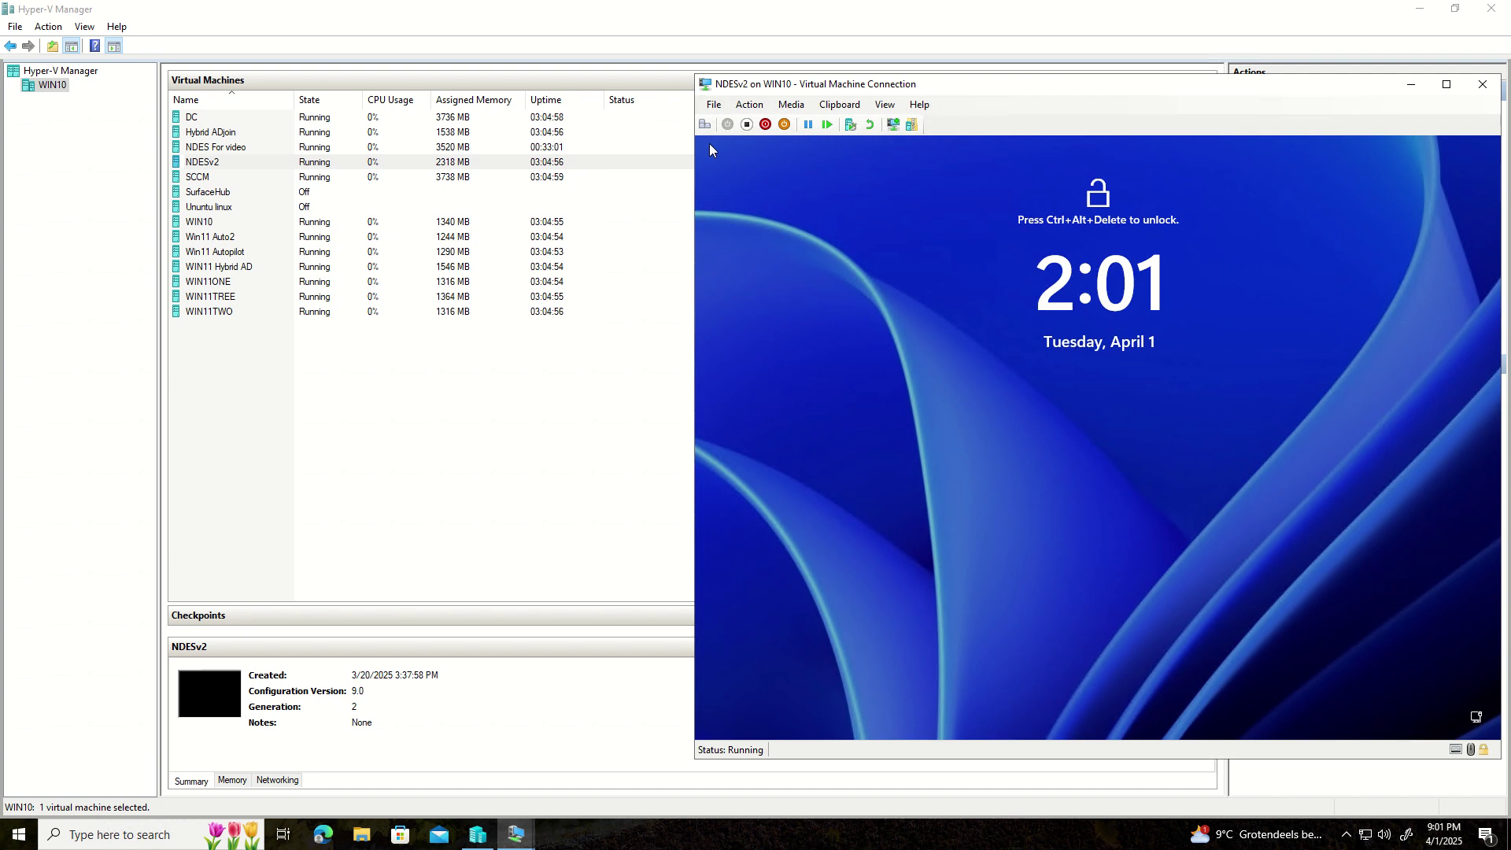
- Sign in to NDESv2 as administrator, dismiss the Server Manager popup, and launch Edge
click(710, 123)
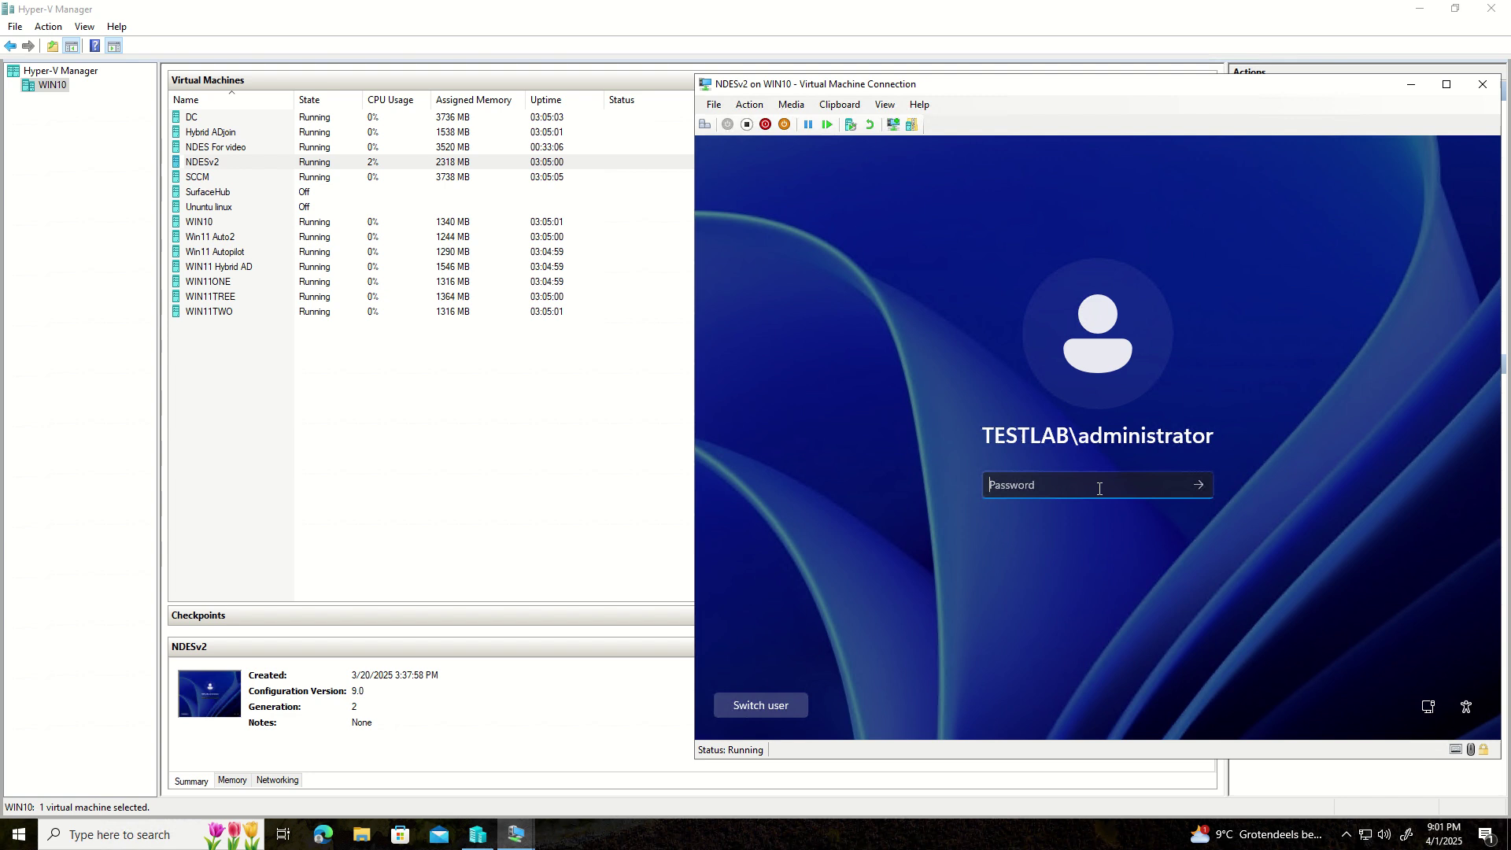
text(********)
key(Return)
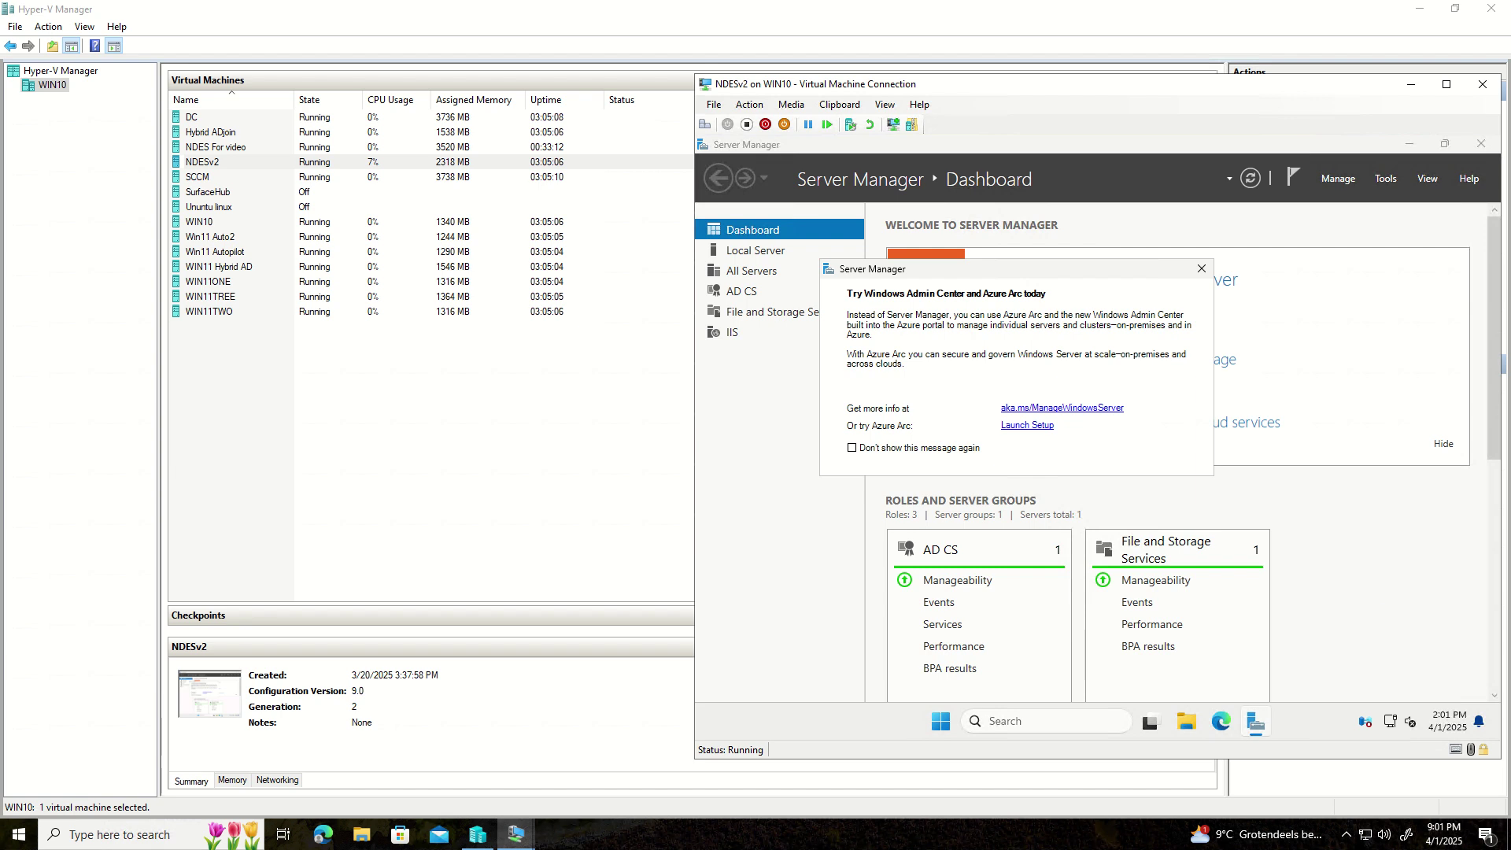
click(1202, 270)
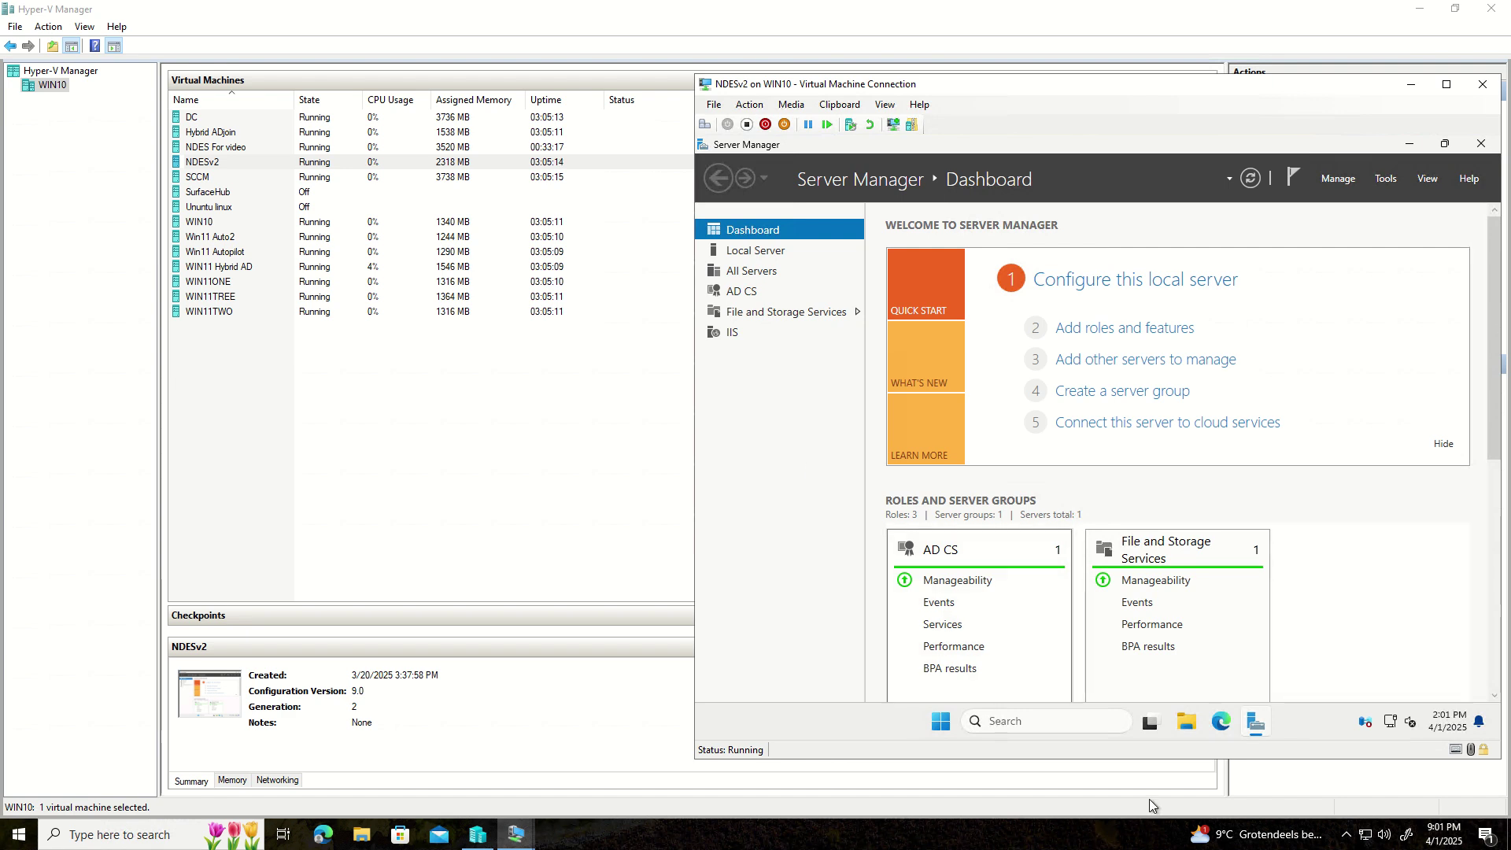
click(1221, 722)
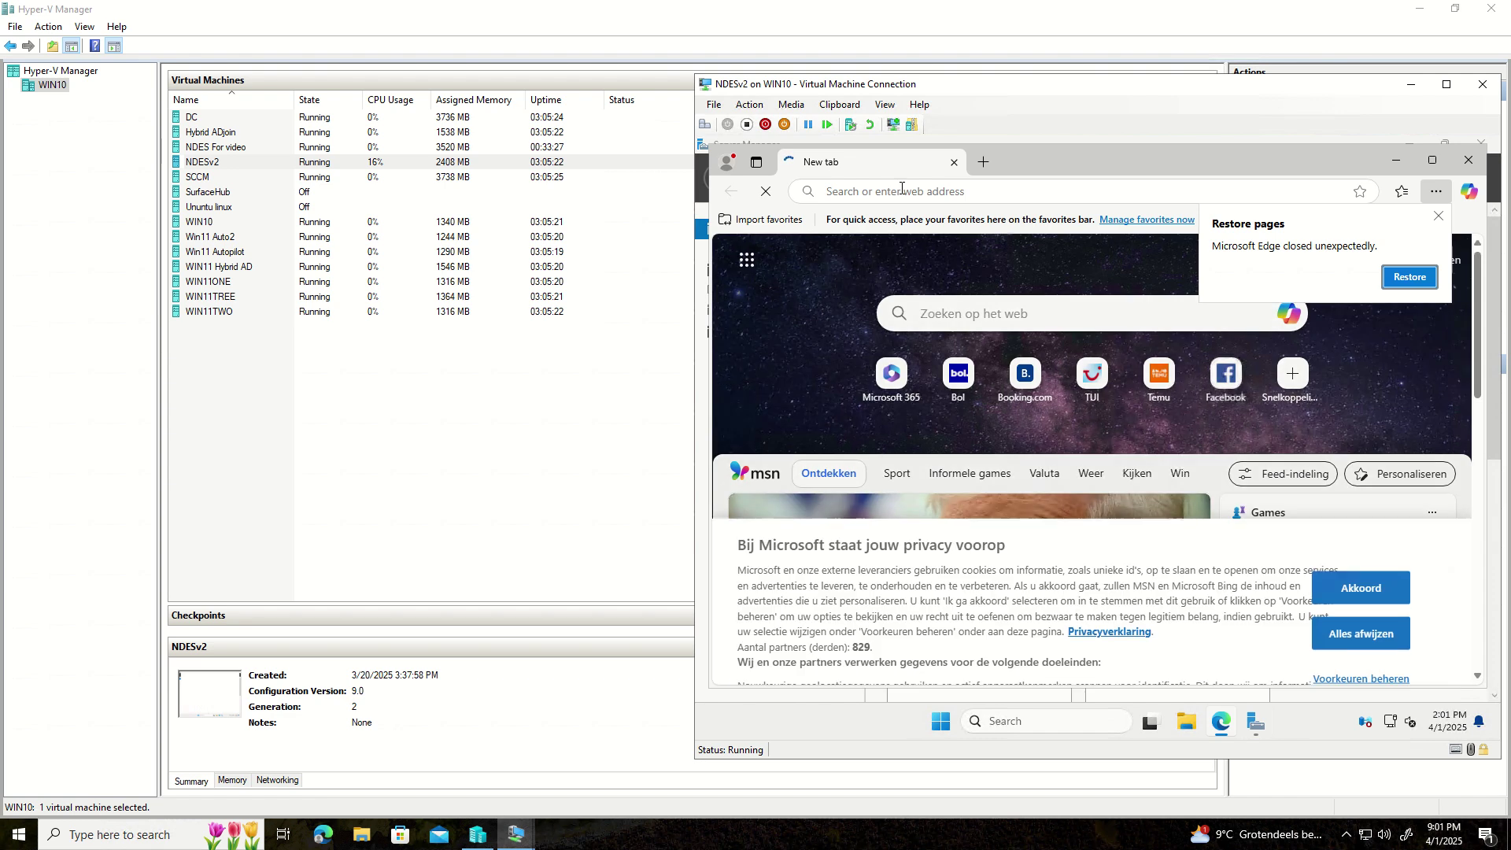
- Reload the app proxy mscep.dll page from Edge history and highlight its HTTP Error 403.0 heading
click(902, 190)
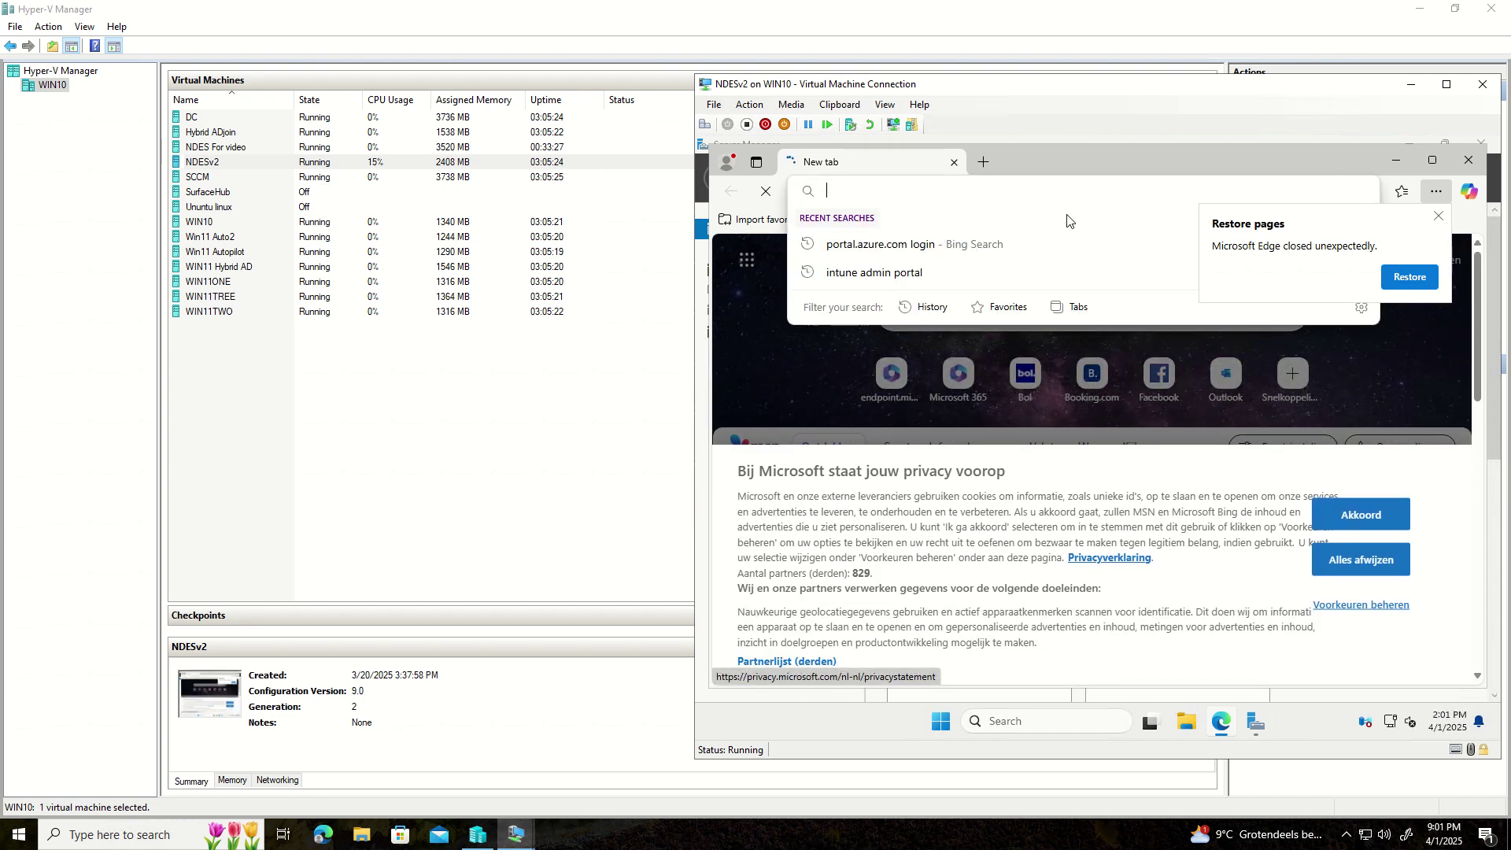
click(1437, 199)
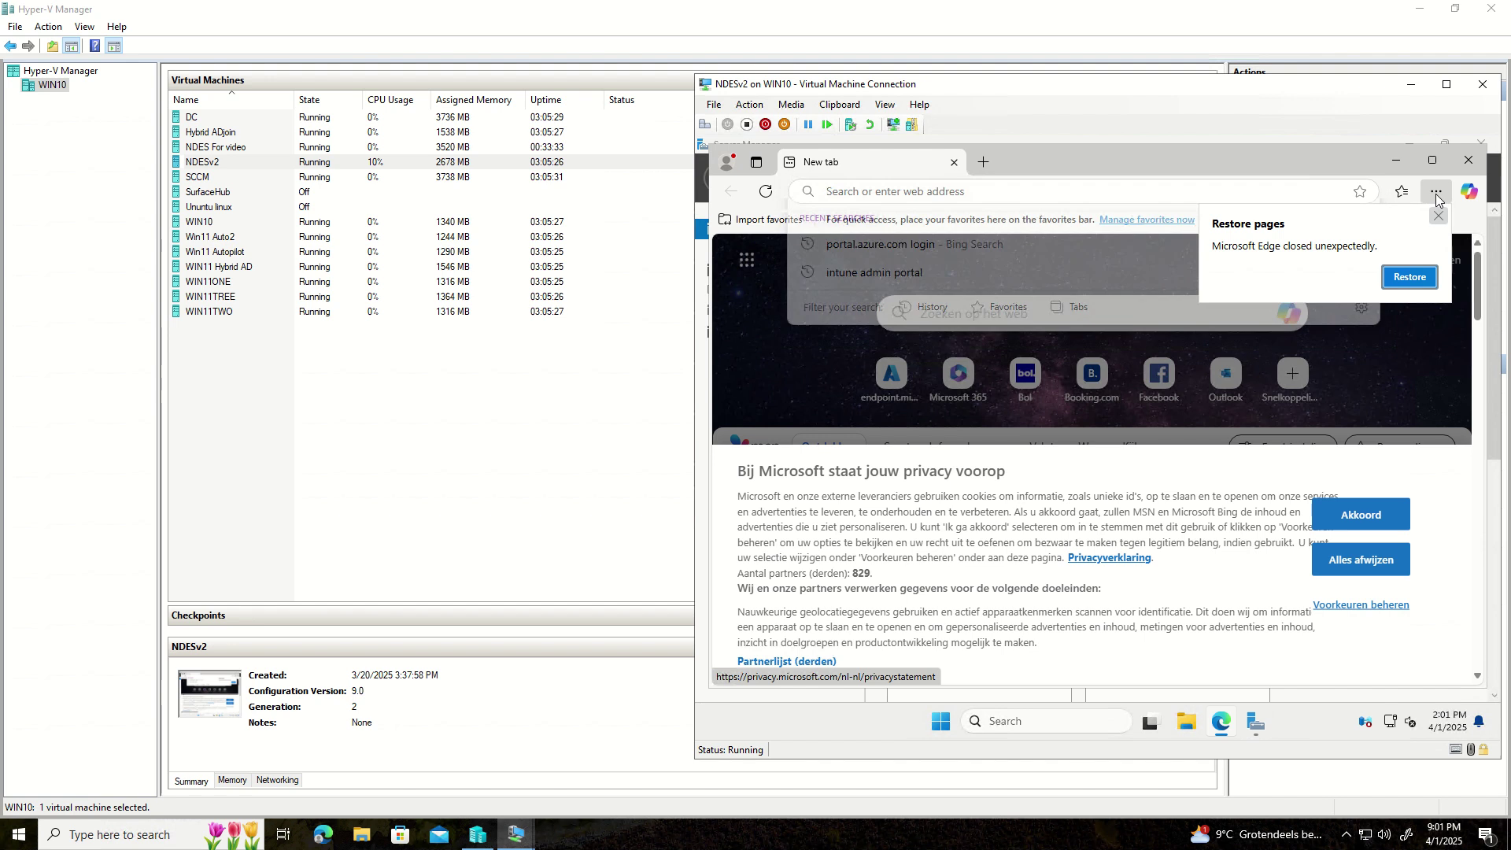
click(1437, 197)
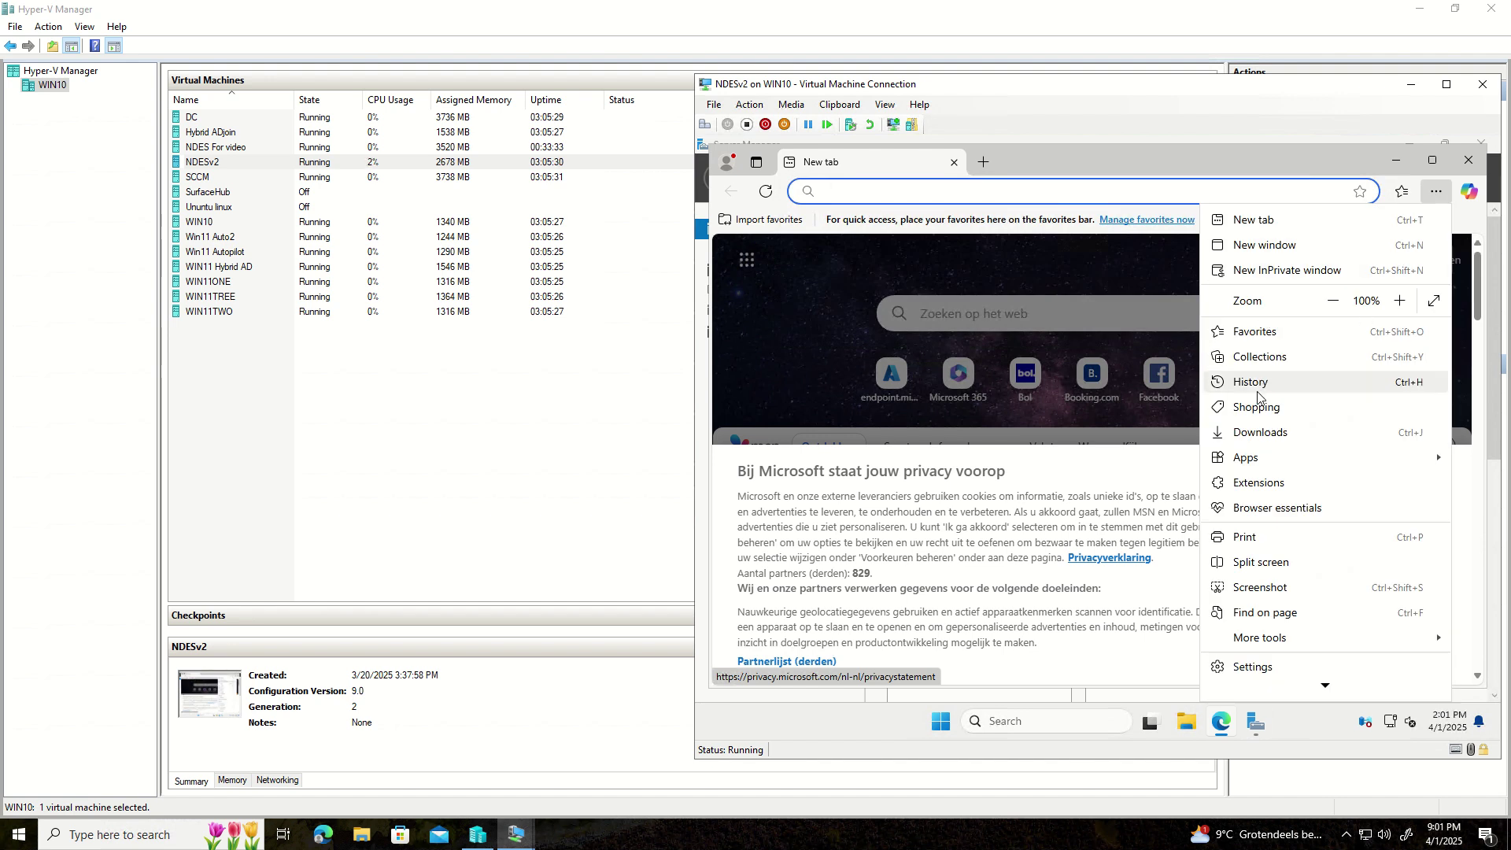
click(1255, 385)
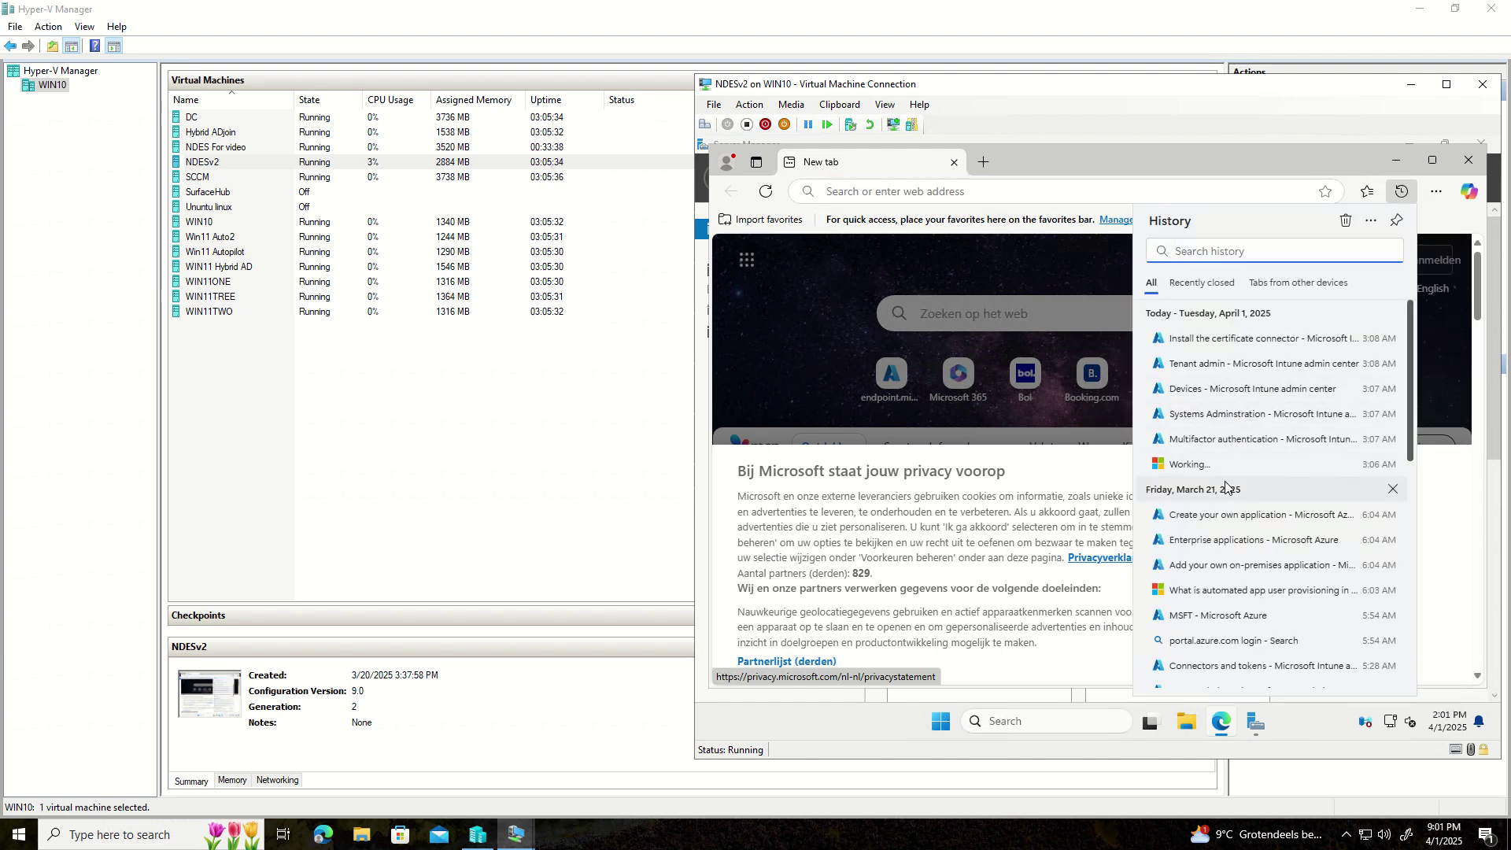
scroll(1216, 511, down, 2)
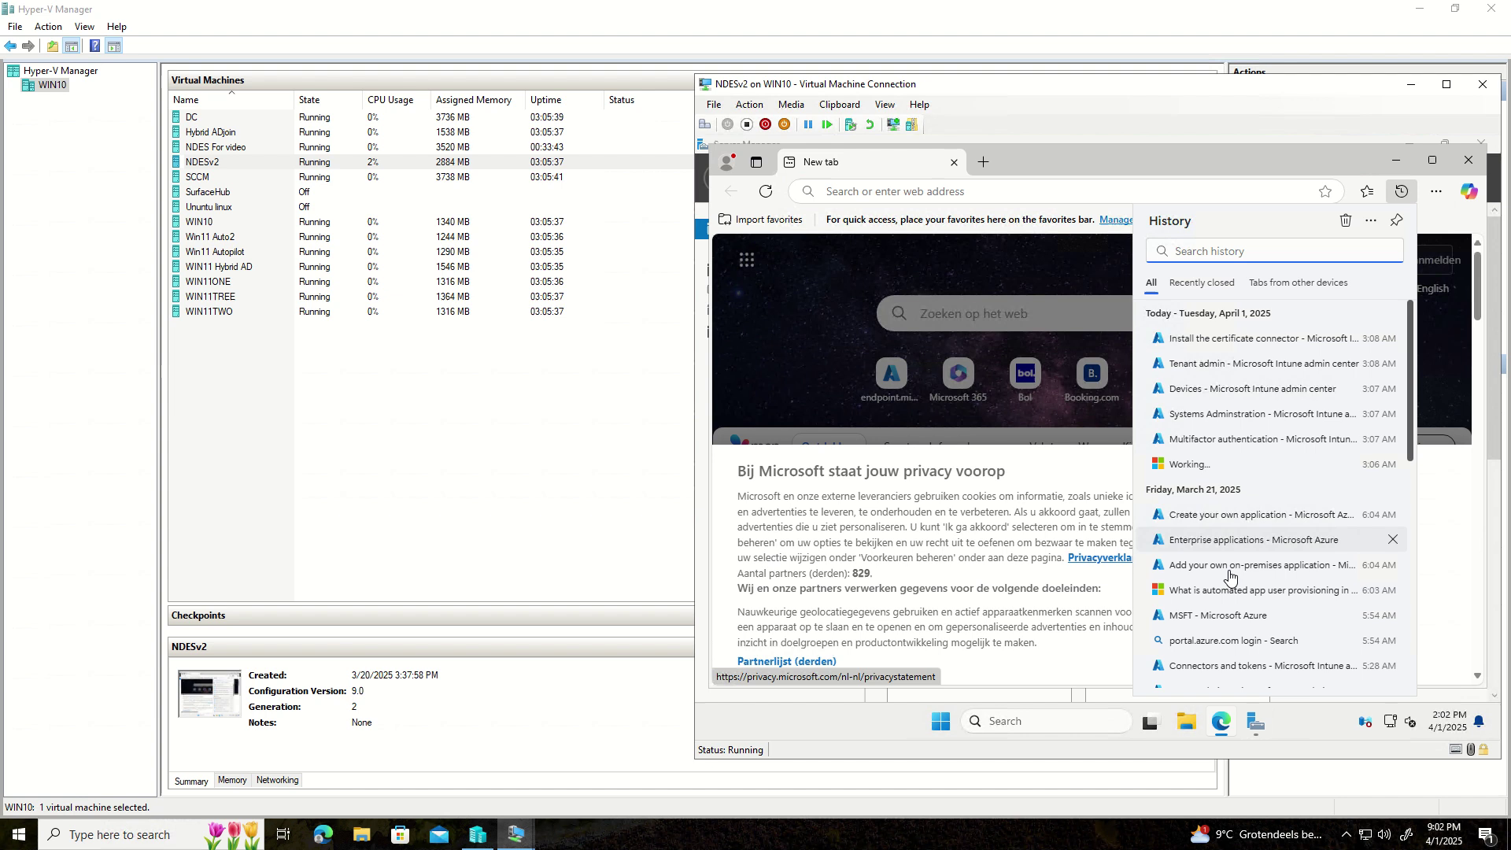
scroll(1227, 574, down, 2)
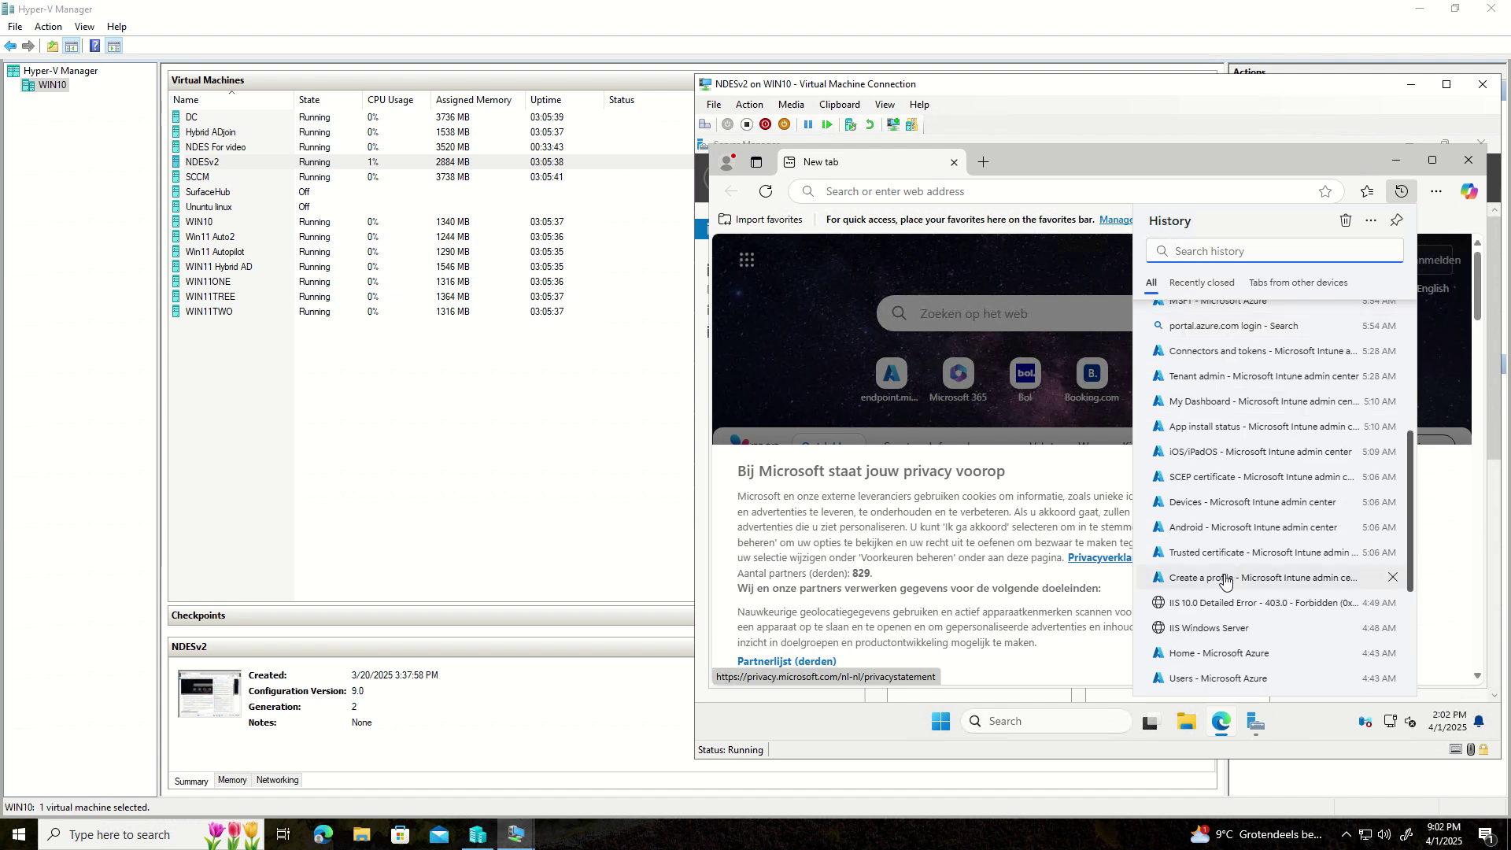
click(1214, 611)
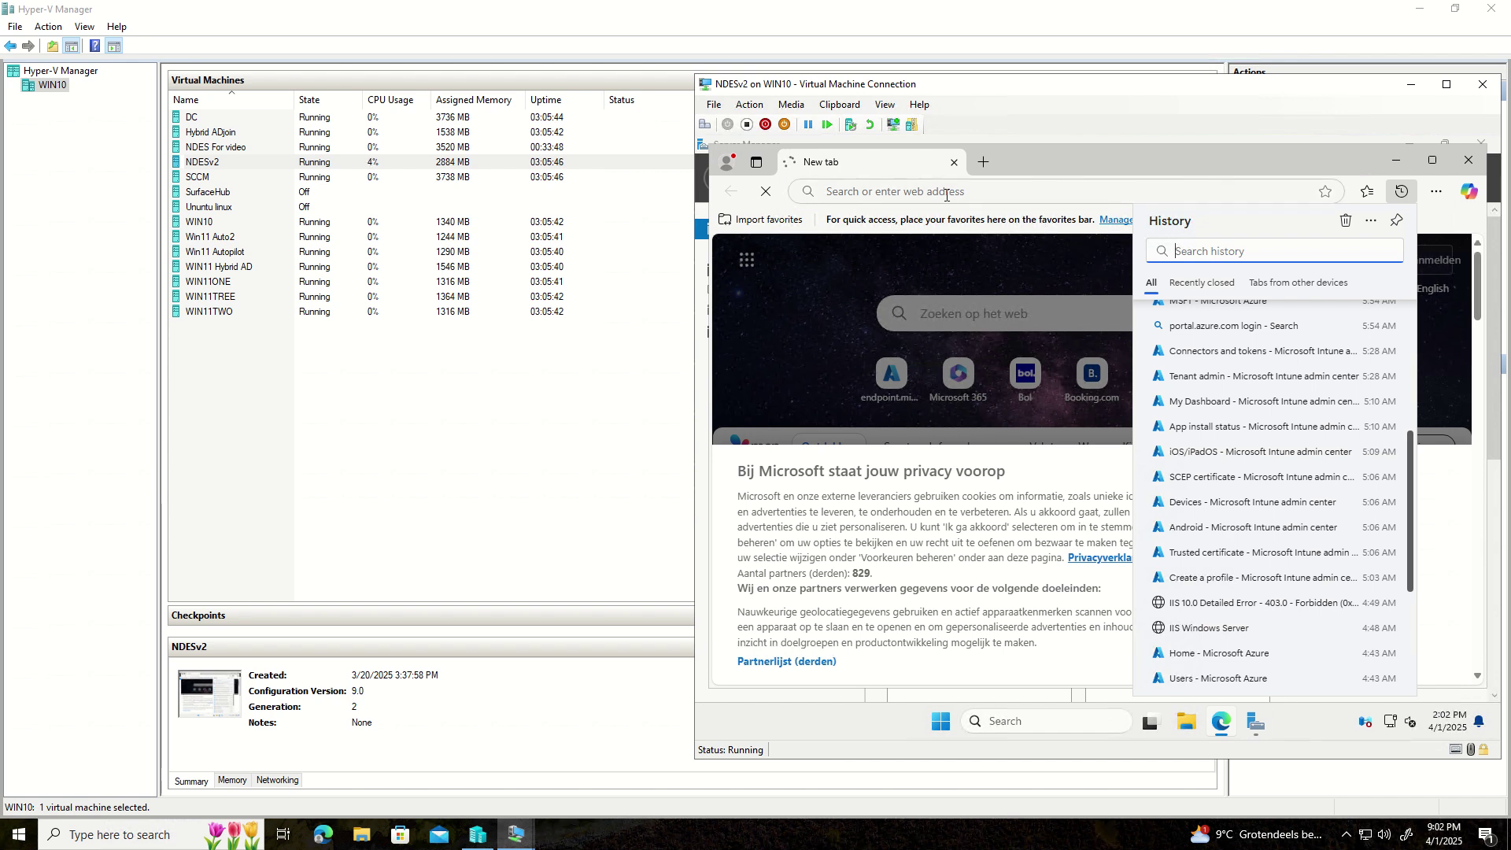
click(1023, 167)
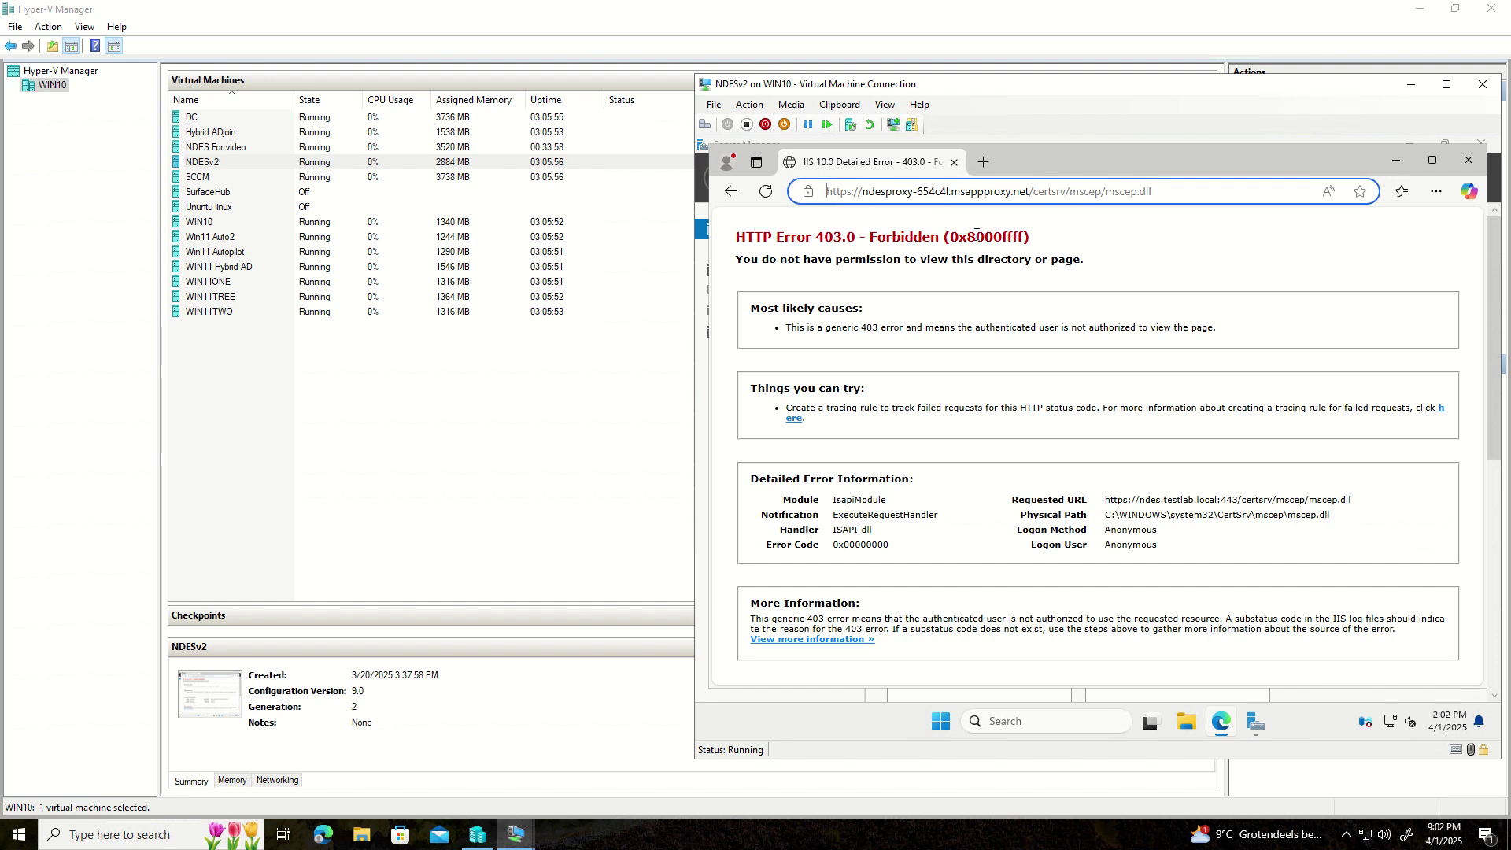
drag(737, 243, 1035, 245)
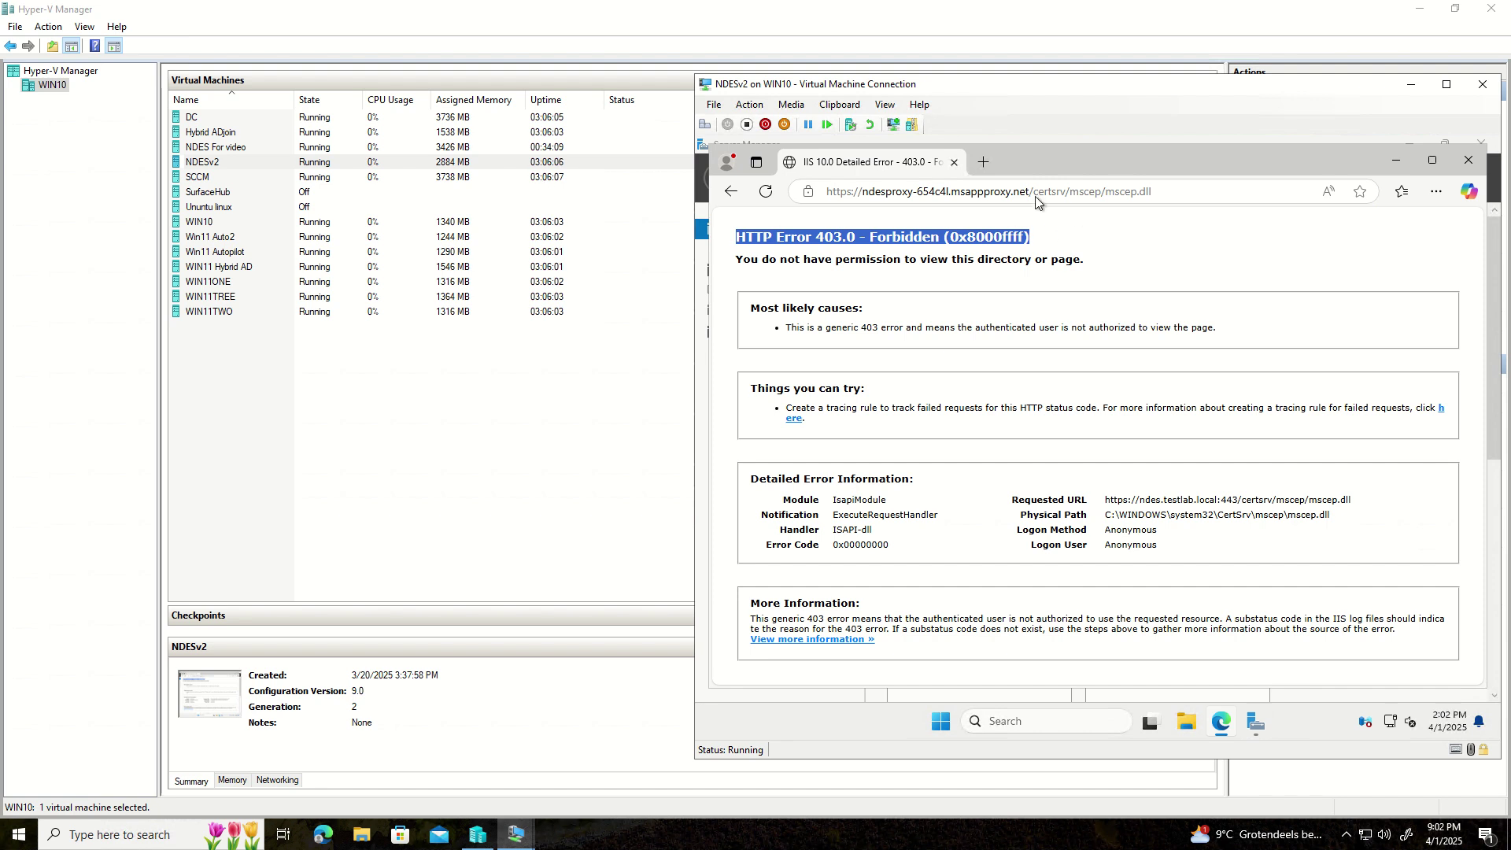
click(982, 163)
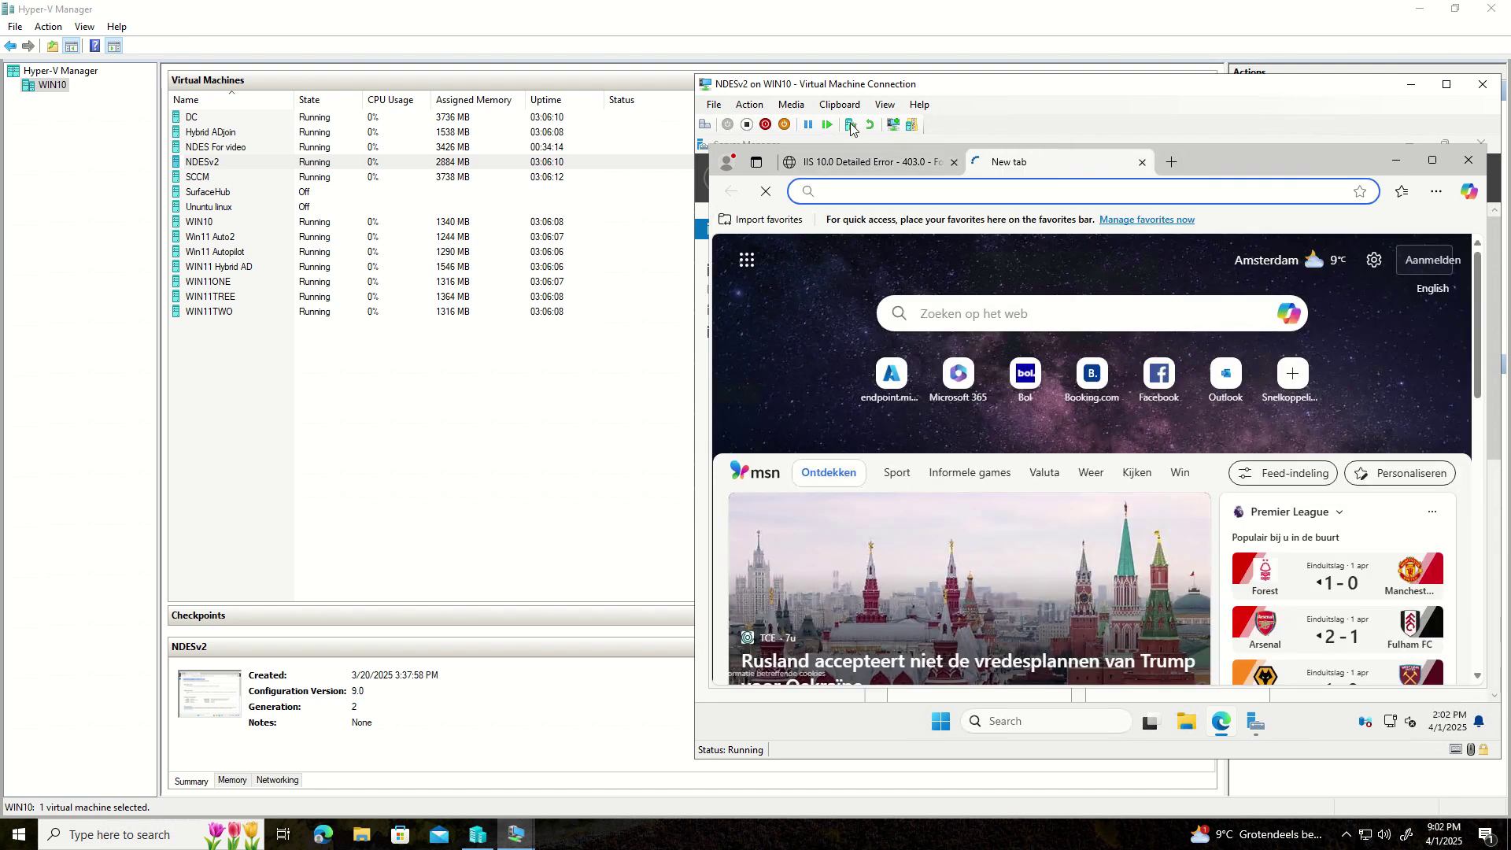
click(865, 162)
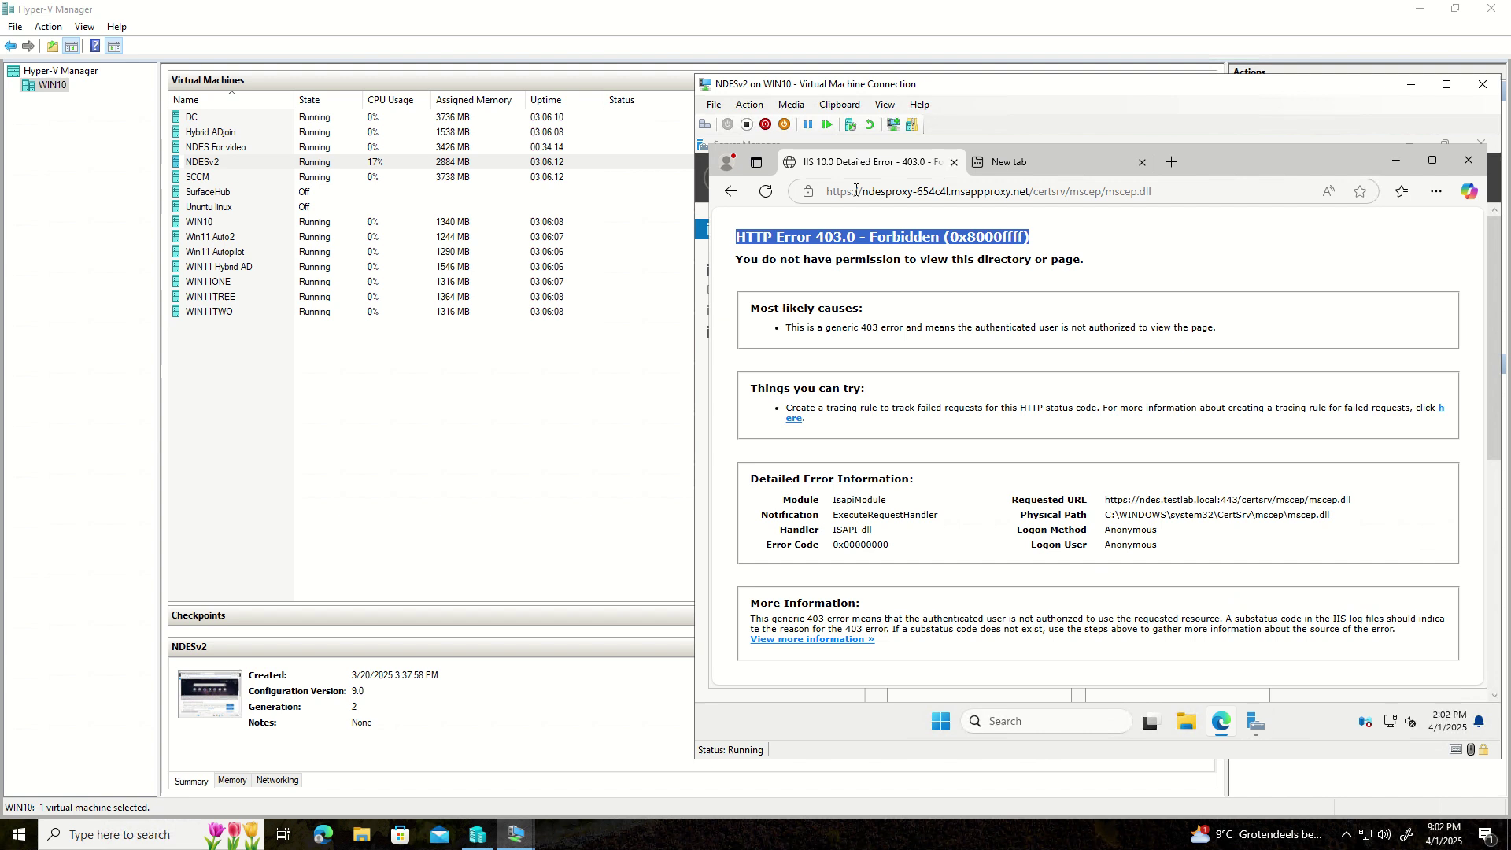
double_click(863, 189)
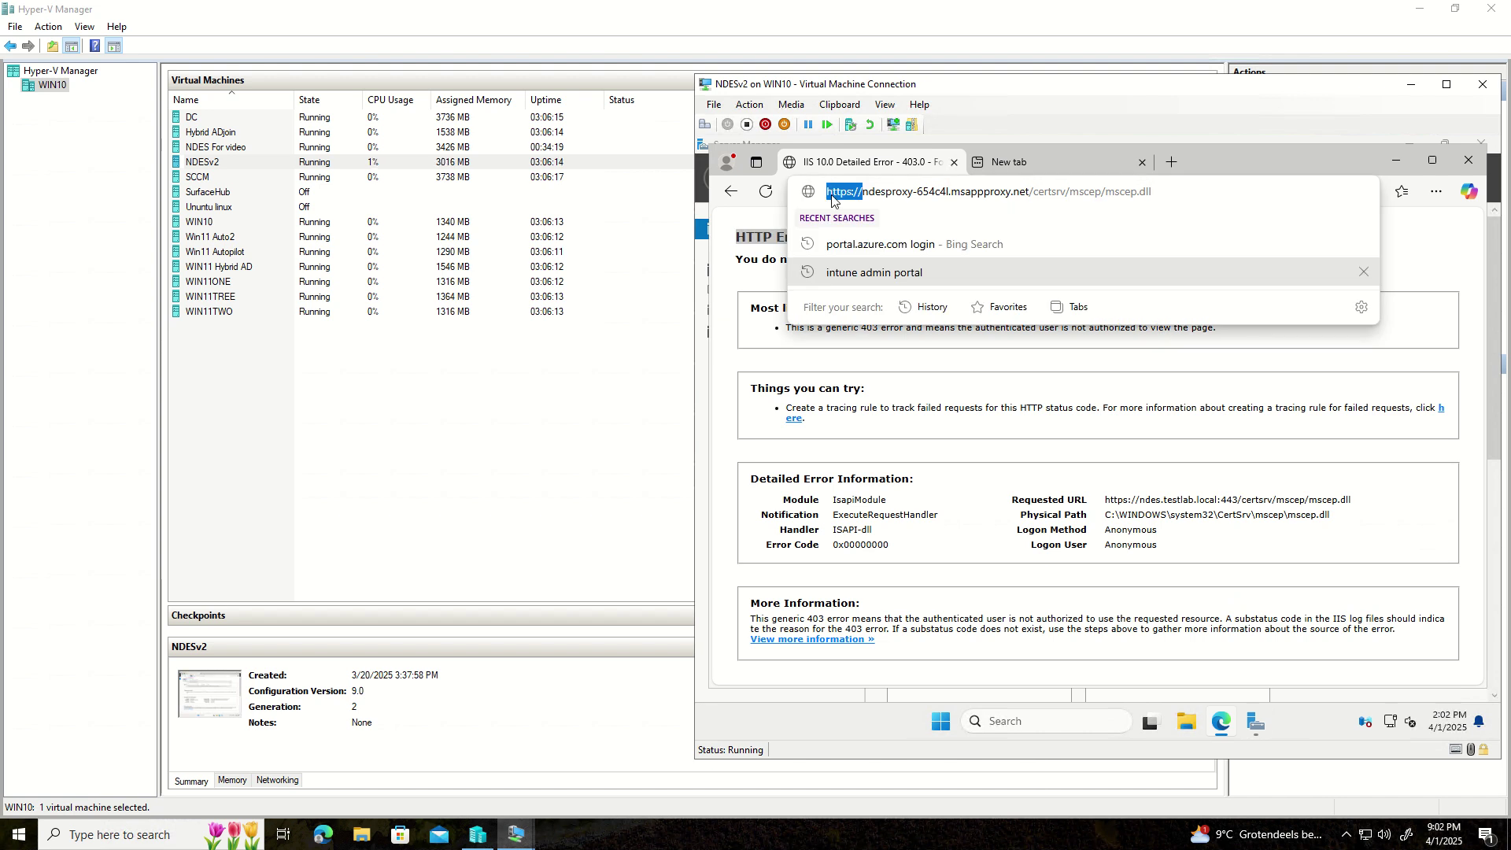
key(ctrl+c)
click(1010, 164)
click(872, 191)
key(ctrl+v)
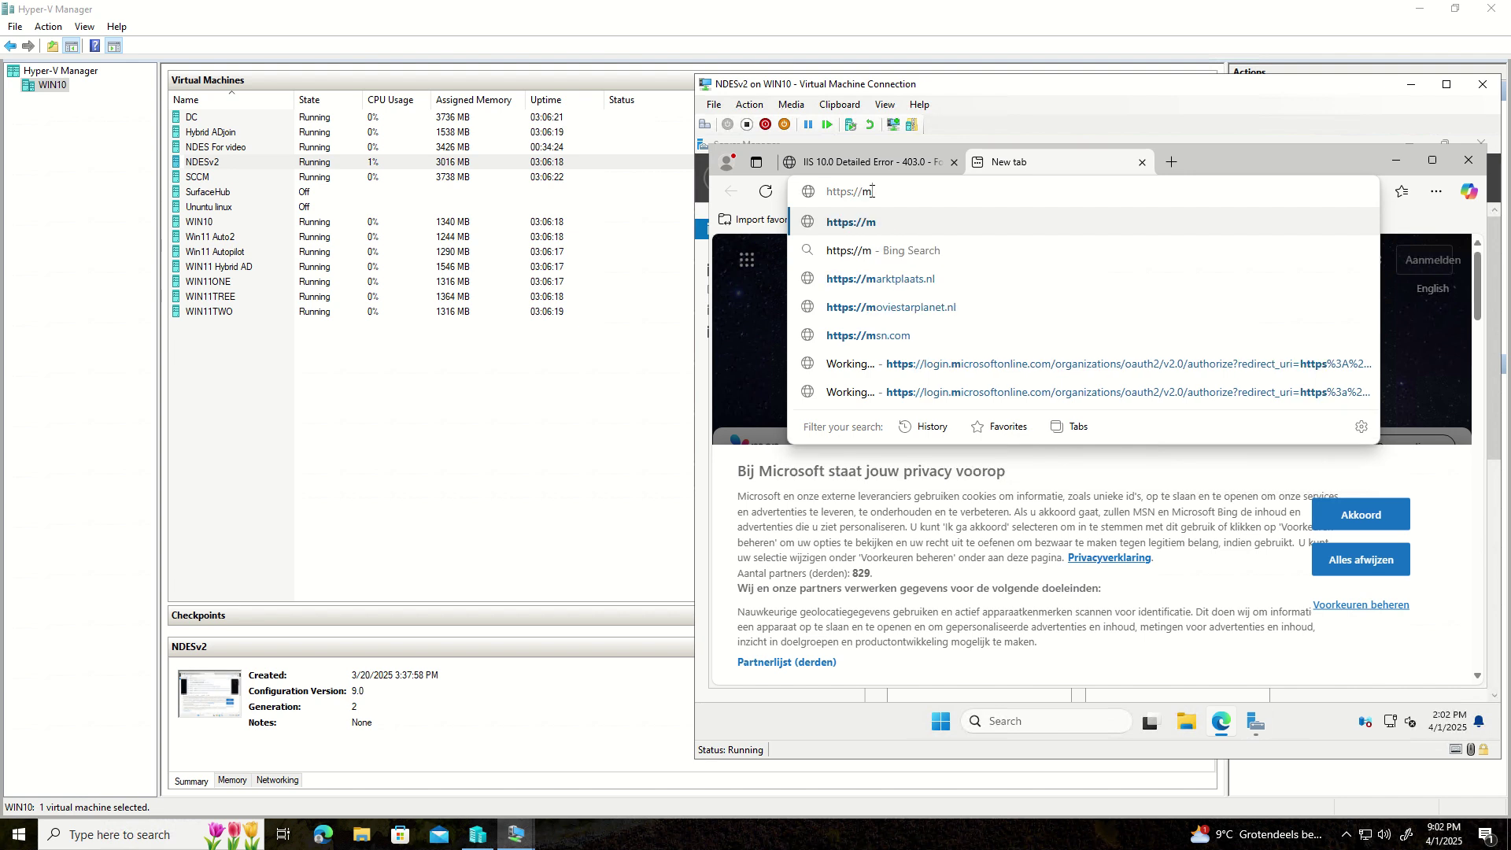
text(ne)
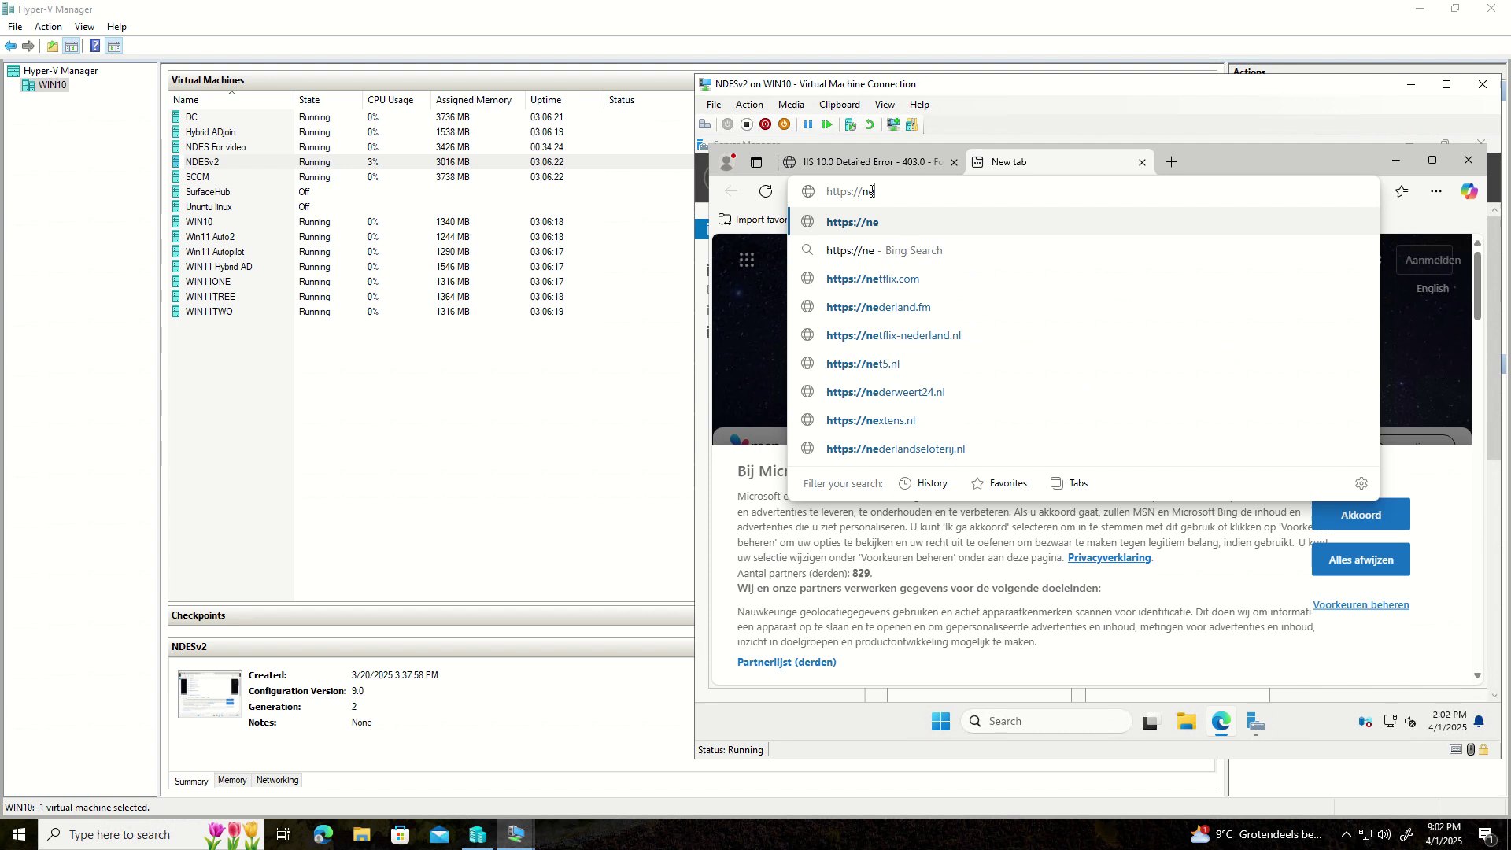
key(BackSpace)
text(de)
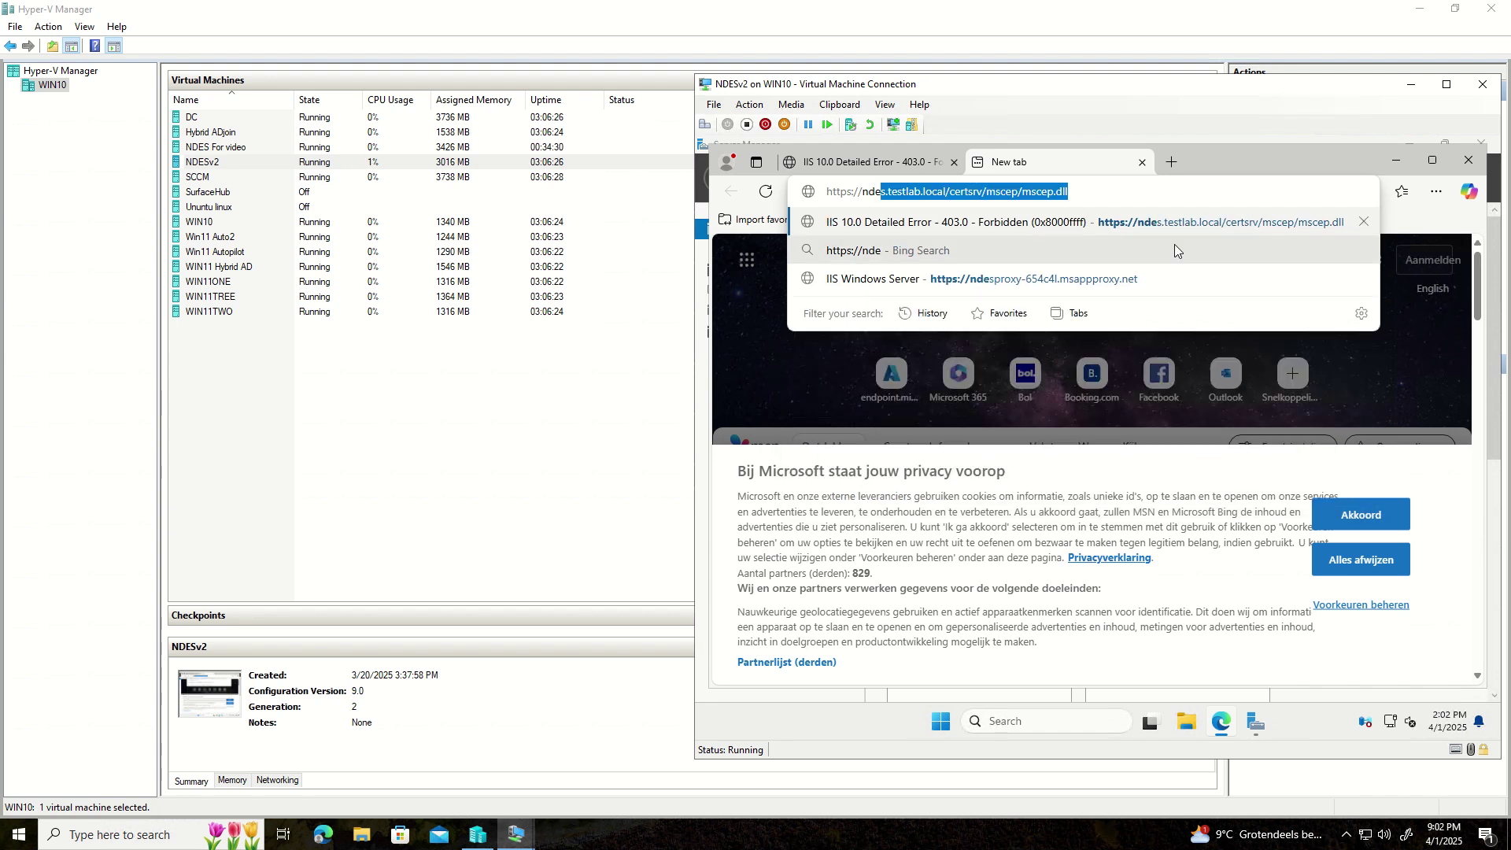
click(1025, 224)
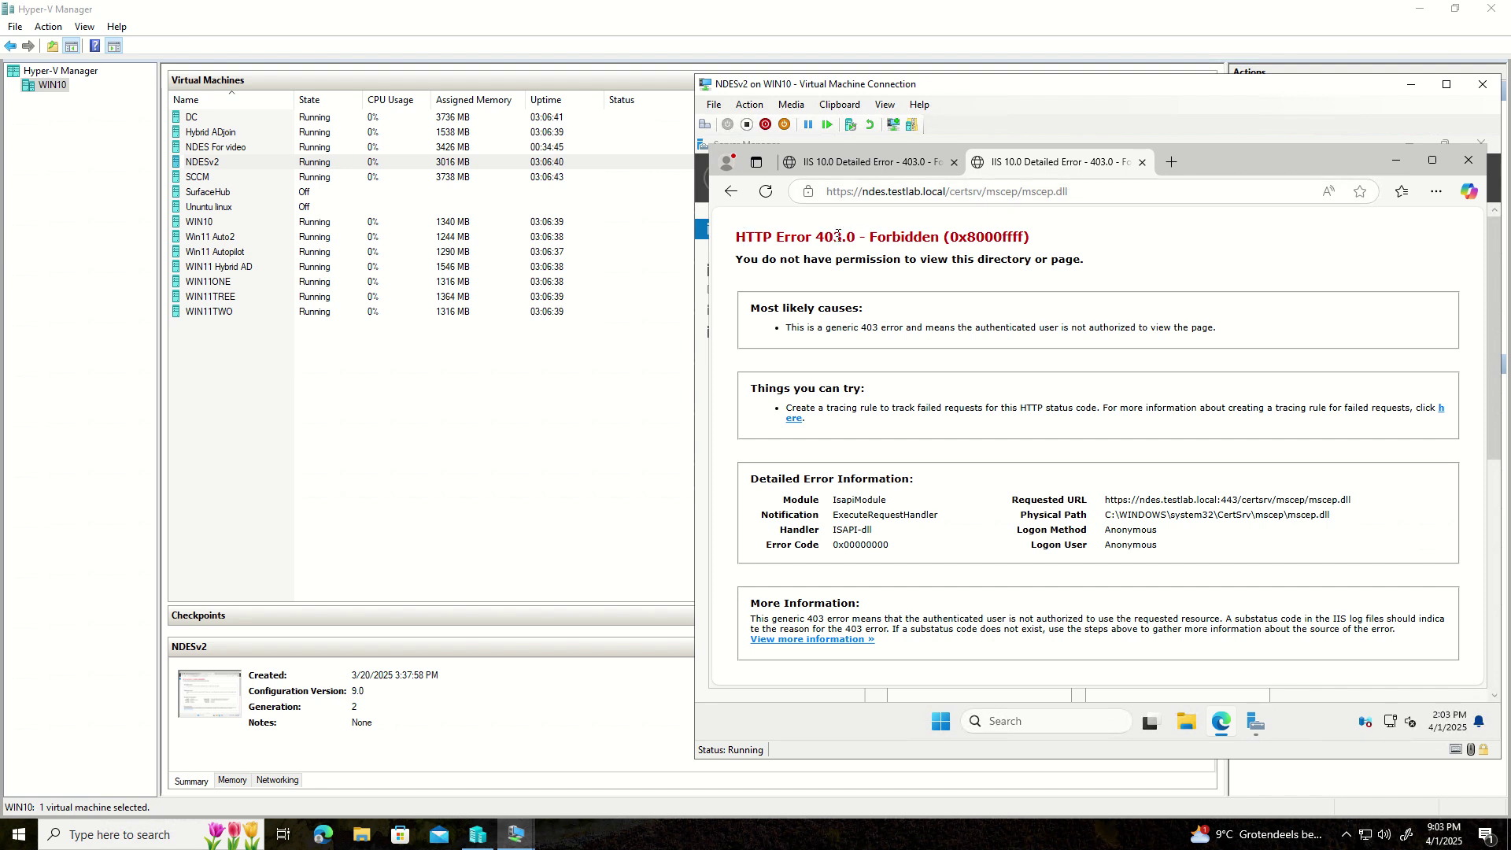
drag(744, 236, 853, 236)
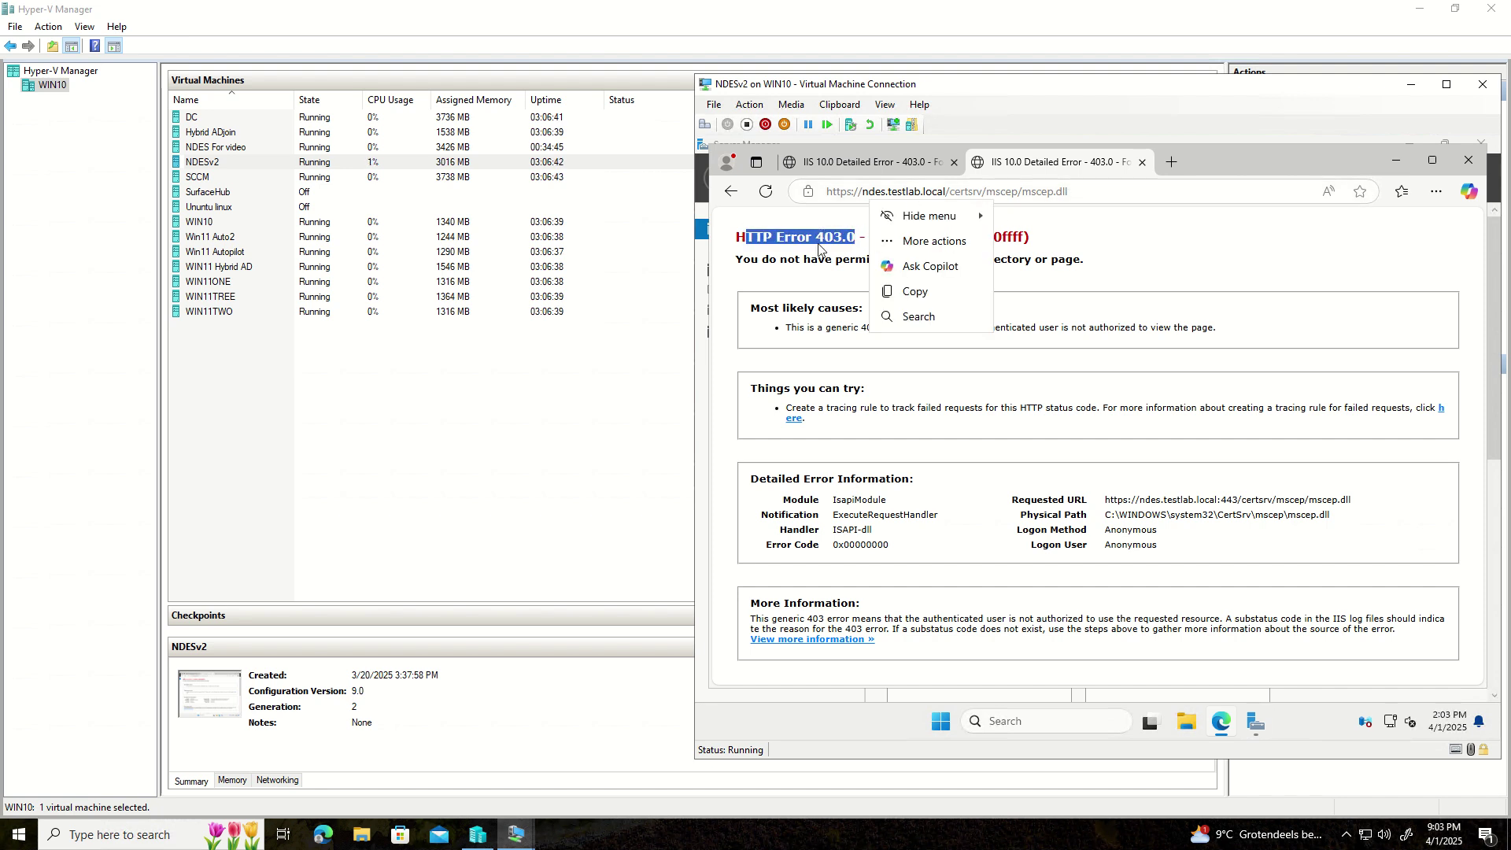
click(820, 242)
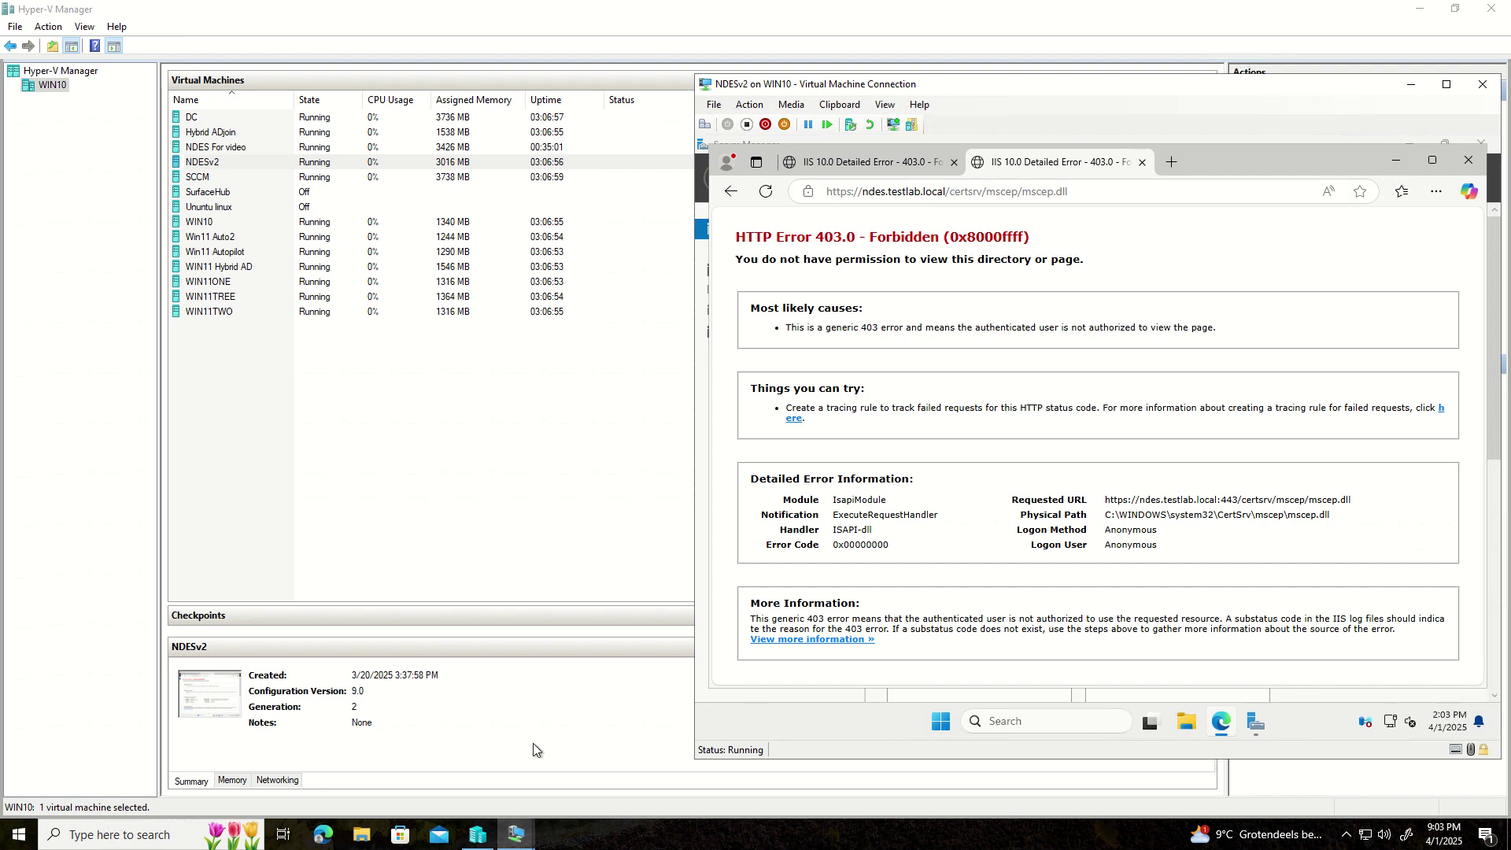
click(323, 838)
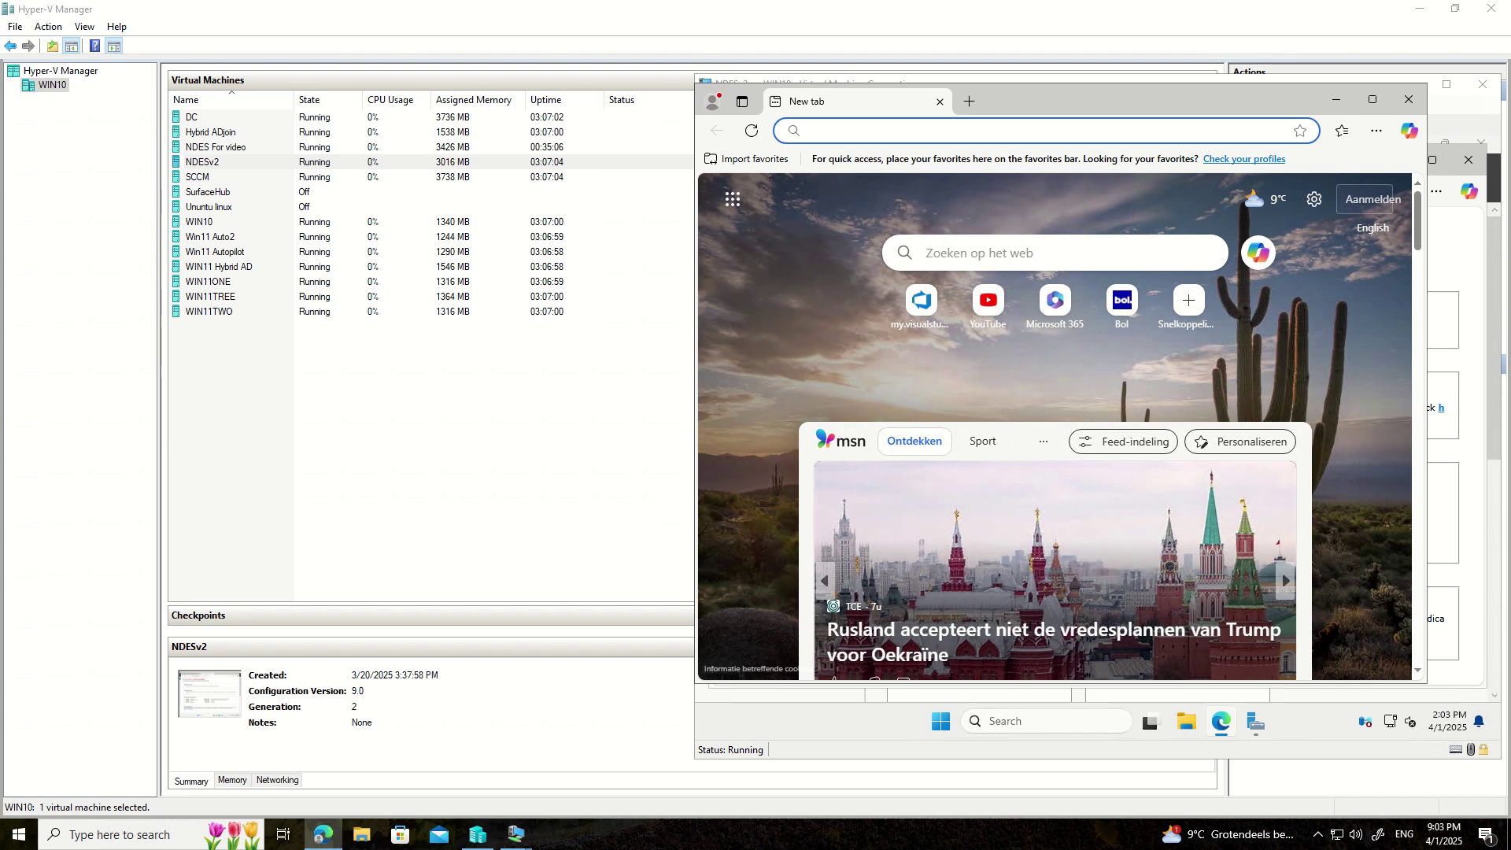
key(alt+Tab)
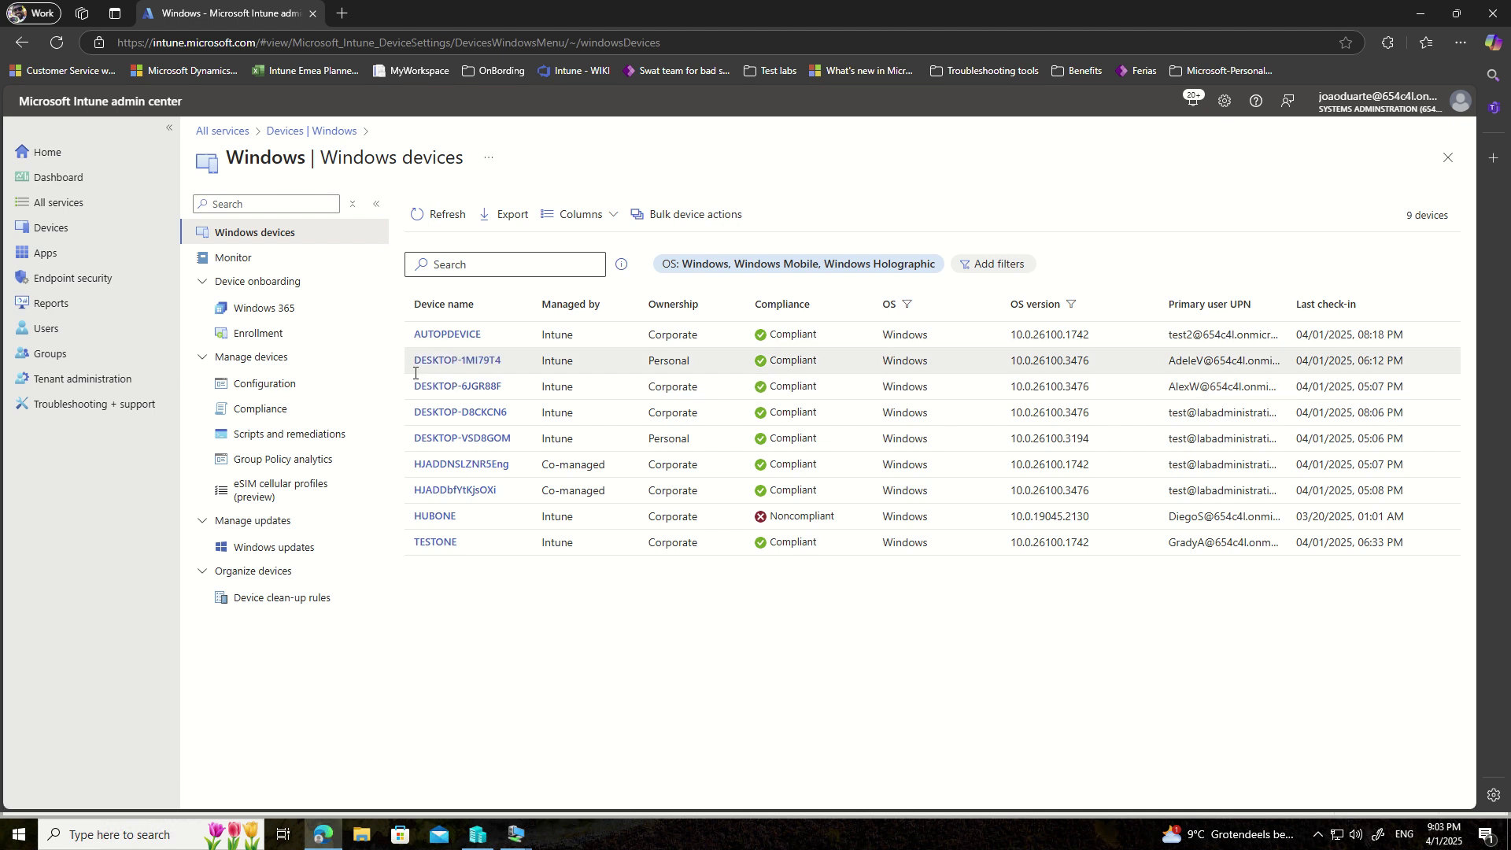
key(alt+Tab)
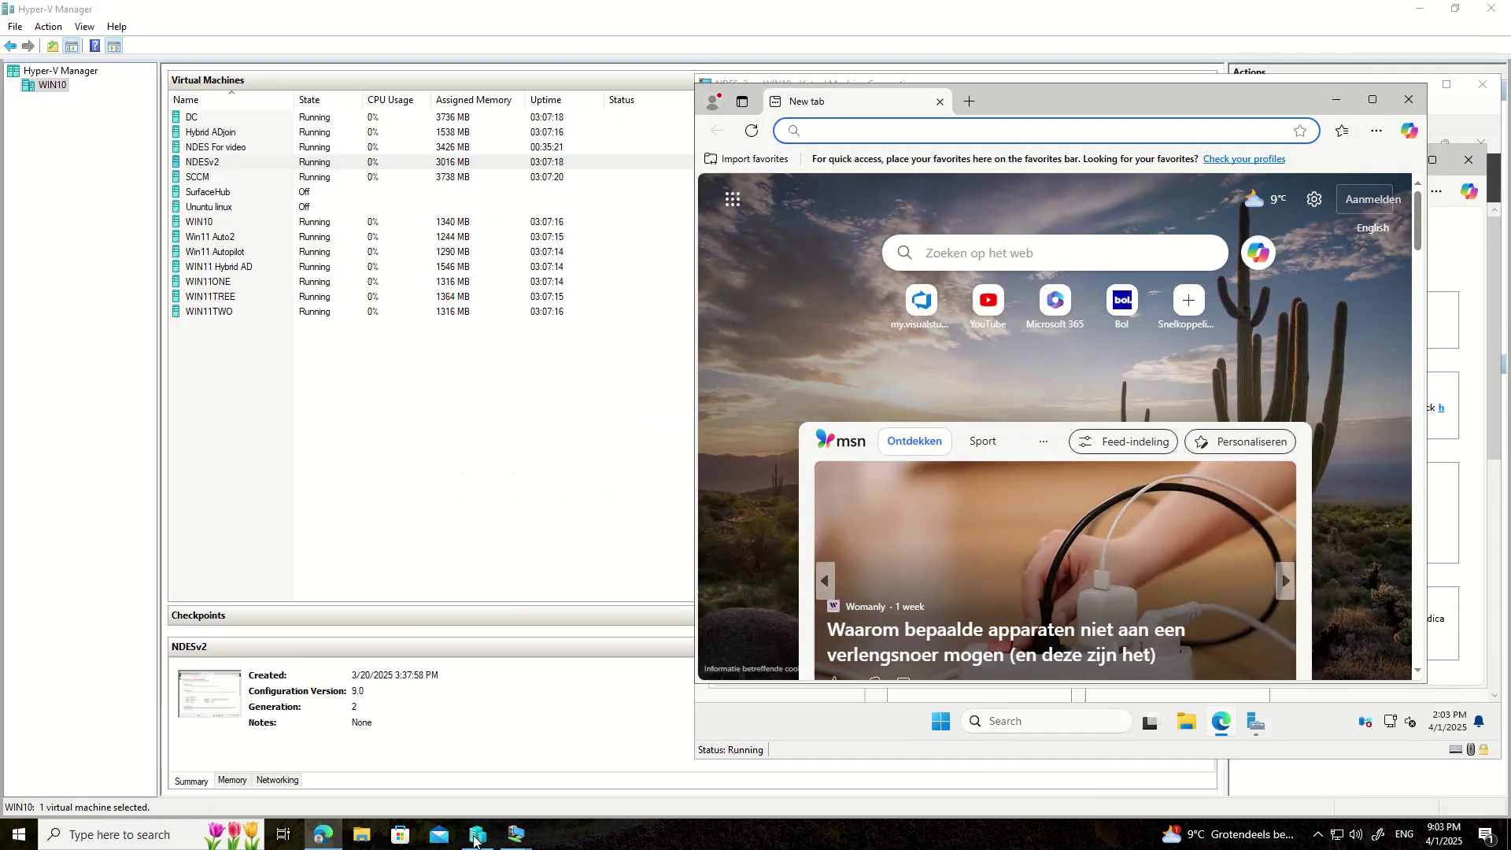
mouse_move(516, 835)
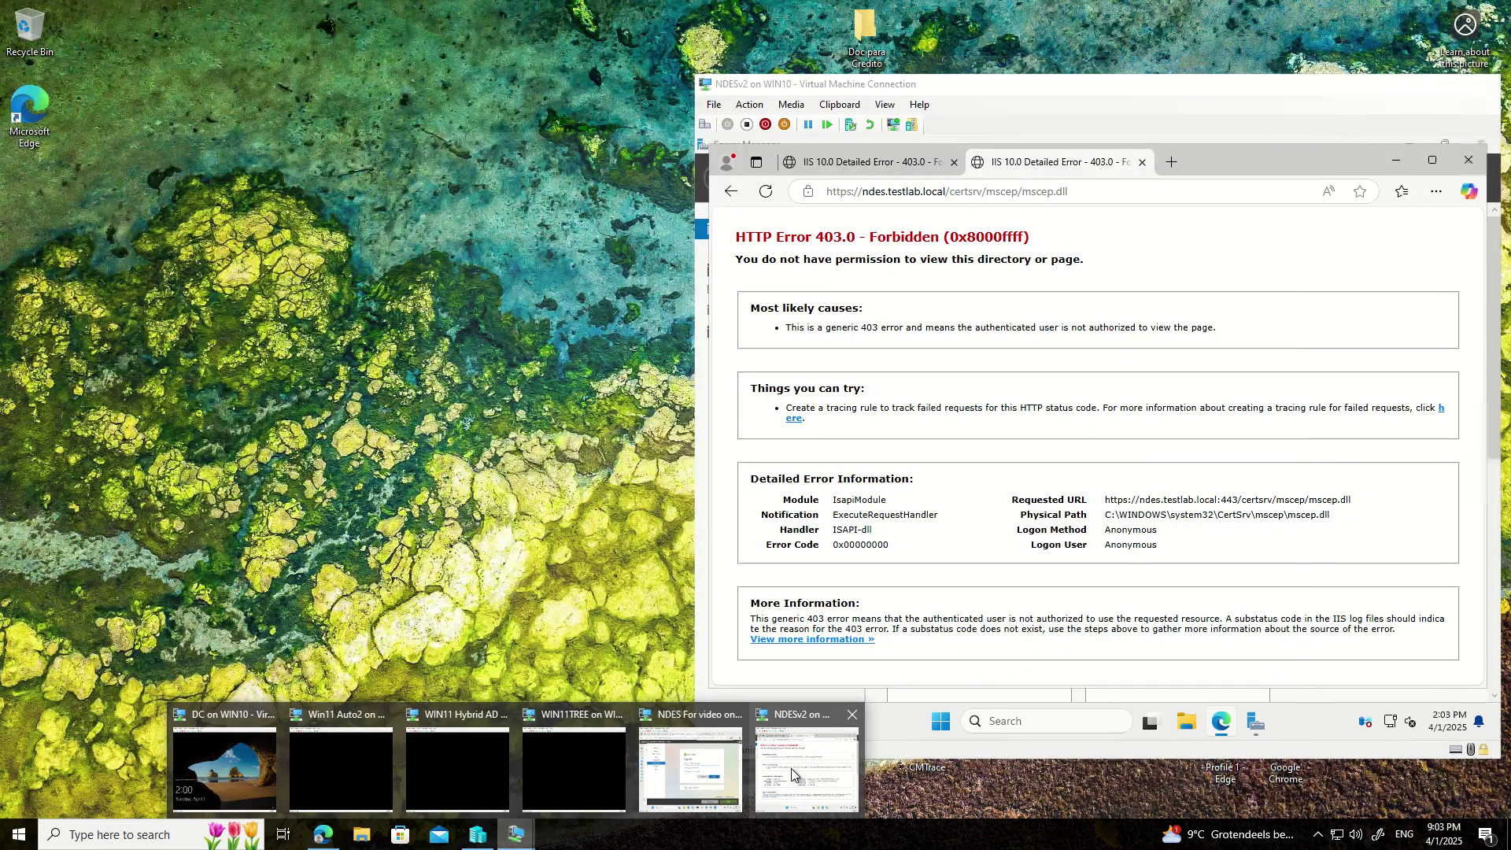
click(790, 768)
mouse_move(516, 836)
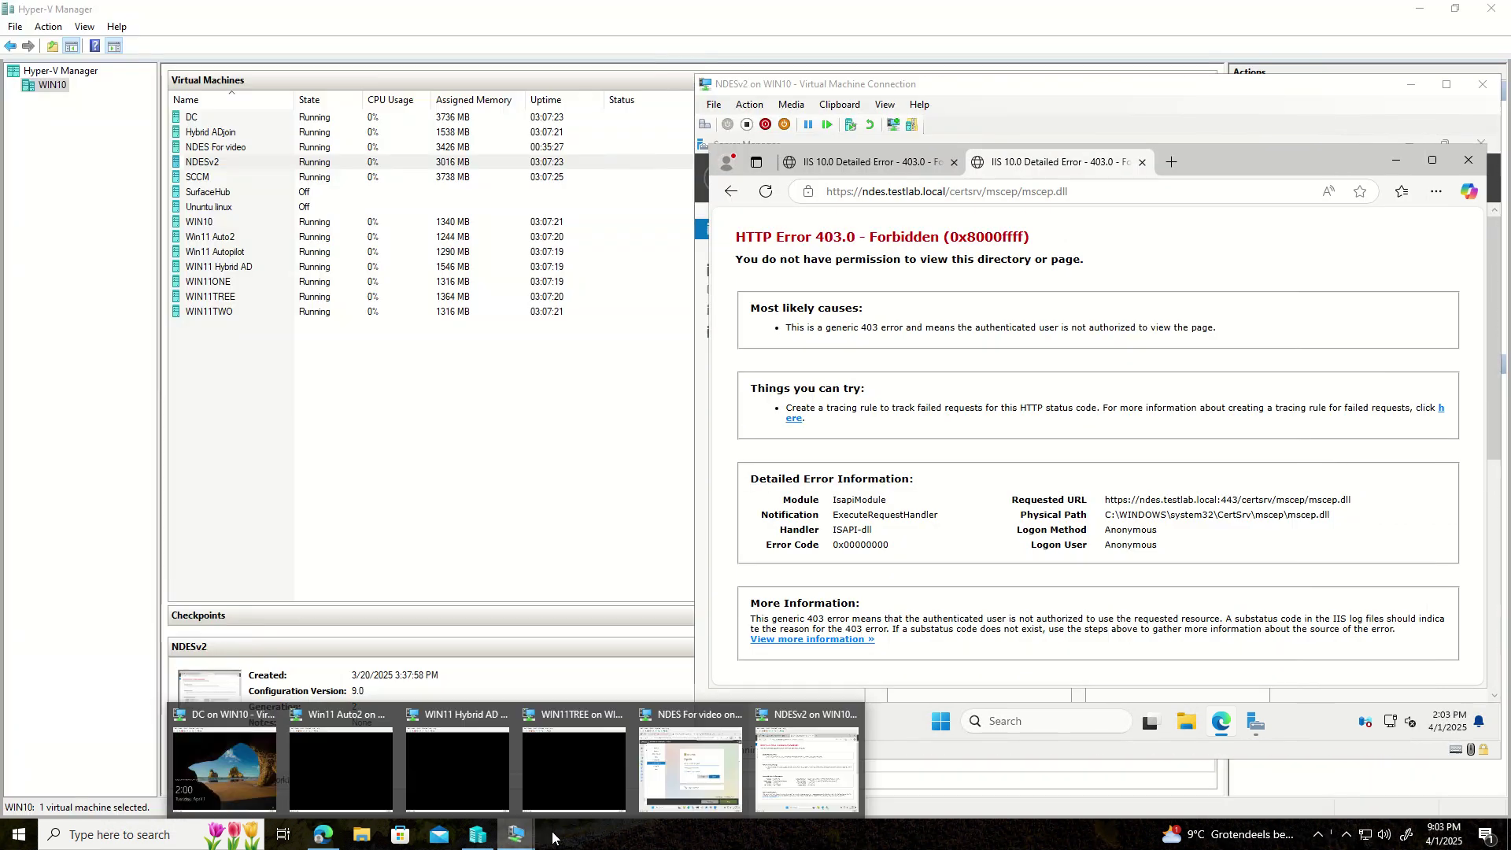
click(259, 767)
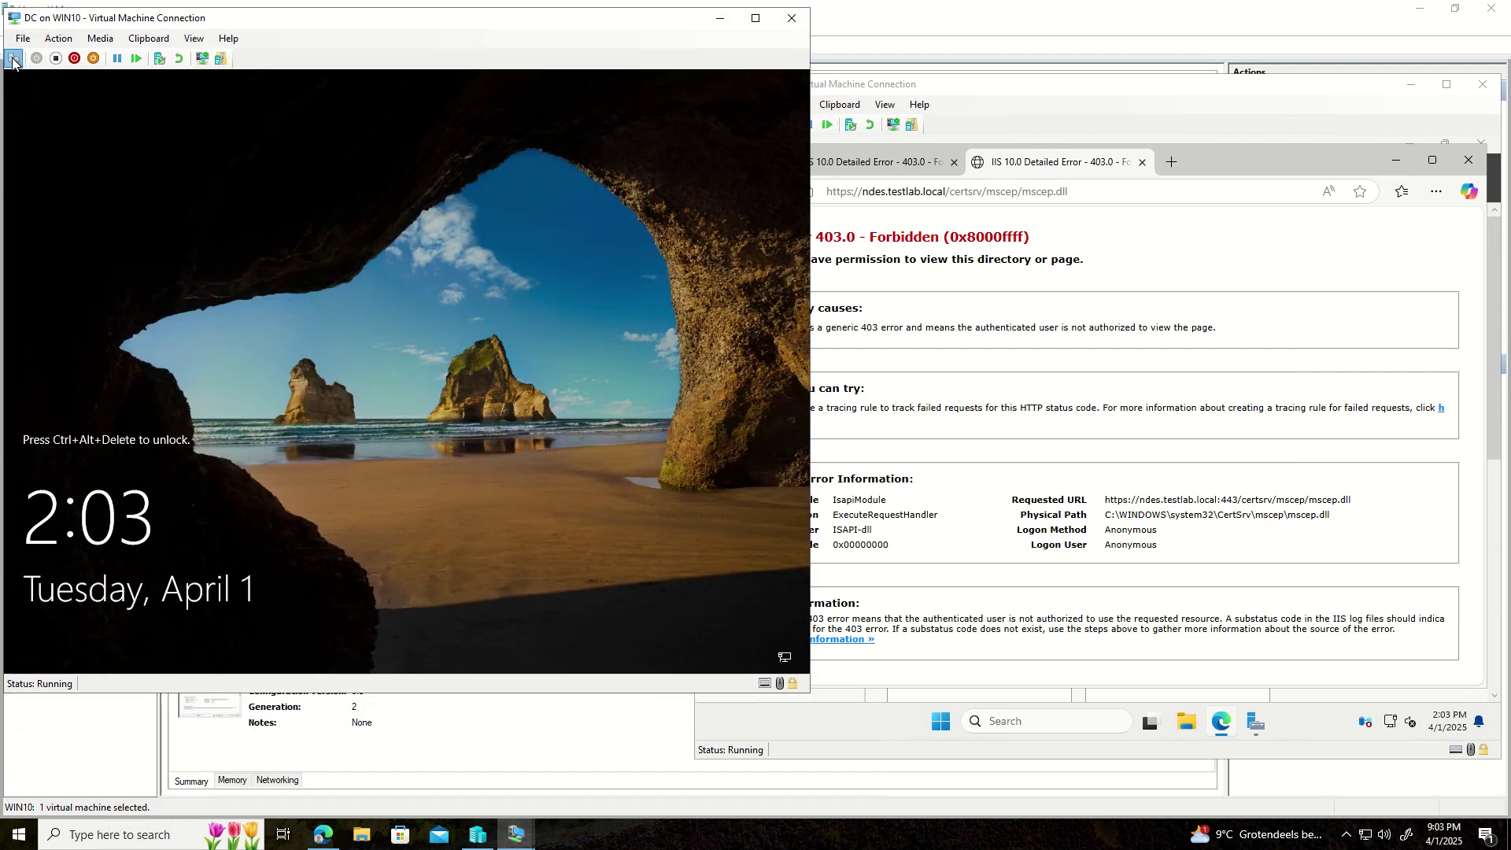
- Unlock the DC virtual machine and sign in with the administrator password
click(14, 58)
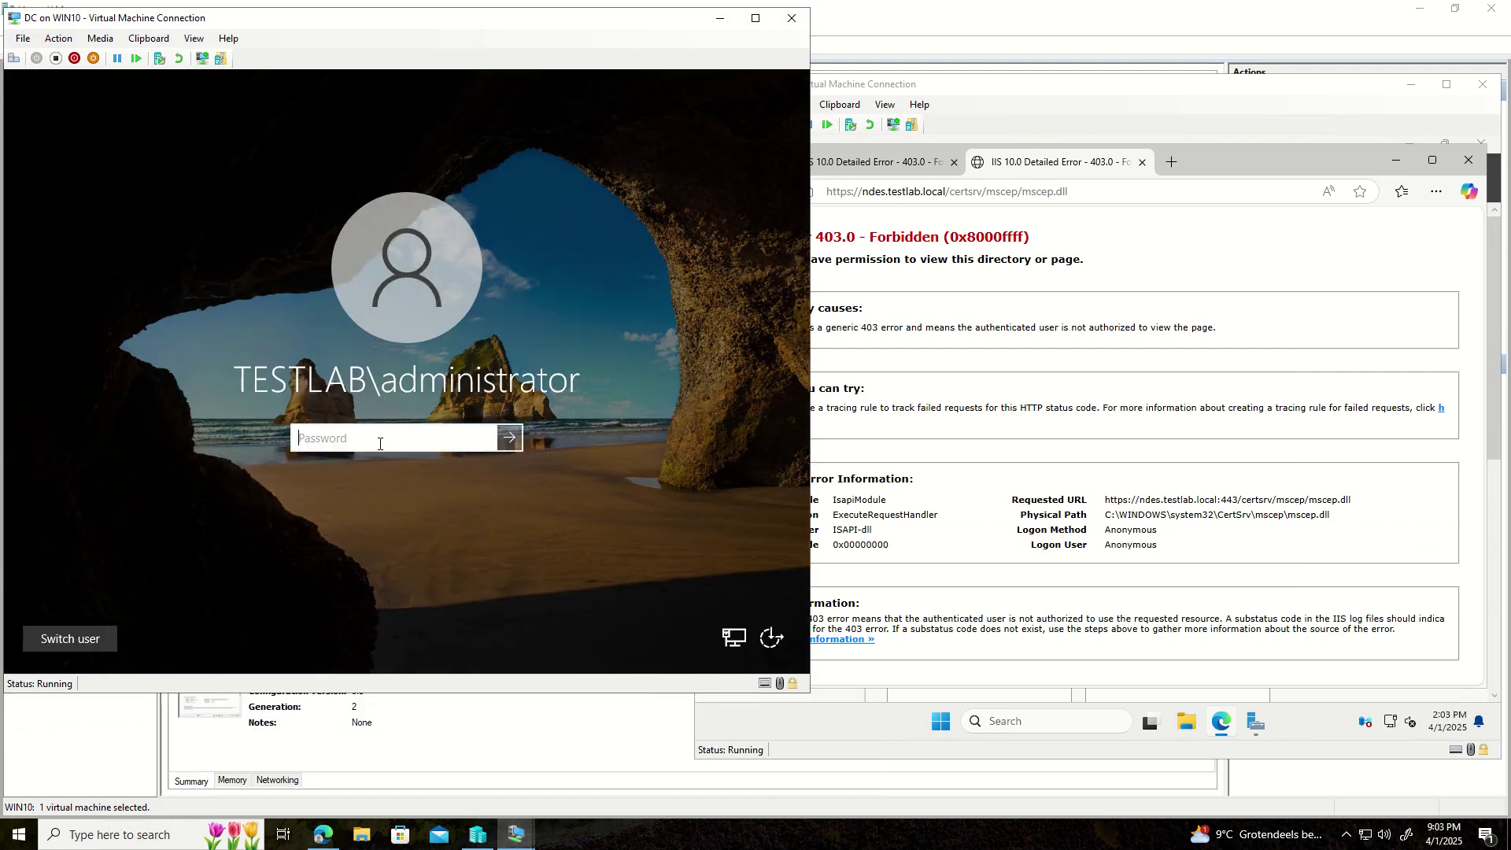
text(*******)
key(BackSpace)
key(BackSpace)
key(BackSpace)
key(BackSpace)
key(BackSpace)
text(******)
key(Return)
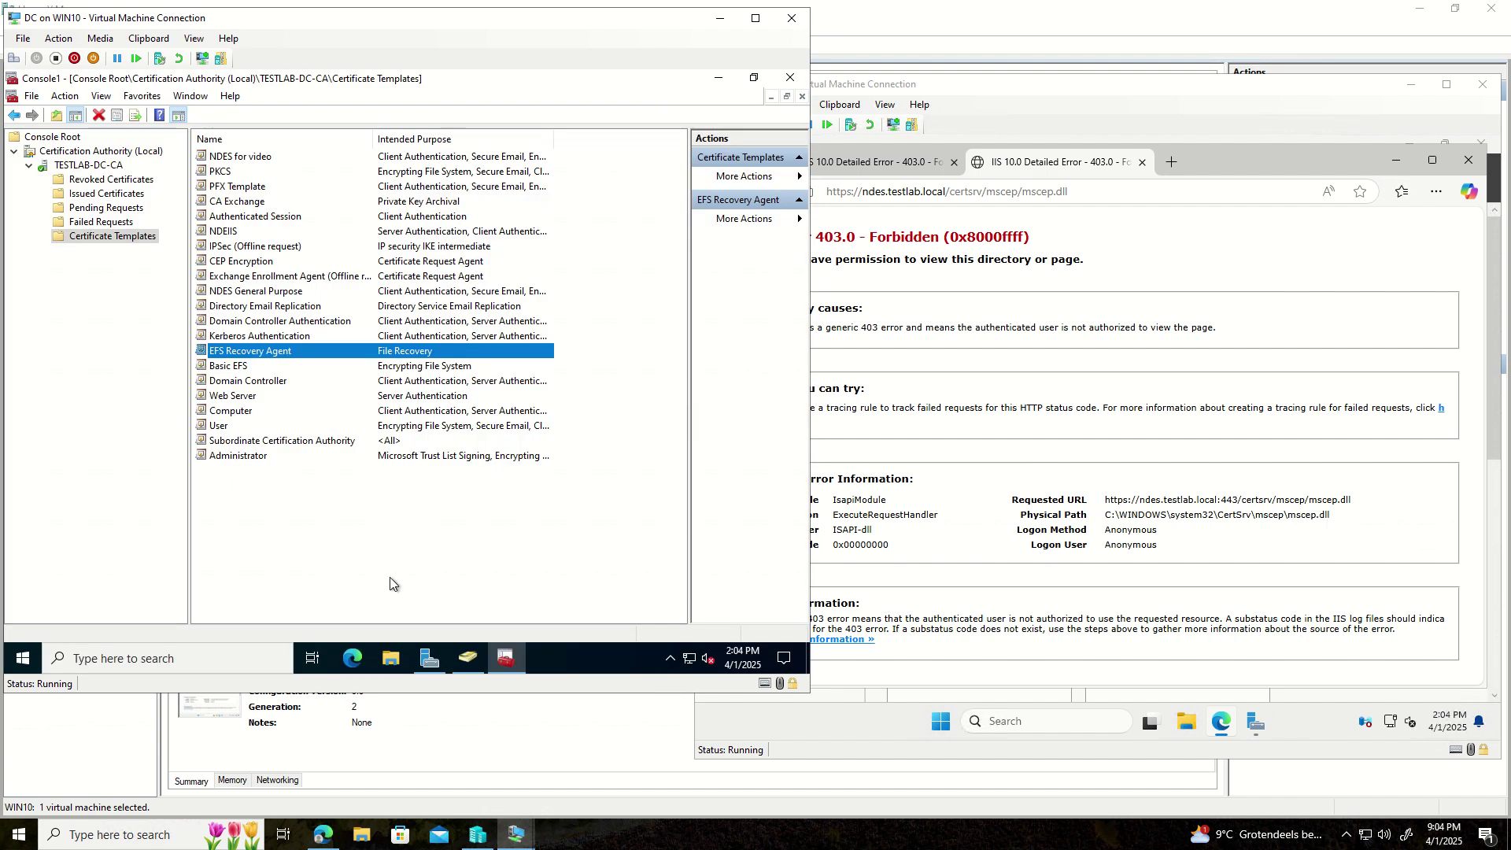
- Find cmd from Start and run Command Prompt as administrator
click(21, 658)
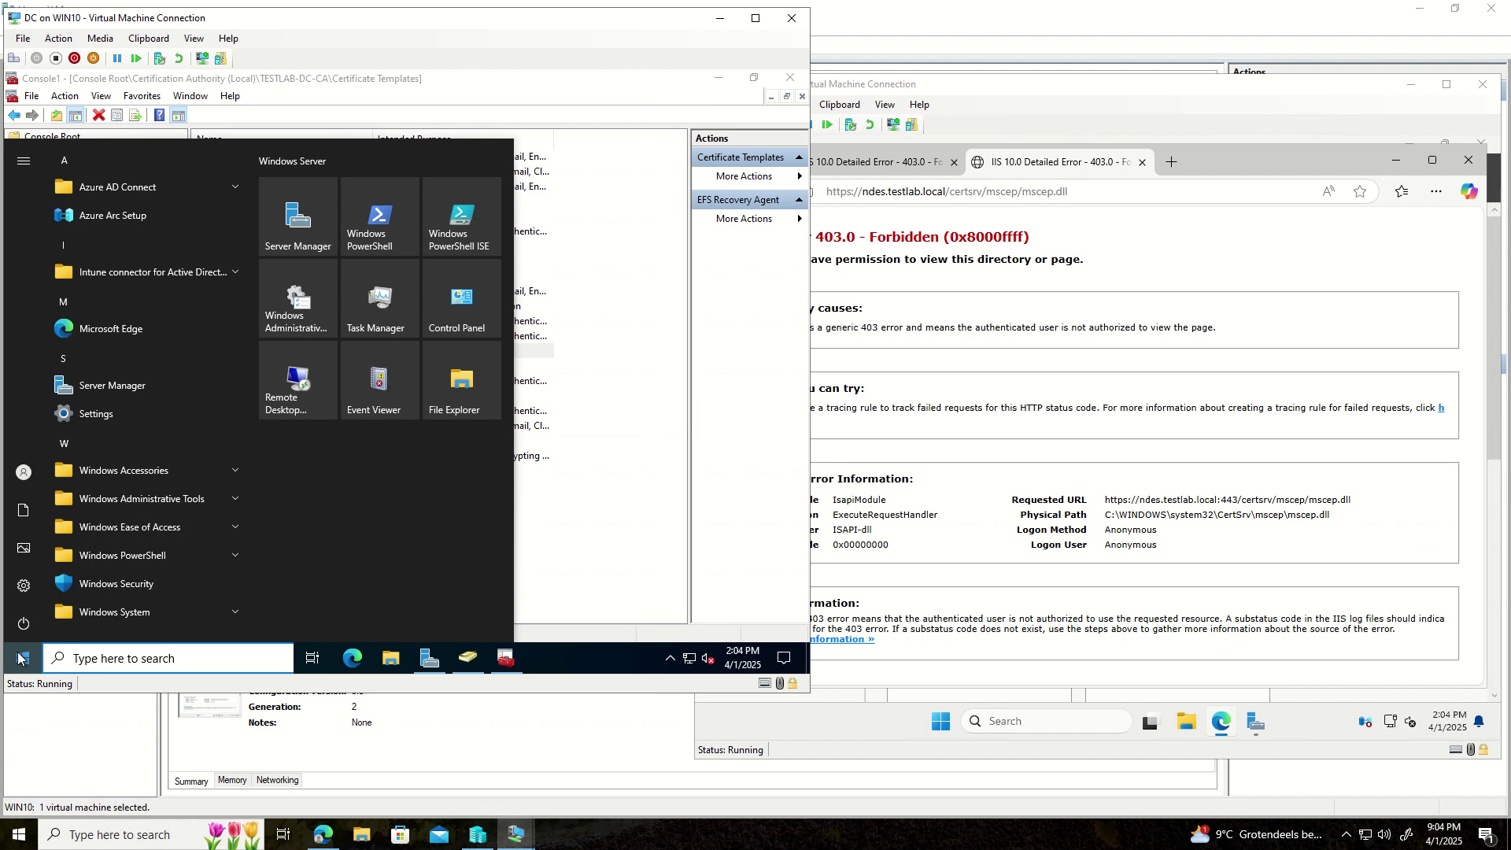
text(cmd)
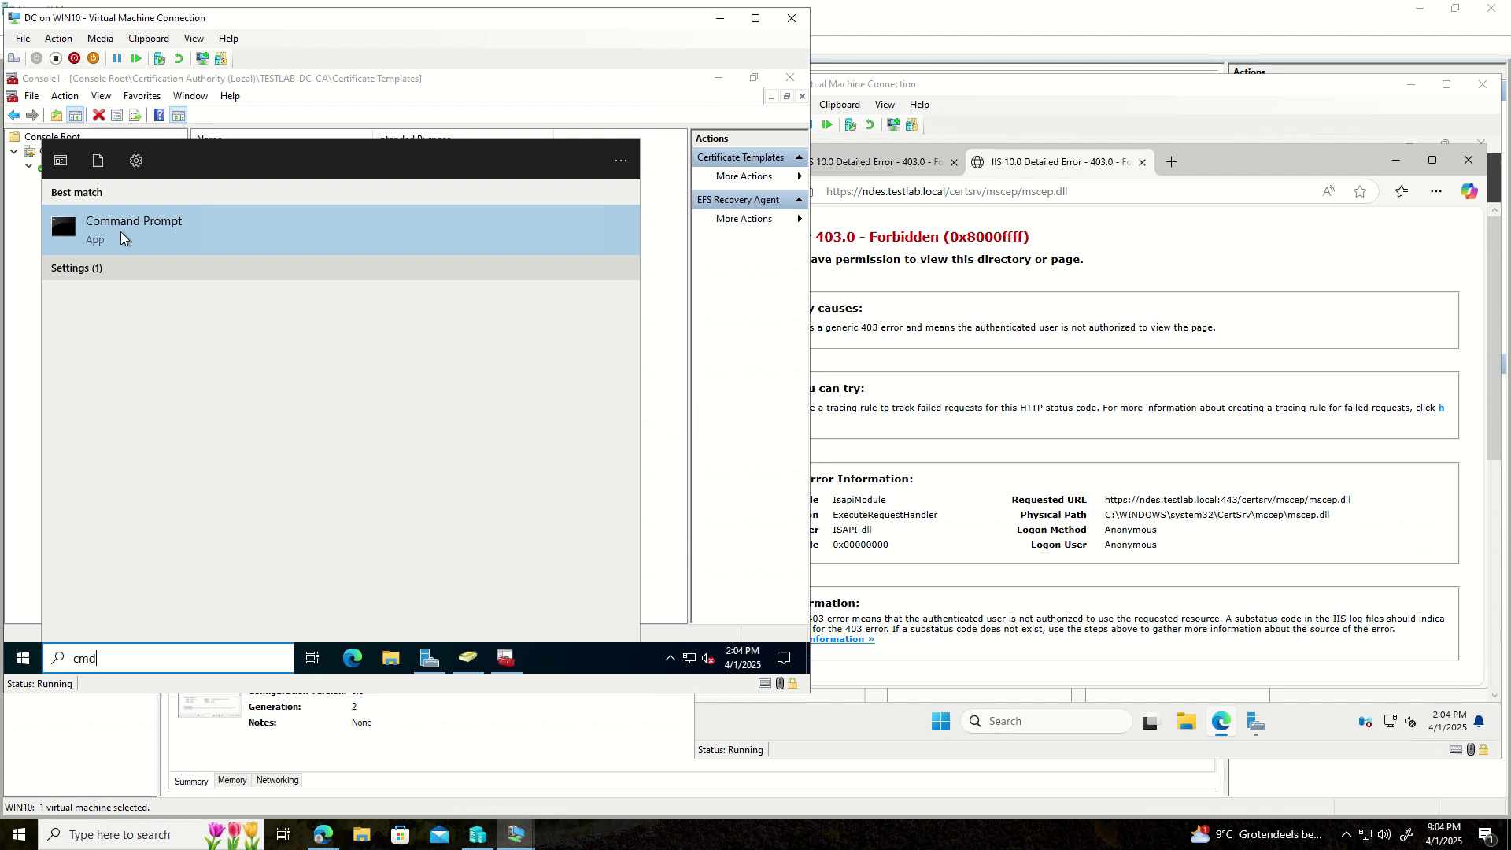
right_click(122, 234)
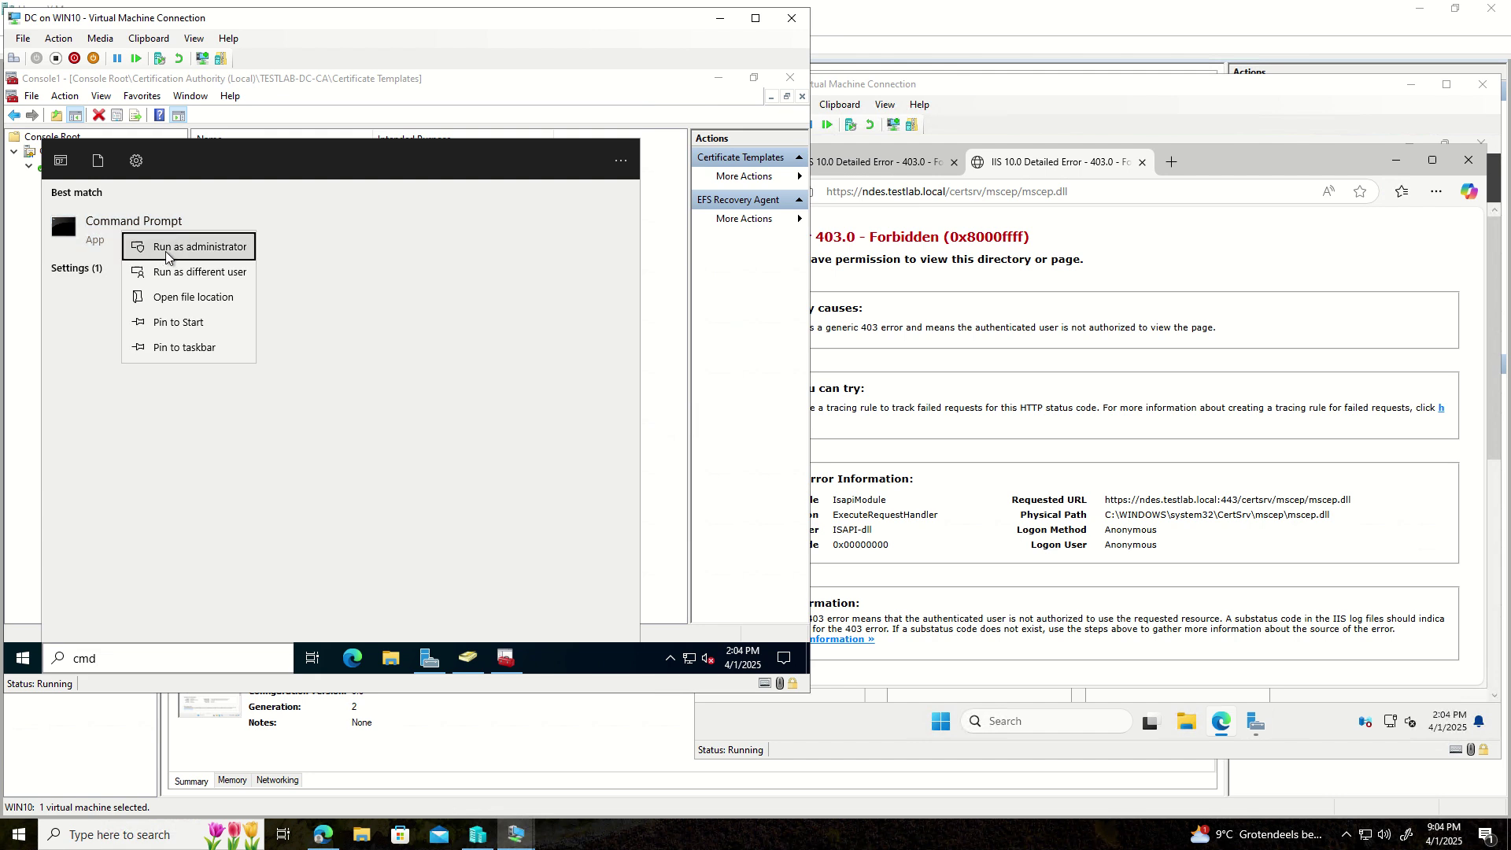
click(153, 251)
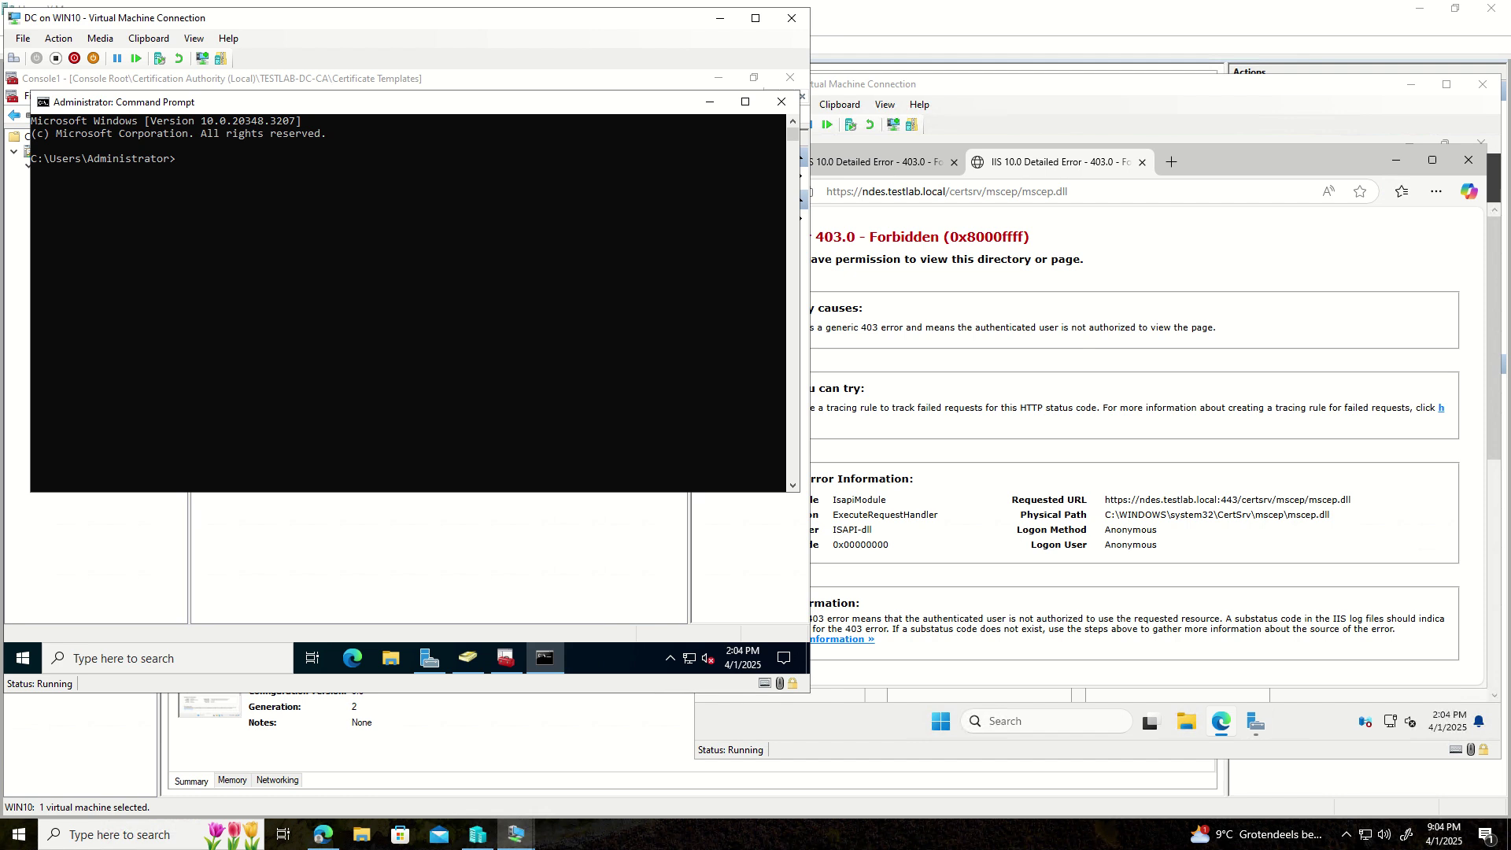
- Run certutil -ca.cert RootCA2.cer to save the CA root certificate as RootCA2.cer
click(330, 249)
text(certutil -ca.cert RootCA2.ce)
key(Return)
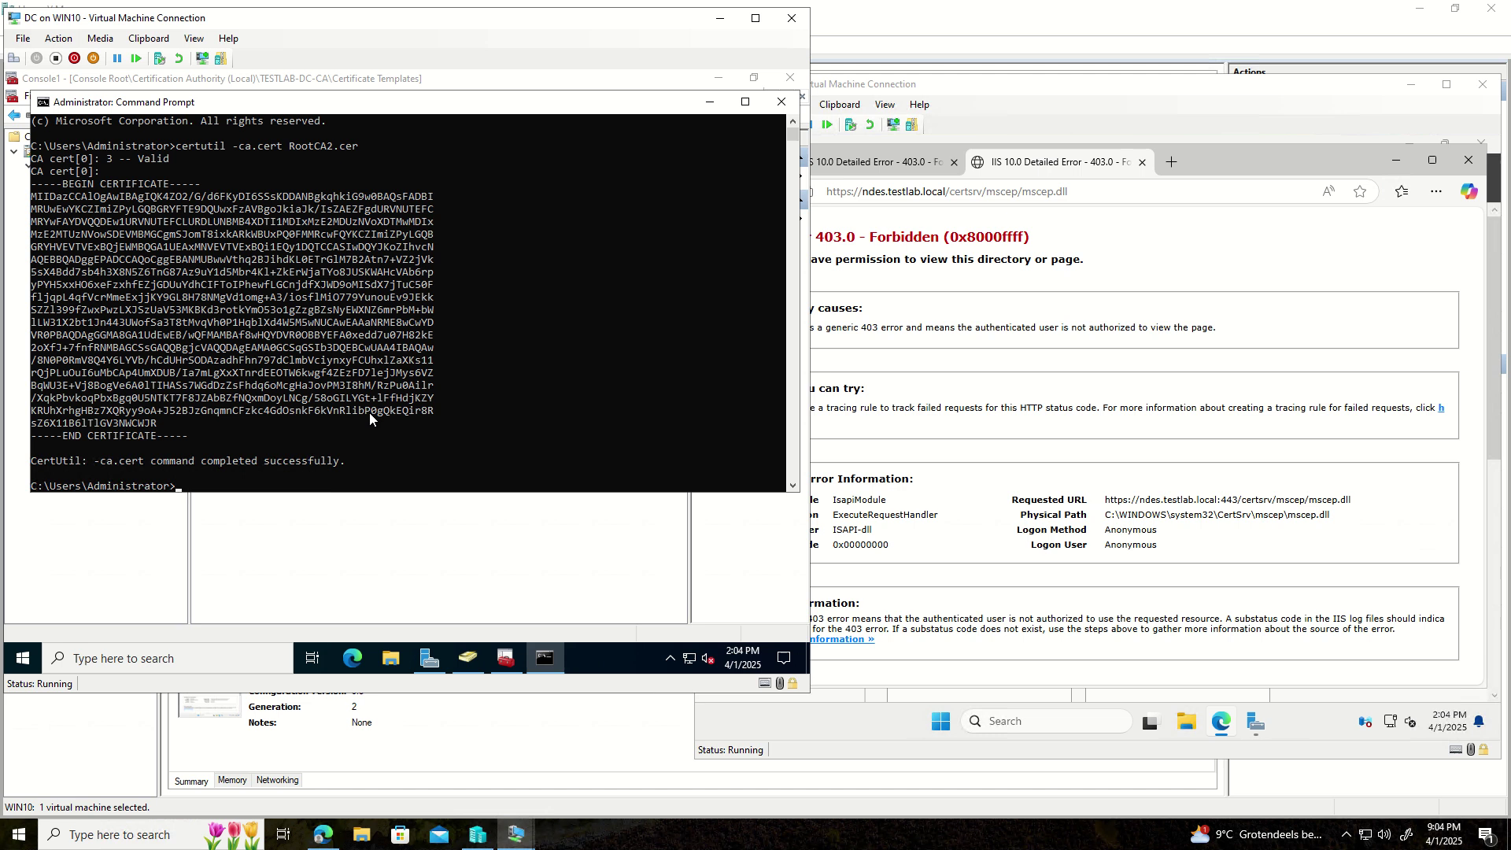
- Open the Intune admin center (intune.microsoft.com) in Edge and dismiss Restore pages
click(353, 663)
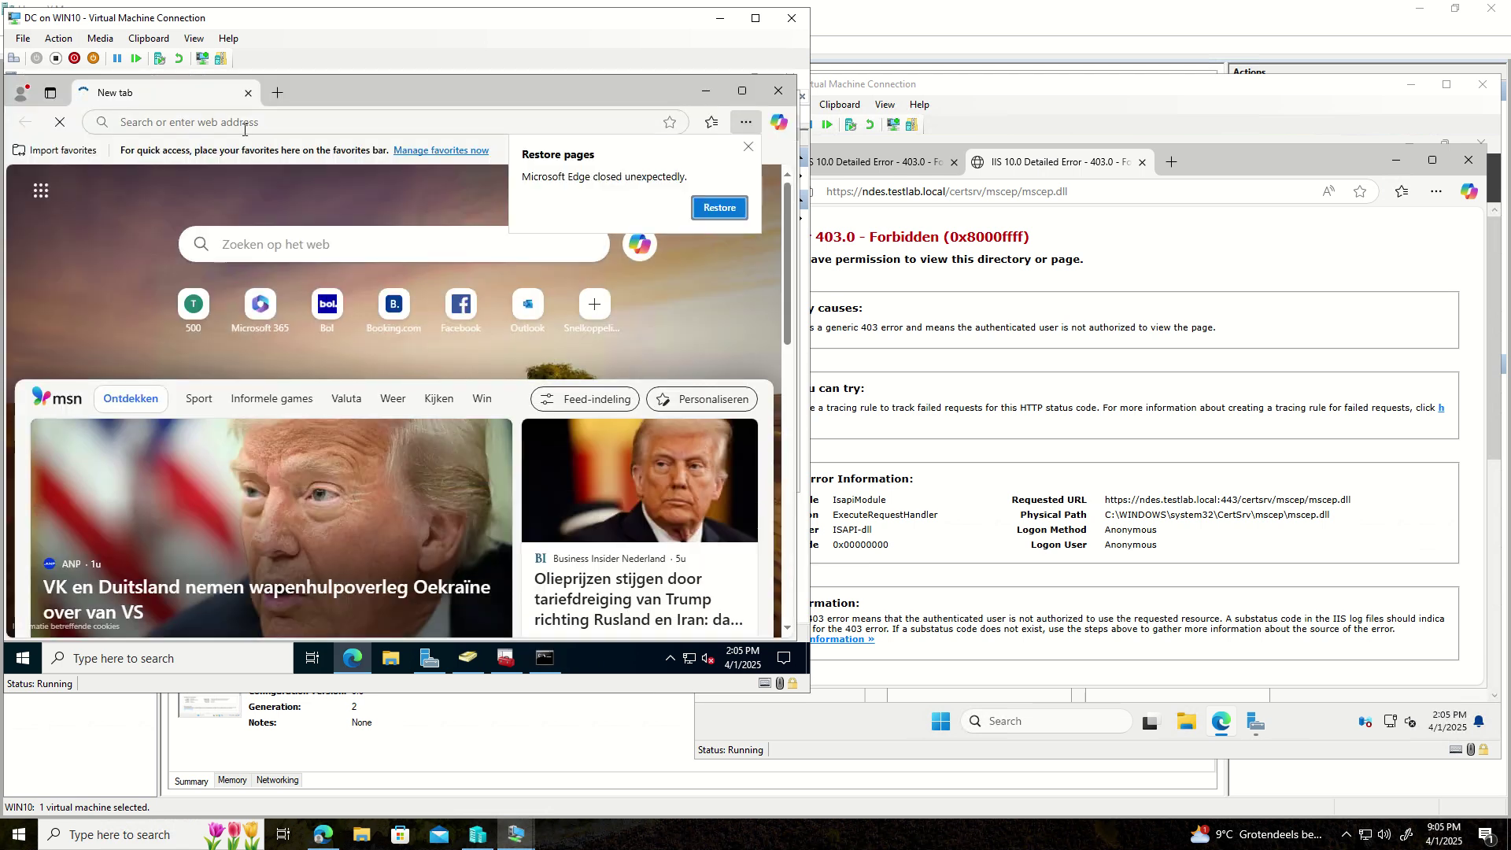
click(244, 125)
text(in)
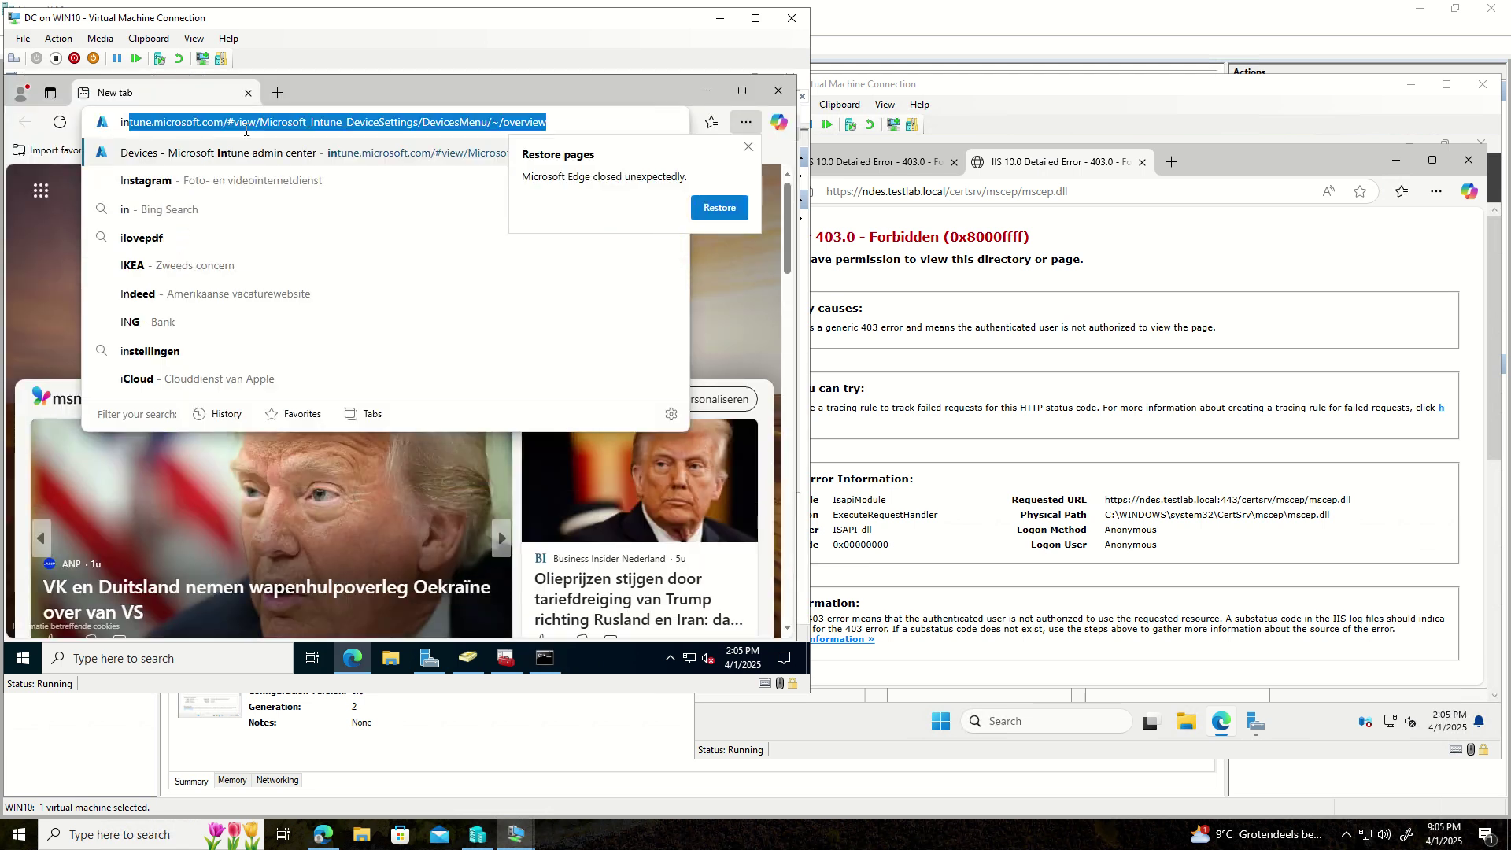
key(Return)
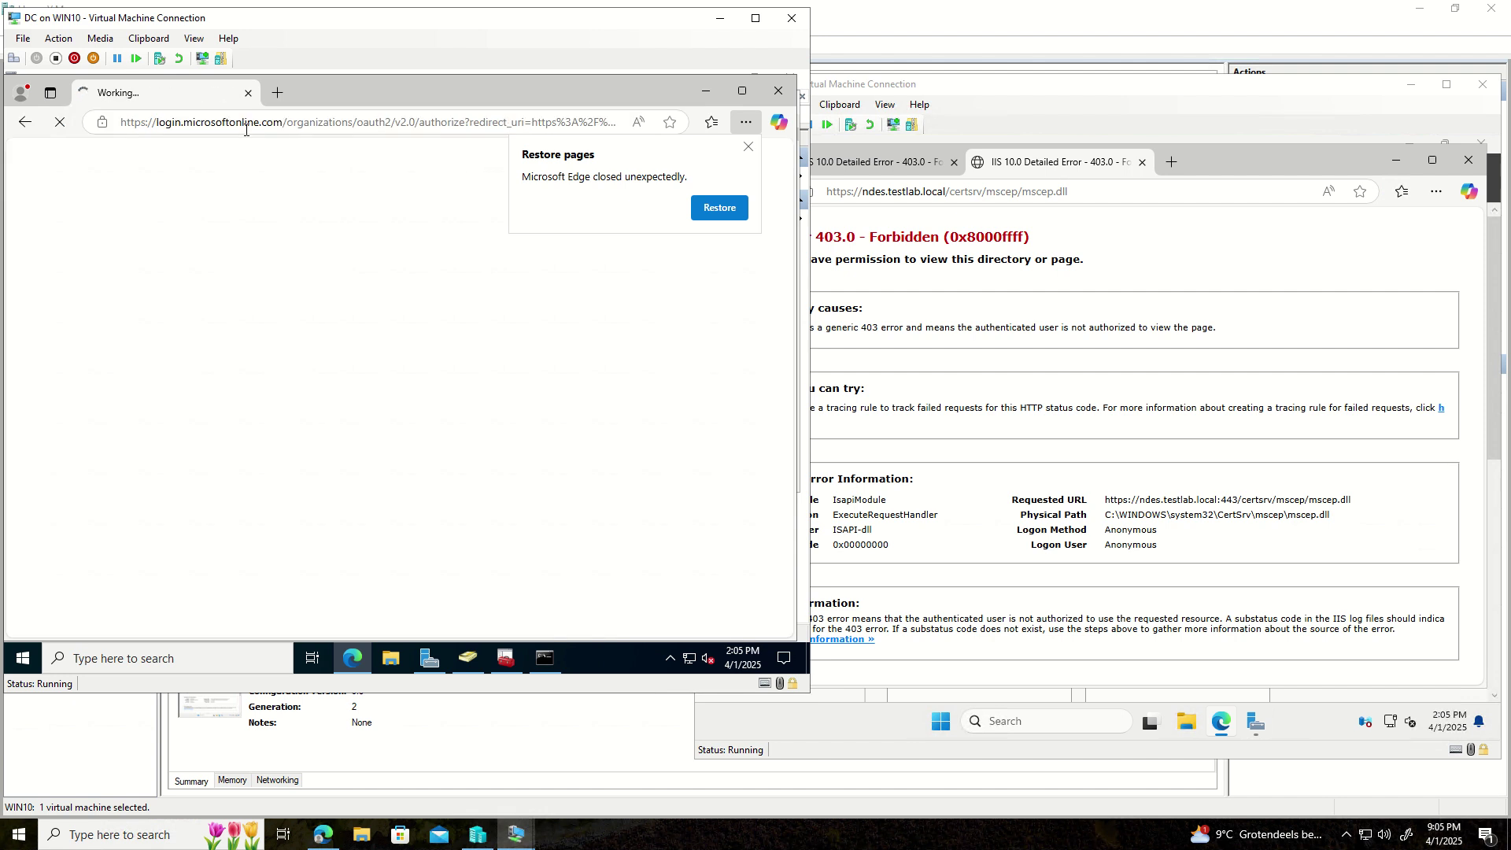
click(748, 146)
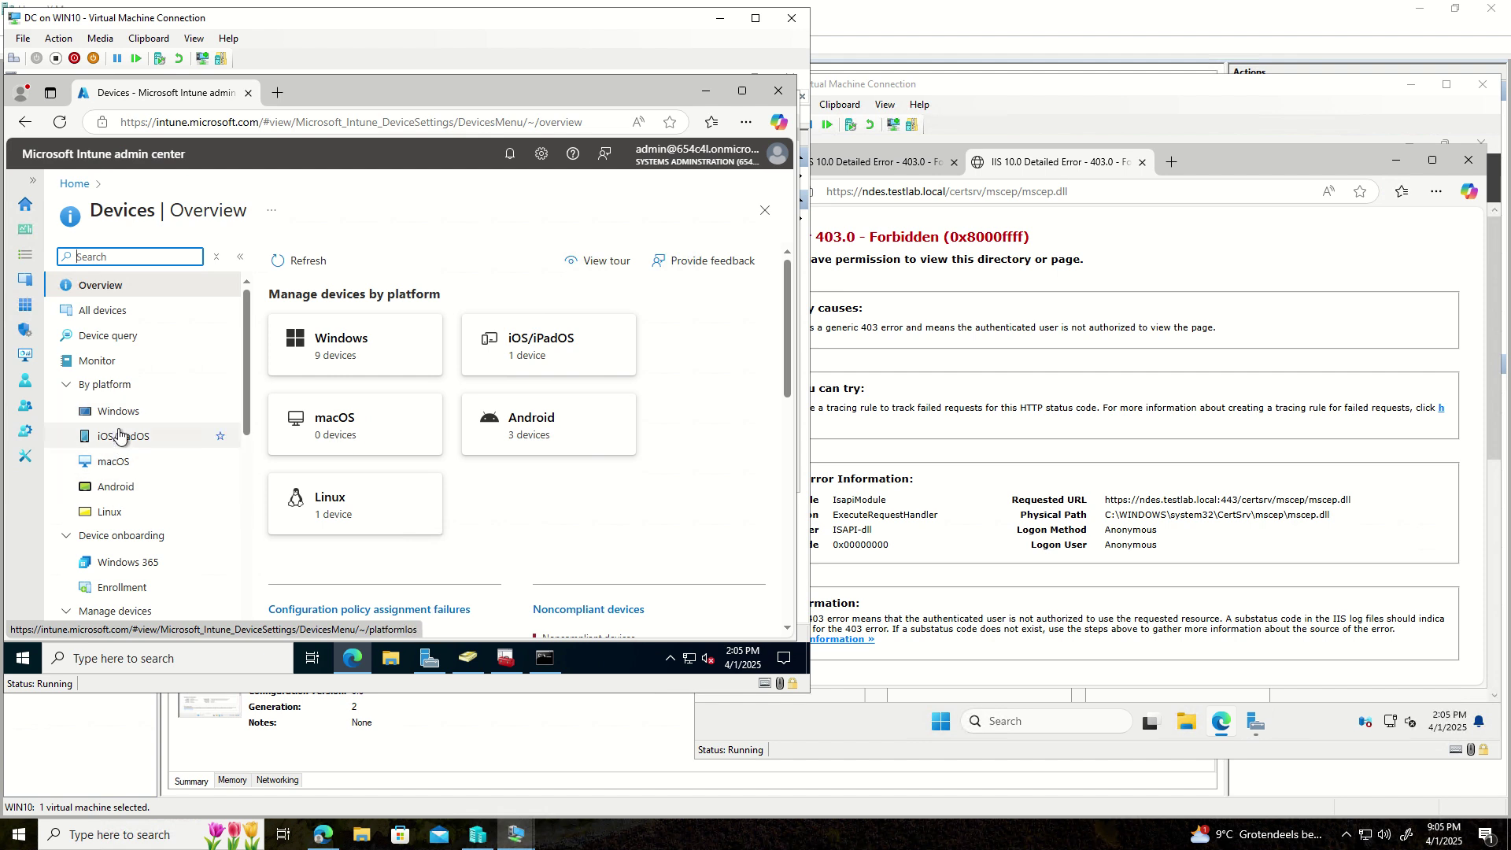
- Go to Devices > Configuration and open the Create menu
scroll(119, 435, down, 1)
click(118, 560)
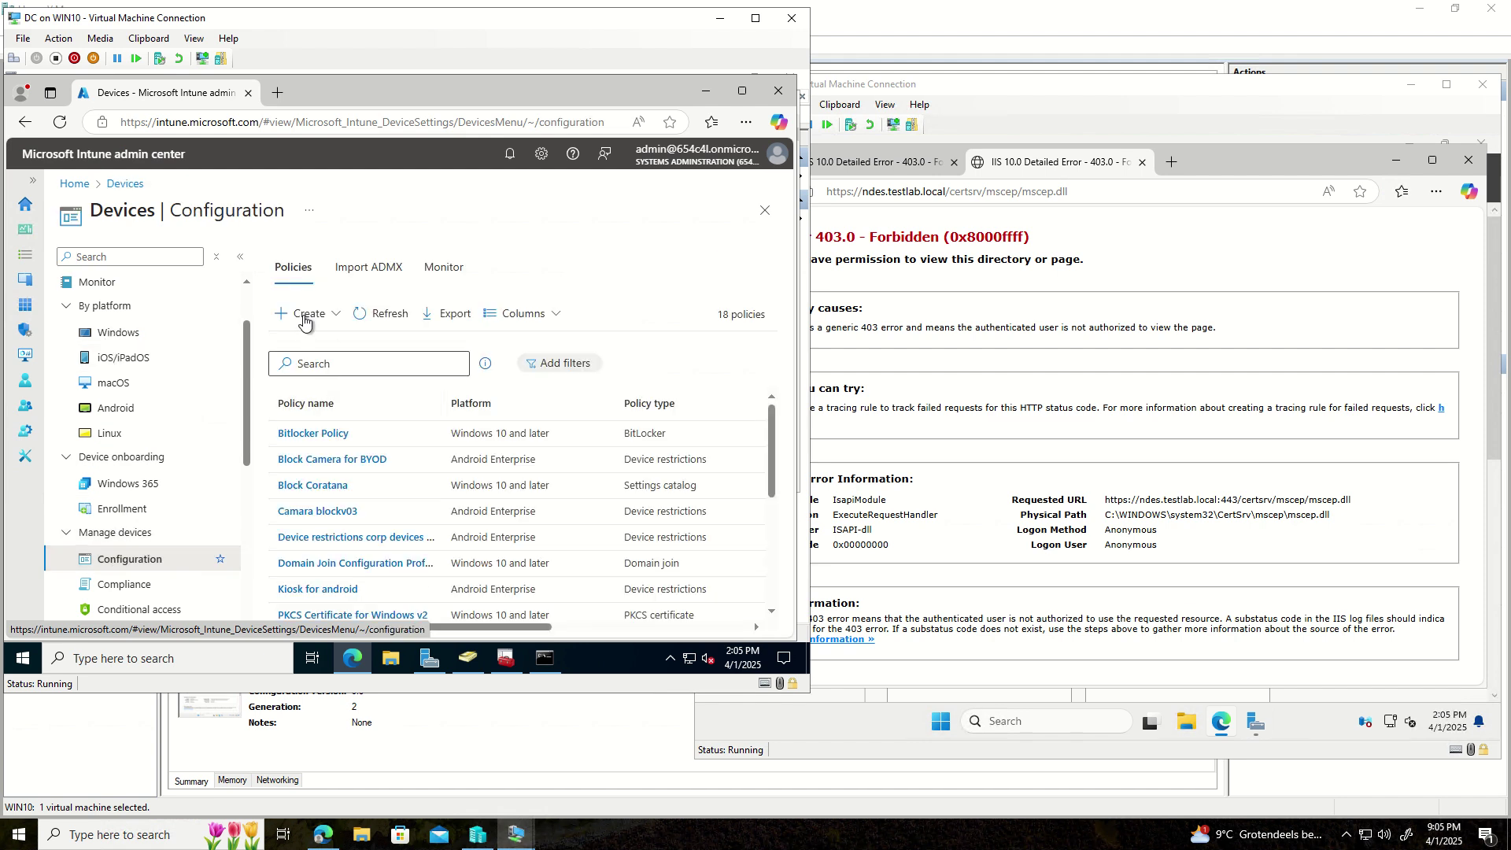
click(304, 319)
- Create a new Windows 10 and later policy using the Templates > Trusted certificate template
click(325, 339)
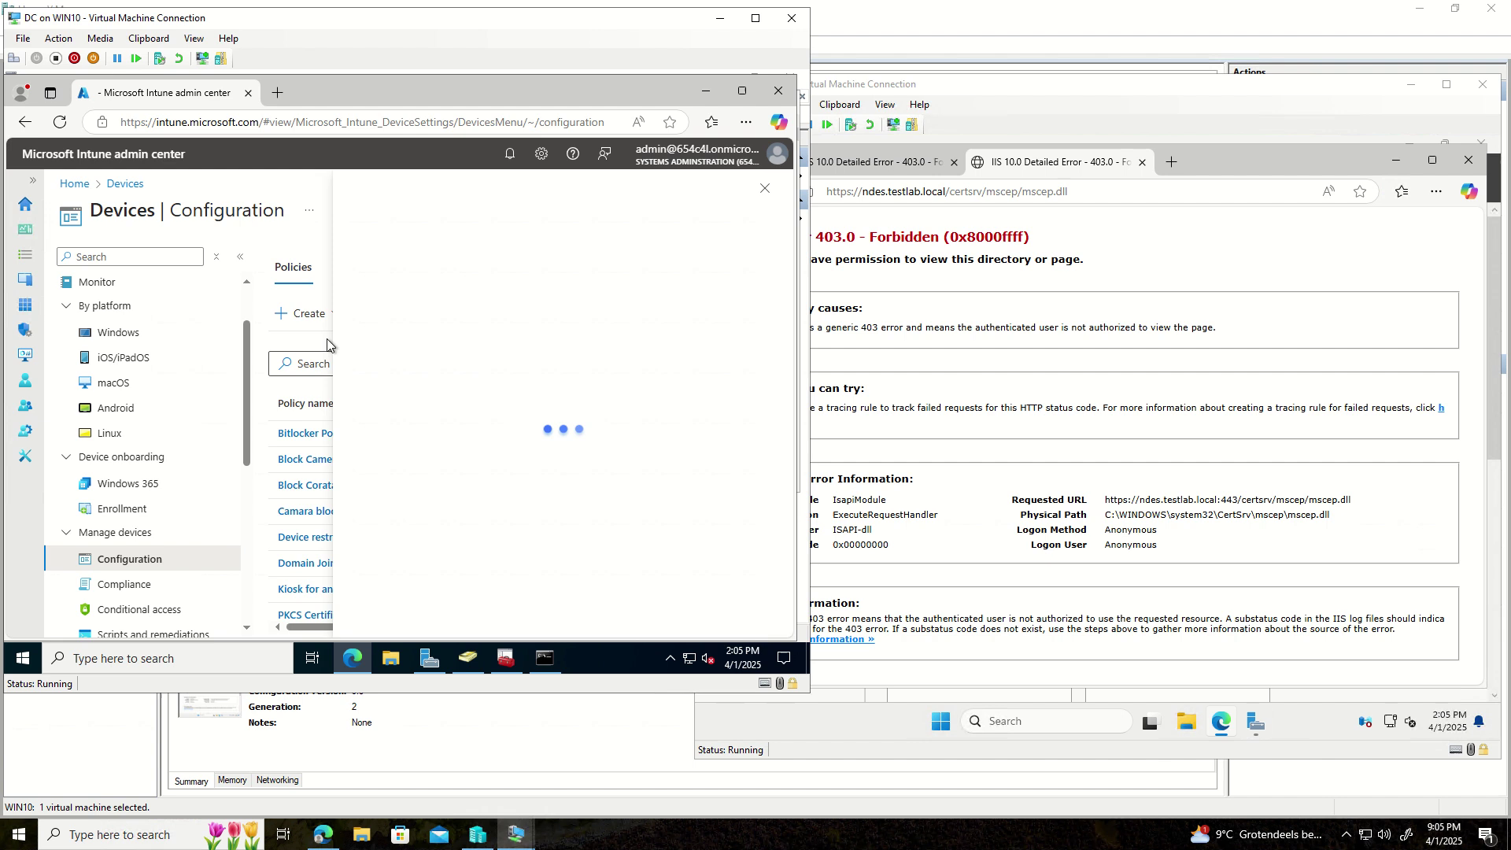
click(553, 268)
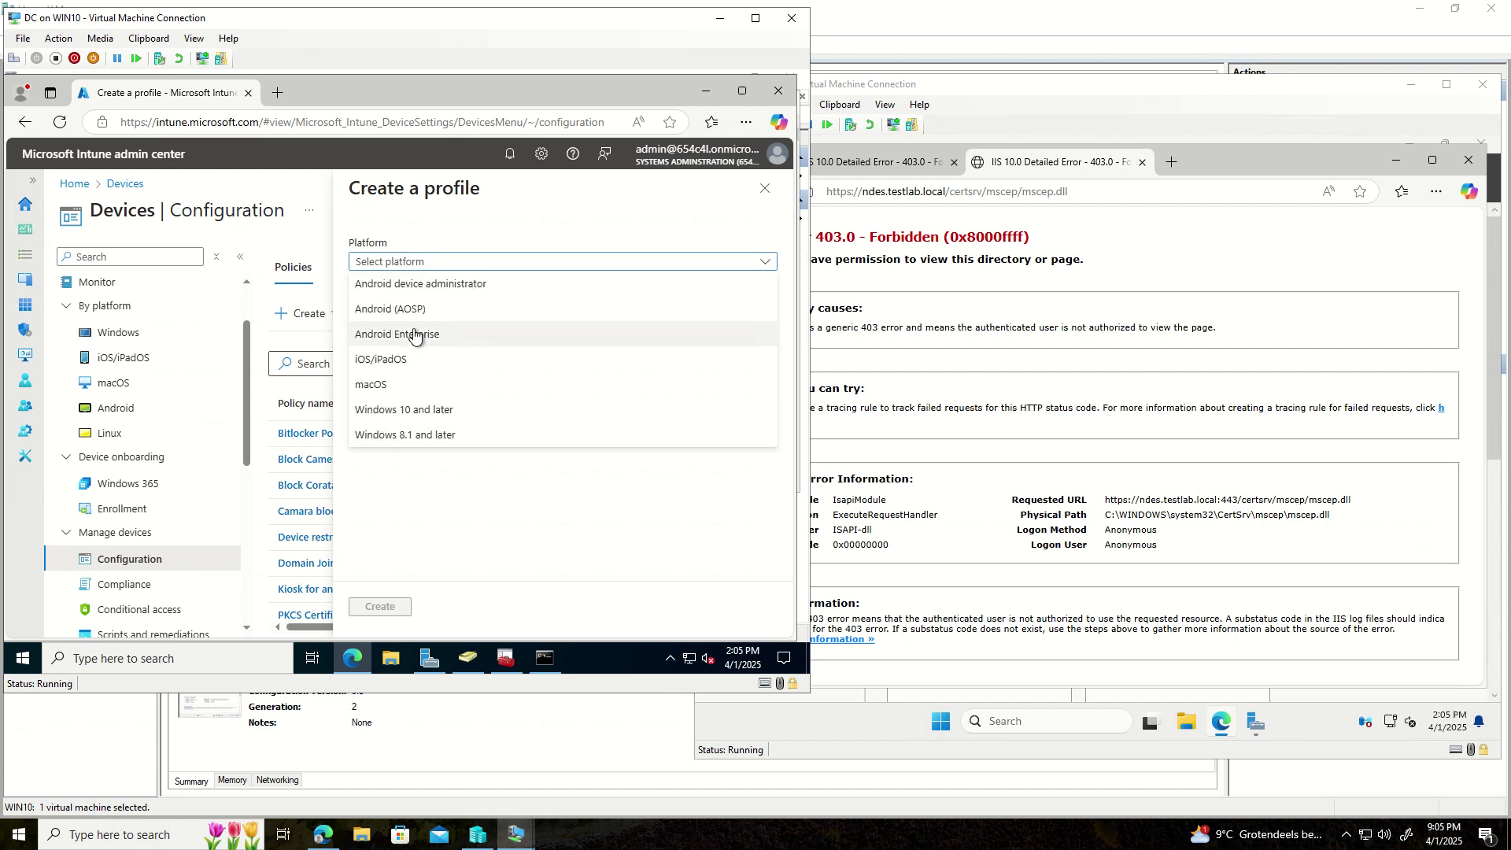
click(404, 413)
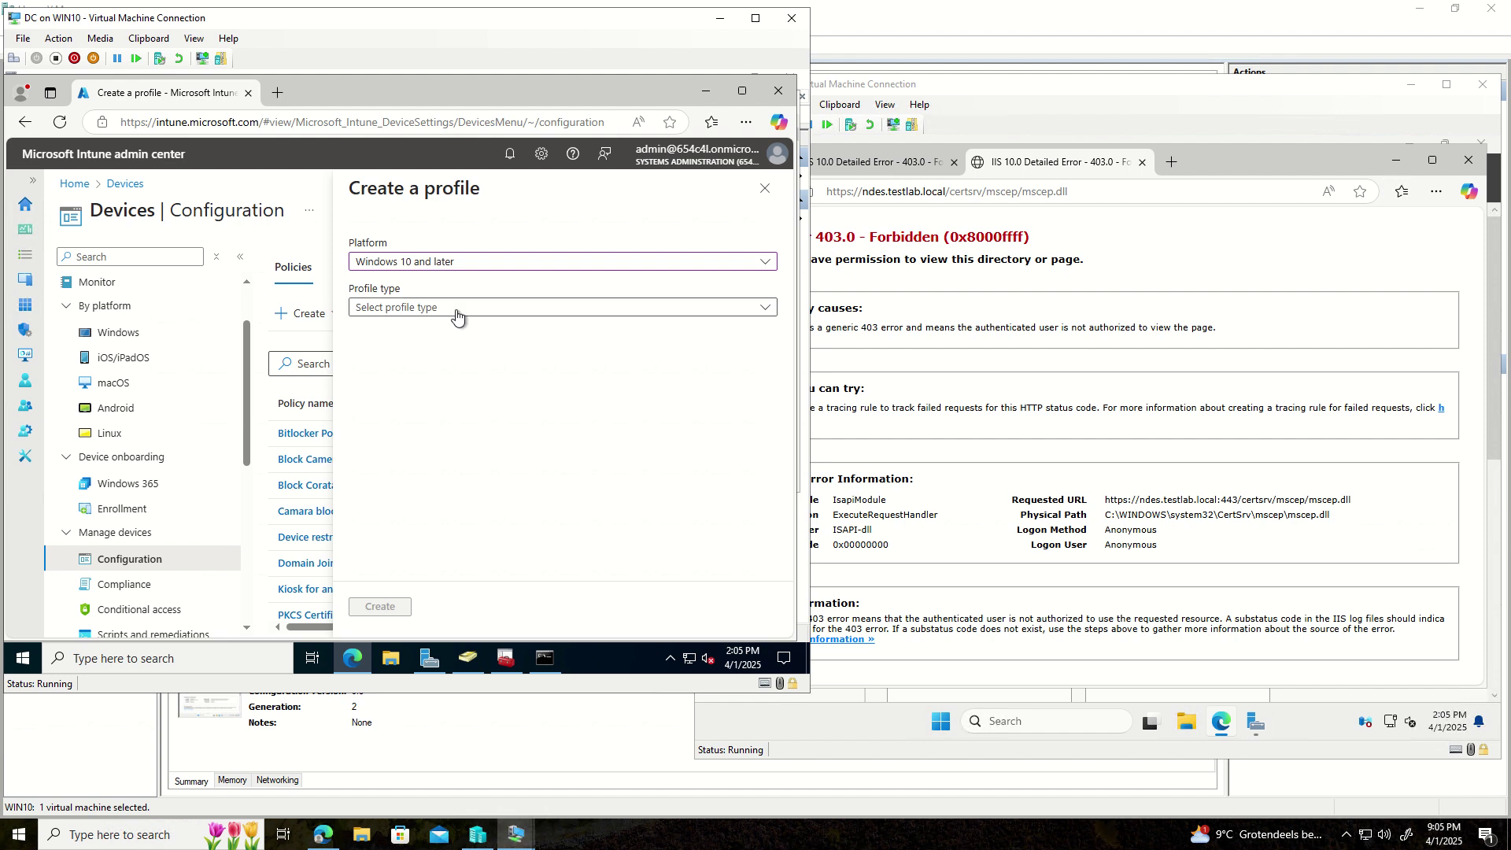
click(456, 313)
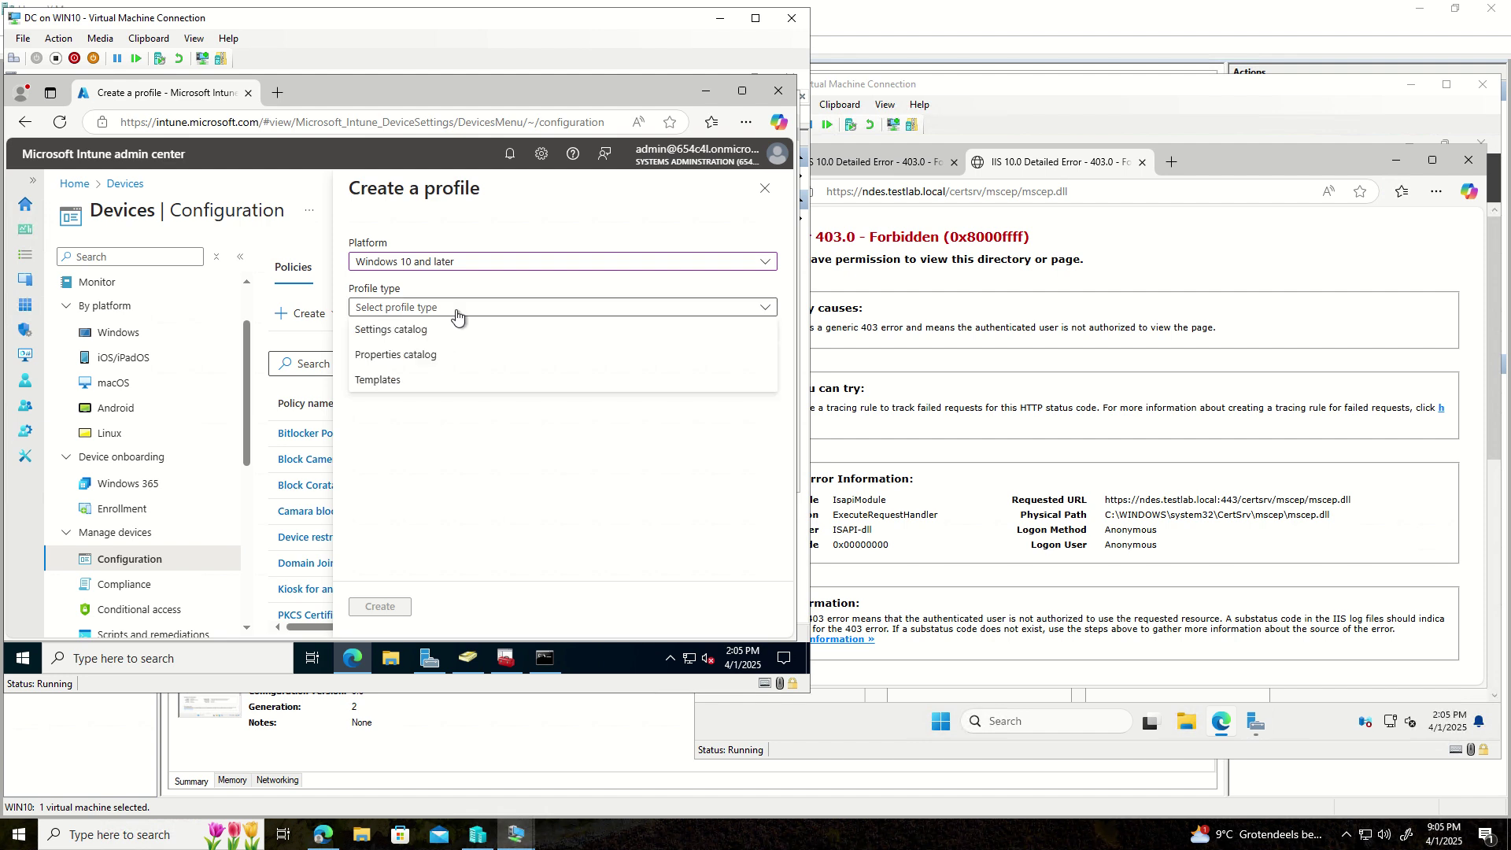
click(383, 382)
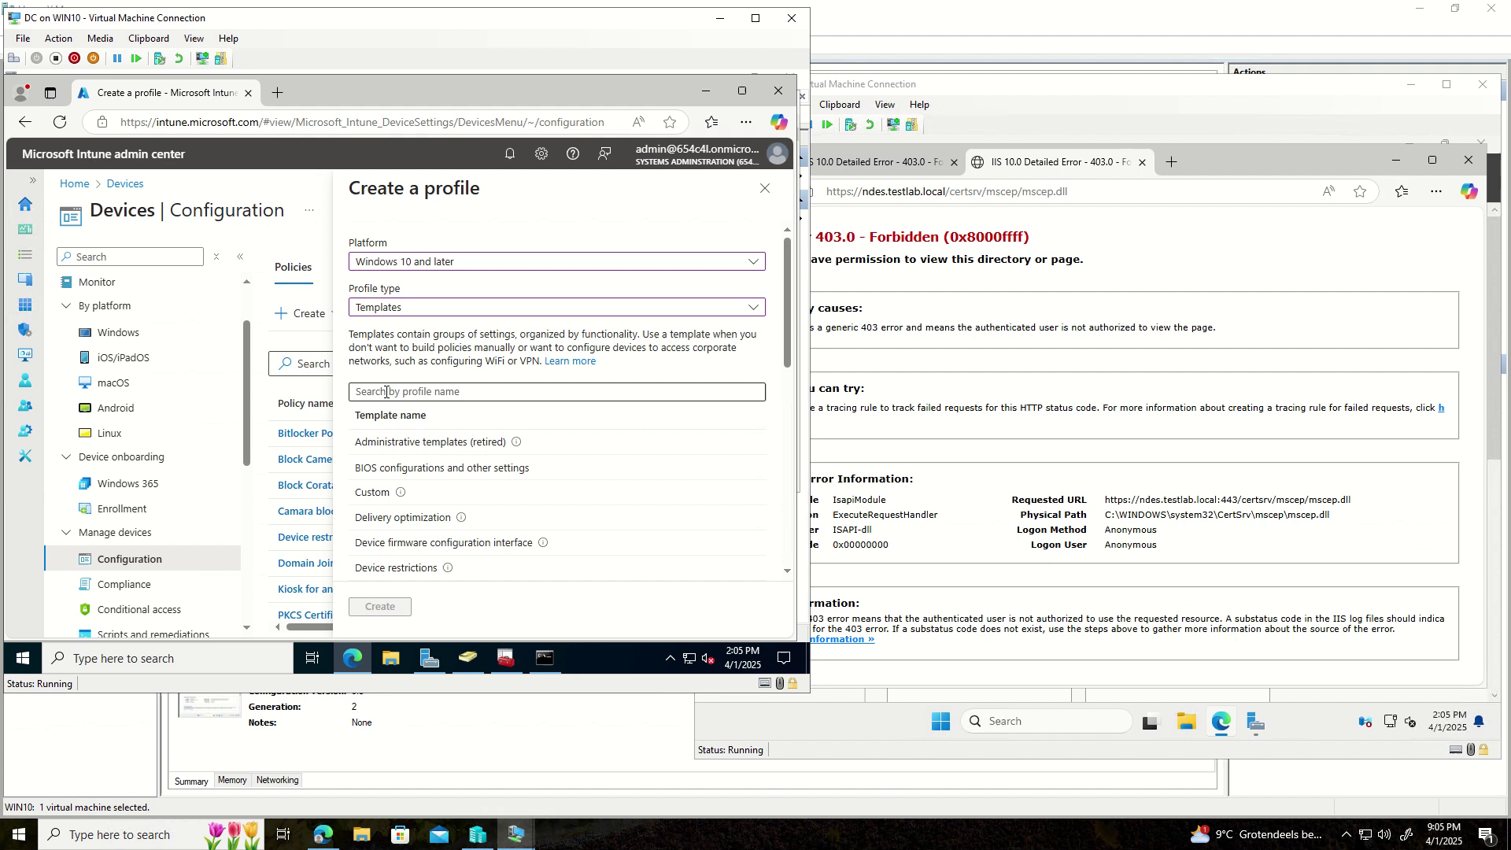
scroll(438, 460, down, 2)
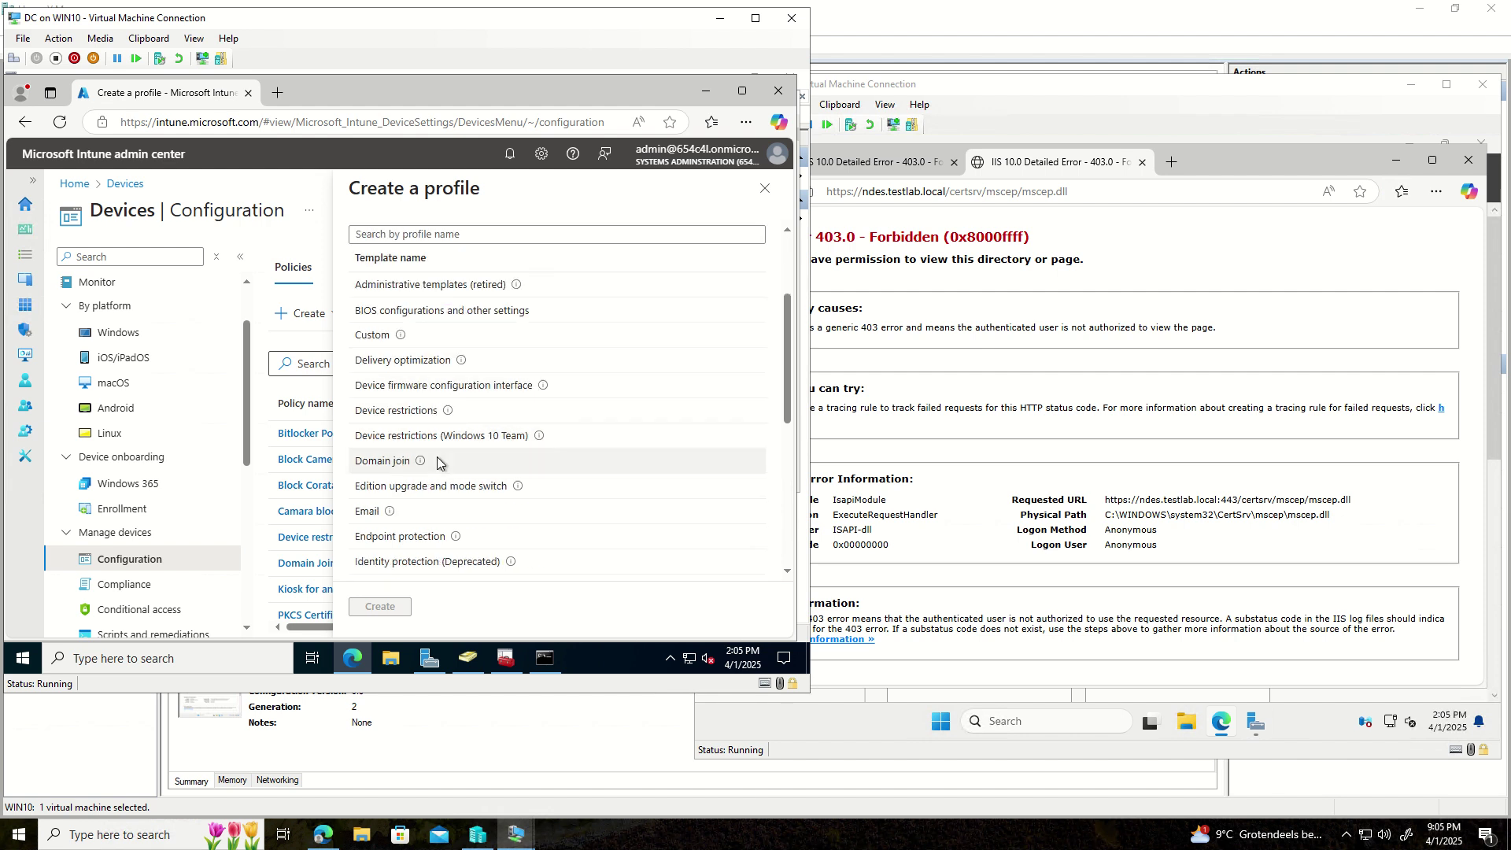
scroll(437, 461, down, 1)
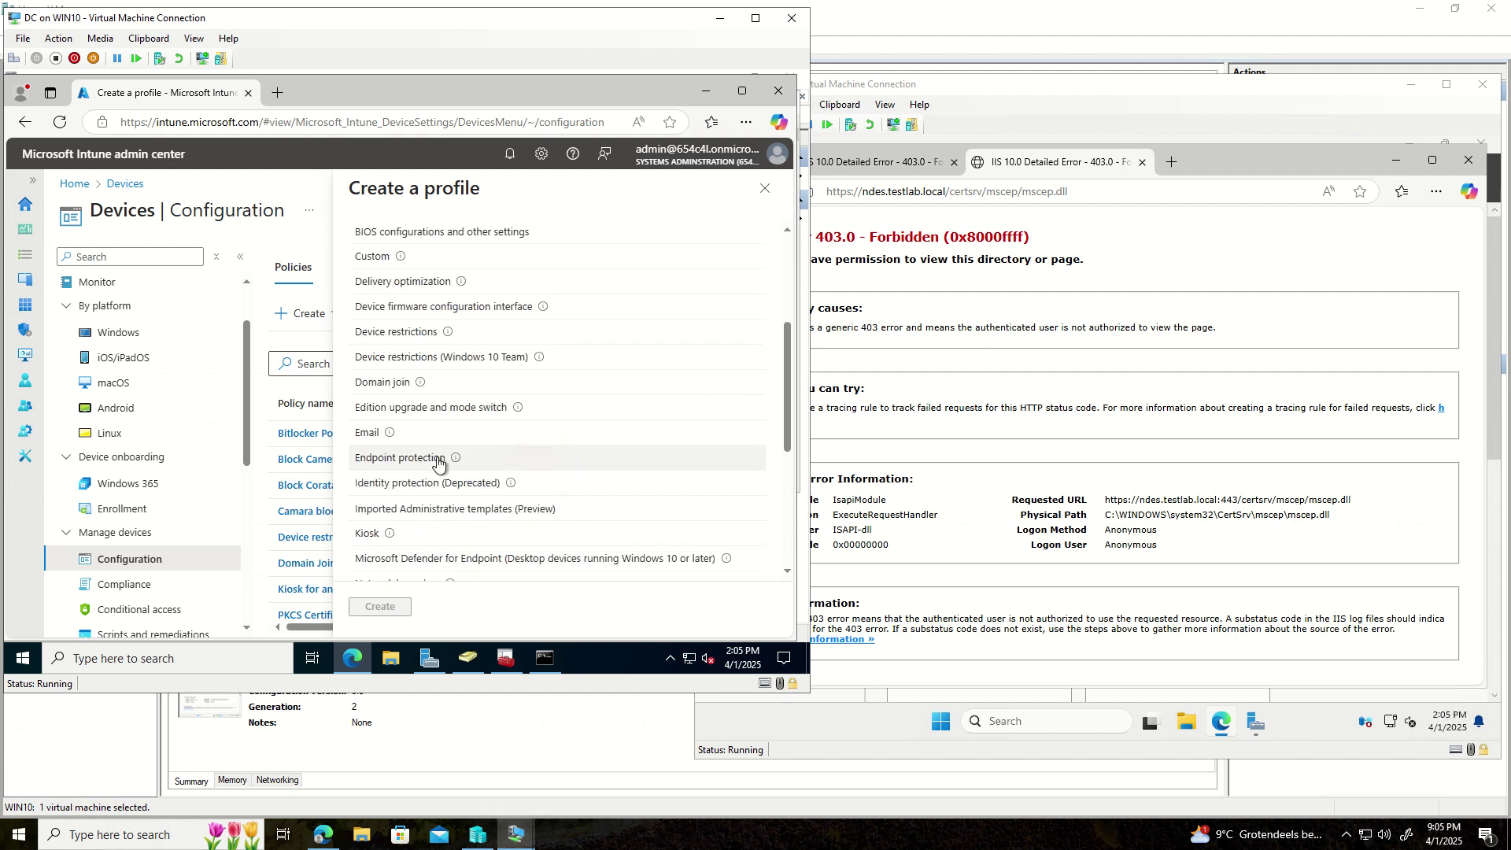
scroll(436, 456, down, 1)
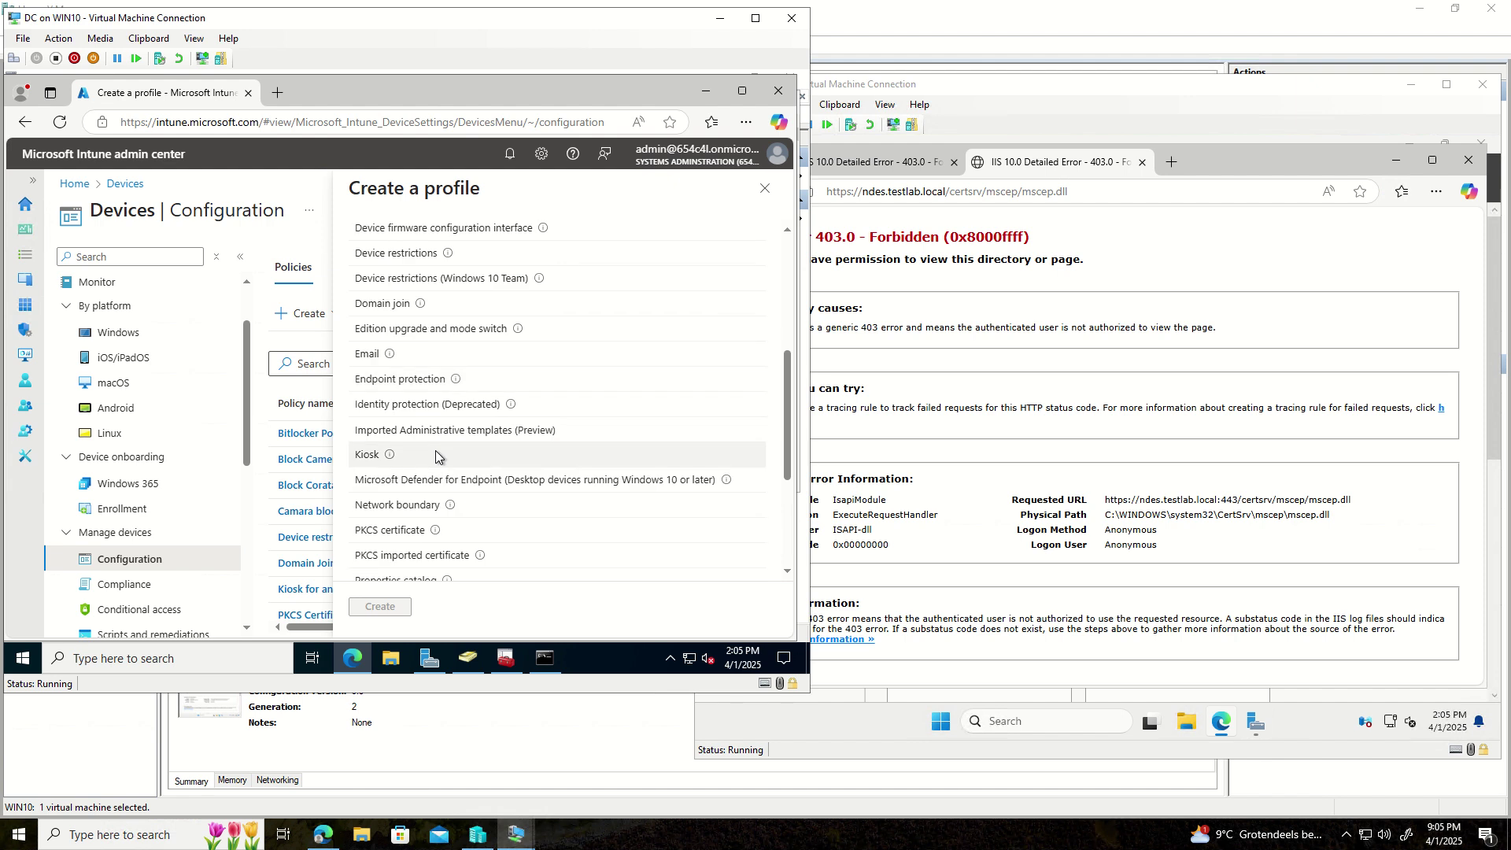
scroll(436, 450, down, 2)
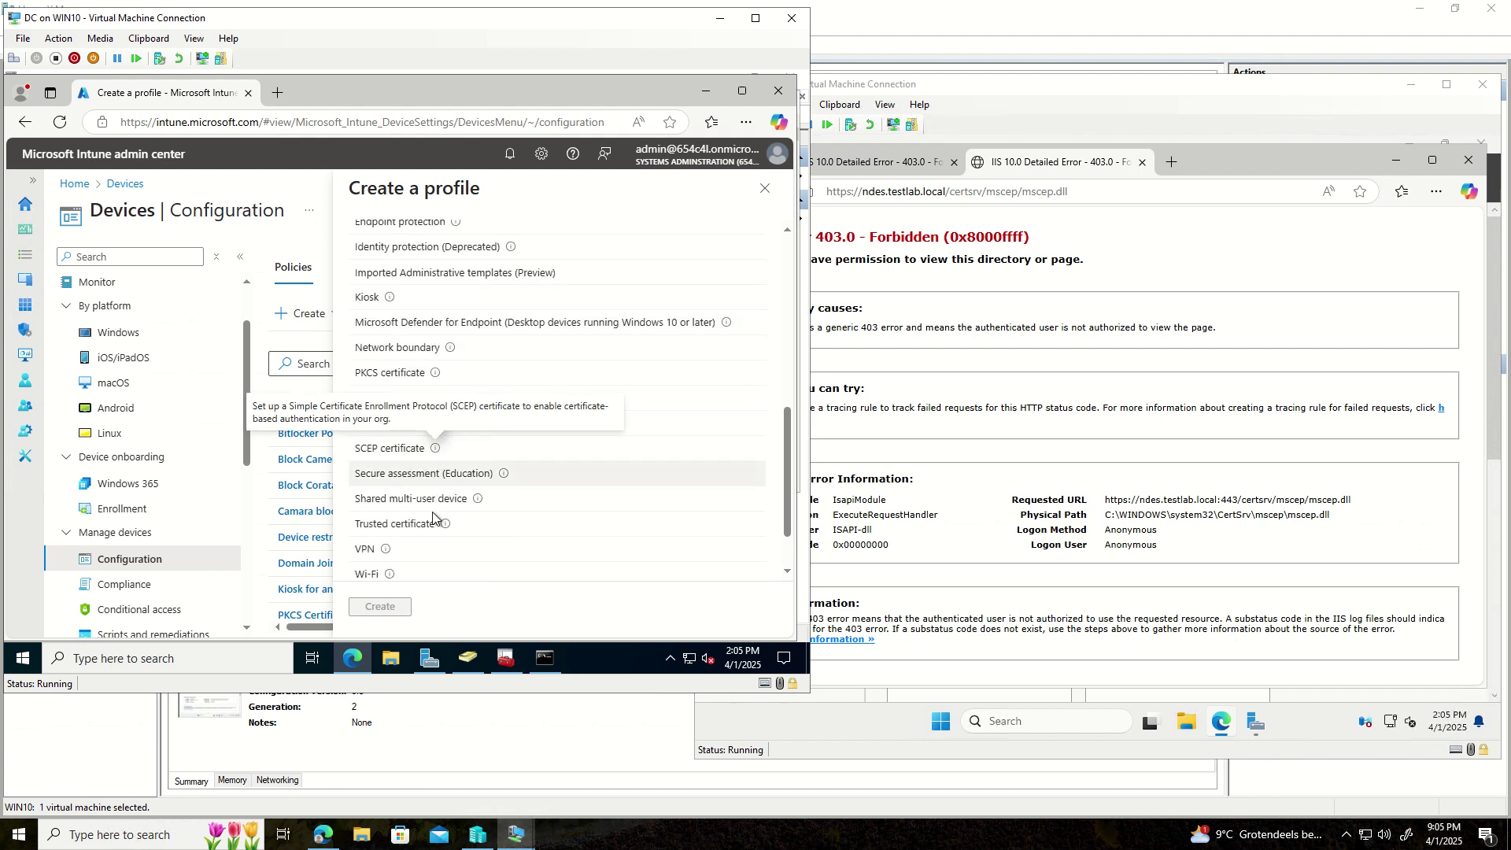
click(406, 524)
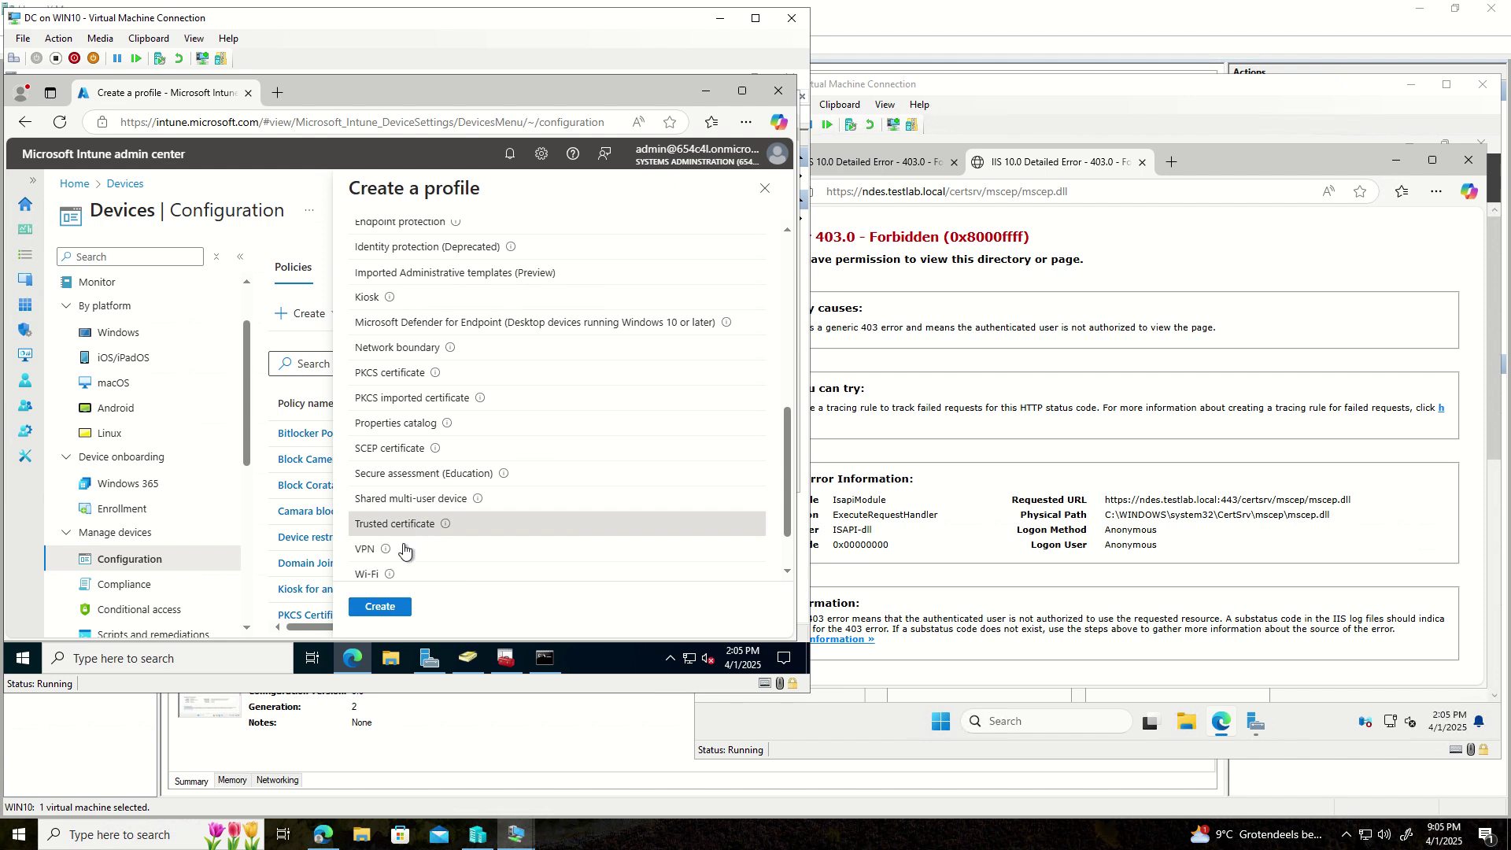
click(395, 604)
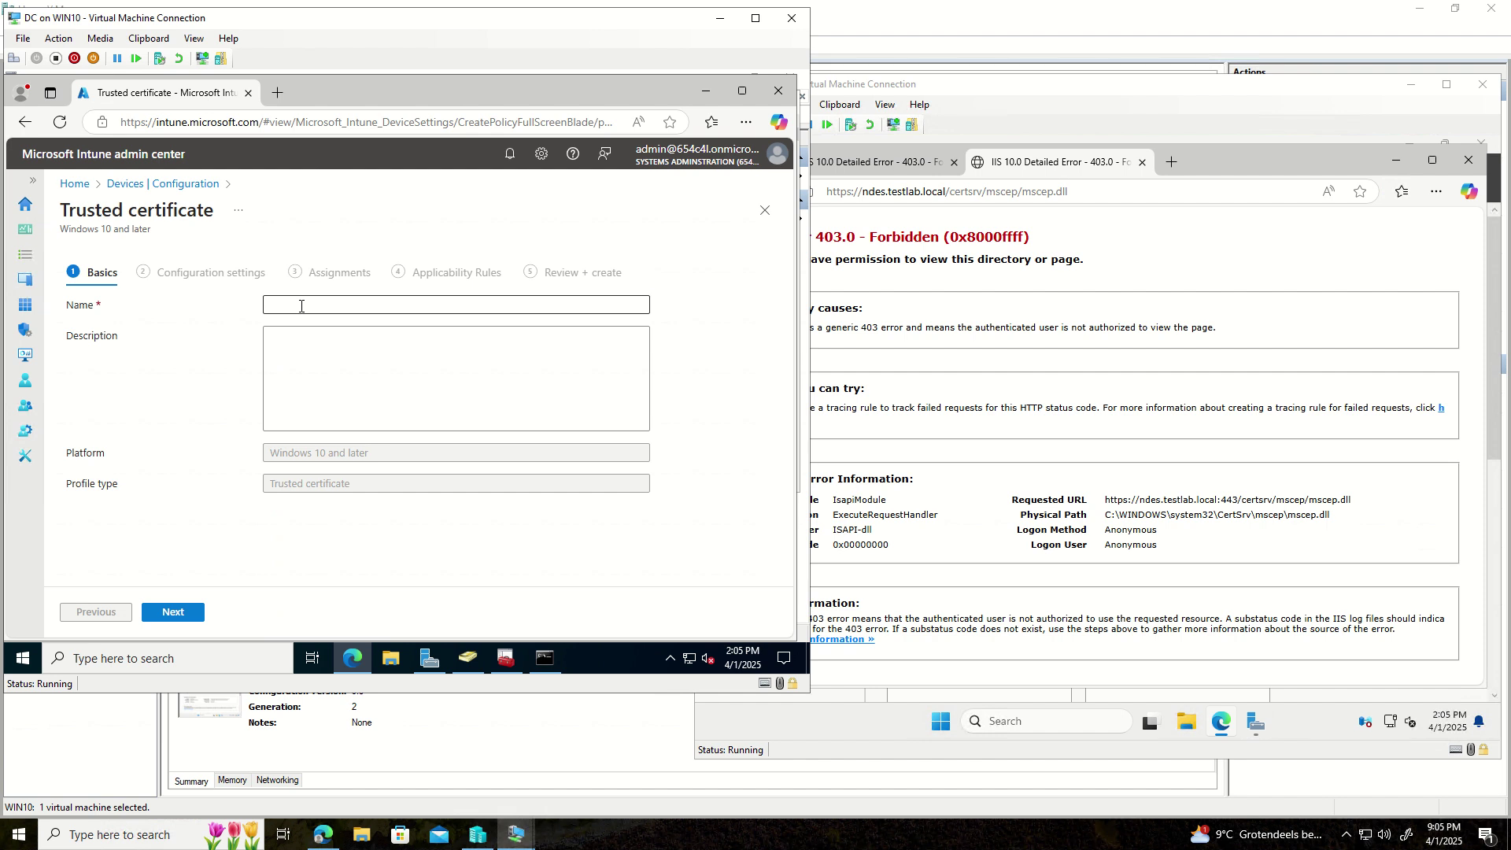
click(301, 306)
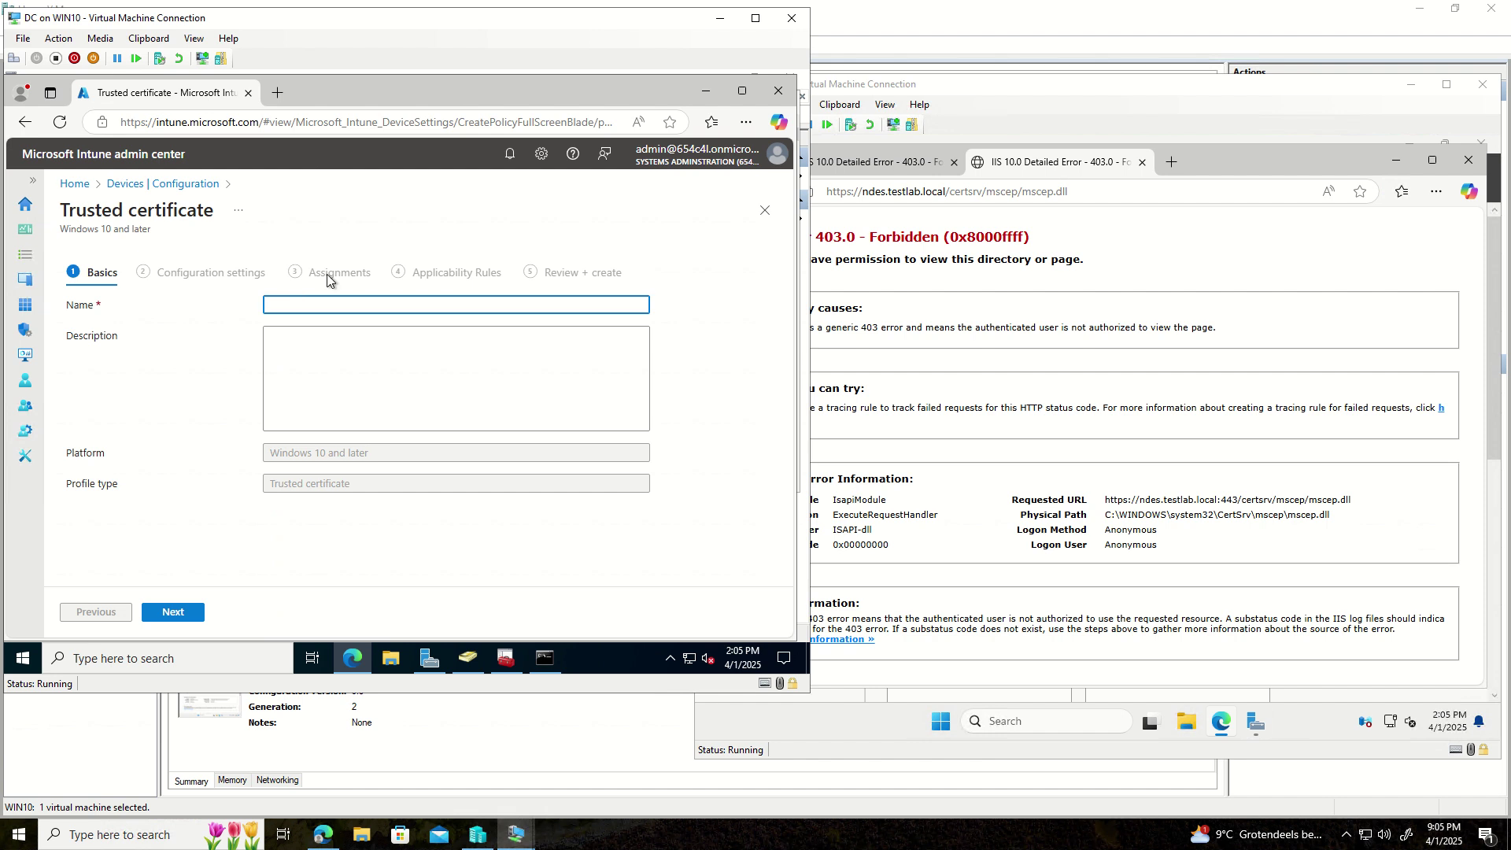
- Name the trusted certificate profile 'Root CA2'
text(Tr)
text(ust cer)
key(BackSpace)
key(BackSpace)
key(BackSpace)
key(BackSpace)
key(BackSpace)
key(BackSpace)
key(BackSpace)
key(BackSpace)
key(BackSpace)
text(Root C)
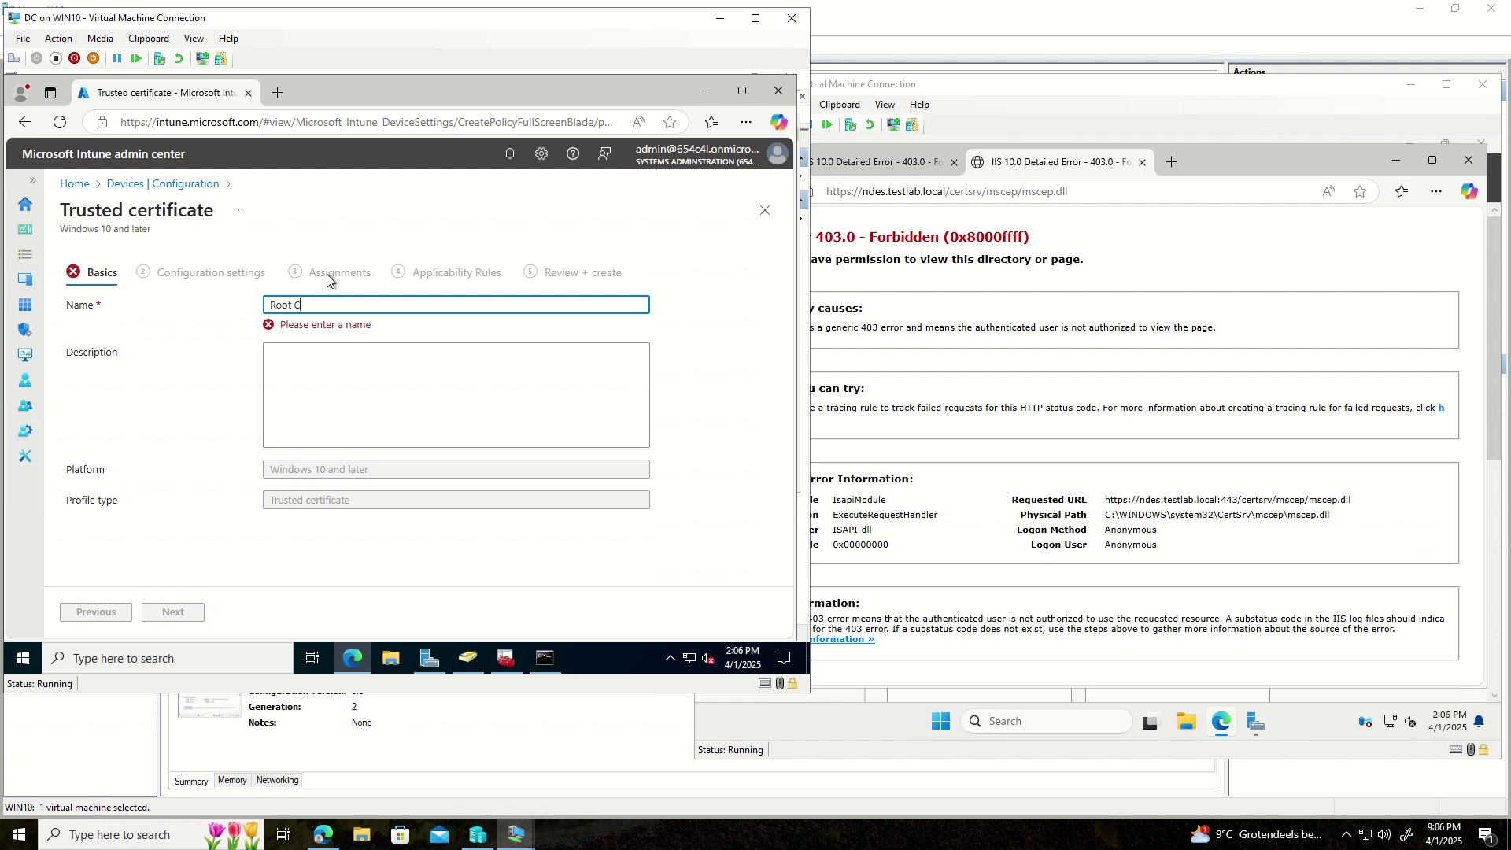
text(A)
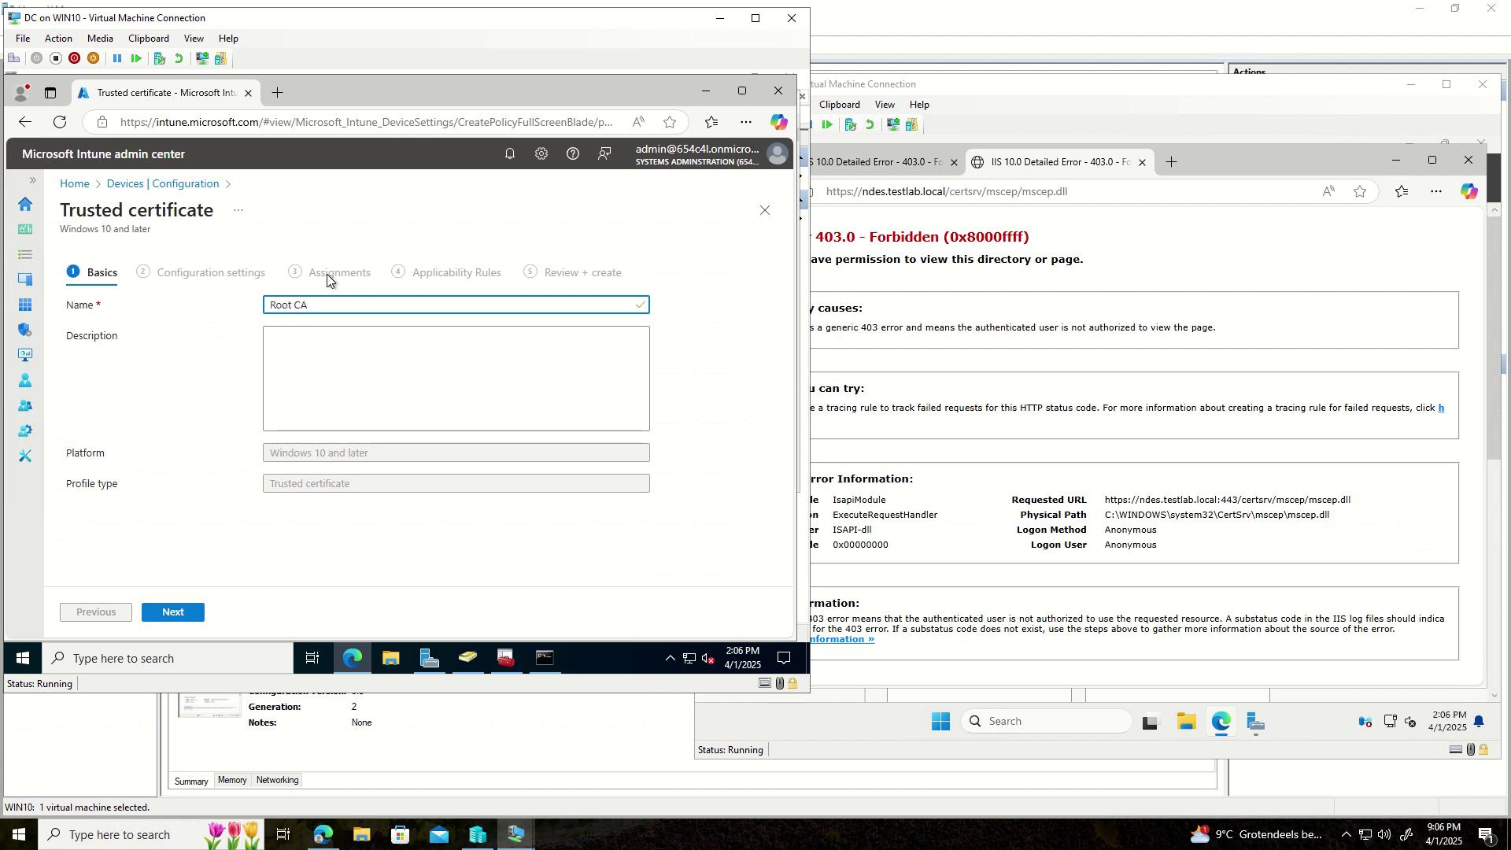
text(2)
- Upload RootCA2.cer as the profile's certificate file
click(175, 612)
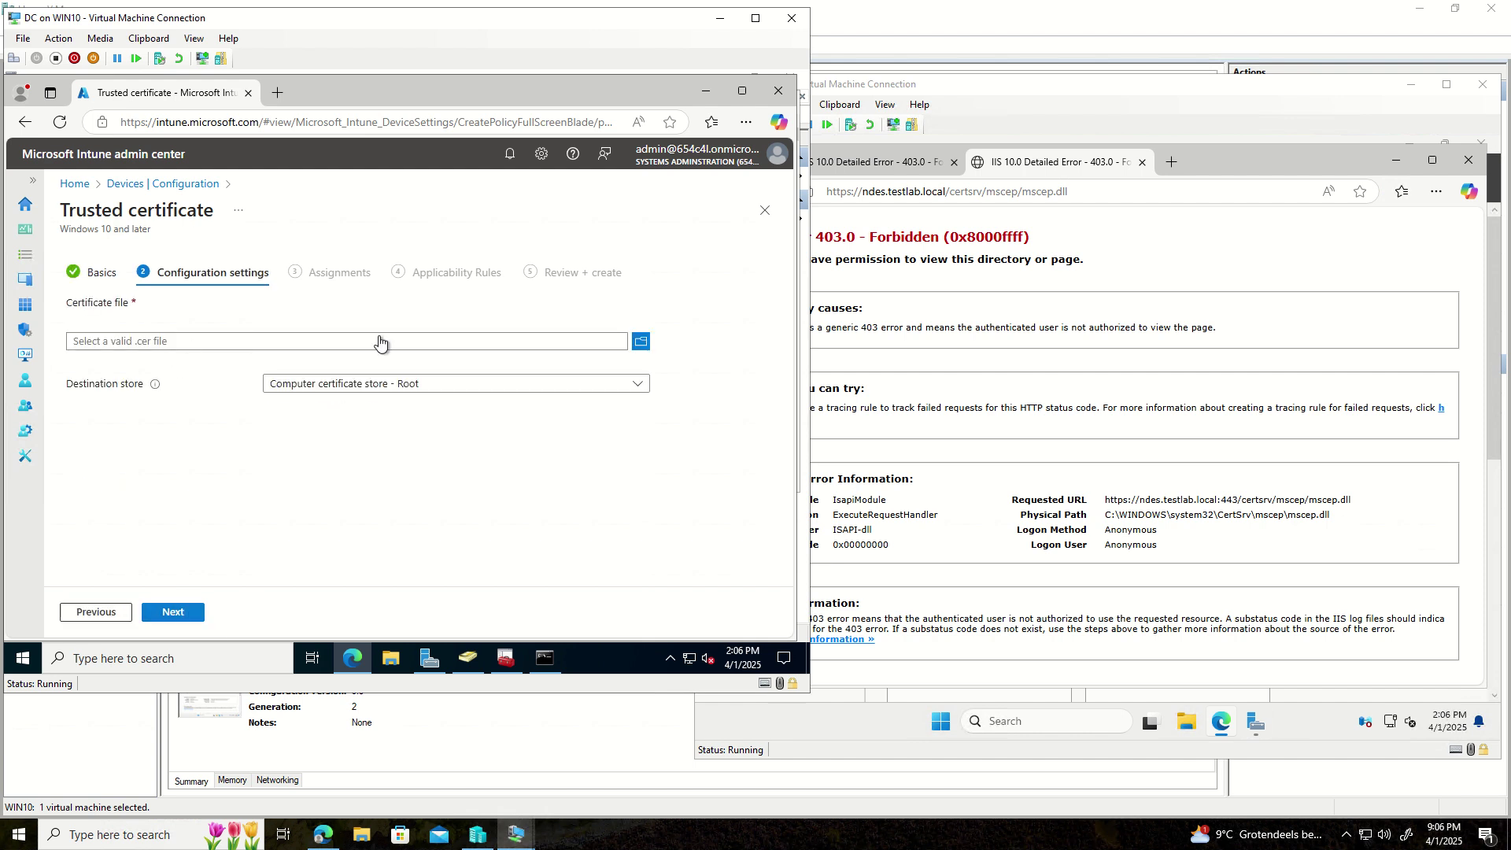
click(639, 344)
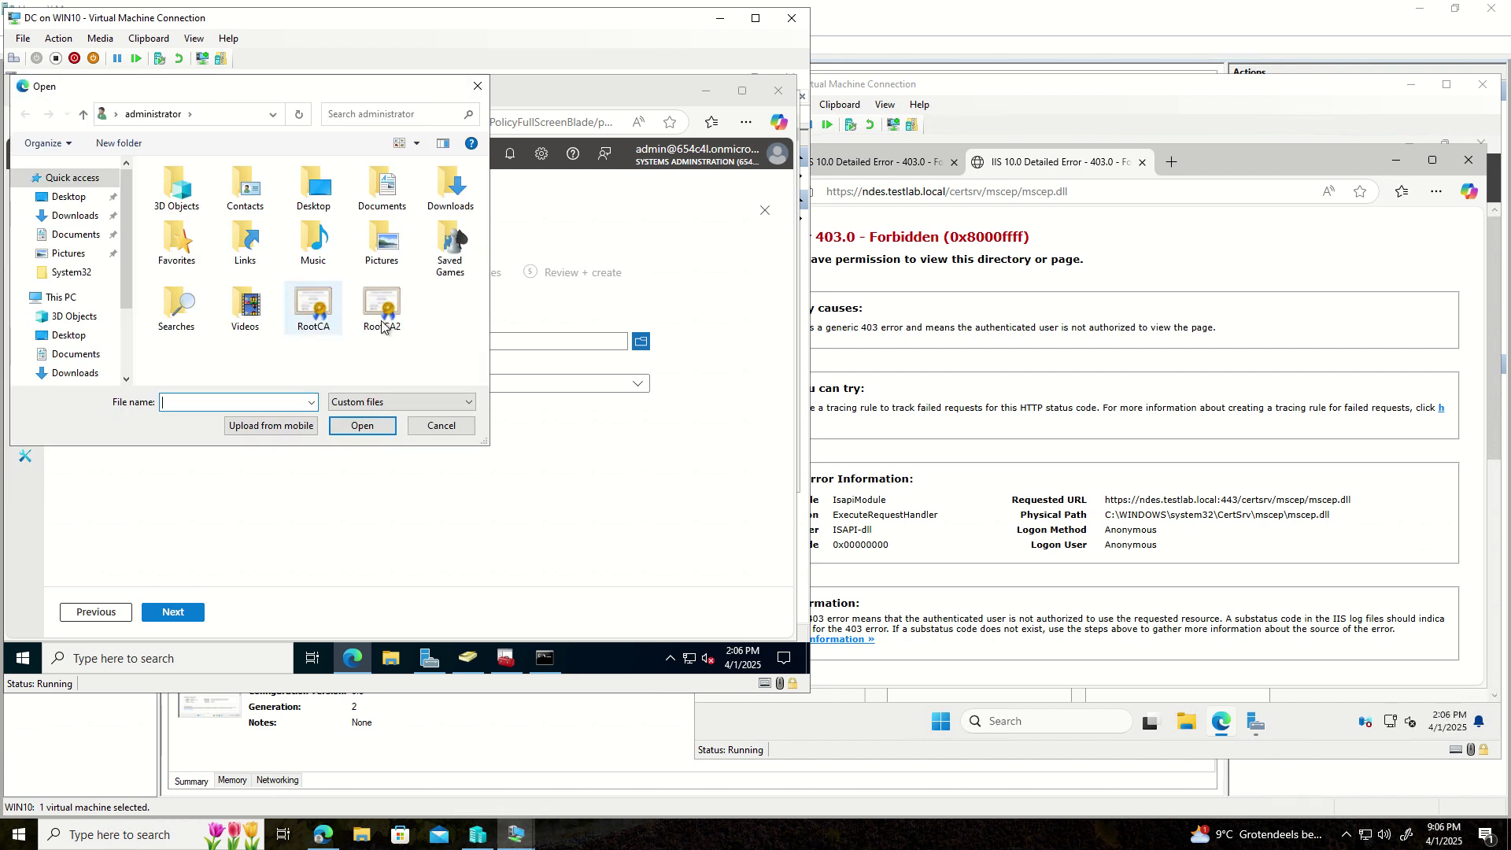
click(382, 308)
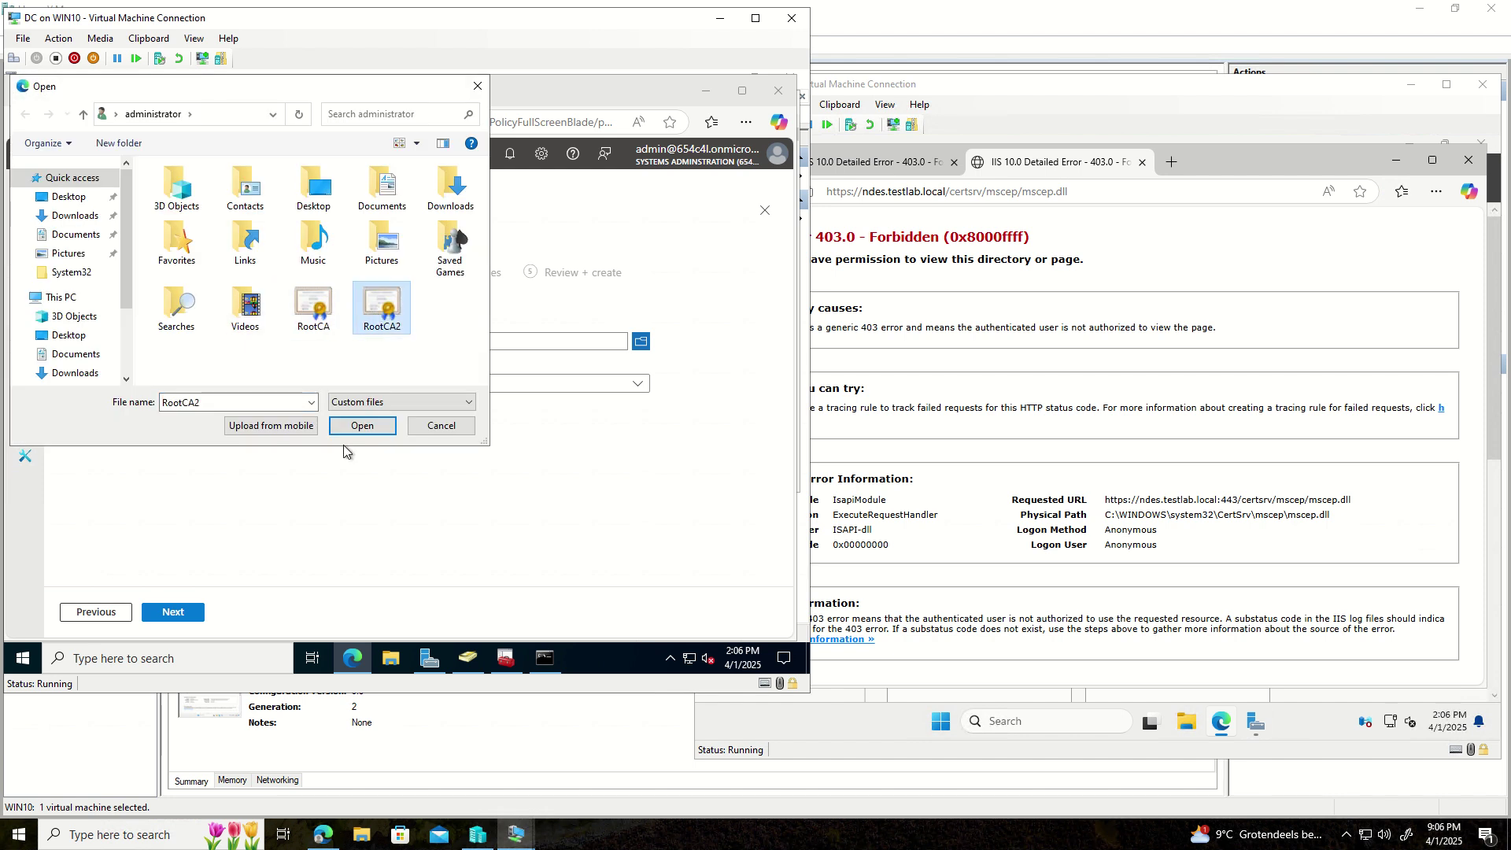
click(361, 426)
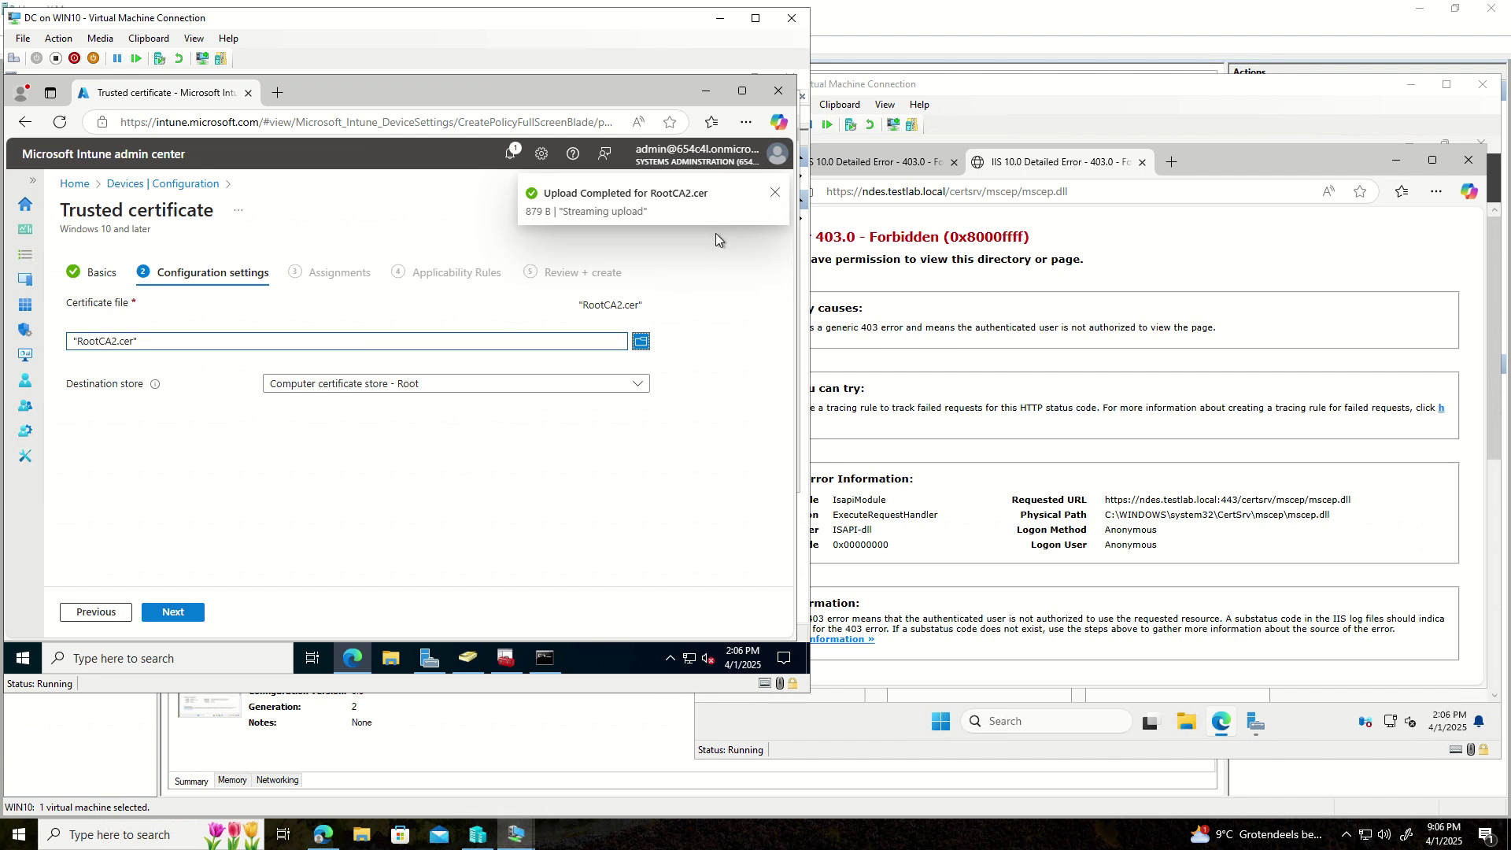
click(774, 193)
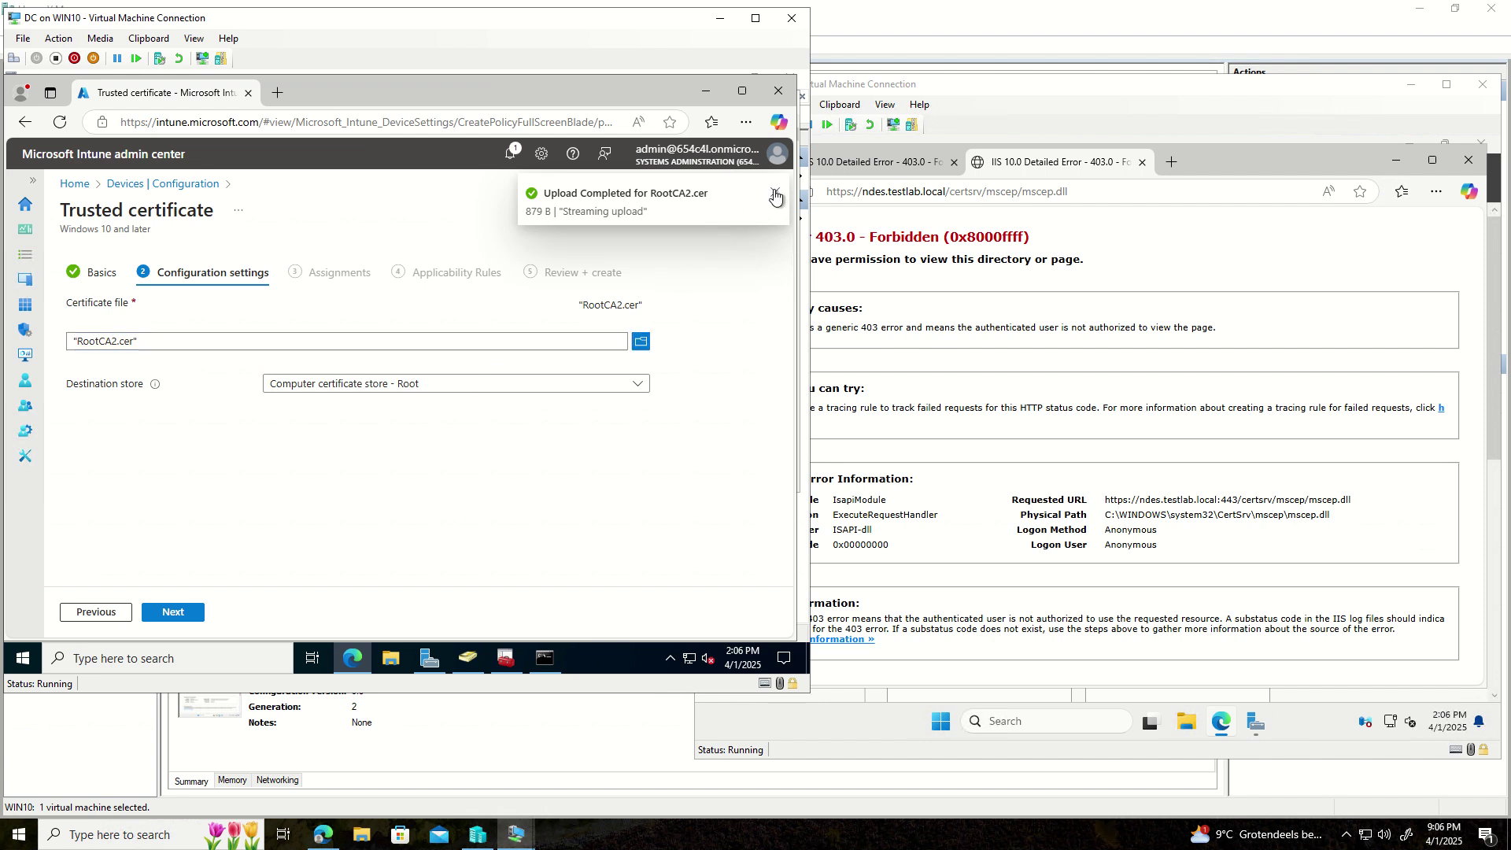
- Add and then remove the All users assignment, skip applicability rules, and create the profile
click(177, 612)
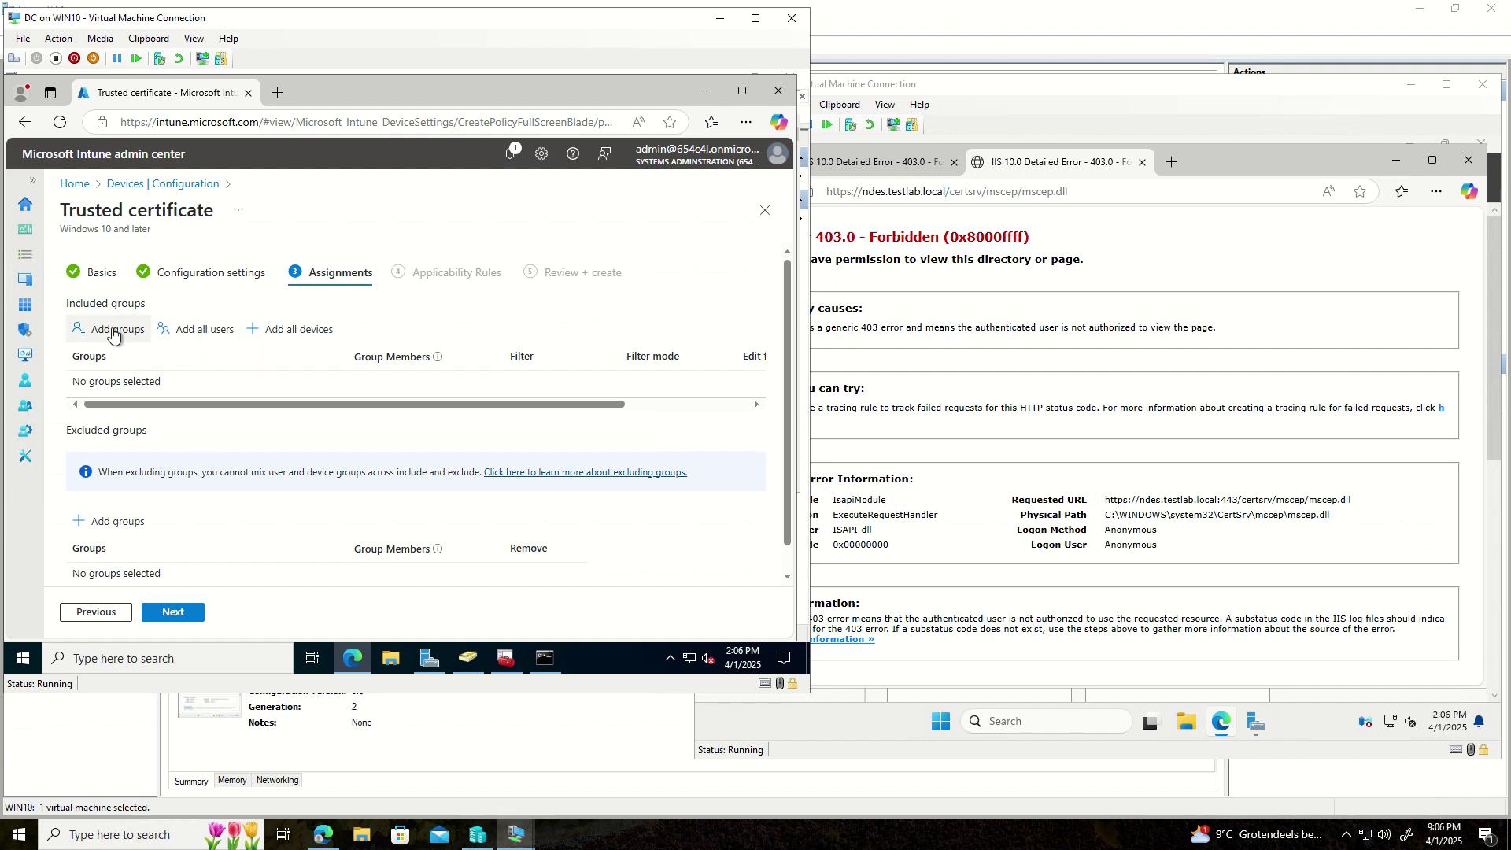
click(210, 334)
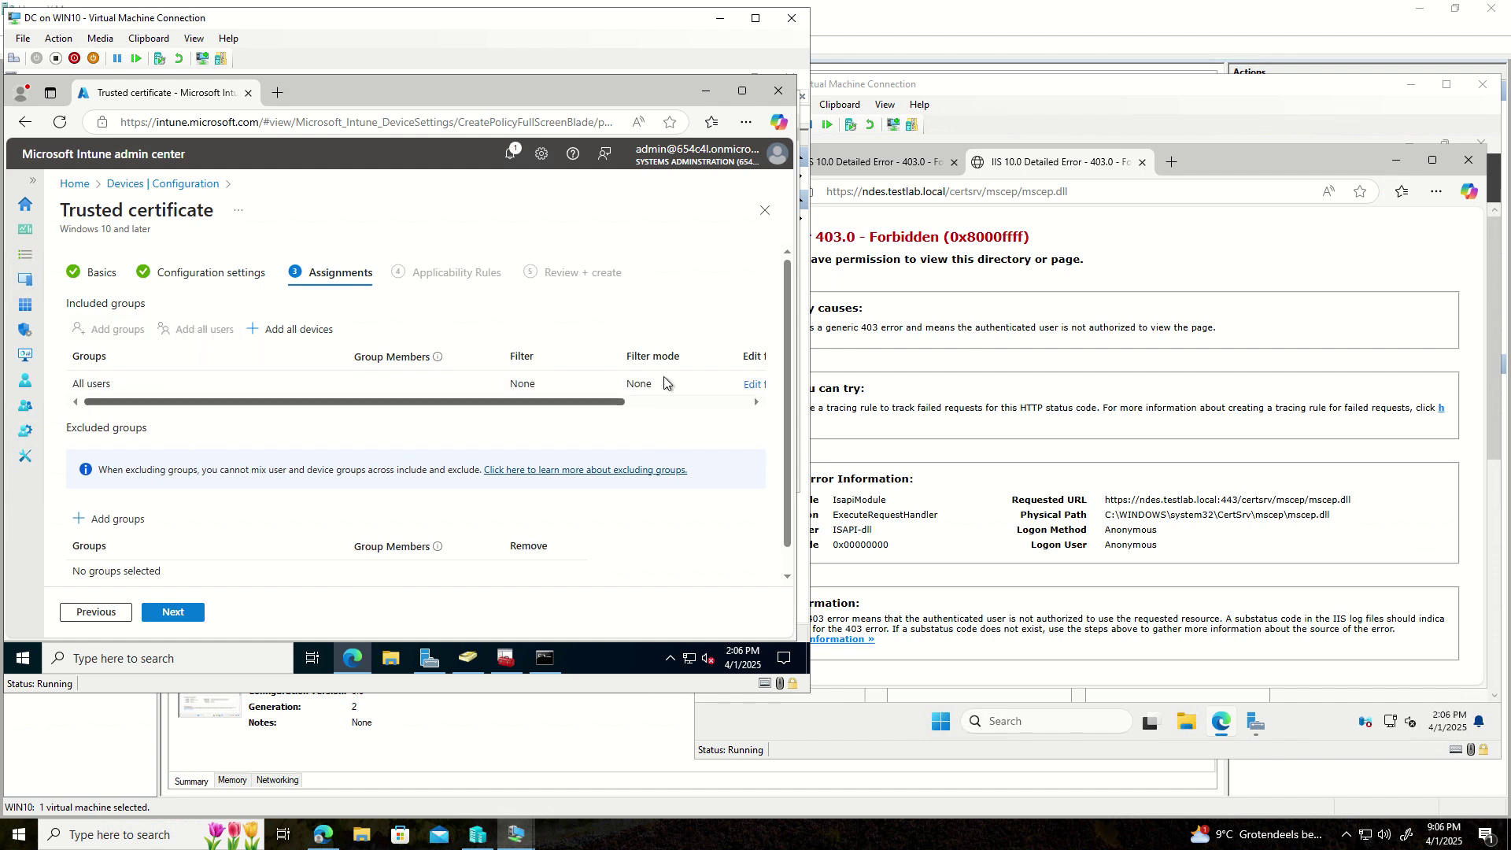
drag(565, 404, 686, 409)
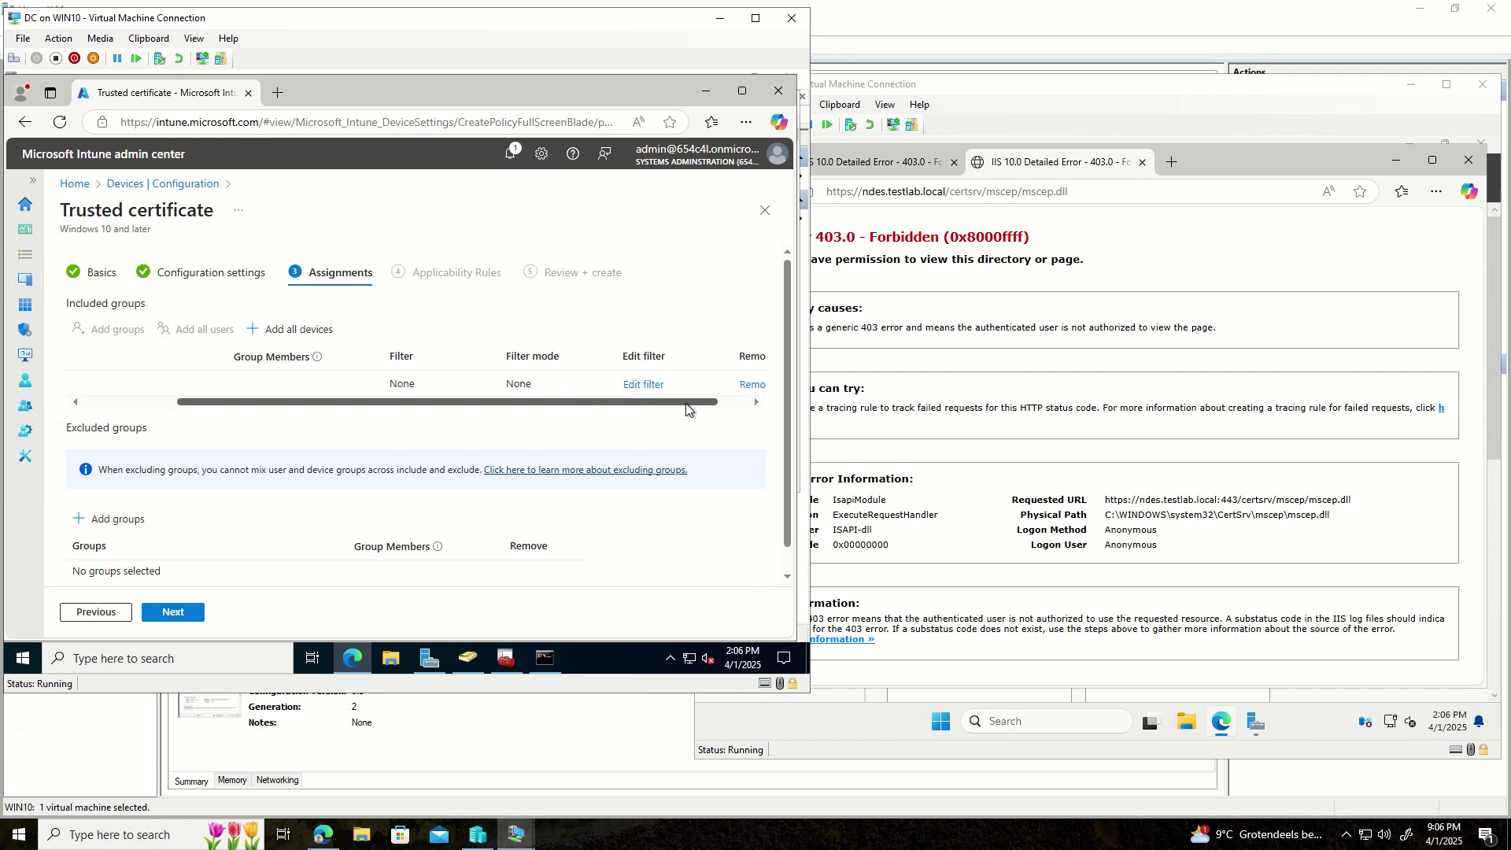
click(751, 385)
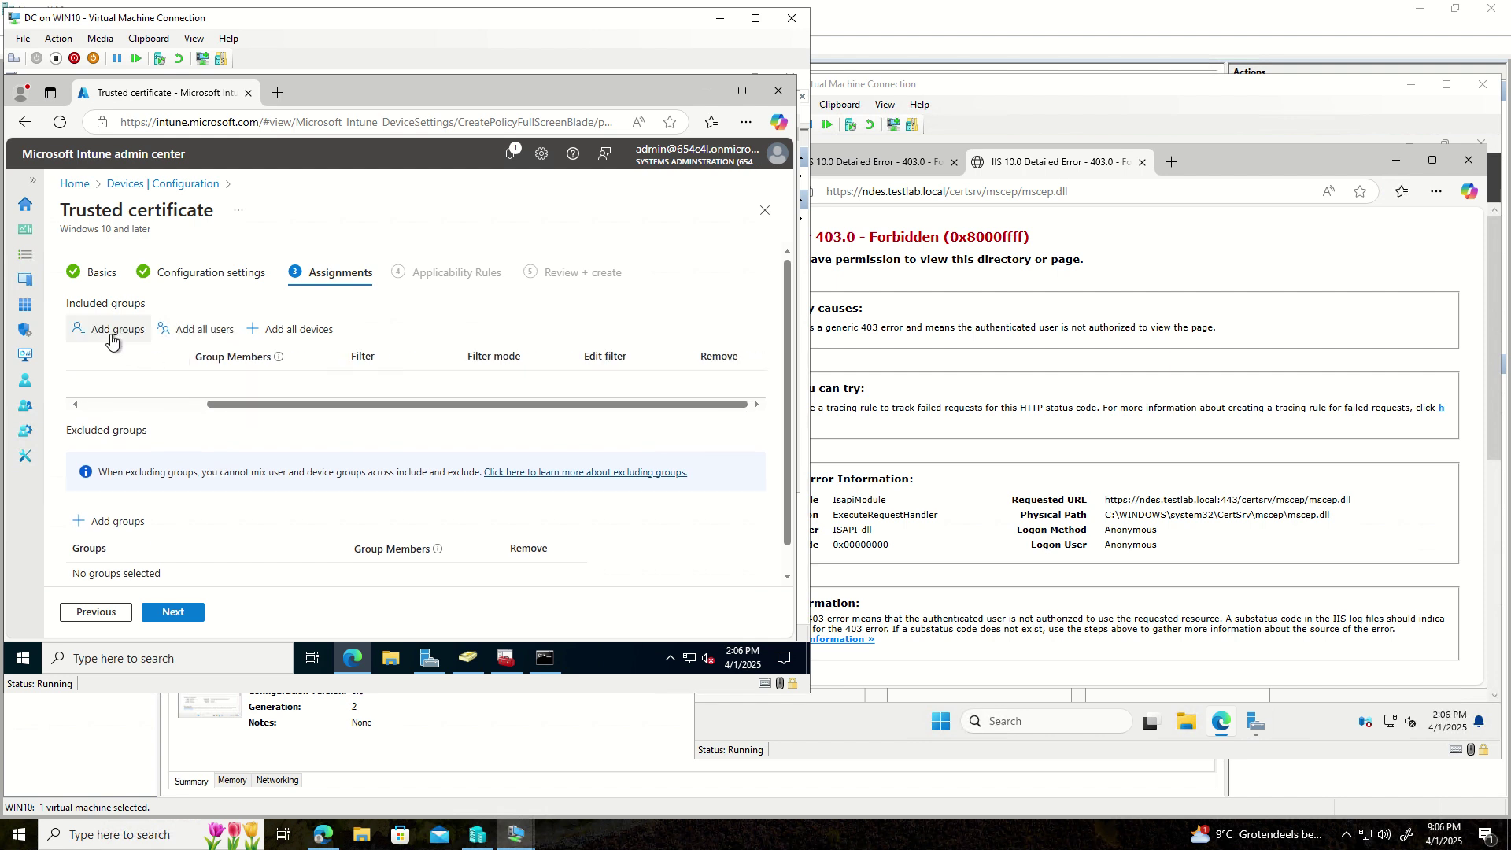
click(198, 613)
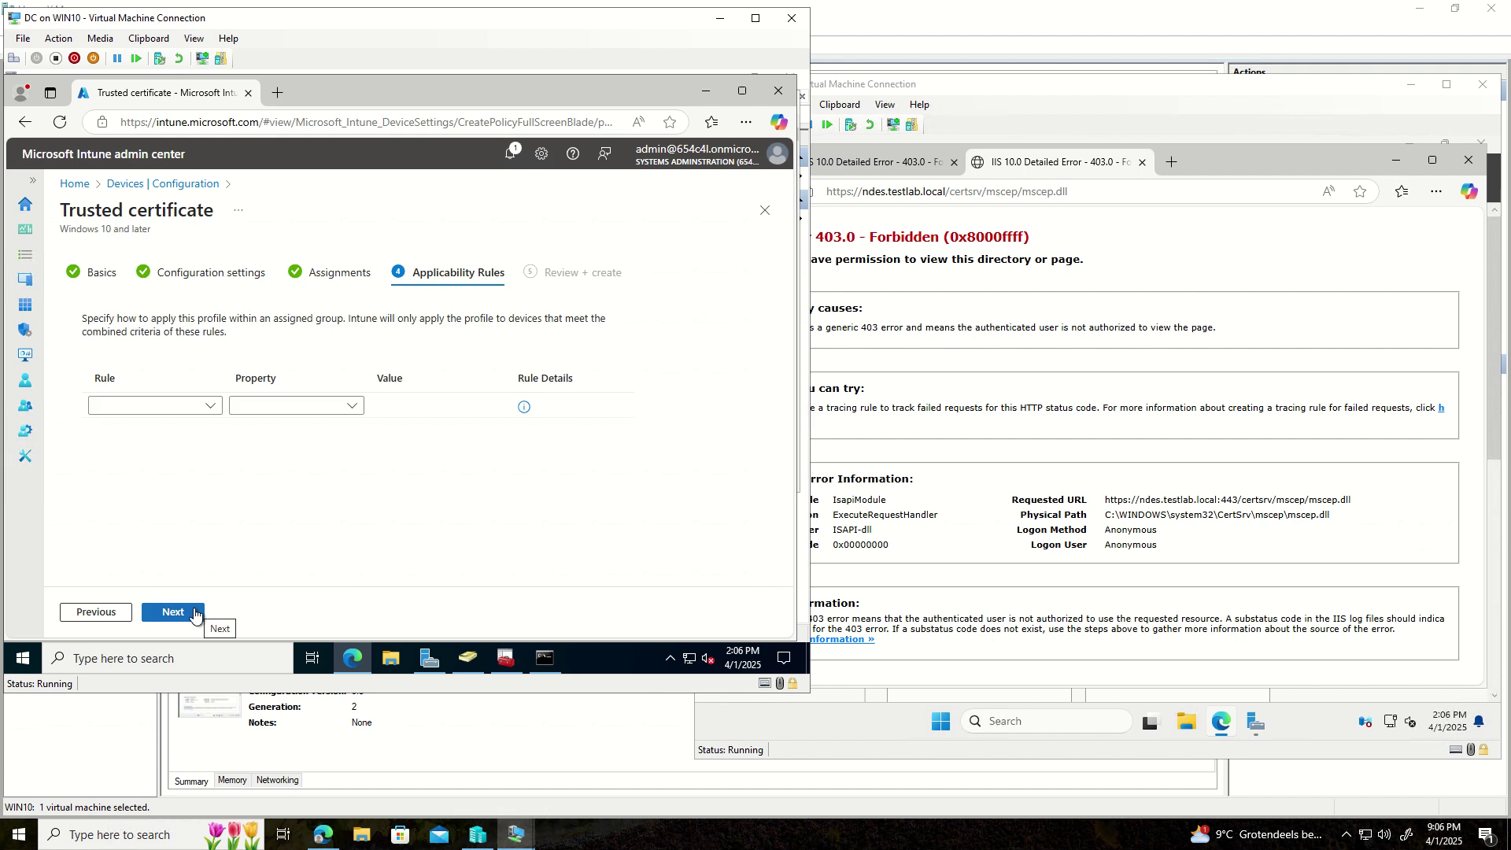
click(195, 613)
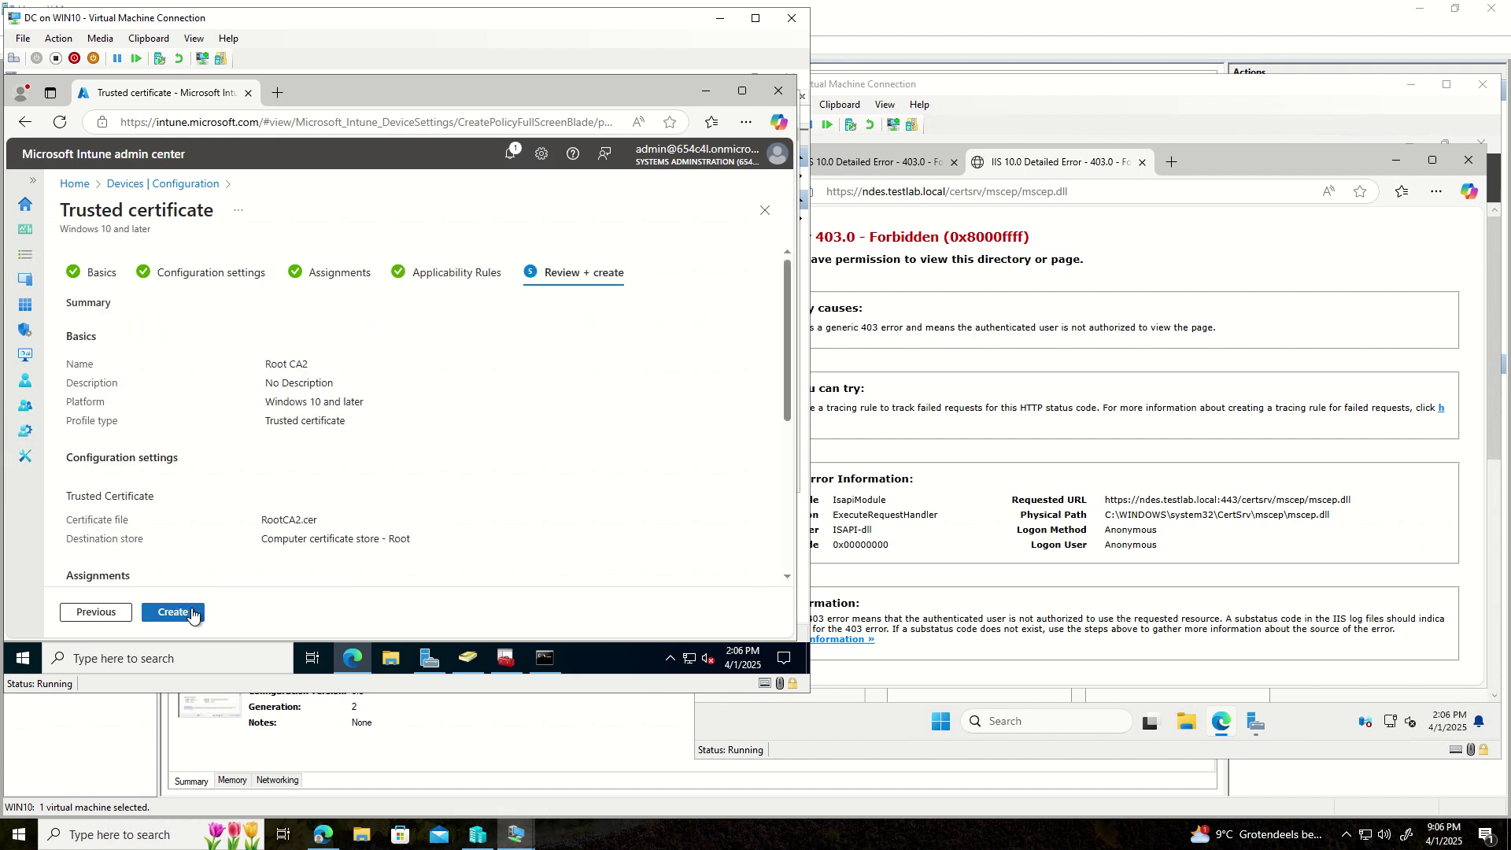
click(193, 613)
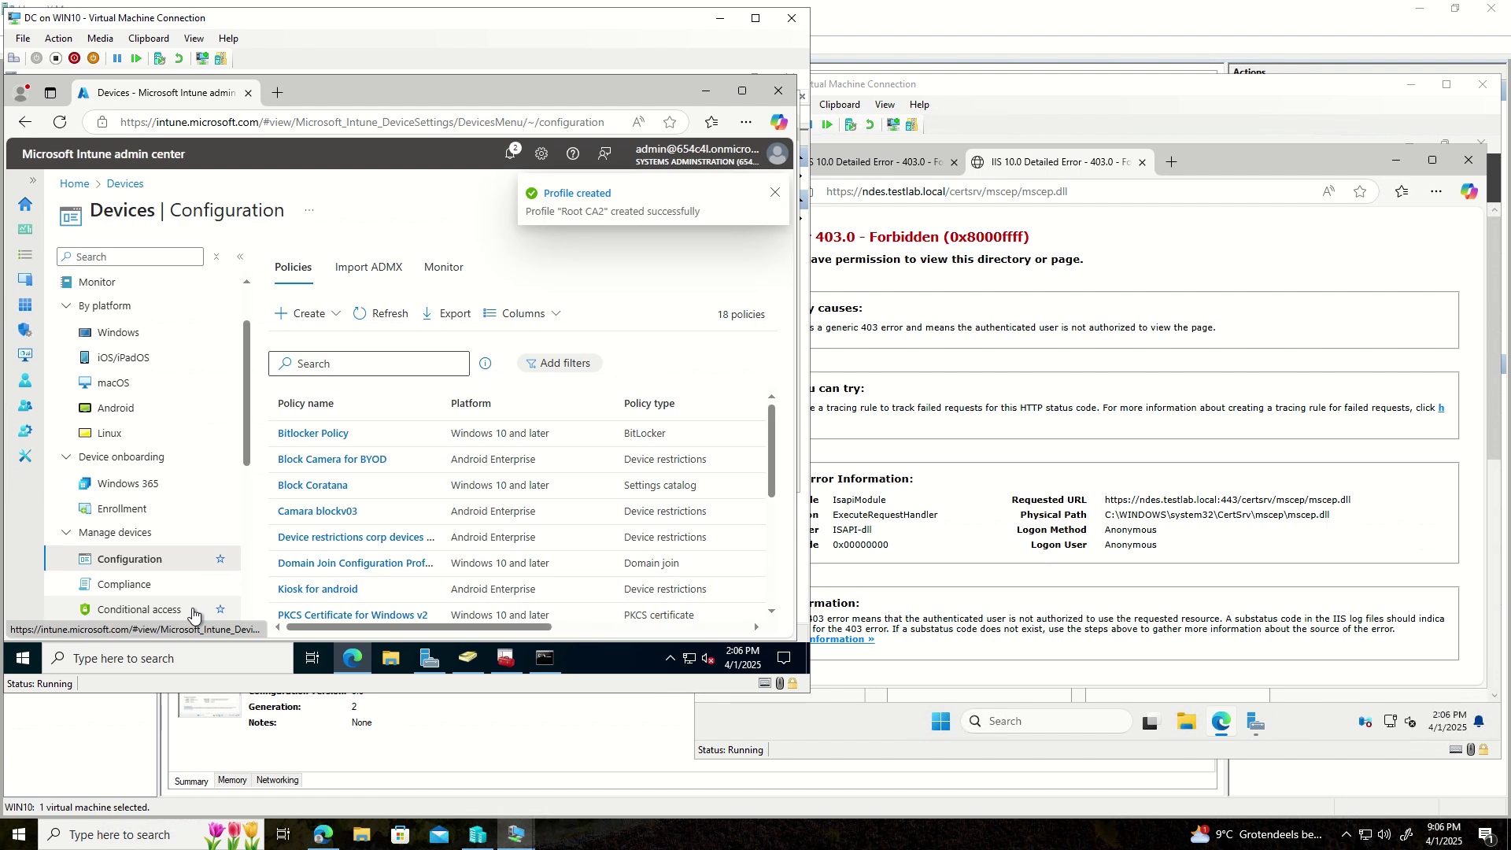
- Open 'Trusted certificate windows' from the policy list and inspect its properties and All Users/All Devices assignments
scroll(336, 559, down, 2)
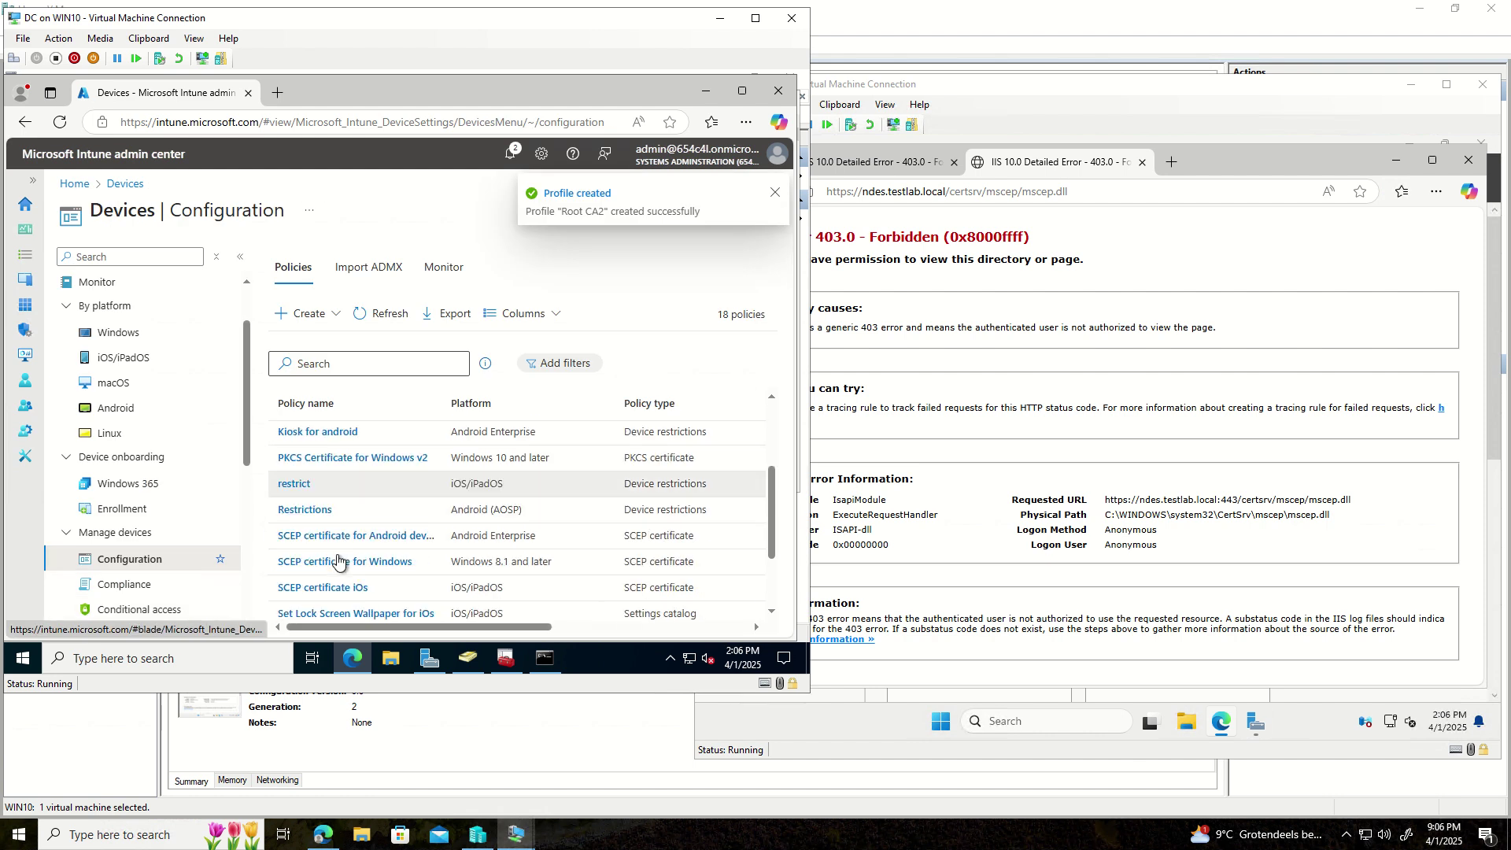
scroll(338, 563, down, 1)
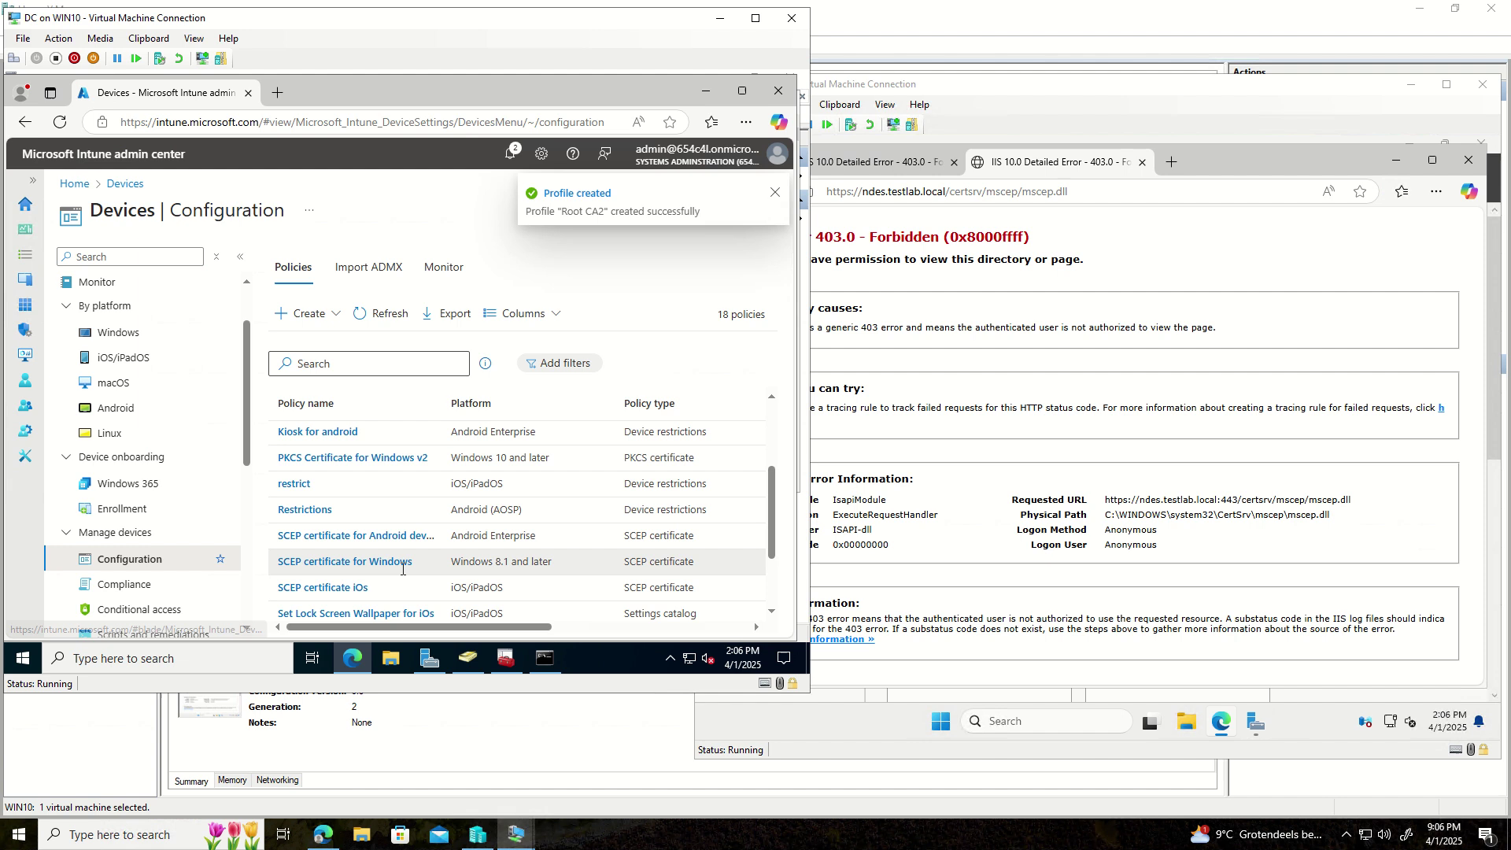
scroll(366, 586, down, 1)
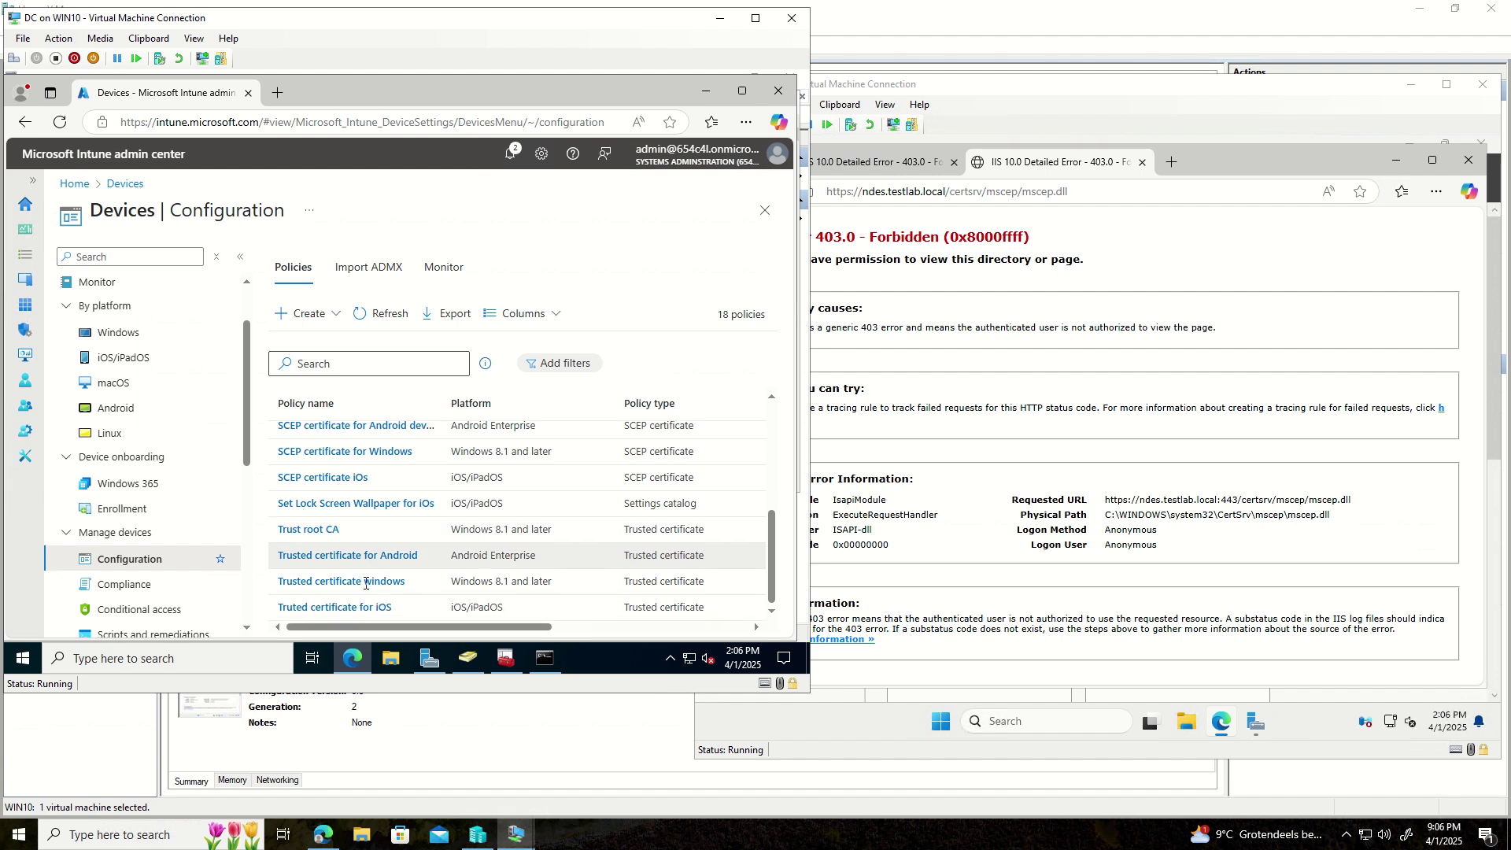
click(365, 586)
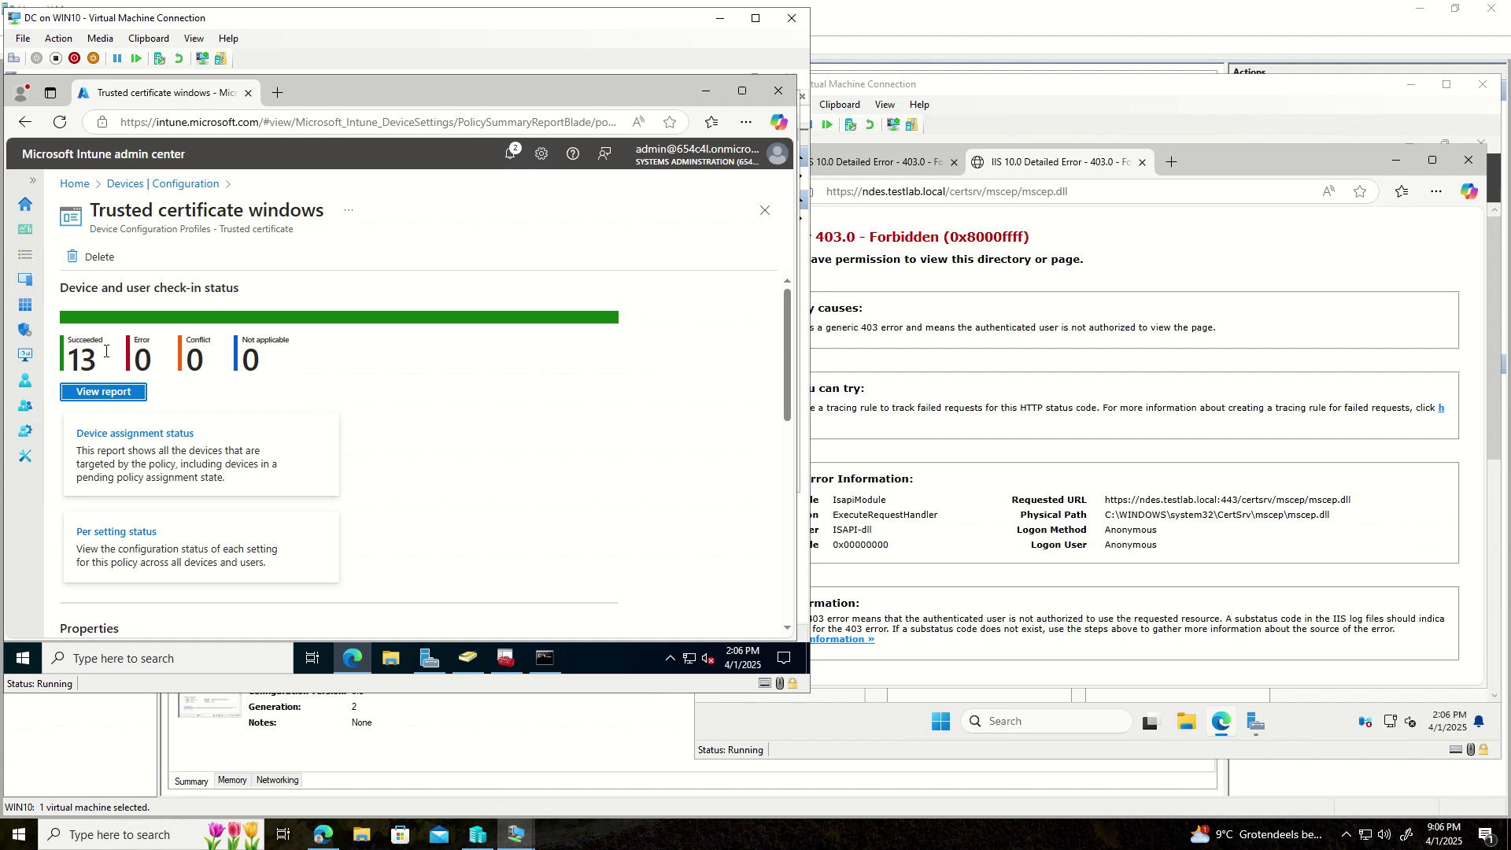
scroll(175, 465, down, 4)
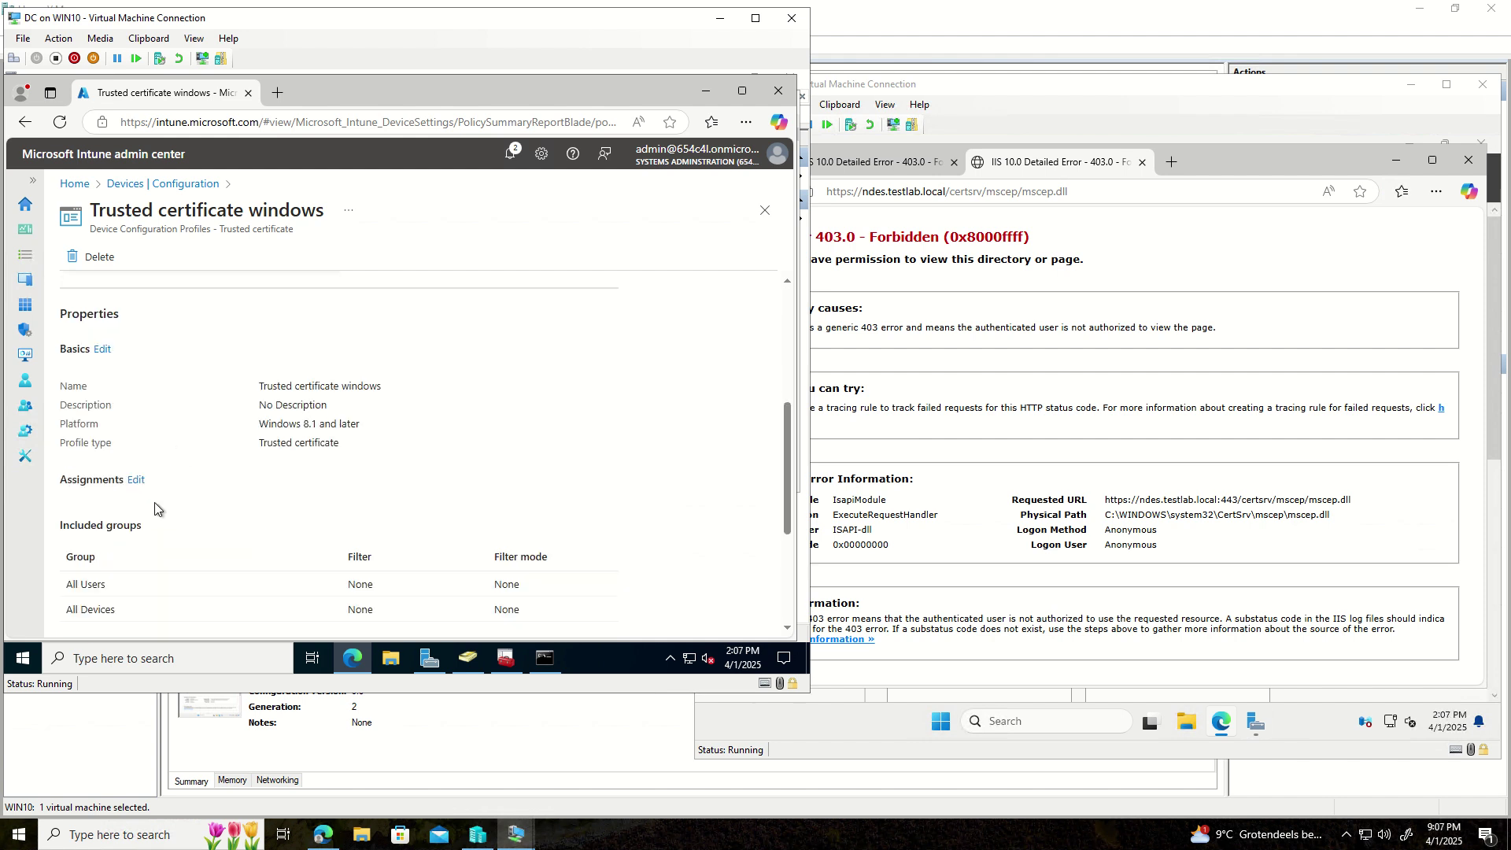
scroll(142, 512, down, 1)
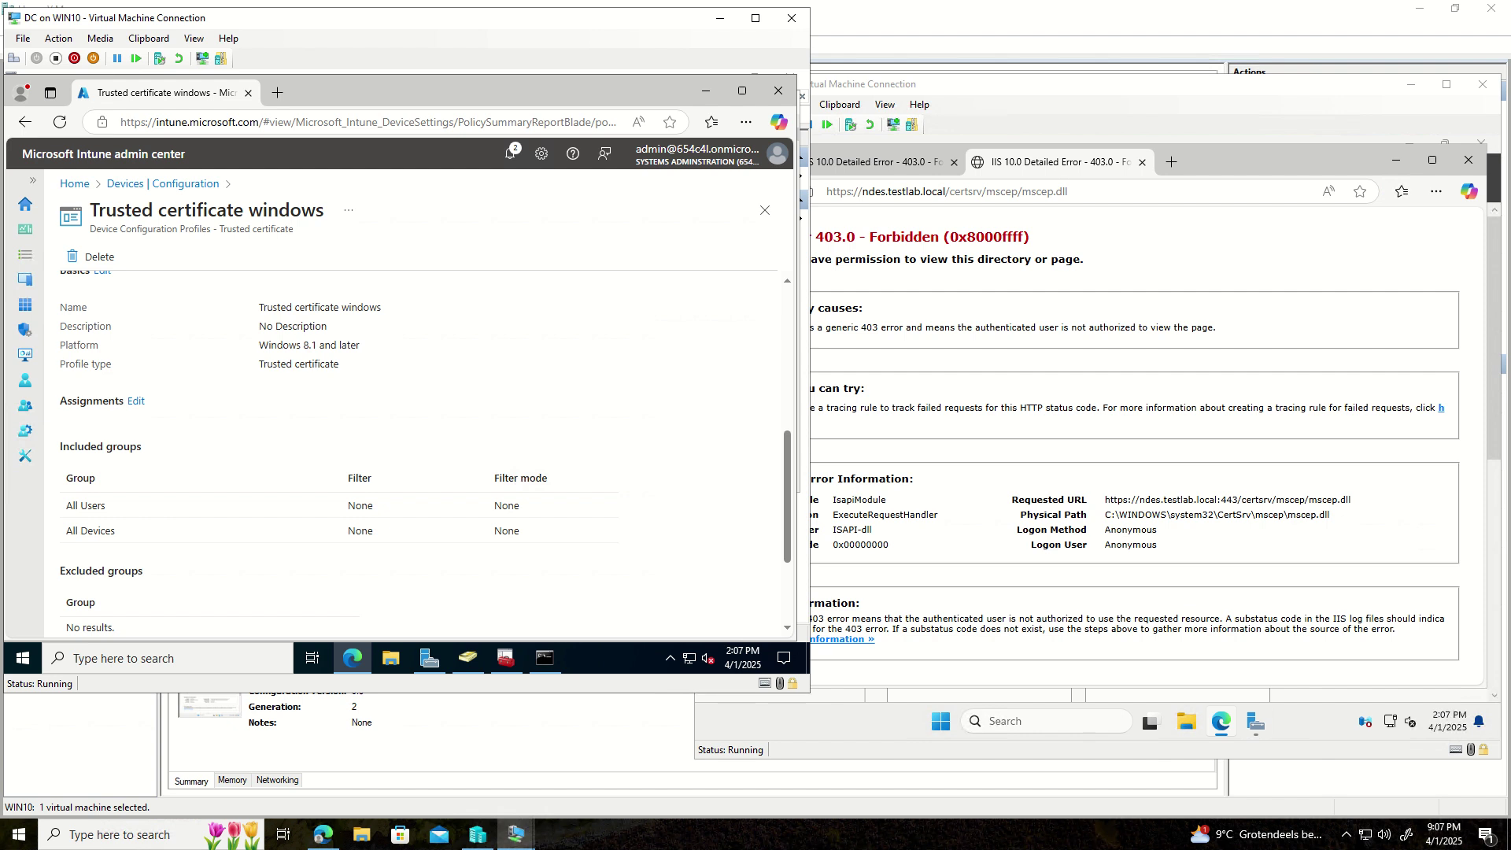
click(26, 460)
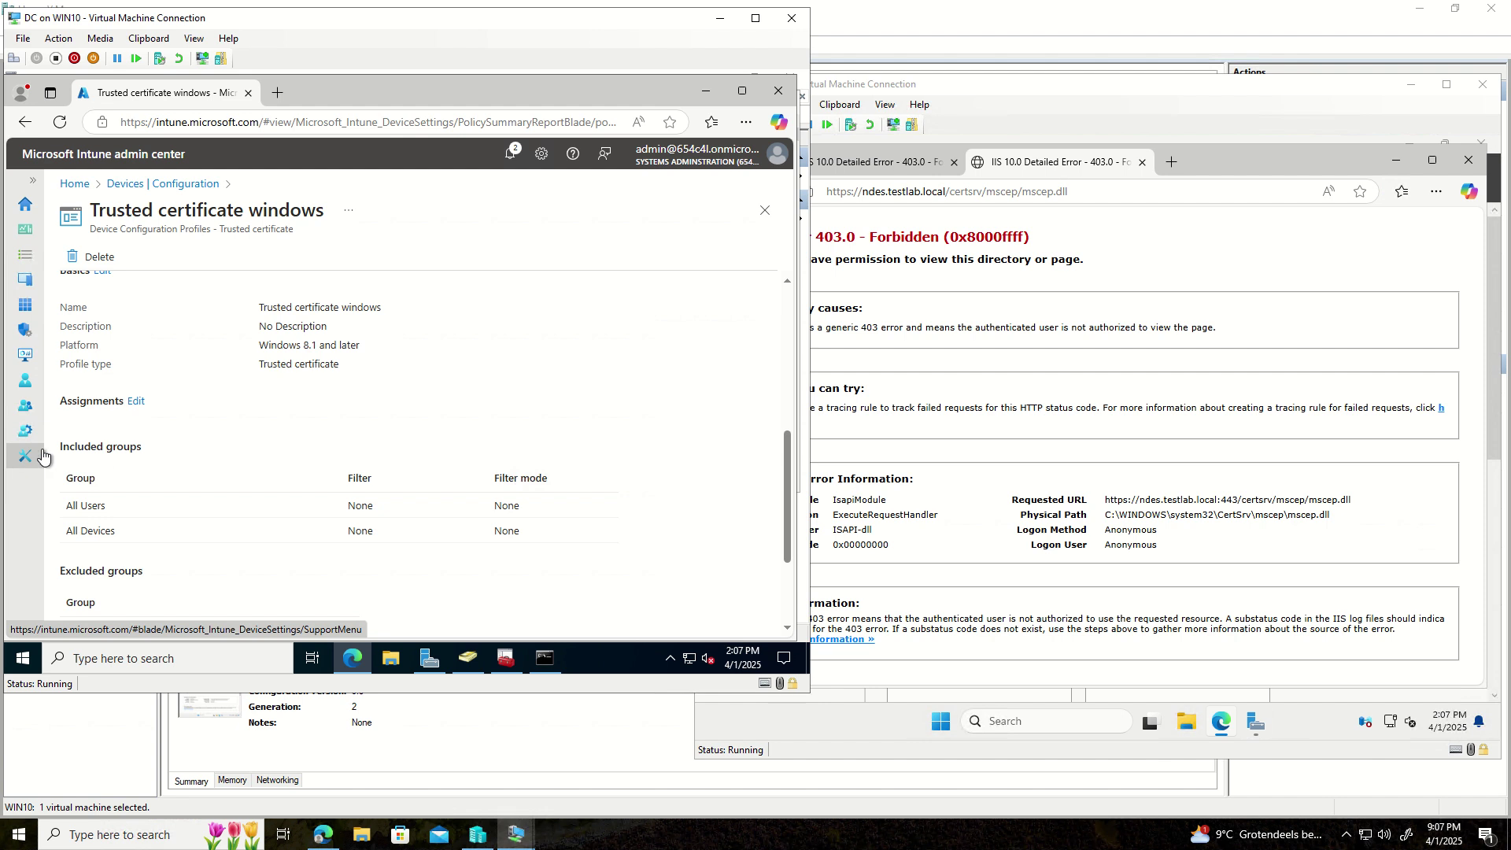
click(33, 330)
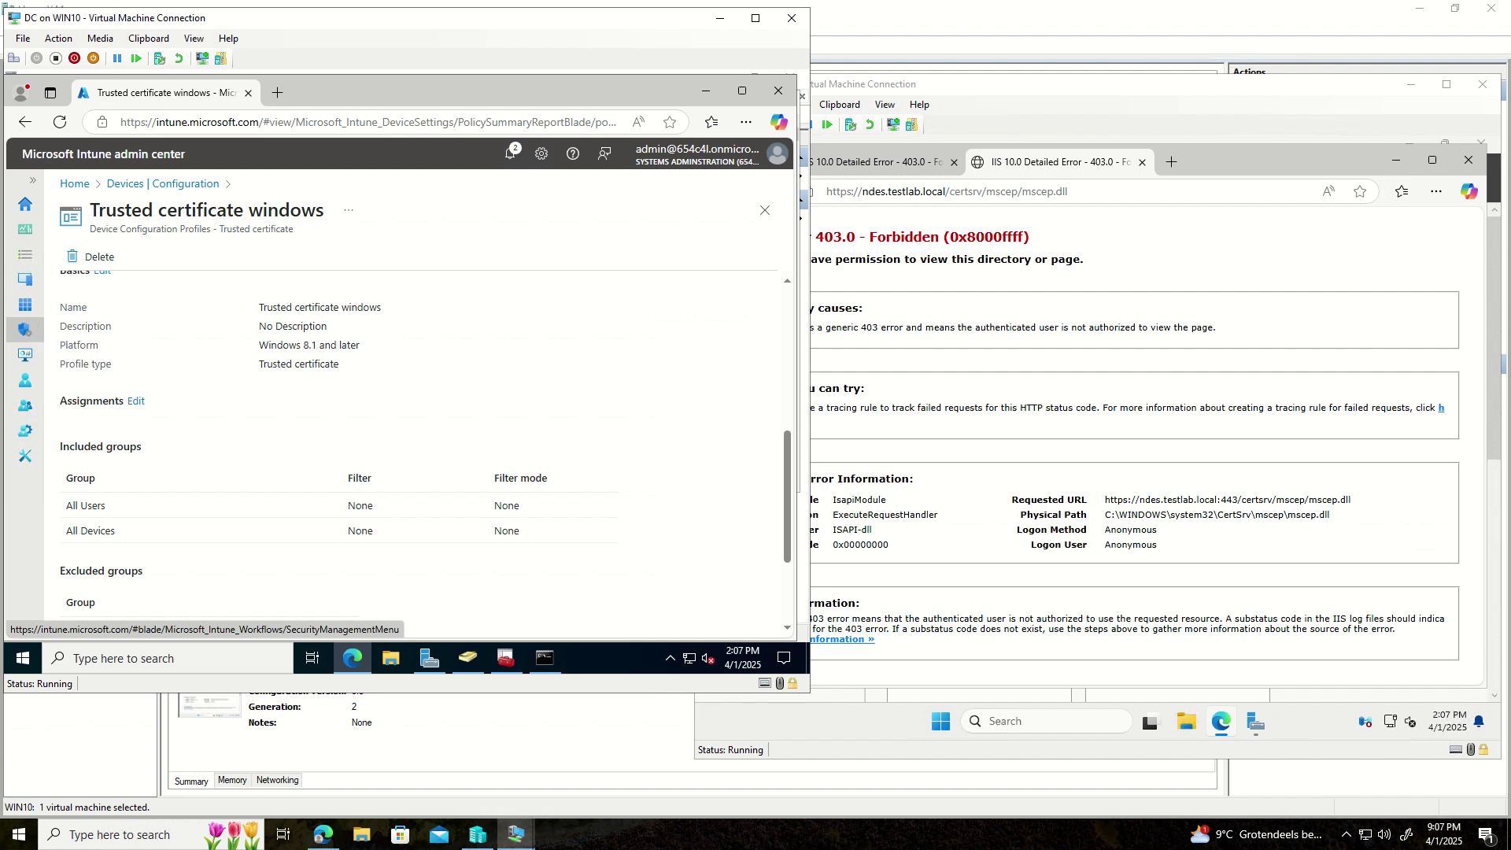
- Go from Apps > Windows to Devices > Configuration and start creating a new policy
click(29, 307)
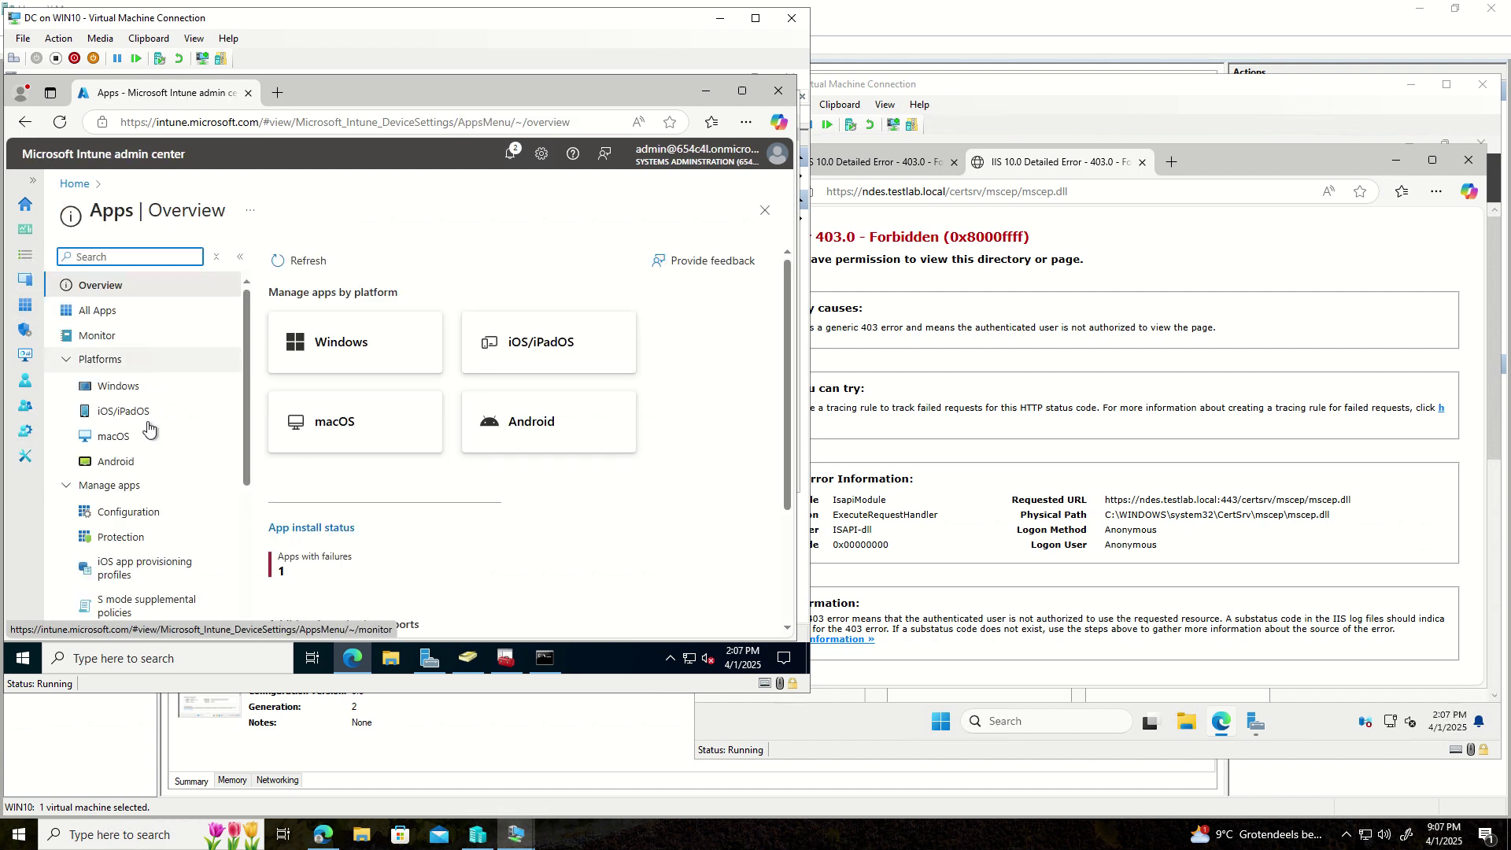
click(111, 393)
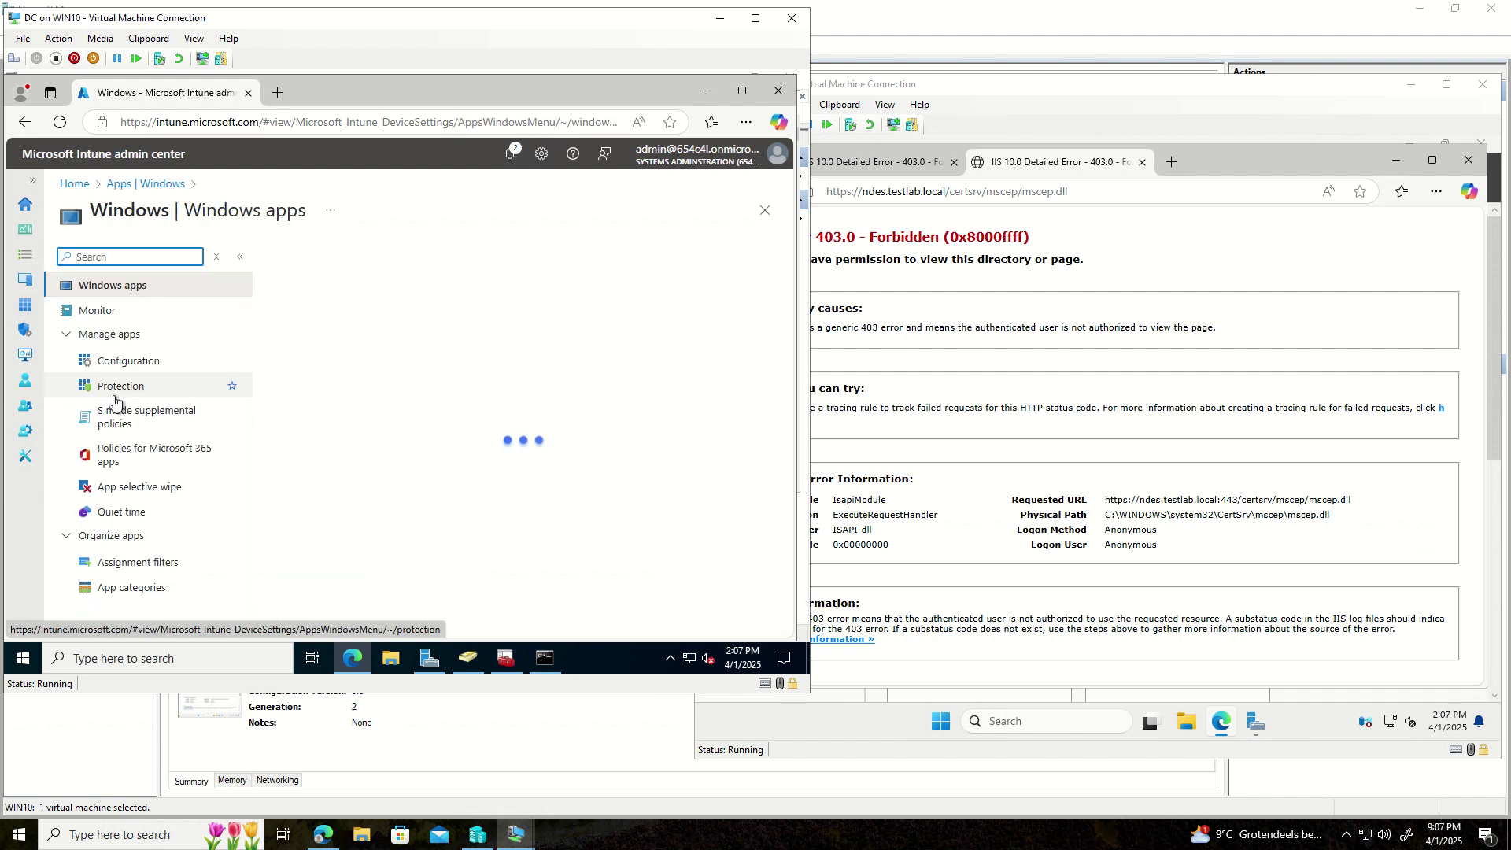
click(103, 362)
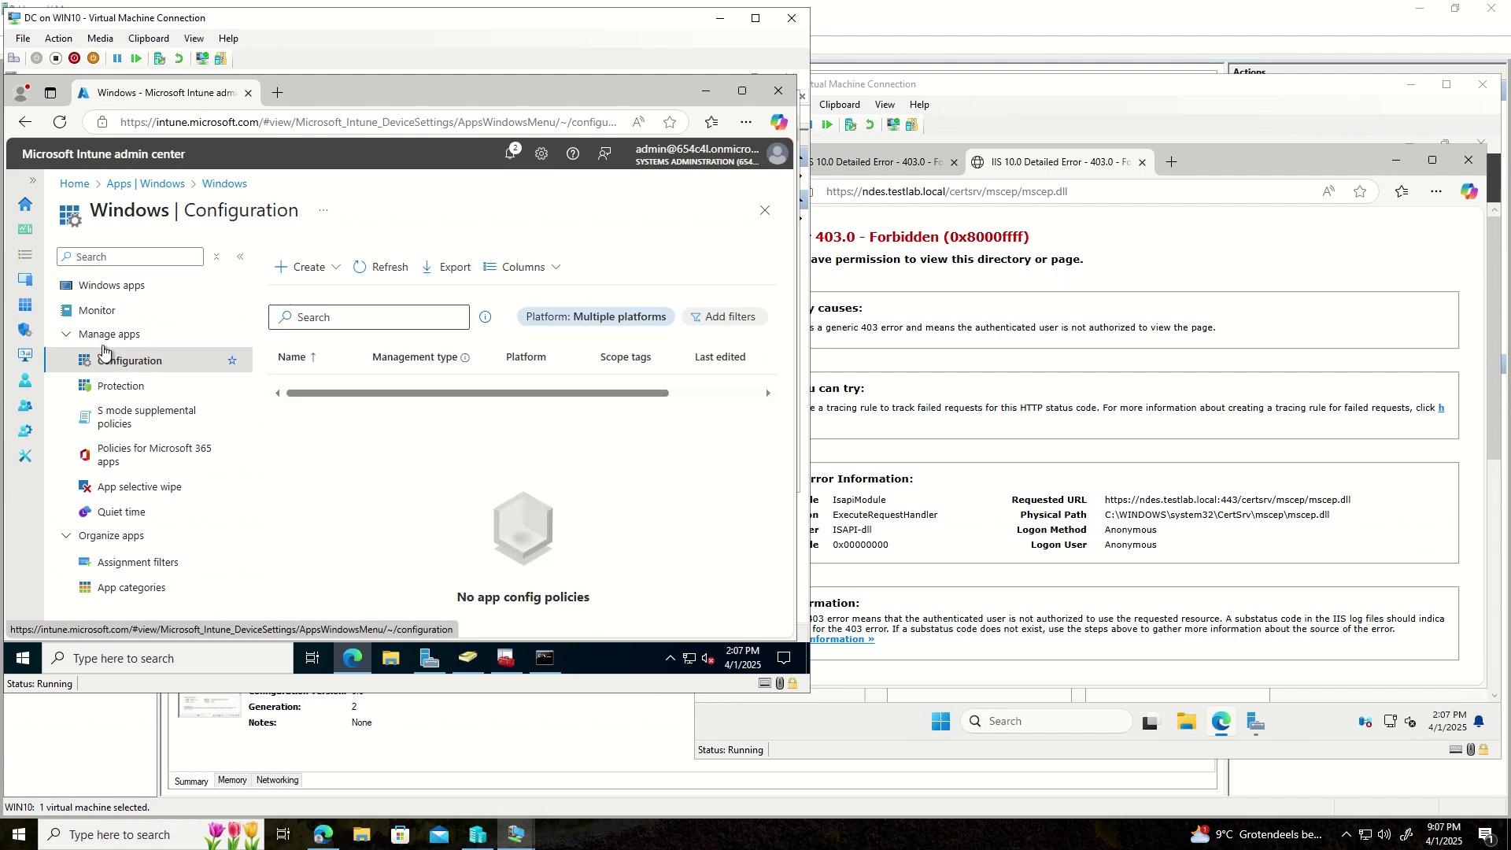
click(47, 280)
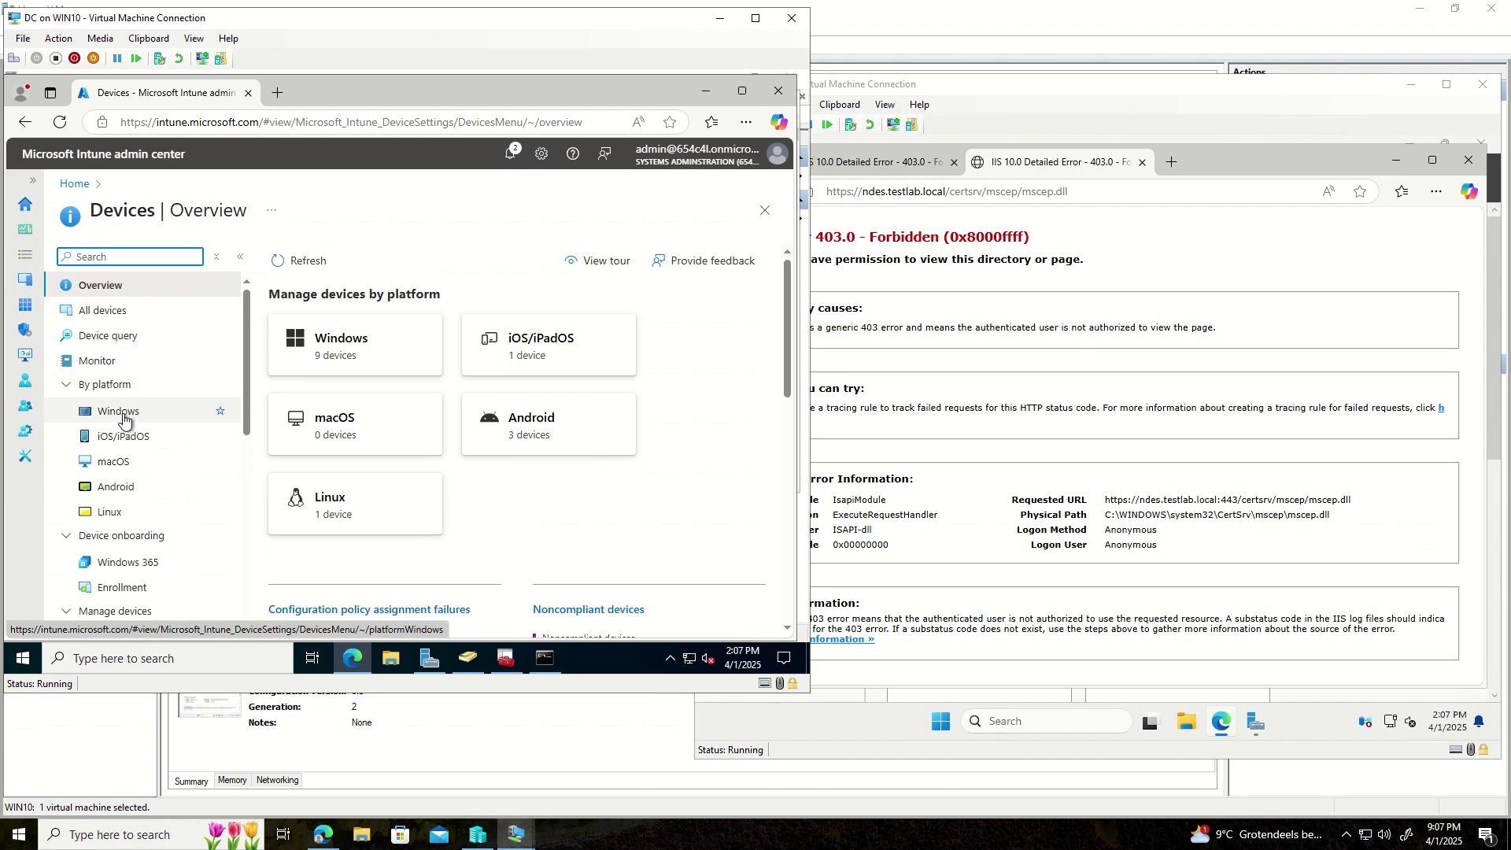
scroll(127, 472, down, 4)
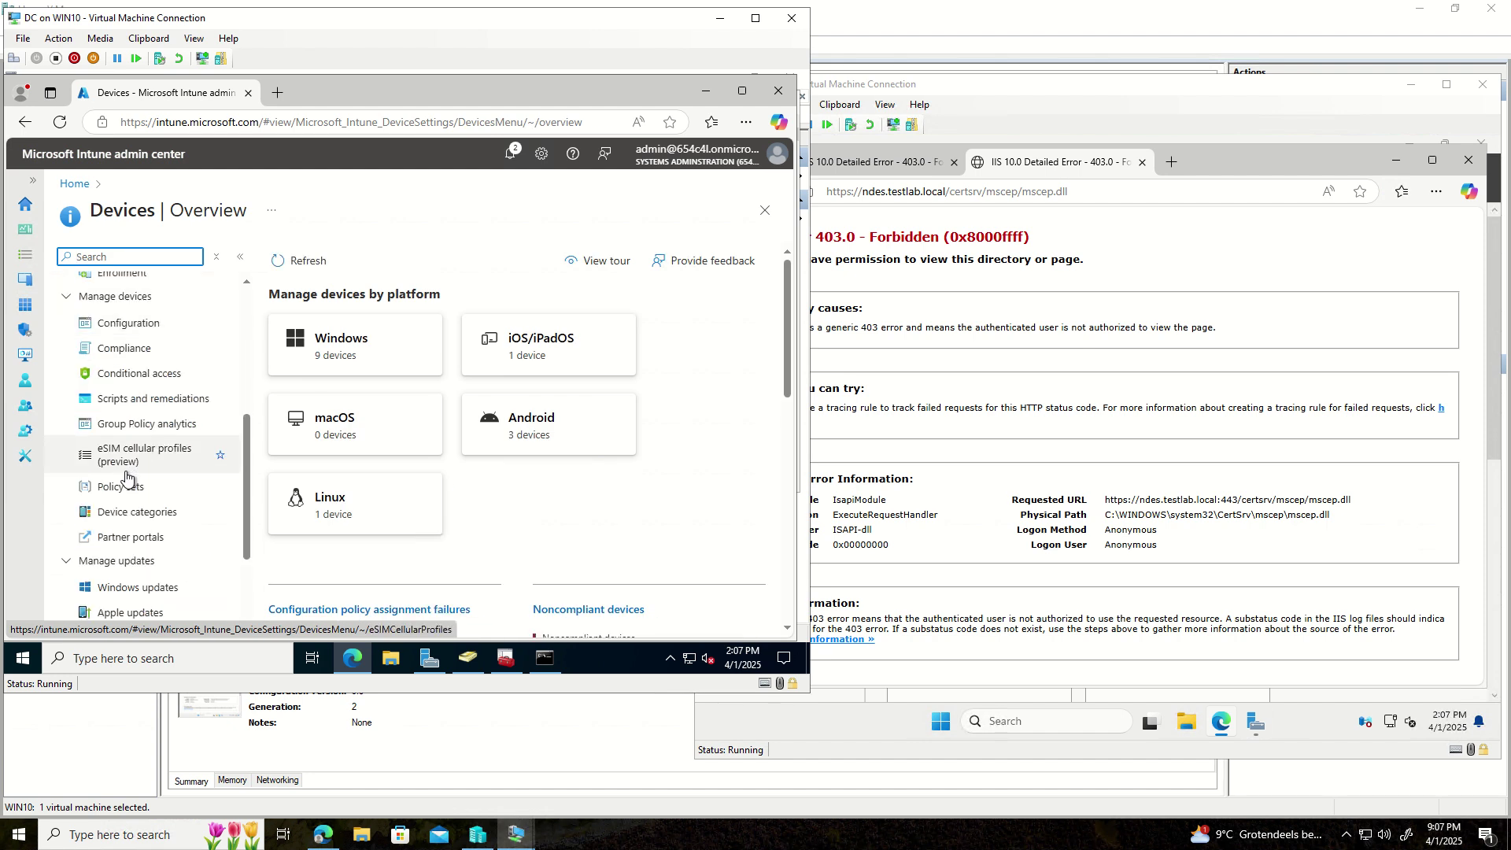
click(130, 324)
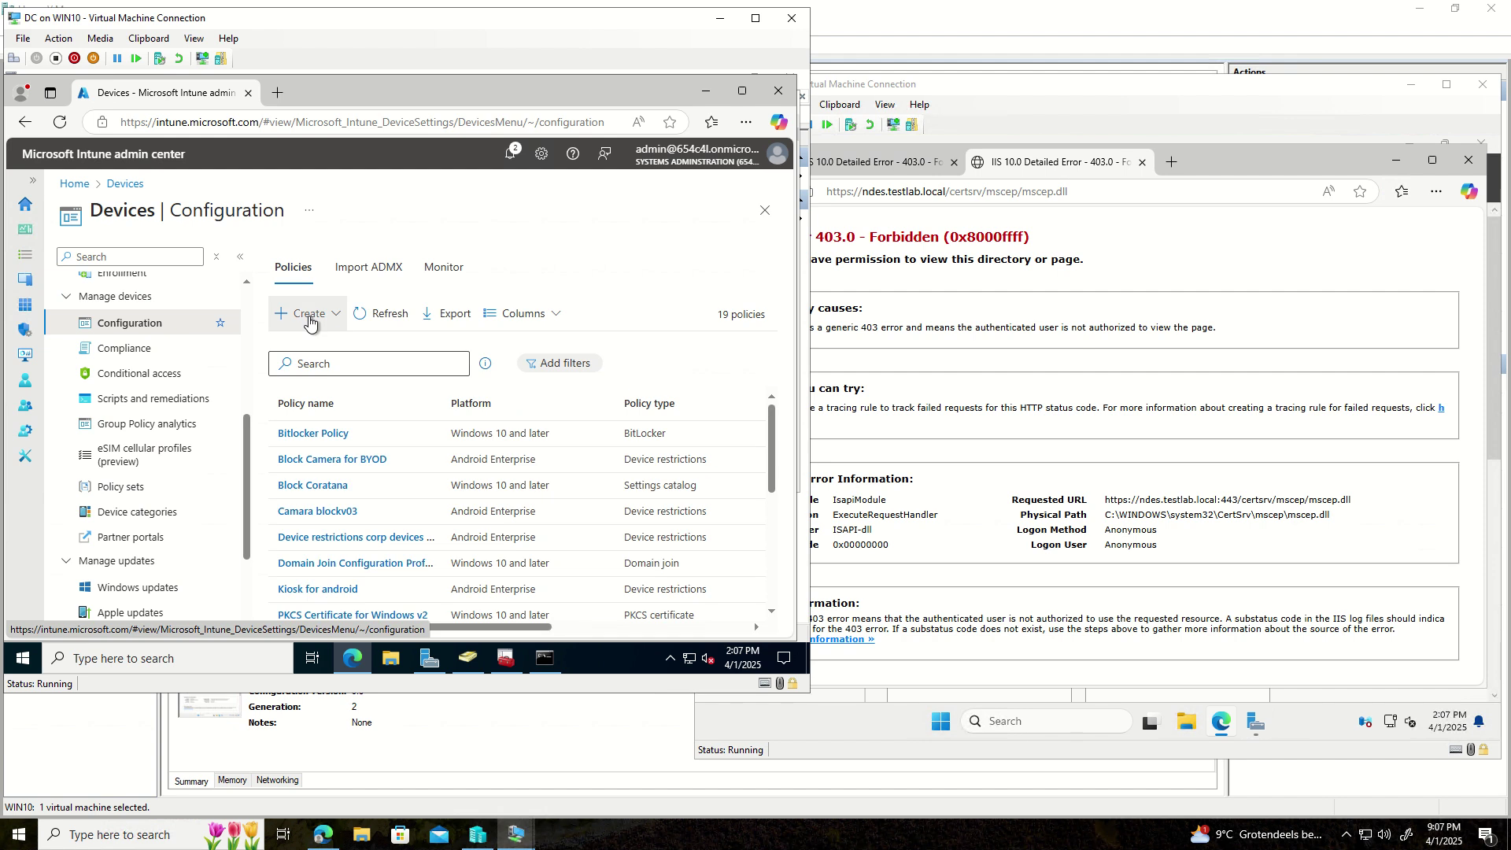
click(305, 314)
- Create a Templates-based SCEP certificate profile for the Windows 10 and later platform
click(314, 344)
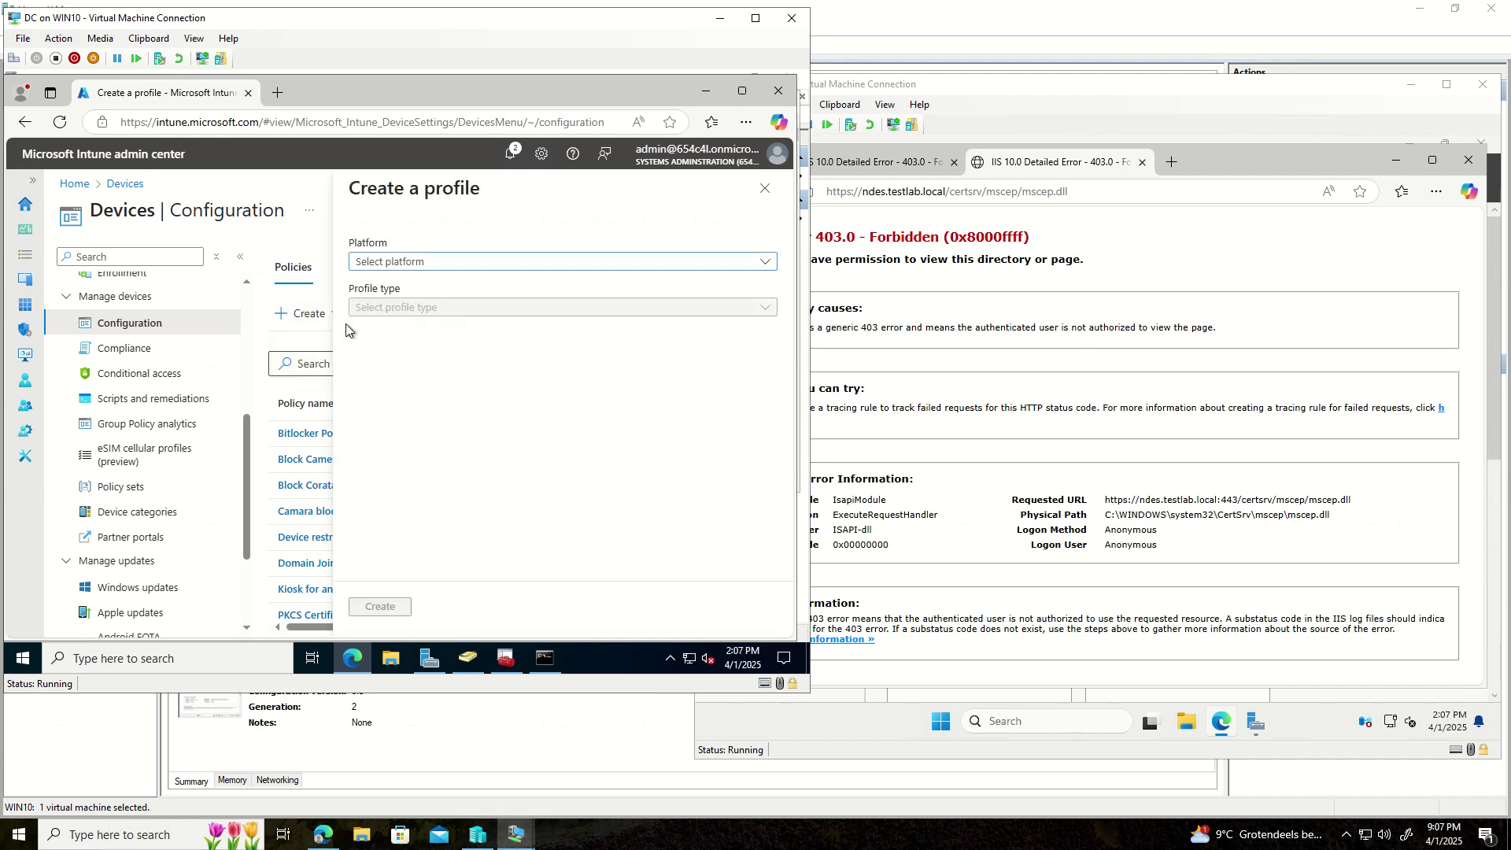
click(486, 267)
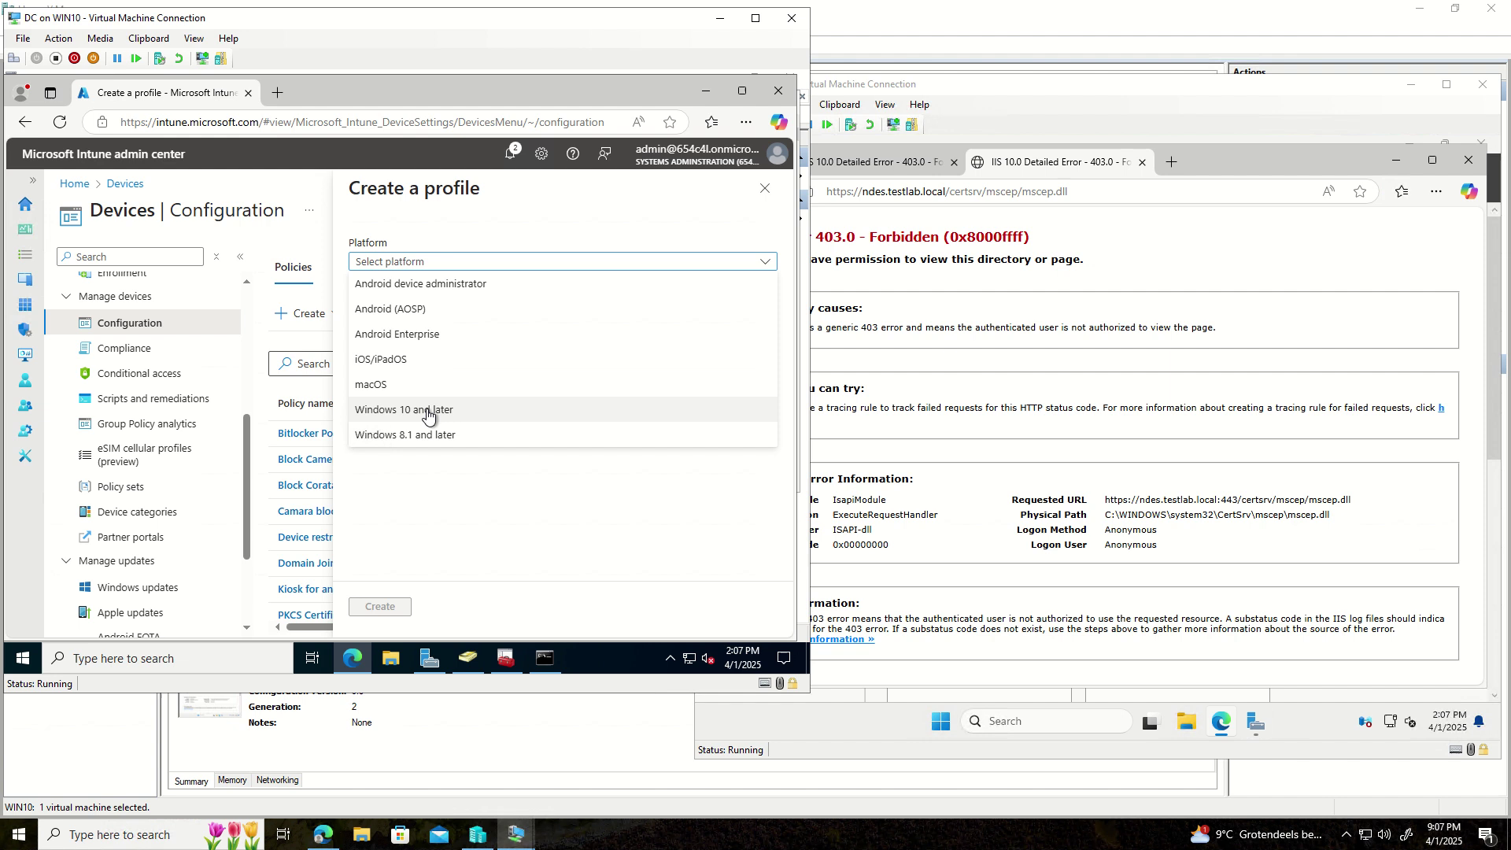
click(432, 412)
click(458, 309)
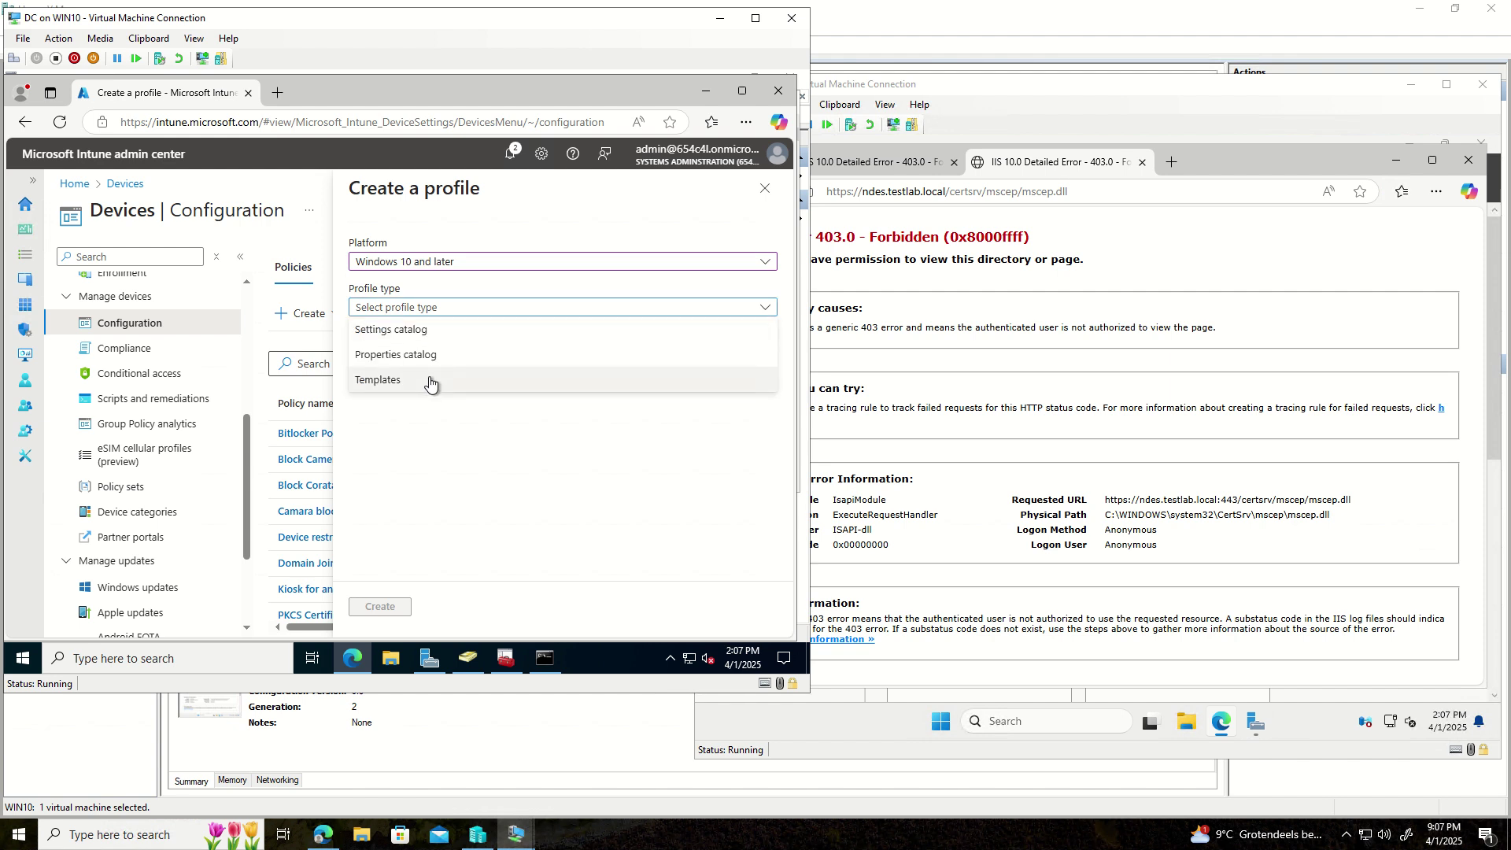
click(428, 379)
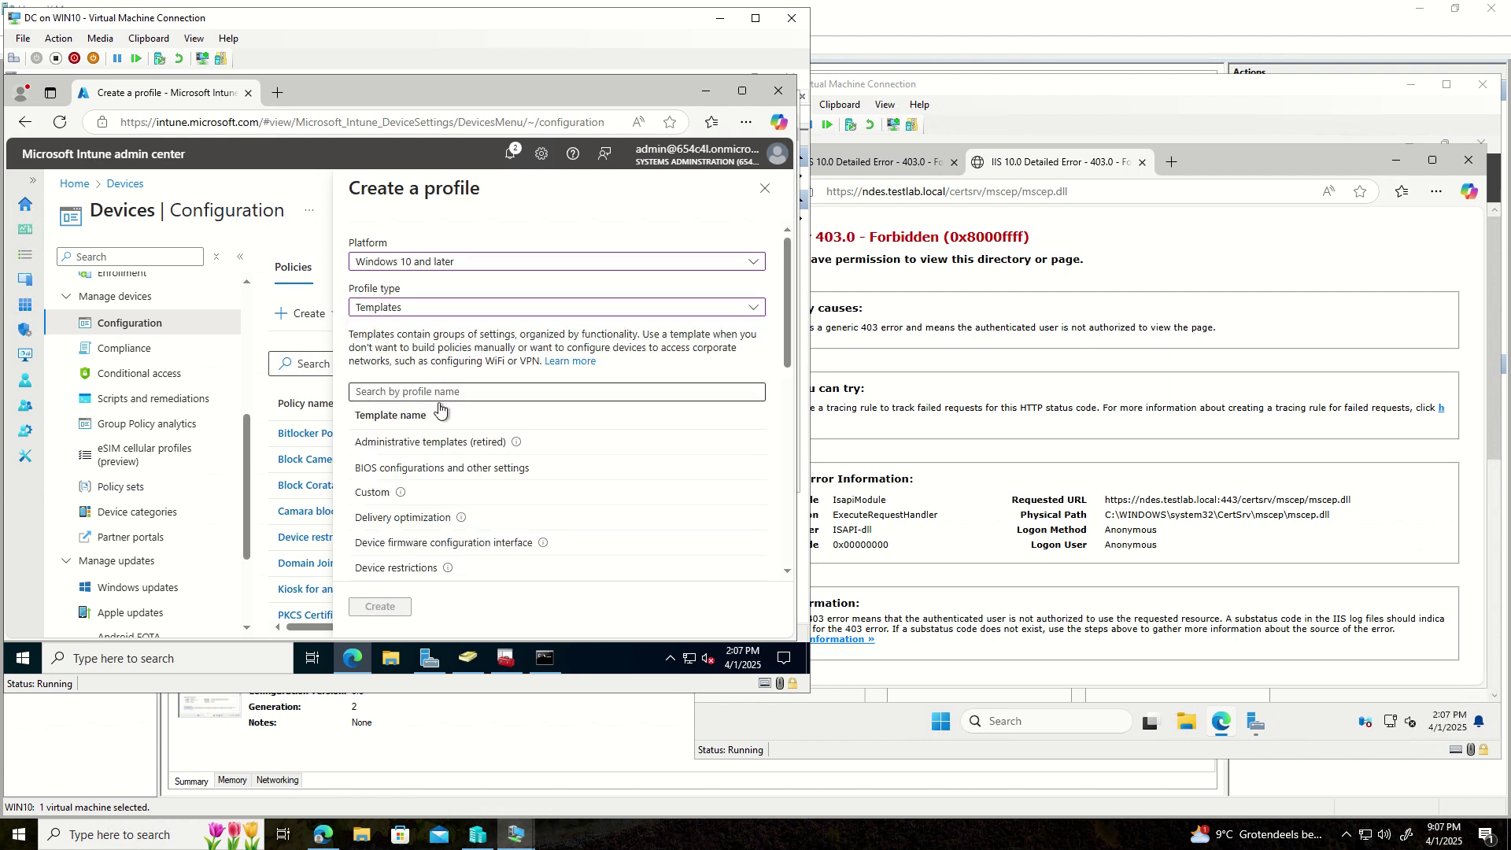
scroll(449, 465, down, 2)
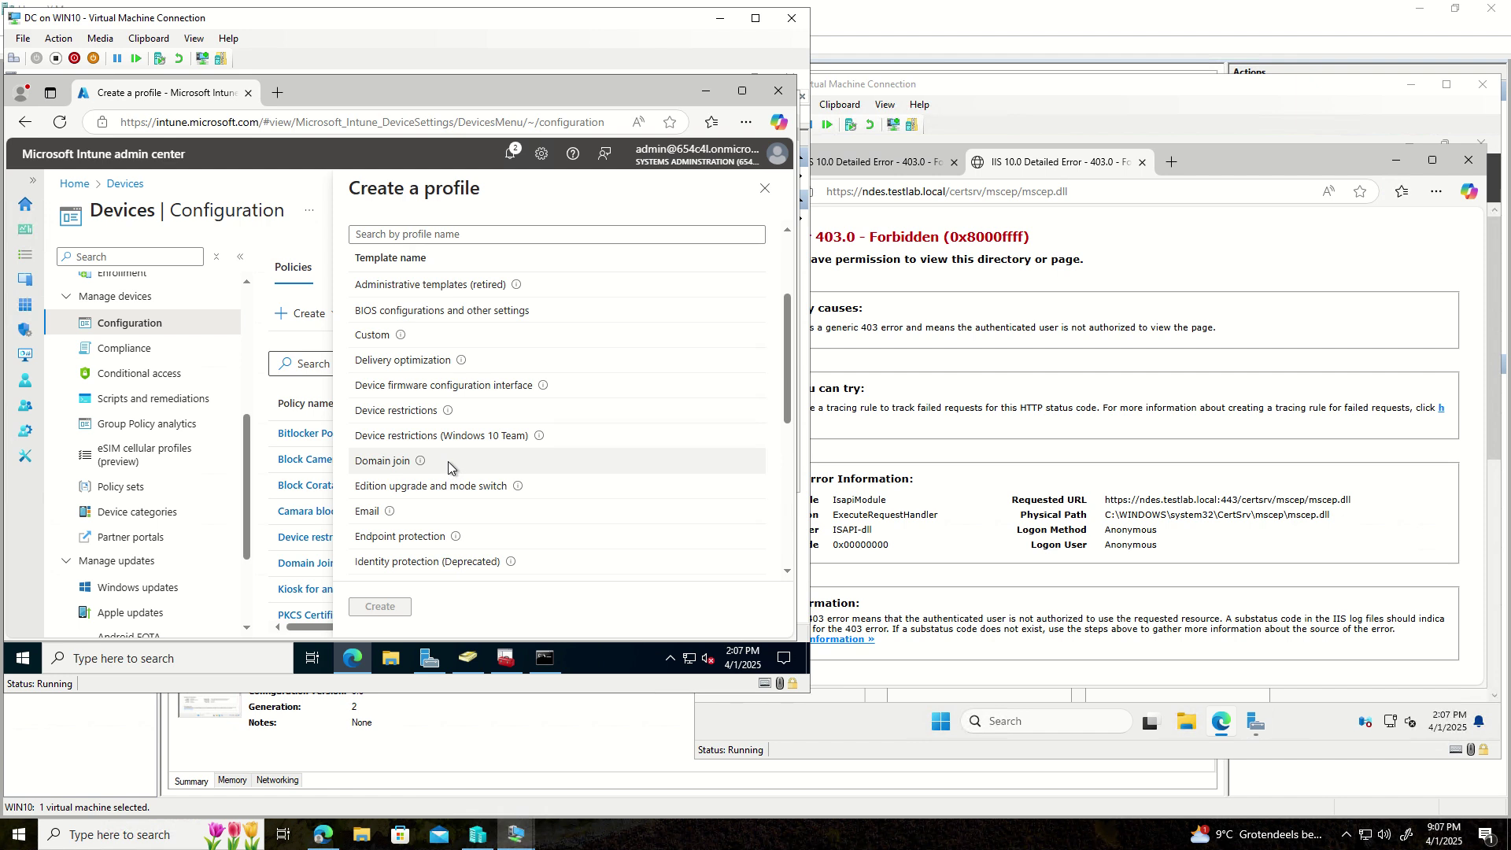
scroll(403, 350, down, 4)
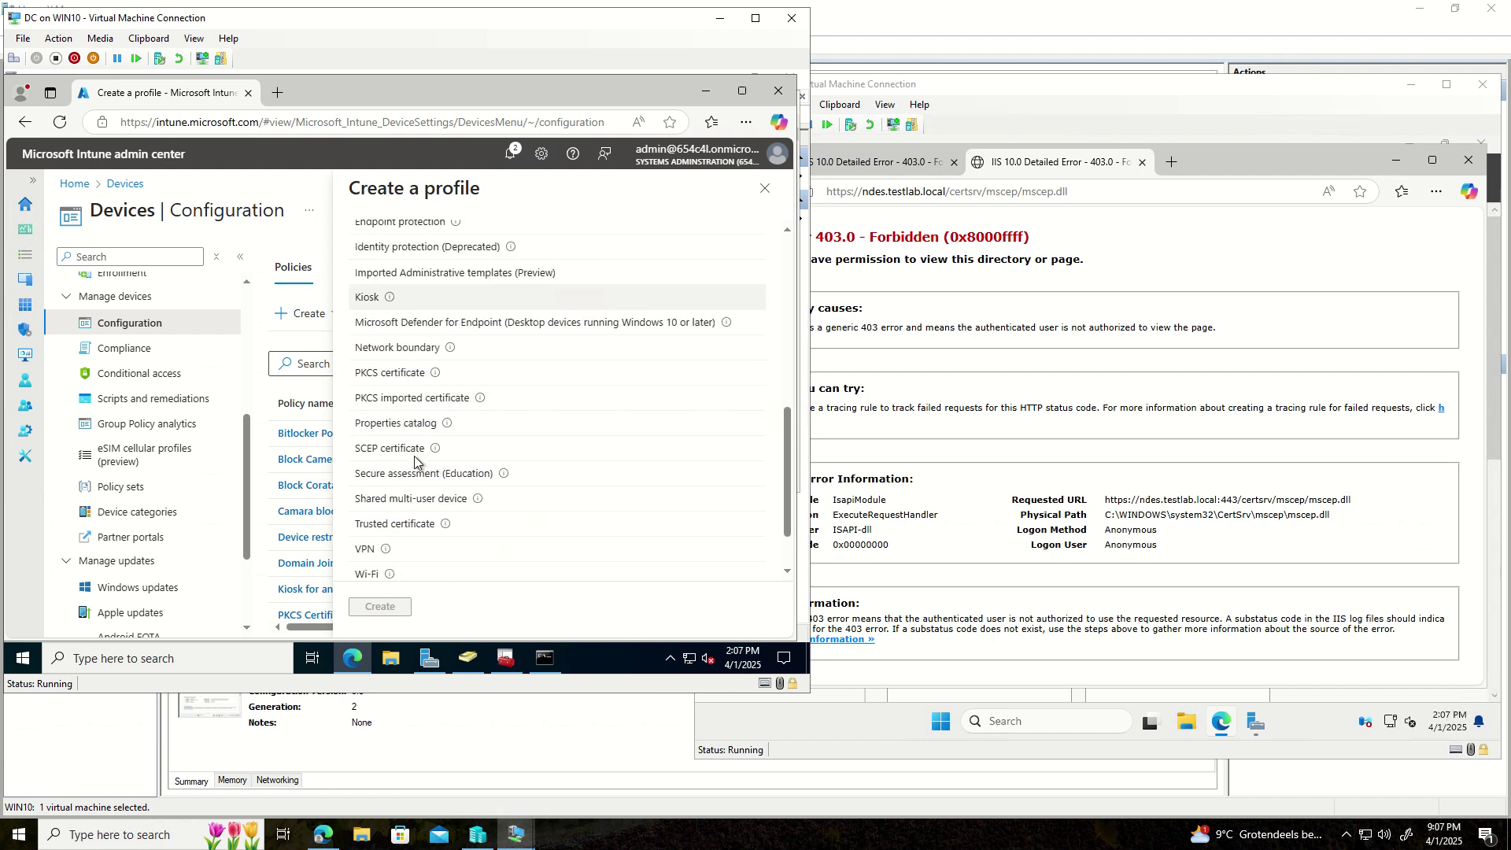
click(374, 455)
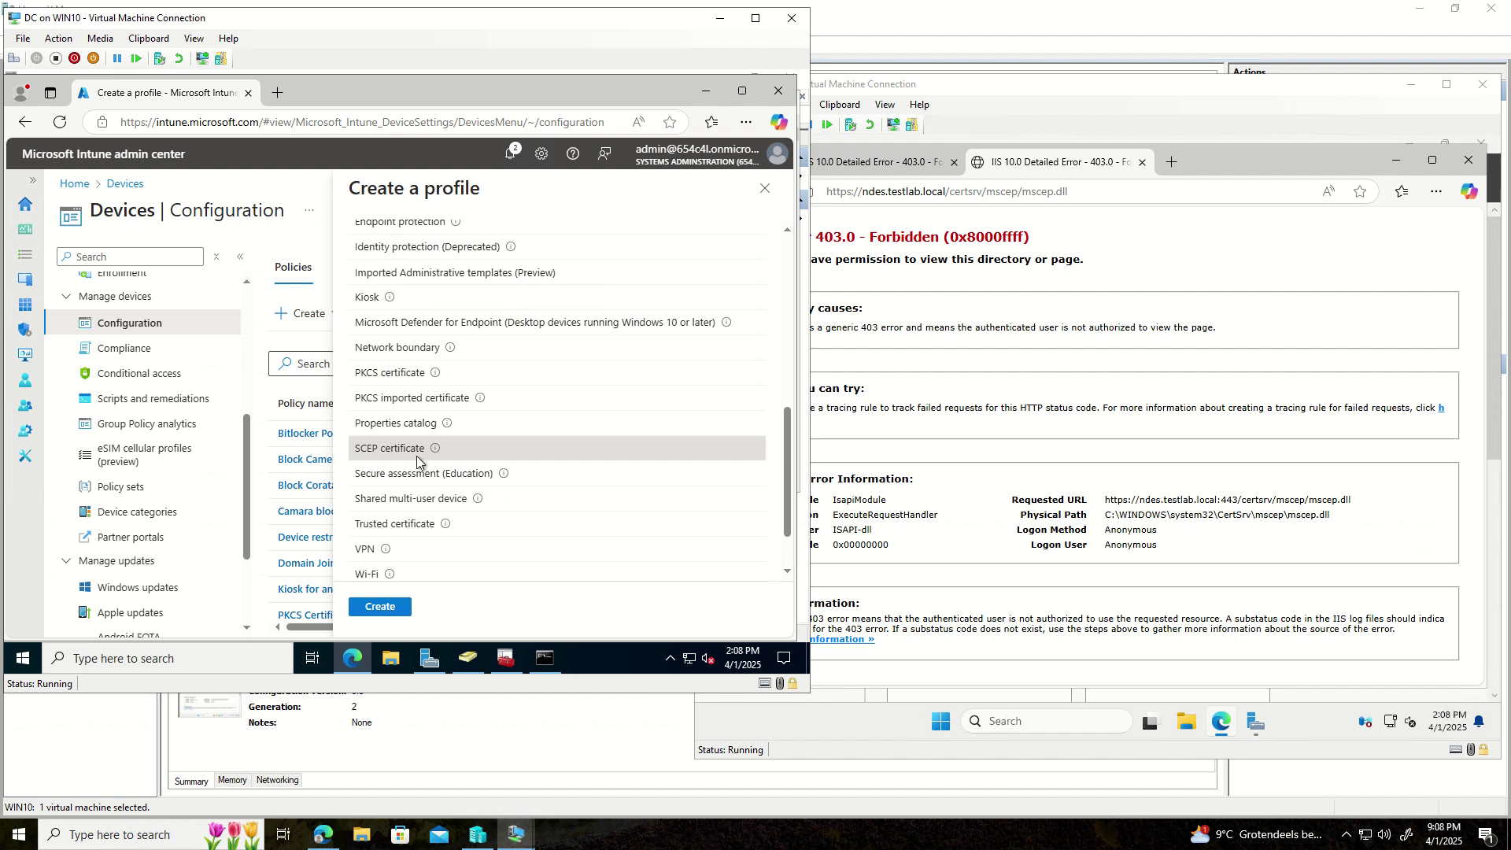
click(381, 607)
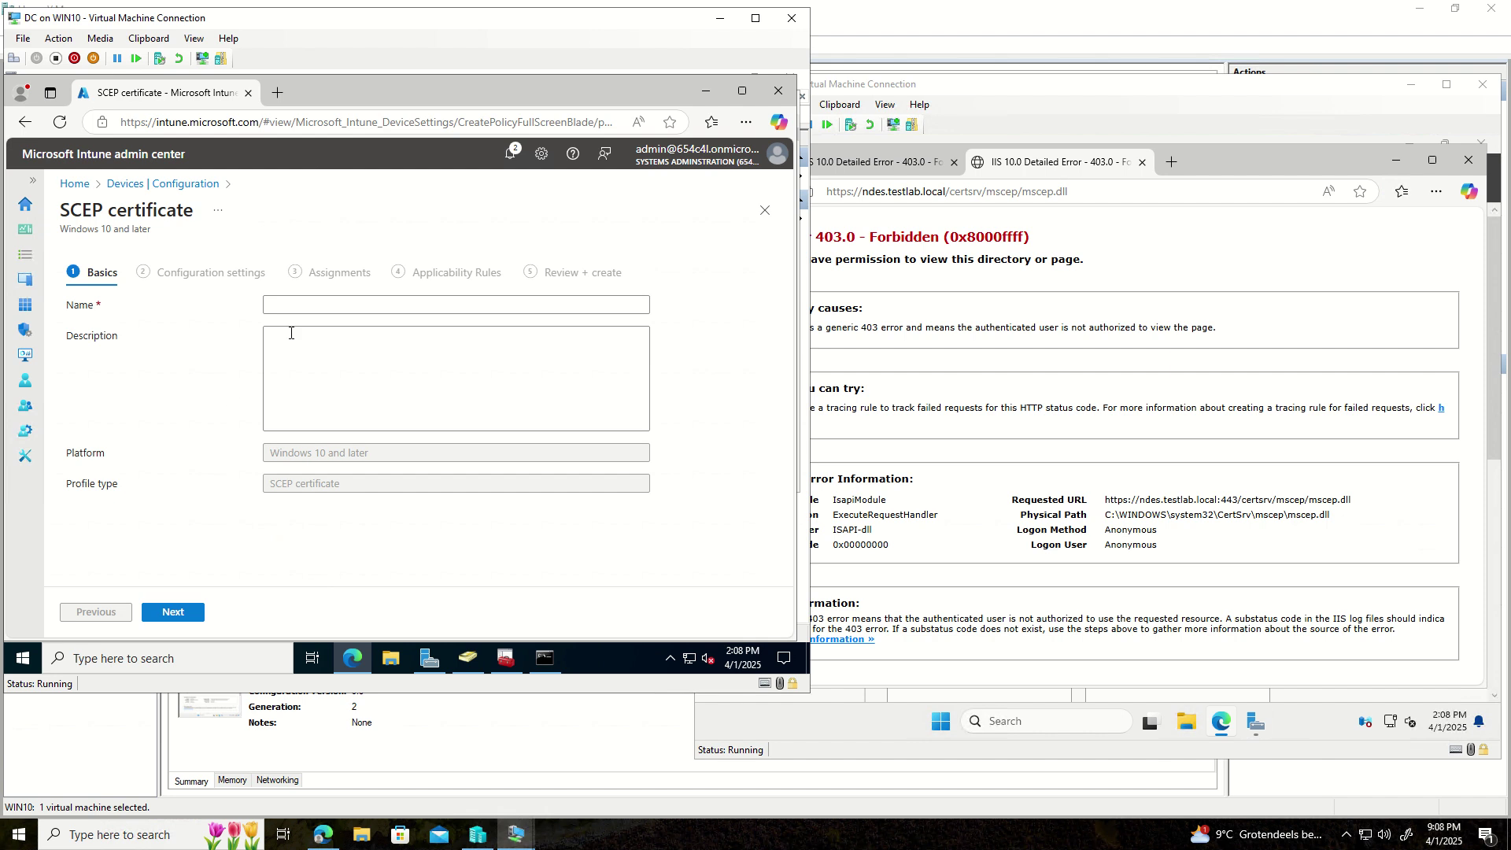
- Enter 'SCEP v2' as the profile name and proceed to Configuration settings
click(305, 308)
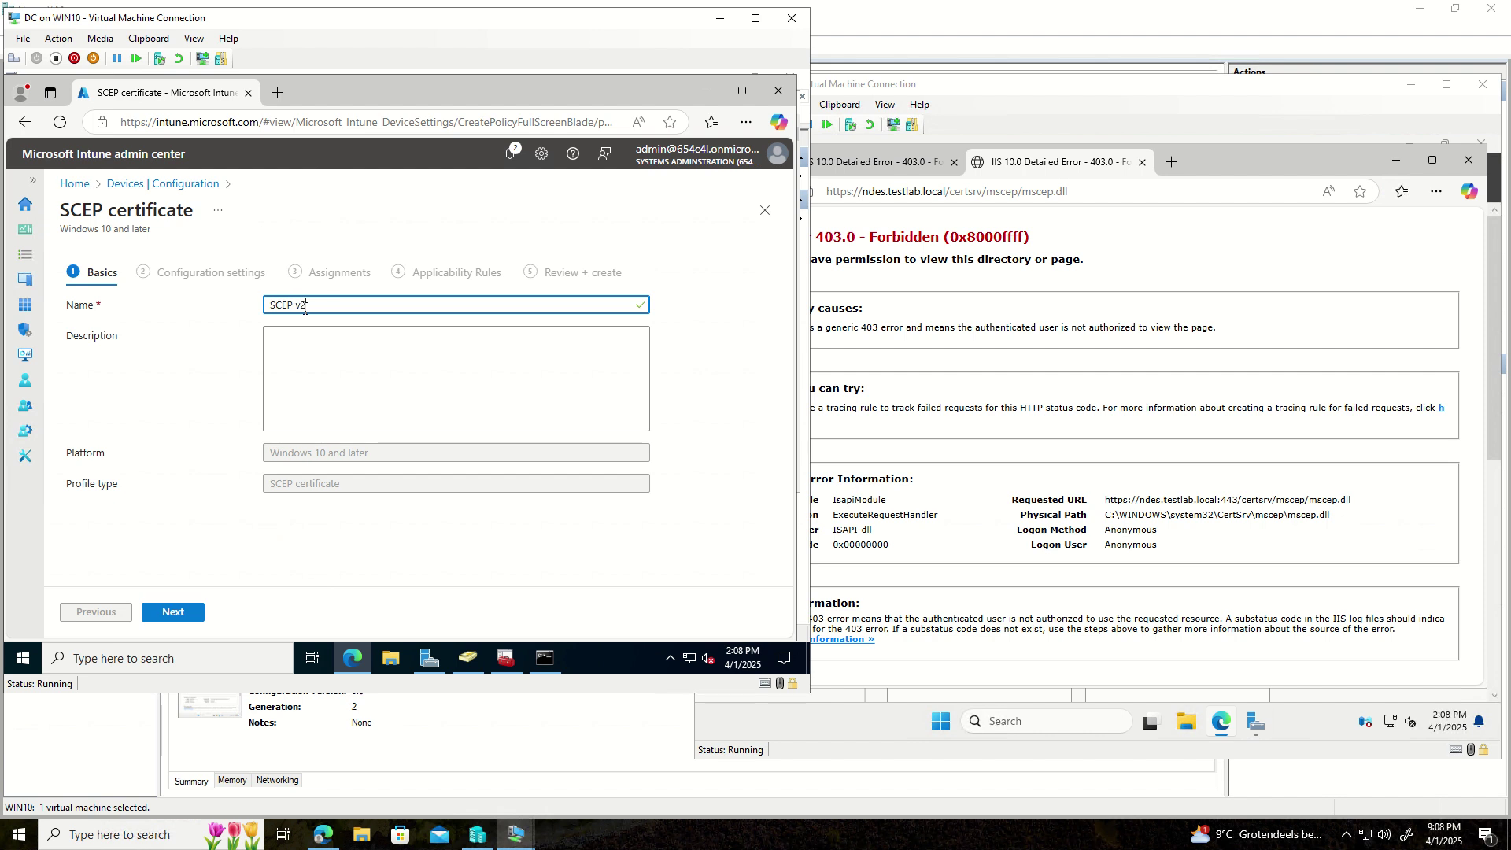
click(182, 614)
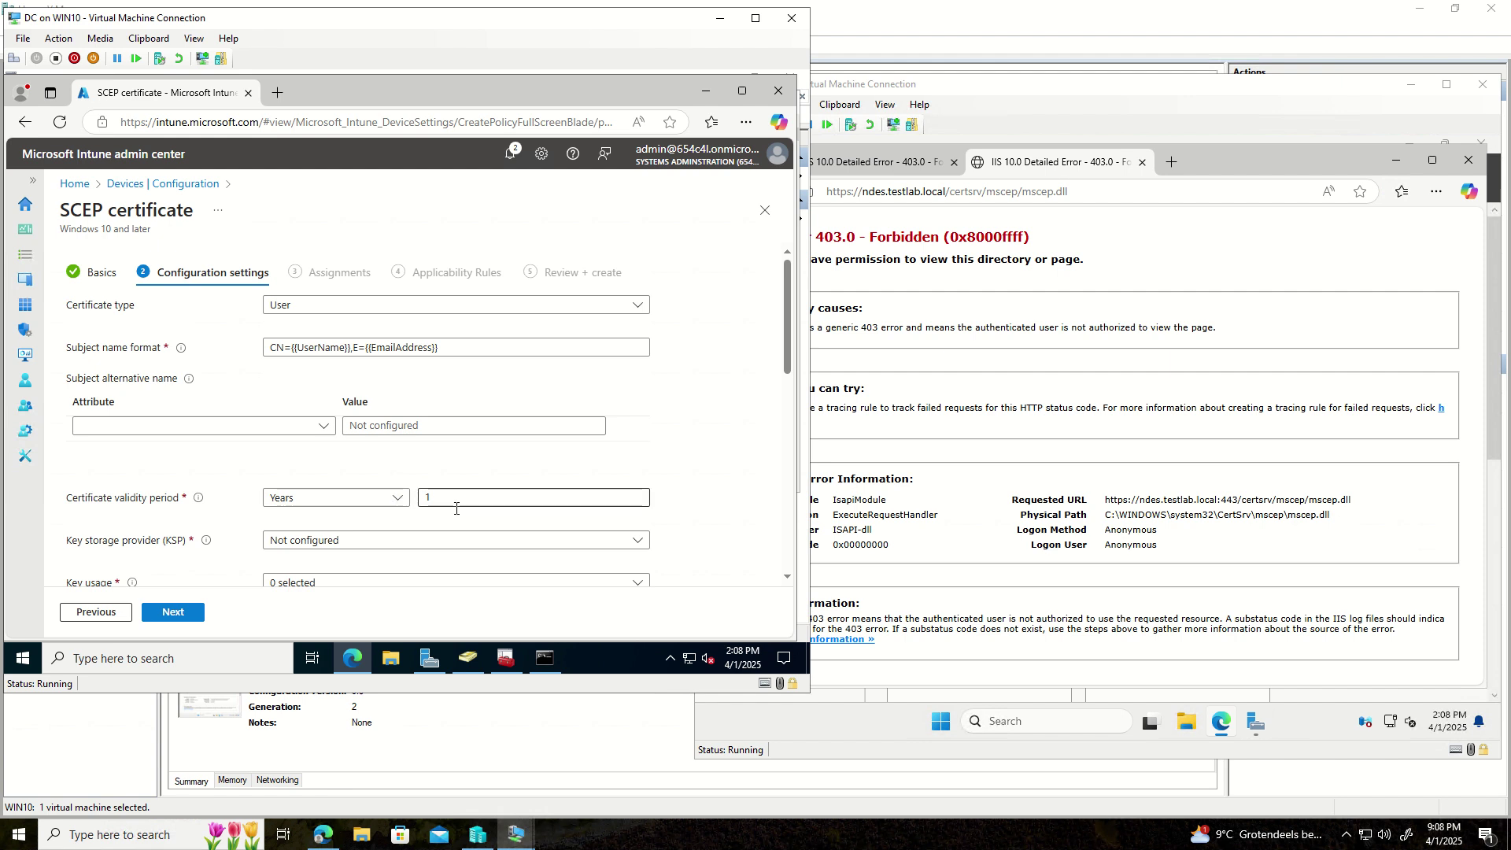
- Set key storage to TPM if present and tick Digital signature and Key encipherment
scroll(236, 507, down, 1)
click(376, 462)
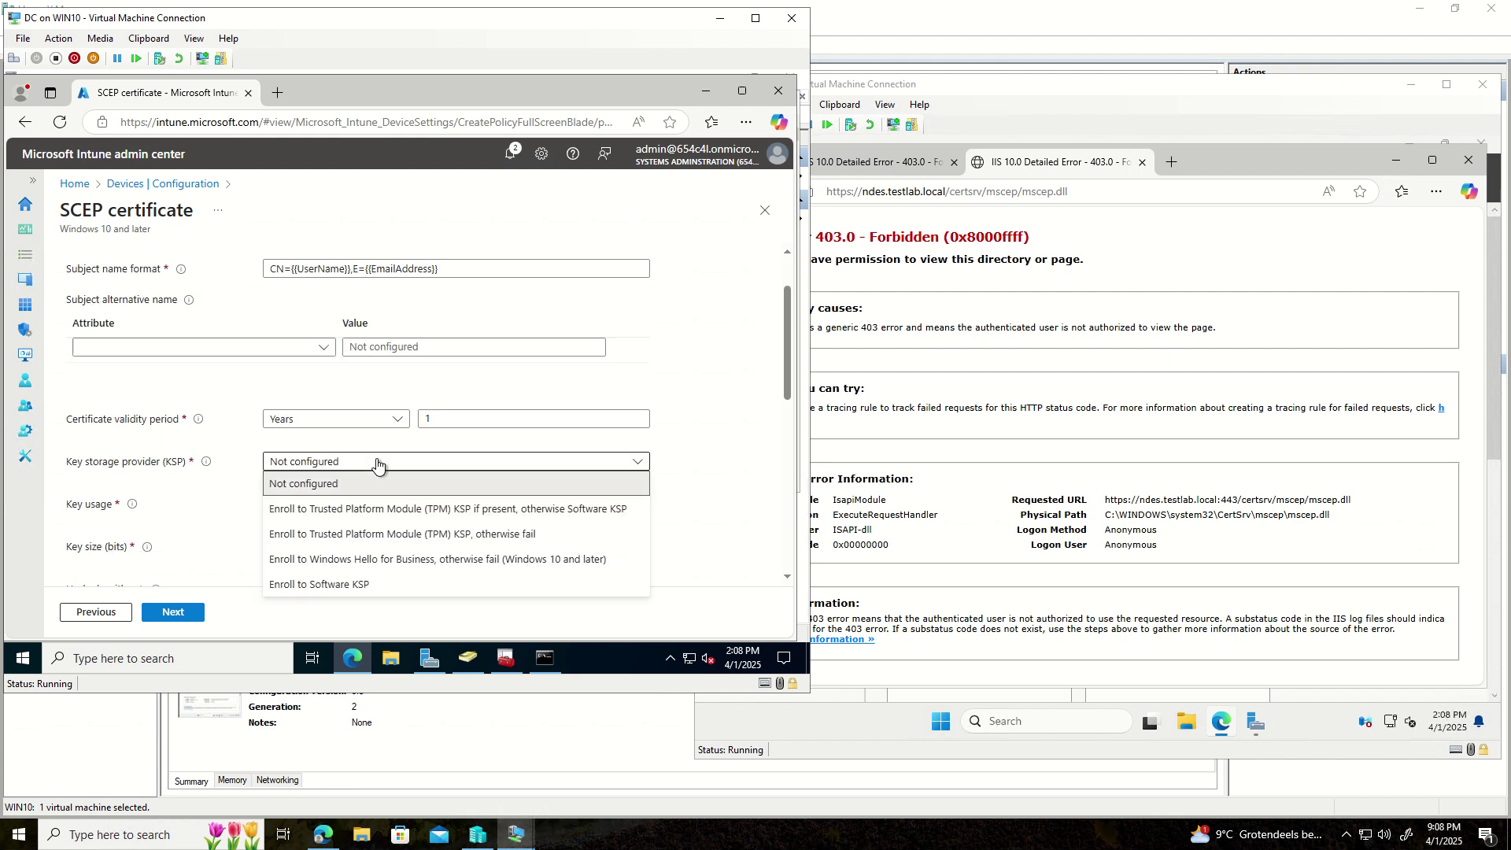
click(570, 512)
click(285, 507)
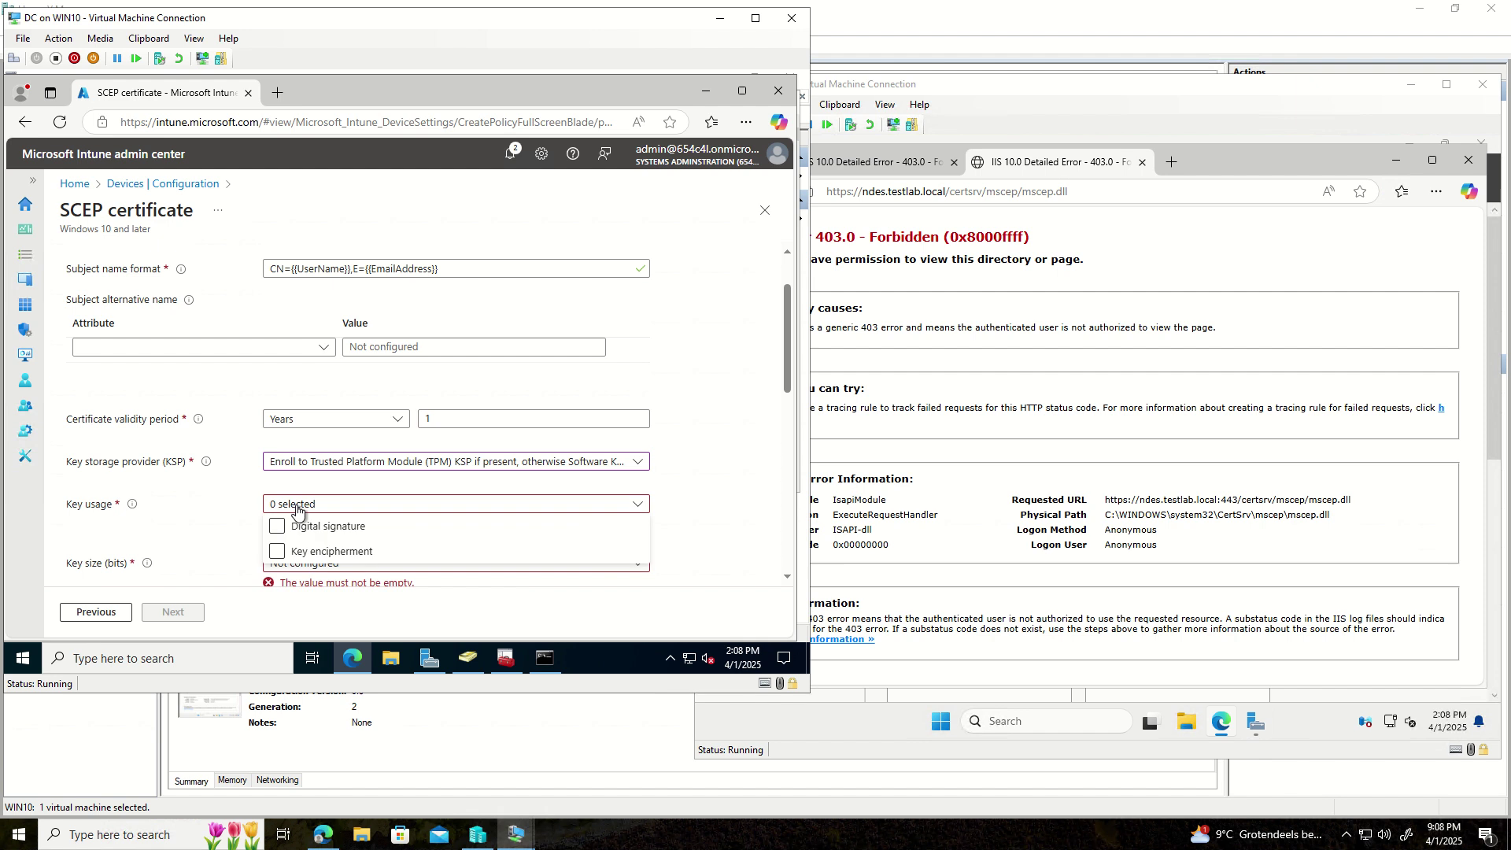
click(277, 537)
click(279, 552)
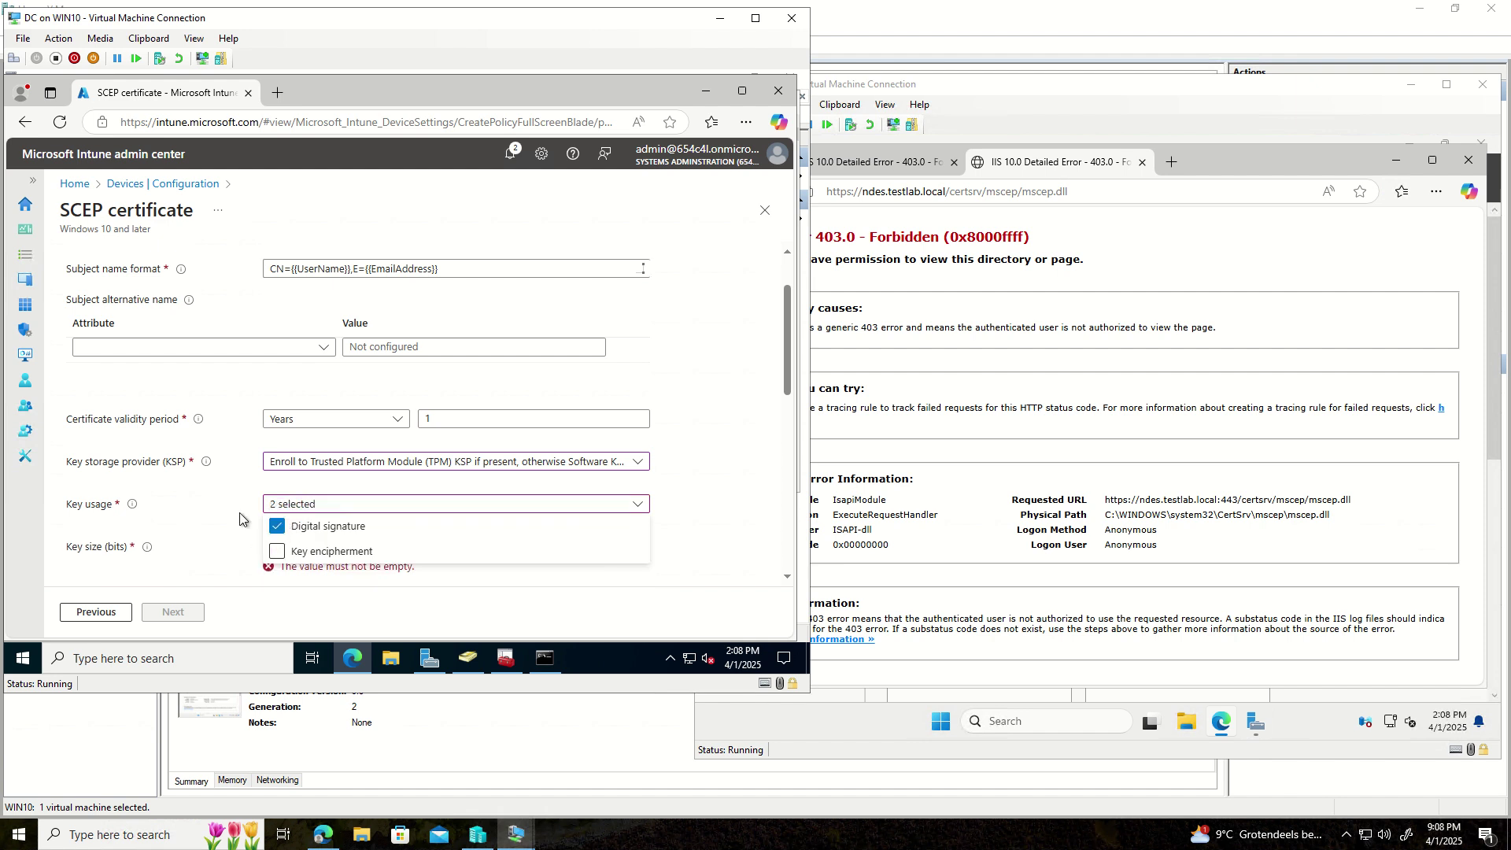
click(228, 495)
- Choose a 2048-bit key size with SHA-1 and SHA-2 hashing, then list root certificates
scroll(225, 489, down, 2)
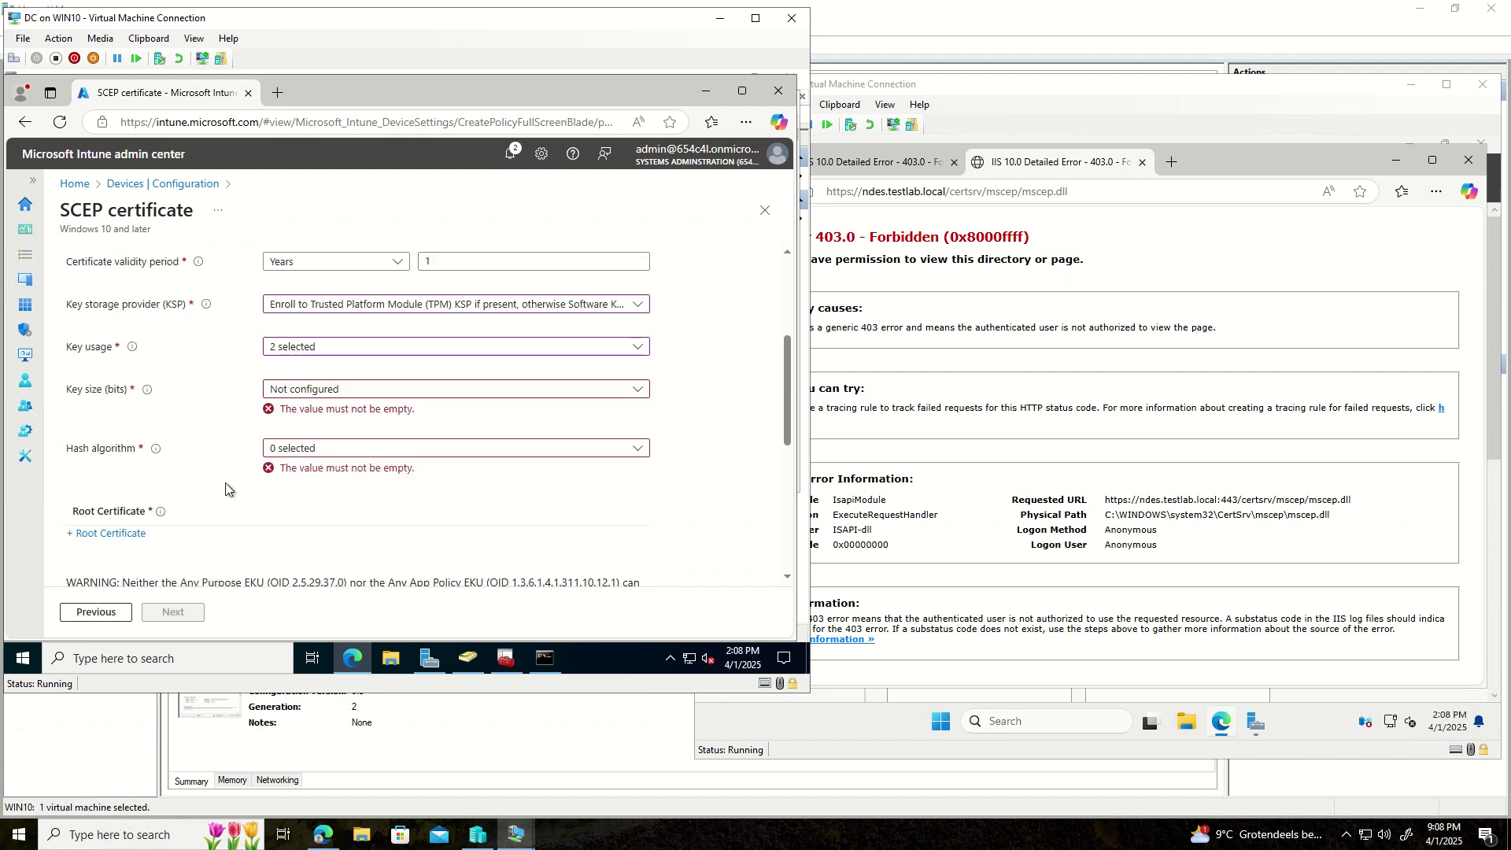
click(345, 394)
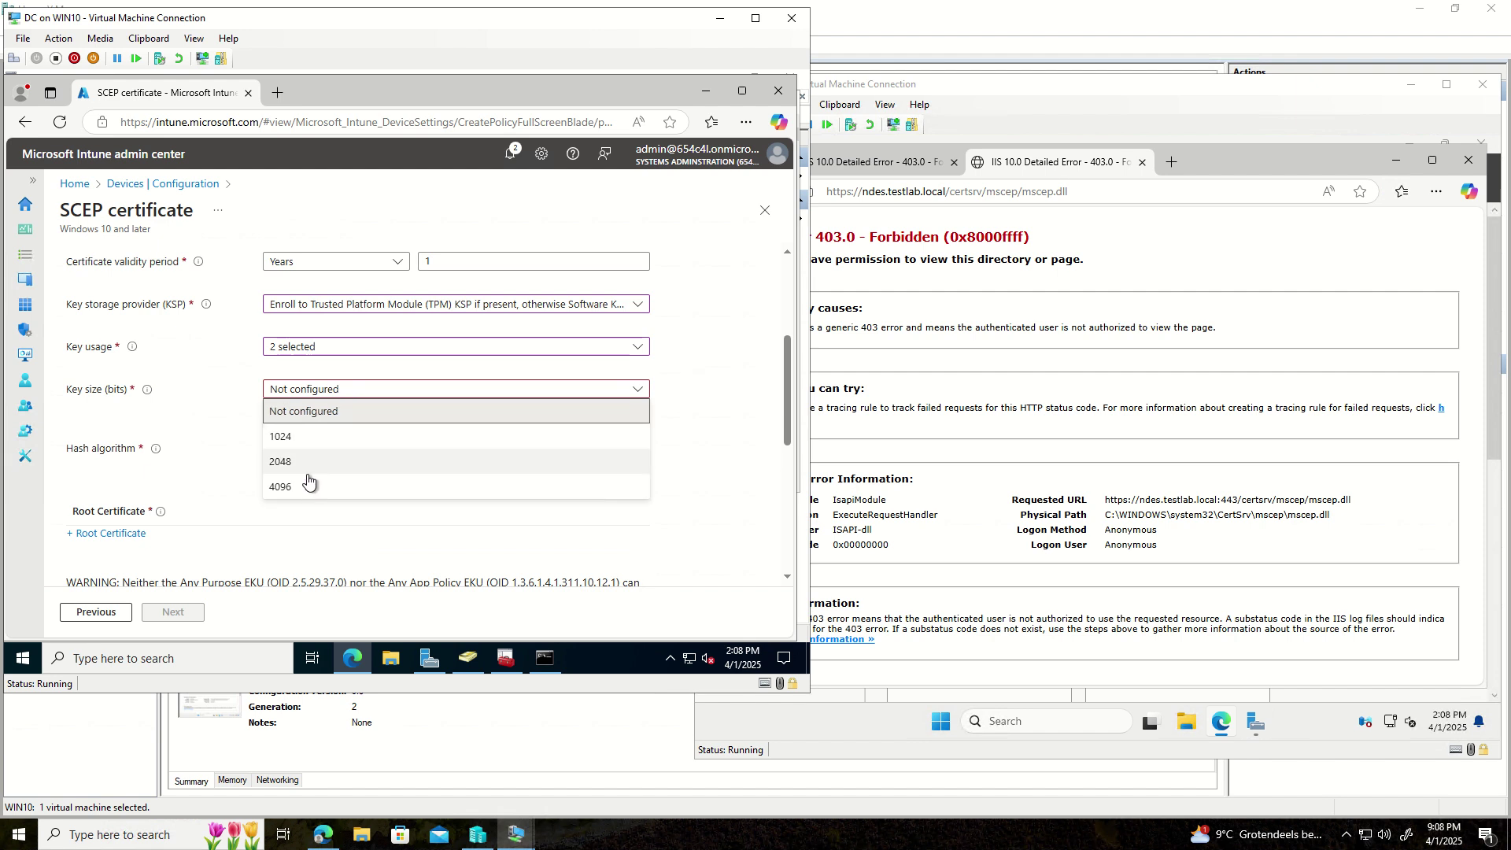
click(307, 464)
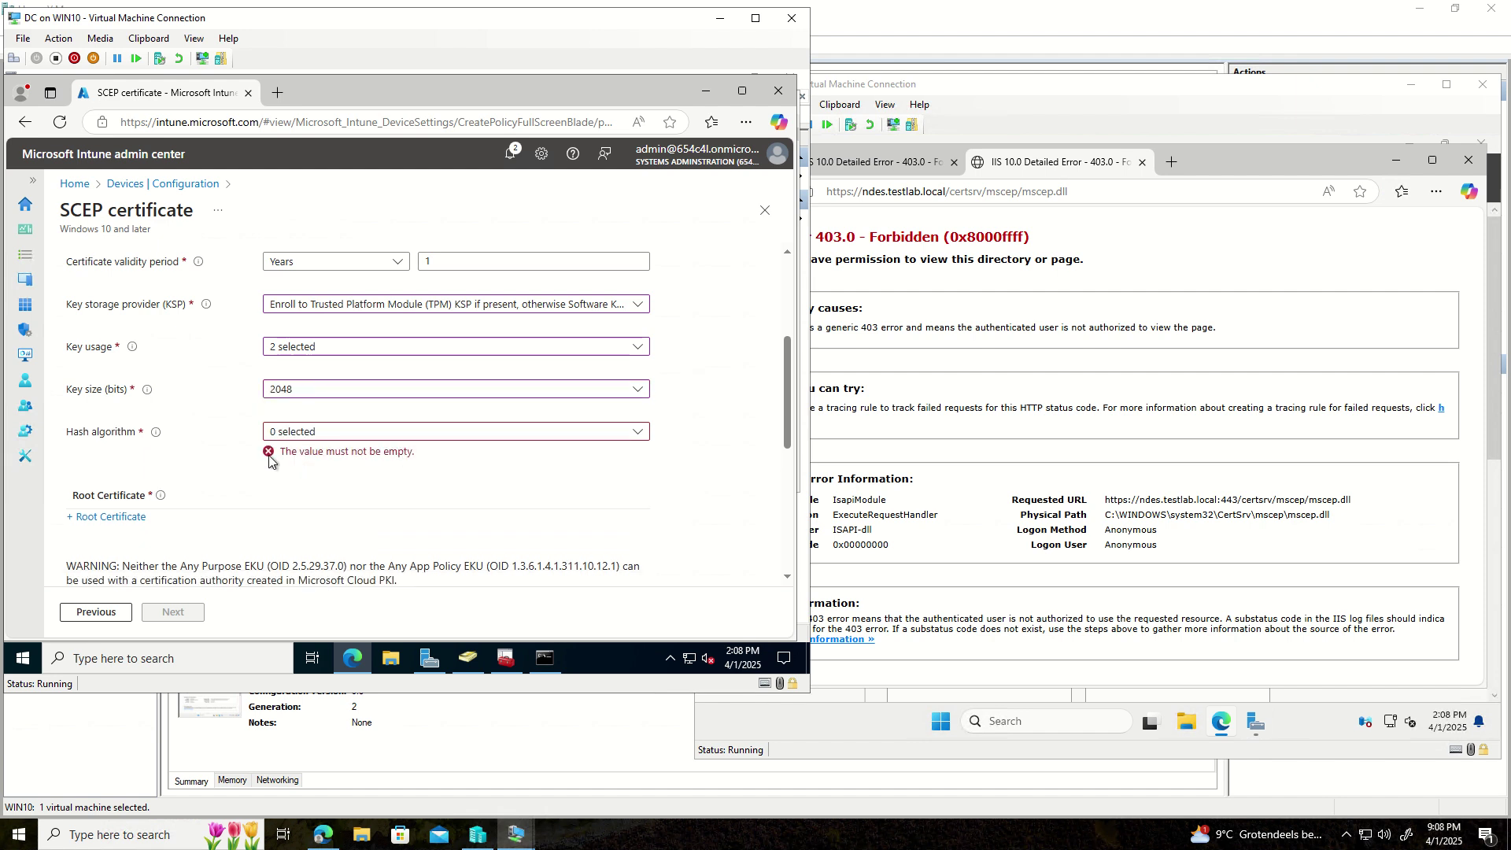
click(383, 439)
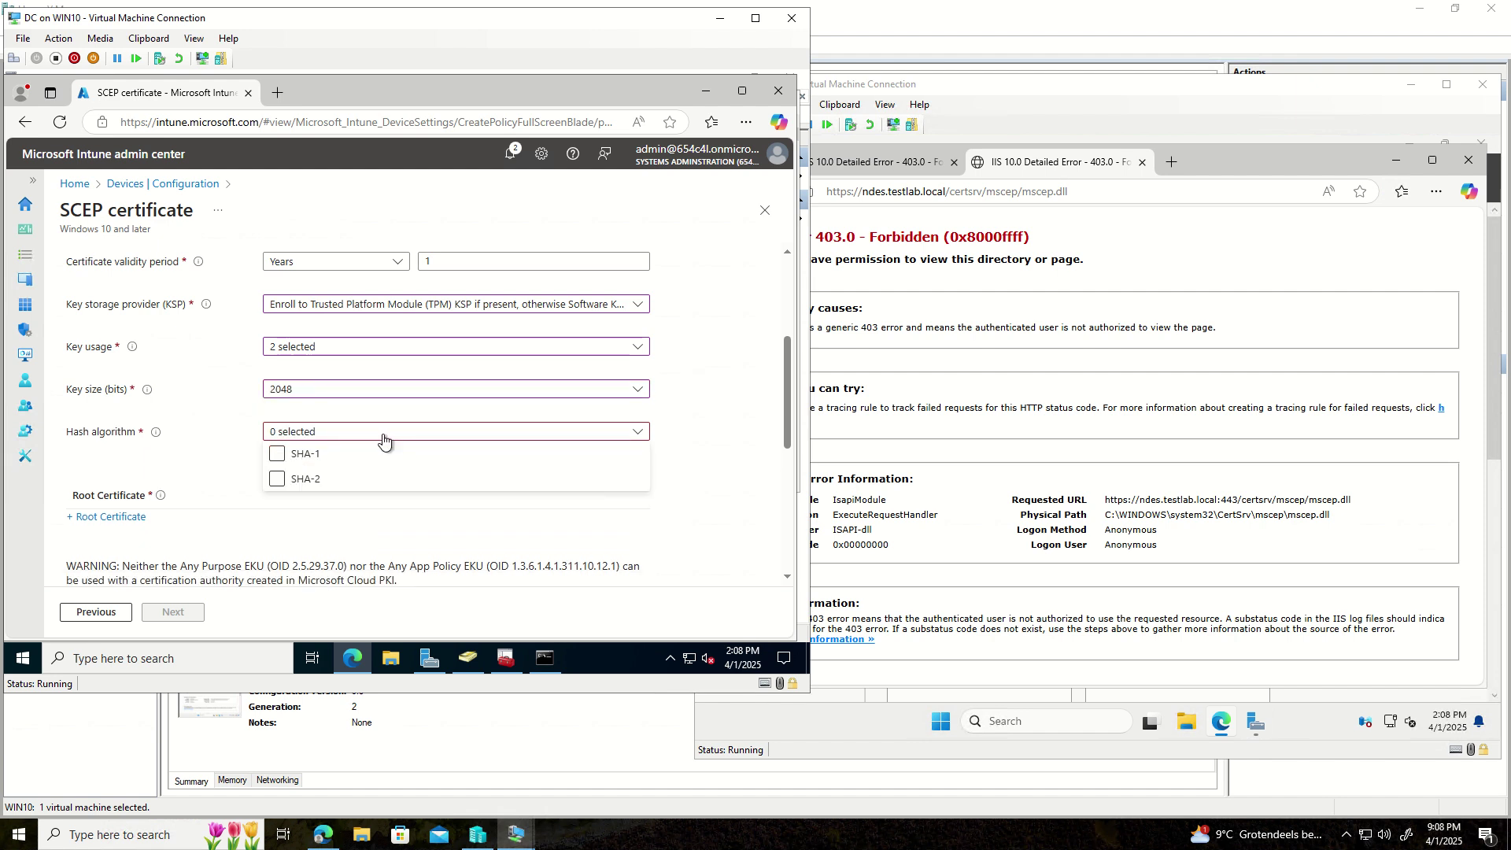
click(278, 455)
click(279, 480)
click(135, 486)
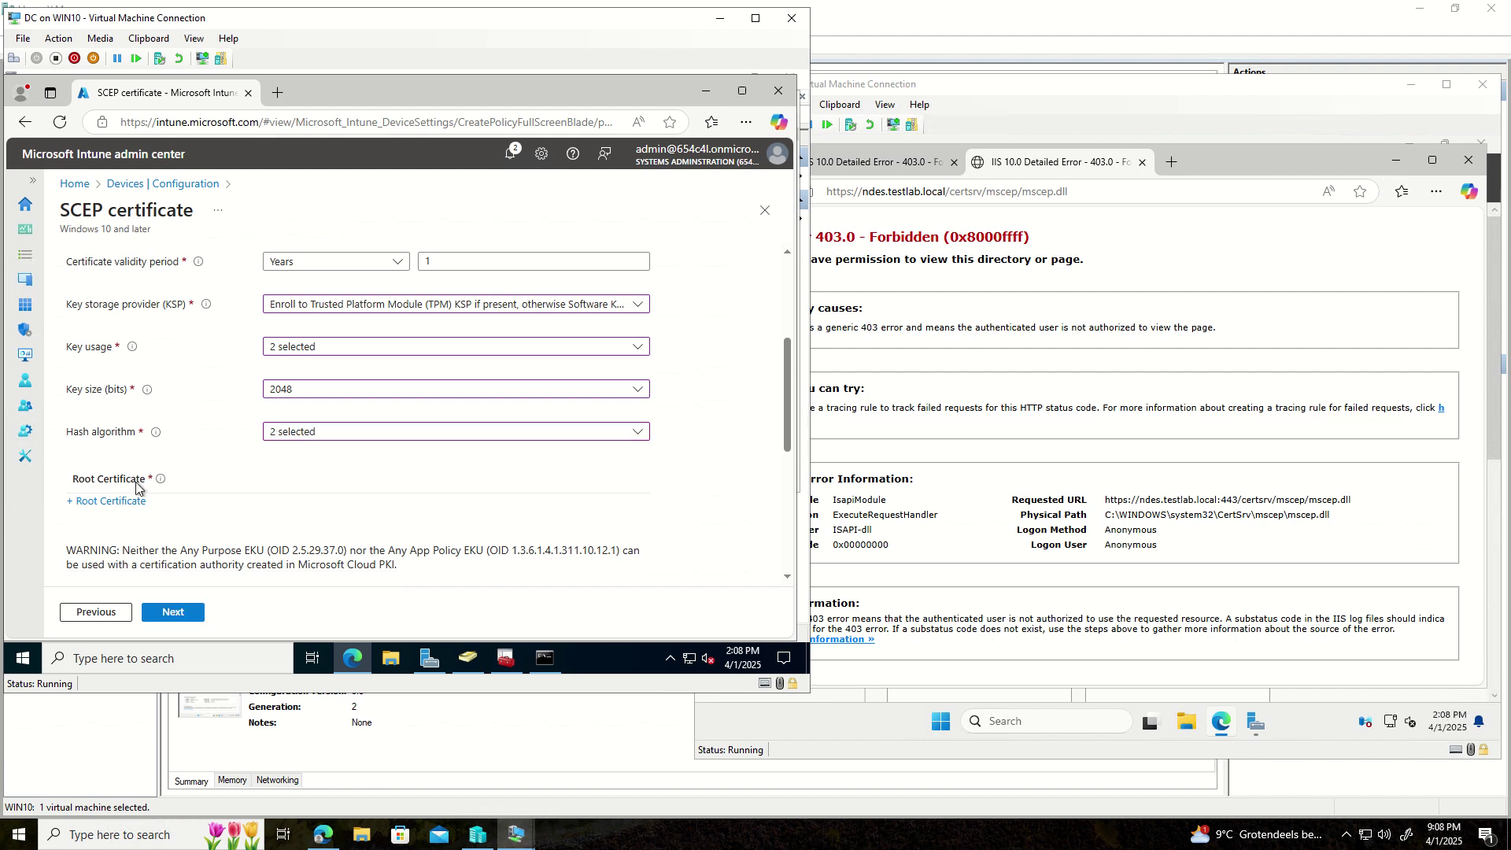
click(104, 502)
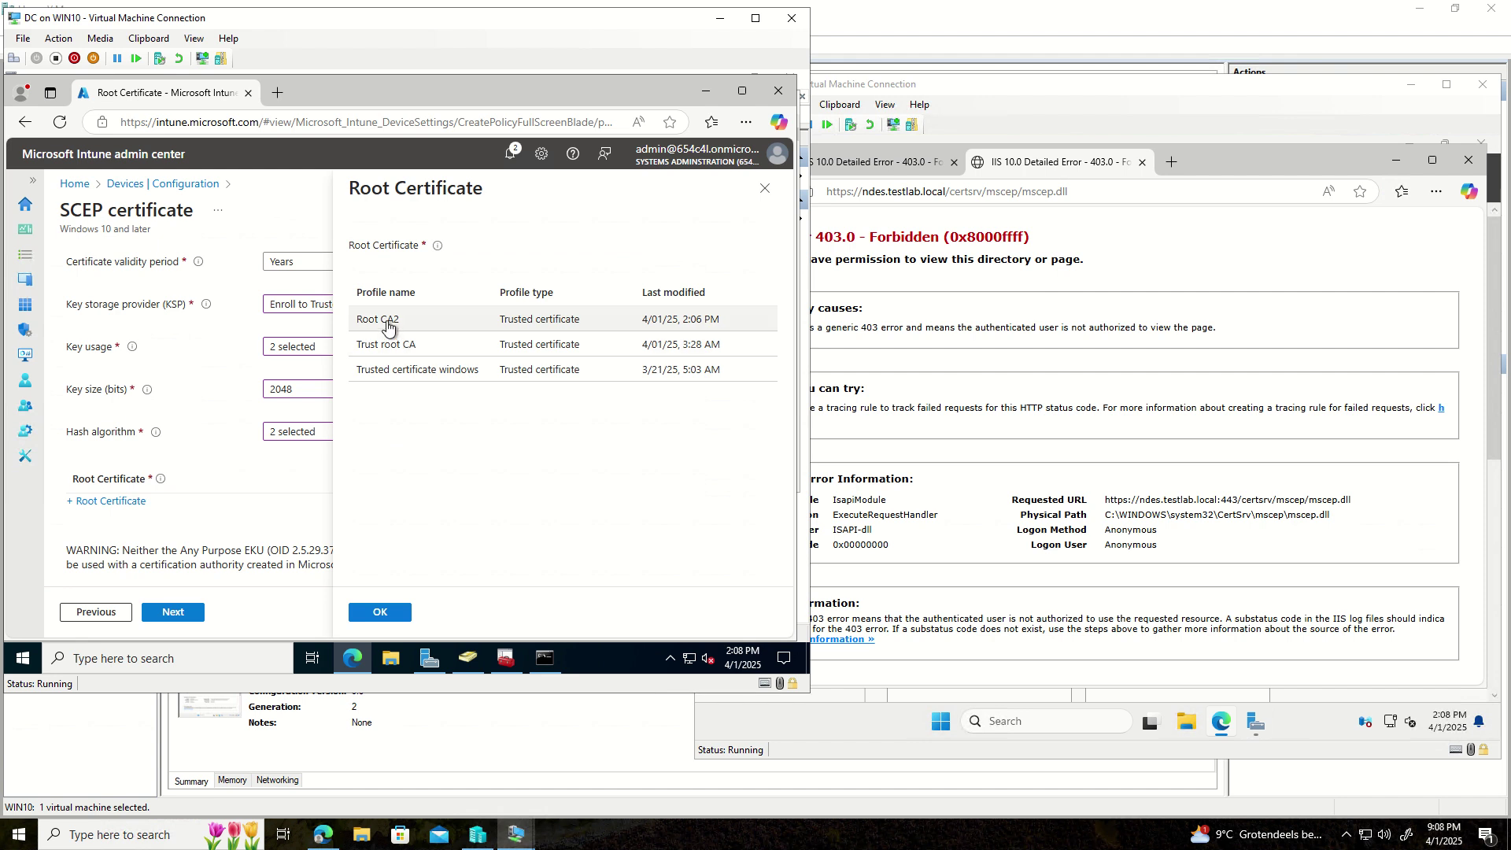
- Use Root CA2 as root certificate and add Client Authentication (1.3.6.1.5.5.7.3.2) extended key usage
click(387, 325)
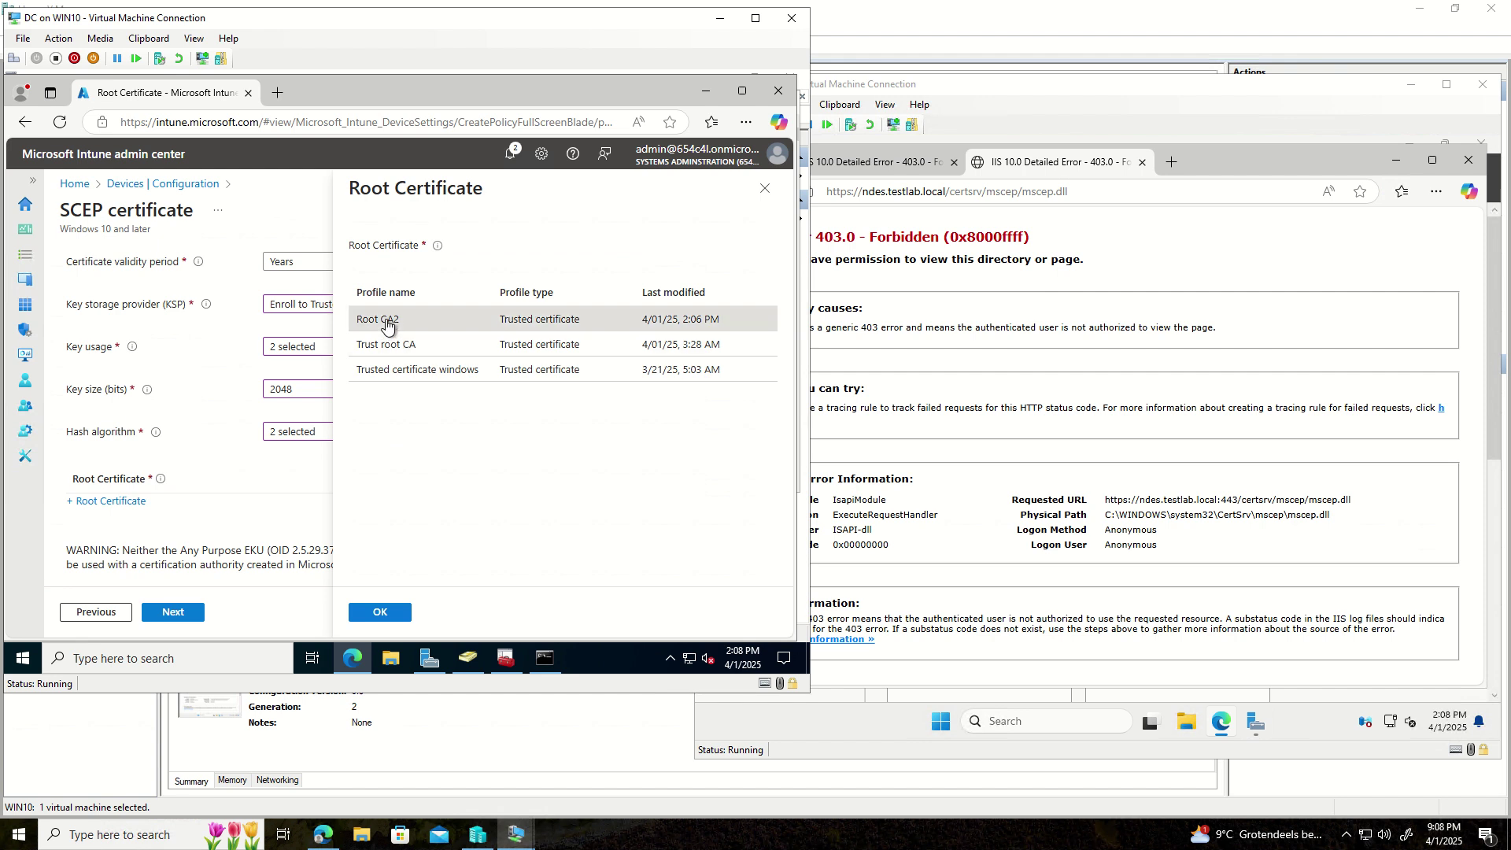
click(382, 613)
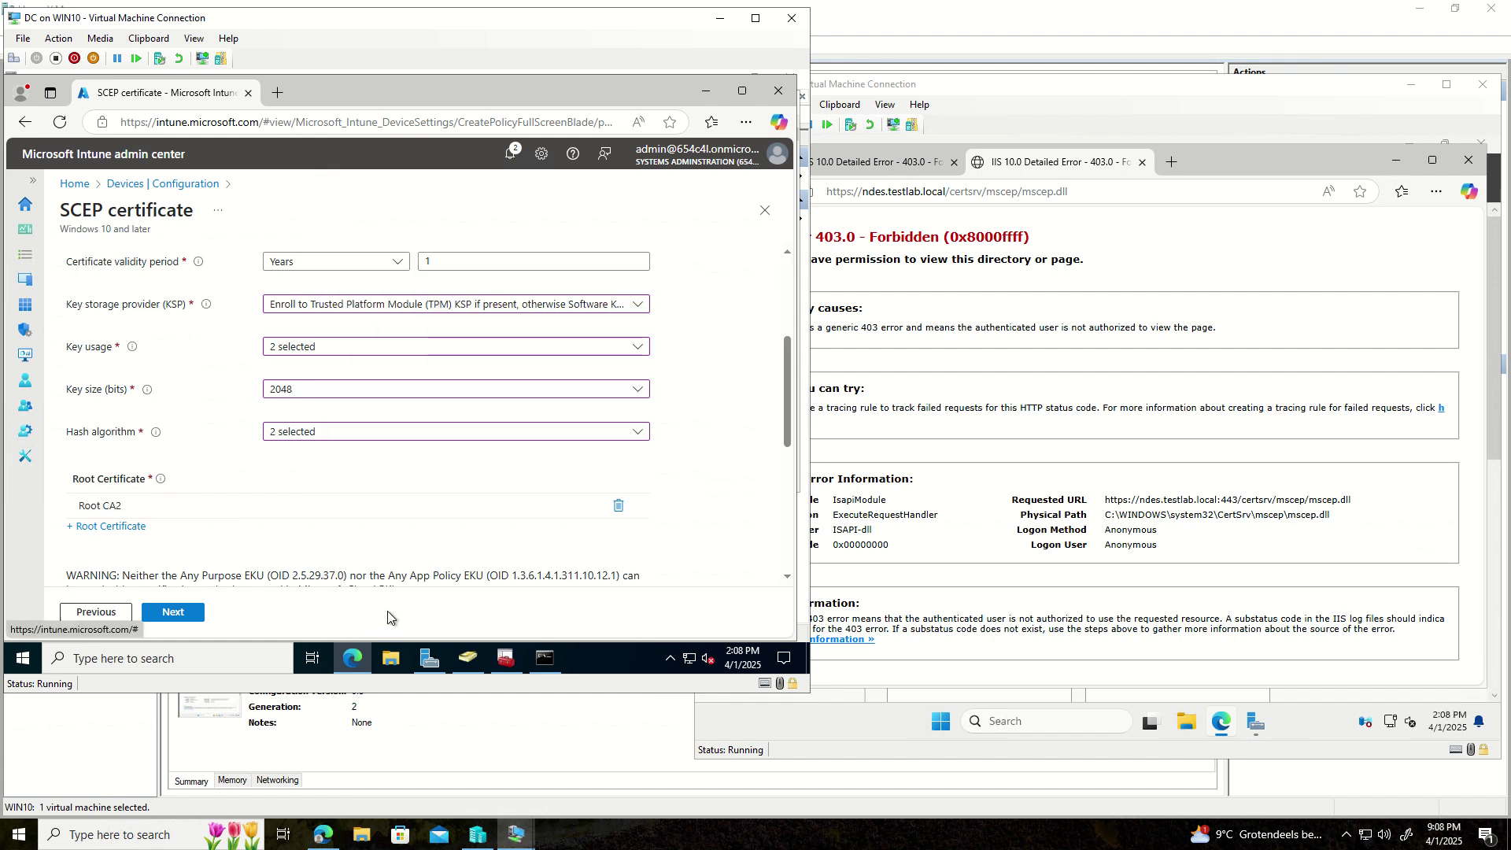
scroll(299, 529, down, 3)
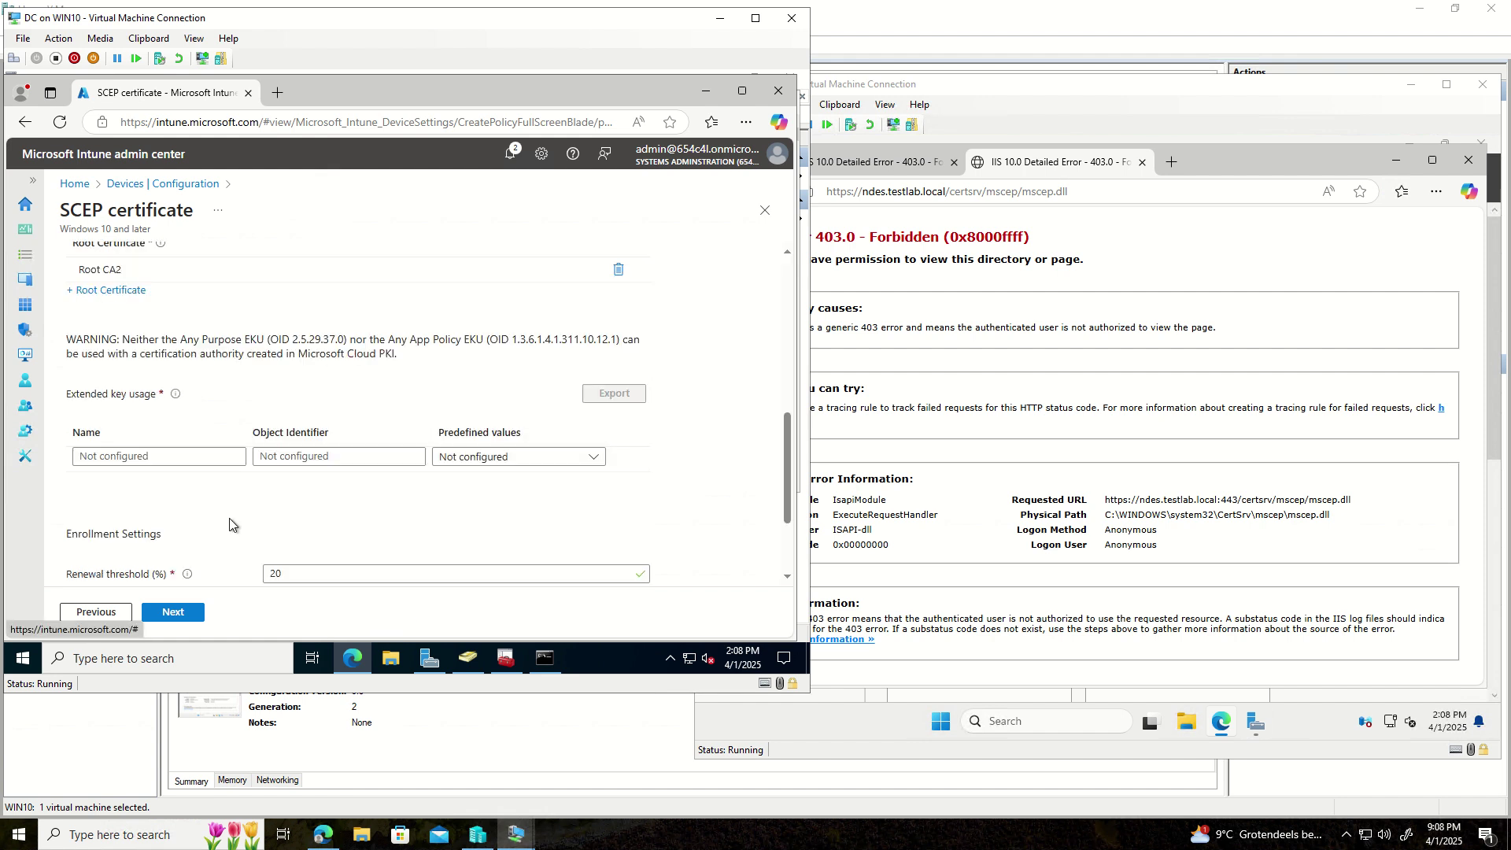
click(596, 458)
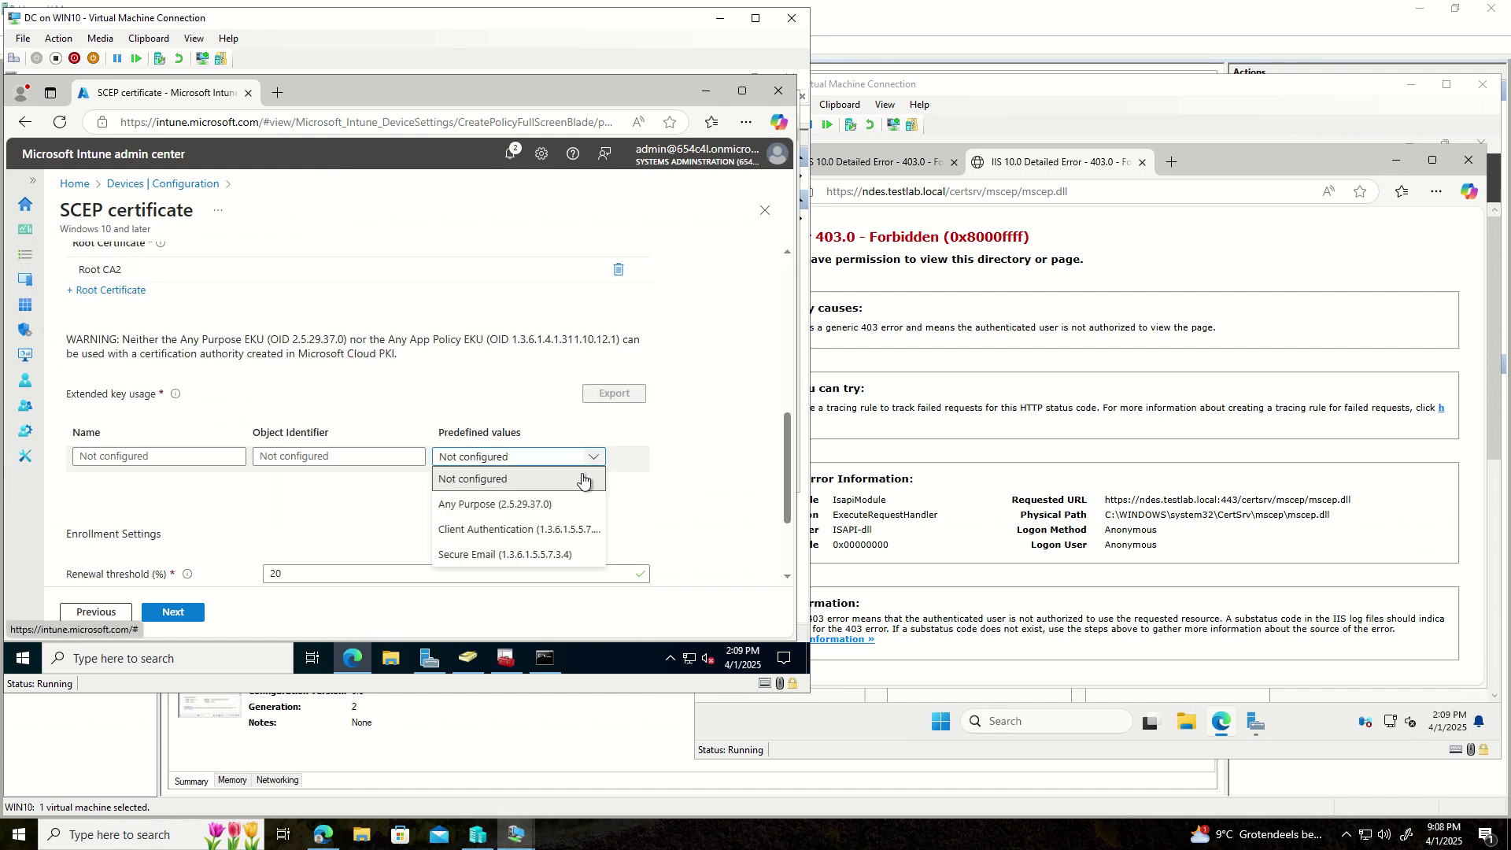
click(539, 530)
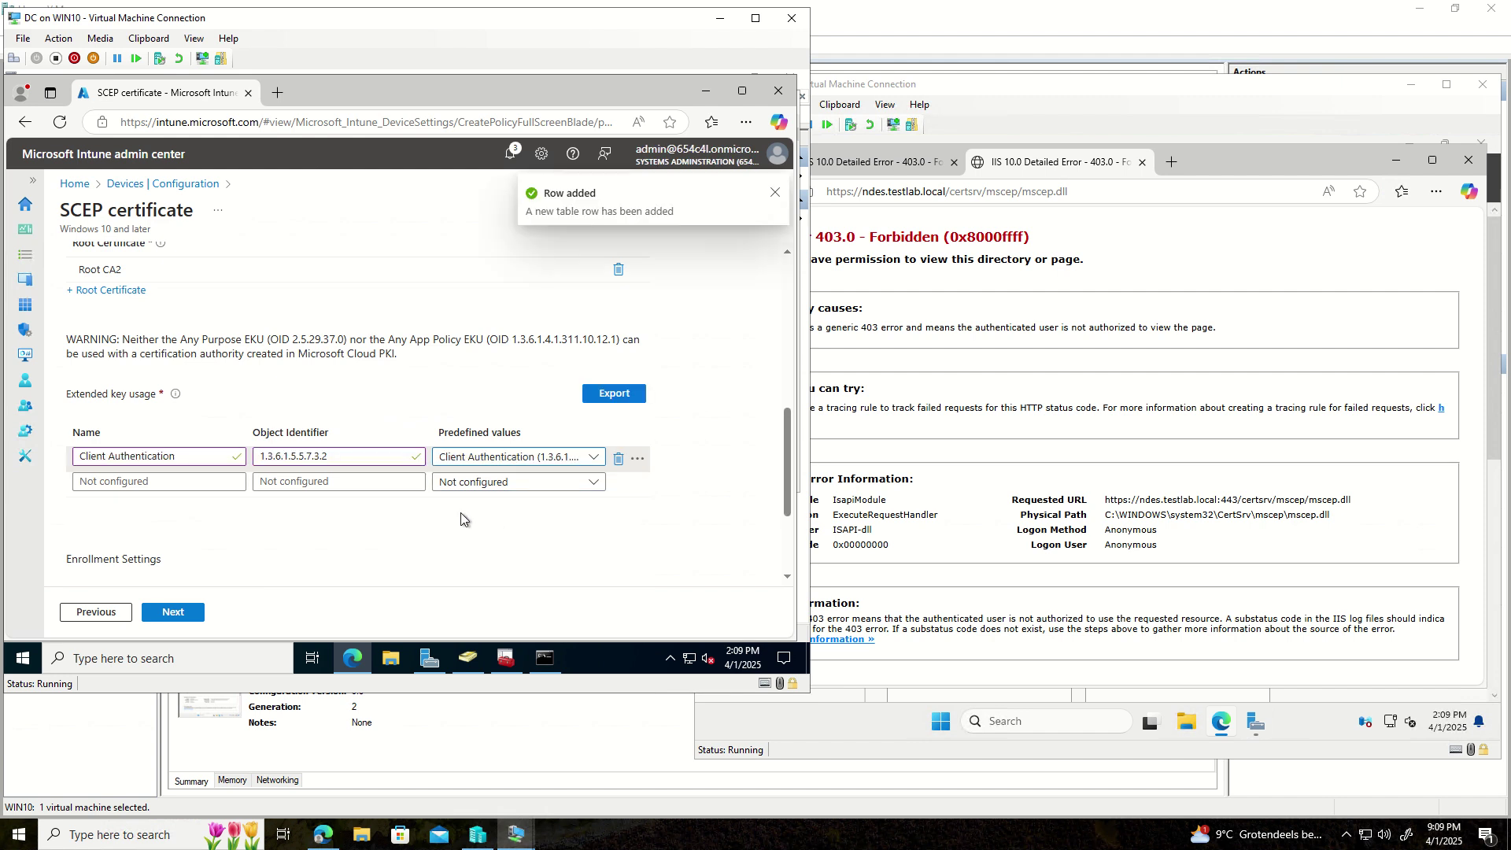
scroll(375, 518, down, 2)
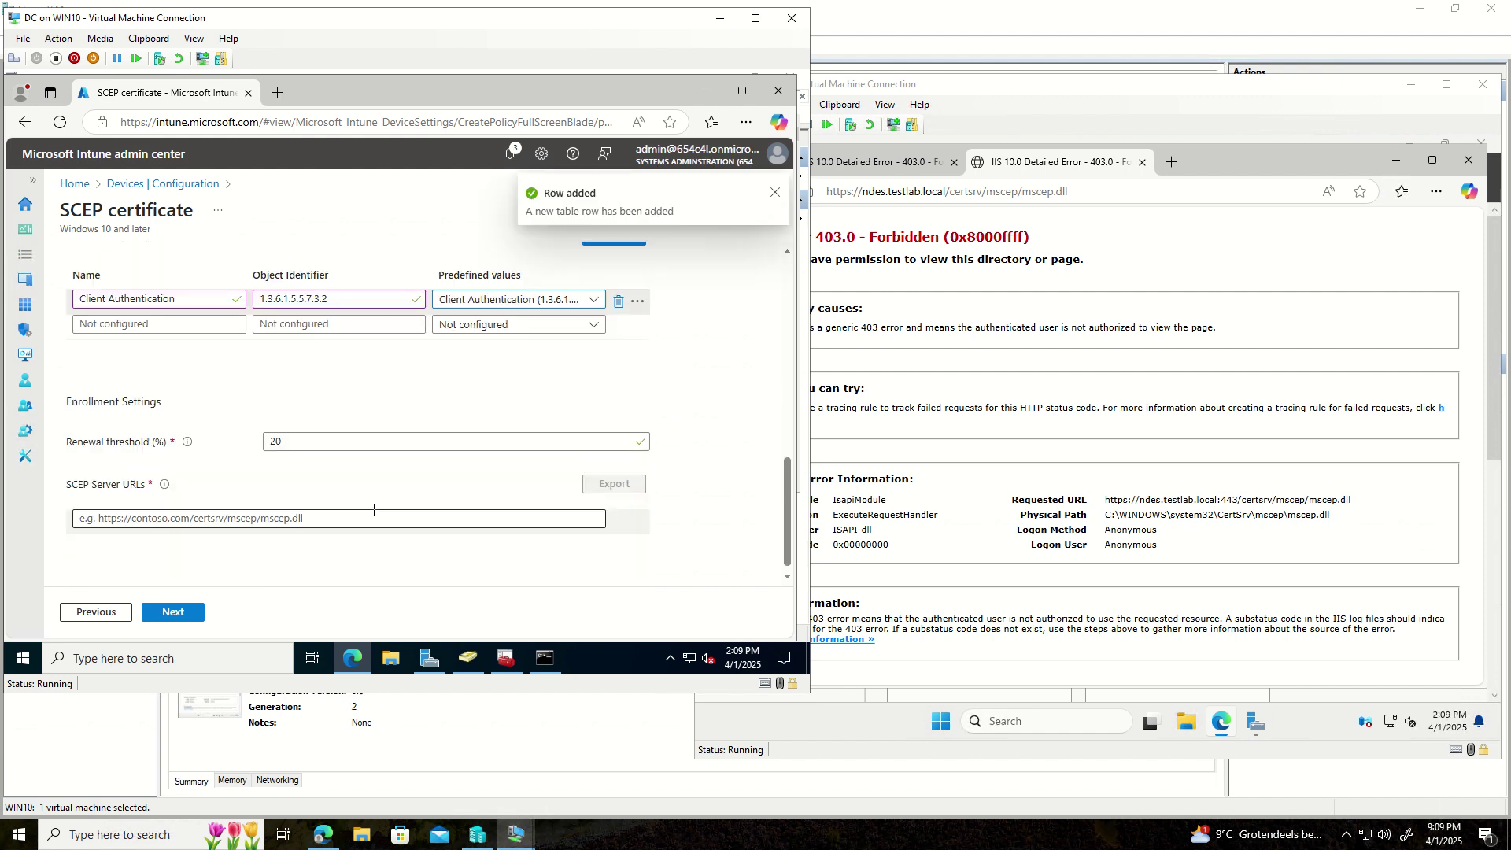
mouse_move(193, 452)
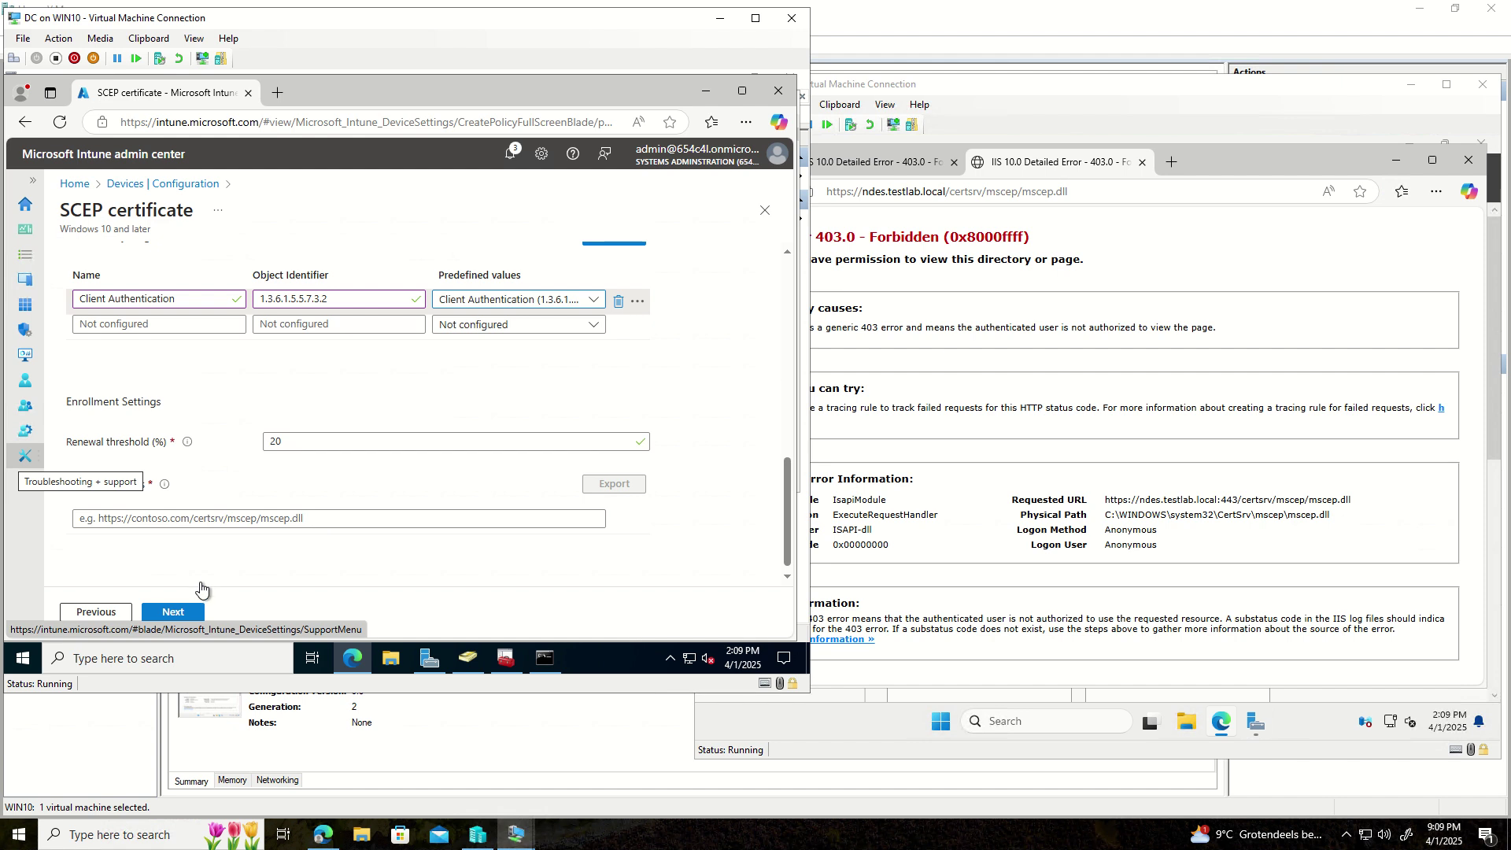
- Attempt Next, find the validation error, and select the empty SCEP Server URLs field
click(190, 613)
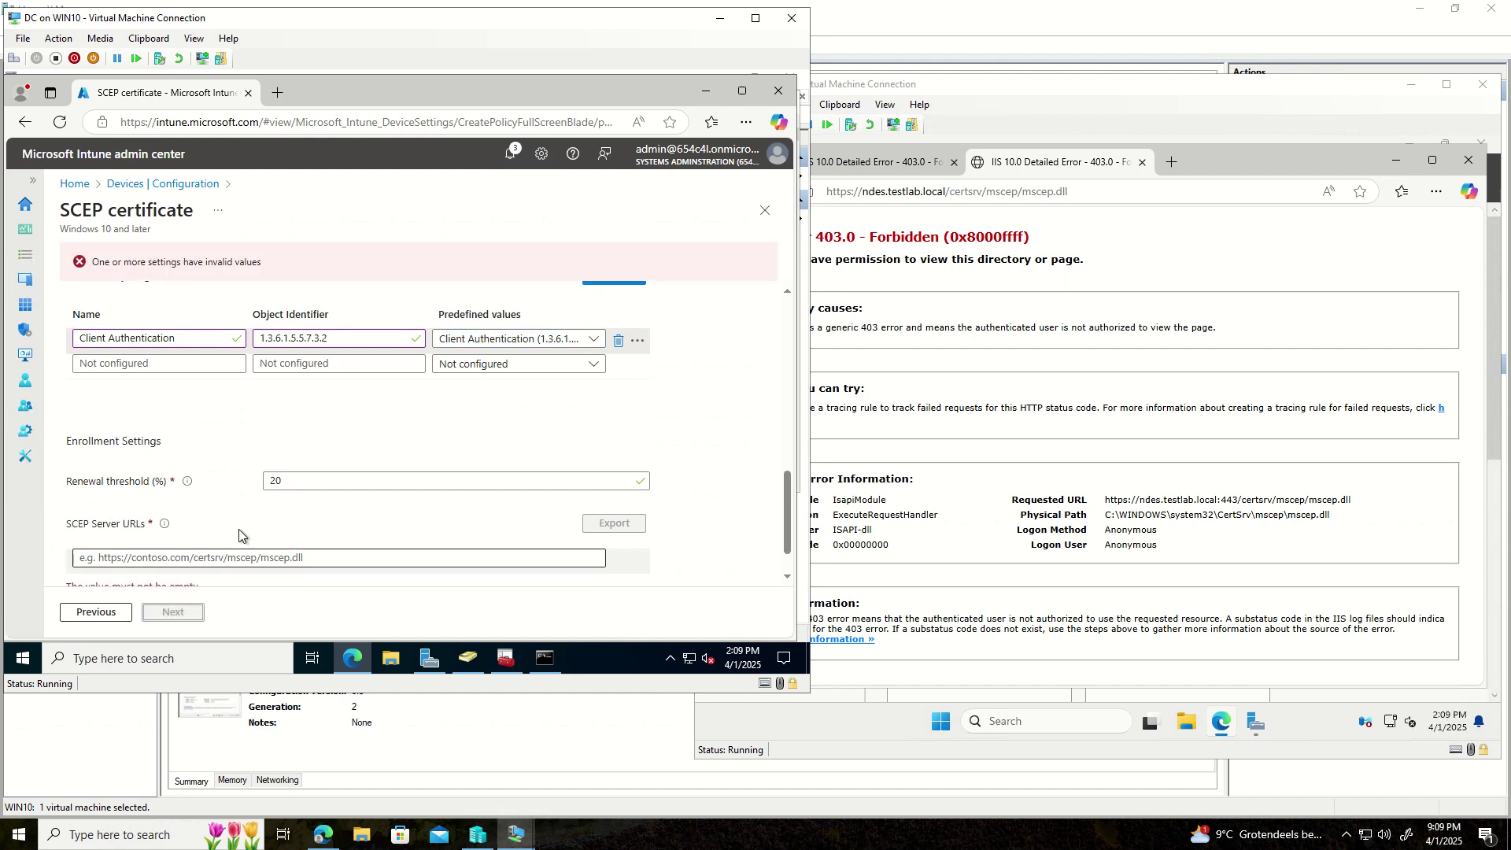
scroll(244, 527, up, 4)
scroll(249, 513, up, 3)
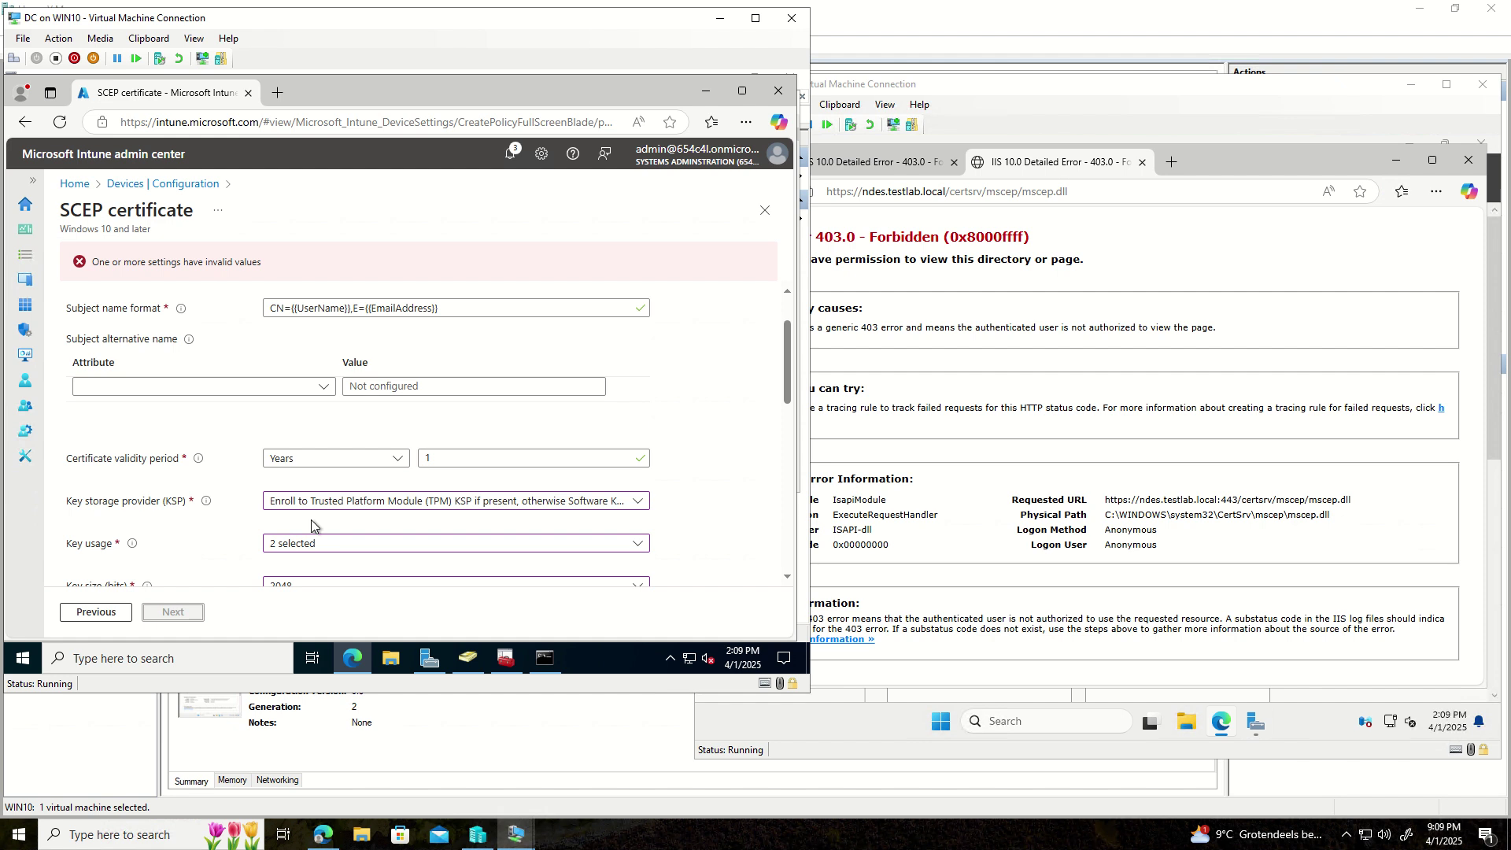
scroll(310, 519, up, 1)
scroll(310, 518, down, 3)
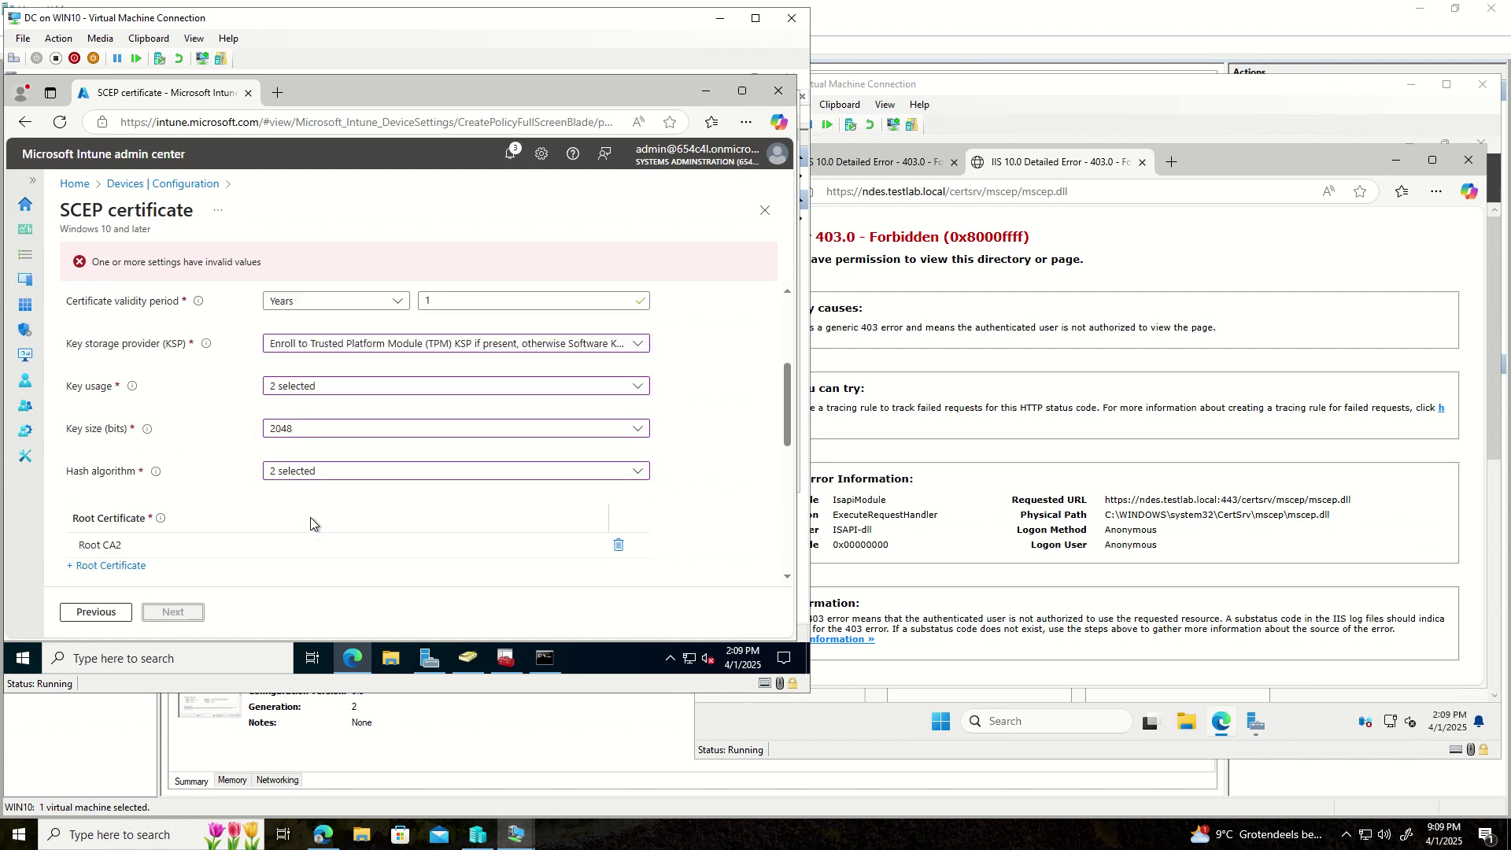
scroll(310, 517, down, 1)
scroll(310, 517, down, 2)
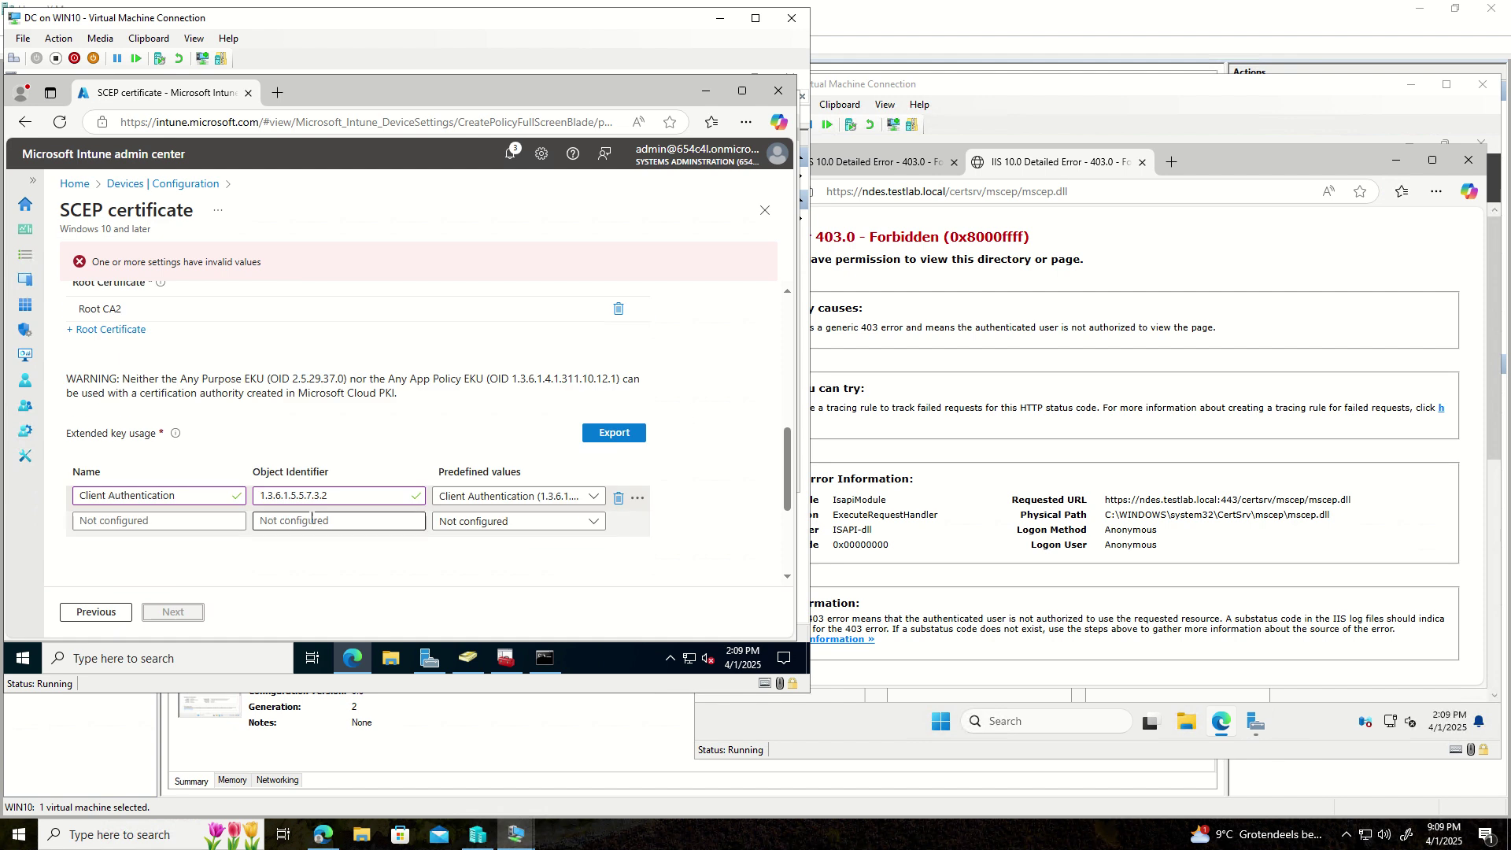
scroll(310, 517, down, 3)
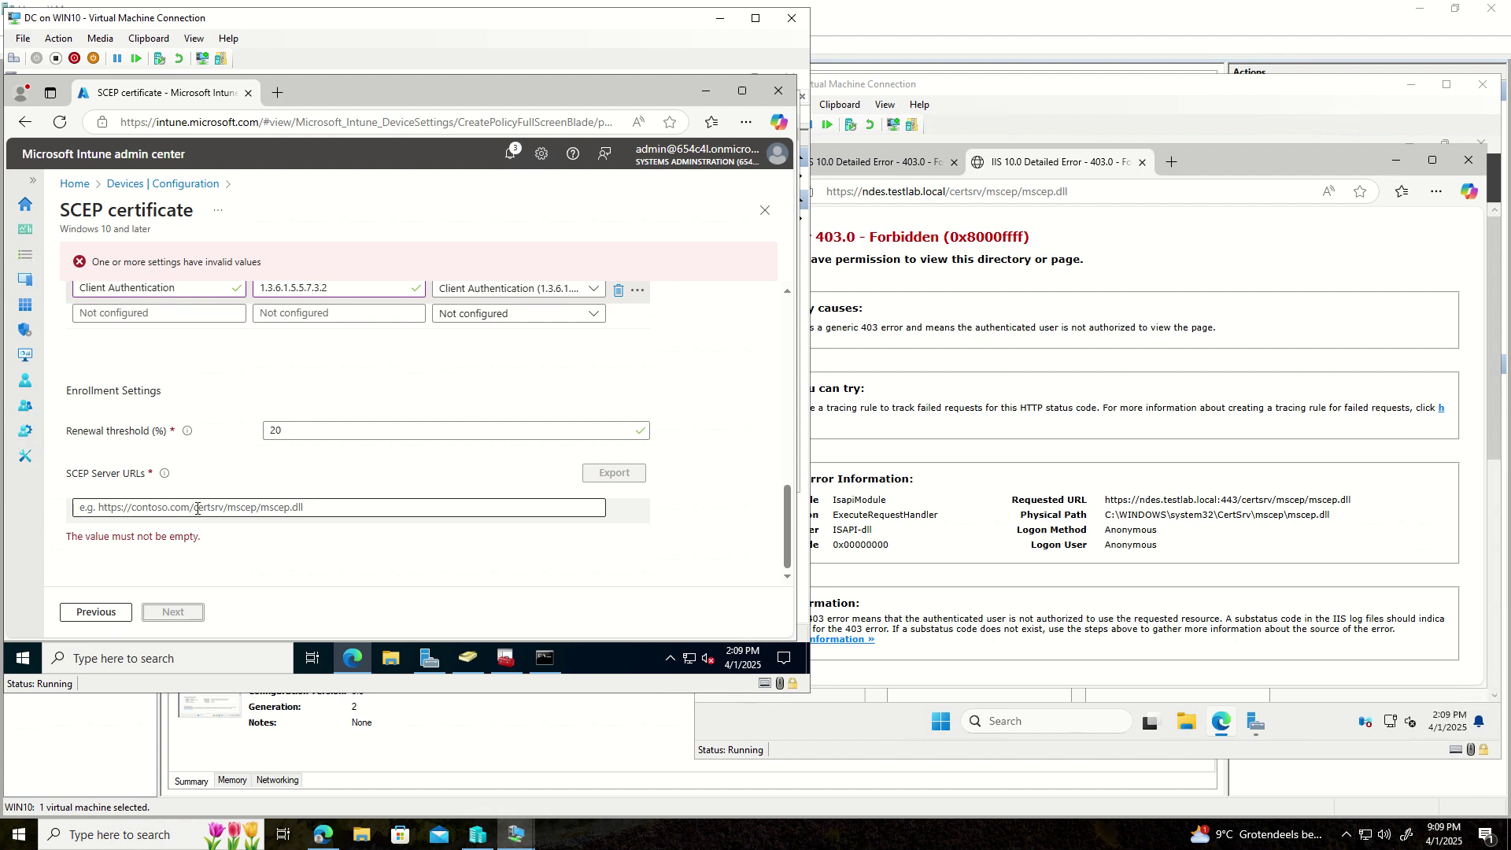
click(197, 508)
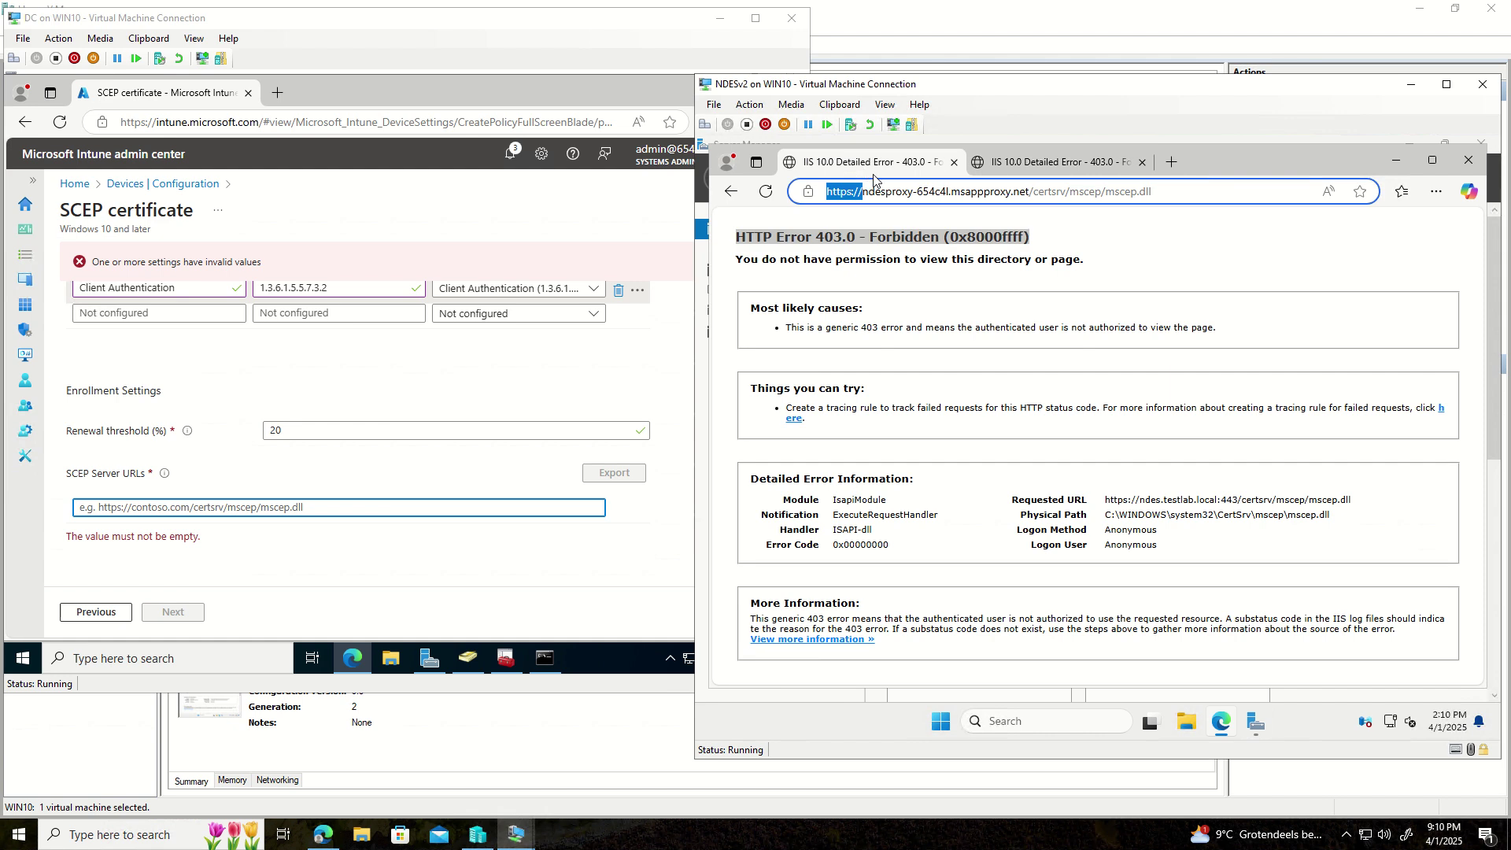
- Select the full NDES proxy mscep.dll address in Edge, then add a new tab
click(916, 190)
drag(1131, 191, 830, 189)
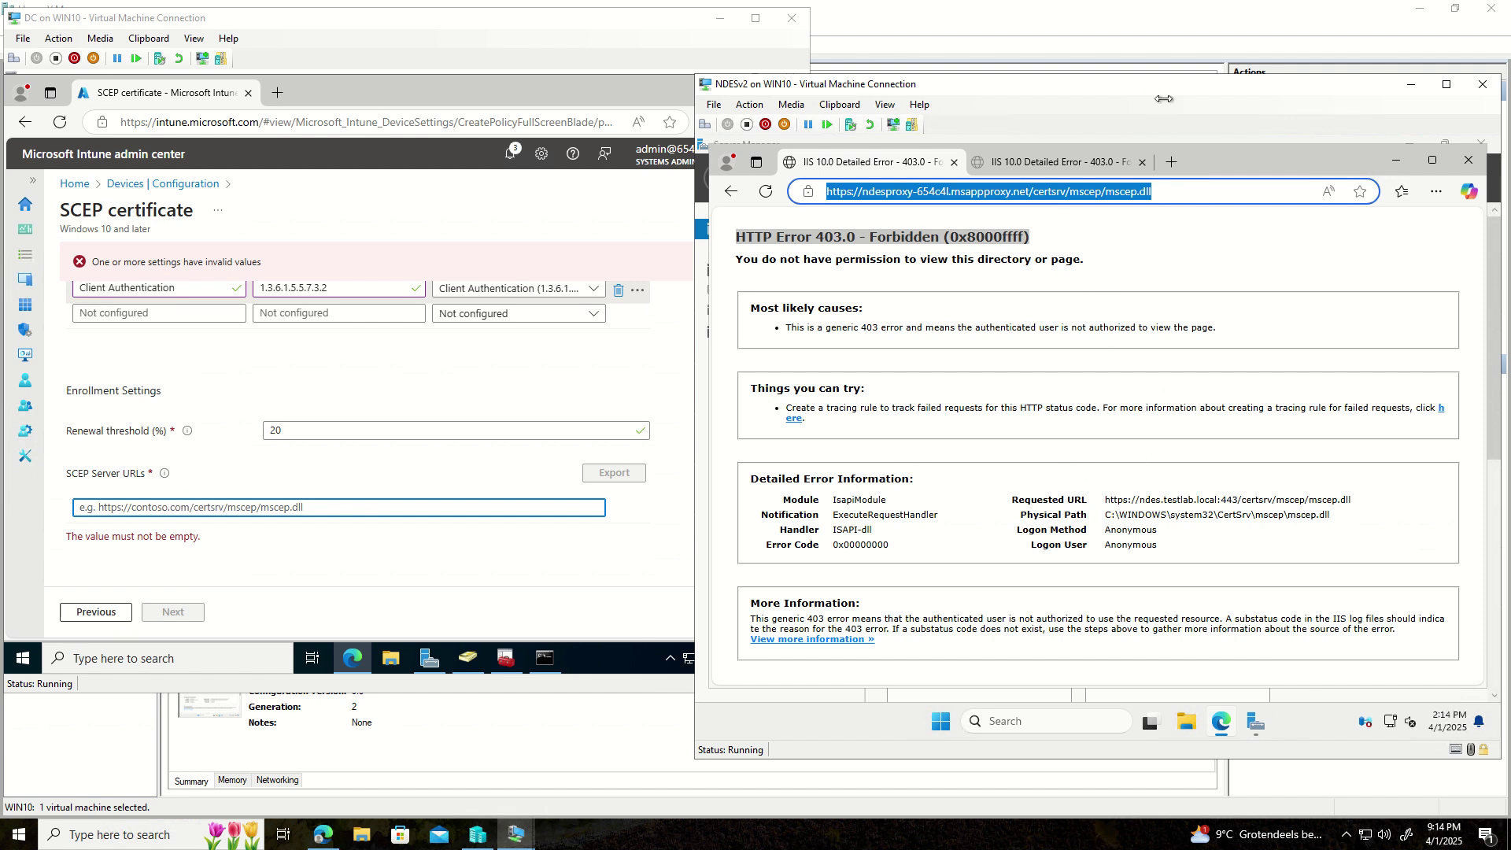
click(1171, 163)
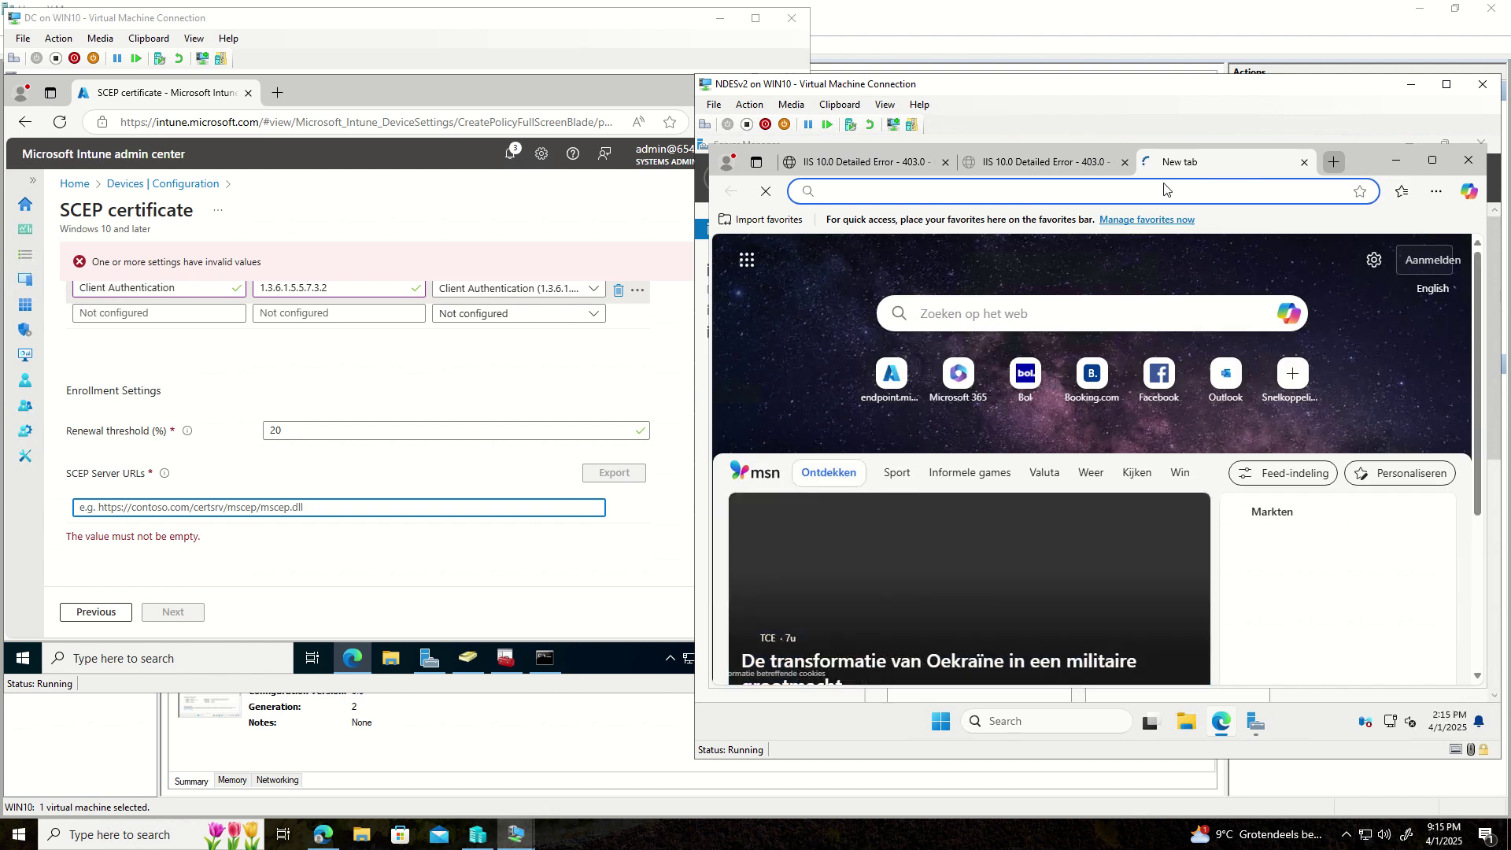
- Load portal.azure.com by typing 'port' and accepting the autocomplete suggestion
click(1159, 192)
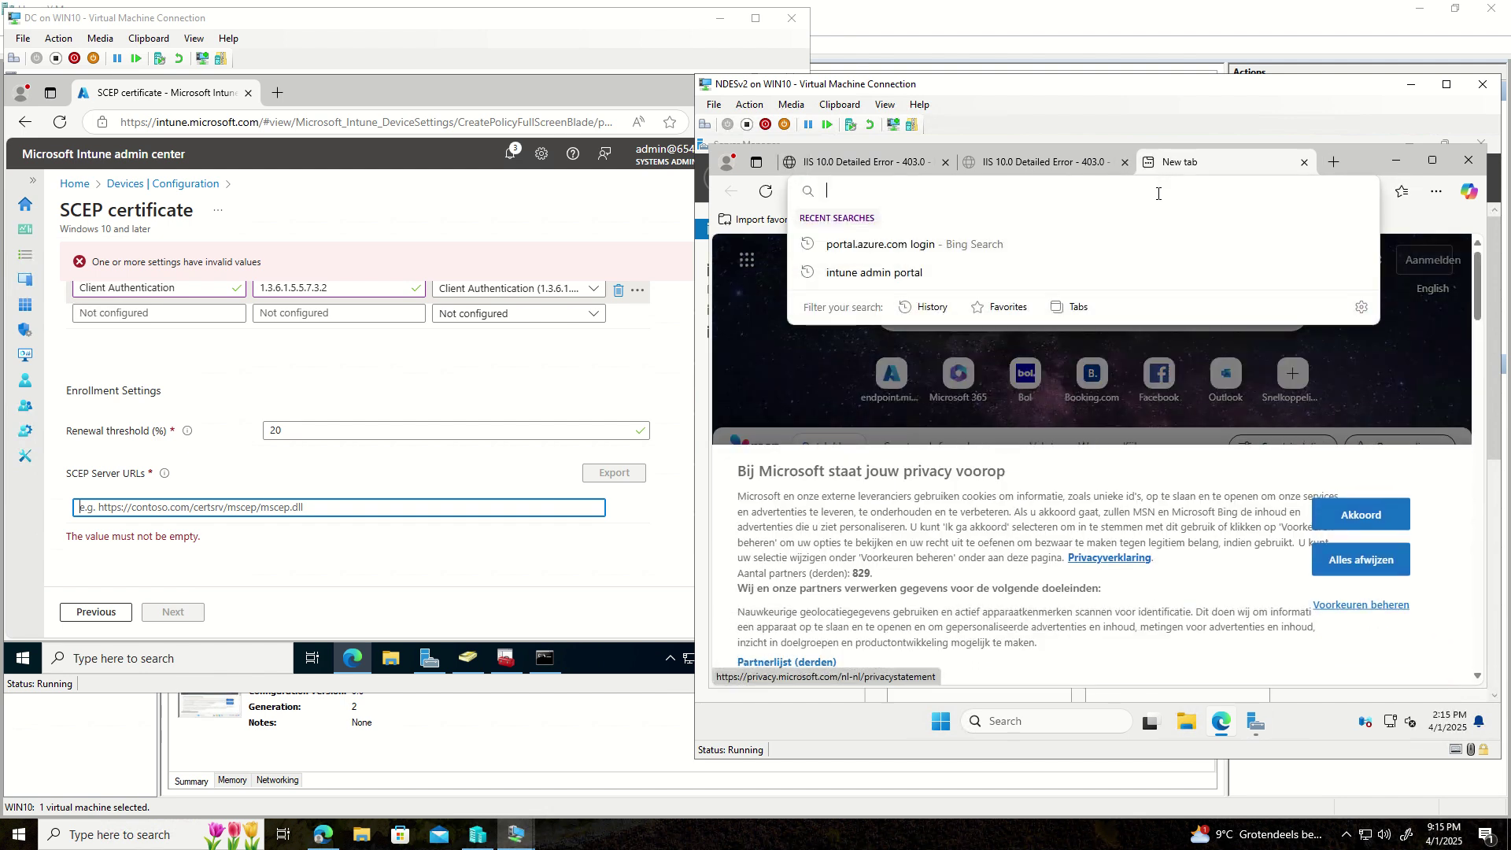
text(port)
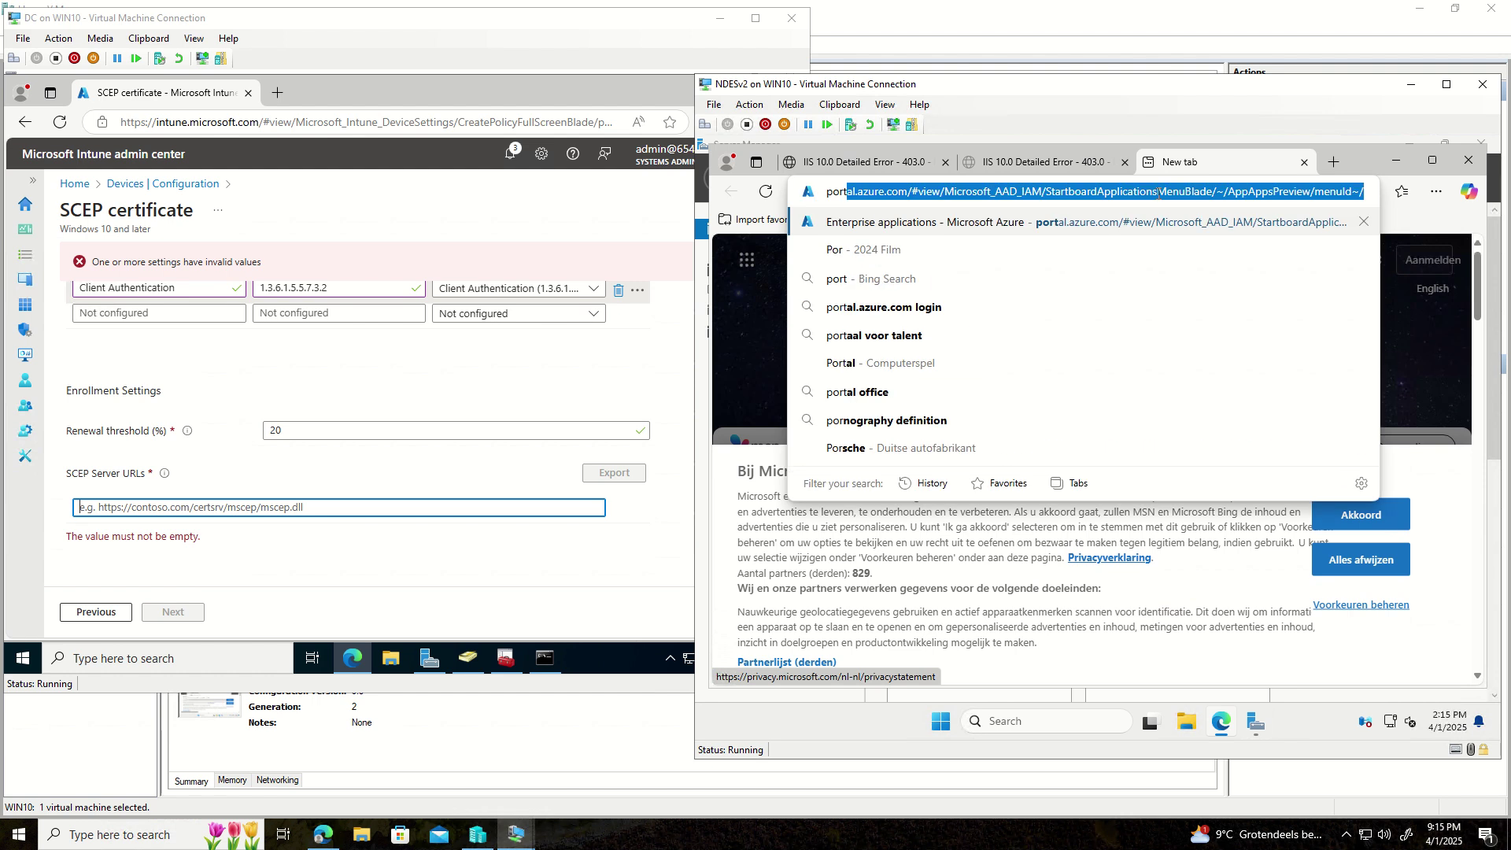
key(Return)
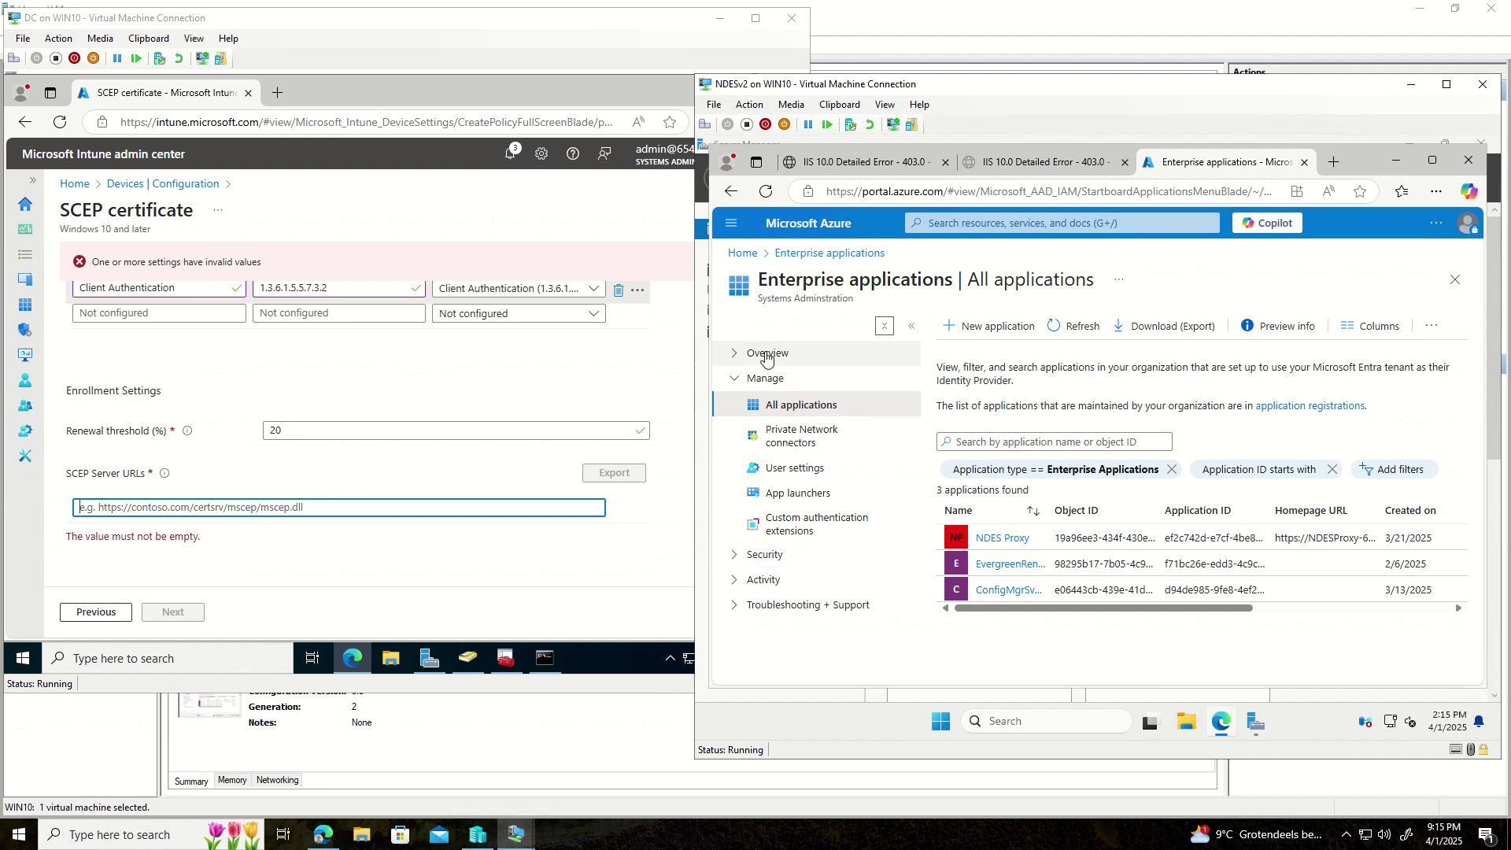
- Search 'Azure ac' to reach Microsoft Entra ID and open its Application proxy page
click(736, 359)
click(735, 364)
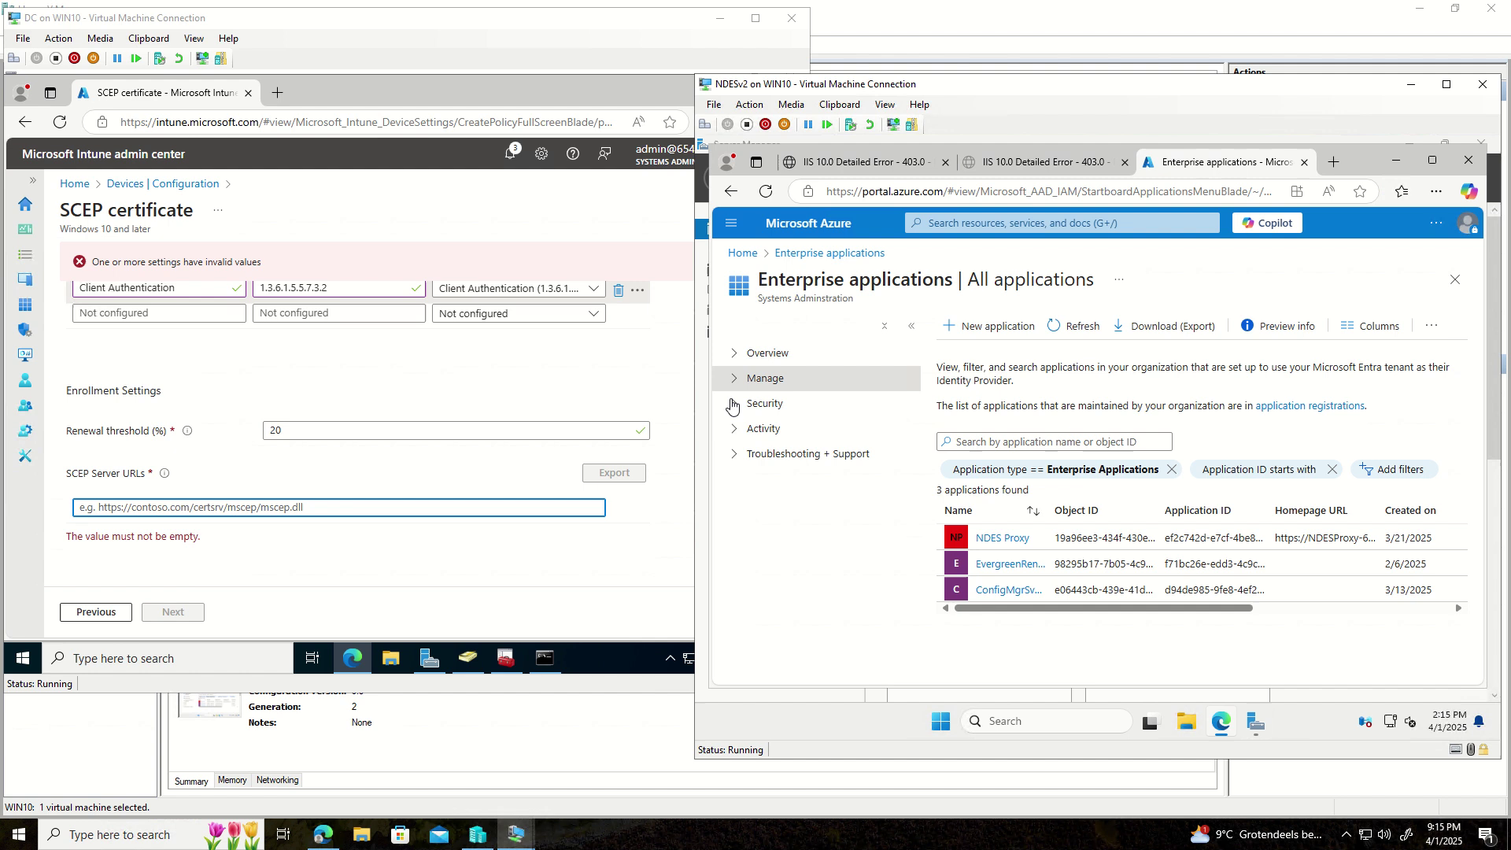
click(735, 382)
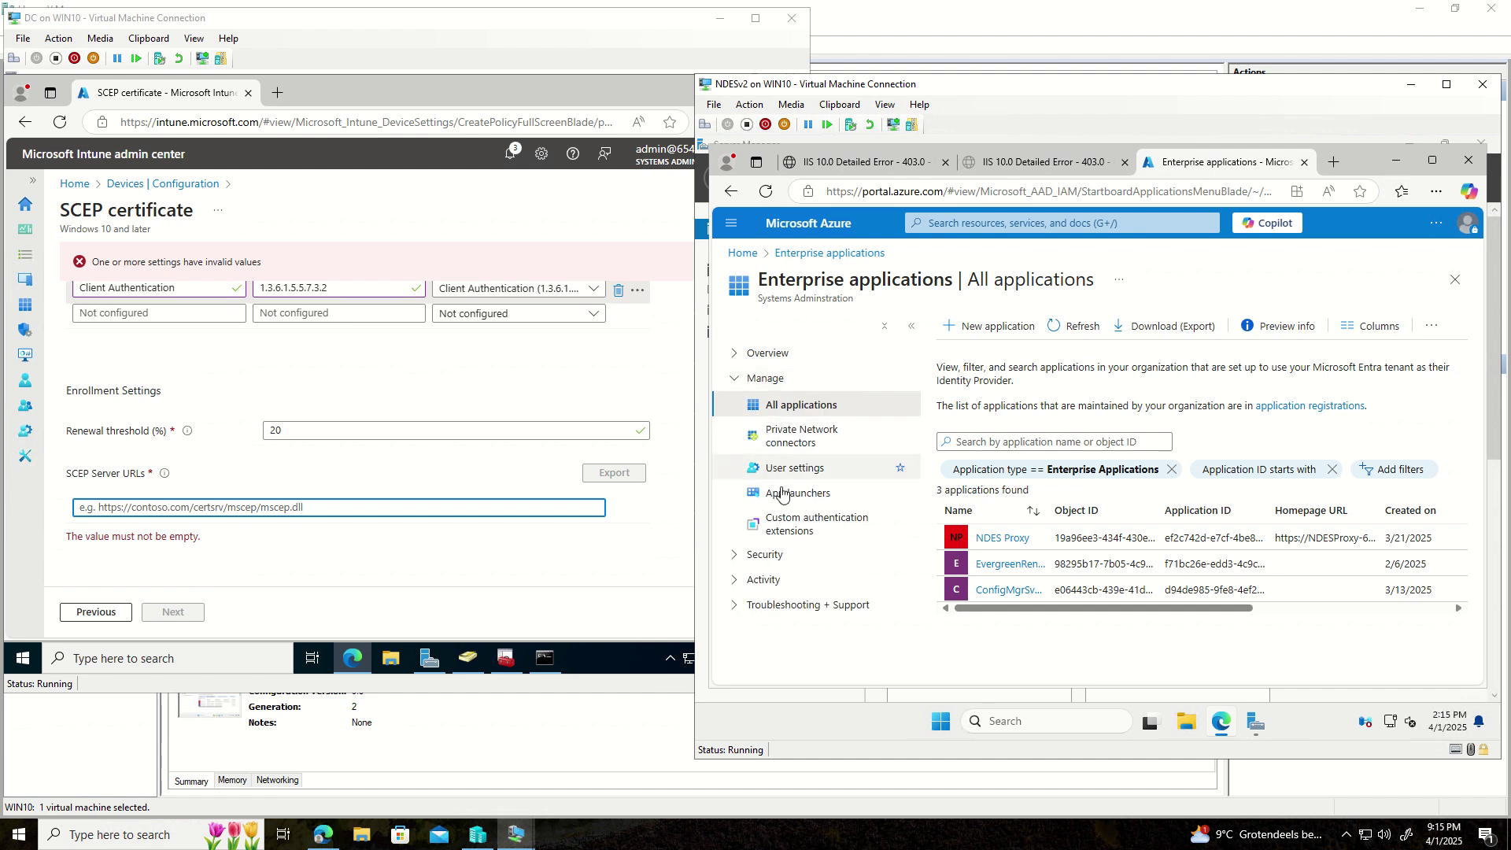
click(973, 223)
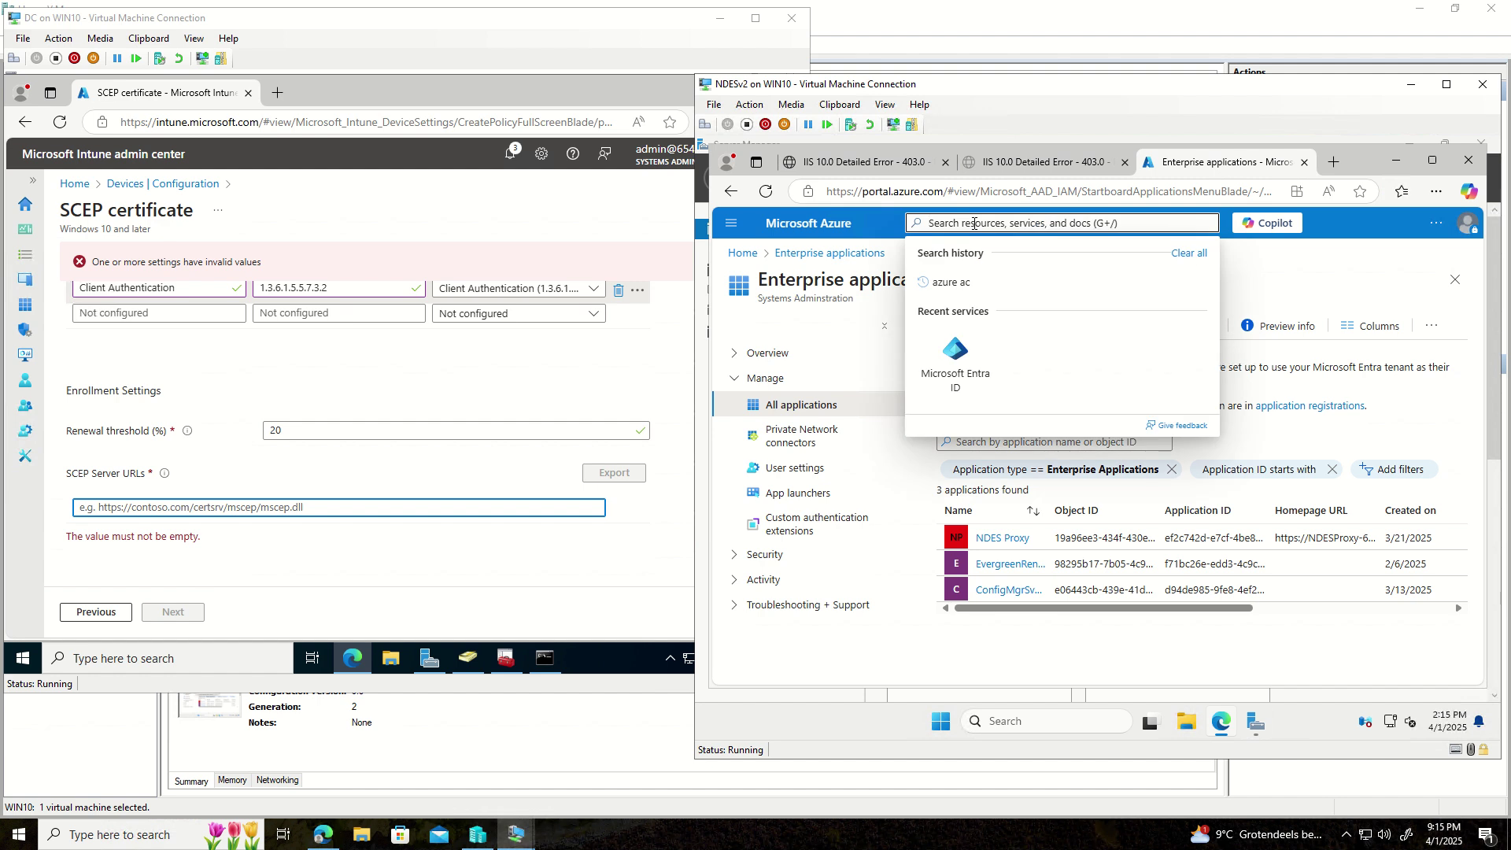
text(Azure)
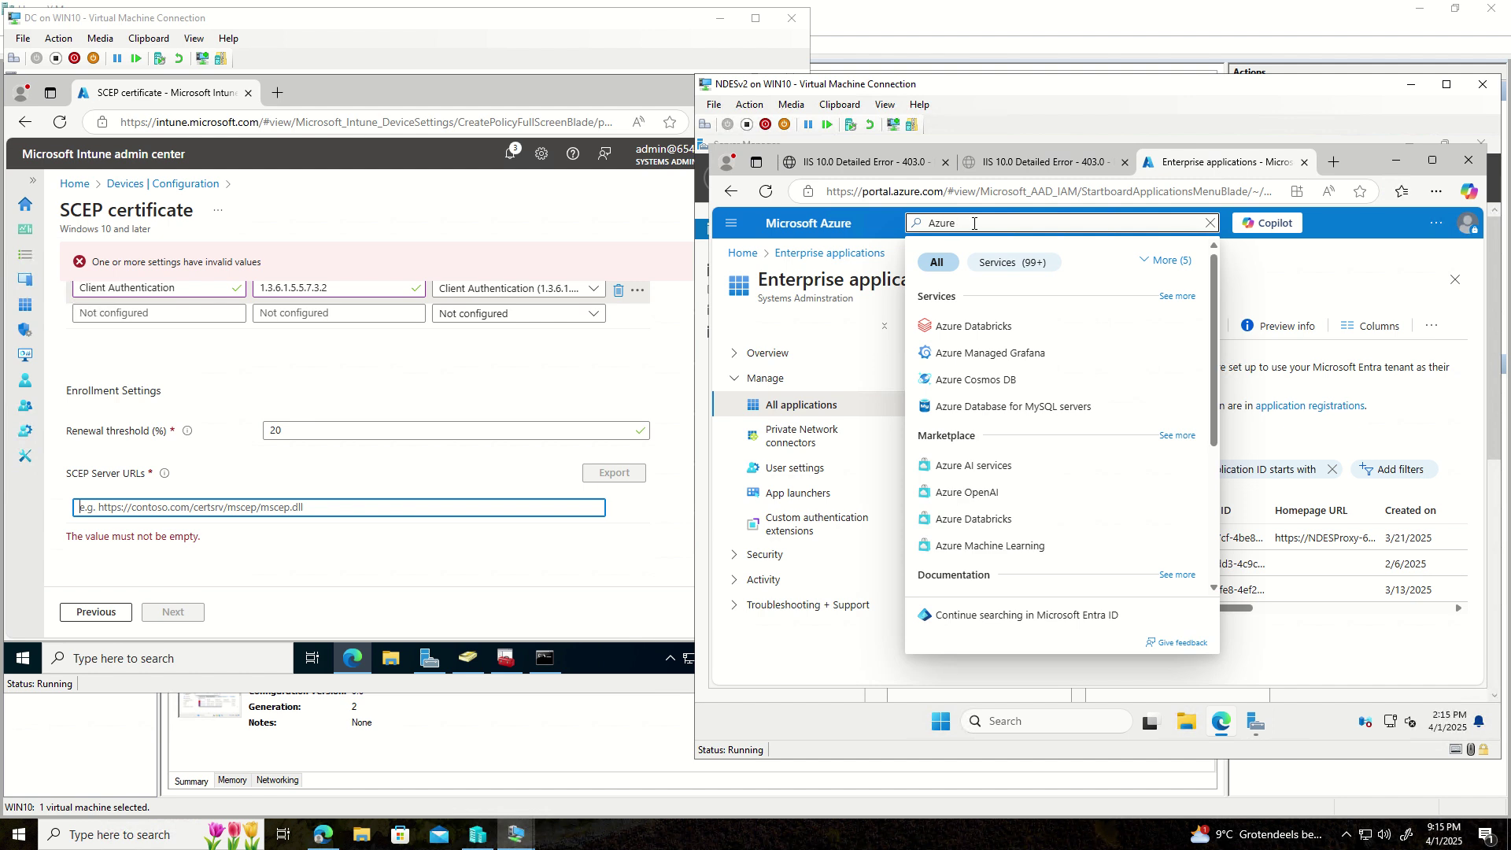
text( ac)
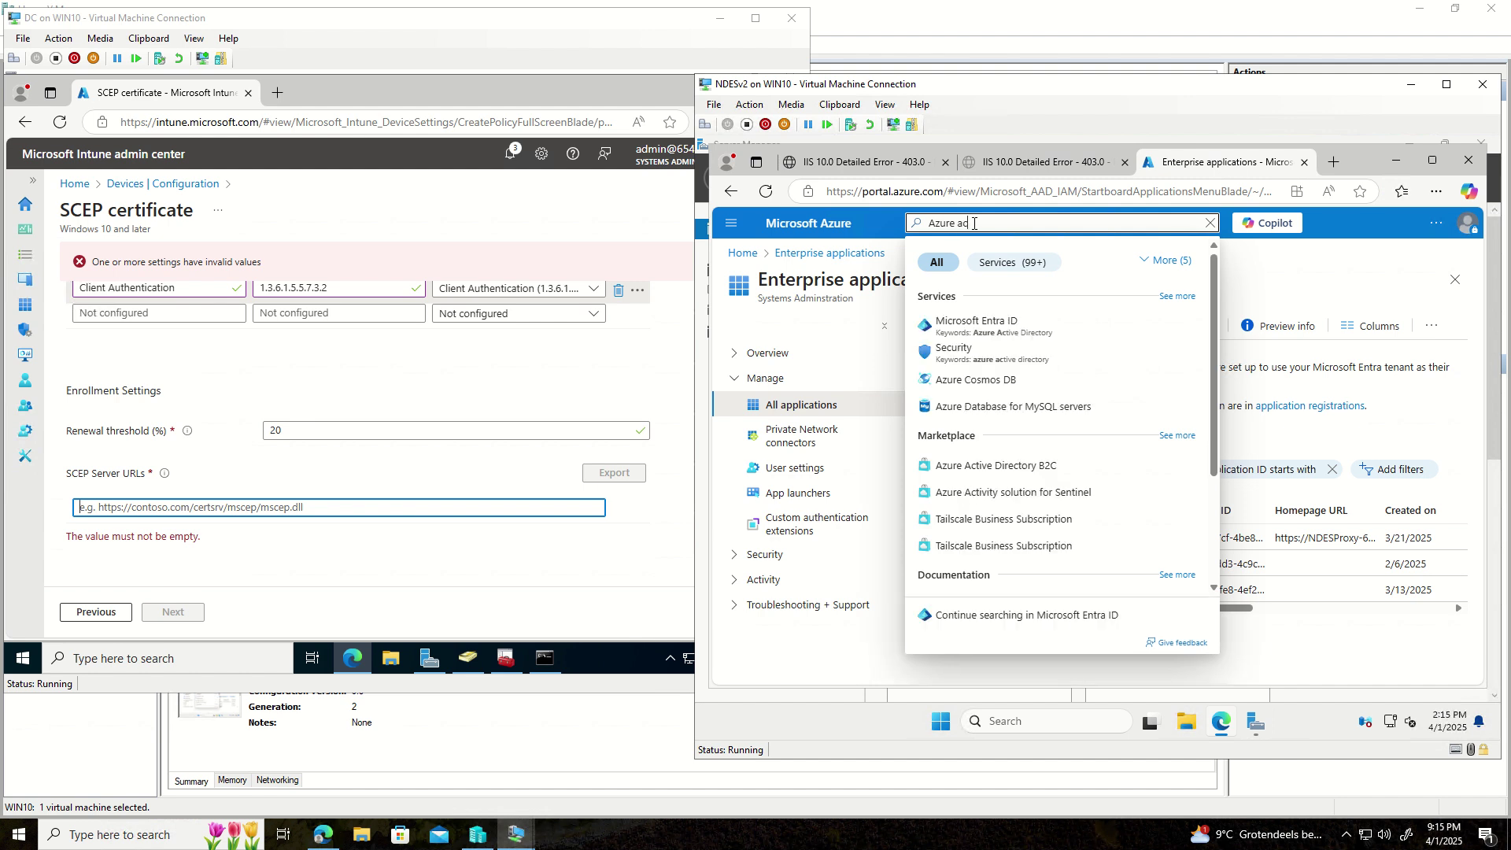
click(976, 335)
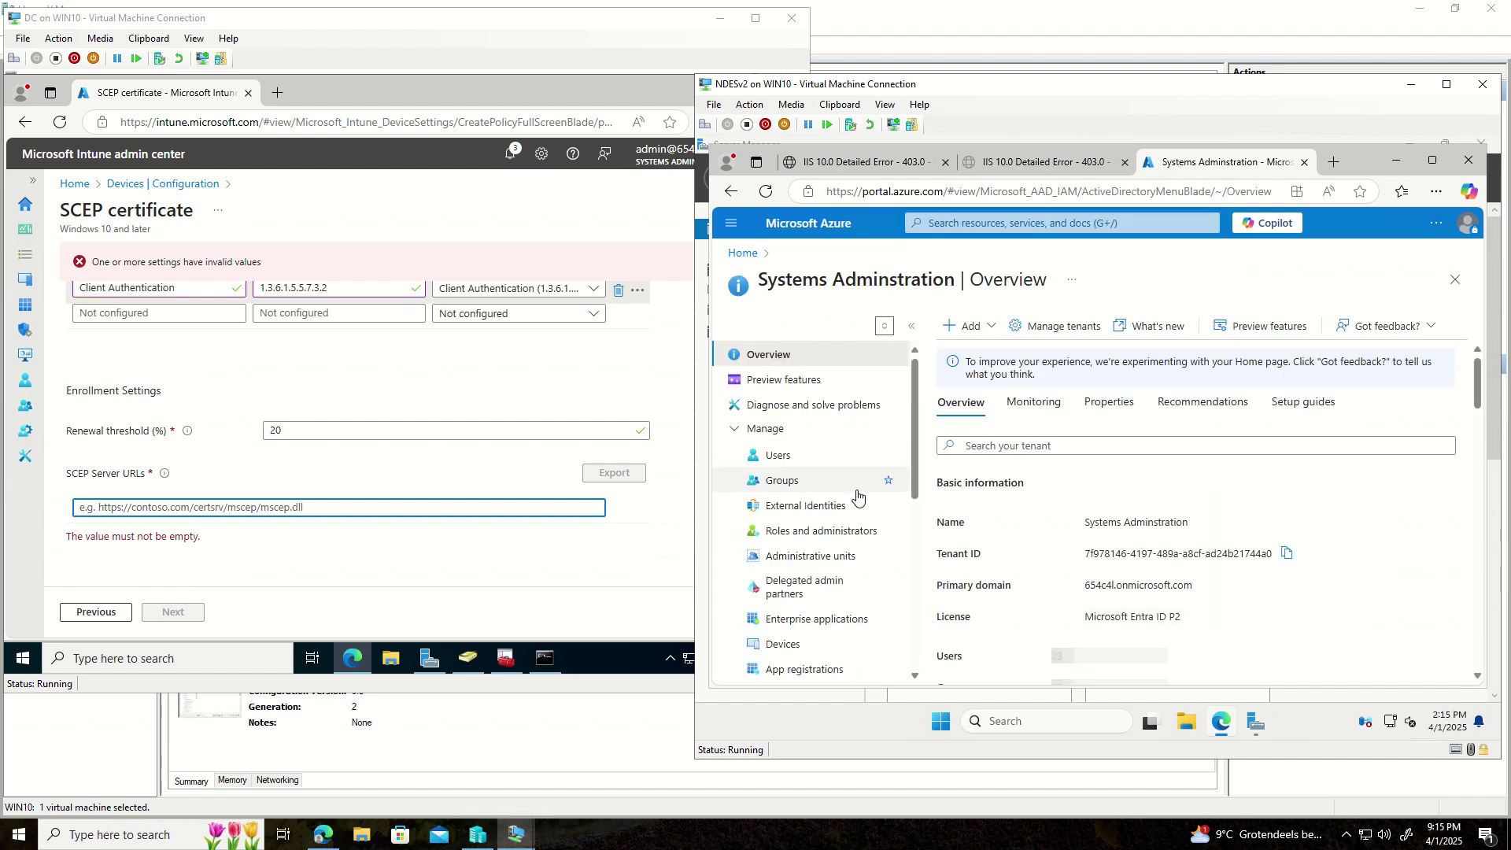
scroll(857, 496, down, 4)
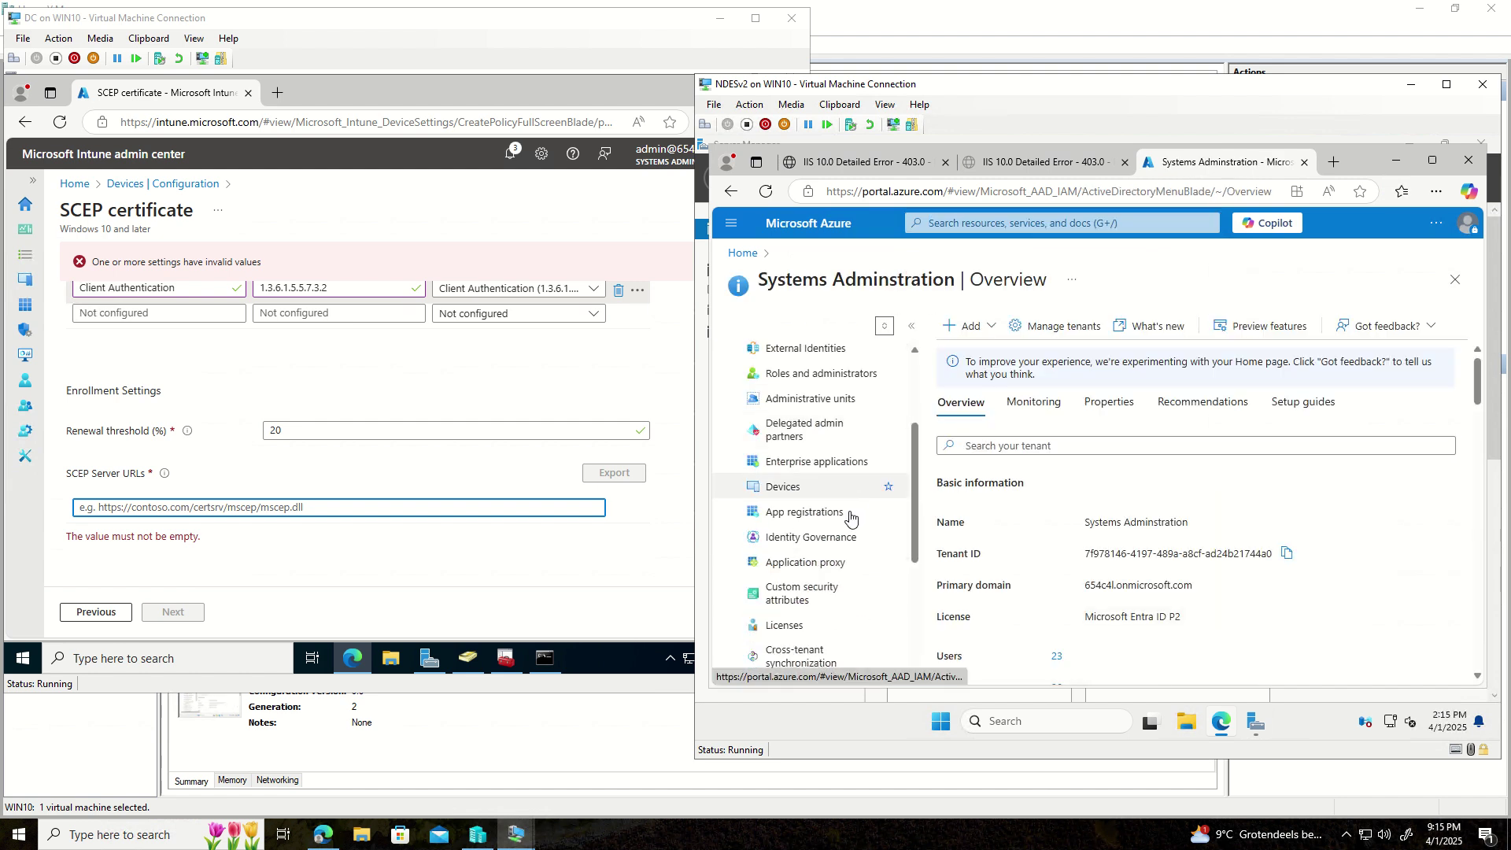
click(808, 565)
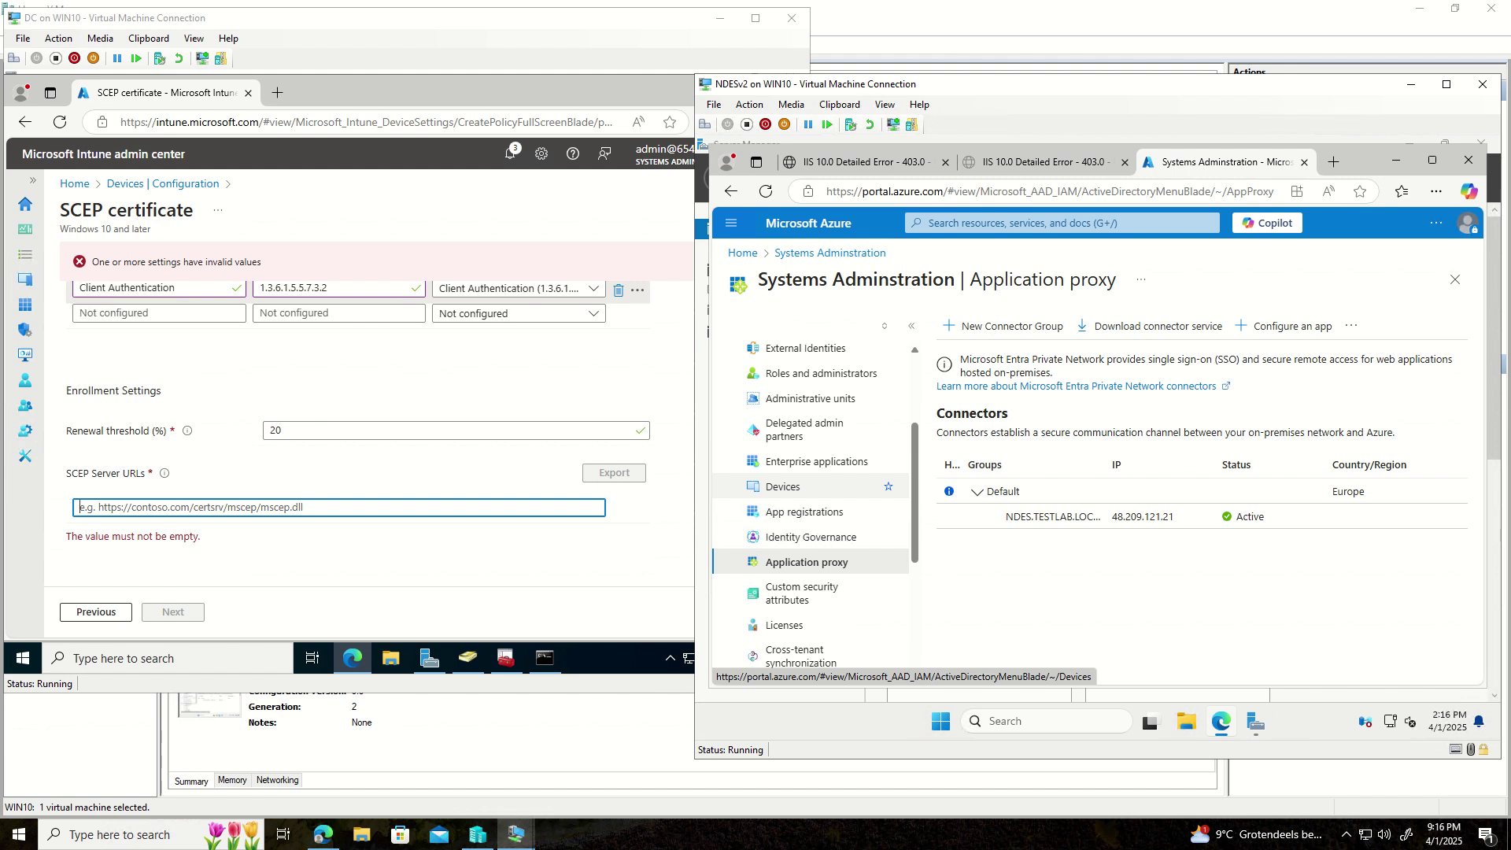
- Accept the terms and download the Private Network connector installer, then return to Enterprise applications
click(1136, 329)
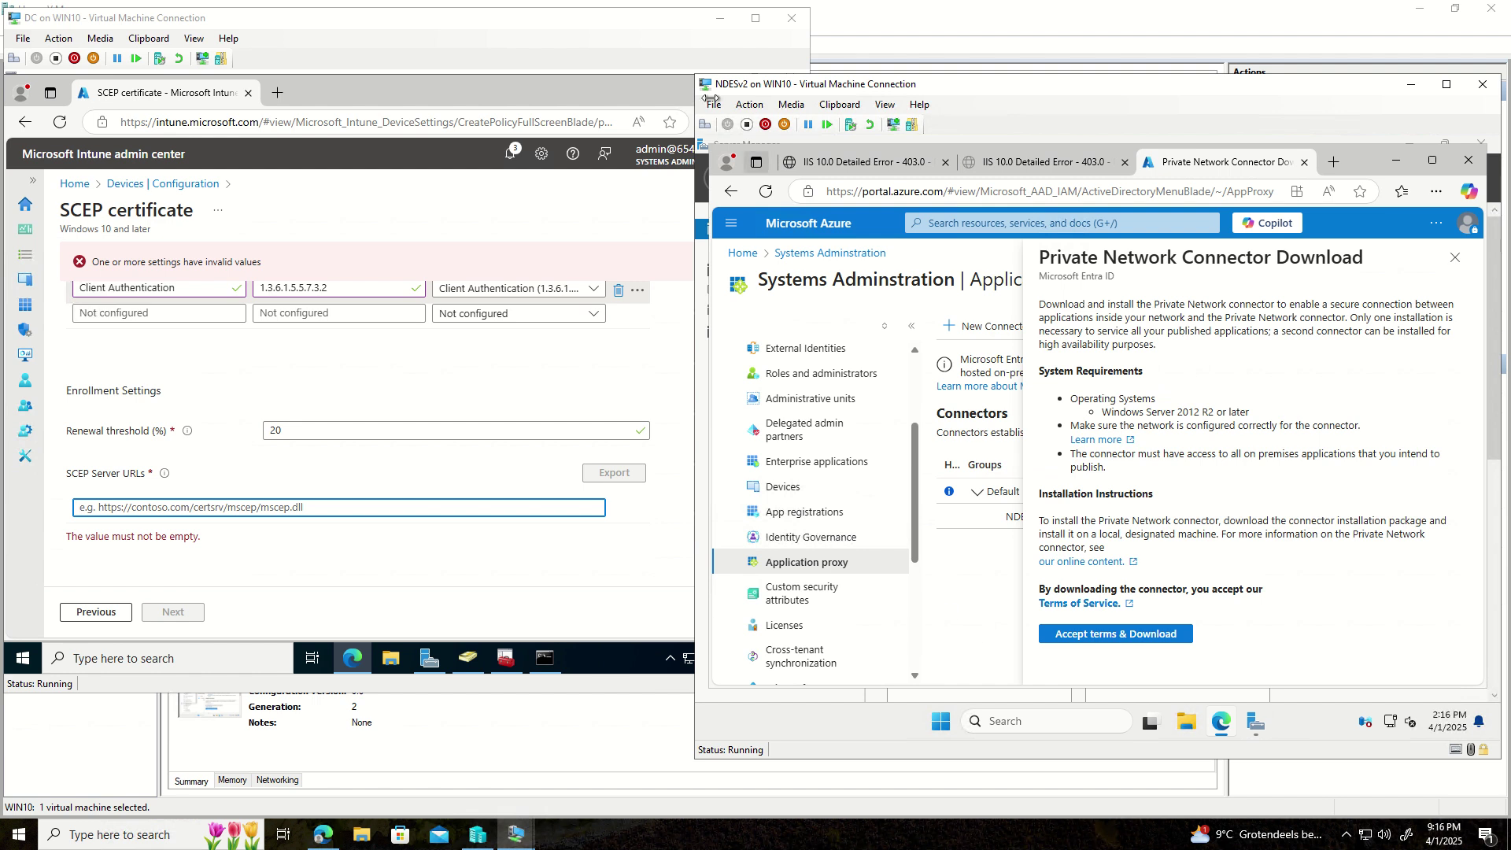
click(1077, 639)
click(1454, 257)
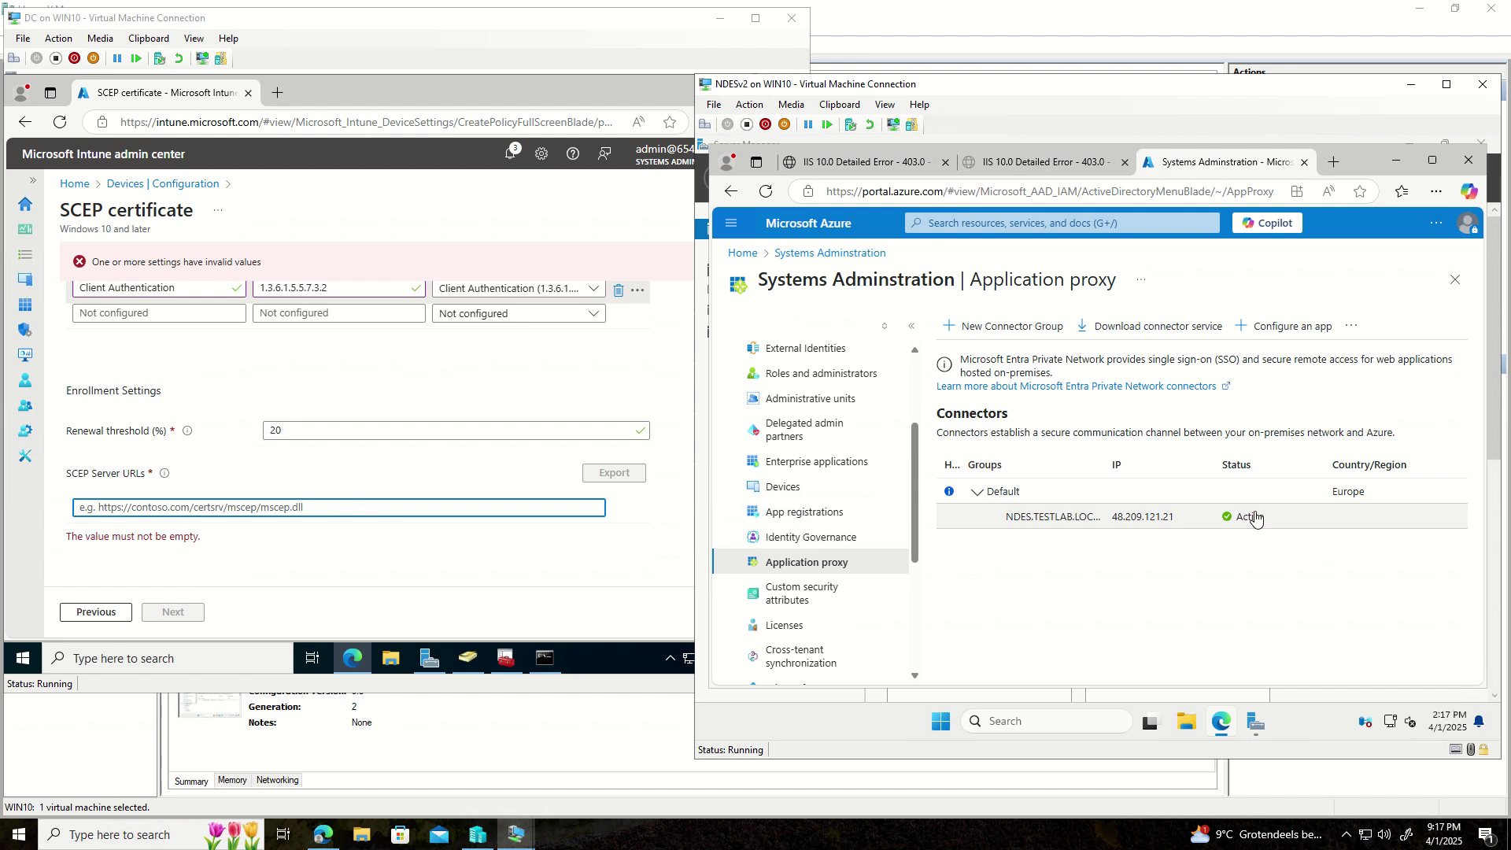
click(793, 469)
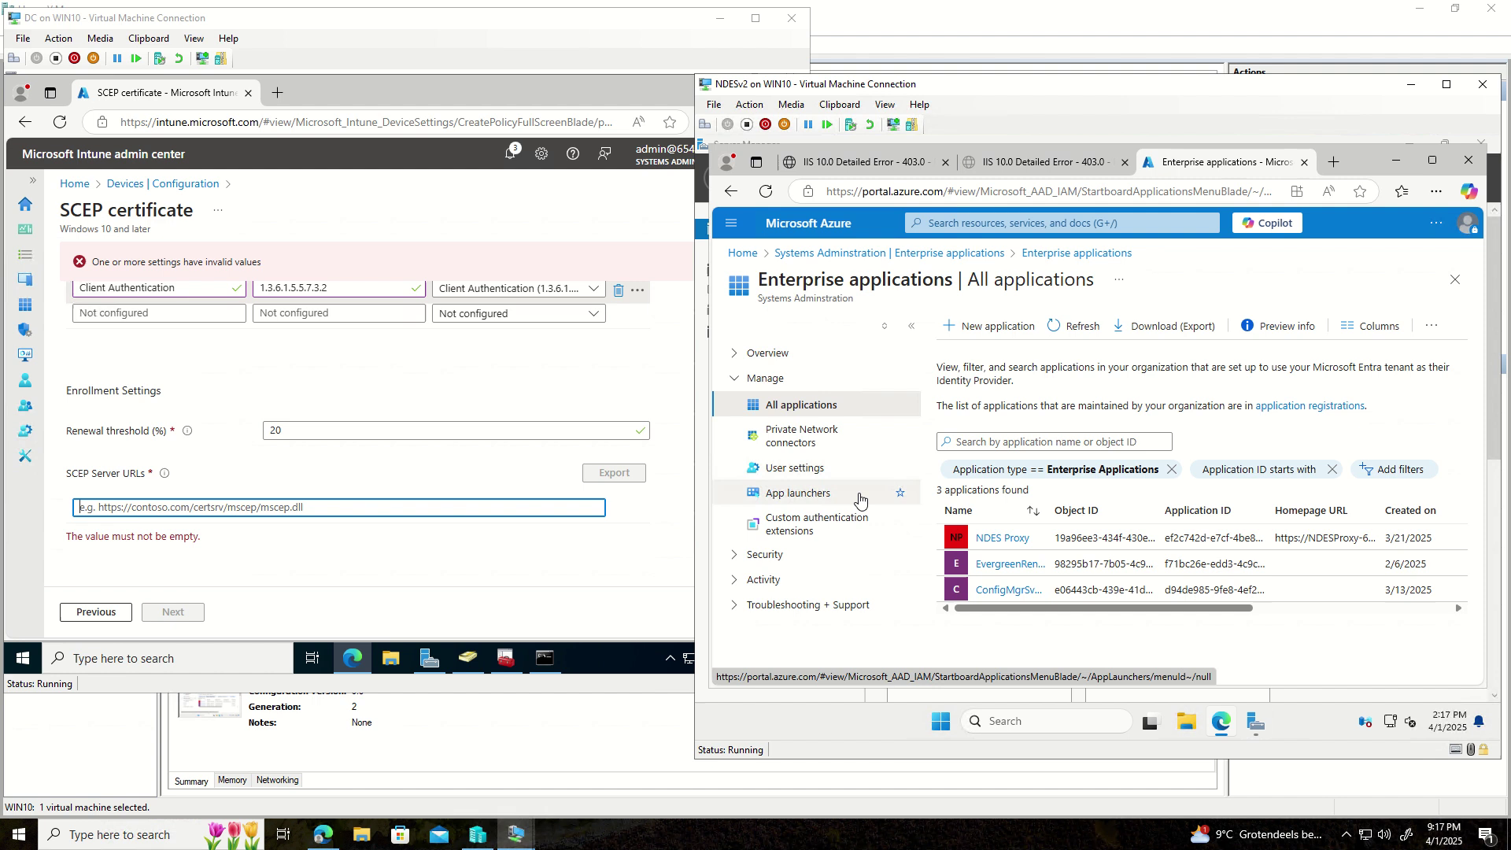
- Start a new application and glance at the on-premises provisioning documentation in the Entra Gallery
click(995, 327)
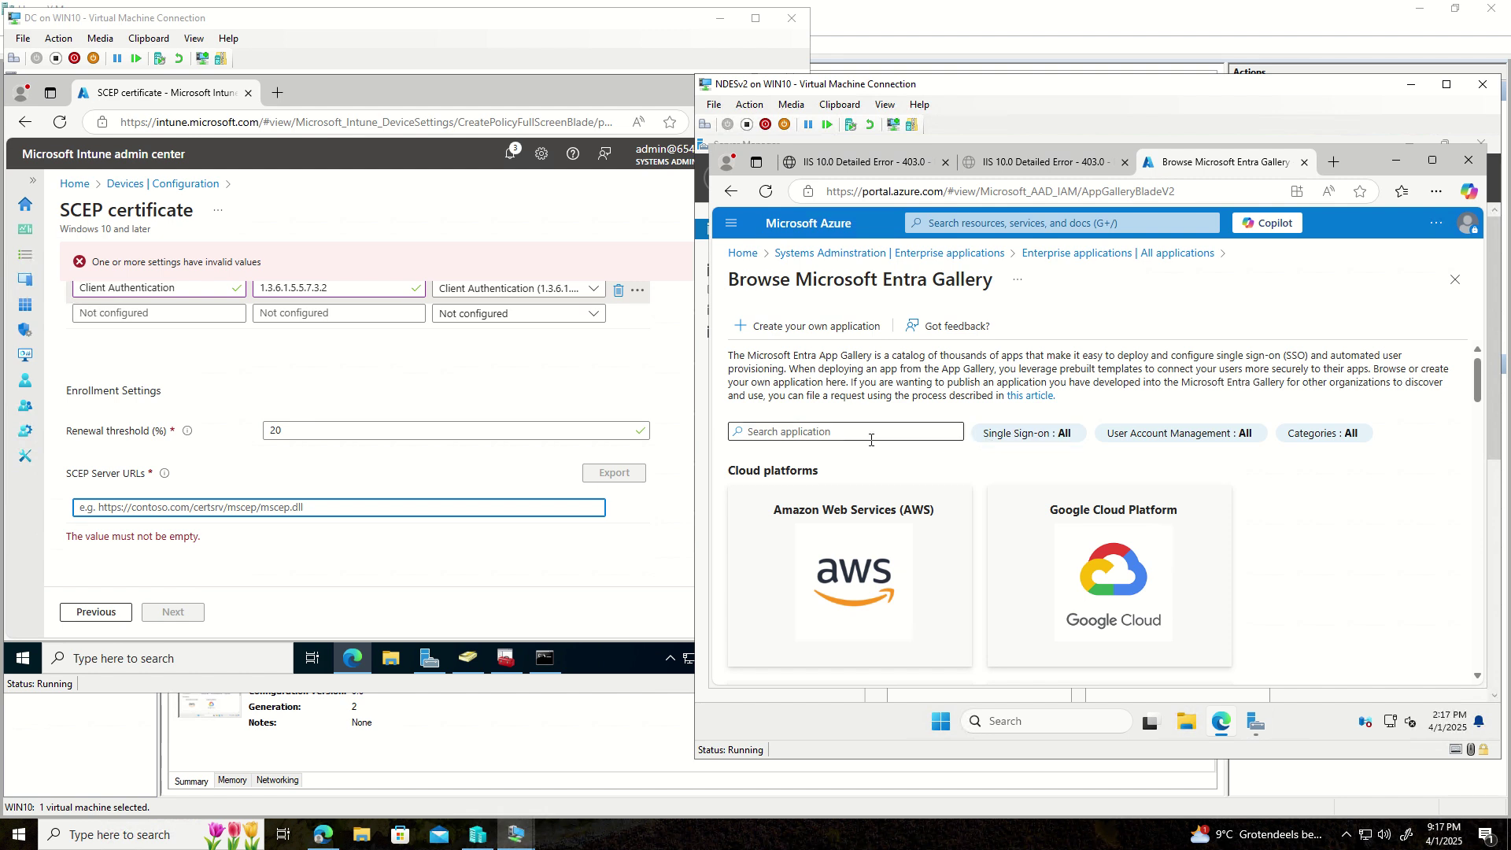
scroll(921, 484, down, 6)
scroll(927, 482, down, 2)
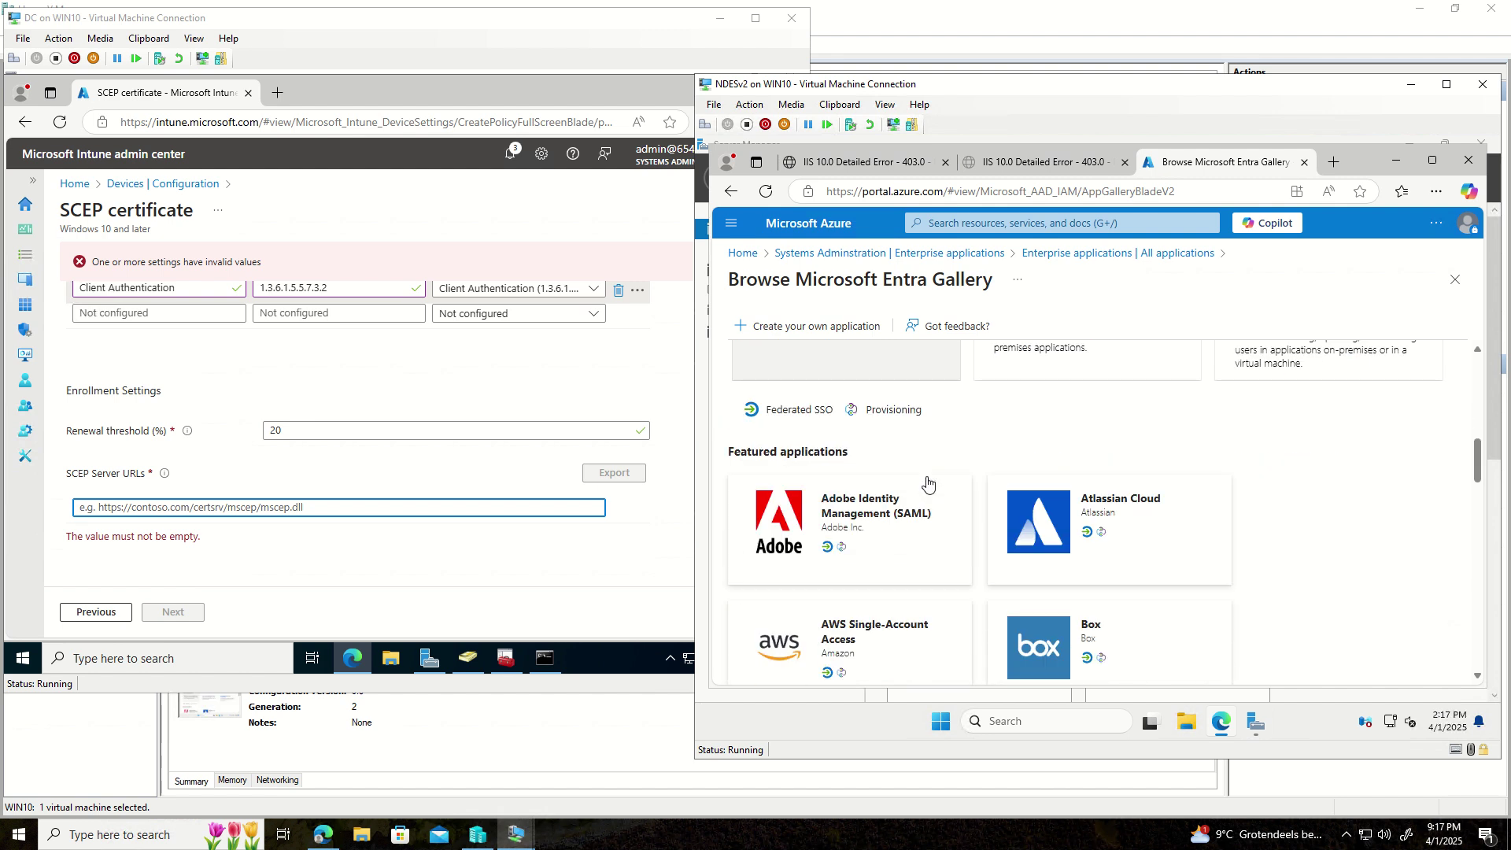
scroll(927, 482, up, 2)
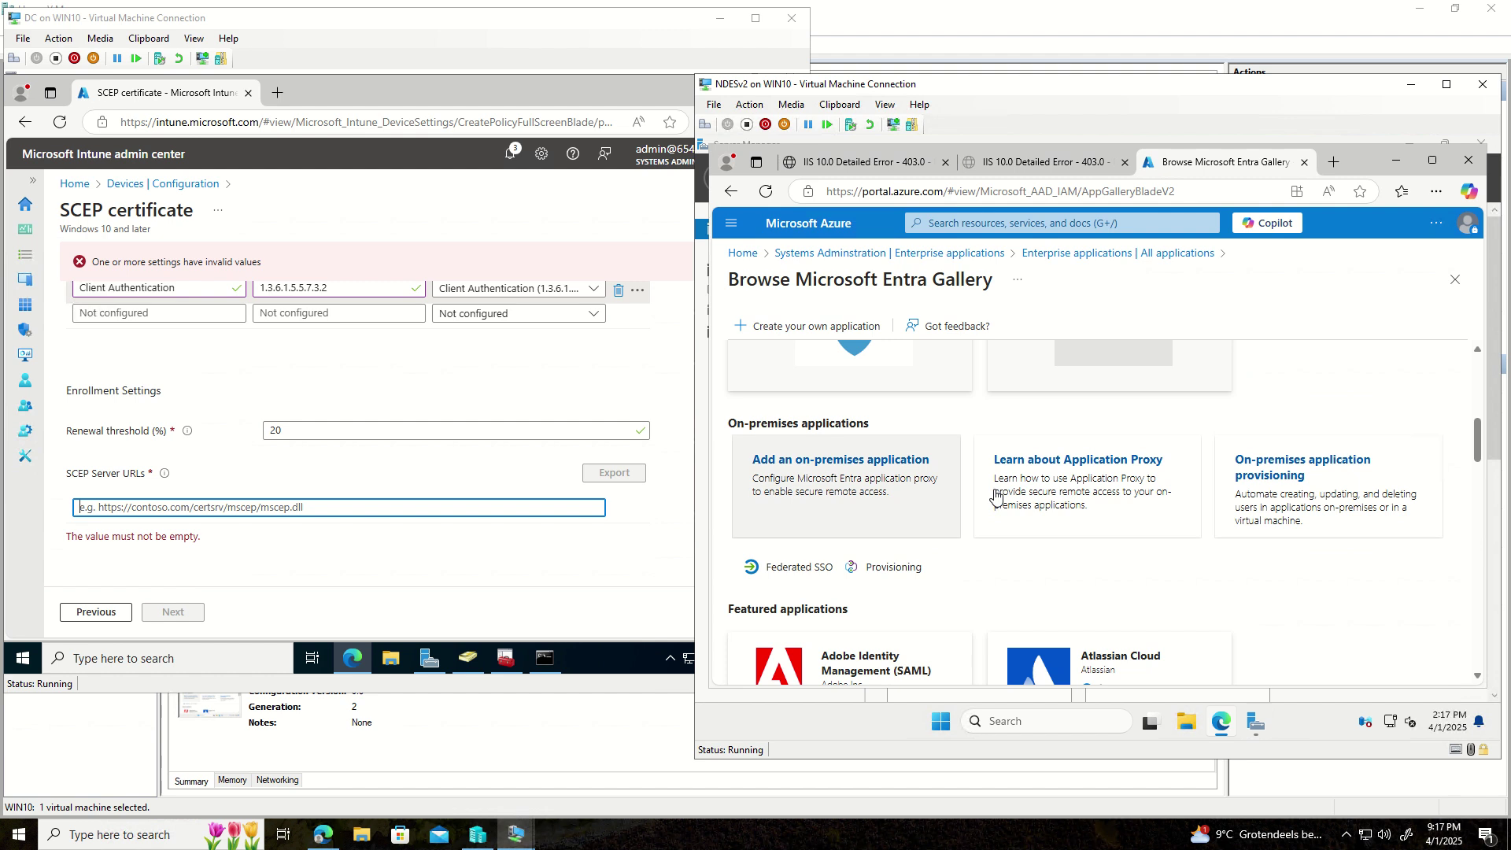
click(1293, 469)
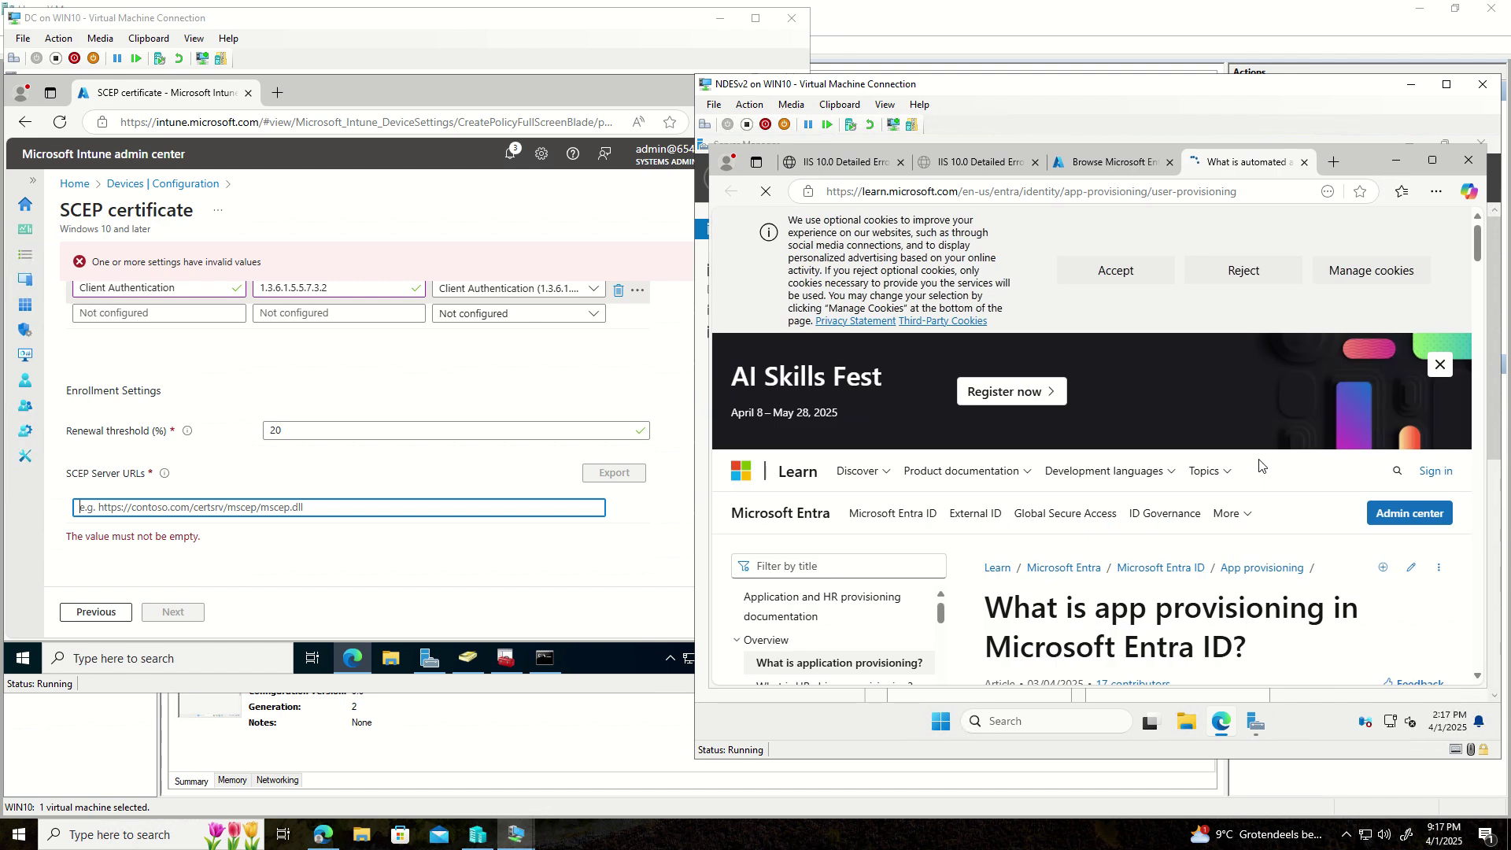
click(1112, 162)
- Browse down the Entra Gallery and bring up the Create your own application form
scroll(1166, 520, down, 2)
scroll(1165, 521, down, 7)
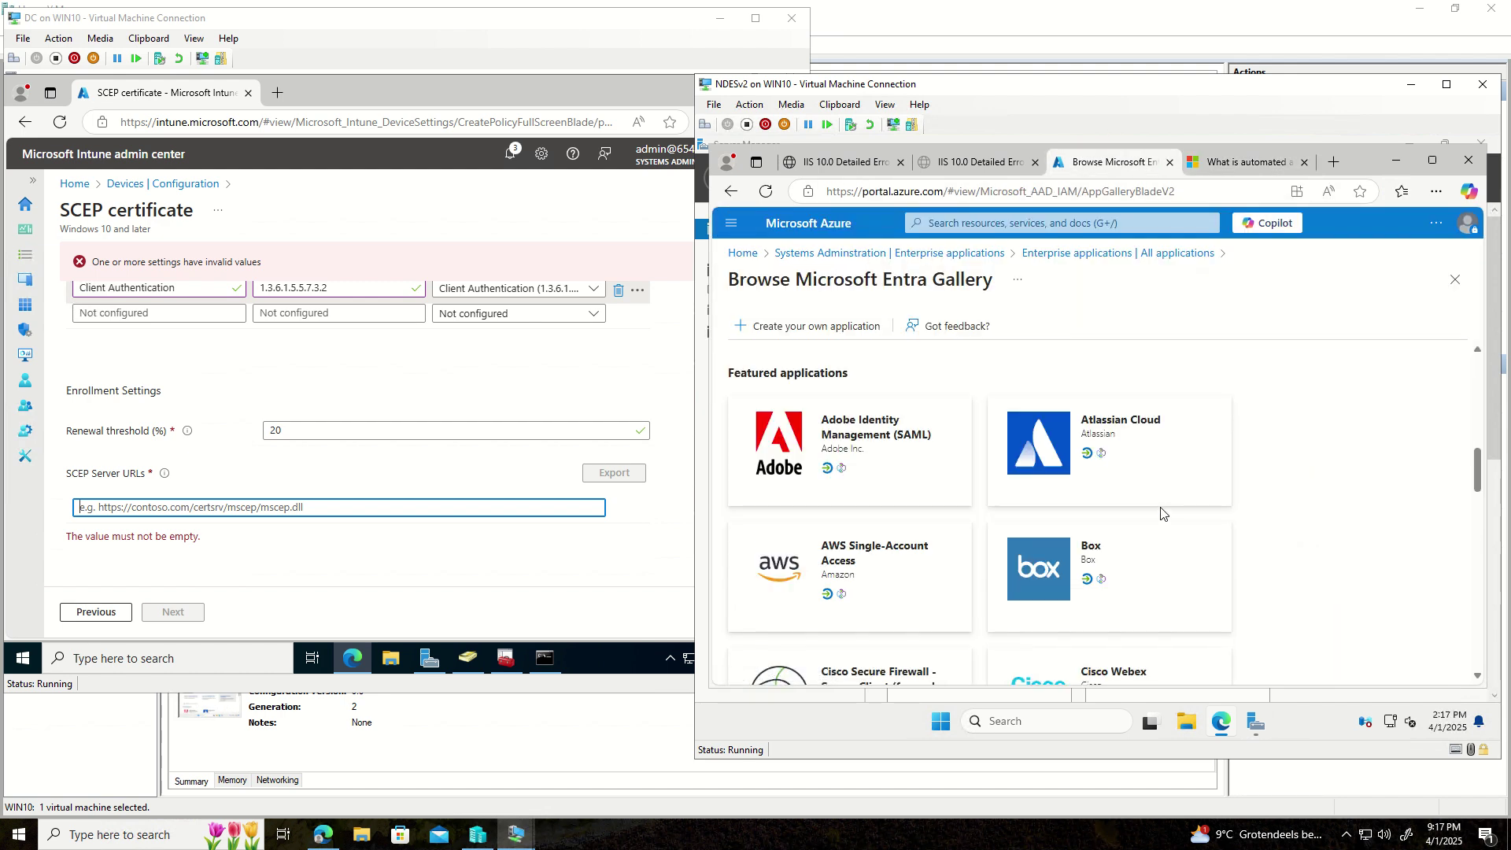
scroll(1155, 510, down, 4)
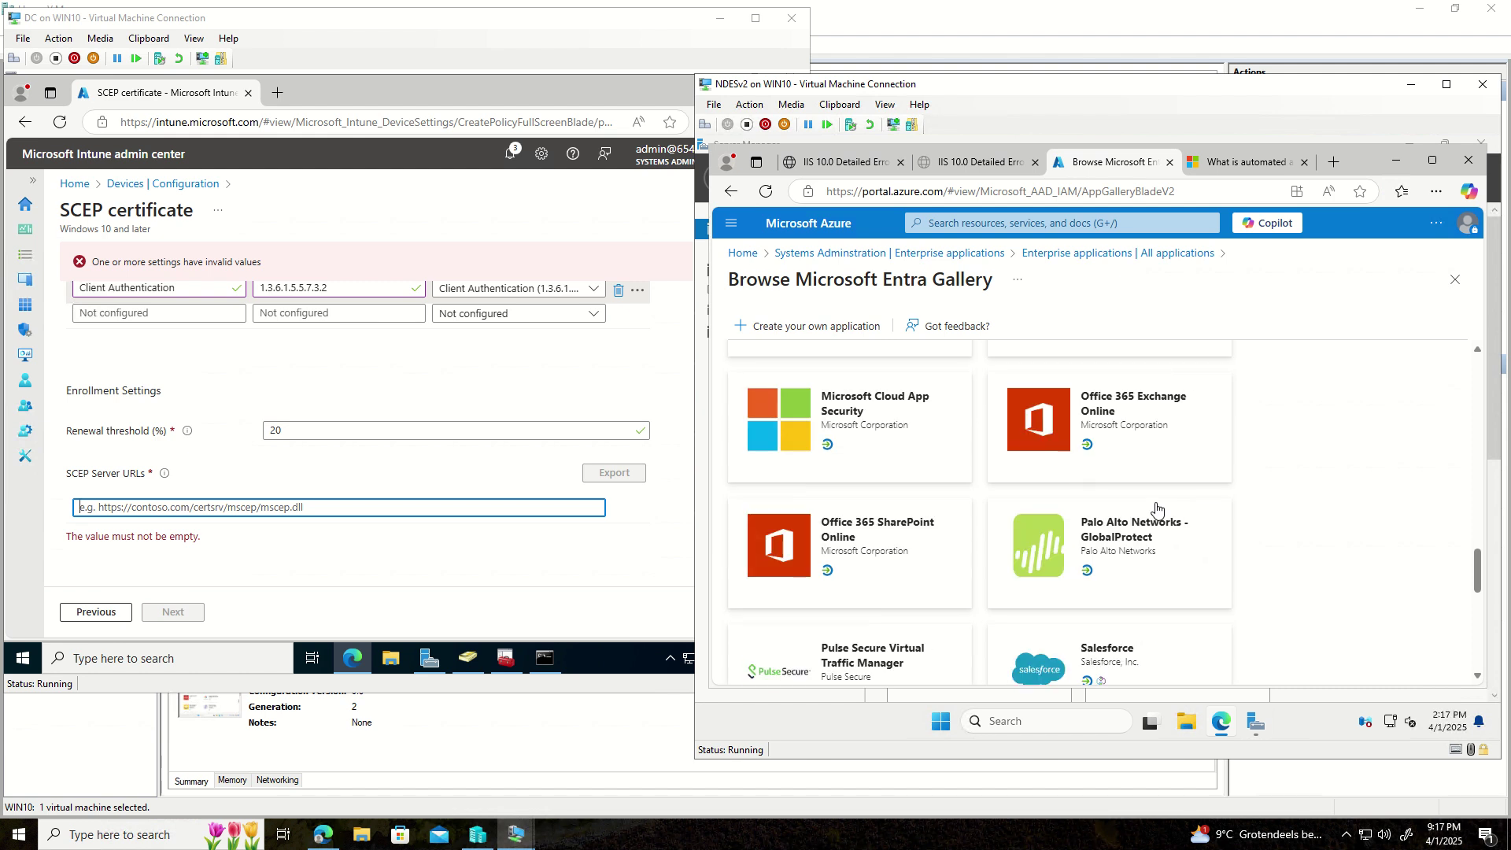
scroll(1153, 506, down, 3)
scroll(1139, 506, down, 3)
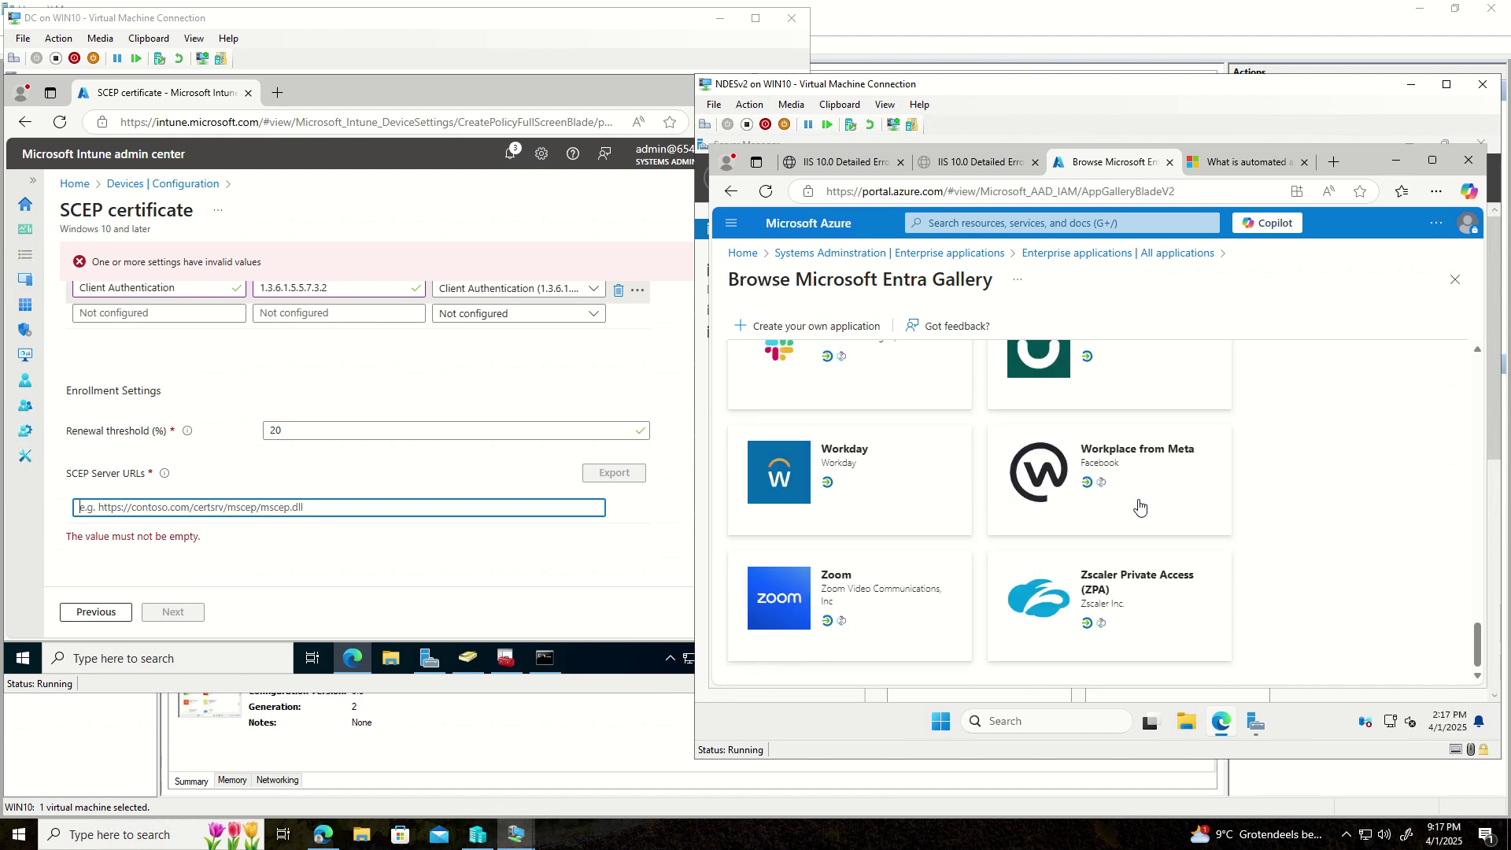
scroll(1139, 506, up, 15)
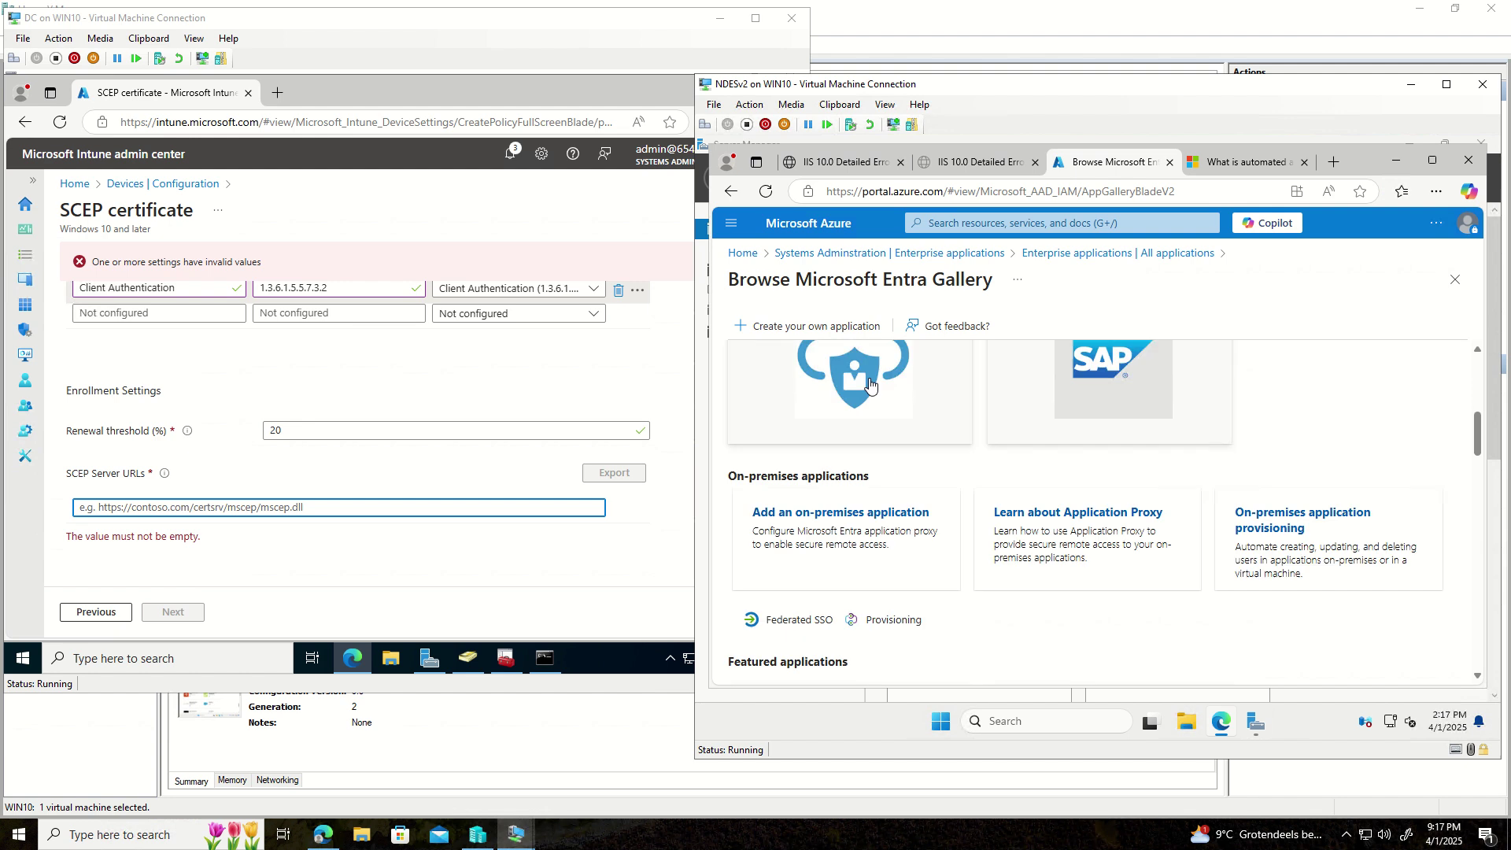
click(797, 330)
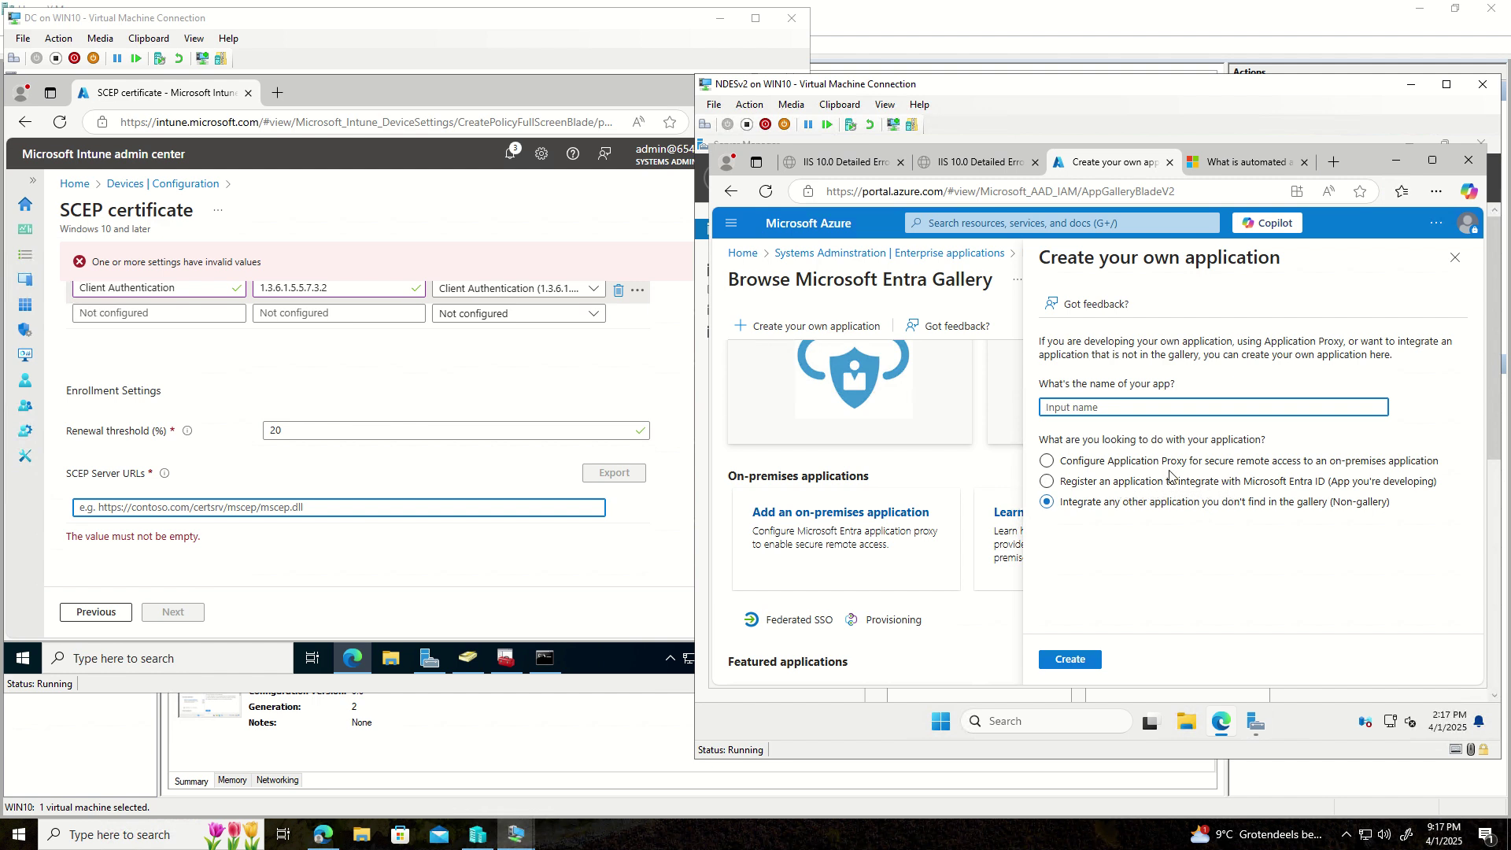
- Create an Application Proxy on-premises application named 'test'
click(1154, 464)
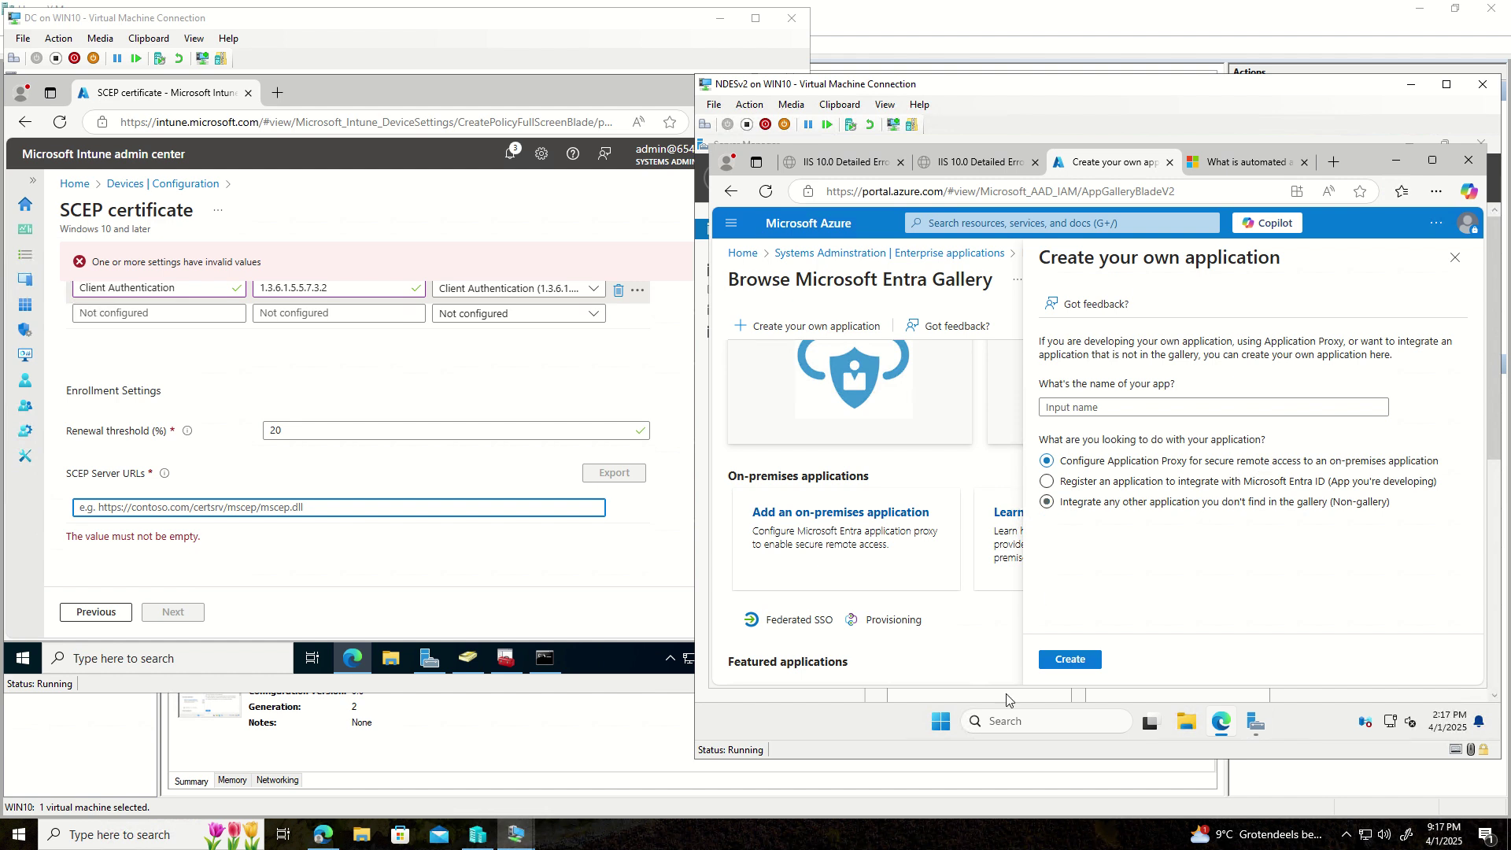
click(1083, 409)
text(te)
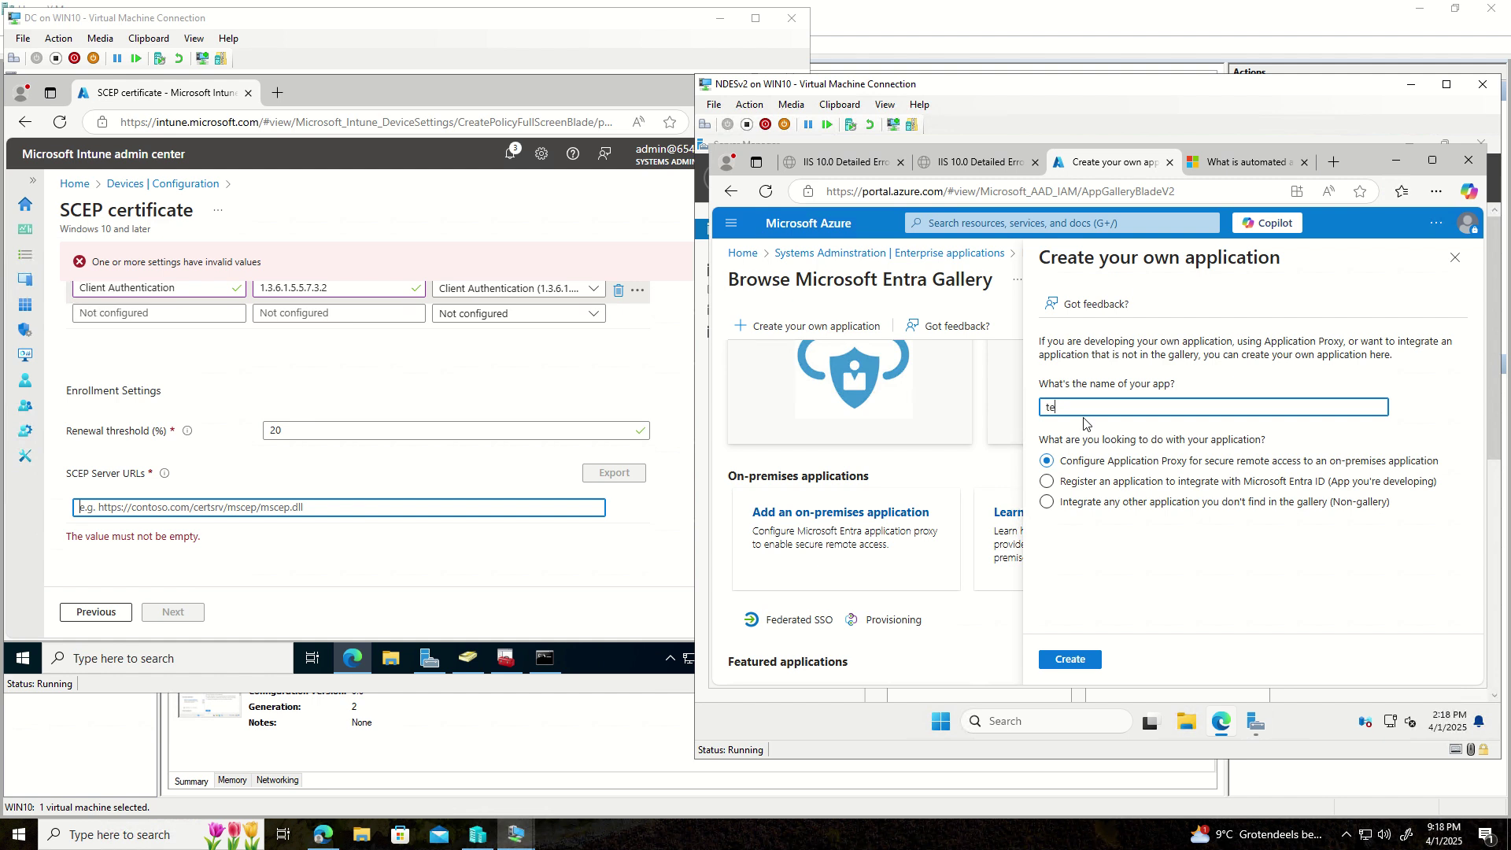
text(st)
click(1085, 660)
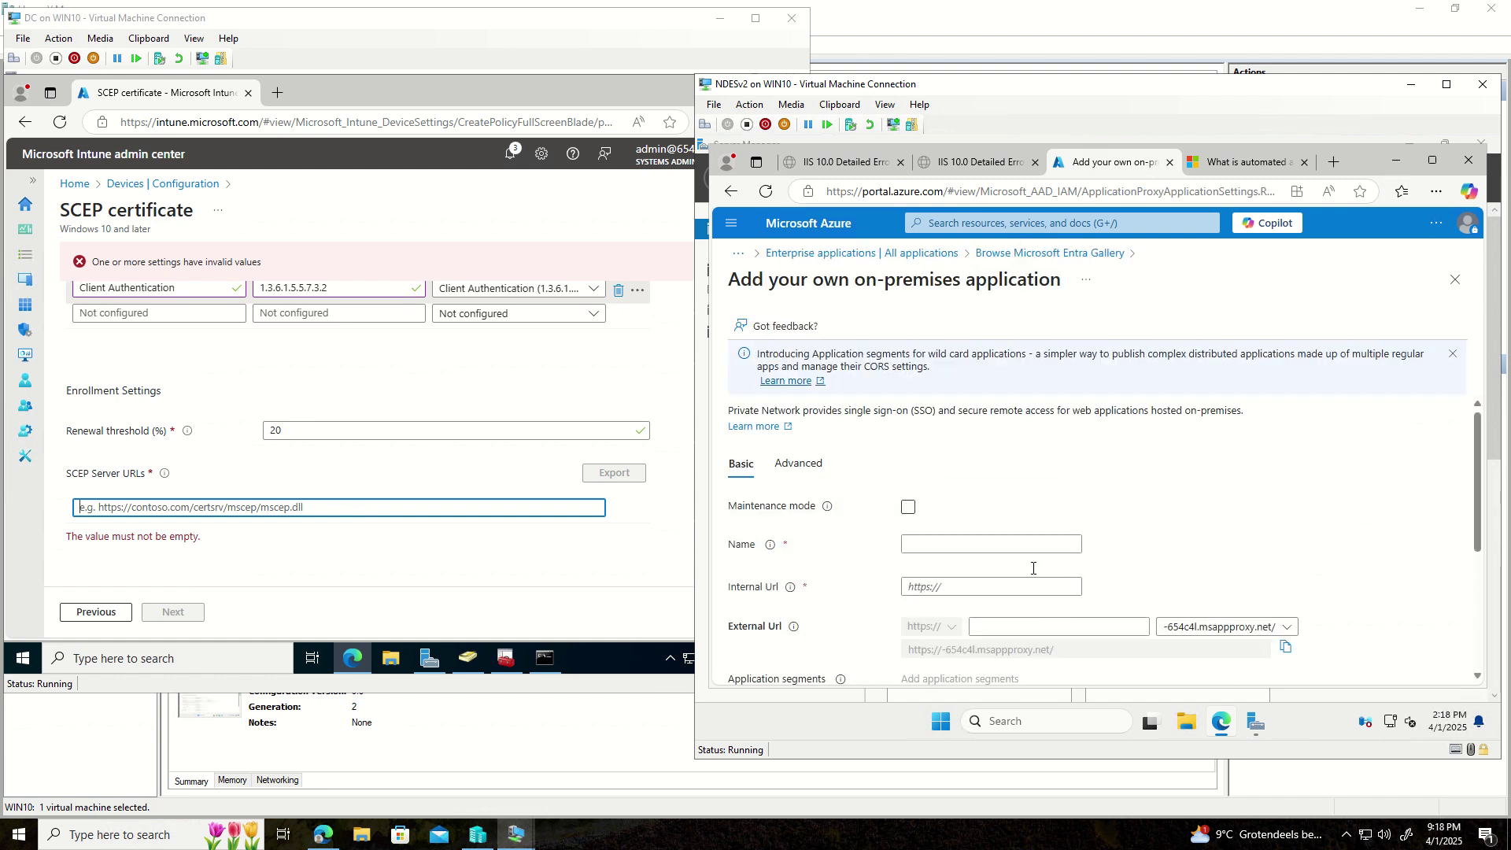
- Look over the Name and Internal Url fields, then switch to the mscep.dll 403 error page
scroll(1023, 554, down, 2)
scroll(1022, 554, up, 1)
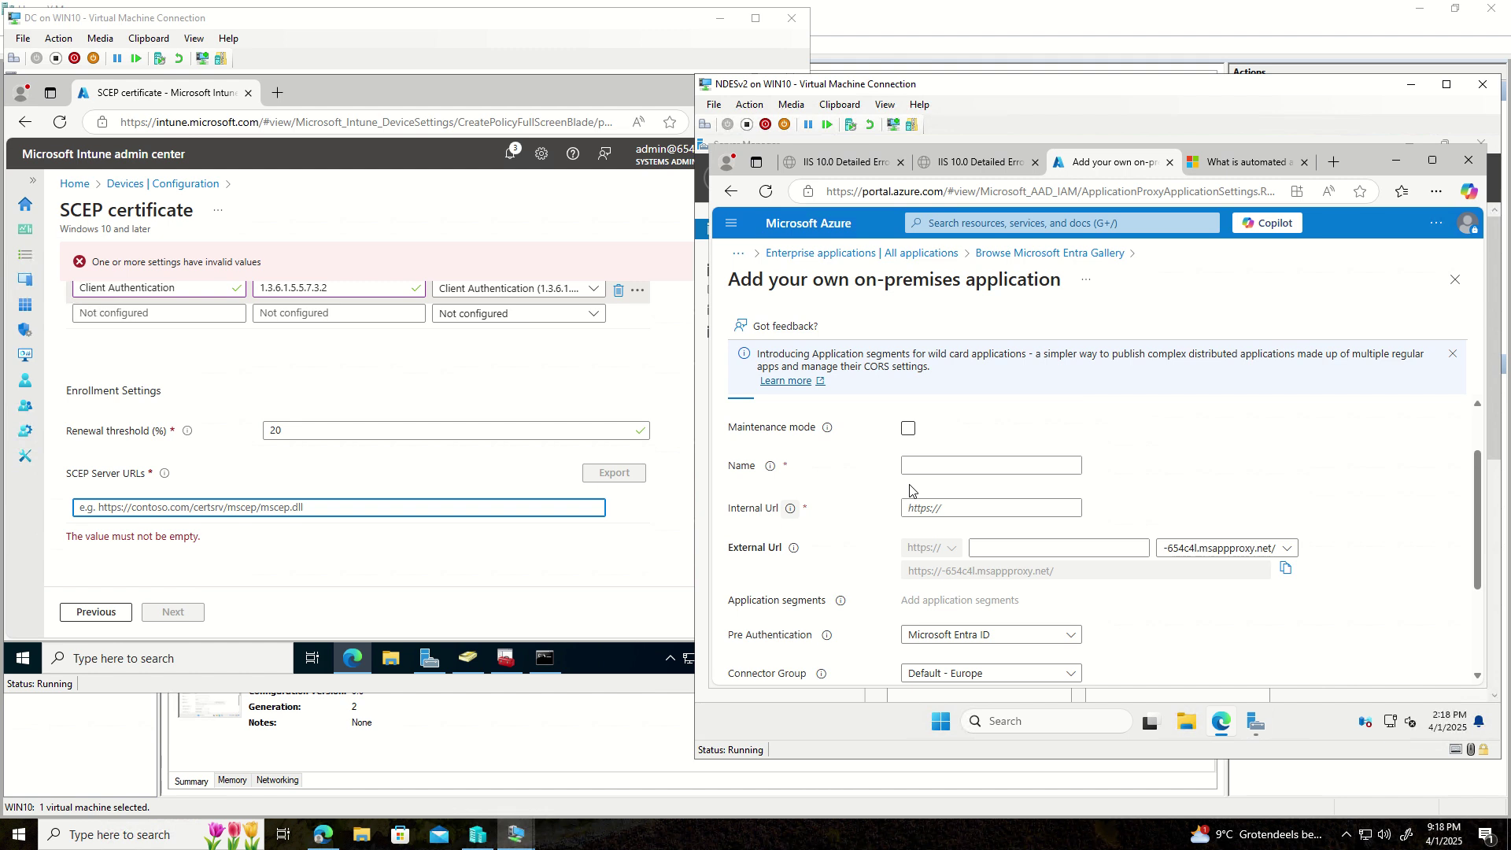
click(938, 463)
click(952, 508)
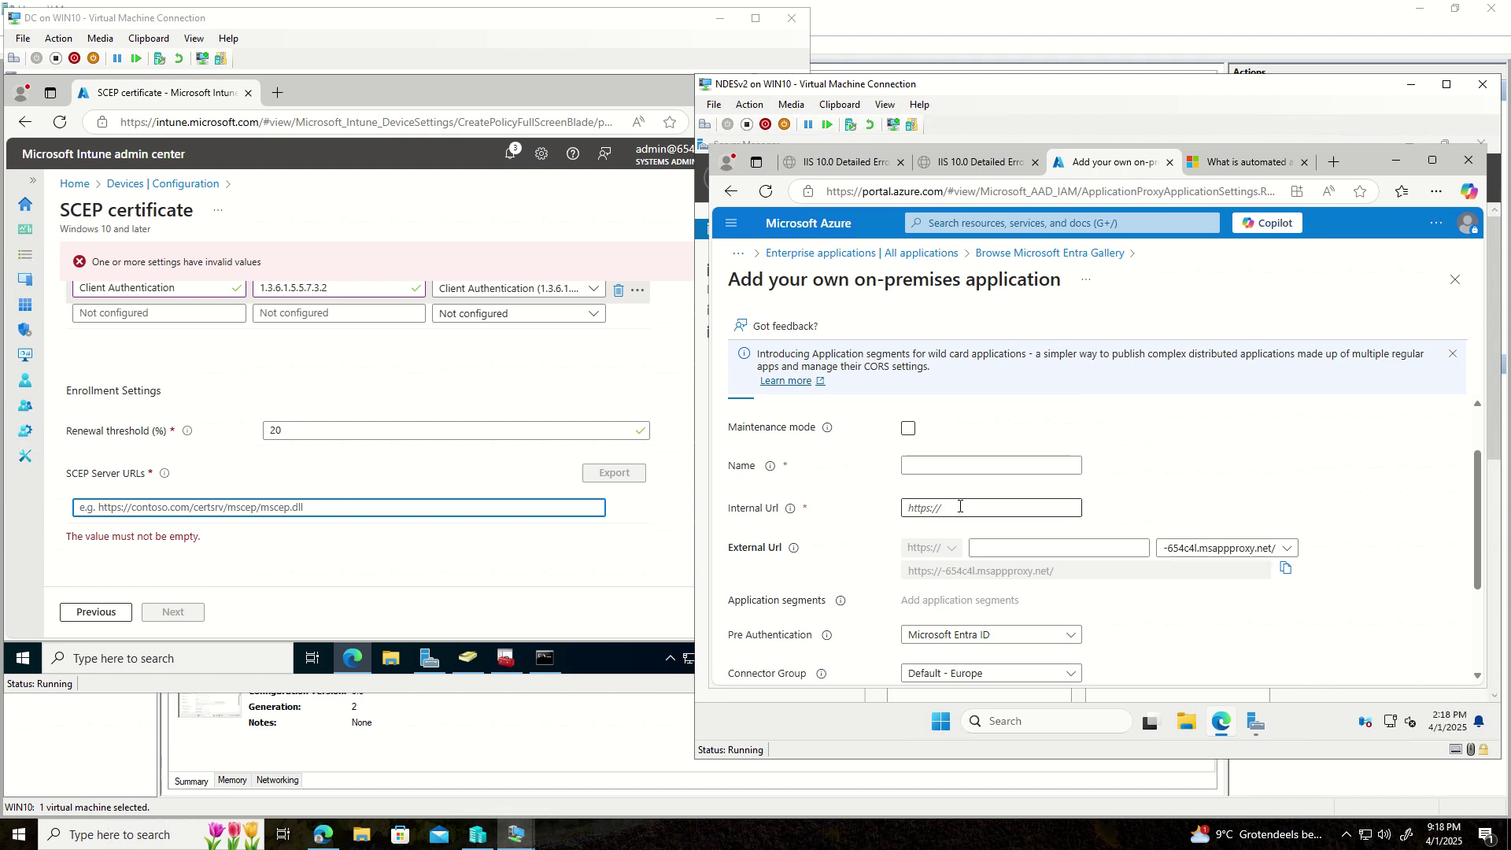
click(974, 166)
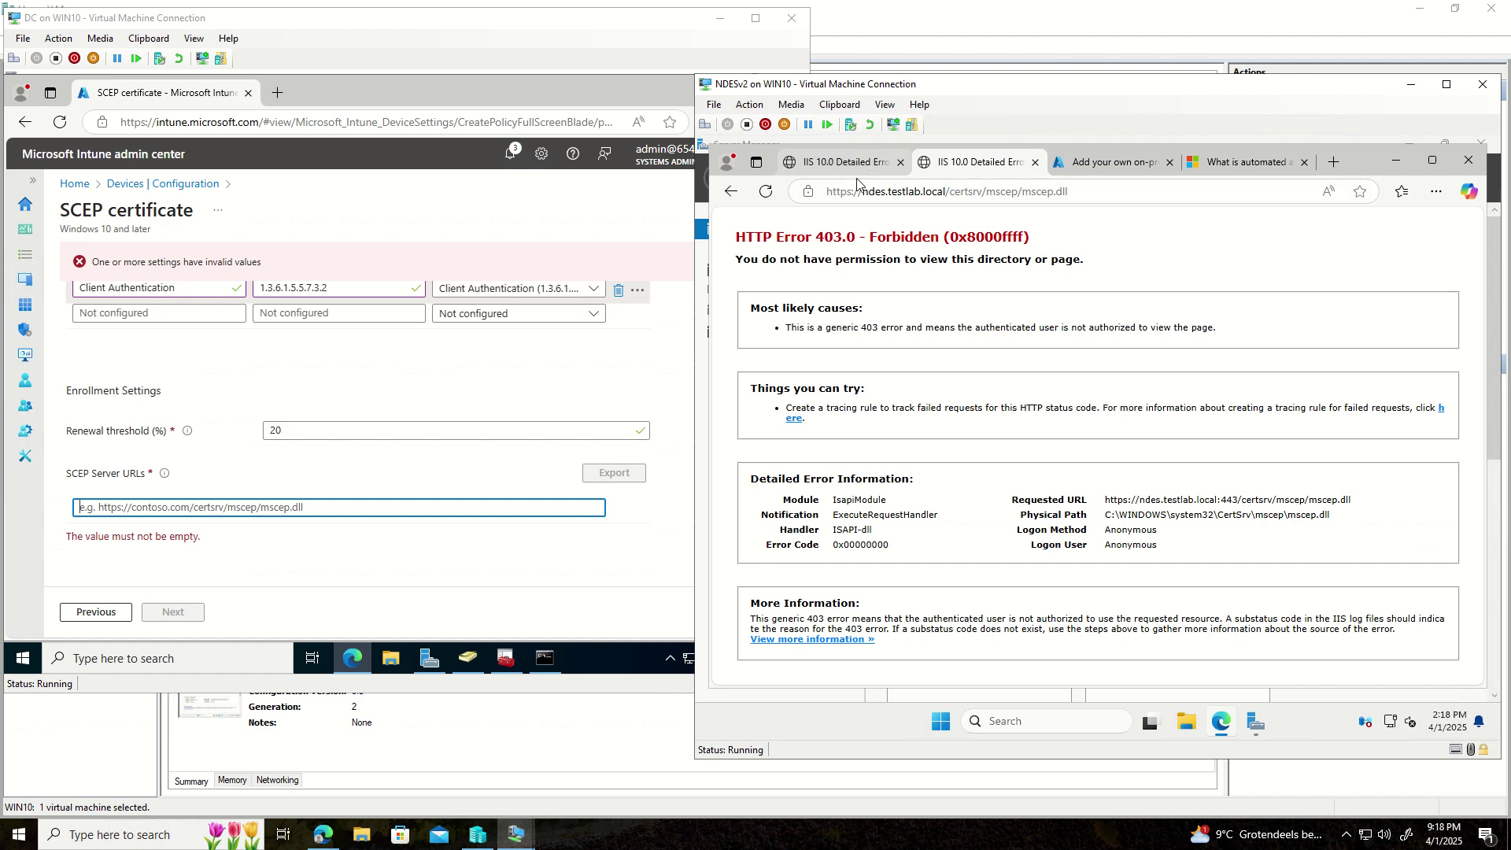
- Copy the ndes.testlab.local mscep.dll address and paste it as the Internal Url with a trailing slash
click(1082, 193)
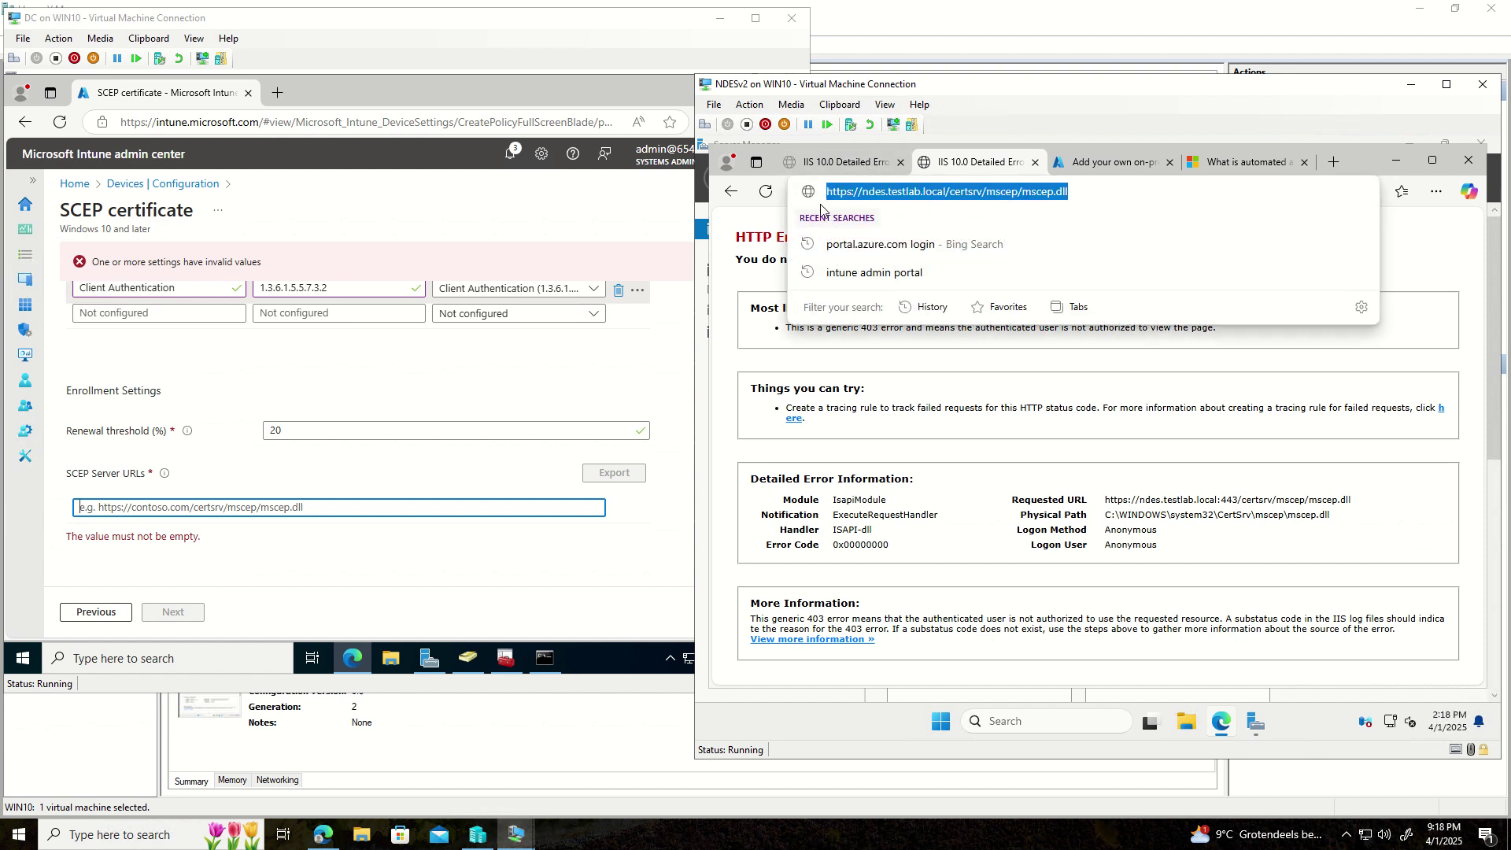
click(1086, 163)
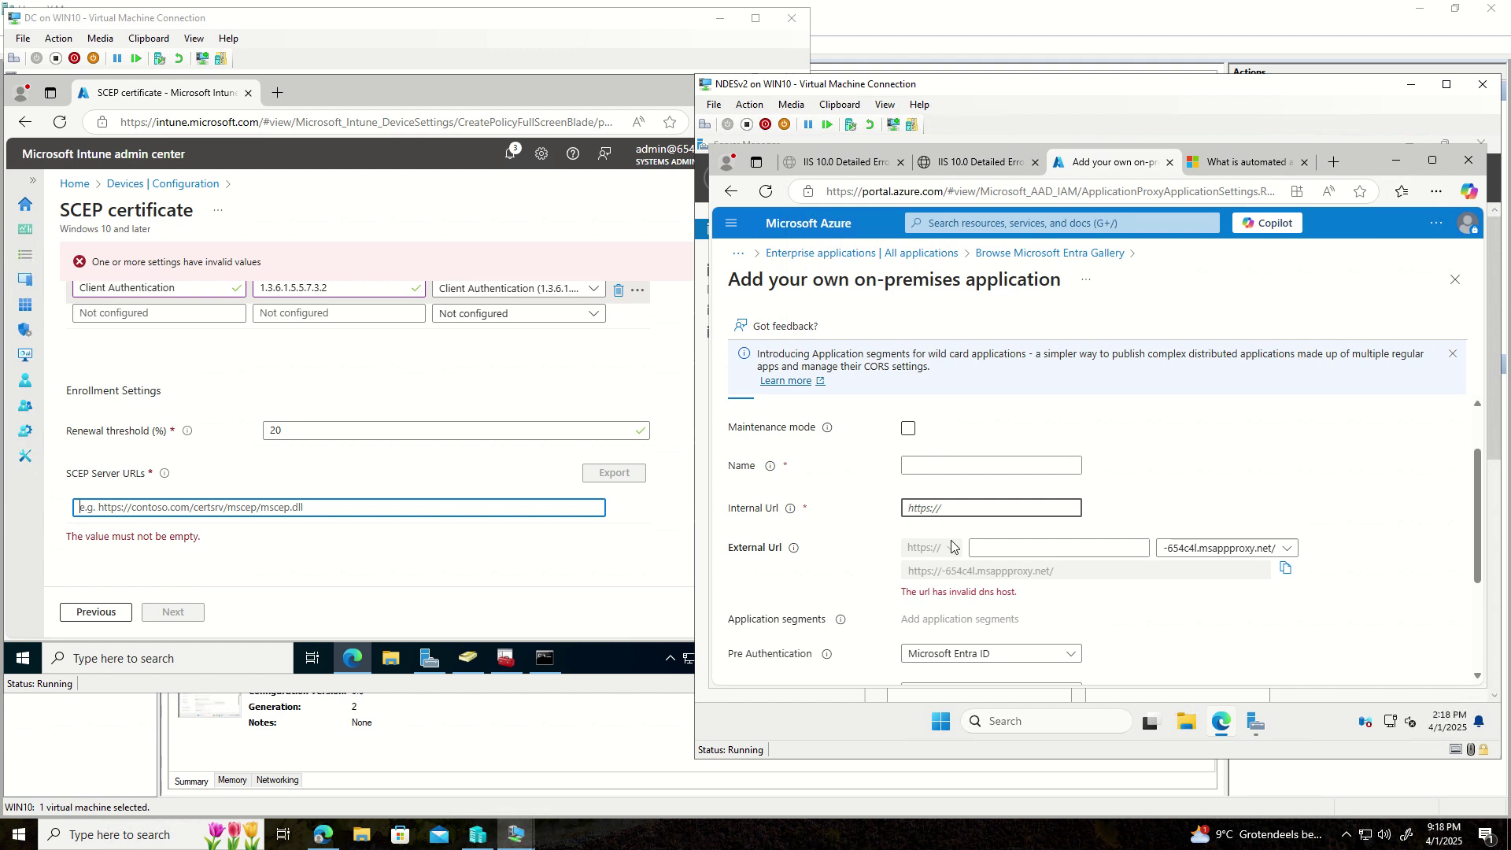
click(957, 506)
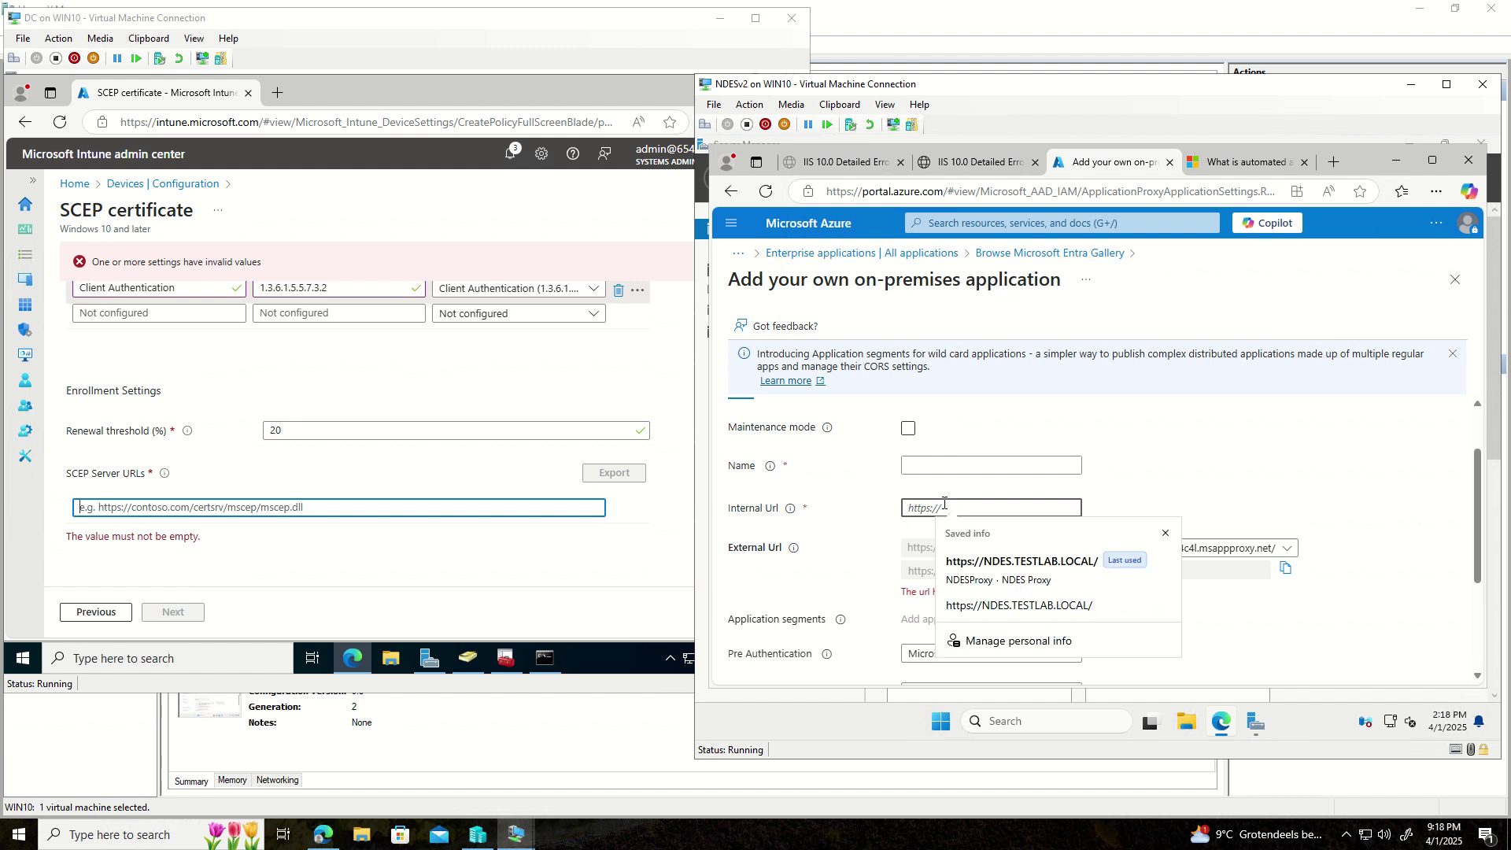
key(ctrl+v)
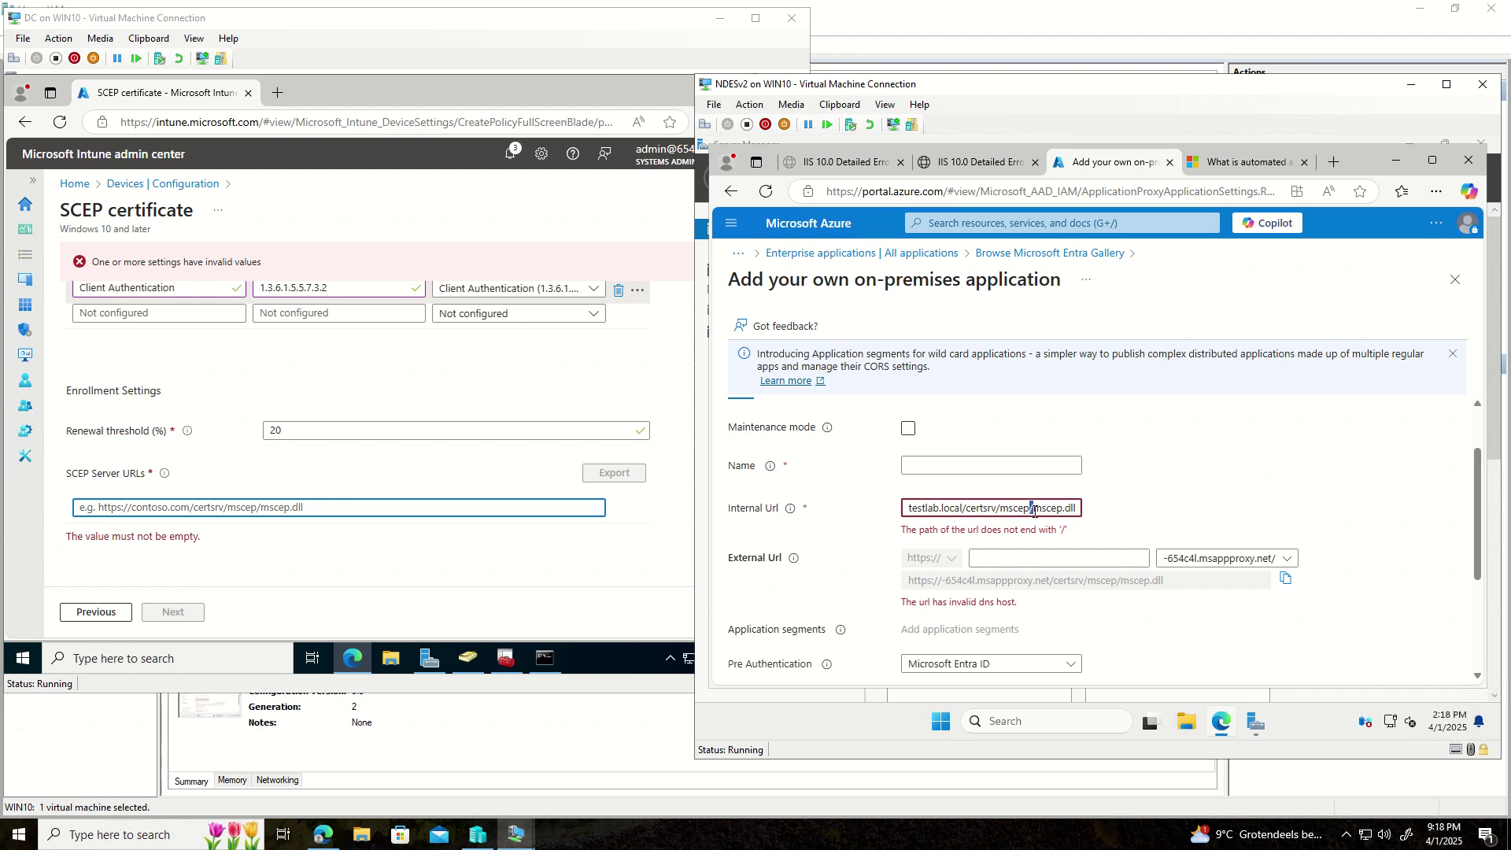
text(/)
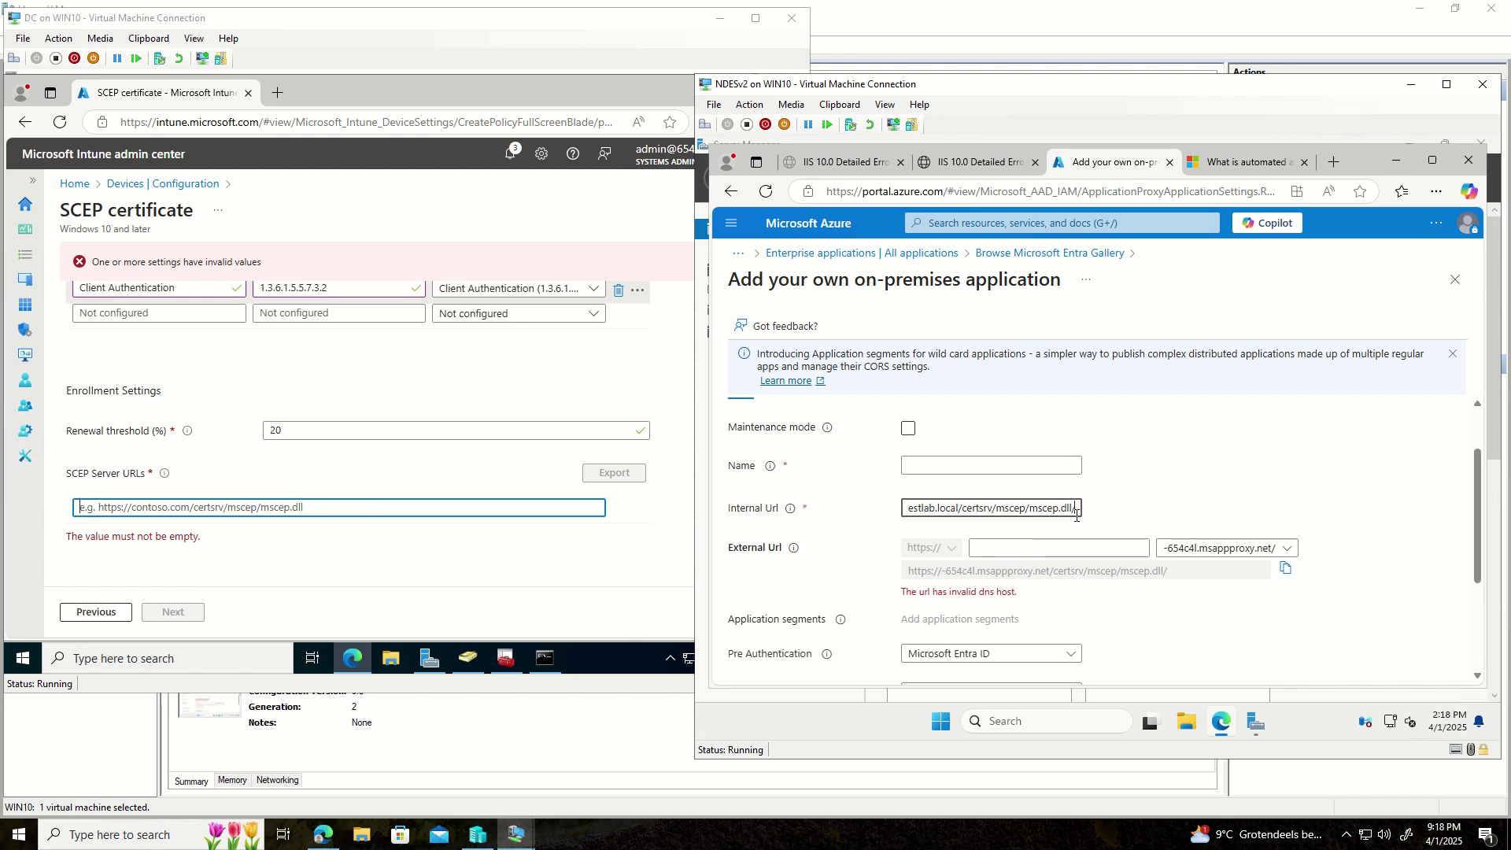
- Name the application NDES Proxy2, checking the NDESProxy external URL prefix
click(925, 466)
text(fsdfd)
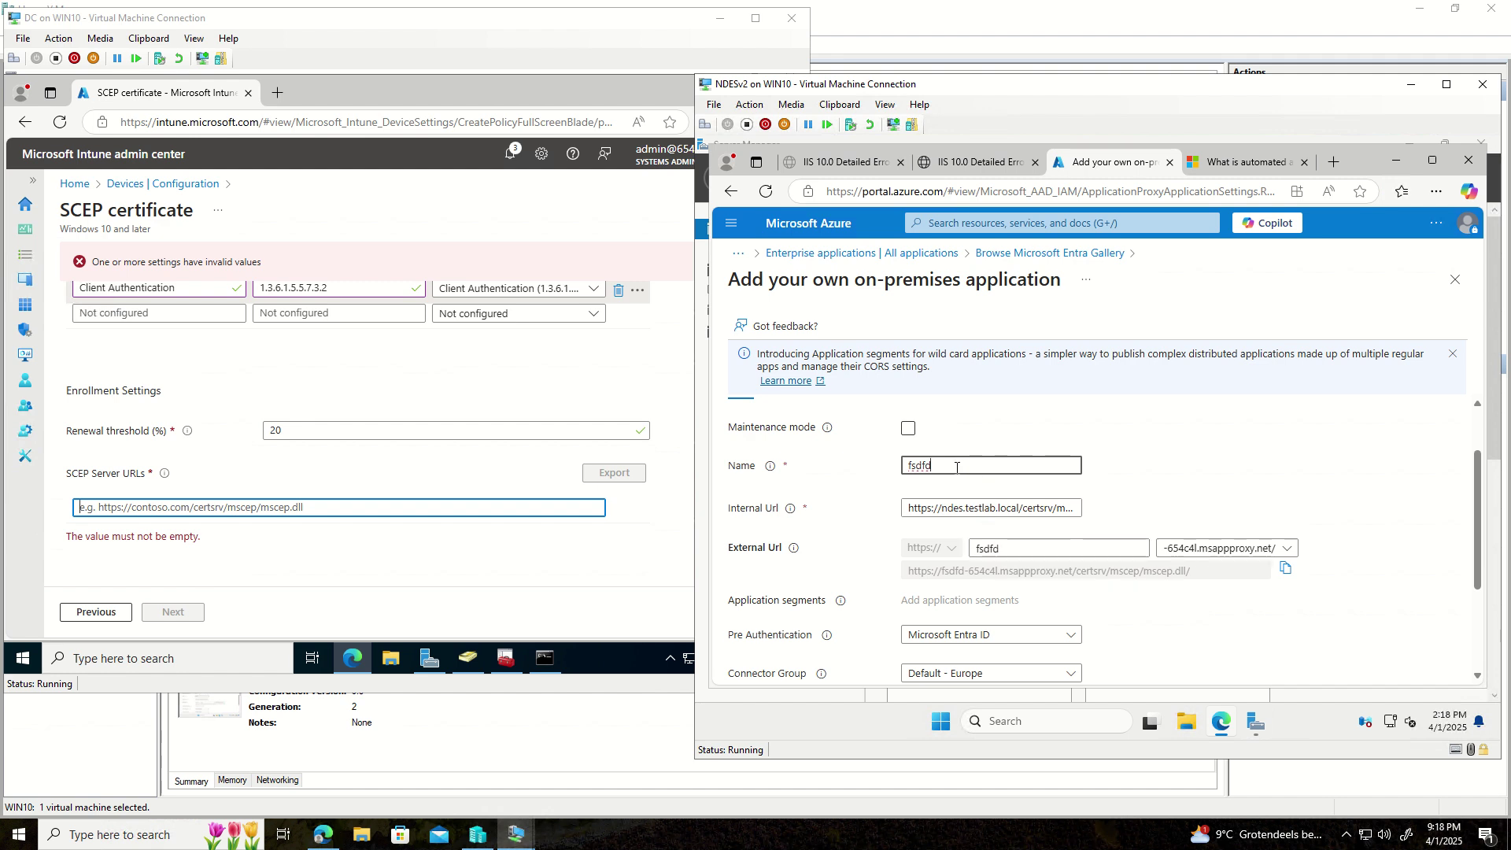
drag(944, 466, 906, 469)
text(N)
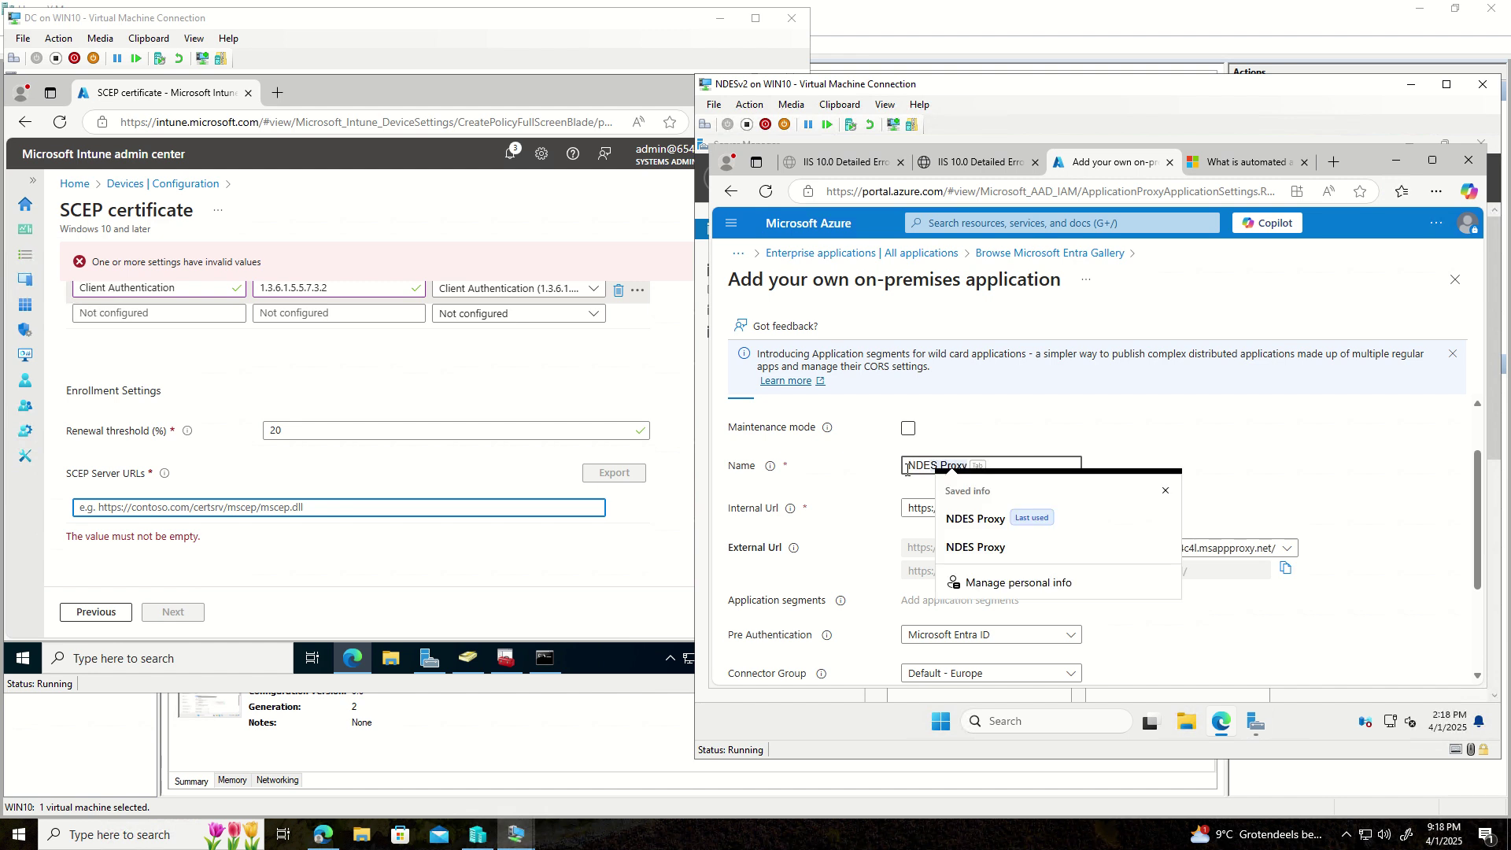
key(Tab)
click(1079, 546)
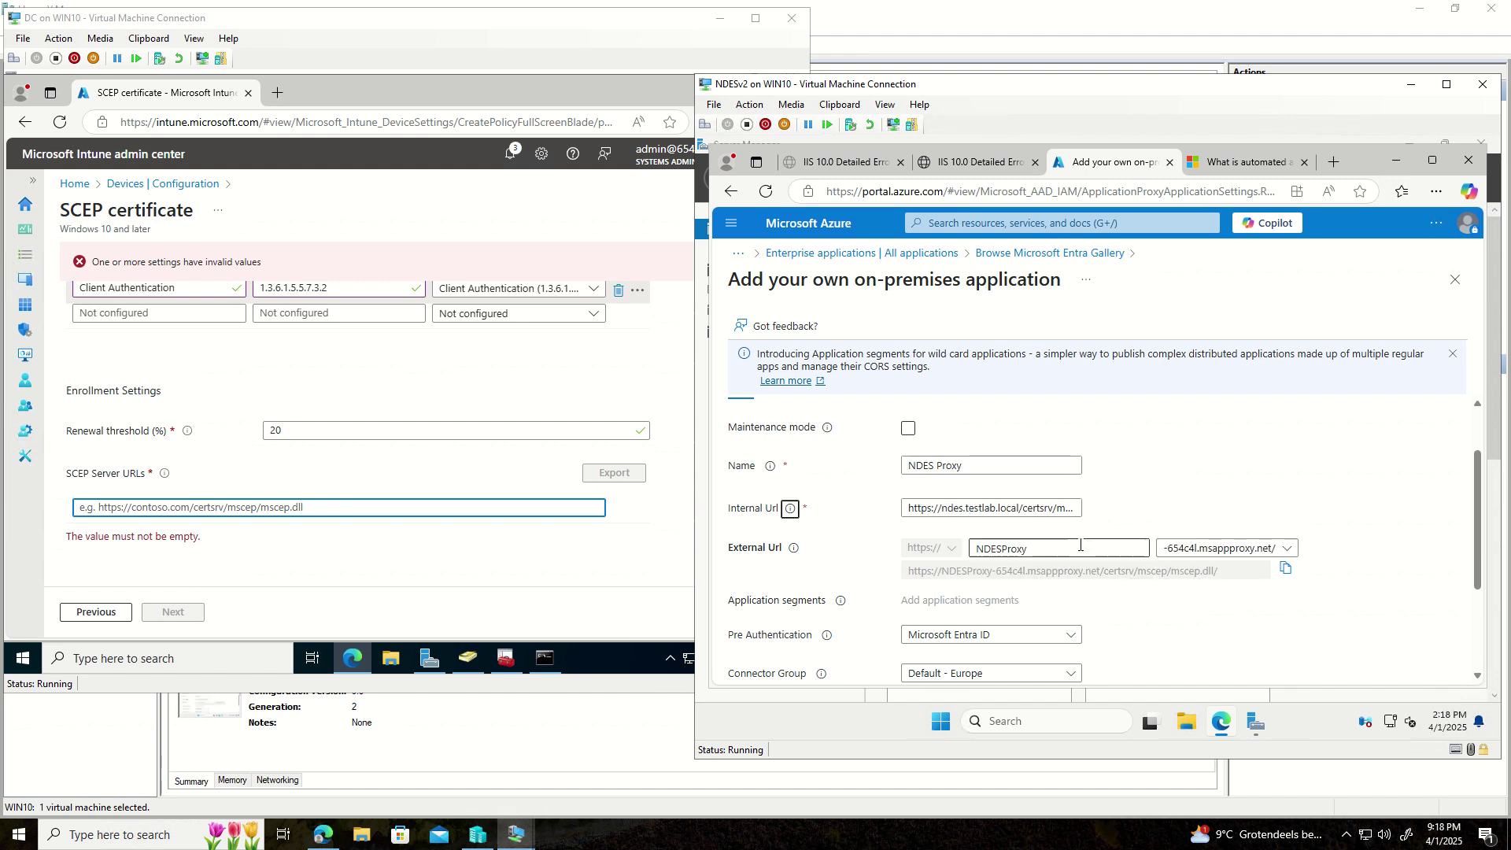
click(1011, 464)
key(Escape)
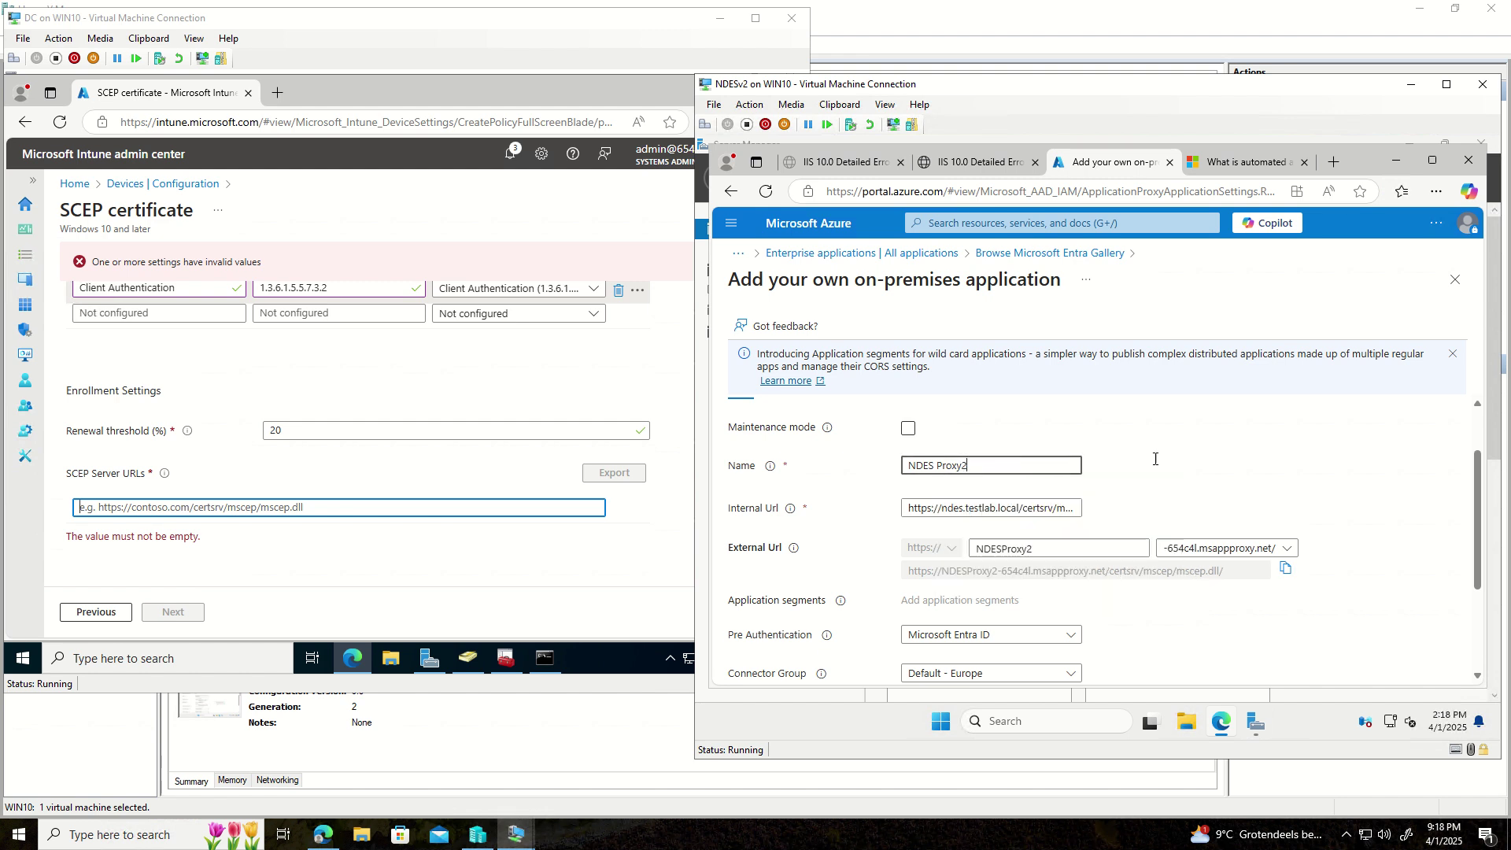
- Review the completed form, then bring the DC machine's Intune session to the front
scroll(1094, 535, down, 2)
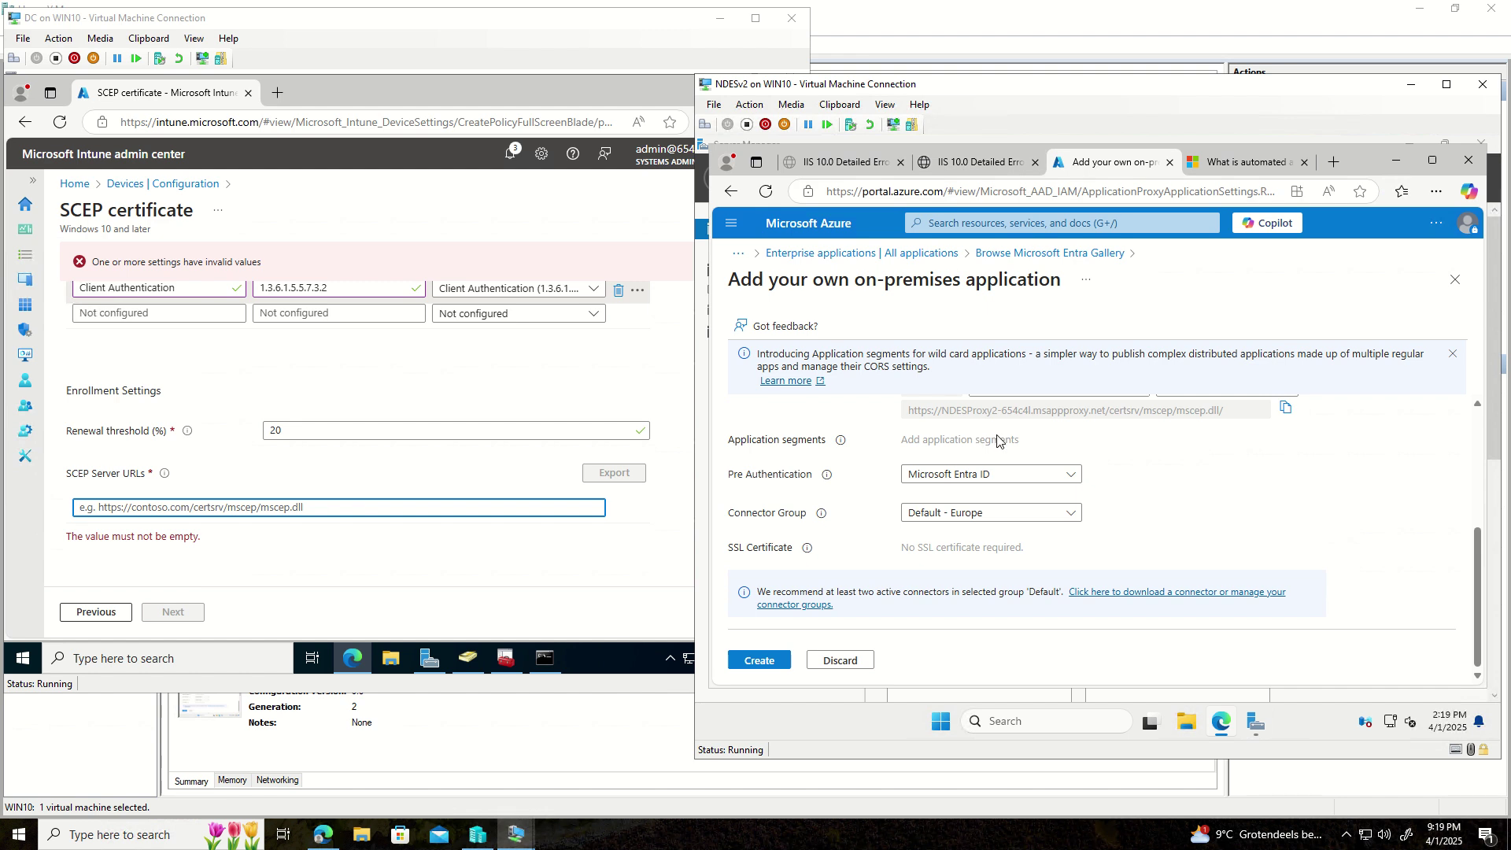
scroll(997, 440, up, 2)
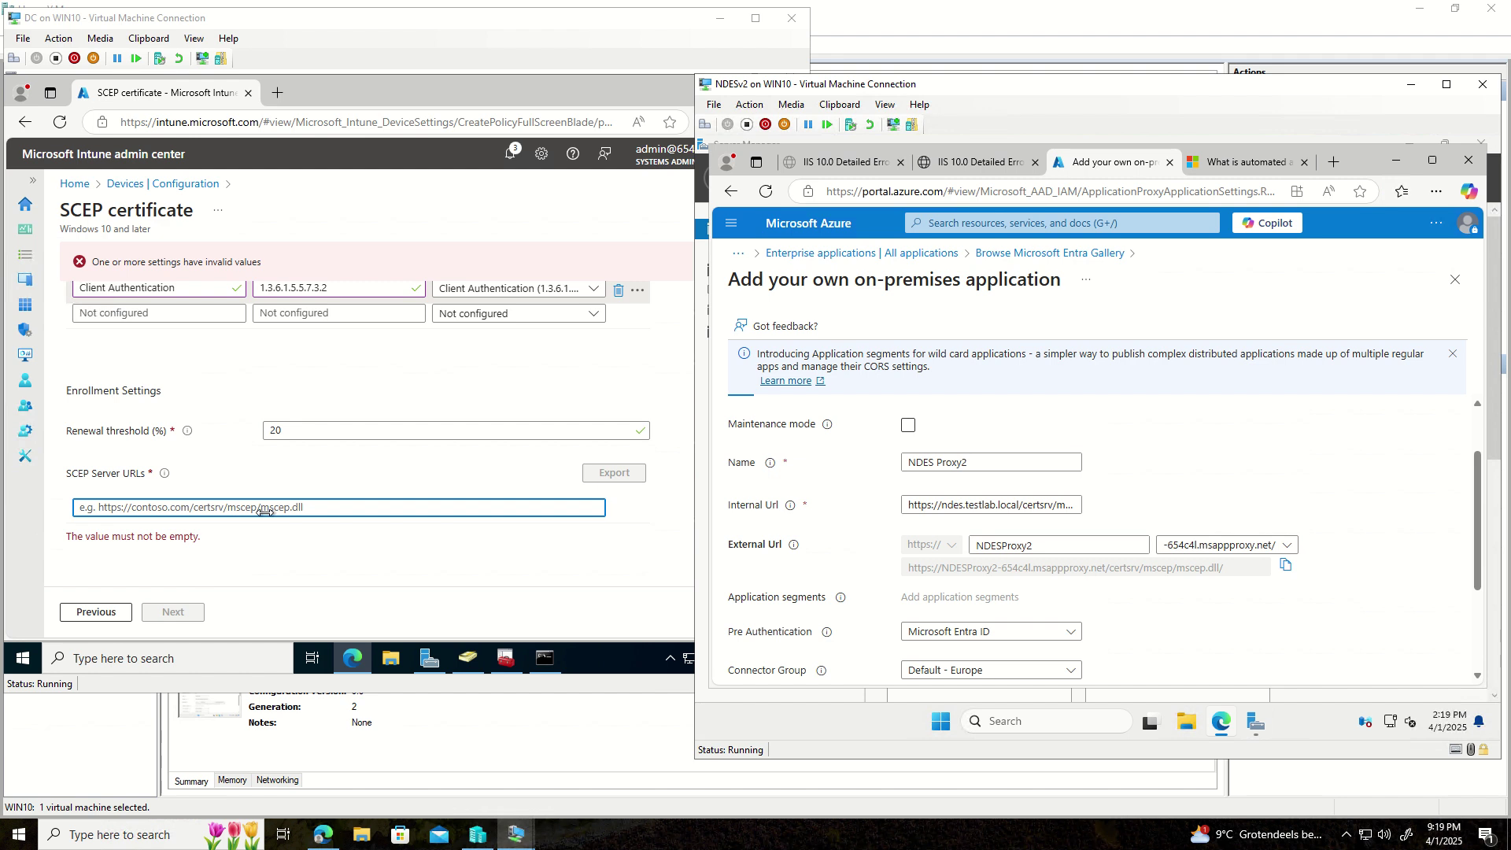
click(116, 508)
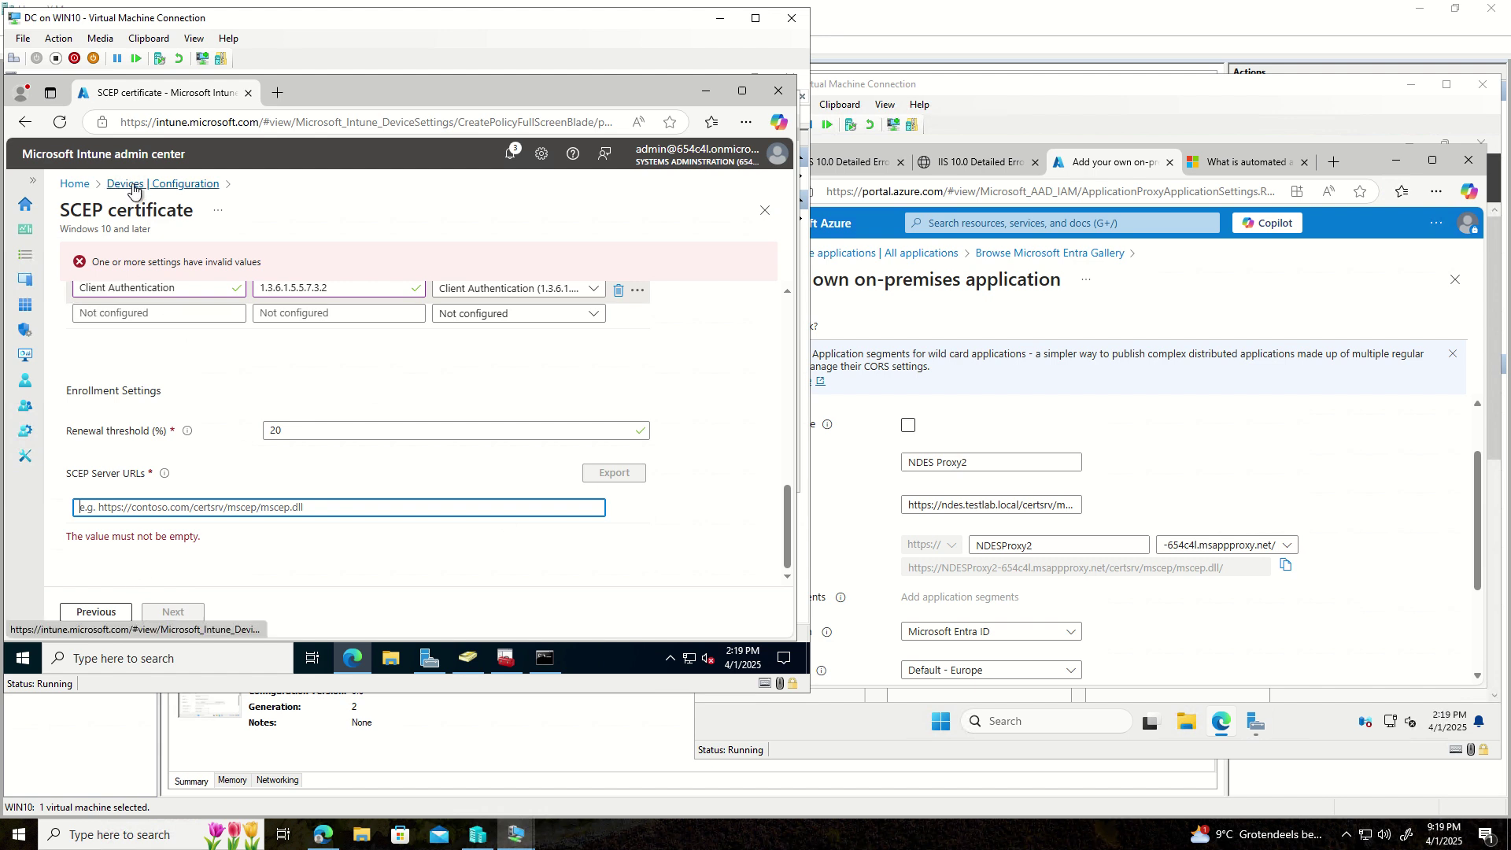
- Discard the unfinished SCEP profile and go to Devices > Windows > Configuration
click(75, 185)
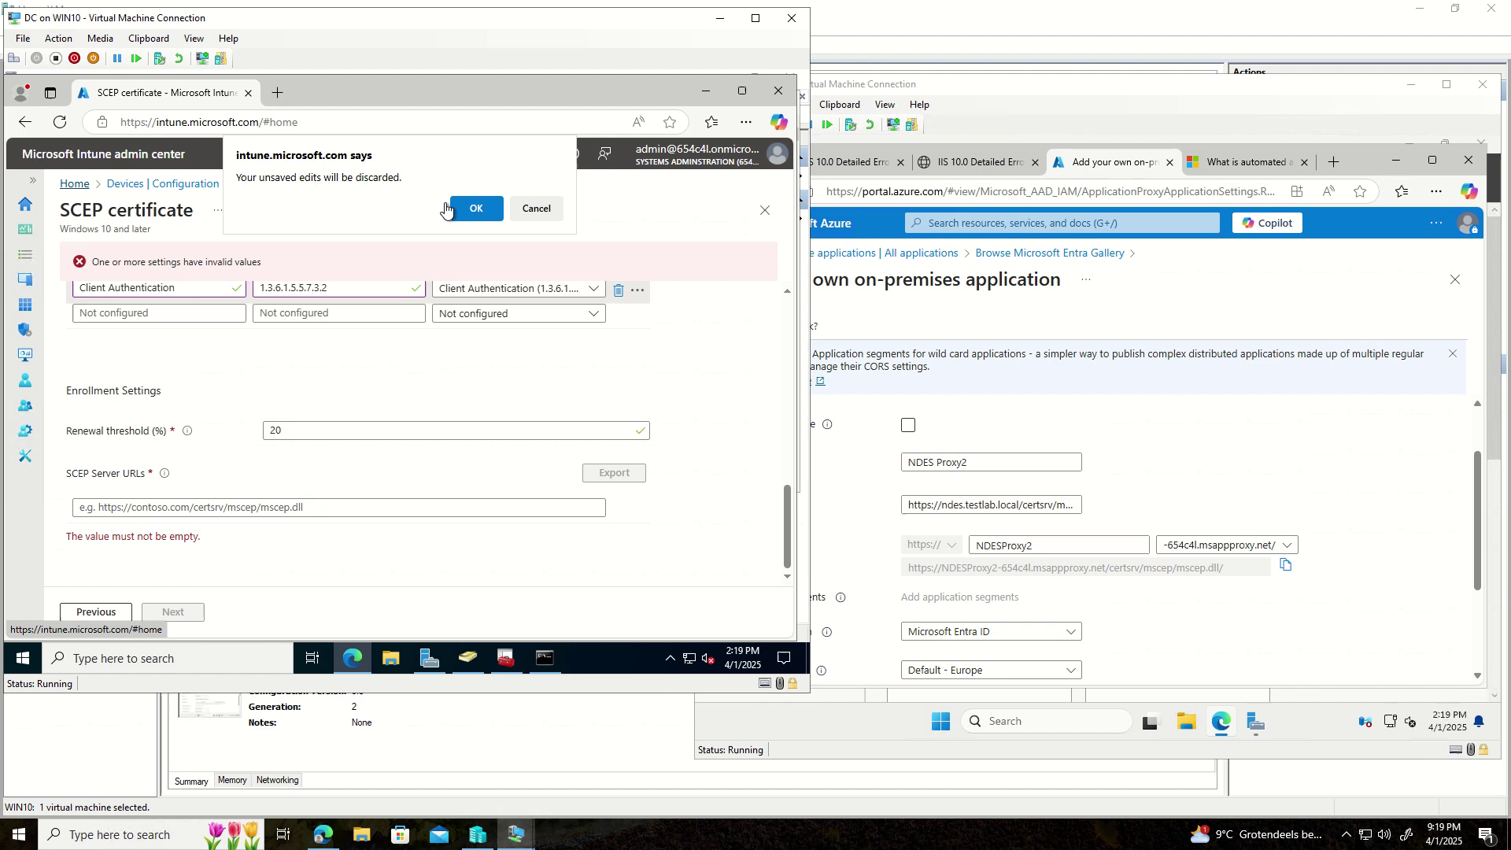
click(471, 210)
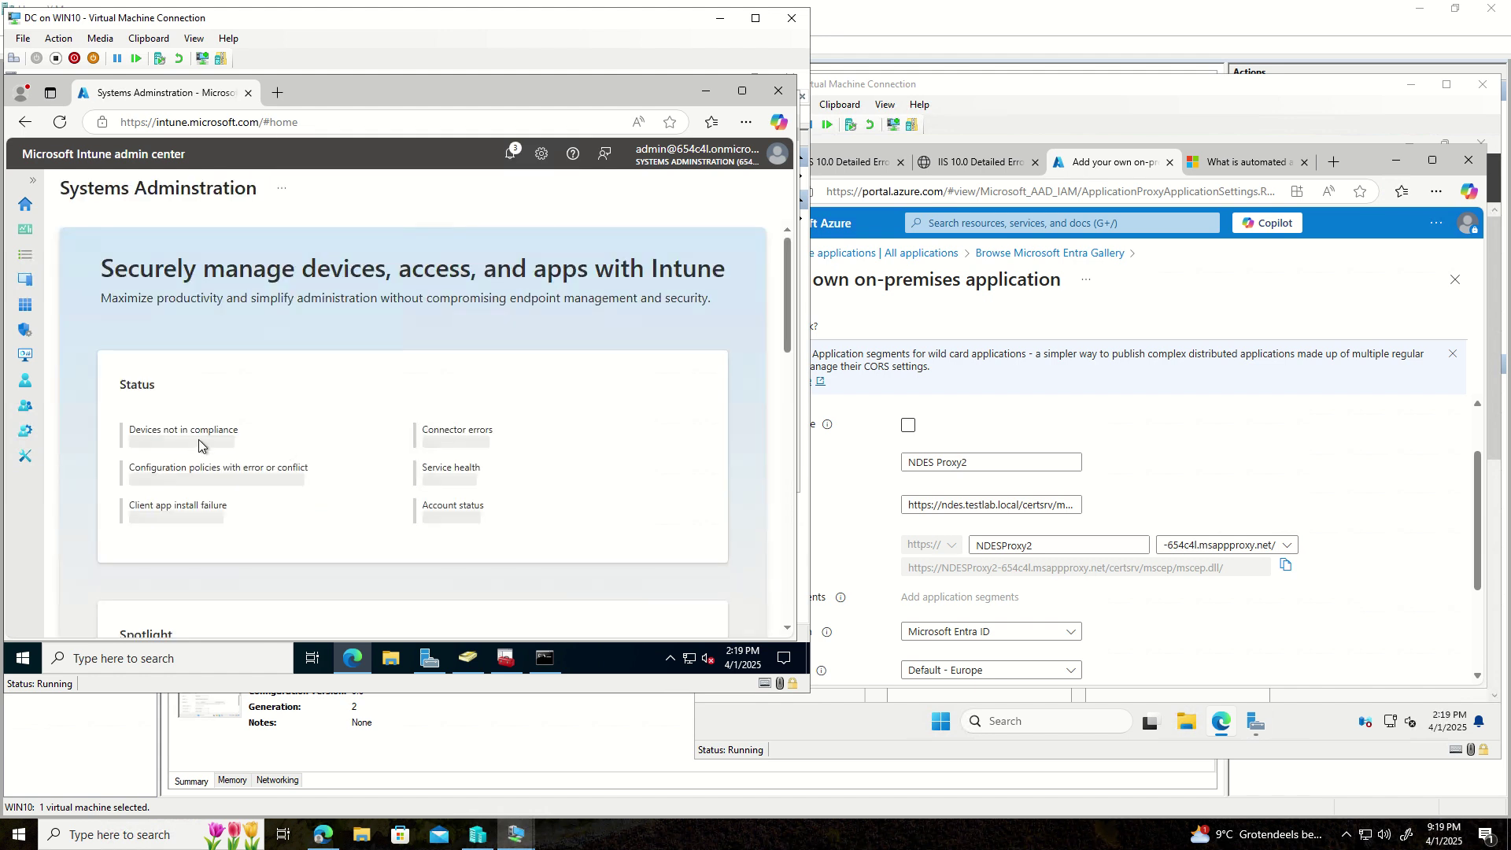
click(26, 280)
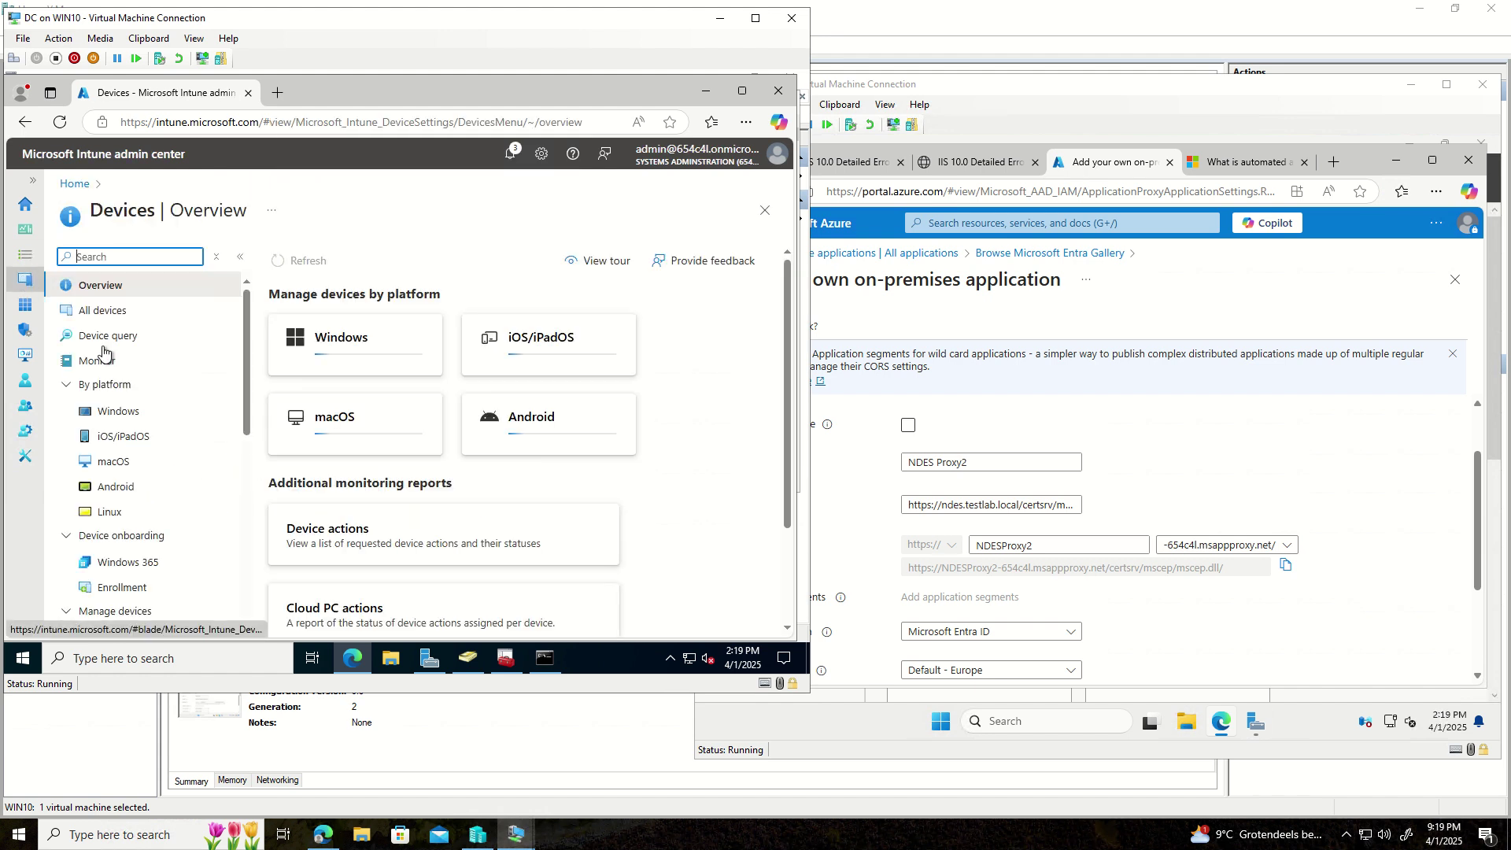
click(124, 413)
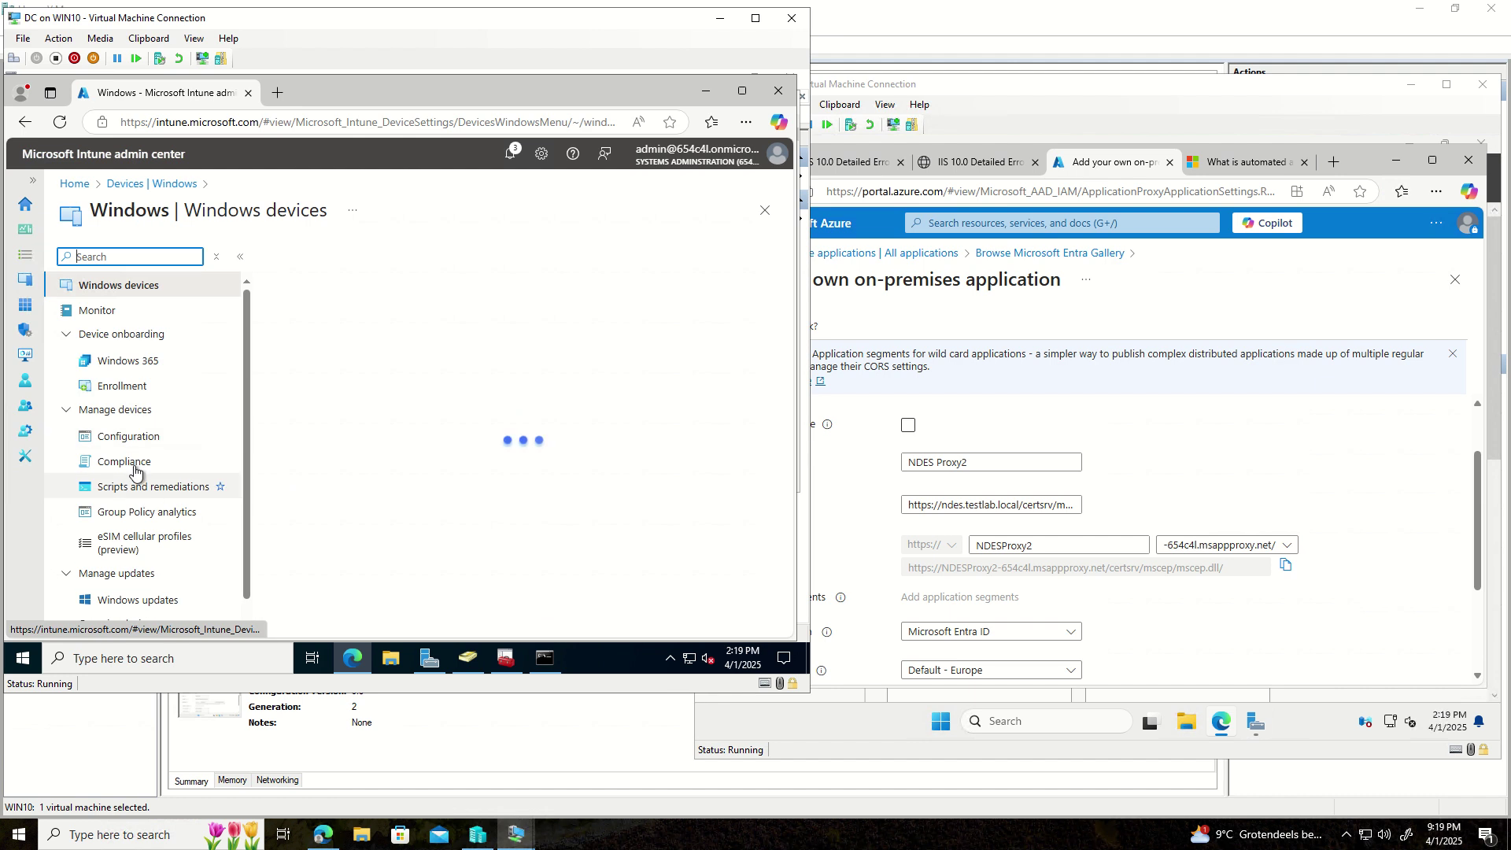
click(128, 436)
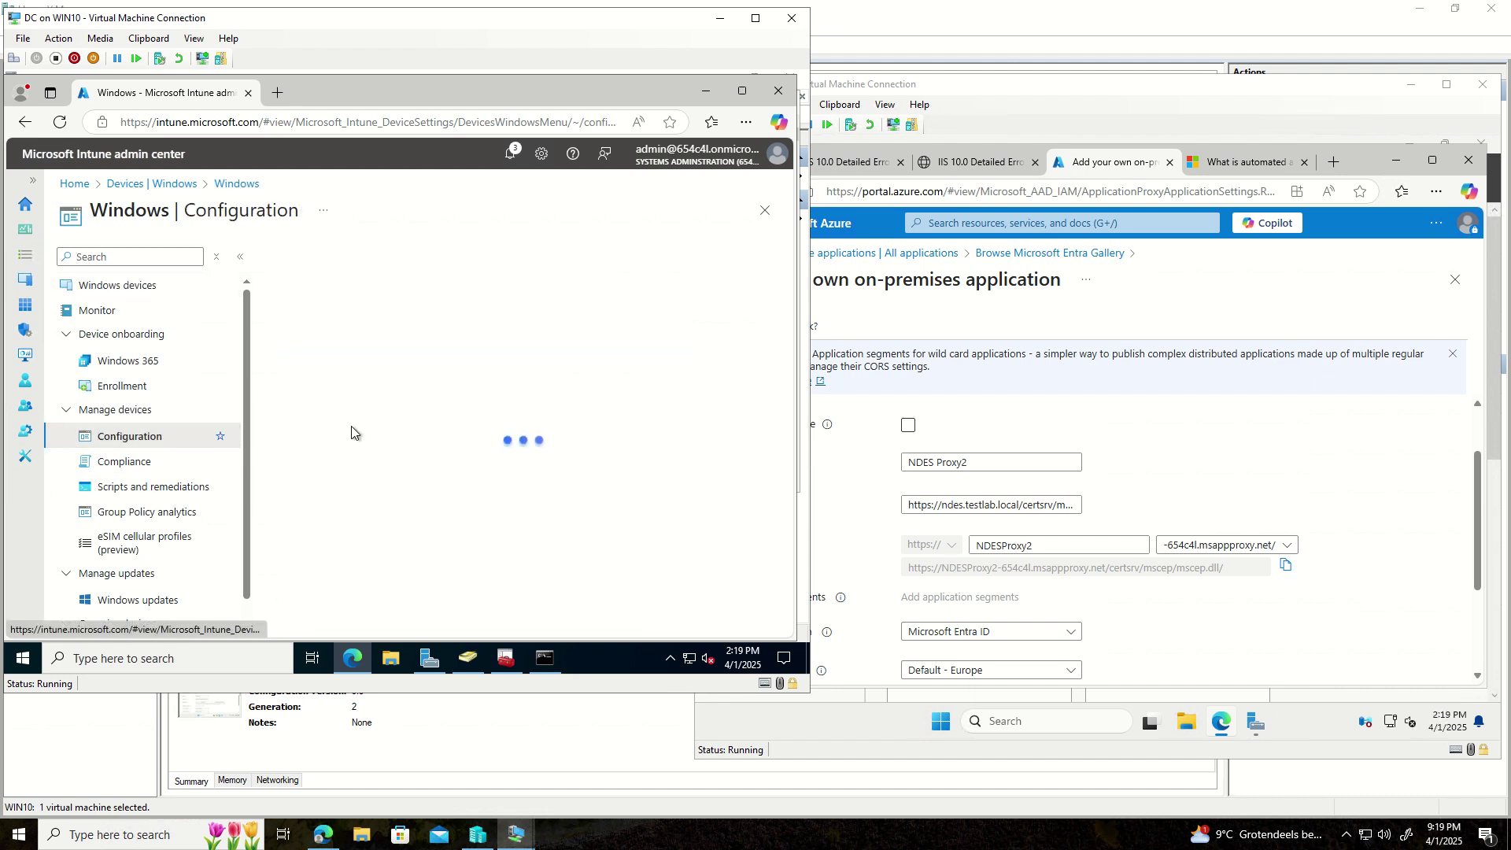
- Open the SCEP certificate for Windows profile and edit its Basics
scroll(358, 512, down, 1)
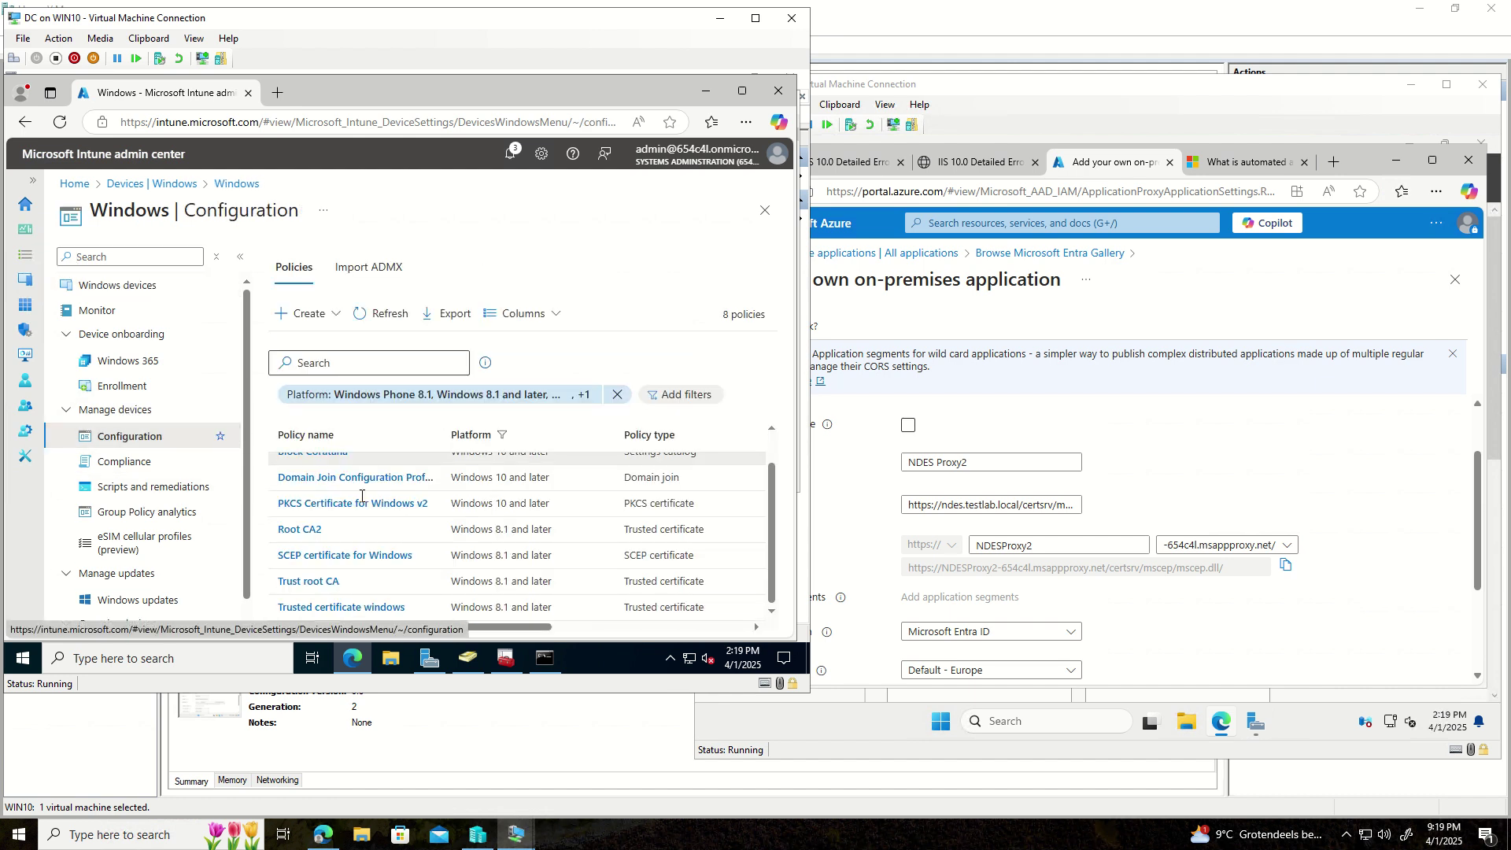
click(344, 556)
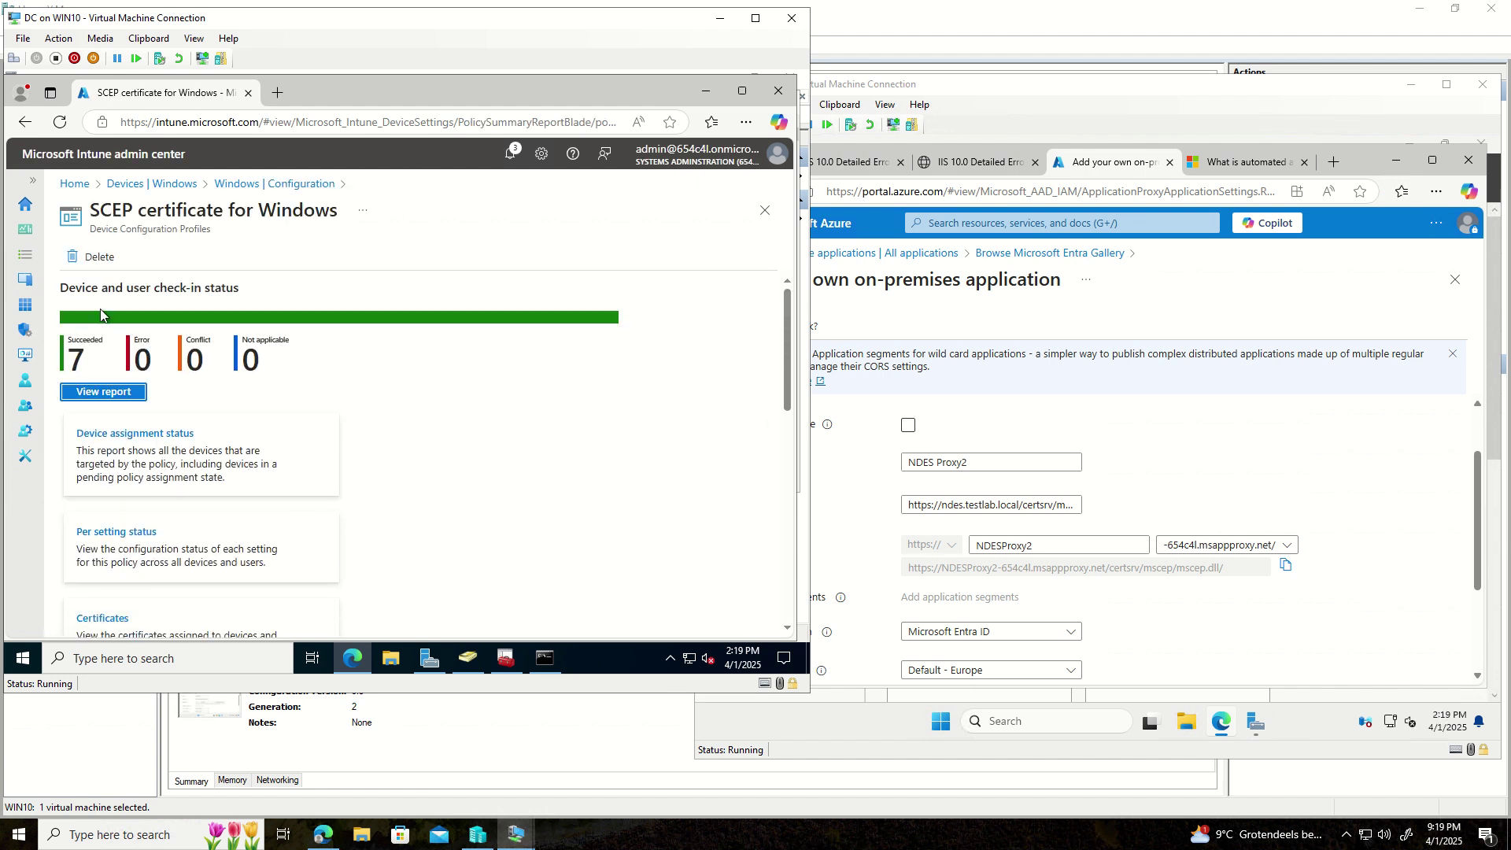
scroll(152, 384, down, 4)
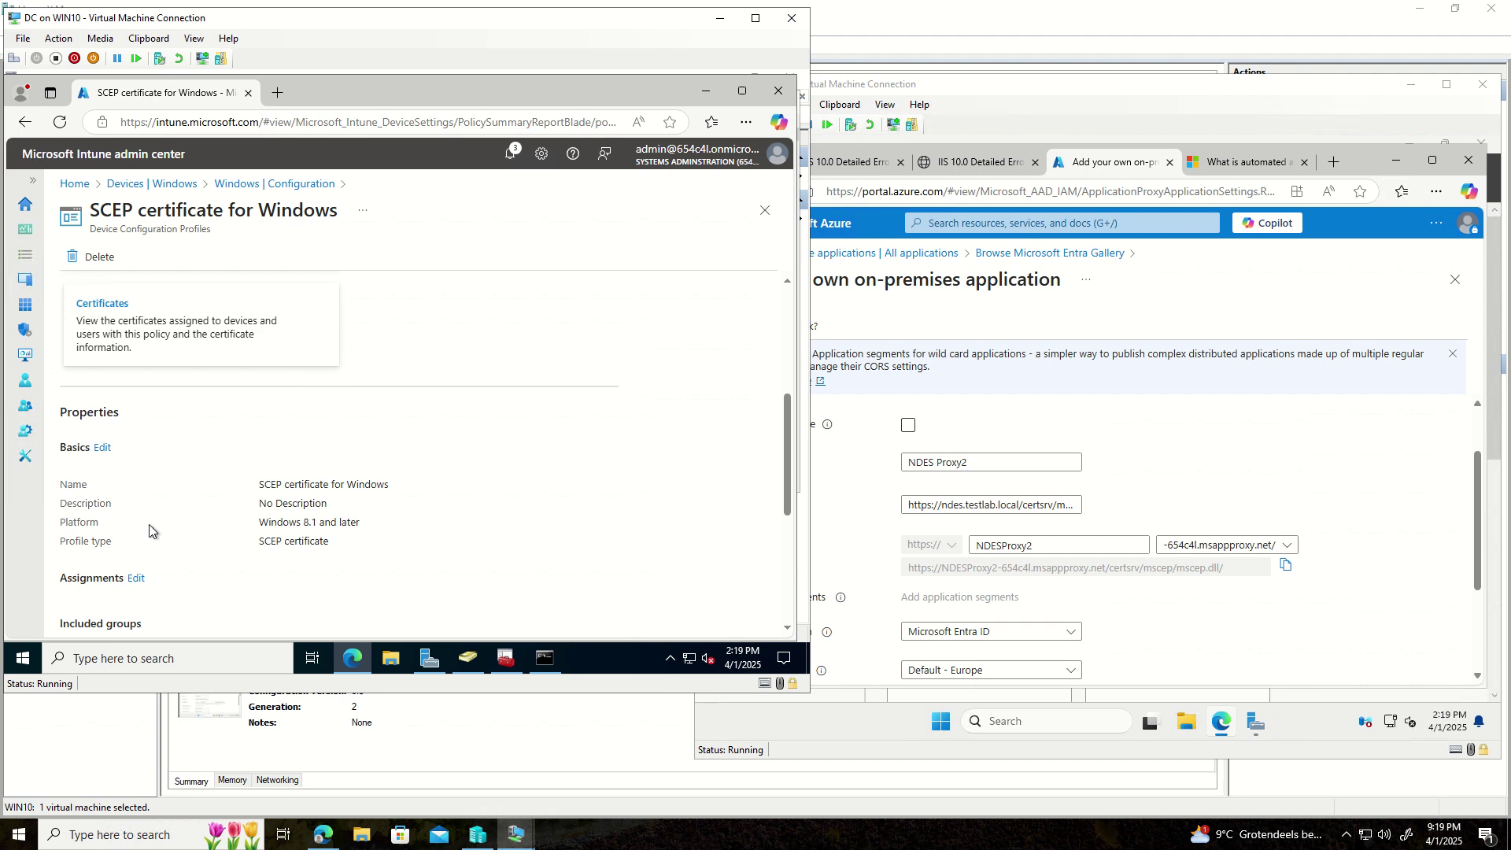
scroll(149, 524, down, 2)
scroll(126, 394, up, 2)
click(104, 447)
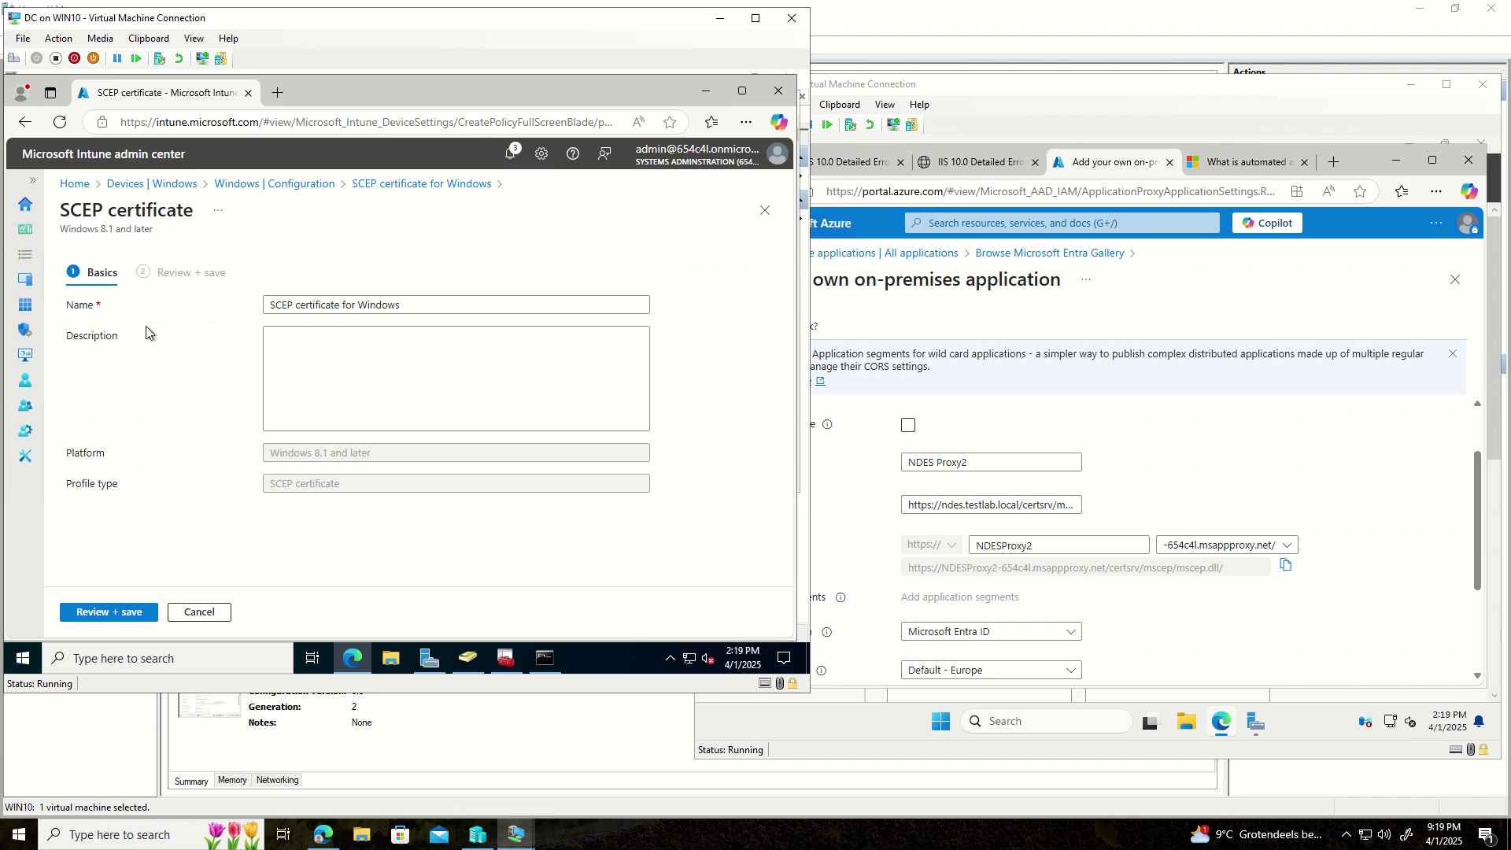
- Cancel Basics, edit Configuration settings, and keep the TPM-if-present, otherwise software KSP
click(201, 613)
scroll(175, 477, down, 4)
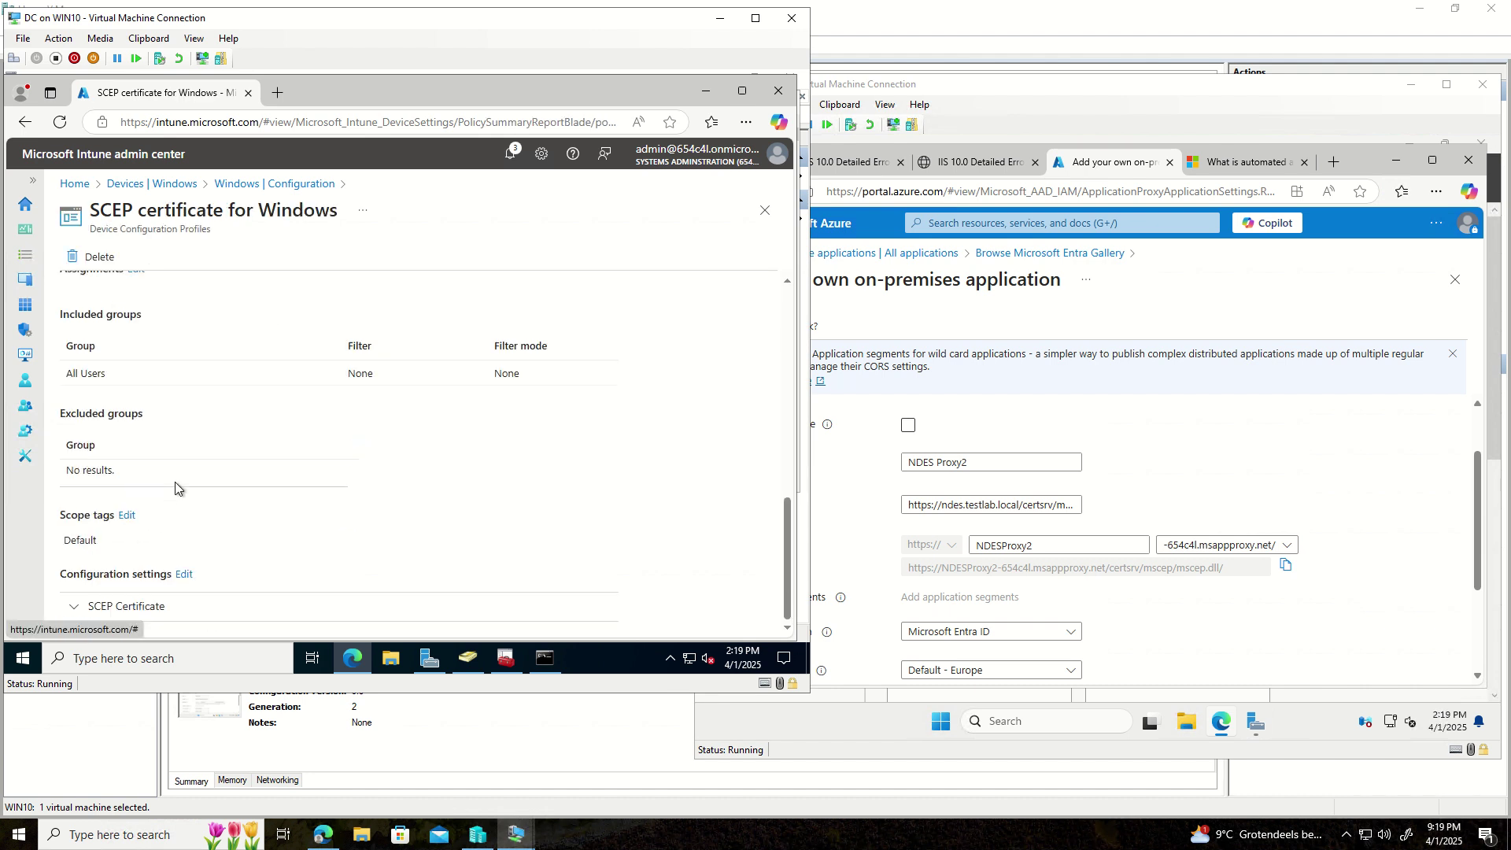
click(184, 575)
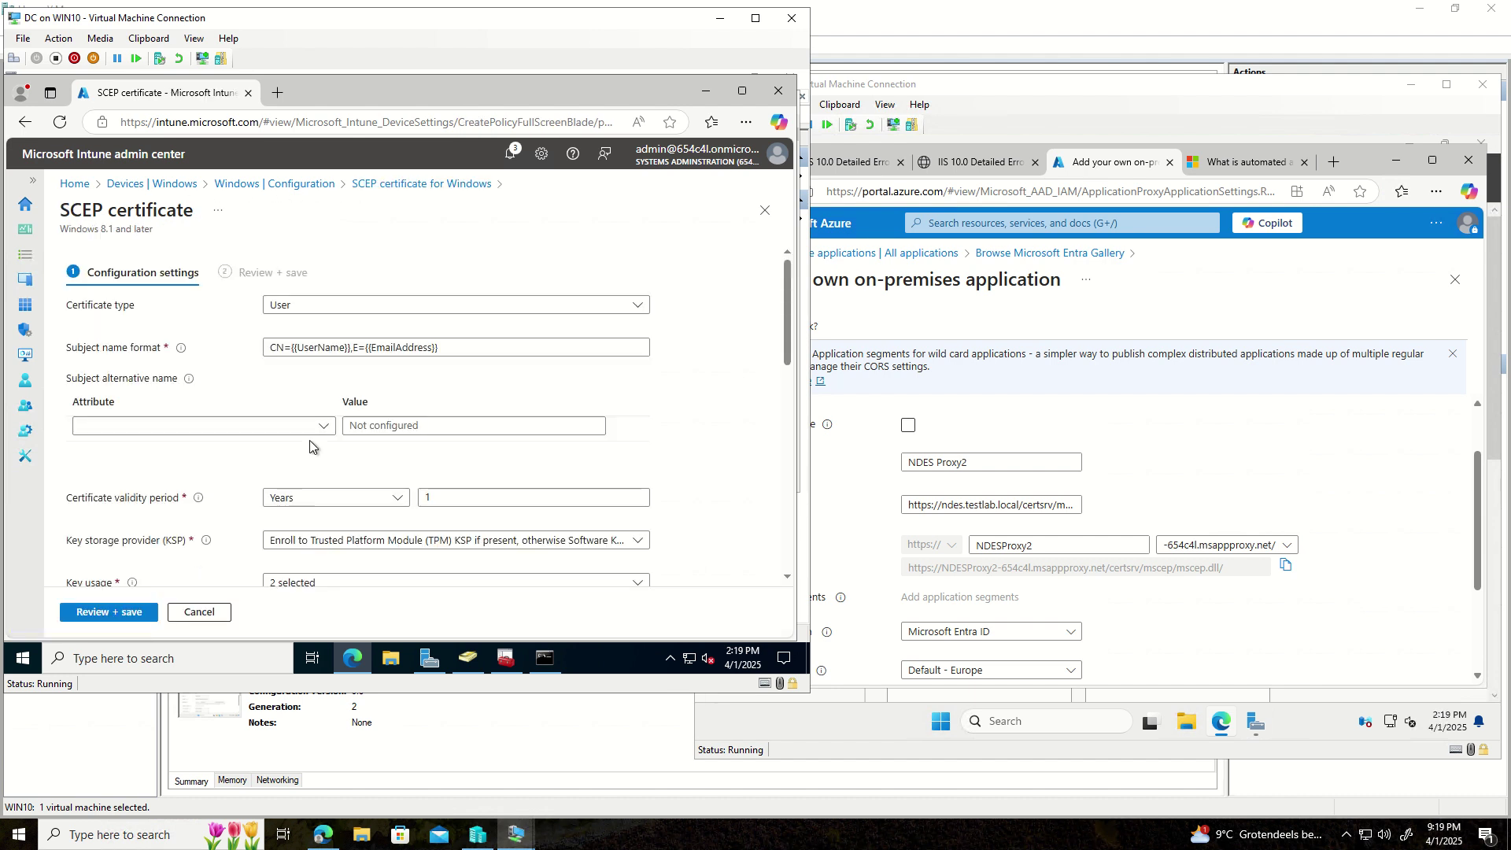
scroll(314, 447, down, 1)
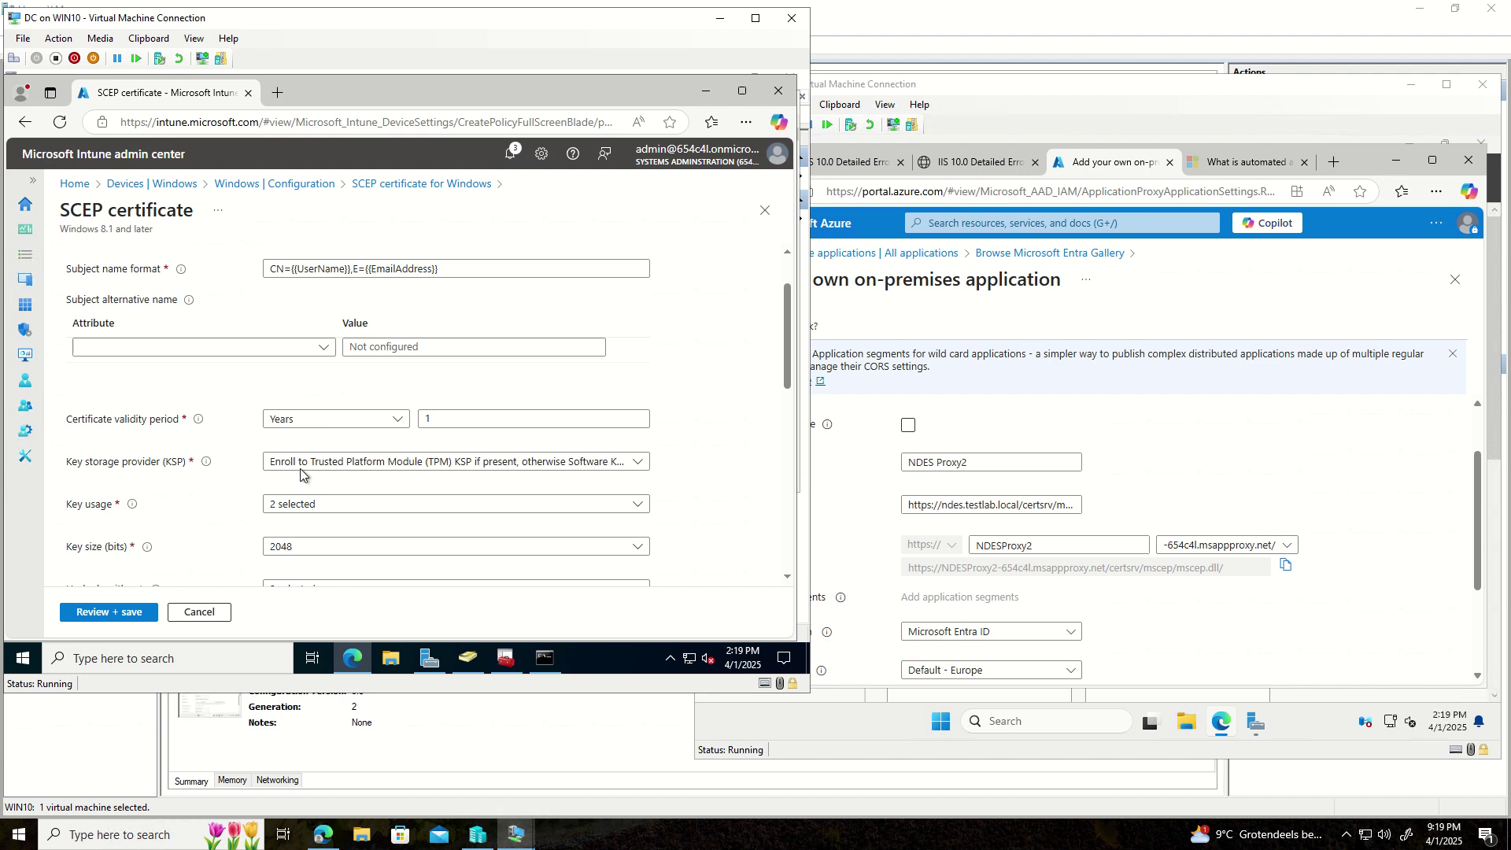
click(644, 465)
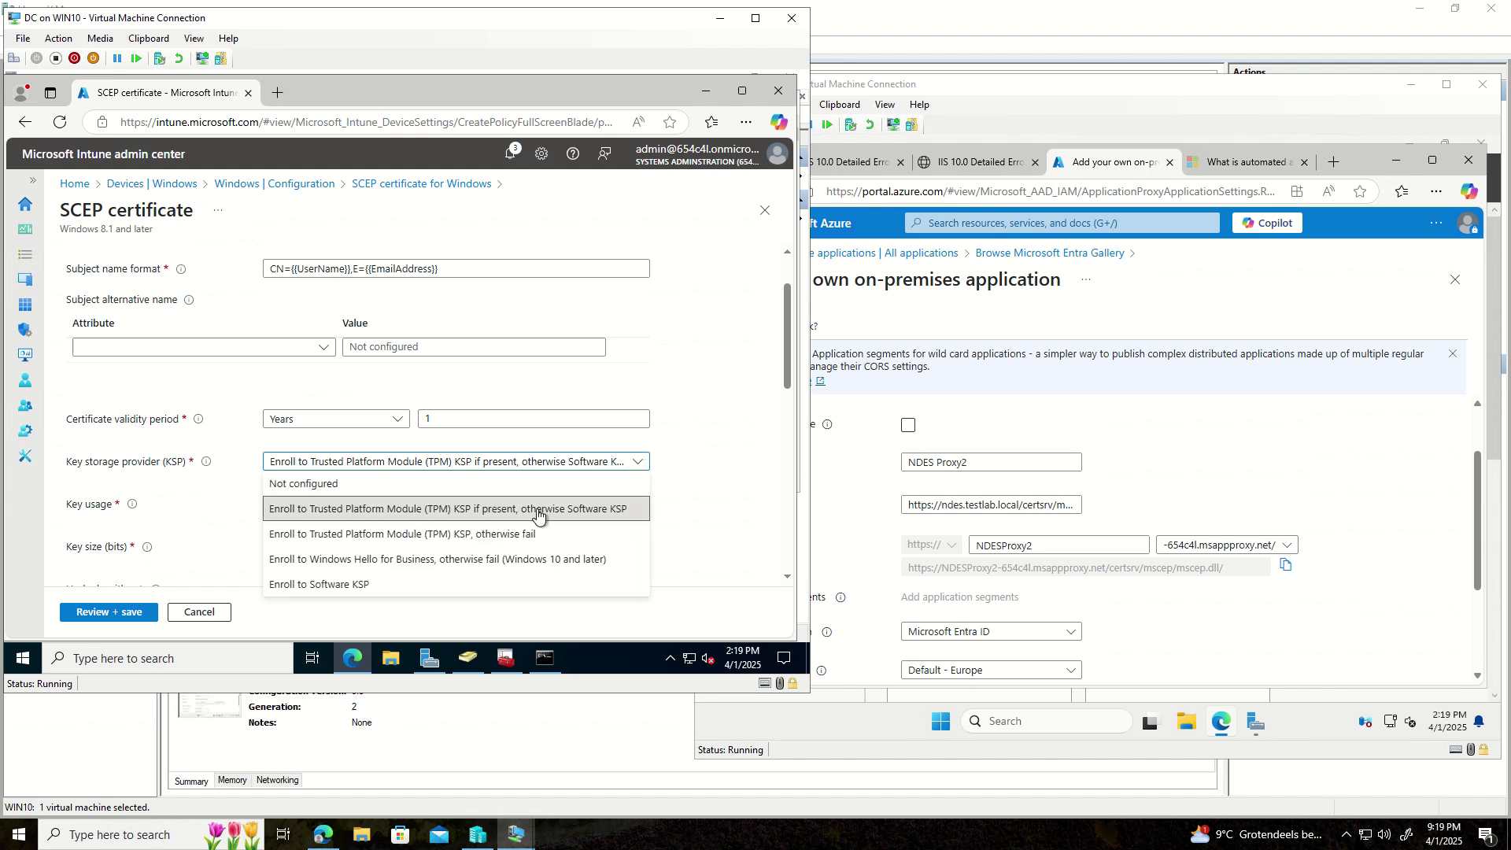
click(335, 487)
- Check the selected key usages and hash algorithms, then select the existing SCEP server URL's host
scroll(330, 486, down, 2)
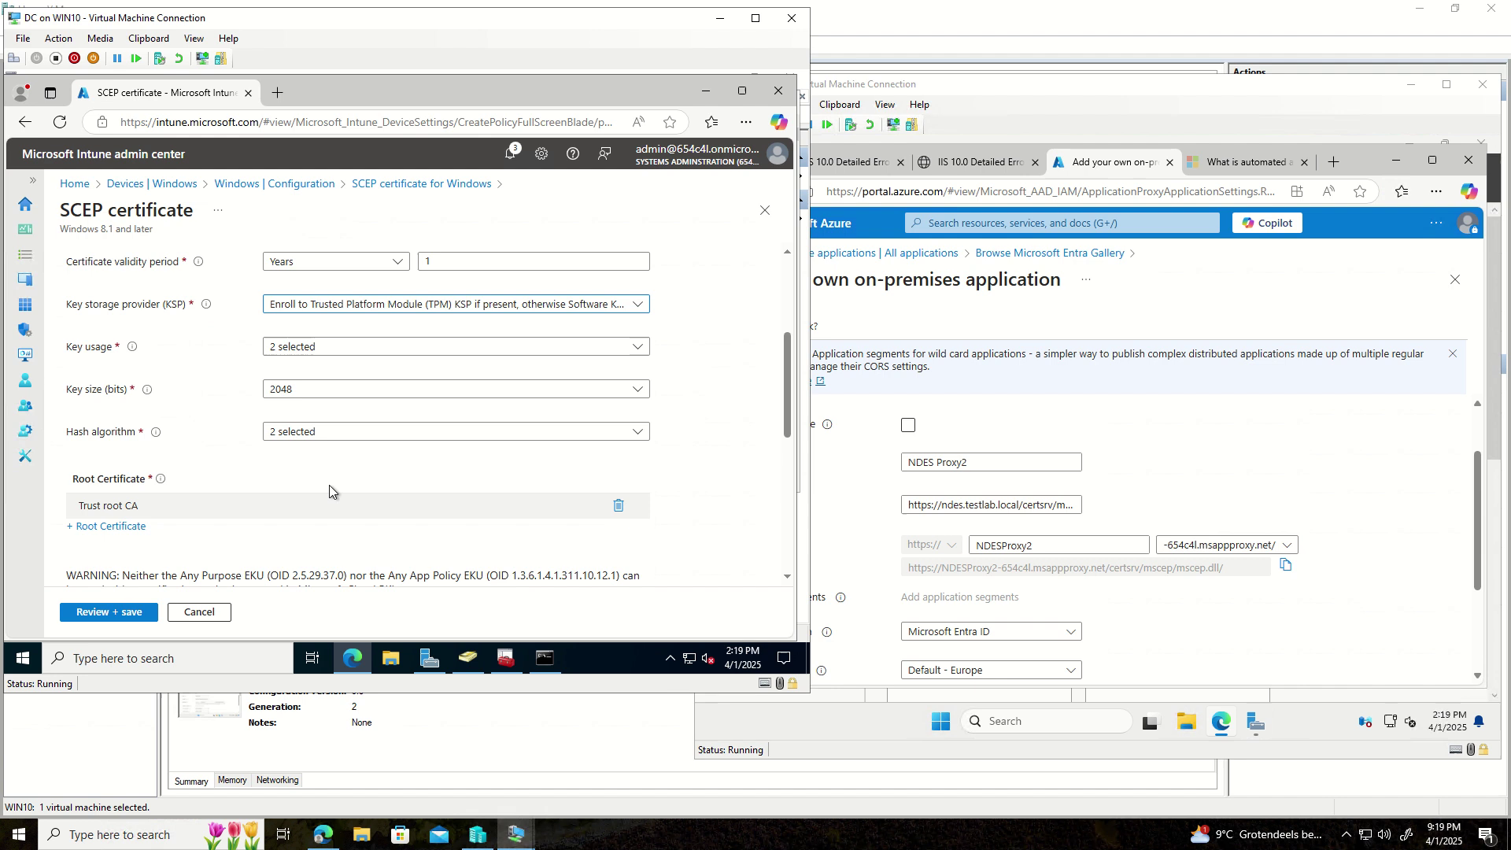
click(350, 349)
key(Escape)
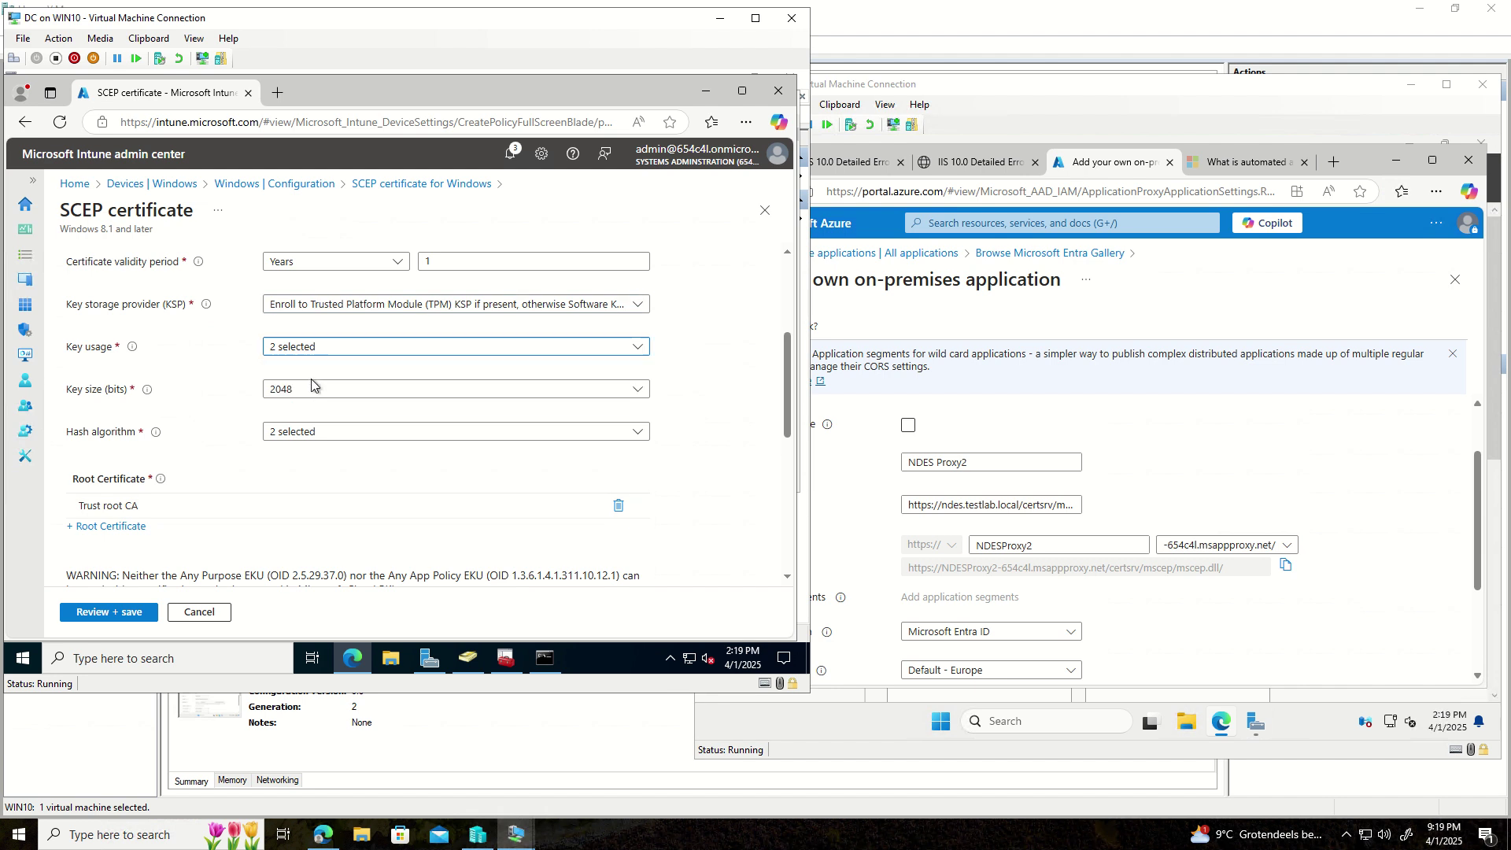
click(352, 441)
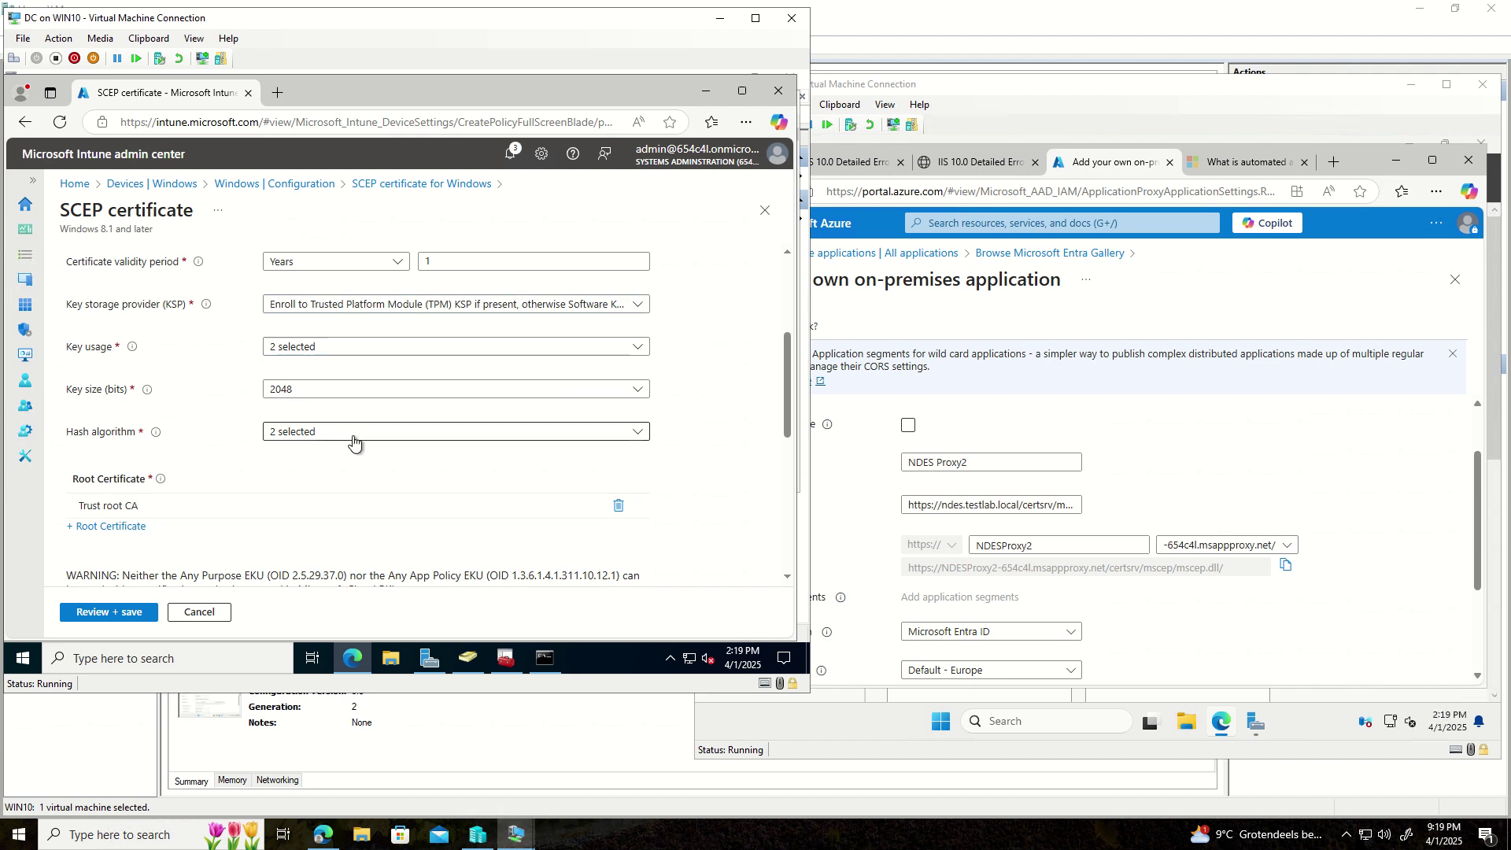
click(177, 427)
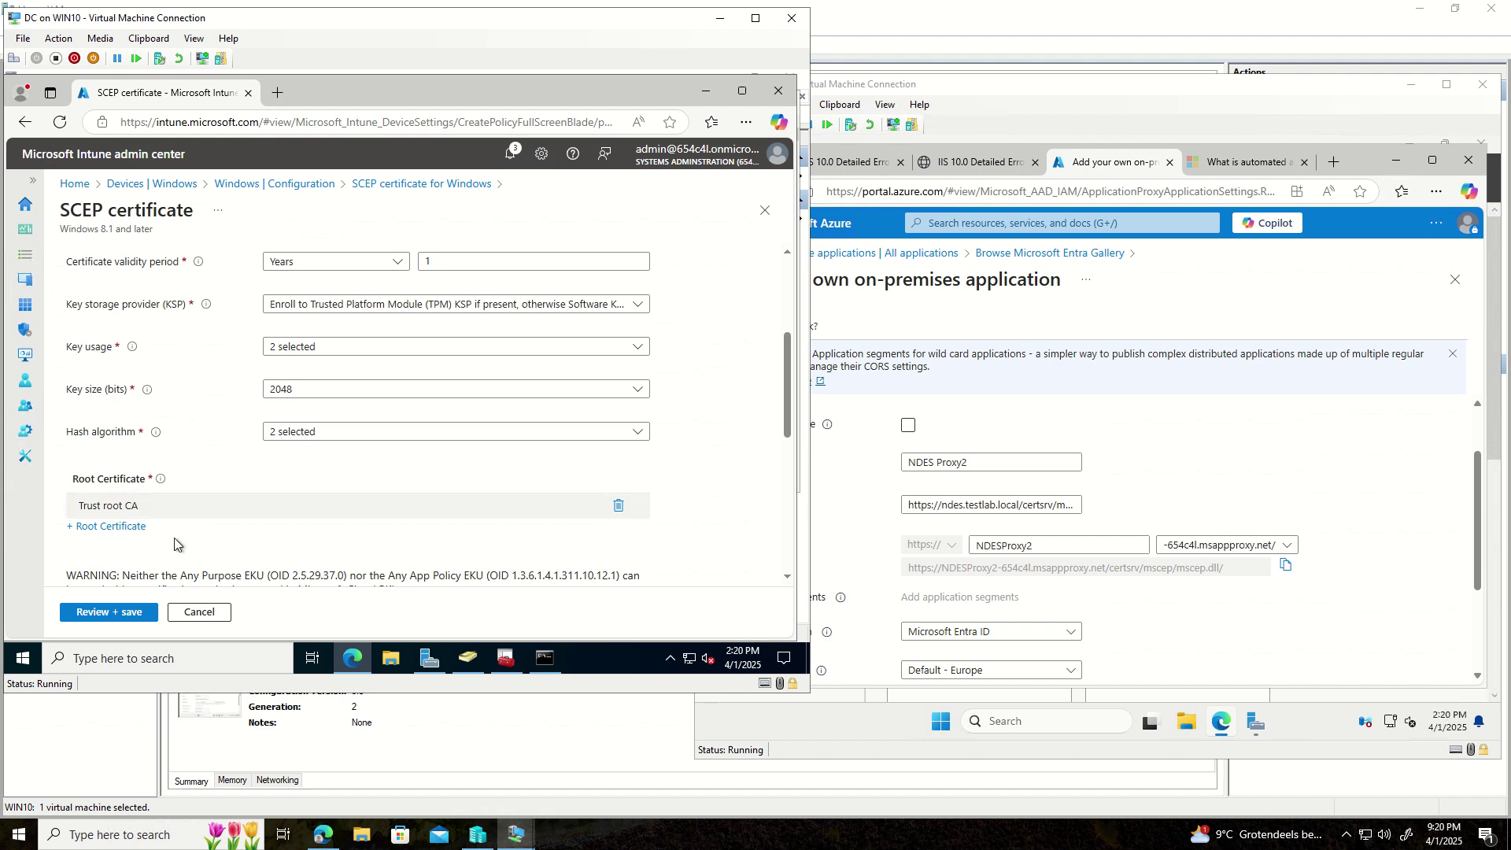
scroll(268, 495, down, 2)
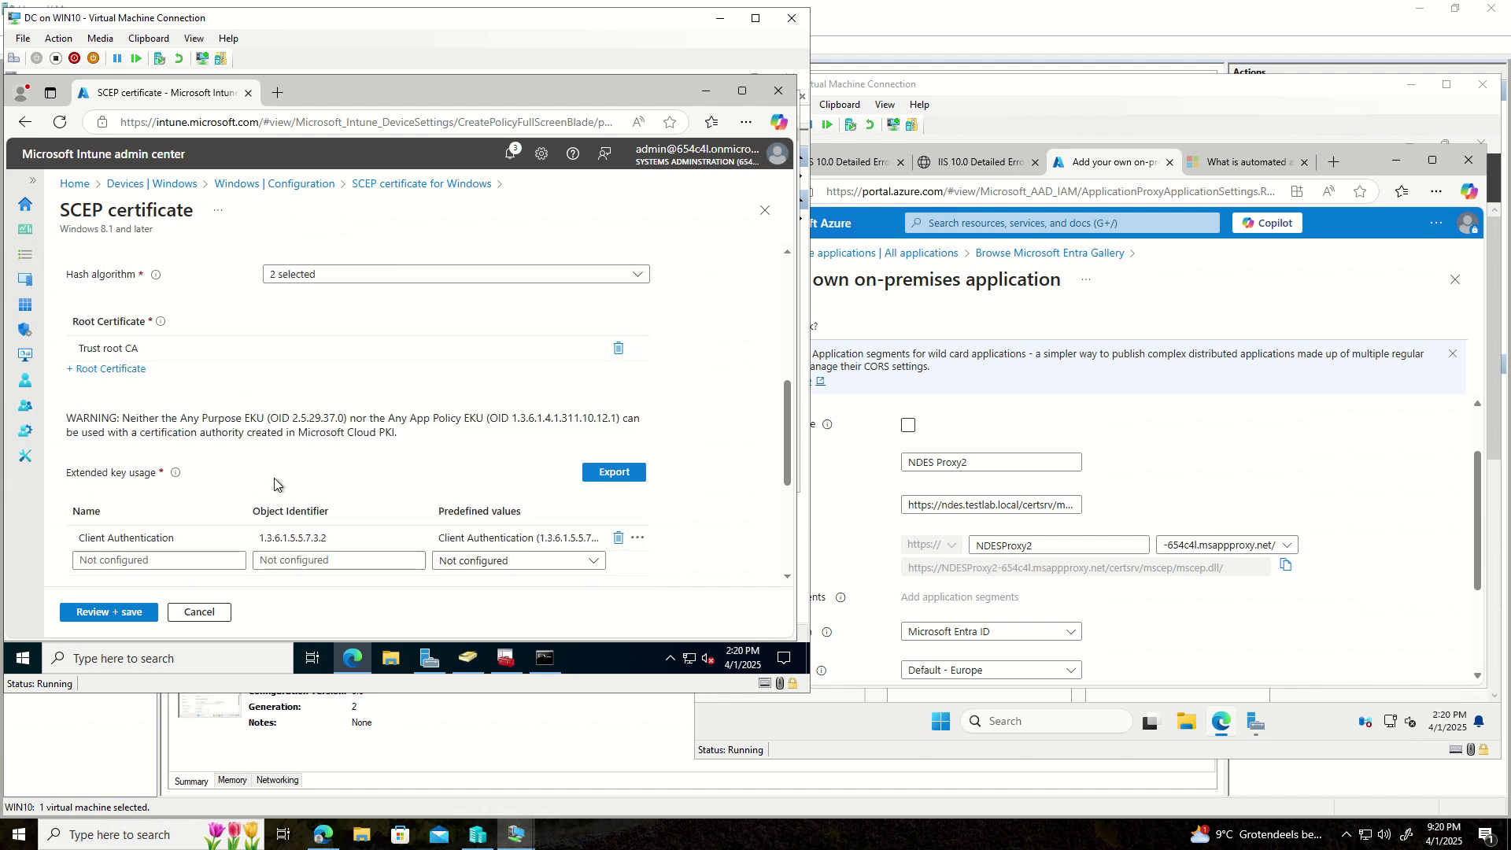
scroll(276, 483, down, 2)
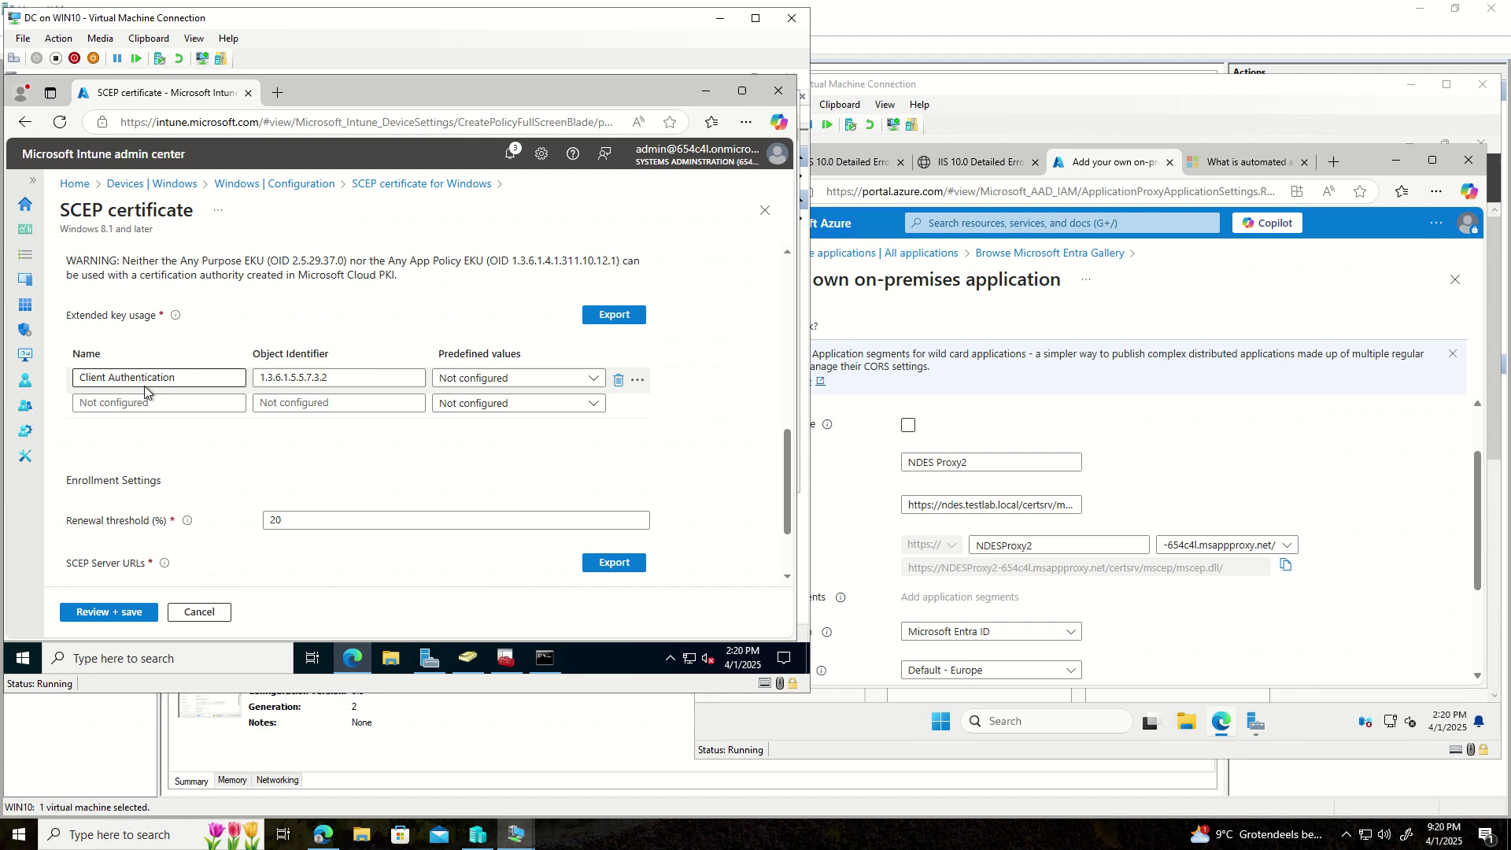
scroll(197, 513, down, 1)
scroll(196, 513, down, 1)
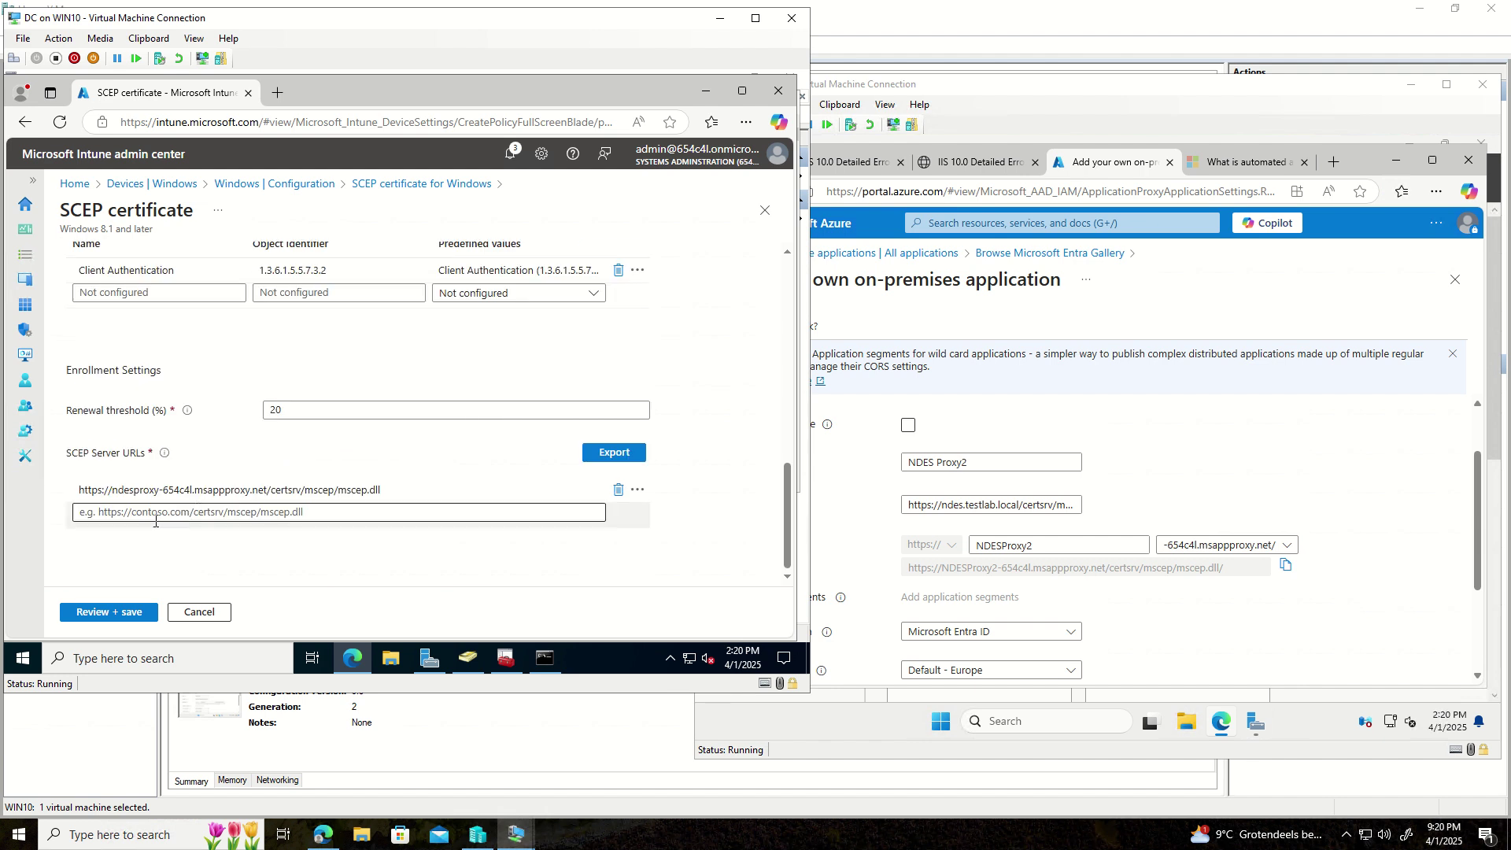
drag(118, 487, 396, 487)
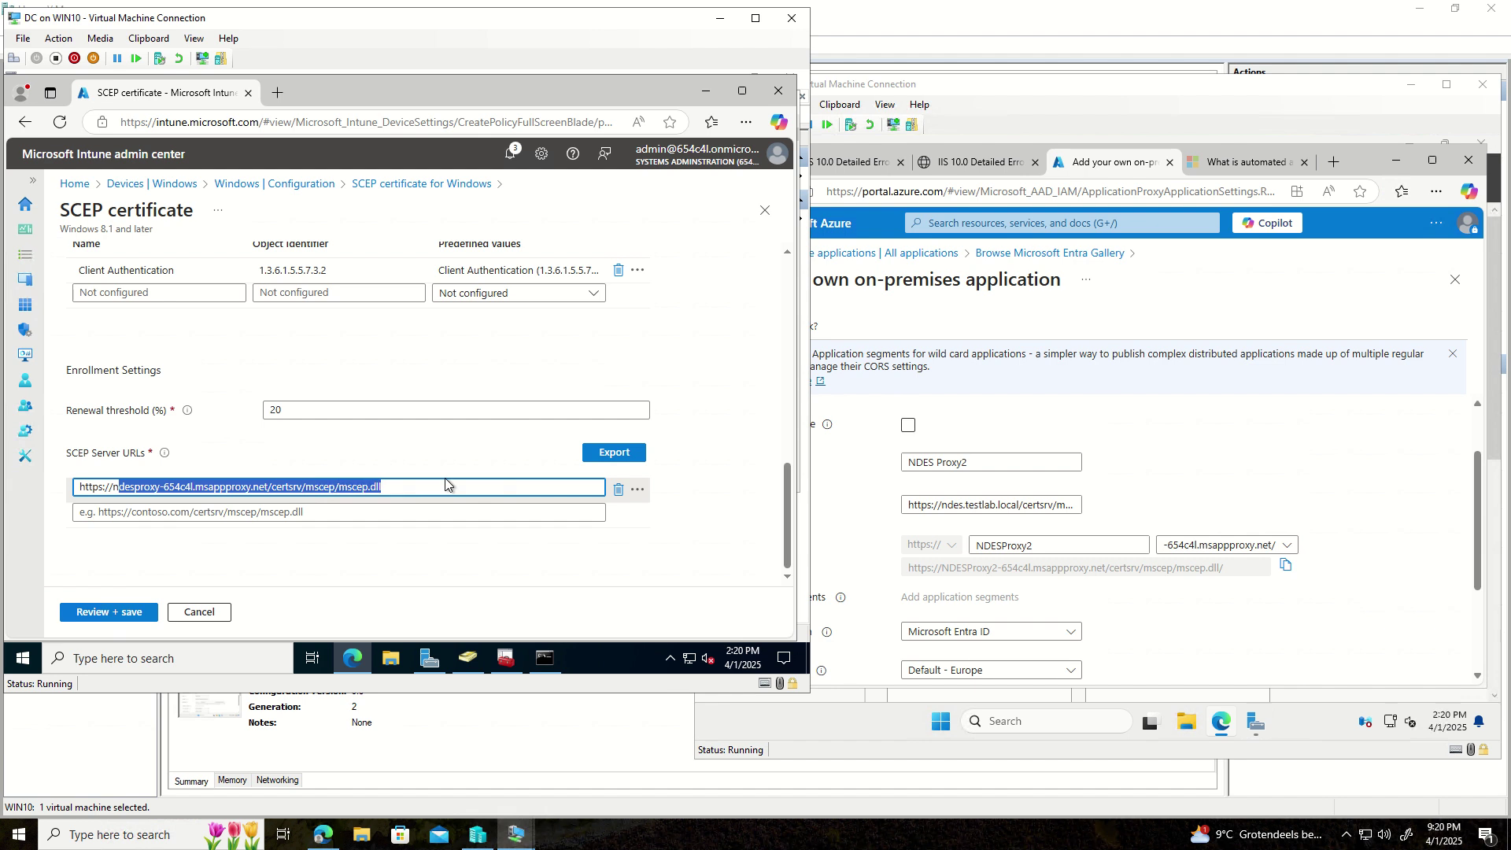
- Minimize Hyper-V Manager and select the domain part of the Azure address in NDESv2's Edge
click(823, 729)
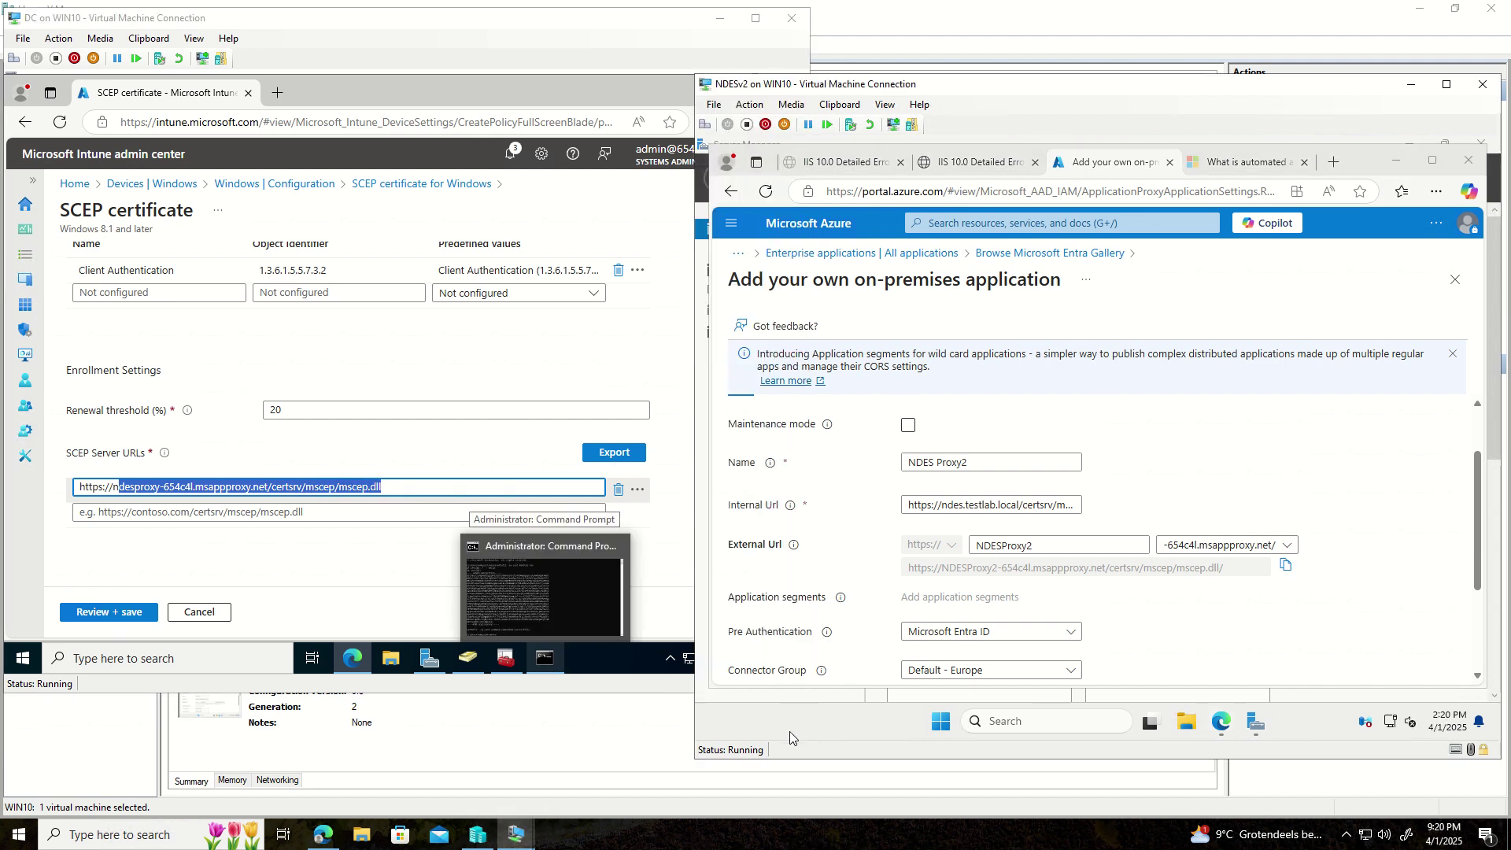
click(611, 758)
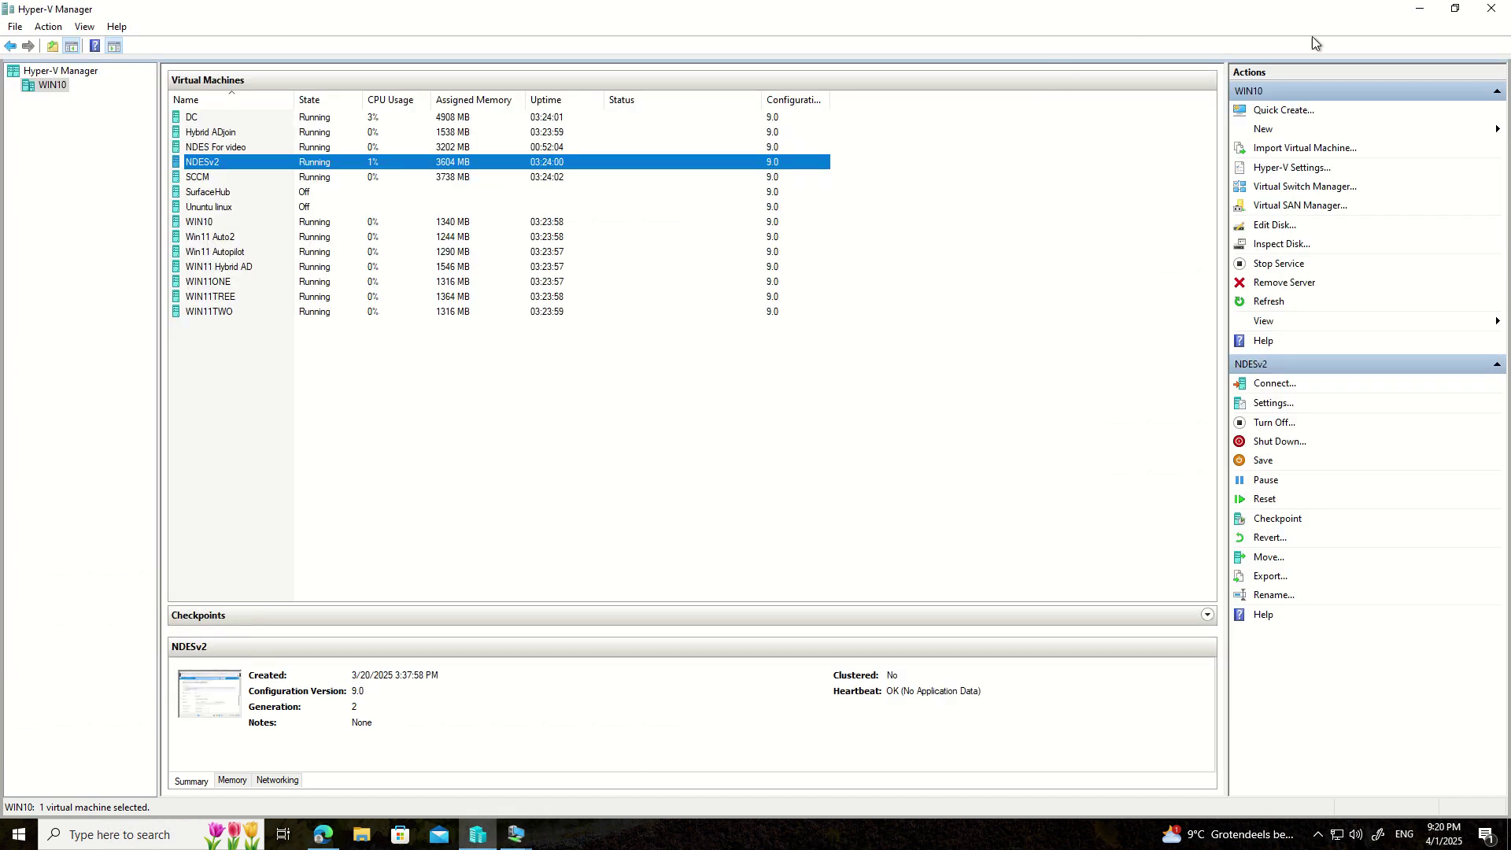
click(1420, 17)
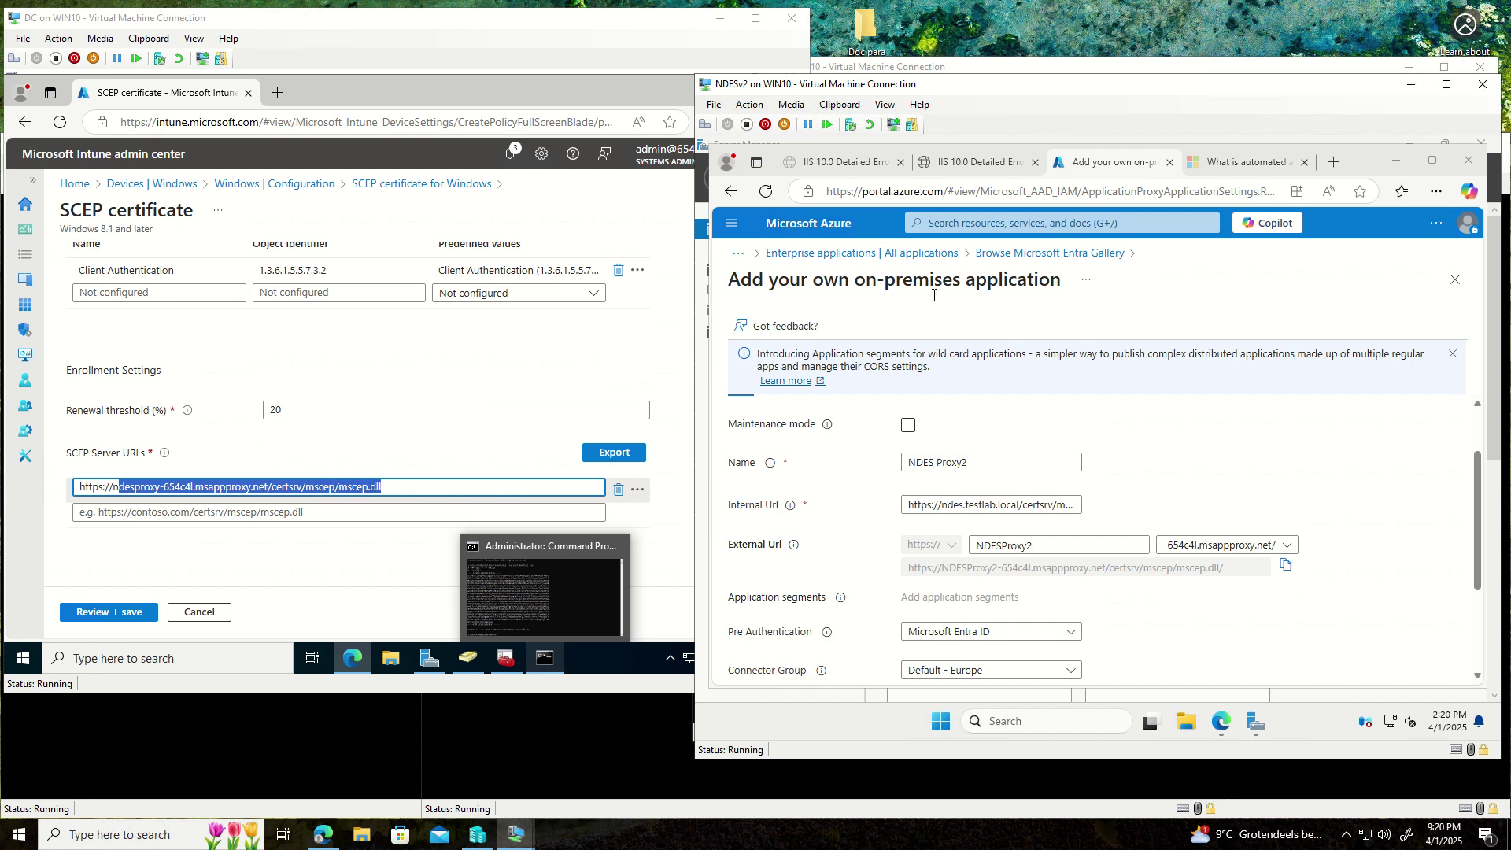
click(901, 197)
drag(862, 191, 928, 191)
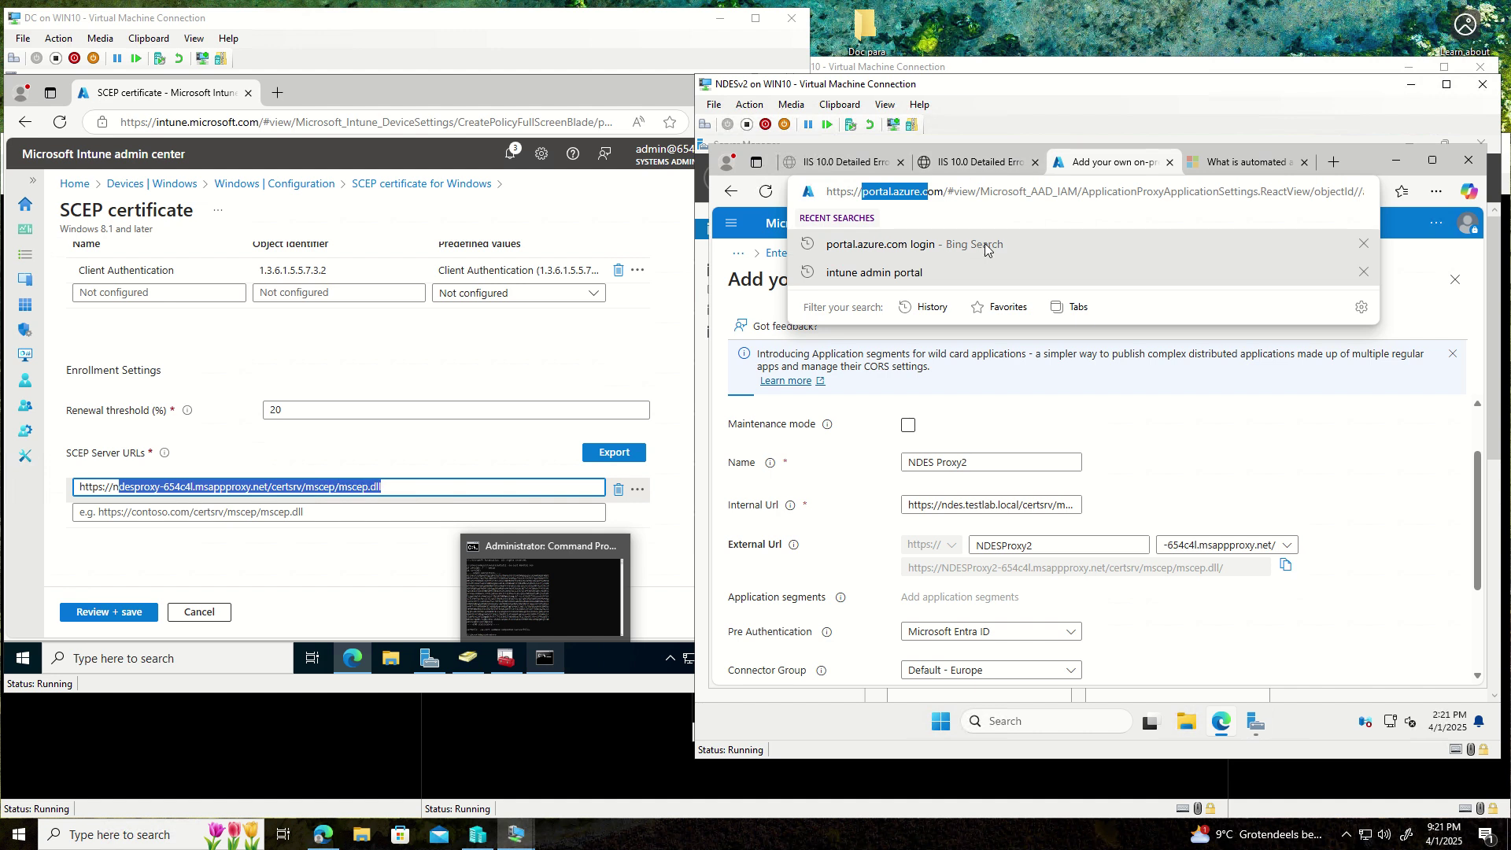